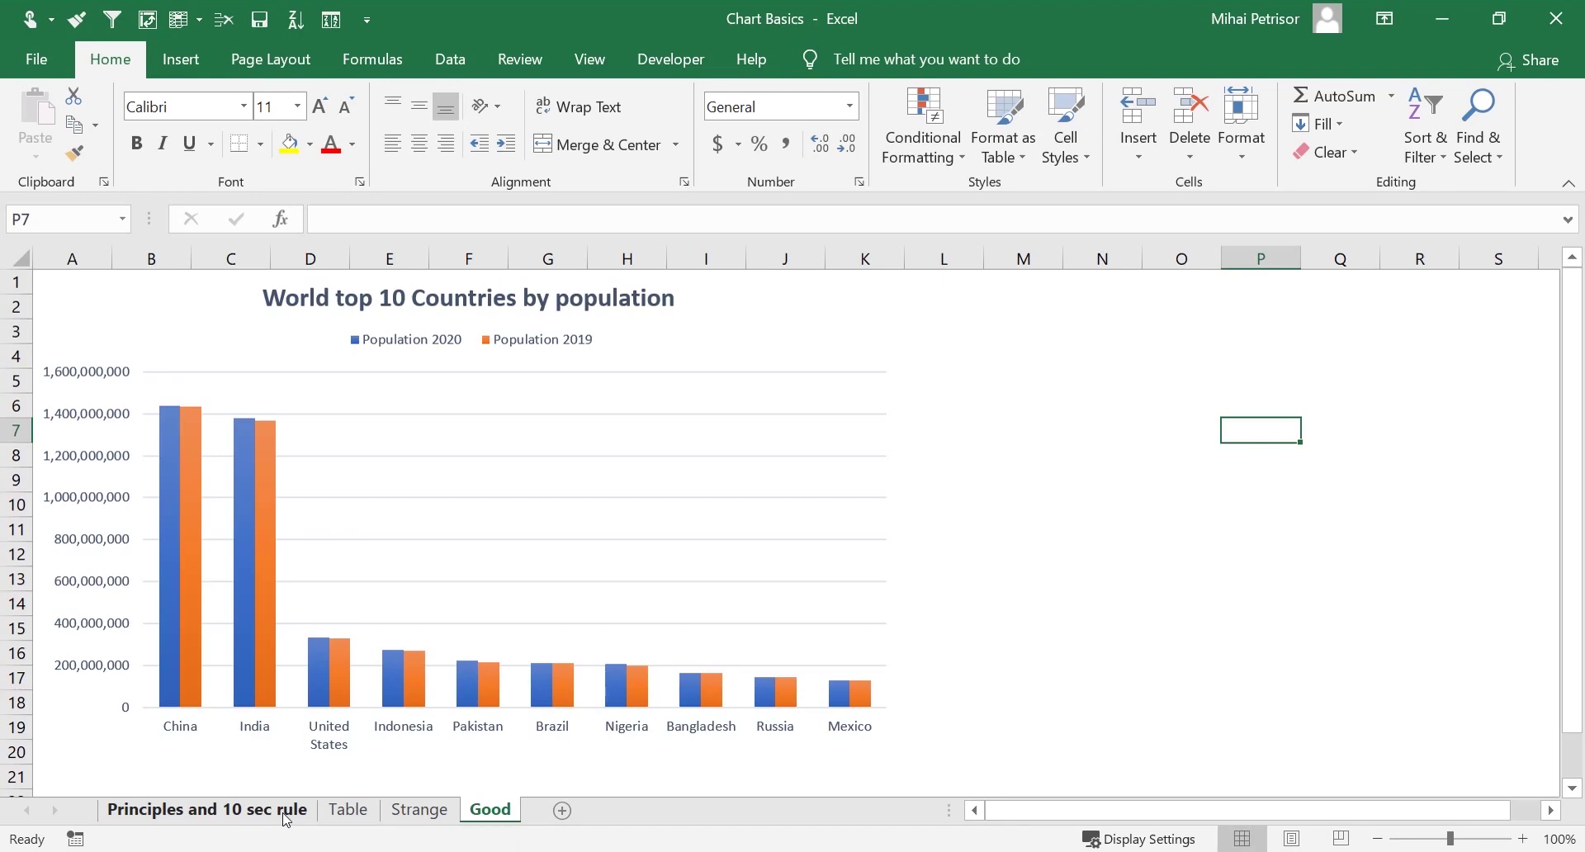
# Review the Principles and 10 sec rule sheet, the population table, and compare the Strange and Good charts
pyautogui.click(286, 812)
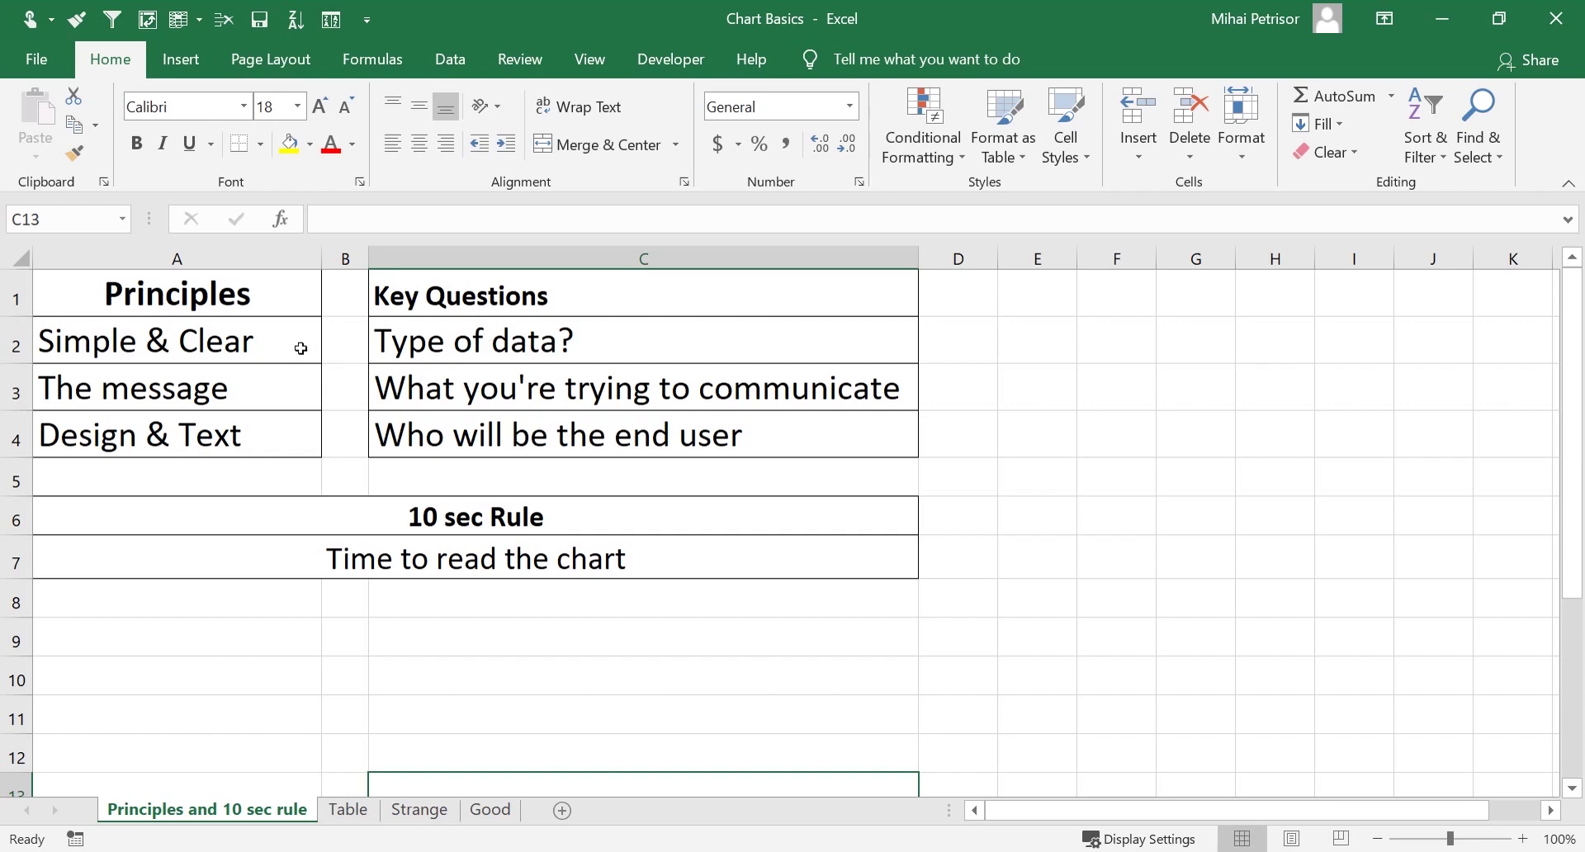
pyautogui.click(497, 349)
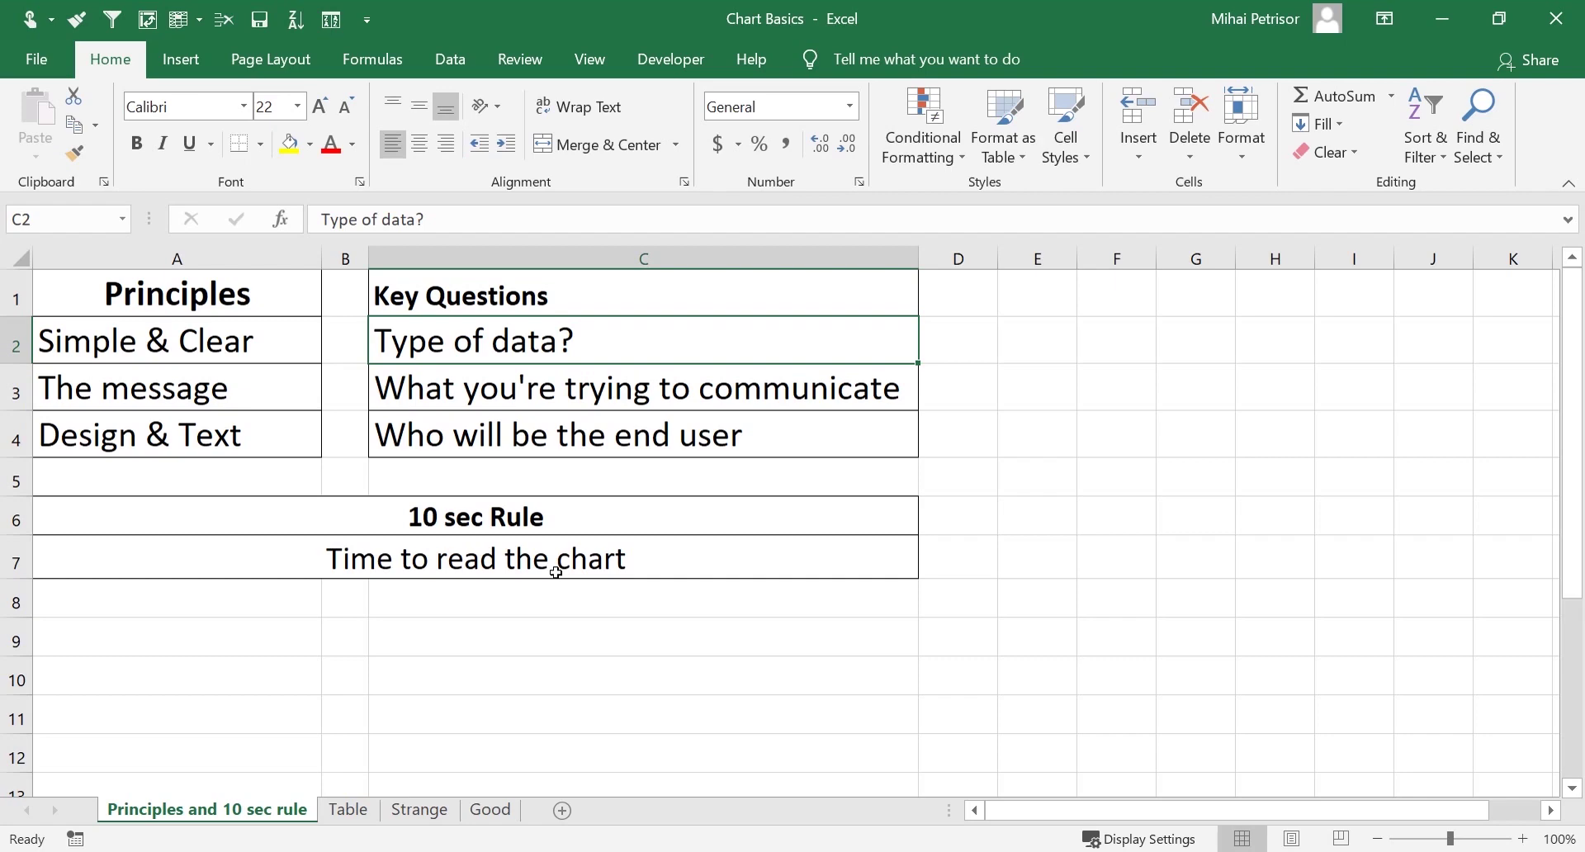
pyautogui.click(349, 811)
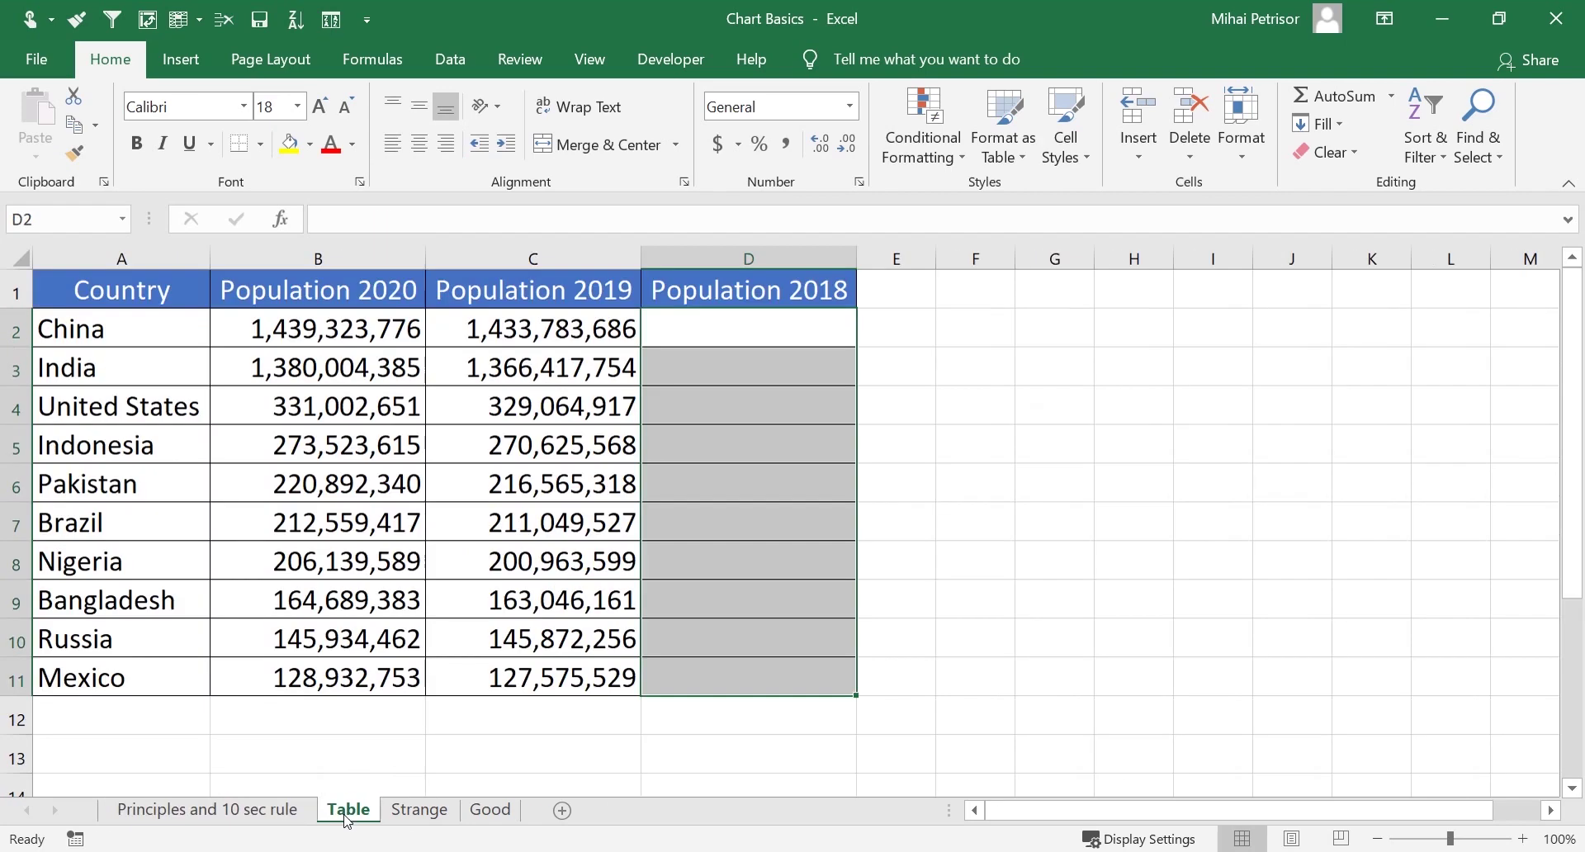
pyautogui.click(419, 809)
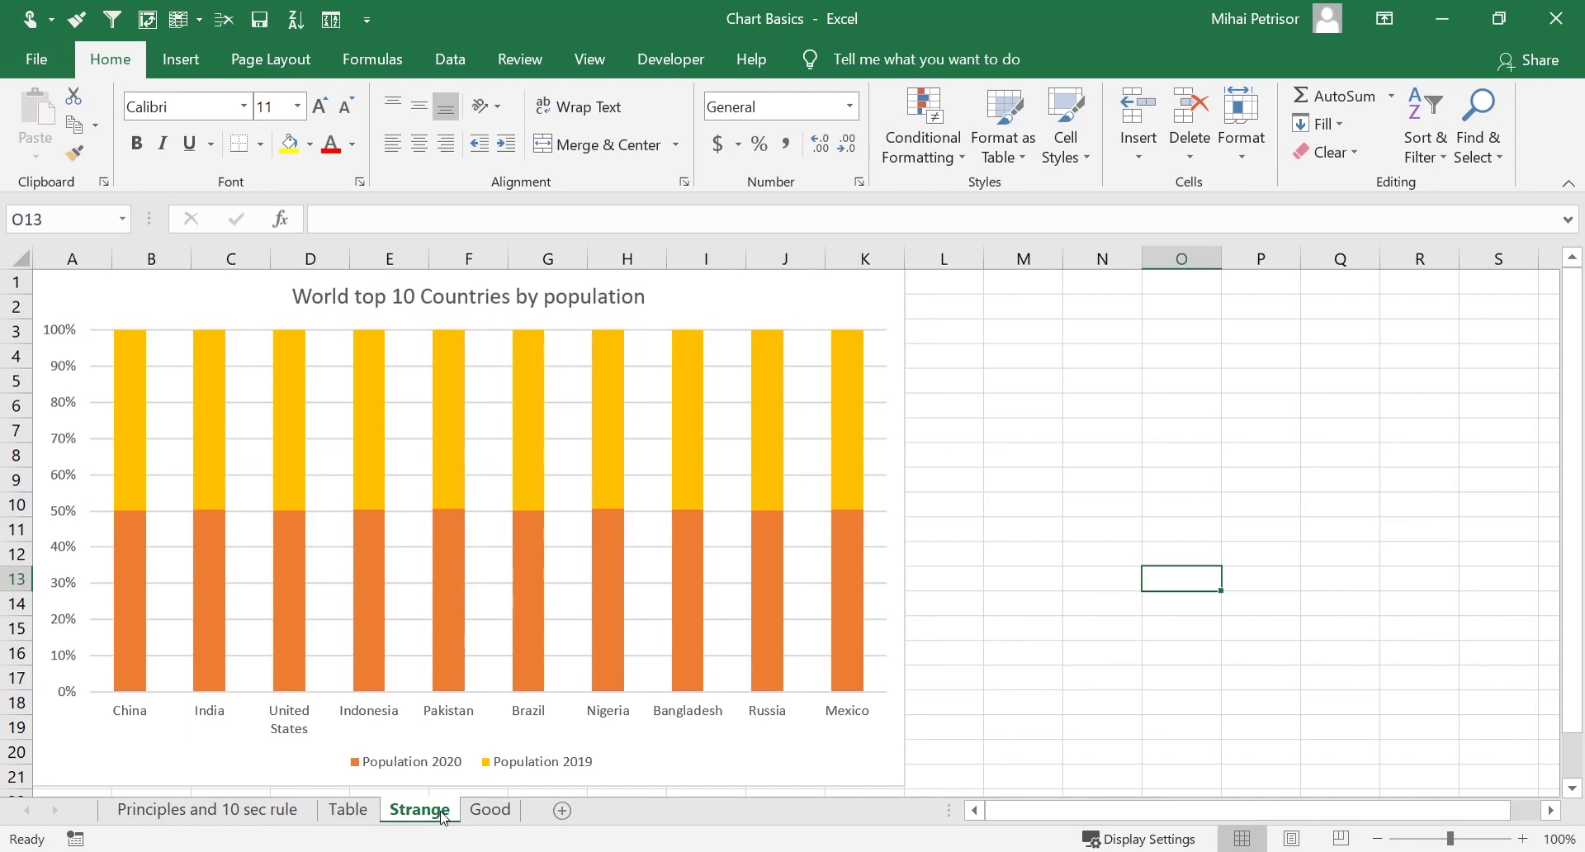
pyautogui.click(484, 812)
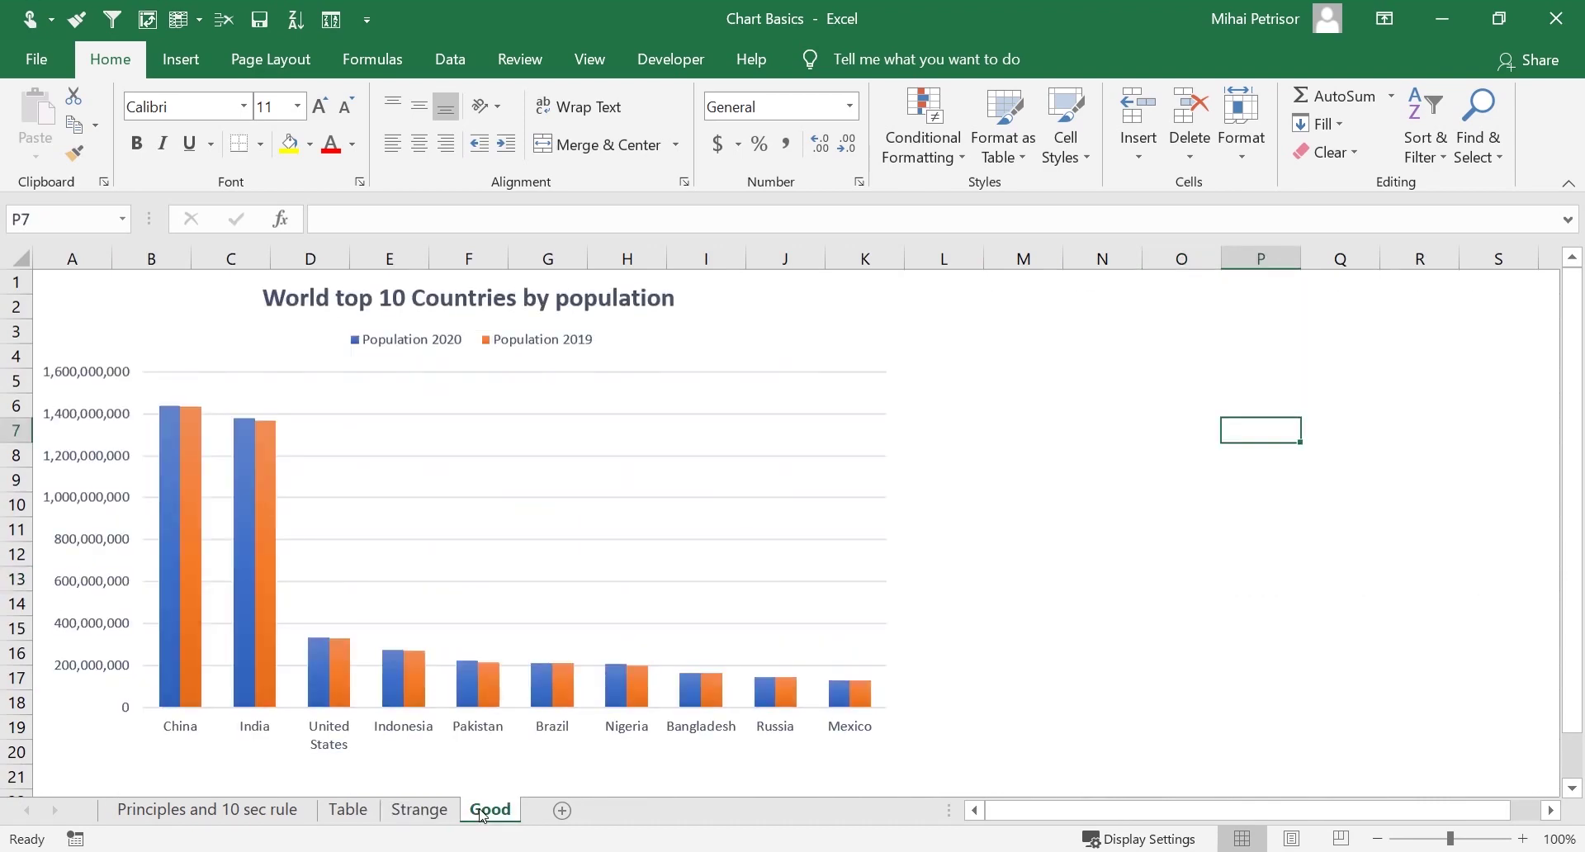
pyautogui.click(419, 810)
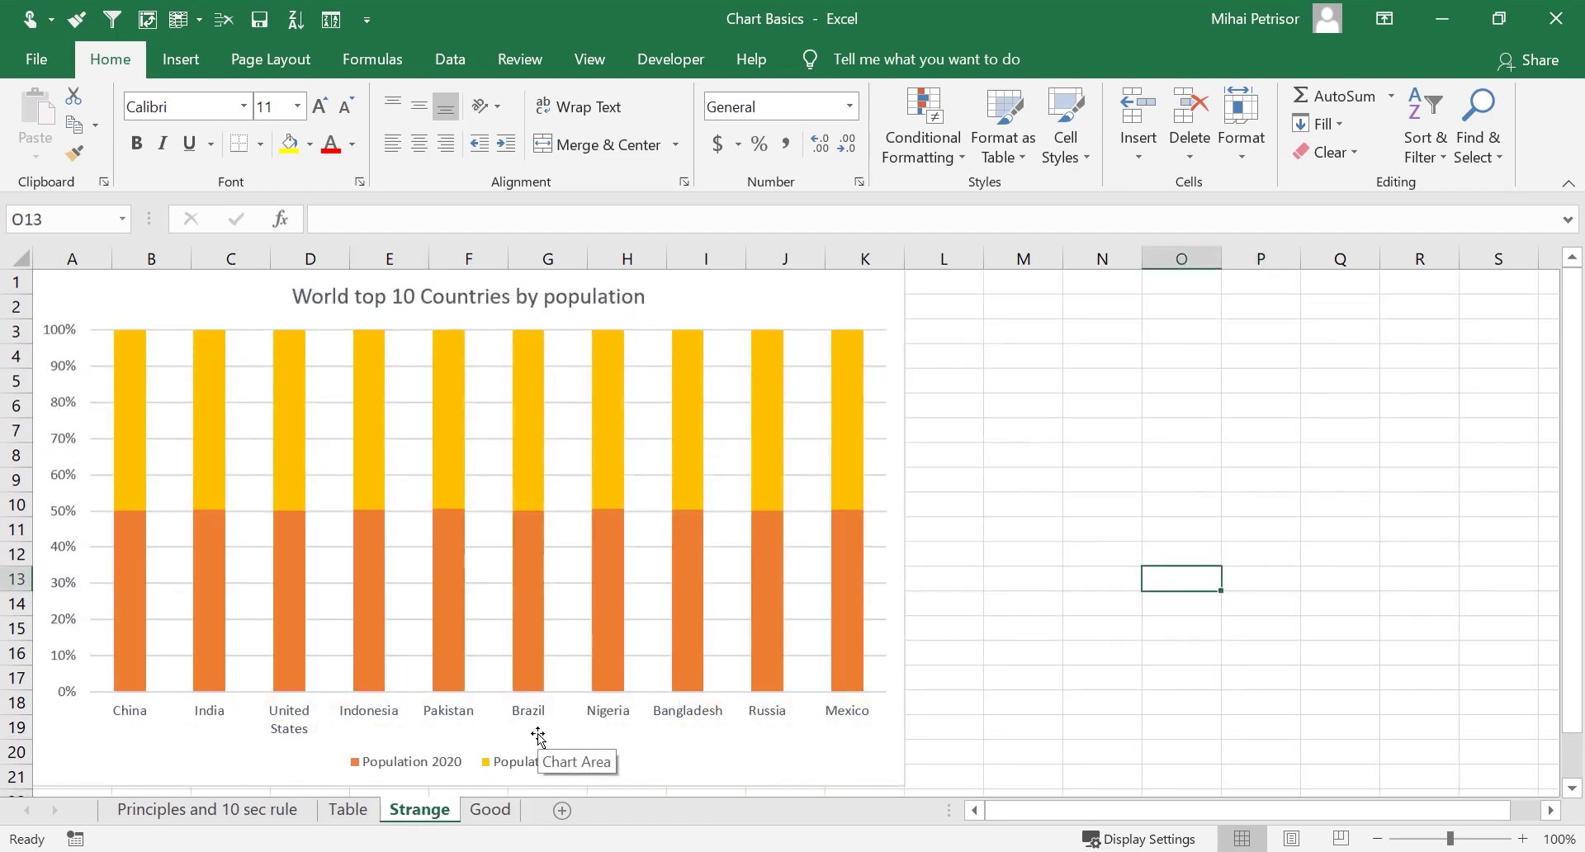
pyautogui.click(496, 810)
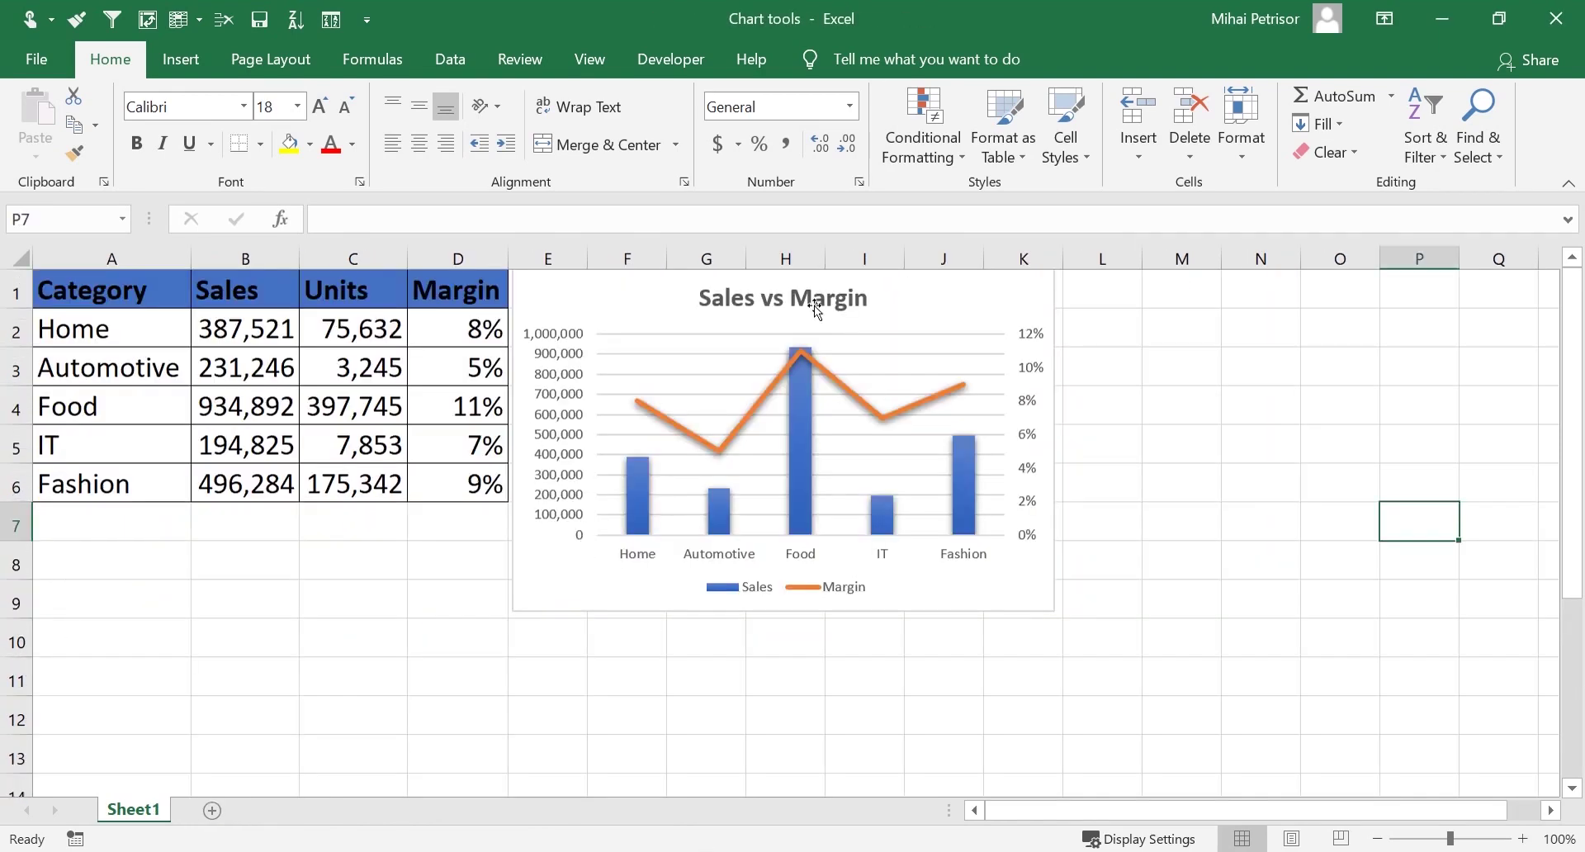
# Select the title of the Sales vs Margin chart and look over the chart design and formatting tools
pyautogui.click(810, 298)
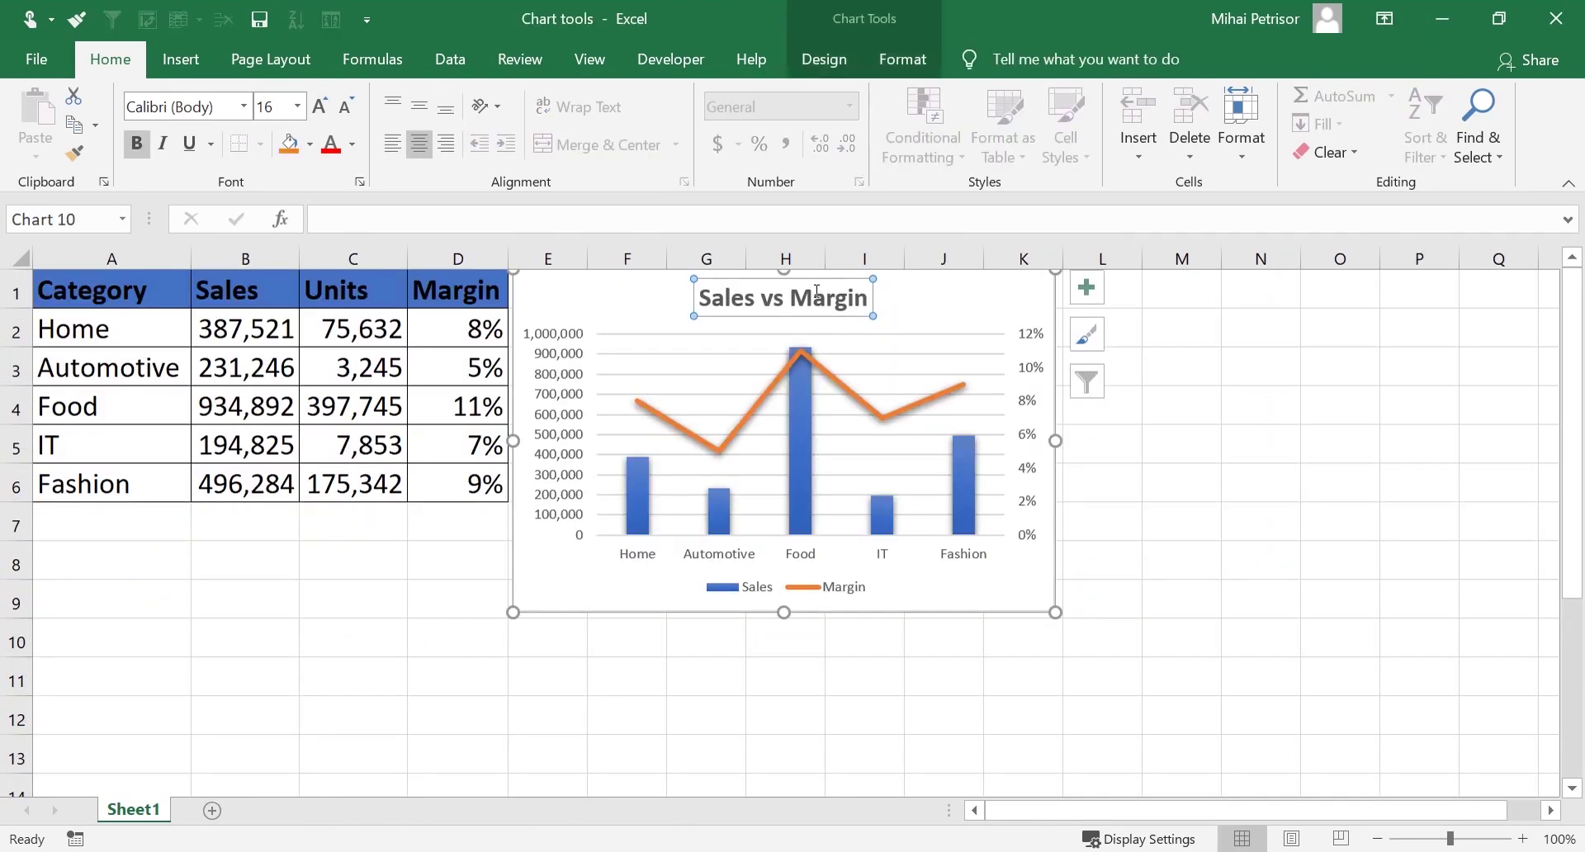
pyautogui.click(825, 59)
pyautogui.click(902, 59)
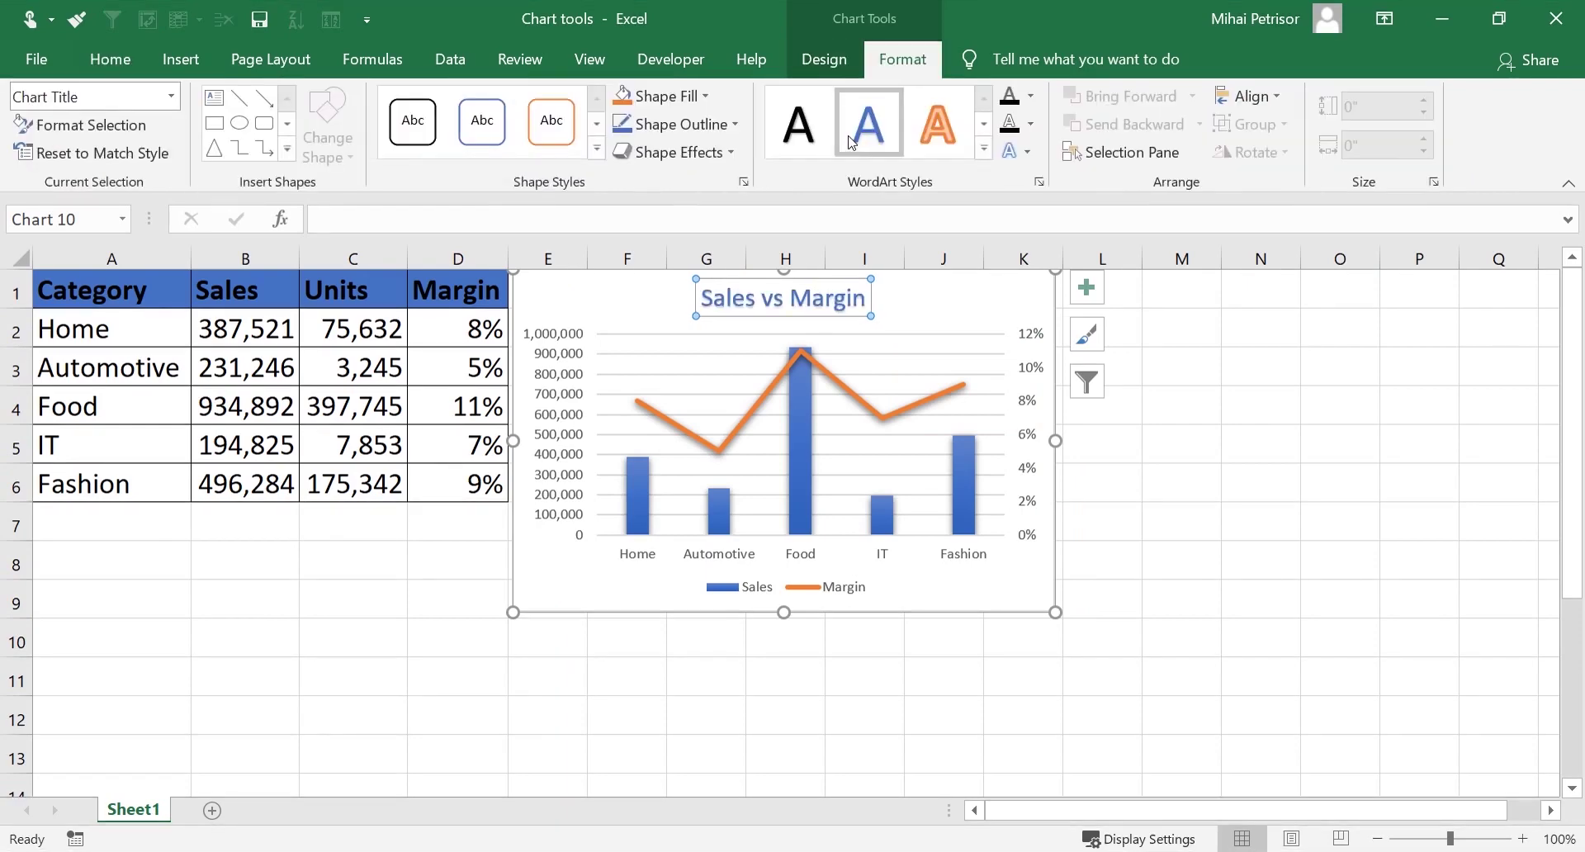
pyautogui.click(841, 59)
pyautogui.click(912, 59)
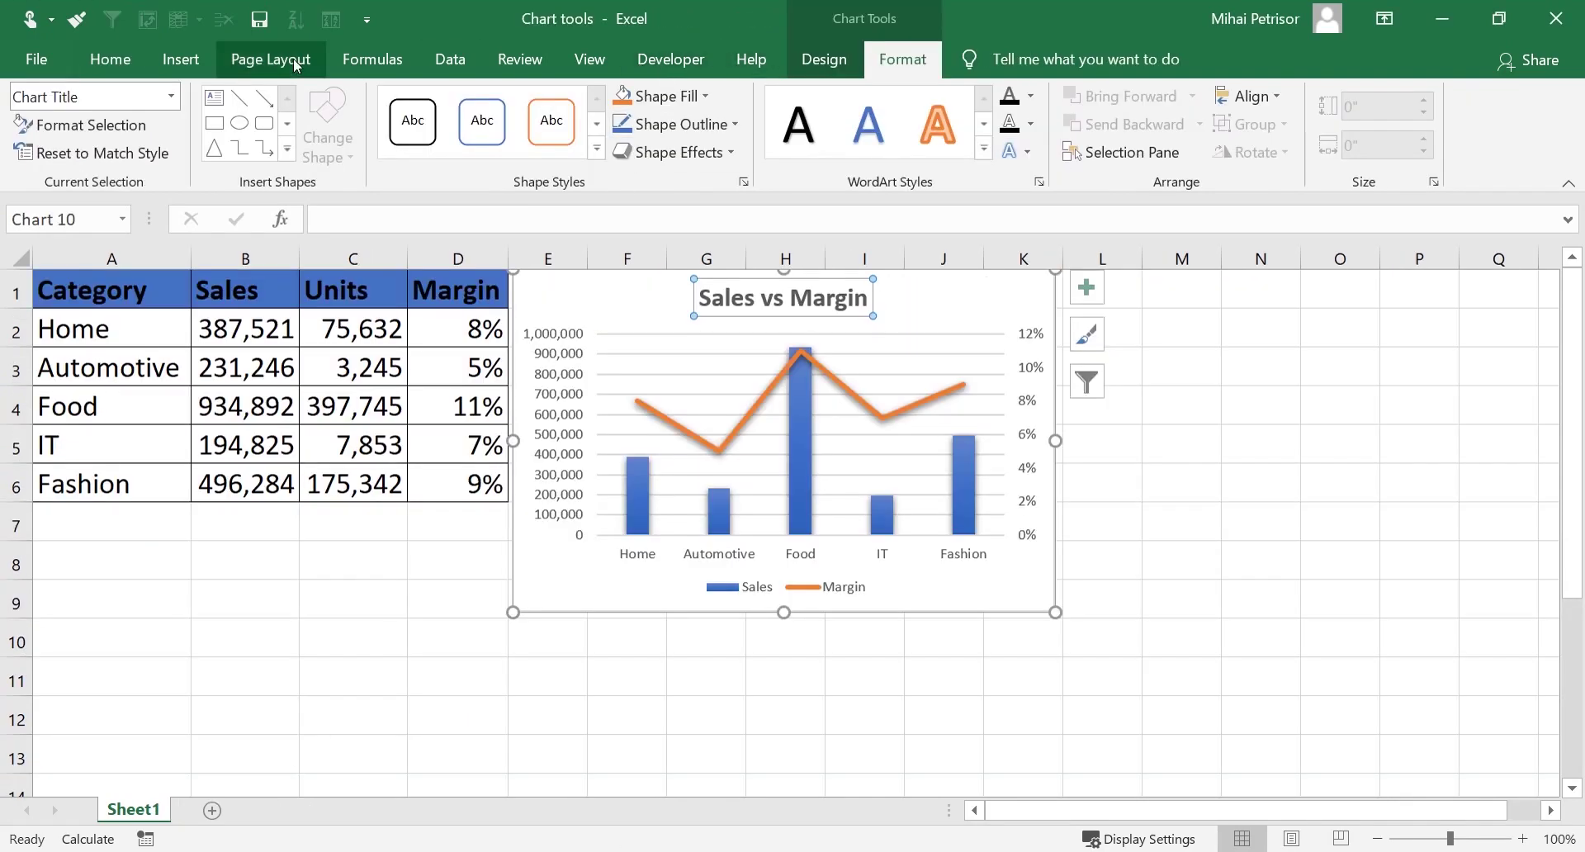
# Preview the column, line, pie, area, scatter and stock chart types for the Sales vs Margin chart
pyautogui.click(822, 58)
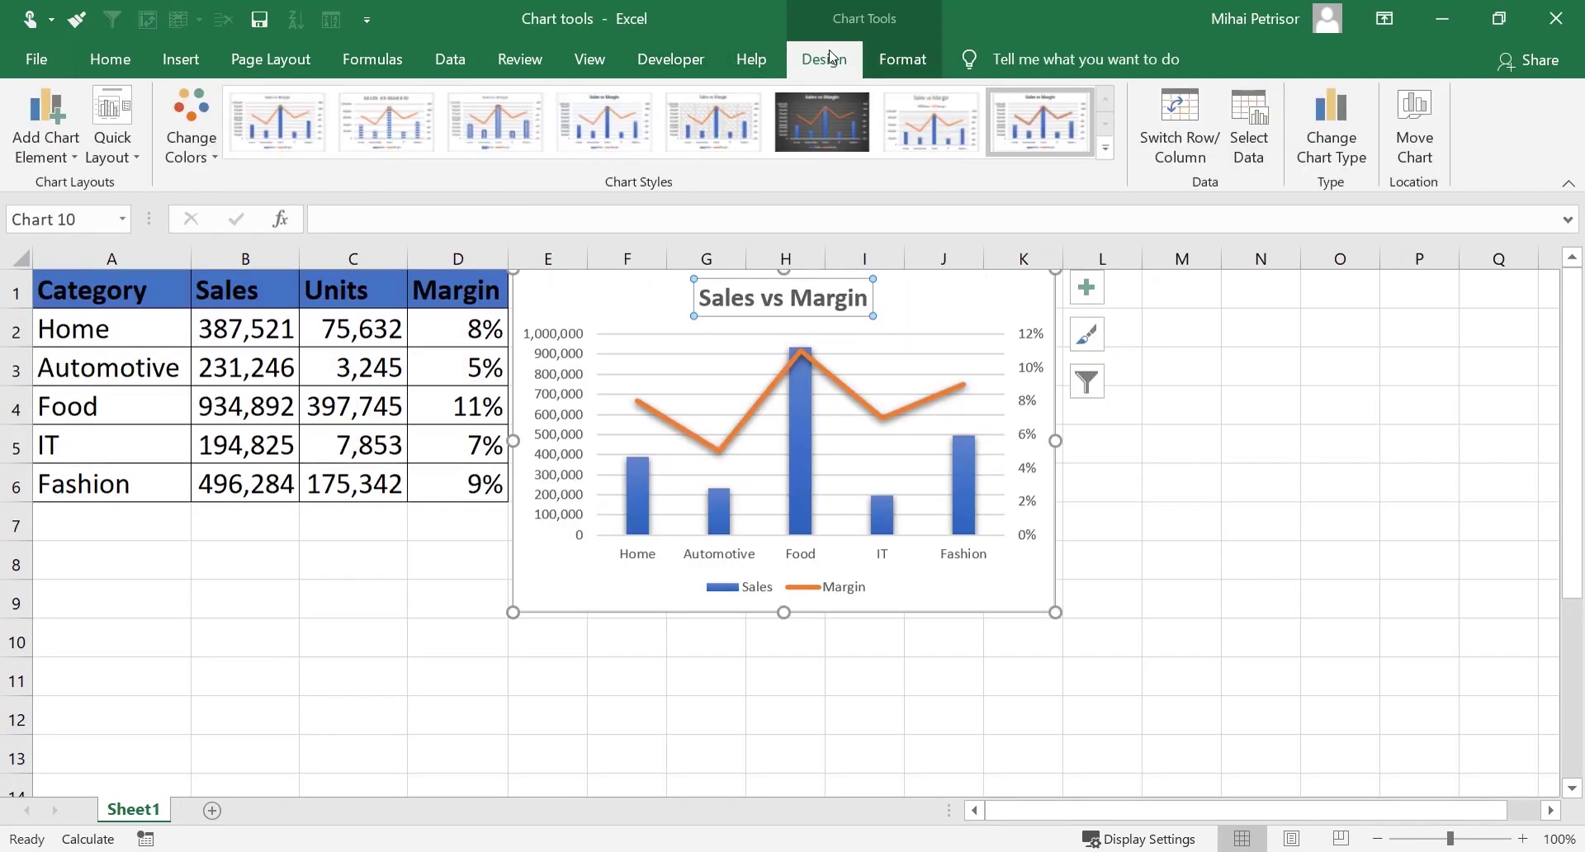
pyautogui.click(1330, 117)
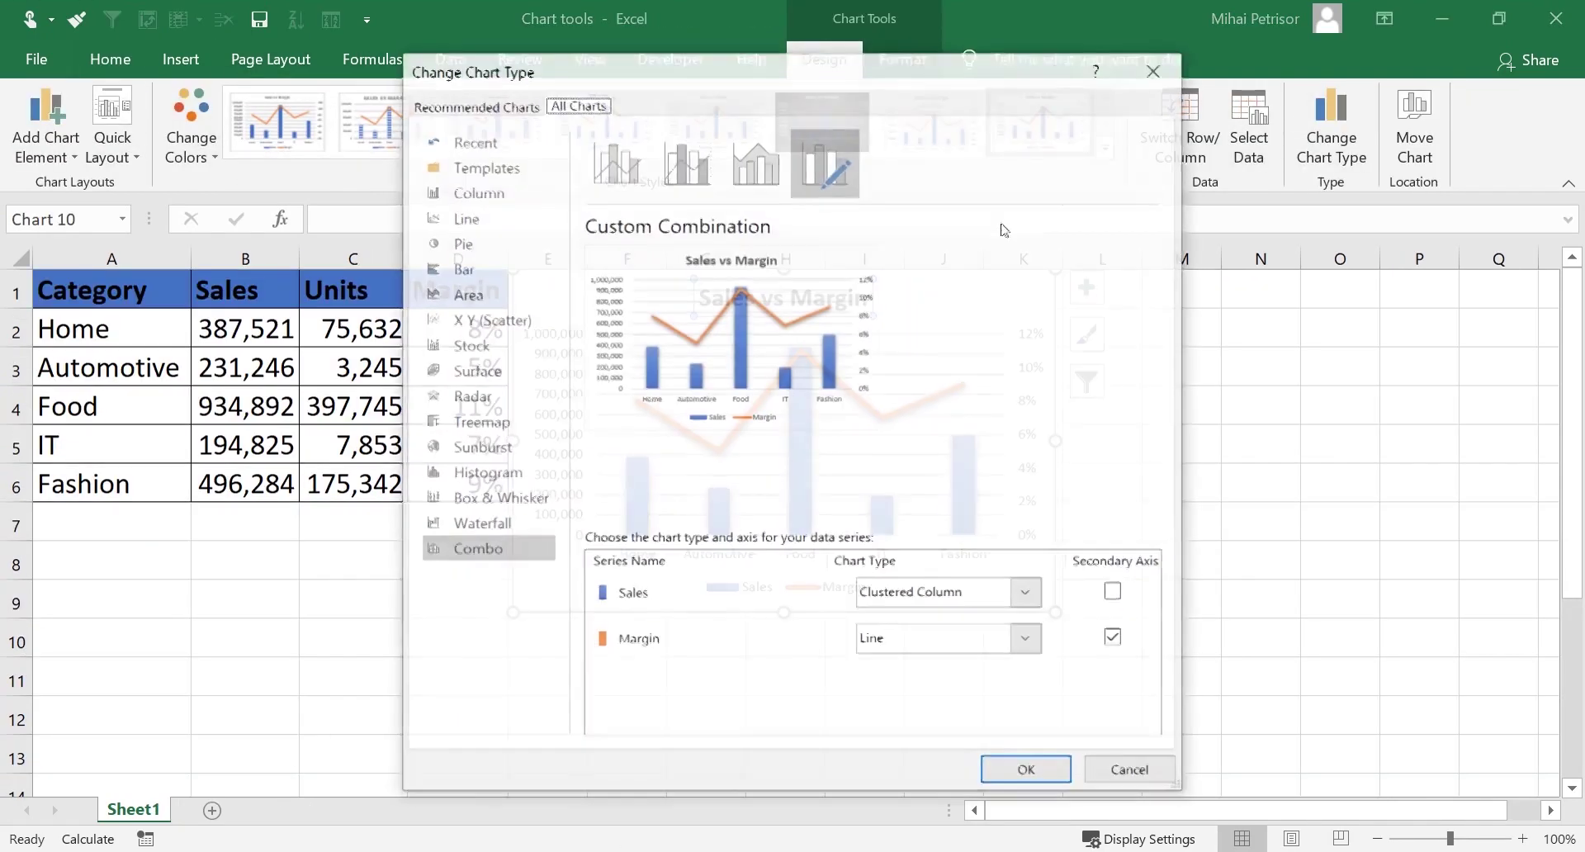
pyautogui.click(479, 191)
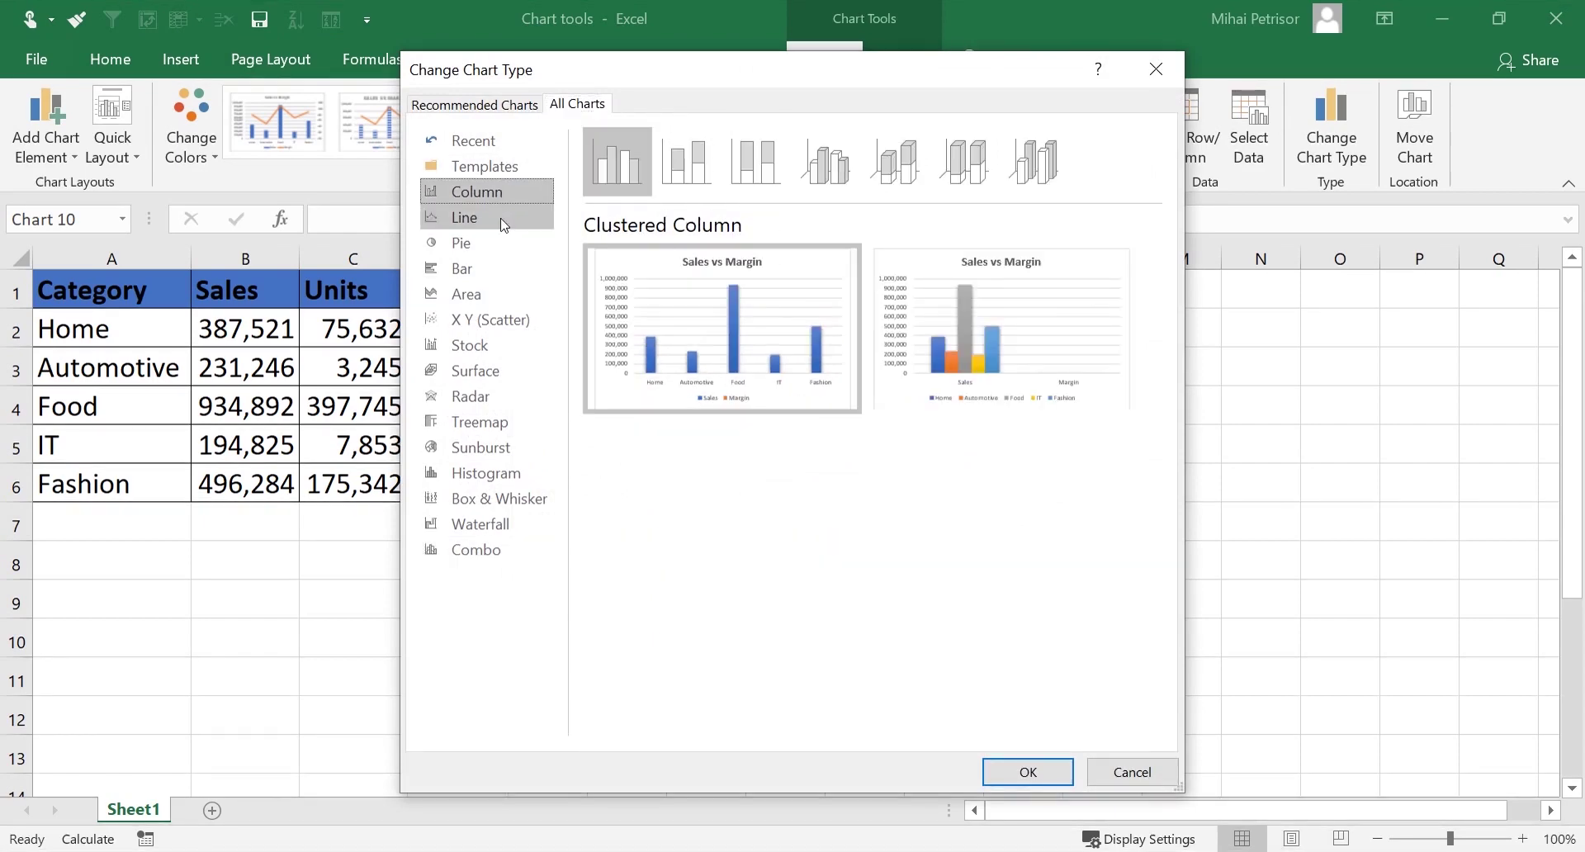
pyautogui.click(699, 174)
pyautogui.click(464, 217)
pyautogui.click(462, 242)
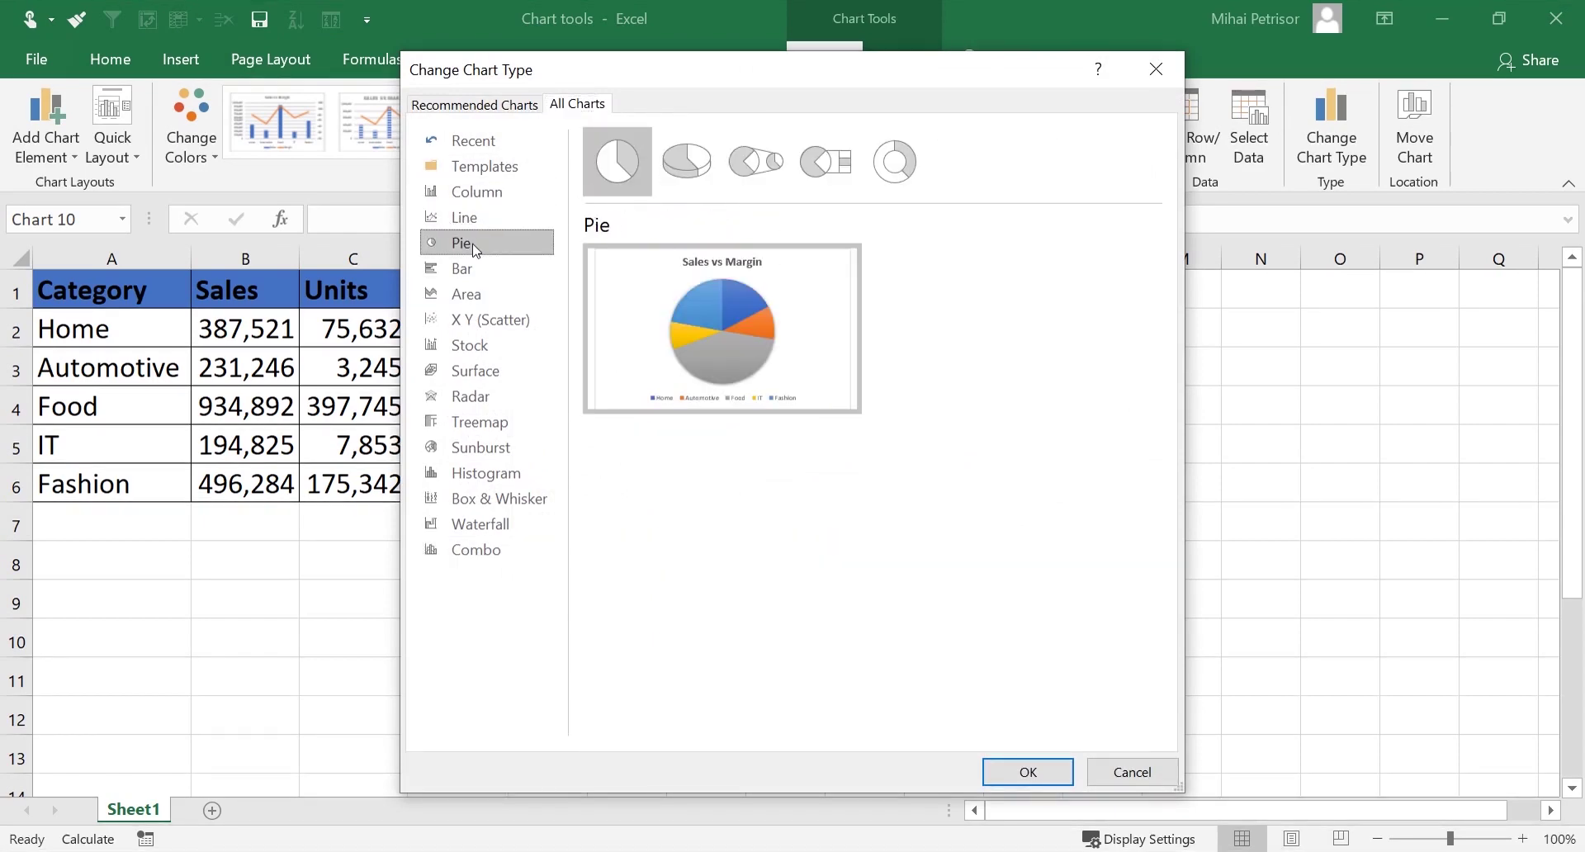
pyautogui.click(492, 296)
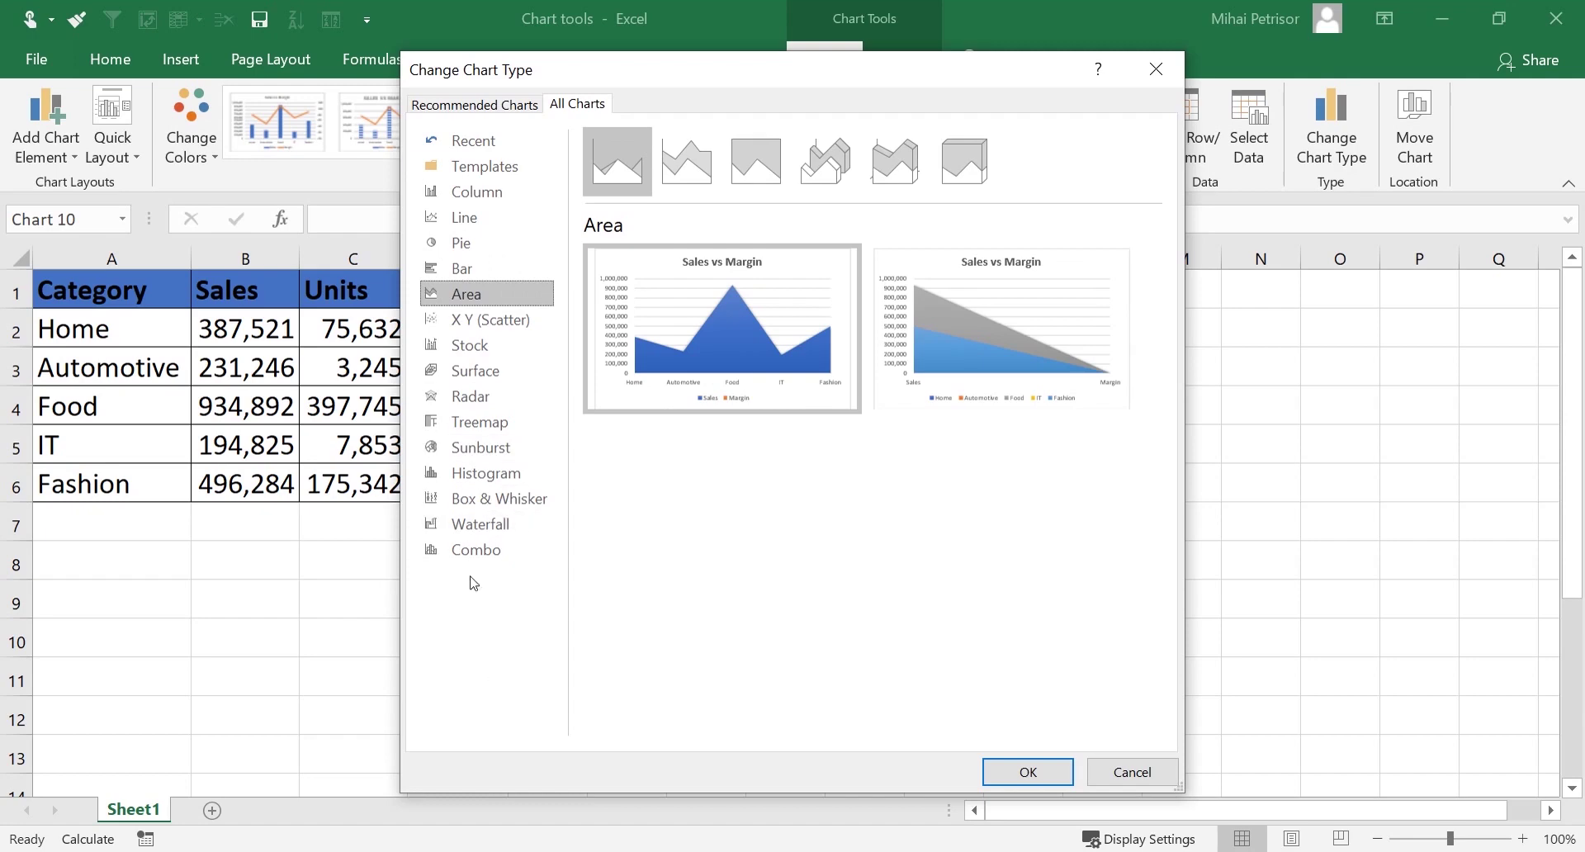
pyautogui.click(504, 326)
pyautogui.click(499, 347)
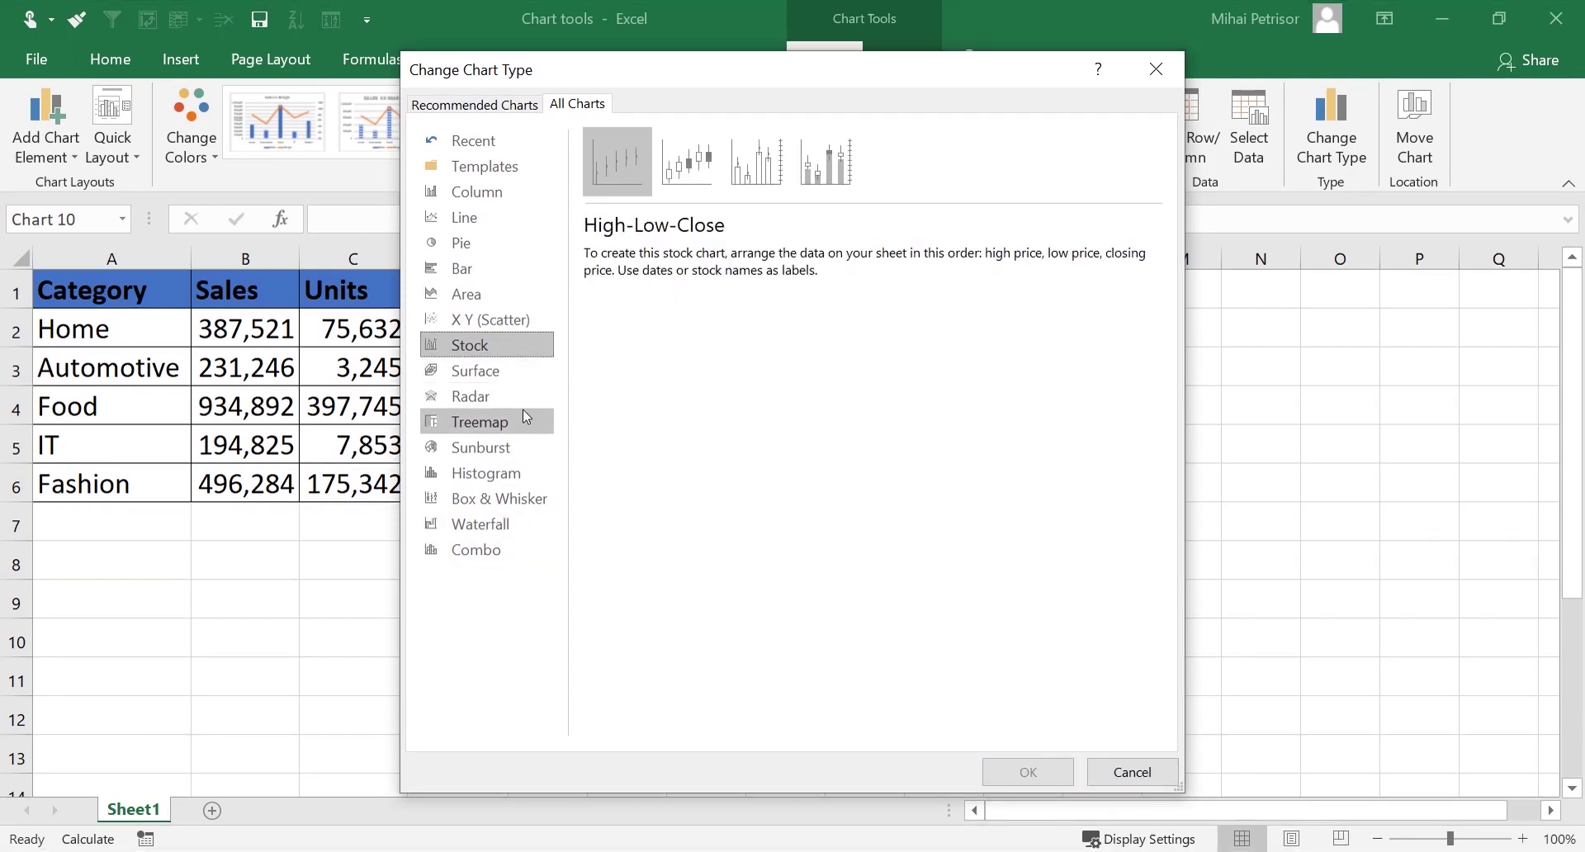
# Compare the stock, surface, radar and treemap chart types for the Sales vs Margin chart
pyautogui.click(512, 396)
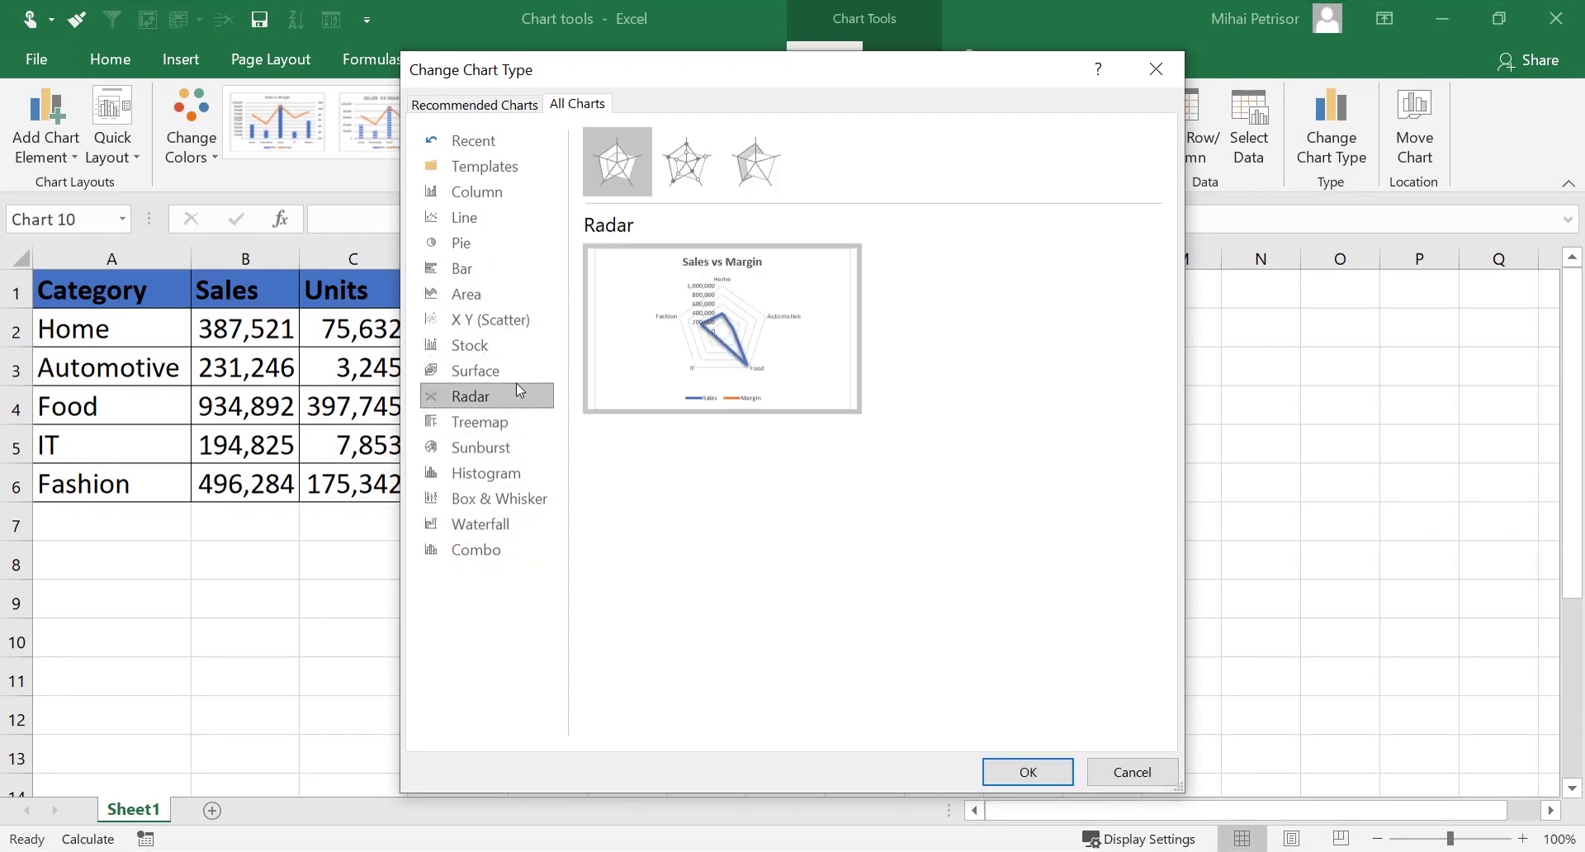
pyautogui.click(513, 370)
pyautogui.click(520, 398)
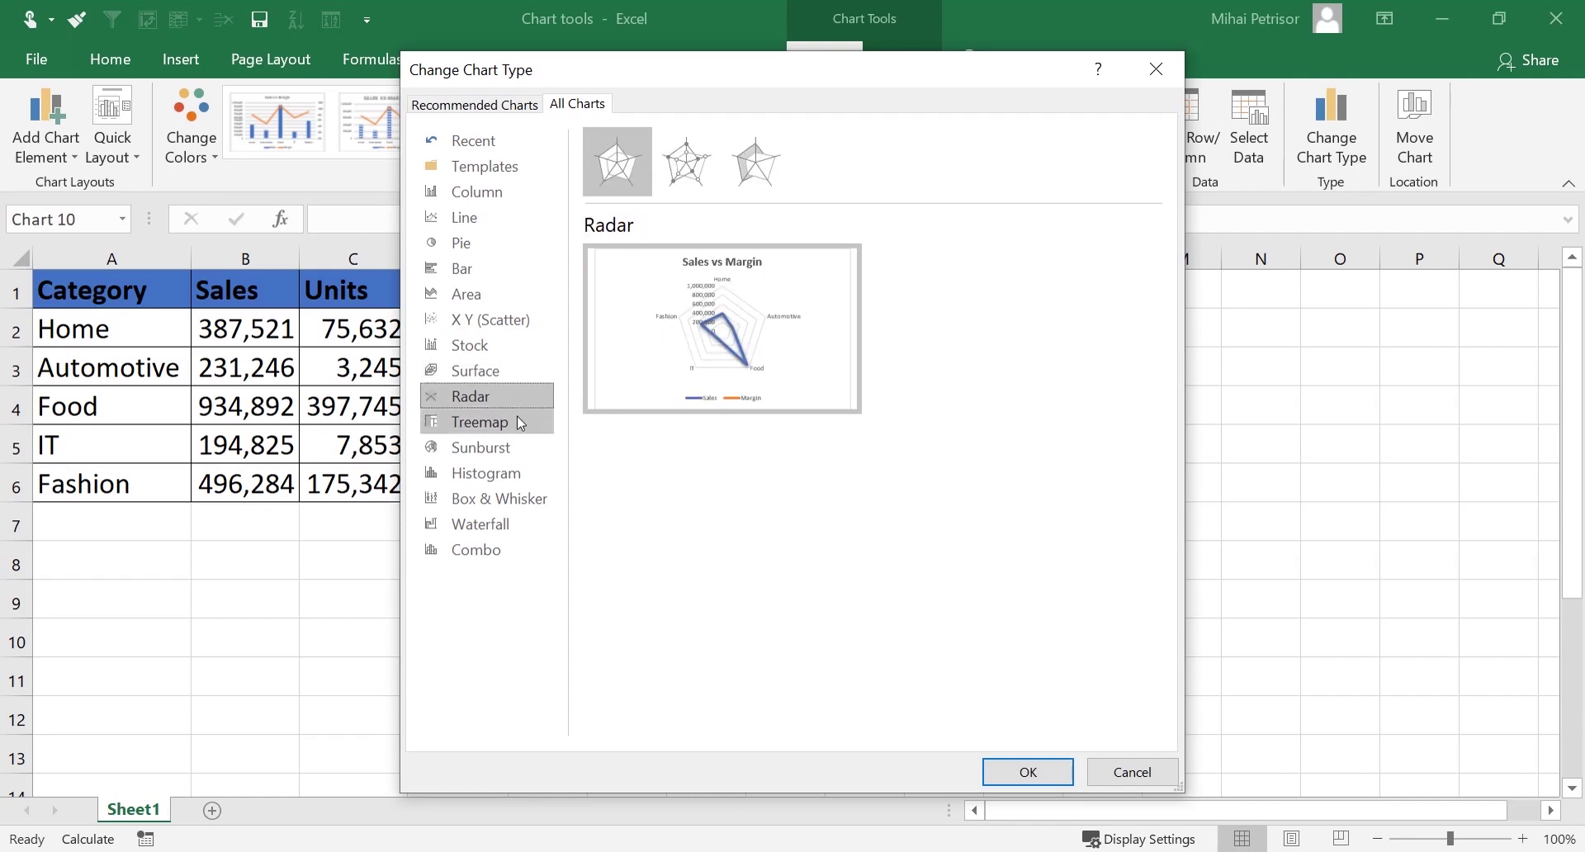
pyautogui.click(505, 422)
pyautogui.click(500, 371)
pyautogui.click(499, 398)
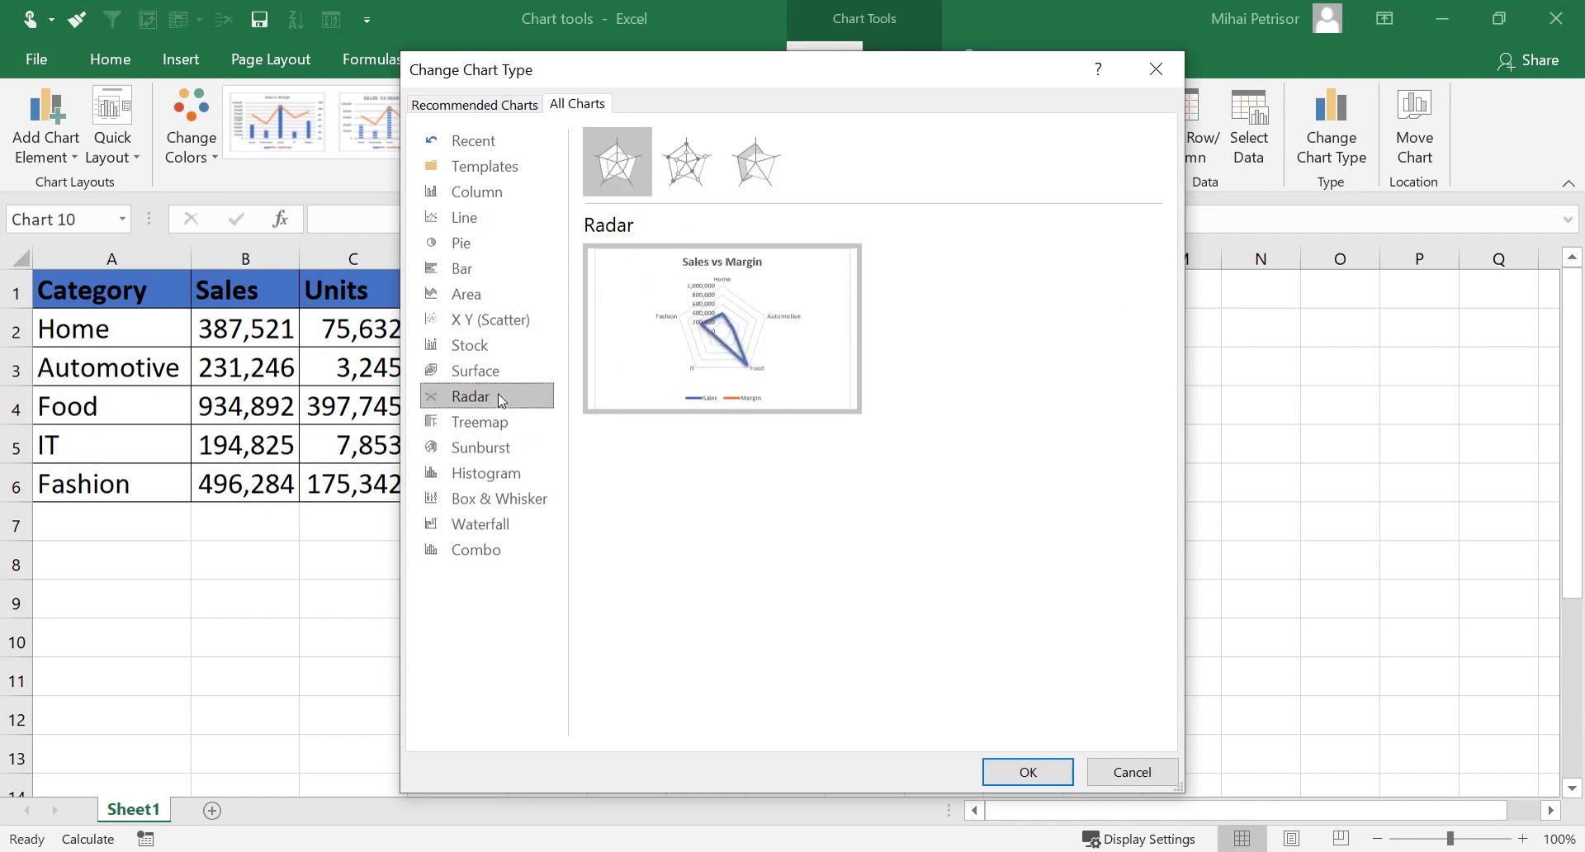
pyautogui.click(499, 347)
pyautogui.click(499, 371)
pyautogui.click(505, 398)
pyautogui.click(507, 425)
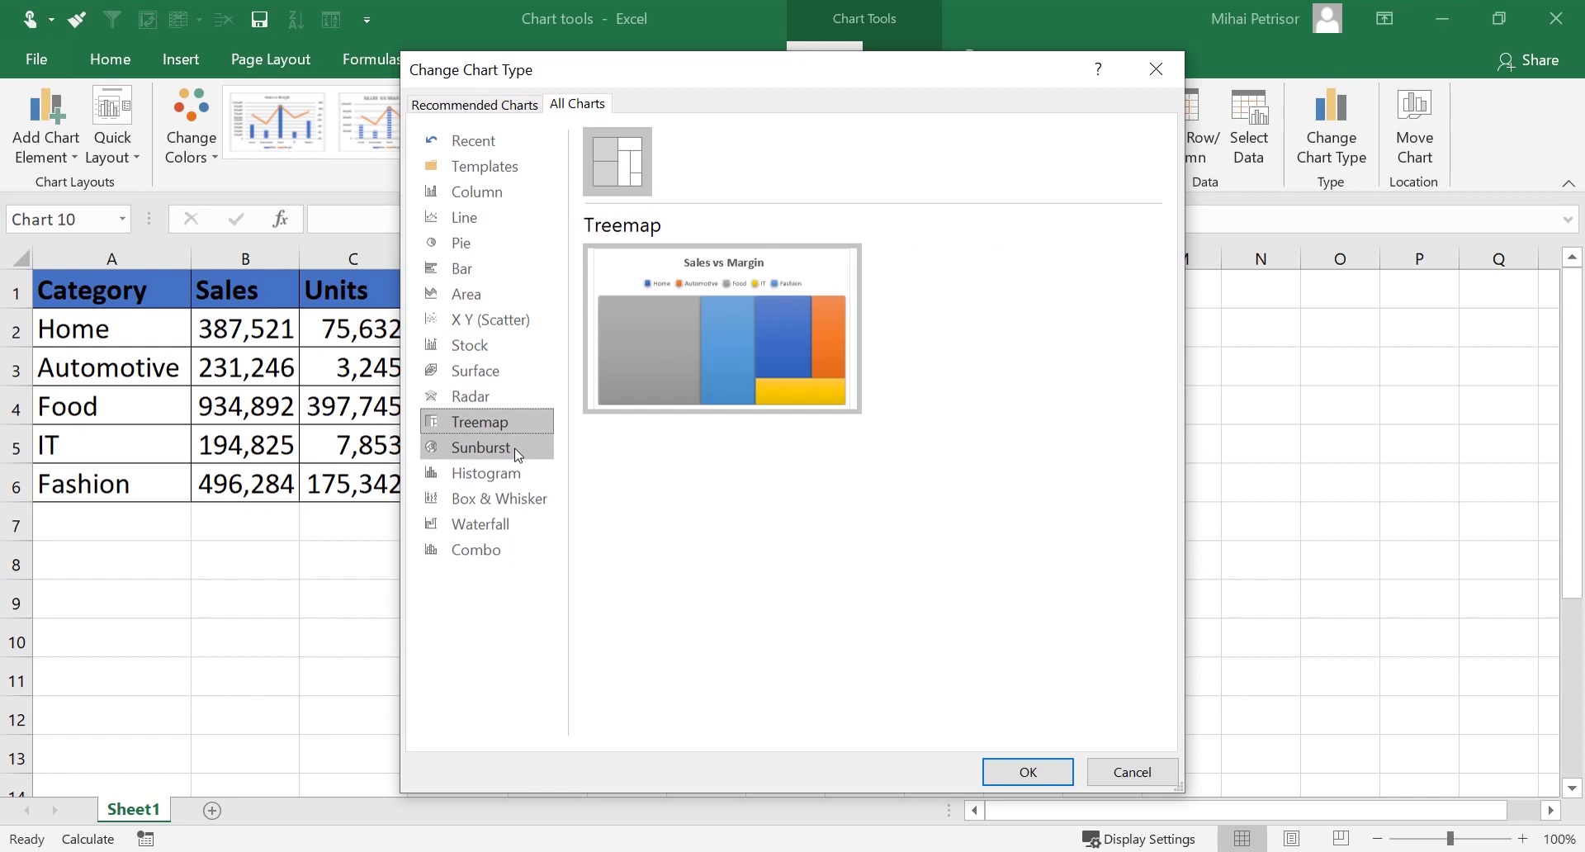
# Preview the sunburst, histogram, Pareto, box and whisker, and waterfall types for the Sales vs Margin chart
pyautogui.click(517, 452)
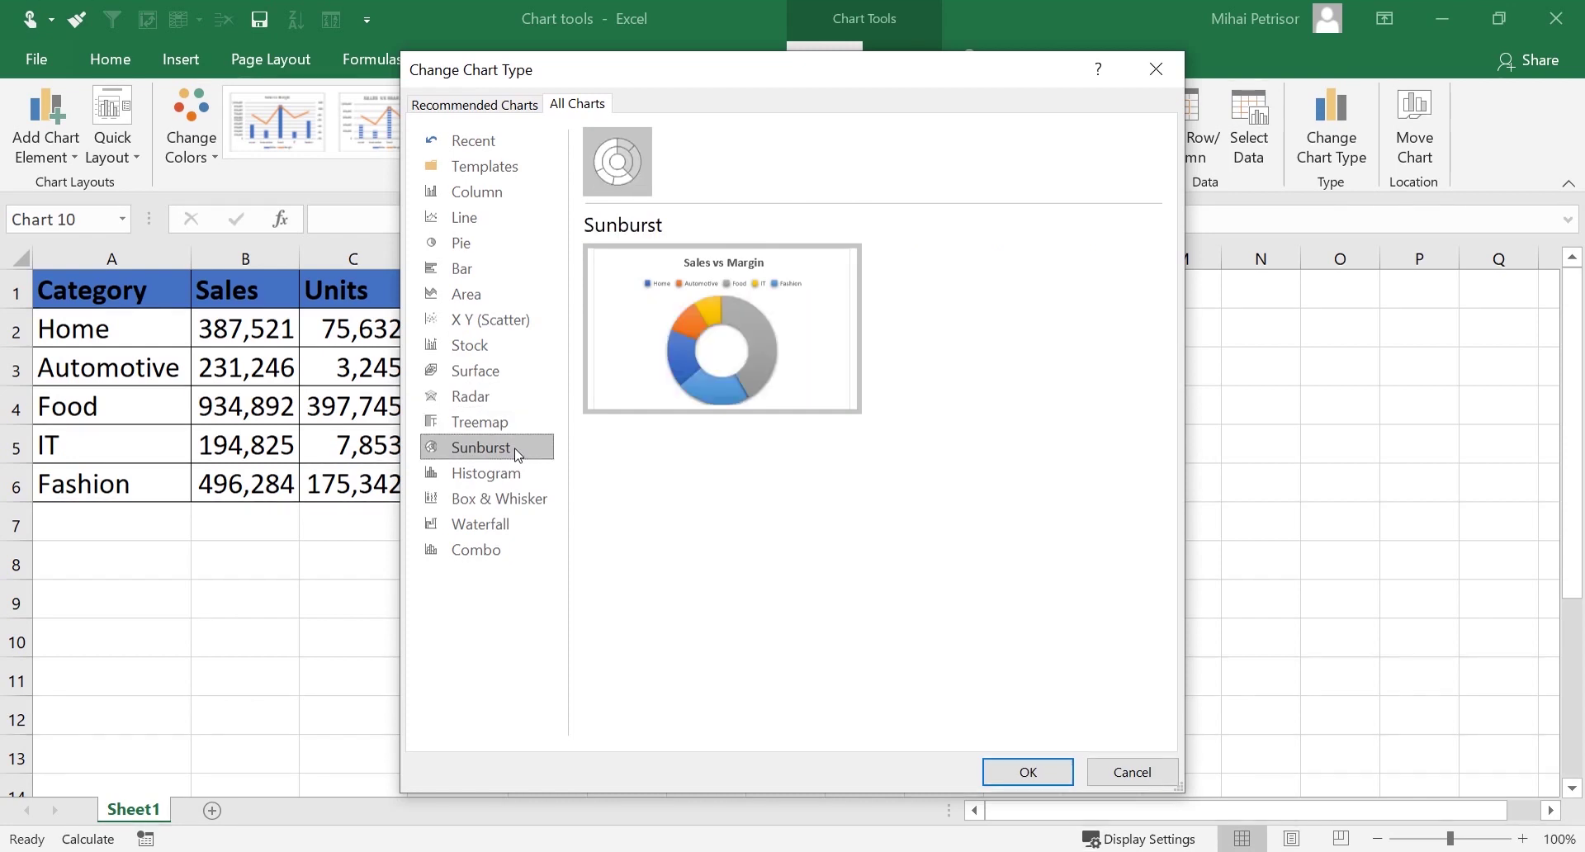
pyautogui.click(529, 487)
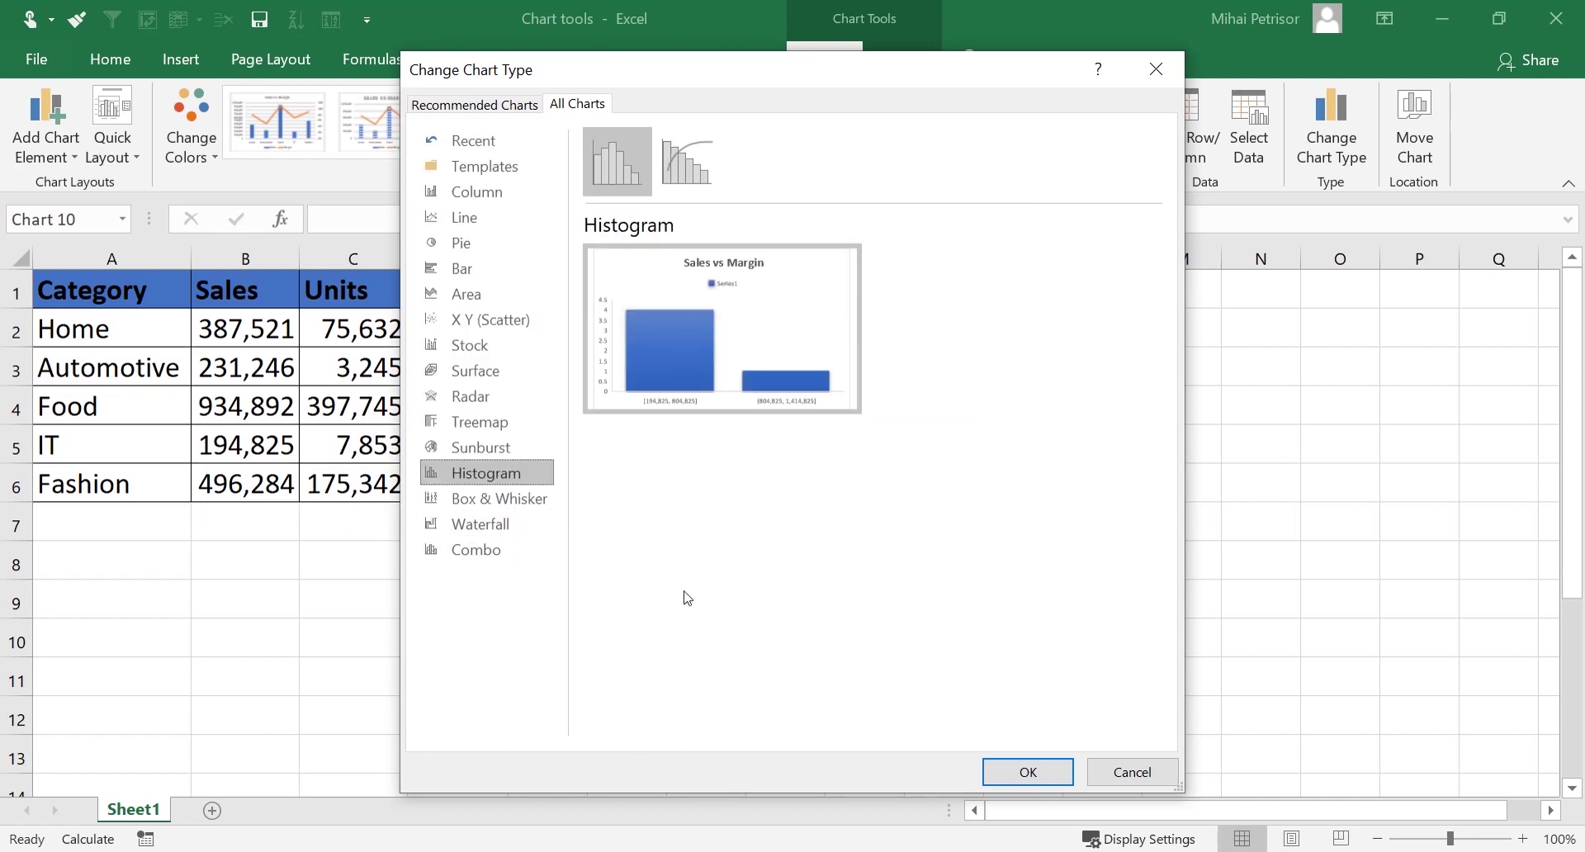
pyautogui.click(697, 185)
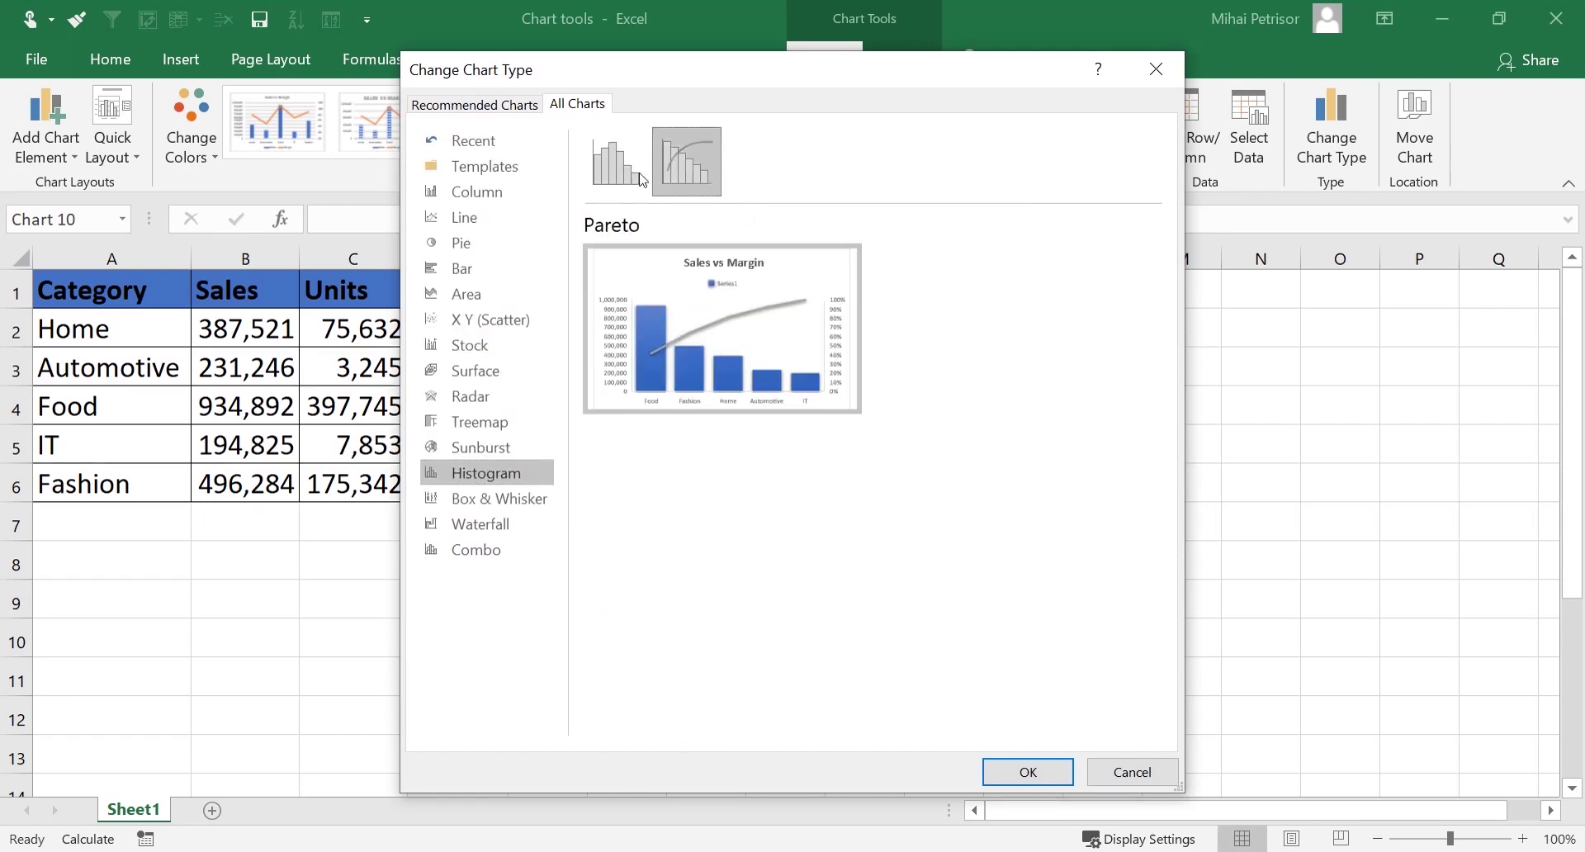
pyautogui.click(642, 180)
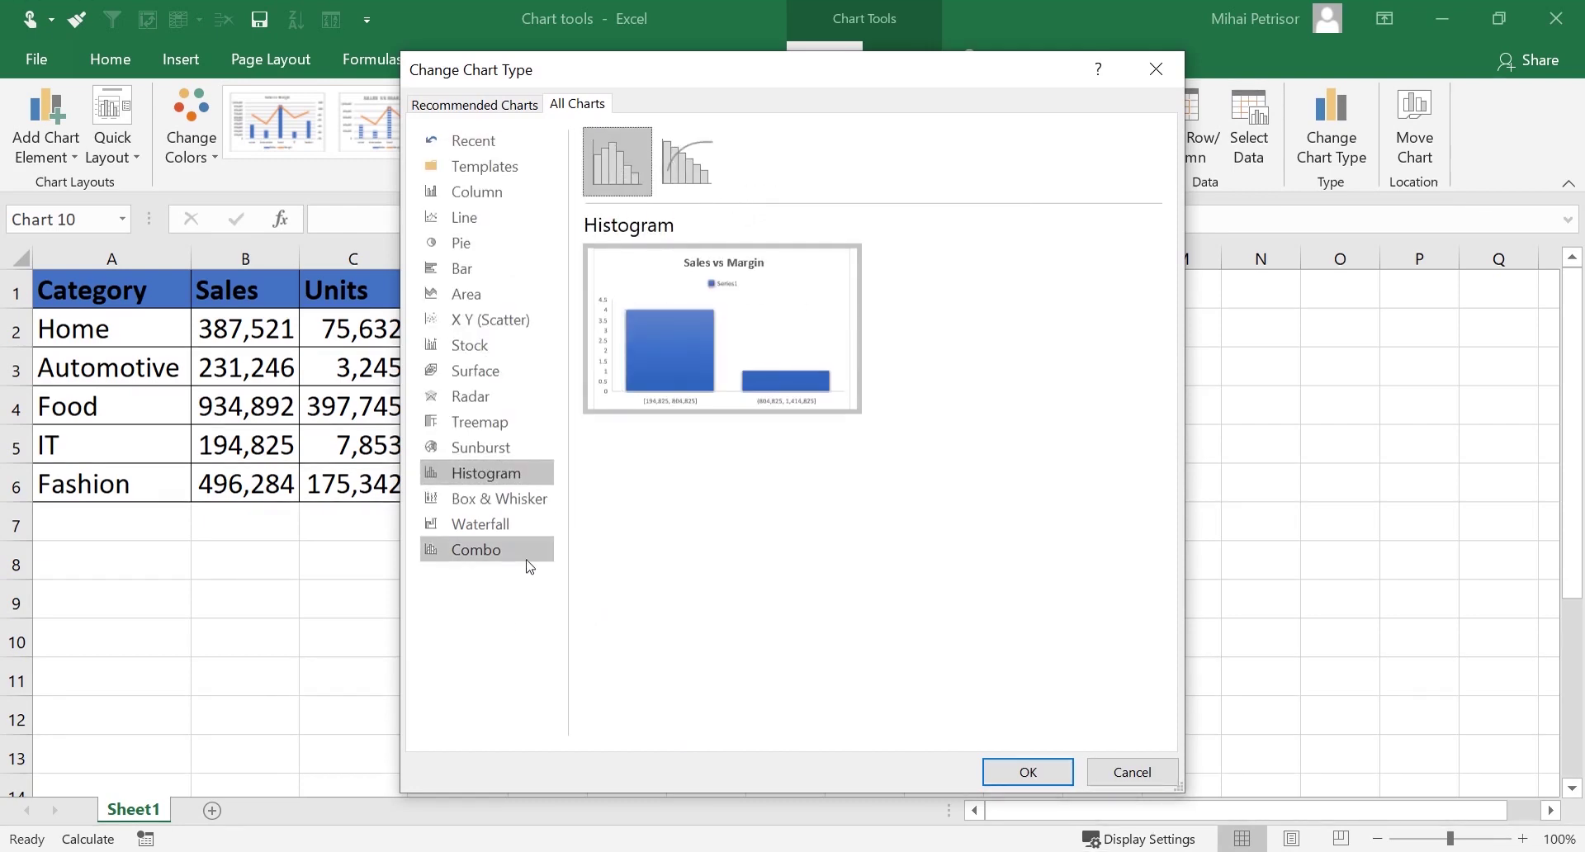
pyautogui.click(520, 499)
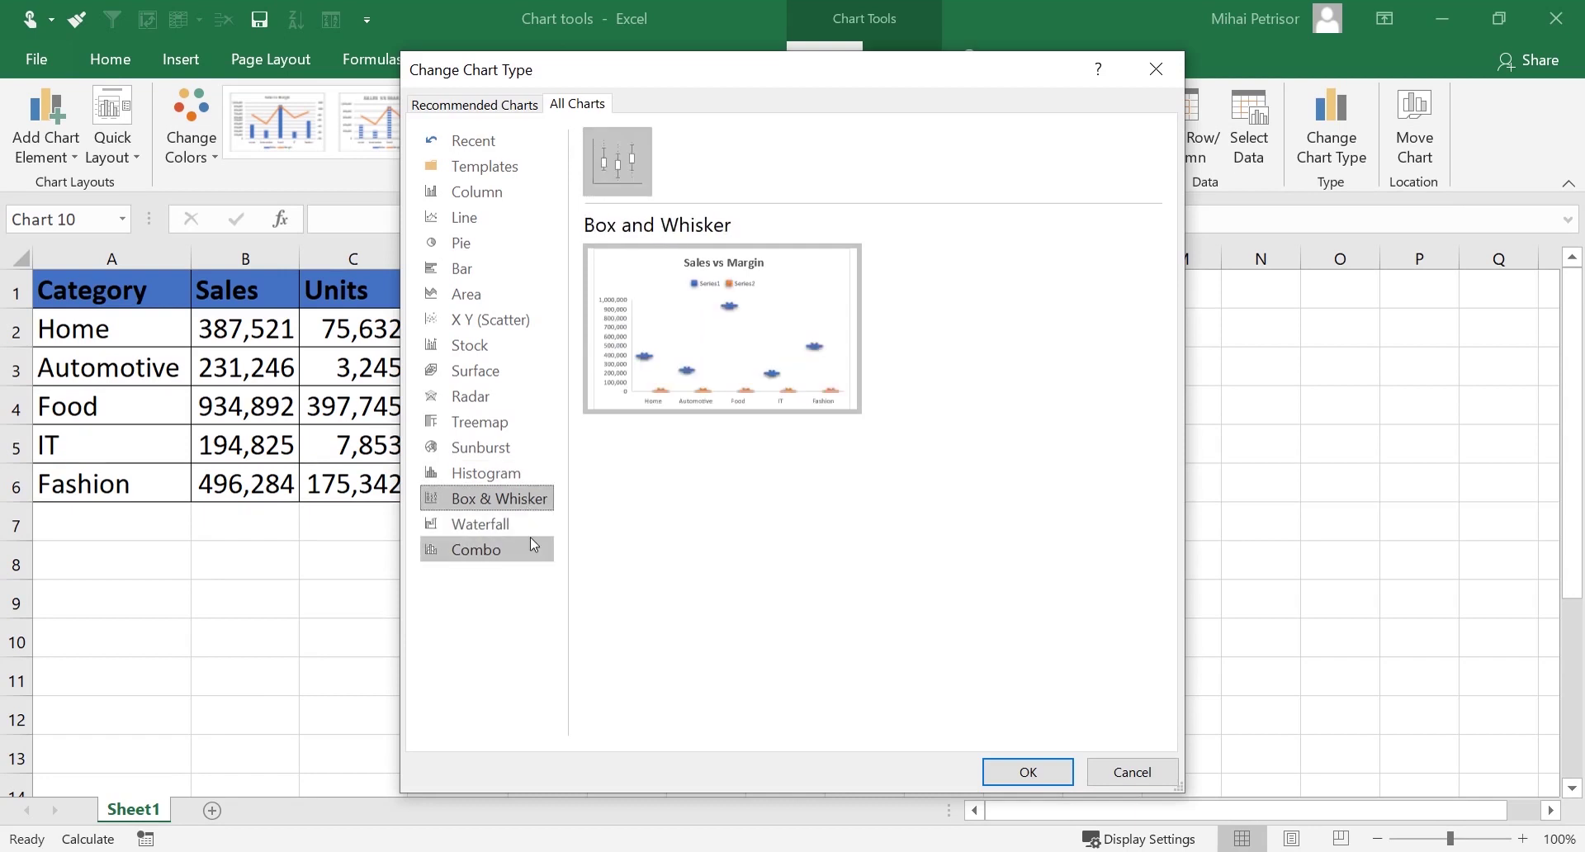
pyautogui.click(492, 527)
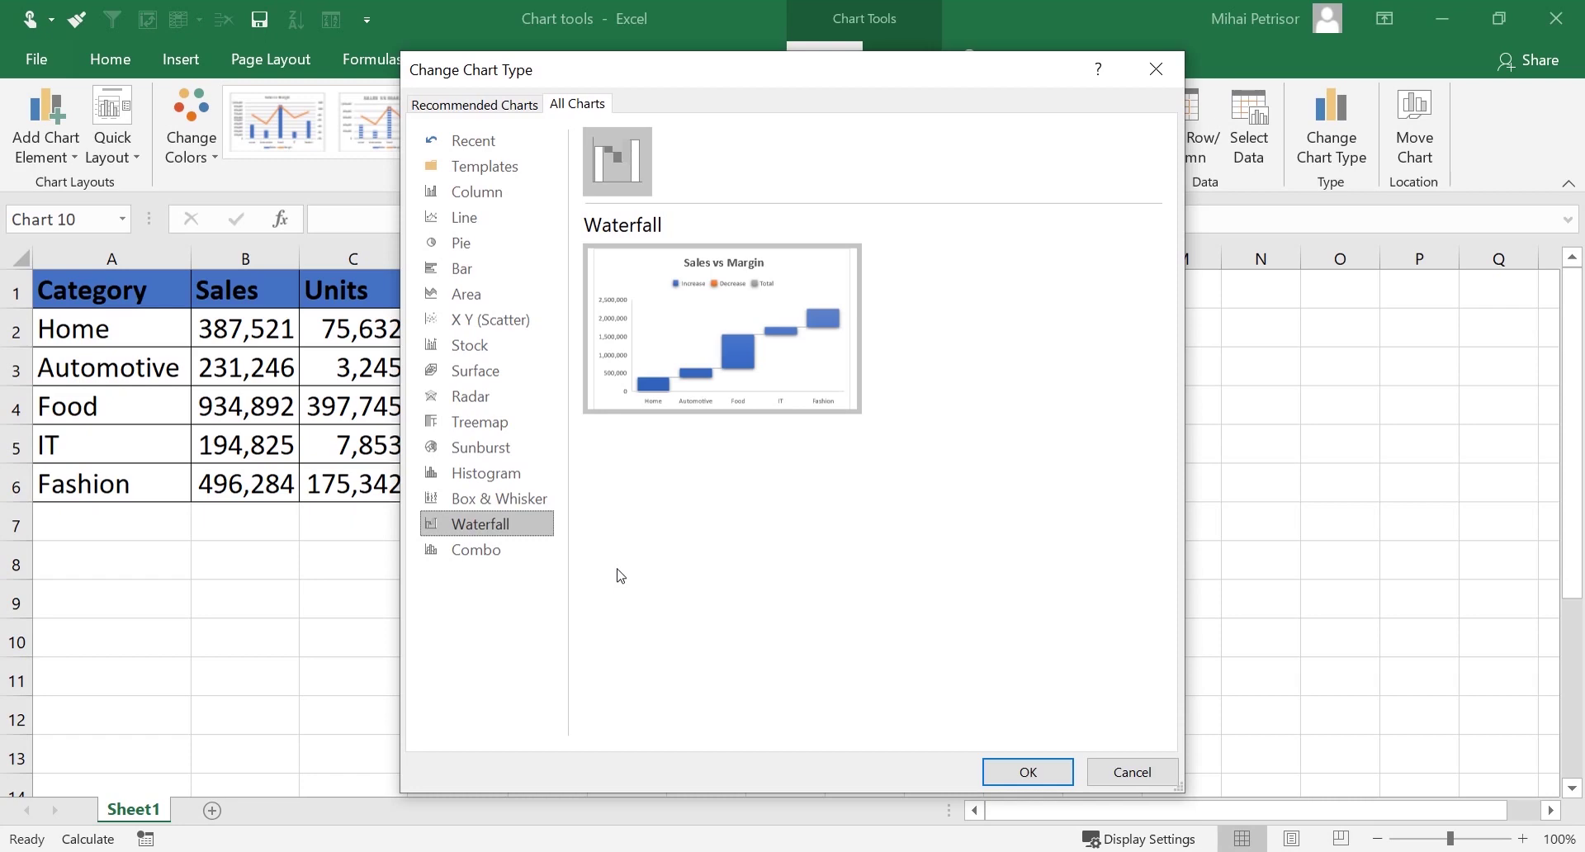
# Examine the combo chart settings for the Sales and Margin series and leave the chart type unchanged
pyautogui.click(476, 547)
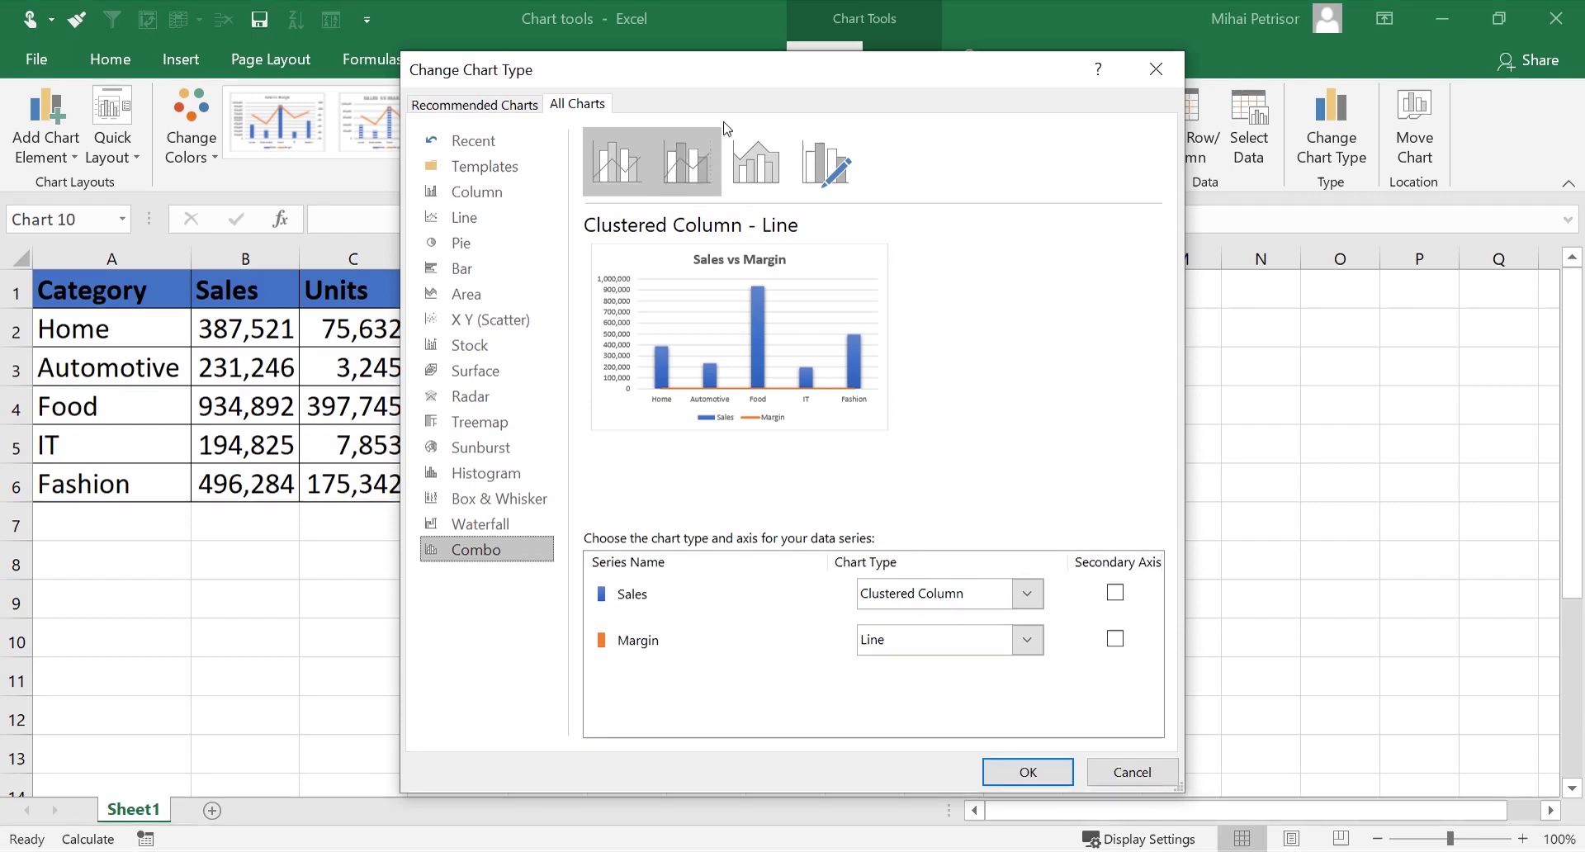
pyautogui.moveTo(769, 76); pyautogui.dragTo(652, 72)
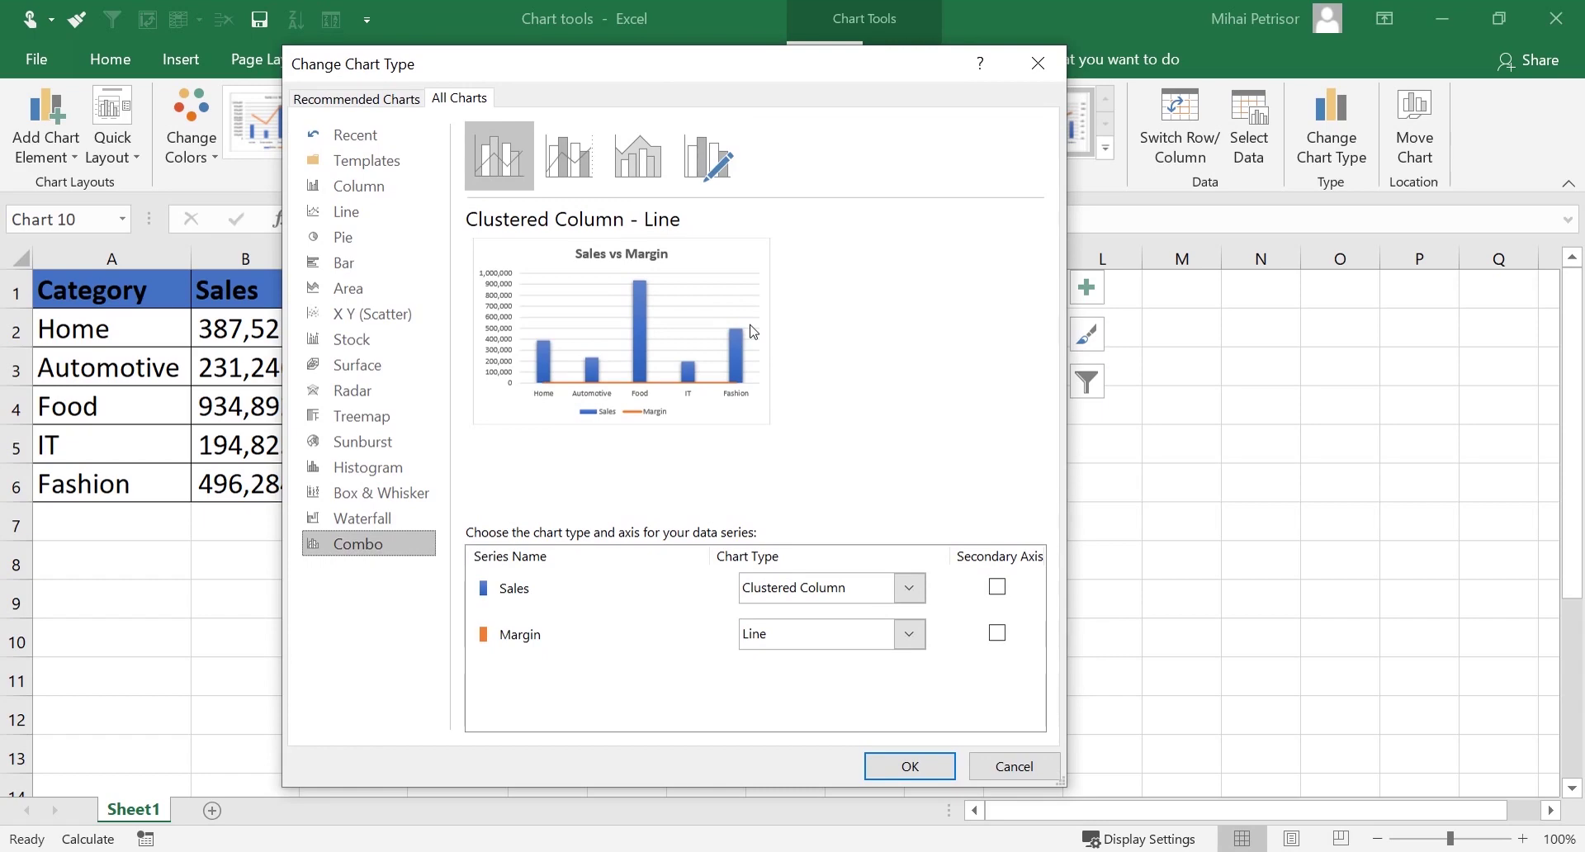
pyautogui.click(1012, 765)
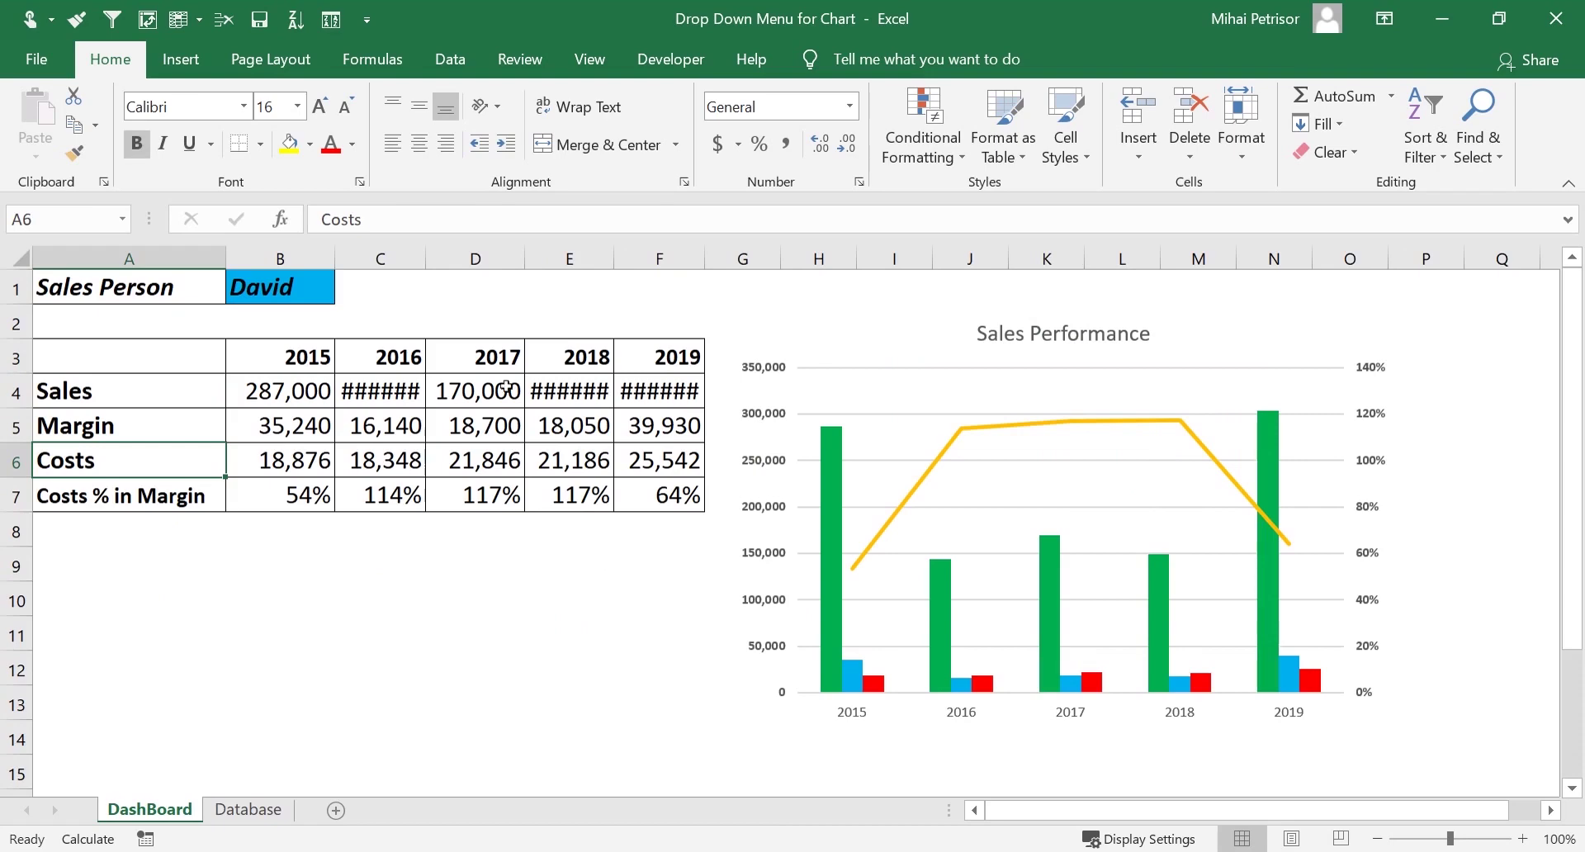
# Choose a different sales person in cell B1 of the DashBoard sheet to update the Sales Performance chart
pyautogui.click(328, 291)
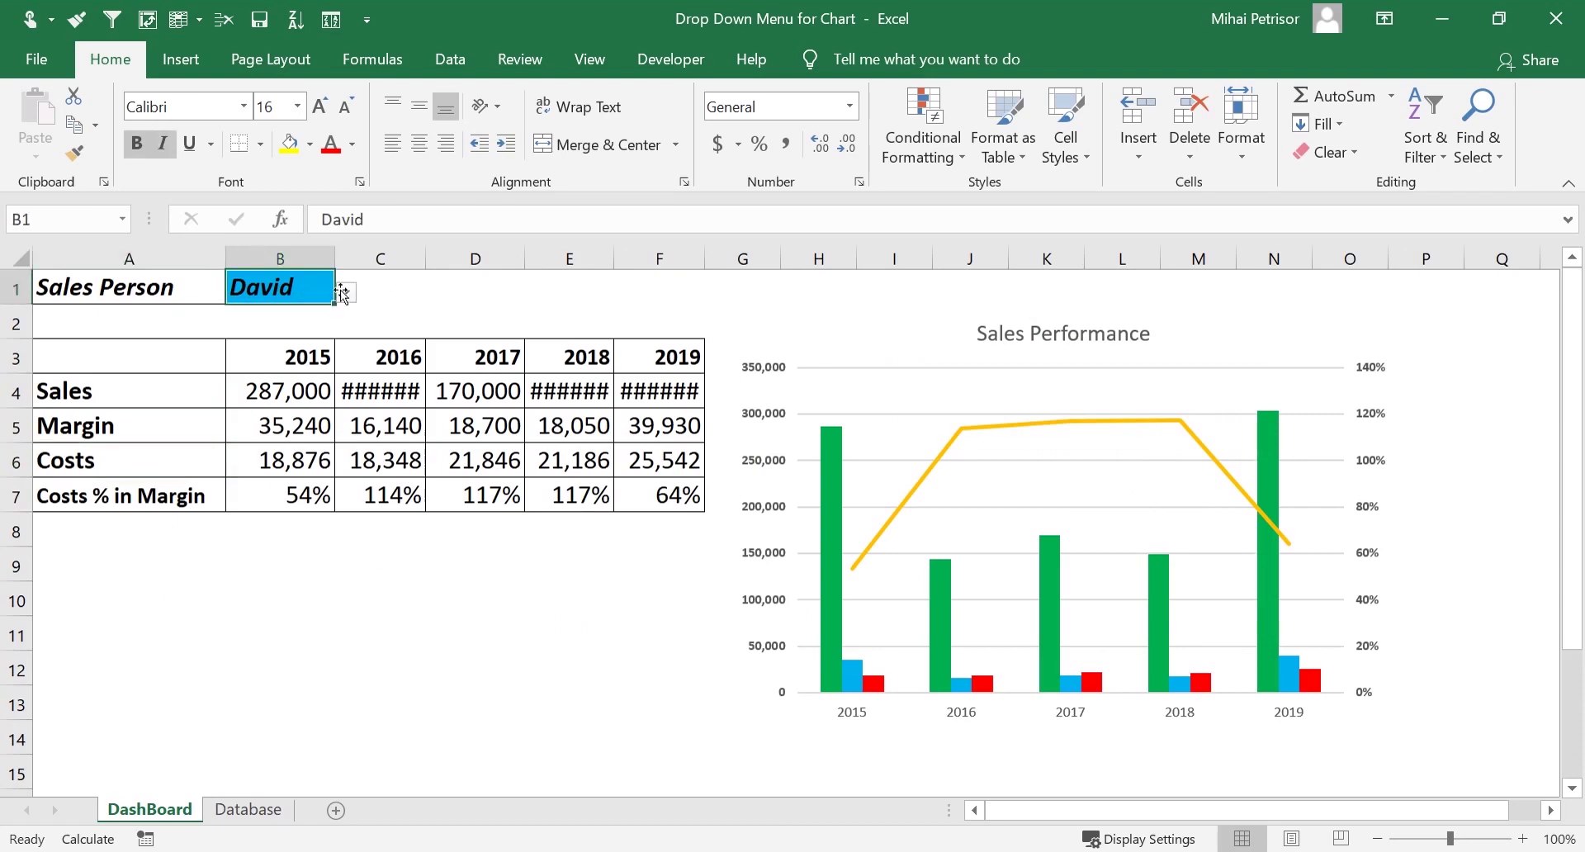
pyautogui.click(380, 289)
pyautogui.click(328, 290)
pyautogui.click(244, 330)
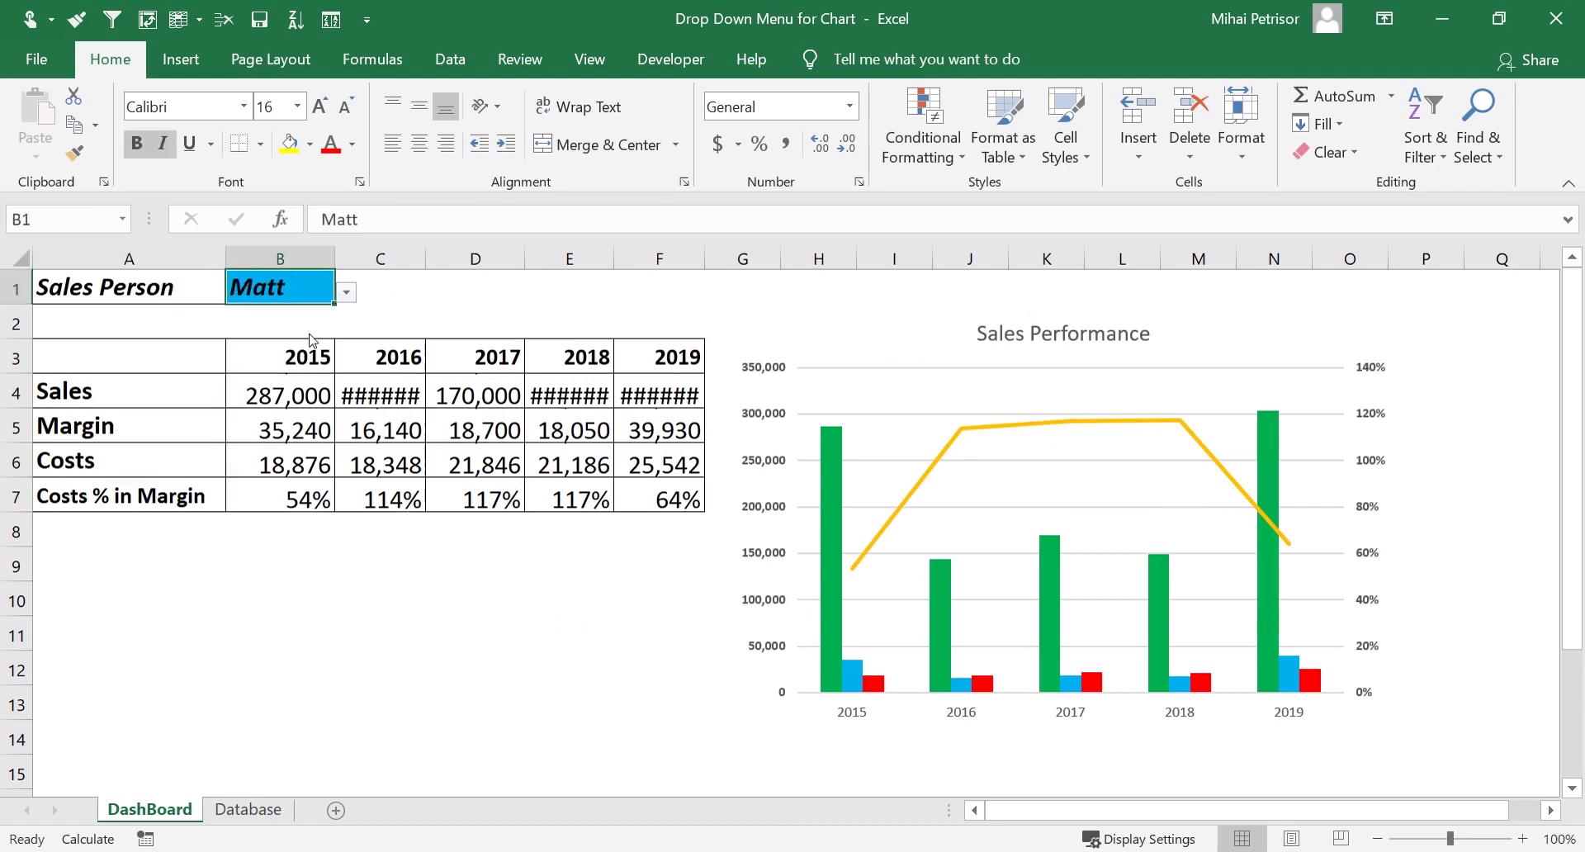
# Auto-fit the widths of columns E, F and C on the dashboard and reselect the sales person cell
pyautogui.click(380, 258)
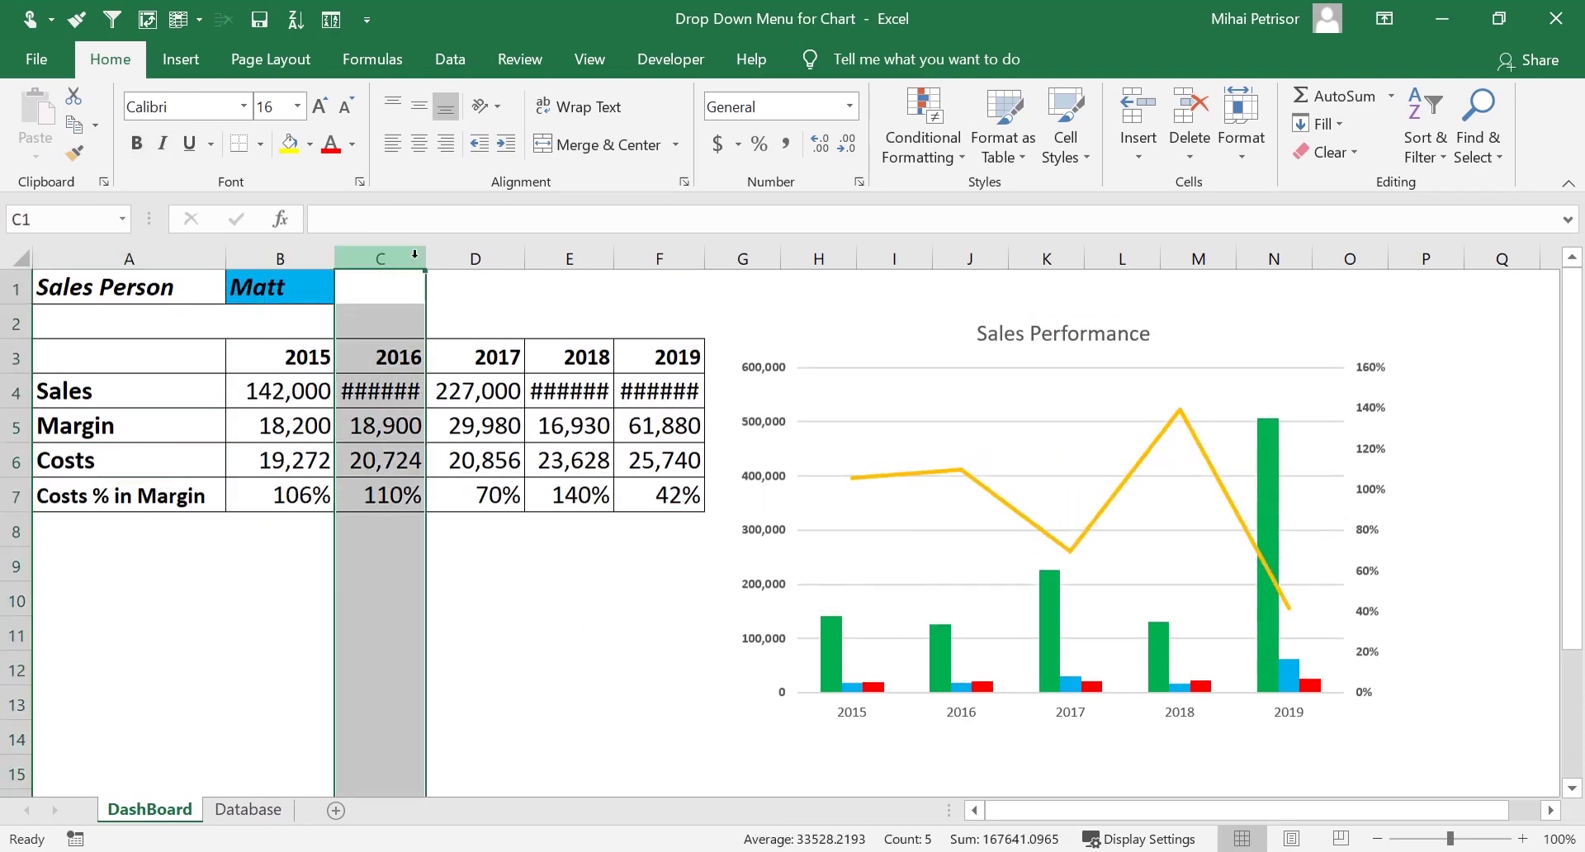
pyautogui.doubleClick(613, 258)
pyautogui.doubleClick(714, 258)
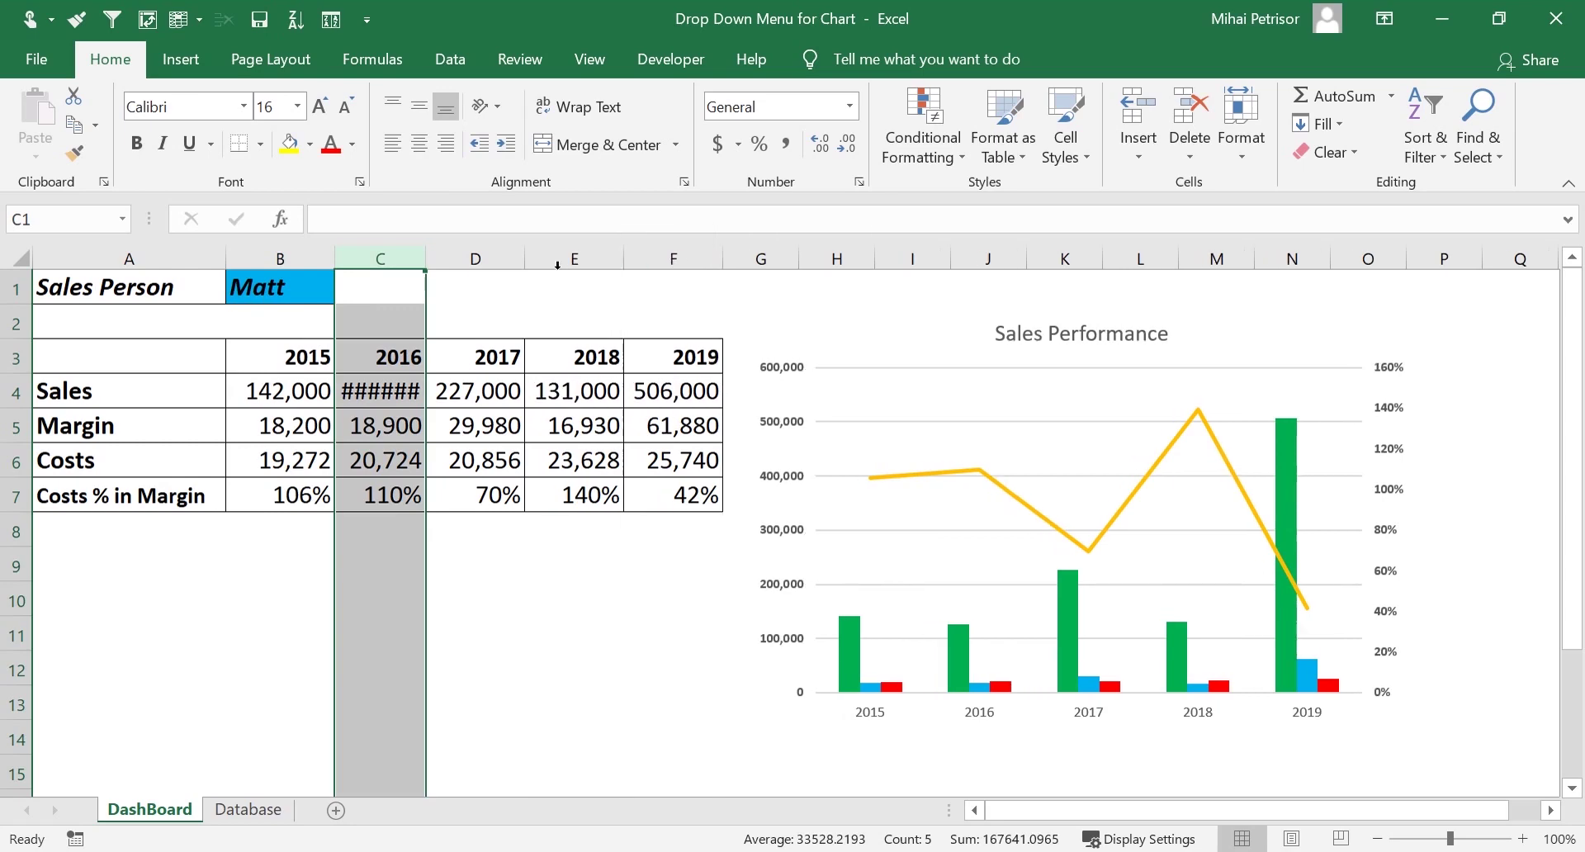
pyautogui.doubleClick(426, 258)
pyautogui.click(265, 290)
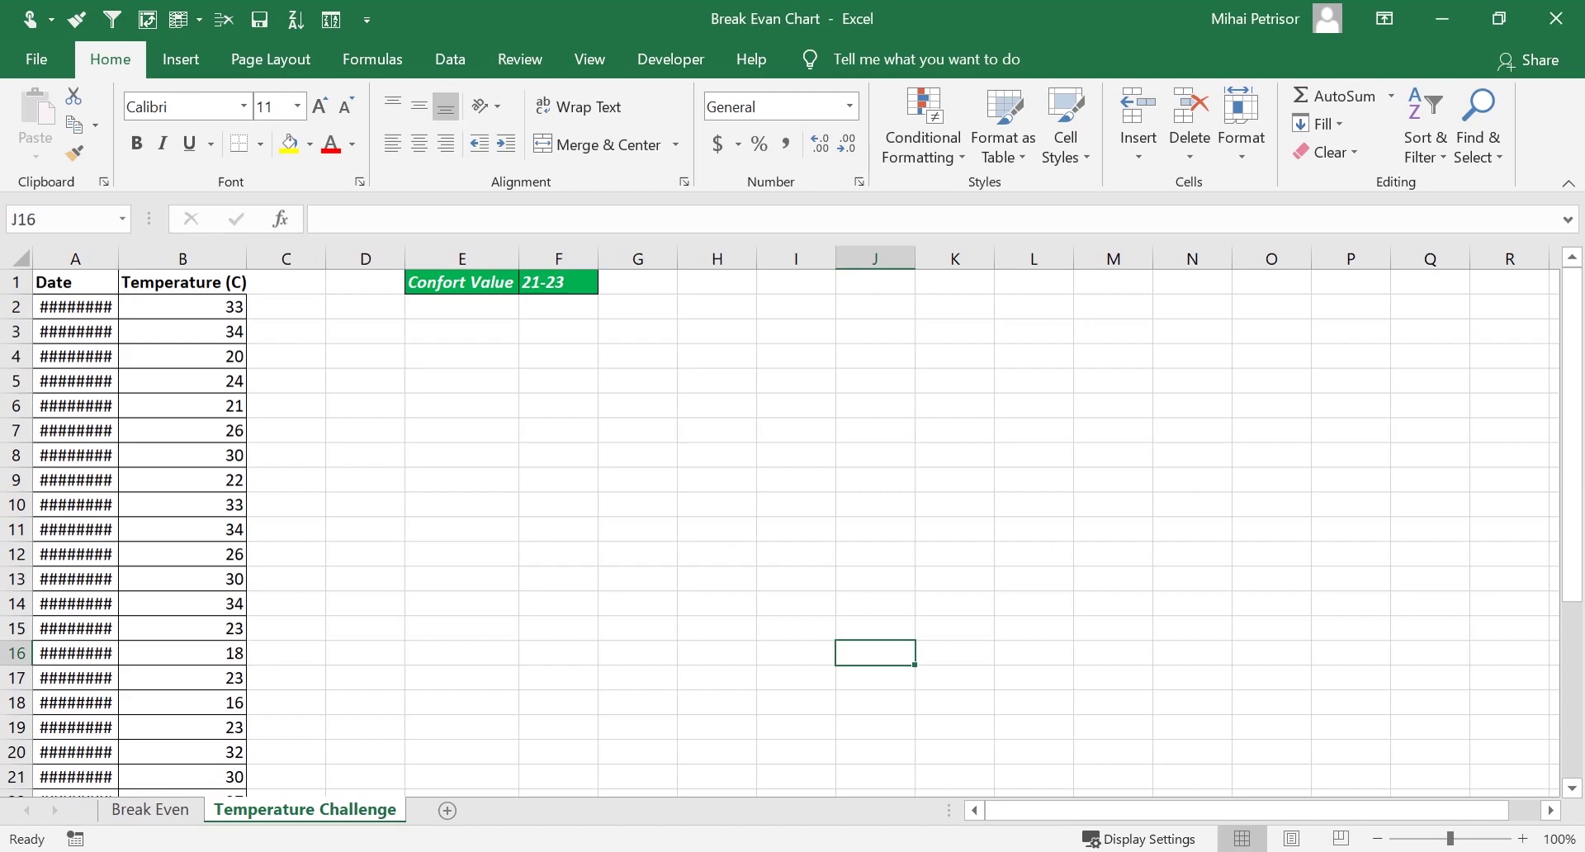
# Open the Break Even sheet, auto-fit columns C, D and E, and look over the sales table beside the chart
pyautogui.click(153, 809)
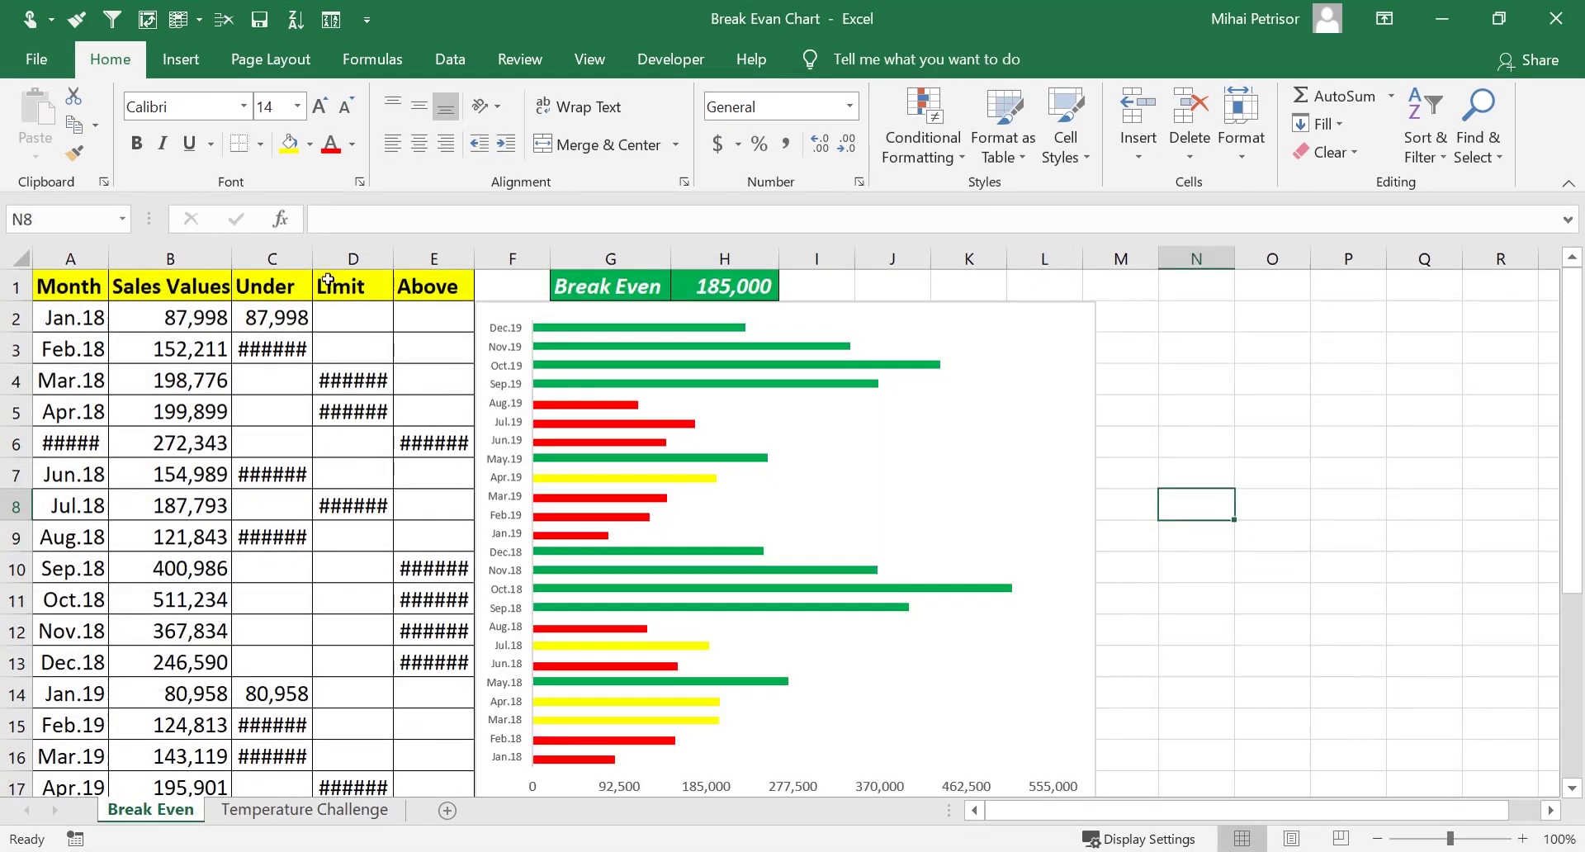
pyautogui.doubleClick(311, 256)
pyautogui.doubleClick(405, 256)
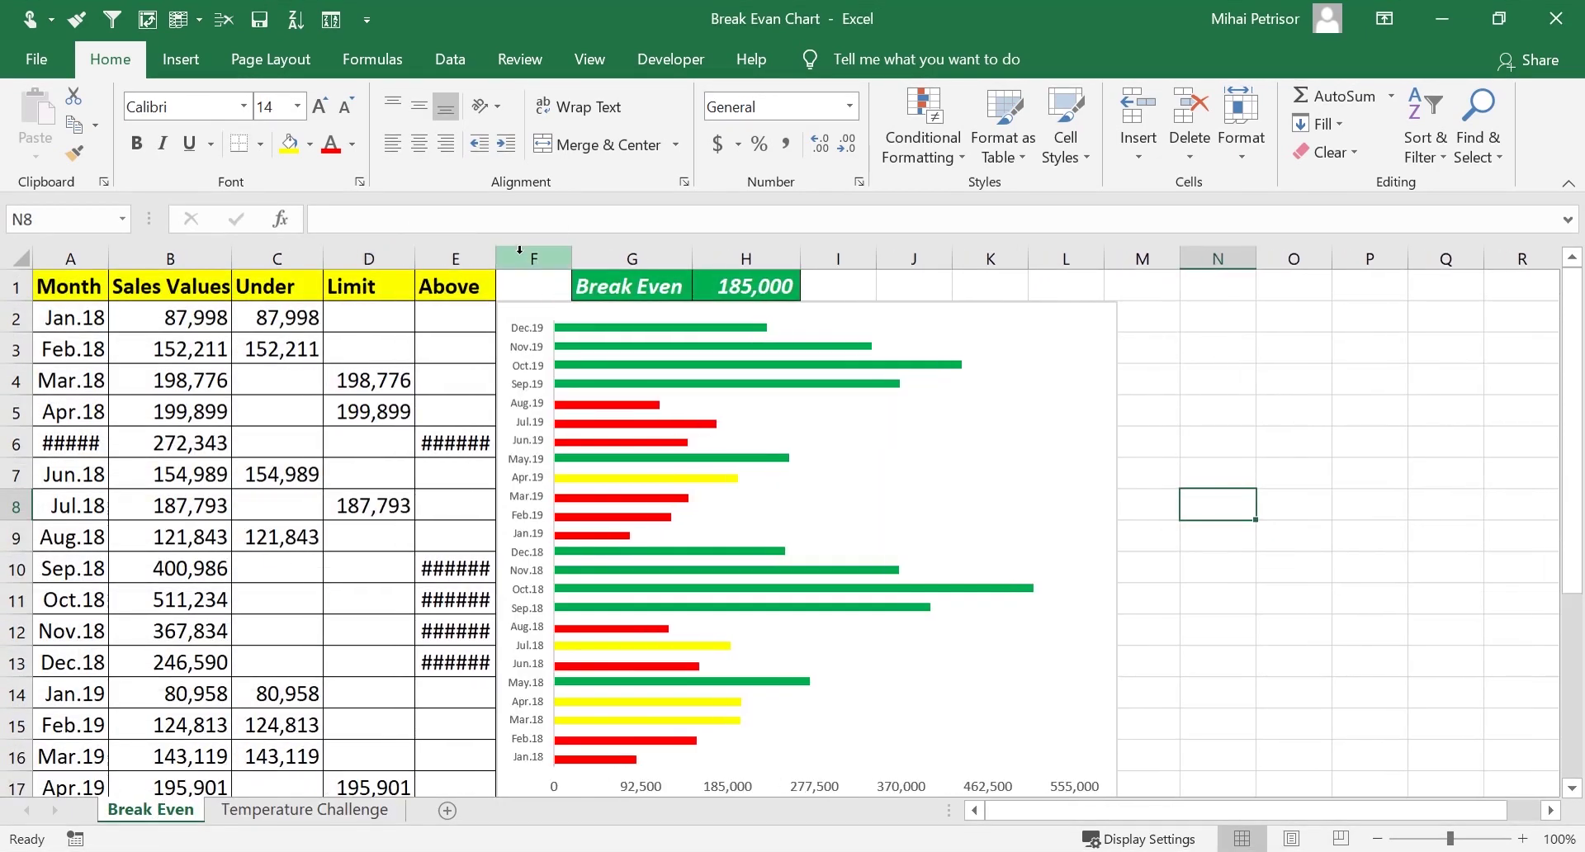
pyautogui.doubleClick(496, 256)
pyautogui.click(465, 443)
pyautogui.scroll(-2, 930, 506)
pyautogui.scroll(2, 930, 506)
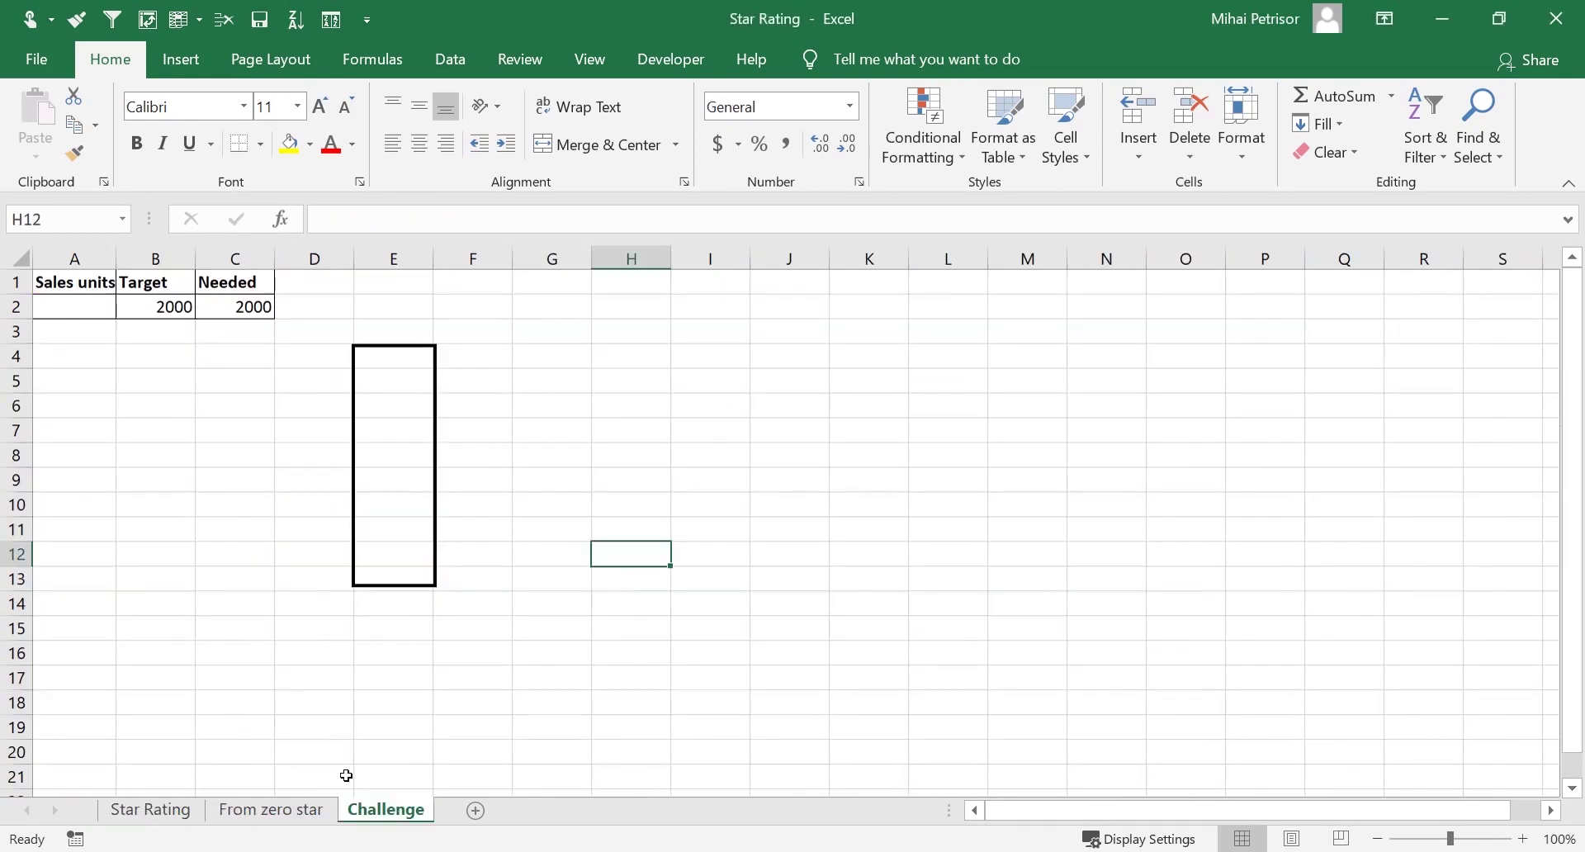
# View the star-shaped chart and monthly ratings on the Star Rating sheet of the Star Rating workbook
pyautogui.click(210, 684)
pyautogui.click(165, 811)
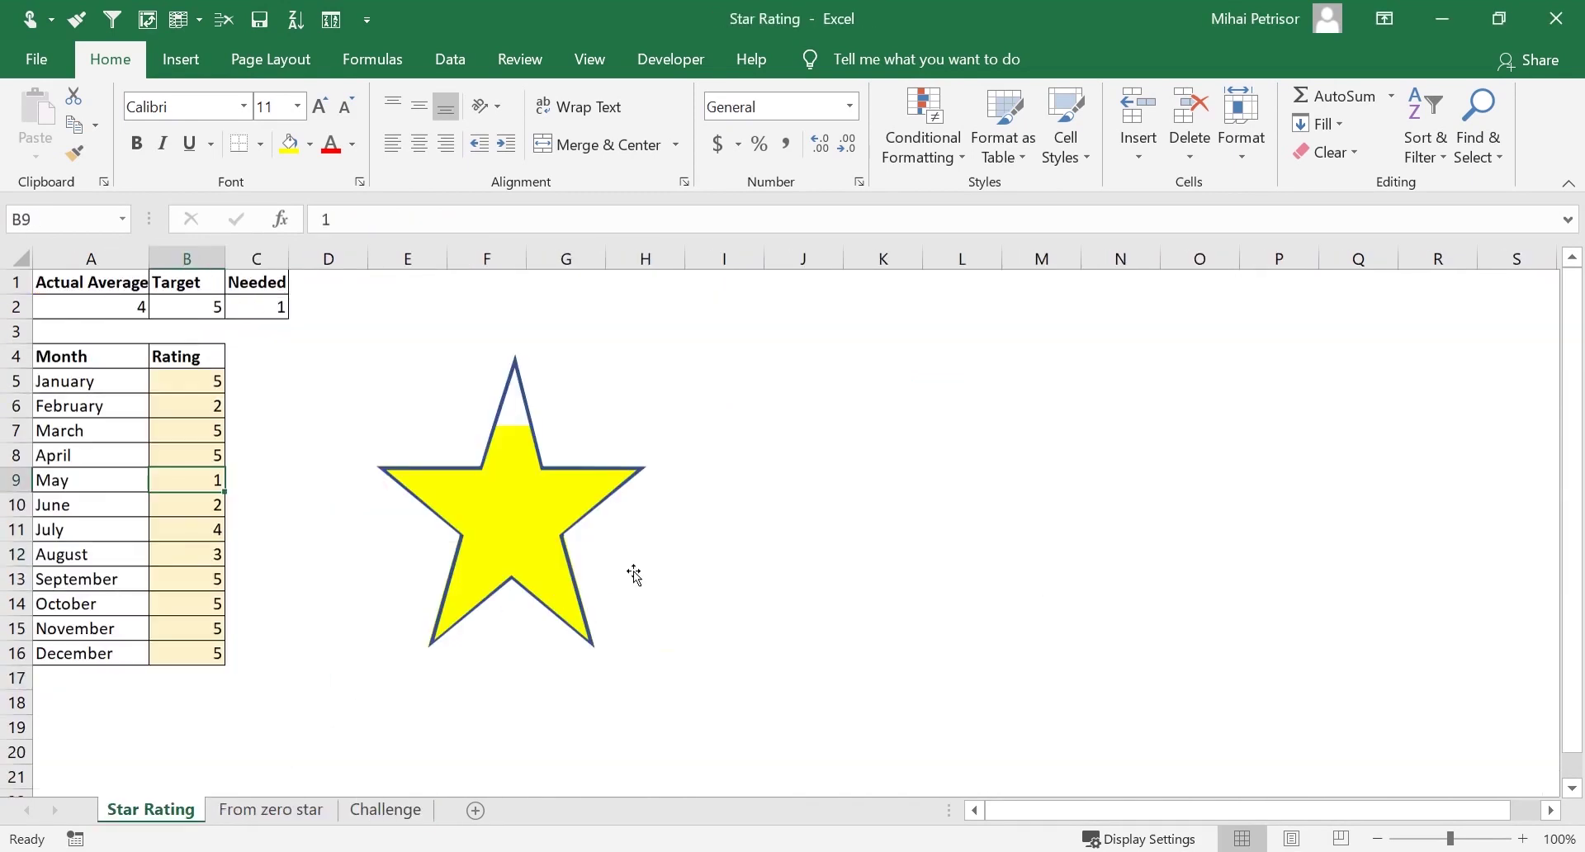
pyautogui.click(191, 427)
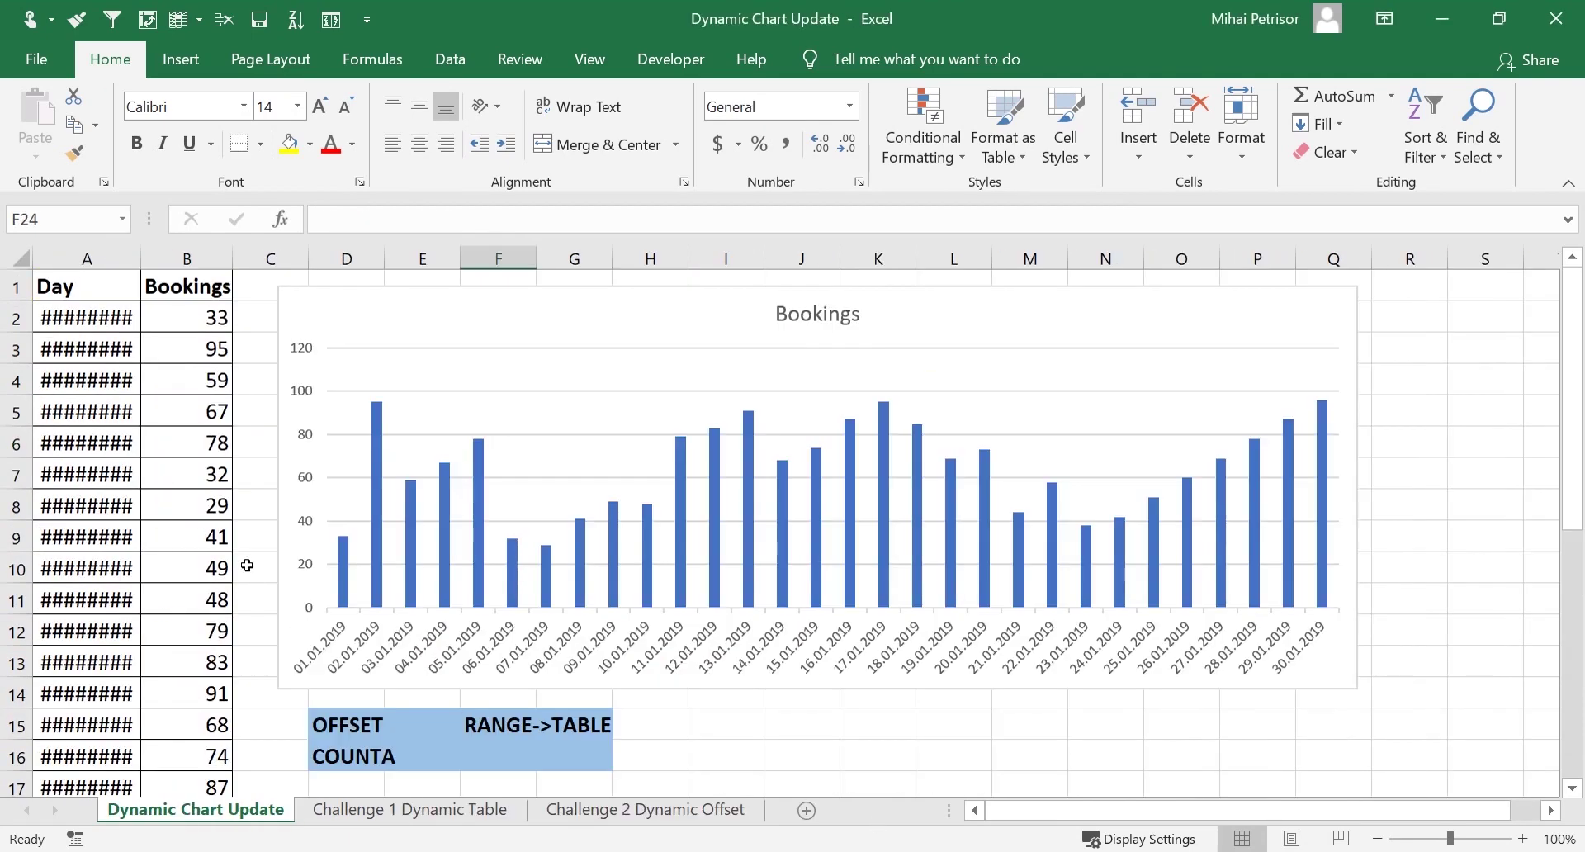
# Auto-fit the Day column on the Dynamic Chart Update sheet so the full dates are readable
pyautogui.doubleClick(141, 257)
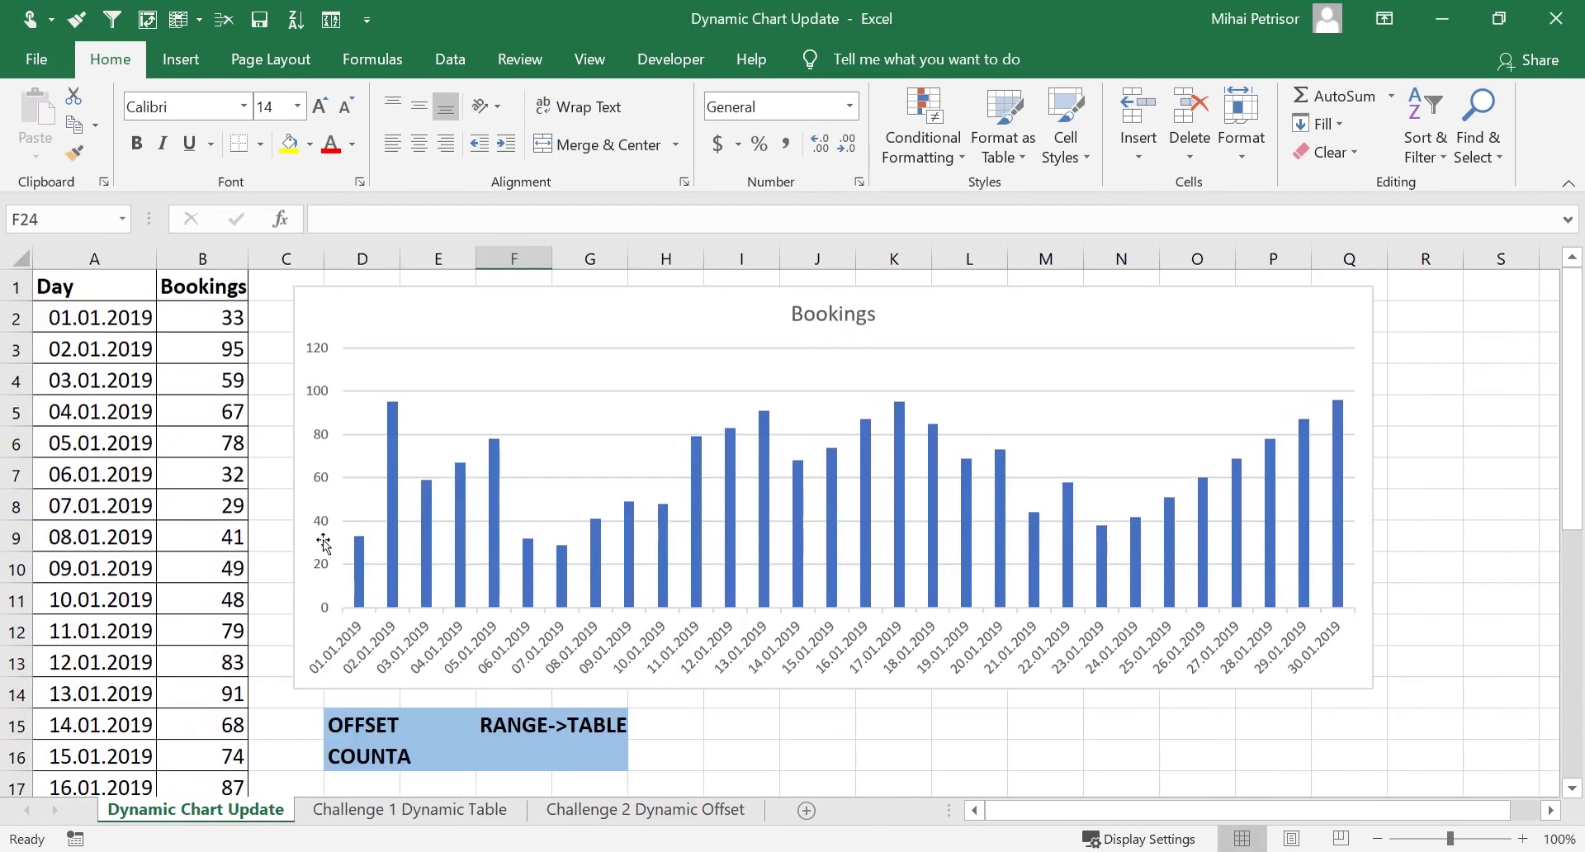
pyautogui.click(181, 498)
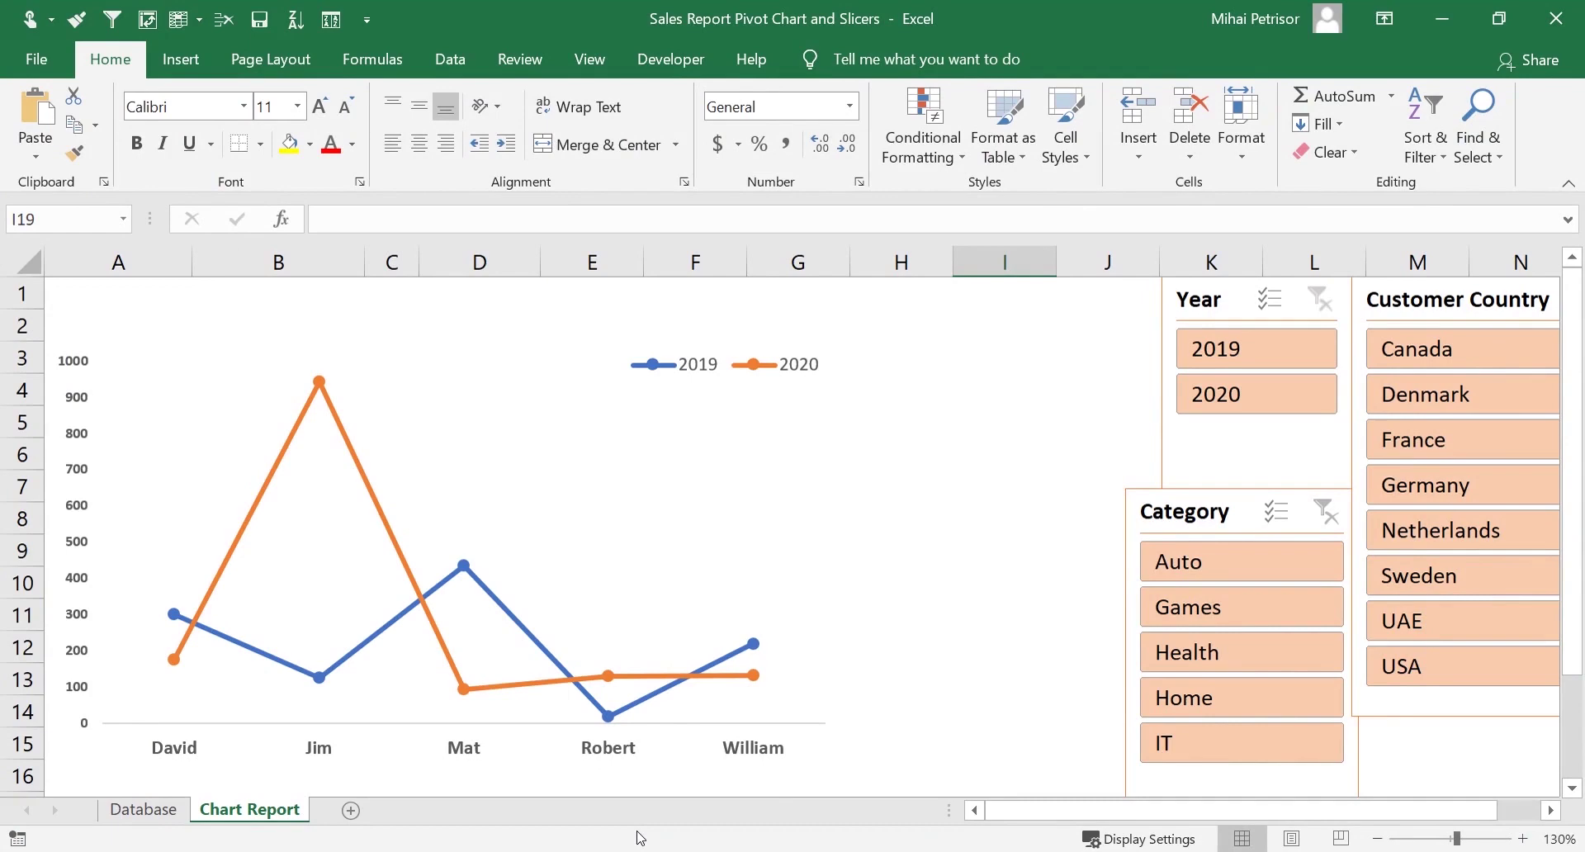
# Examine the rows and columns of the Database sheet, from Year to % Margin, behind the pivot chart
pyautogui.click(160, 813)
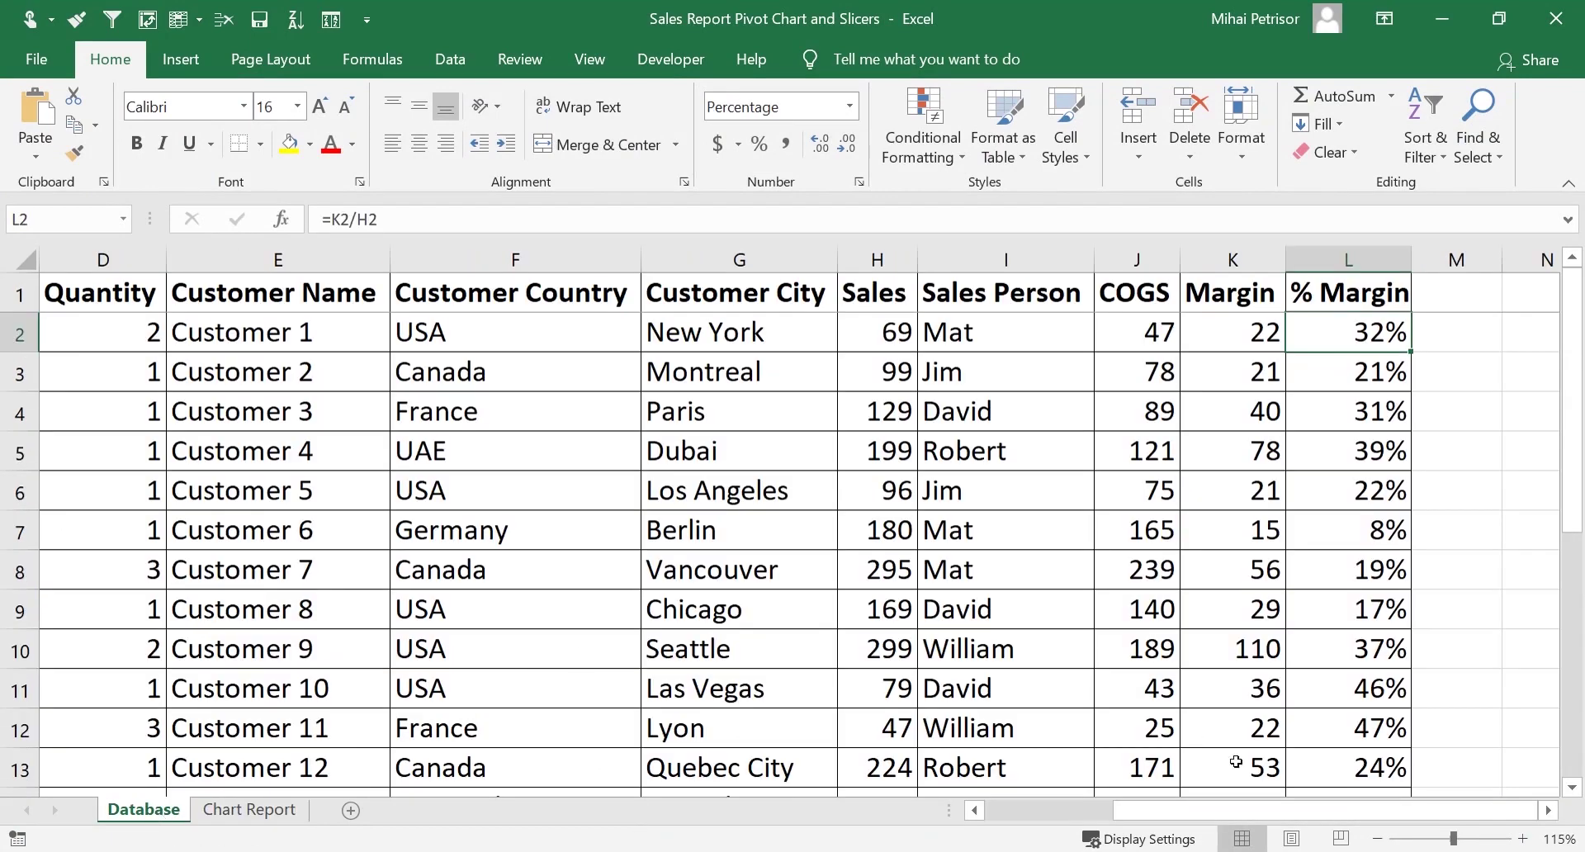
pyautogui.hscroll(-3, 1312, 819)
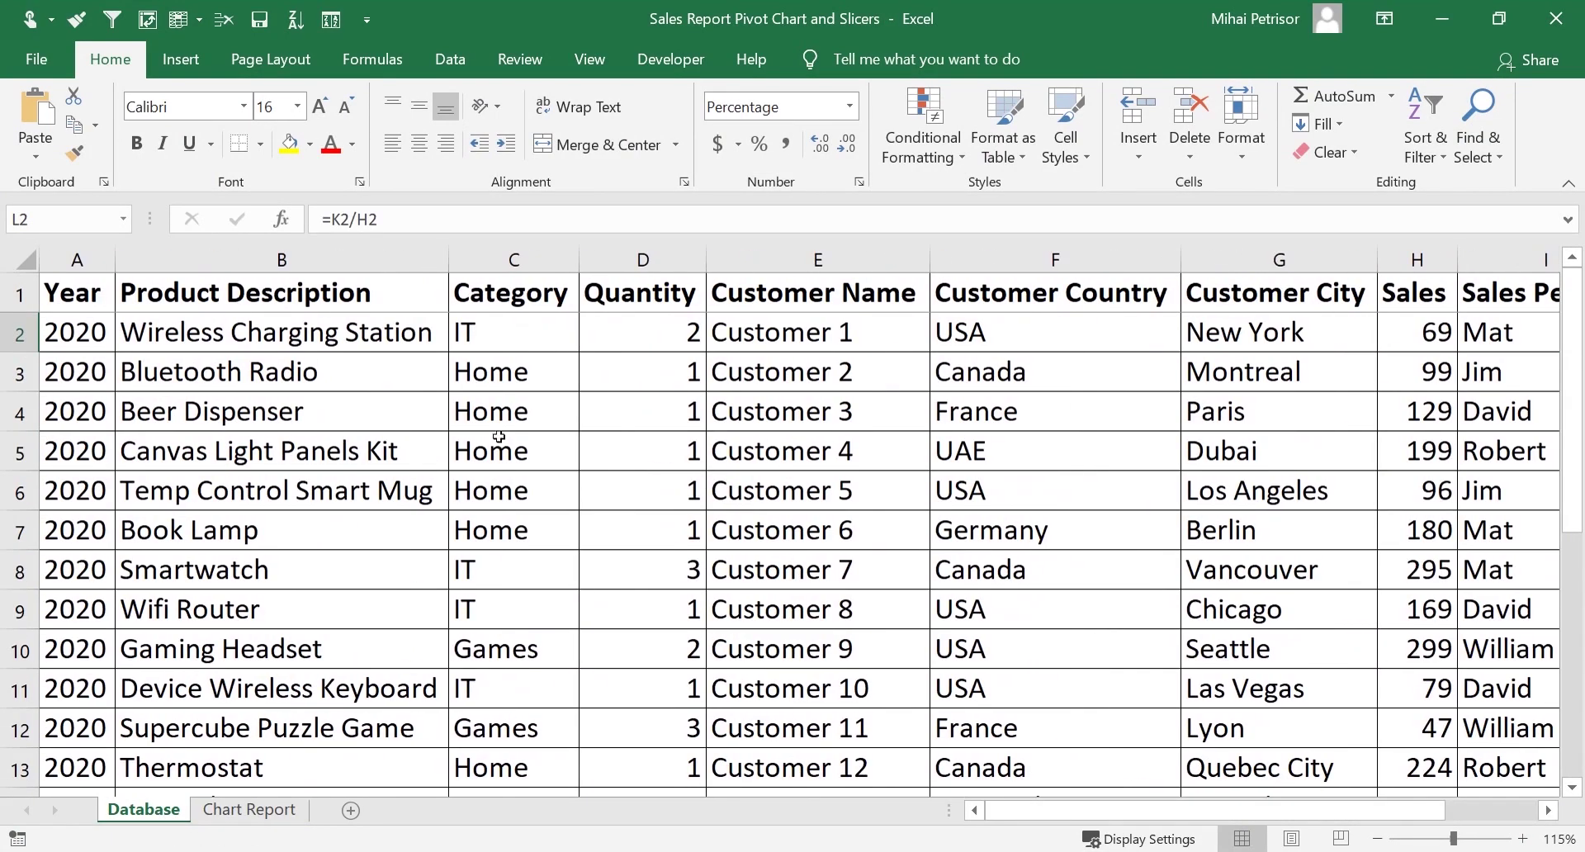
pyautogui.click(347, 419)
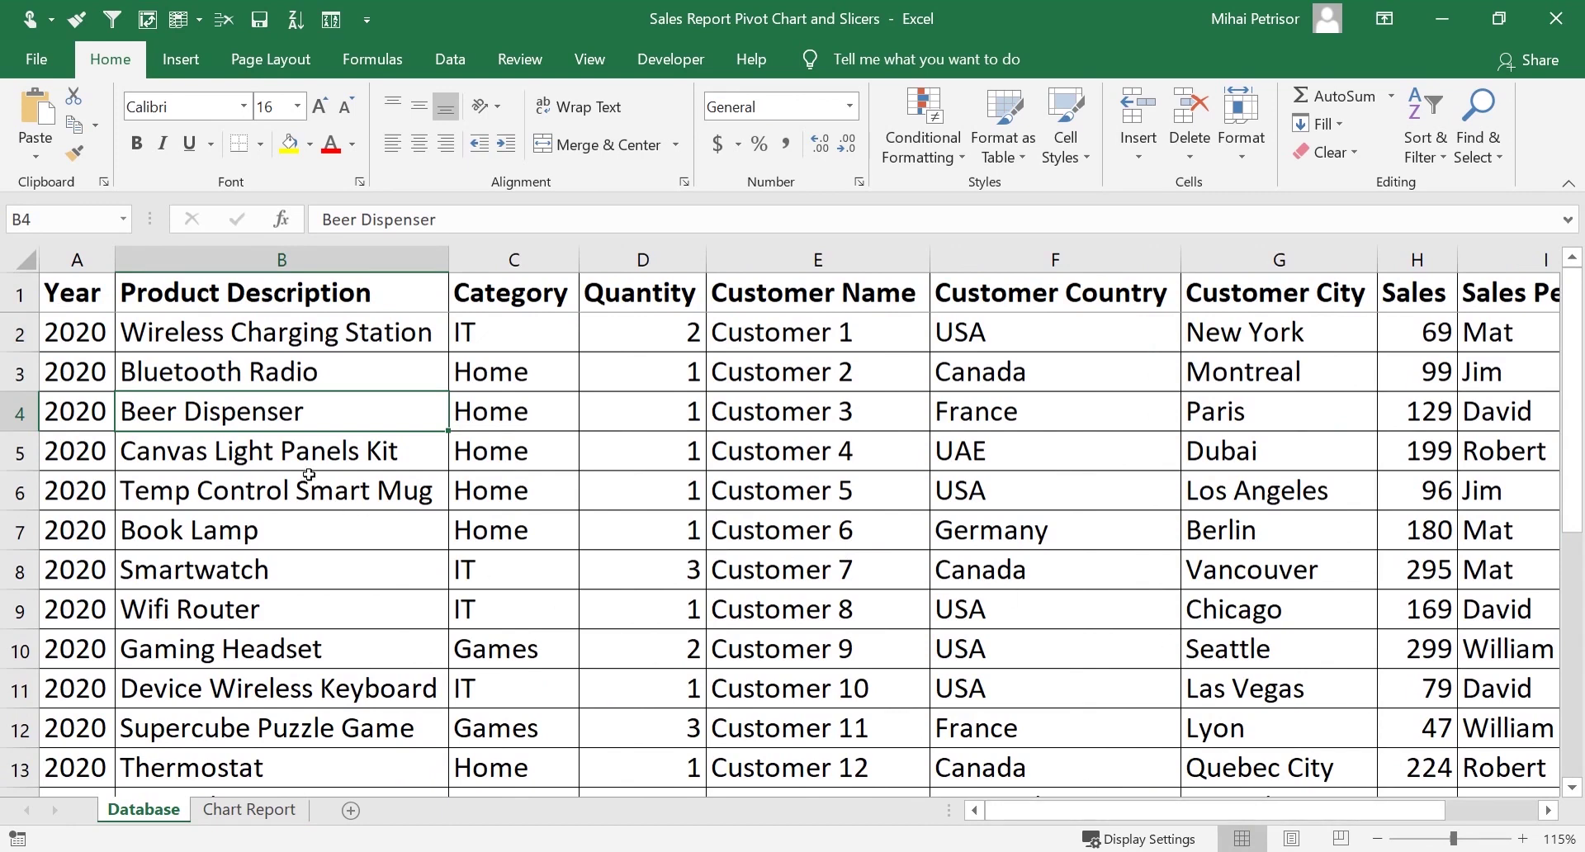
pyautogui.moveTo(1194, 822)
pyautogui.mouseDown()
pyautogui.moveTo(1291, 817)
pyautogui.moveTo(1197, 819)
pyautogui.mouseUp()
pyautogui.scroll(-4, 487, 415)
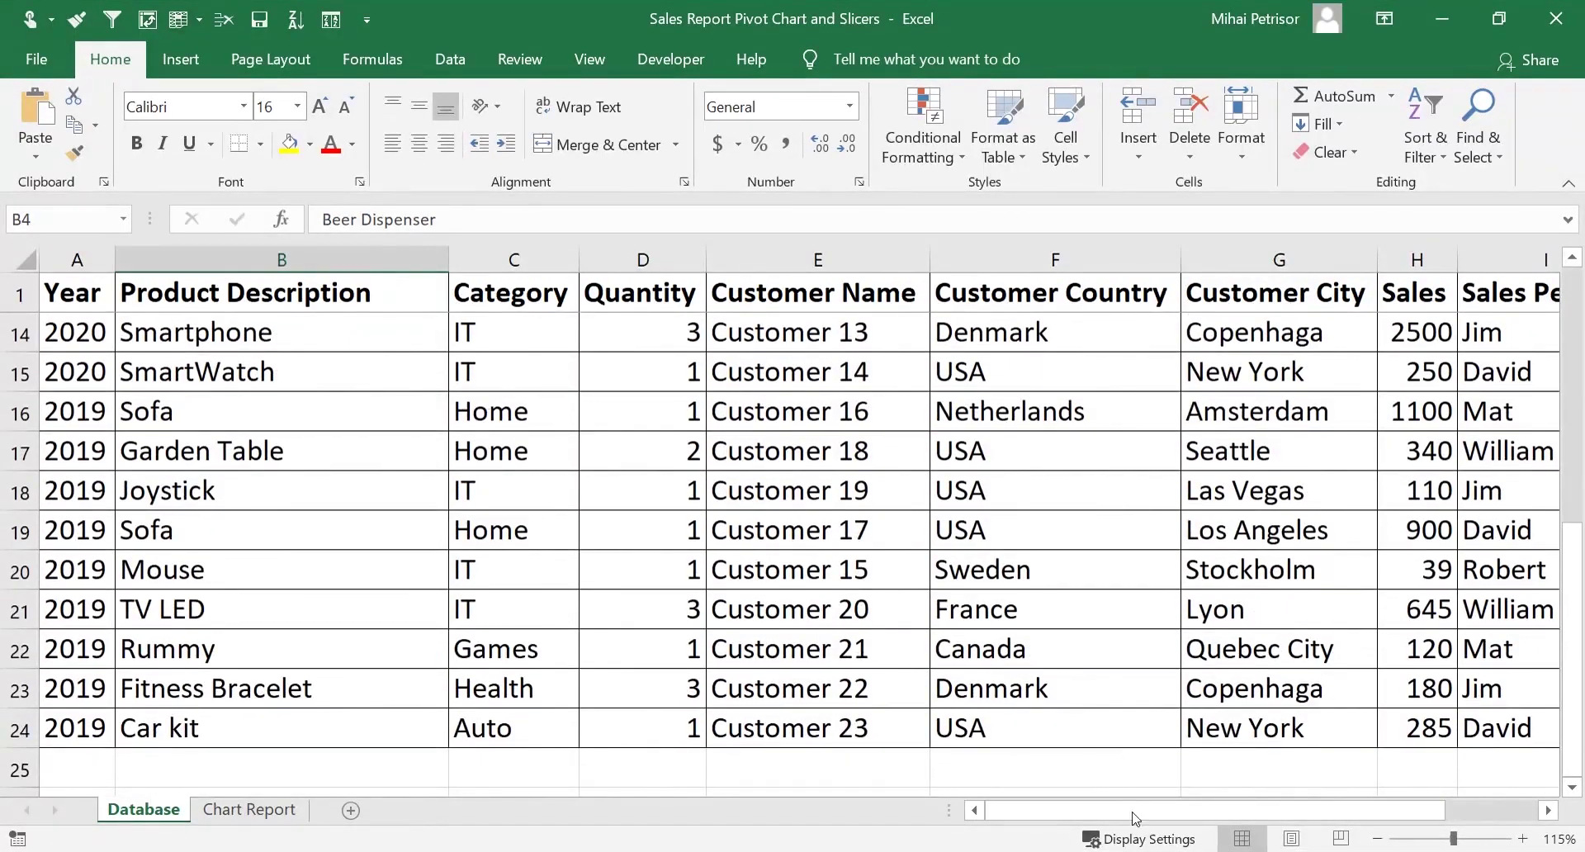
pyautogui.moveTo(1223, 817); pyautogui.dragTo(1312, 827)
pyautogui.scroll(4, 1084, 654)
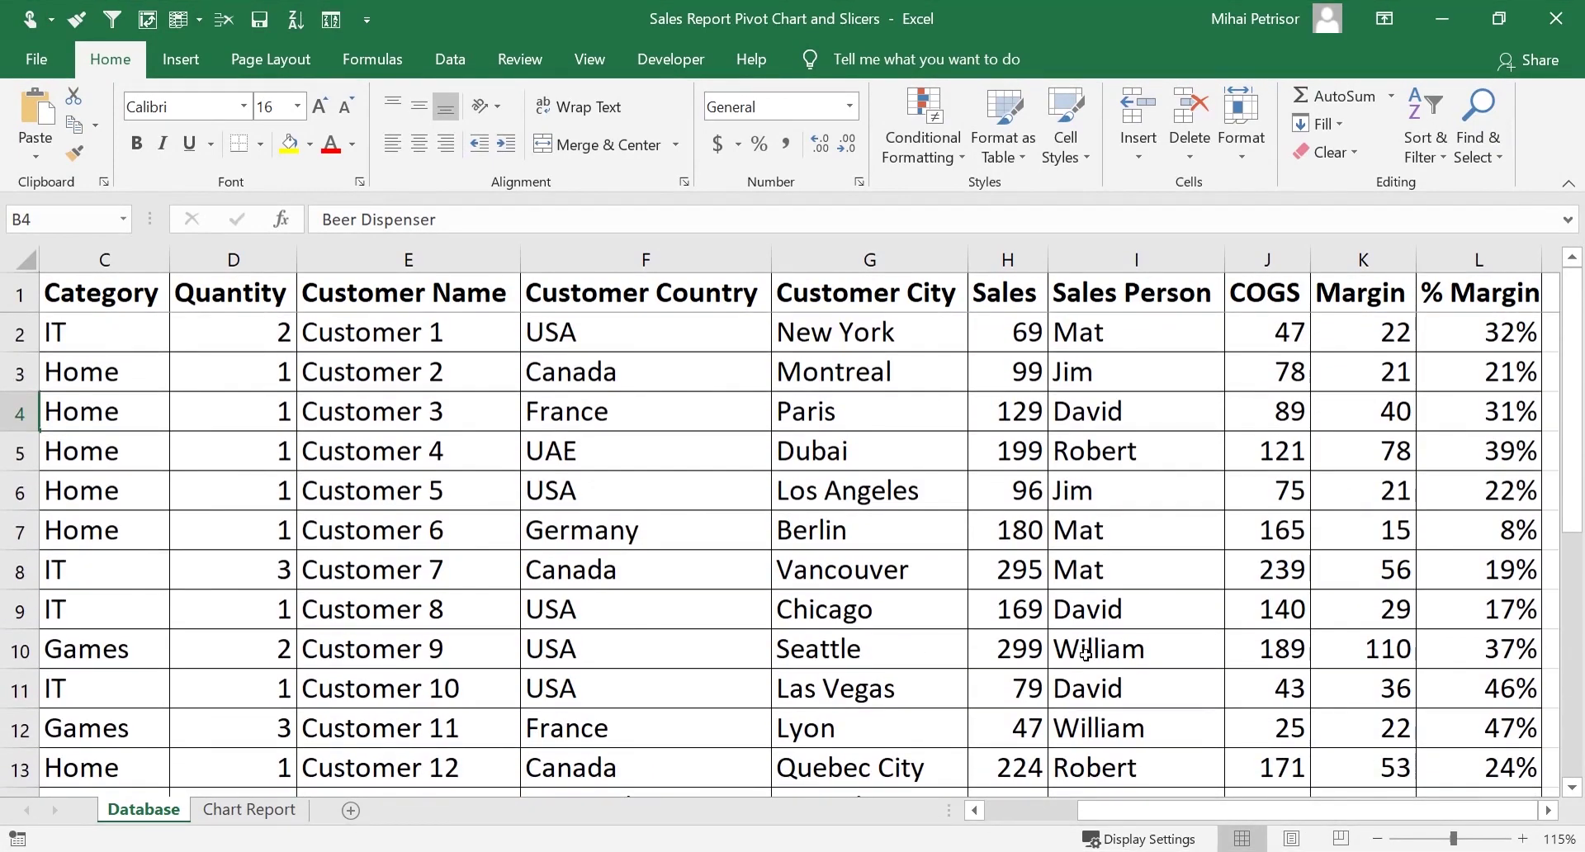
pyautogui.moveTo(1246, 812)
pyautogui.mouseDown()
pyautogui.moveTo(1155, 811)
pyautogui.moveTo(1245, 812)
pyautogui.mouseUp()
pyautogui.scroll(-4, 1284, 569)
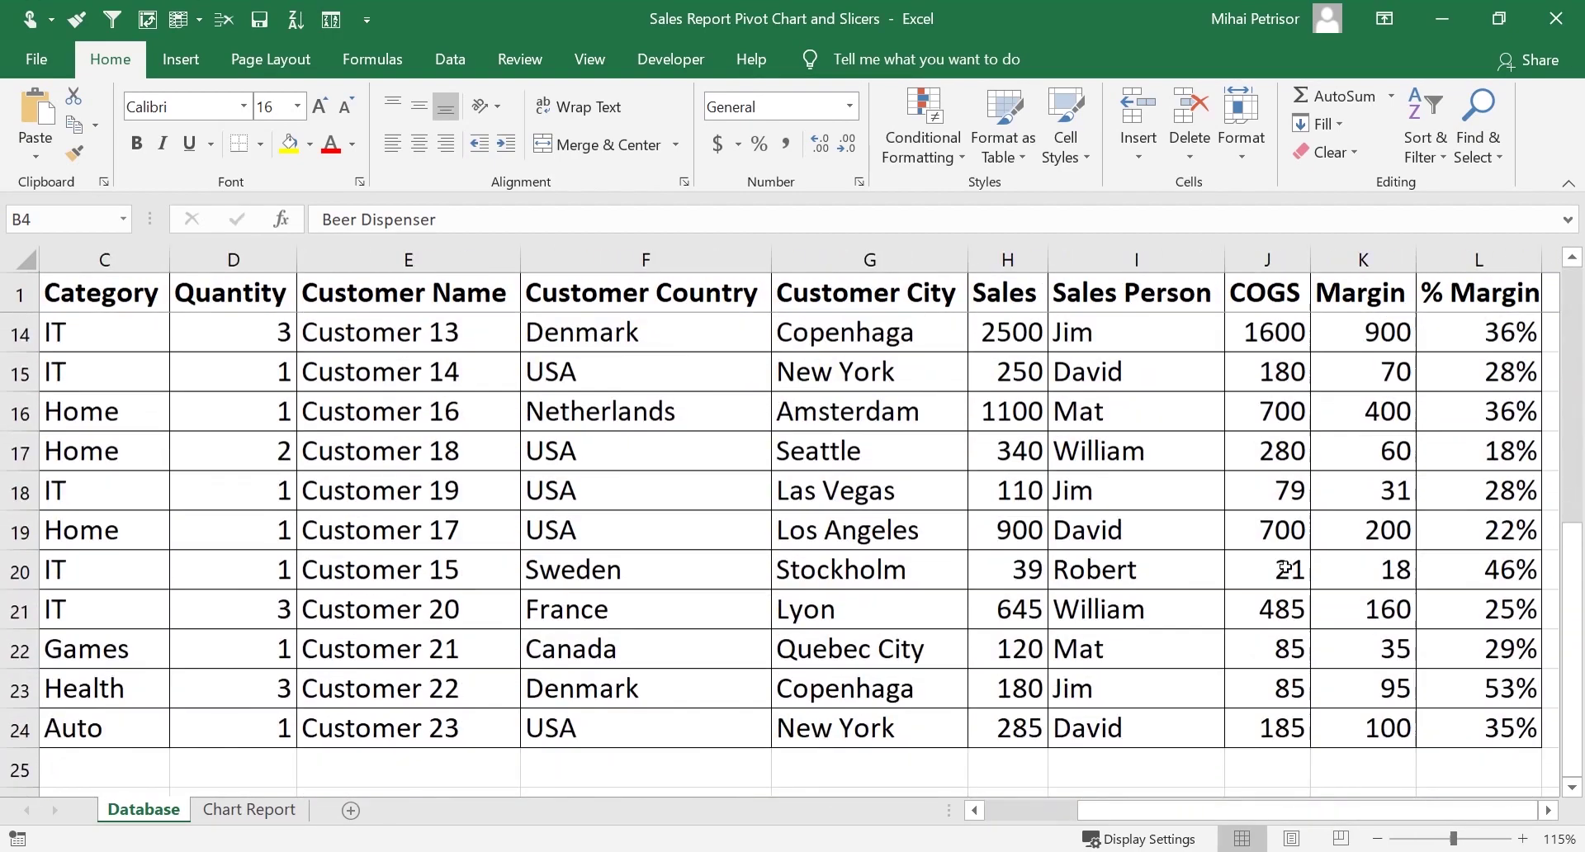
pyautogui.scroll(4, 1284, 570)
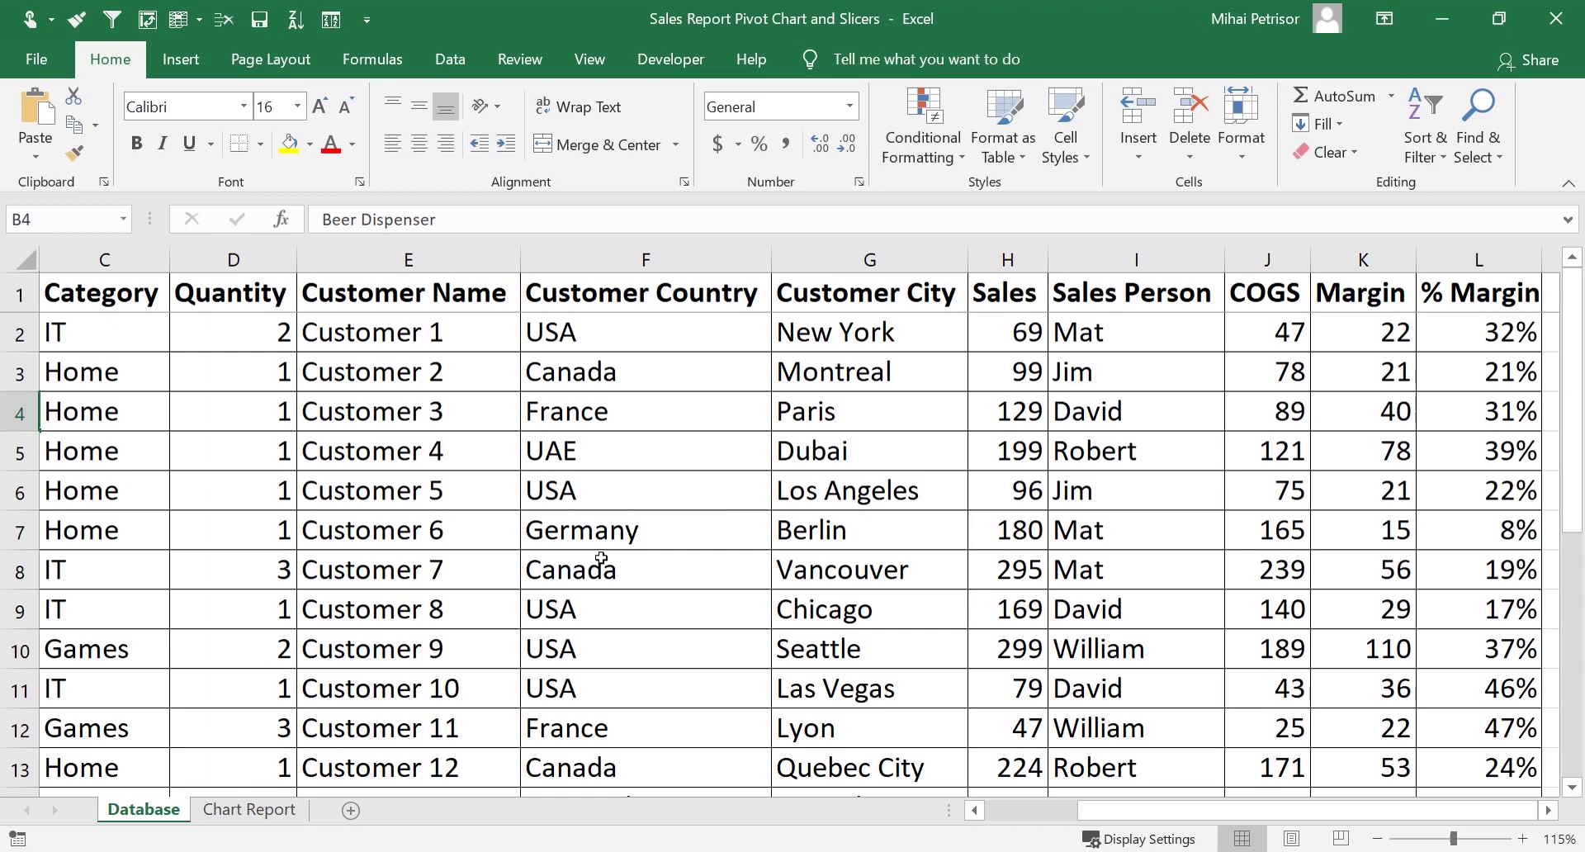
# Filter the Chart Report pivot chart to the Auto and Health categories by excluding Home, Games and IT
pyautogui.click(258, 811)
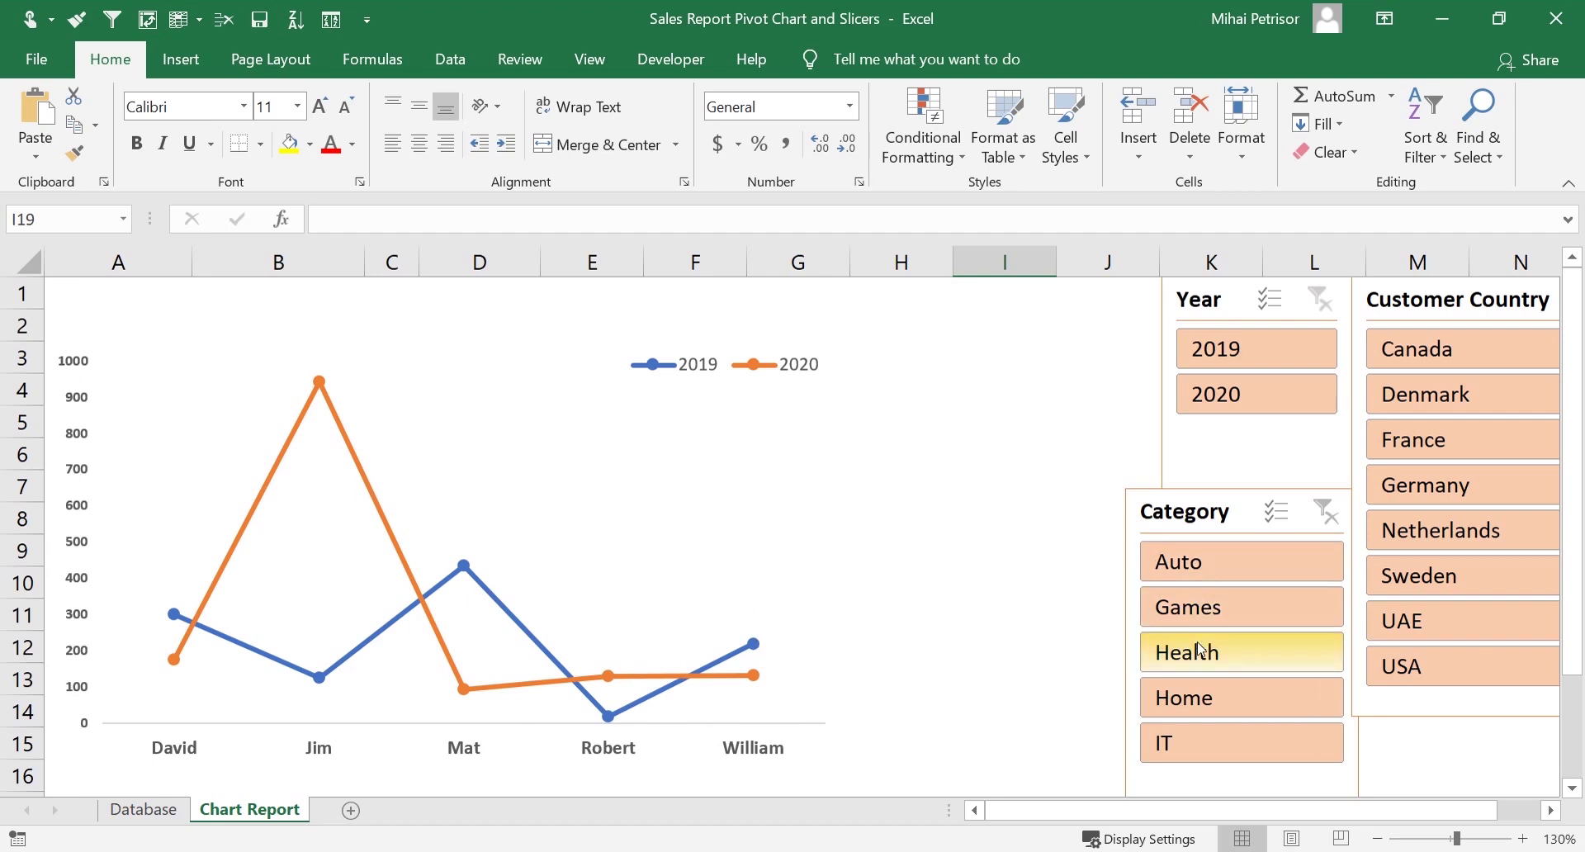
pyautogui.keyDown('ctrl'); pyautogui.click(1207, 699); pyautogui.keyUp('ctrl')
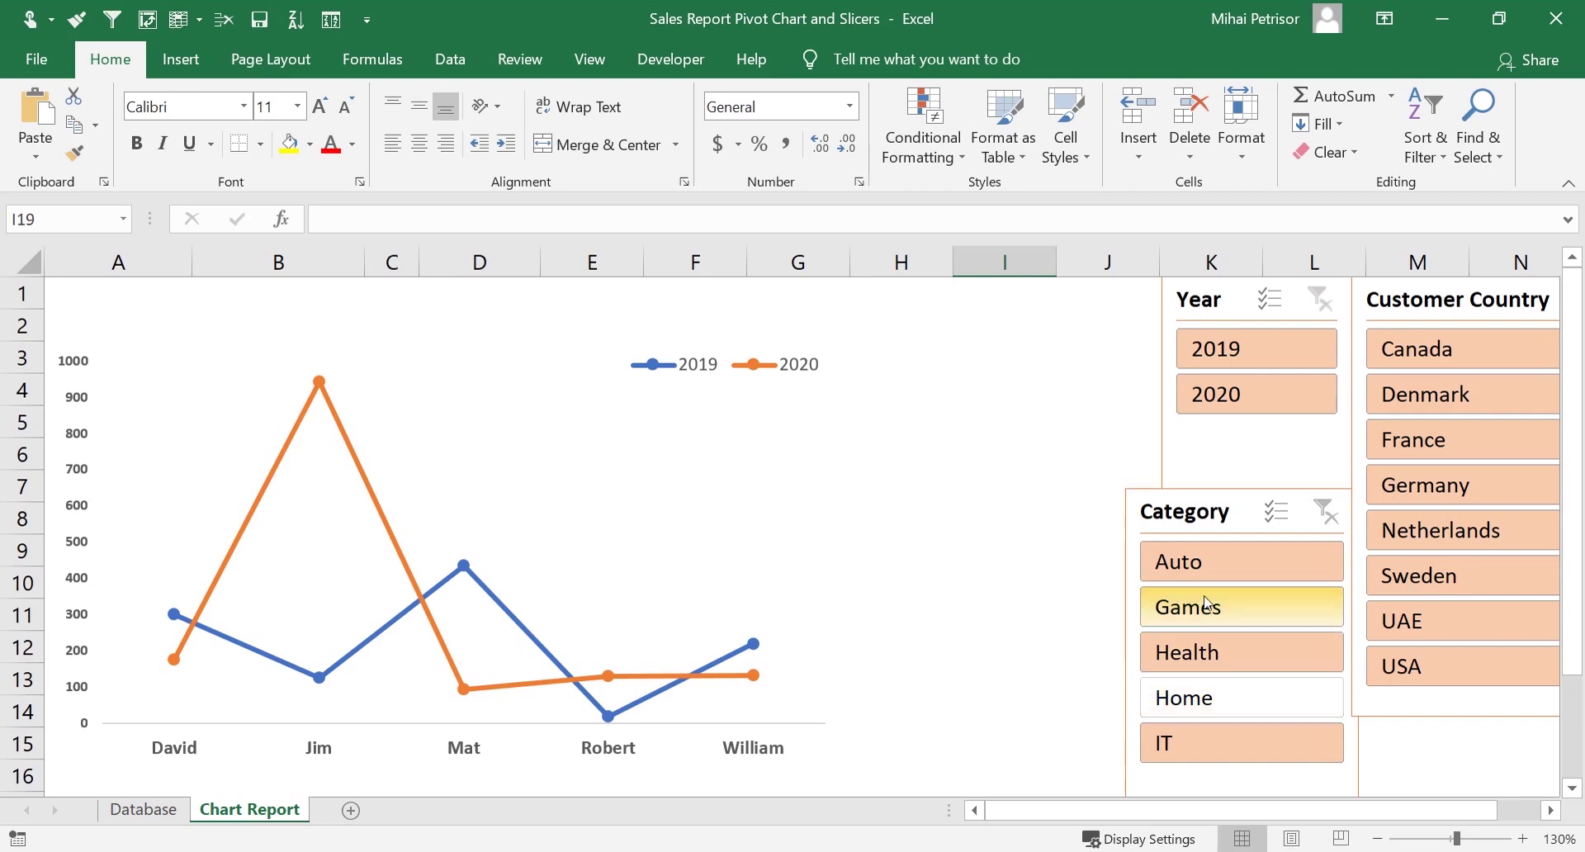
pyautogui.keyDown('ctrl'); pyautogui.click(1213, 607); pyautogui.keyUp('ctrl')
pyautogui.keyDown('ctrl'); pyautogui.click(1206, 747); pyautogui.keyUp('ctrl')
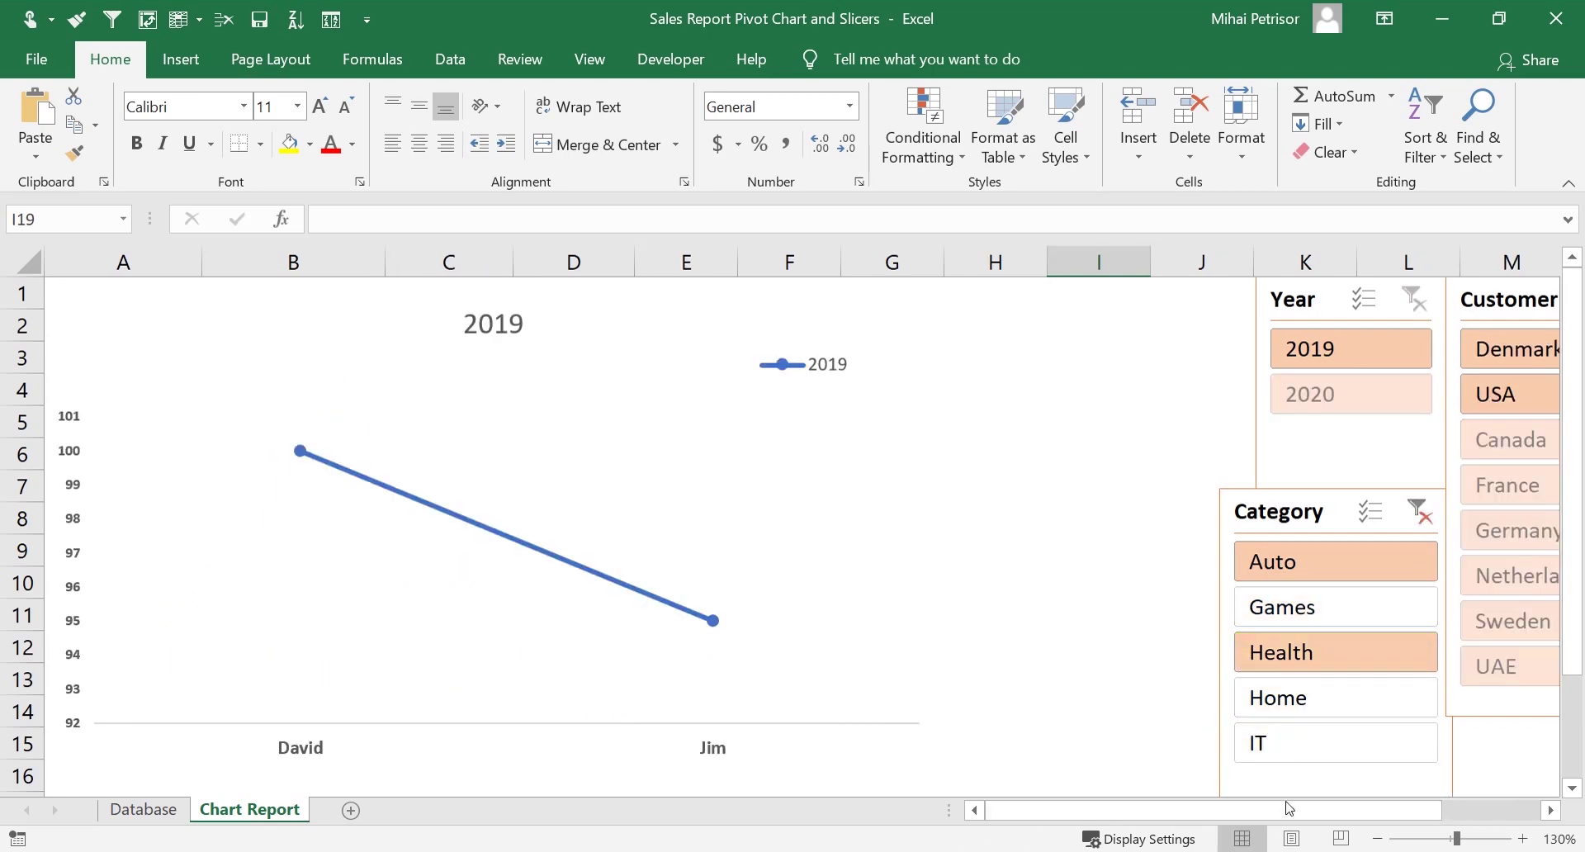
# Change the Category slicer selection to Games, Home and IT
pyautogui.click(1304, 611)
pyautogui.keyDown('ctrl'); pyautogui.click(1304, 703); pyautogui.keyUp('ctrl')
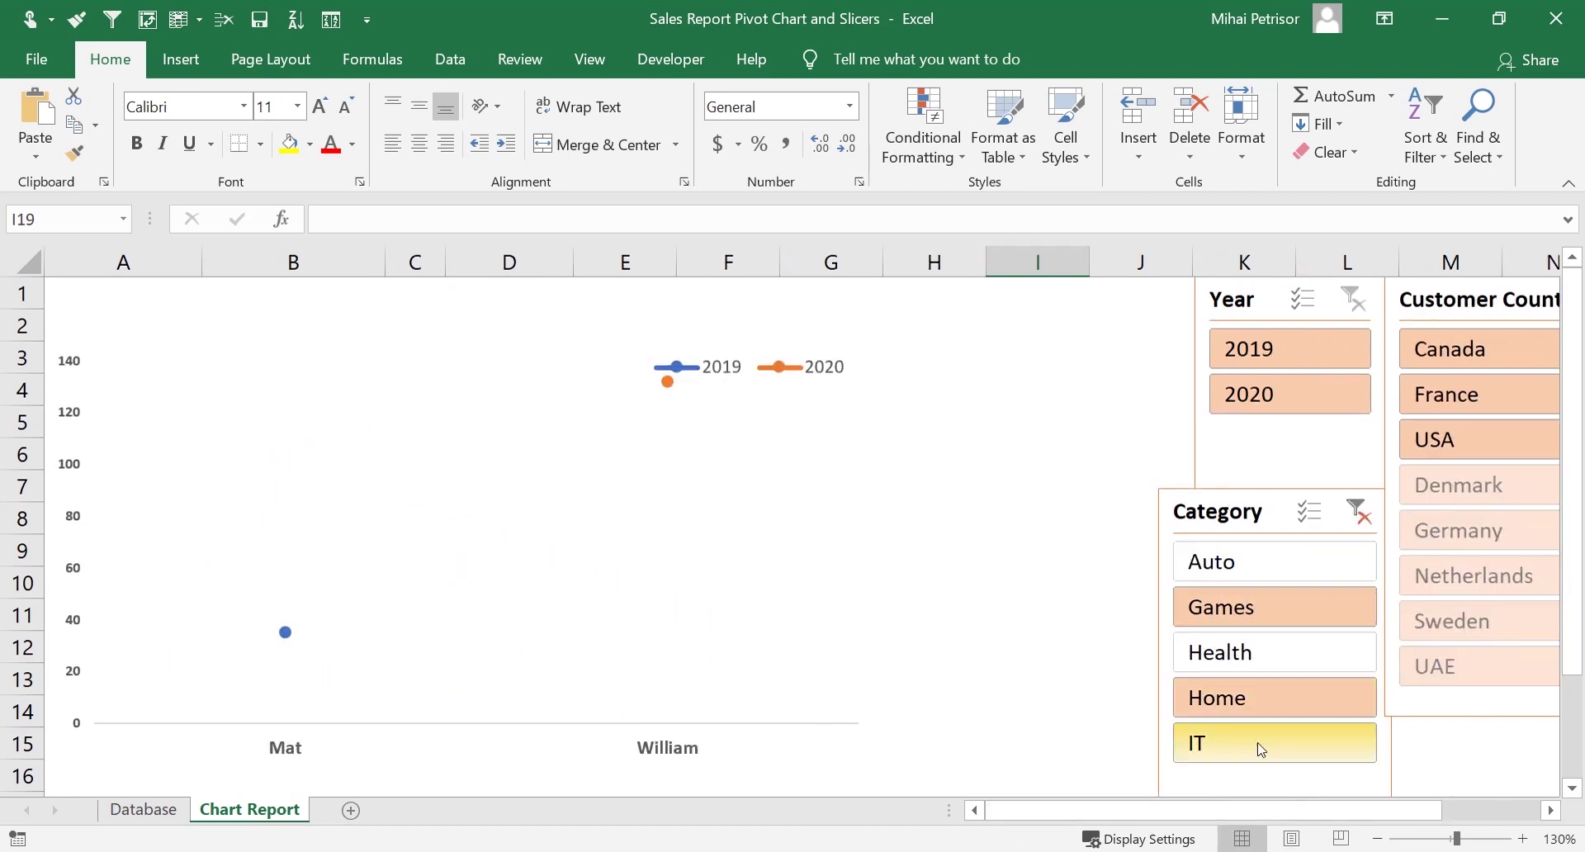
pyautogui.keyDown('ctrl'); pyautogui.click(1205, 744); pyautogui.keyUp('ctrl')
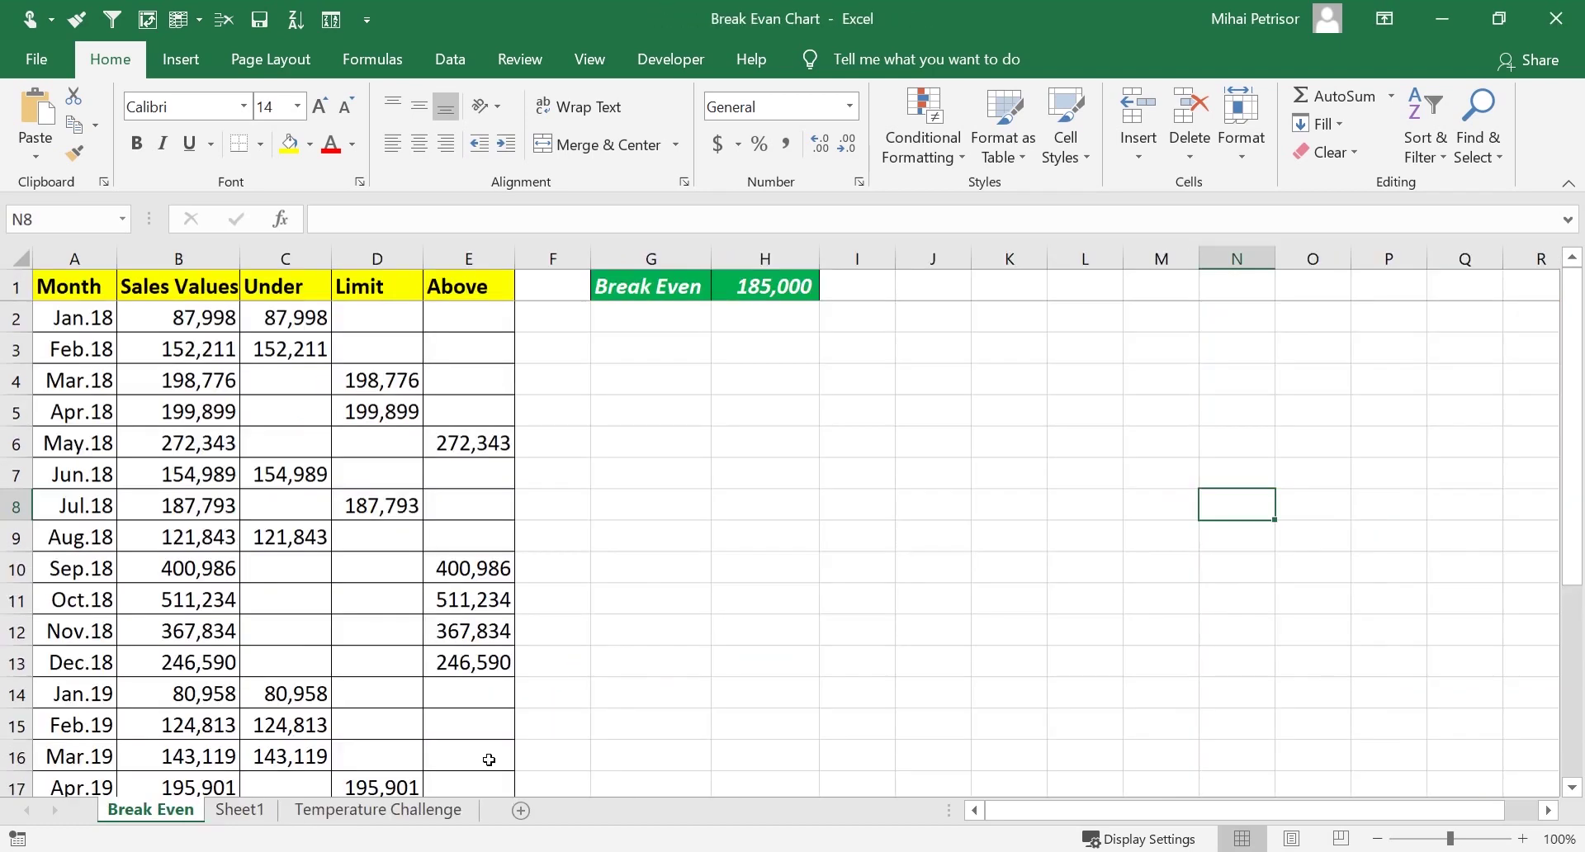
# Examine the monthly sales on the Break Even sheet, the break-even value in H1 and the Under formula in C2
pyautogui.scroll(-3, 305, 505)
pyautogui.scroll(1, 281, 490)
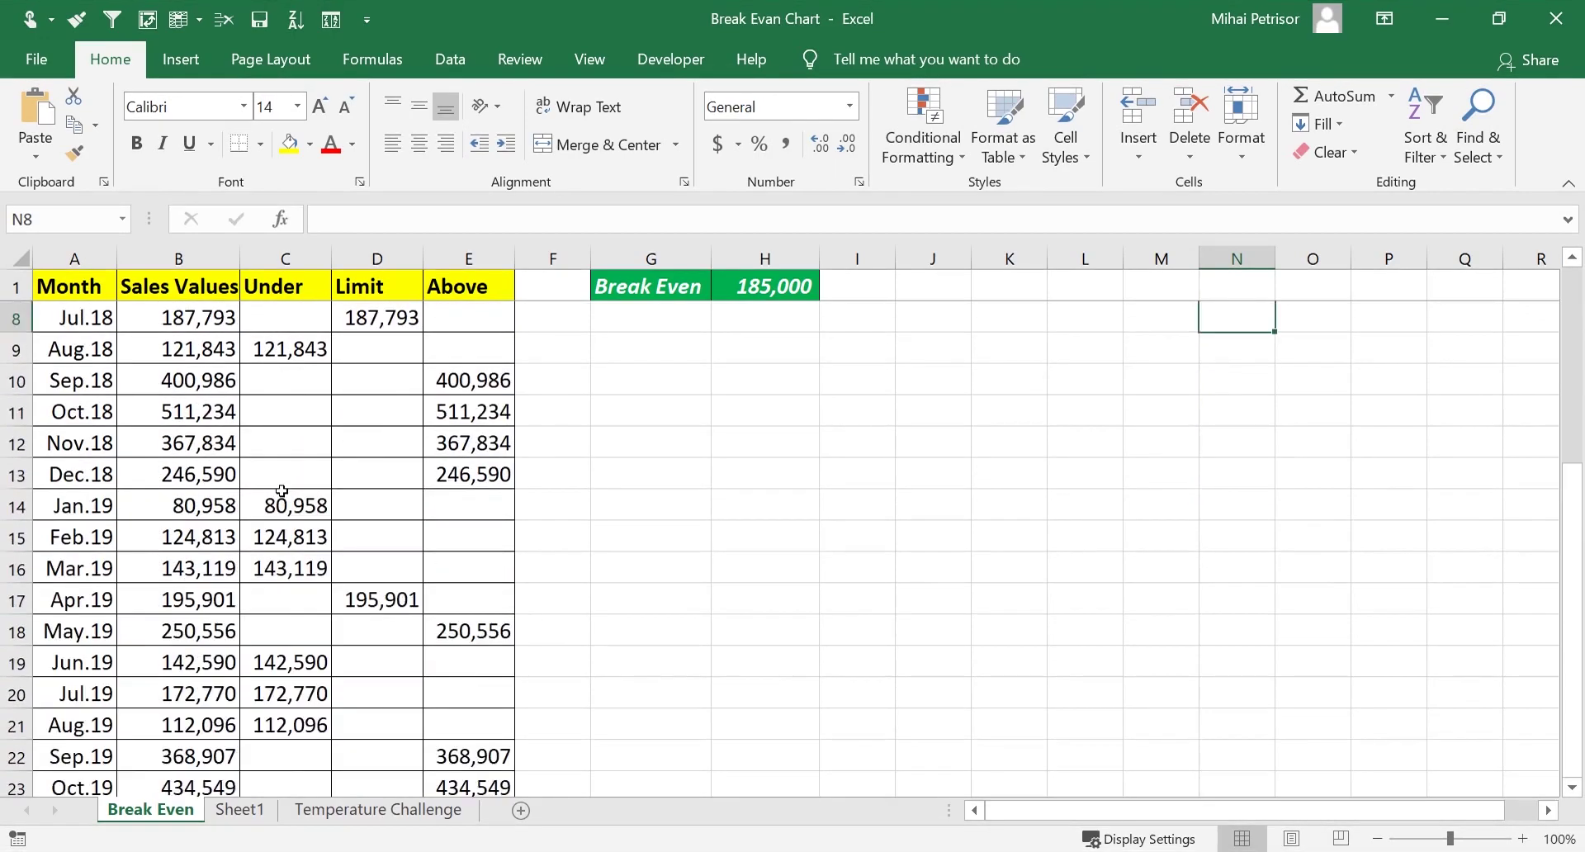
pyautogui.scroll(2, 281, 490)
pyautogui.scroll(-5, 213, 475)
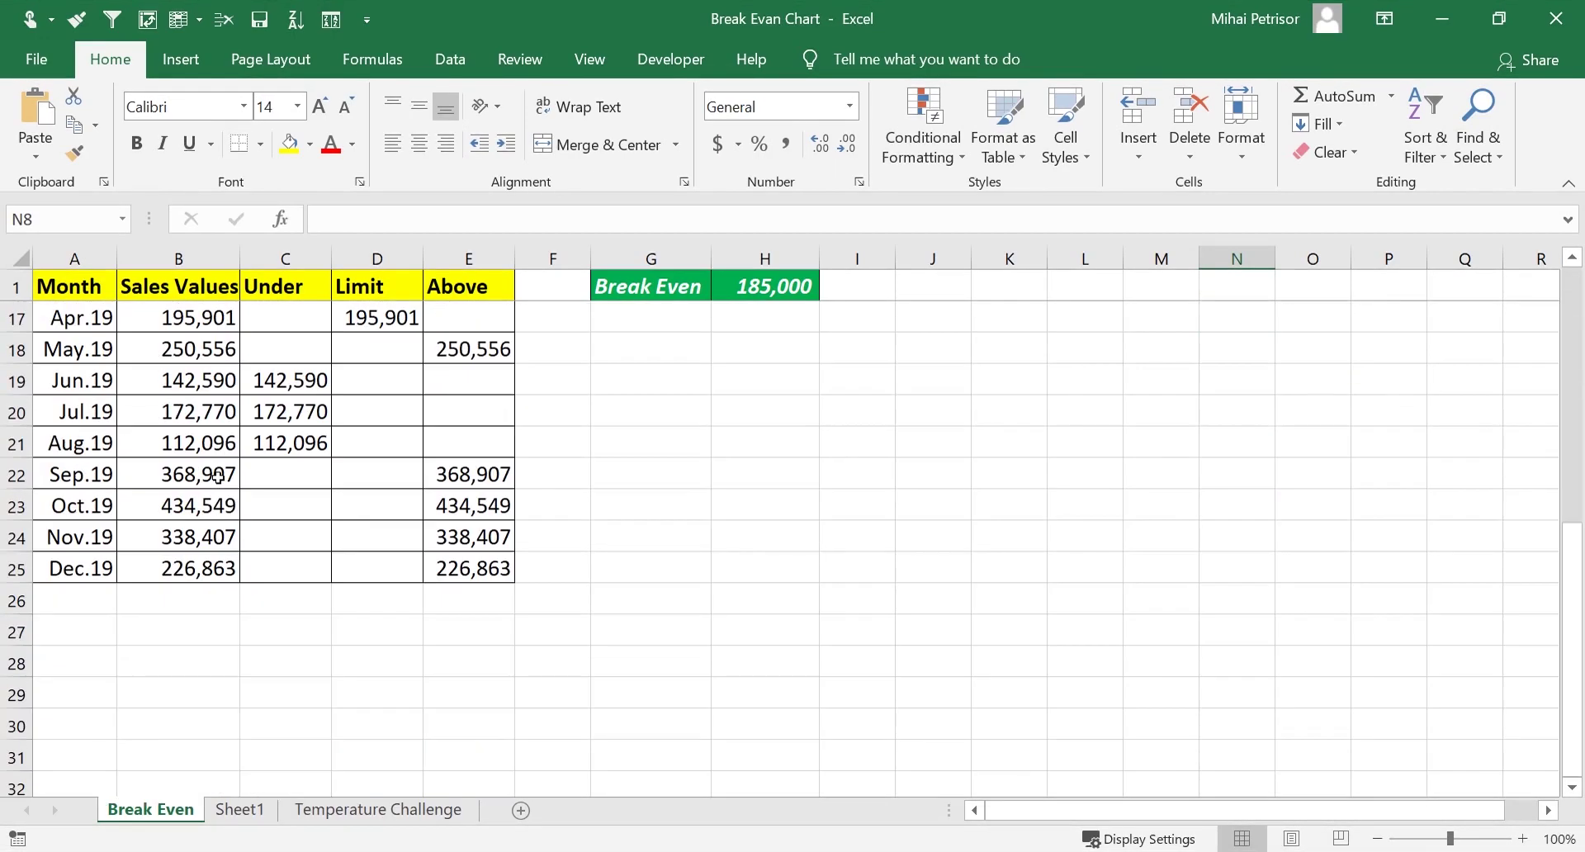
pyautogui.scroll(5, 218, 477)
pyautogui.click(748, 288)
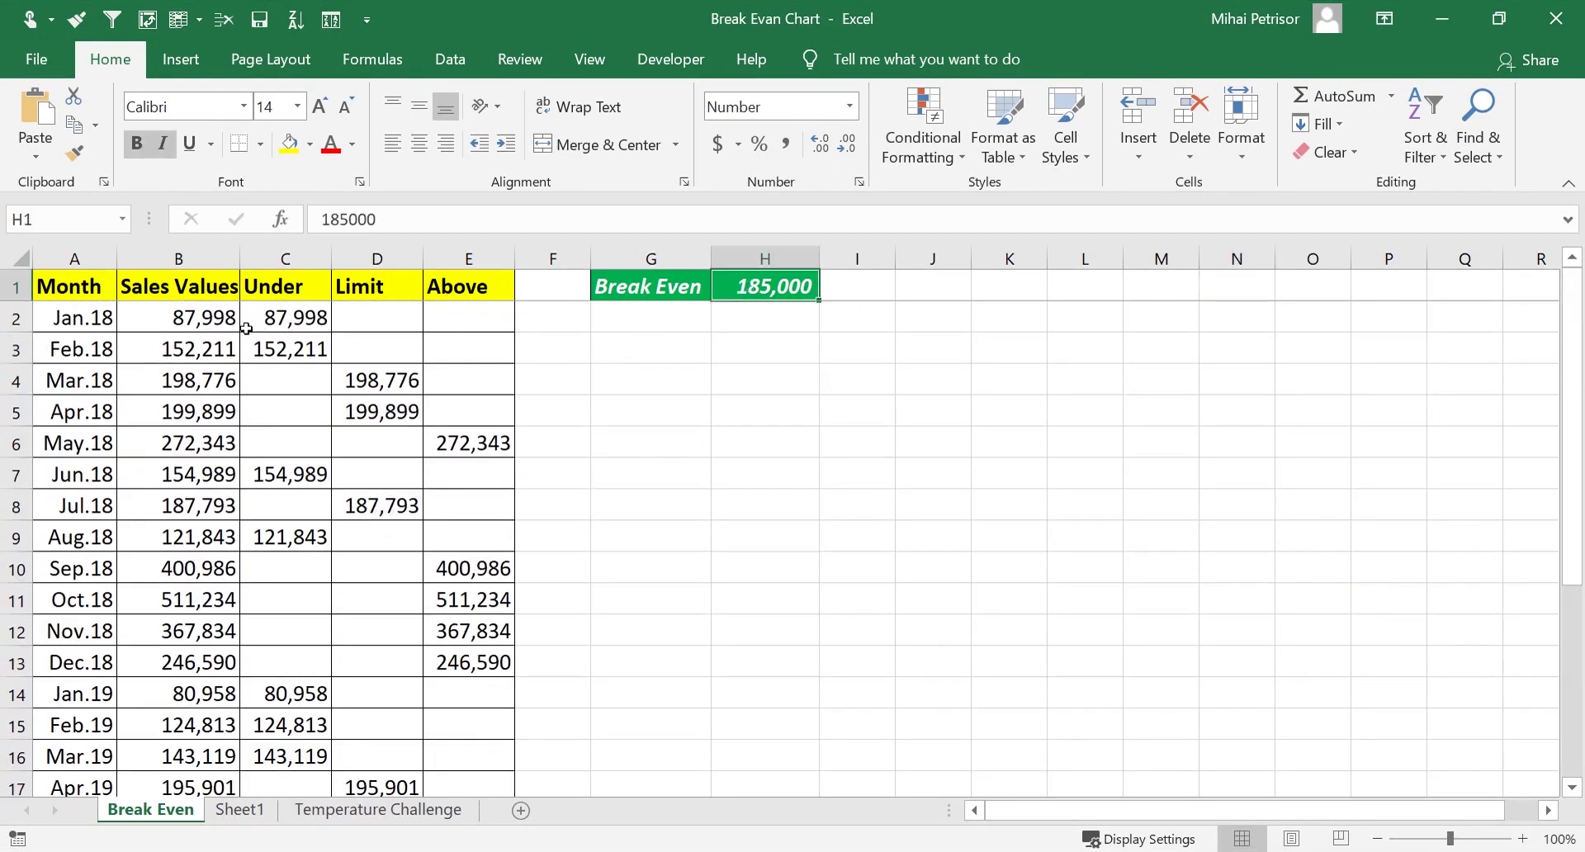
pyautogui.click(288, 312)
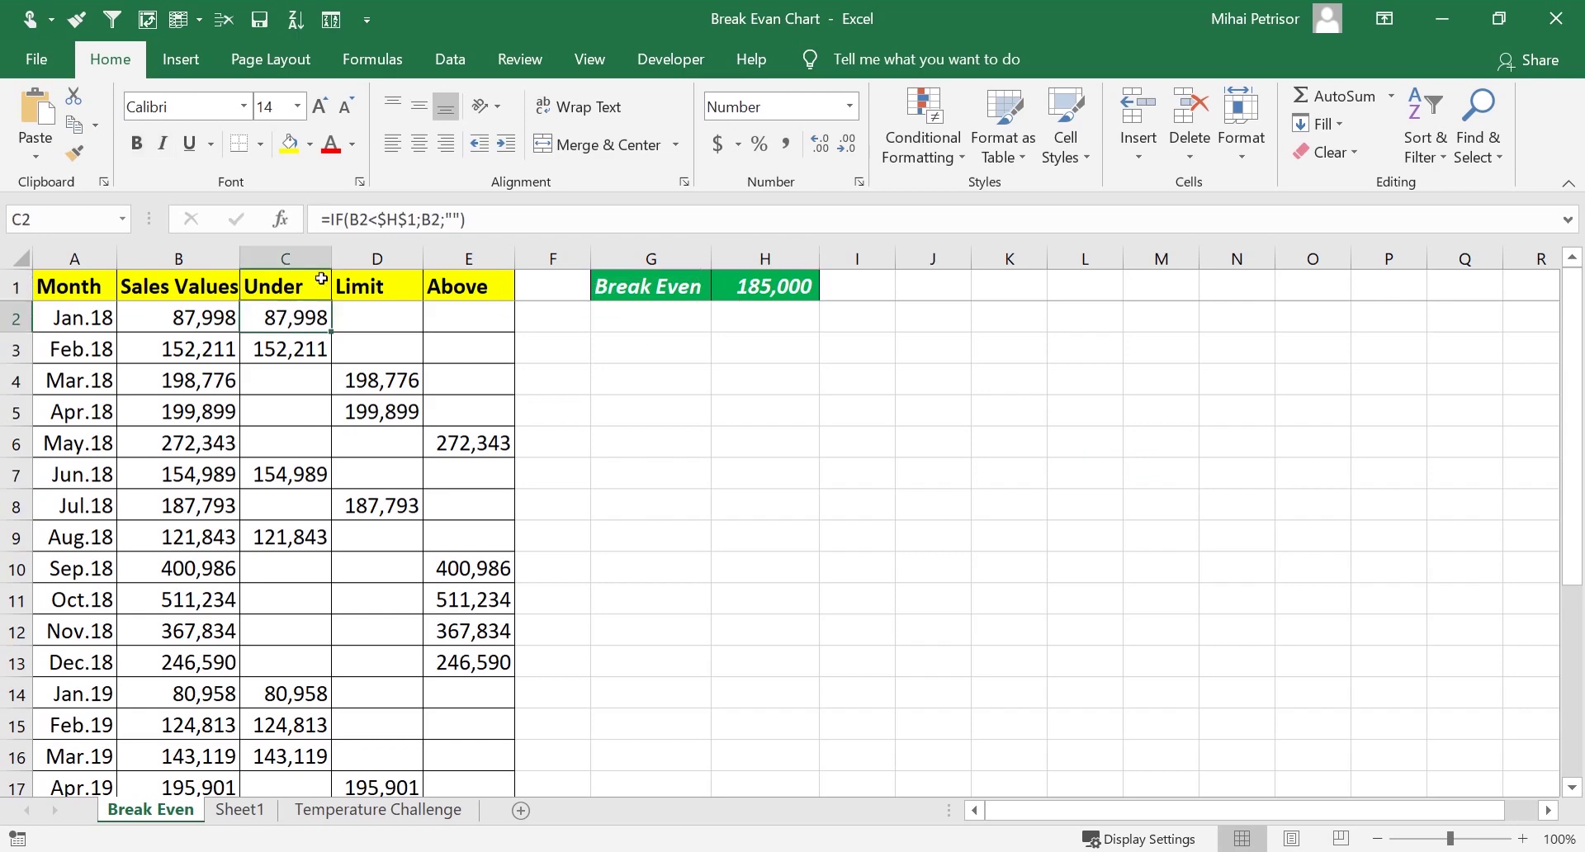
pyautogui.click(186, 316)
# Turn on filters for the sales table's header row and check the Sales Values filter options without filtering
pyautogui.click(153, 286)
pyautogui.hotkey('ctrl', 'shift', 'l')
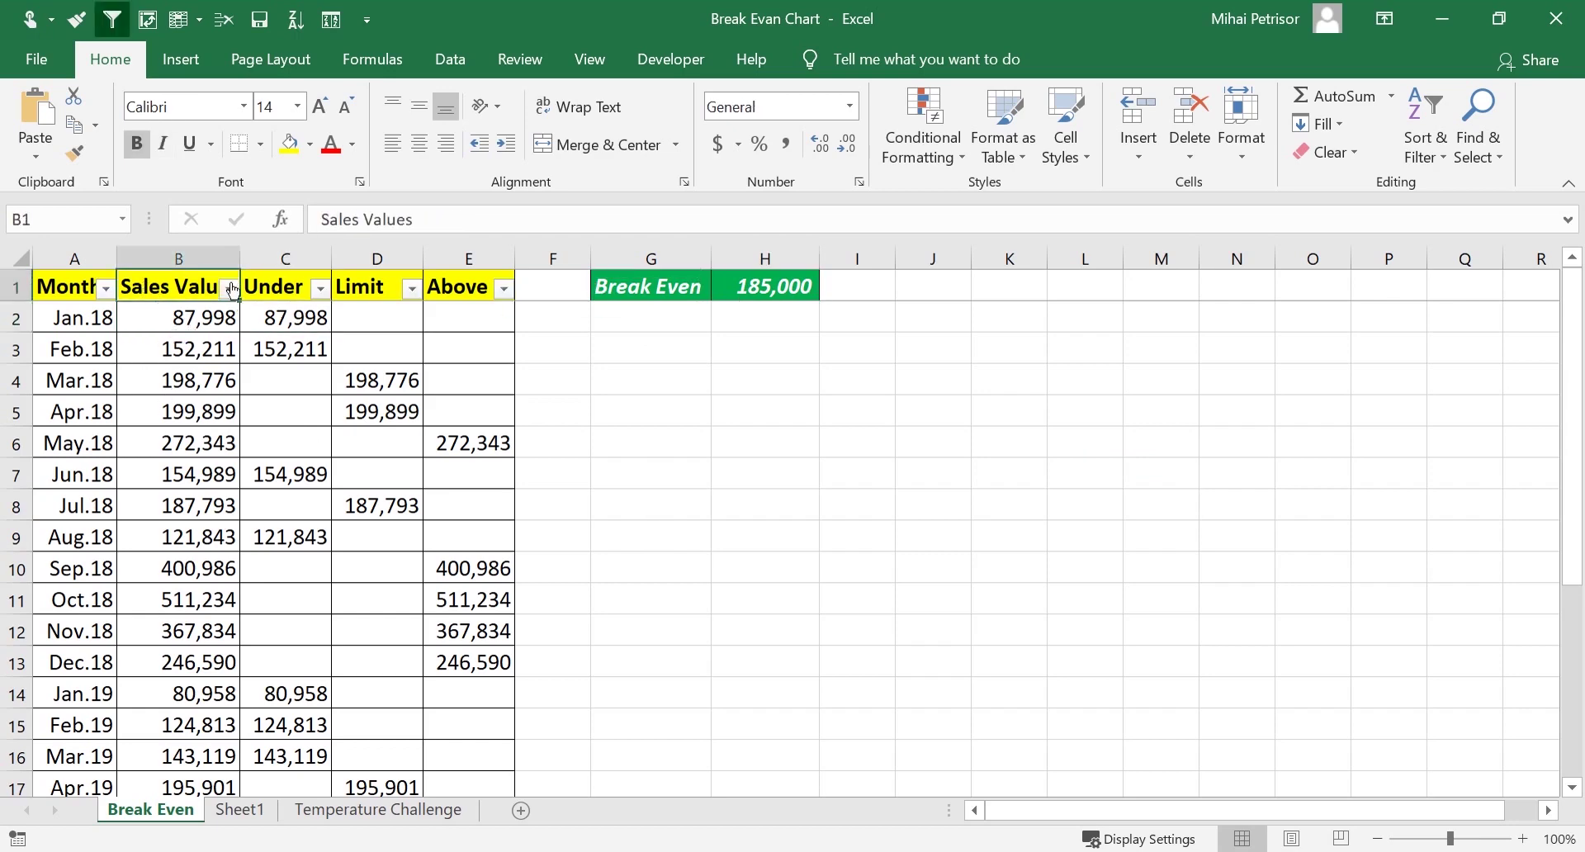
pyautogui.click(232, 289)
pyautogui.click(400, 542)
pyautogui.click(246, 410)
# Read through the monthly sales values and their Under, Limit and Above columns from Jan.18 to Dec.19
pyautogui.scroll(-4, 160, 567)
pyautogui.scroll(1, 161, 568)
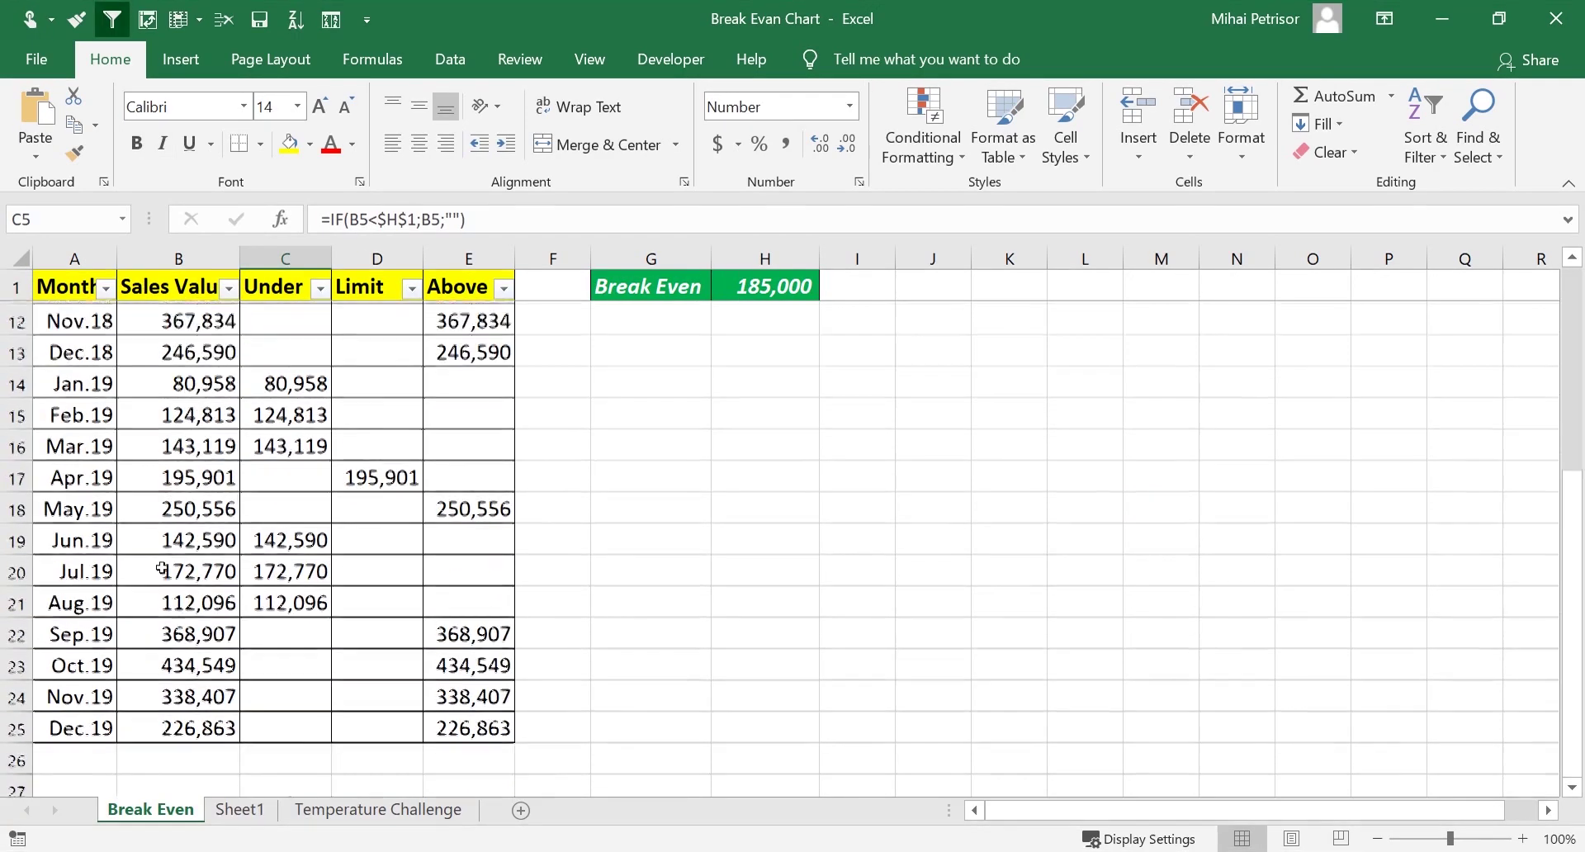
pyautogui.scroll(4, 165, 567)
pyautogui.scroll(-2, 192, 506)
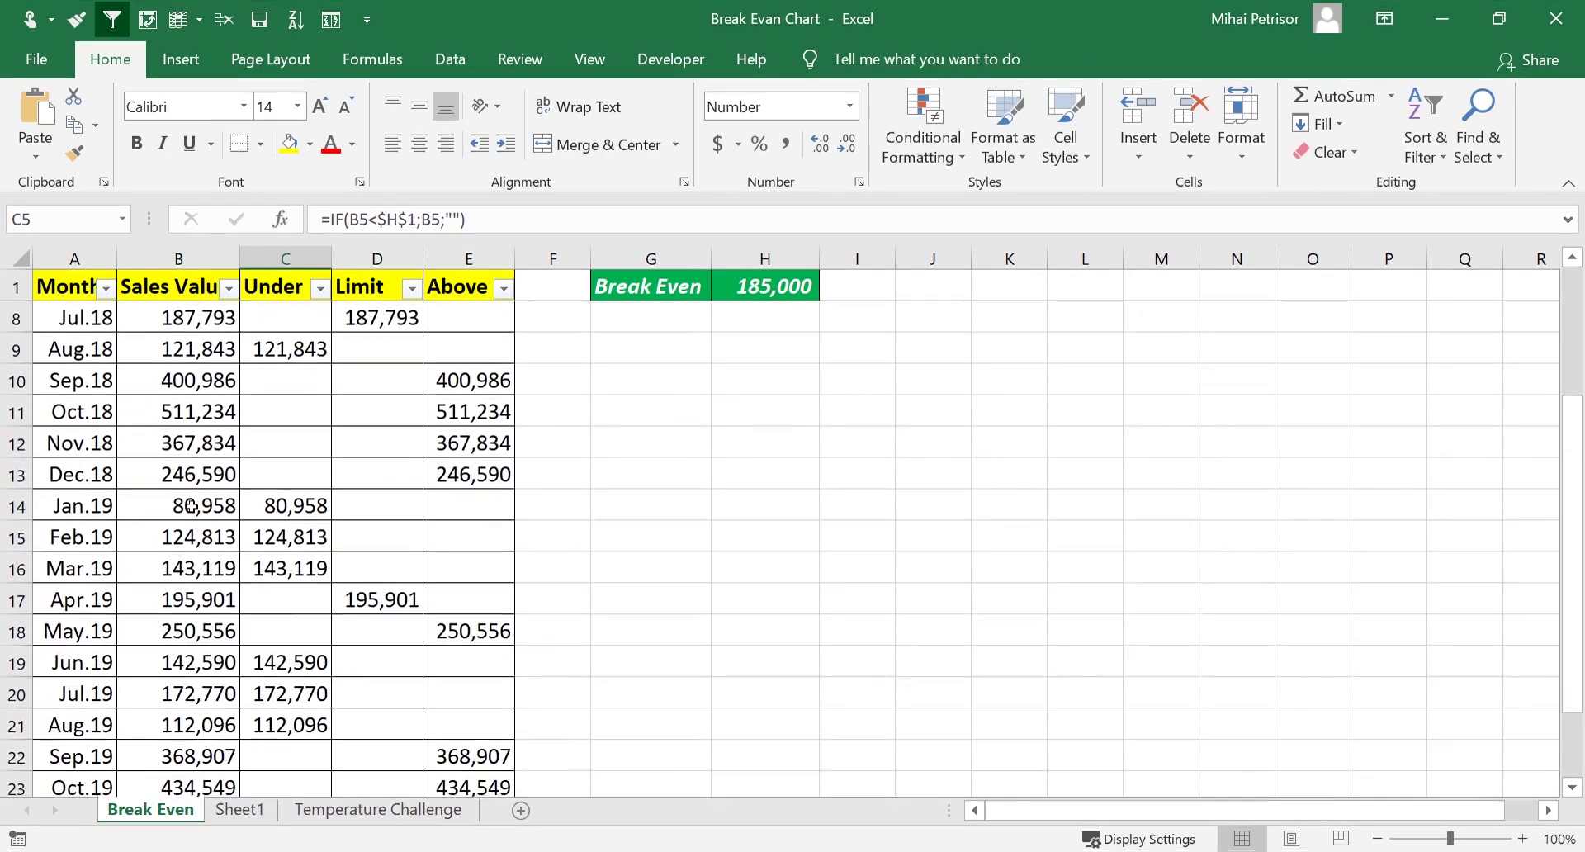
pyautogui.scroll(-2, 191, 506)
pyautogui.scroll(4, 192, 507)
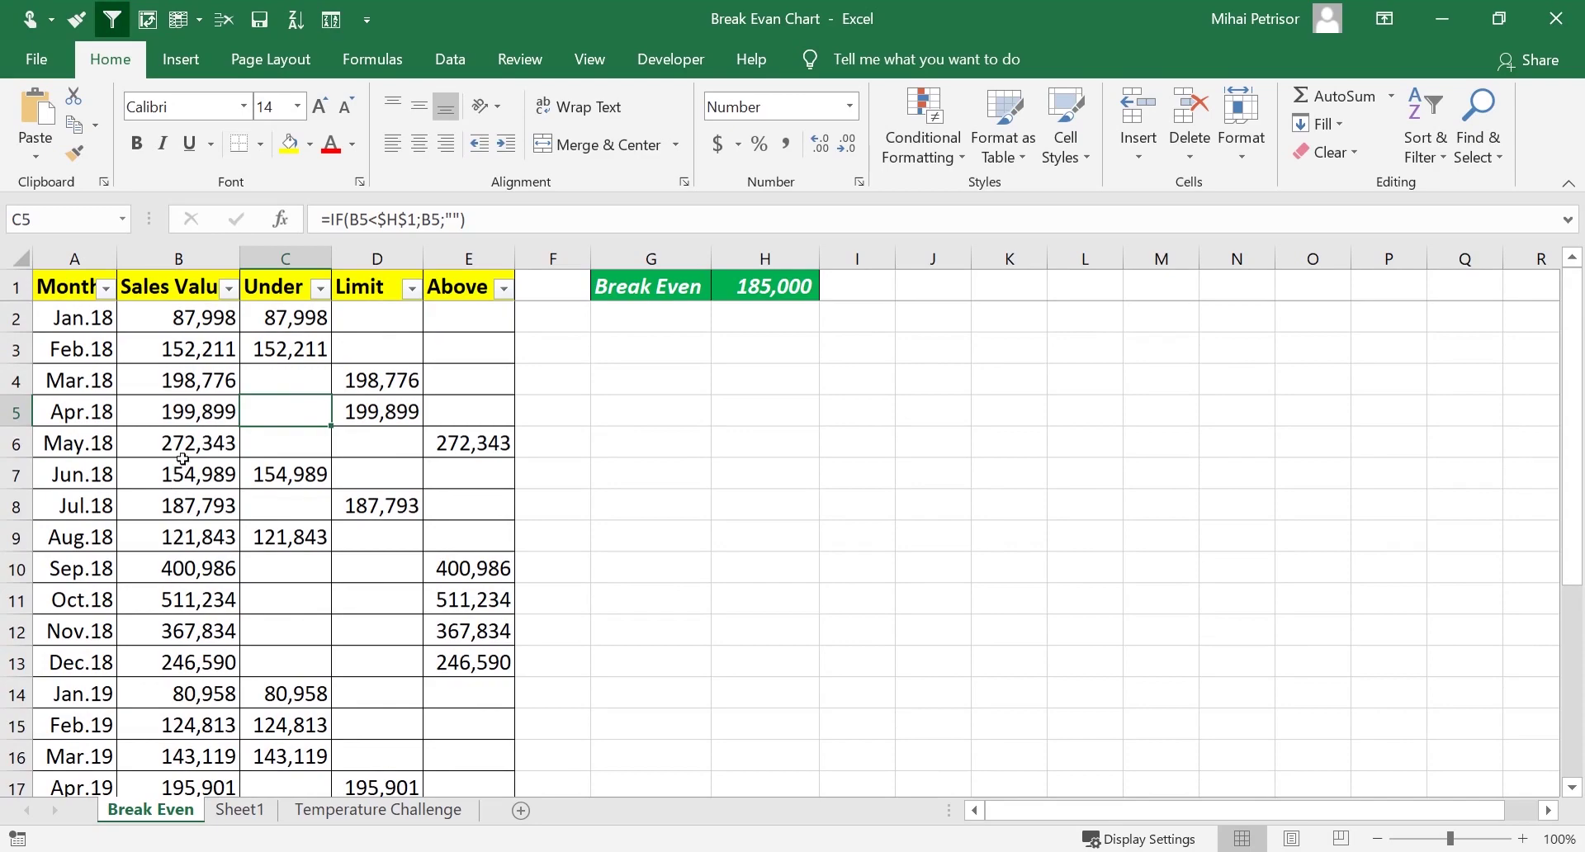
pyautogui.scroll(-3, 176, 487)
pyautogui.scroll(-2, 180, 501)
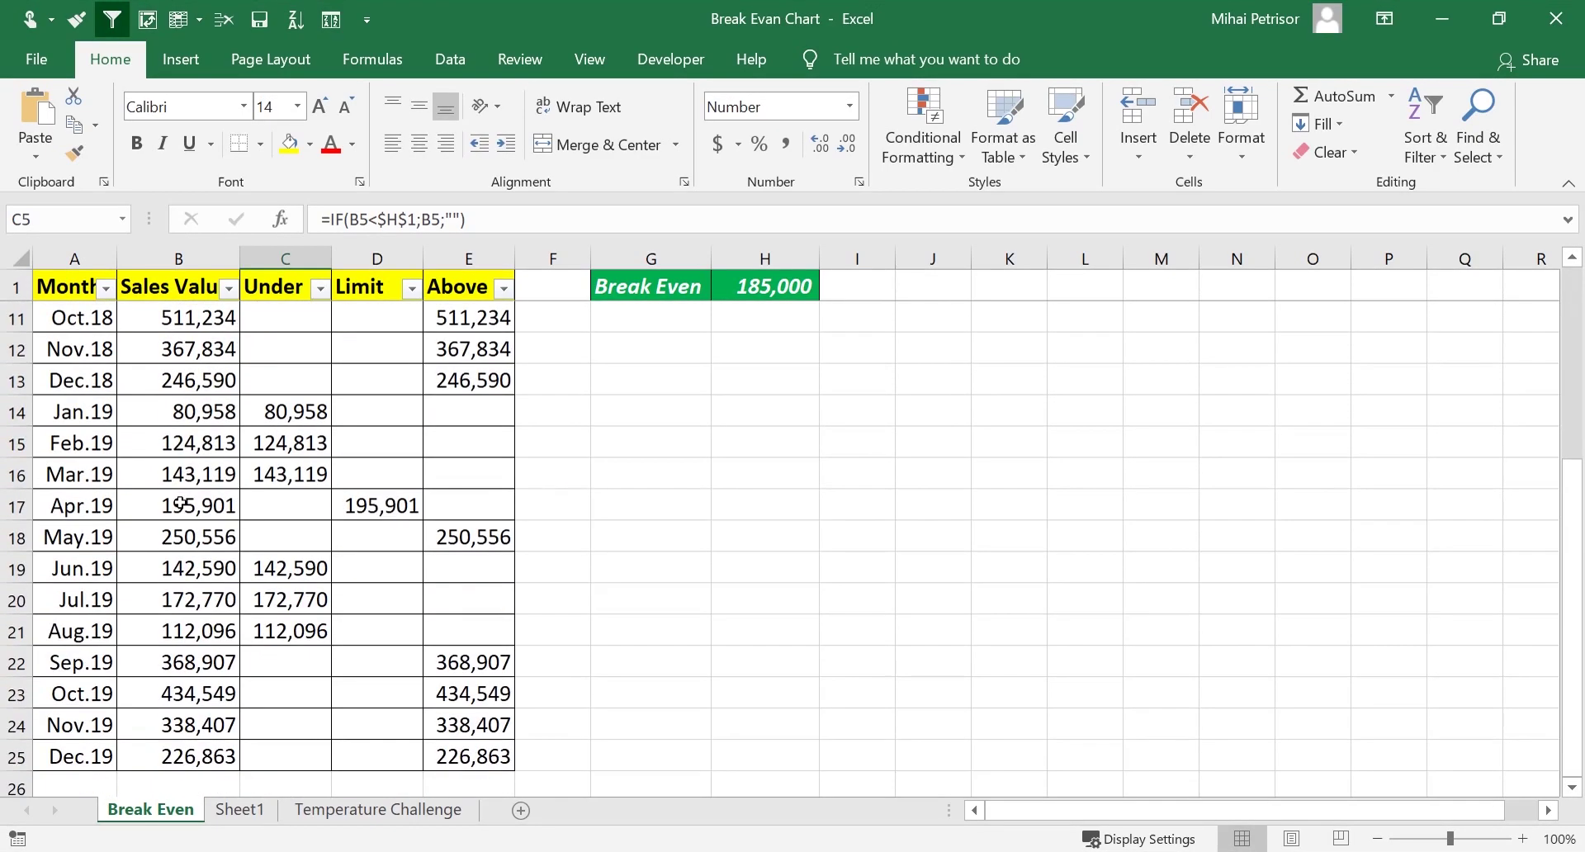
pyautogui.scroll(4, 180, 501)
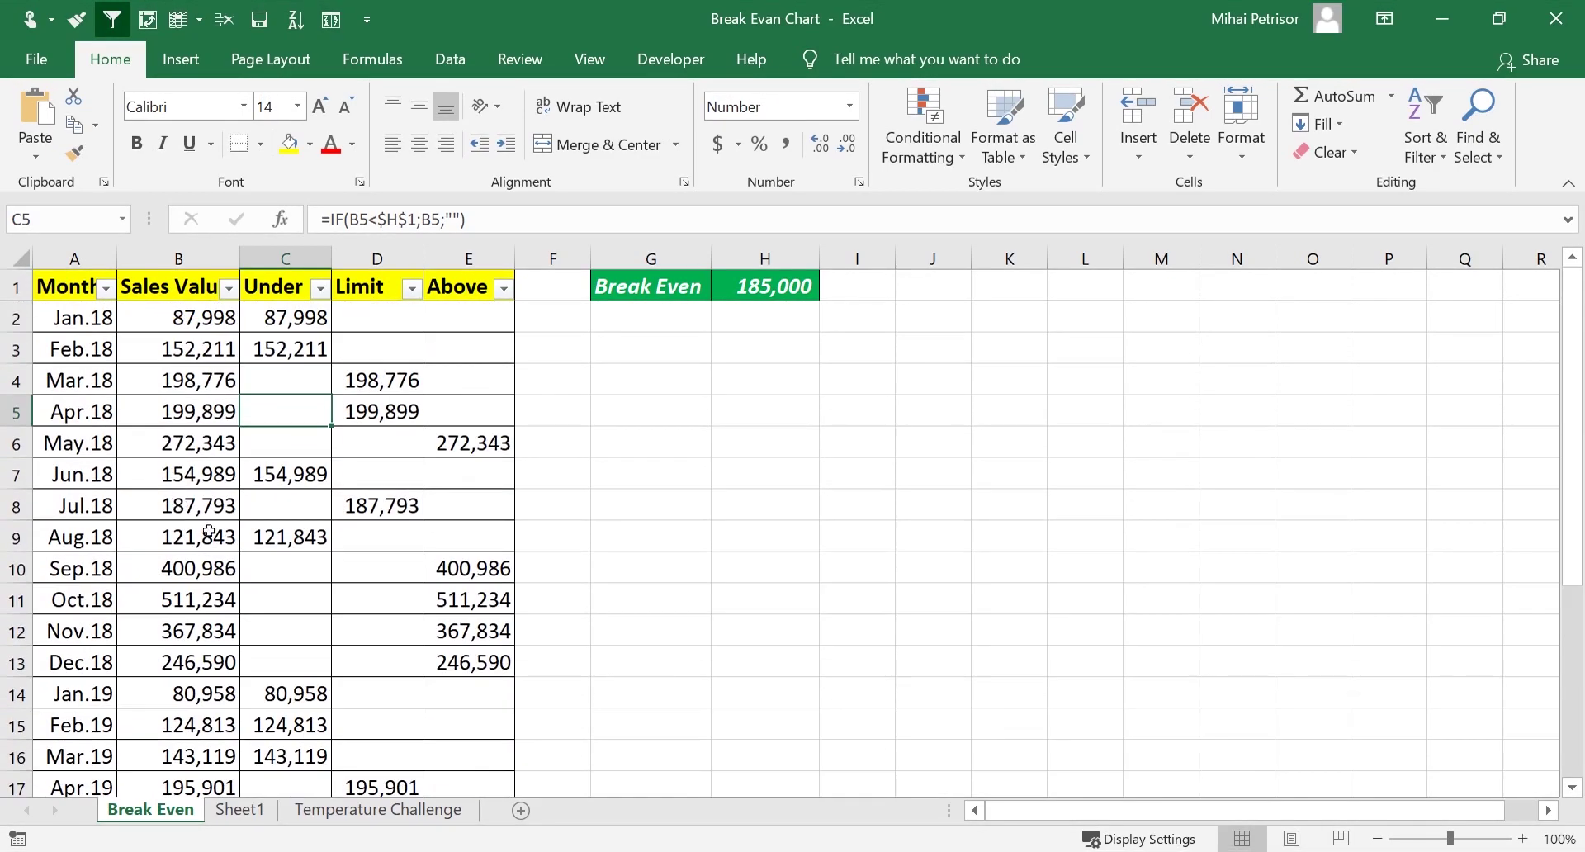
# Compare the Break Even Months chart on Sheet1 with the source table on the Break Even sheet
pyautogui.click(257, 815)
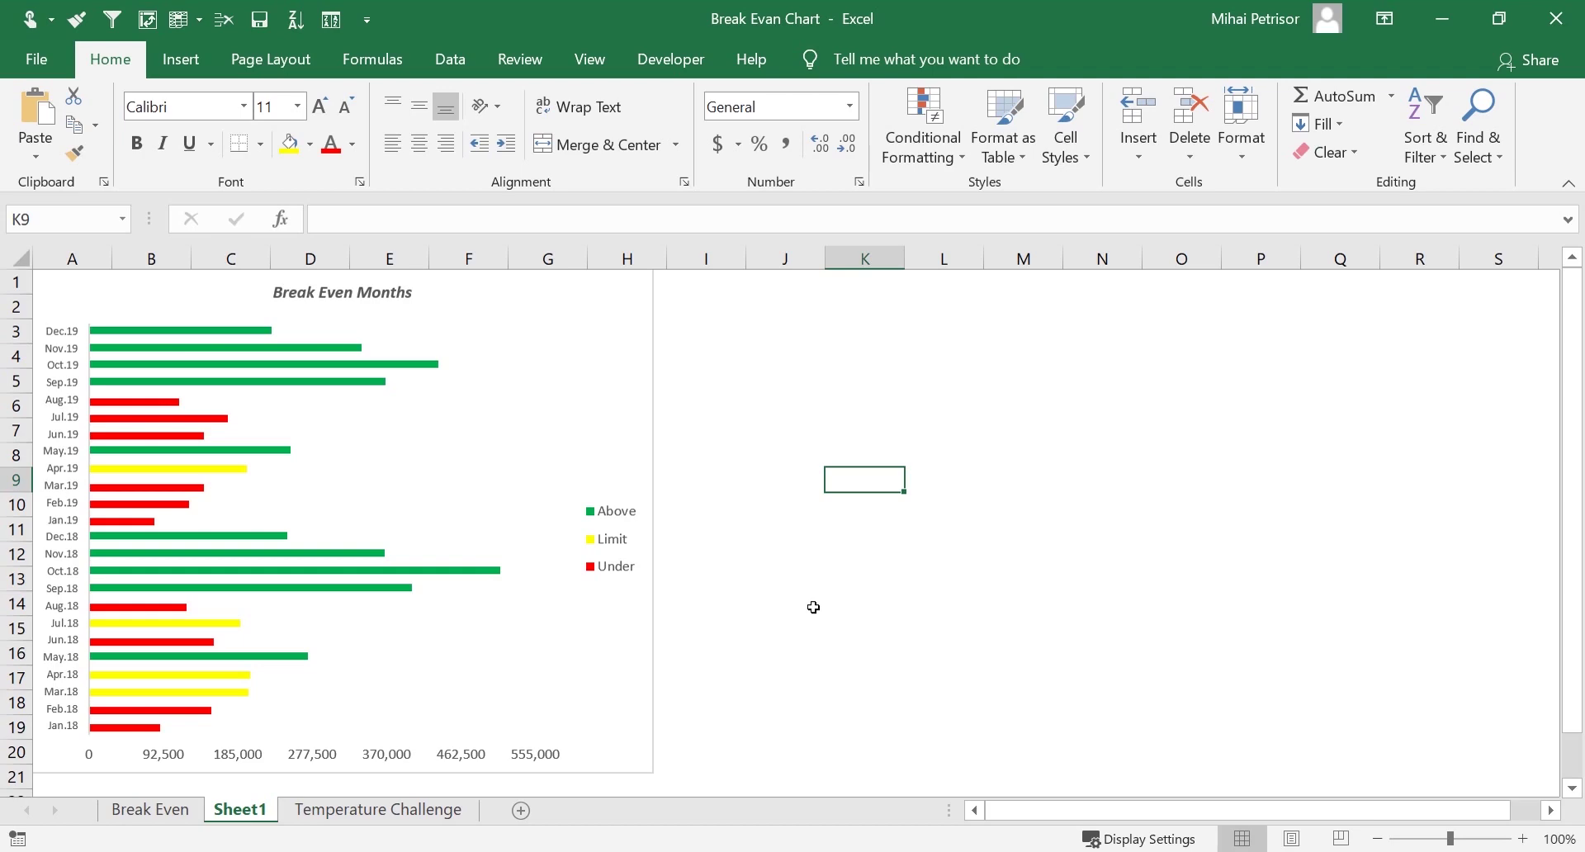
pyautogui.click(150, 808)
pyautogui.scroll(-7, 203, 466)
pyautogui.scroll(7, 202, 469)
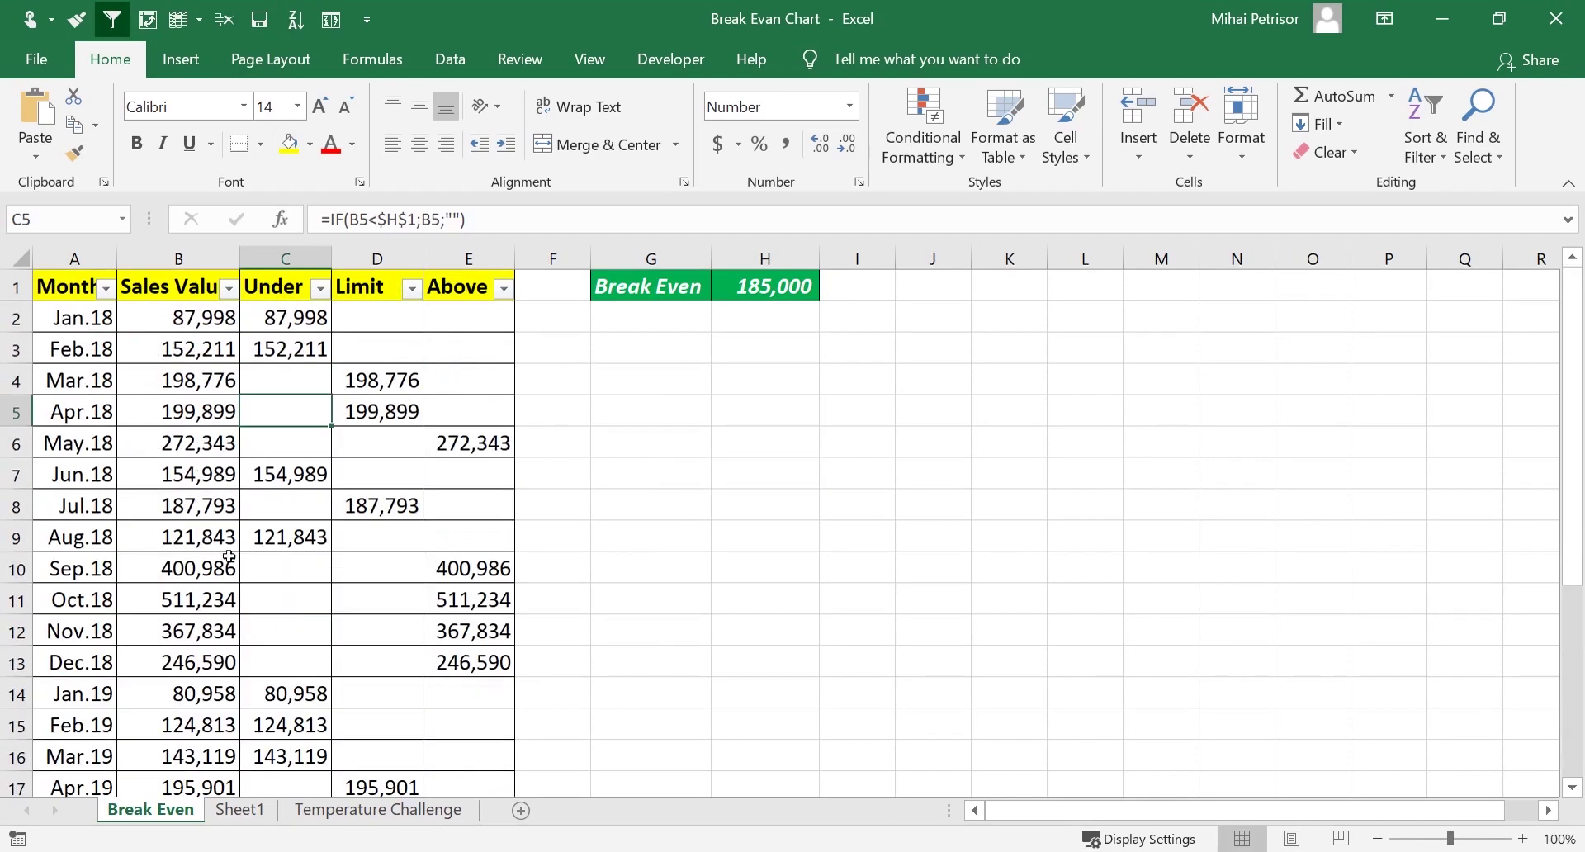
pyautogui.click(239, 808)
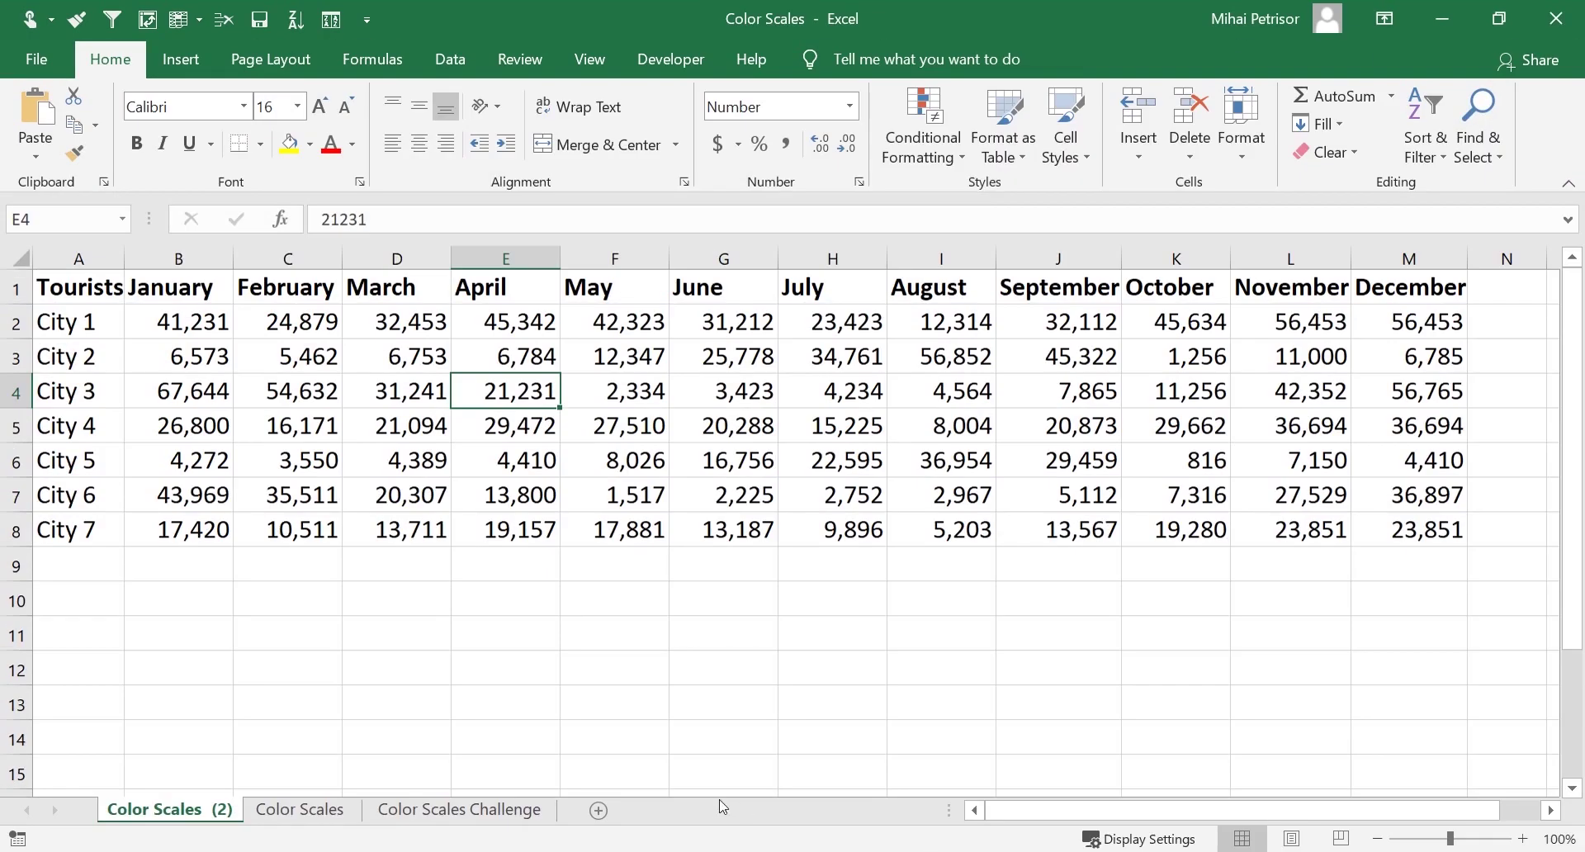
# Select the tourist figures in B2:M8 of Color Scales (2) and compare them with the colour-shaded Color Scales sheet
pyautogui.click(368, 647)
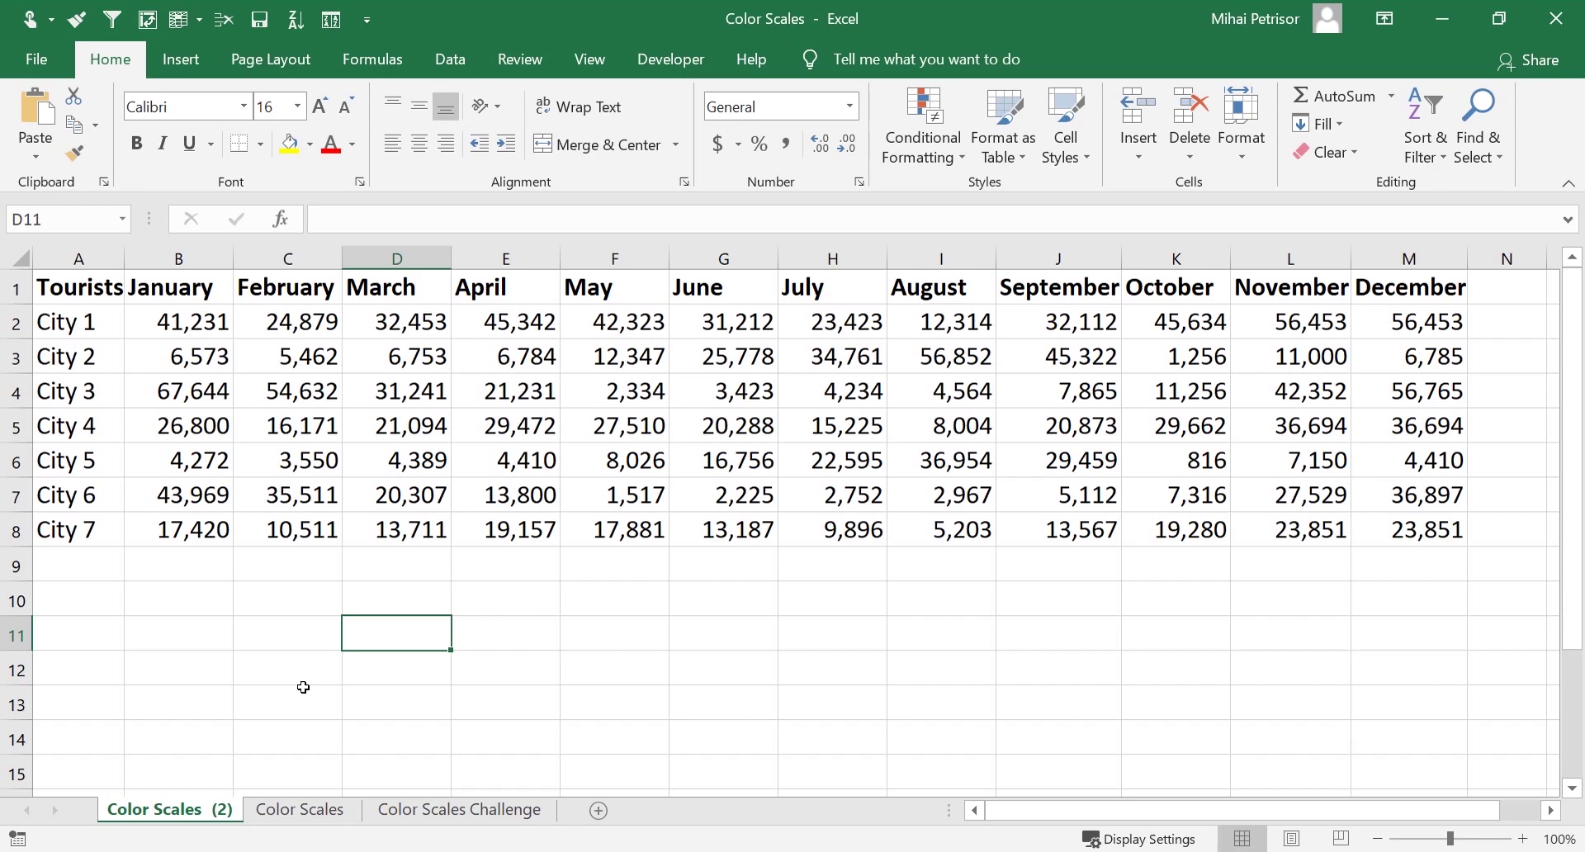
pyautogui.moveTo(211, 322); pyautogui.dragTo(1389, 527)
pyautogui.click(326, 622)
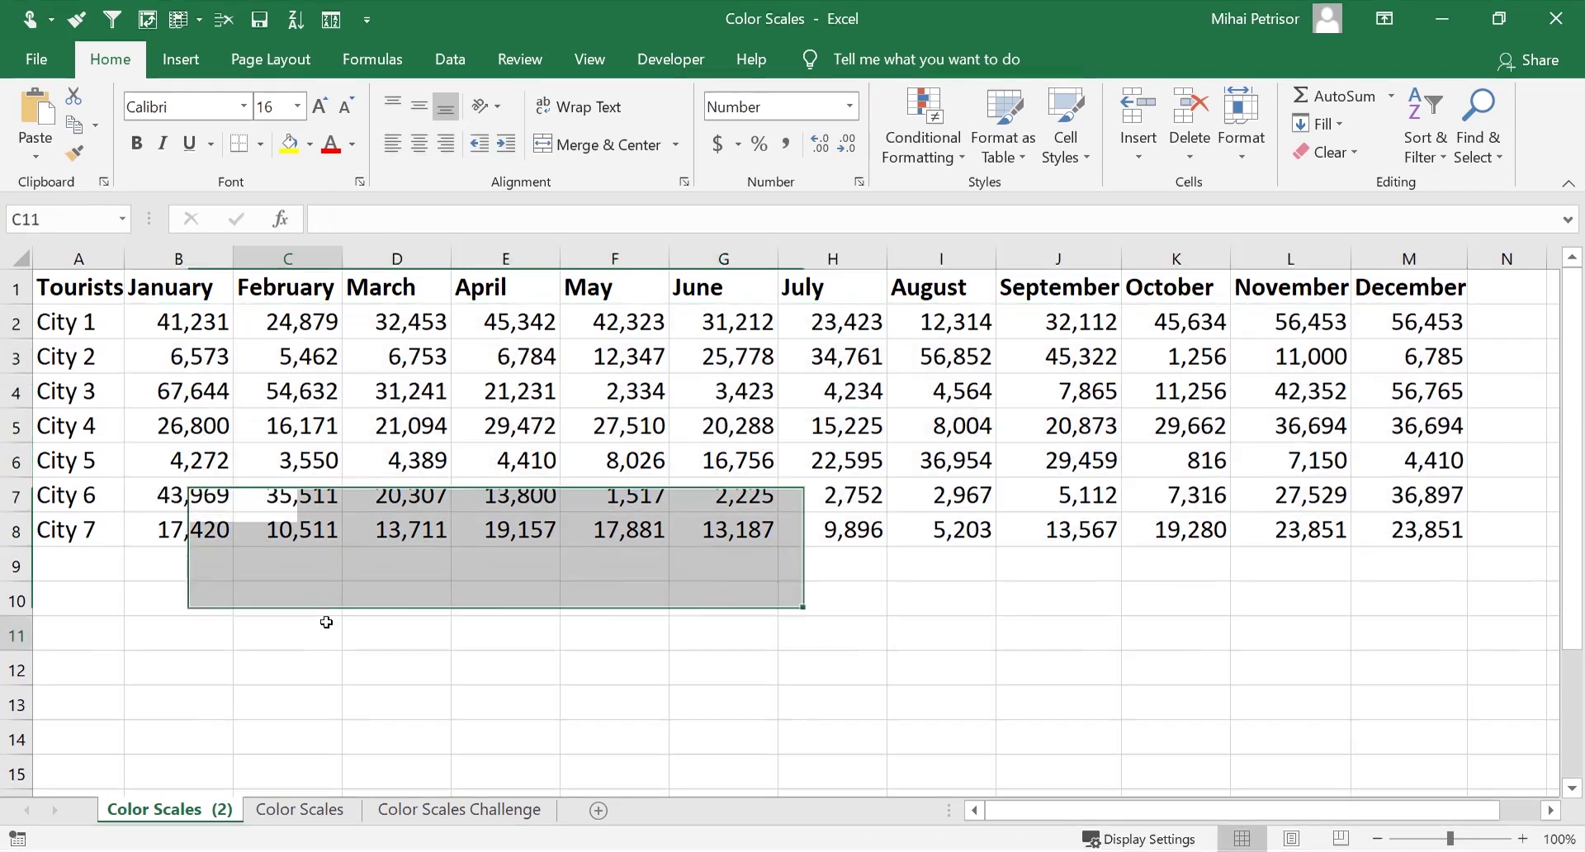
pyautogui.click(326, 810)
pyautogui.click(868, 674)
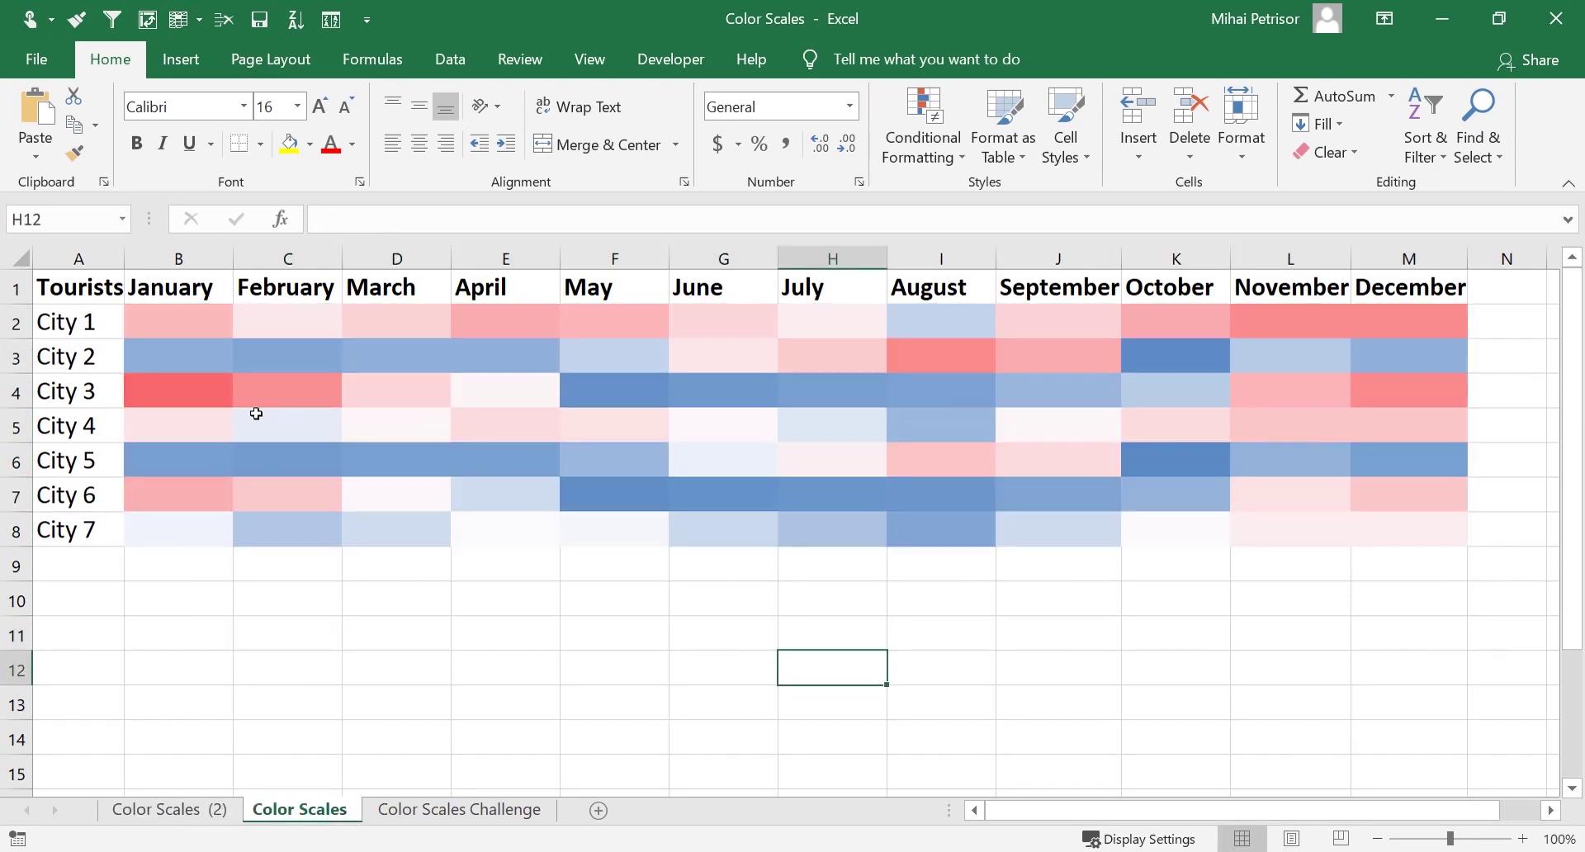
# Examine the darkest red cells on the Color Scales sheet, including City 3 January and December and City 1 November and December
pyautogui.click(199, 387)
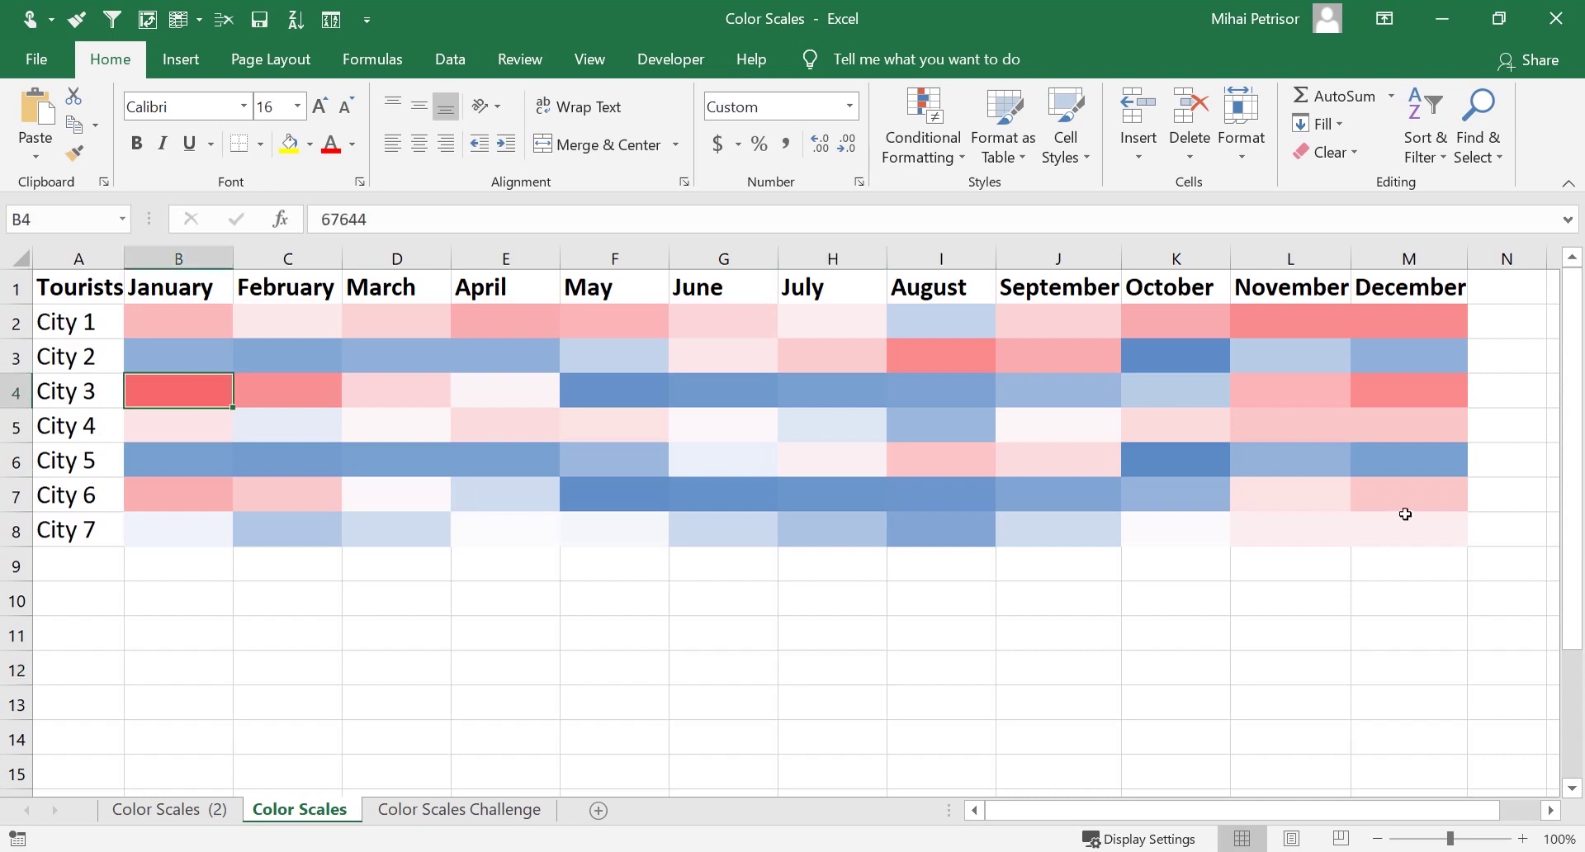
pyautogui.click(1400, 390)
pyautogui.click(1395, 307)
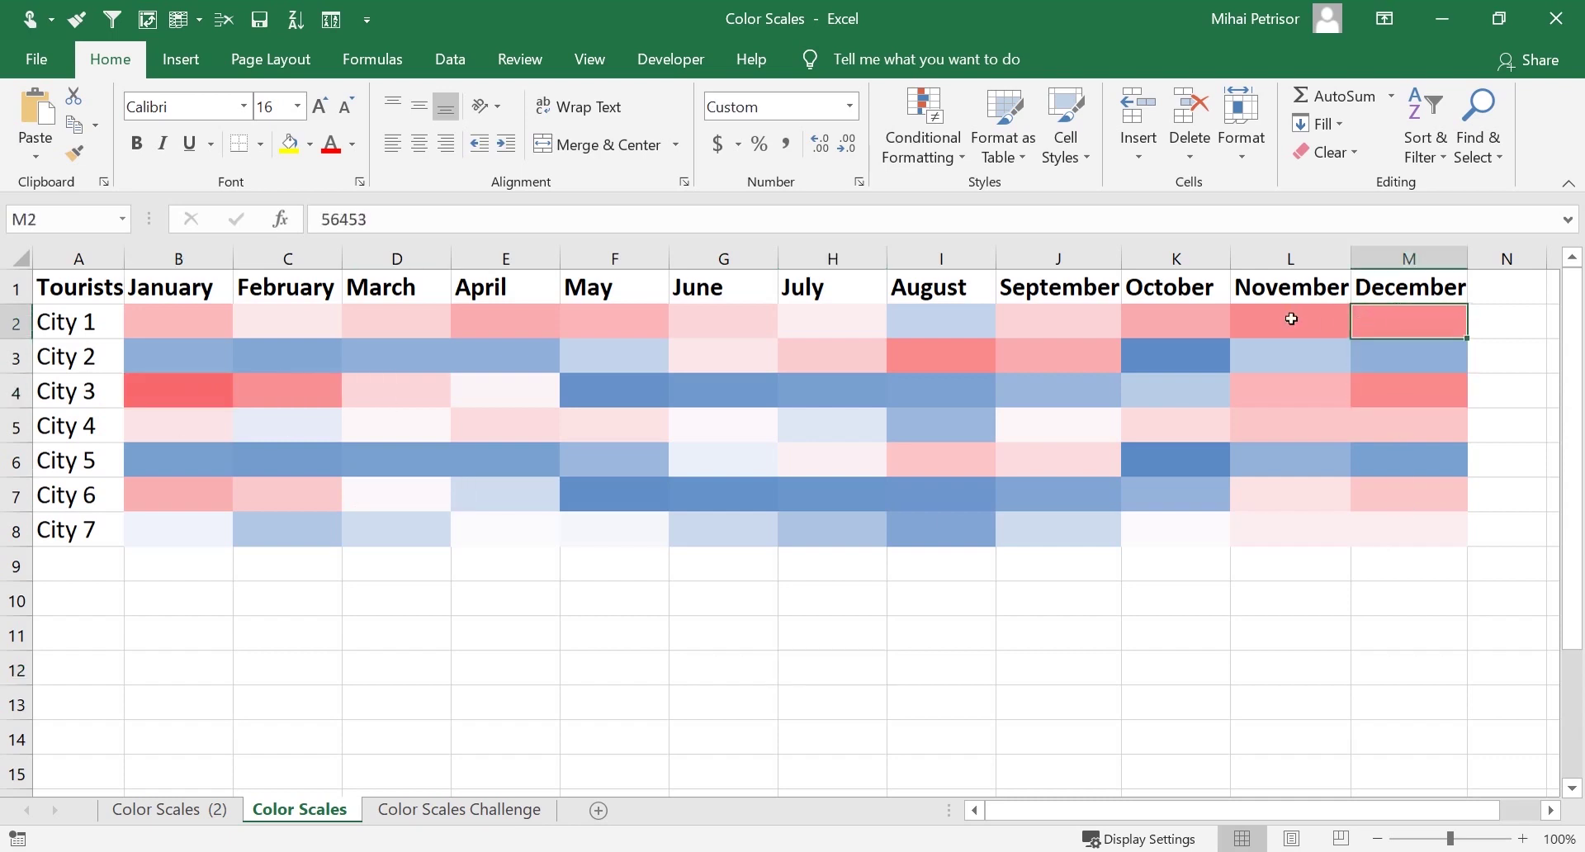
pyautogui.click(1291, 318)
pyautogui.click(941, 351)
pyautogui.click(170, 389)
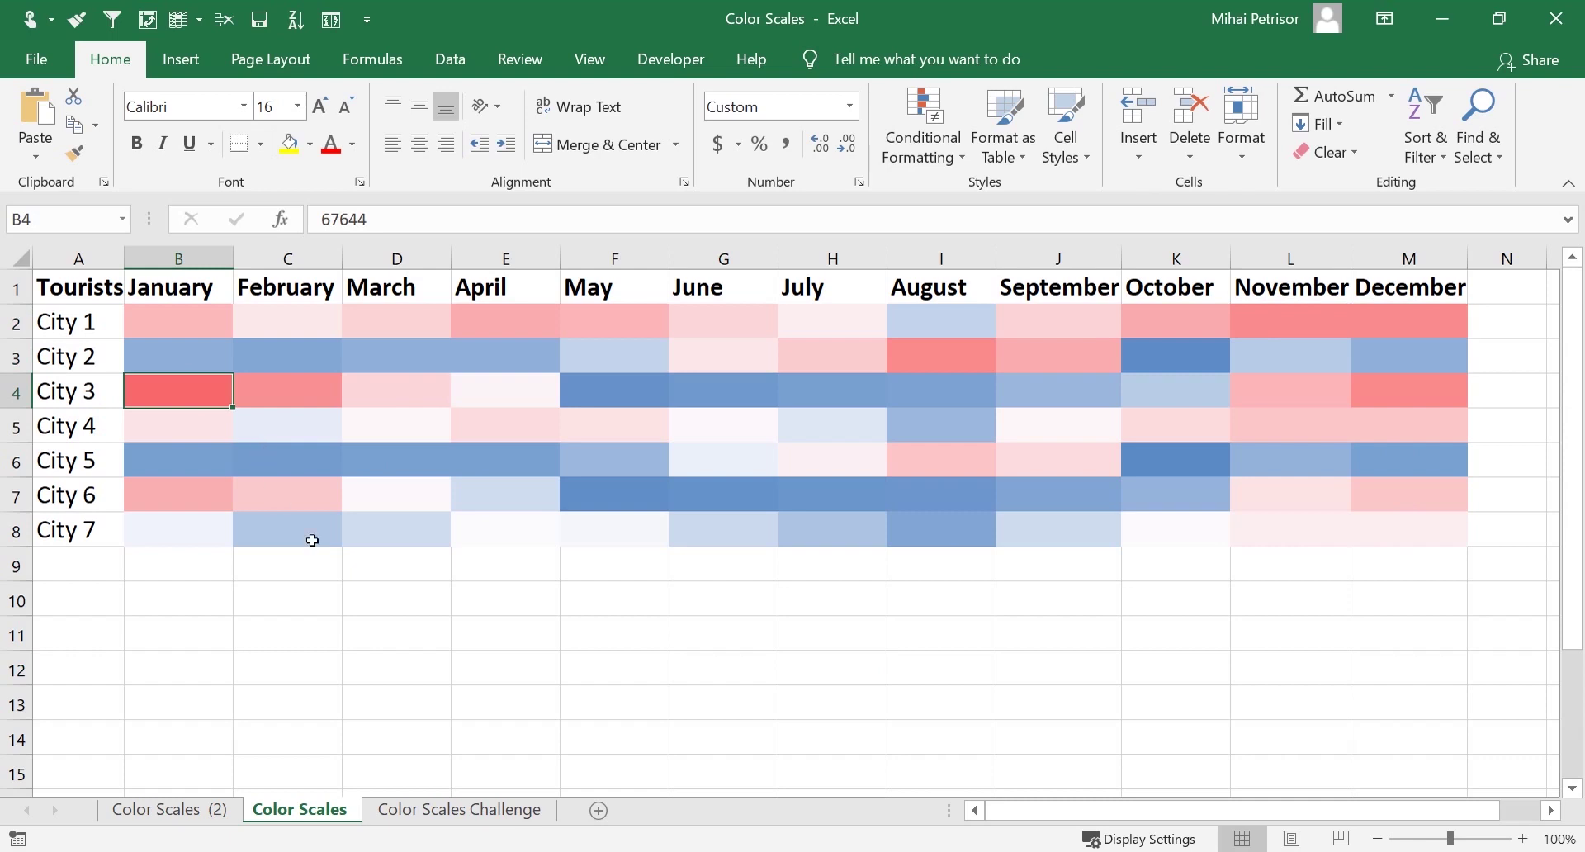
# Examine the pale and blue shaded cells for City 3 to City 6 across March to September
pyautogui.click(713, 441)
pyautogui.click(481, 393)
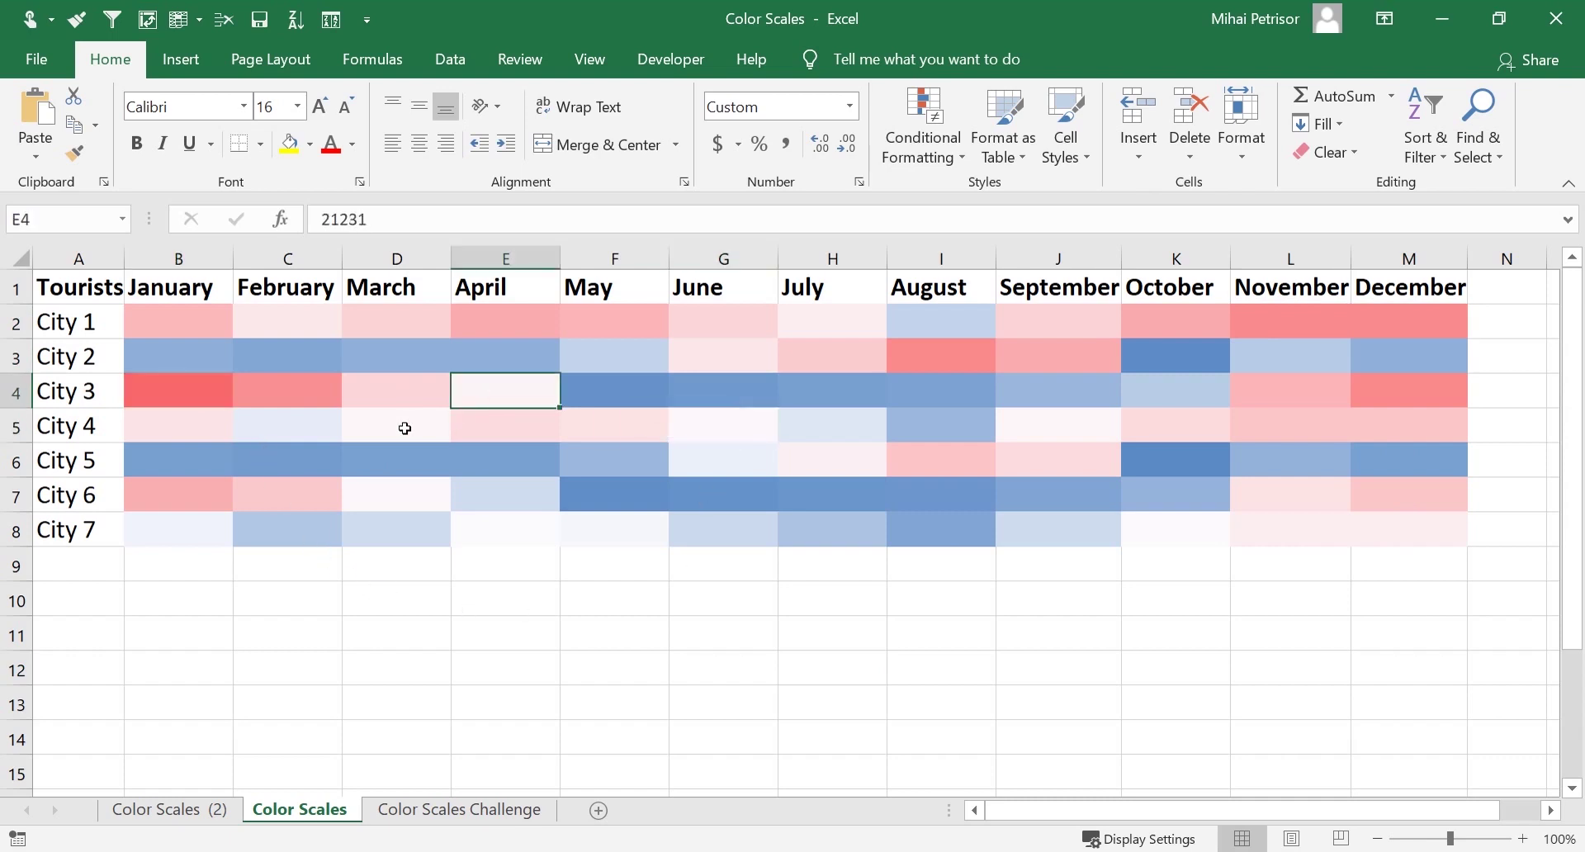
pyautogui.click(612, 394)
pyautogui.click(612, 499)
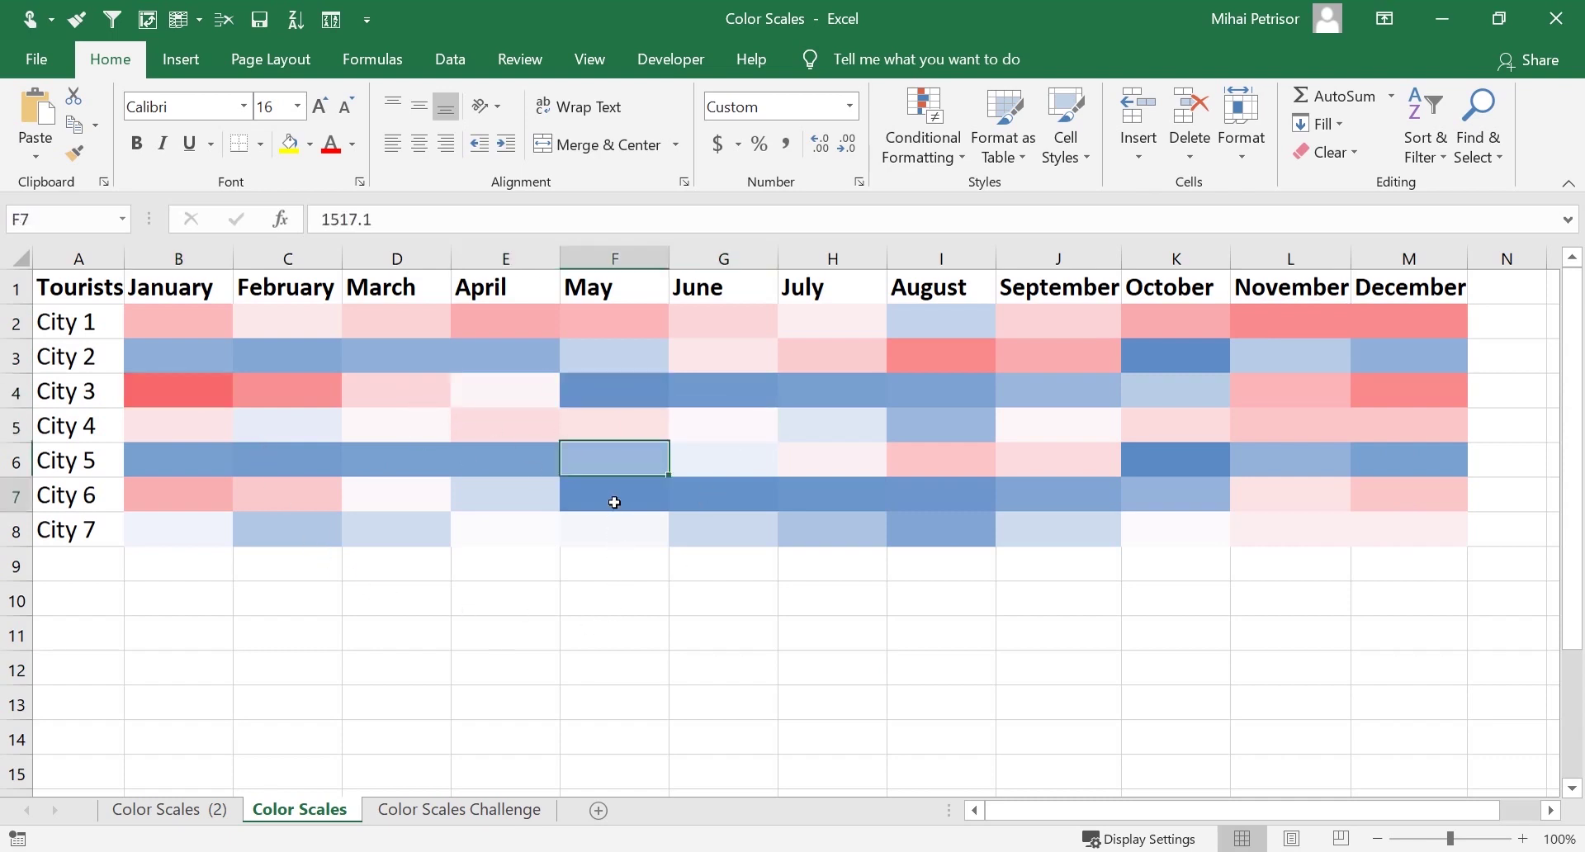
pyautogui.click(740, 424)
pyautogui.click(835, 458)
pyautogui.click(1035, 434)
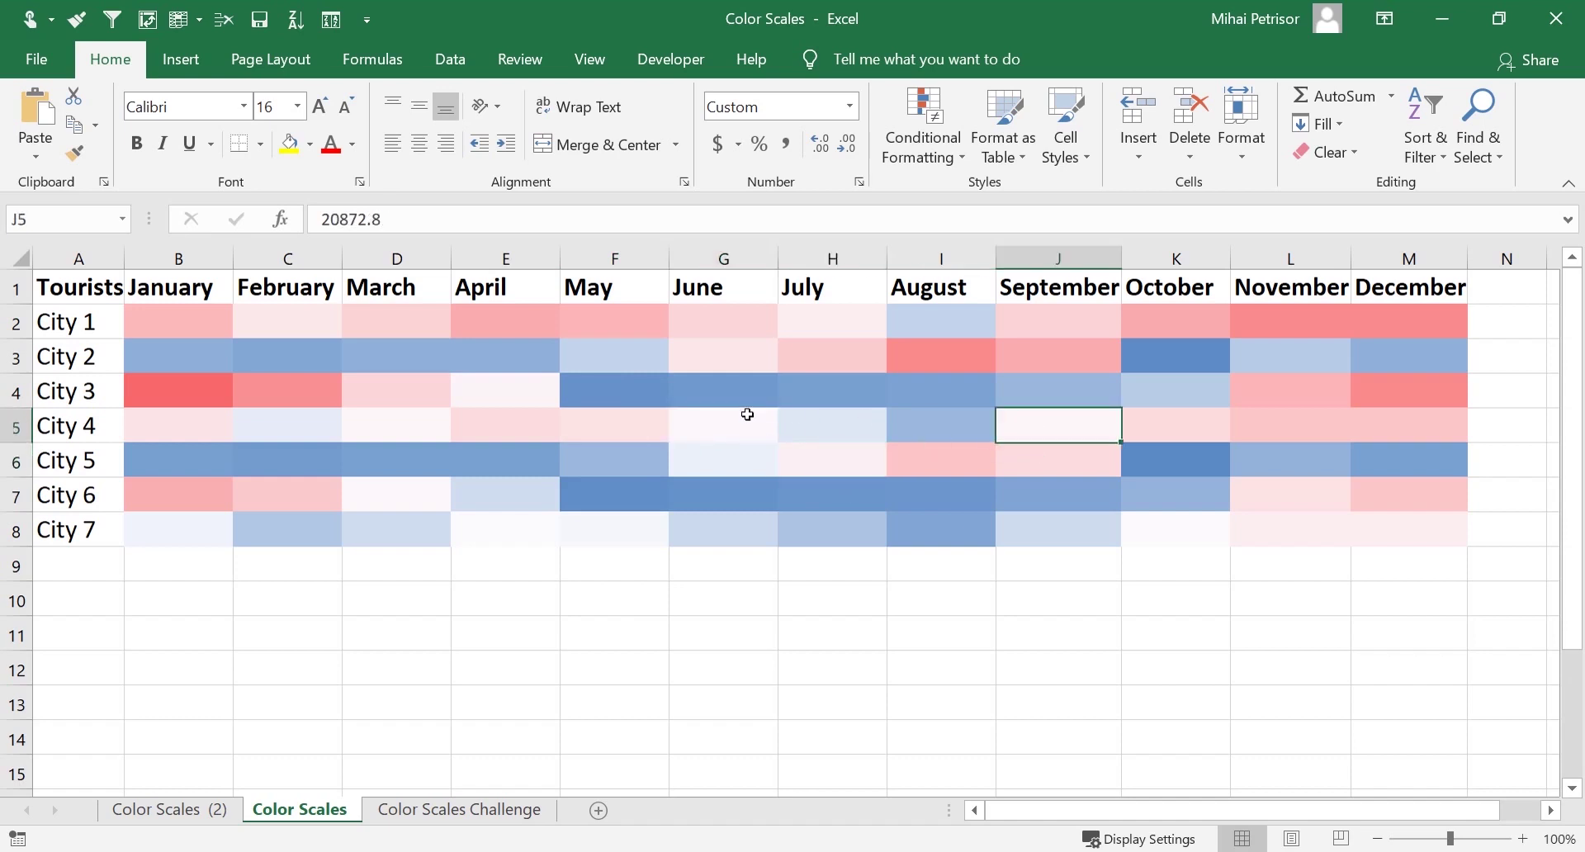
pyautogui.click(475, 396)
pyautogui.click(388, 425)
pyautogui.click(369, 489)
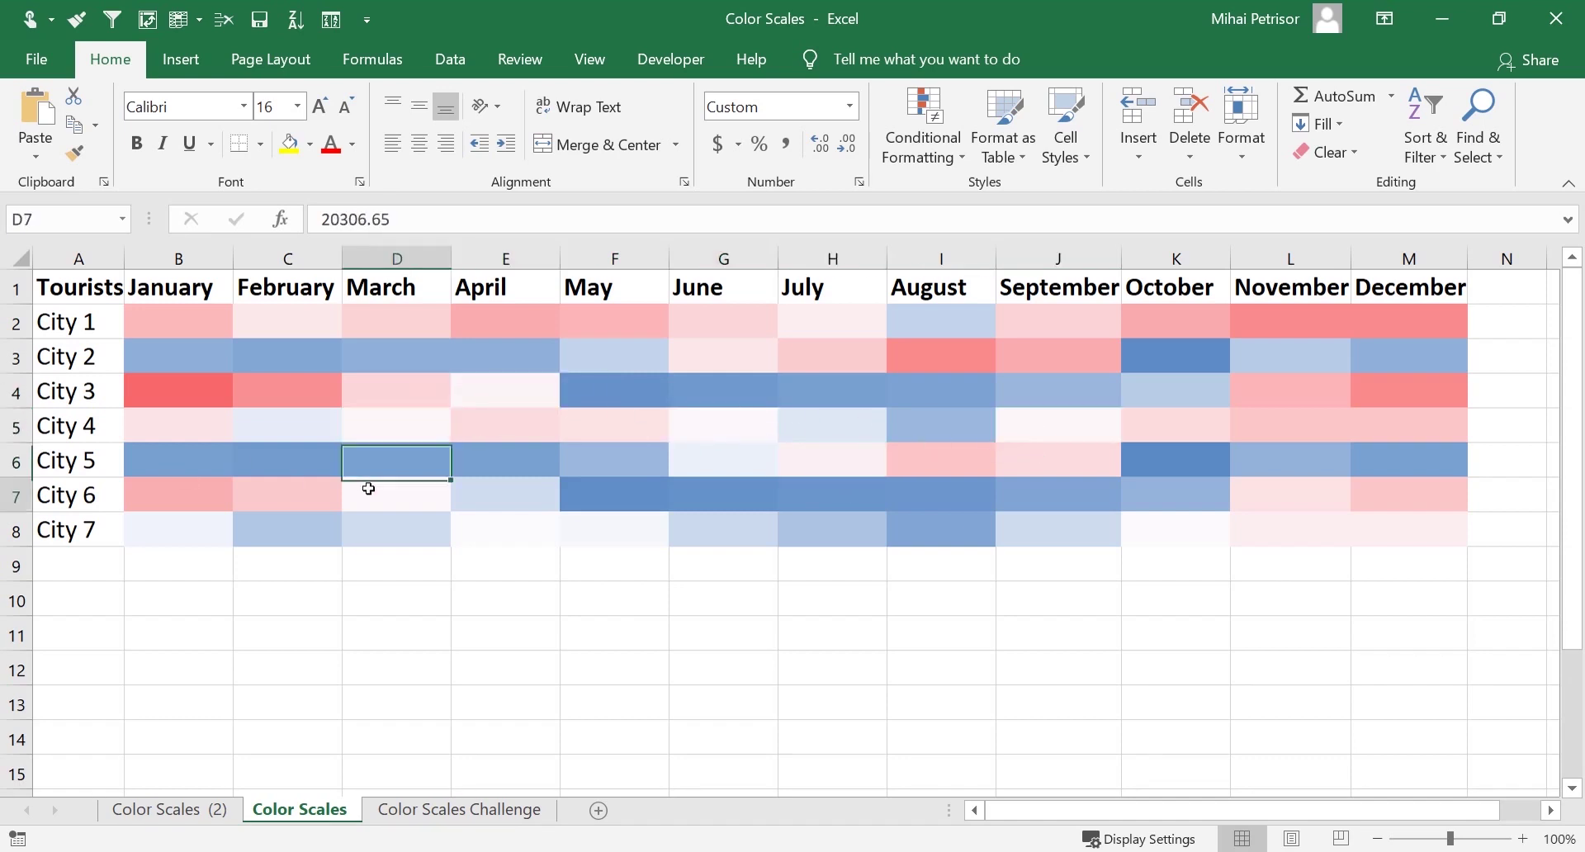
pyautogui.click(645, 663)
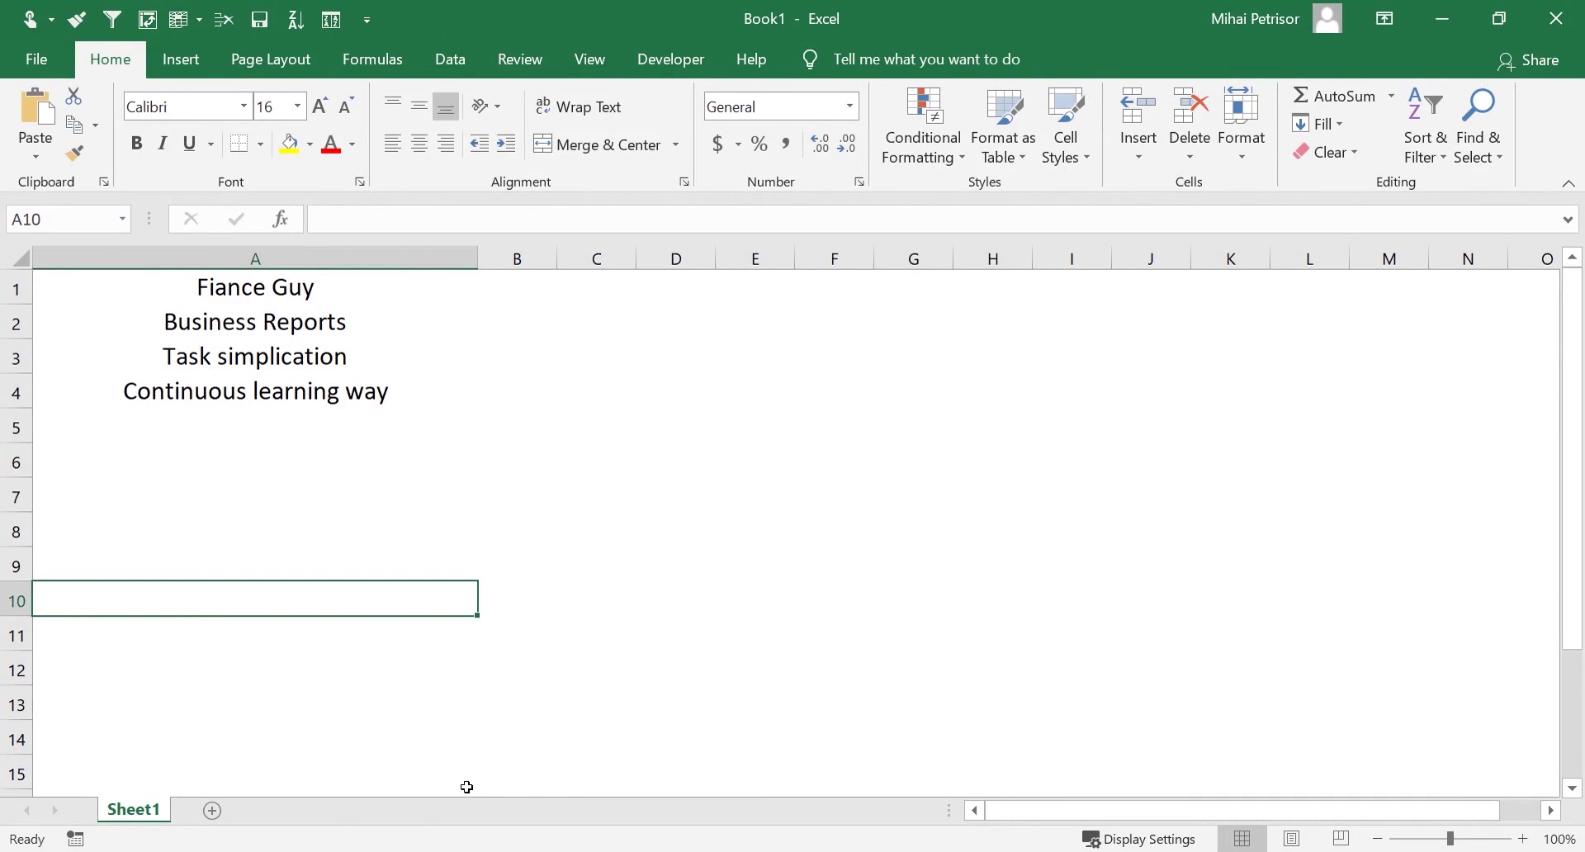
# Correct the misspelled text in A1 of Book1 to "Finance Guy"
pyautogui.doubleClick(209, 287)
pyautogui.write('n')
pyautogui.click(364, 440)
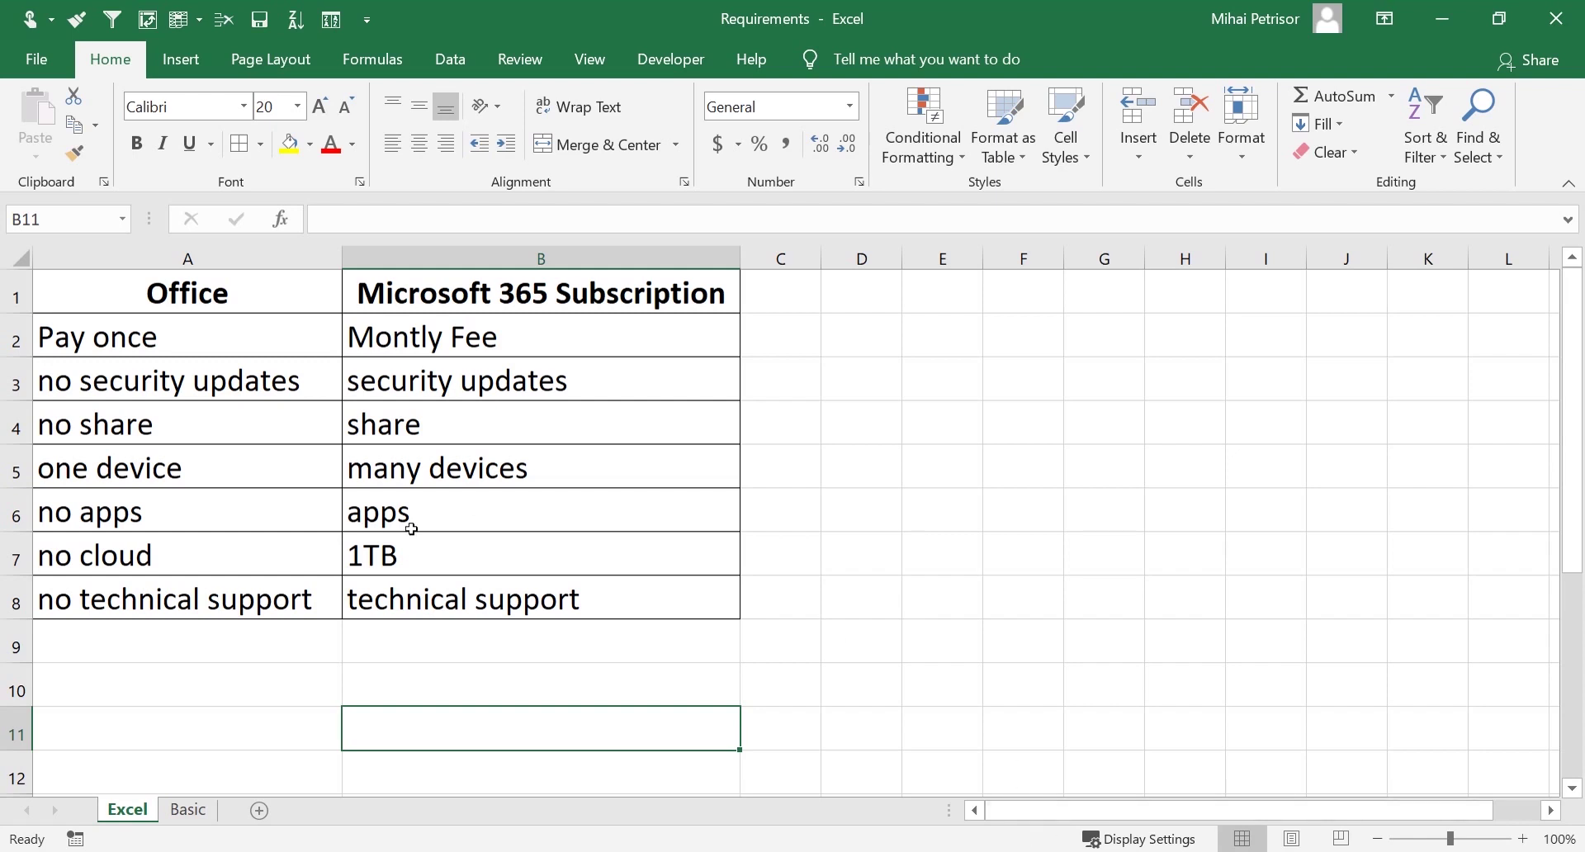
# Widen the Office column slightly and select the Microsoft 365 Subscription heading
pyautogui.moveTo(342, 258); pyautogui.dragTo(351, 259)
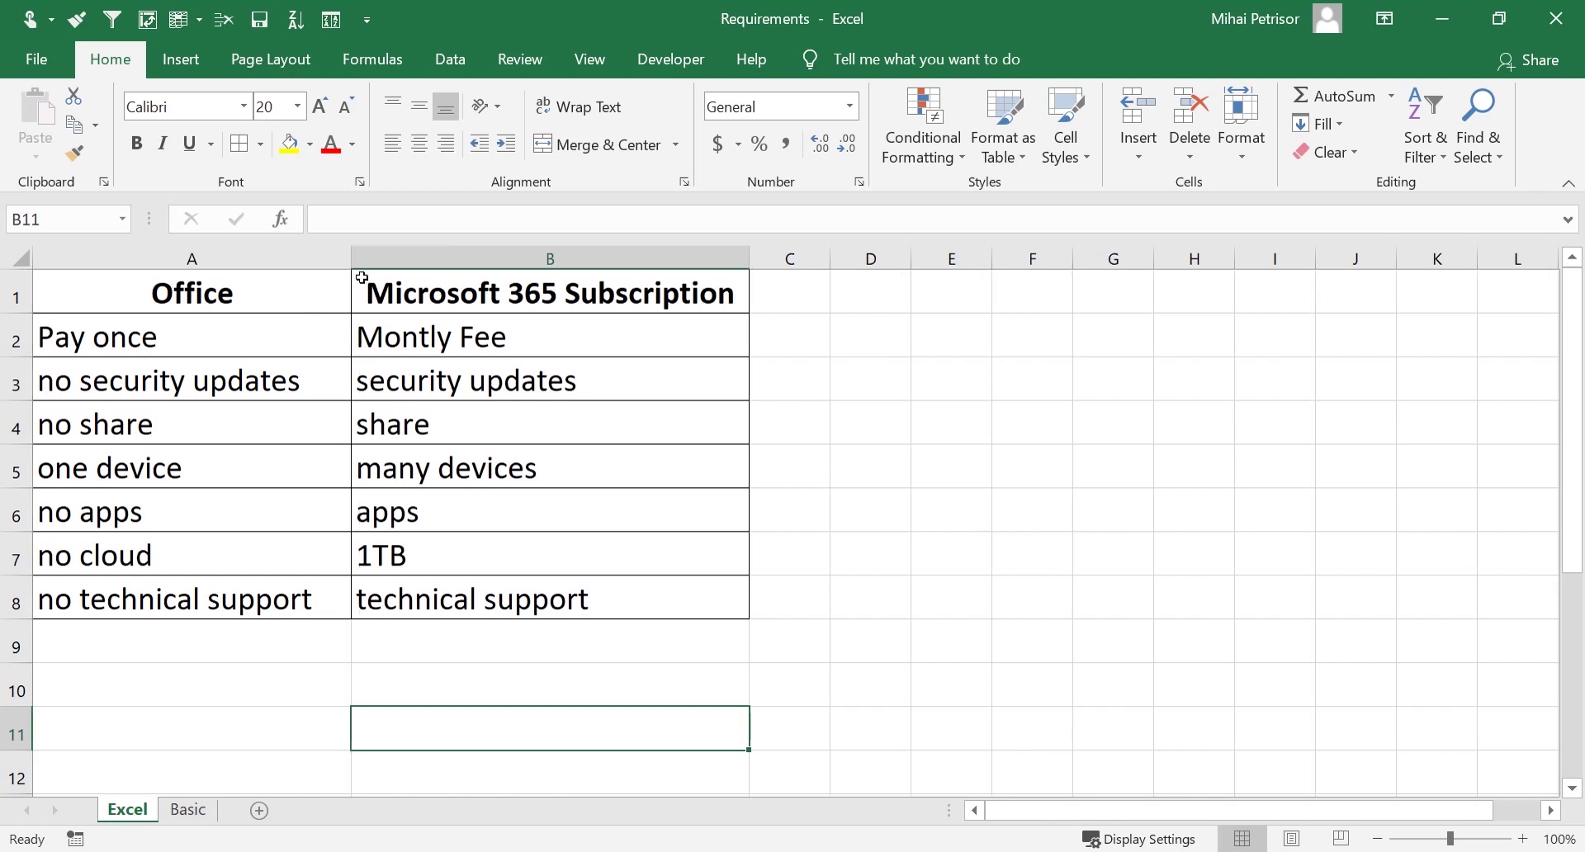
pyautogui.click(361, 277)
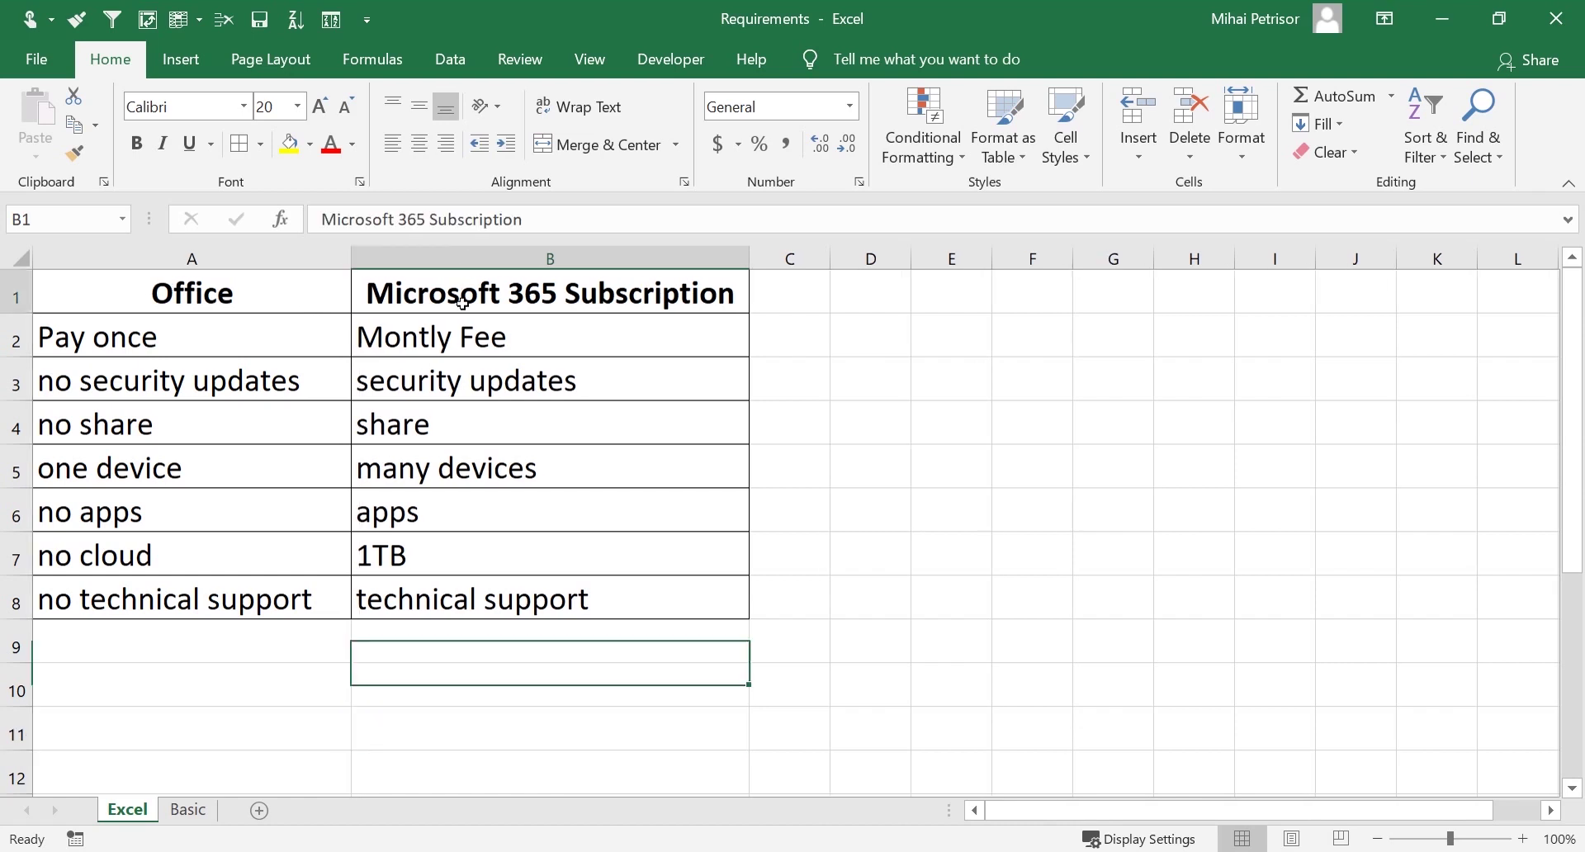
# Go through the Microsoft 365 Subscription features from the monthly fee to technical support, and open the Basic sheet
pyautogui.click(566, 353)
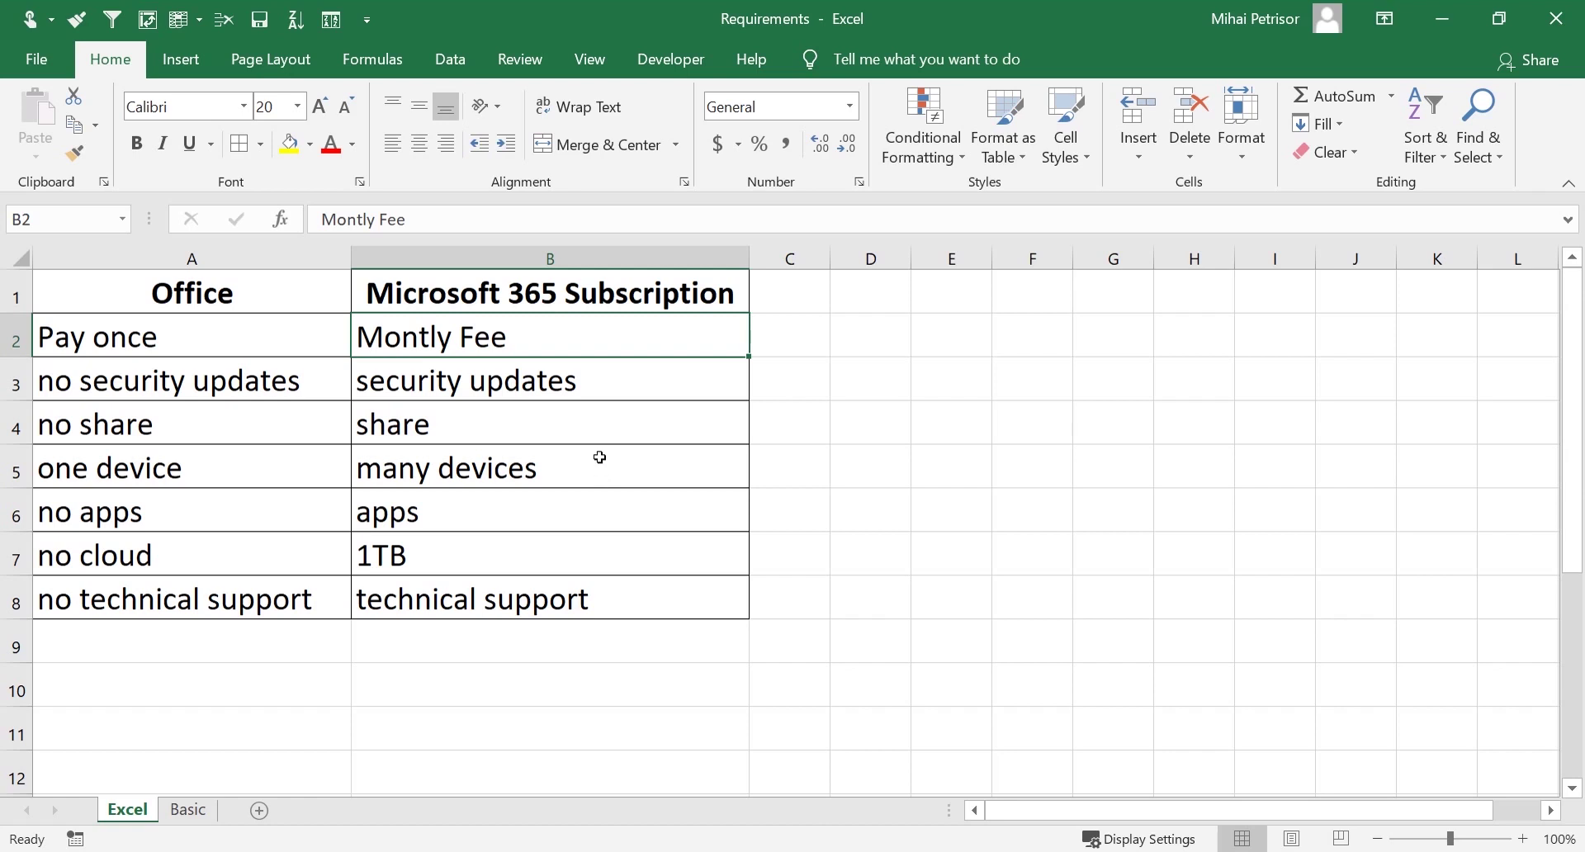
pyautogui.click(583, 523)
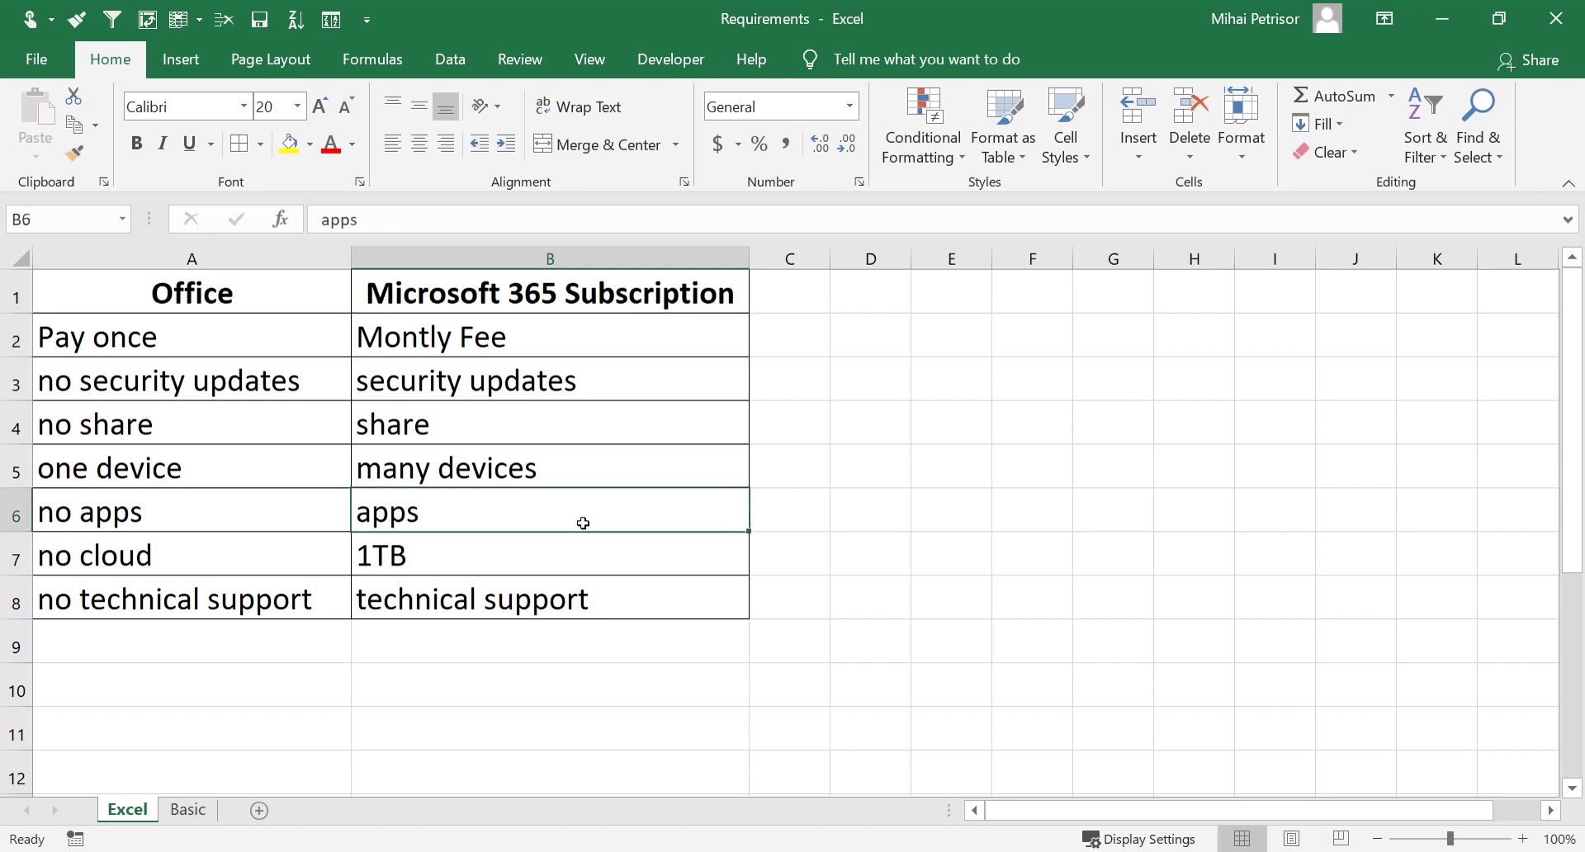
pyautogui.click(629, 556)
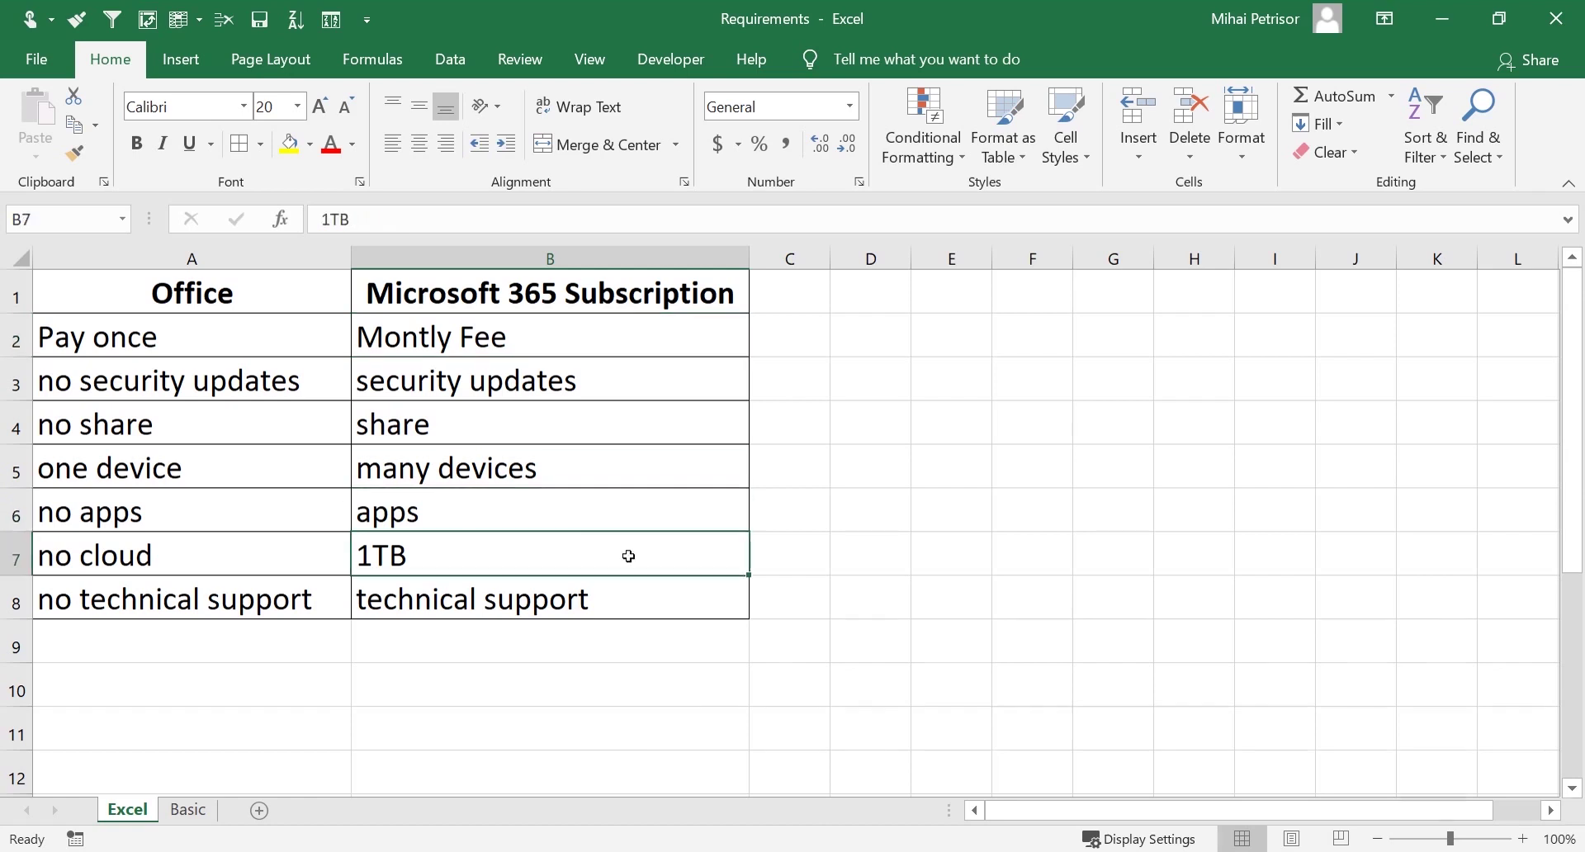
pyautogui.click(594, 613)
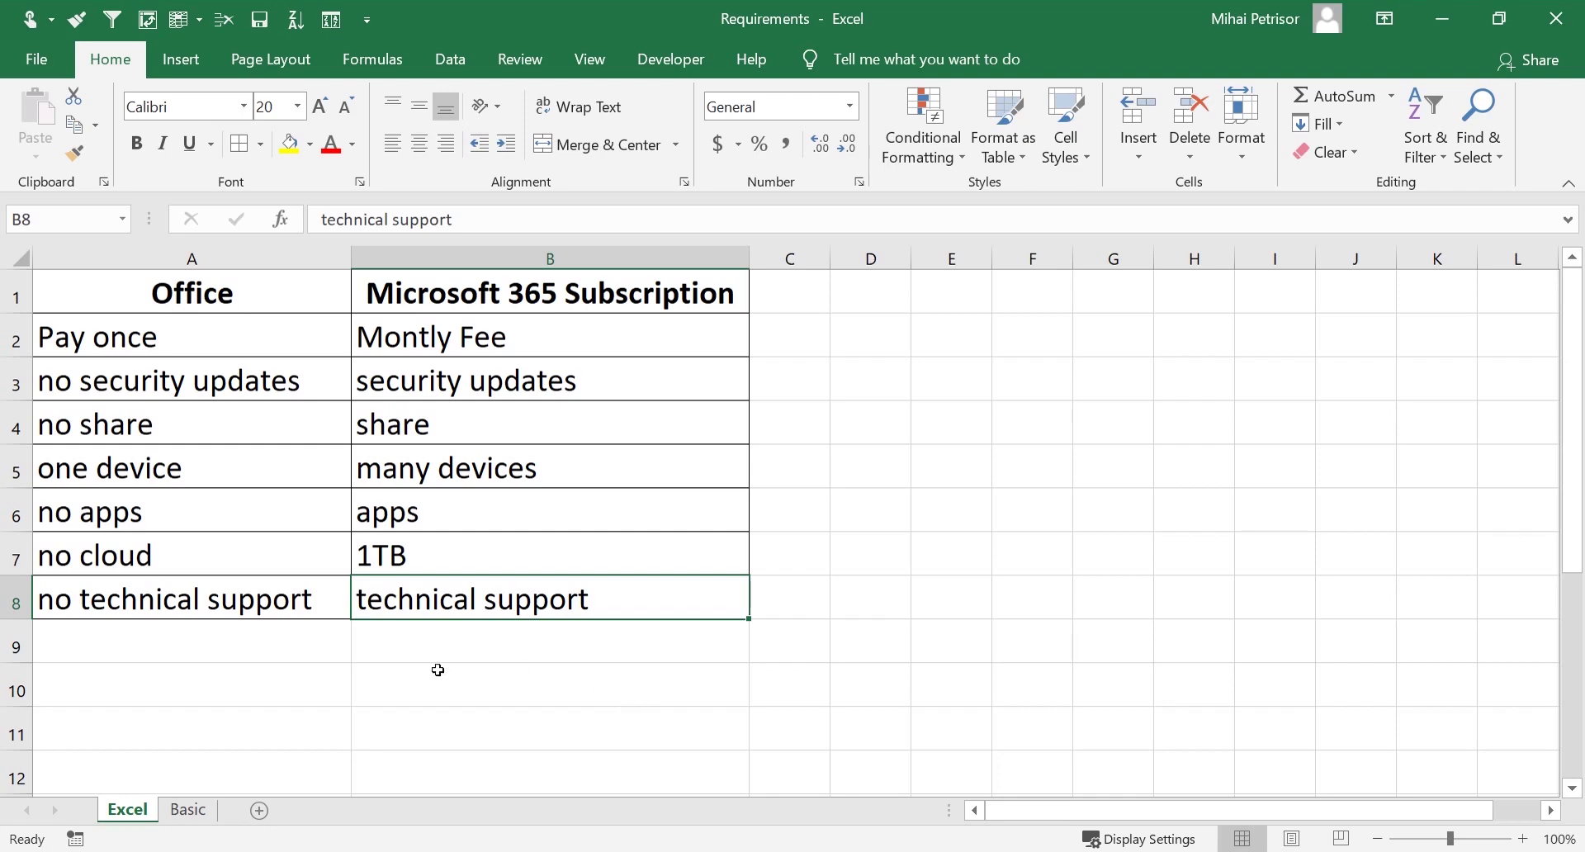
pyautogui.click(182, 813)
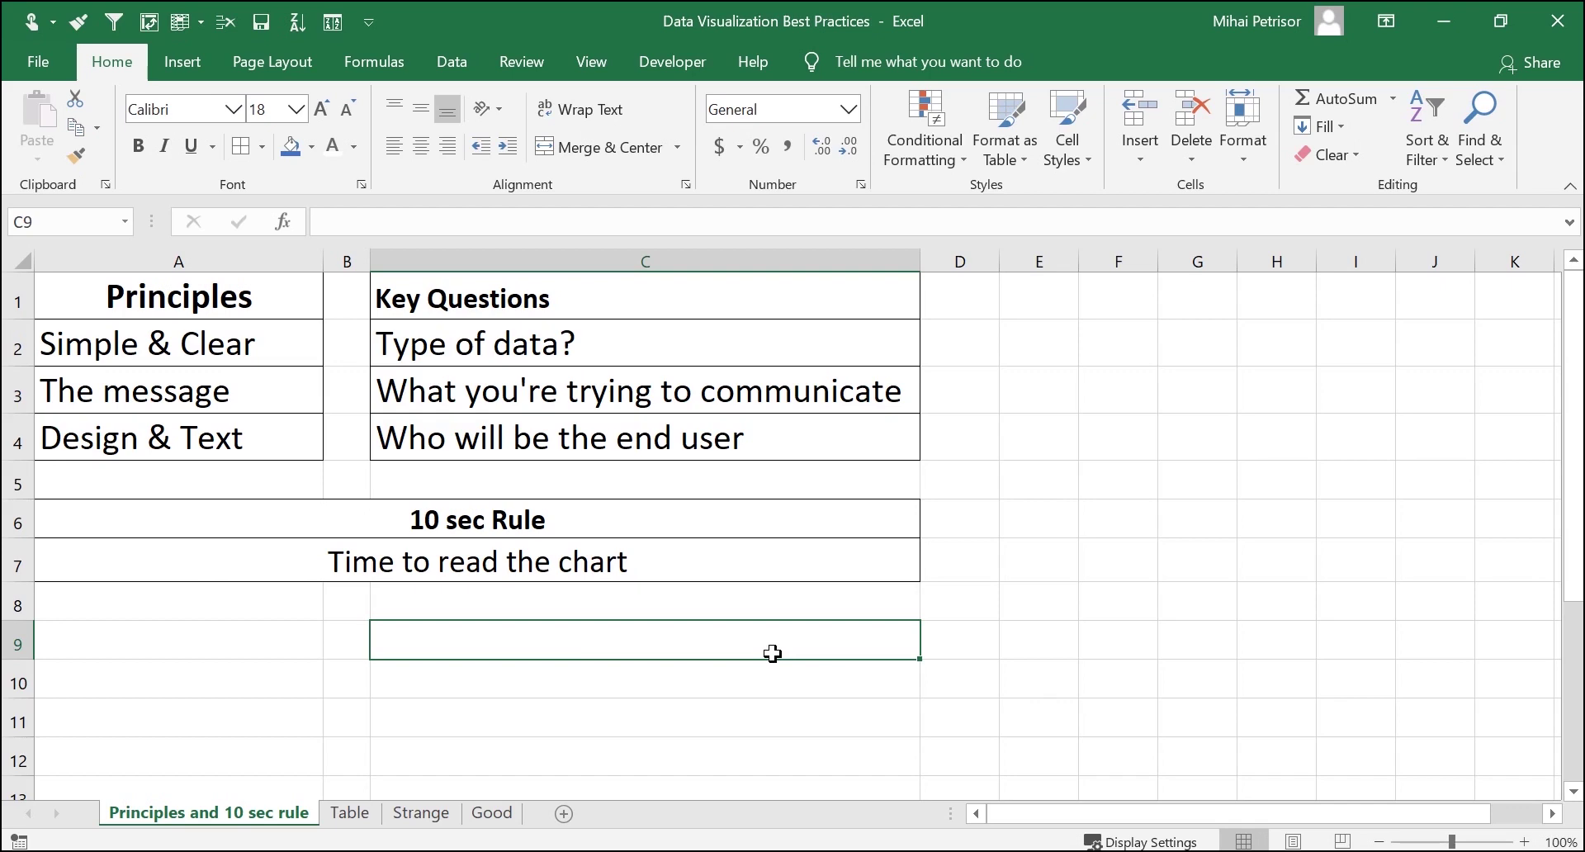
# Review the Principles in A2:A4, the 10 sec Rule text and the first key question about the type of data
pyautogui.moveTo(284, 347); pyautogui.dragTo(291, 425)
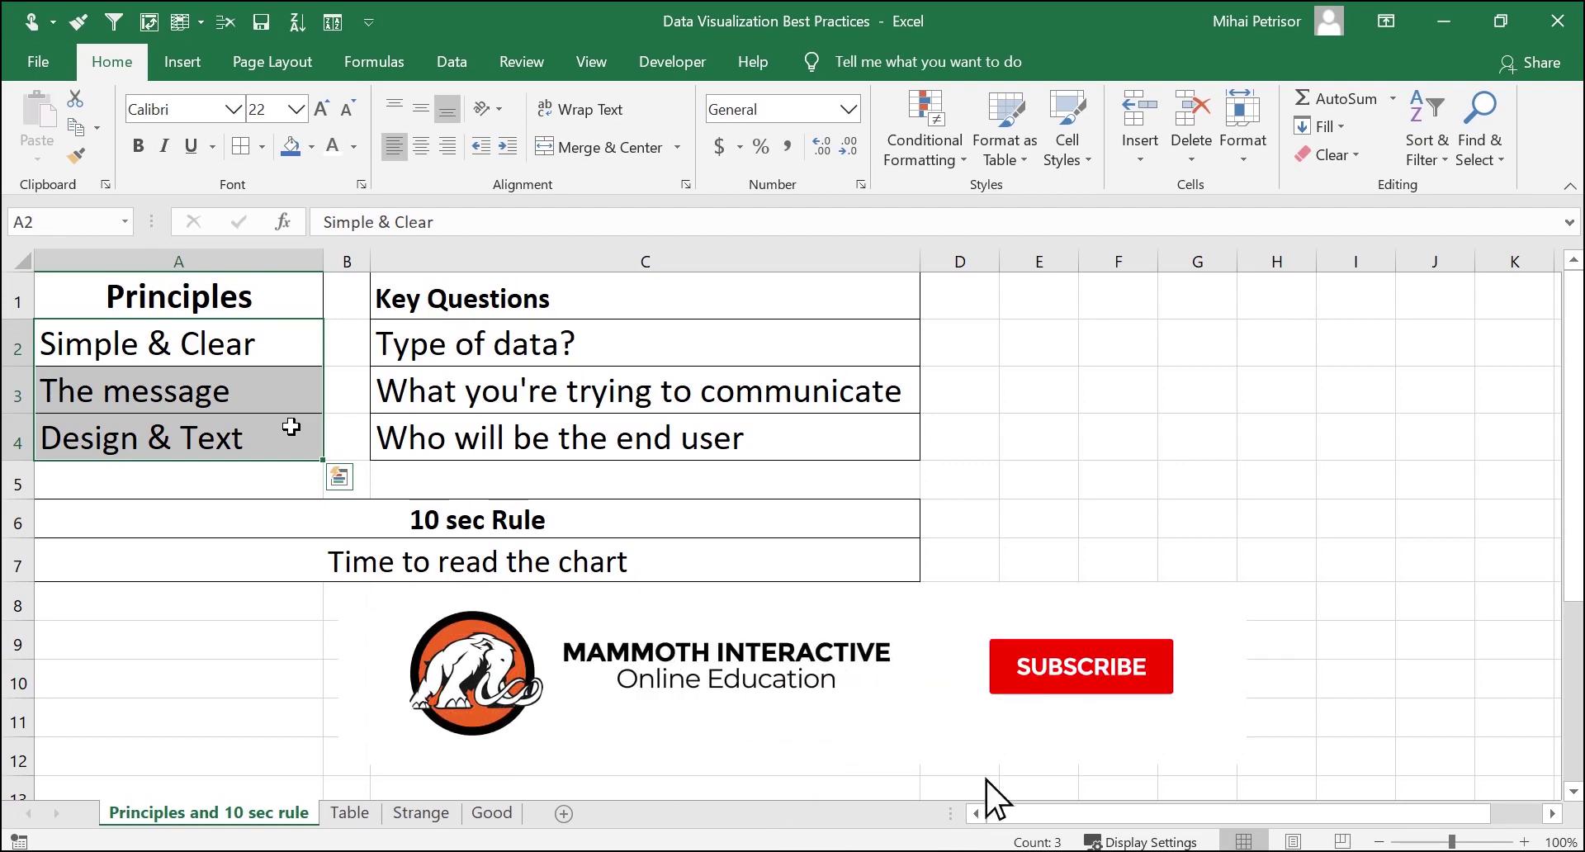
pyautogui.click(471, 562)
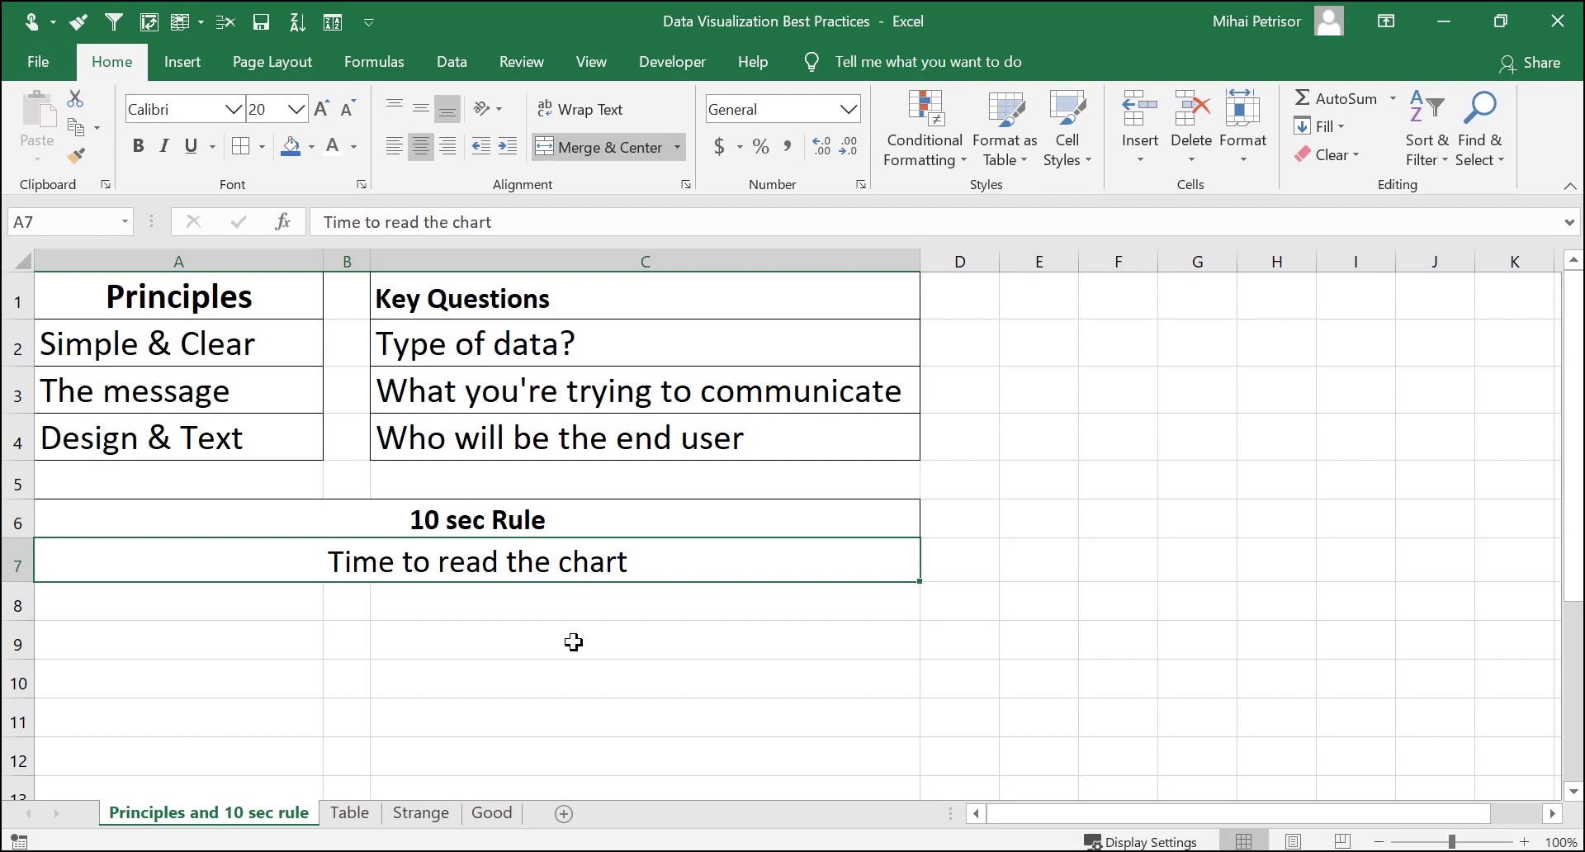
pyautogui.click(489, 344)
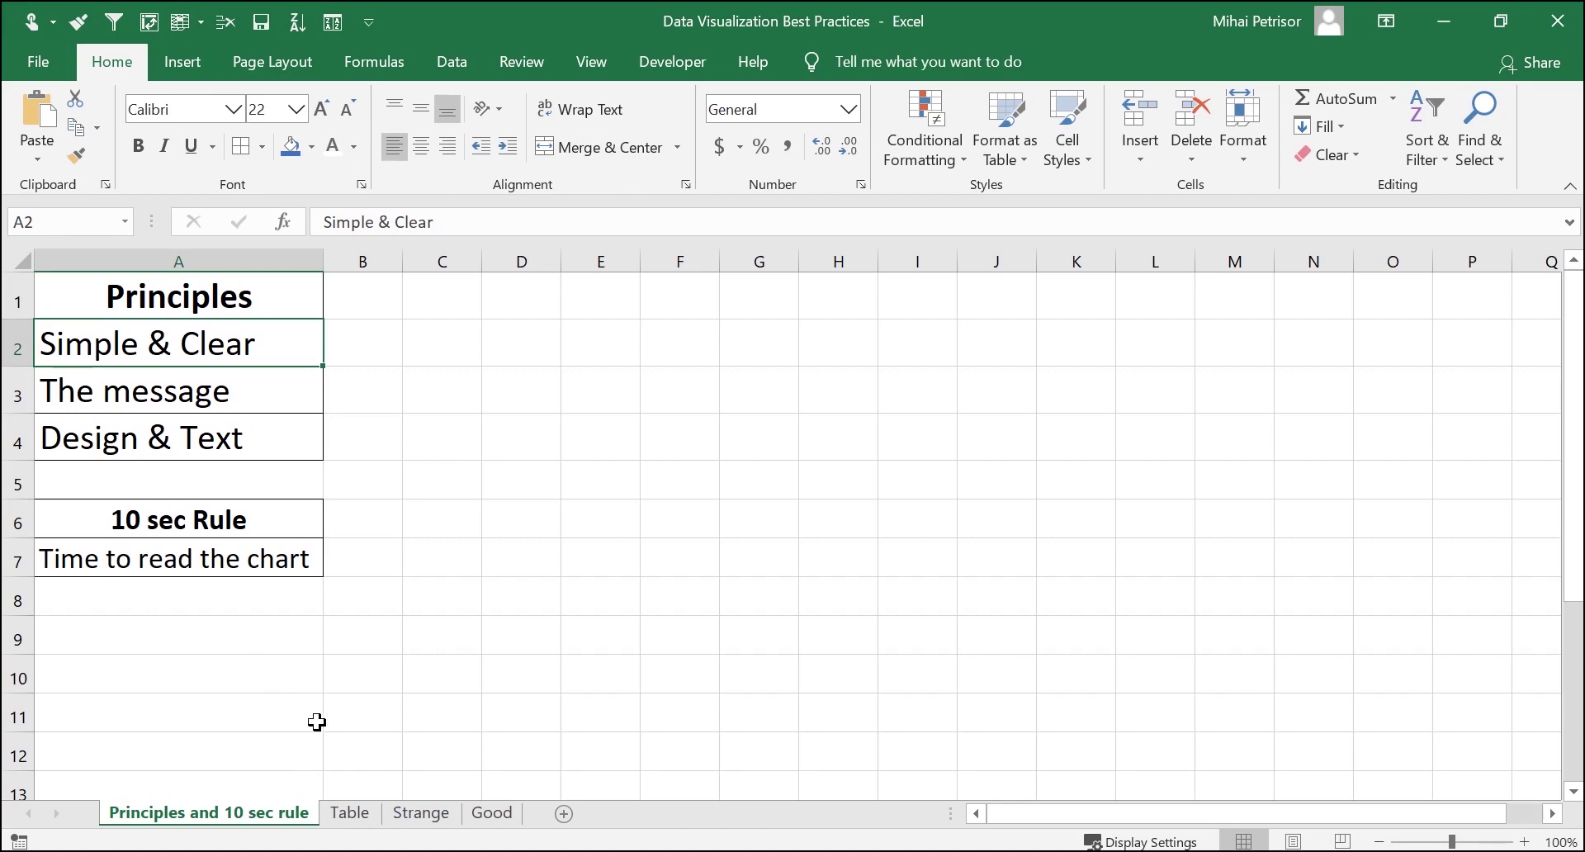
# Compare the population figures on the Table sheet with the charts on the Strange and Good sheets
pyautogui.click(350, 814)
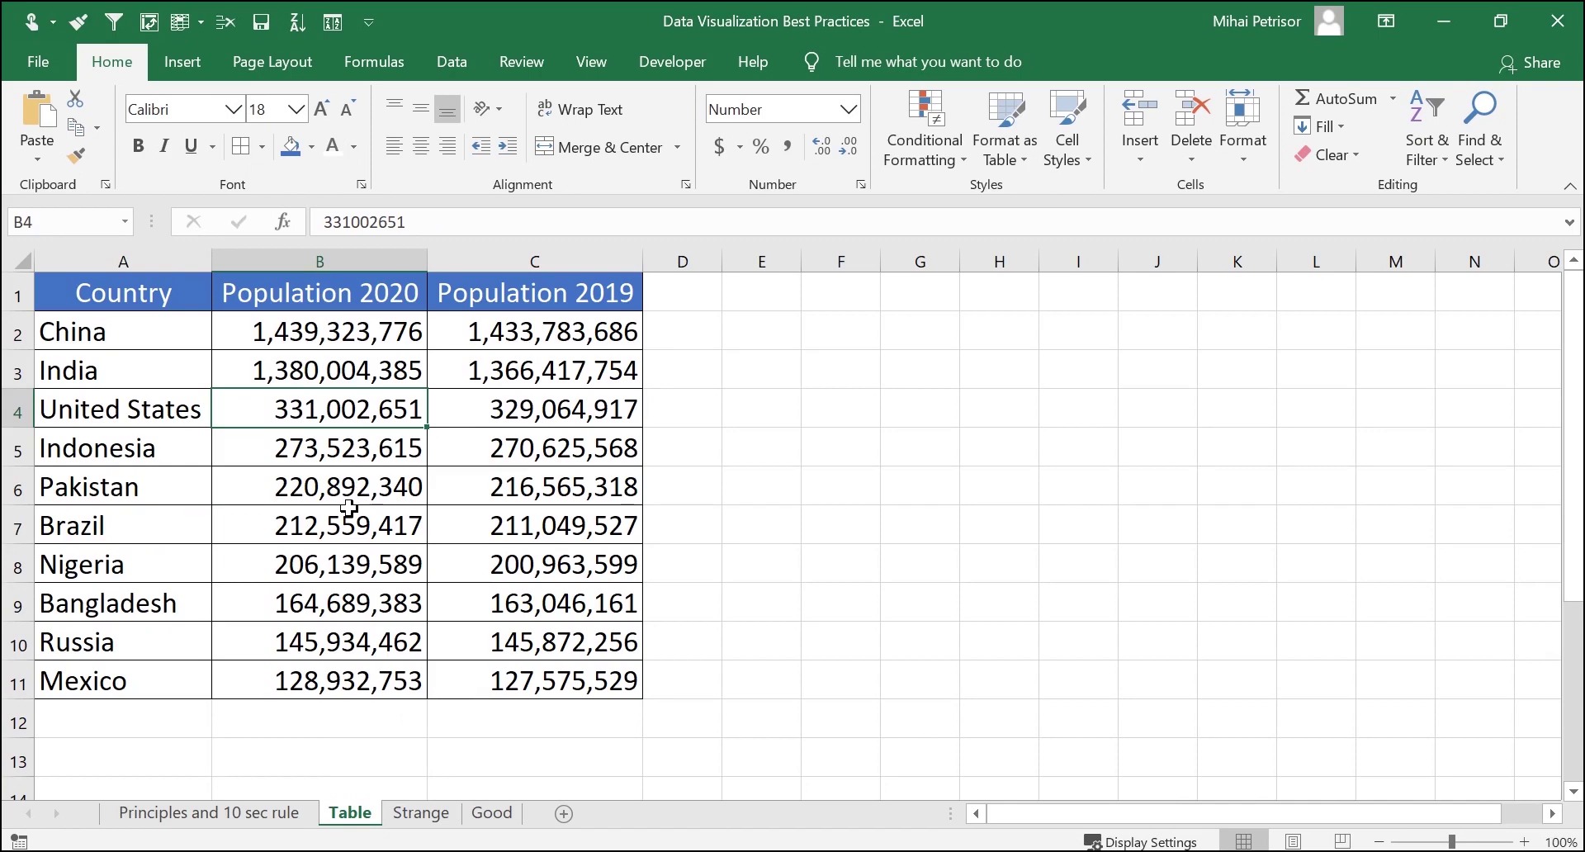
pyautogui.click(421, 814)
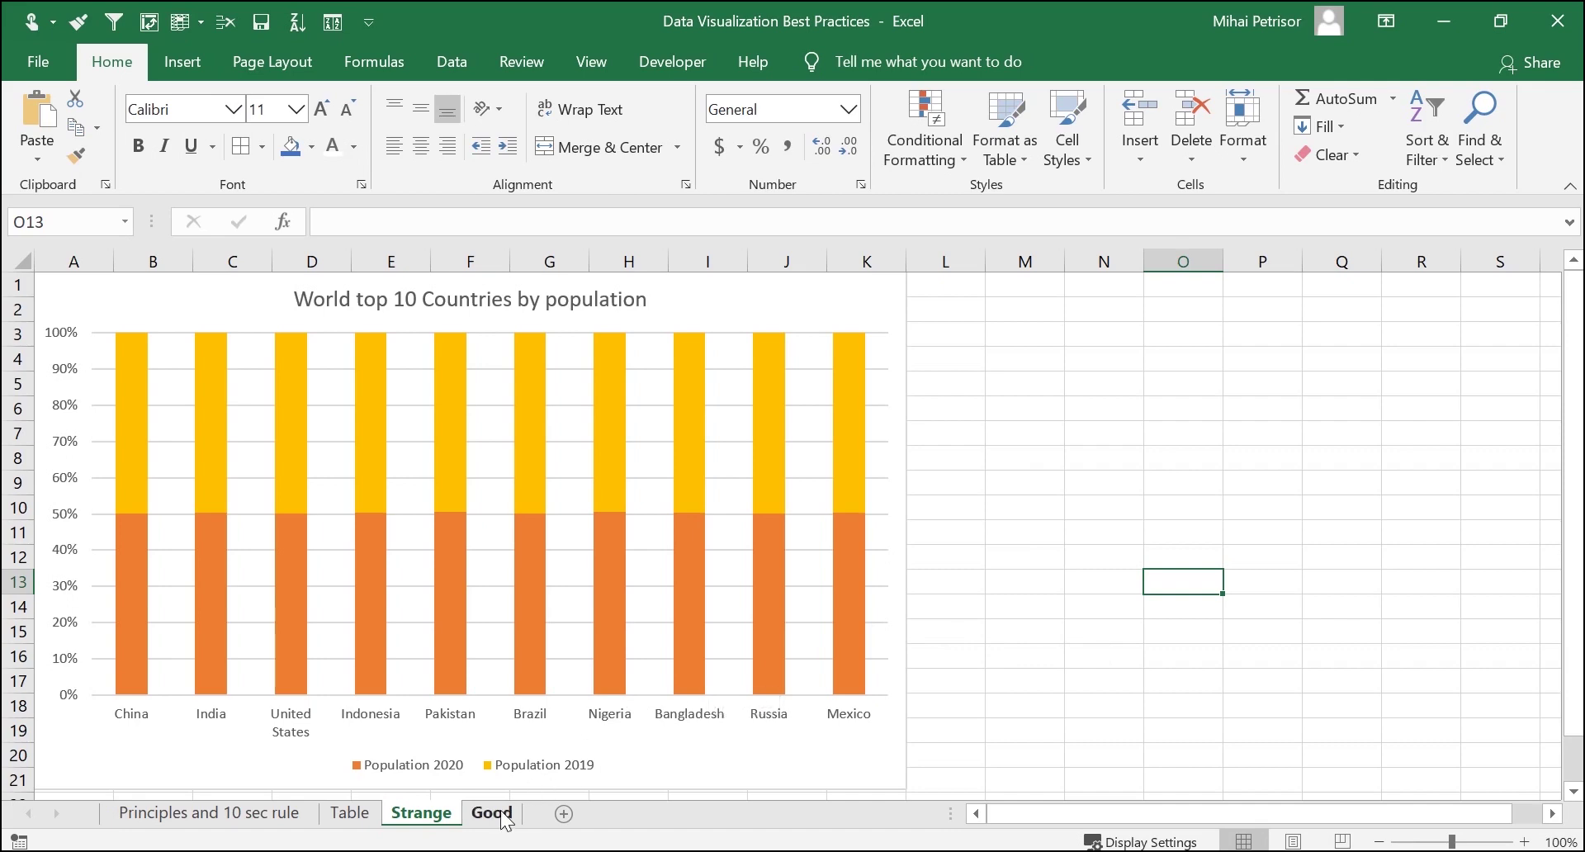
pyautogui.click(351, 815)
pyautogui.click(431, 821)
pyautogui.click(505, 826)
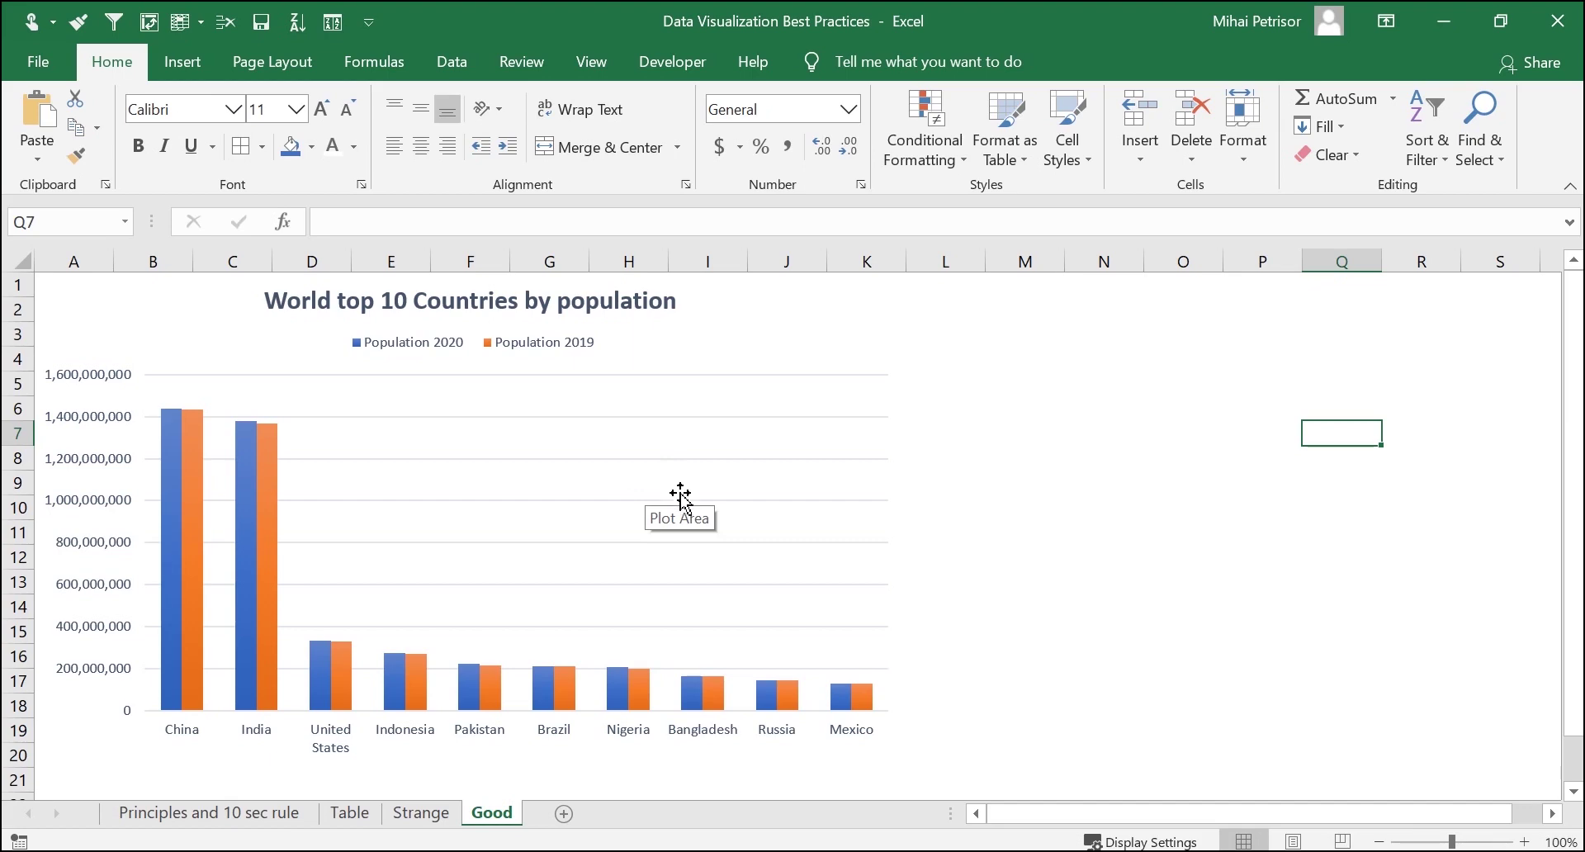
# Read through the Population 2020 and Population 2019 figures by country in A1:C11 of the Table sheet
pyautogui.click(363, 809)
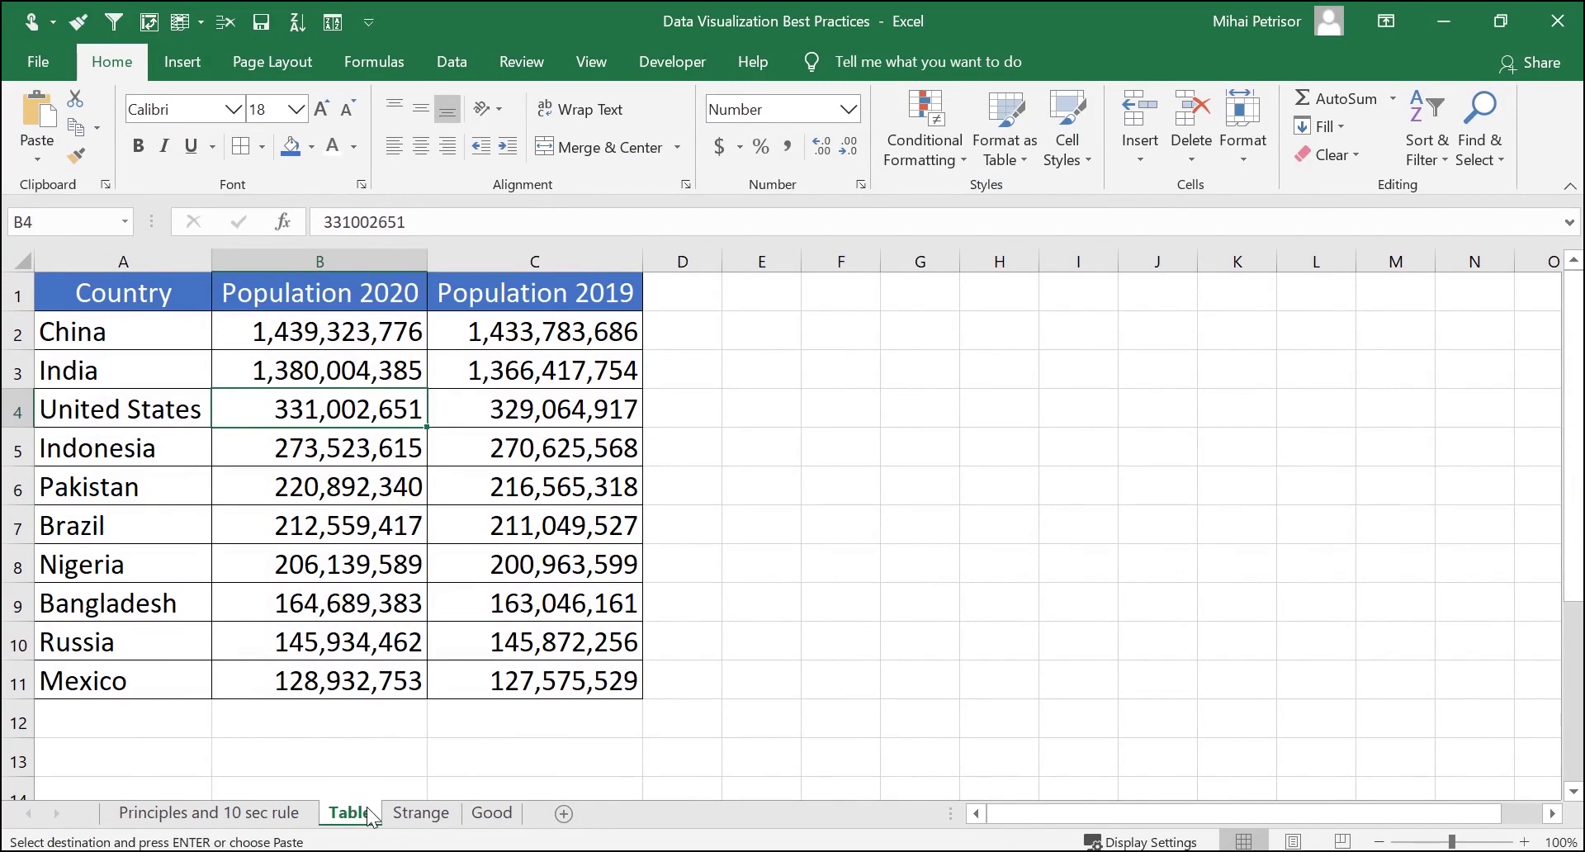
pyautogui.click(488, 372)
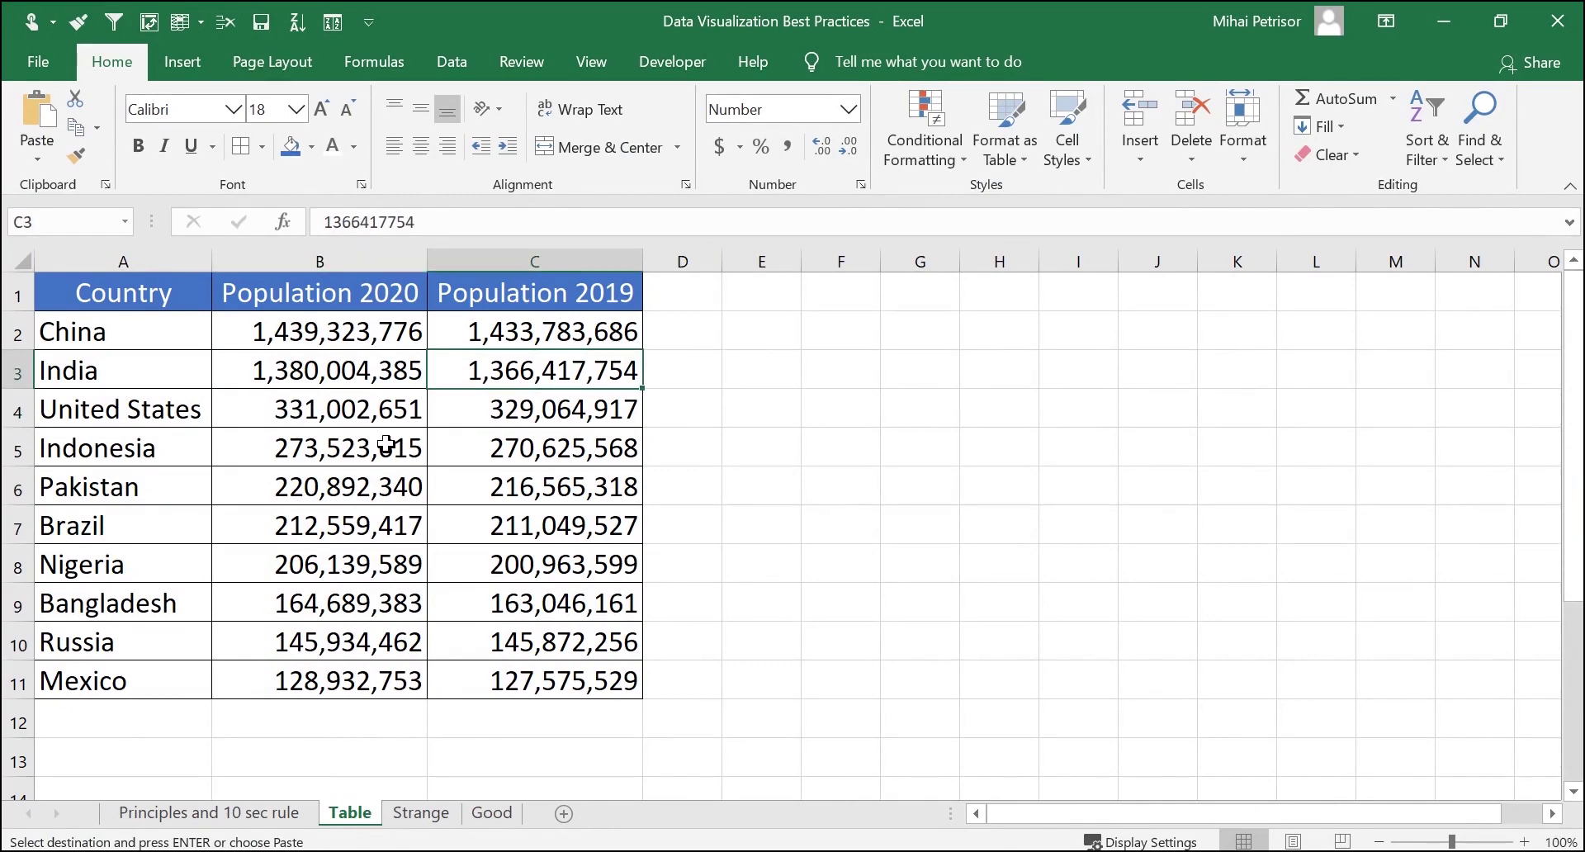
pyautogui.moveTo(198, 297); pyautogui.dragTo(523, 682)
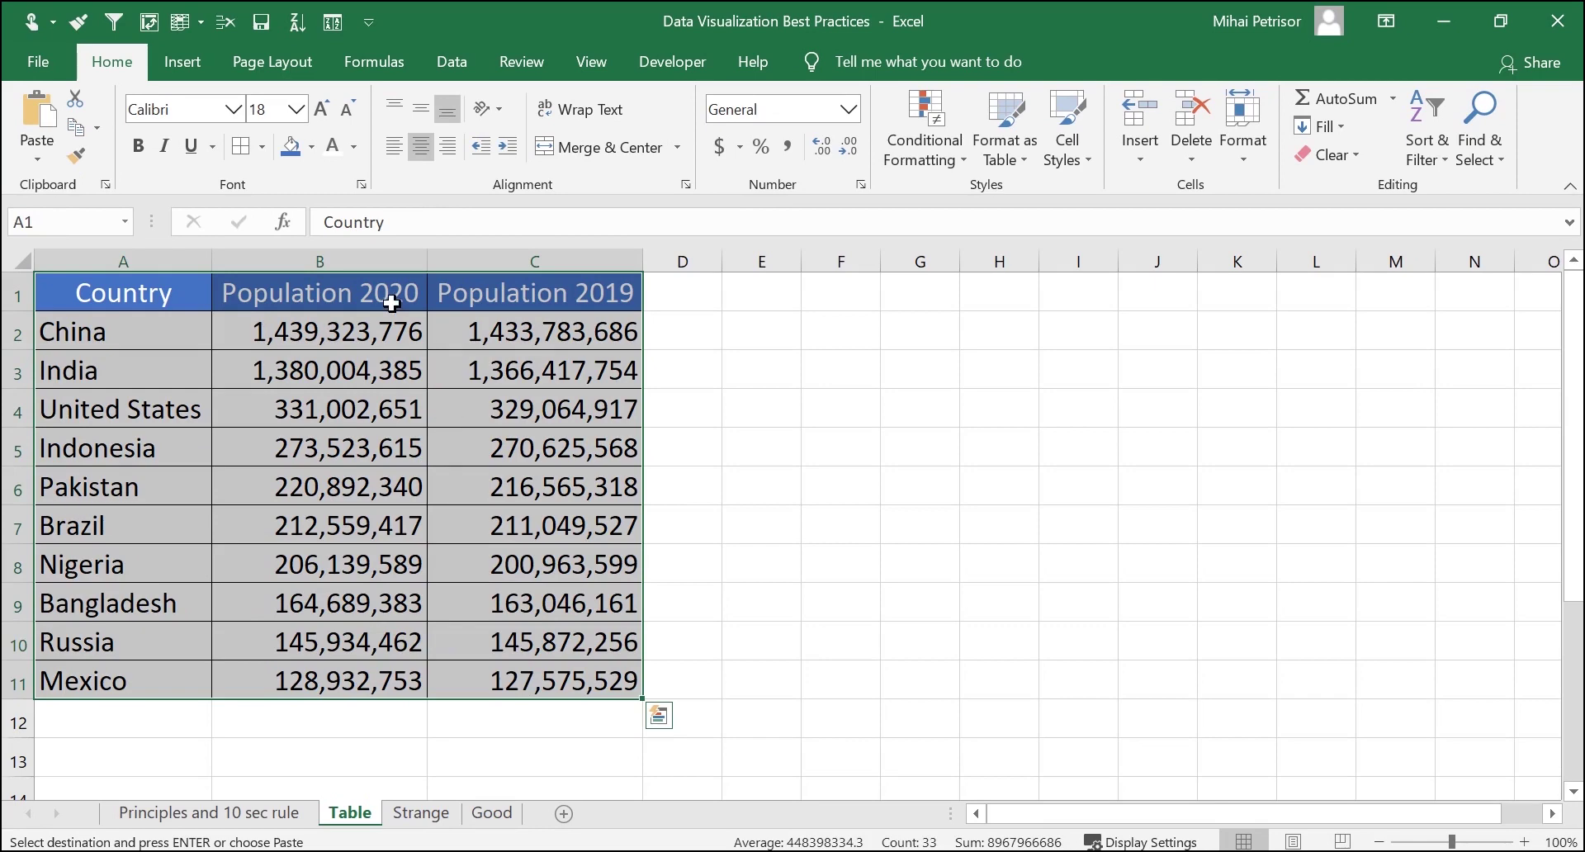
pyautogui.click(378, 345)
pyautogui.click(527, 383)
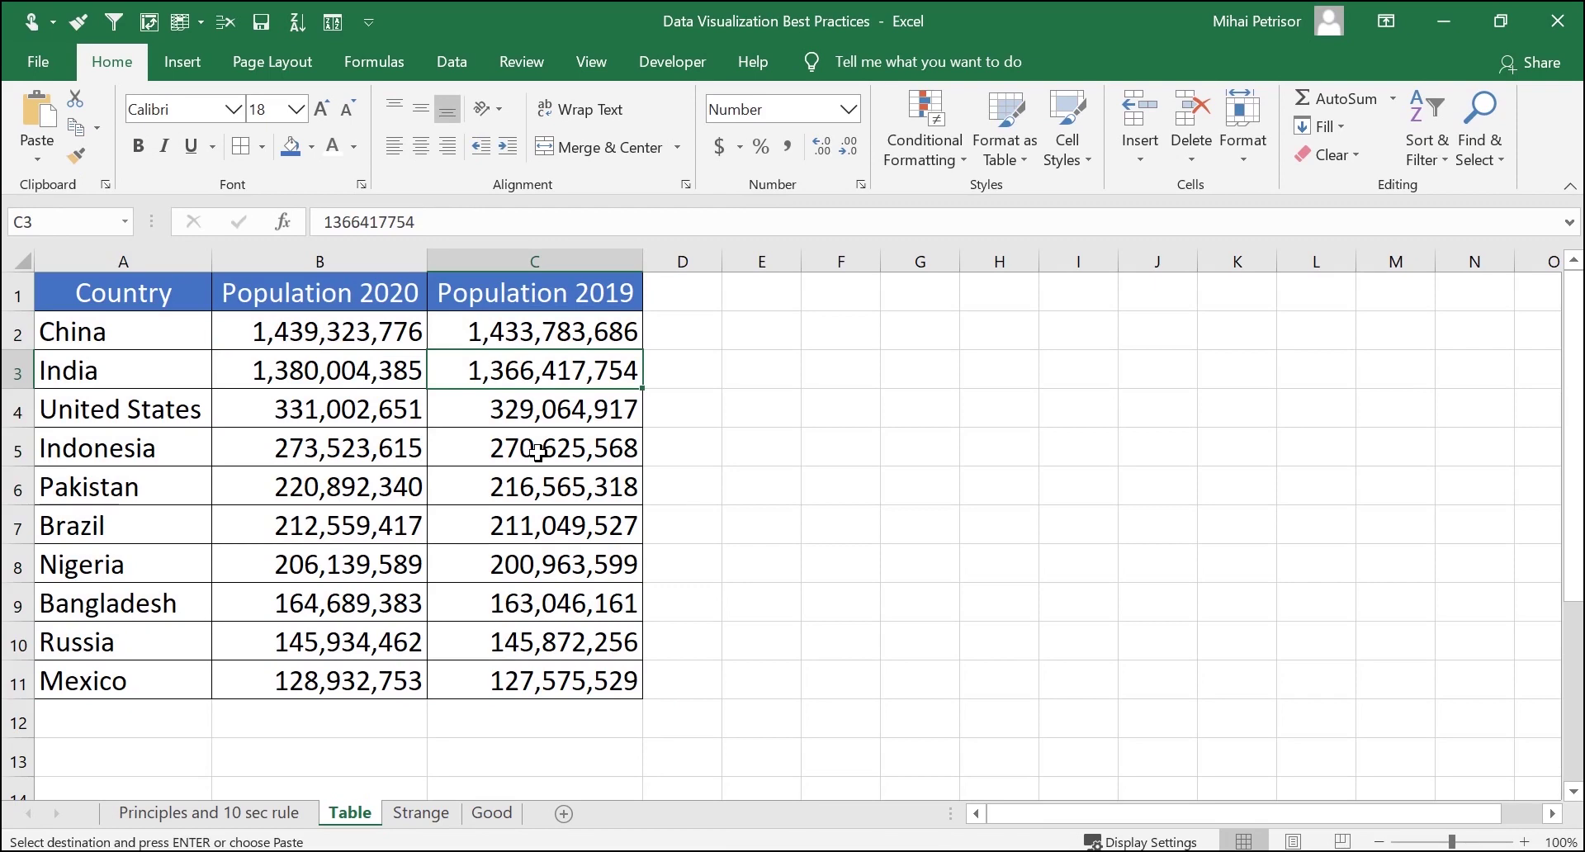
pyautogui.moveTo(379, 339); pyautogui.dragTo(546, 677)
pyautogui.moveTo(301, 362); pyautogui.dragTo(375, 643)
pyautogui.click(517, 402)
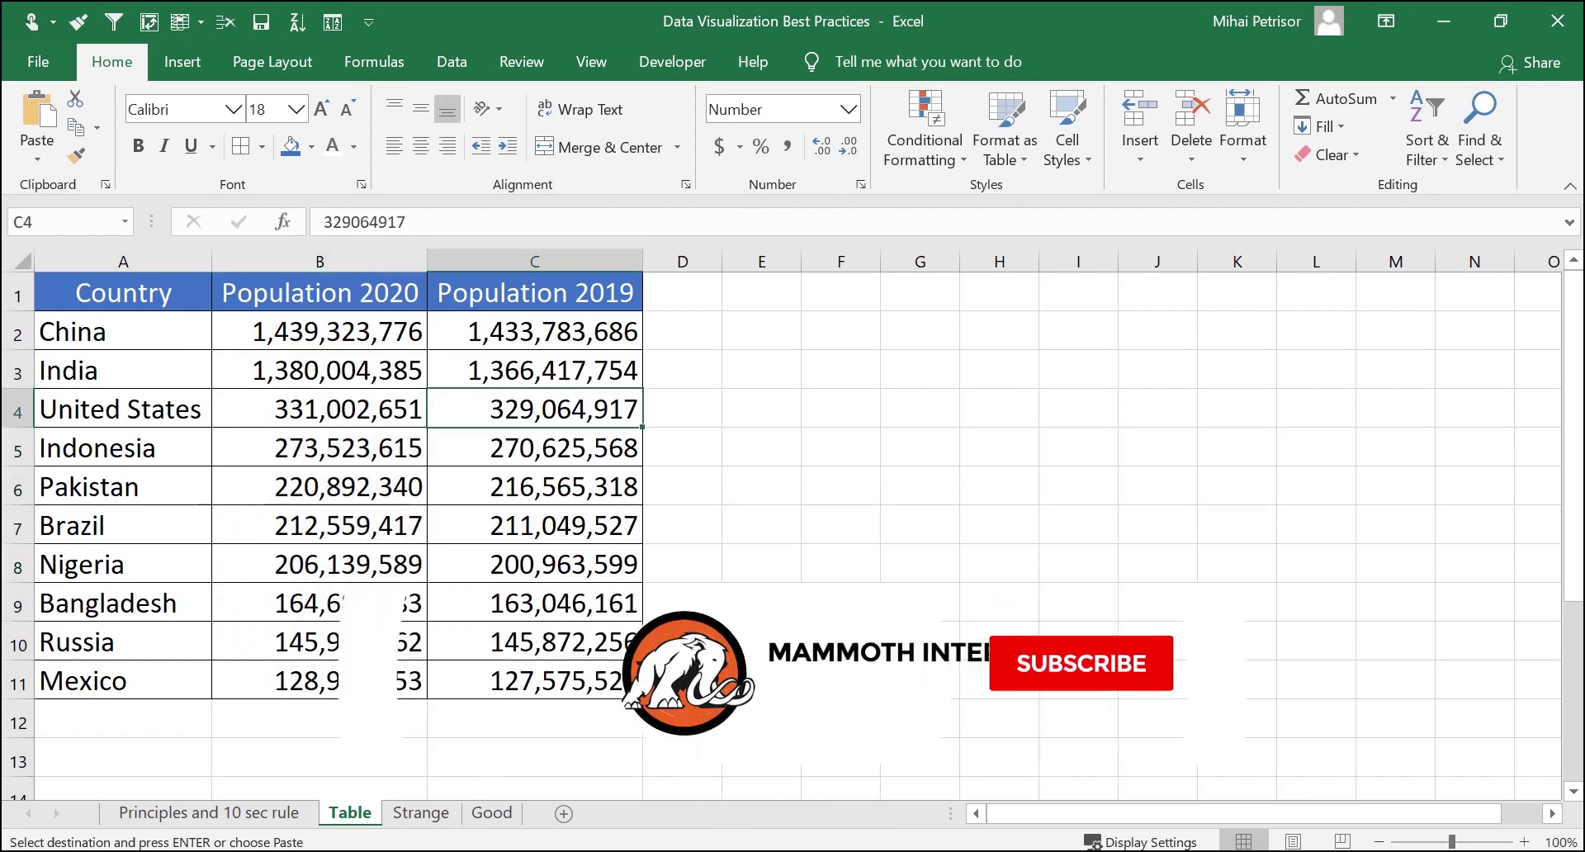
# View the Good and Strange population charts and check China's Population 2020 figure on the Table sheet
pyautogui.click(488, 812)
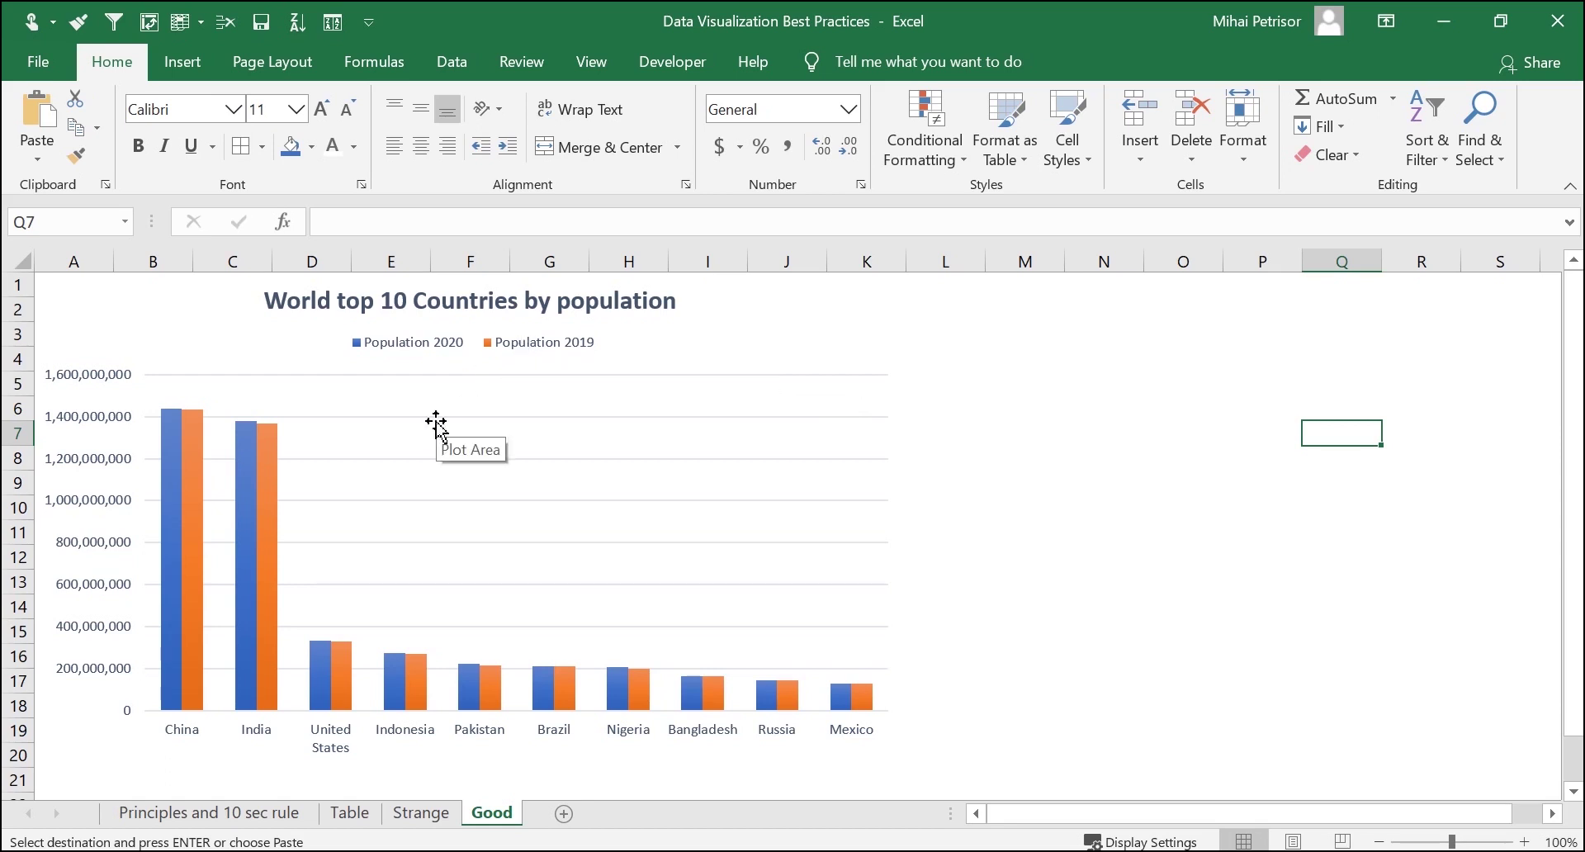
pyautogui.click(421, 812)
pyautogui.moveTo(454, 676)
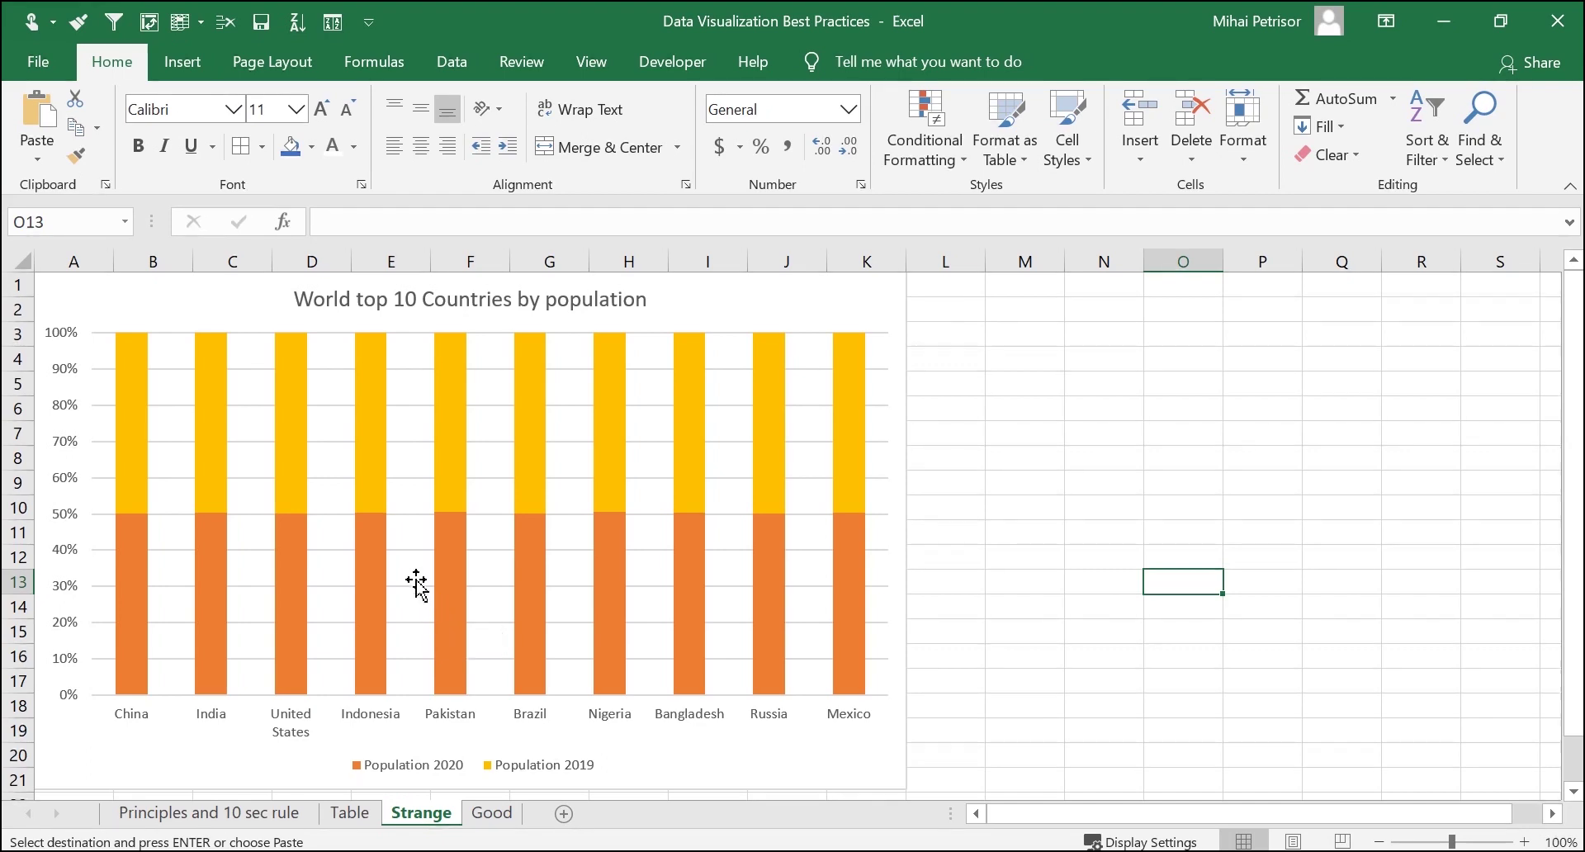
pyautogui.click(367, 813)
pyautogui.click(340, 331)
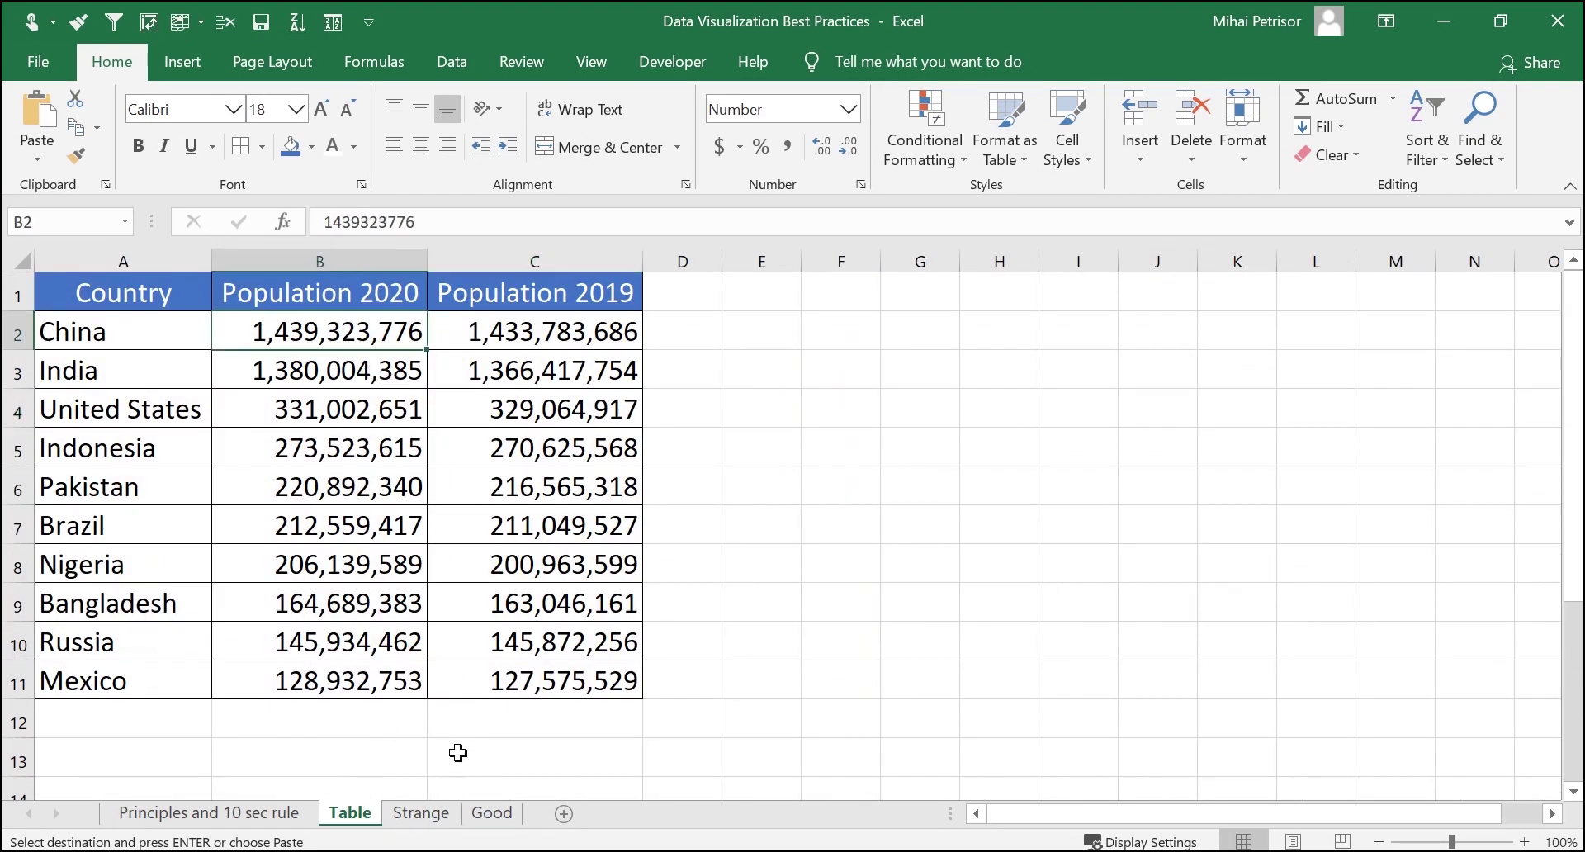
# Inspect the Population 2020 series in the Strange sheet's stacked chart and compare that chart with the one on Good
pyautogui.click(435, 815)
pyautogui.click(220, 522)
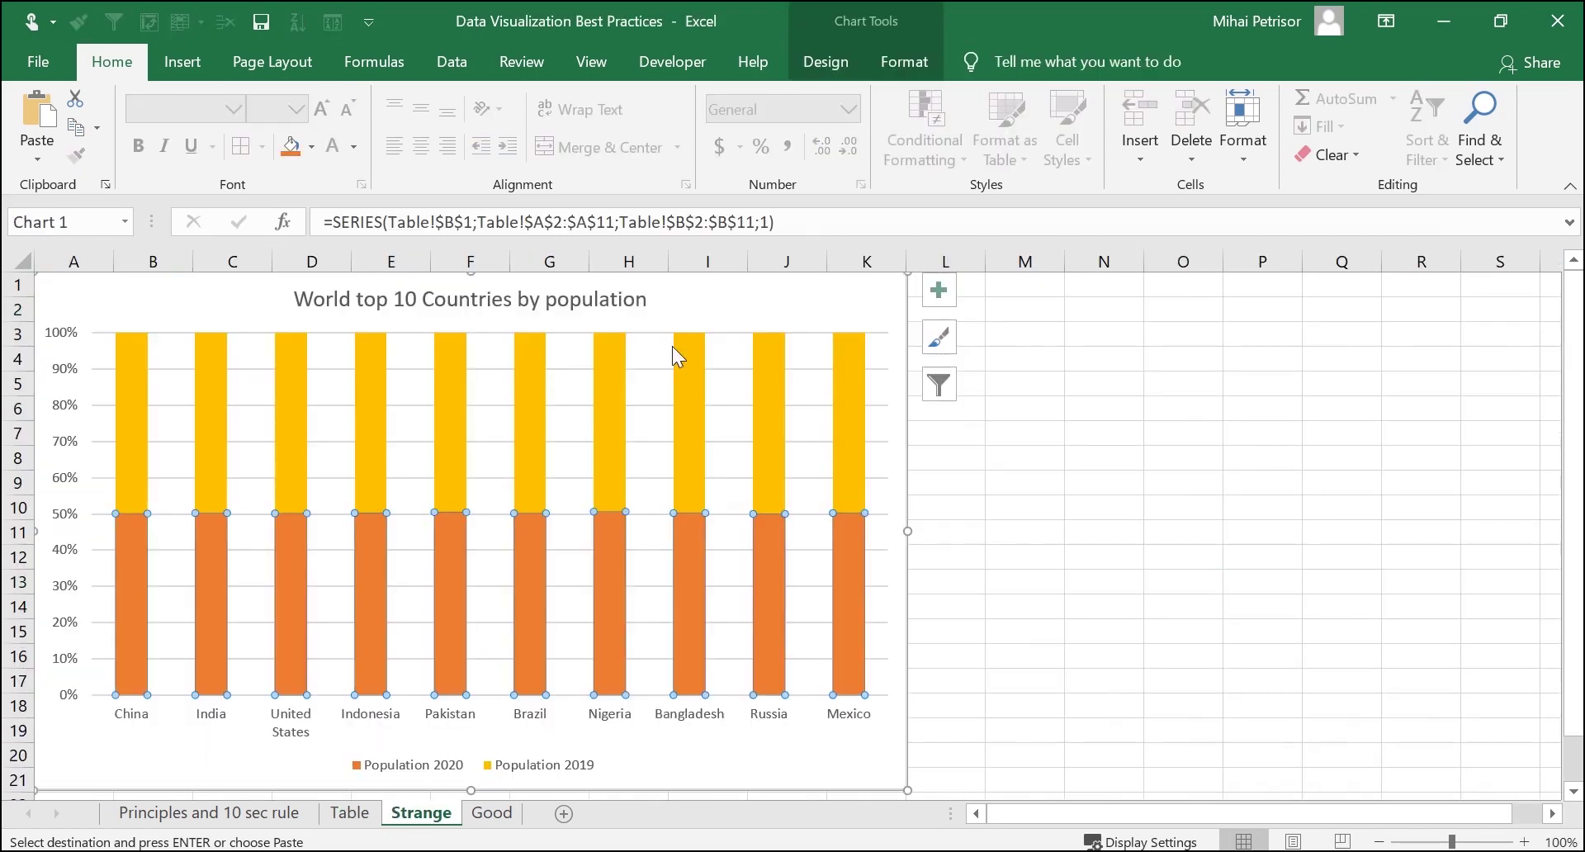
pyautogui.click(683, 308)
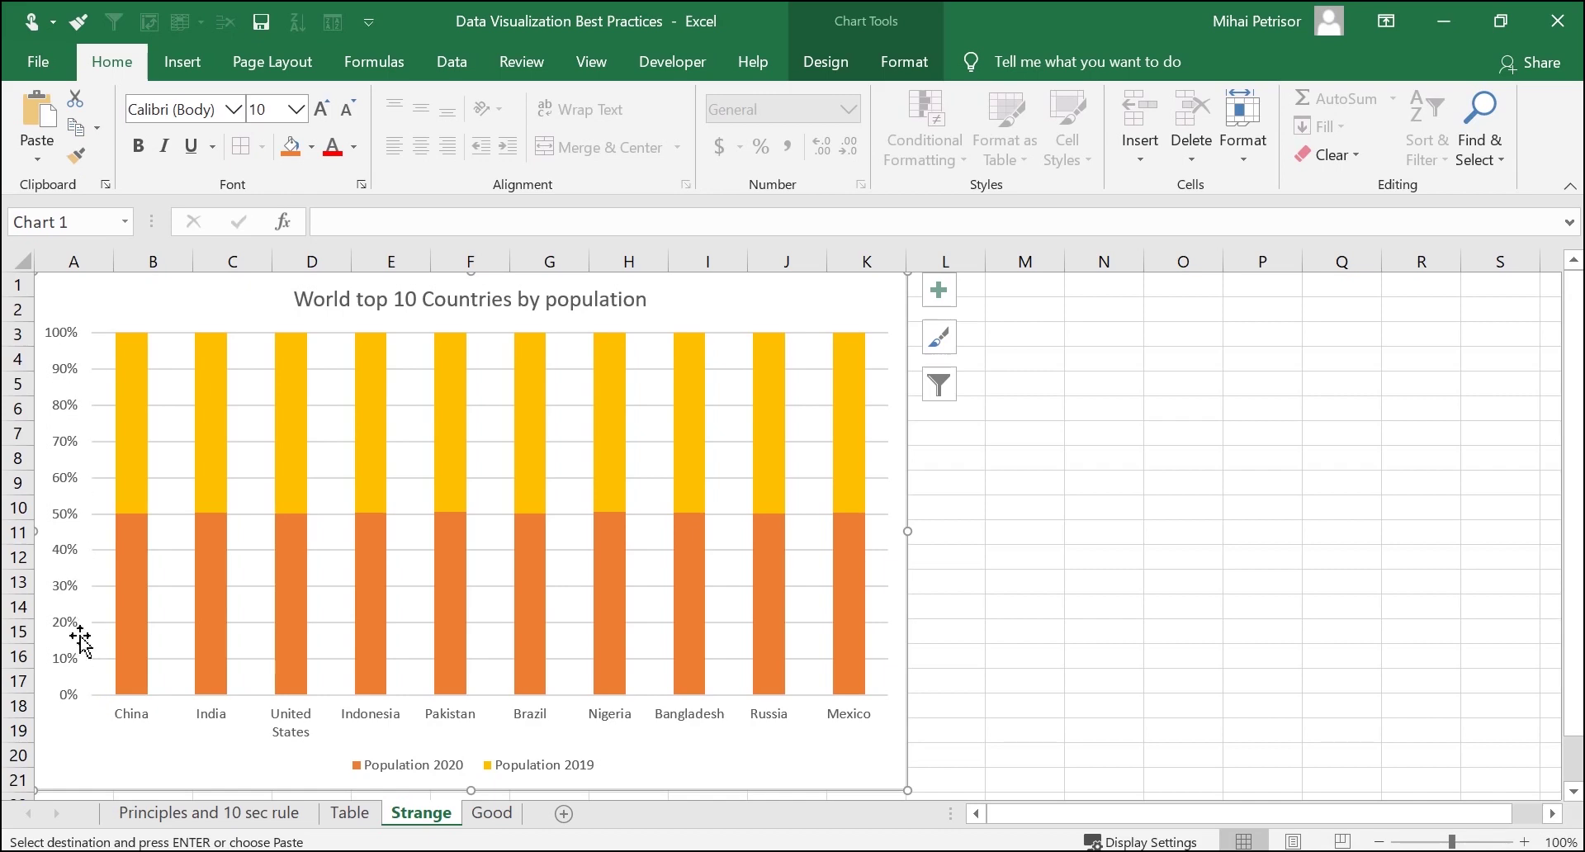
pyautogui.click(492, 813)
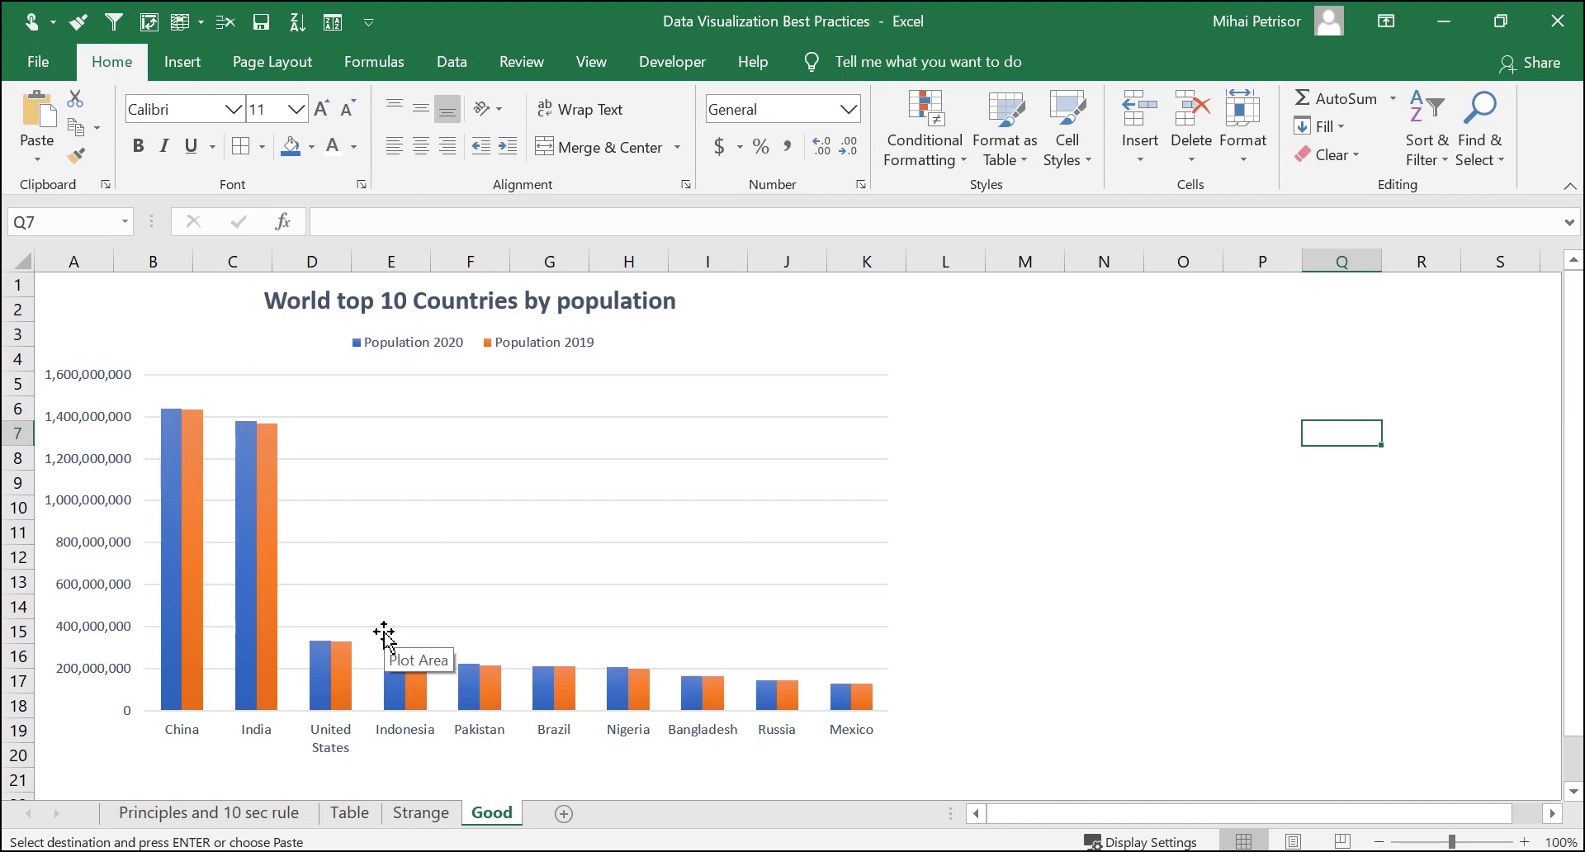
pyautogui.click(422, 816)
pyautogui.click(500, 813)
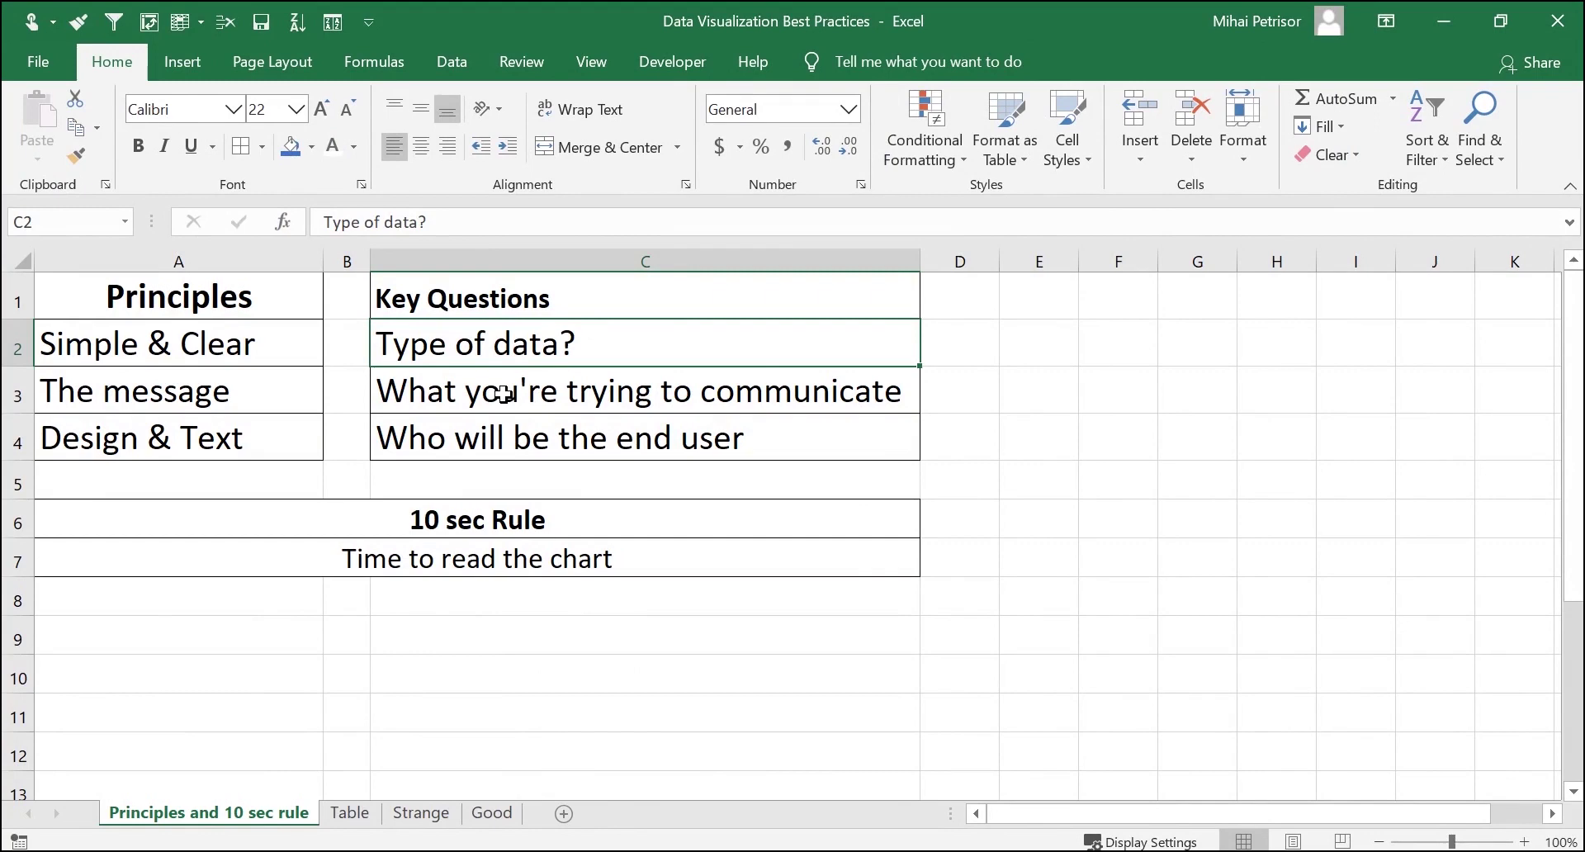
# Review the Simple & Clear principle and the Type of data? question, and relate them to China's Population 2020 on the Table sheet
pyautogui.click(503, 293)
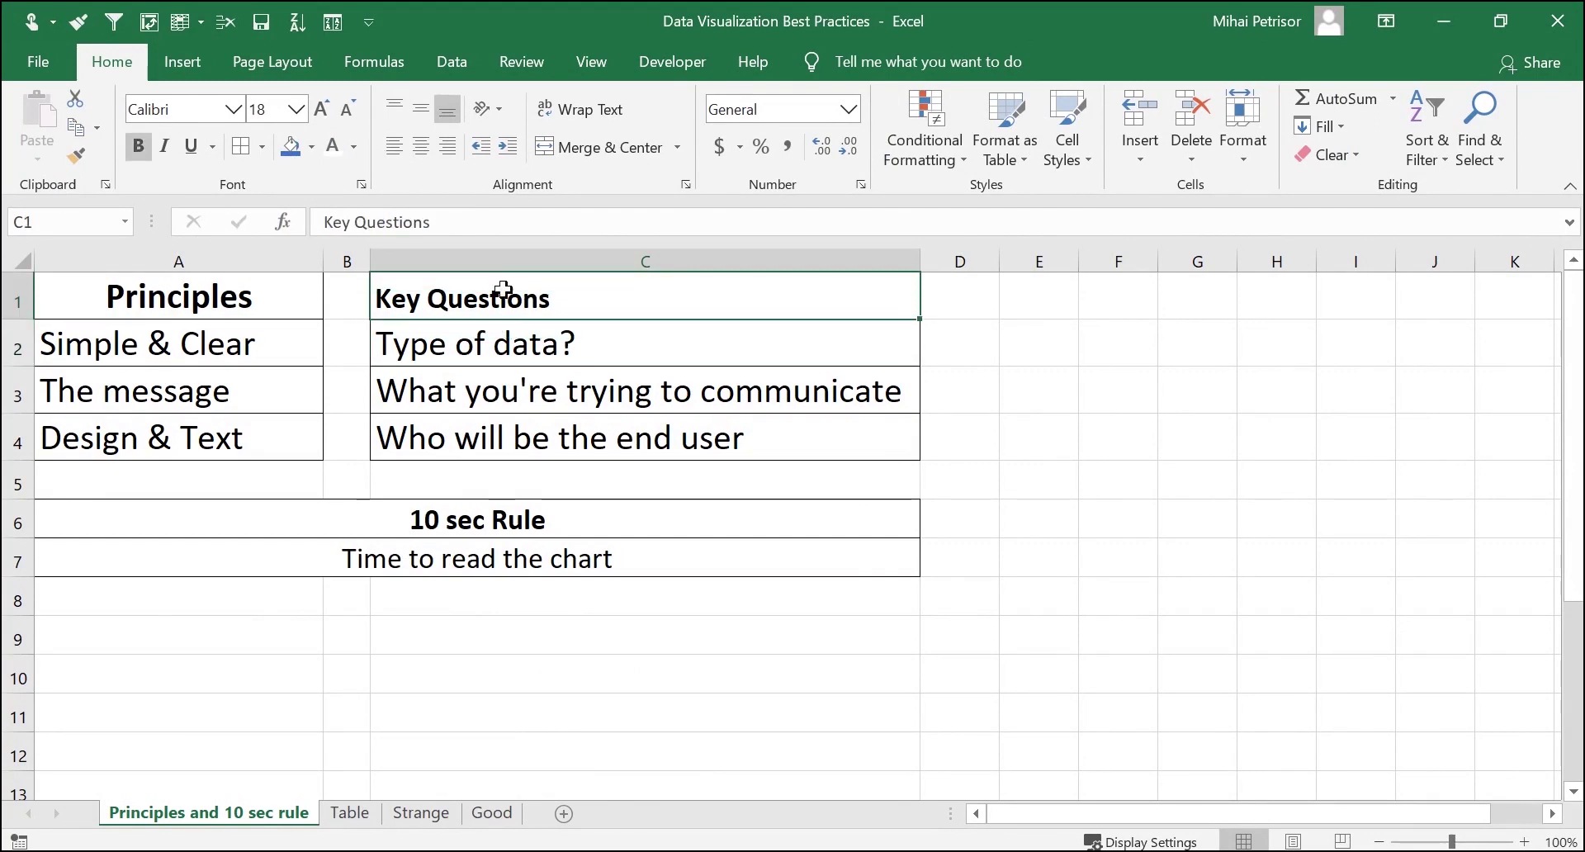
pyautogui.click(248, 343)
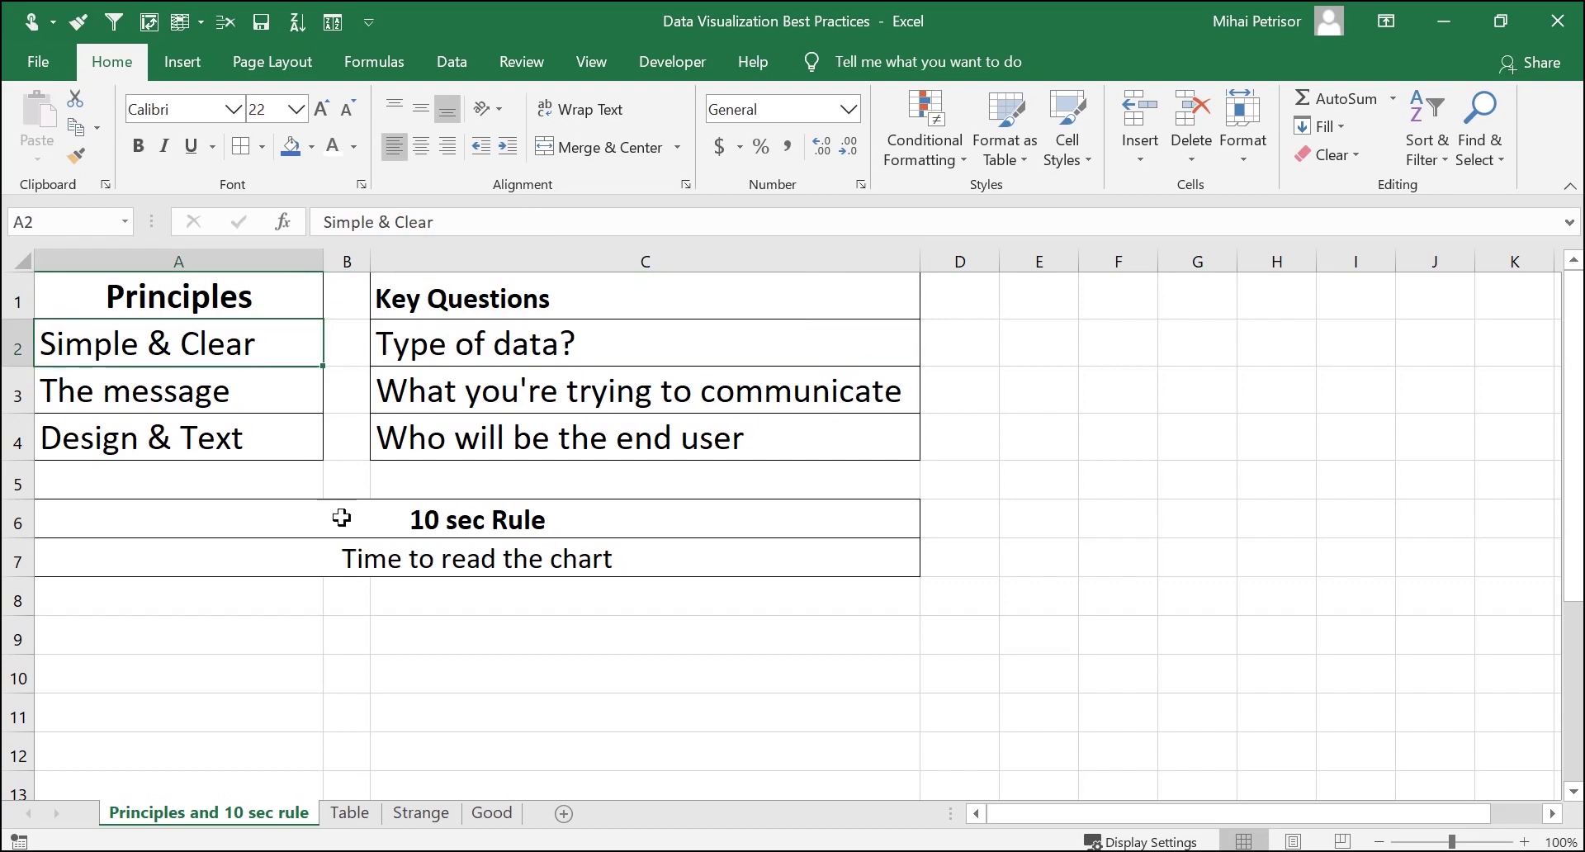
pyautogui.click(501, 343)
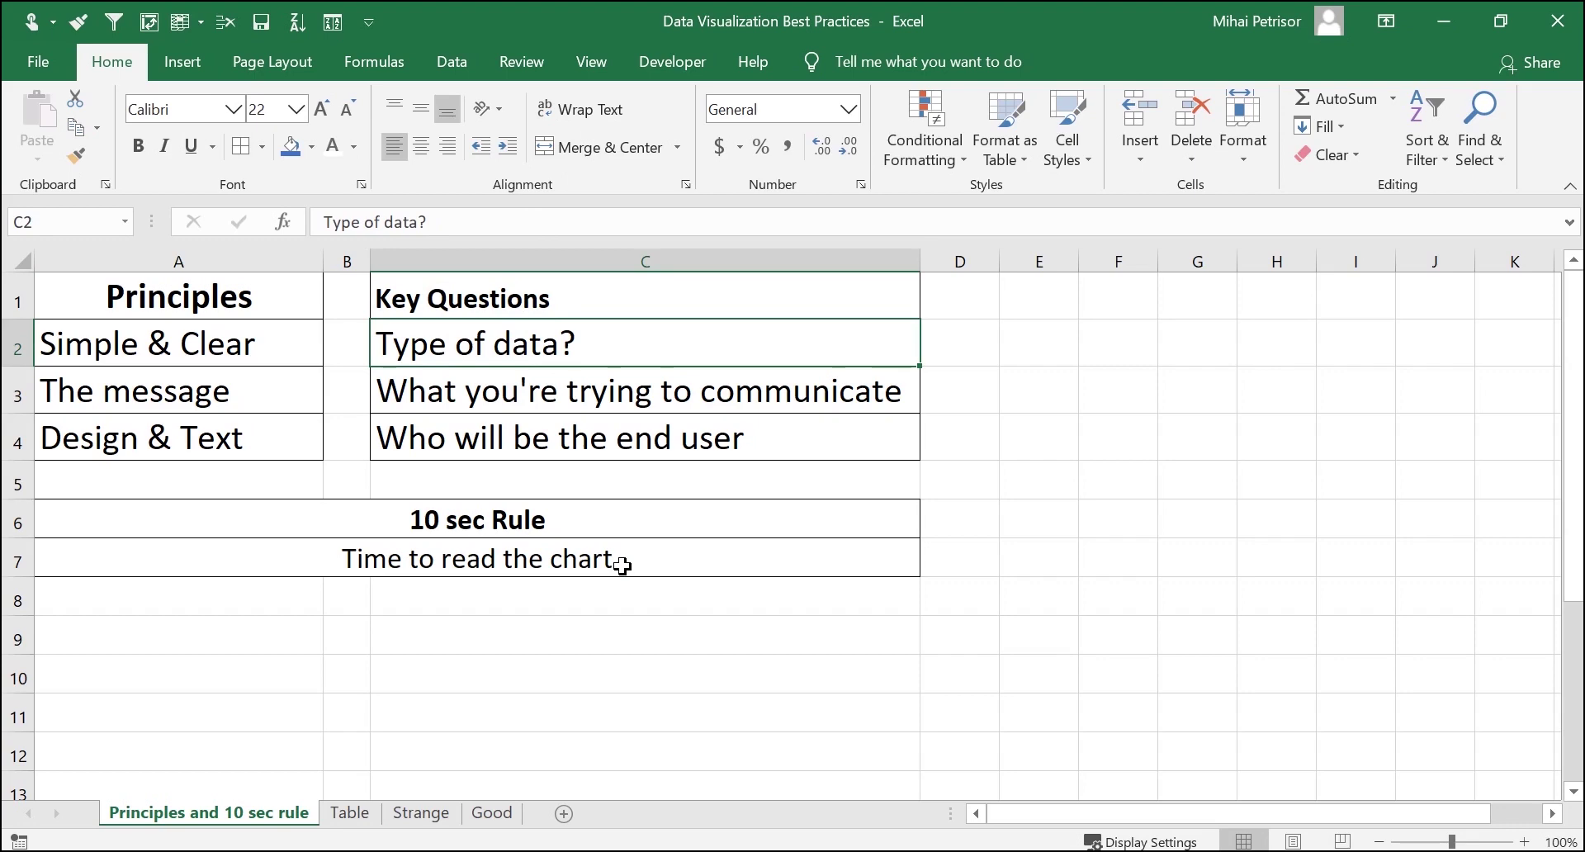
pyautogui.click(148, 340)
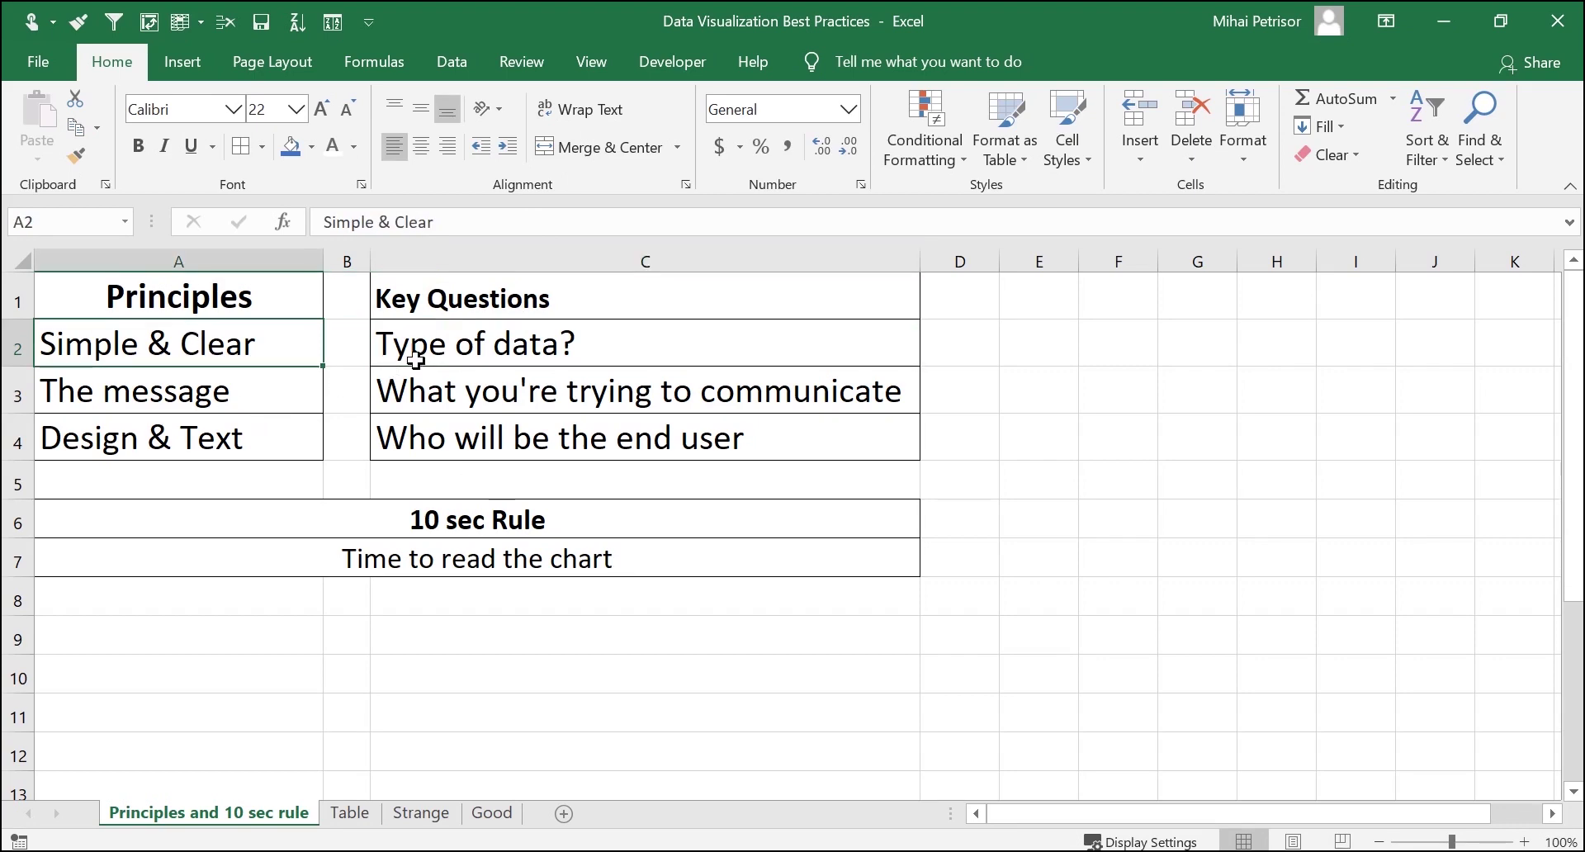
pyautogui.click(349, 812)
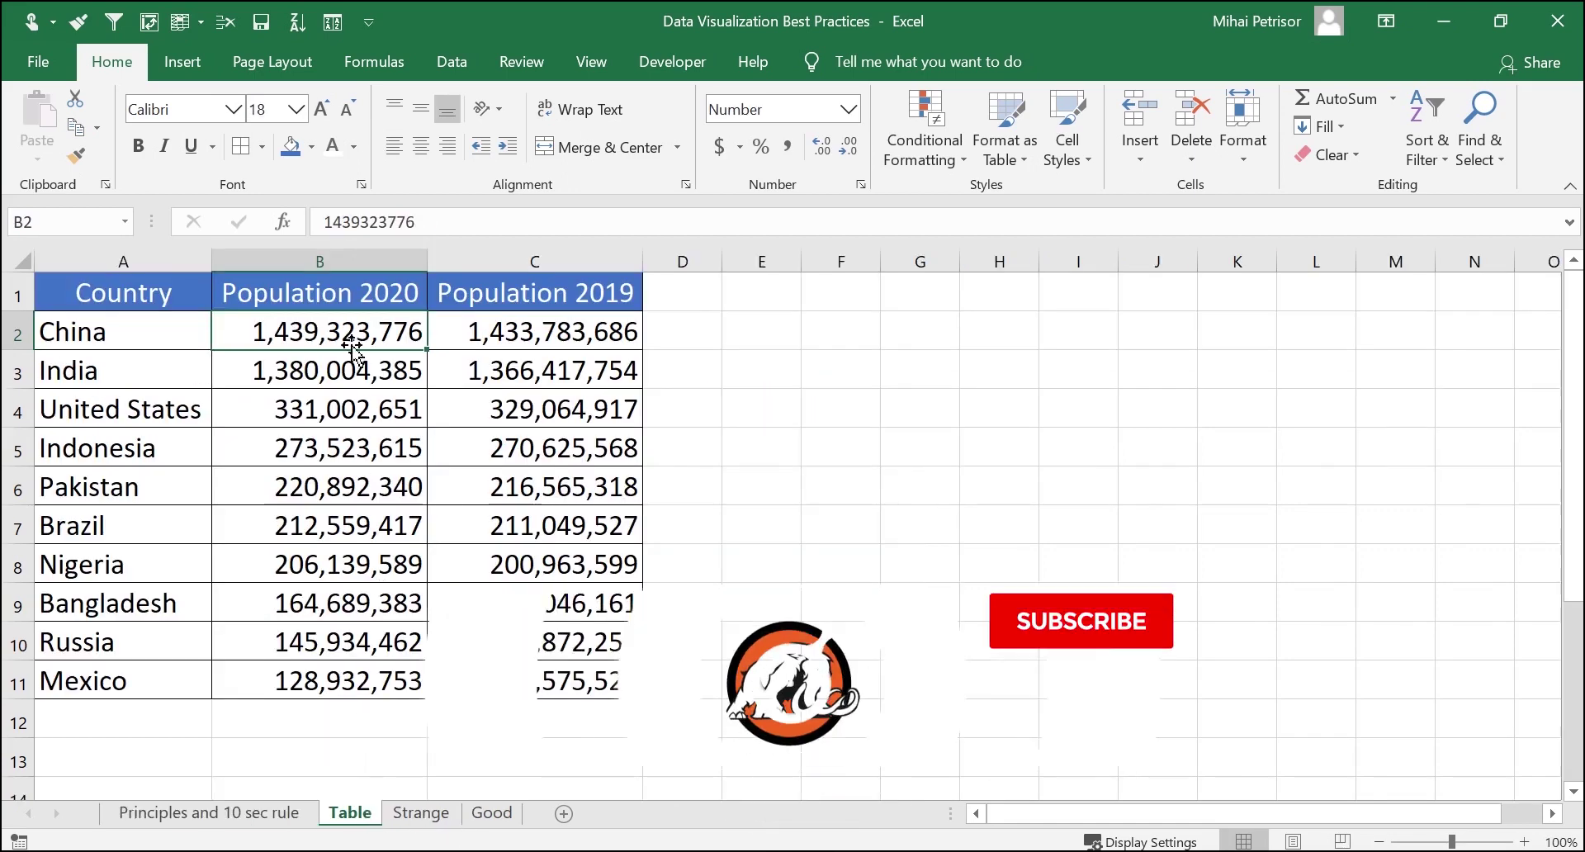
pyautogui.click(134, 331)
pyautogui.click(295, 328)
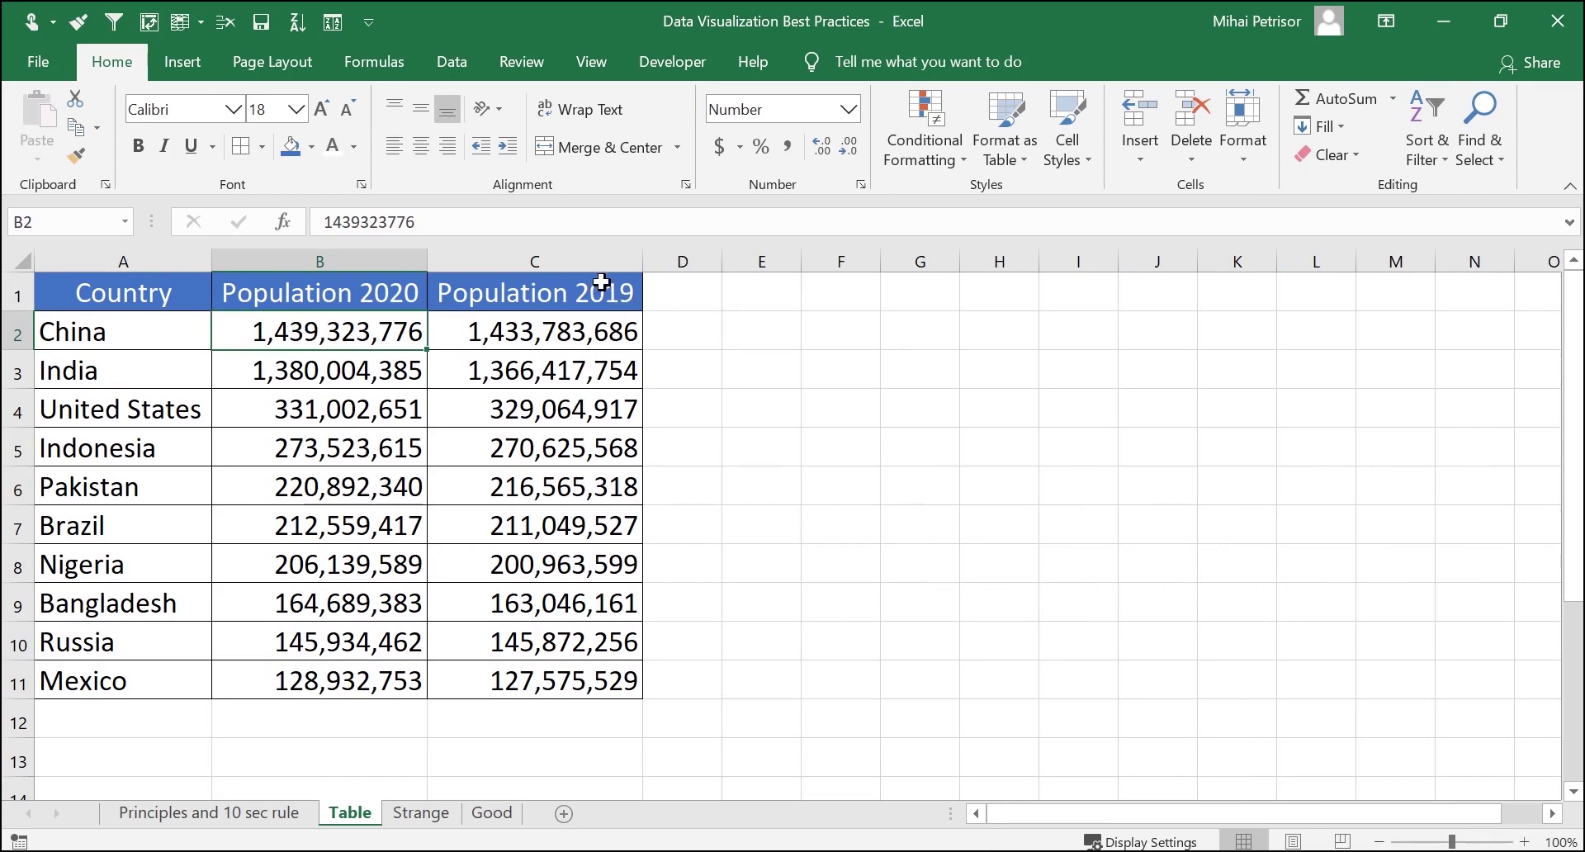
# Read the questions on data type and what to communicate, and check them against the population figures on the Table sheet
pyautogui.click(244, 821)
pyautogui.click(520, 353)
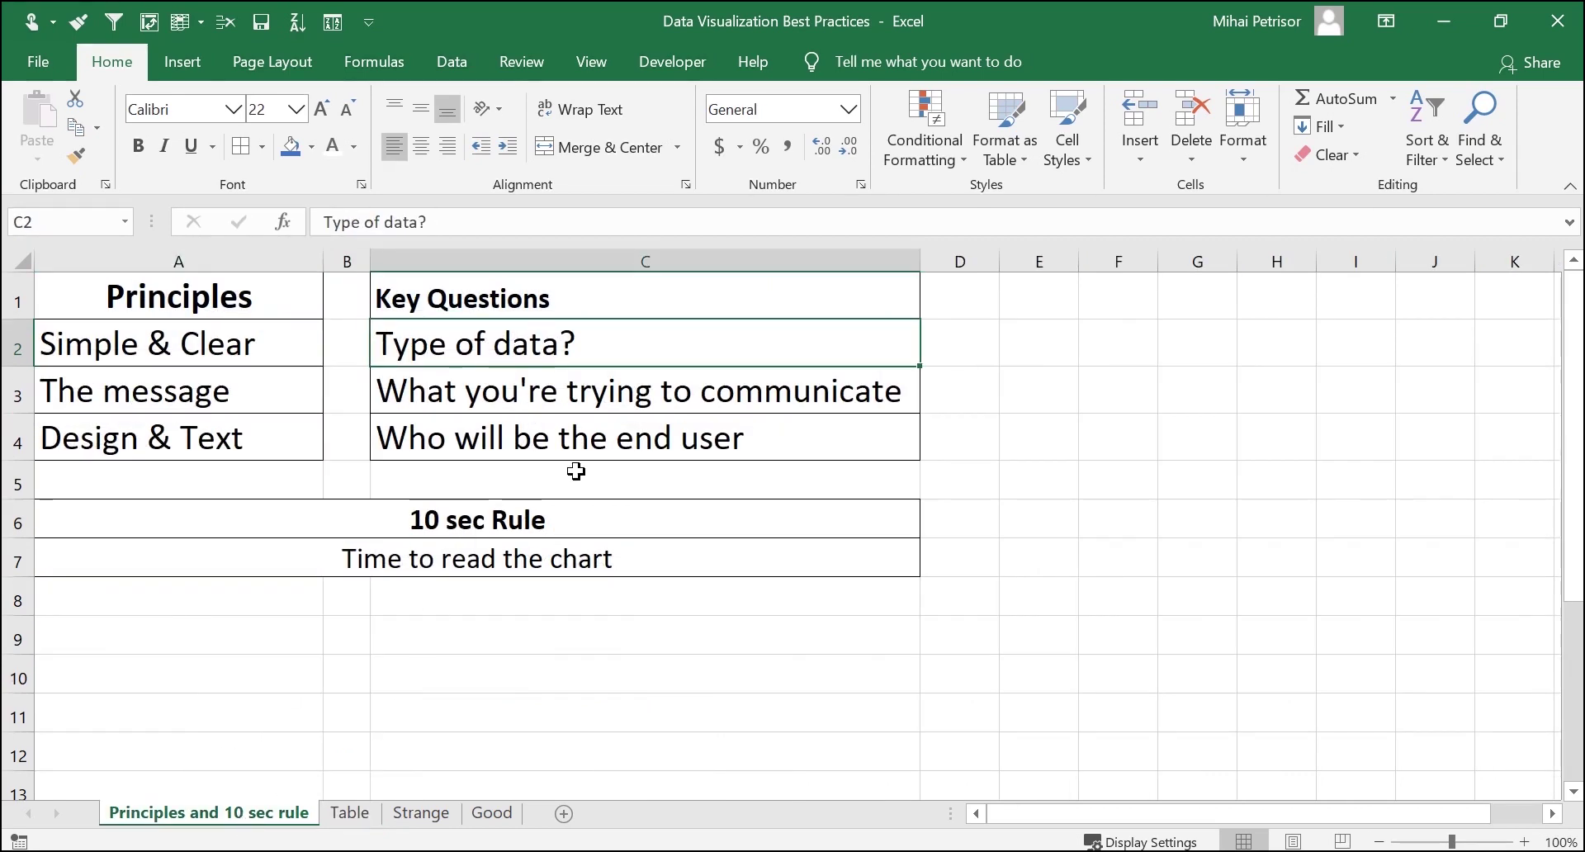
pyautogui.click(678, 401)
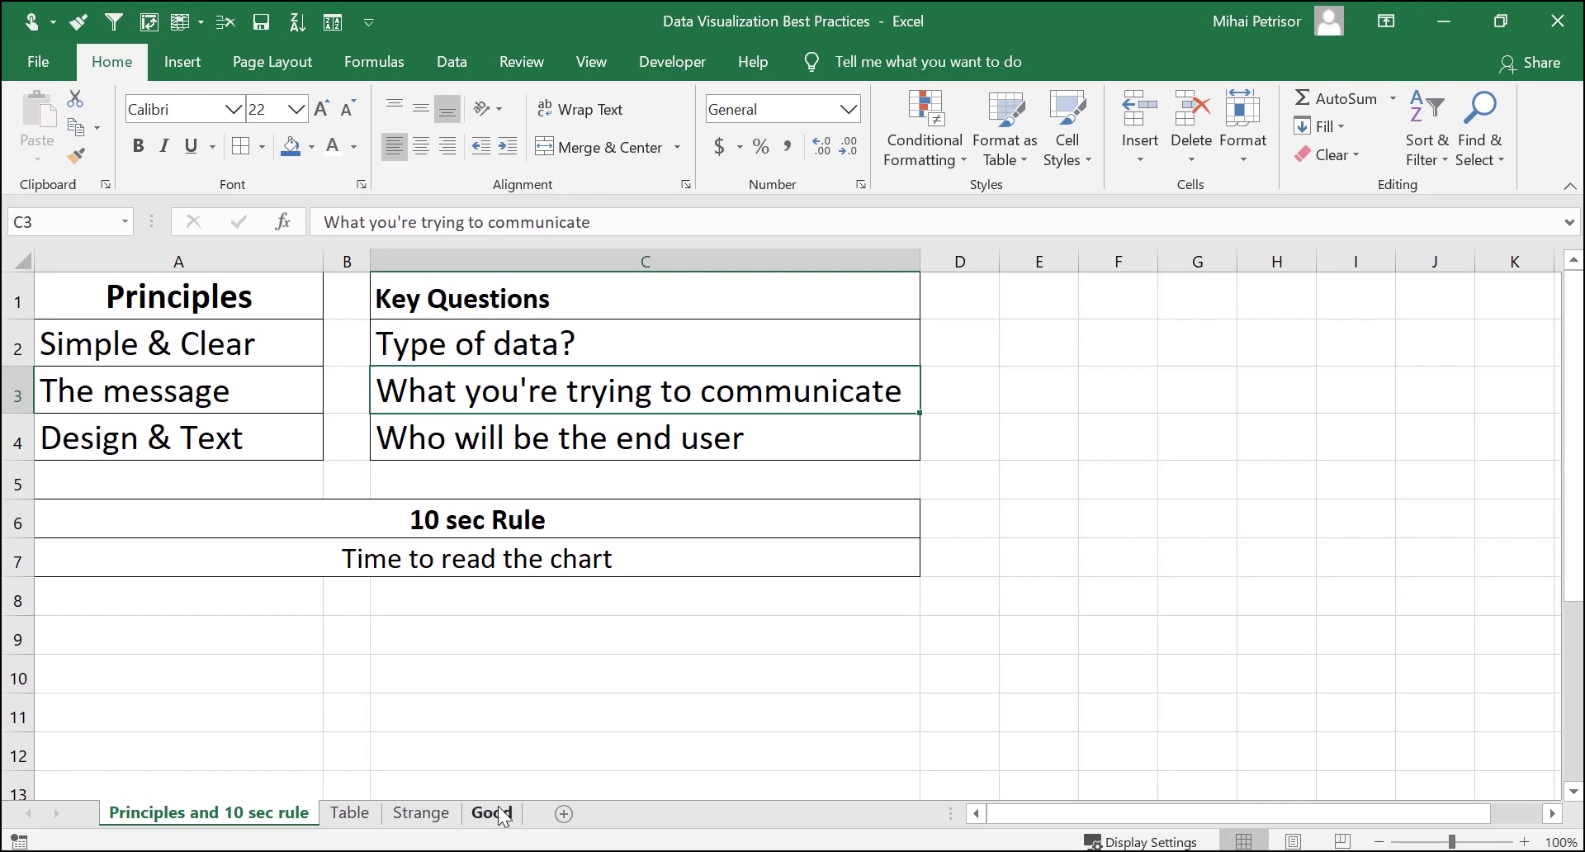
pyautogui.click(350, 812)
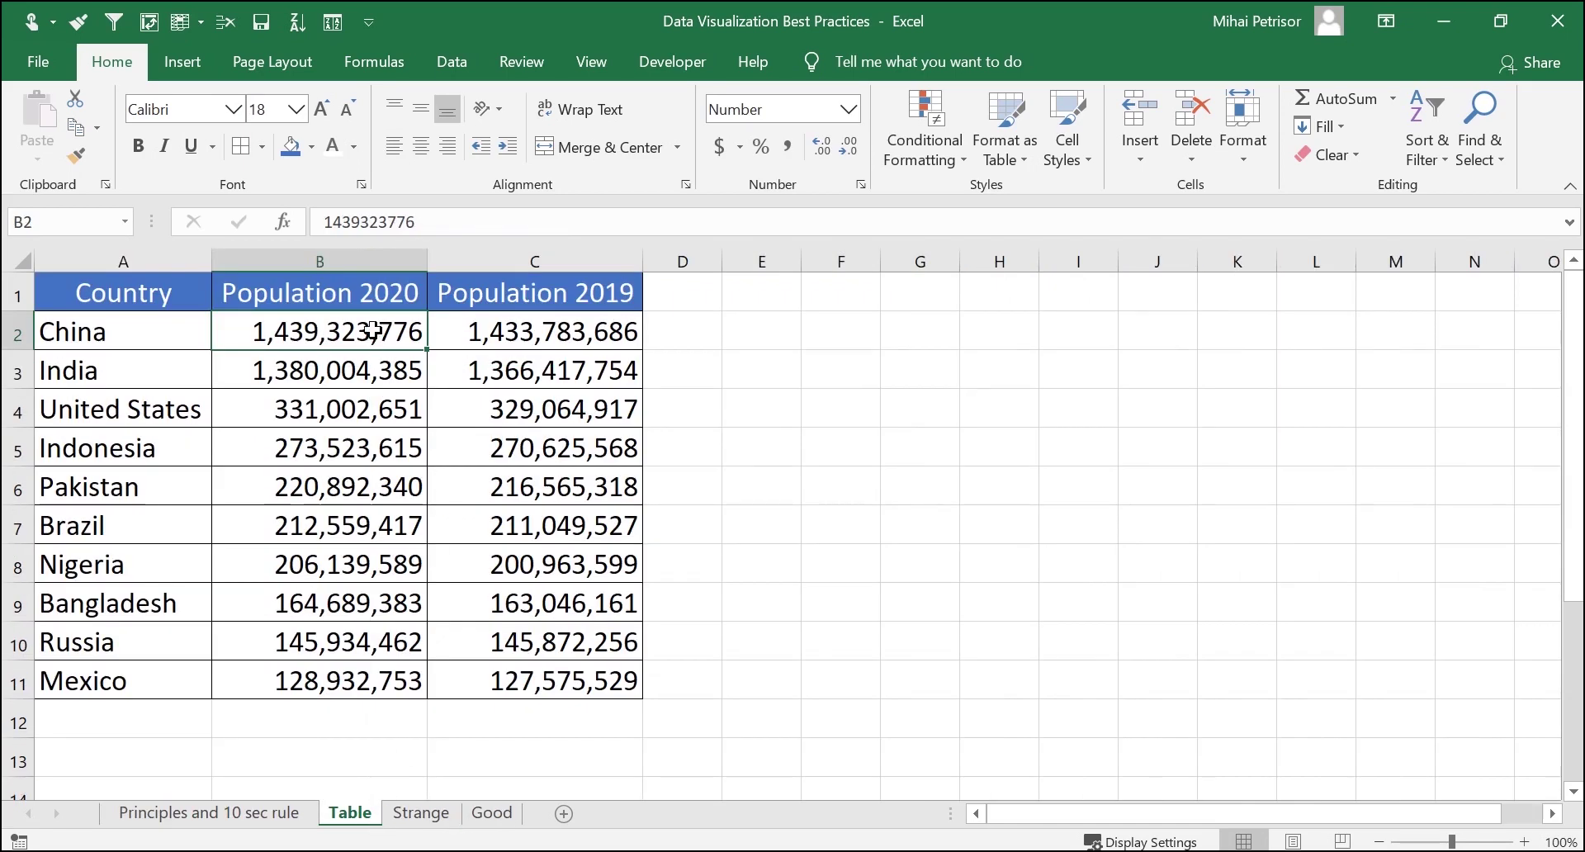
pyautogui.moveTo(403, 340); pyautogui.dragTo(571, 609)
pyautogui.click(350, 368)
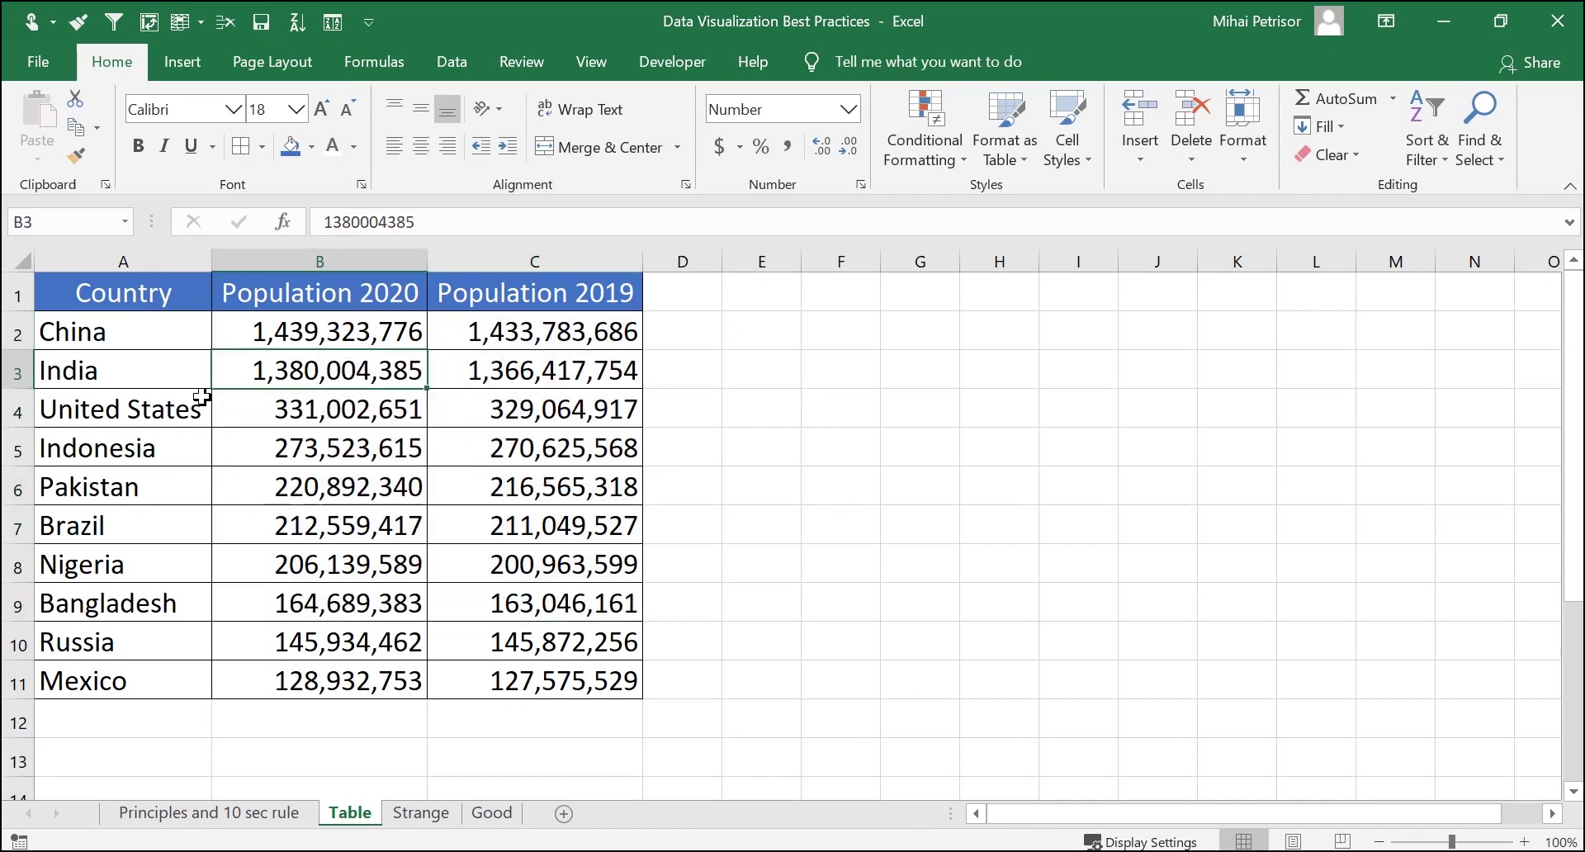
# Read the question Who will be the end user and consider it against the population chart on the Good sheet
pyautogui.click(492, 813)
pyautogui.click(263, 816)
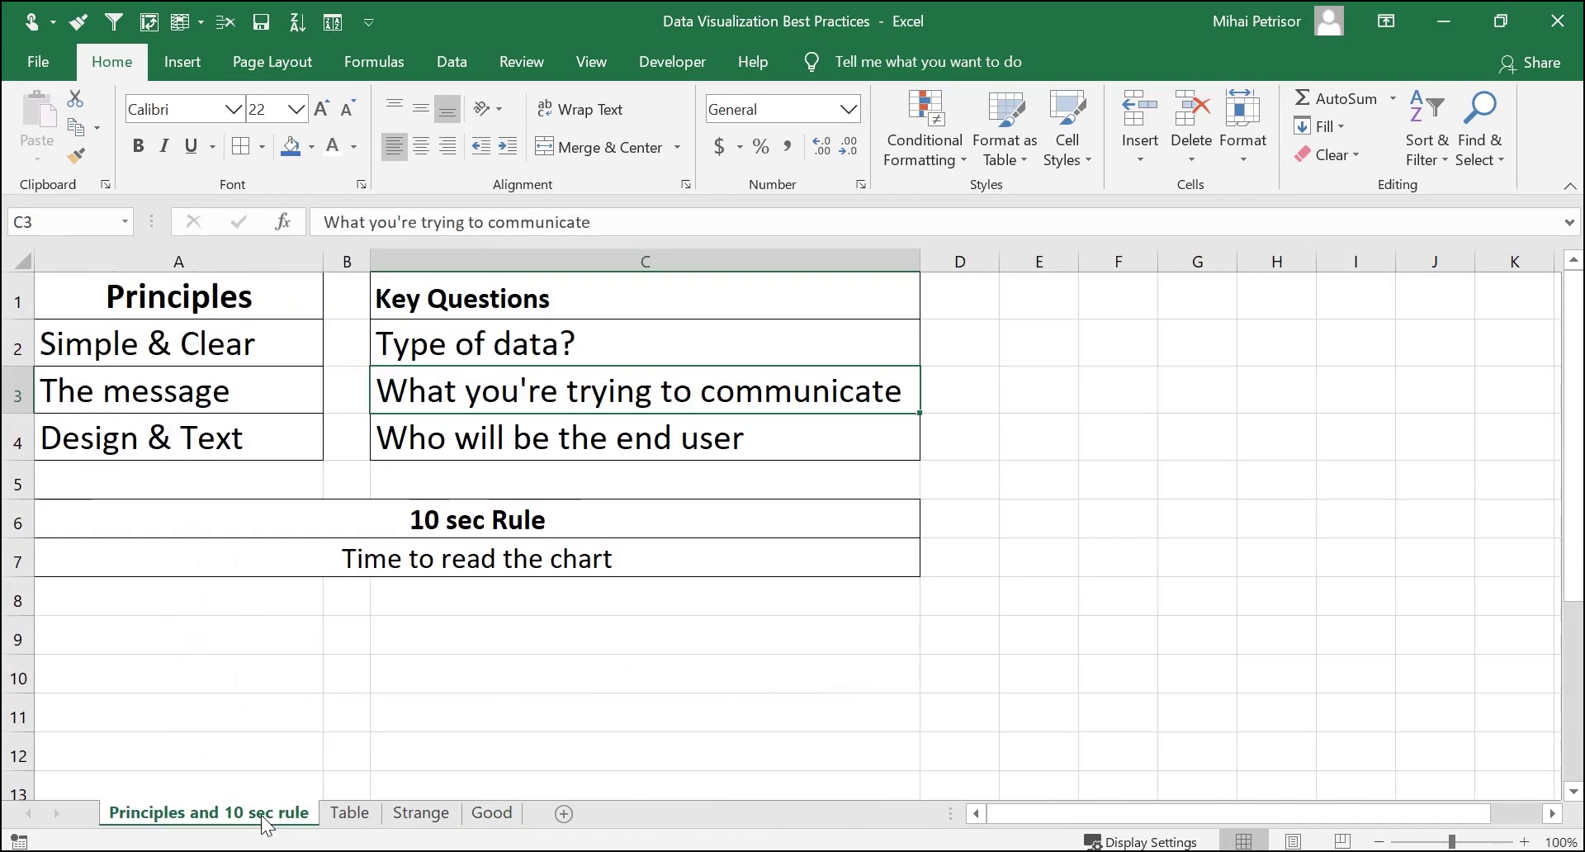
pyautogui.click(528, 430)
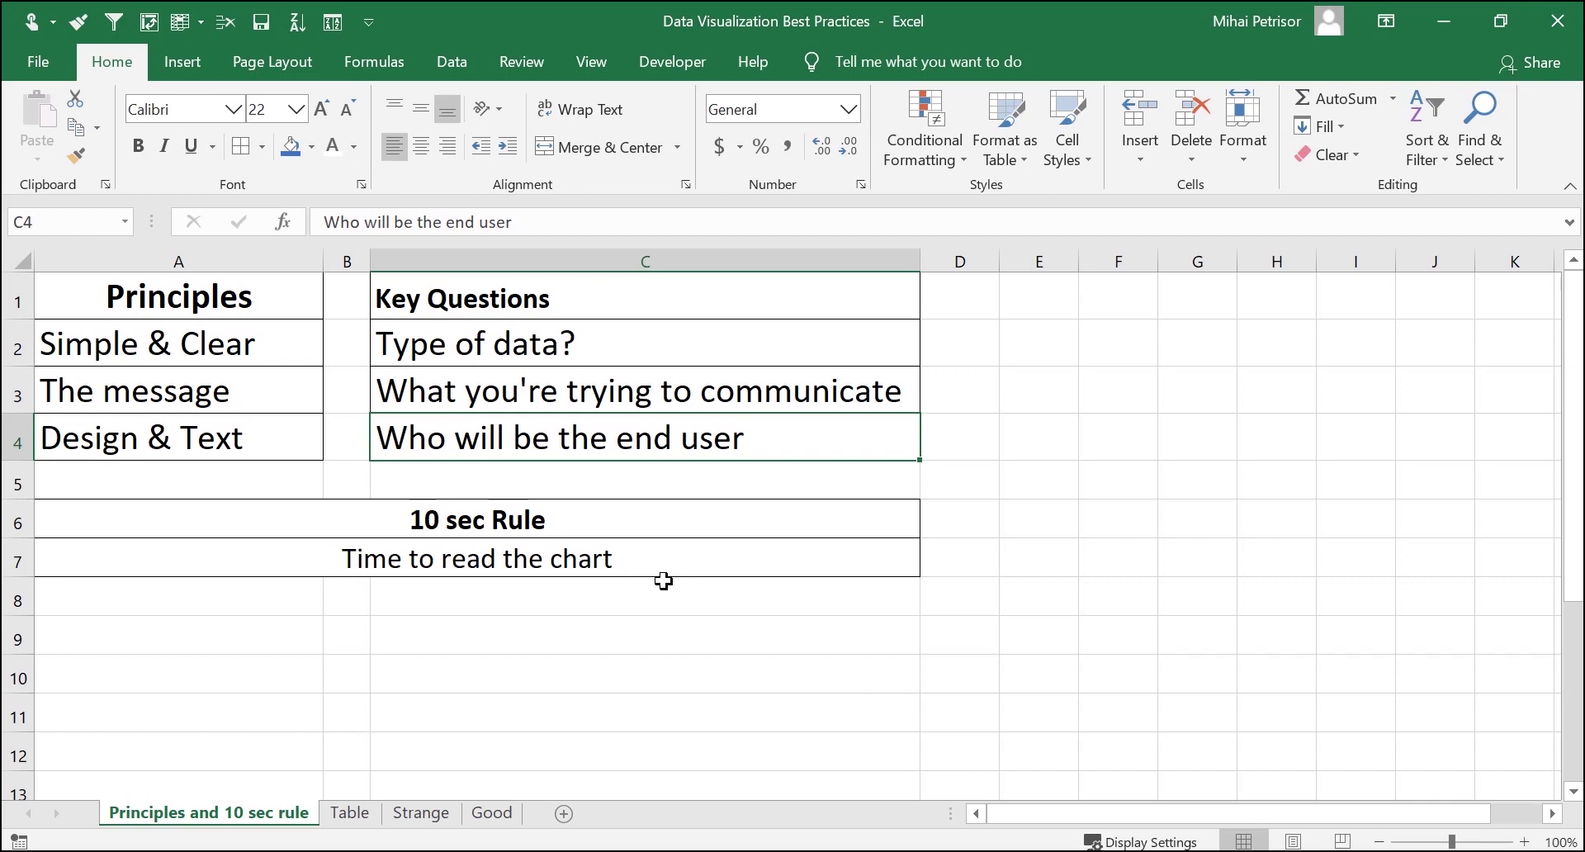
pyautogui.click(487, 813)
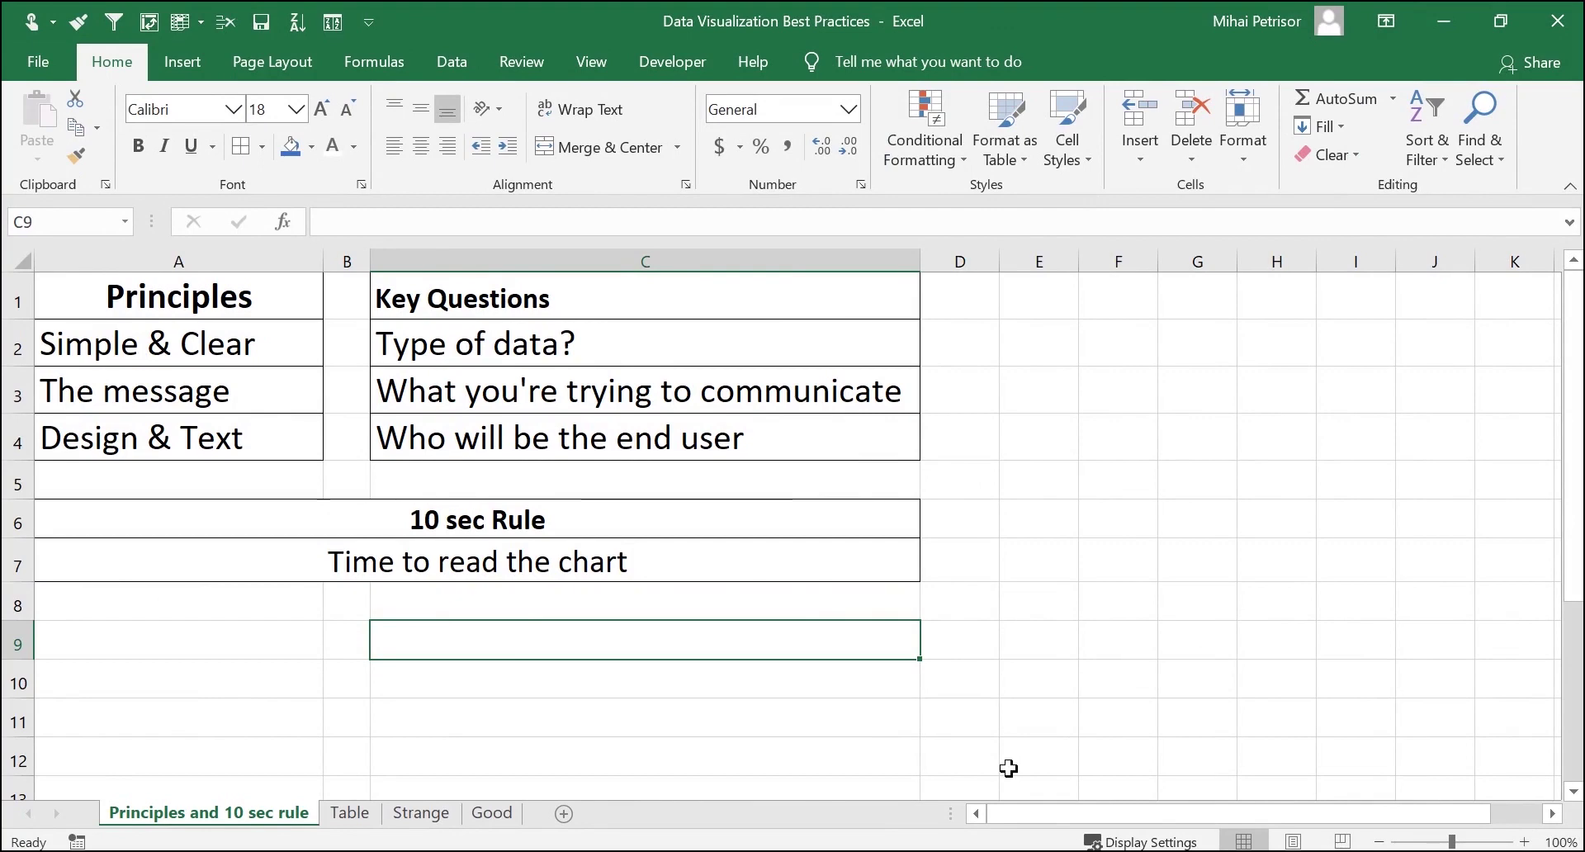
# Read through the Principles, Key Questions and 10 sec Rule entries on the Principles and 10 sec rule sheet
pyautogui.click(273, 289)
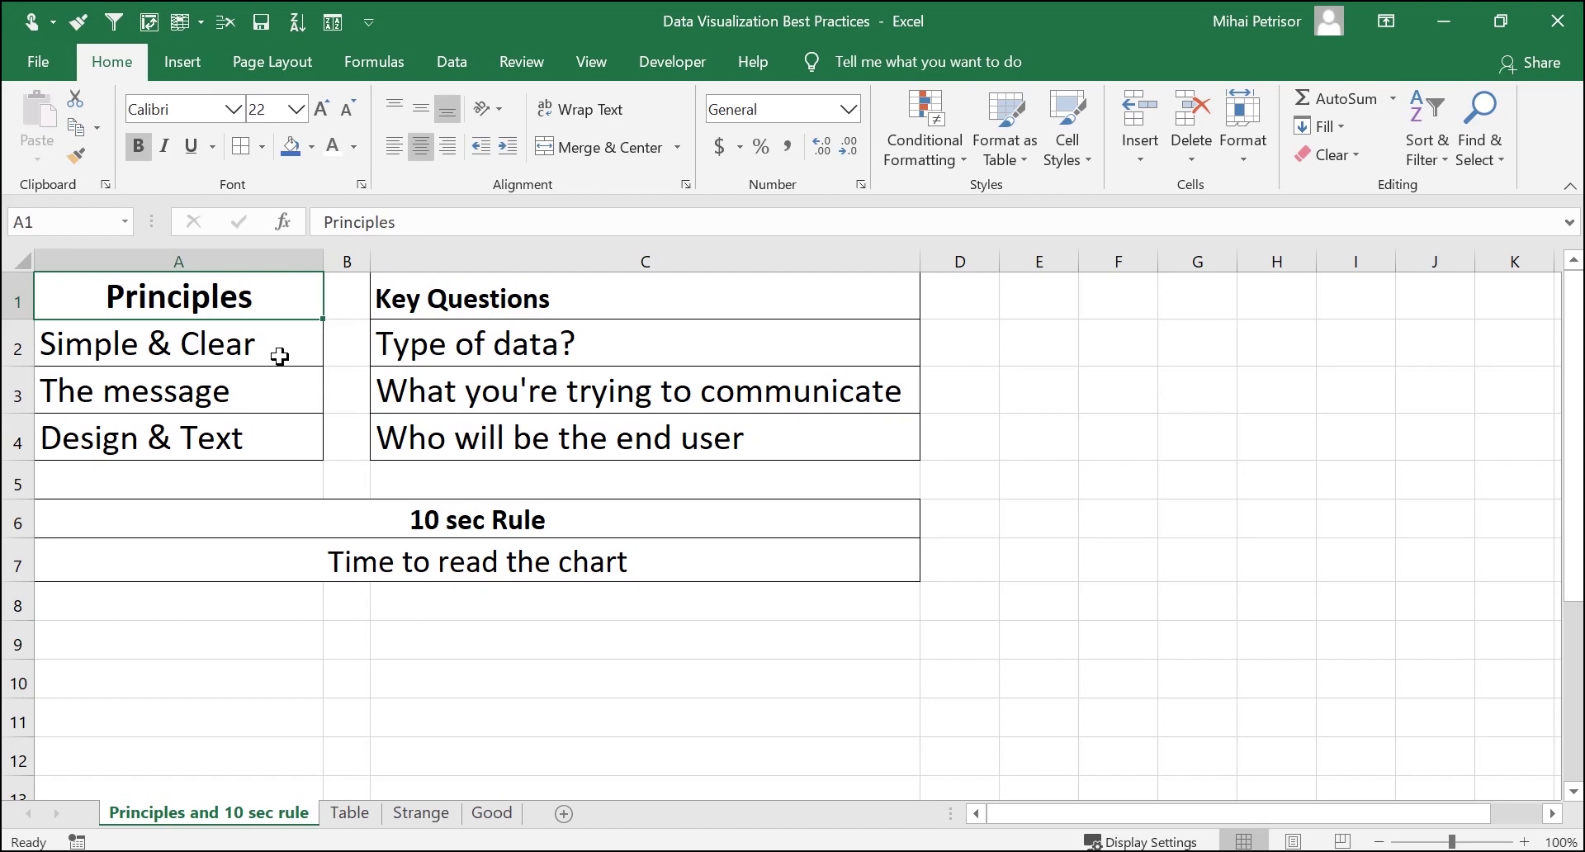
pyautogui.click(280, 355)
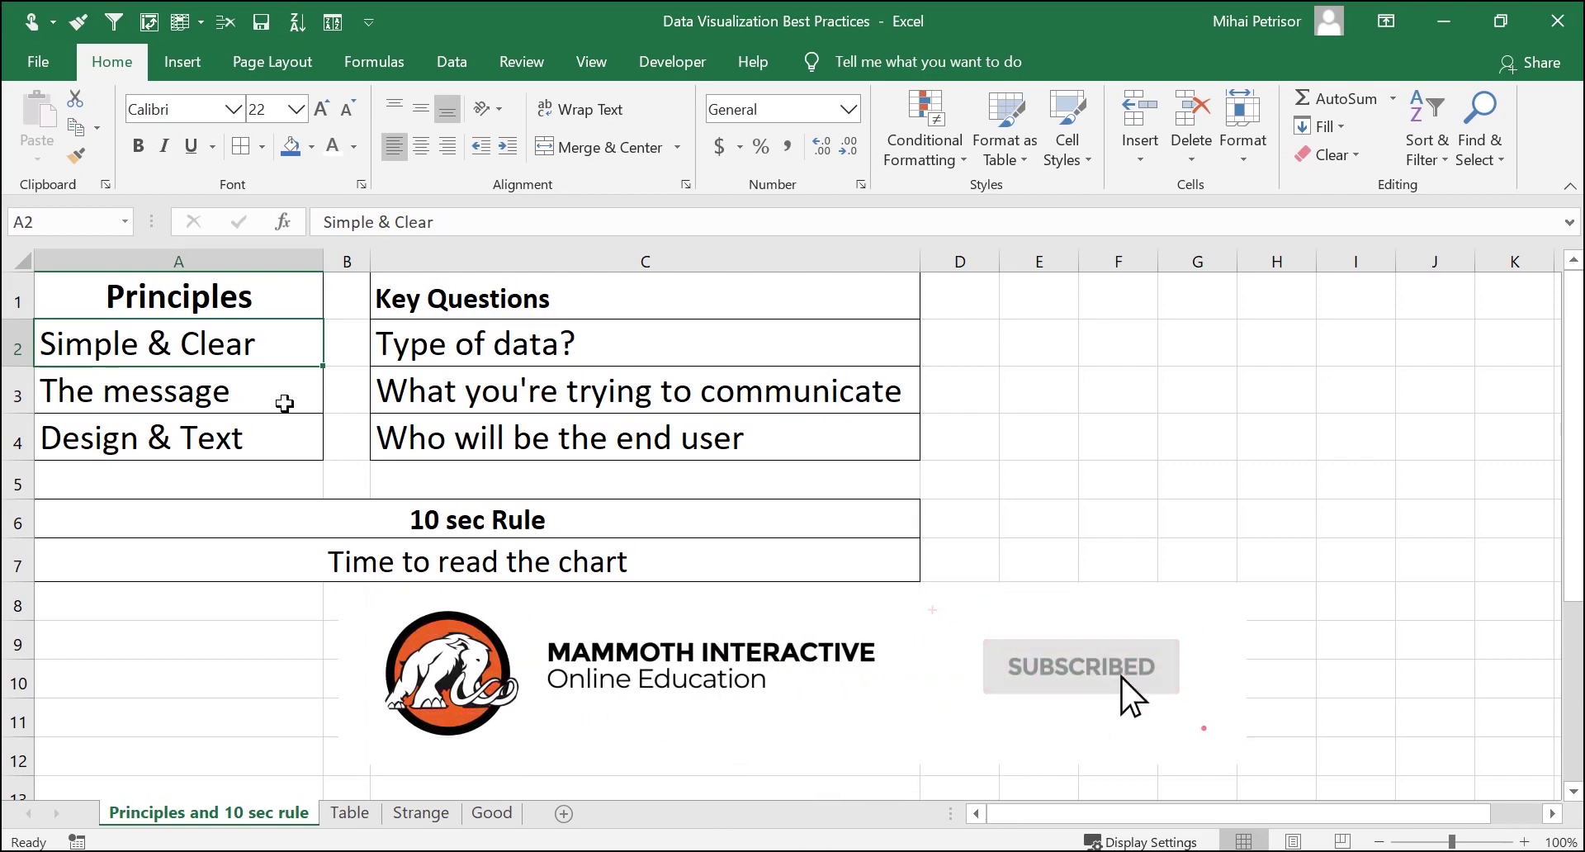
pyautogui.click(462, 355)
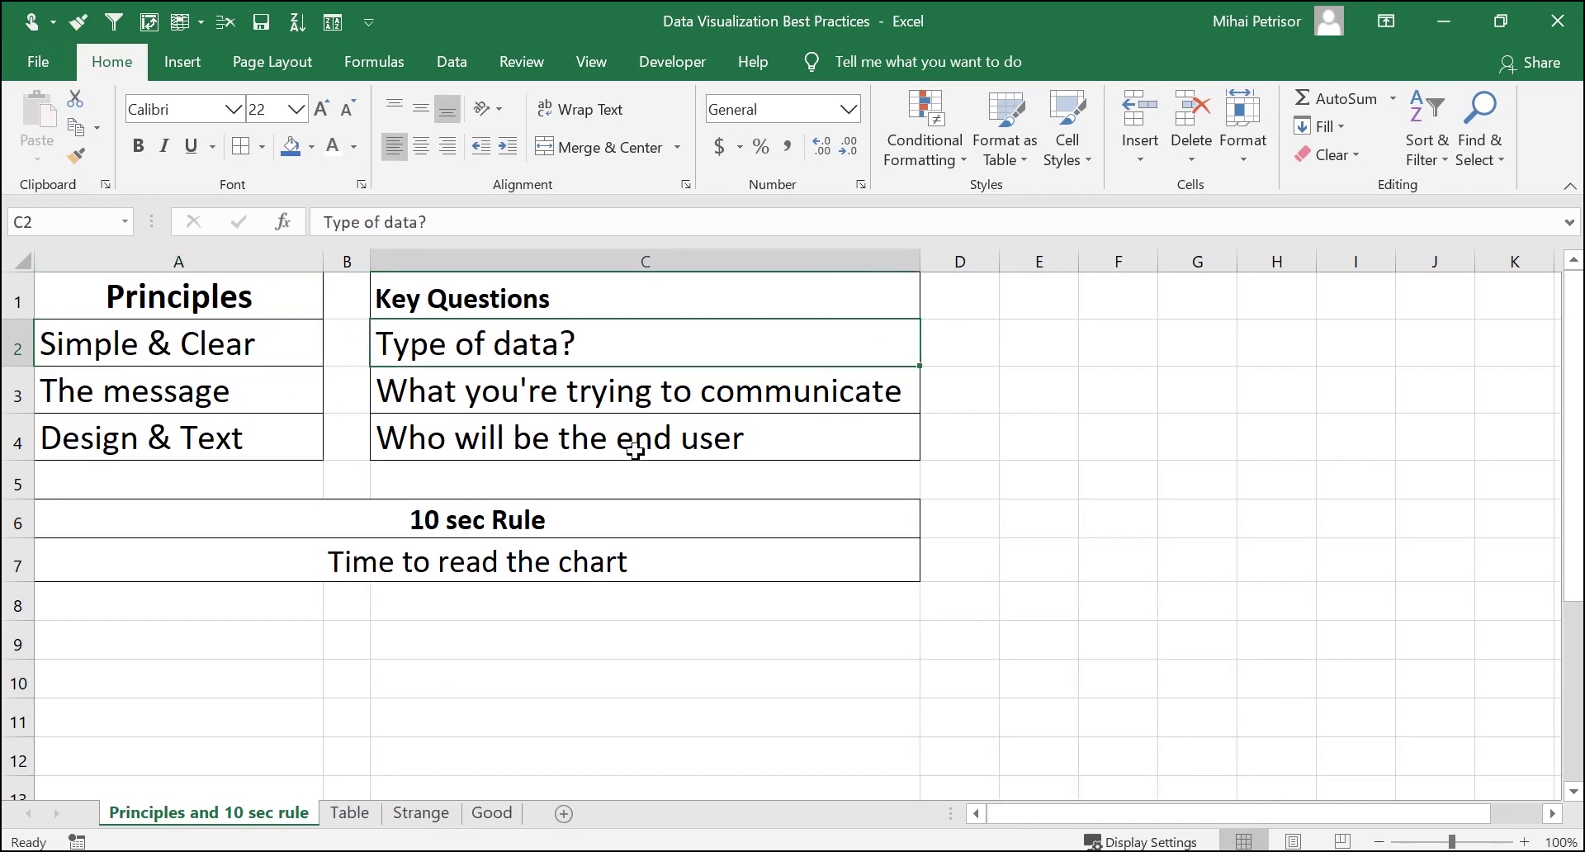
pyautogui.click(256, 363)
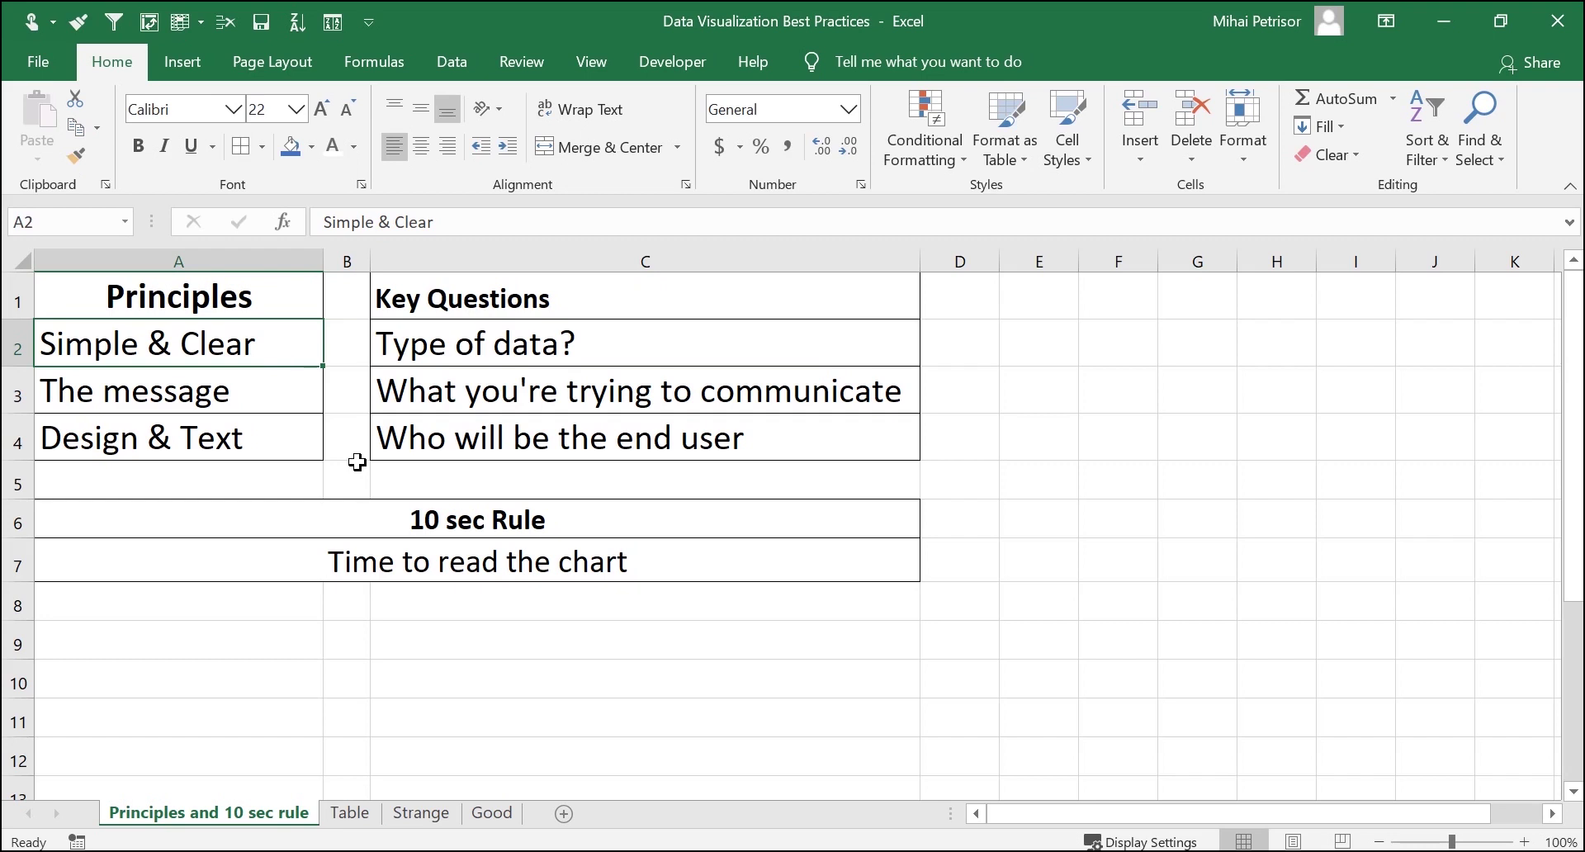
pyautogui.click(282, 394)
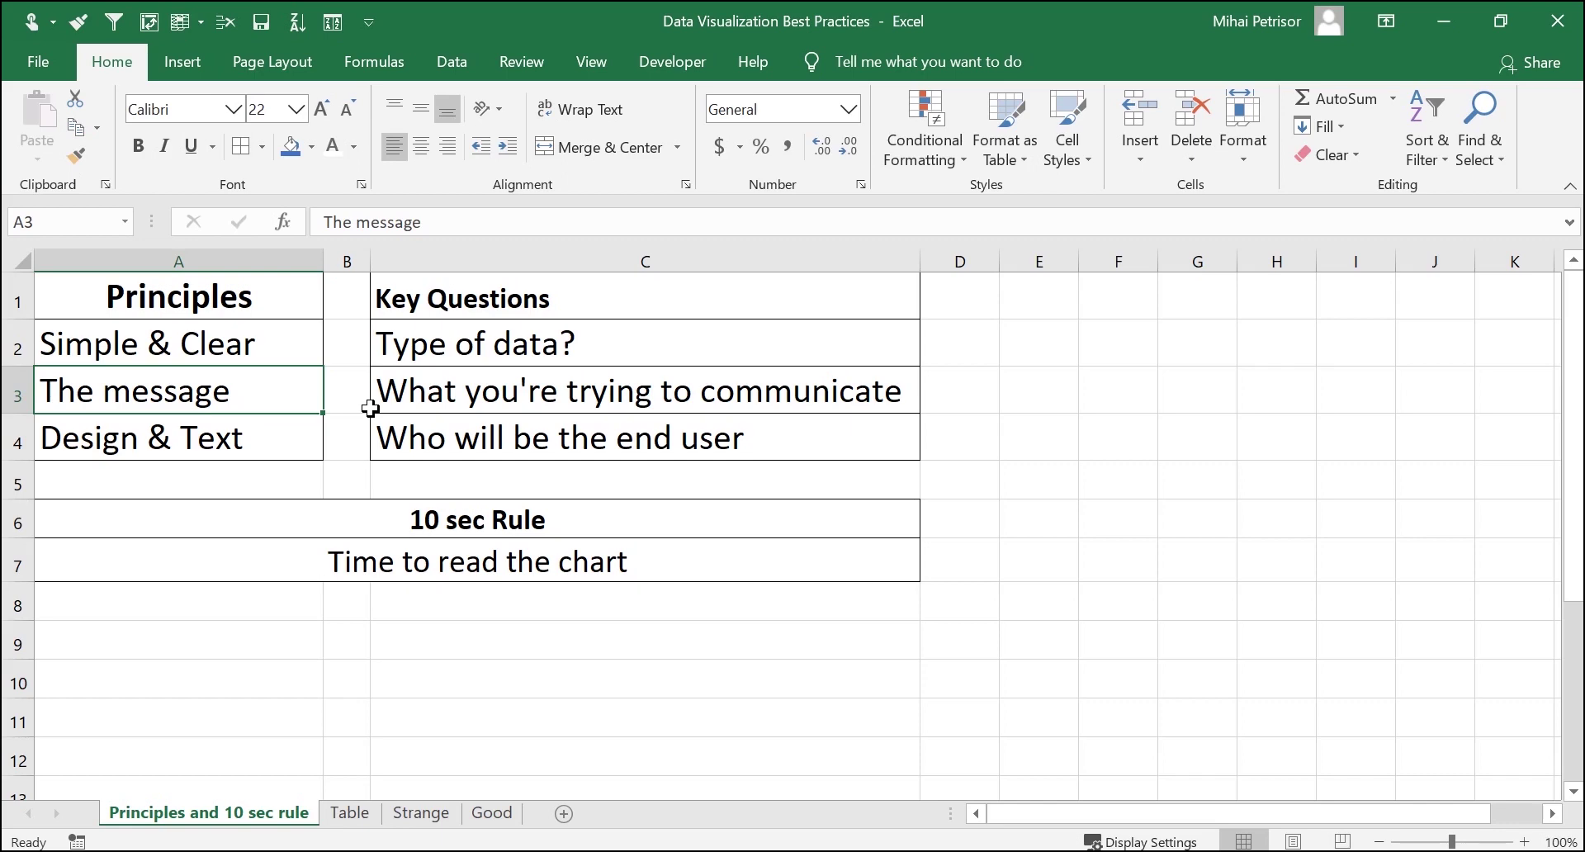
pyautogui.click(462, 479)
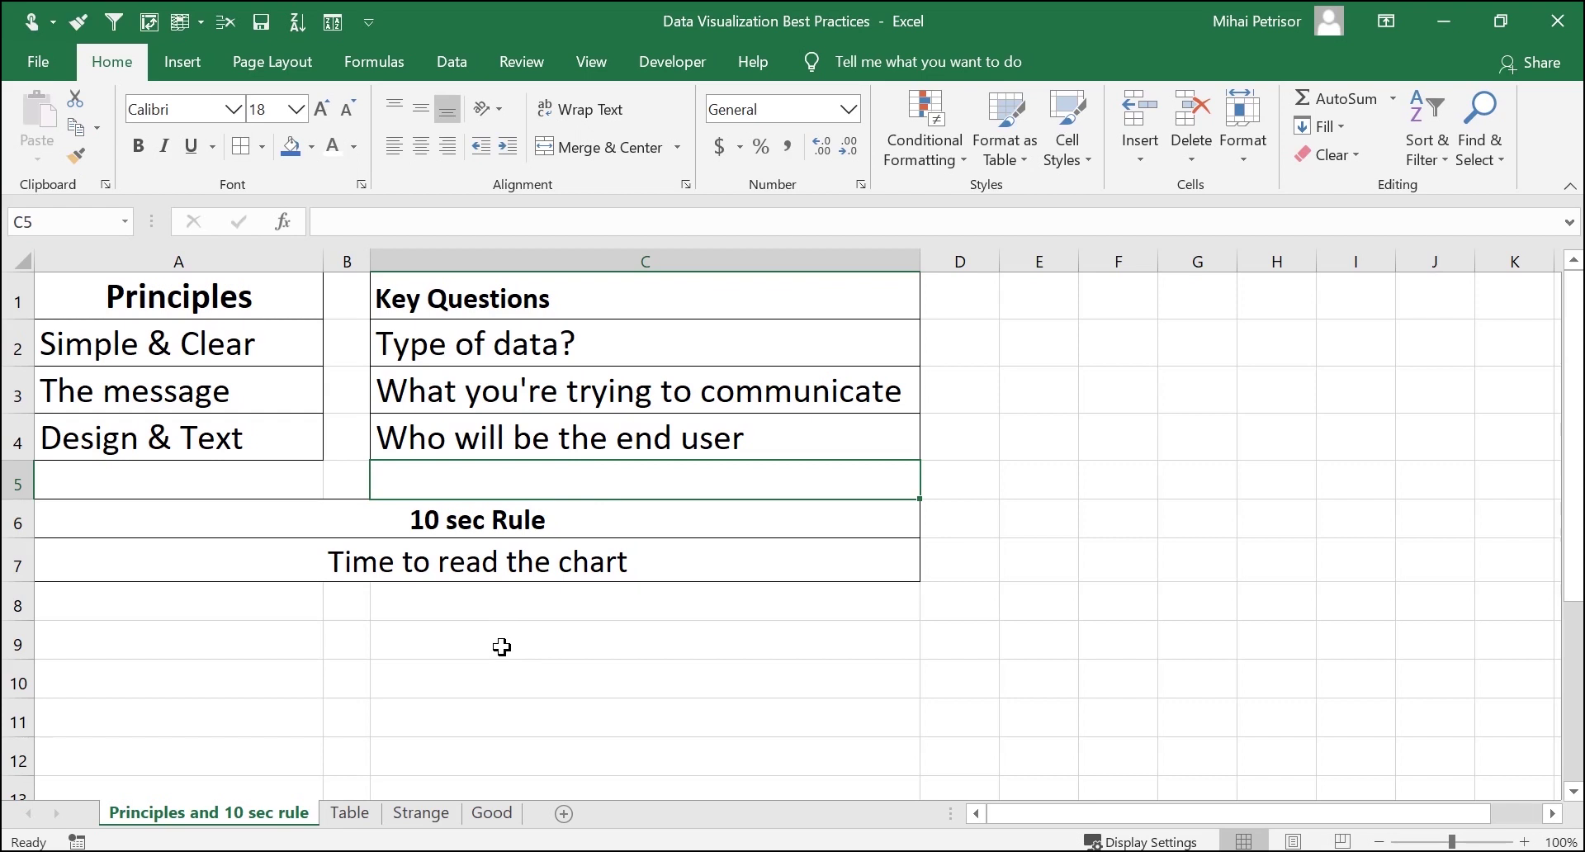
pyautogui.press('Down')
pyautogui.press('Down')
pyautogui.press('Down')
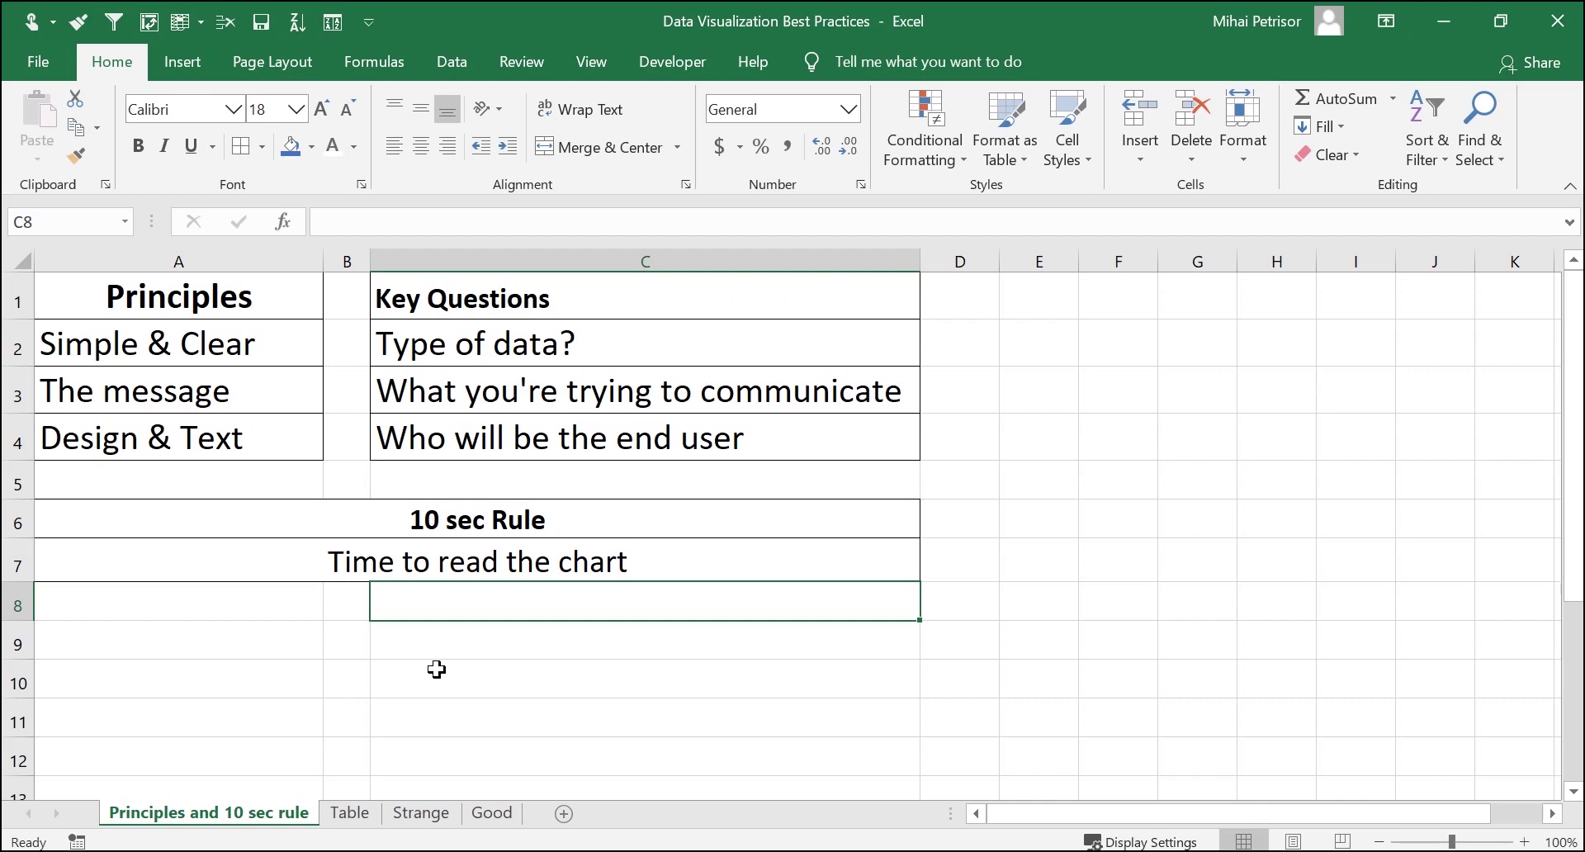
# Compare how readable the population charts on the Strange and Good sheets are under the 10 sec rule
pyautogui.click(425, 815)
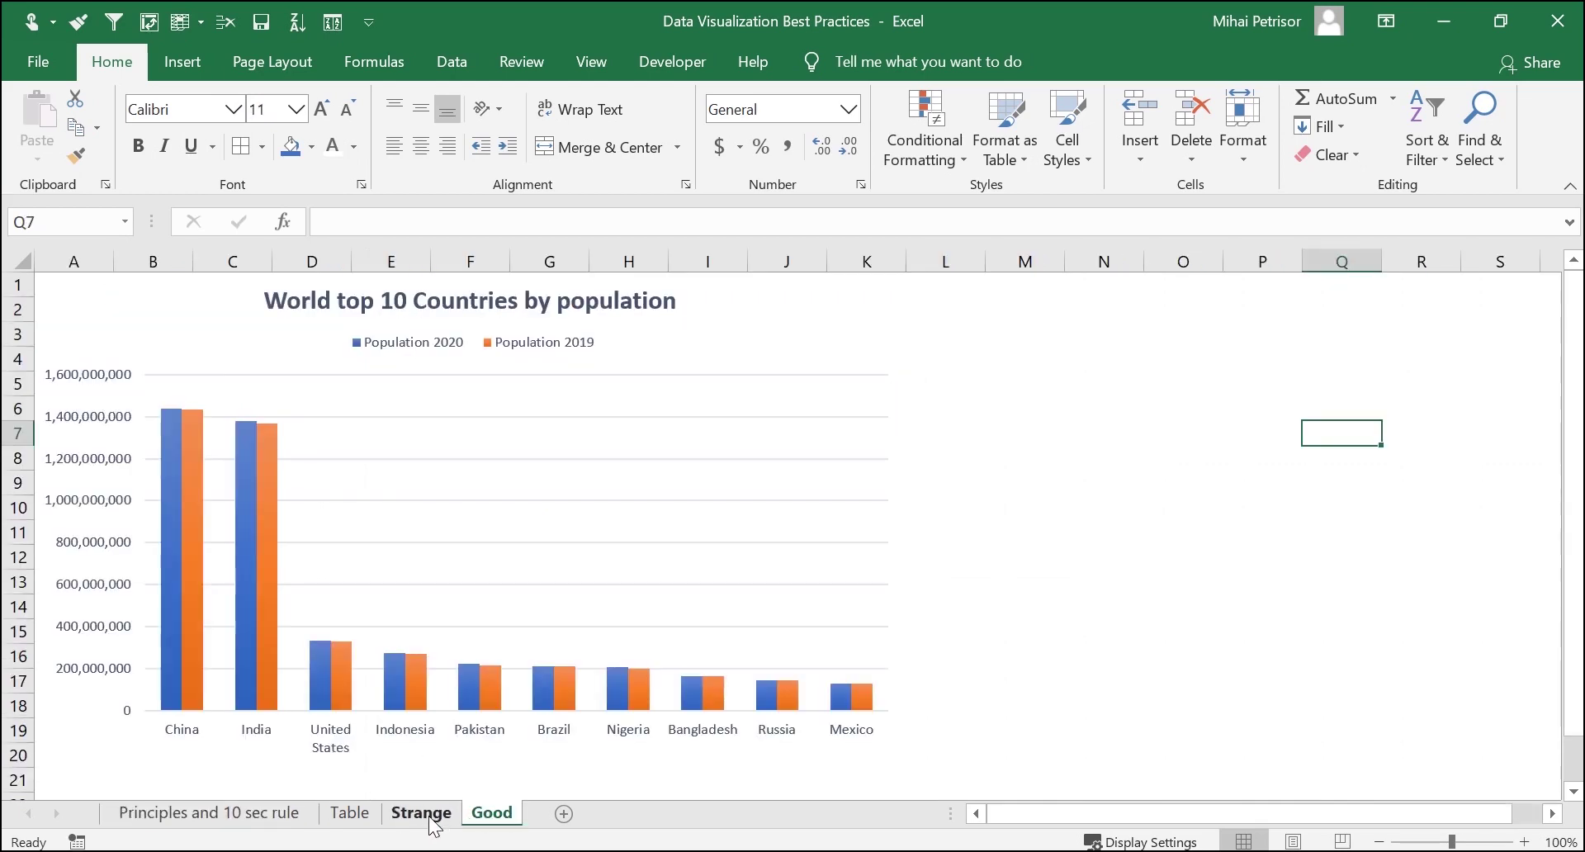
pyautogui.click(492, 817)
pyautogui.click(492, 817)
pyautogui.click(421, 813)
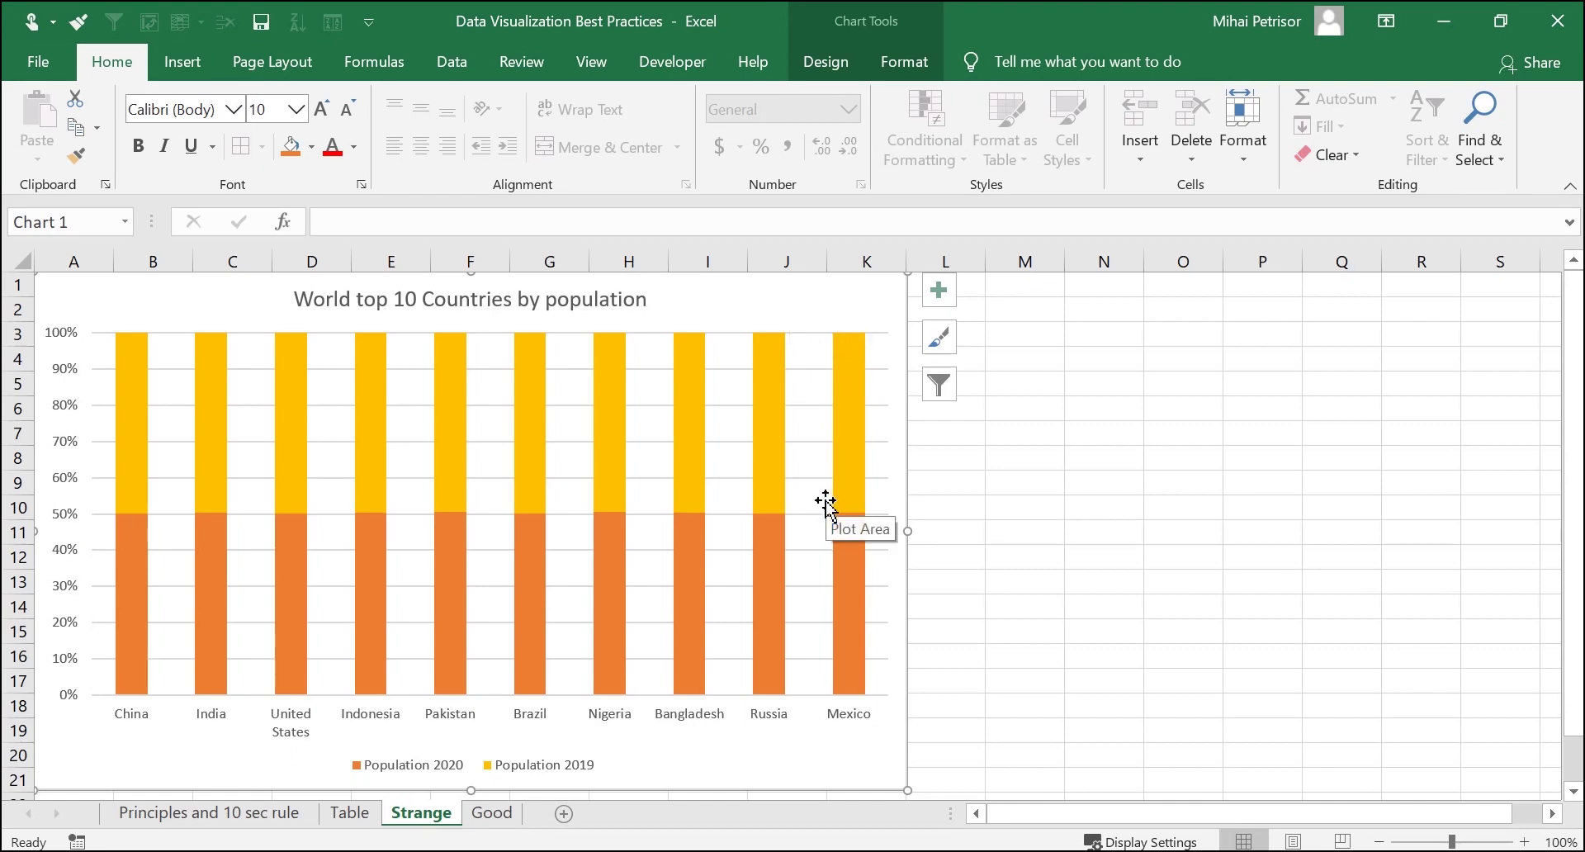
pyautogui.click(507, 812)
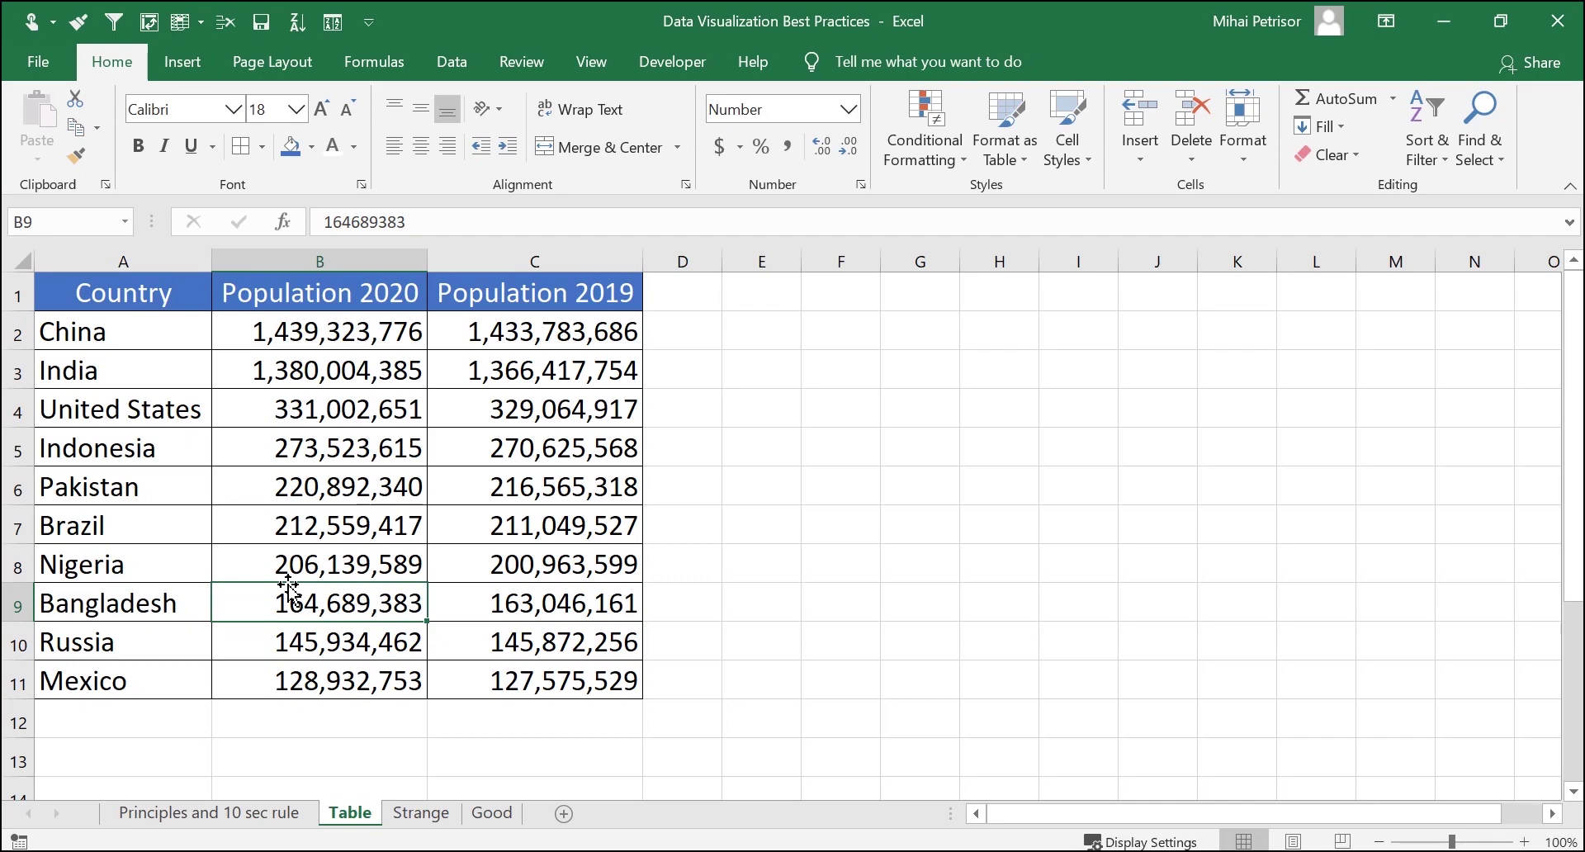
# Extend the Table sheet's population table with a formatted Population 2018 column in D1:D11, leaving its data cells empty and fitting the column width
pyautogui.click(314, 341)
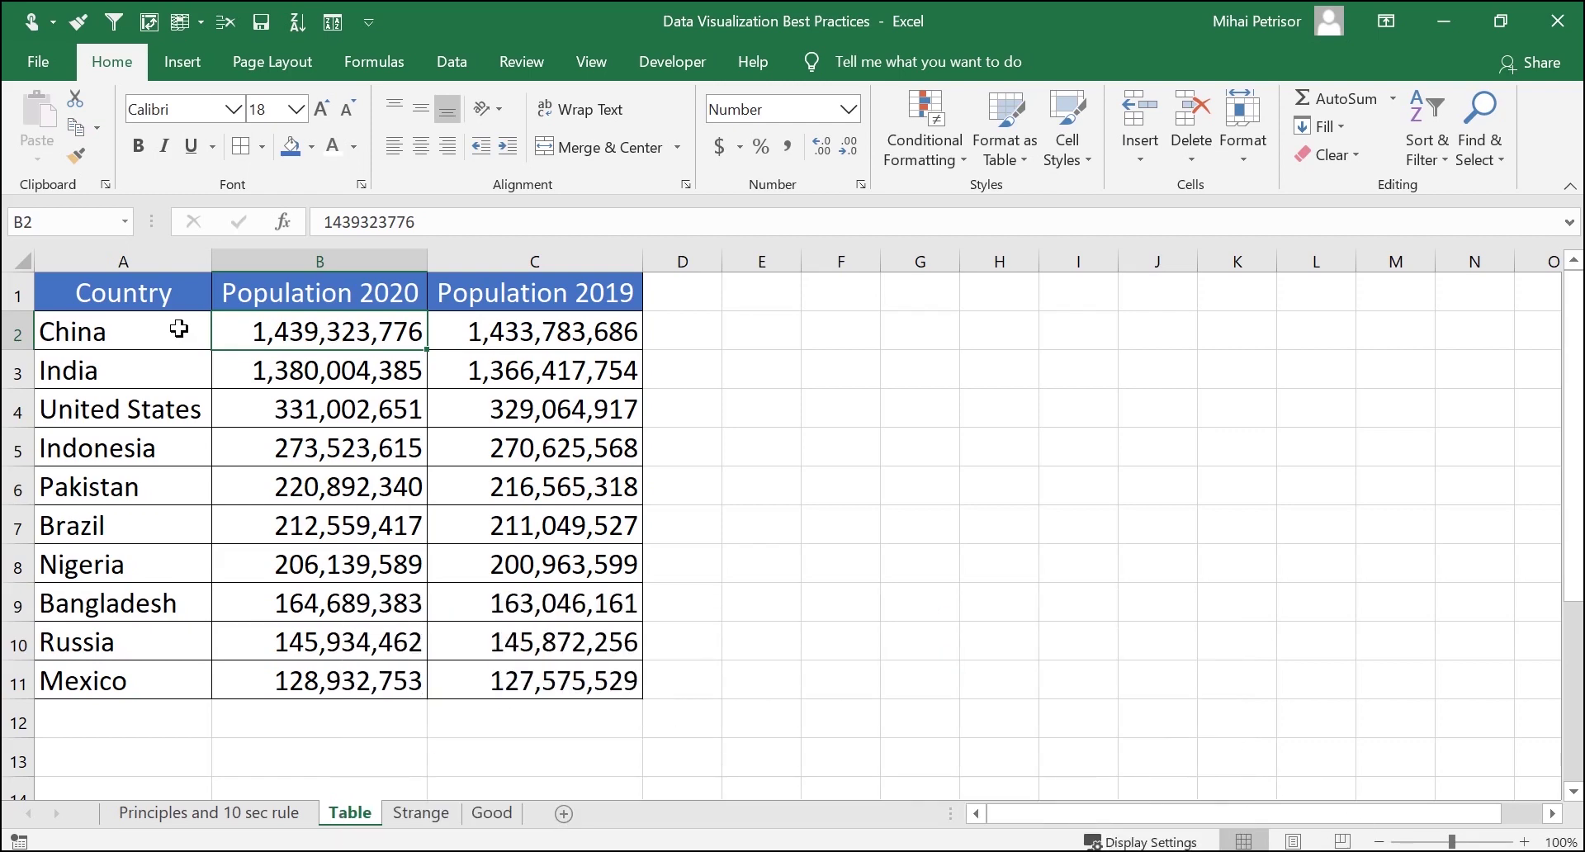
pyautogui.click(422, 300)
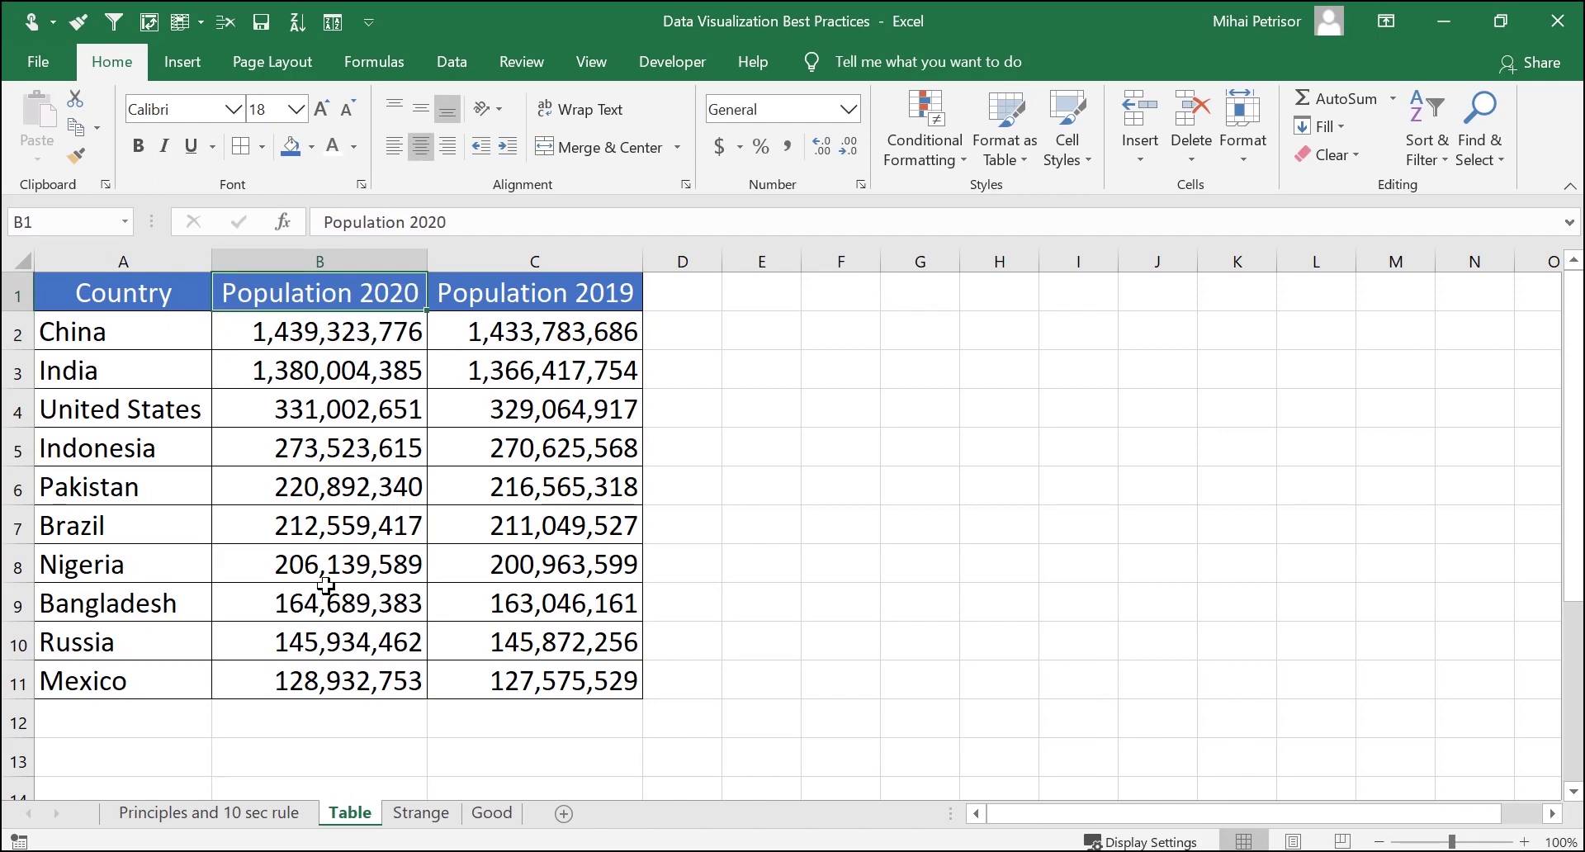
pyautogui.press('Right')
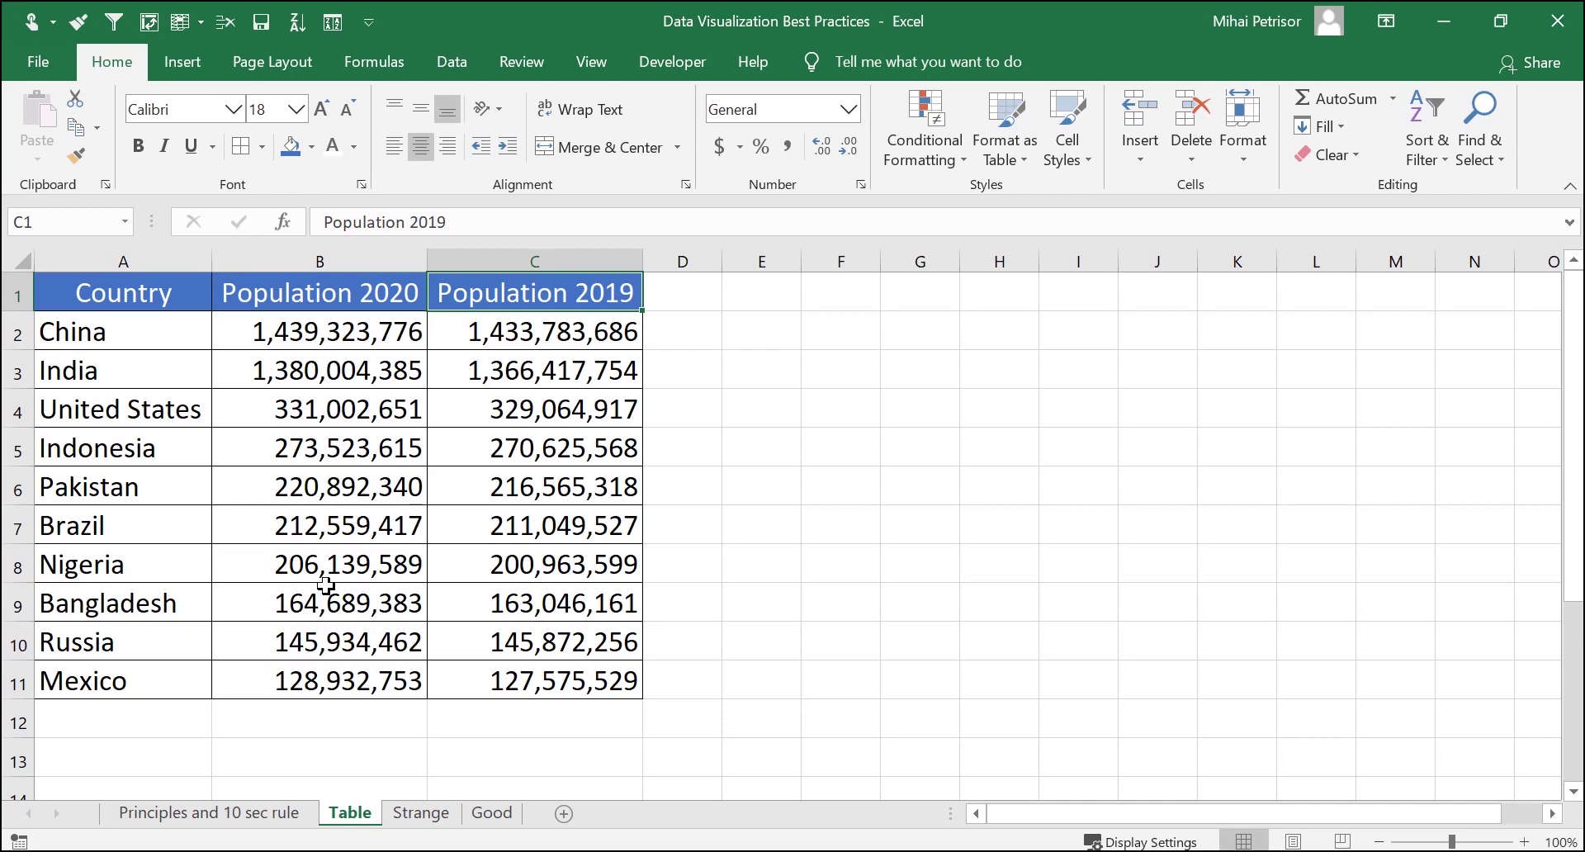
pyautogui.moveTo(375, 294); pyautogui.dragTo(751, 673)
pyautogui.doubleClick(722, 259)
pyautogui.click(760, 294)
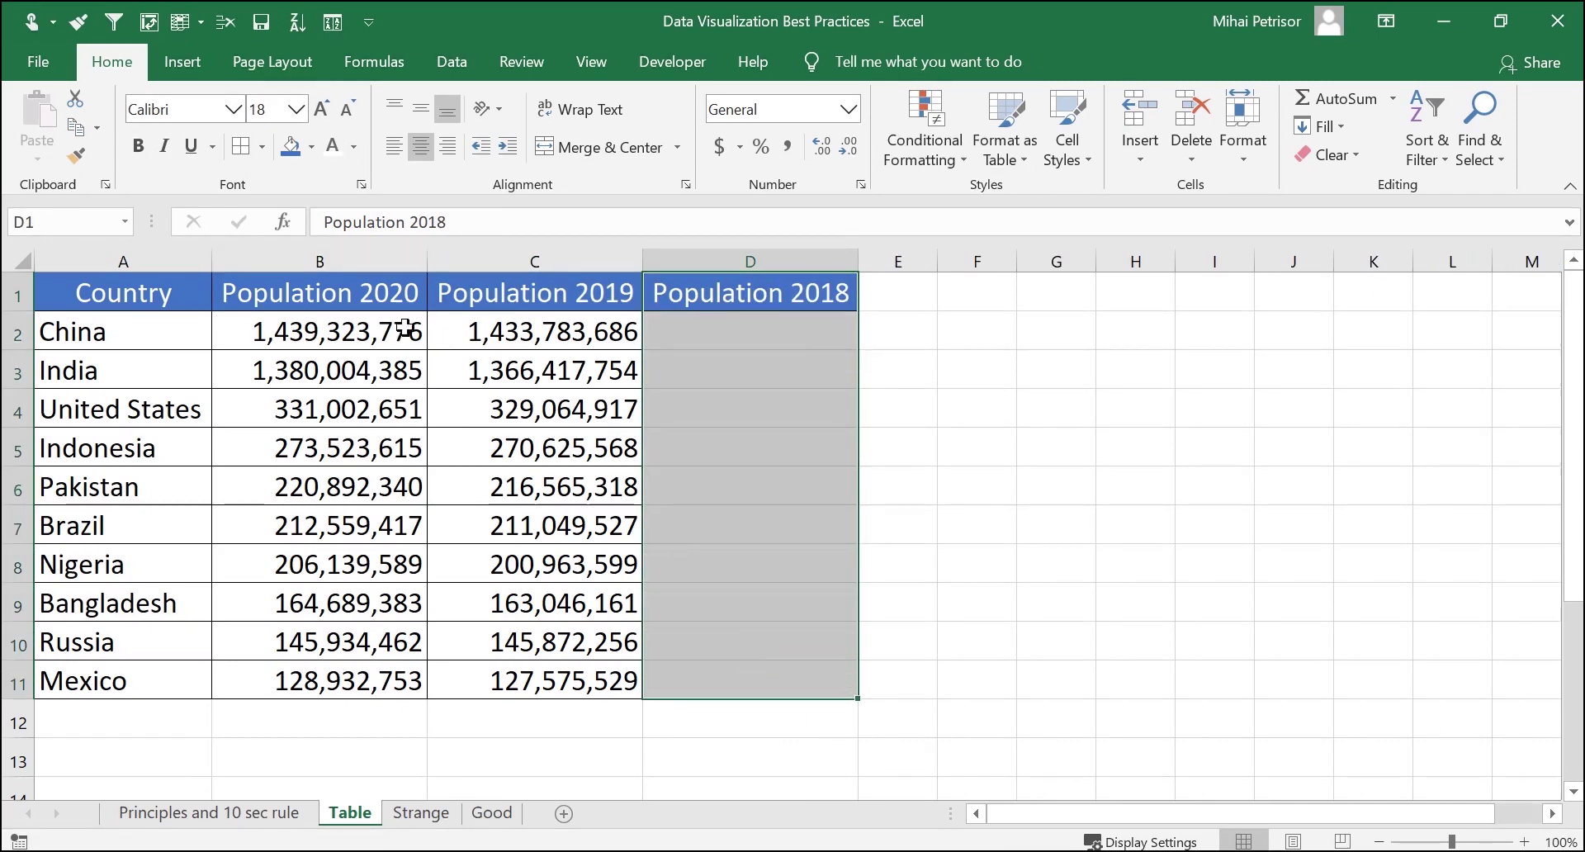
pyautogui.moveTo(795, 337); pyautogui.dragTo(777, 668)
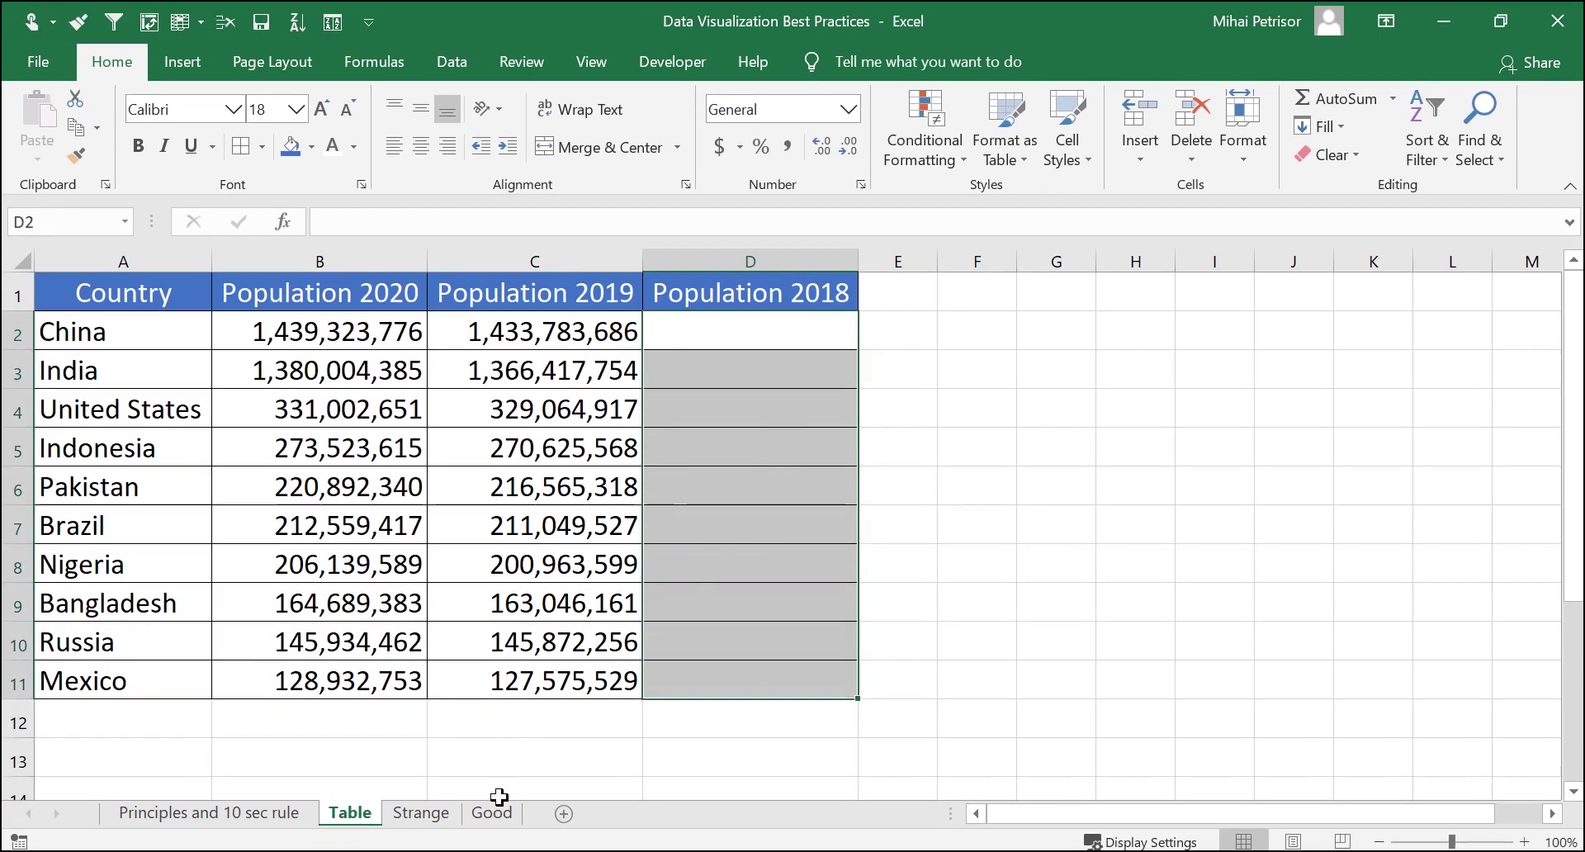
pyautogui.click(538, 518)
# Inspect the source data range and series of the population chart on the Good sheet through Select Data
pyautogui.click(492, 813)
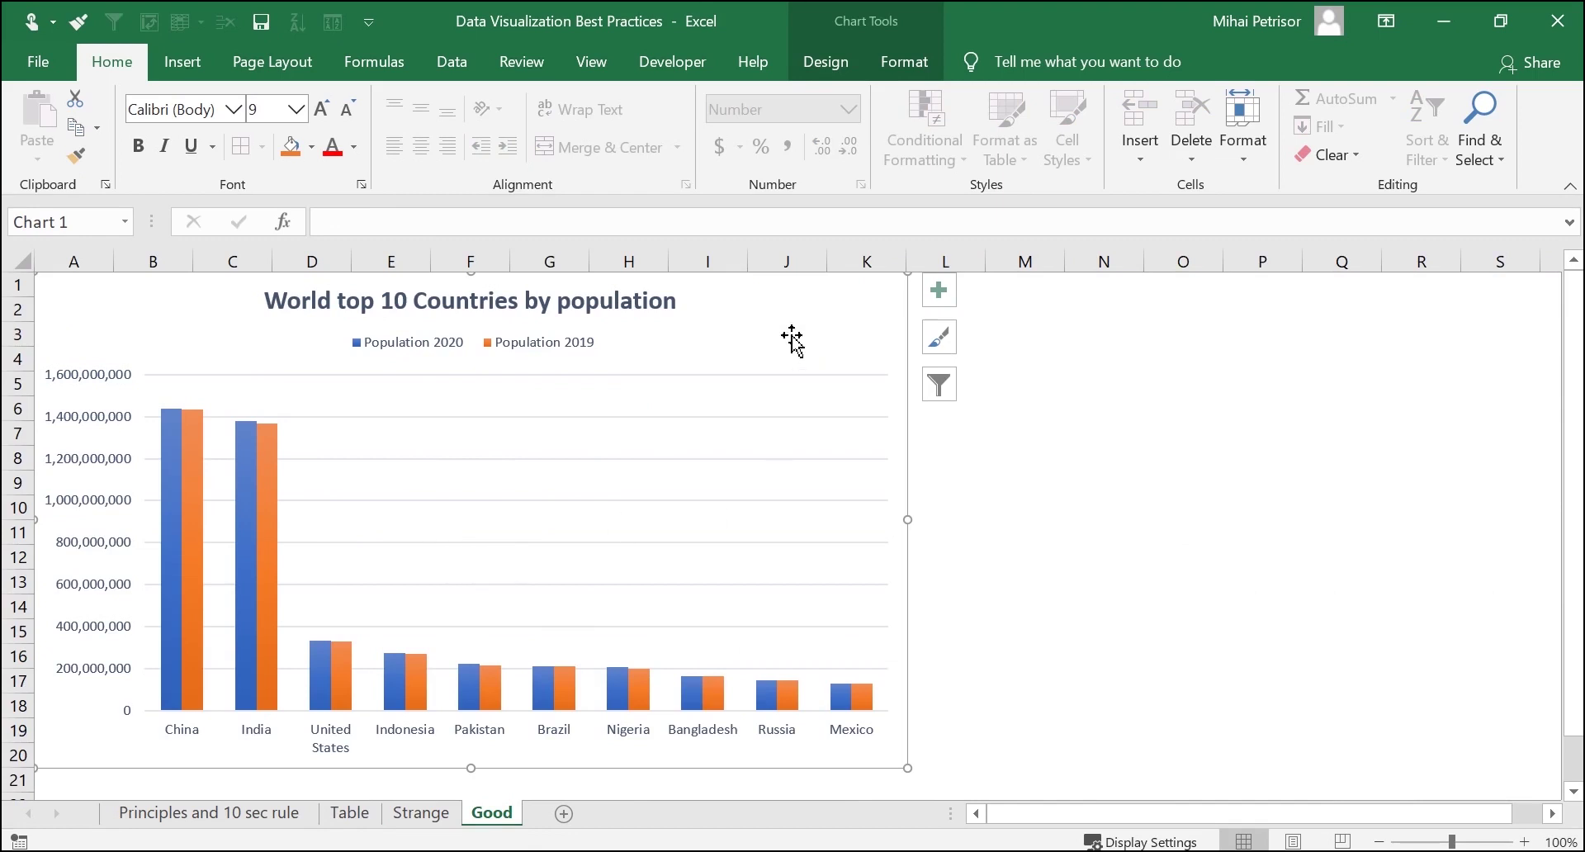
pyautogui.click(345, 812)
pyautogui.click(265, 812)
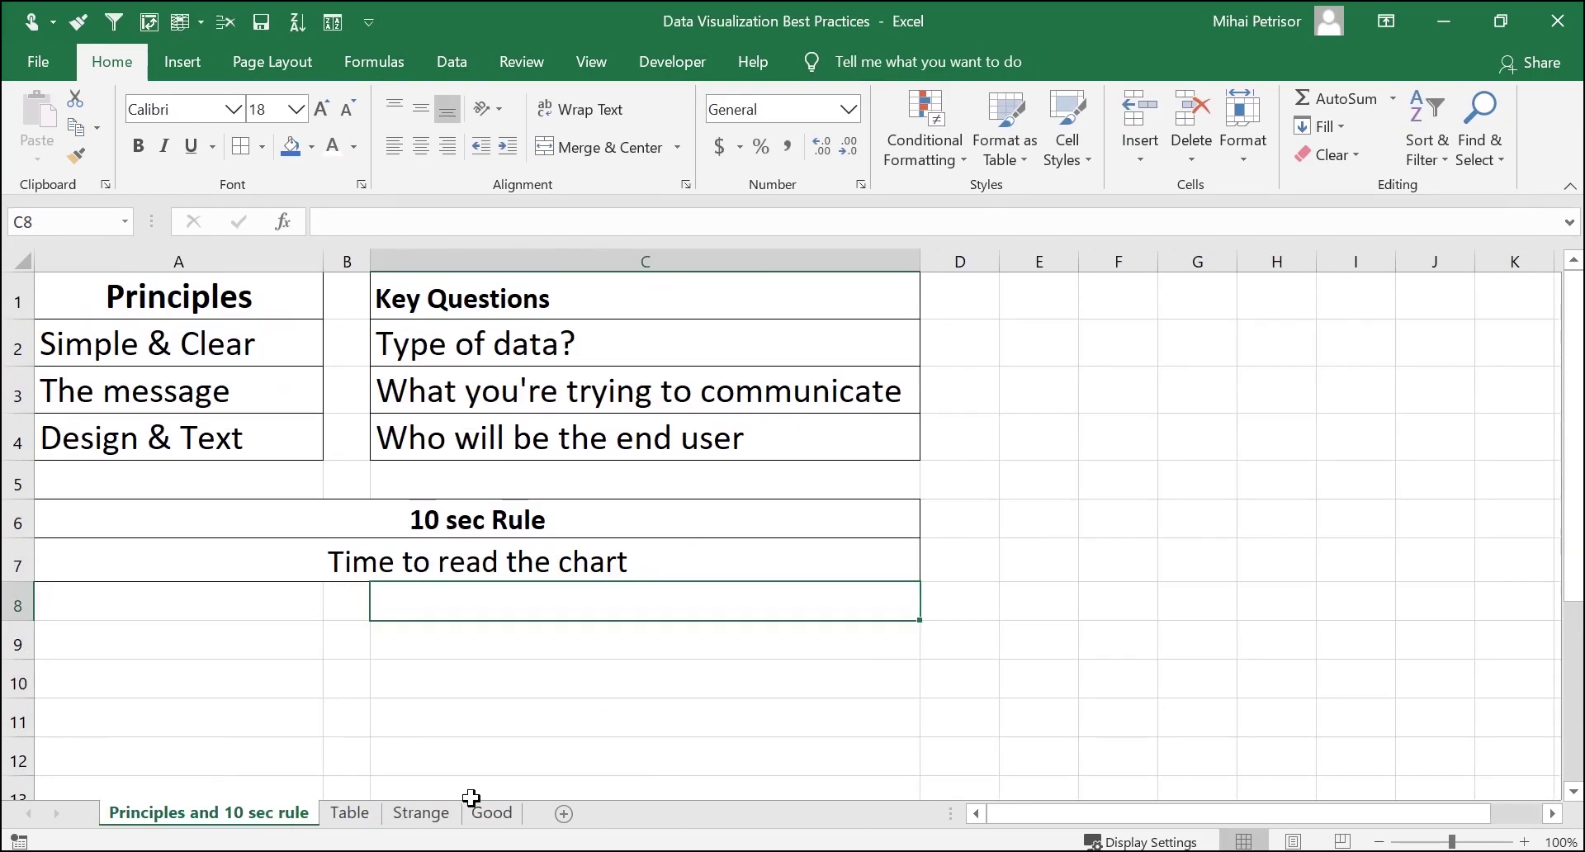
pyautogui.click(487, 810)
pyautogui.rightClick(752, 339)
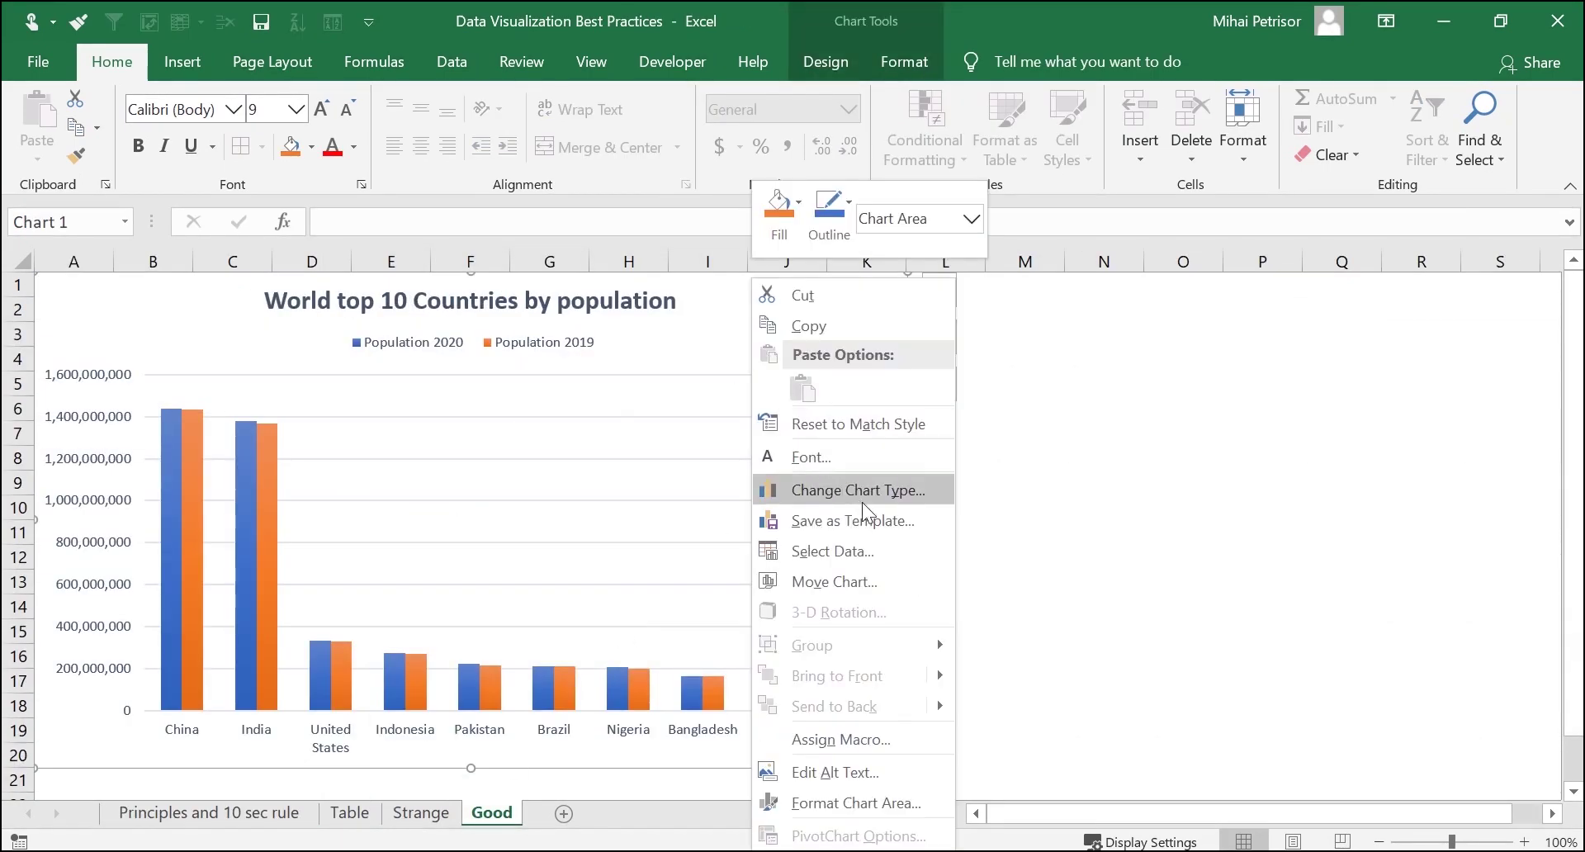
pyautogui.click(892, 548)
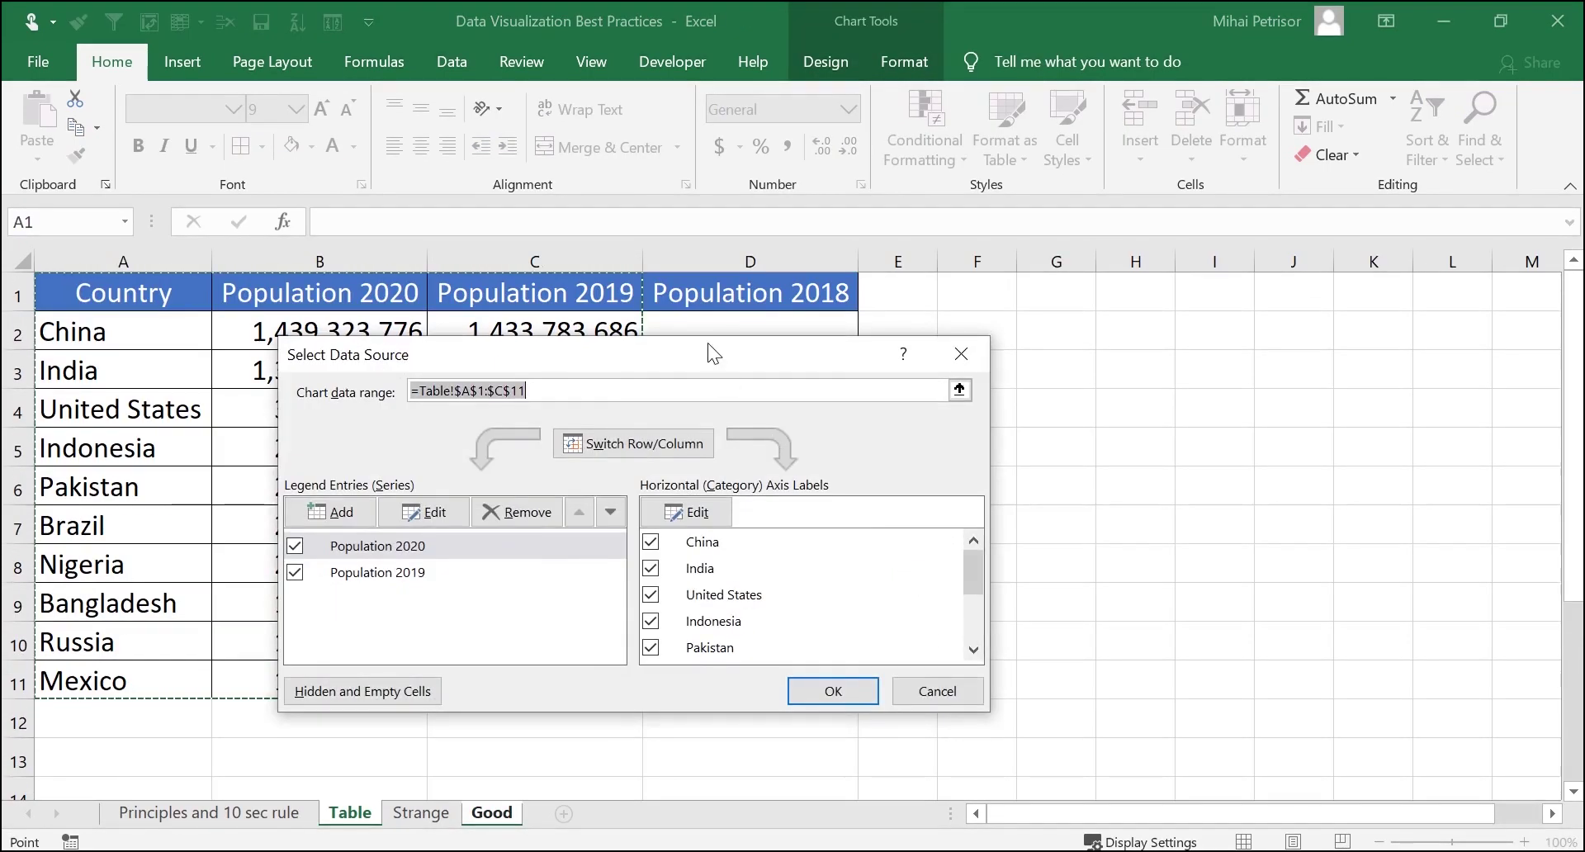
pyautogui.moveTo(714, 353); pyautogui.dragTo(1207, 345)
pyautogui.click(1022, 383)
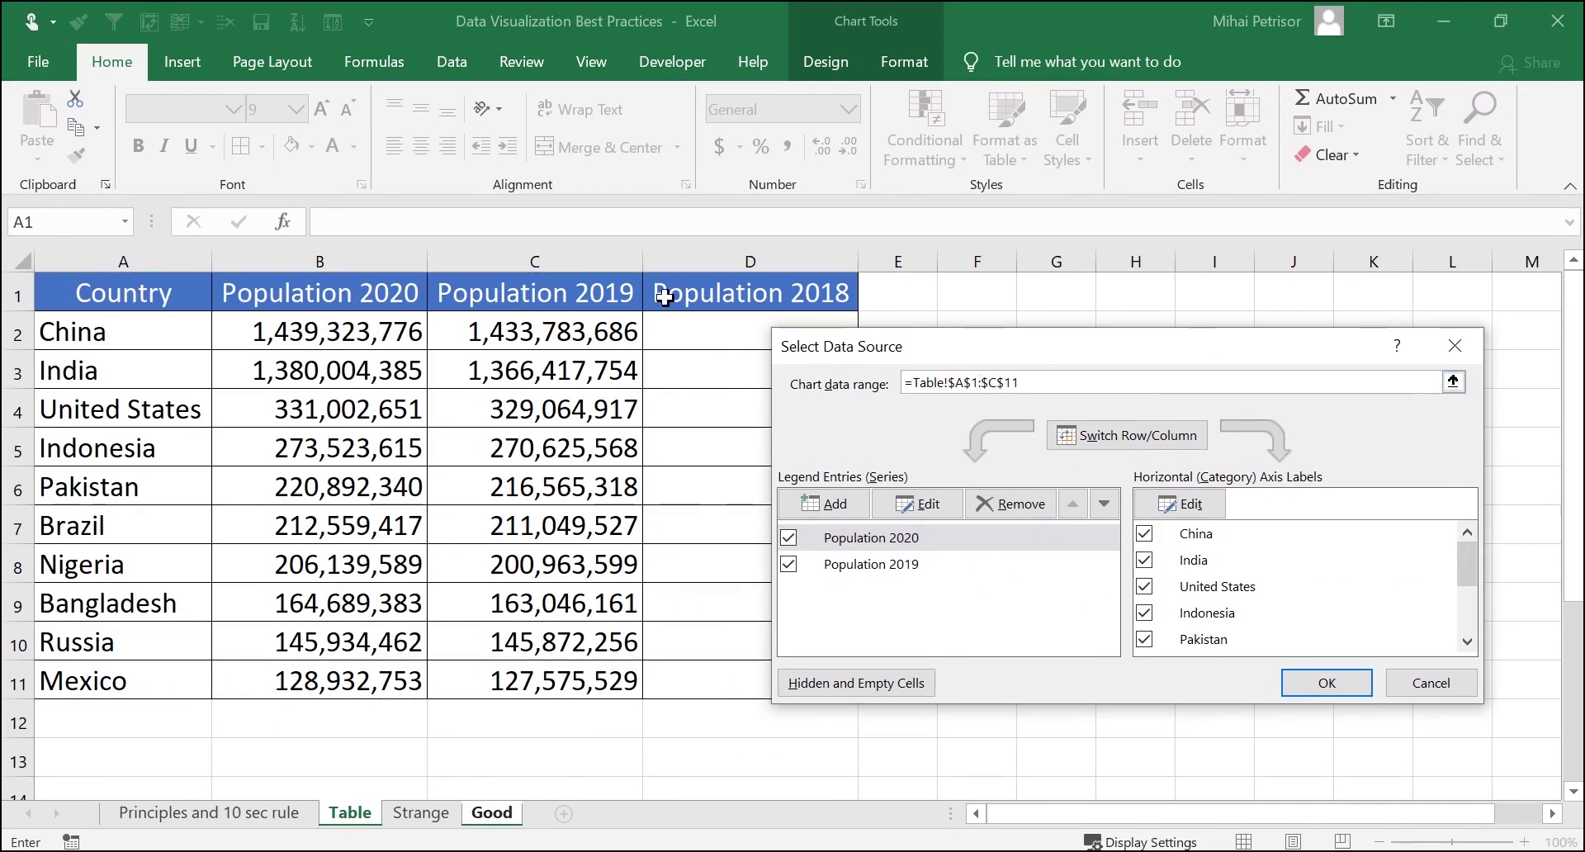
pyautogui.click(1328, 692)
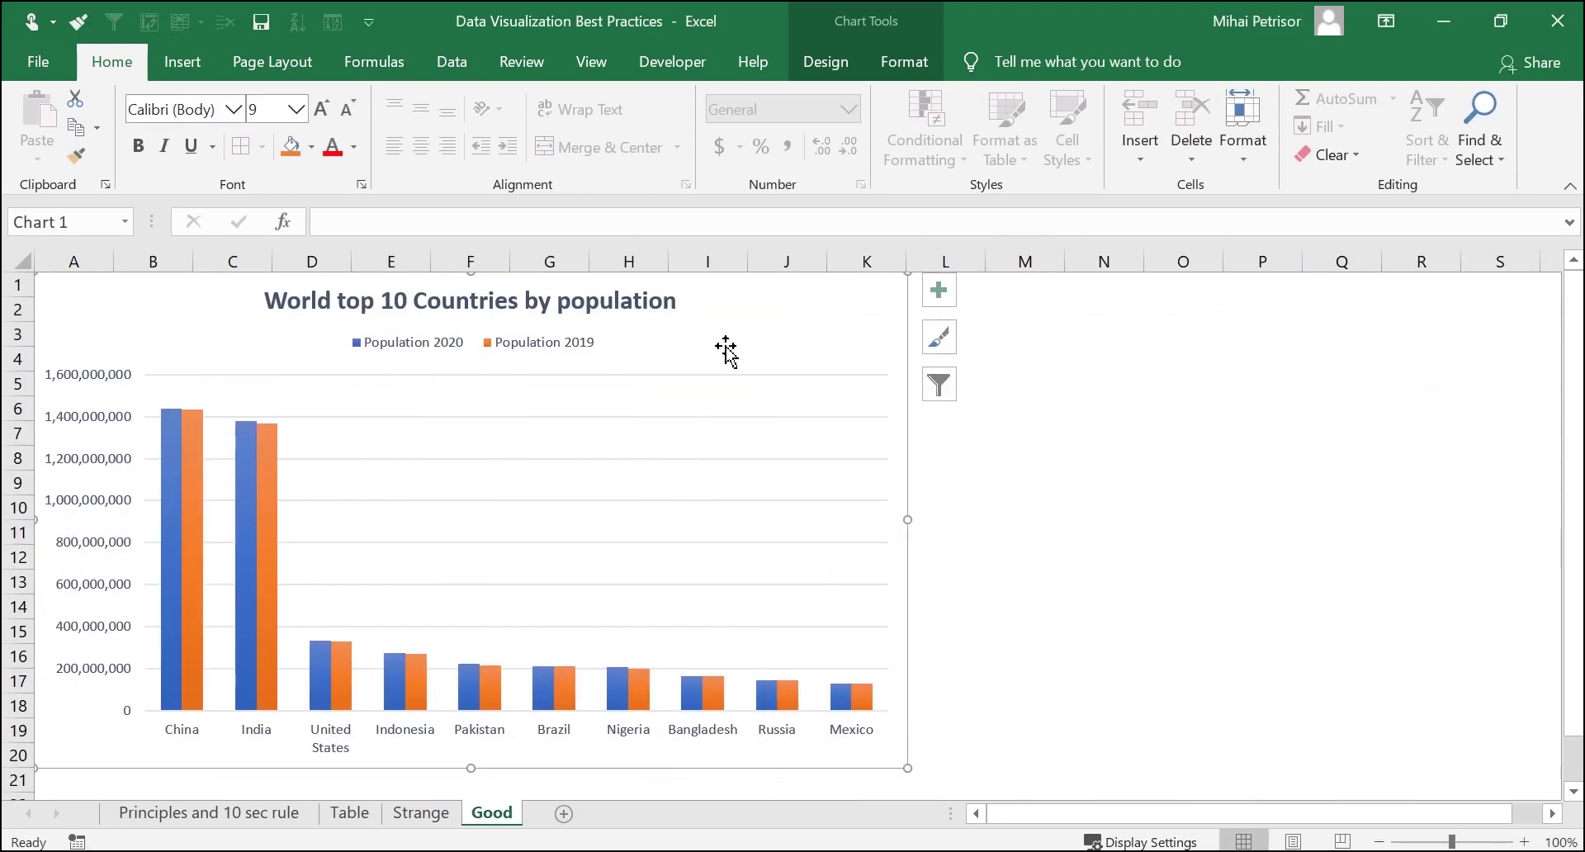
# Preview the Good sheet's population chart as a clustered bar chart without applying the change
pyautogui.rightClick(726, 344)
pyautogui.click(824, 493)
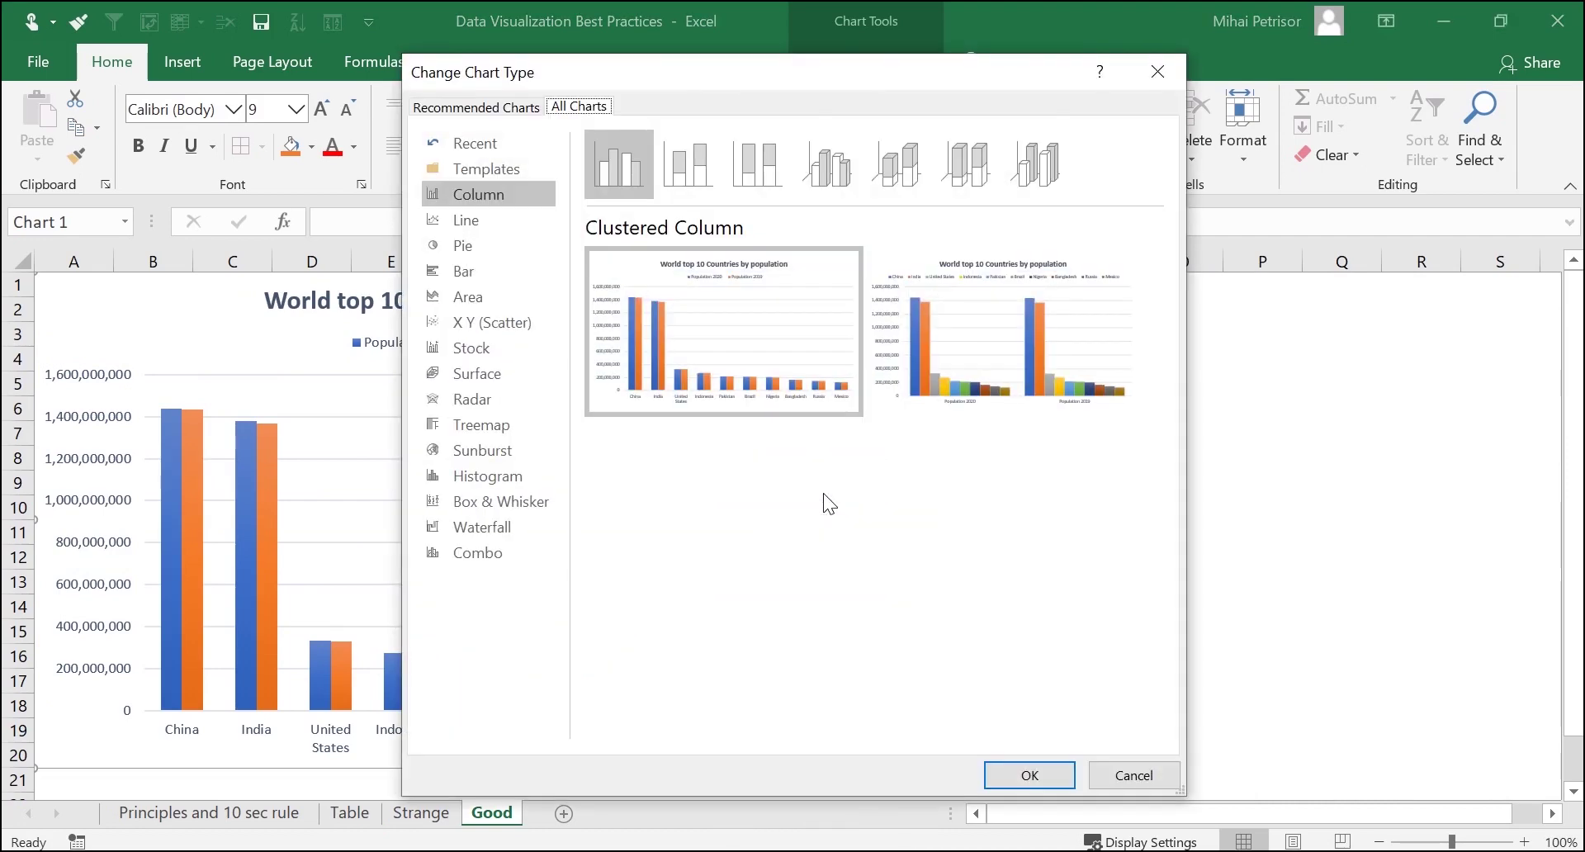
pyautogui.click(478, 270)
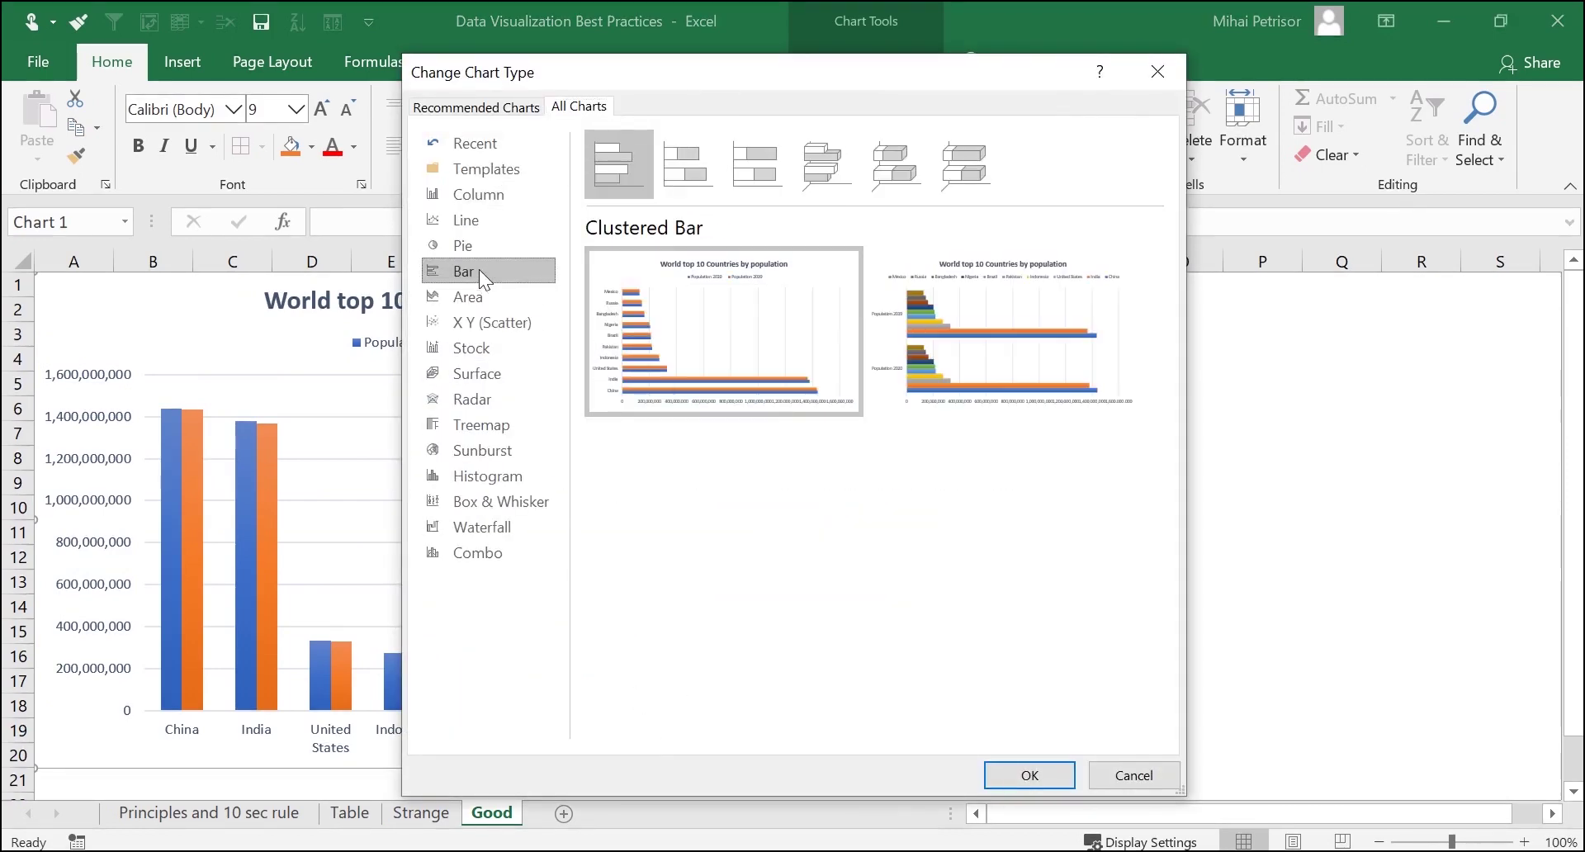
pyautogui.moveTo(732, 378)
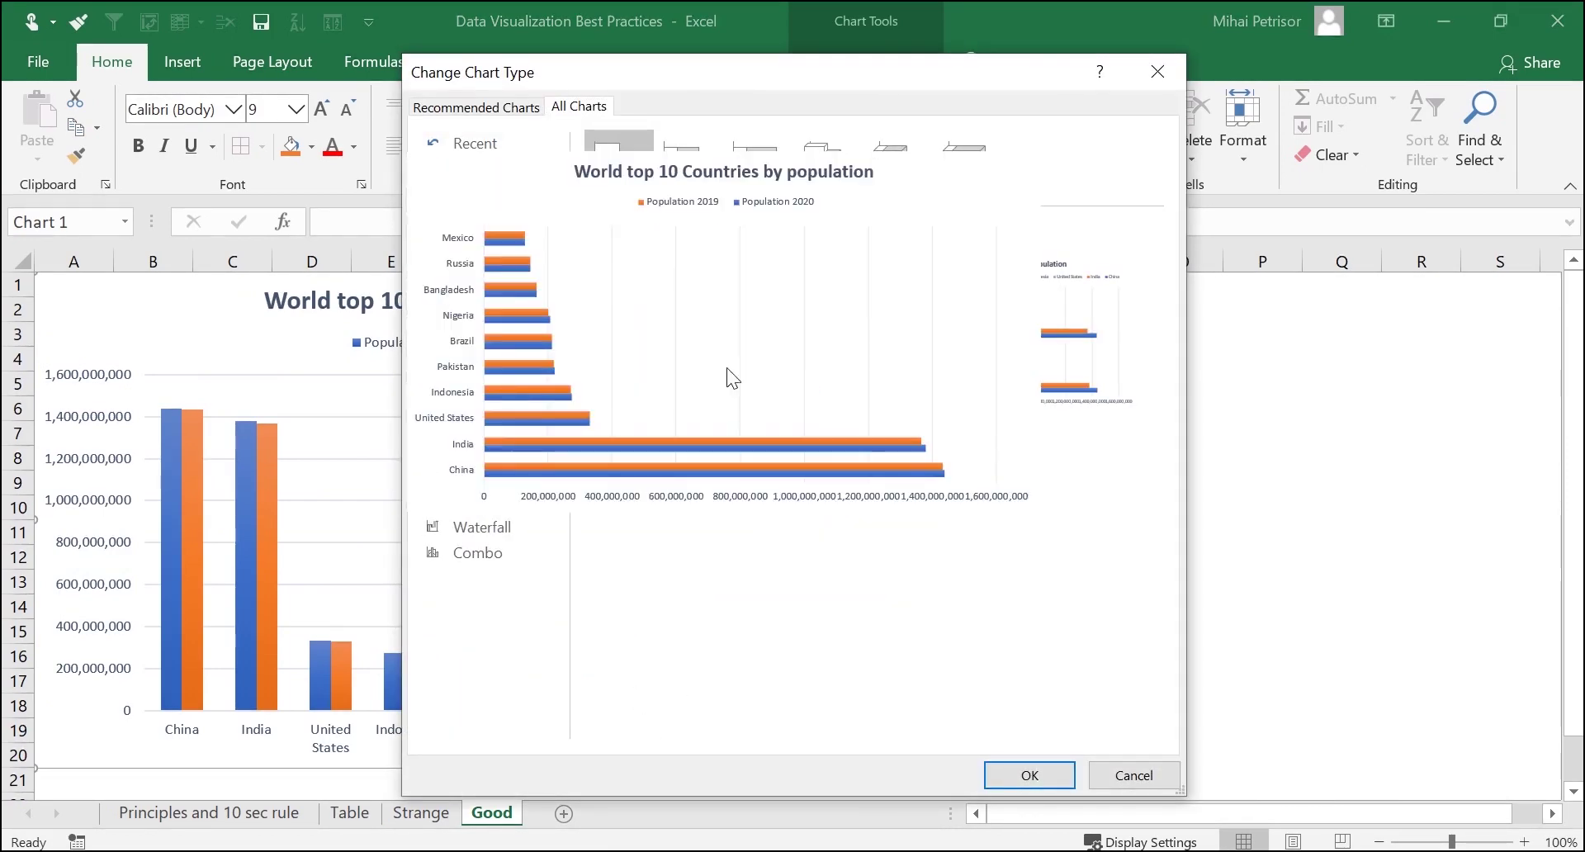
pyautogui.click(1134, 775)
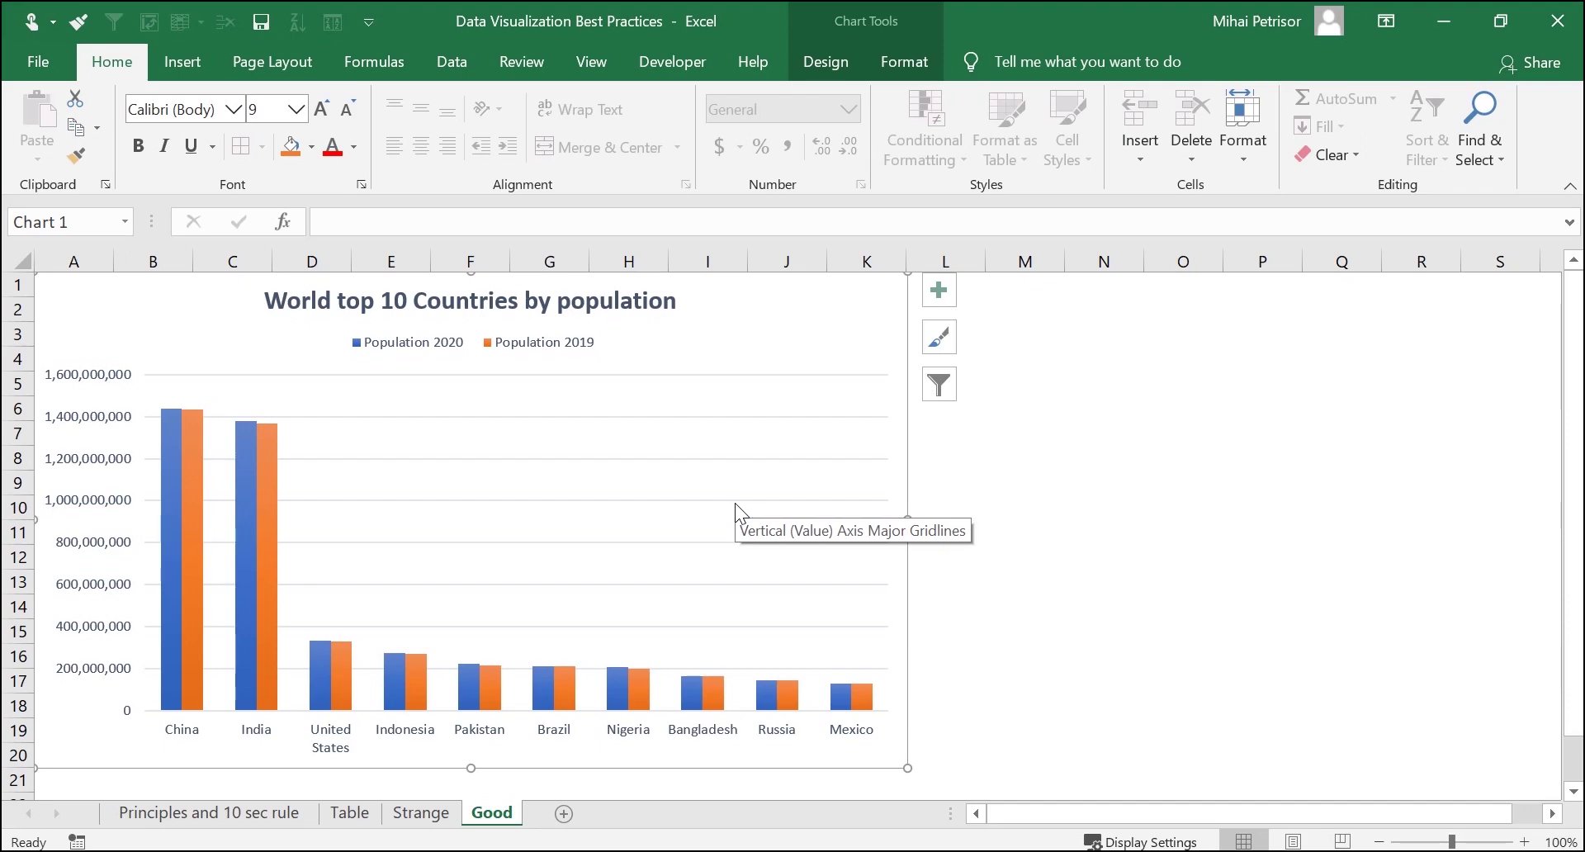
# Review the Table sheet's data area and the chart types available for the Good sheet's population chart
pyautogui.click(350, 813)
pyautogui.moveTo(747, 330); pyautogui.dragTo(743, 678)
pyautogui.click(491, 813)
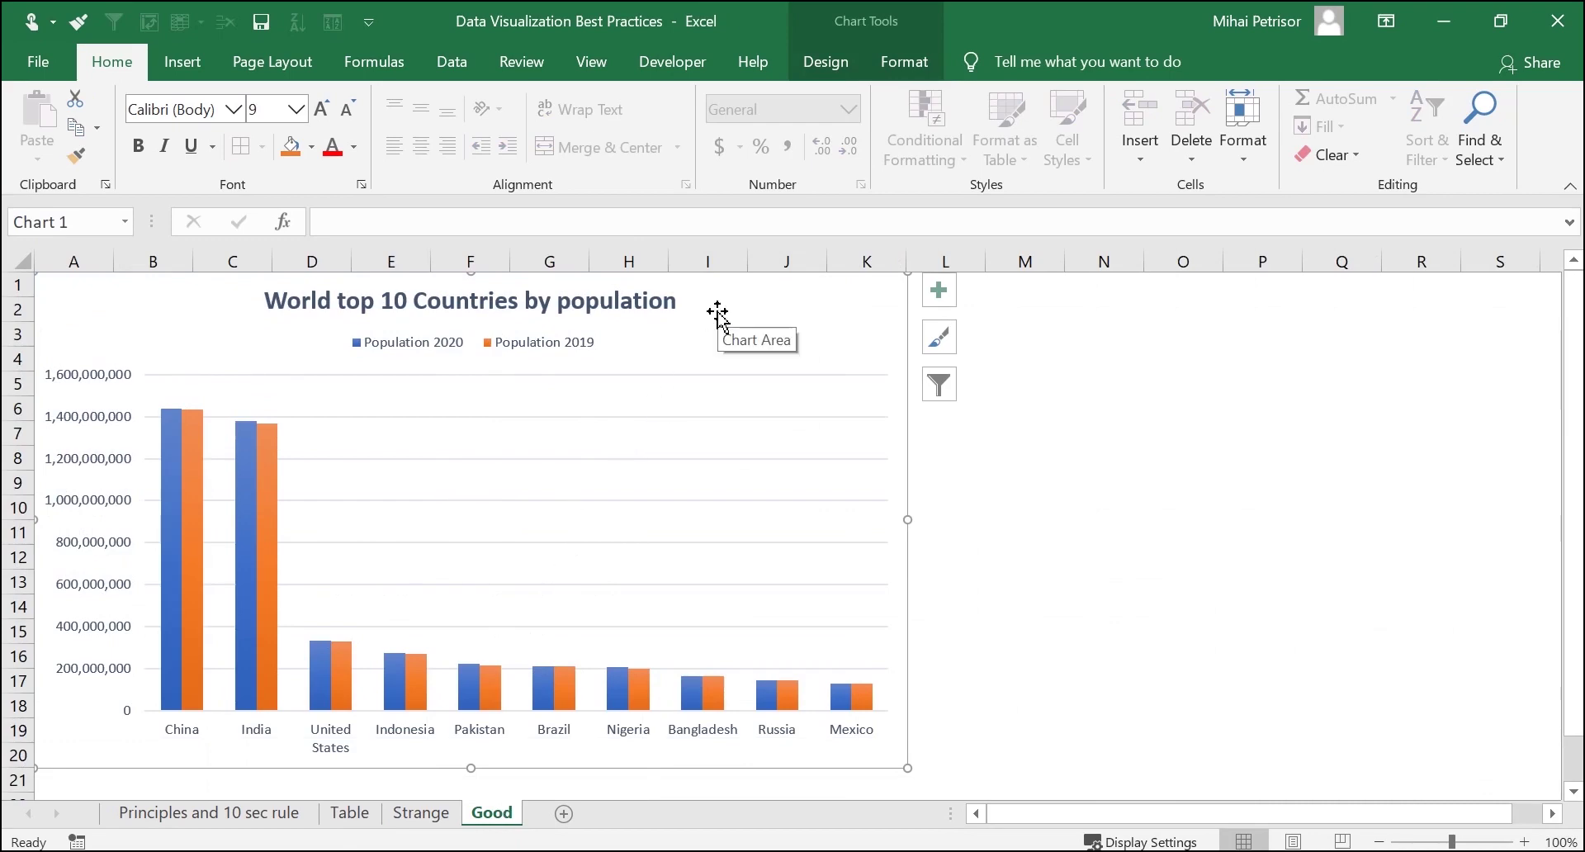
pyautogui.rightClick(718, 317)
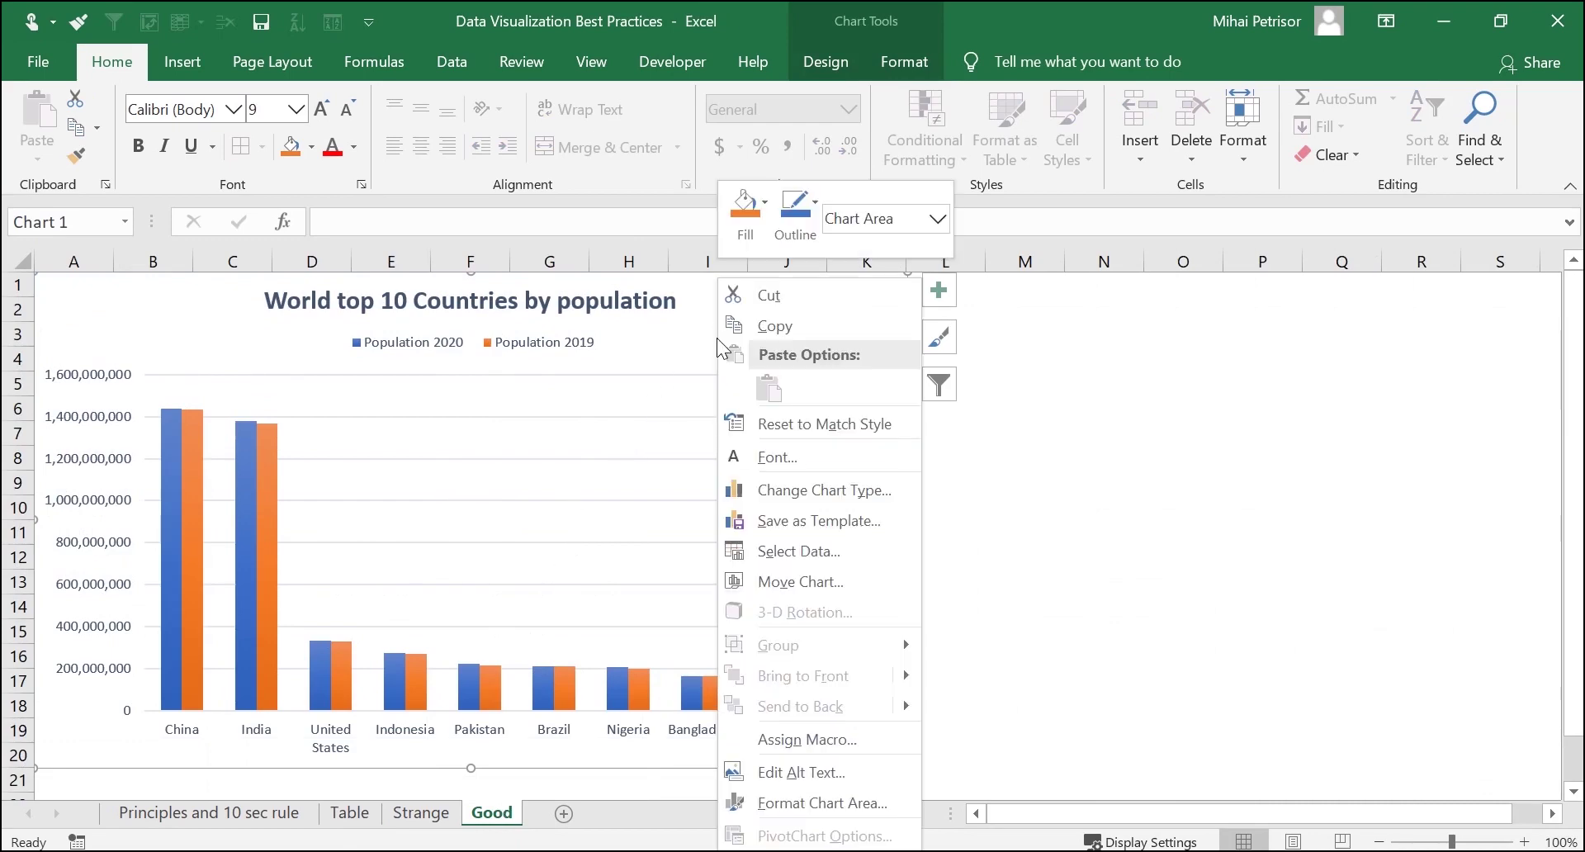
pyautogui.click(819, 495)
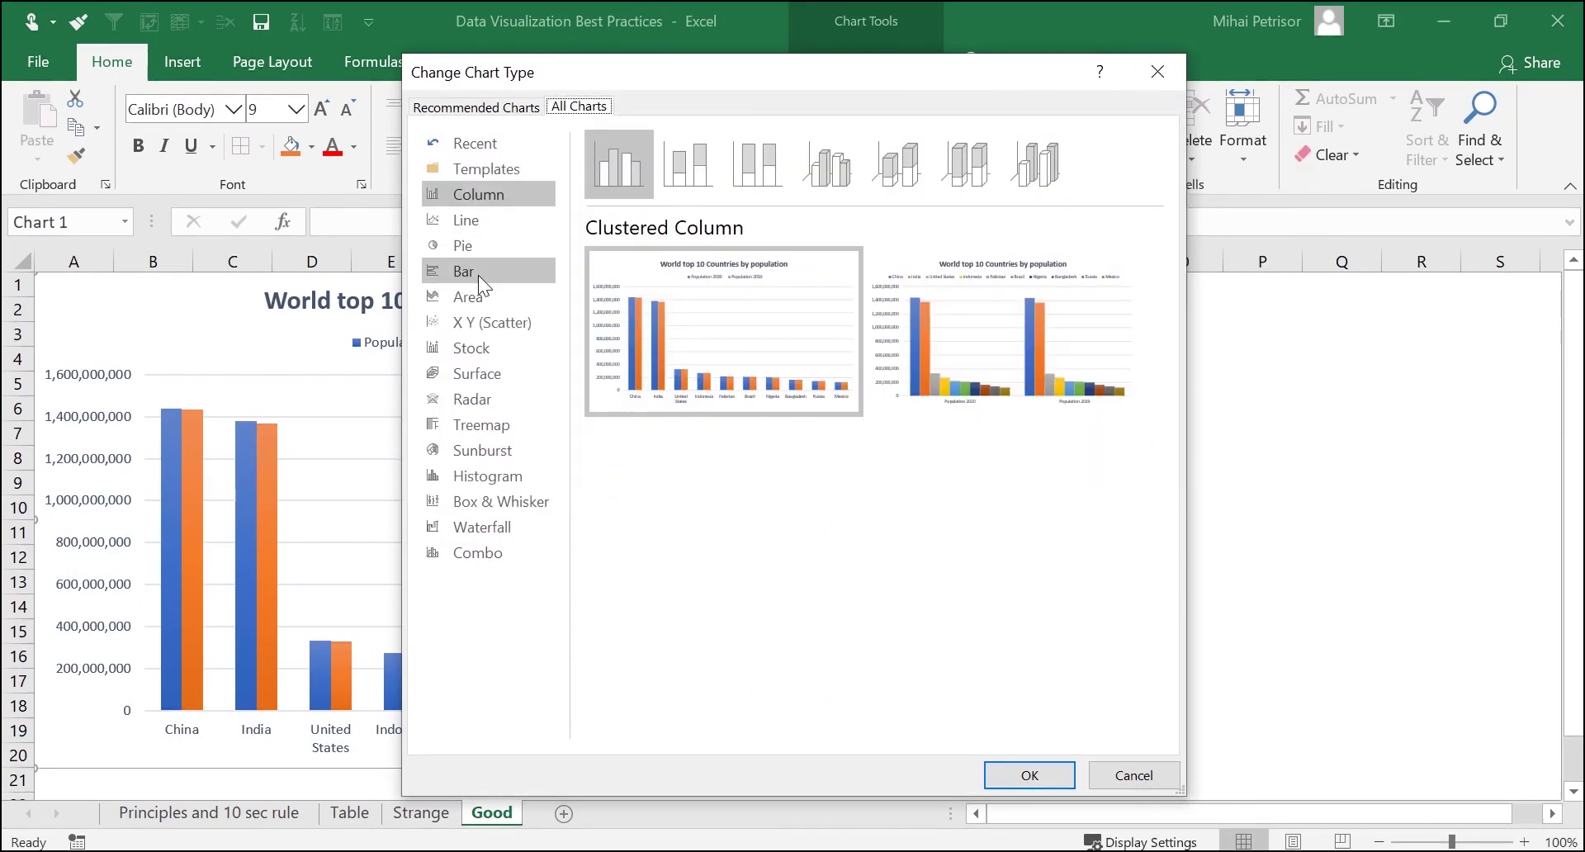
pyautogui.press('Escape')
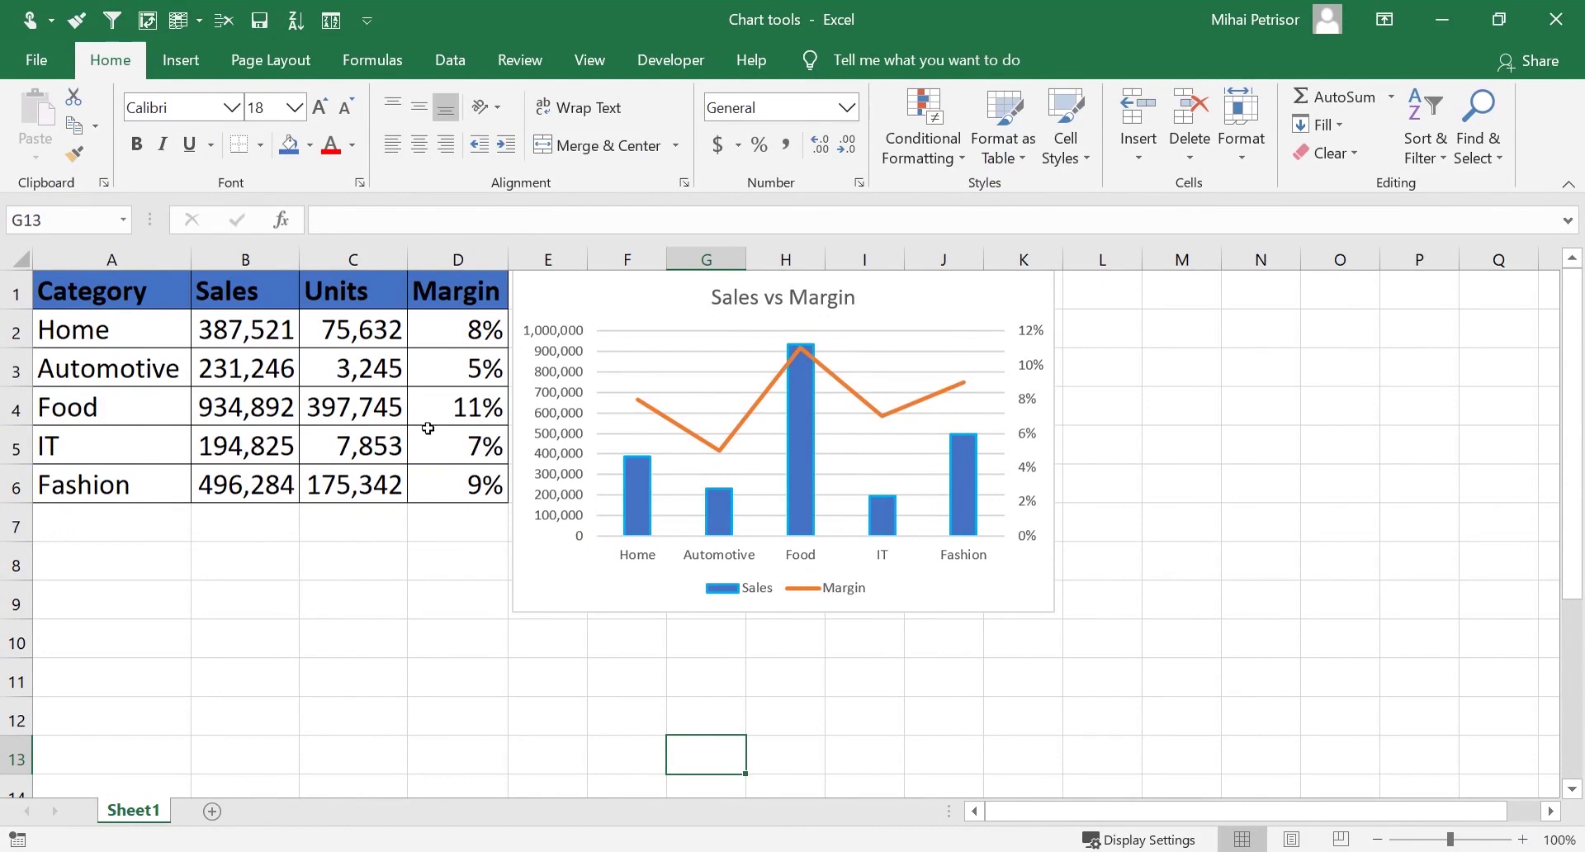
# In the Chart tools workbook, examine the chart element and quick layout options for the Sales vs Margin chart
pyautogui.click(619, 298)
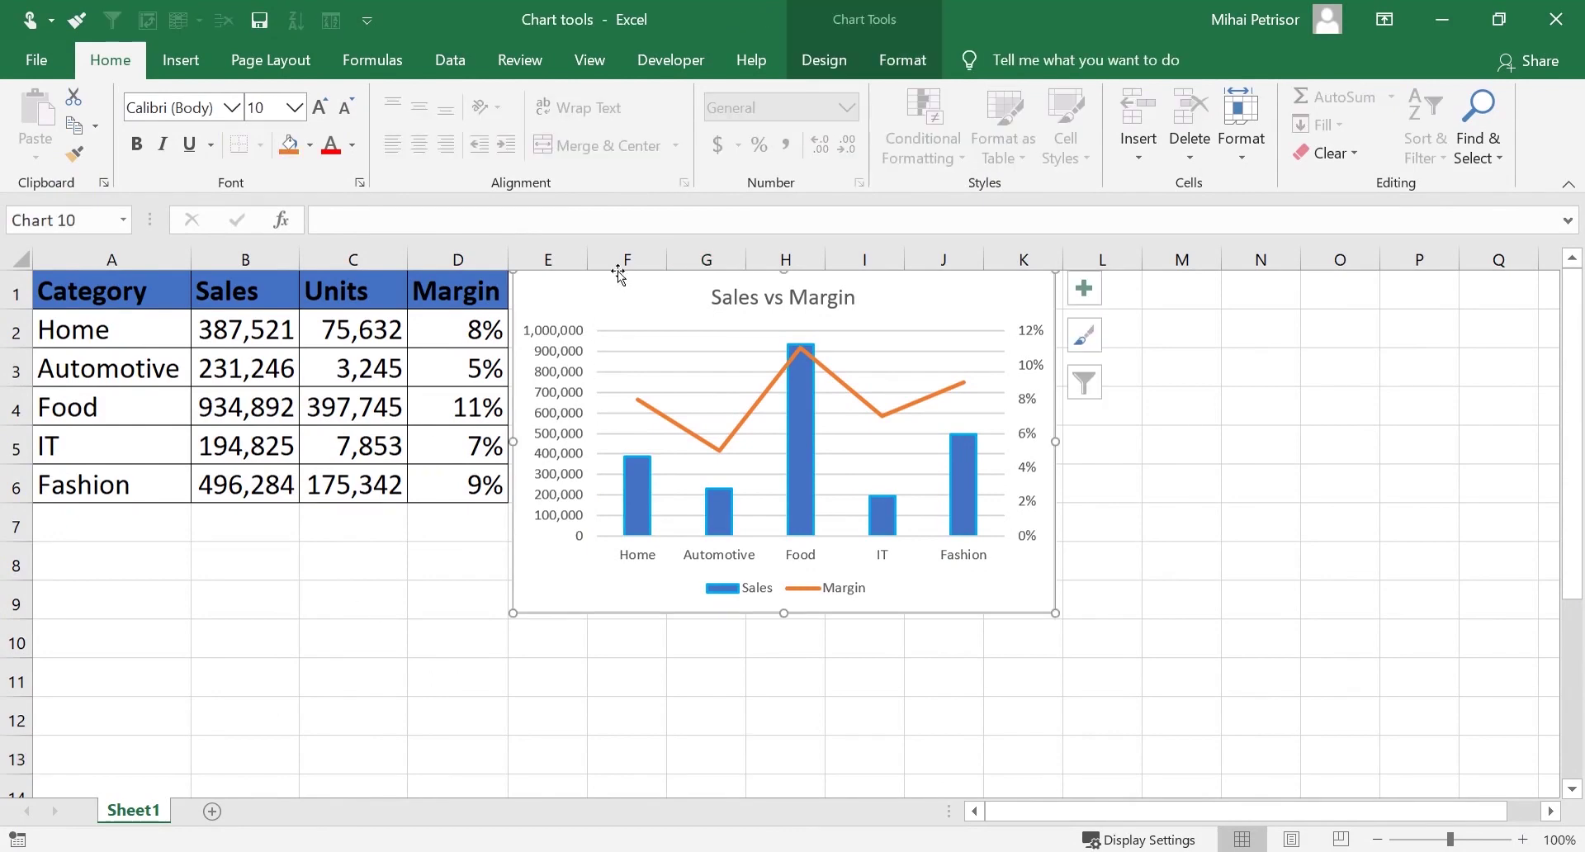
pyautogui.click(826, 56)
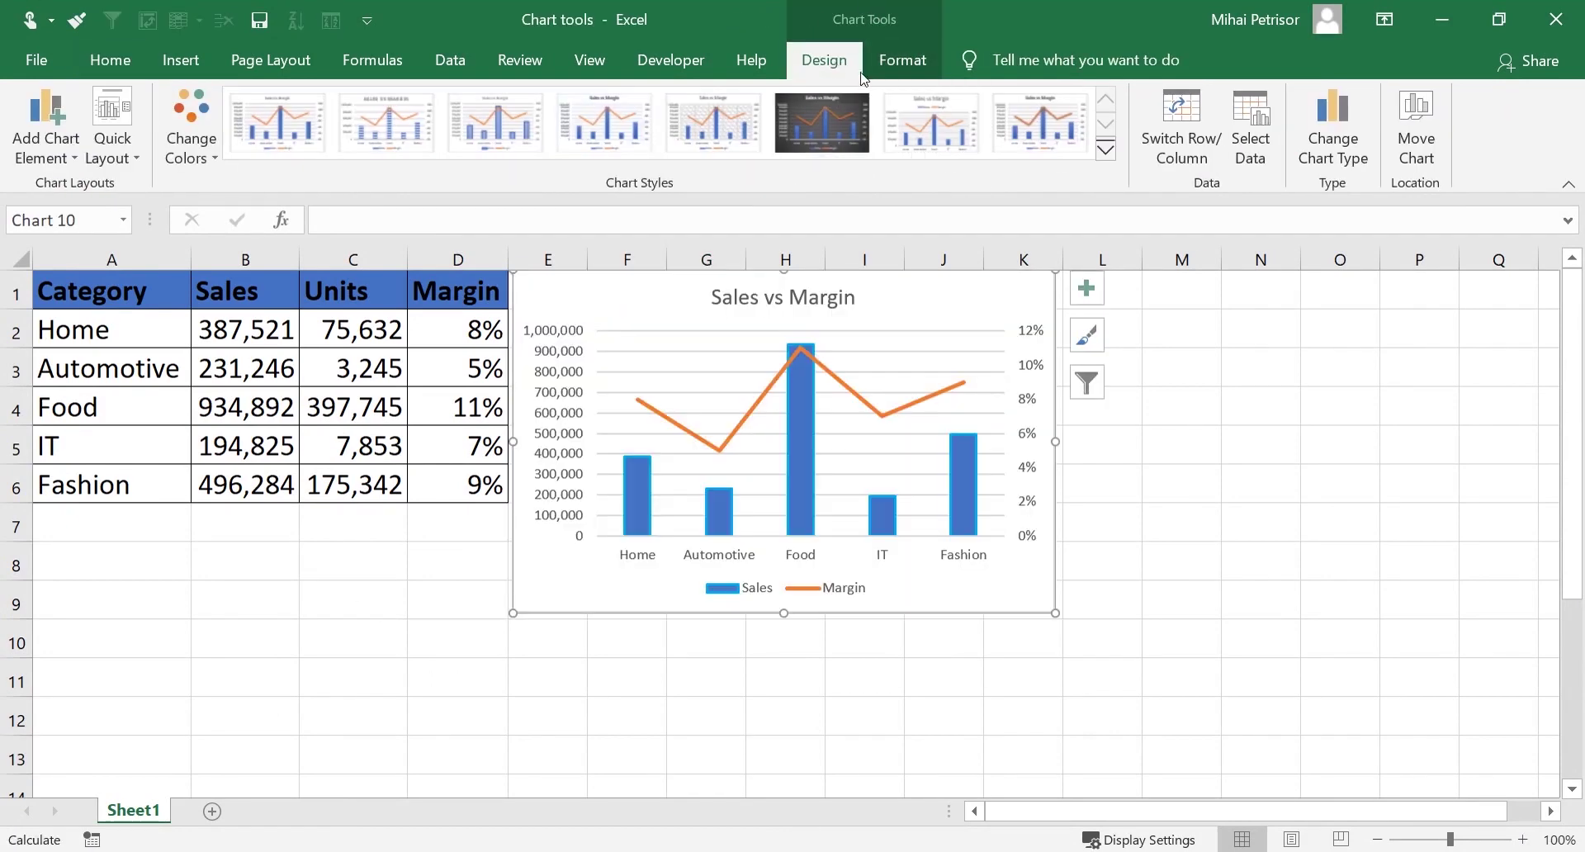
pyautogui.click(898, 71)
pyautogui.click(850, 56)
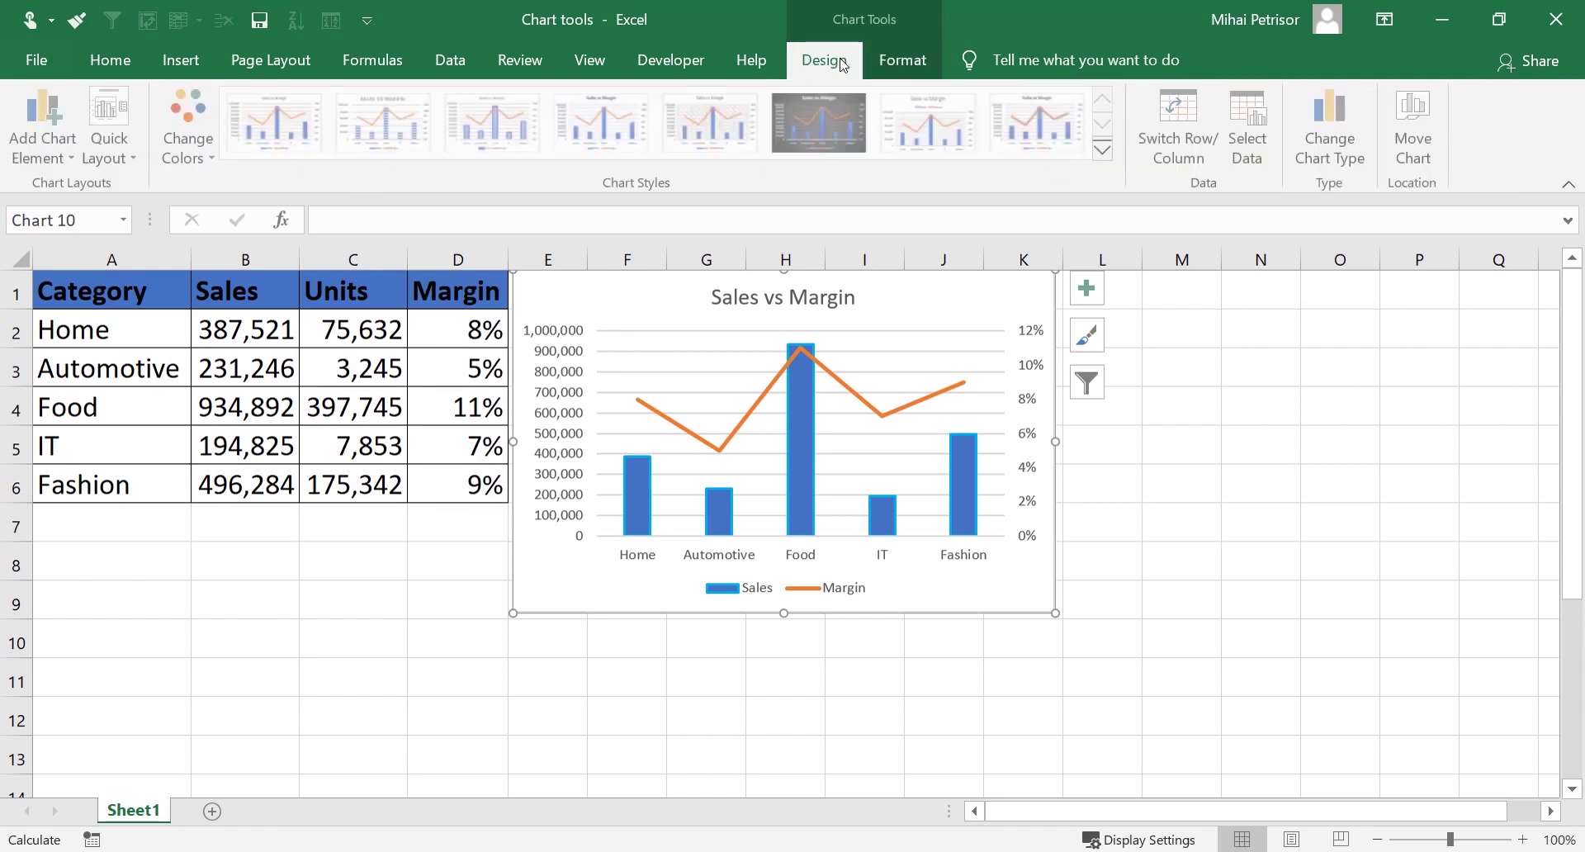
pyautogui.click(75, 163)
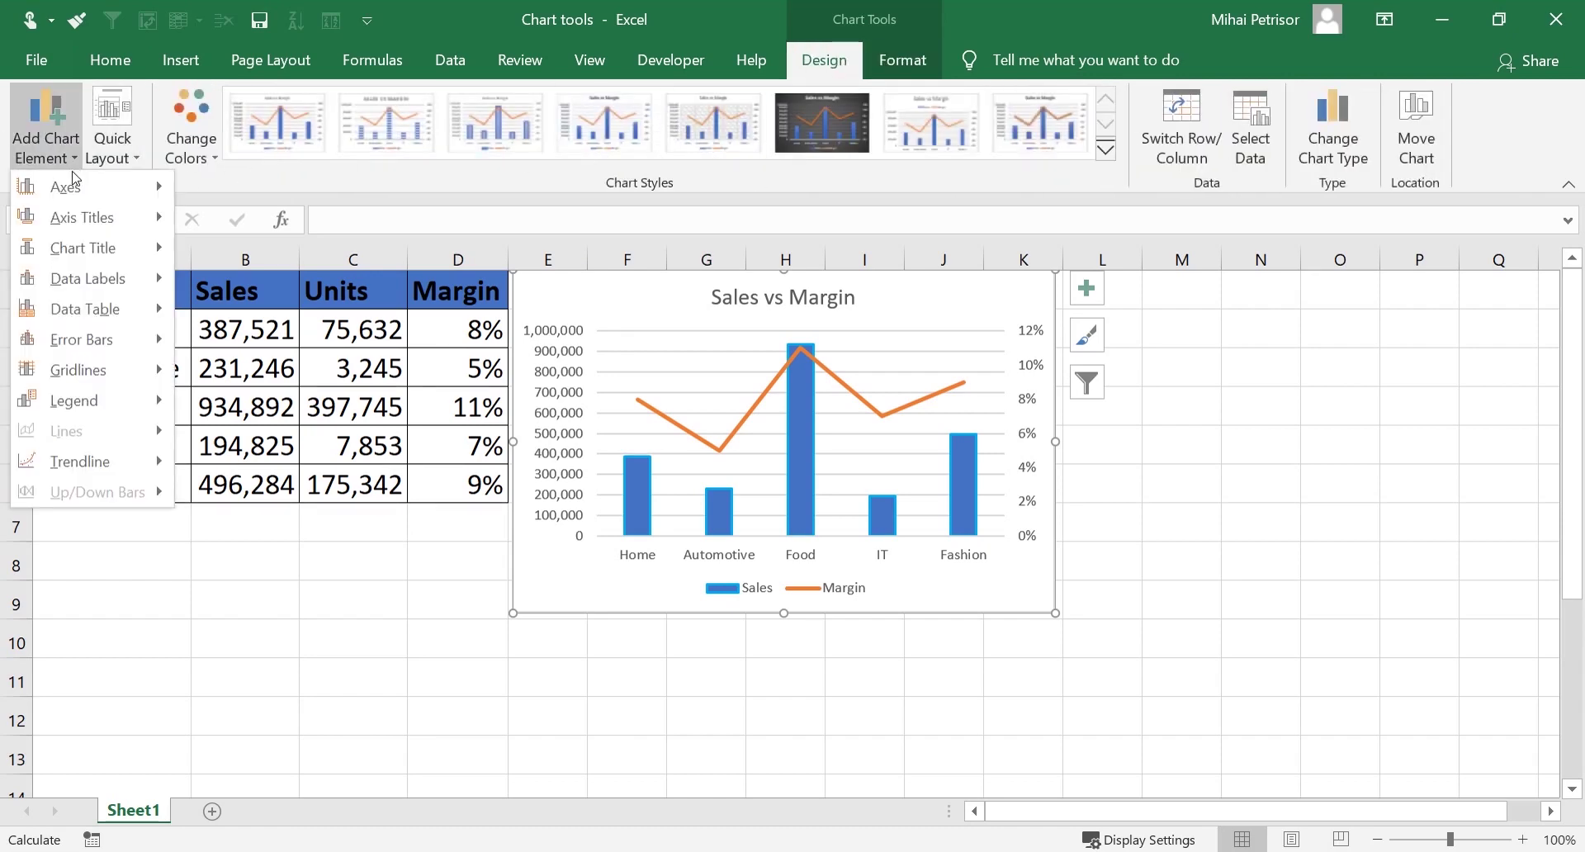
pyautogui.click(133, 160)
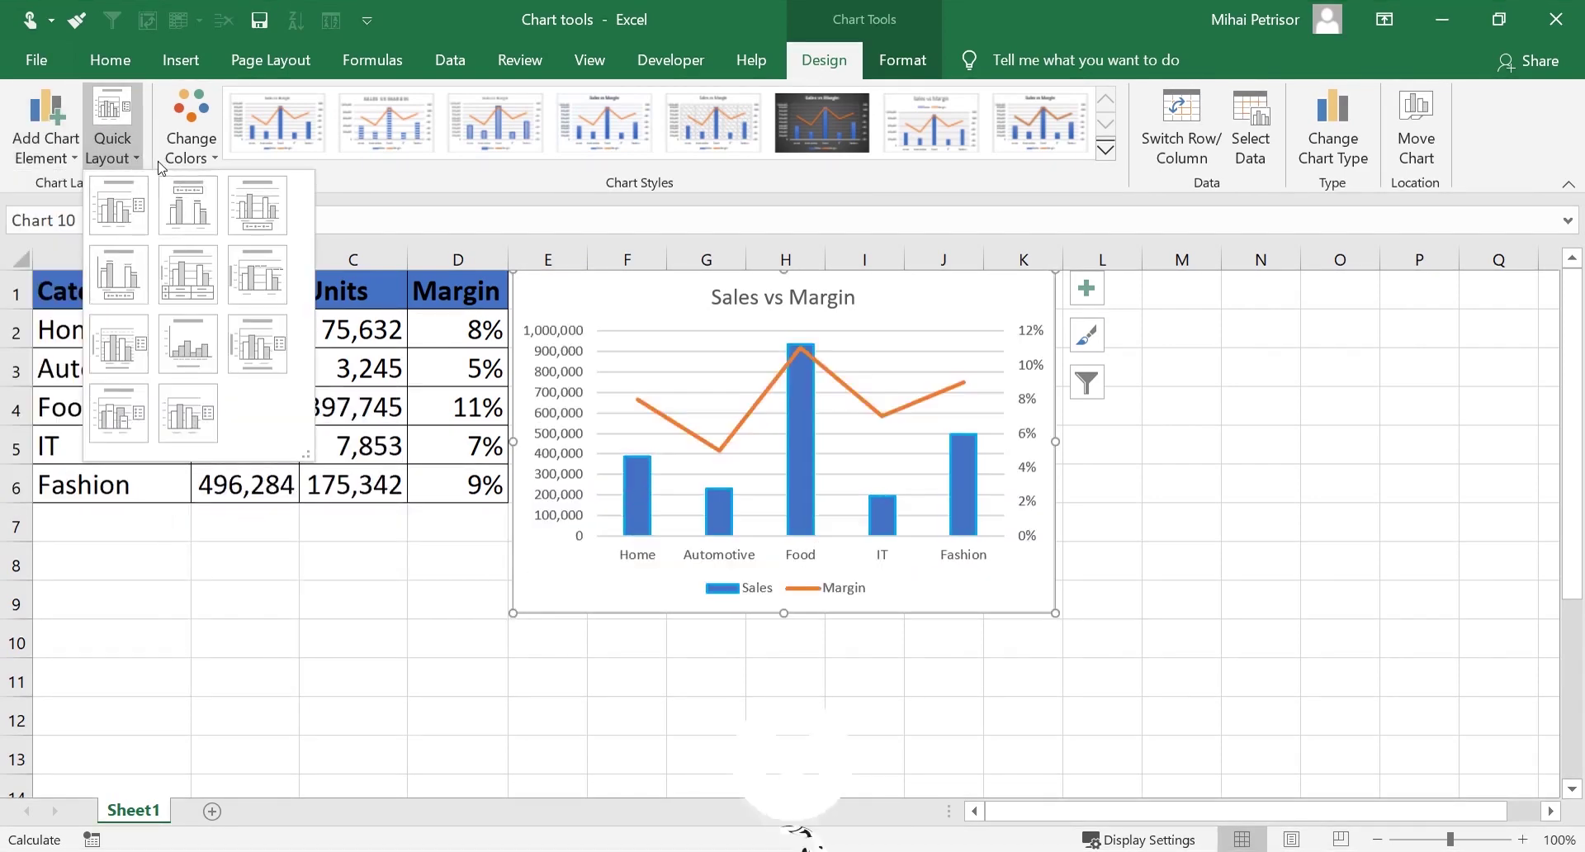
pyautogui.press('Escape')
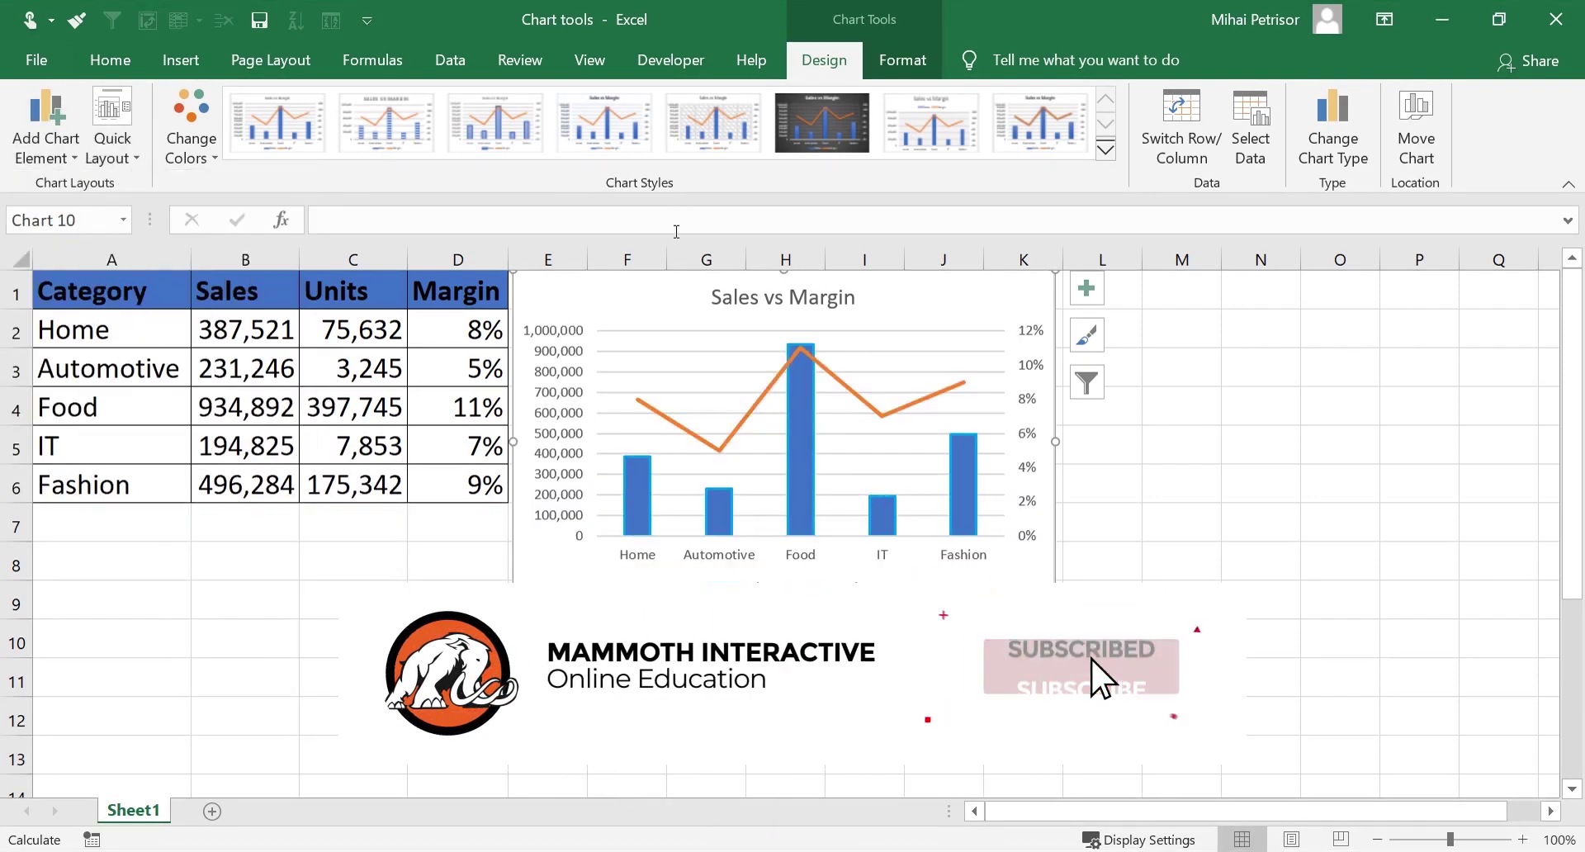
# Review the formatting tools offered for the Sales vs Margin chart, comparing a cell selection with a chart selection
pyautogui.click(896, 59)
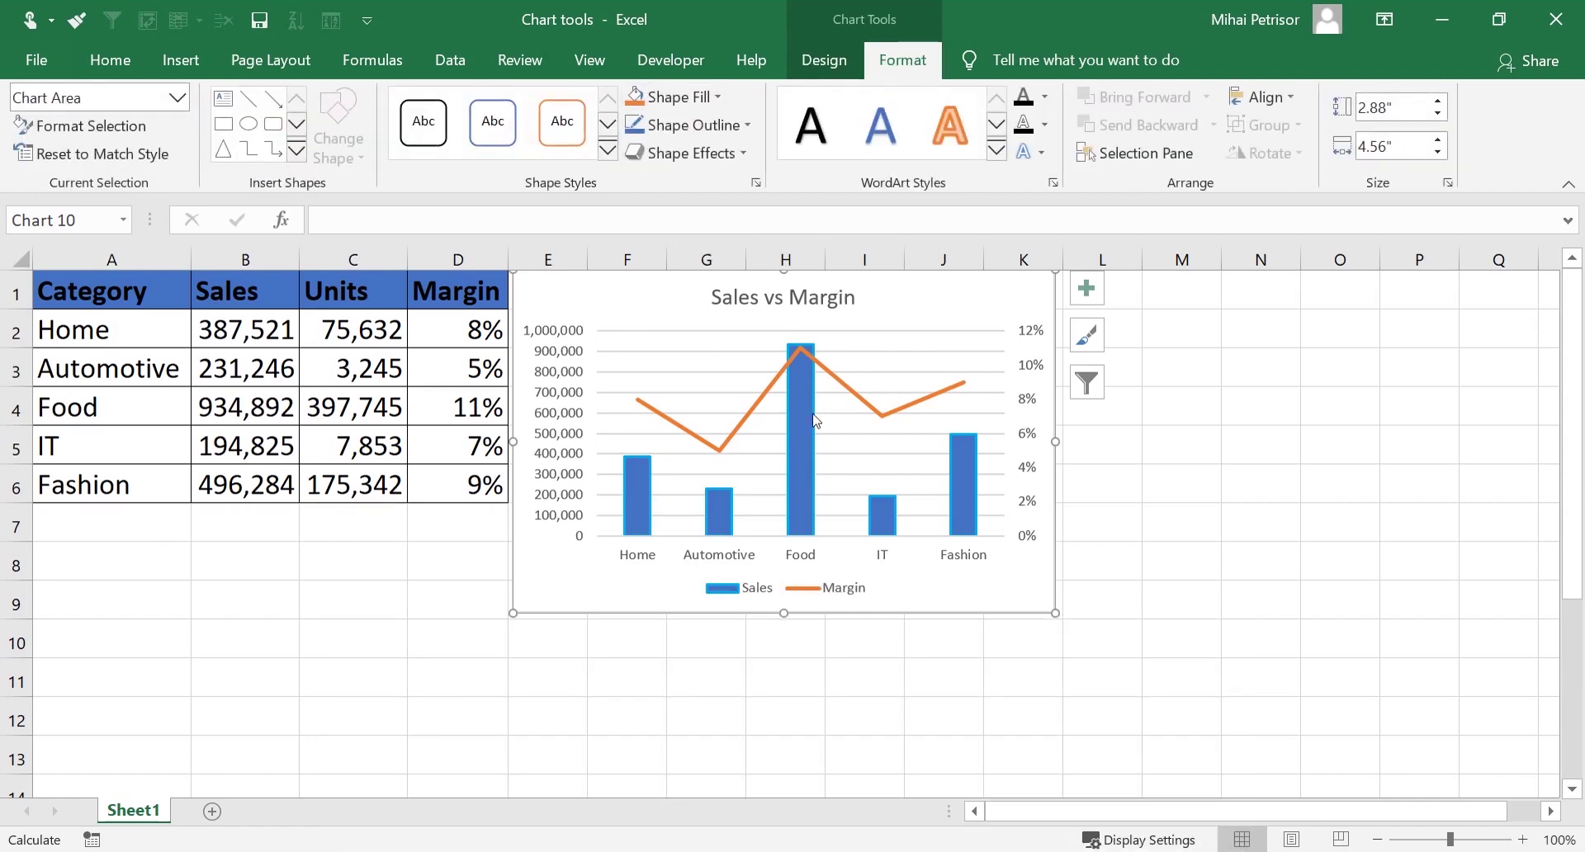
pyautogui.moveTo(813, 419)
pyautogui.click(403, 371)
pyautogui.click(597, 301)
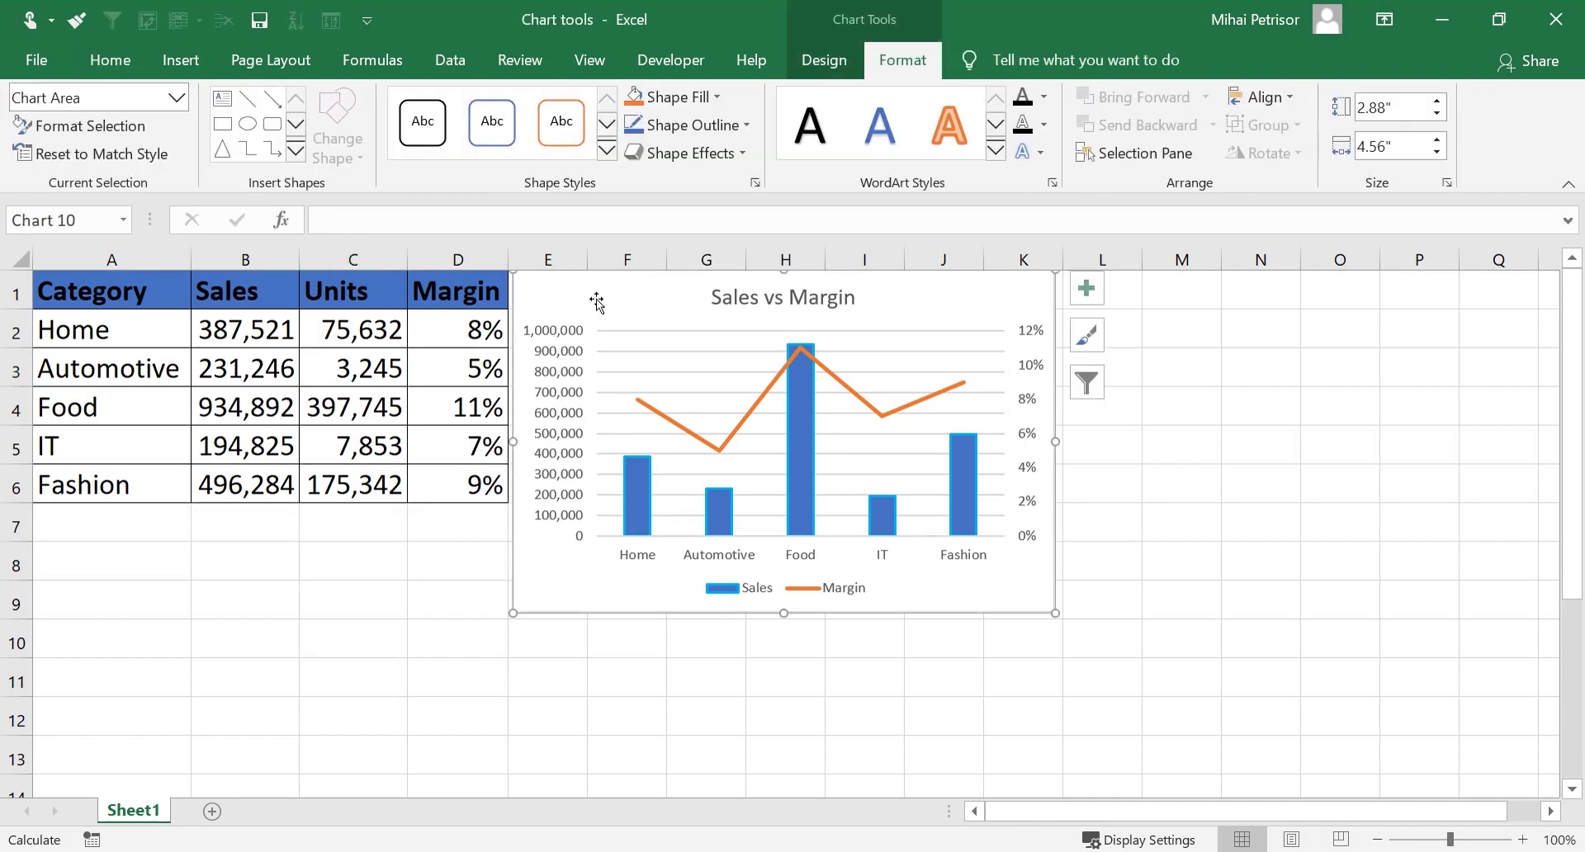
# Examine the chart type and Save as Template options for the Sales vs Margin chart, leaving both unapplied
pyautogui.click(824, 60)
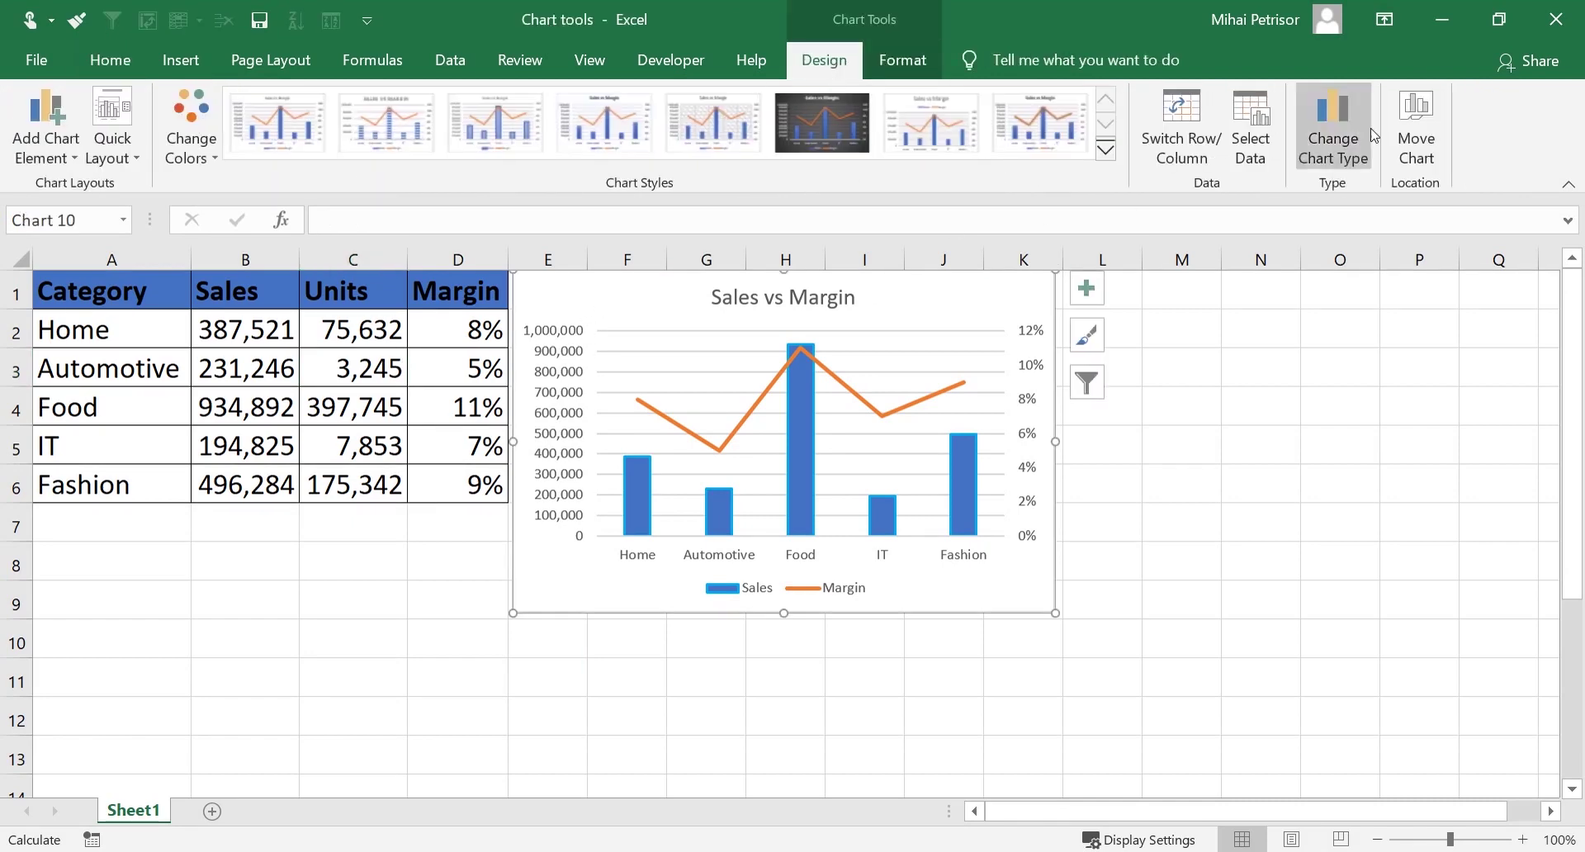
pyautogui.click(1355, 113)
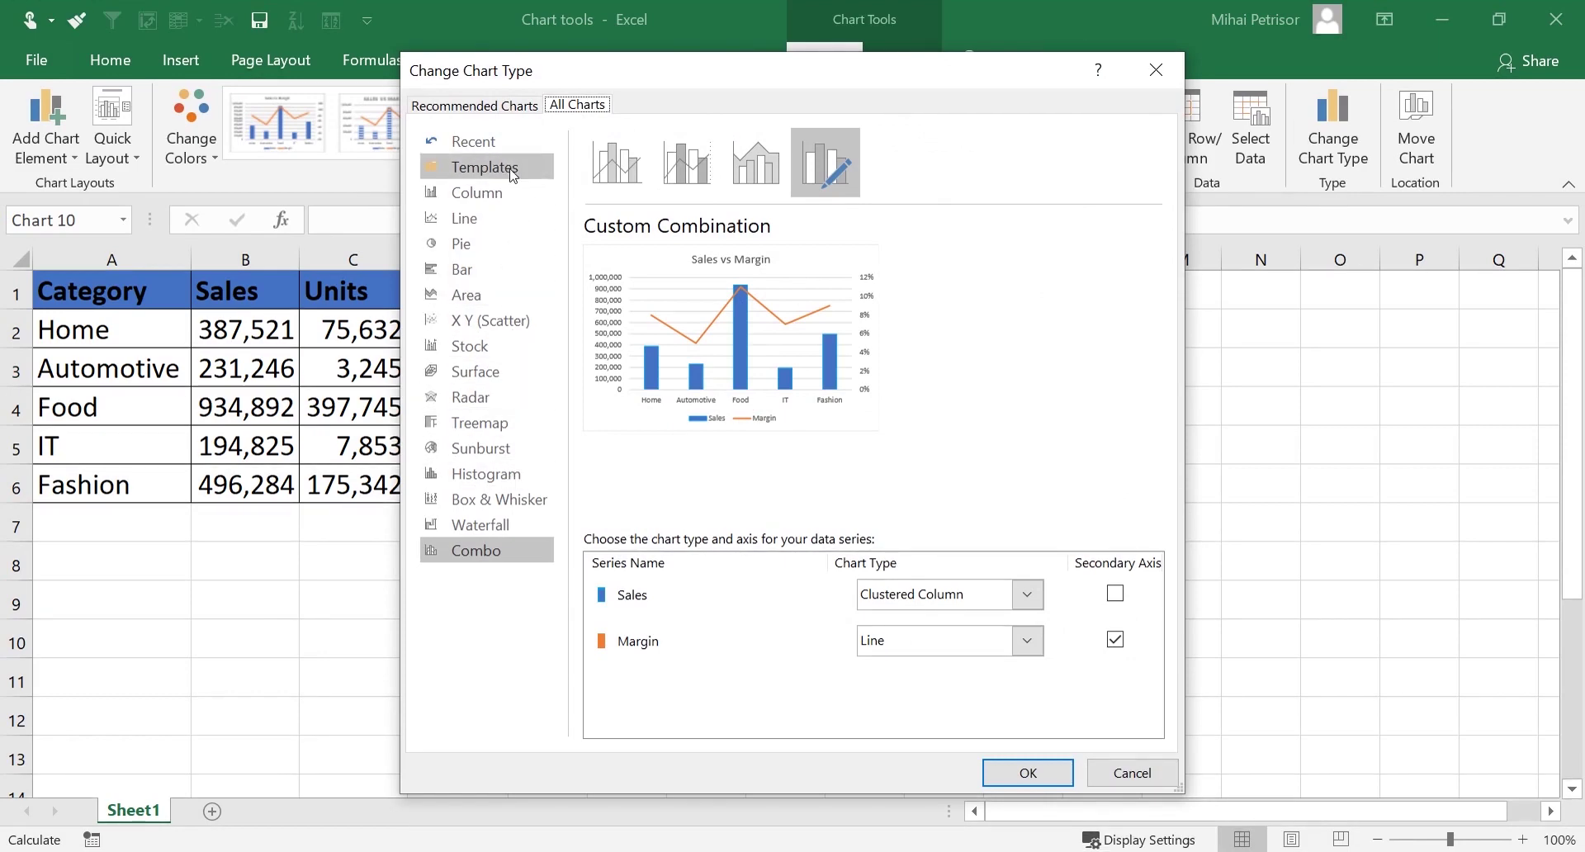
pyautogui.click(1176, 72)
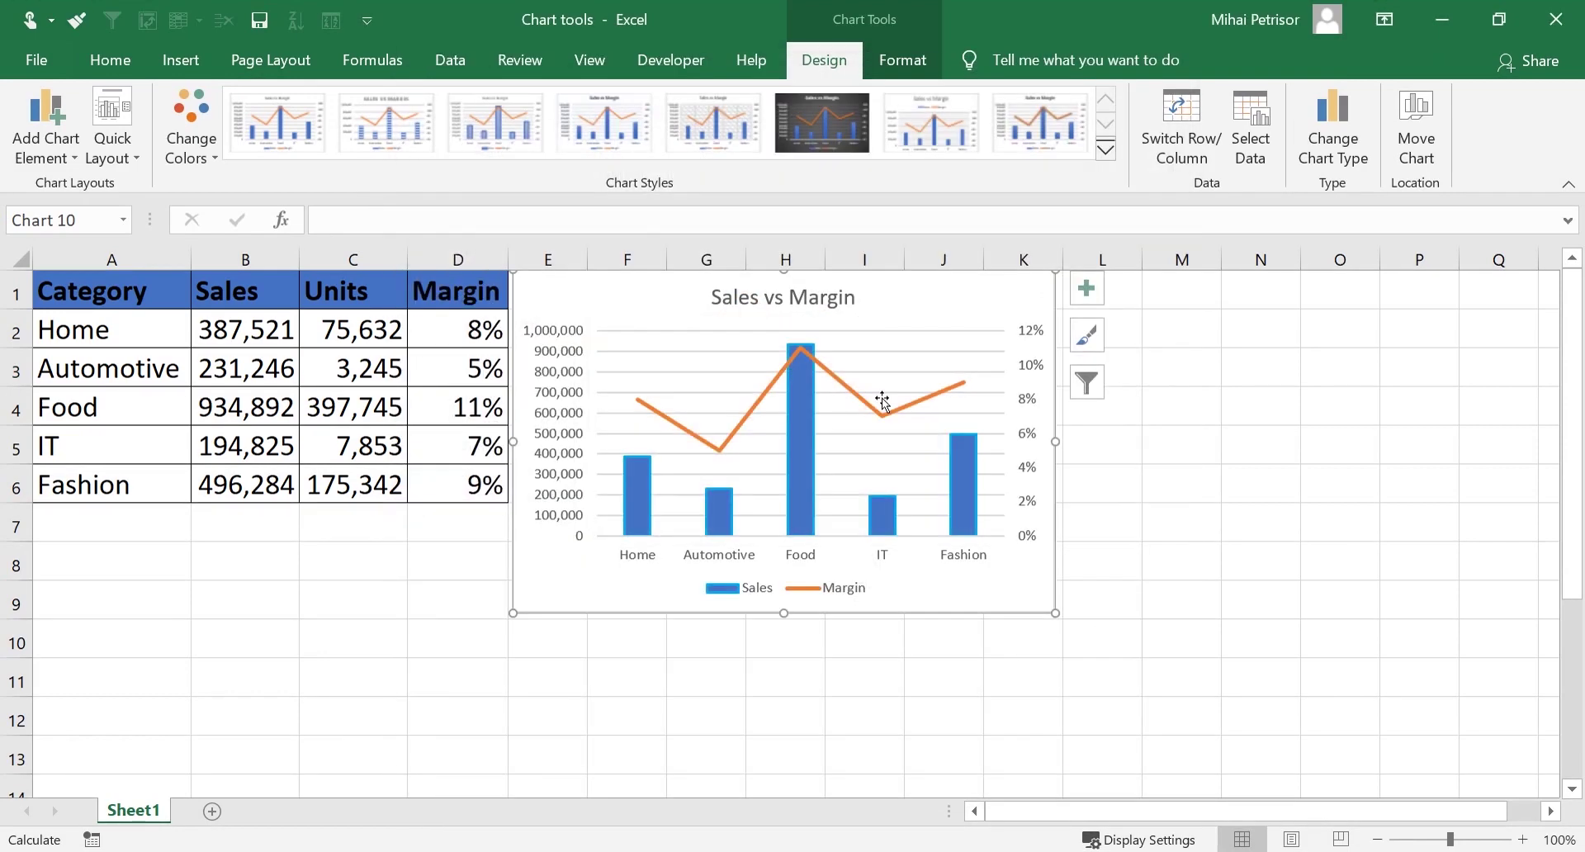
pyautogui.rightClick(589, 309)
pyautogui.click(690, 518)
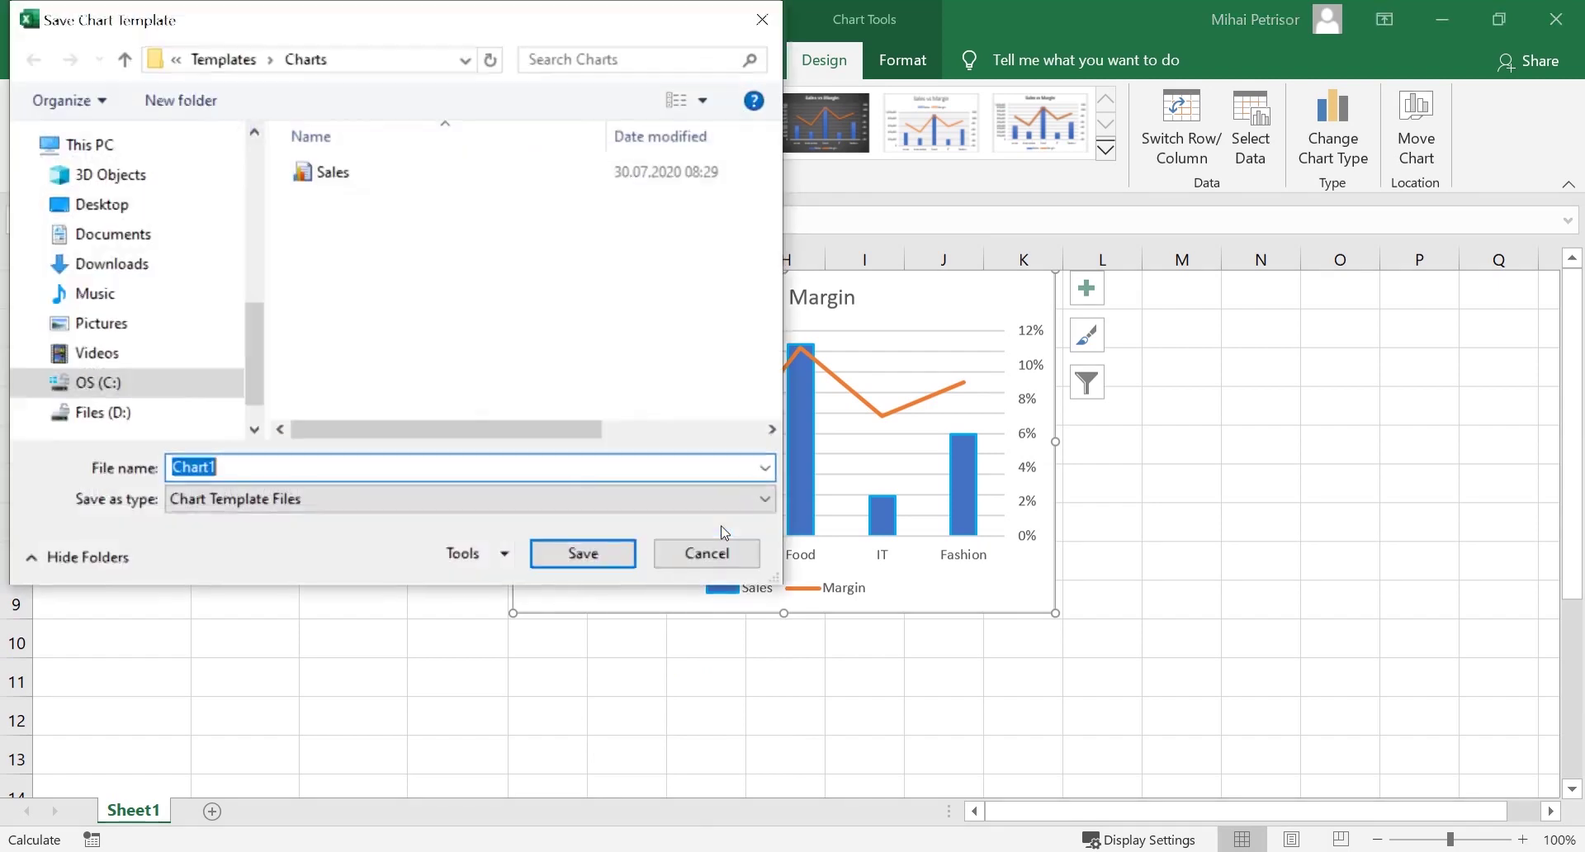
pyautogui.click(714, 550)
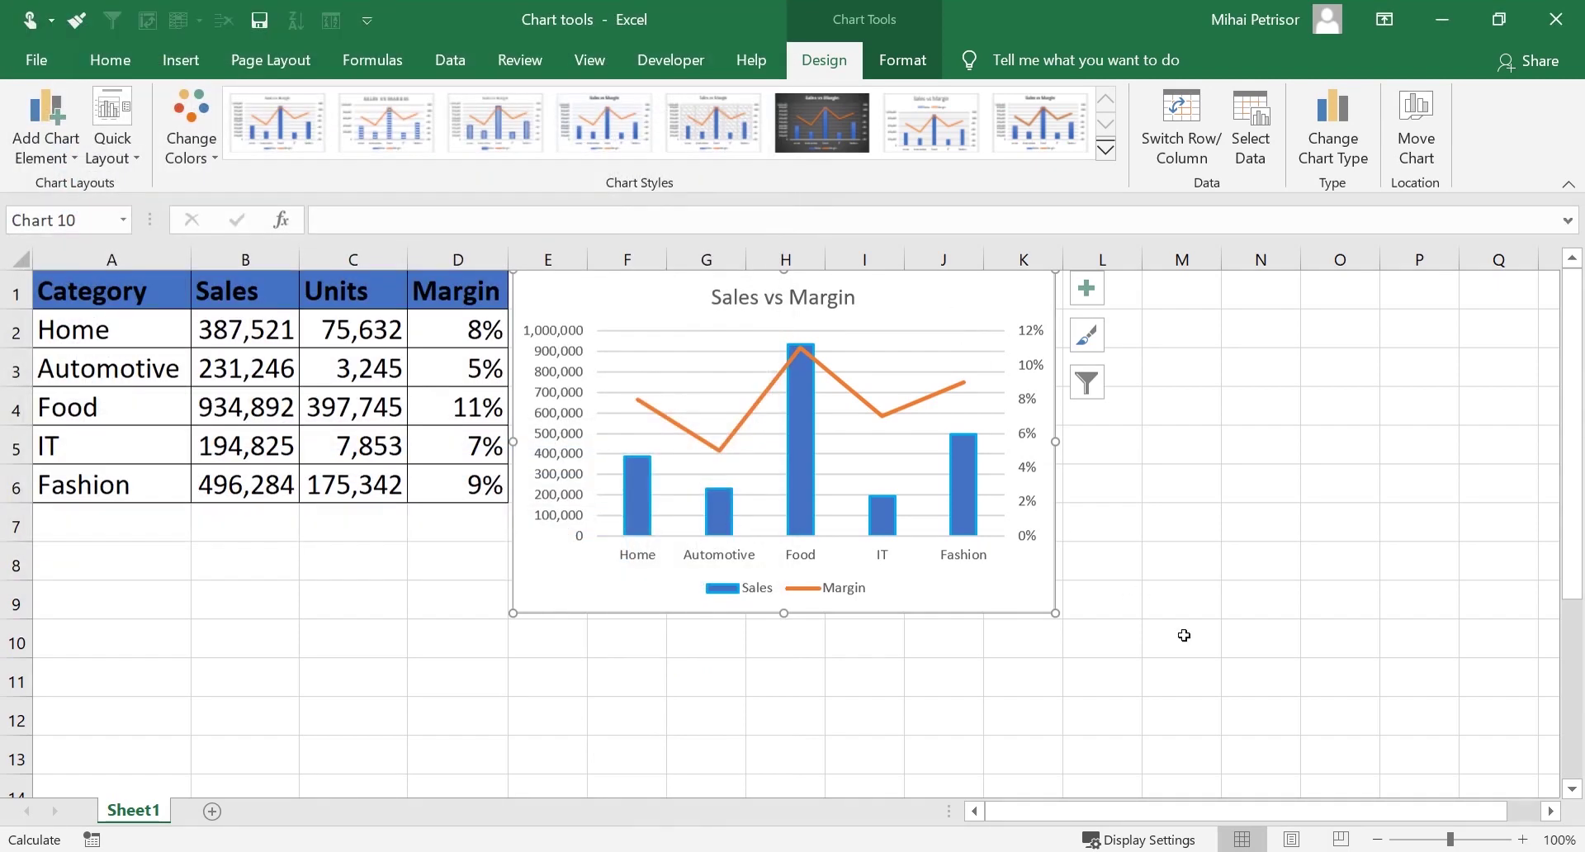
# Compare selecting table cells with selecting the Sales vs Margin chart, and inspect its Combo chart type settings
pyautogui.click(702, 648)
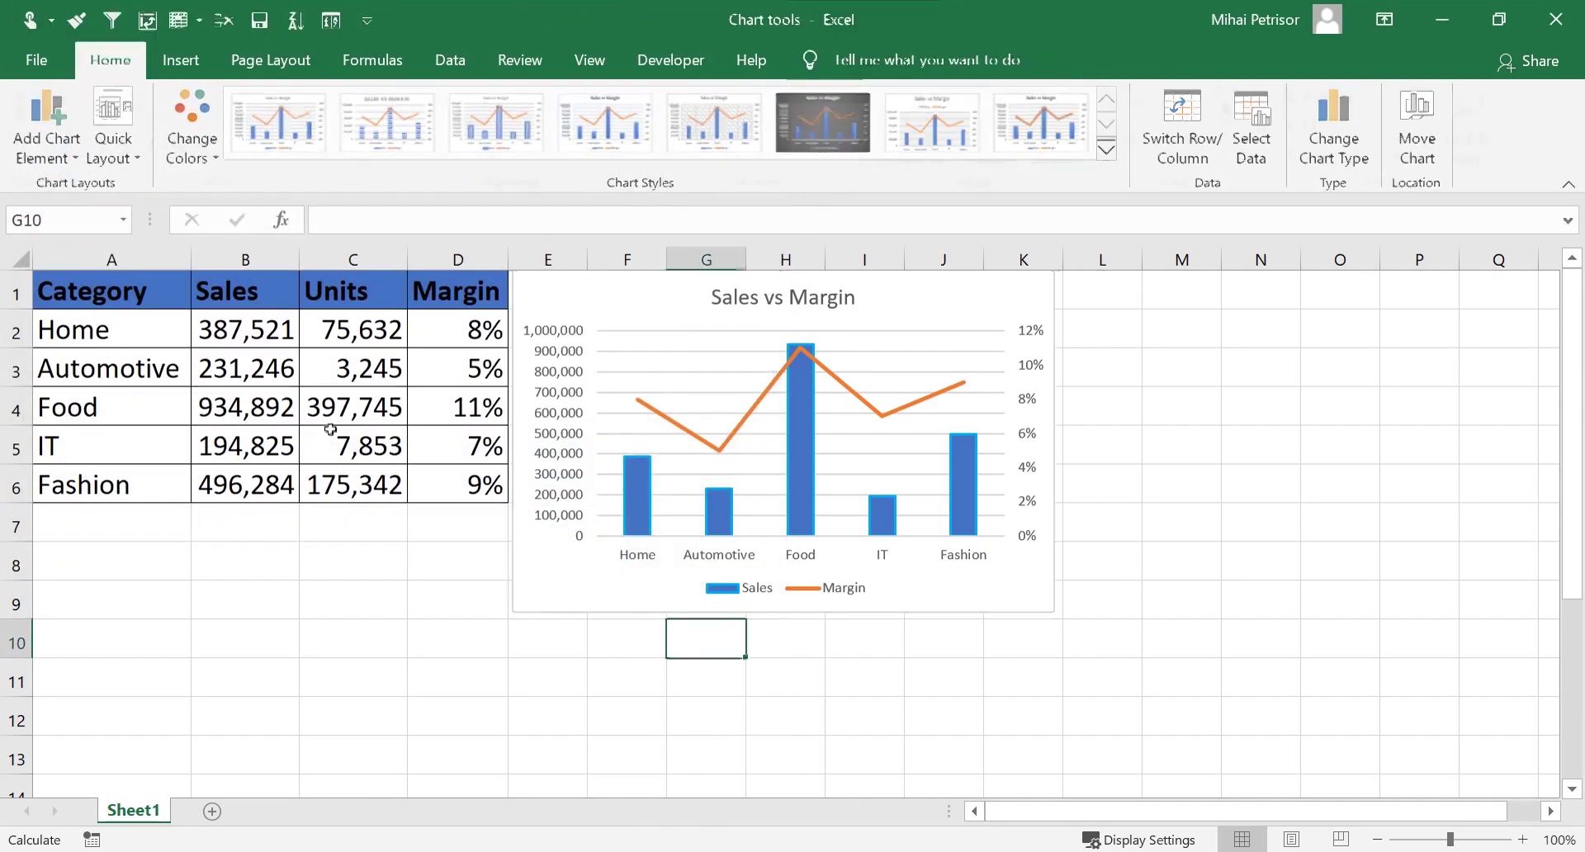
pyautogui.click(283, 394)
pyautogui.click(615, 299)
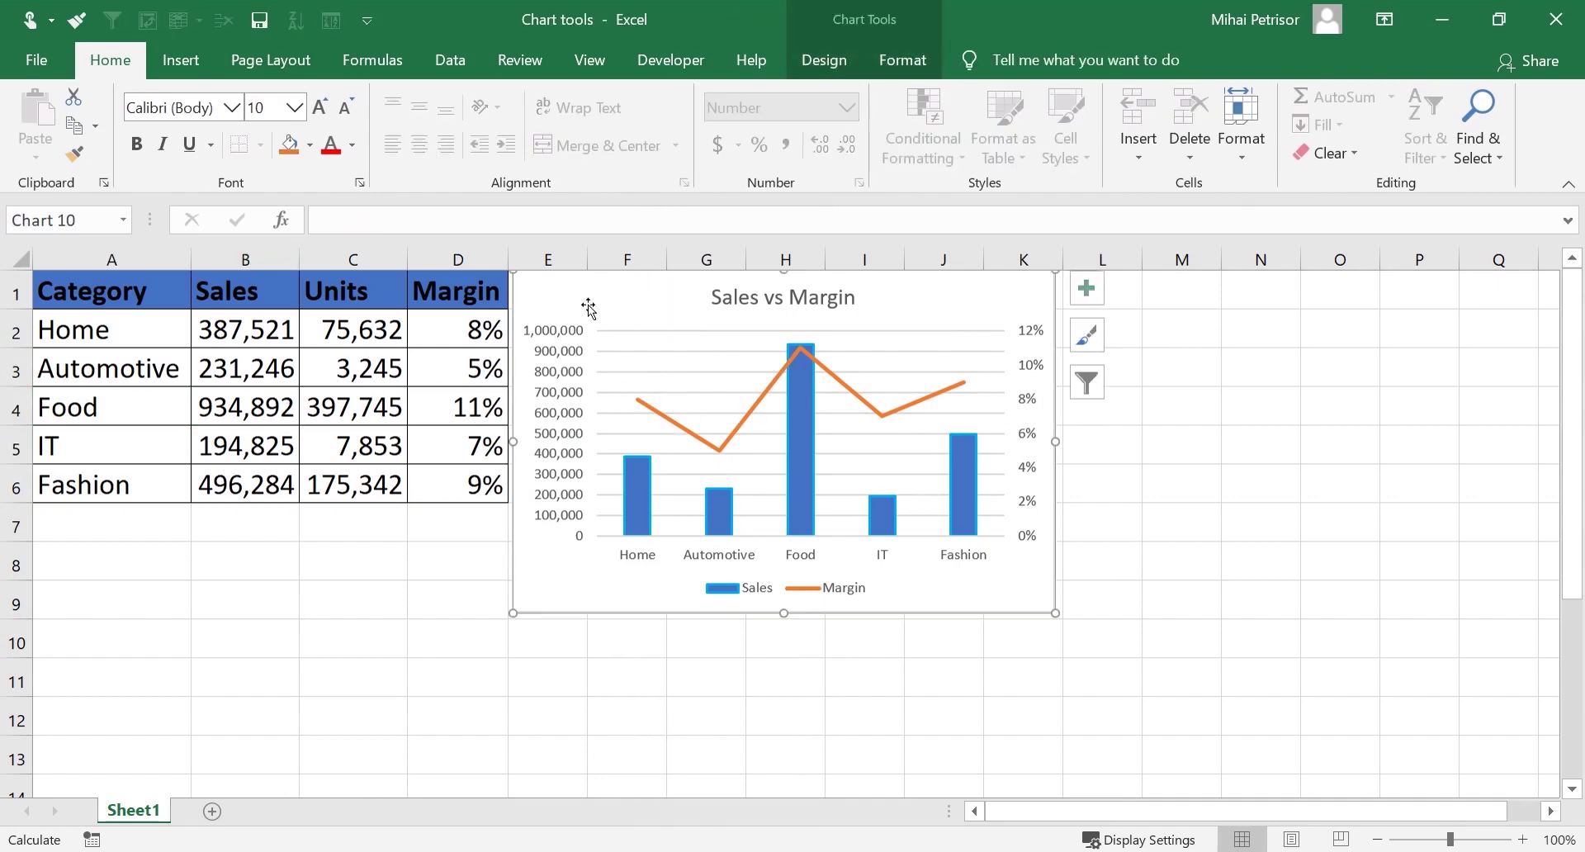
pyautogui.click(460, 314)
pyautogui.click(632, 347)
pyautogui.rightClick(648, 293)
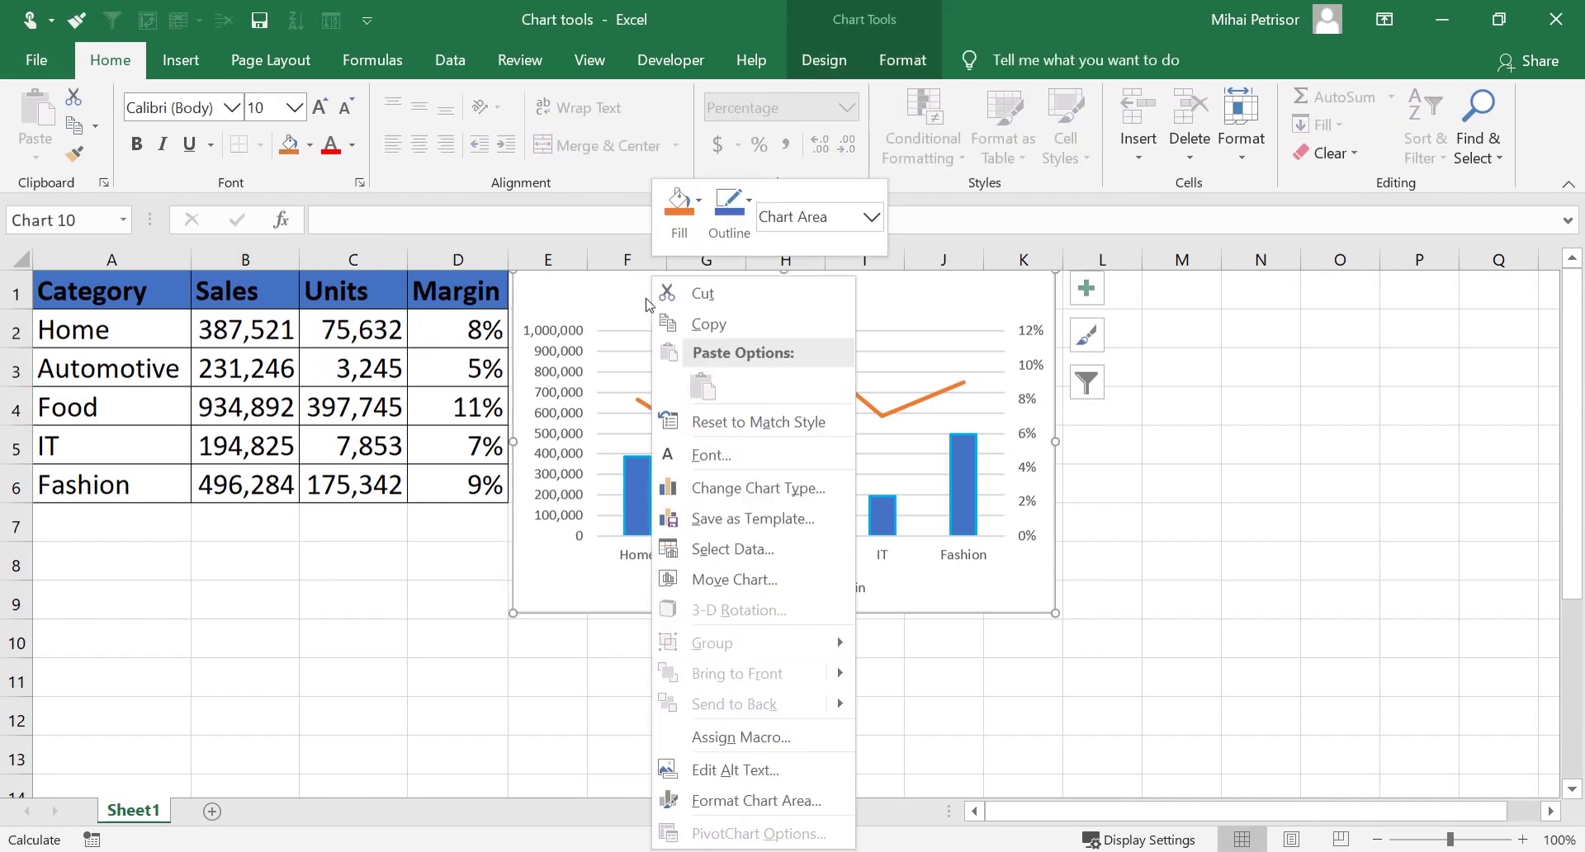
pyautogui.click(762, 500)
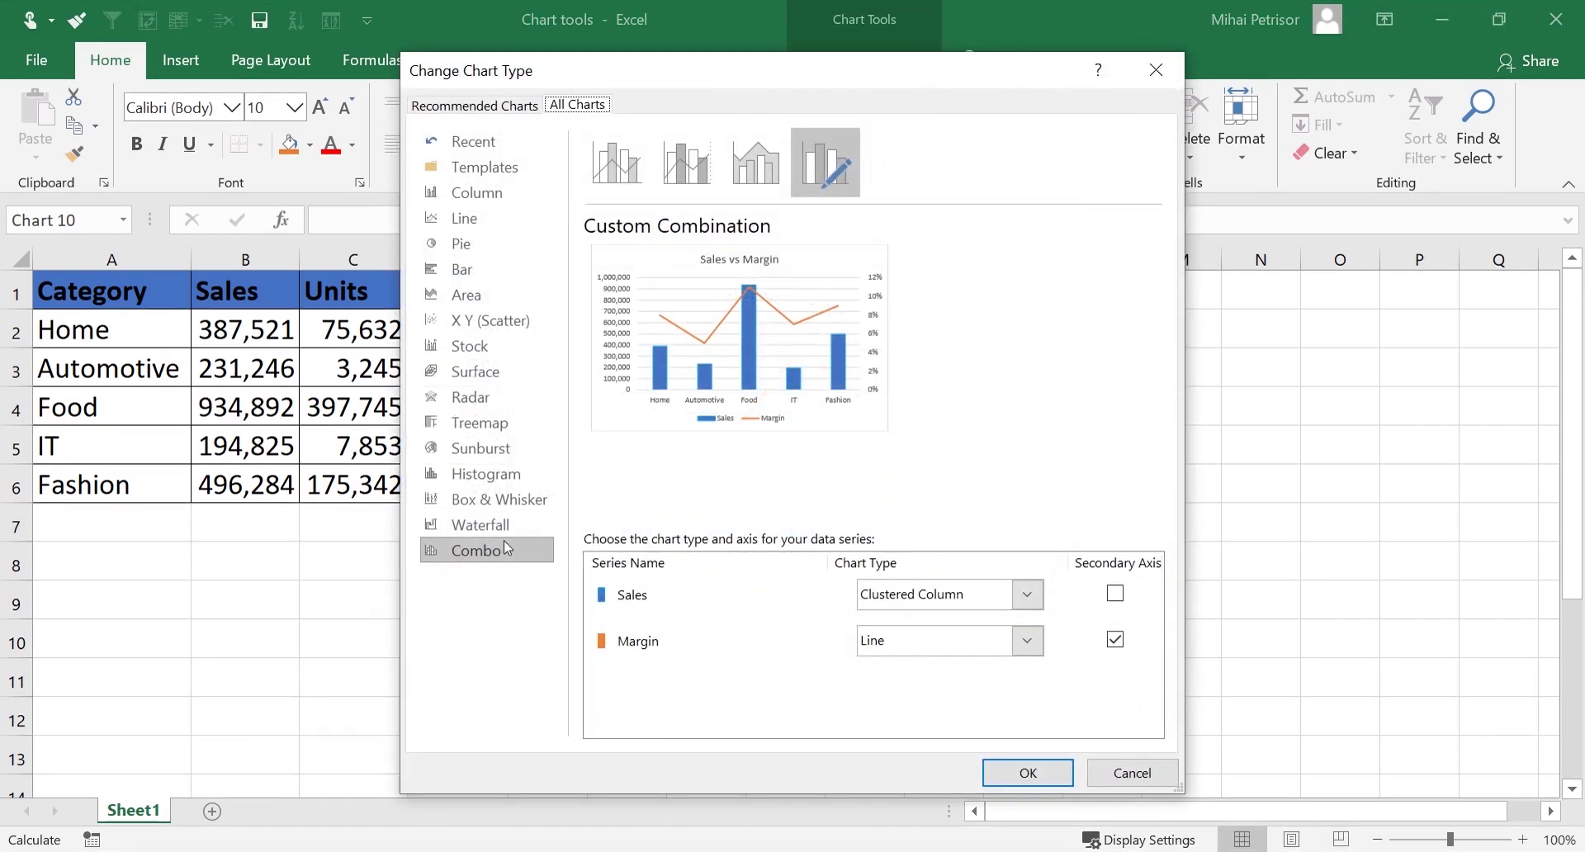
pyautogui.click(1131, 773)
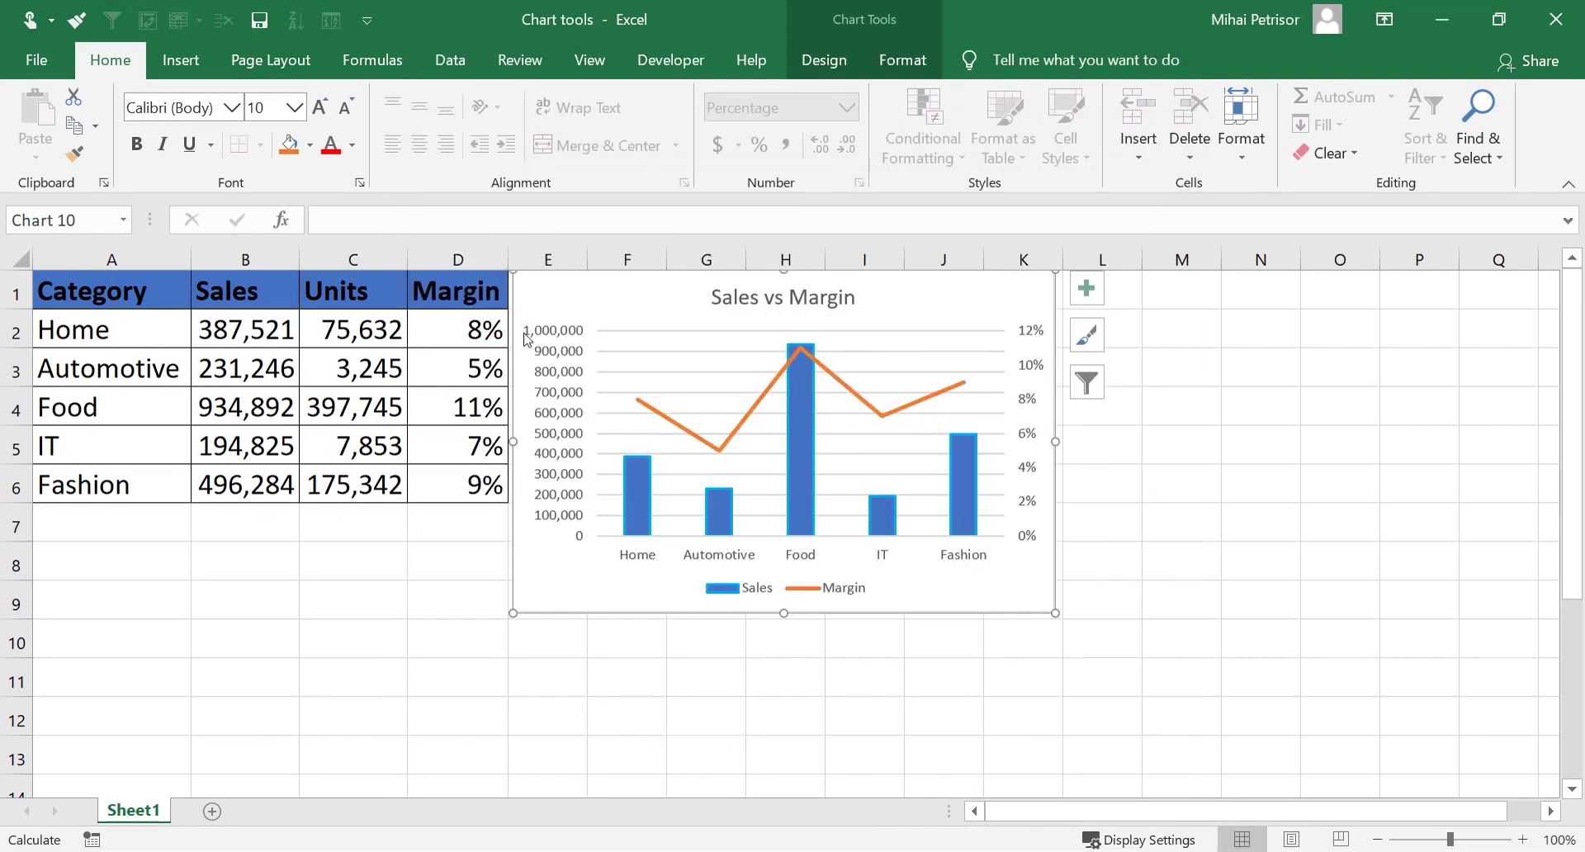
# Look through the Format Chart Area settings of the Sales vs Margin chart, and return to the table's Margin column
pyautogui.rightClick(510, 334)
pyautogui.rightClick(877, 311)
pyautogui.click(1023, 799)
pyautogui.scroll(-3, 1558, 578)
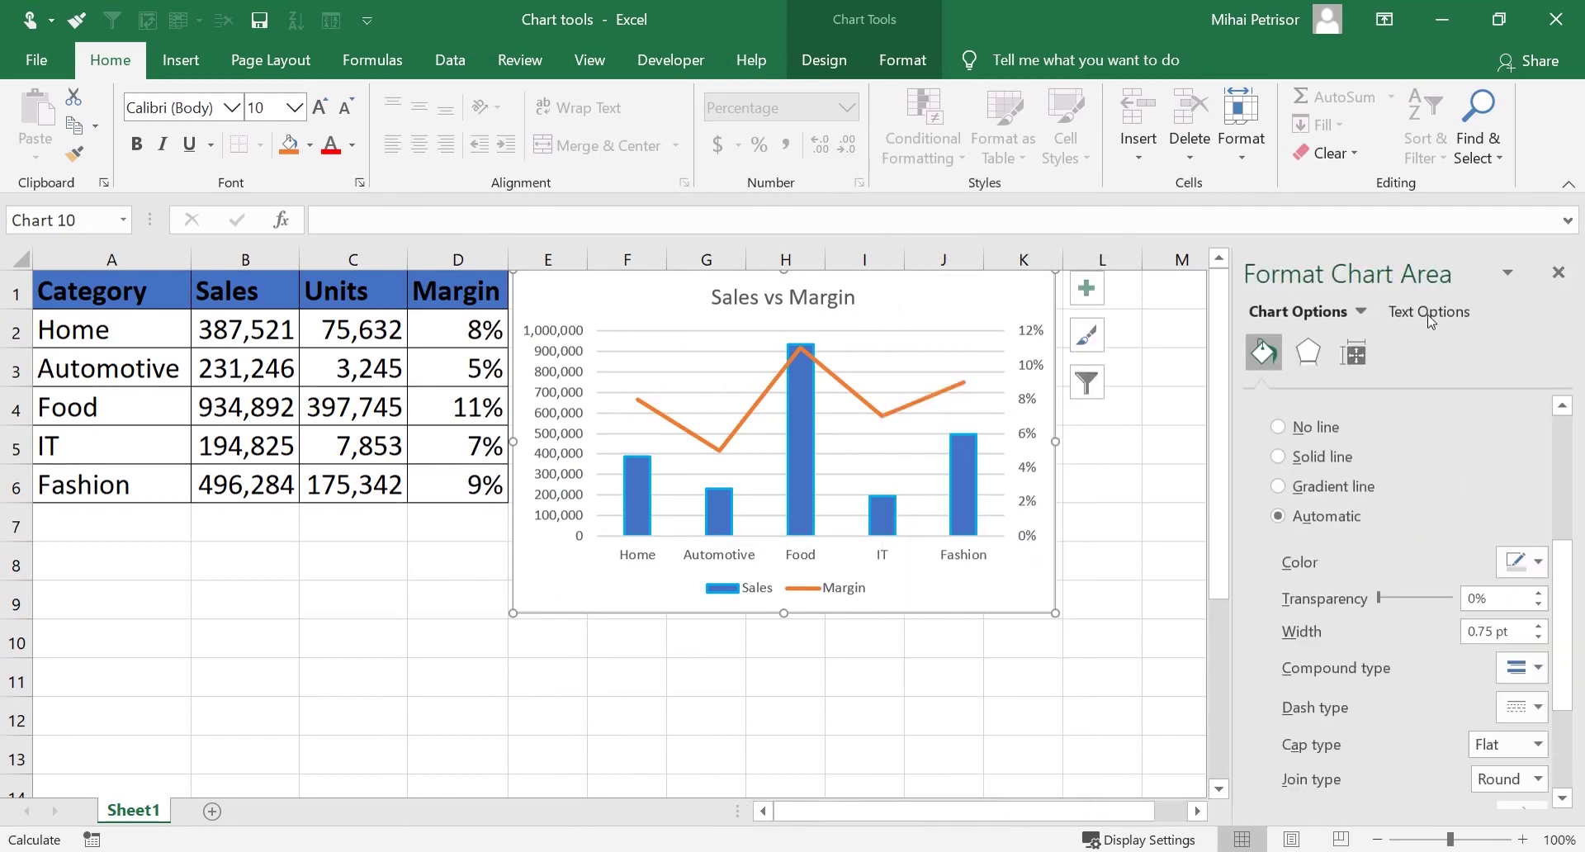
pyautogui.click(1176, 526)
pyautogui.click(1559, 272)
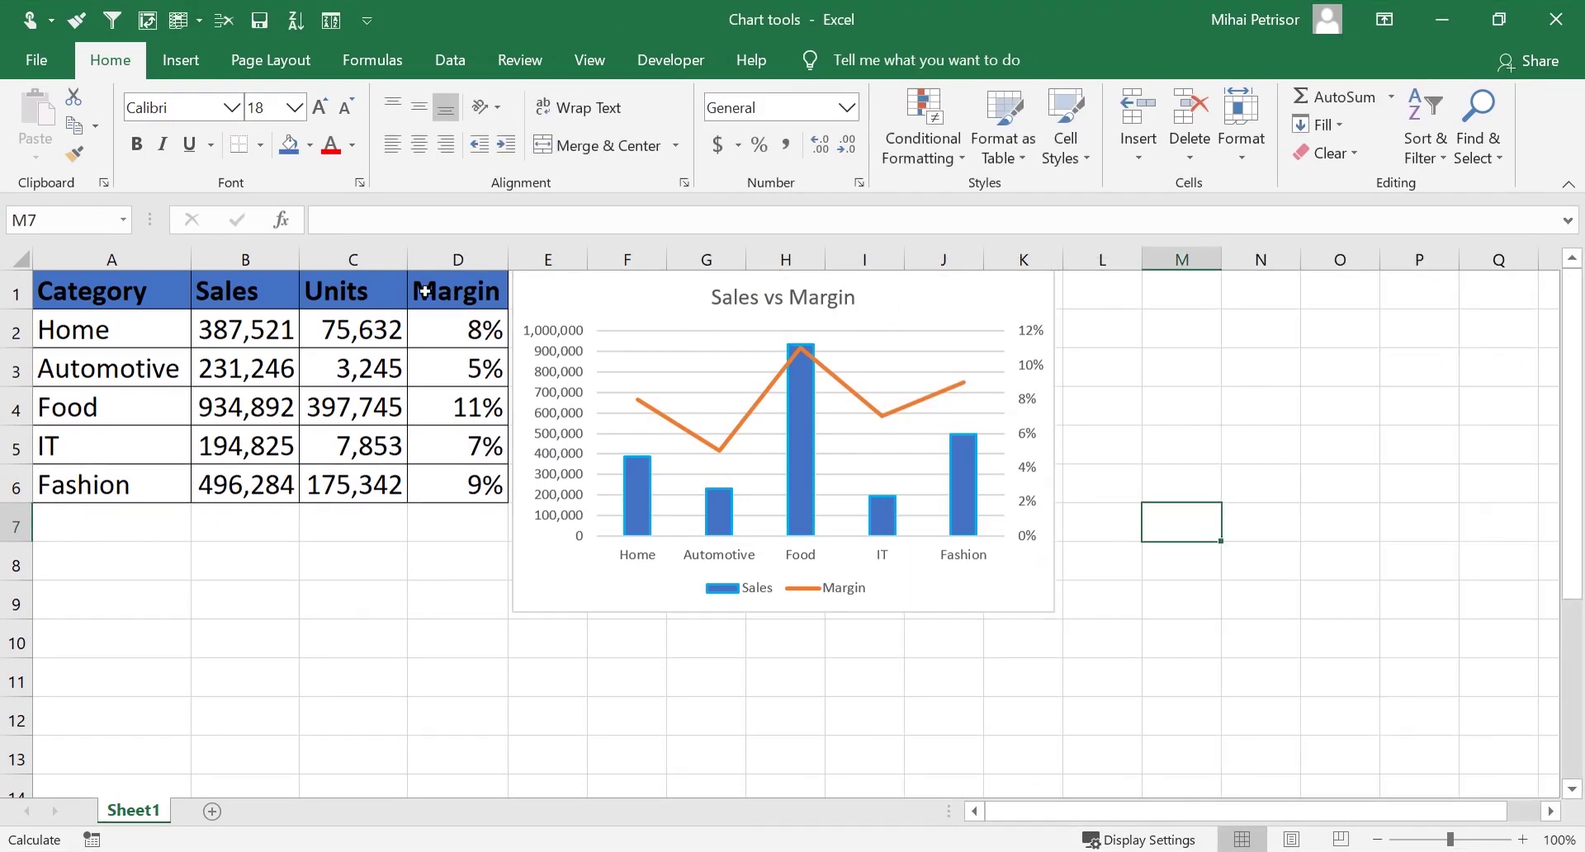
pyautogui.click(424, 291)
pyautogui.click(456, 410)
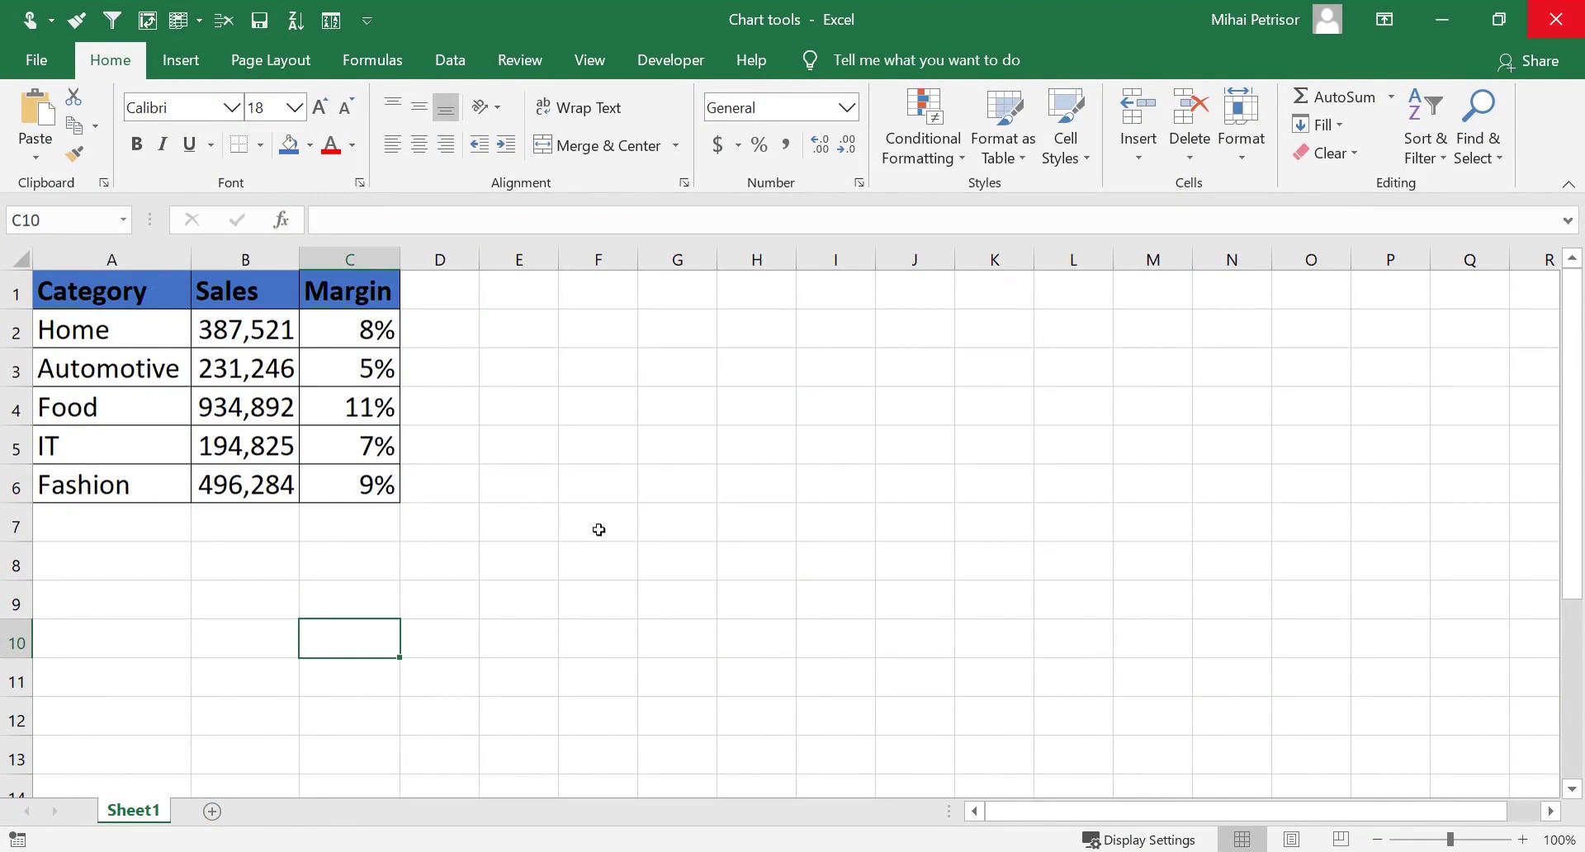
# Read through the Category, Sales and Margin columns of the table without a chart
pyautogui.click(188, 338)
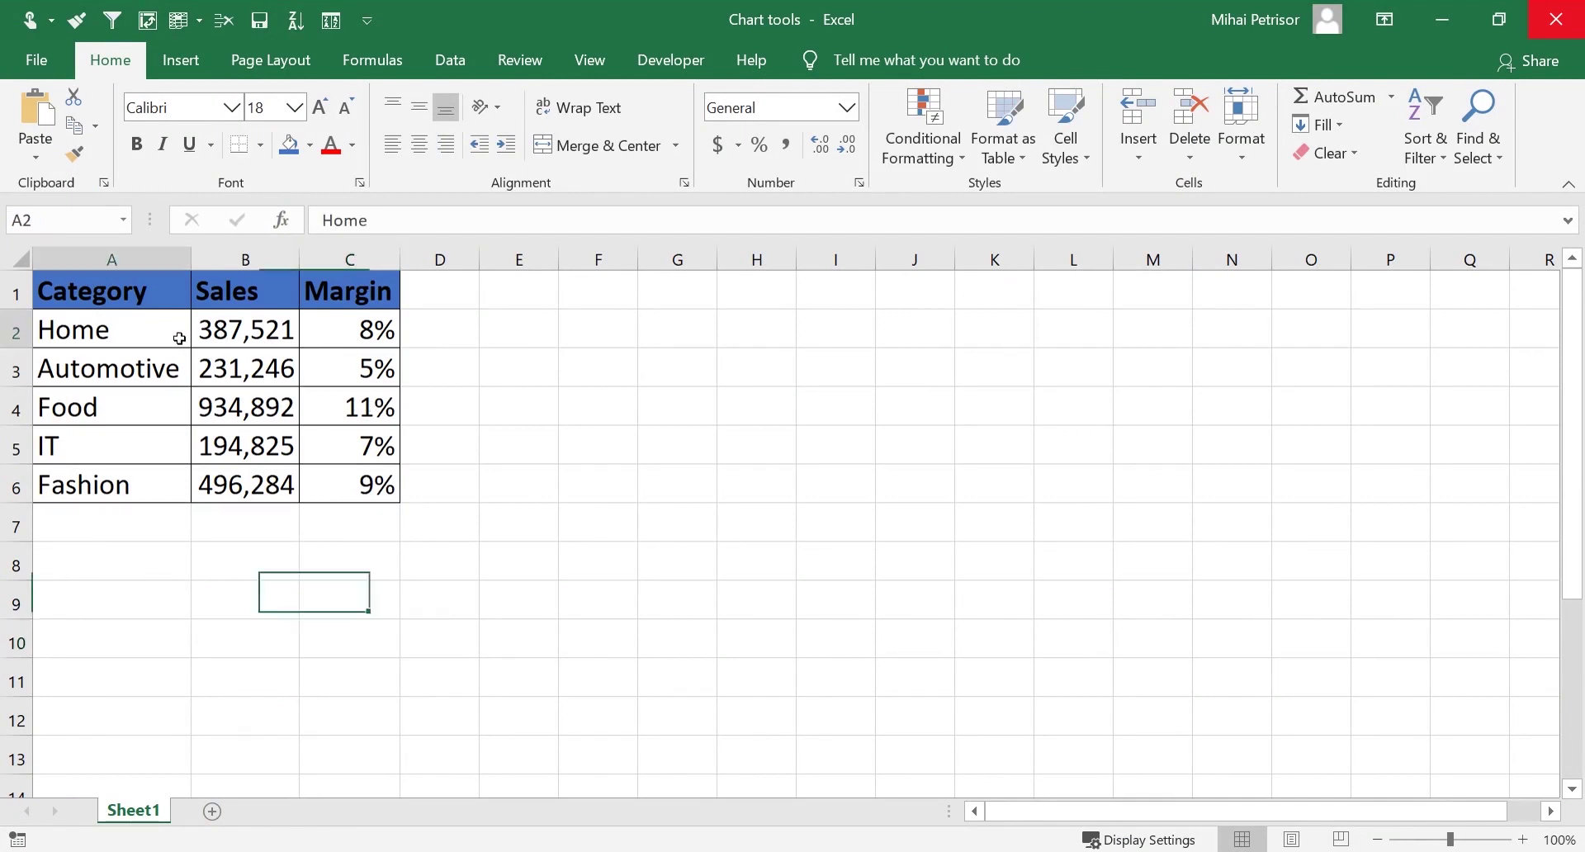
pyautogui.click(179, 412)
pyautogui.click(173, 322)
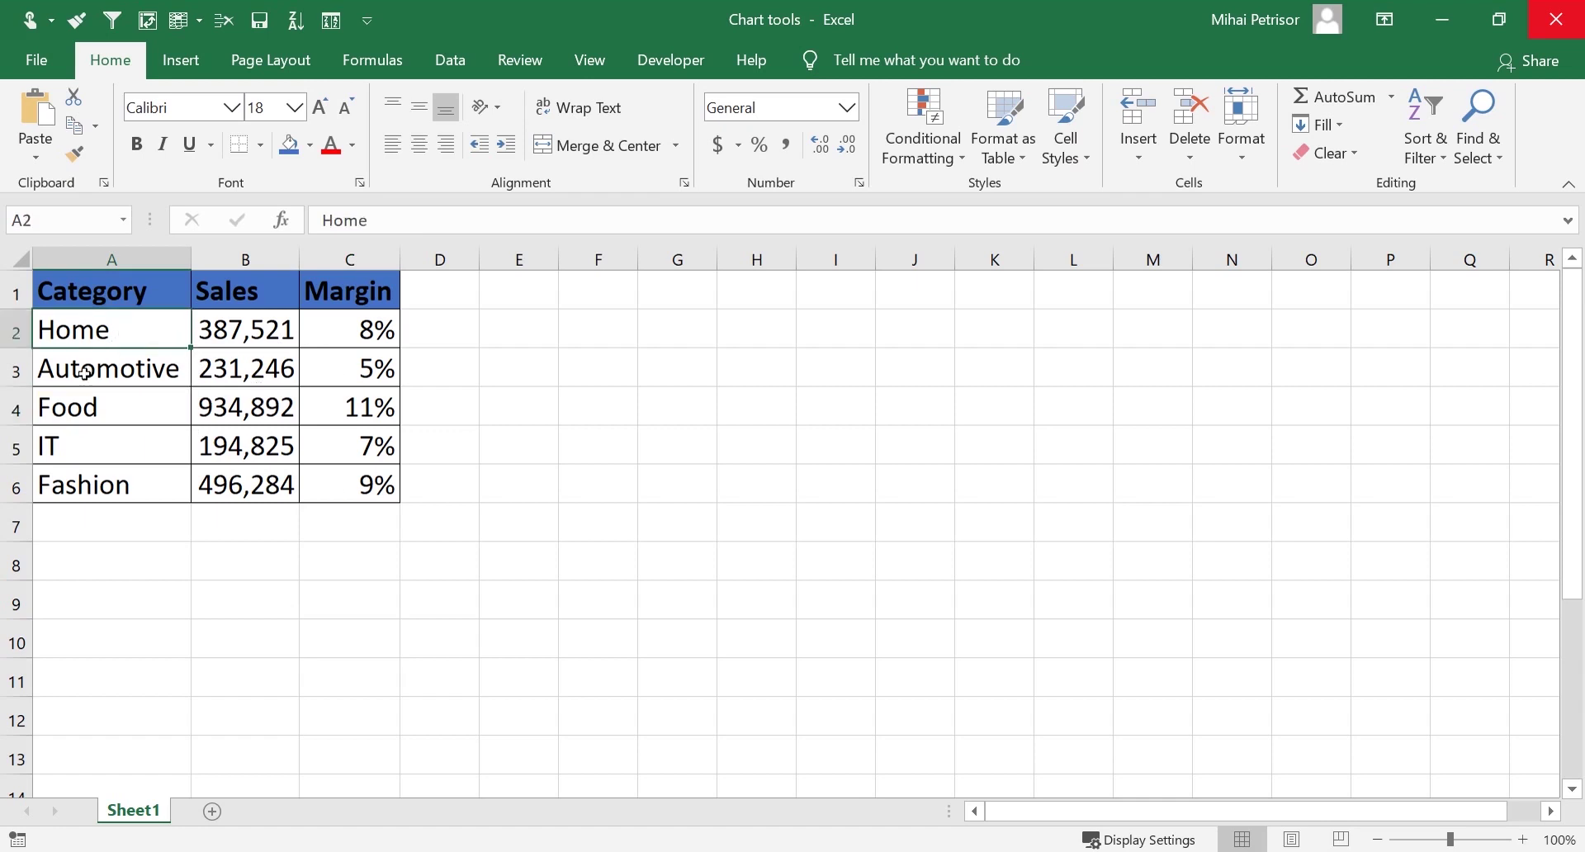
pyautogui.moveTo(86, 376); pyautogui.dragTo(99, 398)
pyautogui.click(271, 338)
pyautogui.click(339, 376)
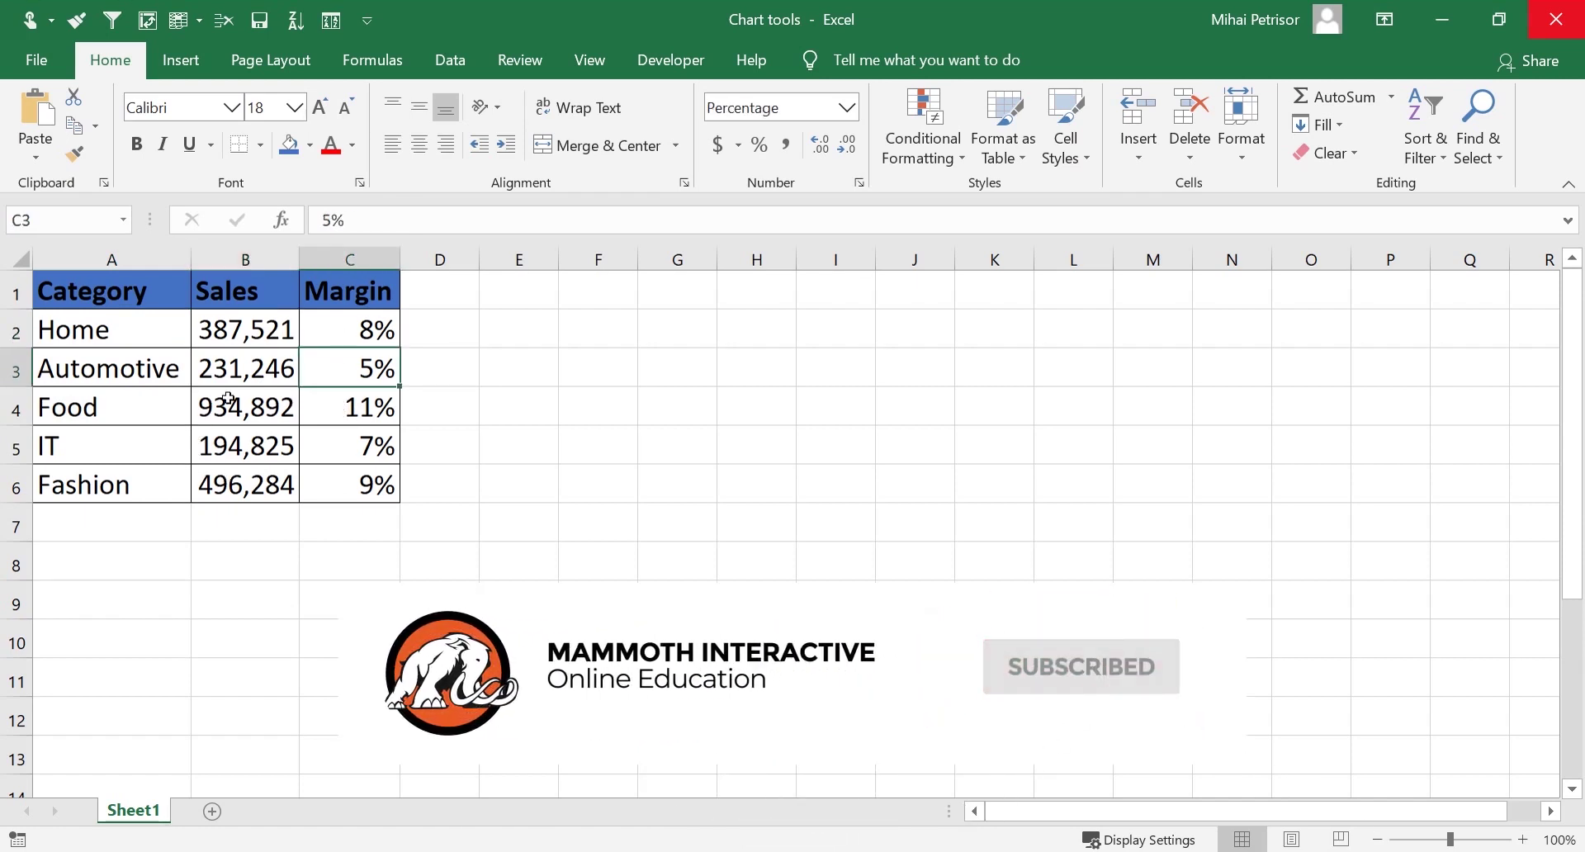
# Look through the column and bar, hierarchy, and waterfall, stock, surface and radar chart types available for the table
pyautogui.click(195, 68)
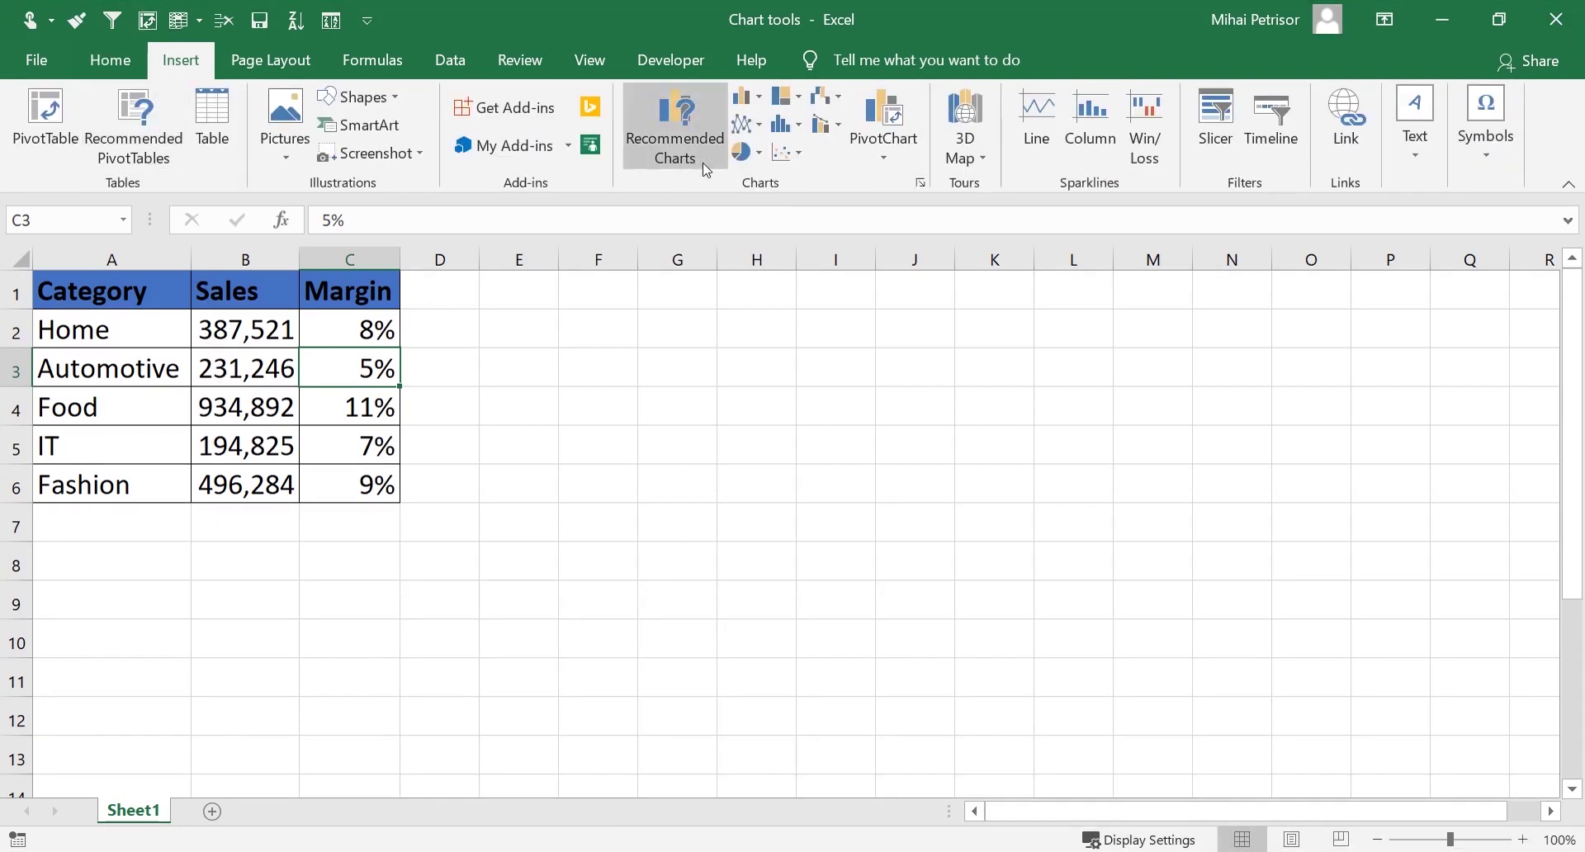
pyautogui.click(753, 97)
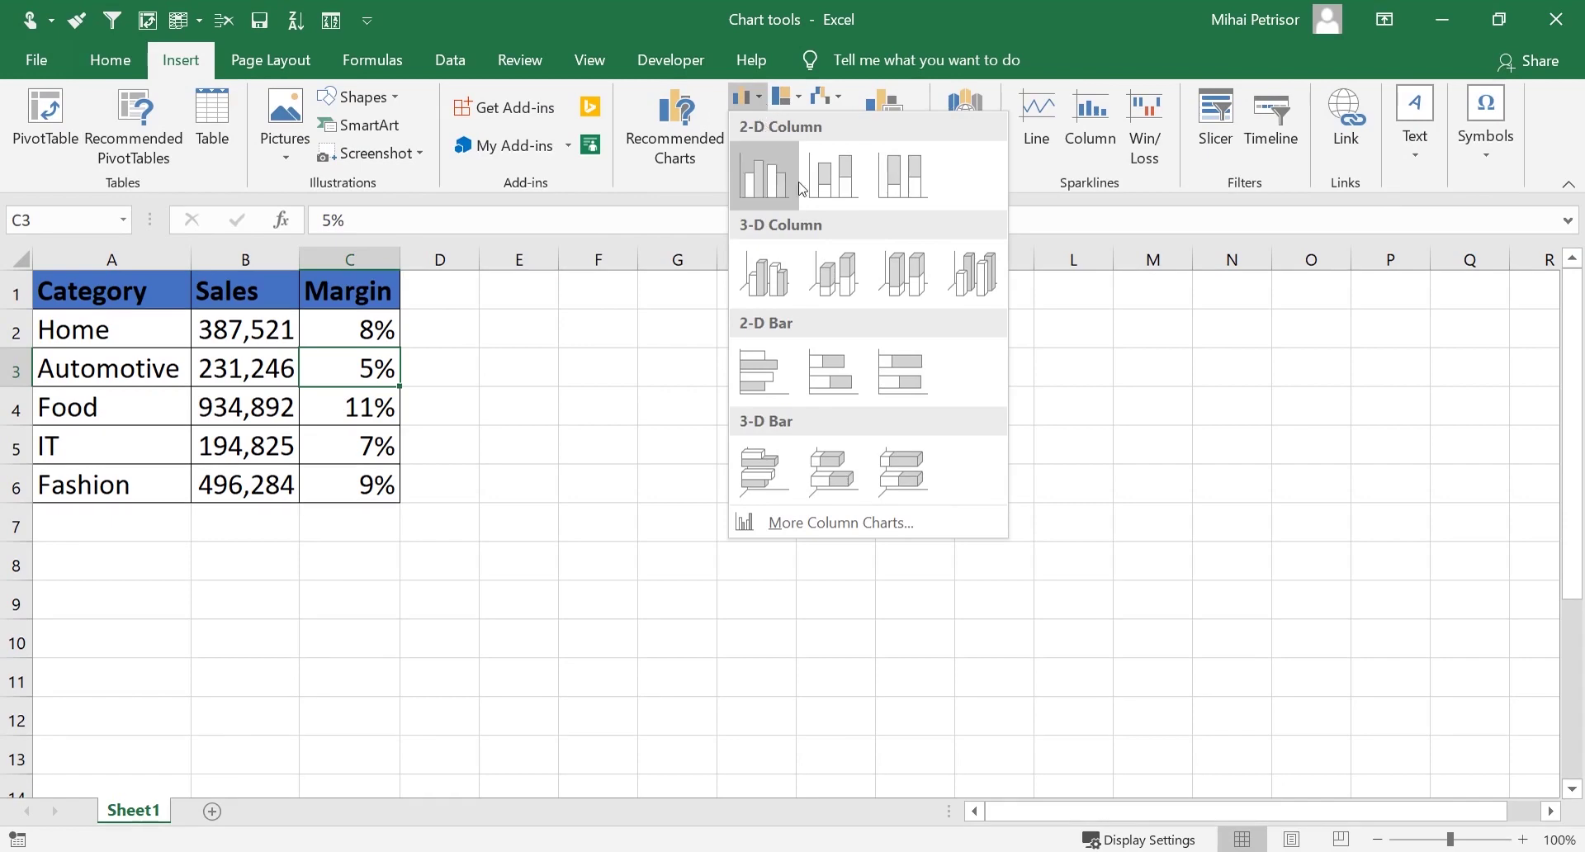
pyautogui.click(791, 98)
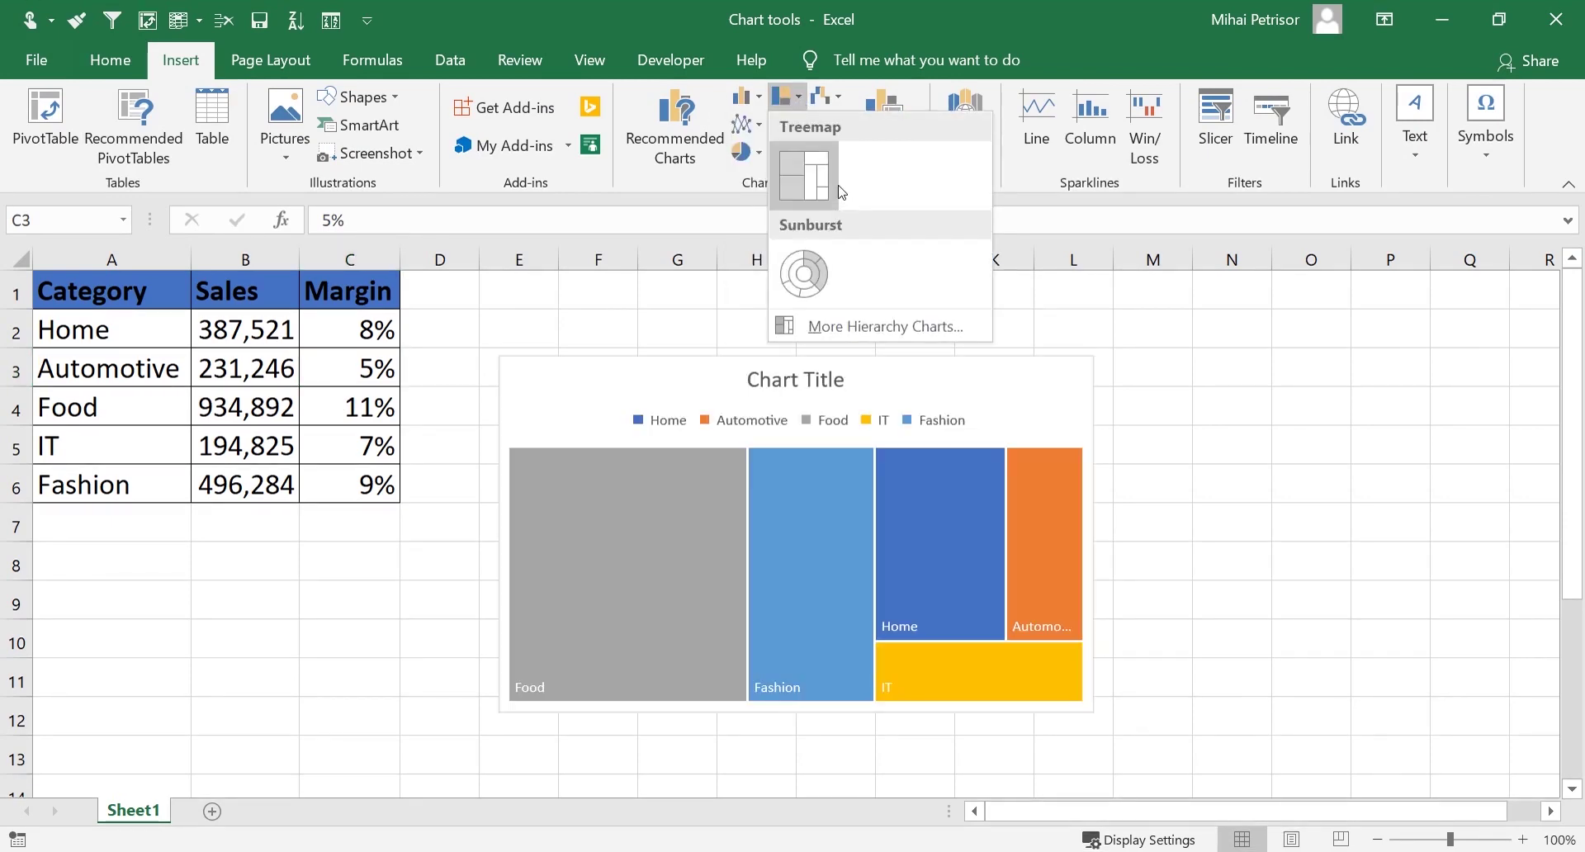
pyautogui.click(839, 98)
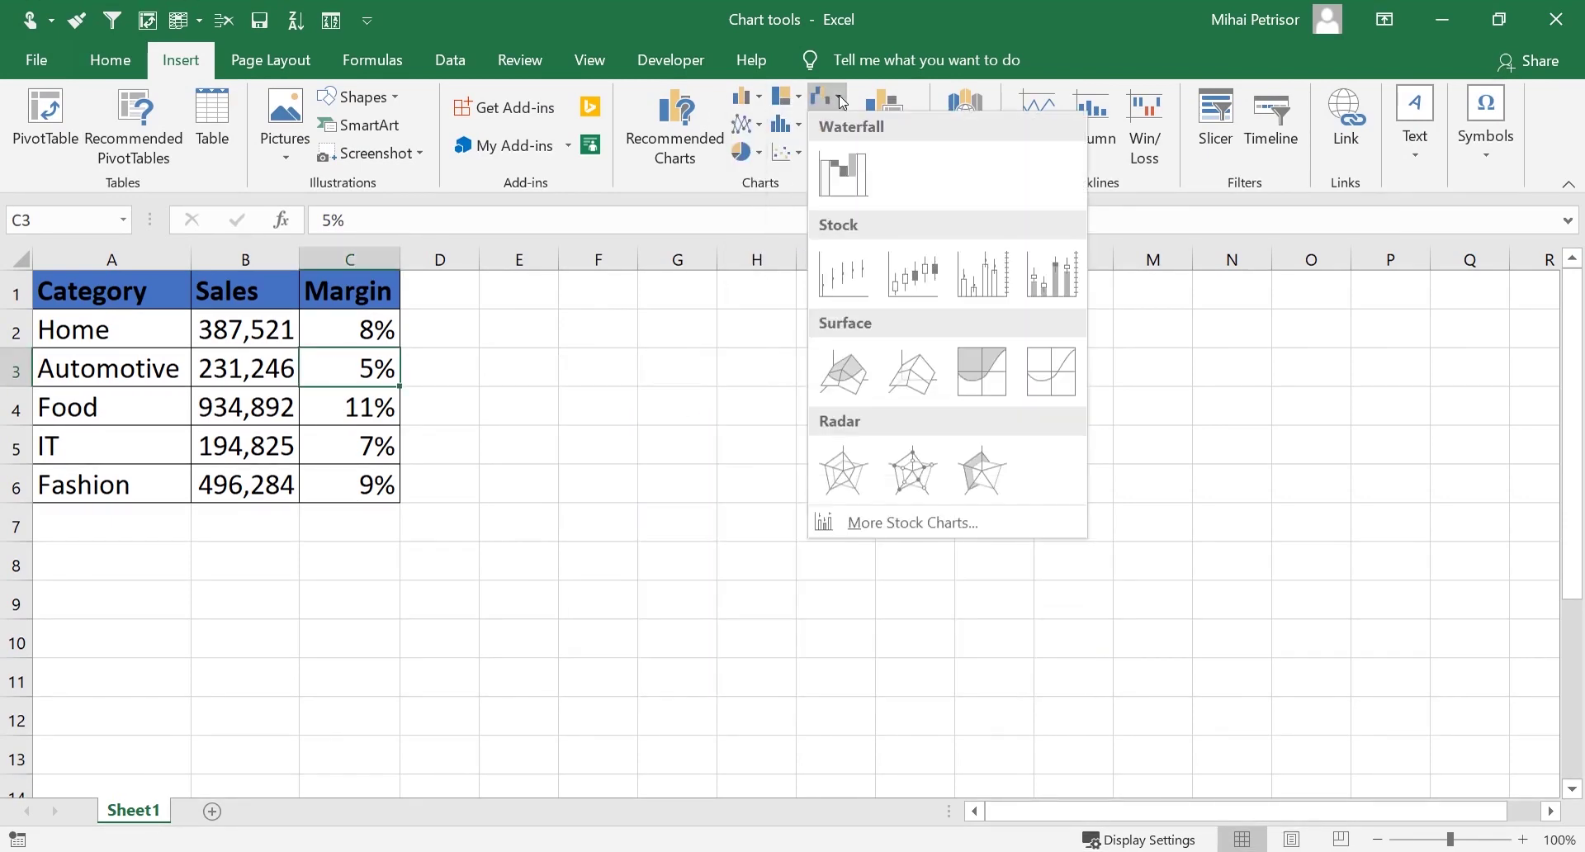
pyautogui.click(1403, 450)
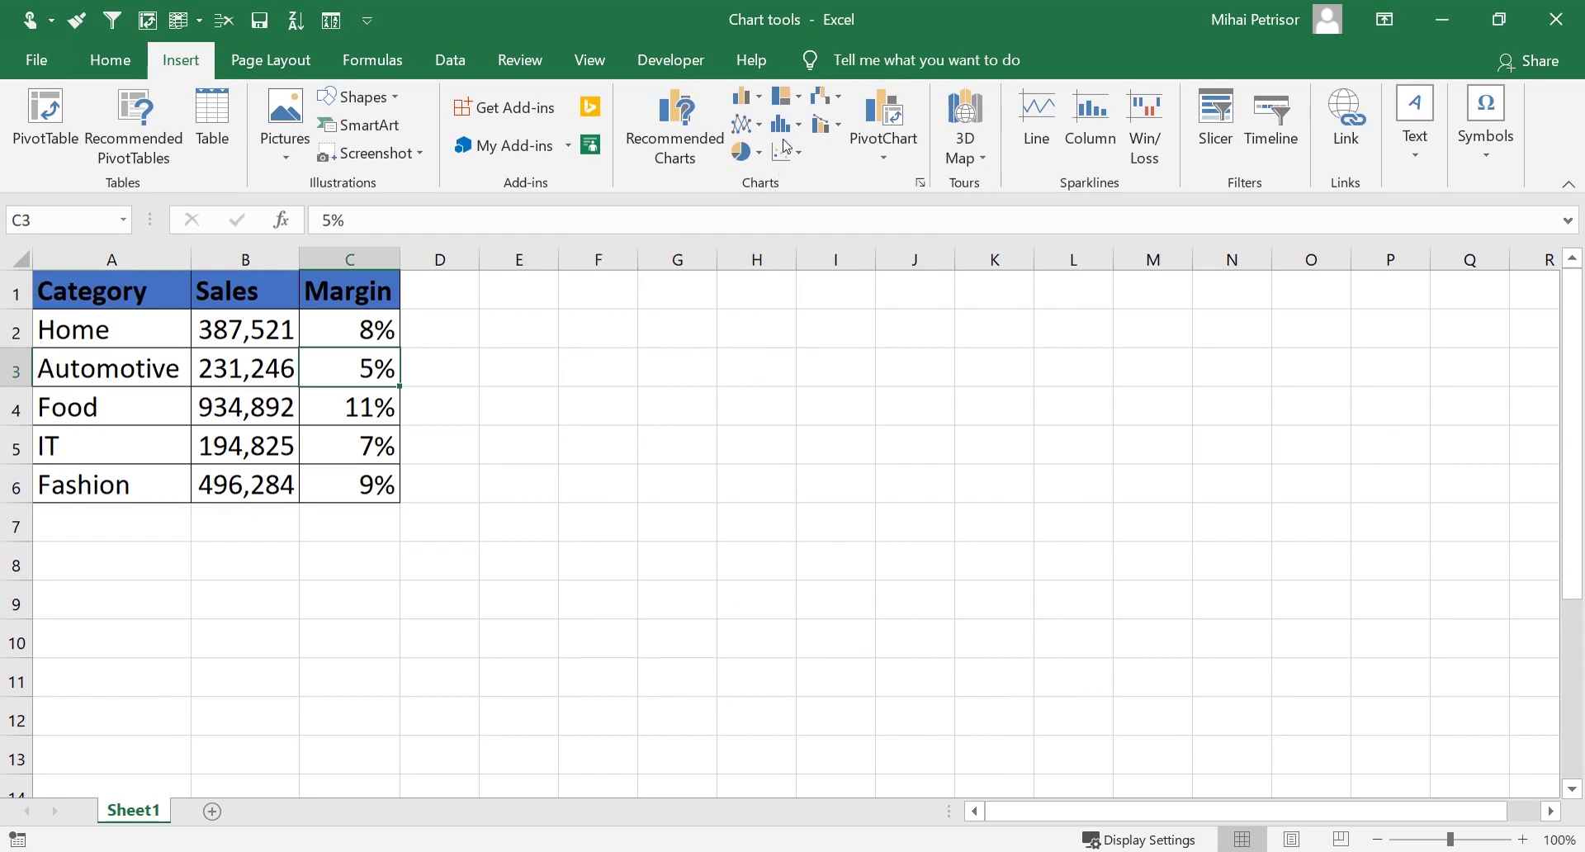
# Insert a 2-D clustered column chart of the whole table and place it beside the Margin column
pyautogui.click(747, 97)
pyautogui.click(763, 176)
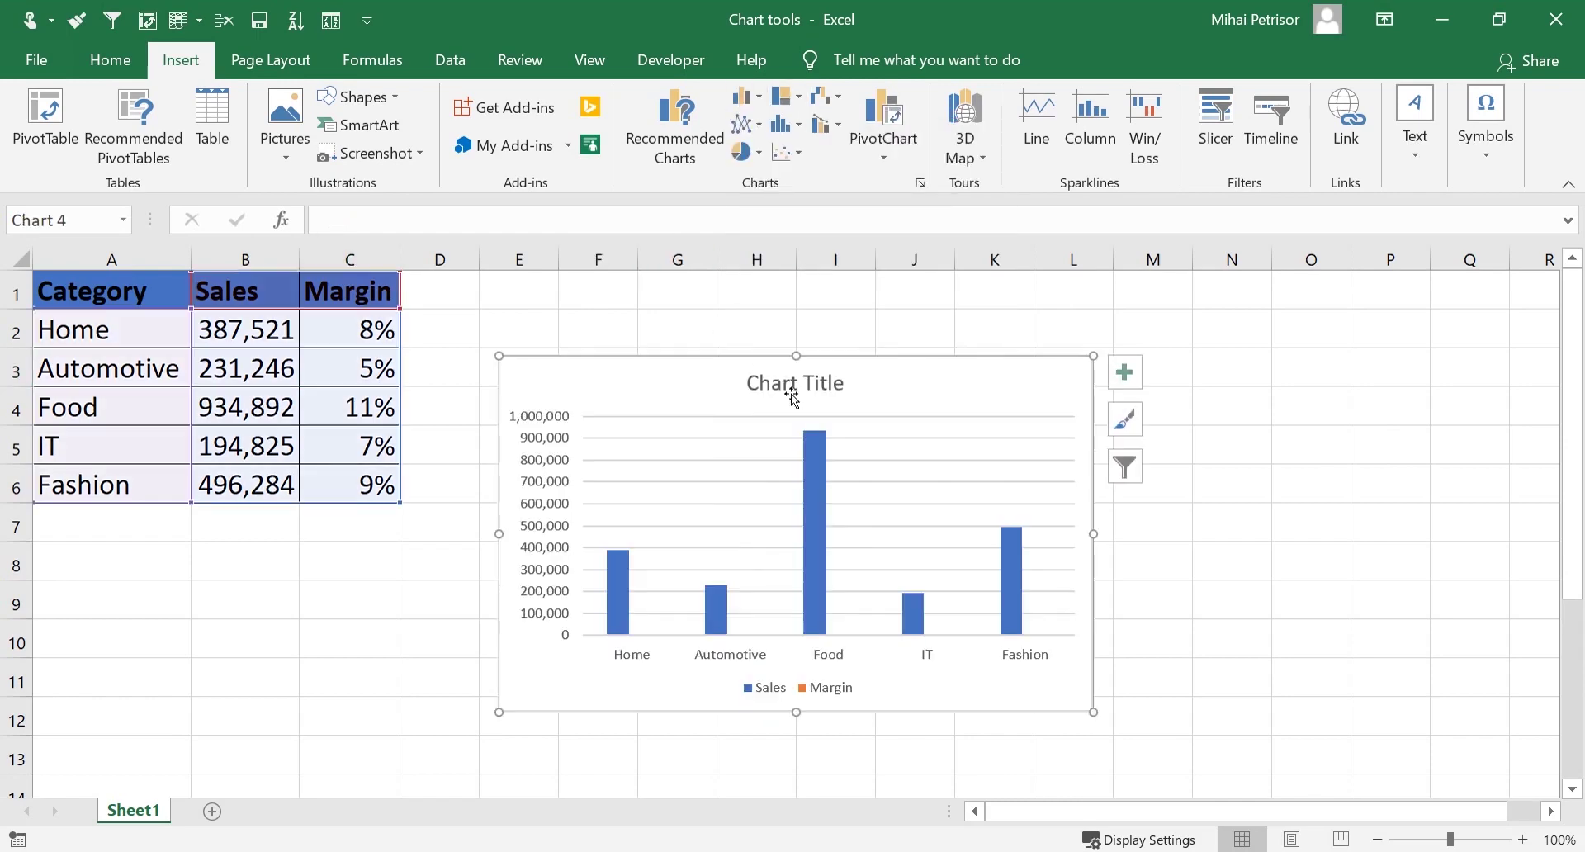
pyautogui.moveTo(930, 368); pyautogui.dragTo(836, 285)
pyautogui.click(136, 644)
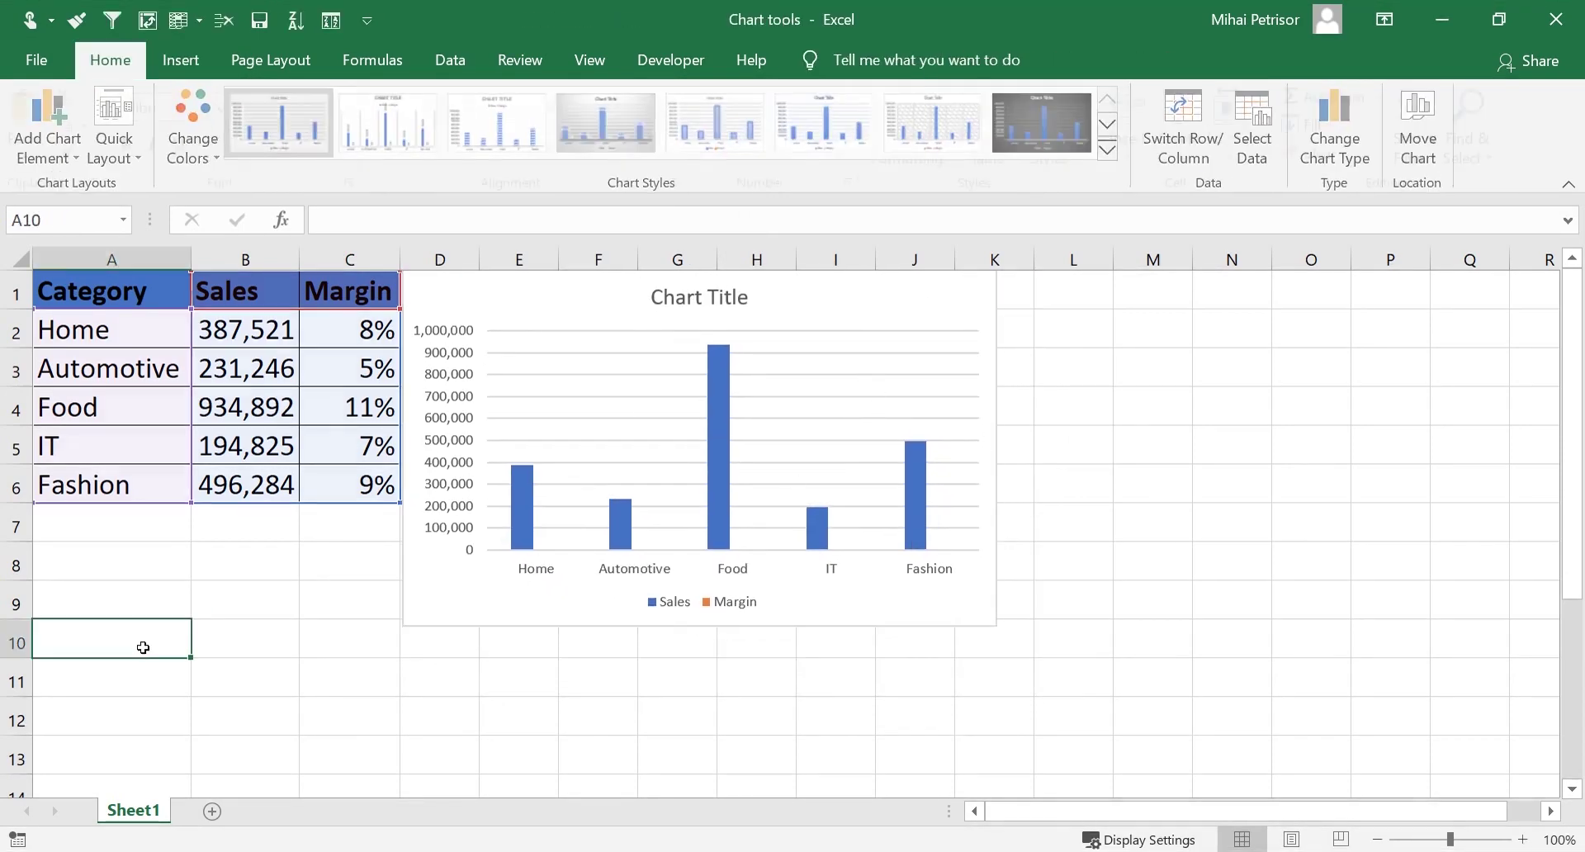
# Compare selecting Home and Automotive row cells with selecting the column chart, and delete the chart
pyautogui.click(234, 376)
pyautogui.click(147, 366)
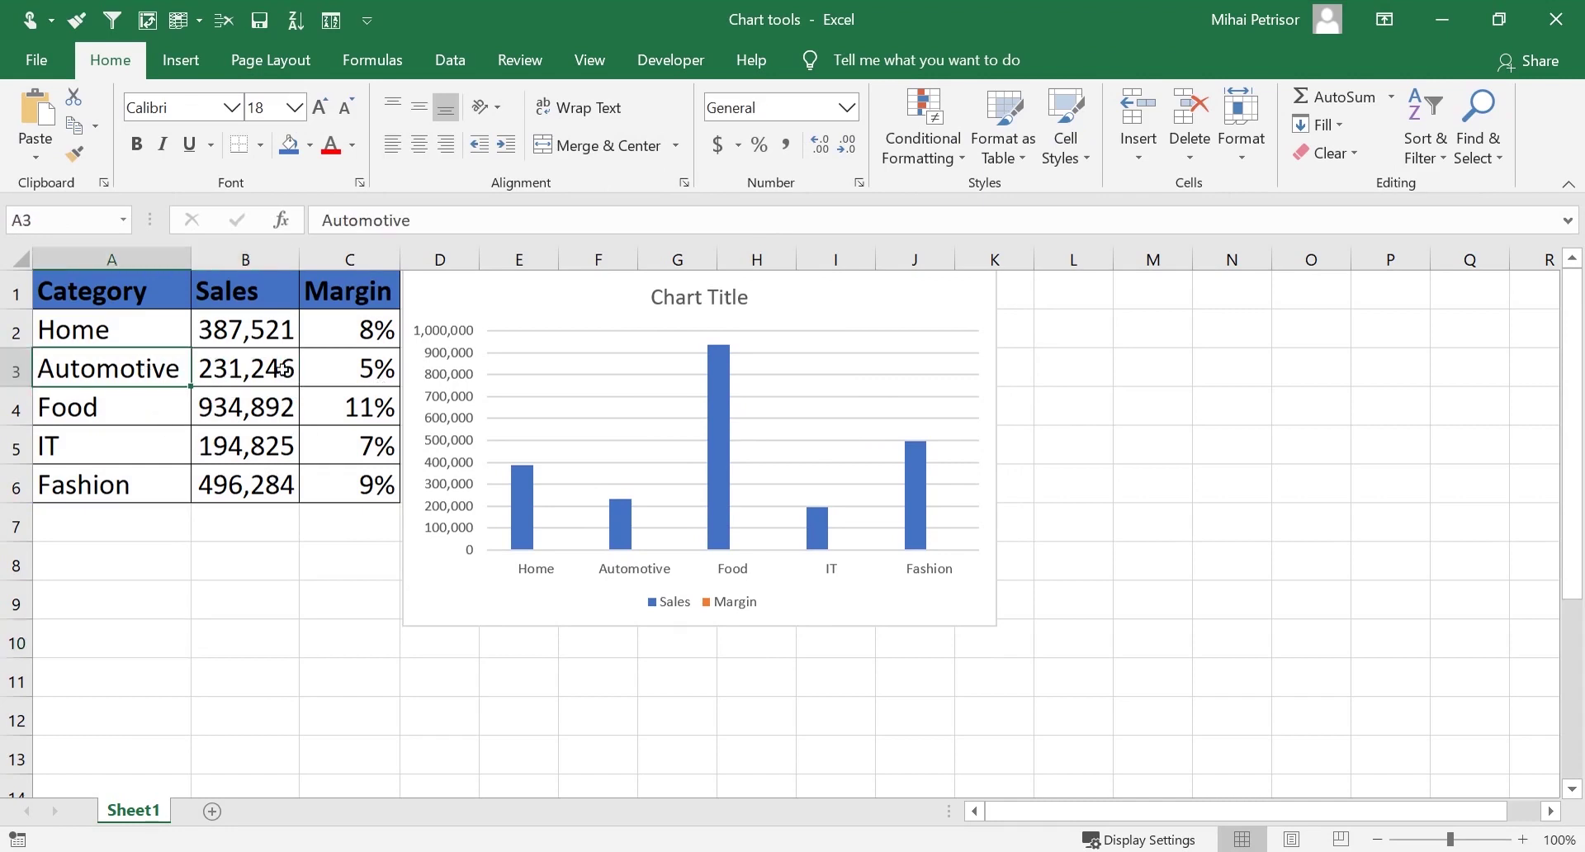
pyautogui.click(337, 362)
pyautogui.click(181, 59)
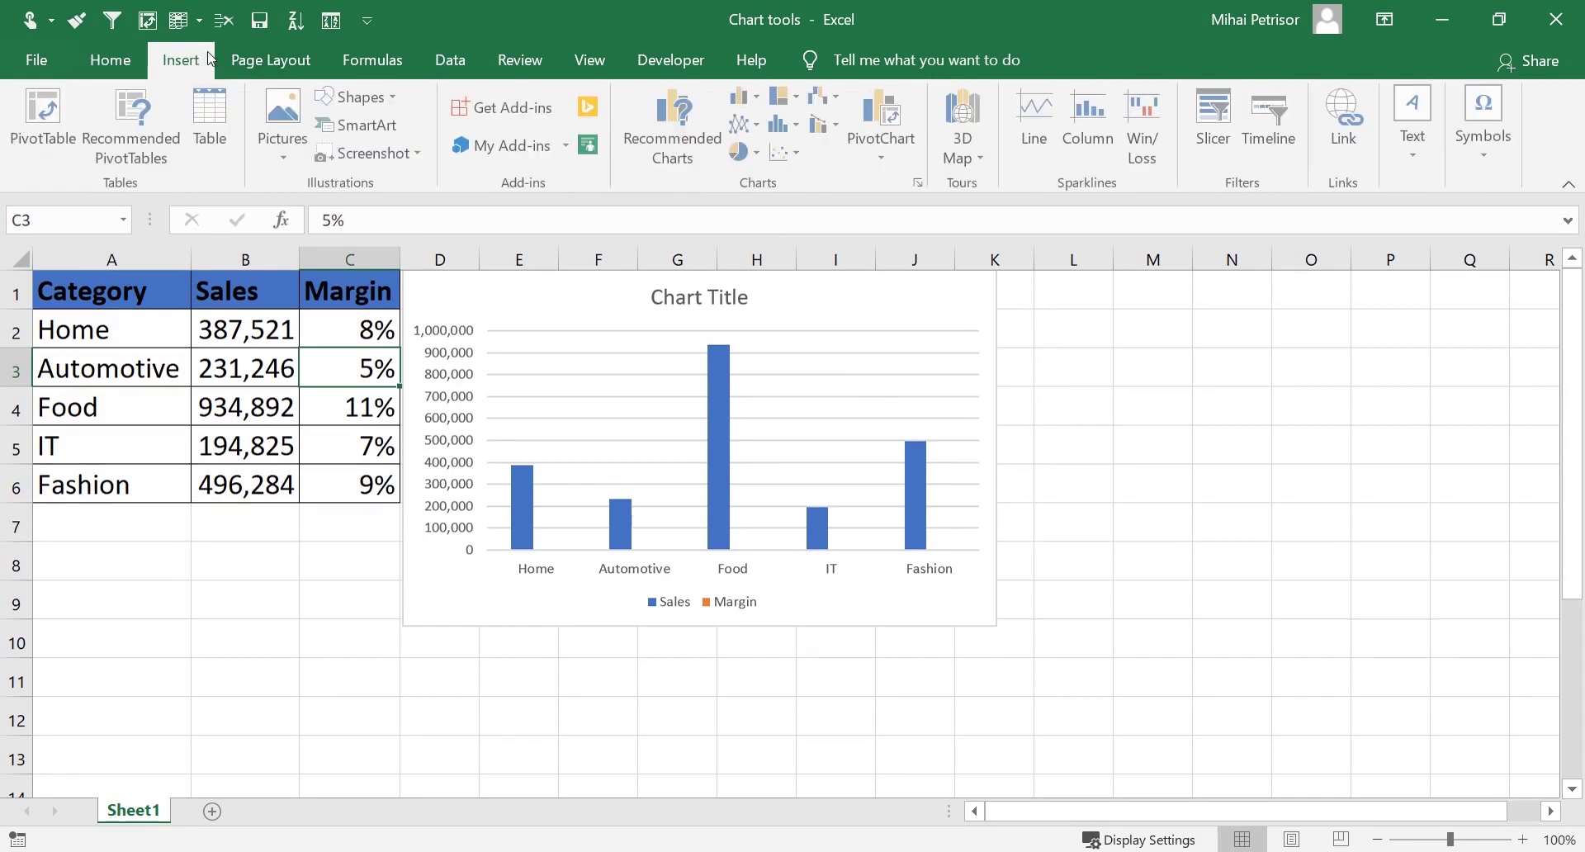
pyautogui.click(529, 298)
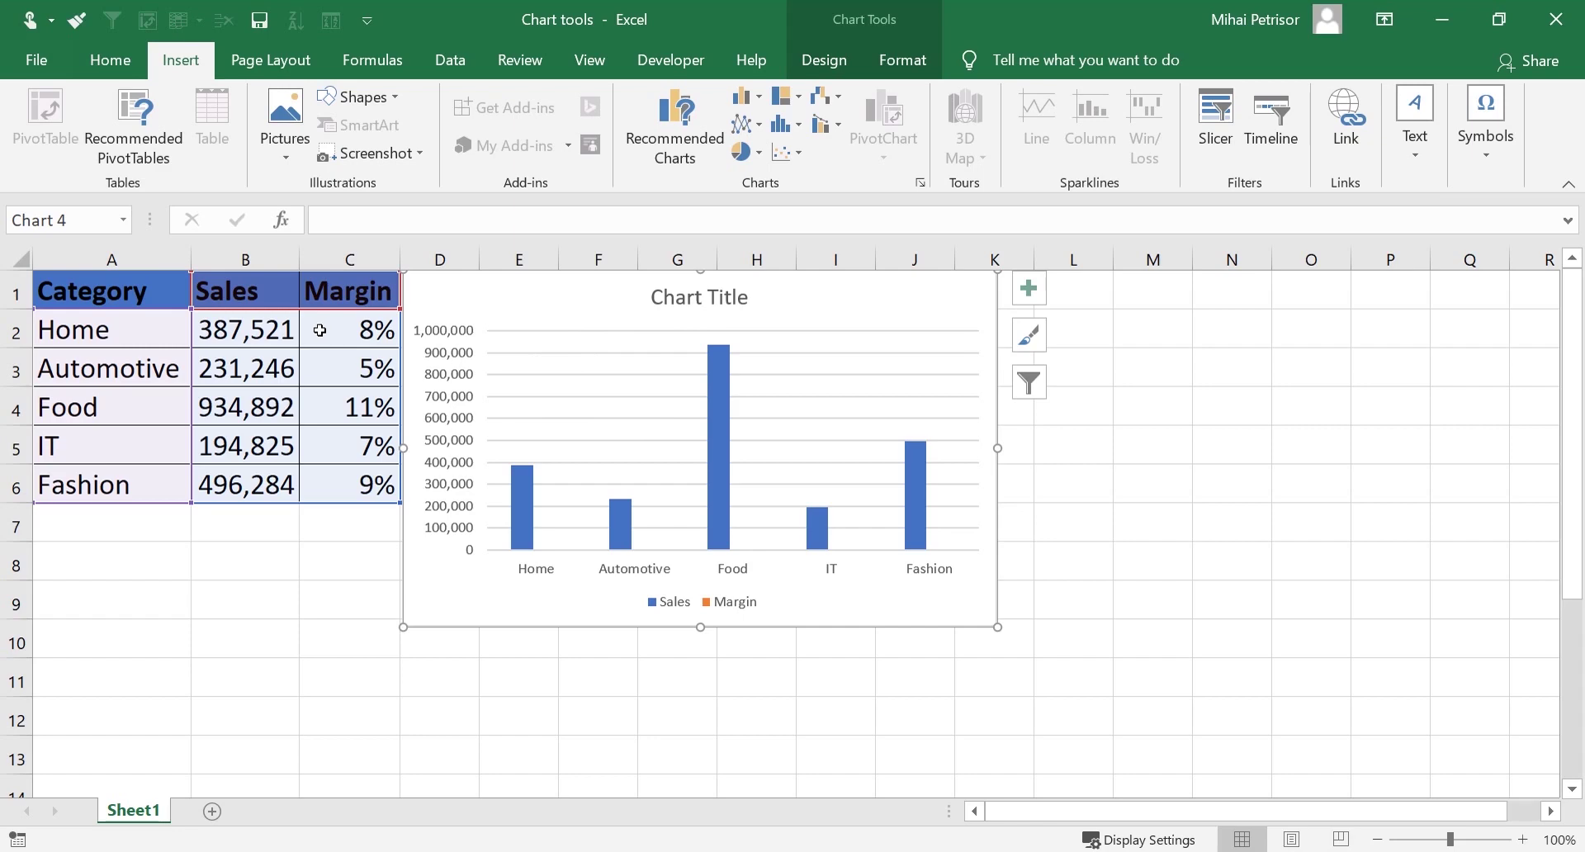
pyautogui.click(290, 331)
pyautogui.click(361, 337)
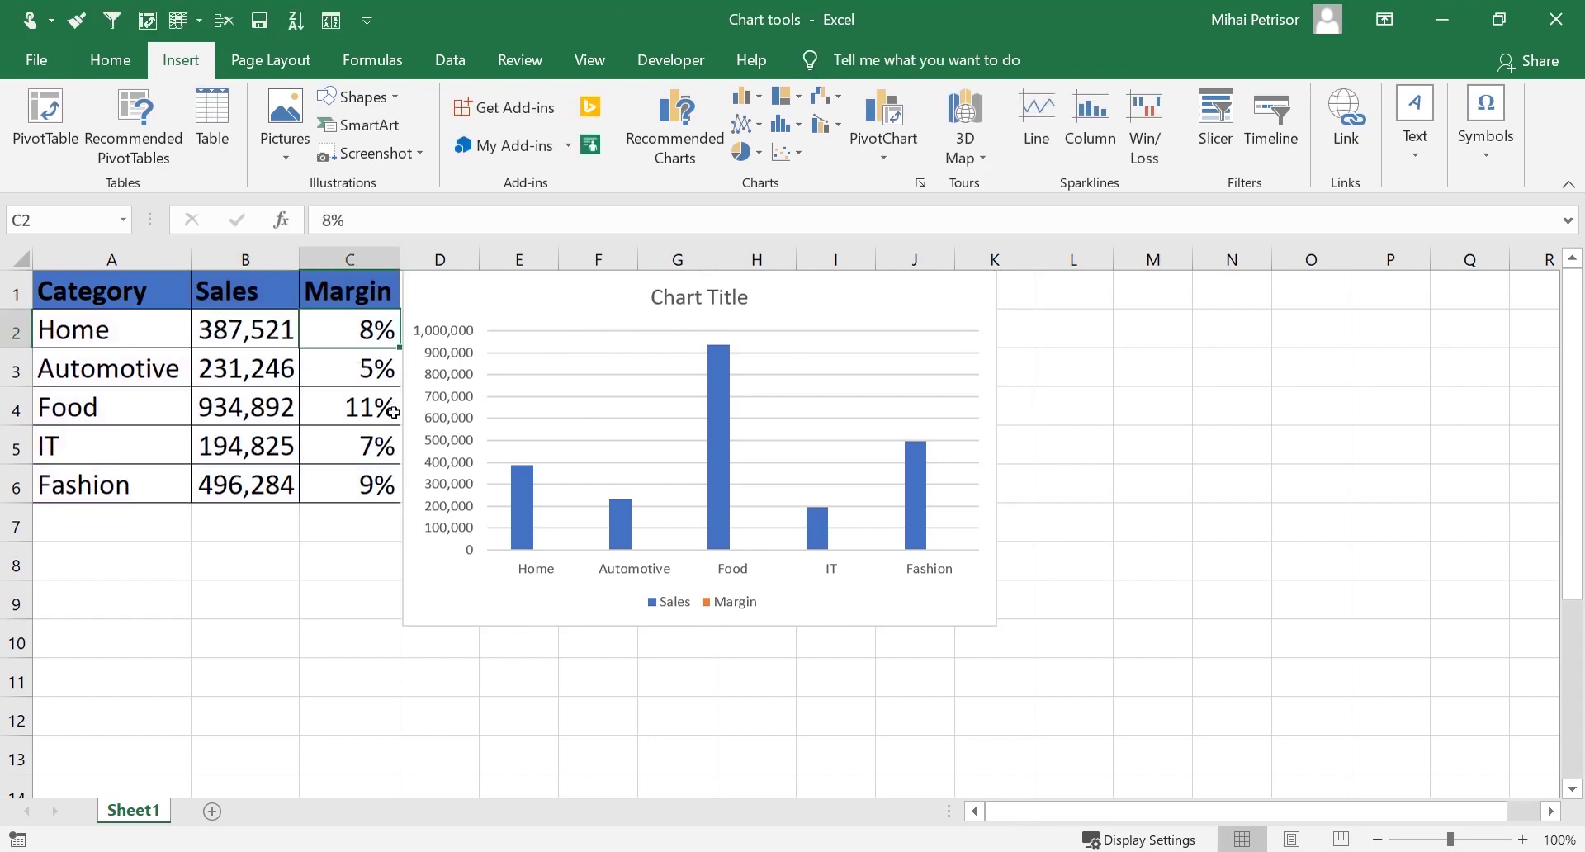
pyautogui.click(538, 293)
pyautogui.press('Delete')
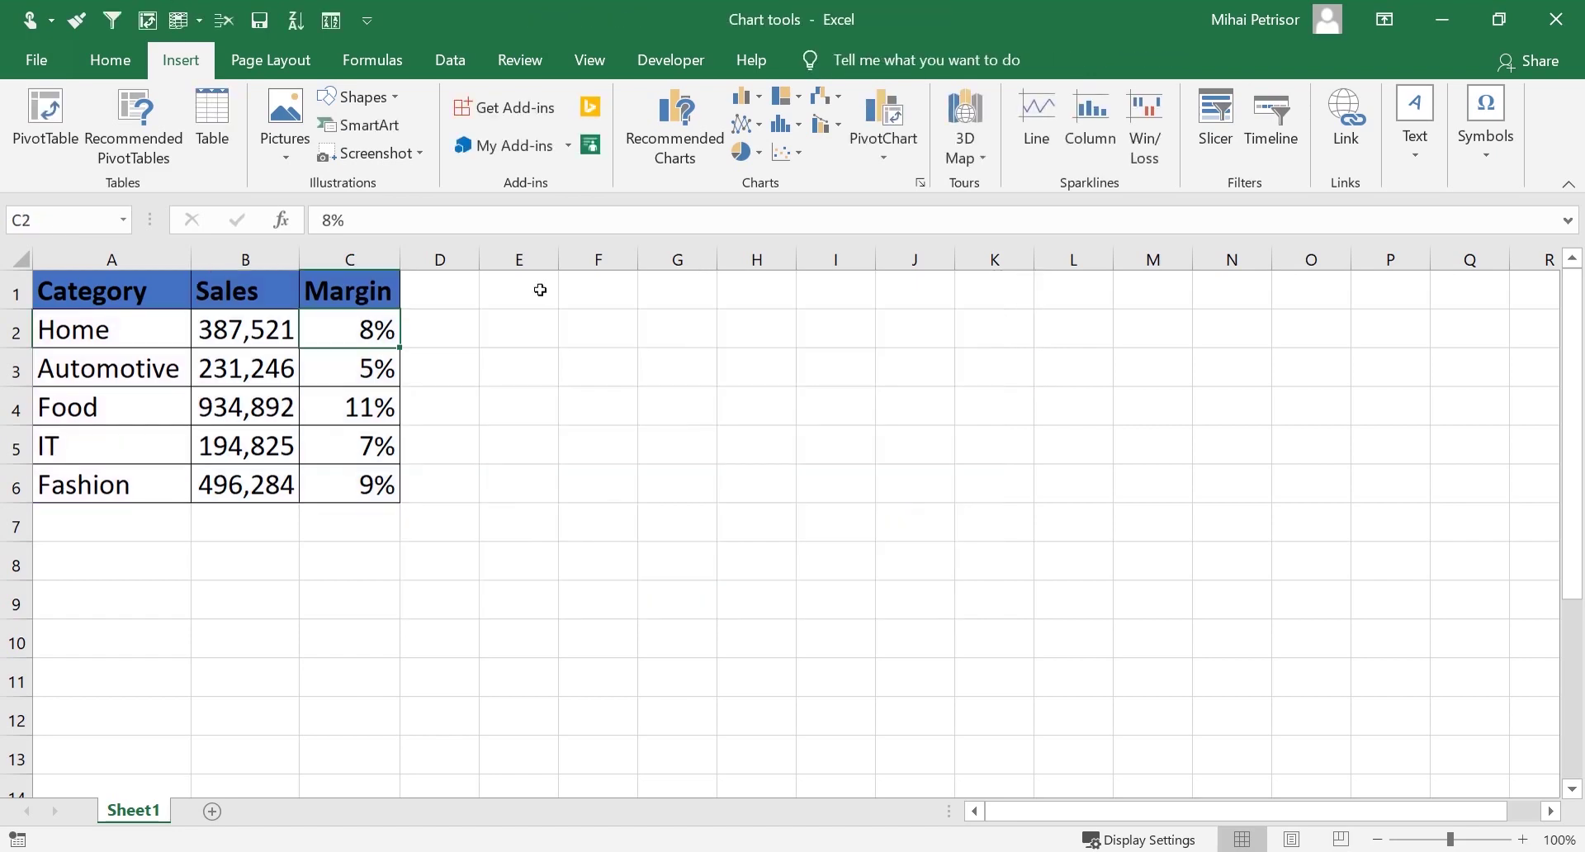
# Insert a 2-D clustered column chart with only the Automotive Sales cell selected, and delete that chart
pyautogui.click(335, 369)
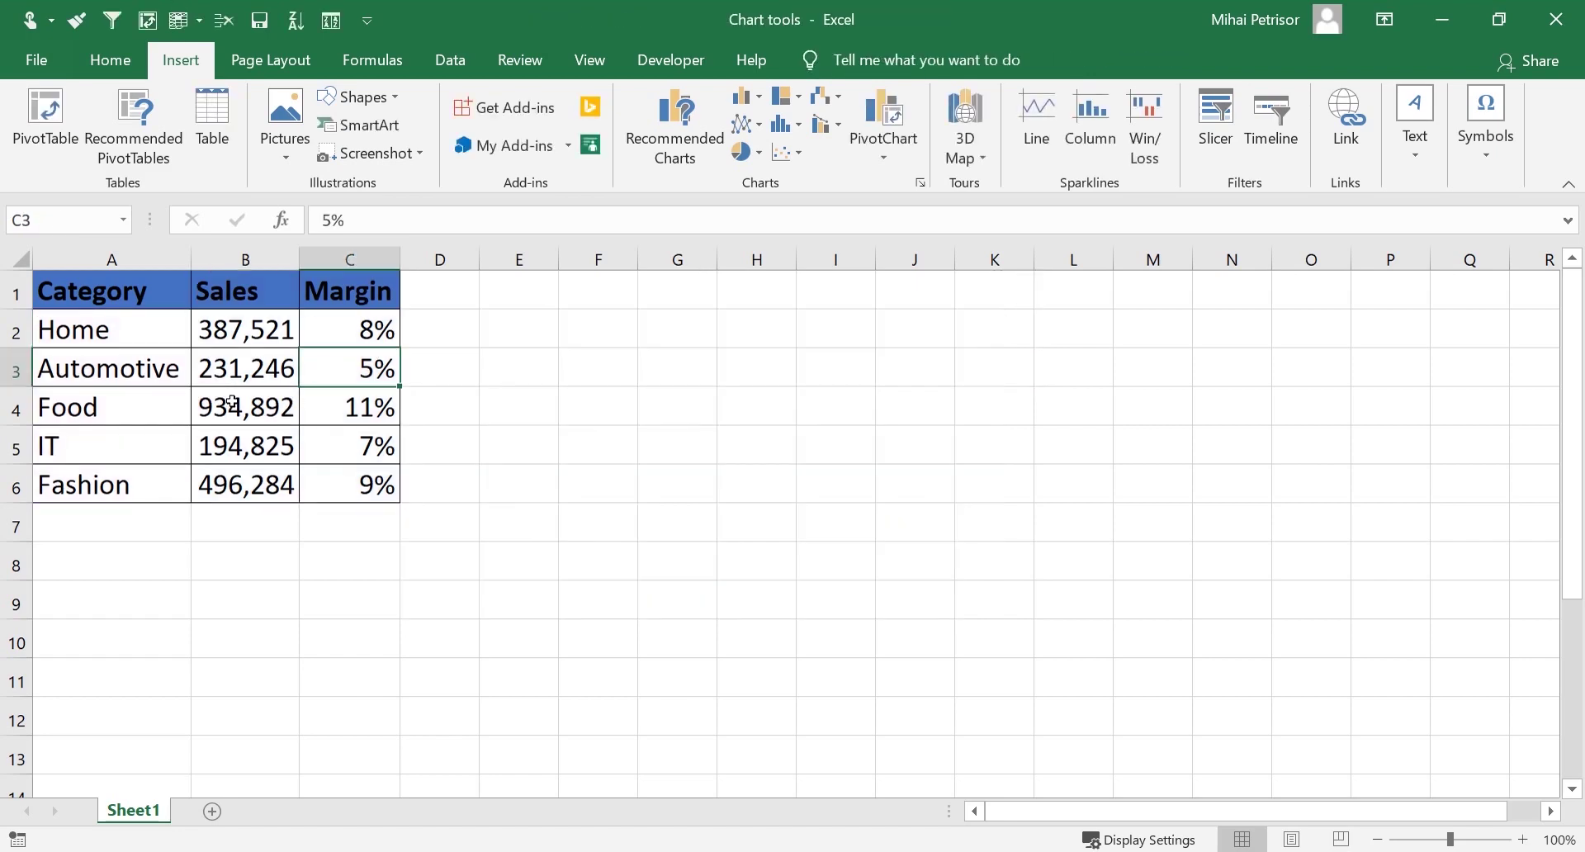
pyautogui.click(240, 377)
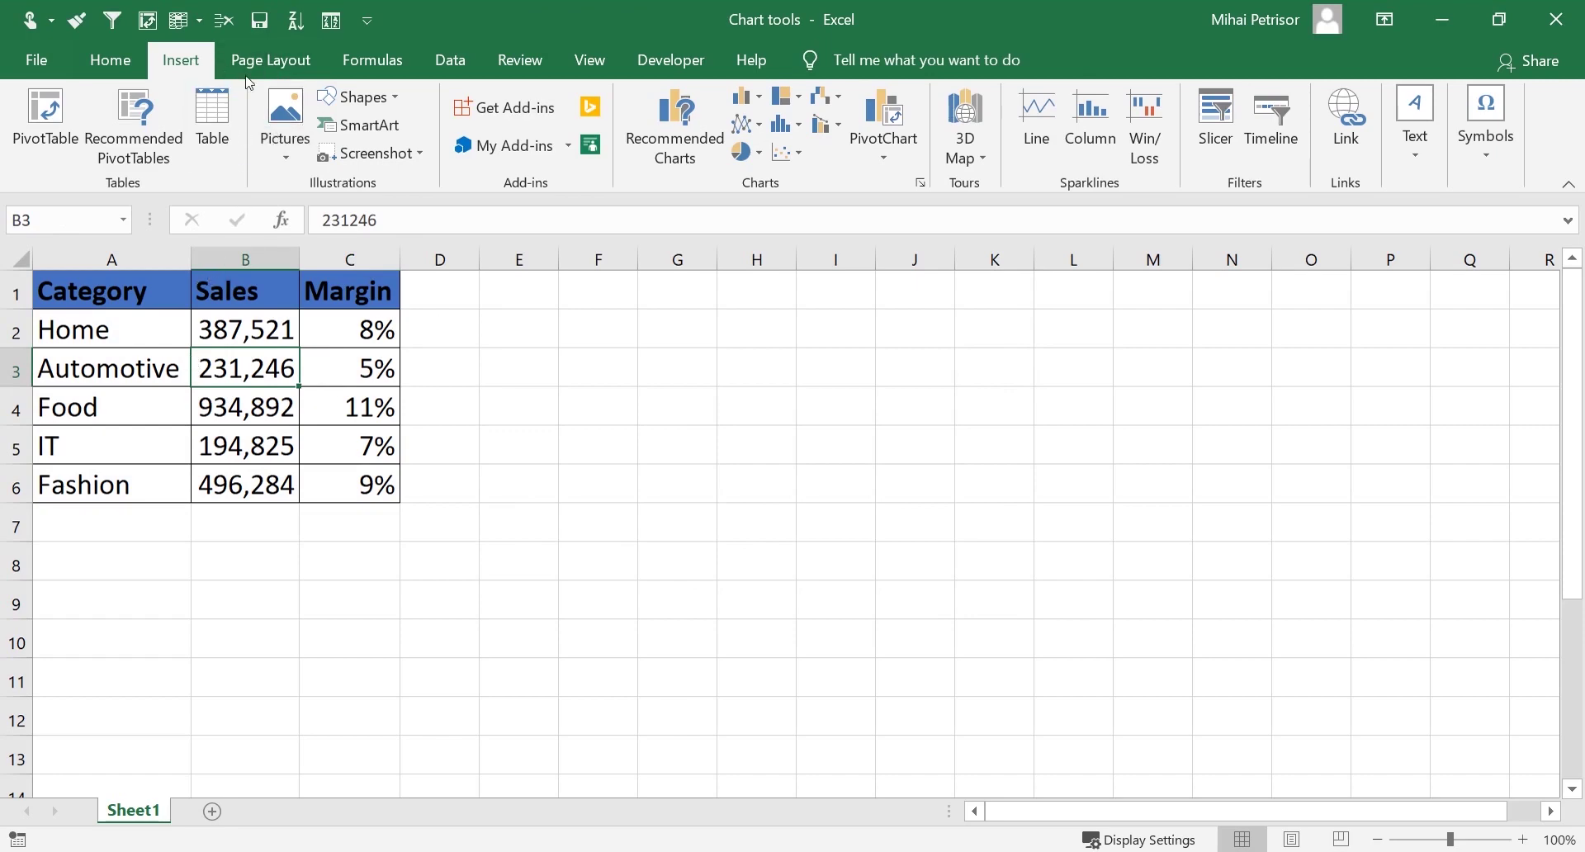
pyautogui.click(746, 96)
pyautogui.click(737, 217)
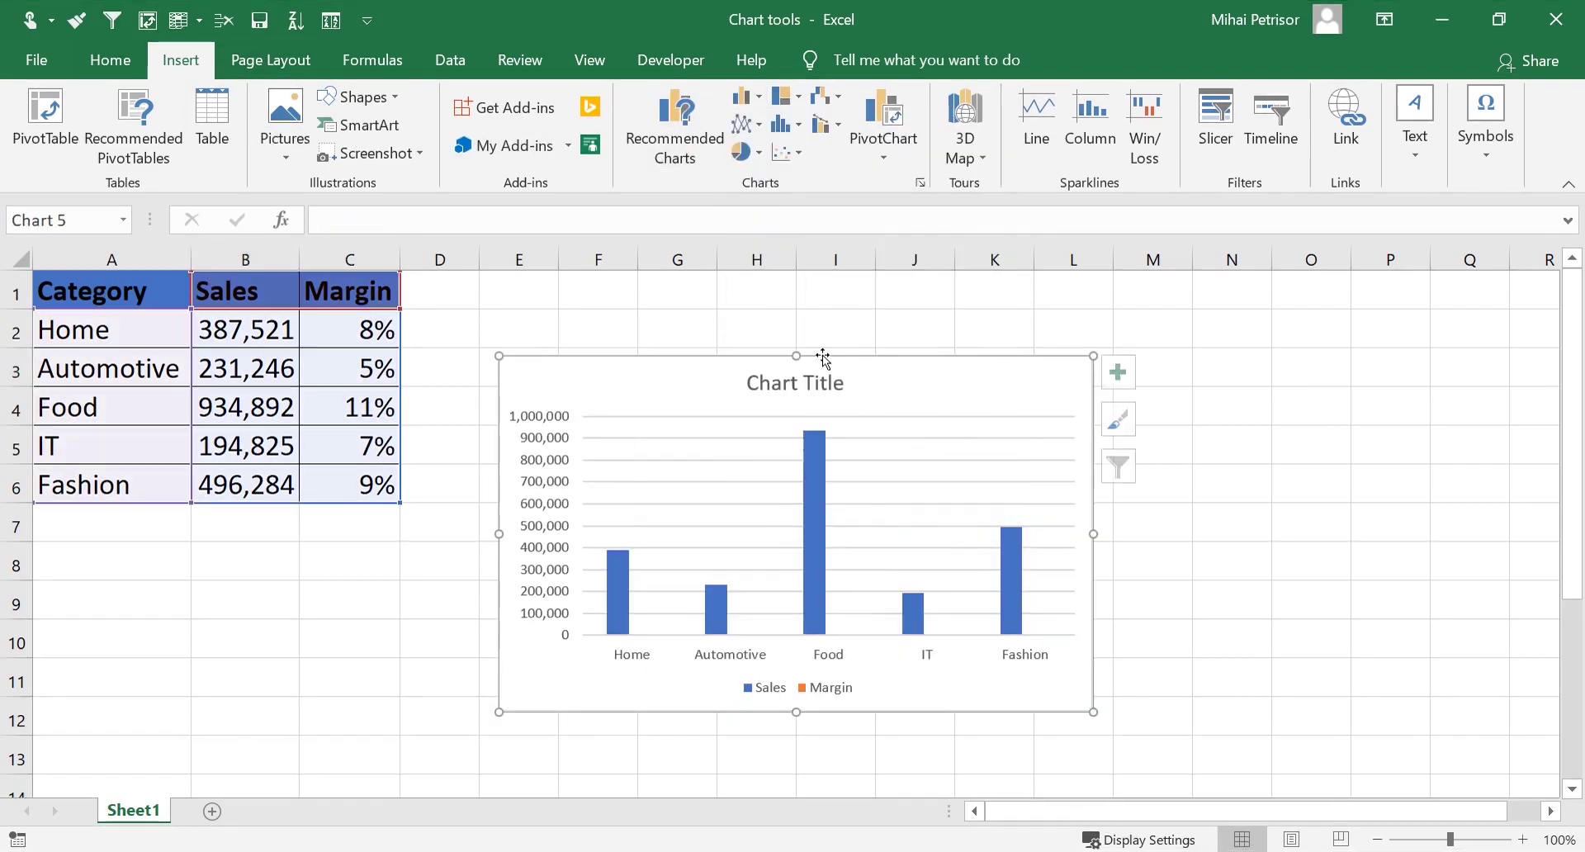
pyautogui.press('Delete')
pyautogui.click(320, 549)
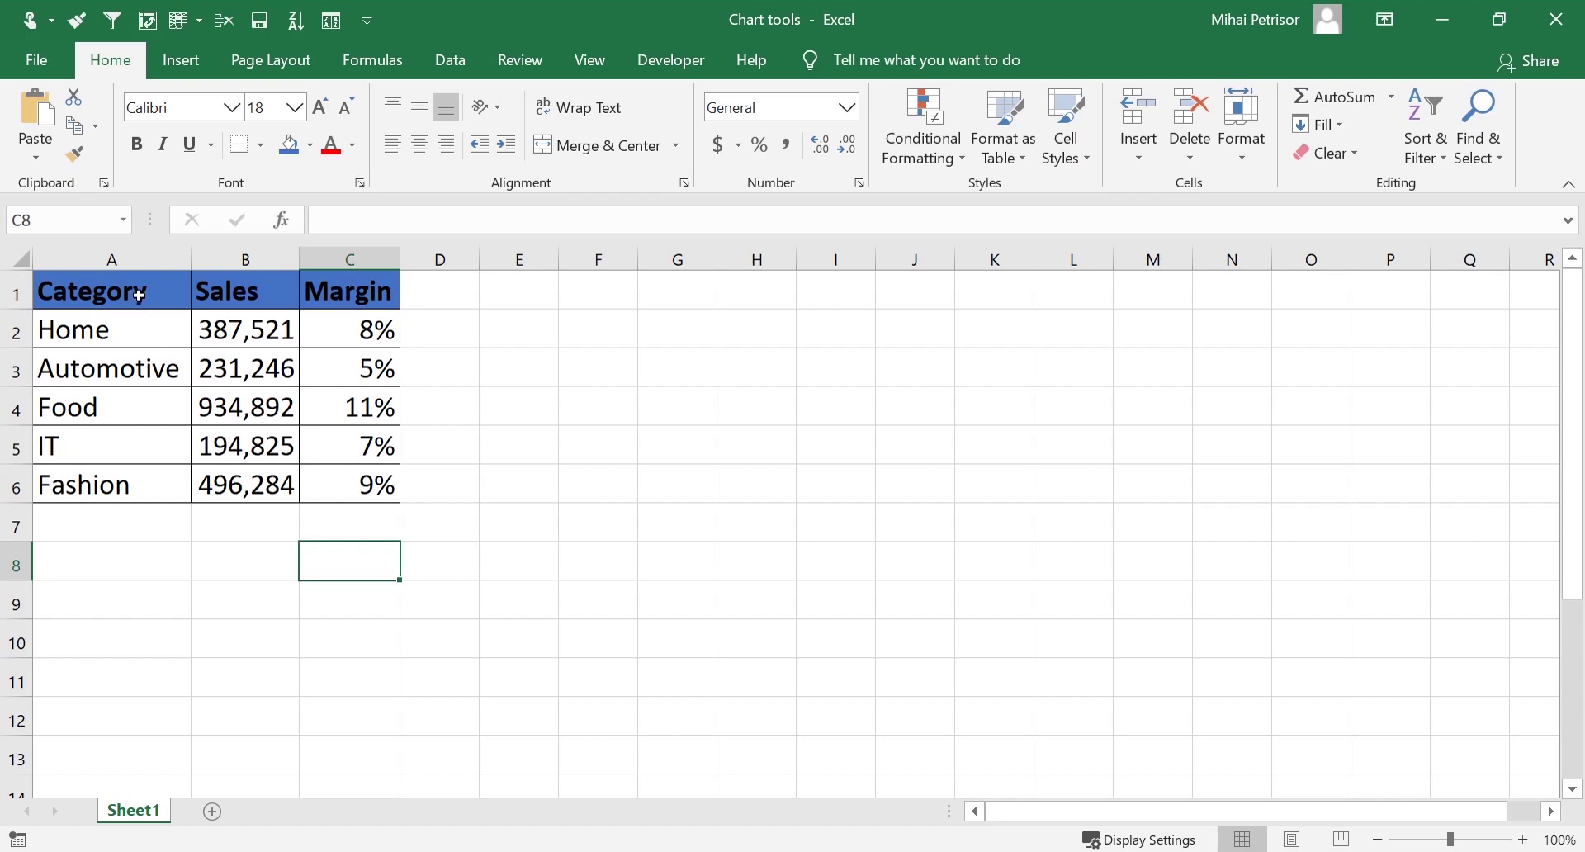
# Insert a 2-D clustered column chart from only the Category and Sales columns, and place it beside the table
pyautogui.moveTo(139, 294); pyautogui.dragTo(142, 486)
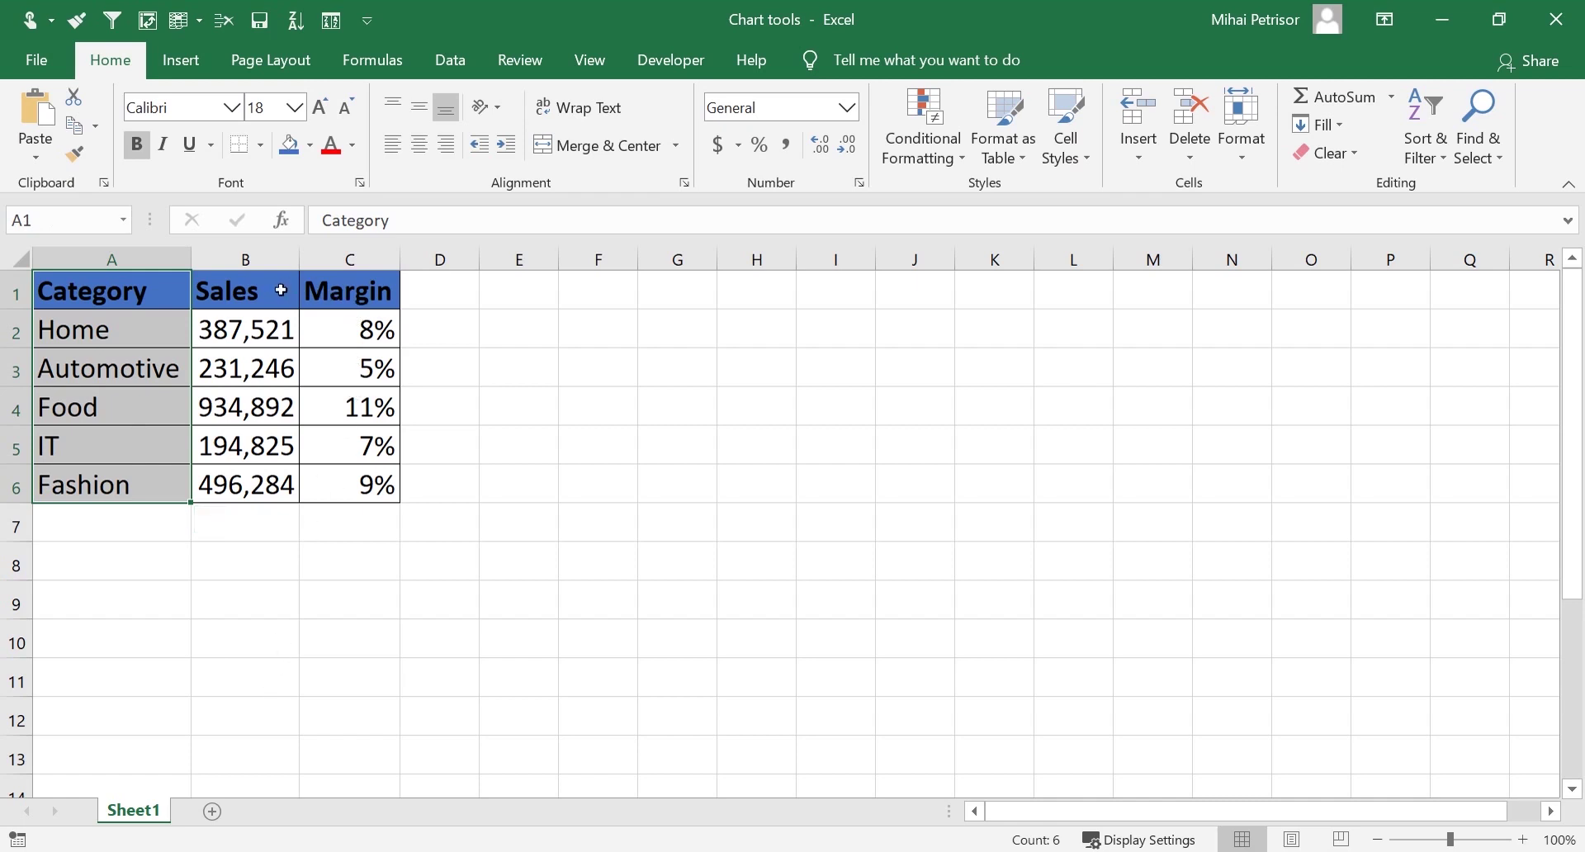
pyautogui.moveTo(281, 290); pyautogui.dragTo(273, 485)
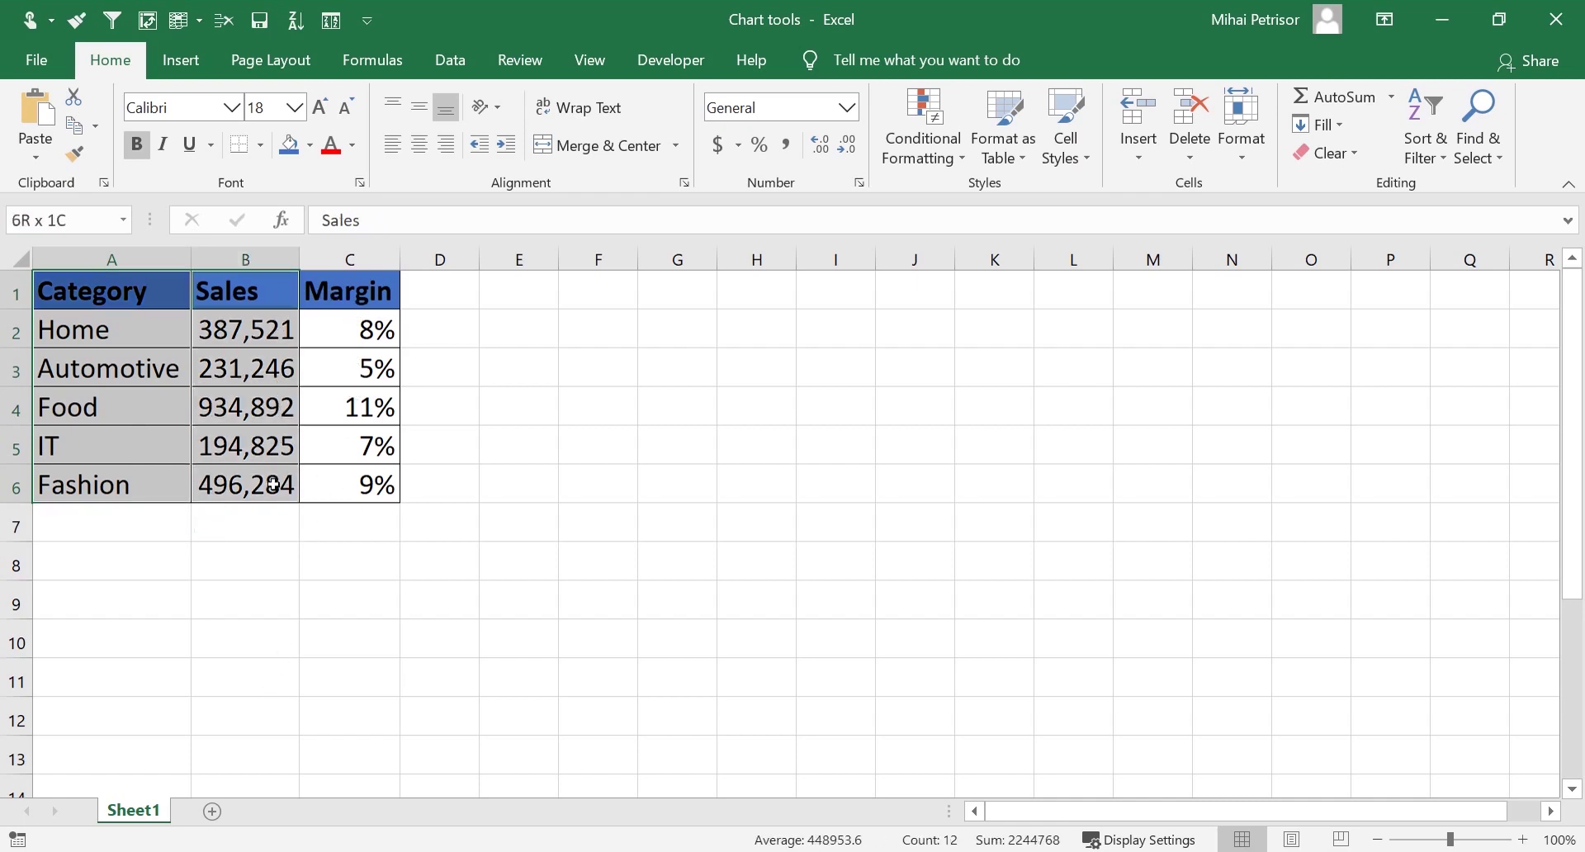
pyautogui.click(181, 61)
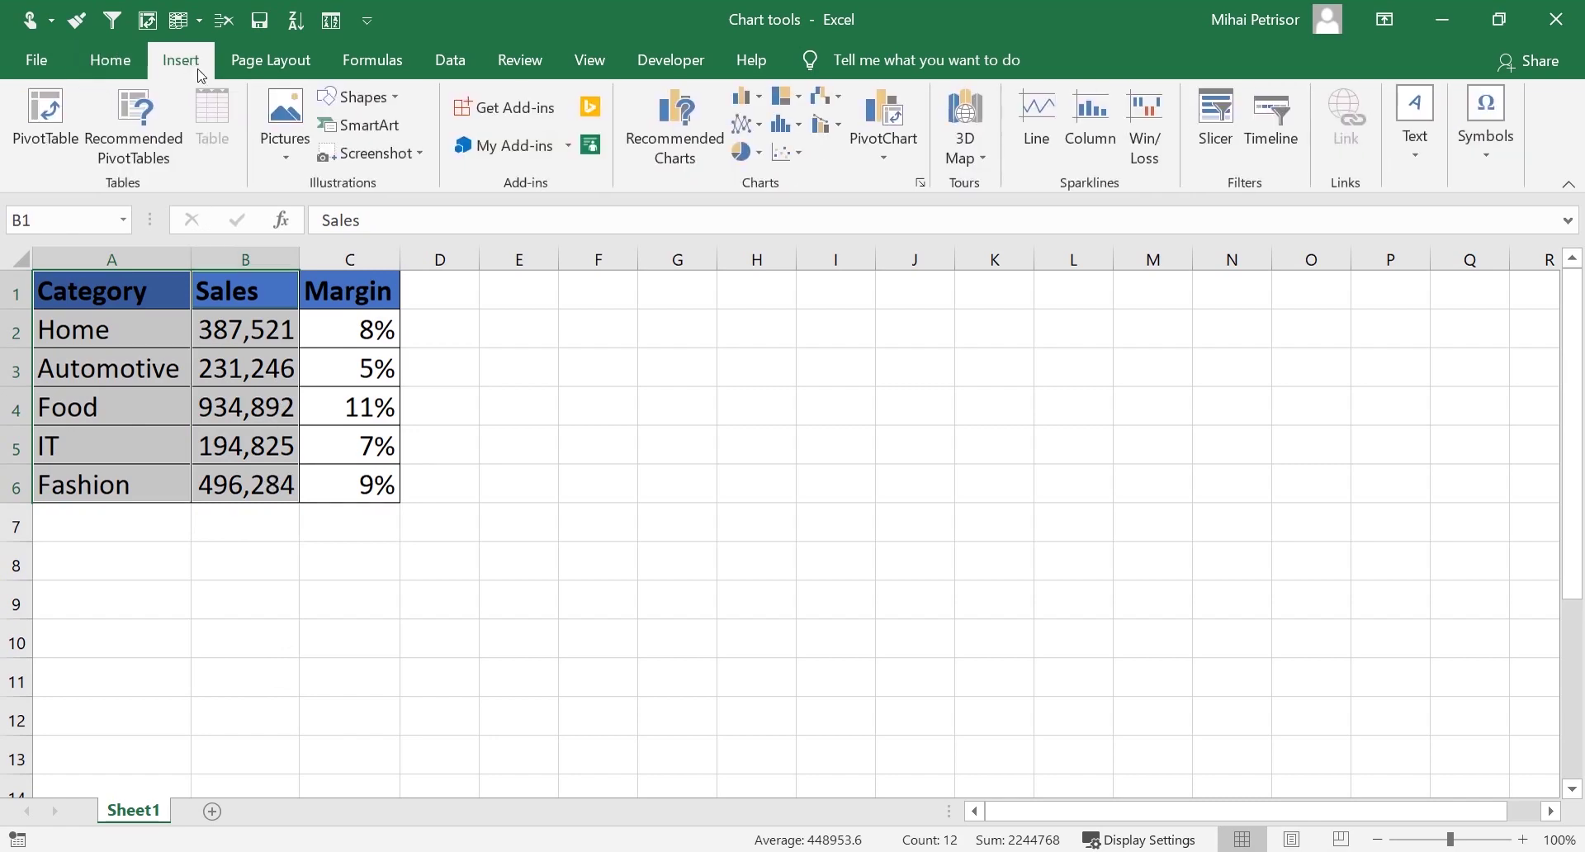
pyautogui.click(758, 105)
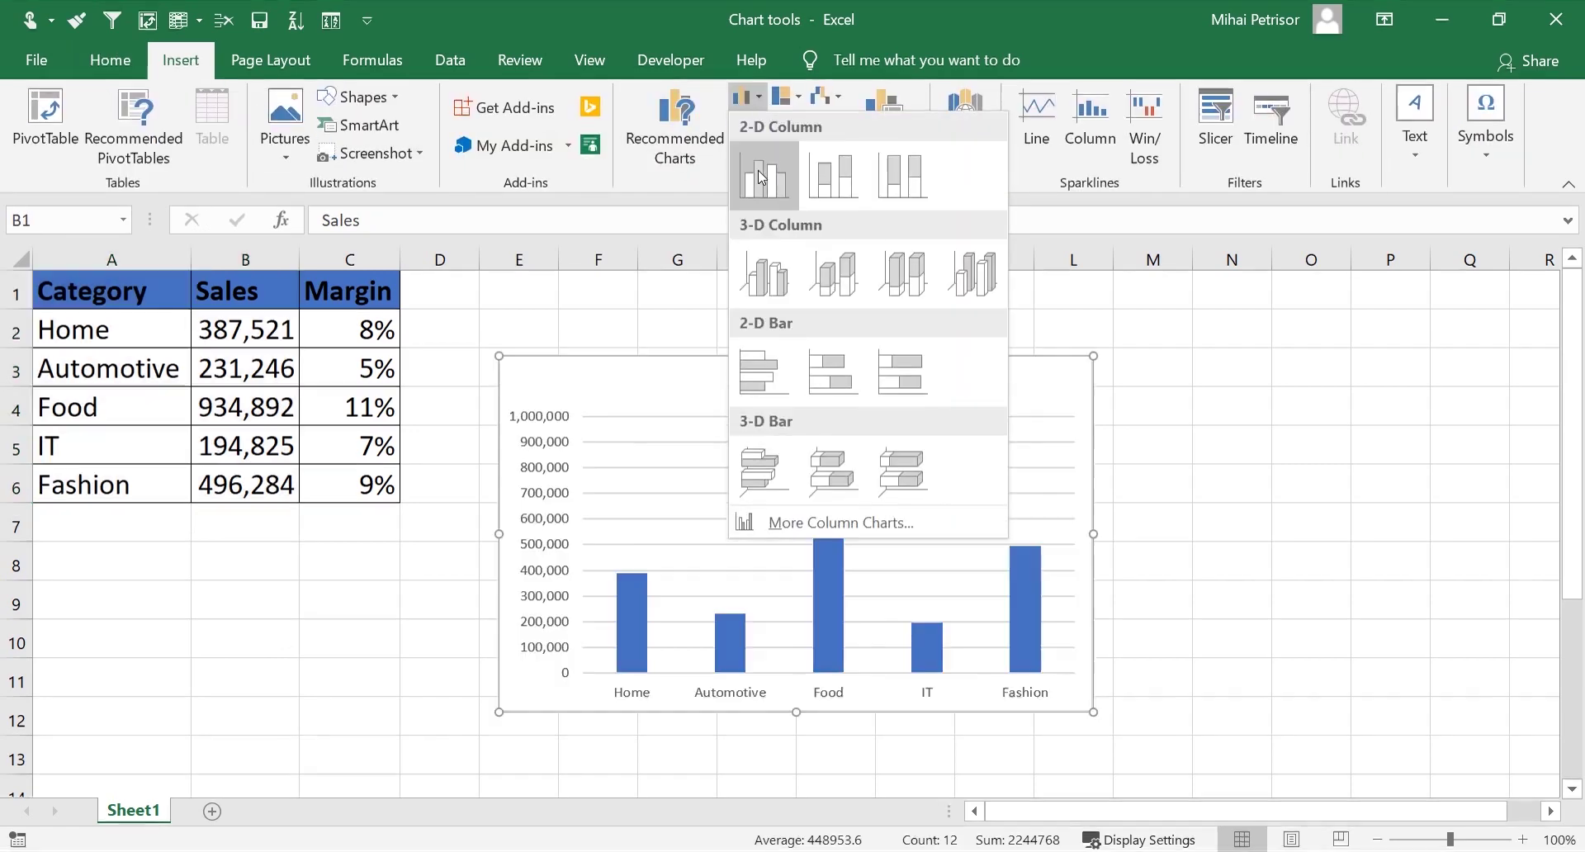
pyautogui.click(757, 166)
pyautogui.moveTo(889, 383); pyautogui.dragTo(808, 297)
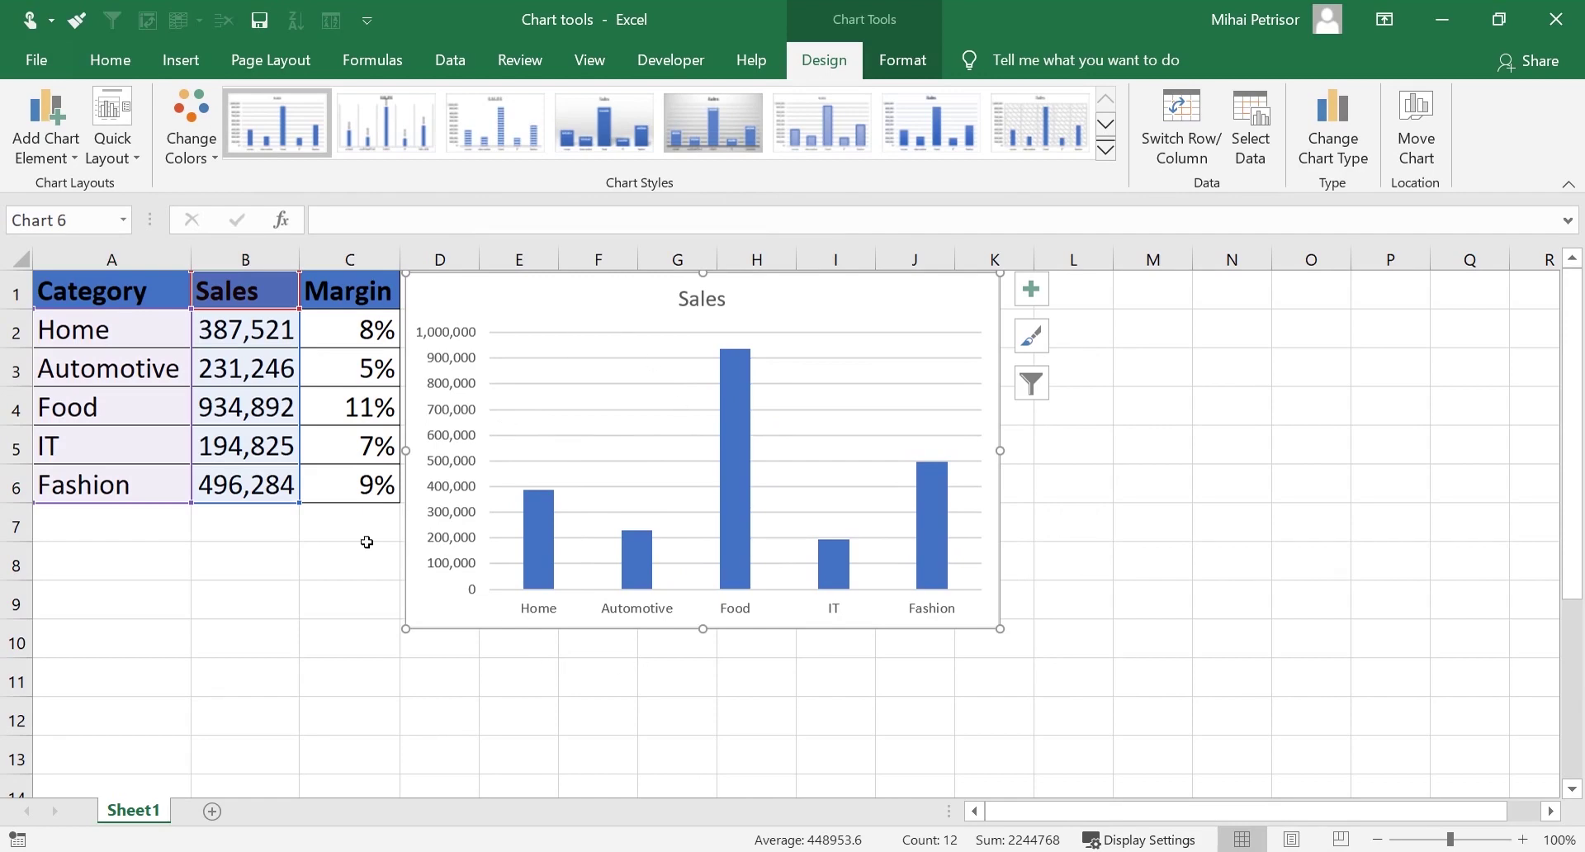
pyautogui.click(214, 619)
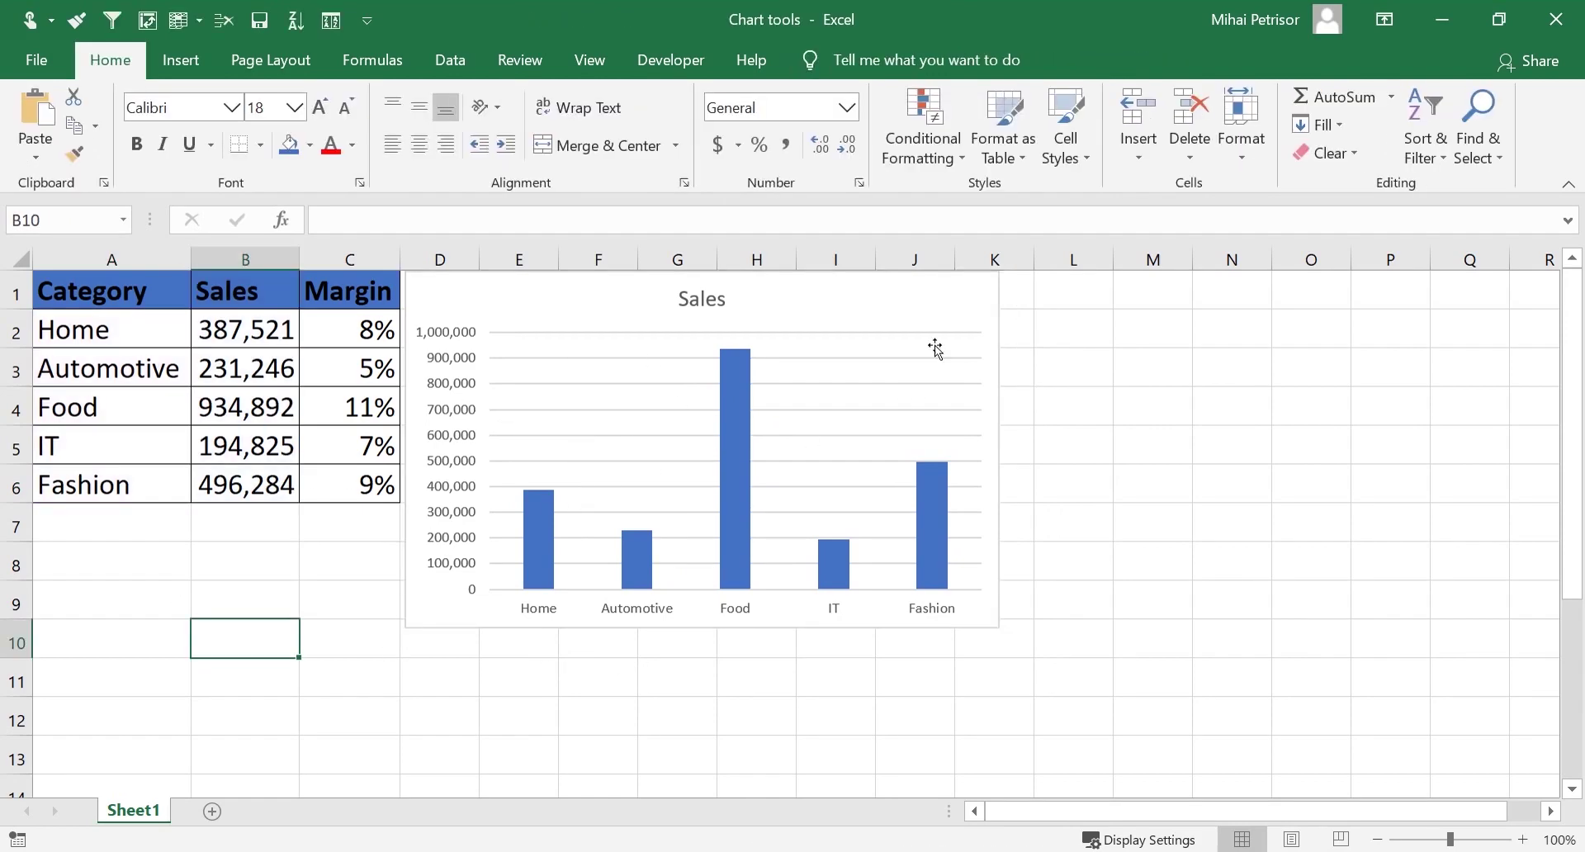
# Compare selecting the Sales chart with selecting empty cells to examine when the Chart Tools are available
pyautogui.click(939, 290)
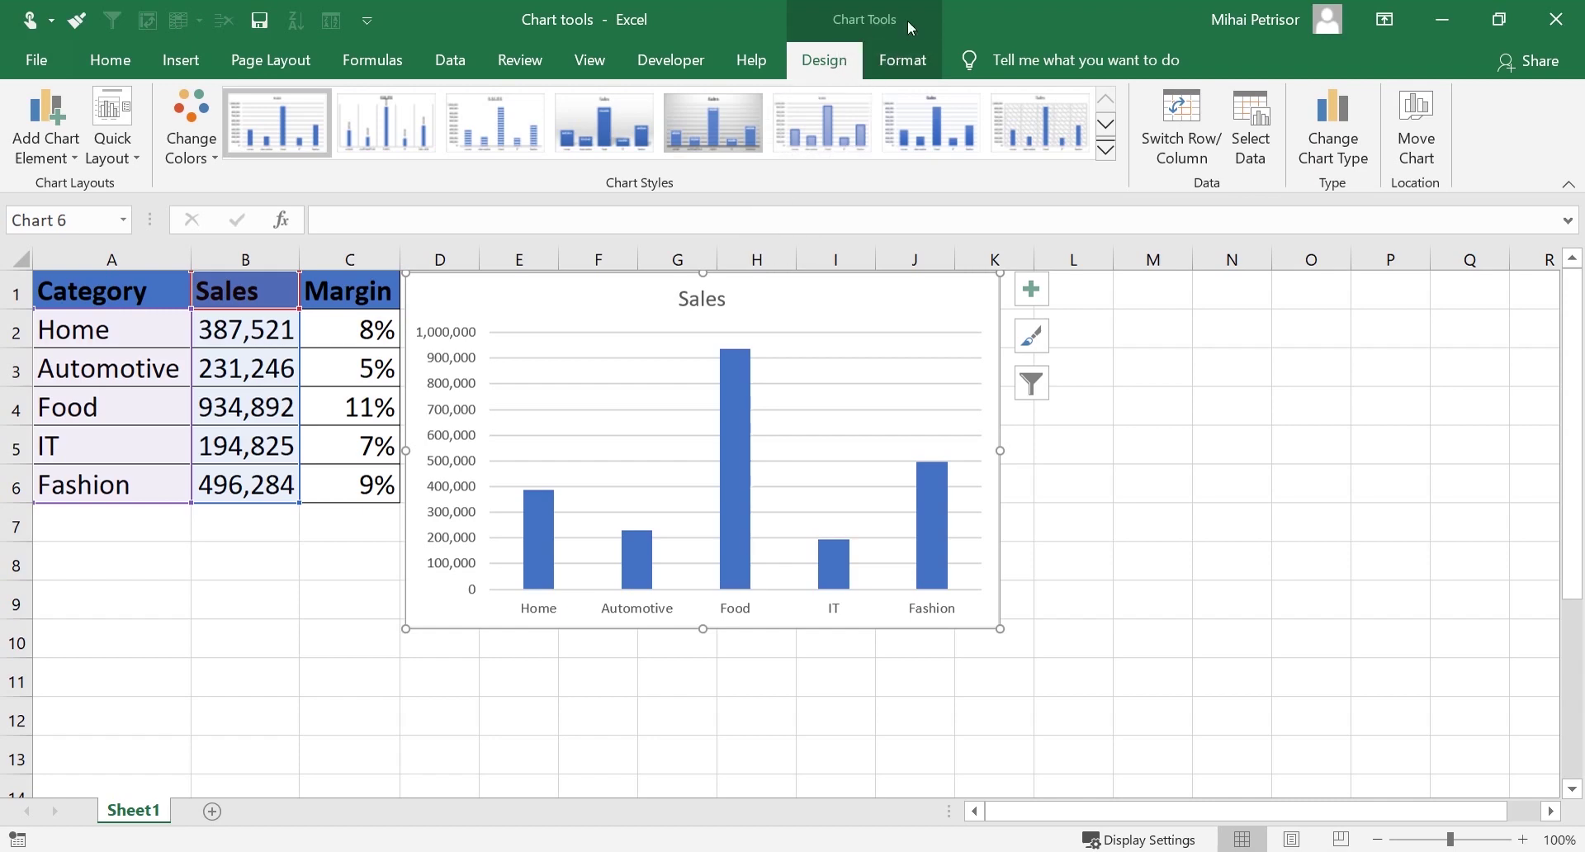
pyautogui.click(284, 701)
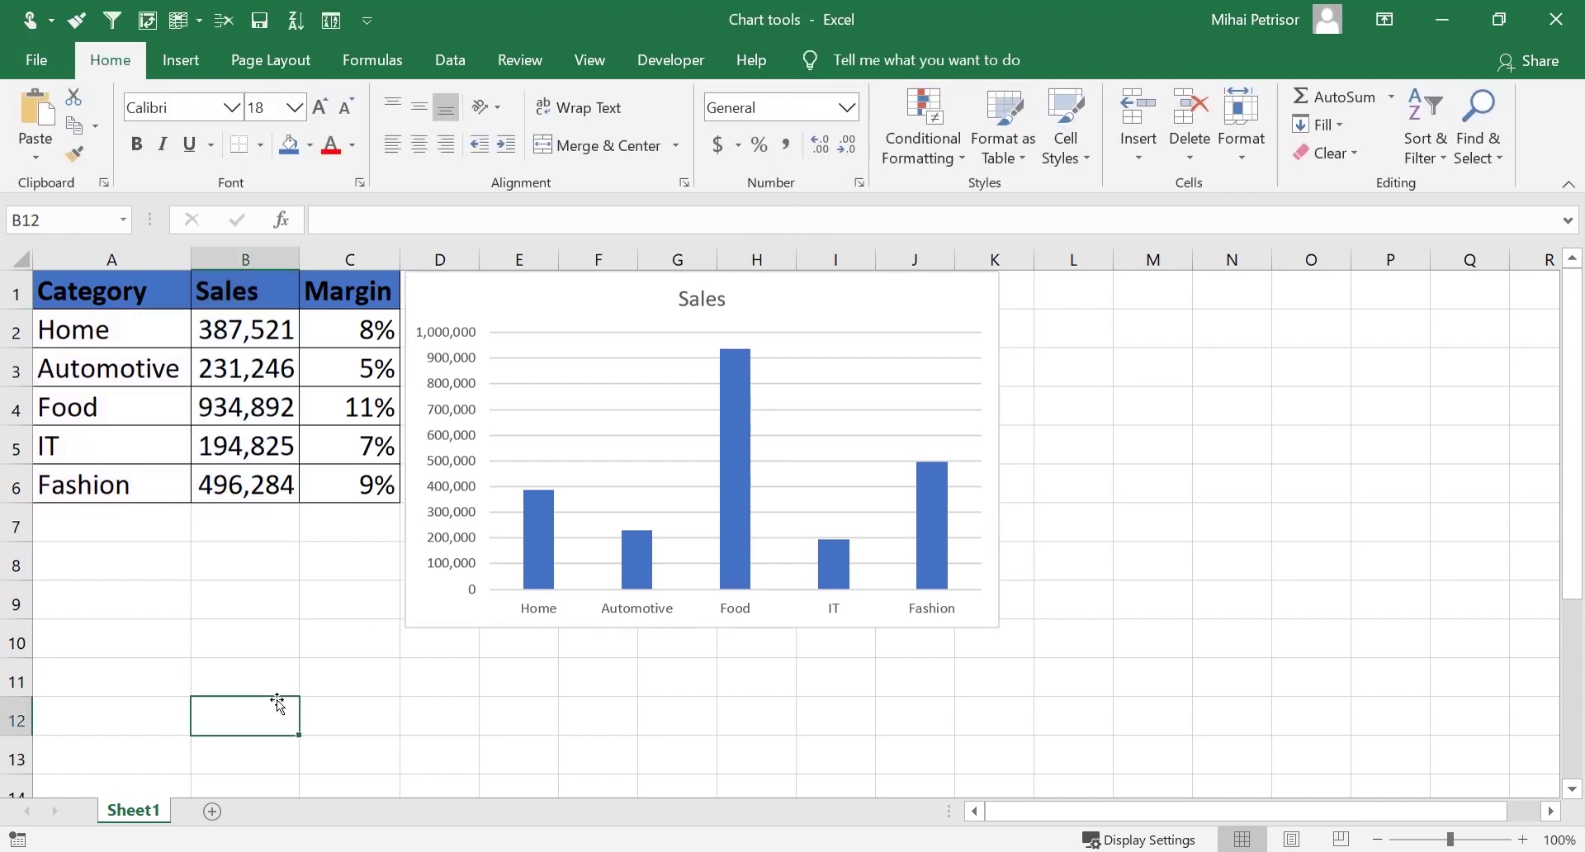
pyautogui.click(513, 288)
pyautogui.click(967, 294)
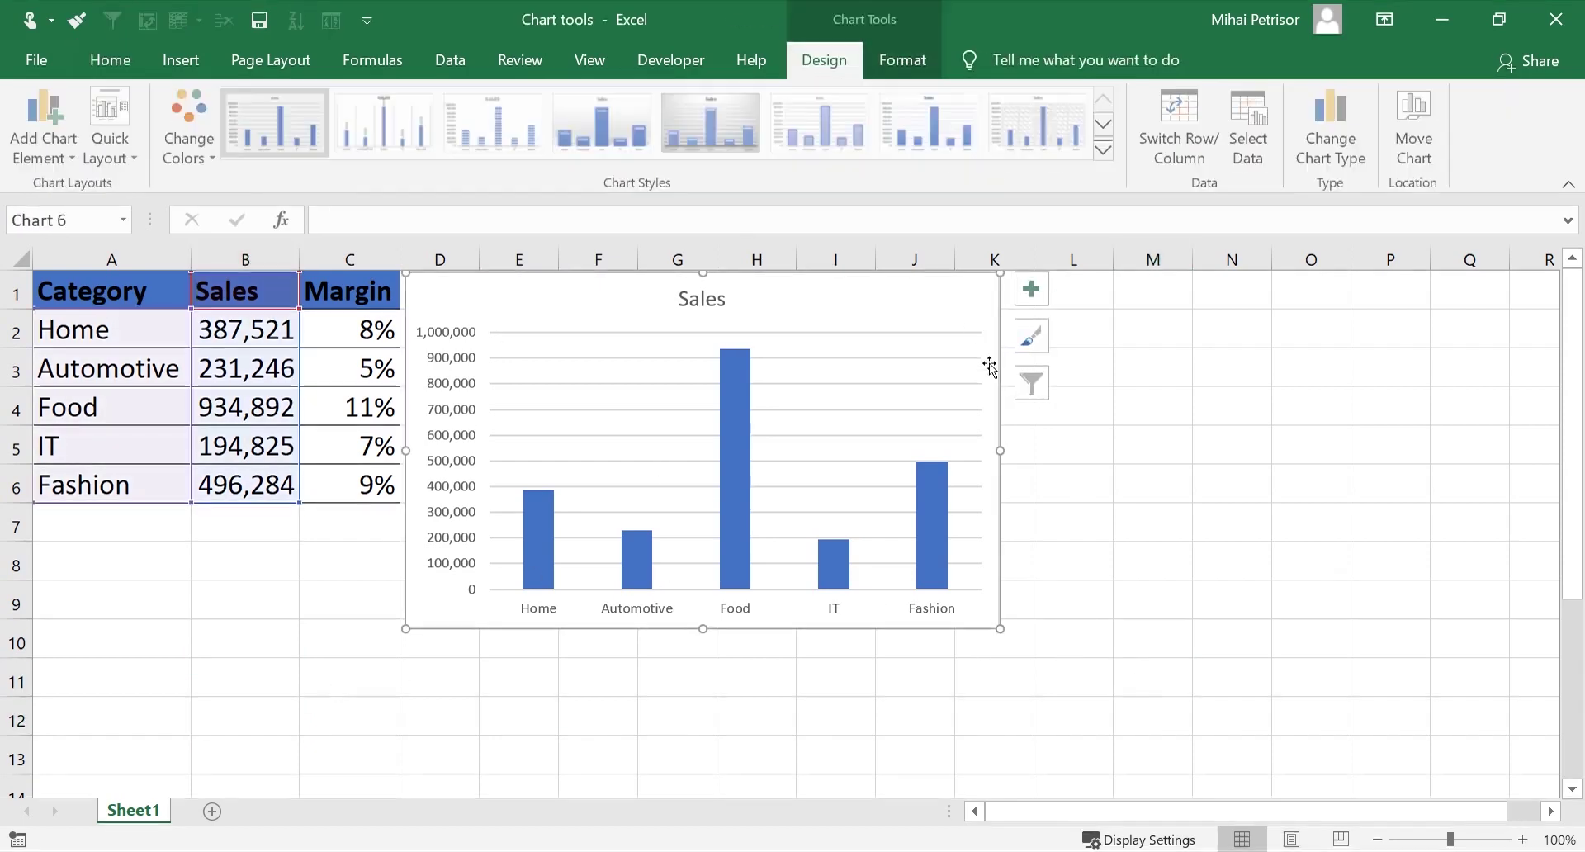
pyautogui.click(1127, 561)
pyautogui.click(506, 552)
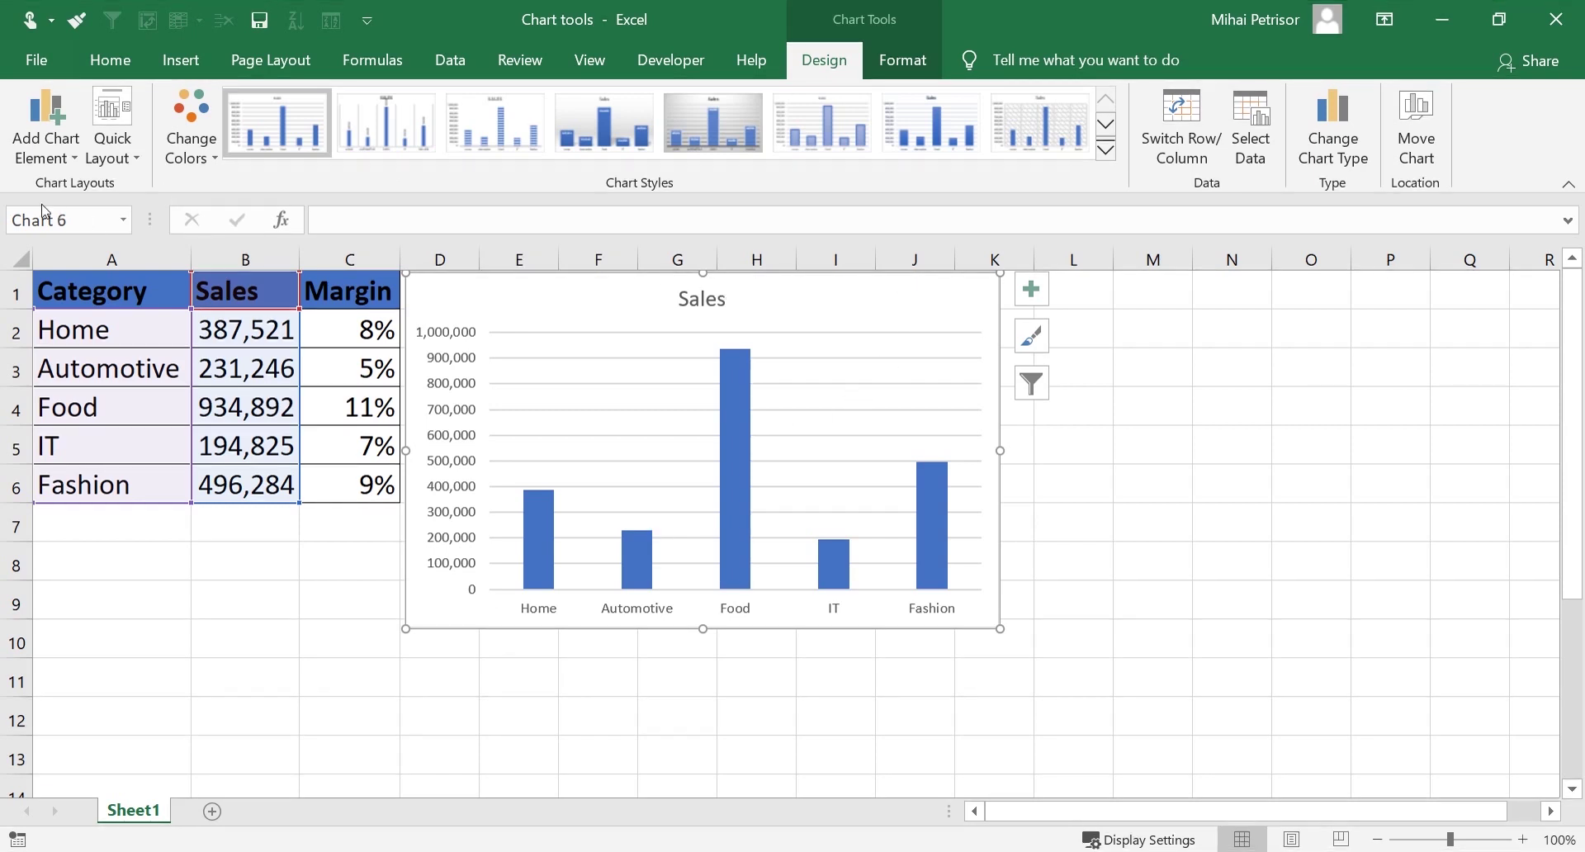
# Examine the Add Chart Element options for the Sales chart, including axes, axis titles, data labels, data table, legend and trendline
pyautogui.click(76, 163)
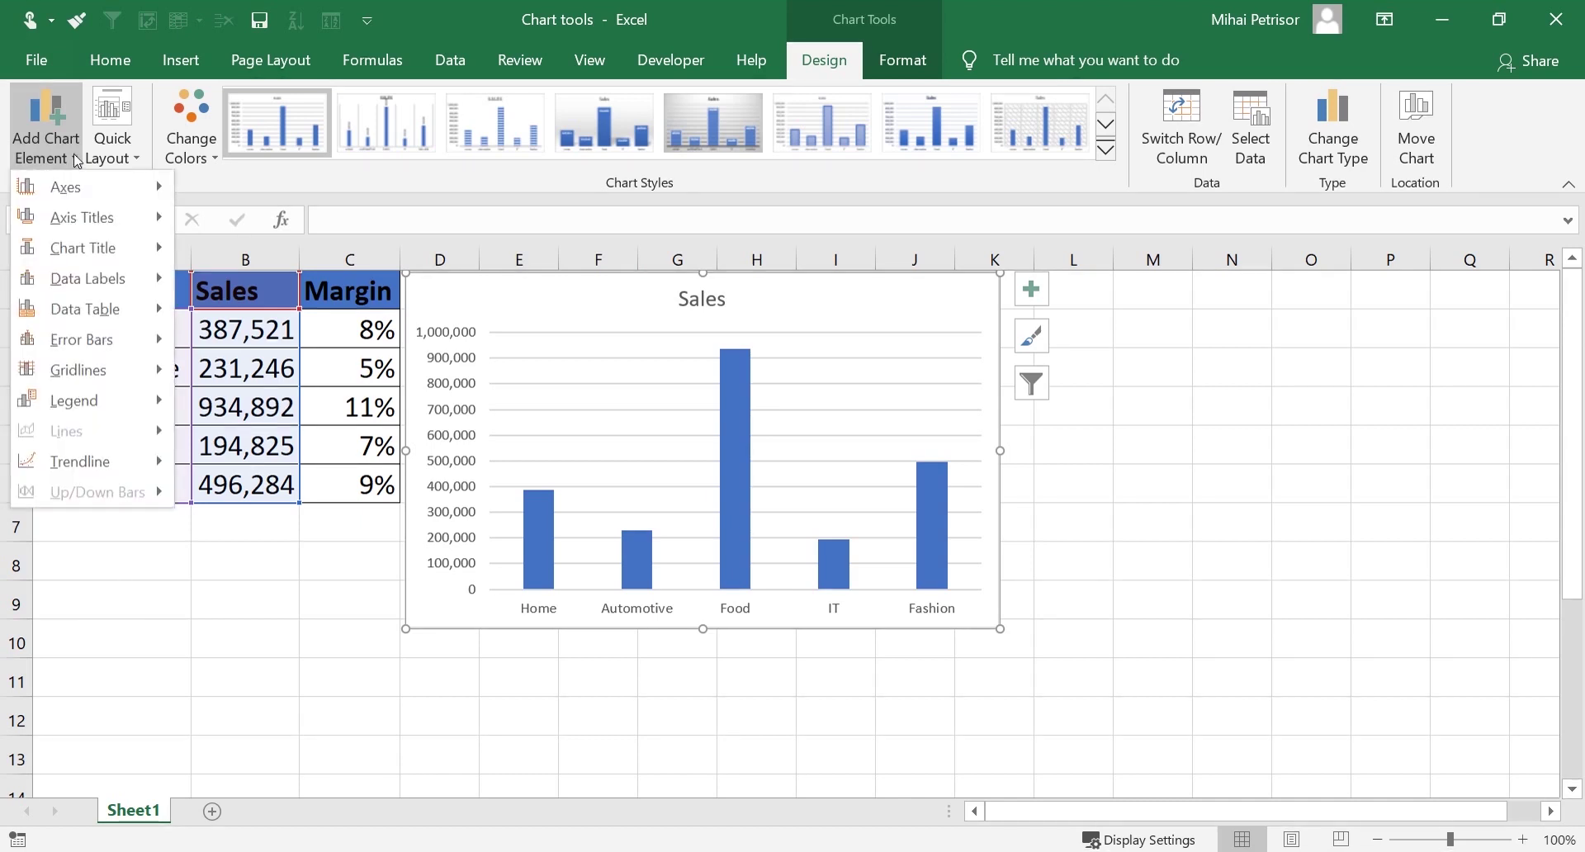
pyautogui.moveTo(93, 175)
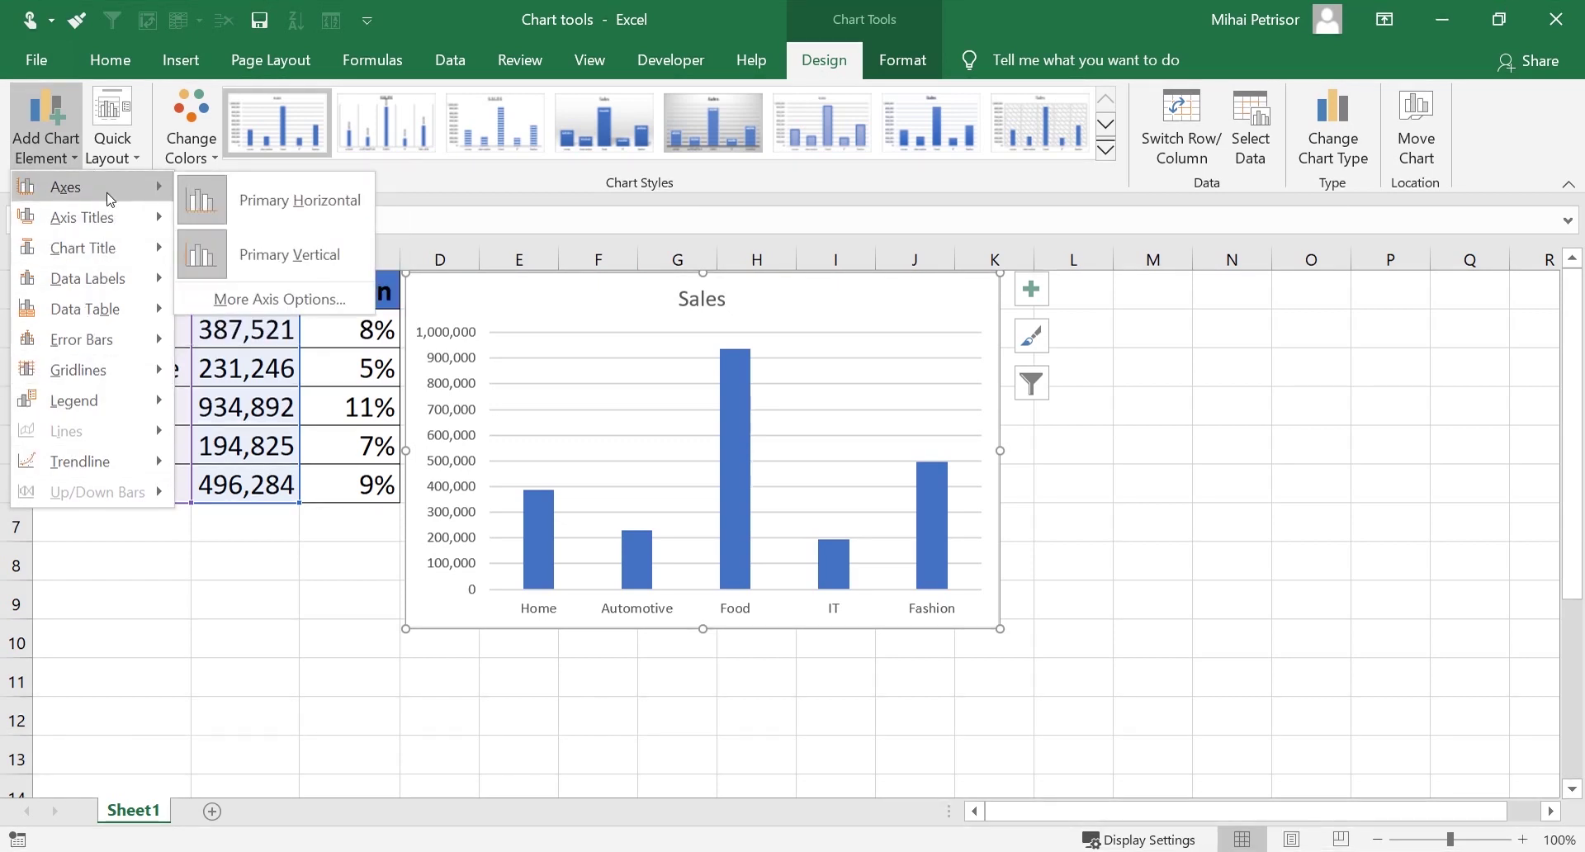
pyautogui.moveTo(123, 227)
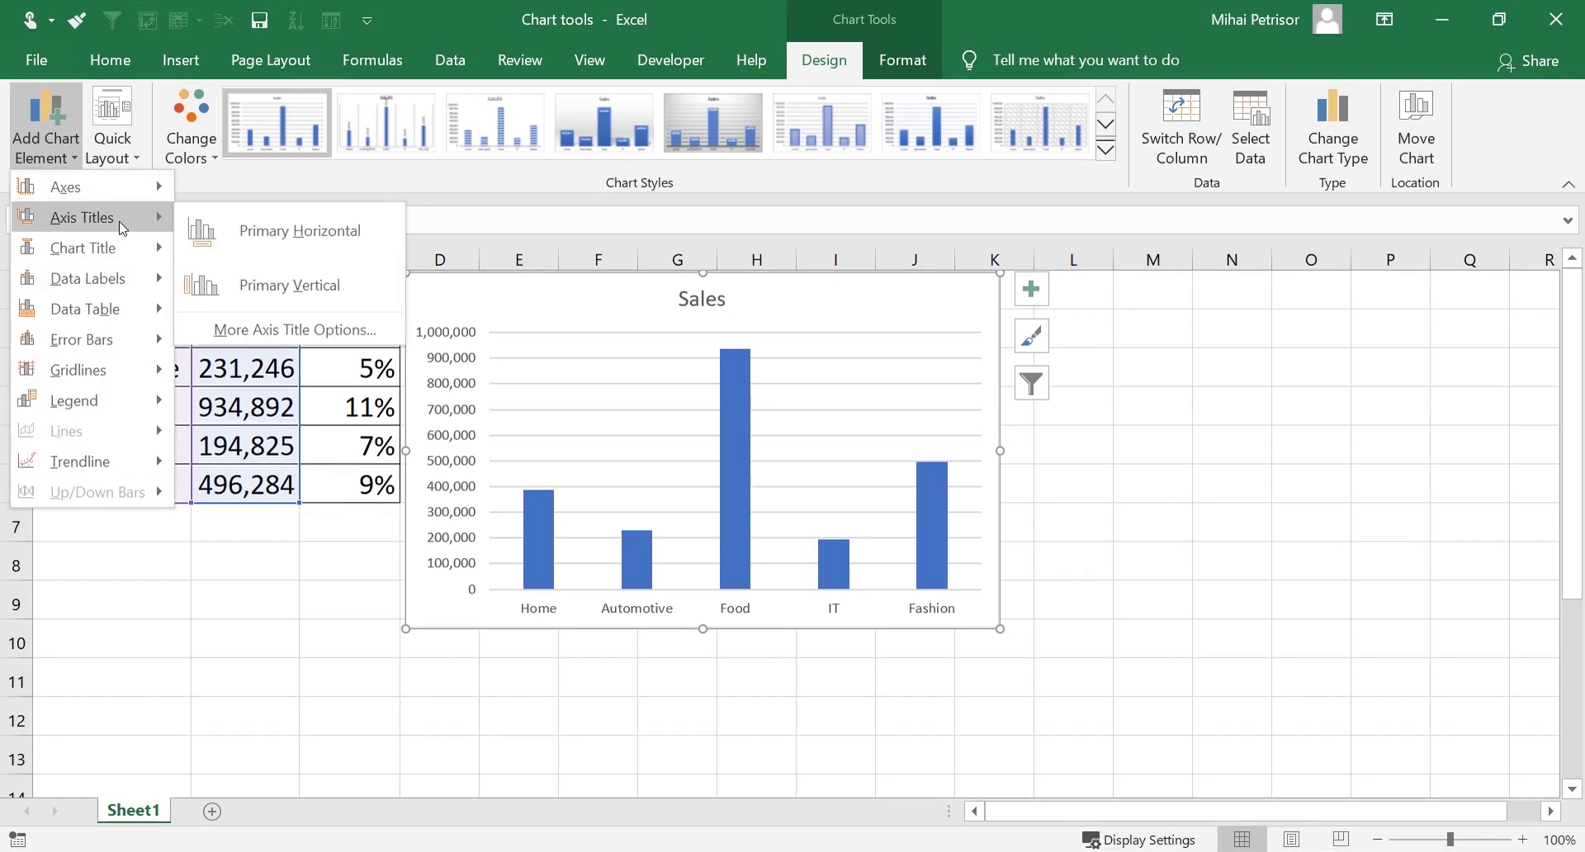
pyautogui.moveTo(121, 266)
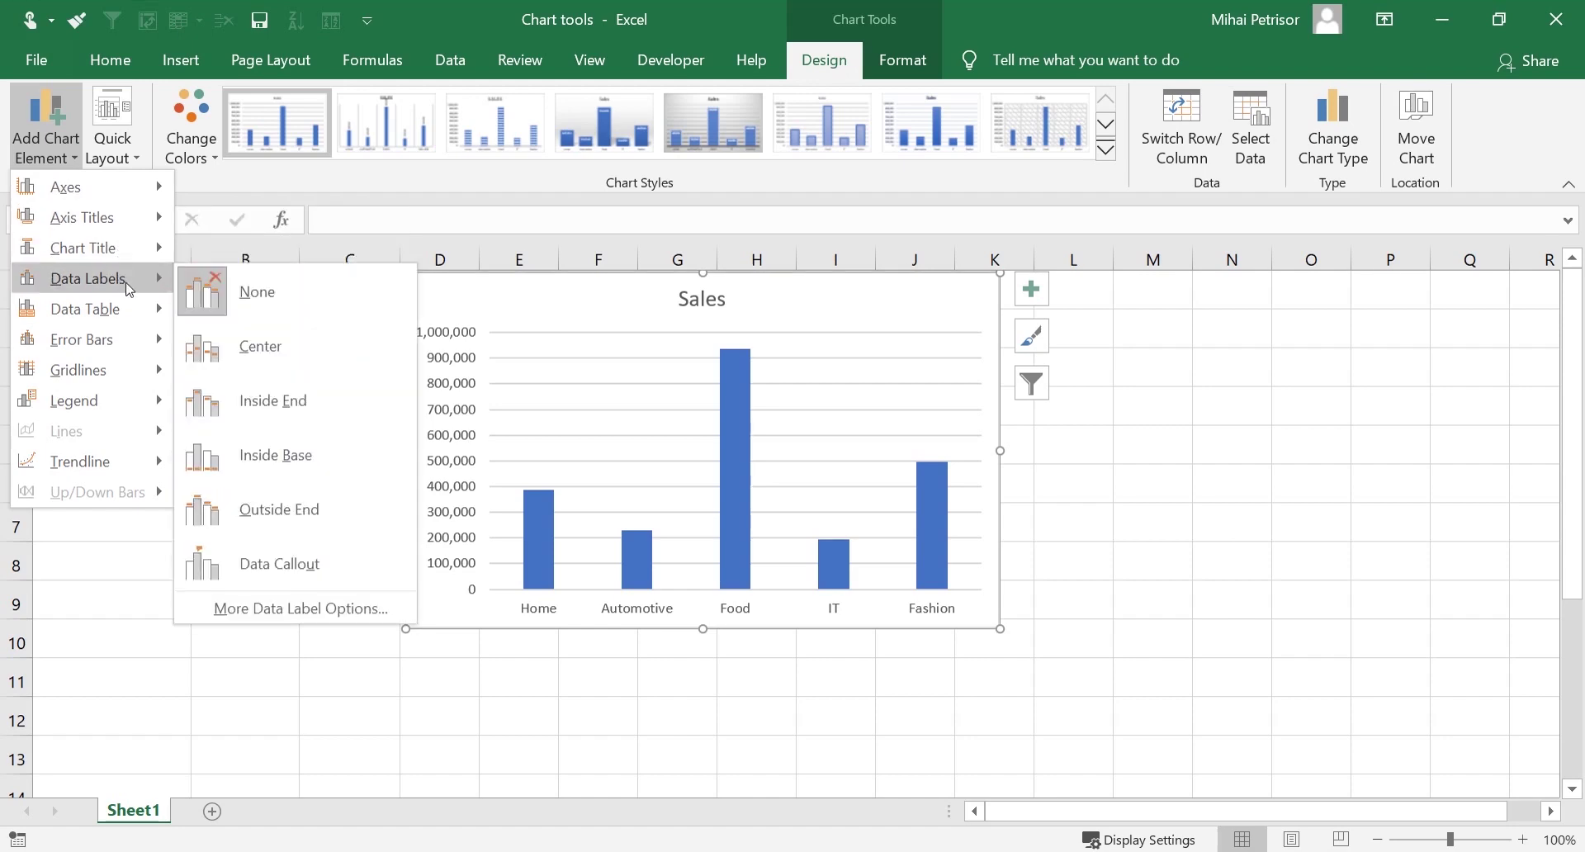
pyautogui.moveTo(137, 315)
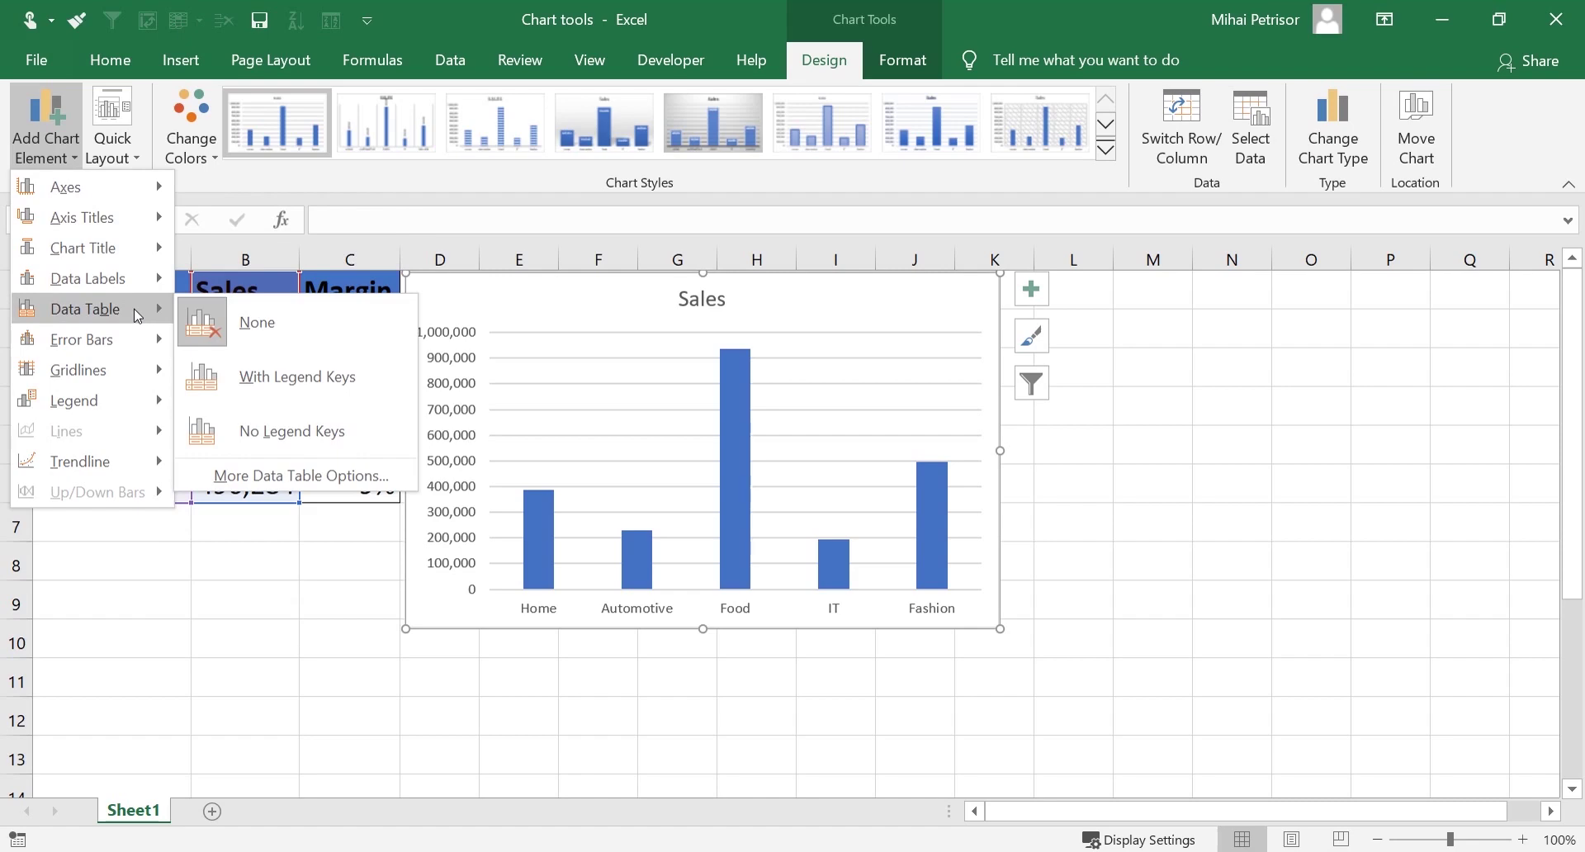
pyautogui.moveTo(122, 386)
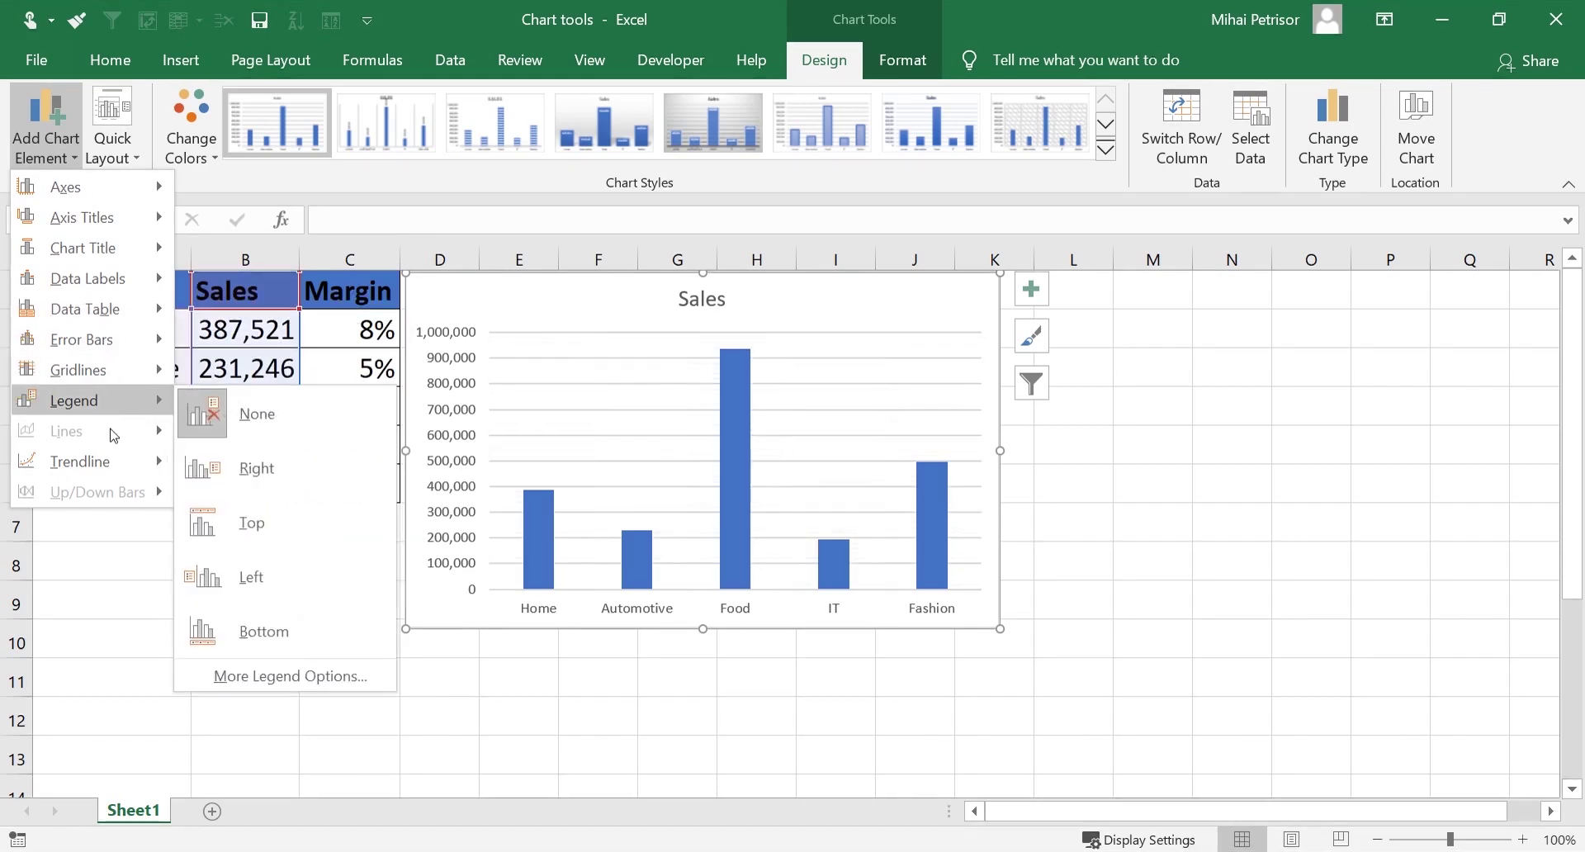
pyautogui.moveTo(122, 471)
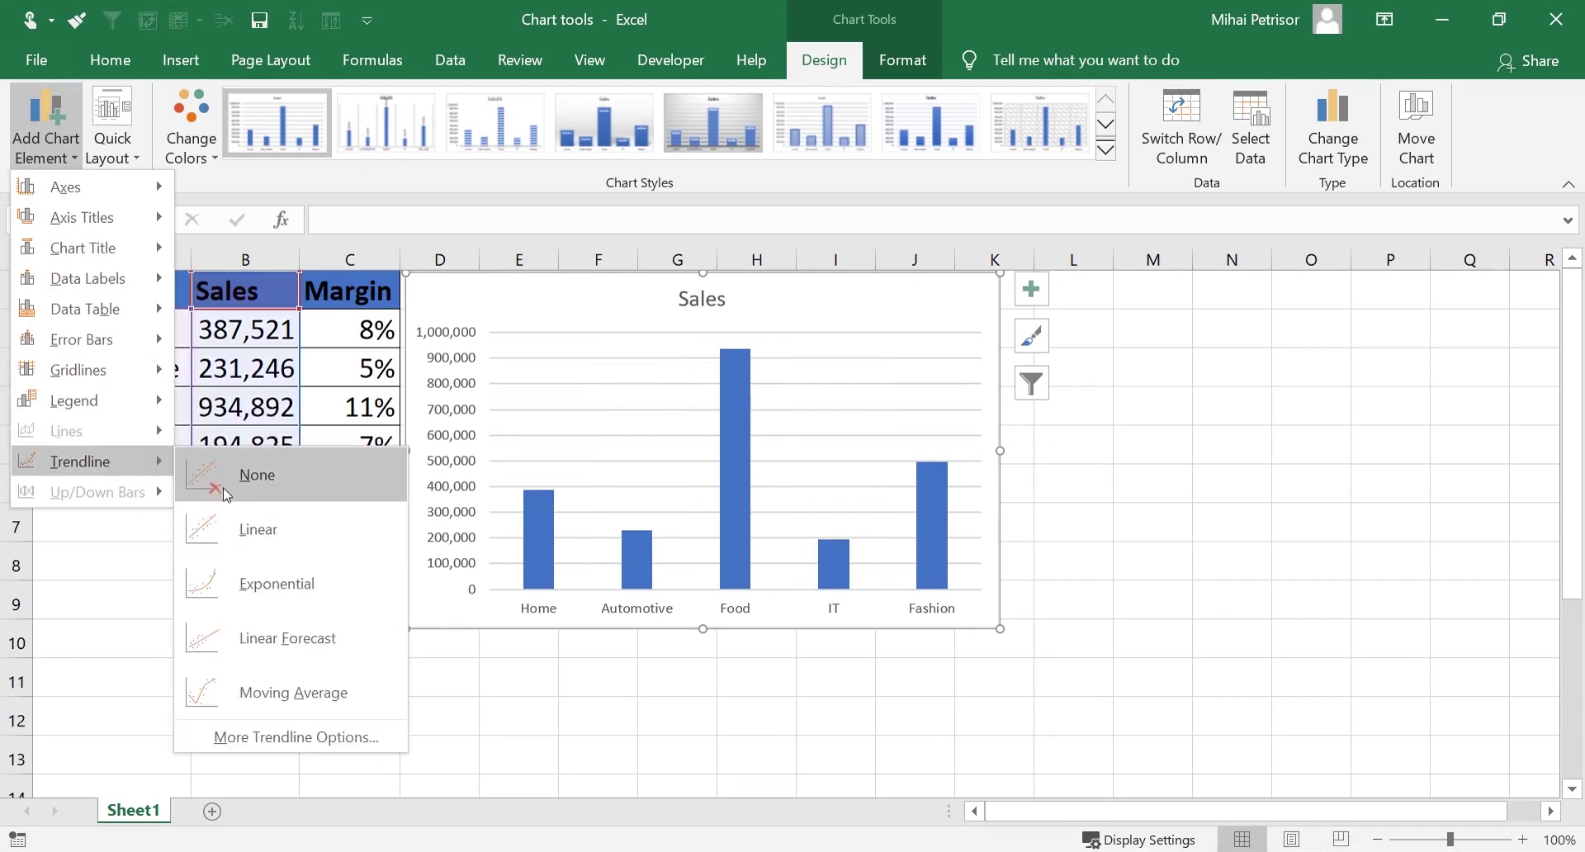
pyautogui.press('Escape')
pyautogui.press('Escape')
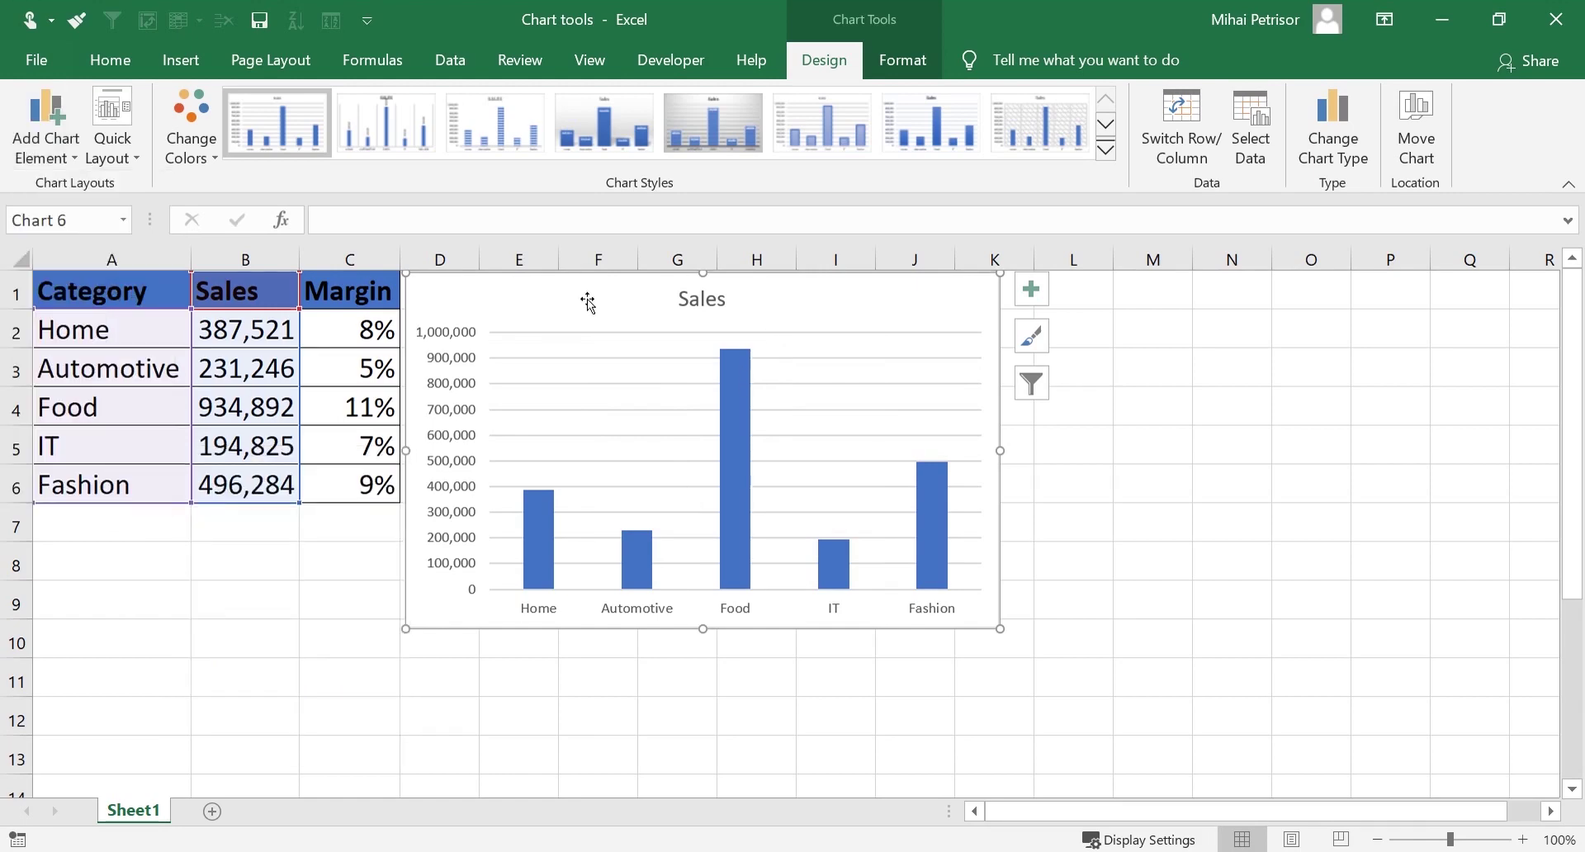
# Preview percentage error bars and a bottom legend on the Sales chart, and examine the gridline and trendline options
pyautogui.click(49, 149)
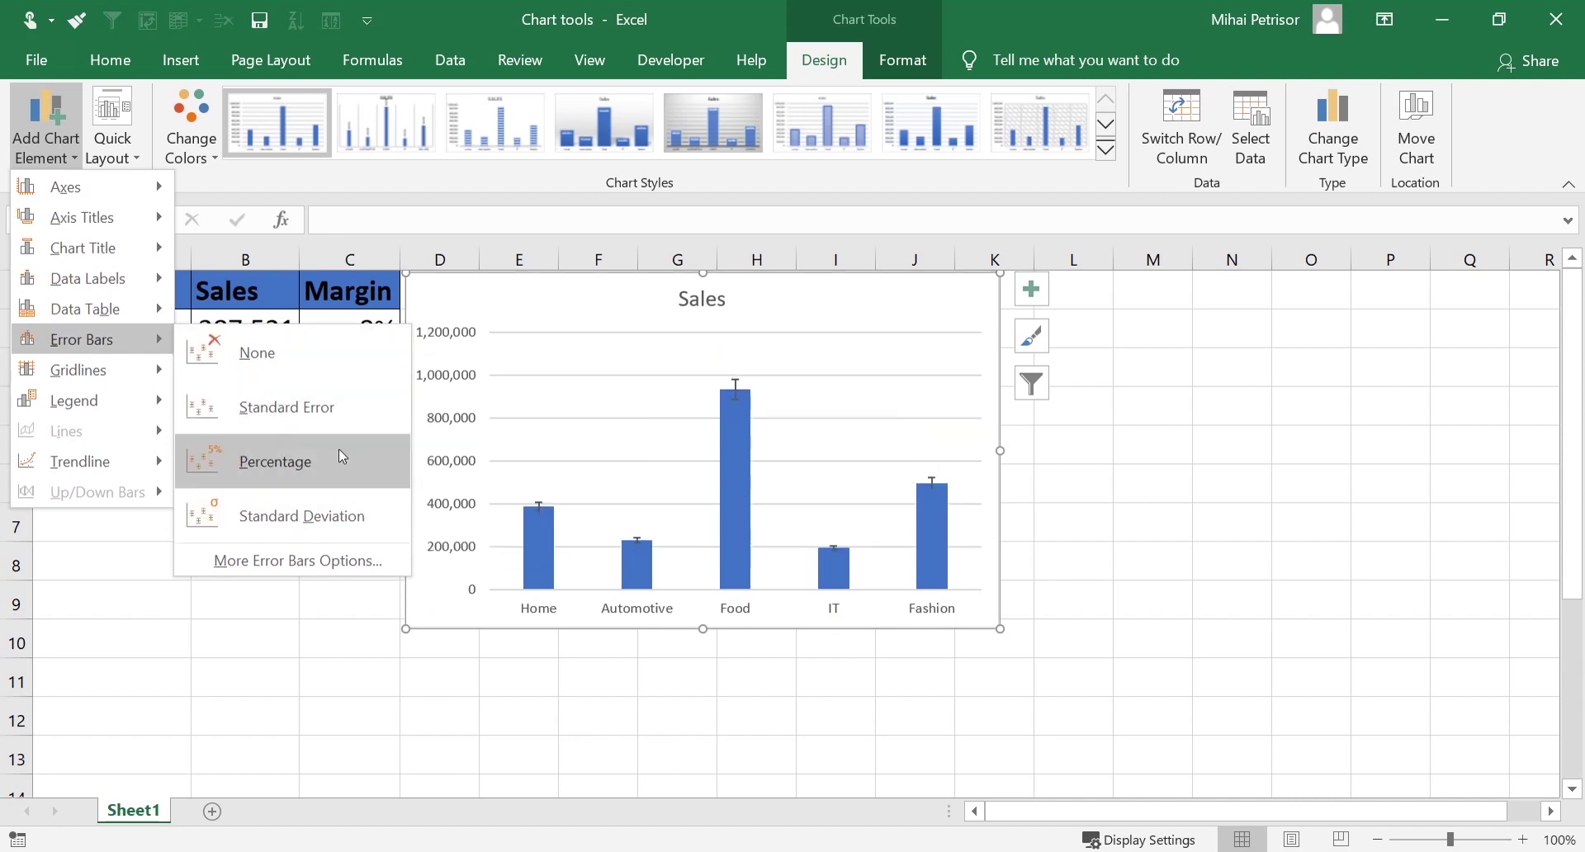
pyautogui.moveTo(138, 386)
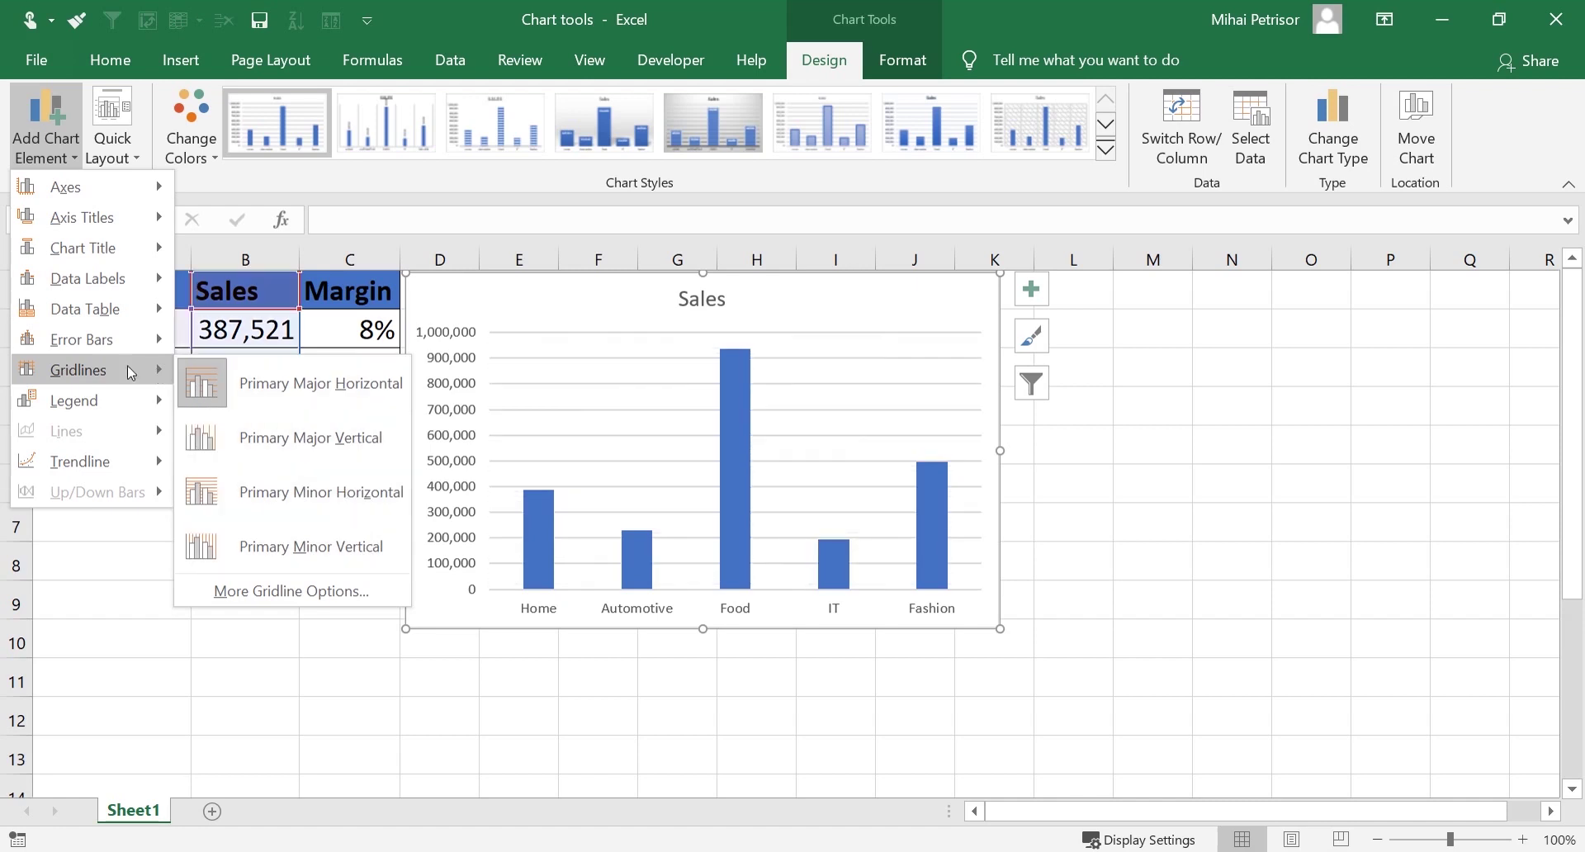
pyautogui.moveTo(95, 406)
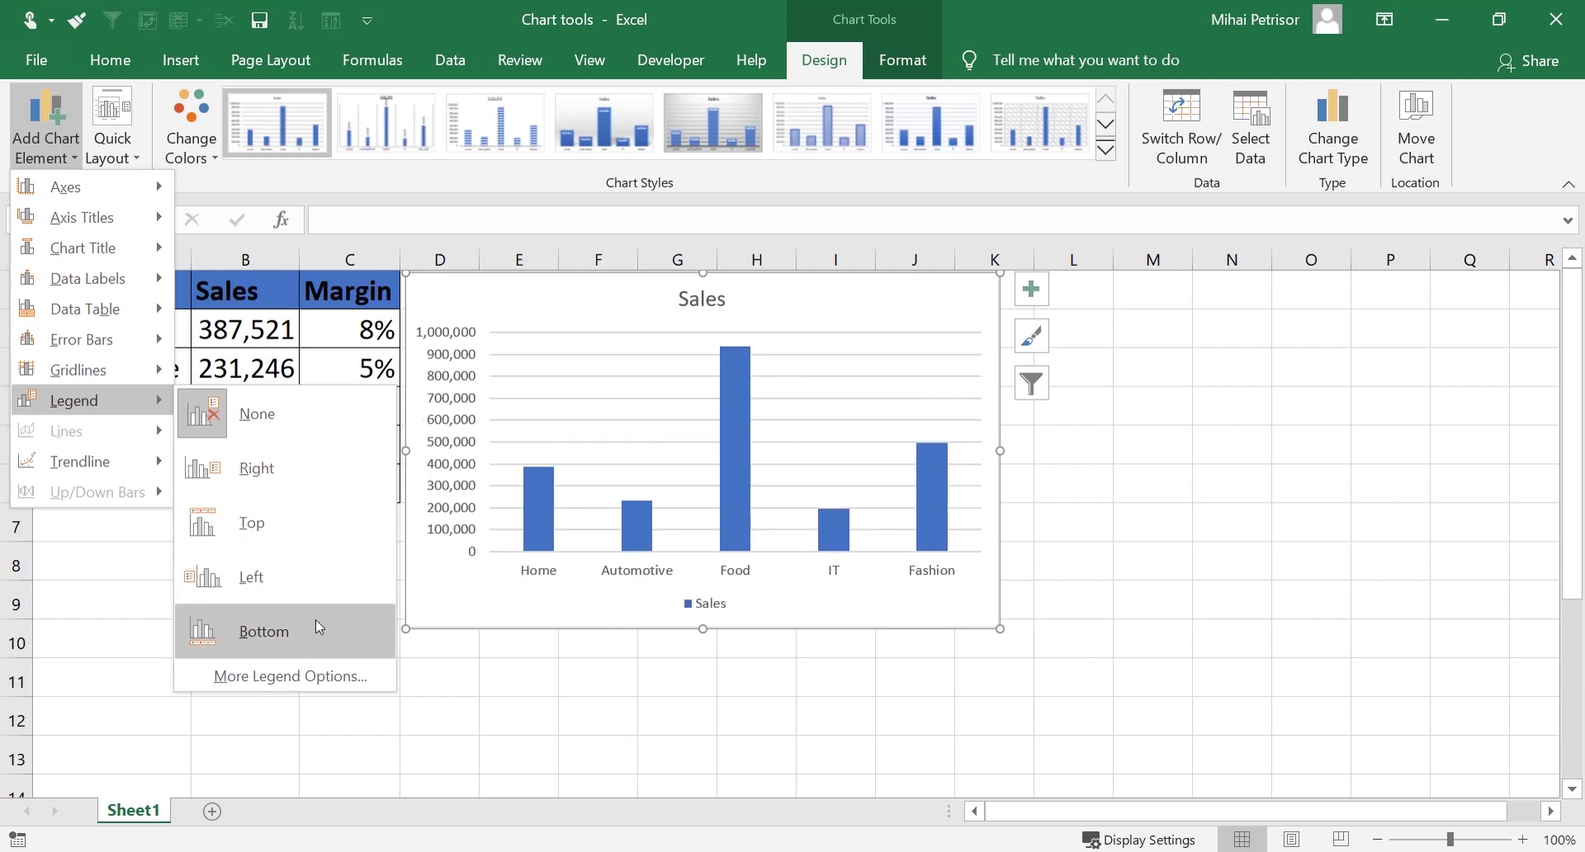
pyautogui.moveTo(109, 470)
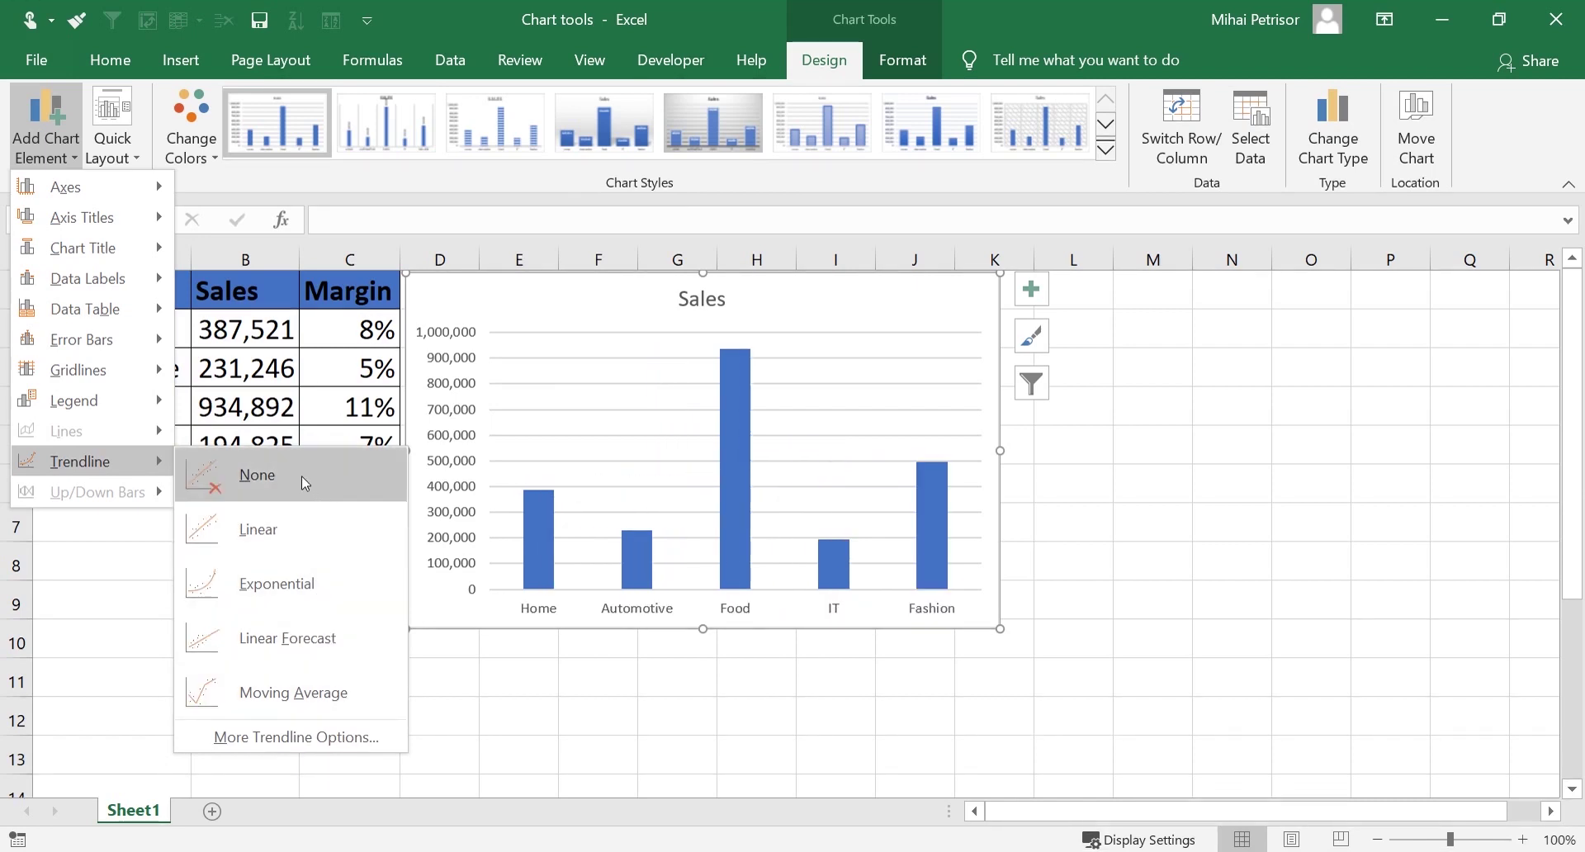
# Preview the quick layouts and the colorful and monochromatic palettes on the Sales chart without applying any
pyautogui.click(132, 160)
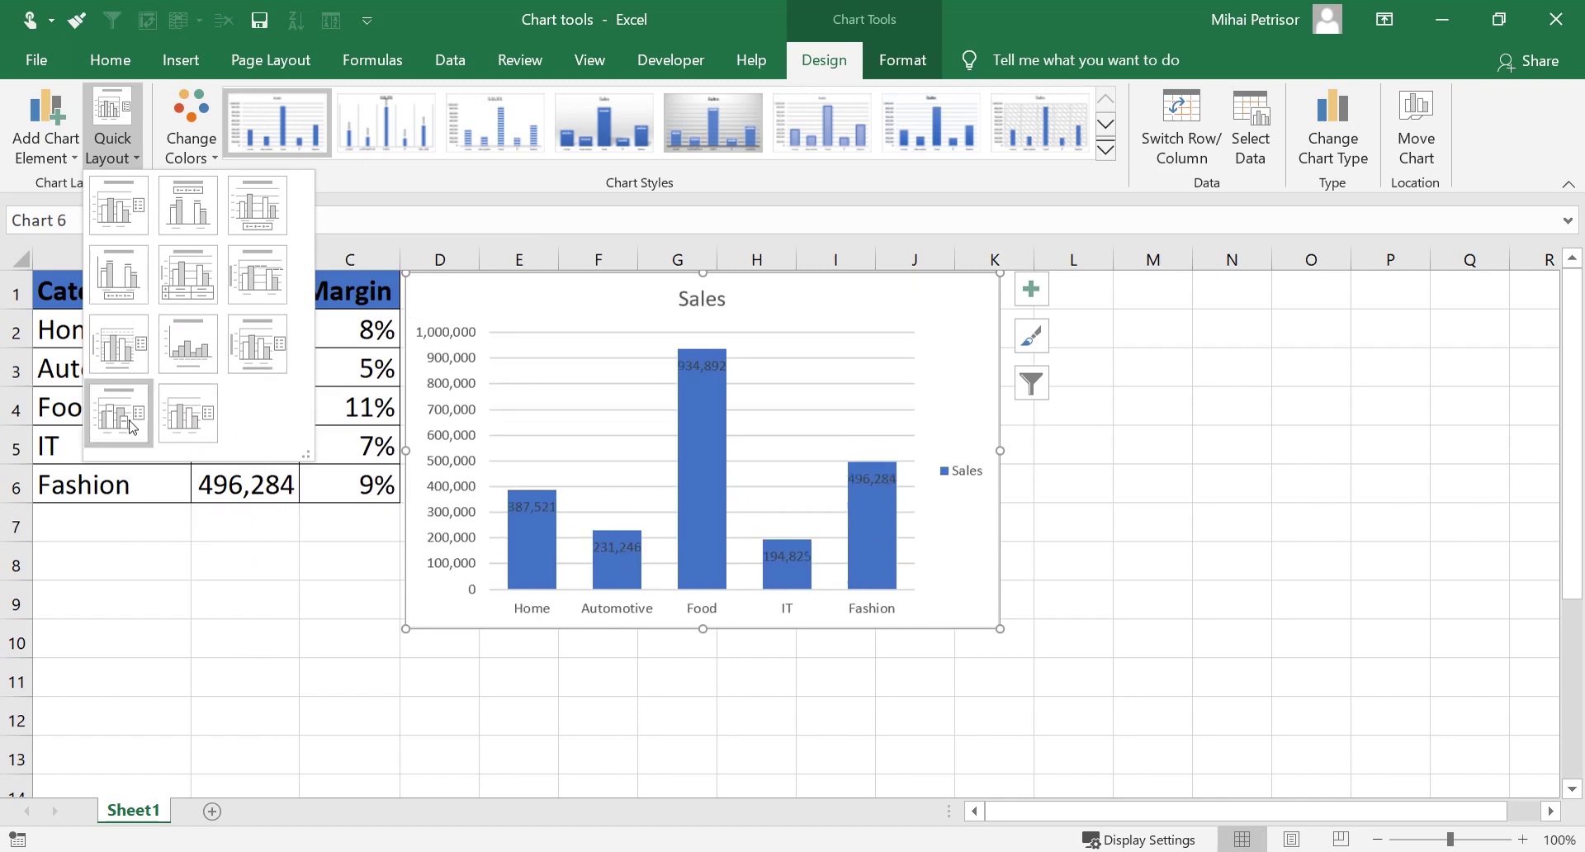
pyautogui.click(216, 159)
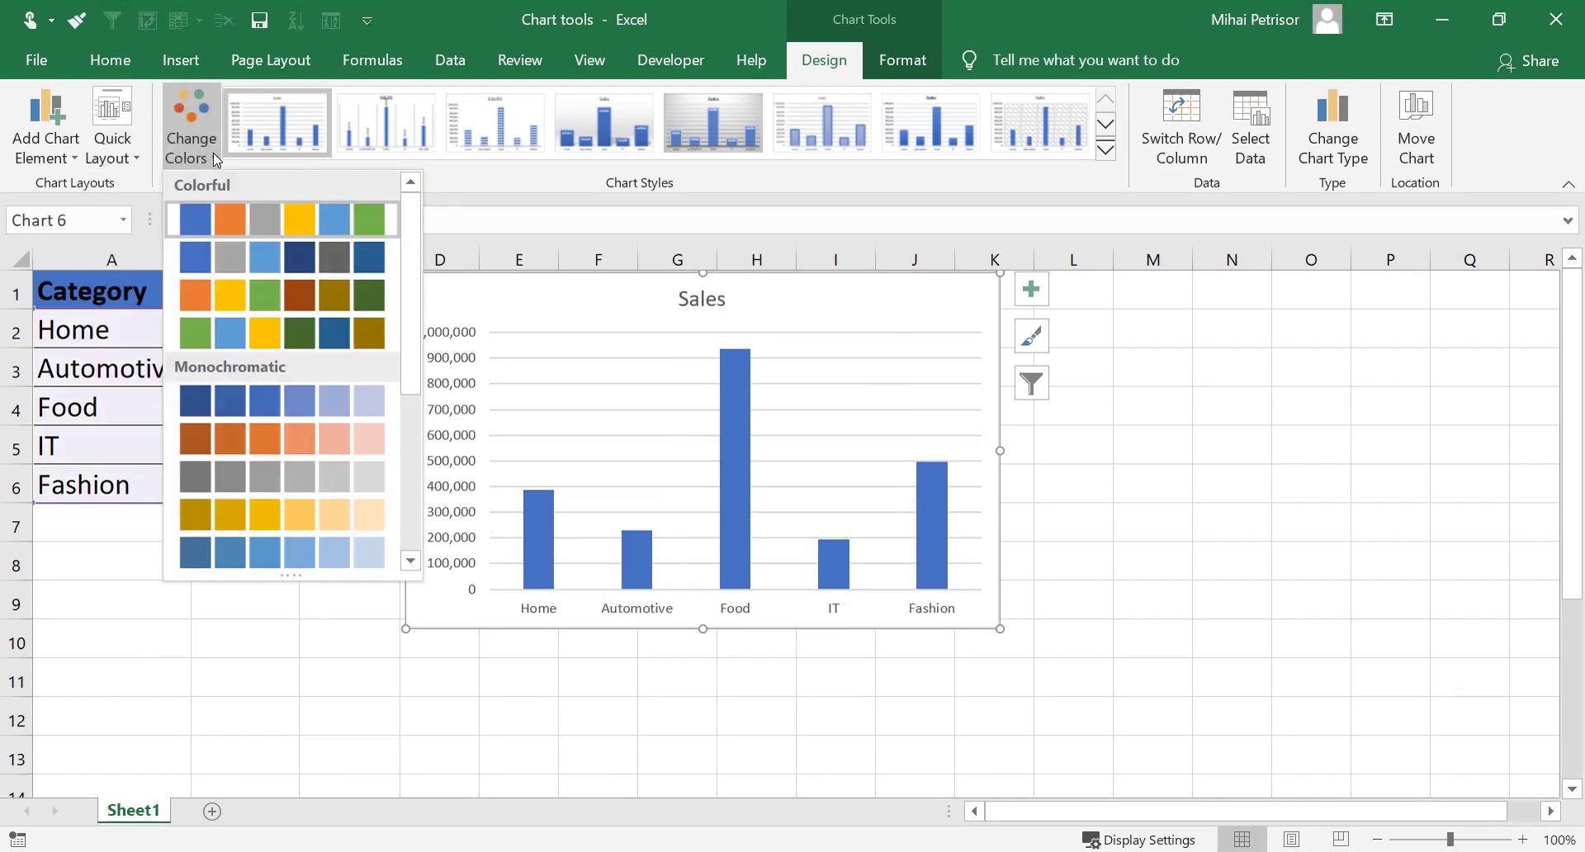
pyautogui.moveTo(417, 219)
pyautogui.mouseDown()
pyautogui.moveTo(422, 388)
pyautogui.moveTo(409, 205)
pyautogui.mouseUp()
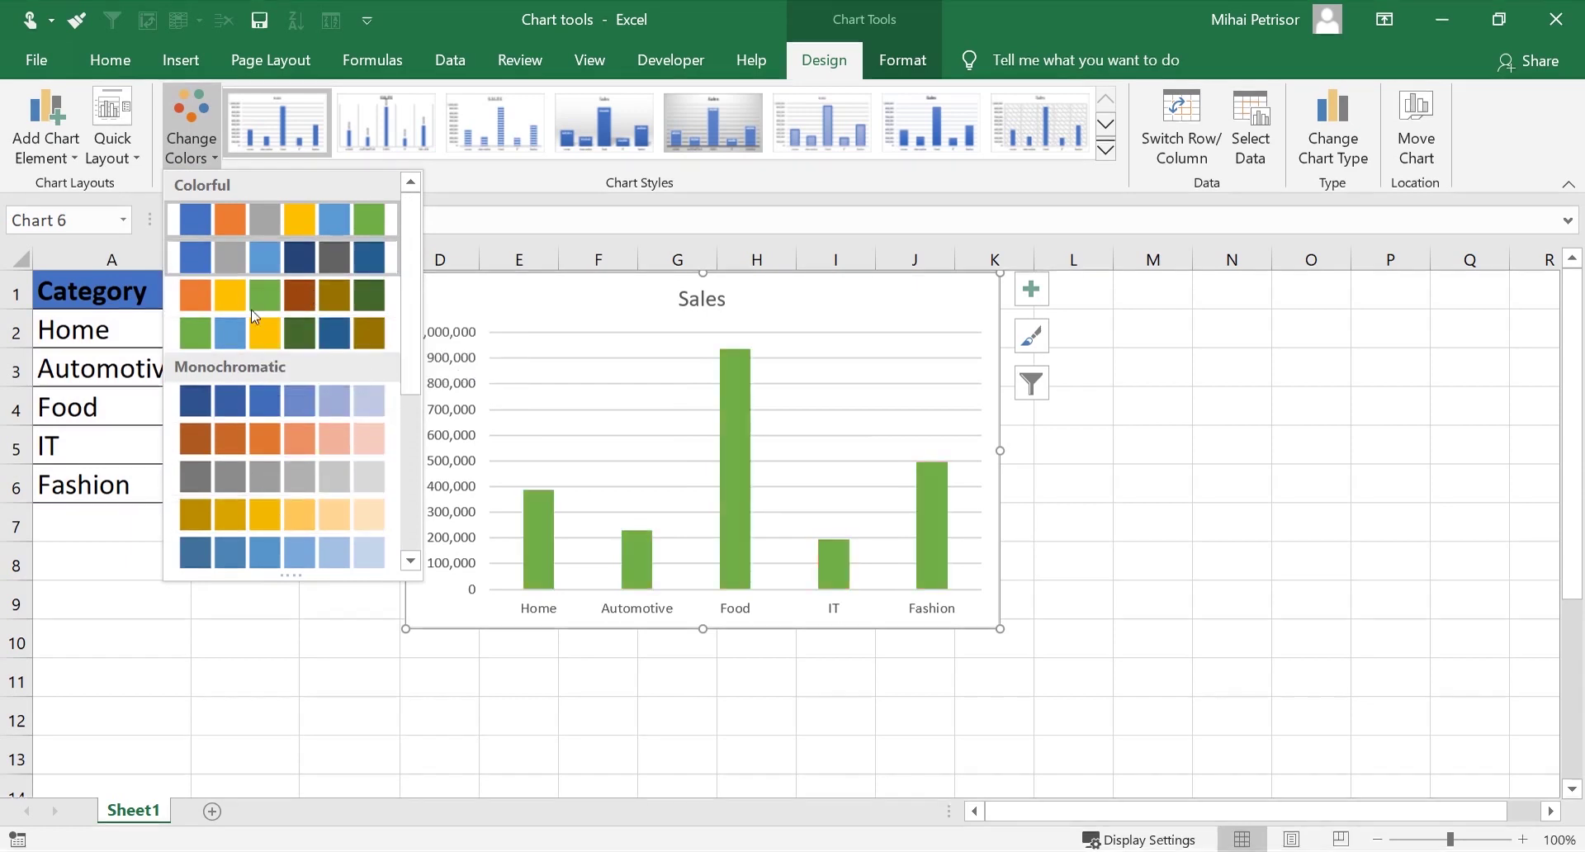
pyautogui.moveTo(411, 353)
pyautogui.mouseDown()
pyautogui.moveTo(413, 505)
pyautogui.moveTo(411, 347)
pyautogui.mouseUp()
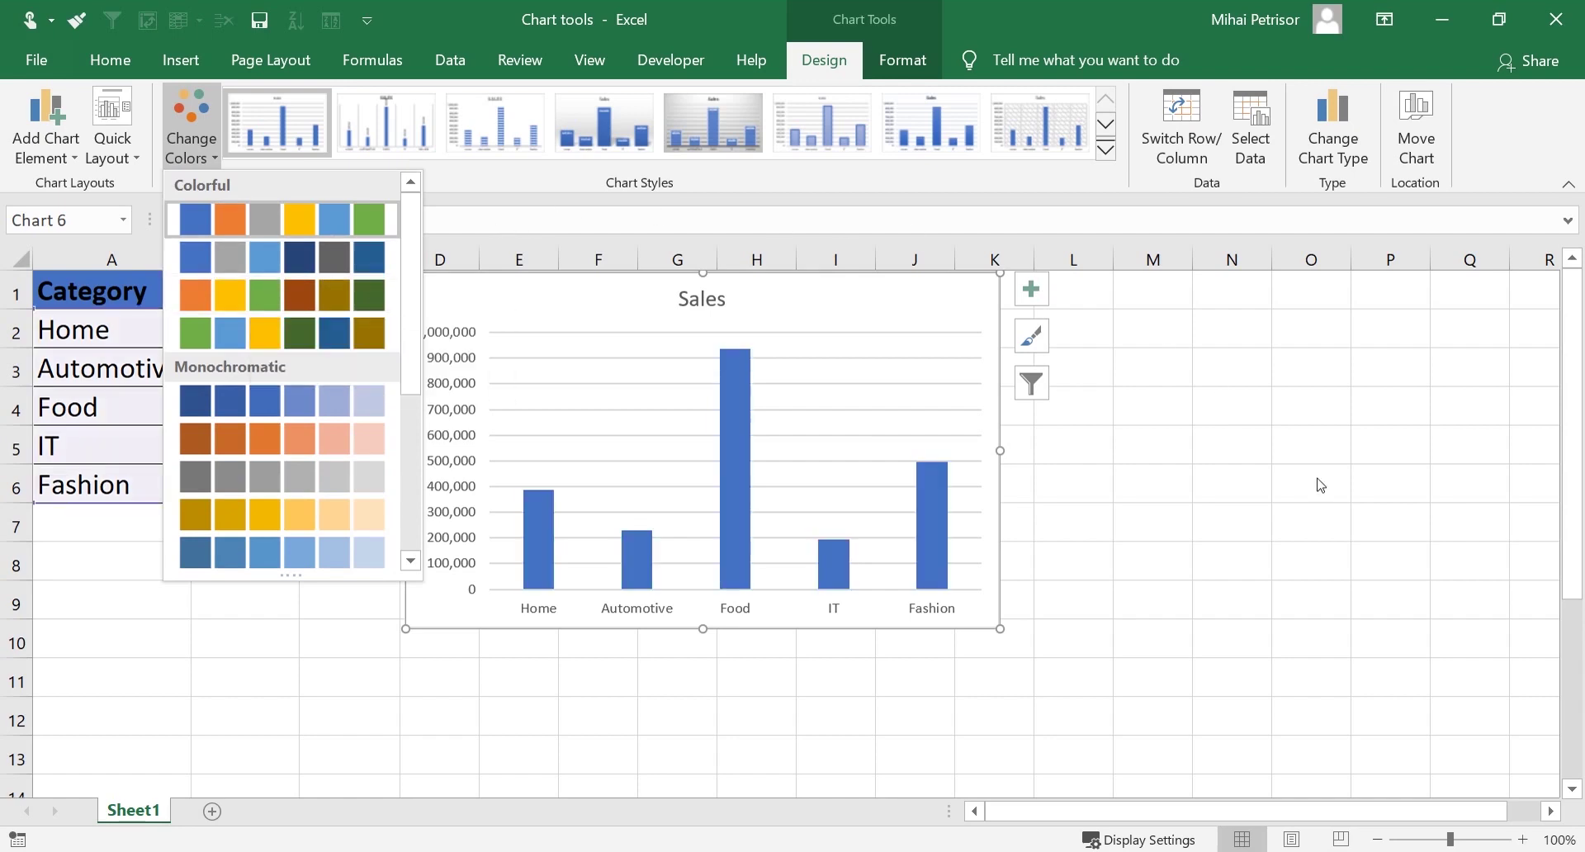
pyautogui.click(1275, 472)
# Select the Sales columns in the chart and examine the theme and standard fill colors available for them
pyautogui.click(751, 446)
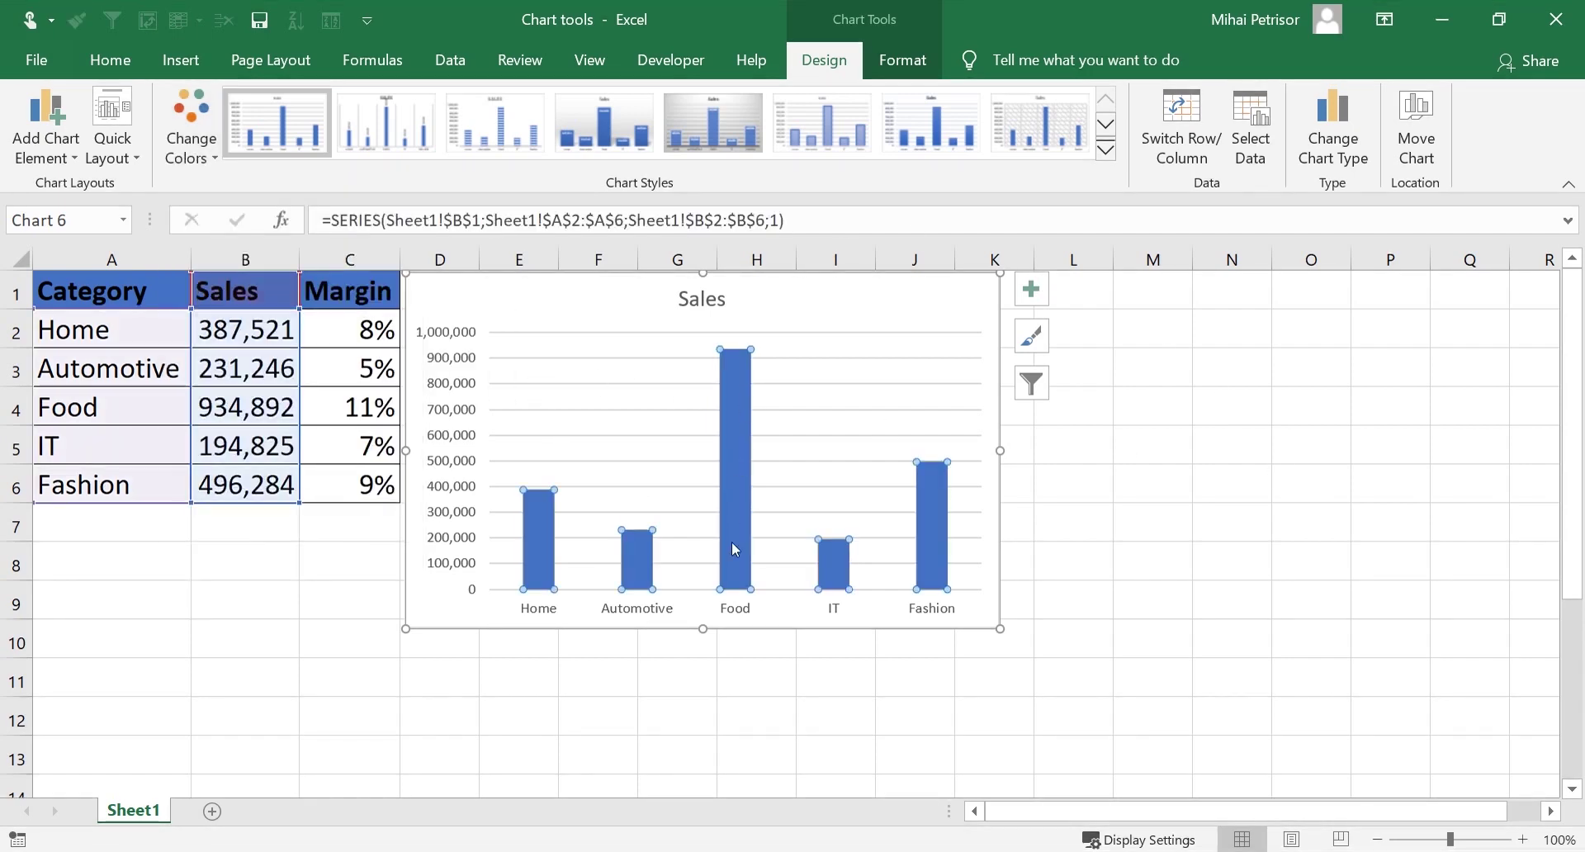
pyautogui.click(92, 71)
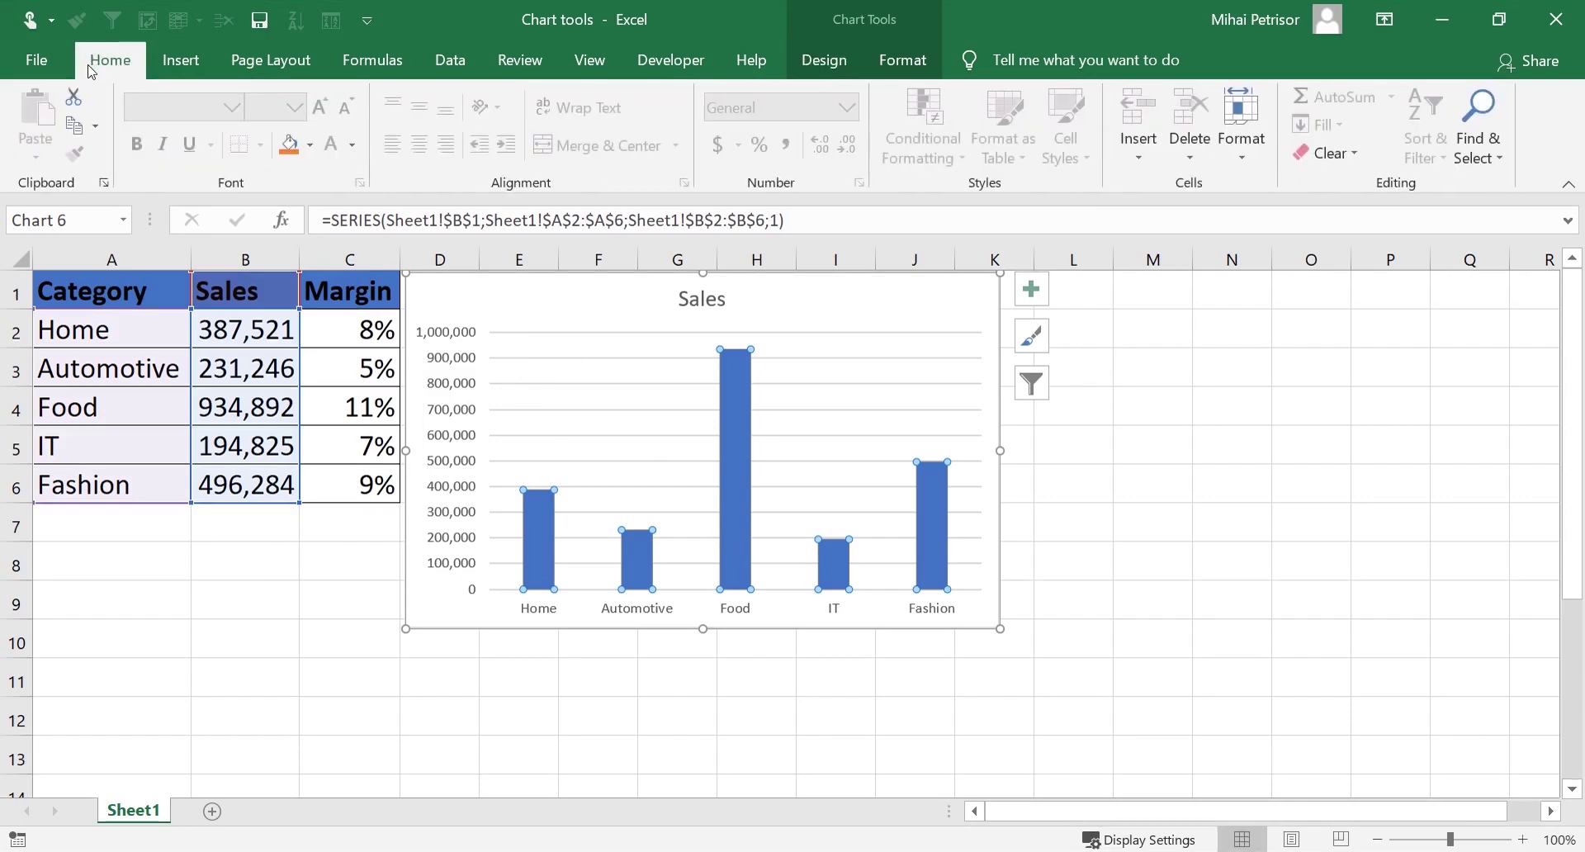
pyautogui.click(309, 145)
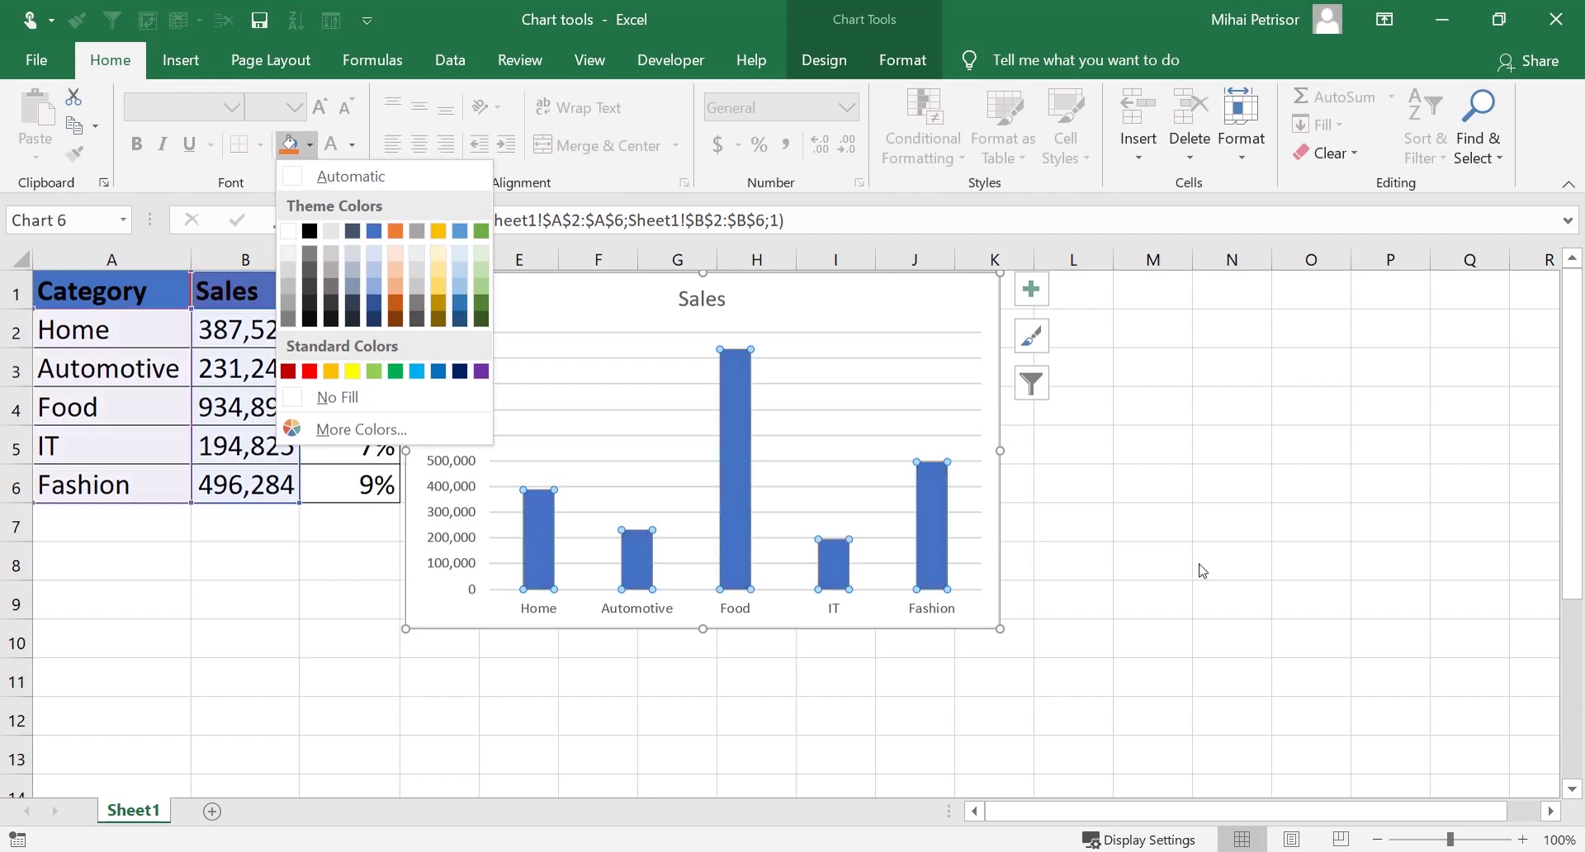
pyautogui.click(374, 231)
pyautogui.click(824, 59)
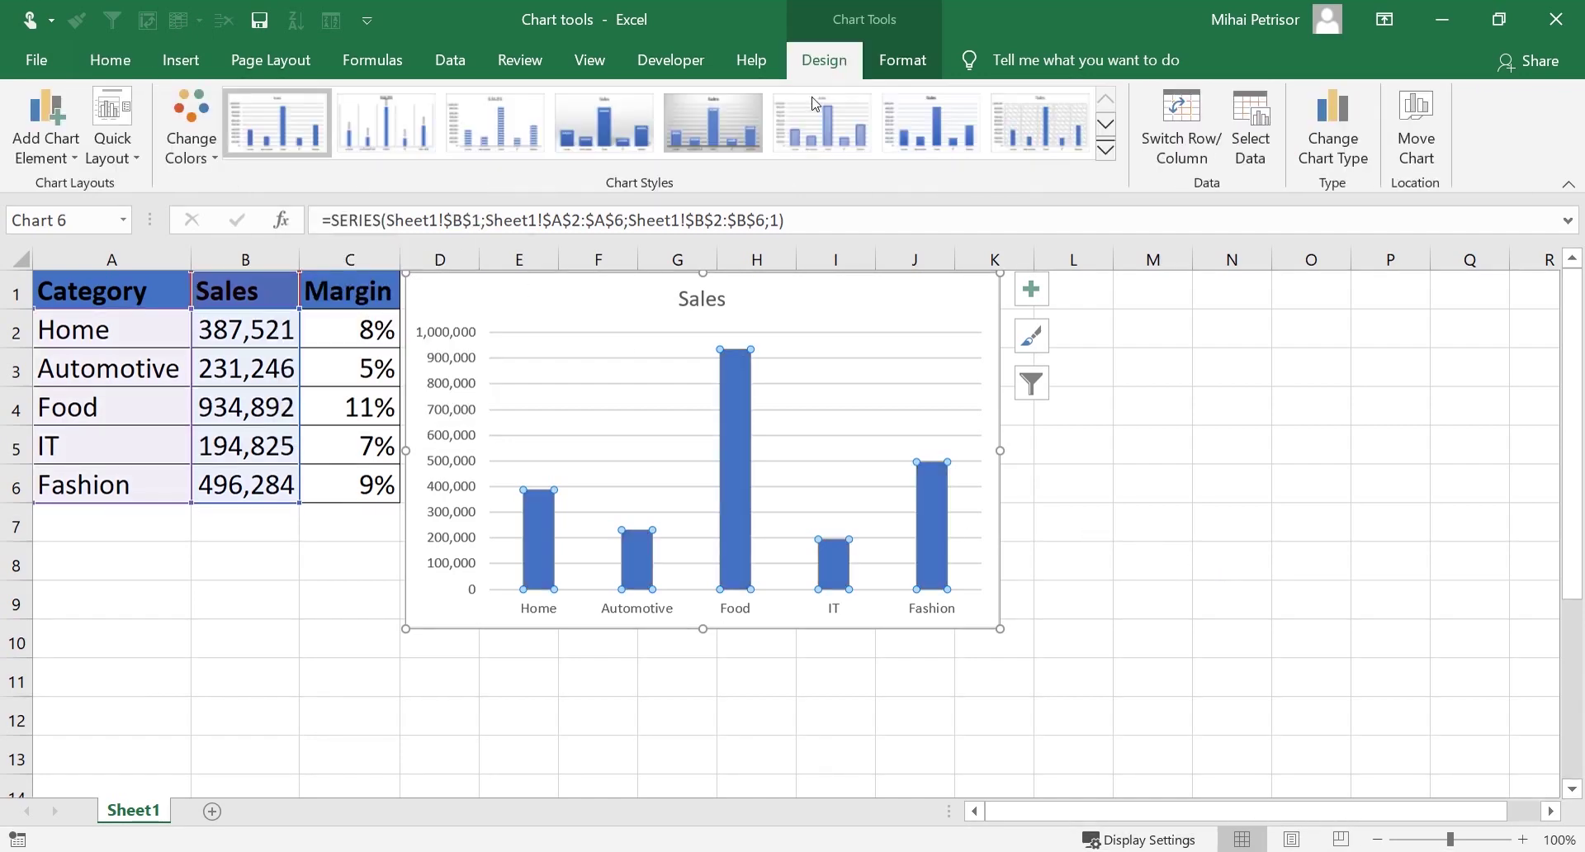
# Select the whole Sales chart and examine the full gallery of chart styles without applying one
pyautogui.click(524, 301)
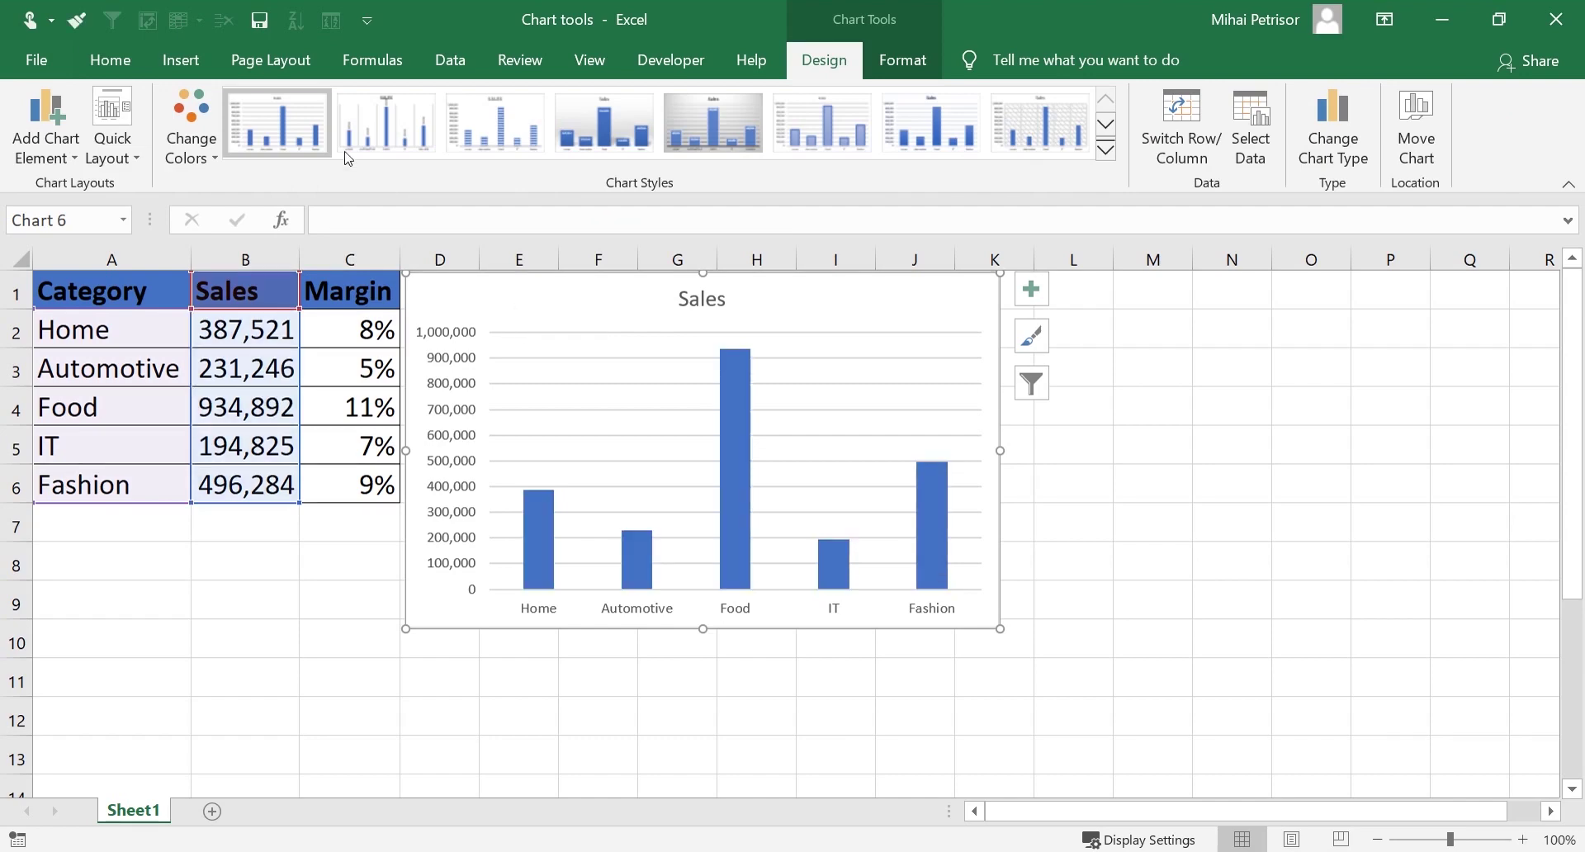
pyautogui.click(1104, 150)
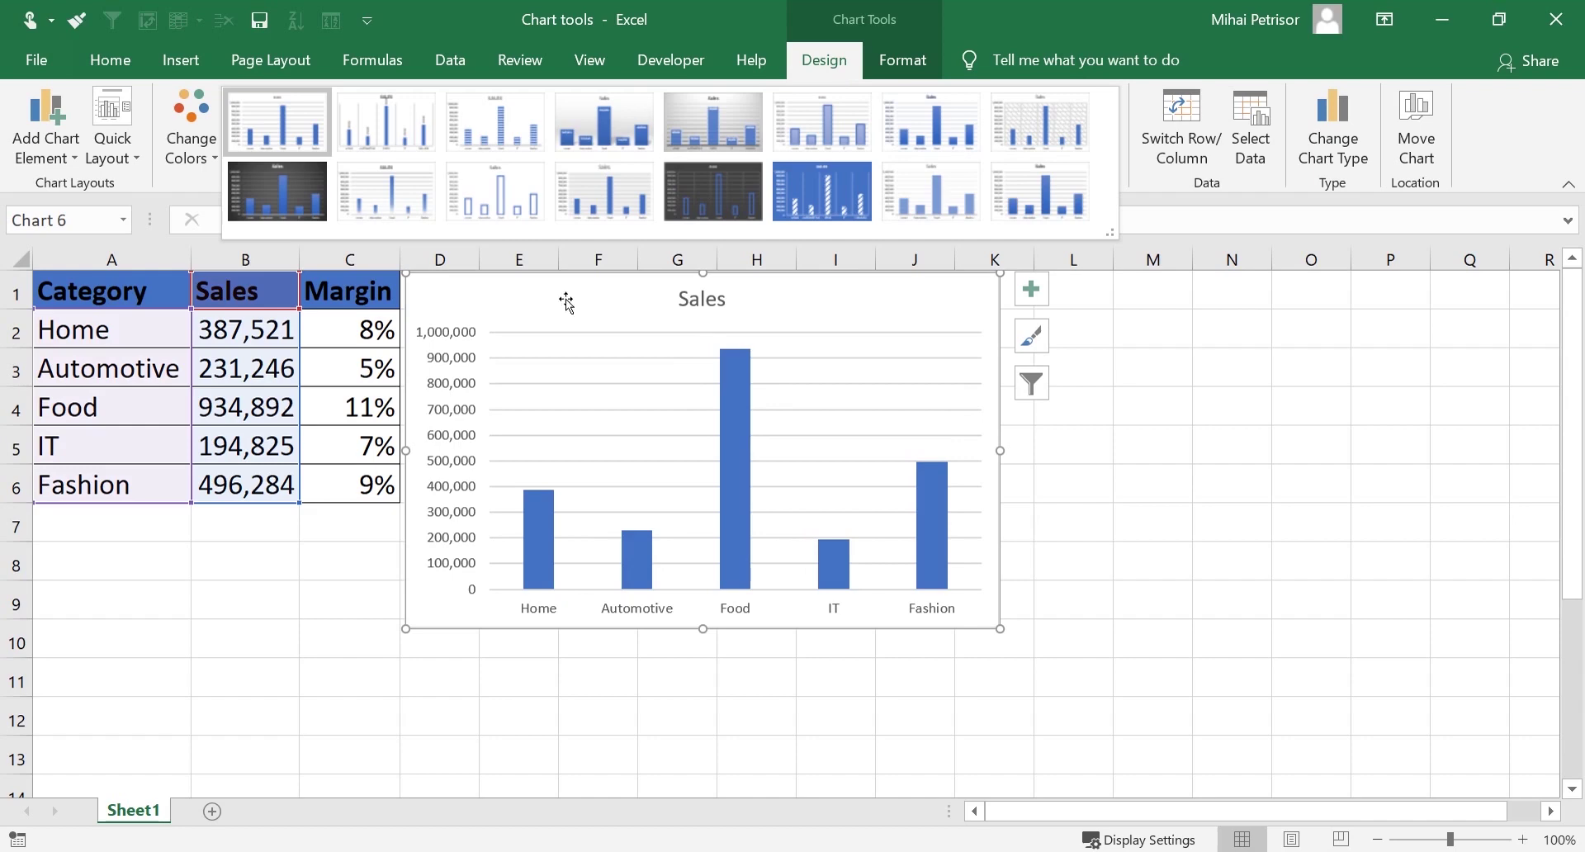
pyautogui.press('Escape')
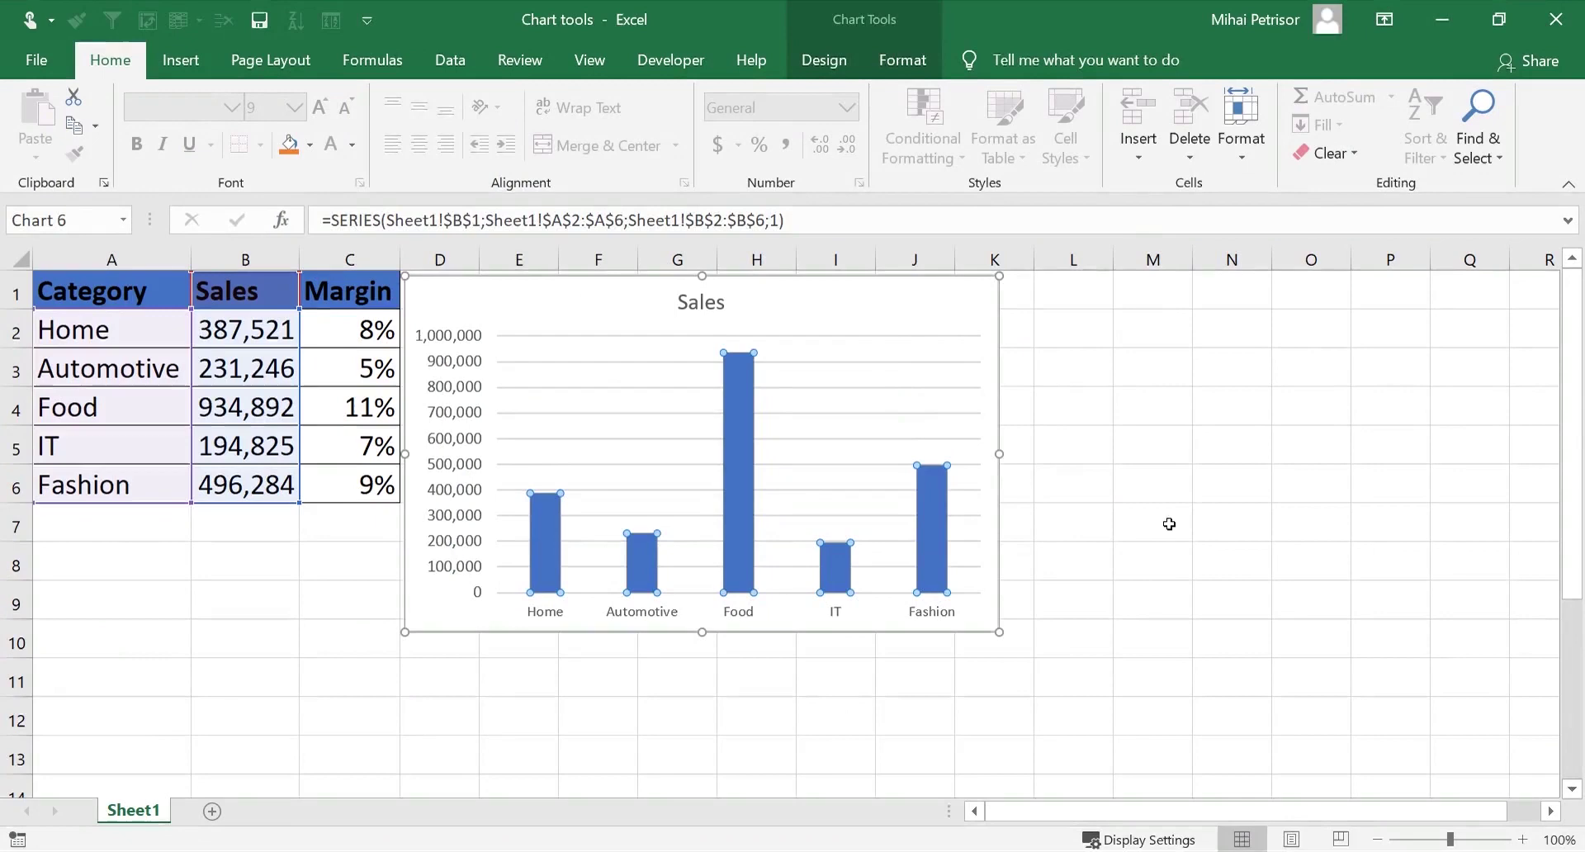
# Compare selecting empty cells, the whole chart, the Sales columns and the vertical axis to examine how each chart part is selected
pyautogui.click(1168, 524)
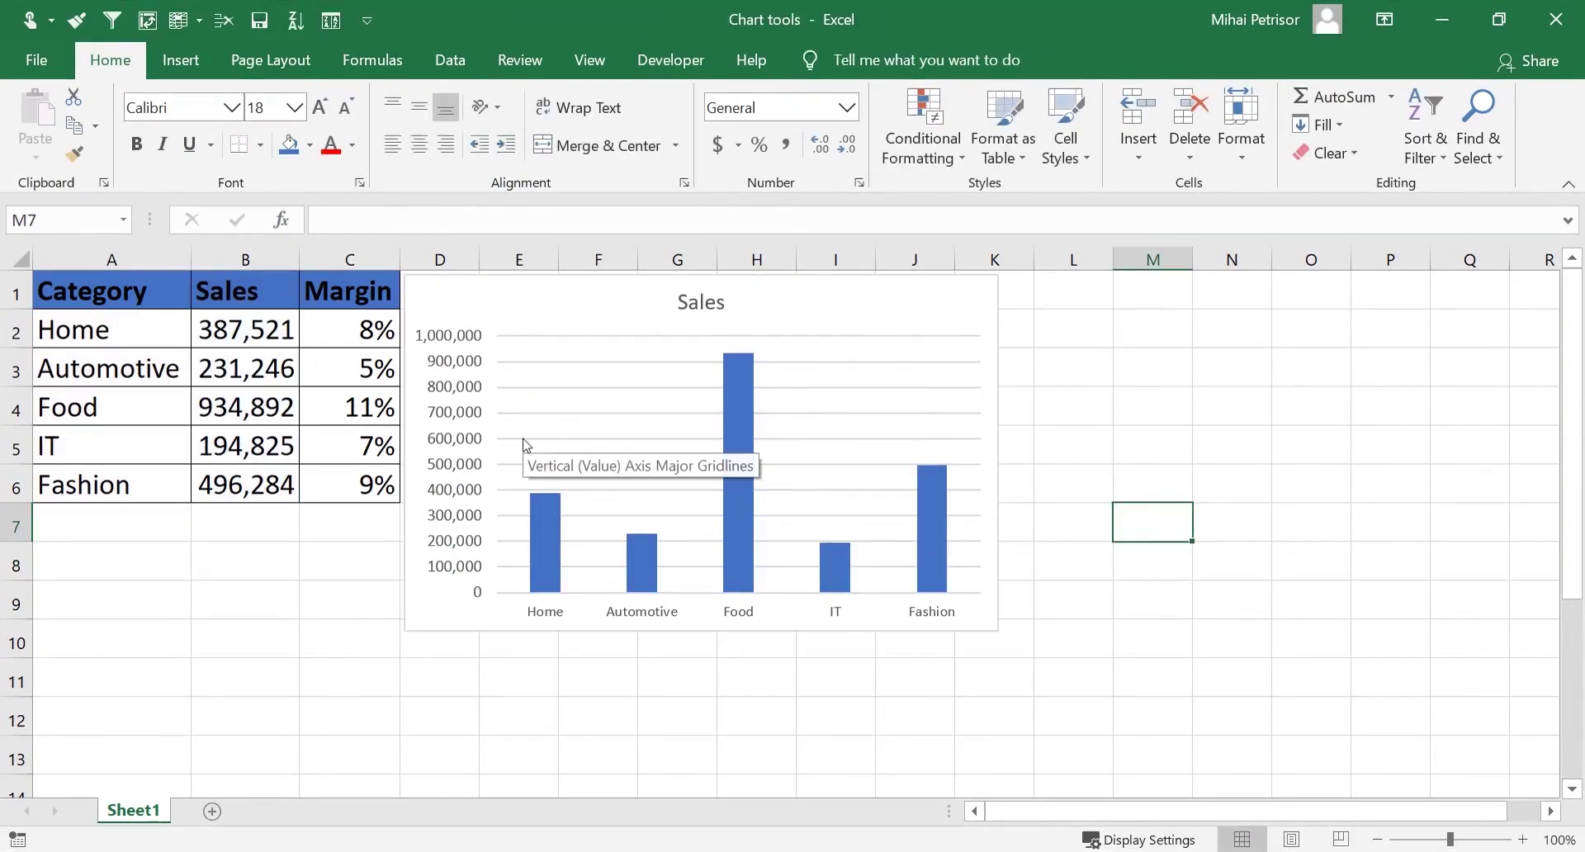
pyautogui.click(599, 304)
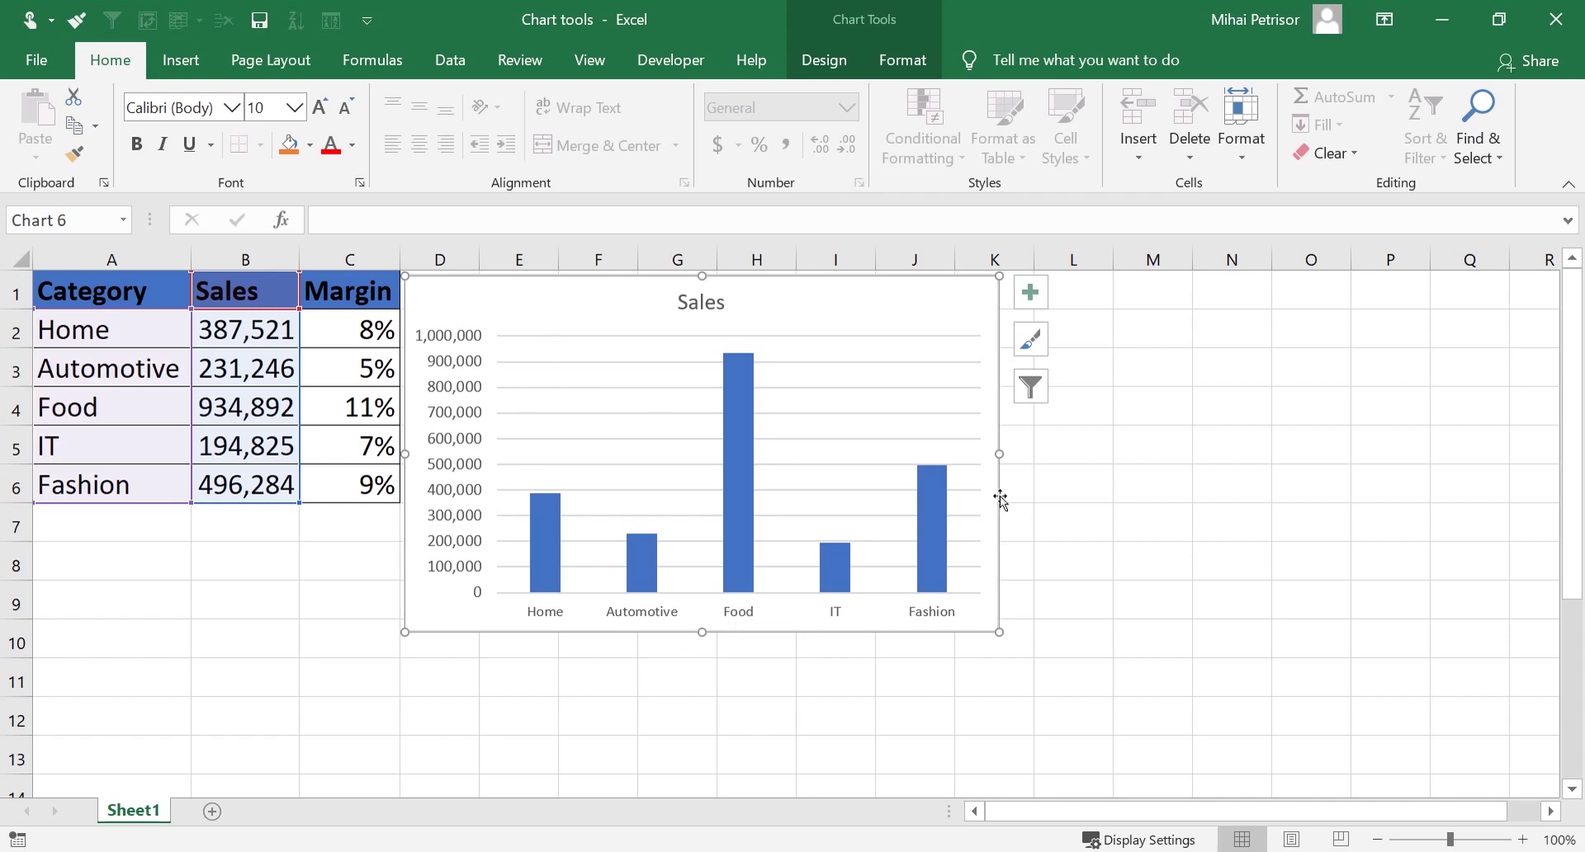
pyautogui.click(1073, 486)
pyautogui.click(444, 302)
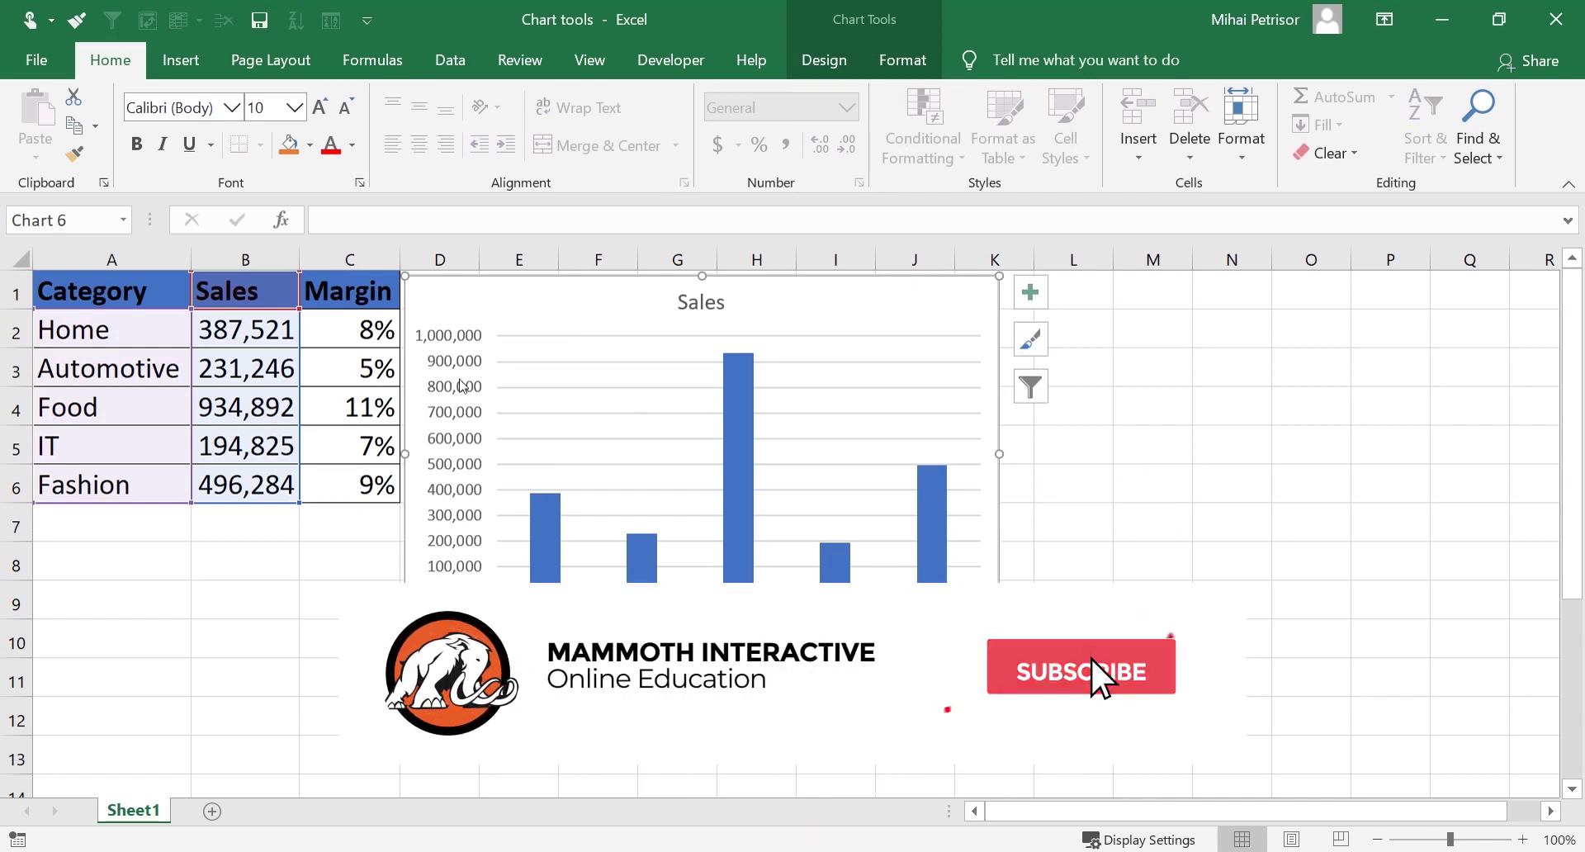
pyautogui.click(738, 420)
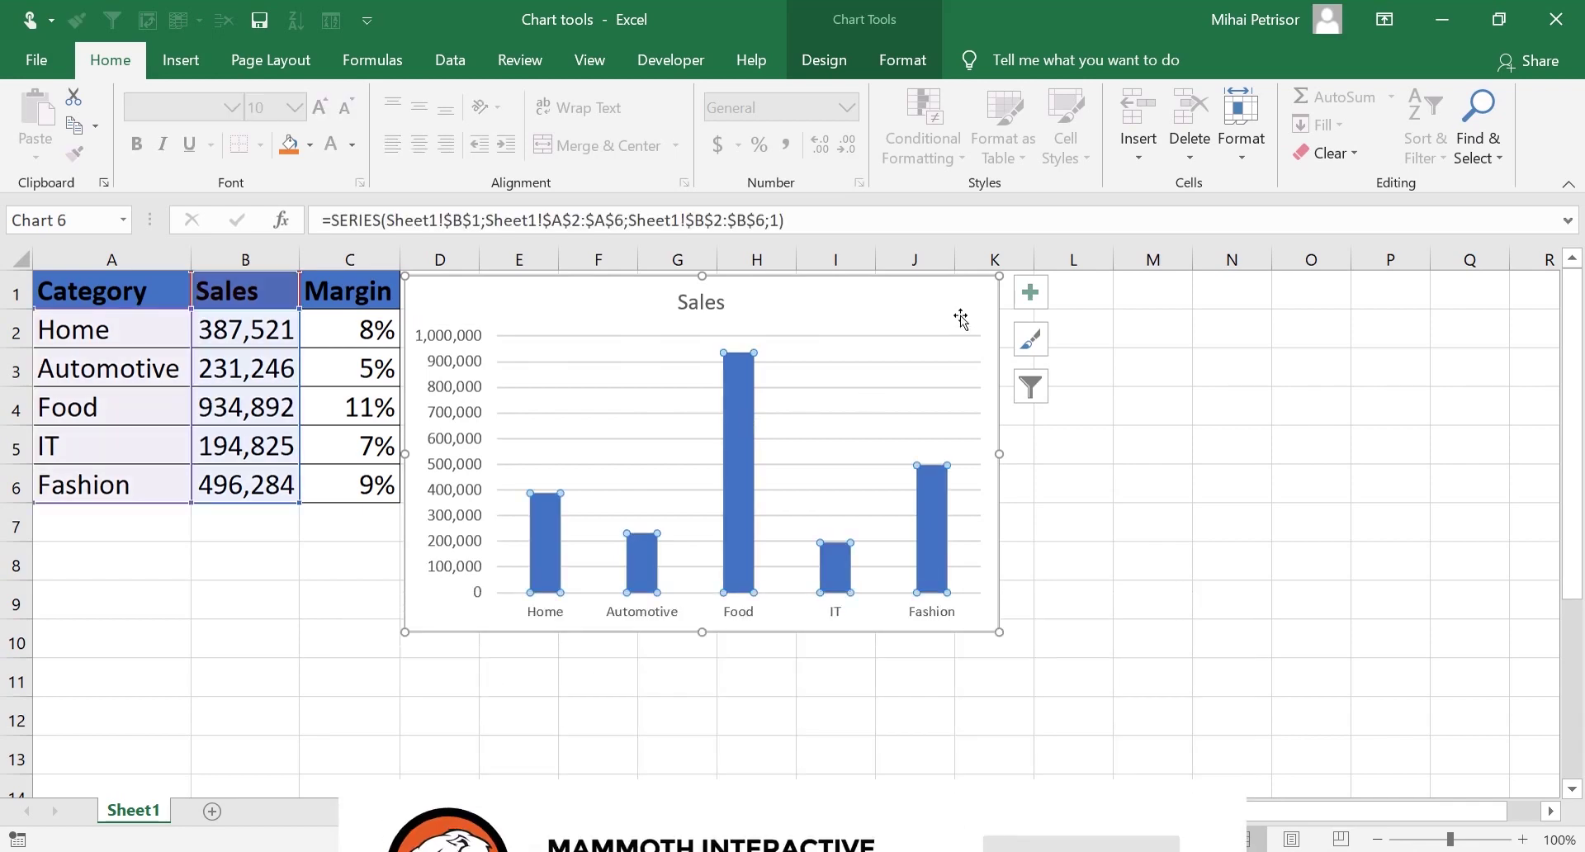
pyautogui.click(468, 430)
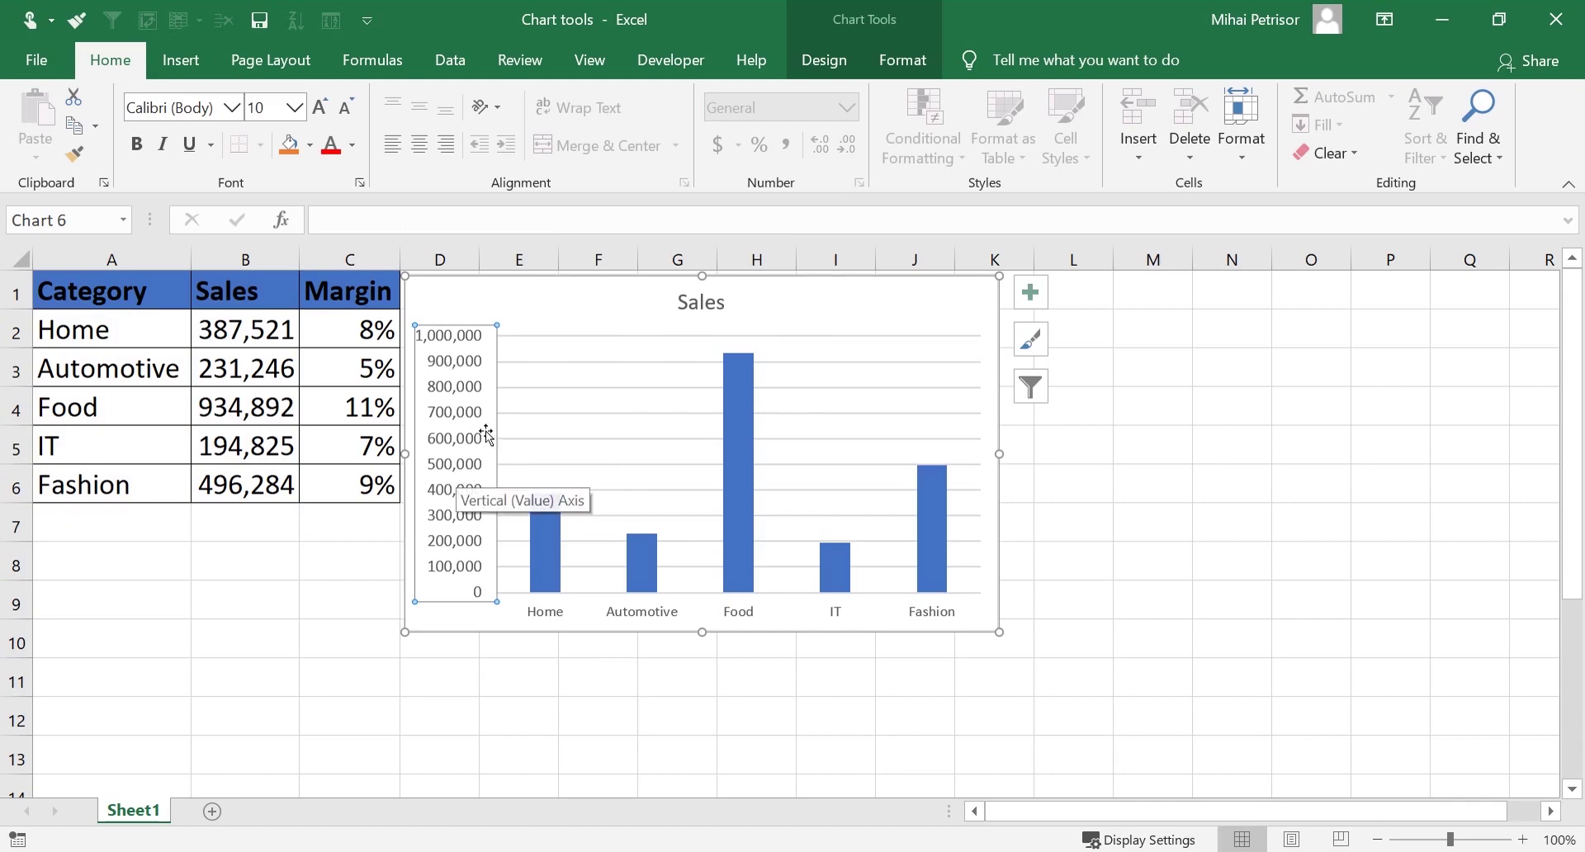
# Compare the Format tools for the vertical axis, the Sales columns and the chart title
pyautogui.click(892, 71)
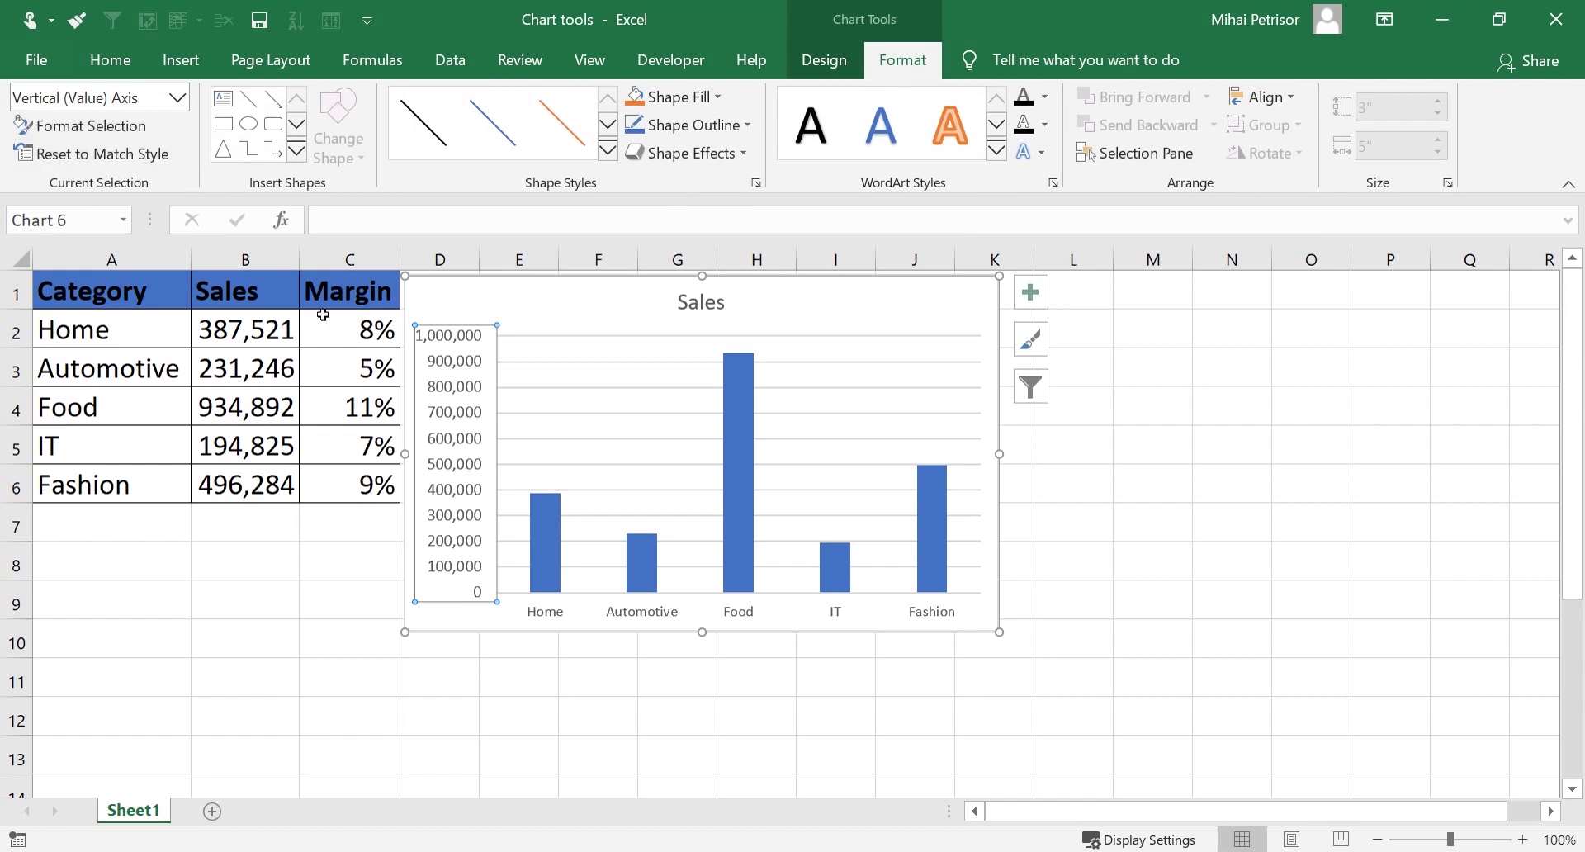
pyautogui.click(551, 541)
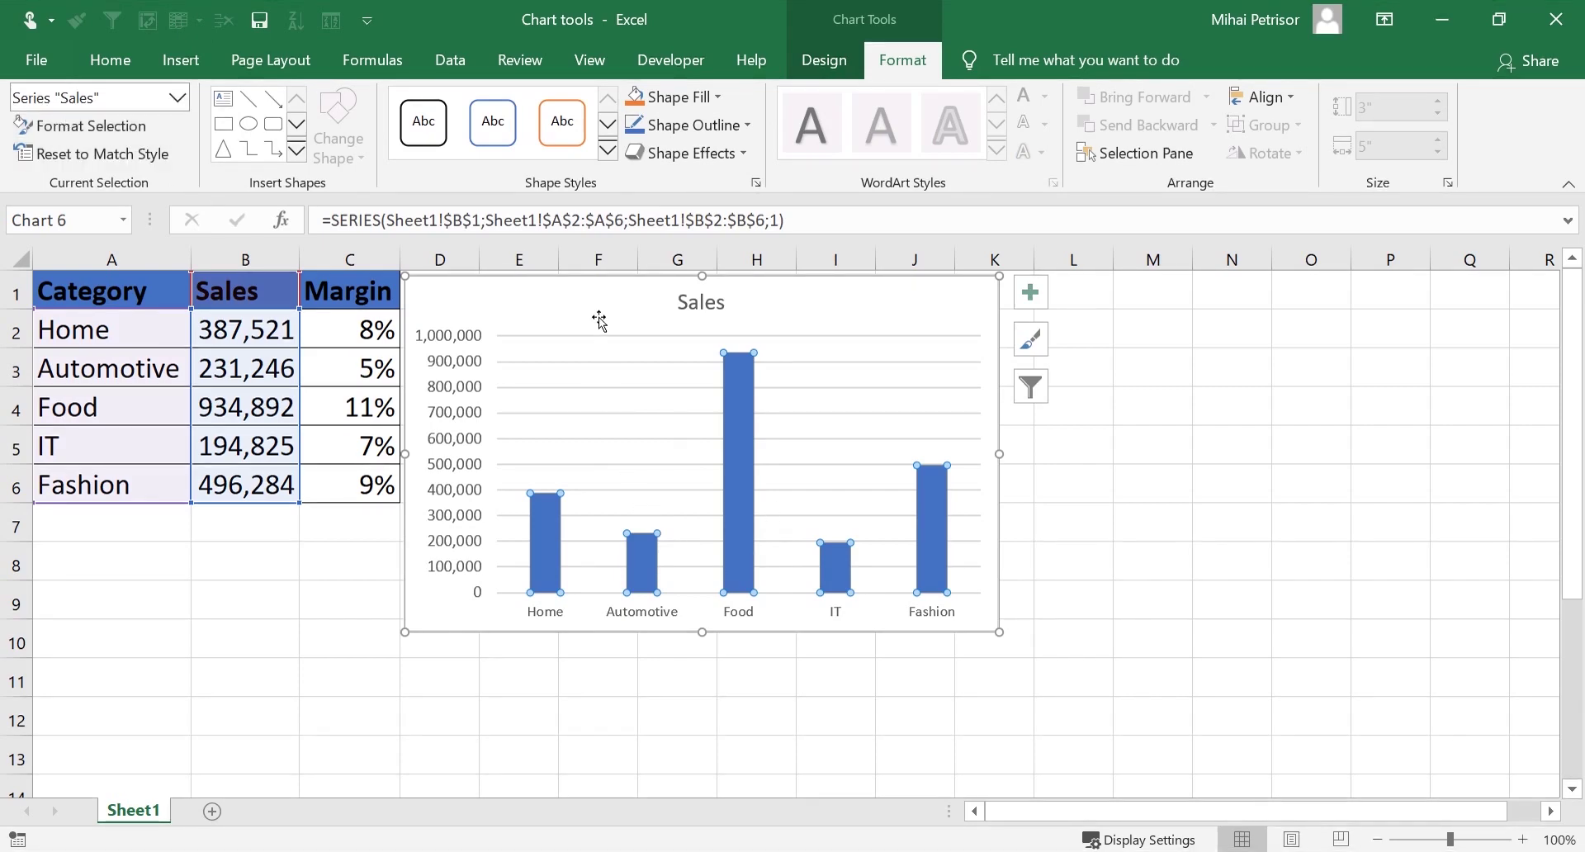
pyautogui.click(701, 307)
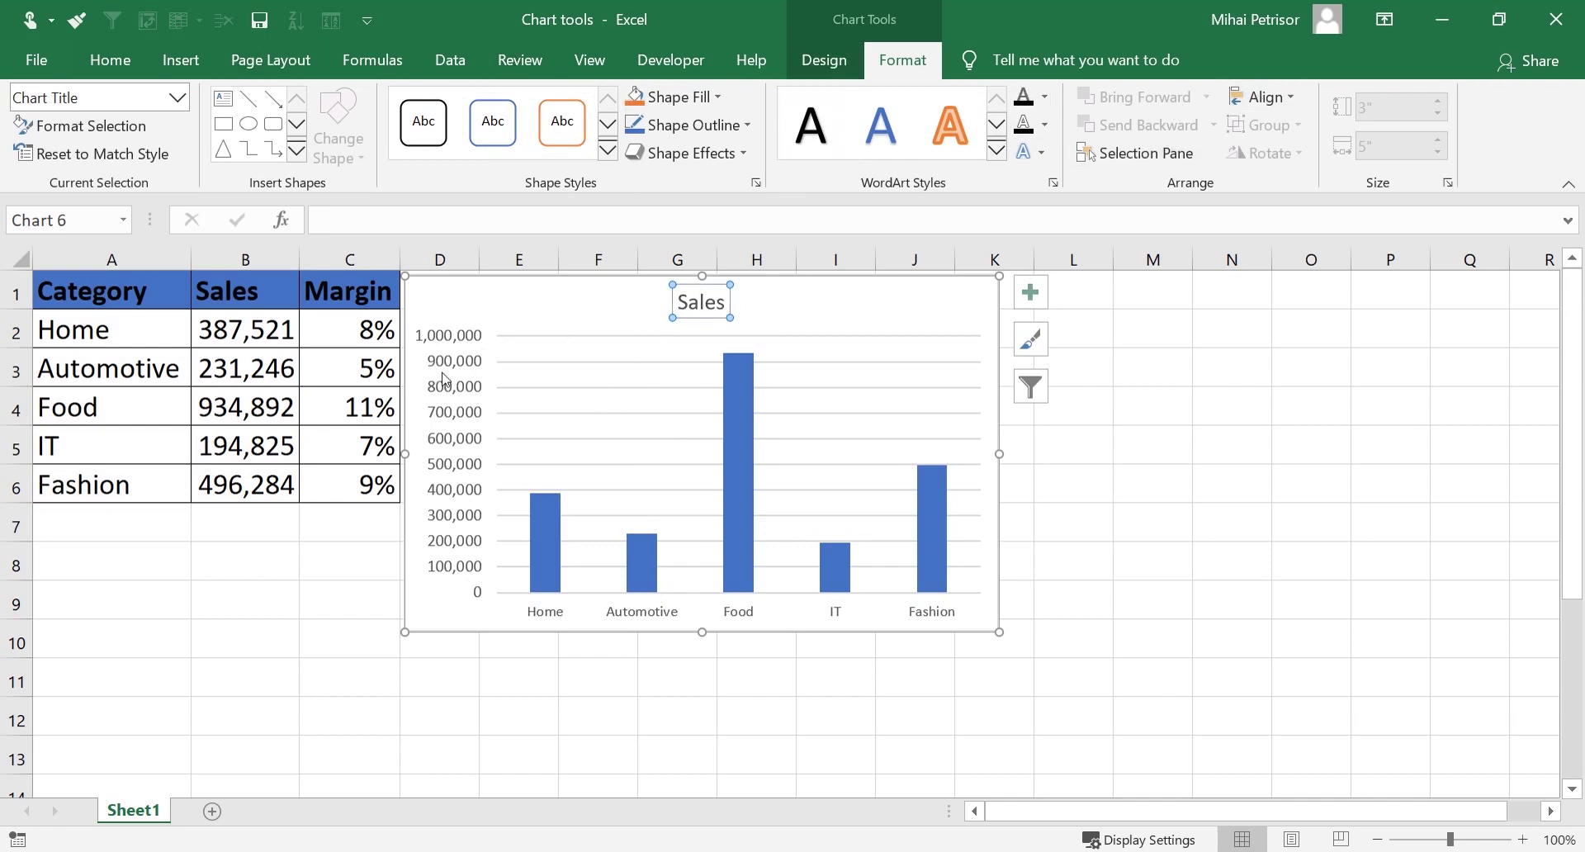
pyautogui.click(468, 413)
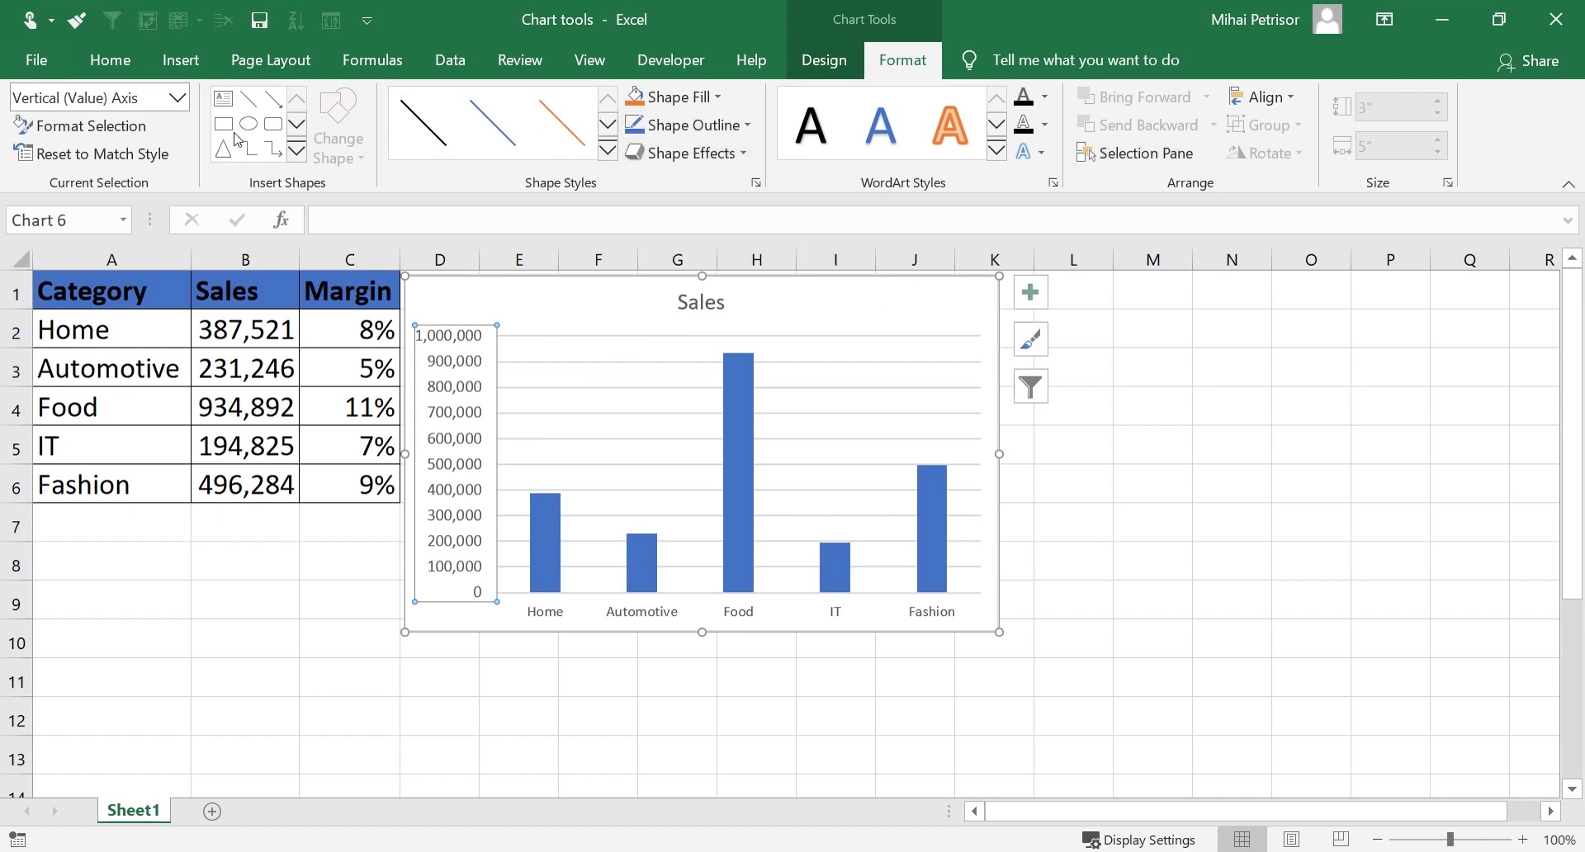
# Examine the Shape Fill and Shape Outline options for the Sales columns, and reselect the vertical axis
pyautogui.click(551, 544)
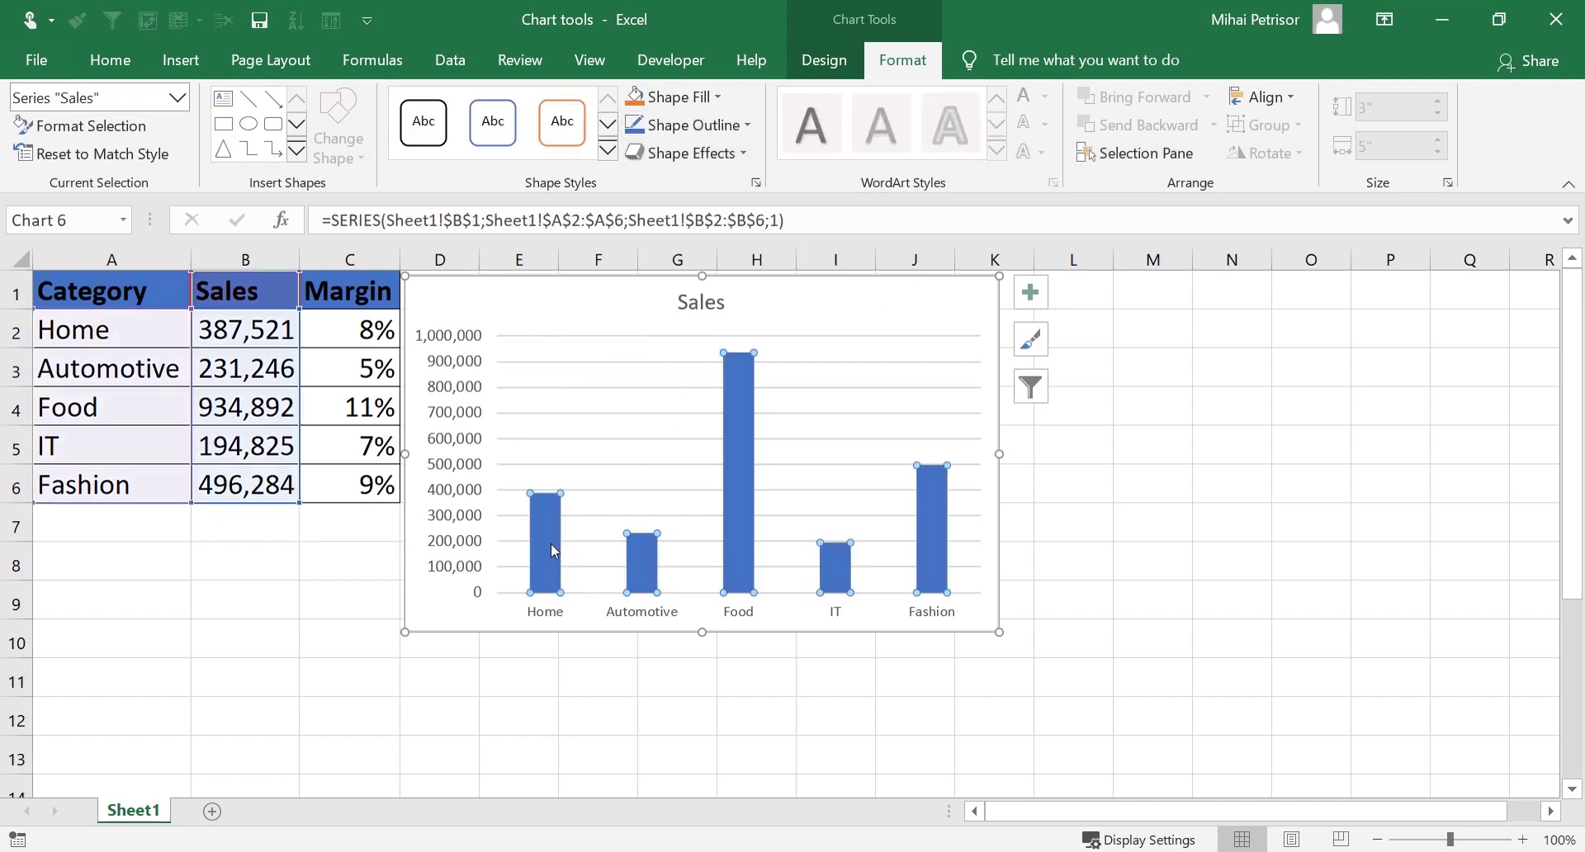
pyautogui.click(717, 97)
pyautogui.click(1186, 378)
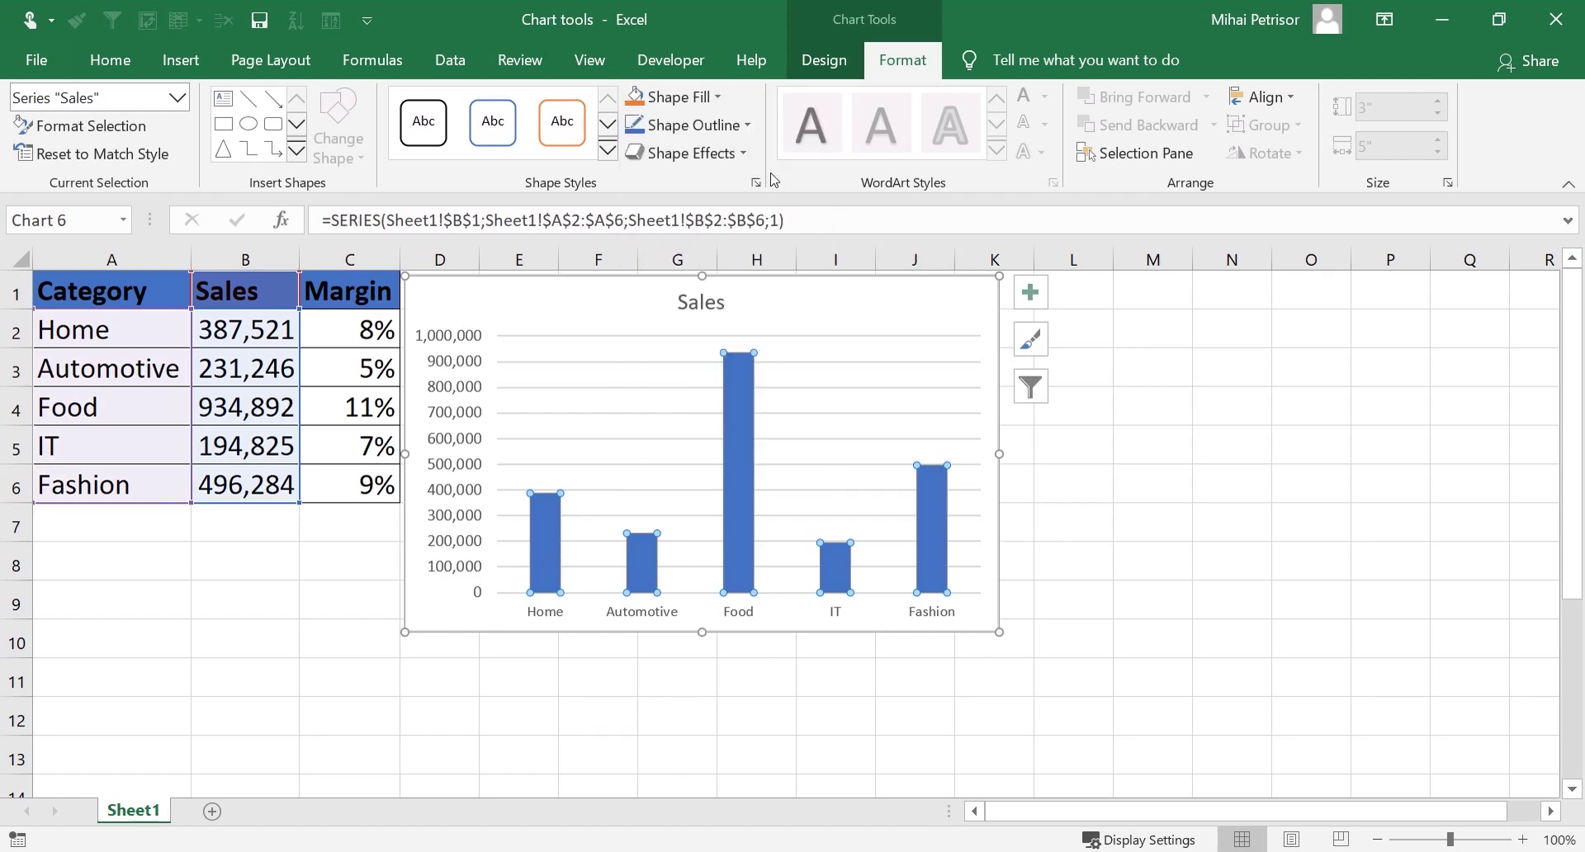
pyautogui.click(748, 126)
pyautogui.press('Escape')
pyautogui.click(455, 518)
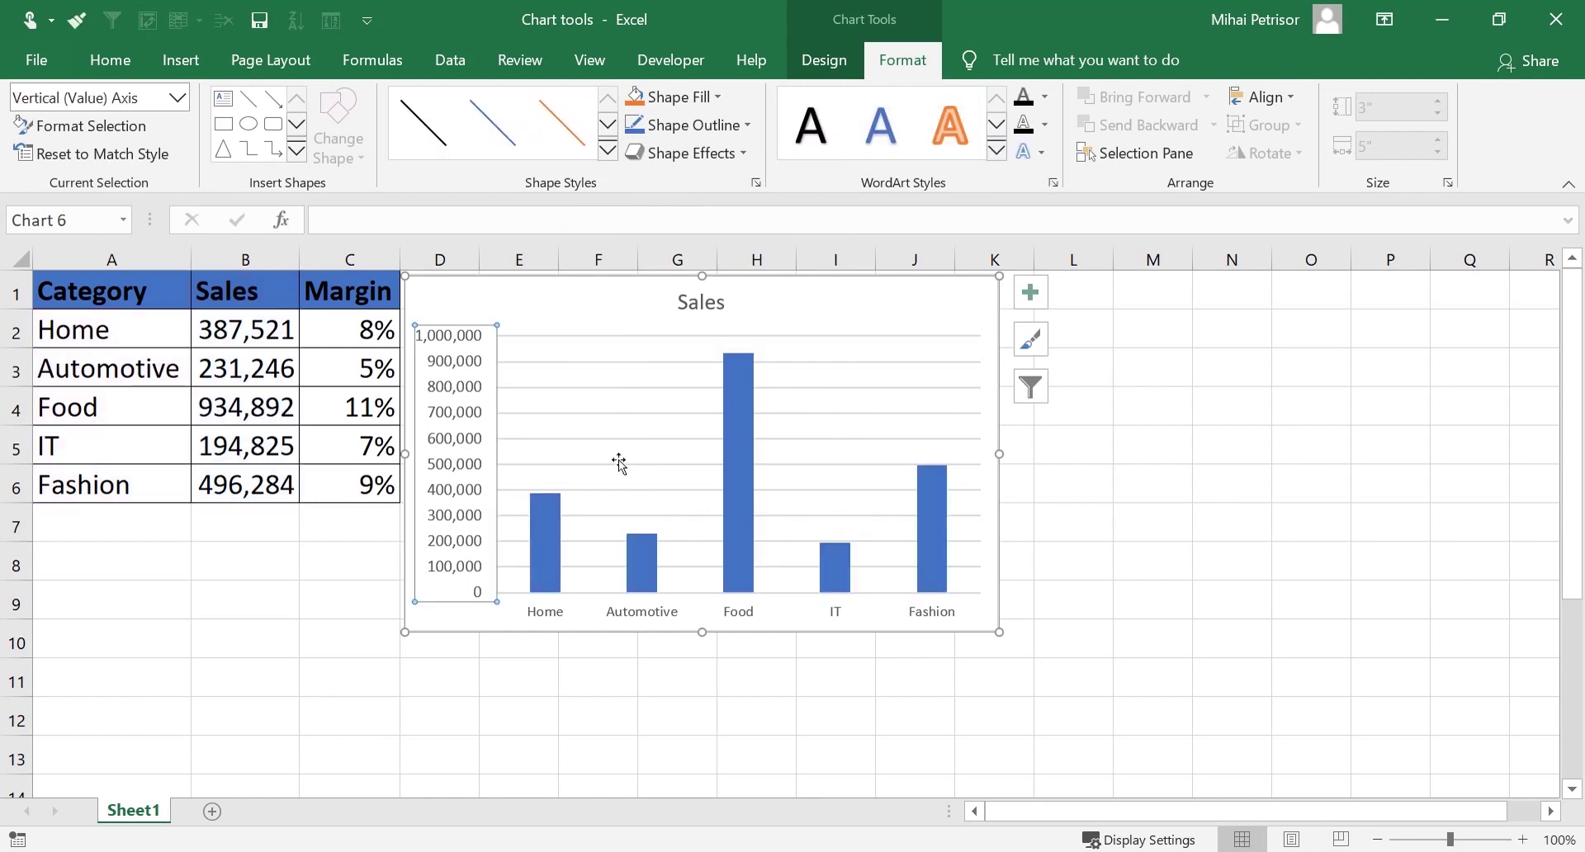
# Set the font size of the vertical axis labels to 11
pyautogui.click(103, 63)
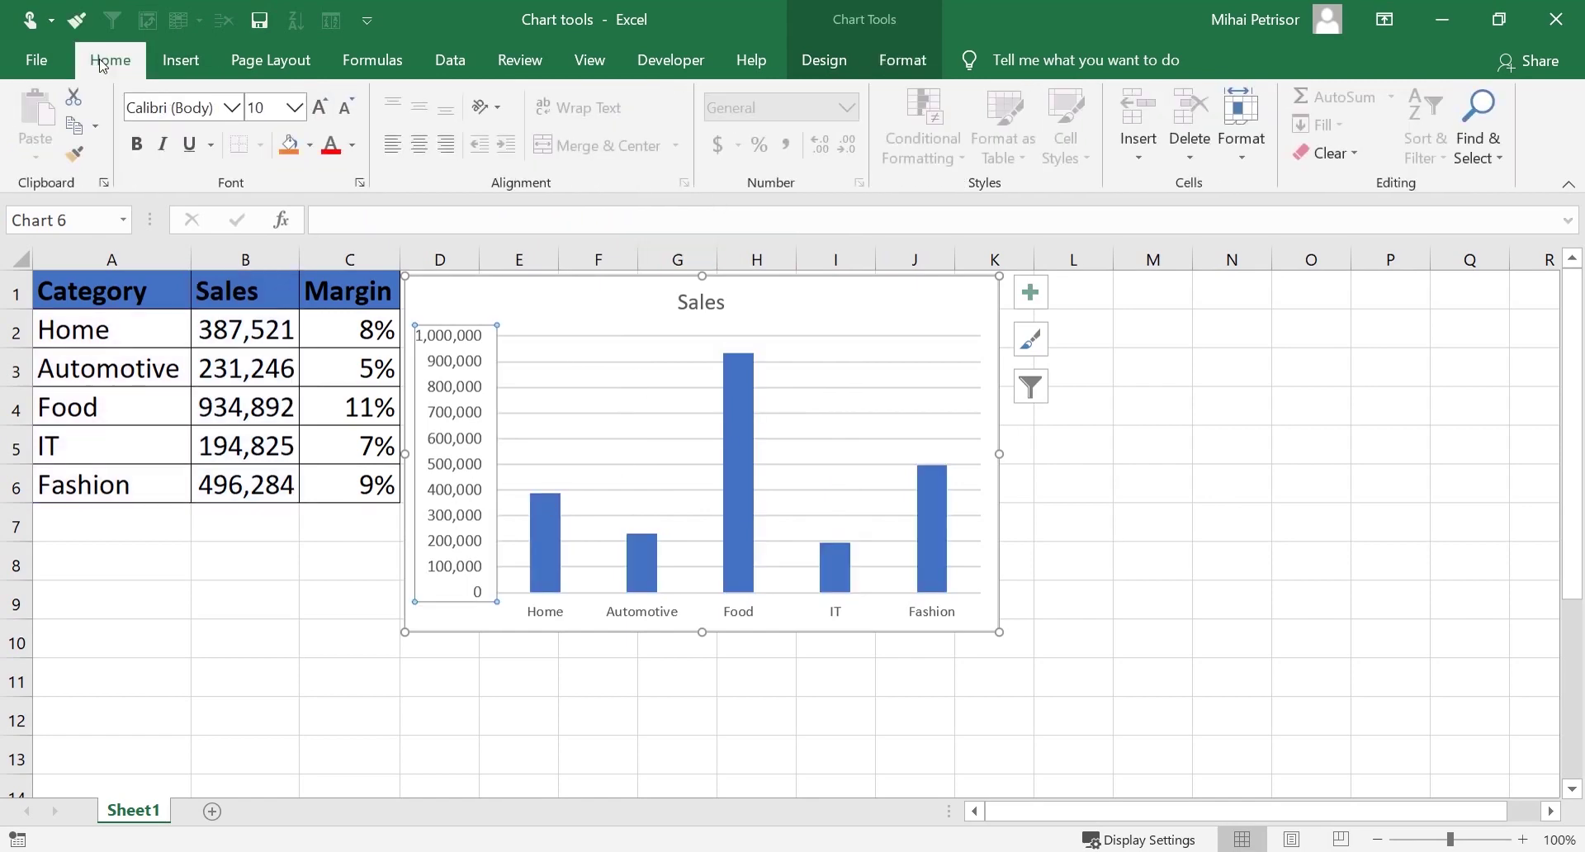
pyautogui.click(295, 107)
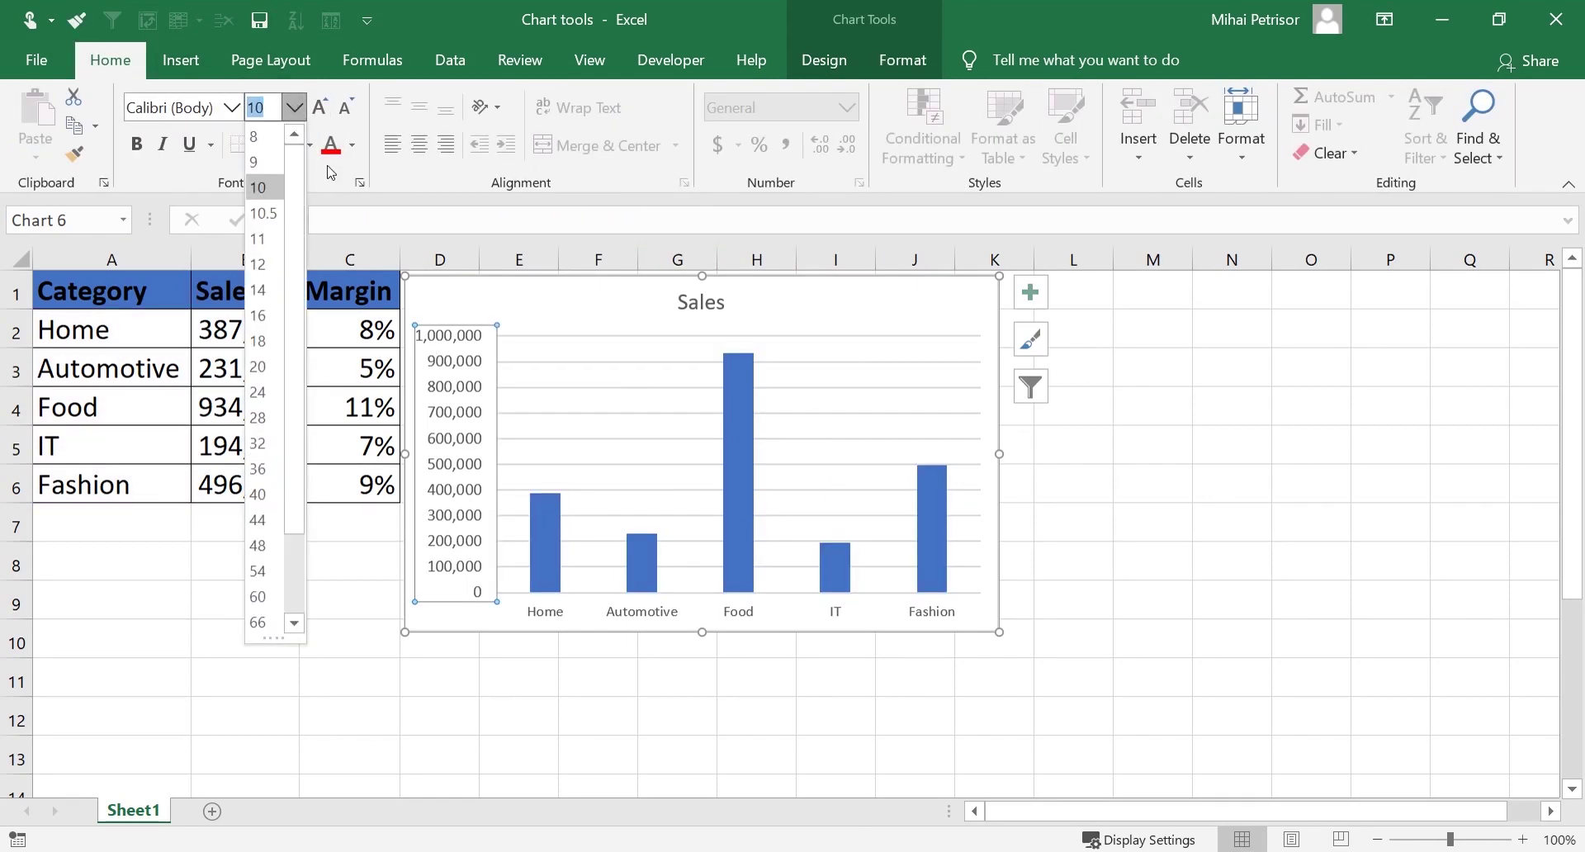
pyautogui.click(261, 238)
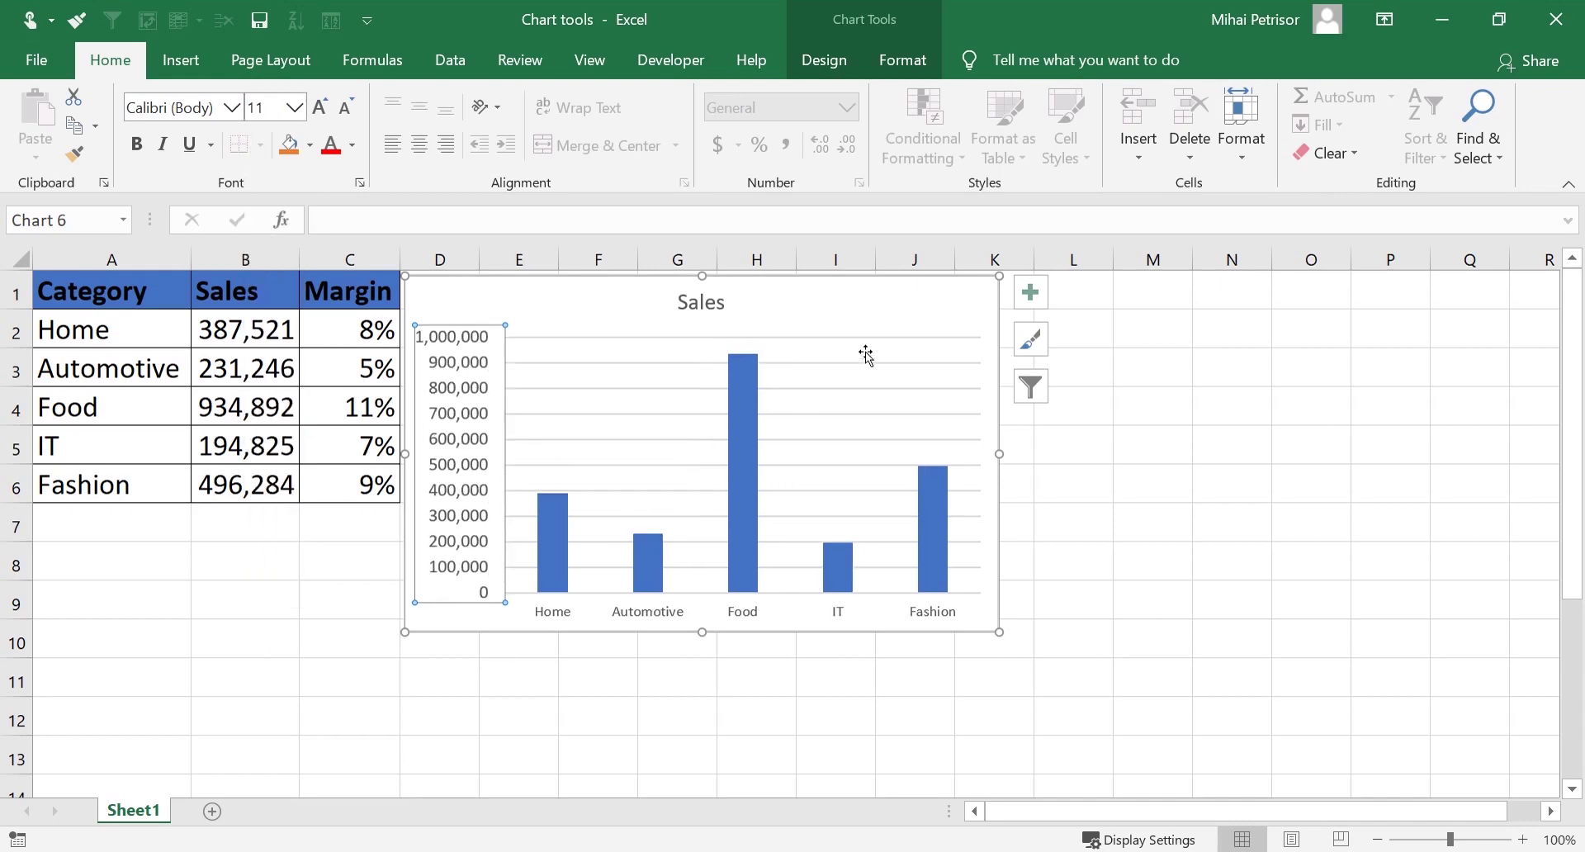
# Select the whole Sales chart and try bold formatting on its text, switching it on and off again
pyautogui.click(863, 312)
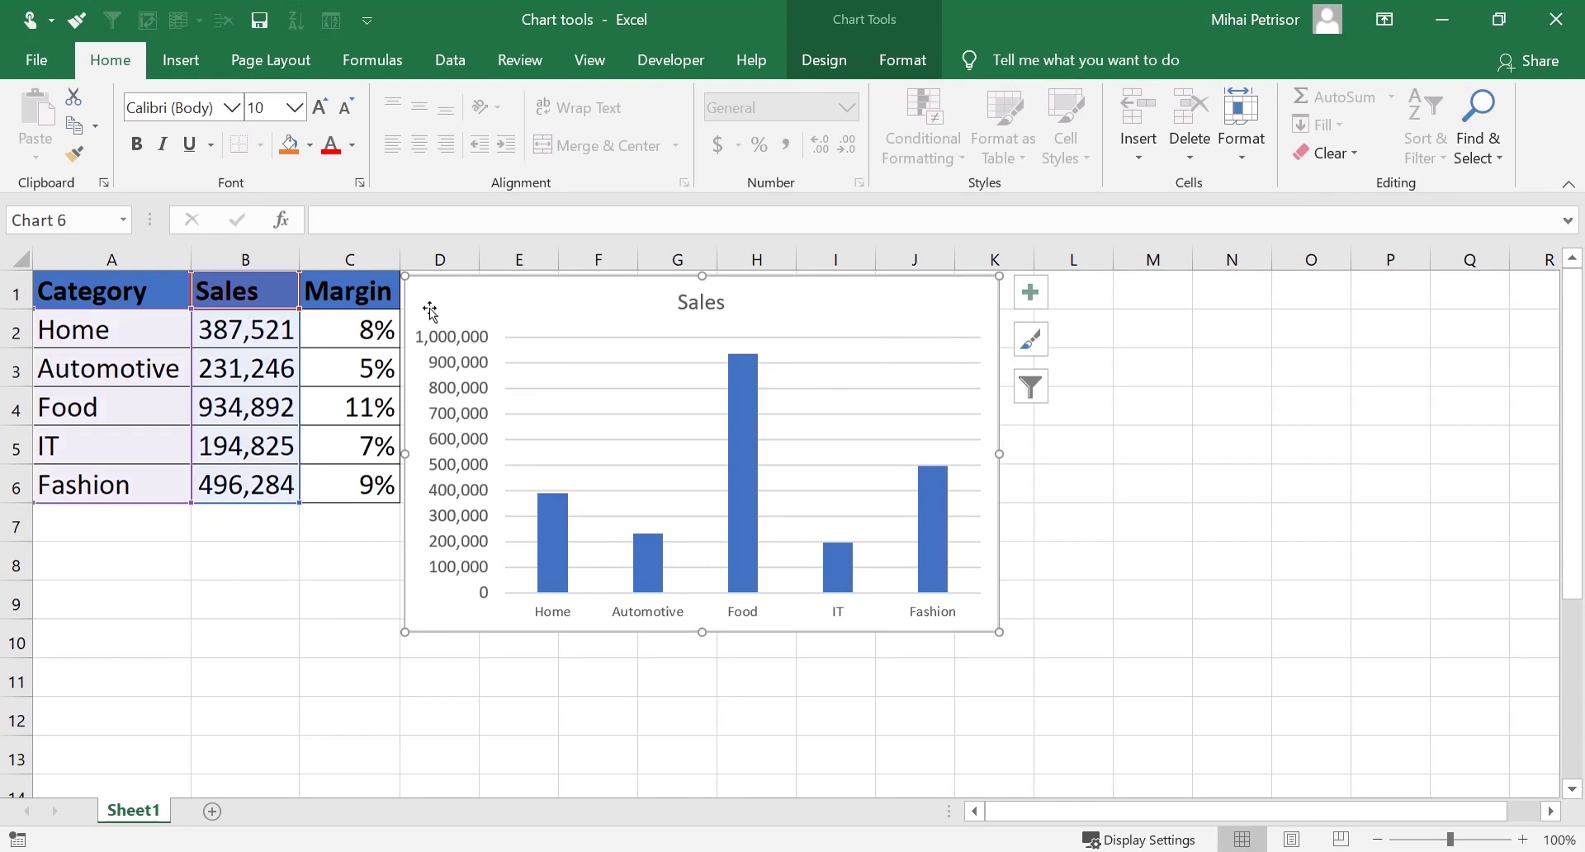
pyautogui.click(136, 144)
pyautogui.click(135, 145)
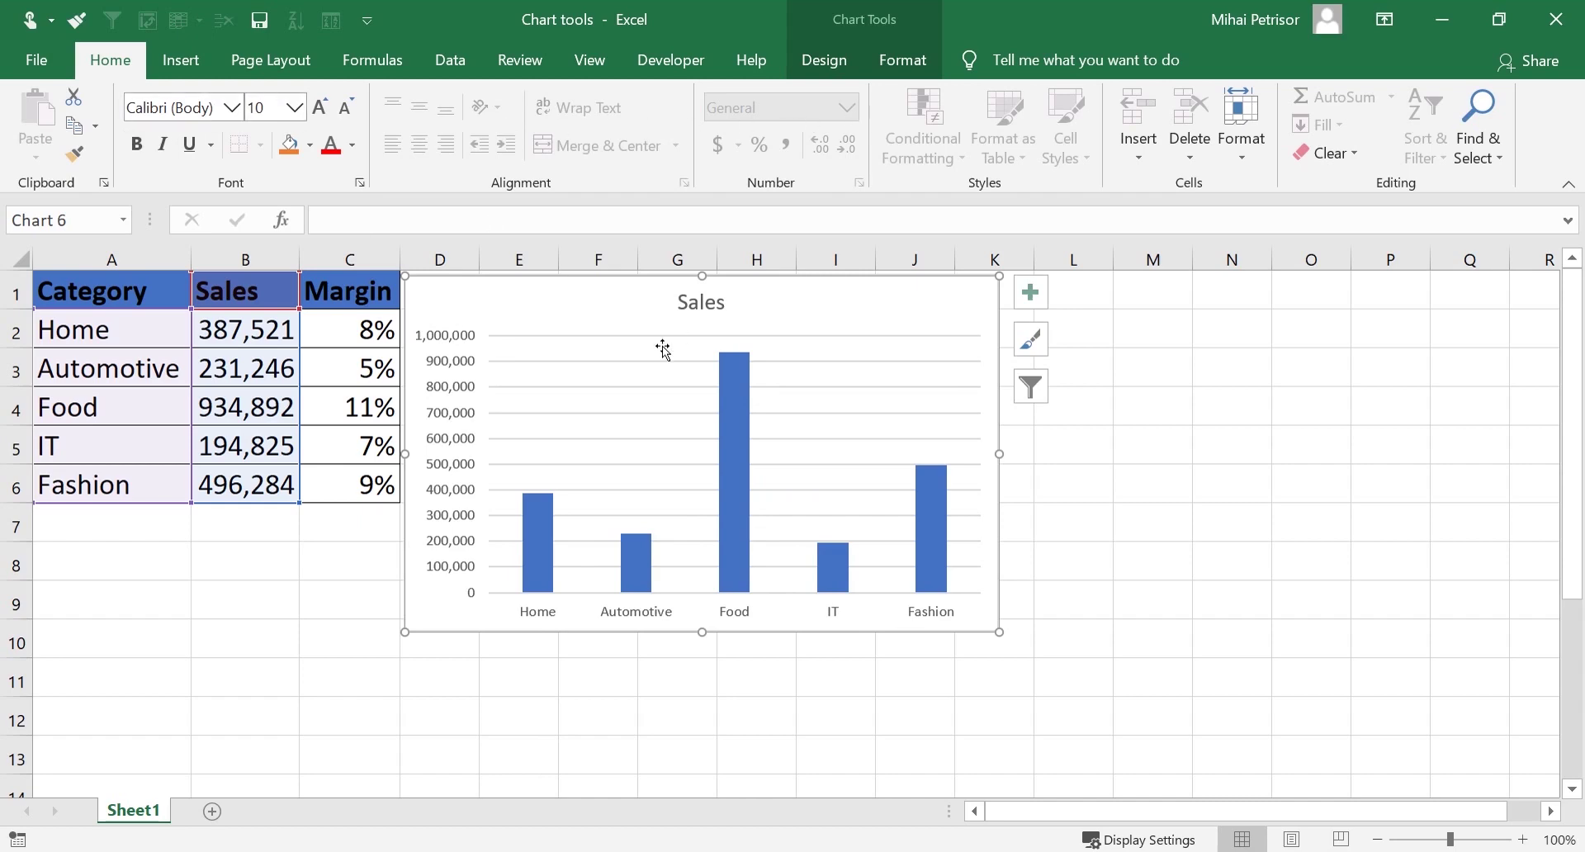
# Reselect the whole Sales chart and open its Format Chart Area settings
pyautogui.moveTo(611, 283); pyautogui.dragTo(611, 286)
pyautogui.click(919, 61)
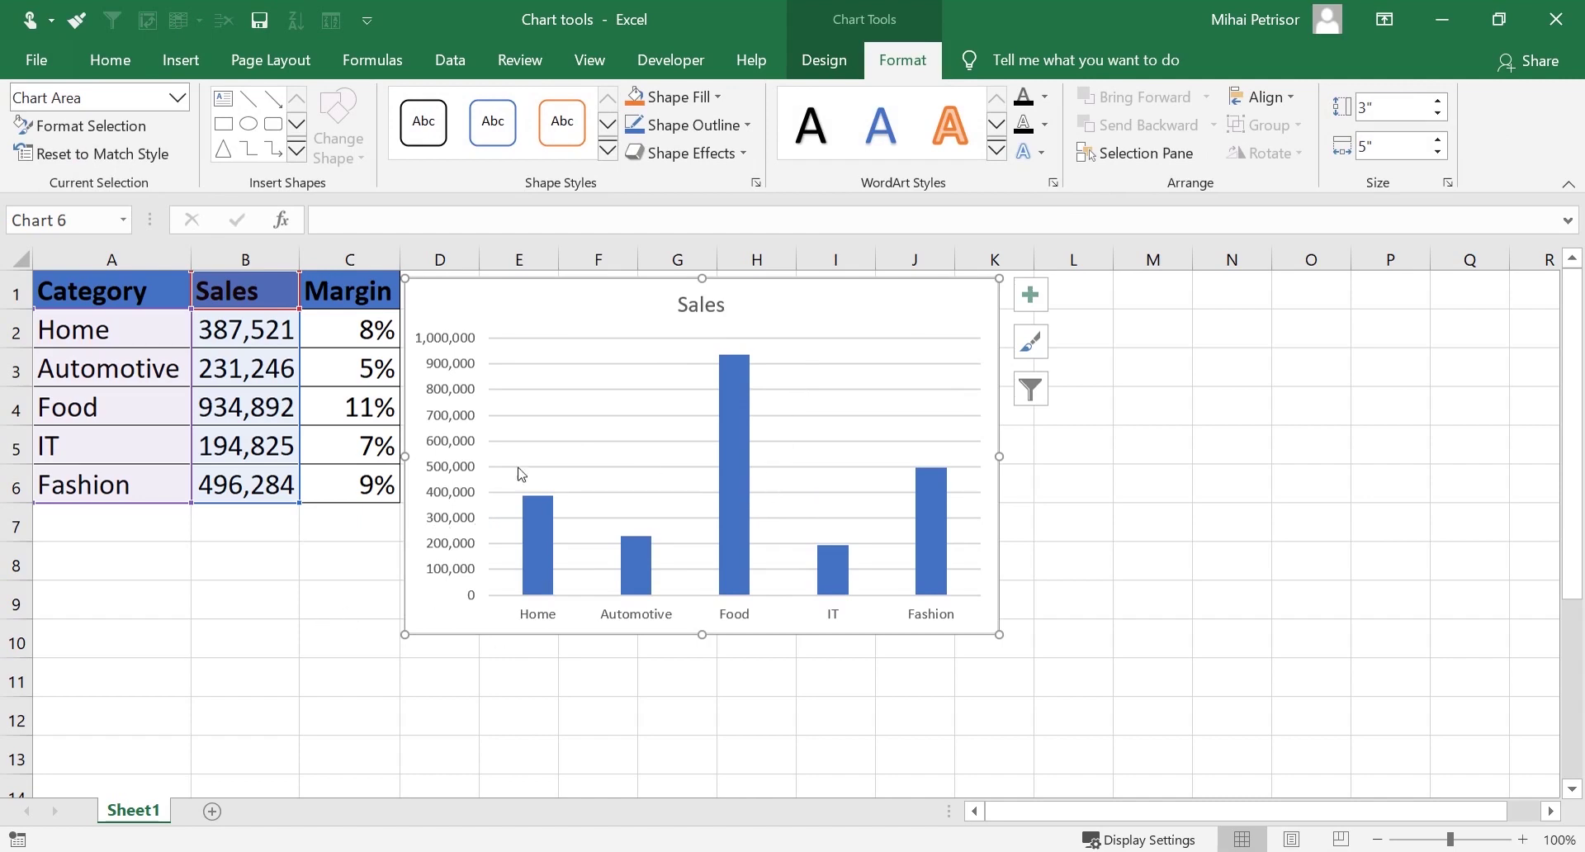
pyautogui.click(356, 662)
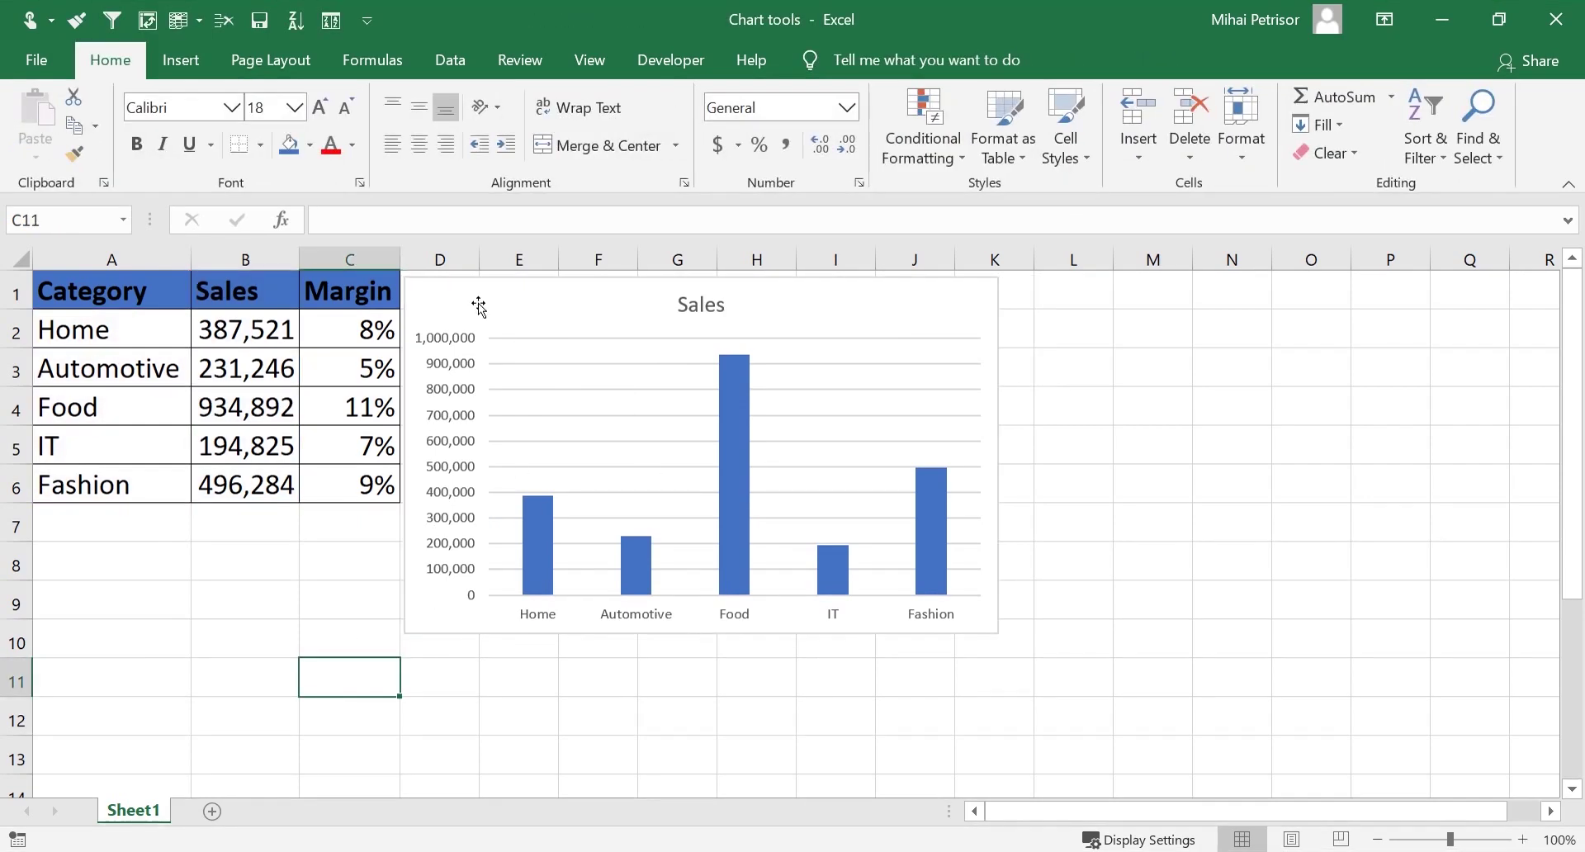
pyautogui.click(464, 394)
pyautogui.rightClick(566, 308)
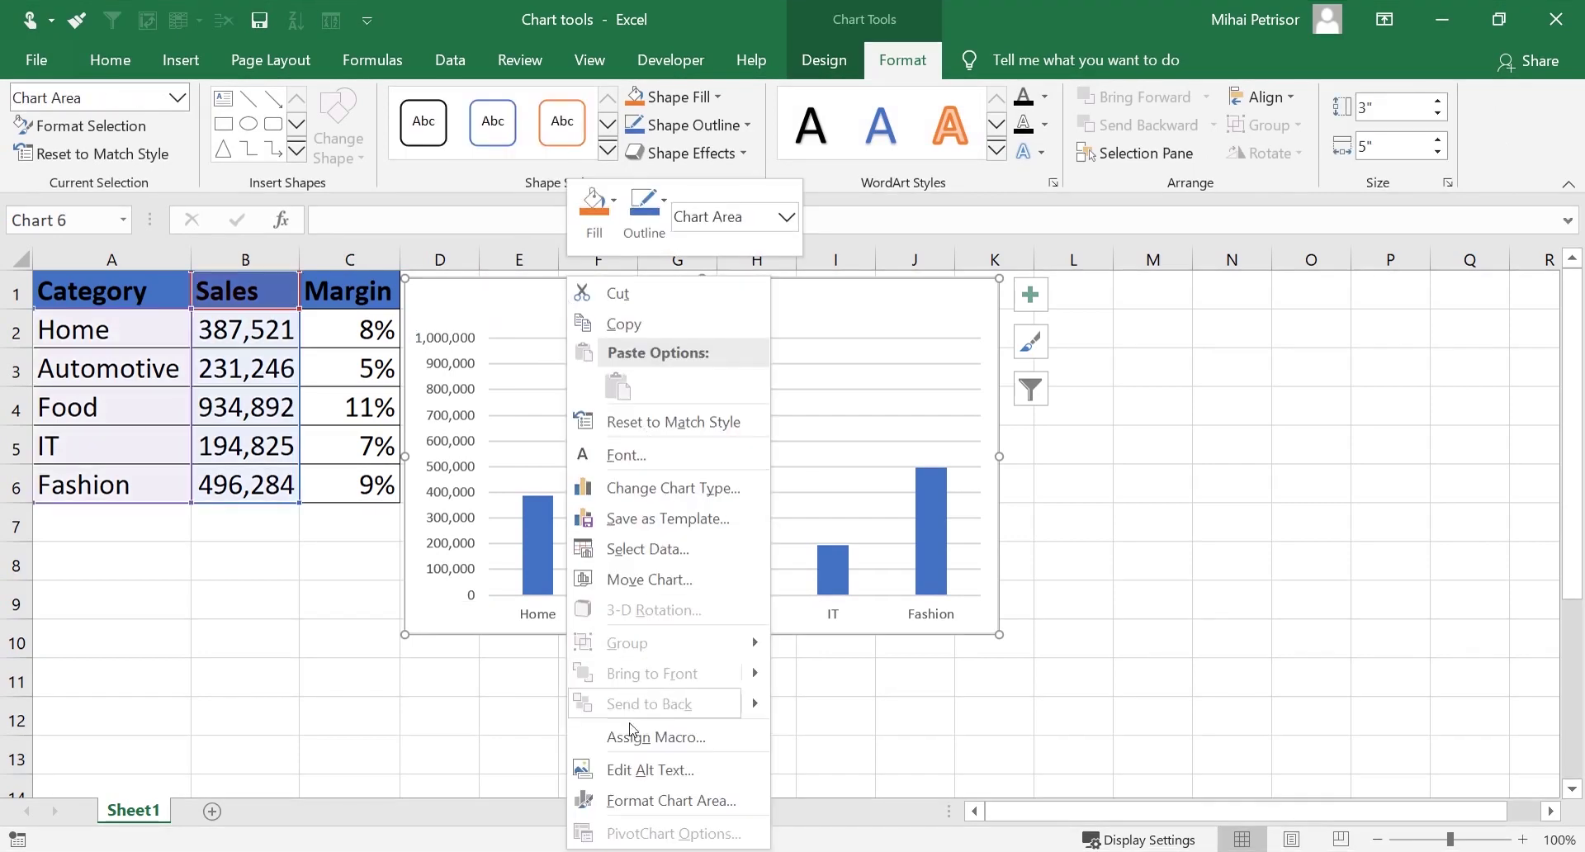
pyautogui.click(671, 800)
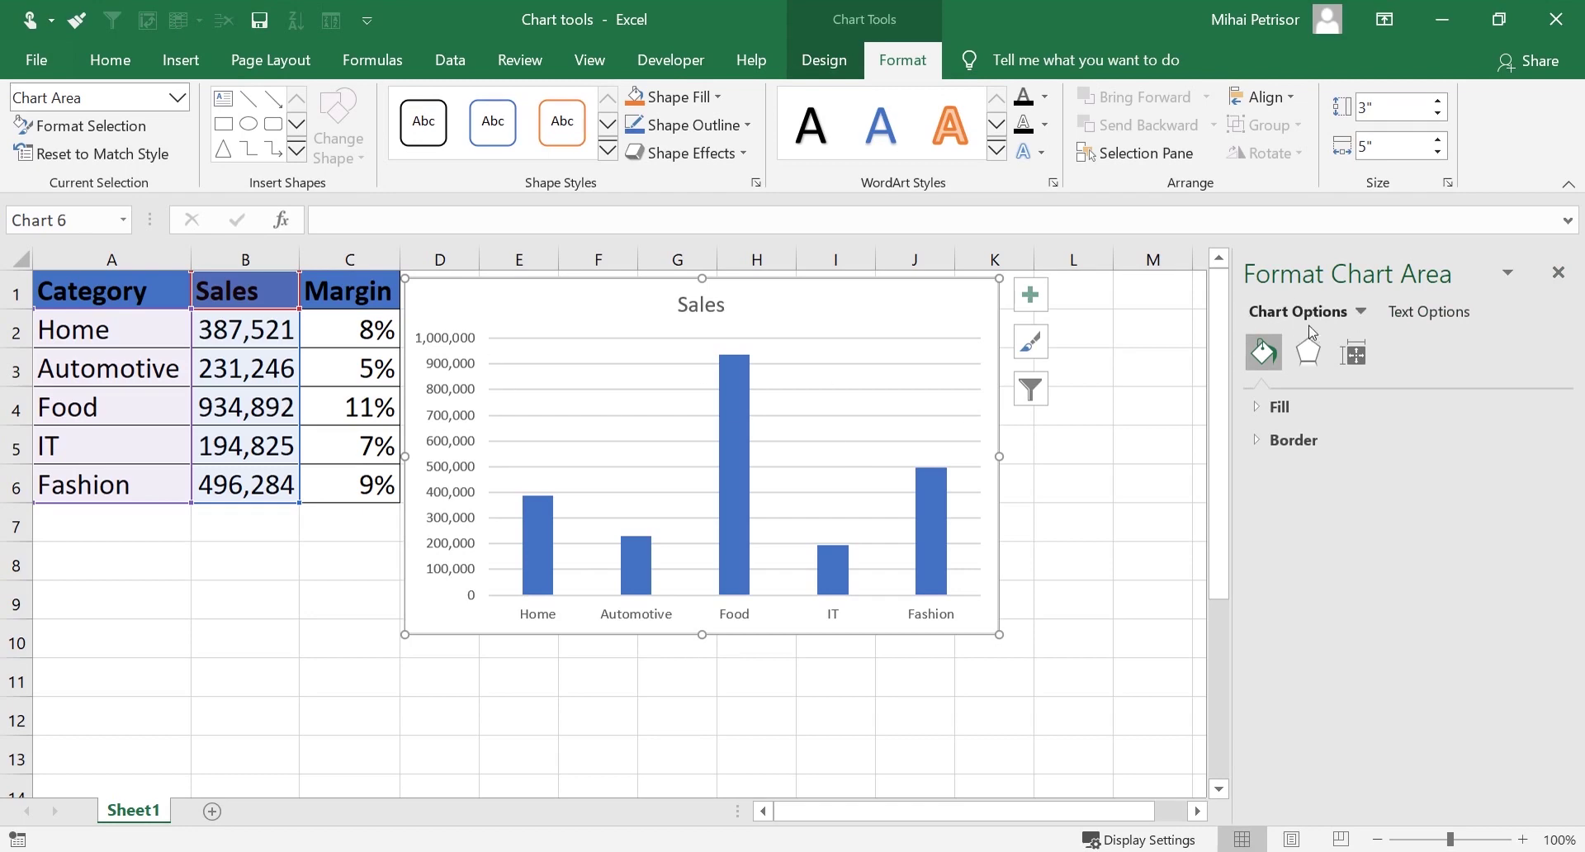
# Compare the formatting settings for the chart area, chart title, horizontal category axis and plot area
pyautogui.click(1360, 312)
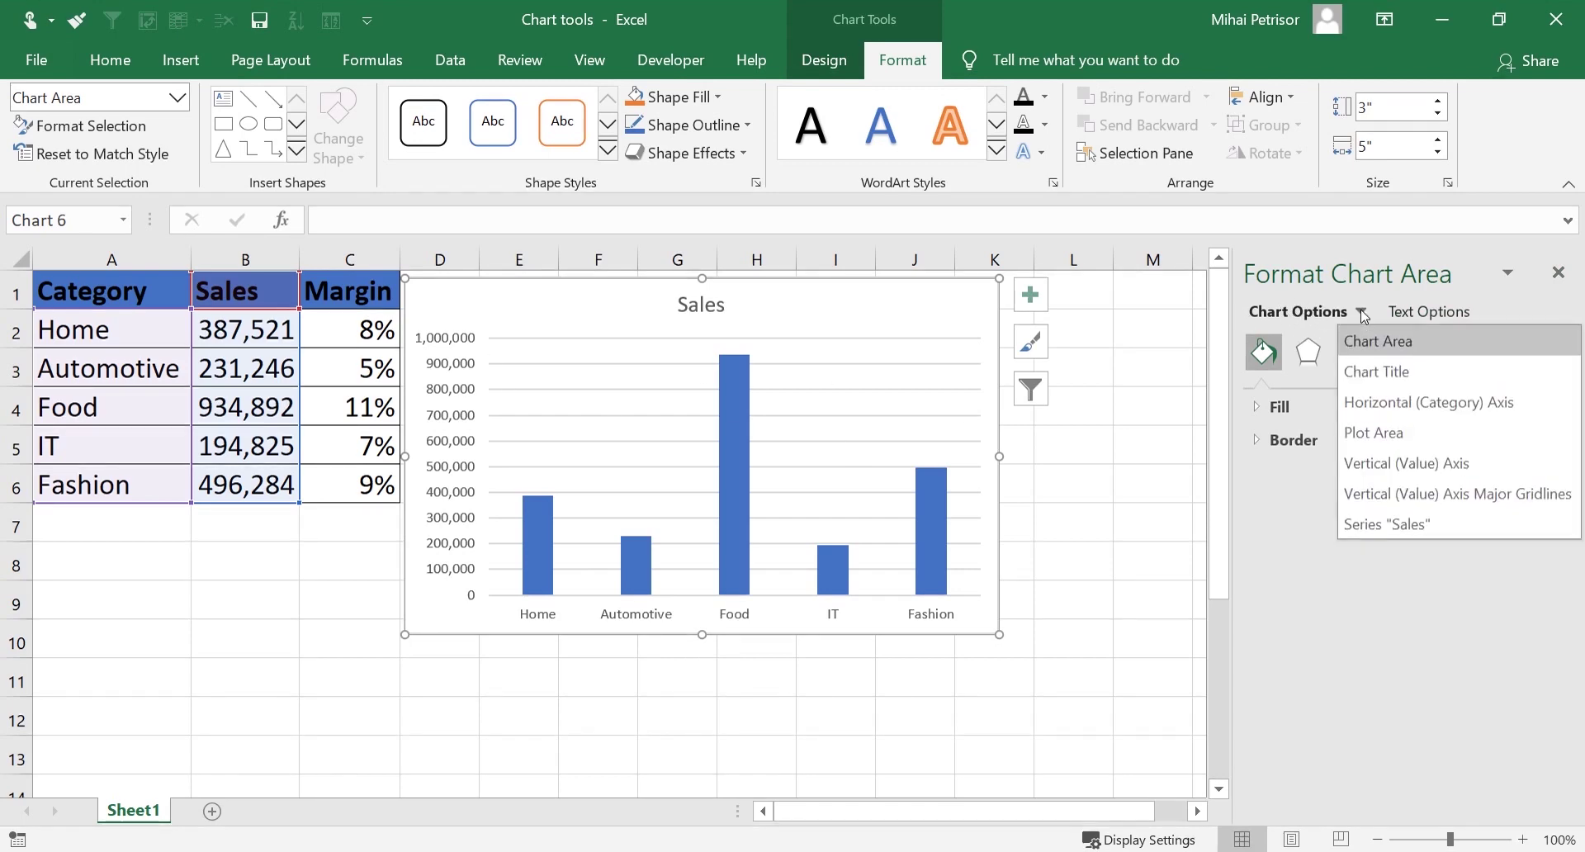
pyautogui.click(1407, 372)
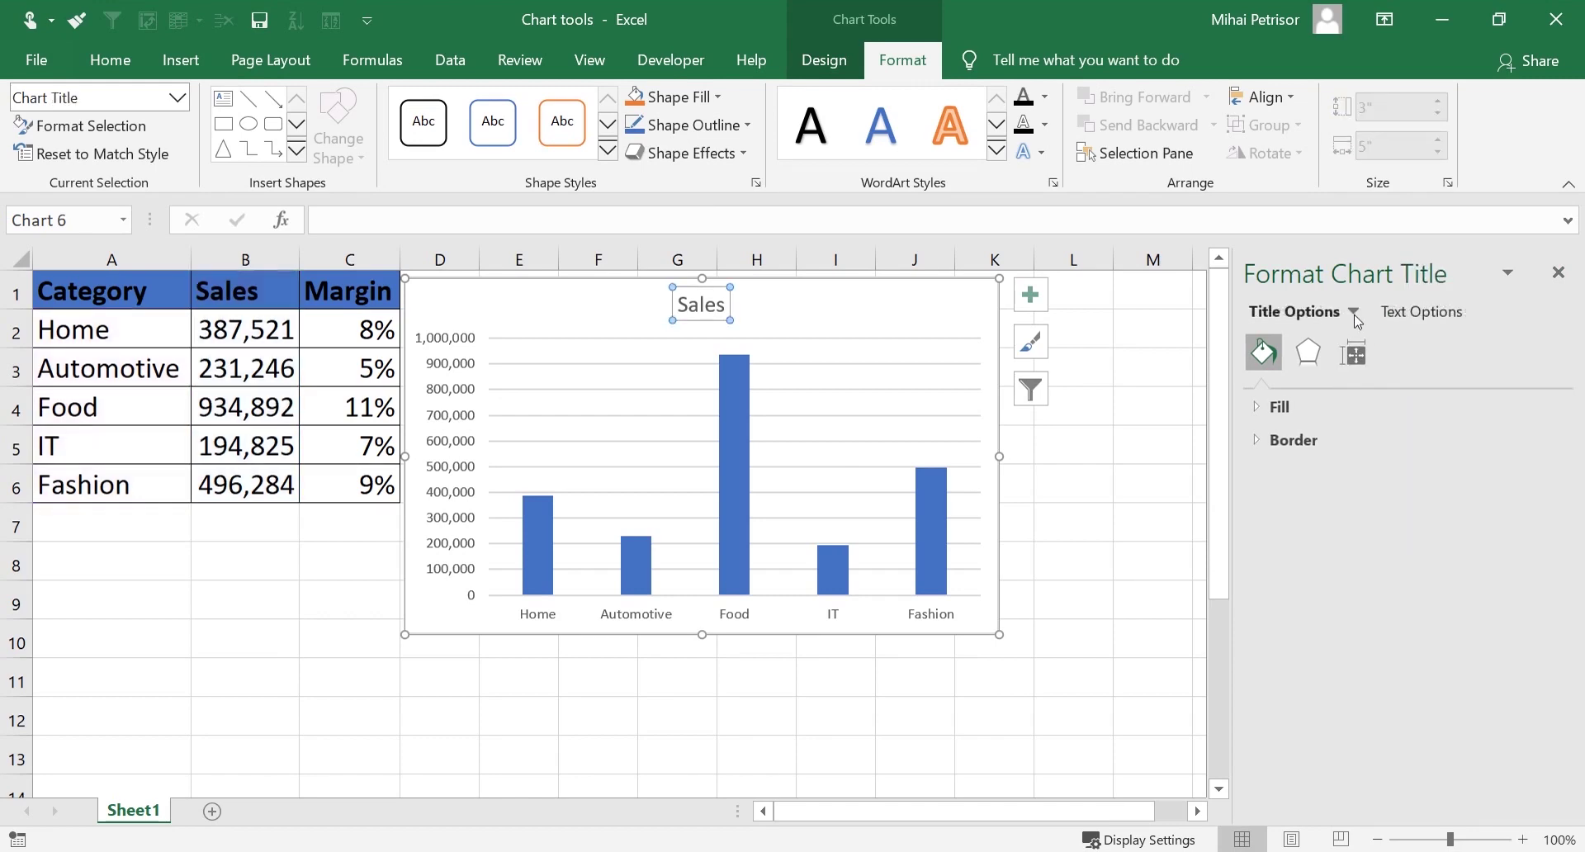
pyautogui.click(1354, 312)
pyautogui.click(1377, 341)
pyautogui.click(1360, 311)
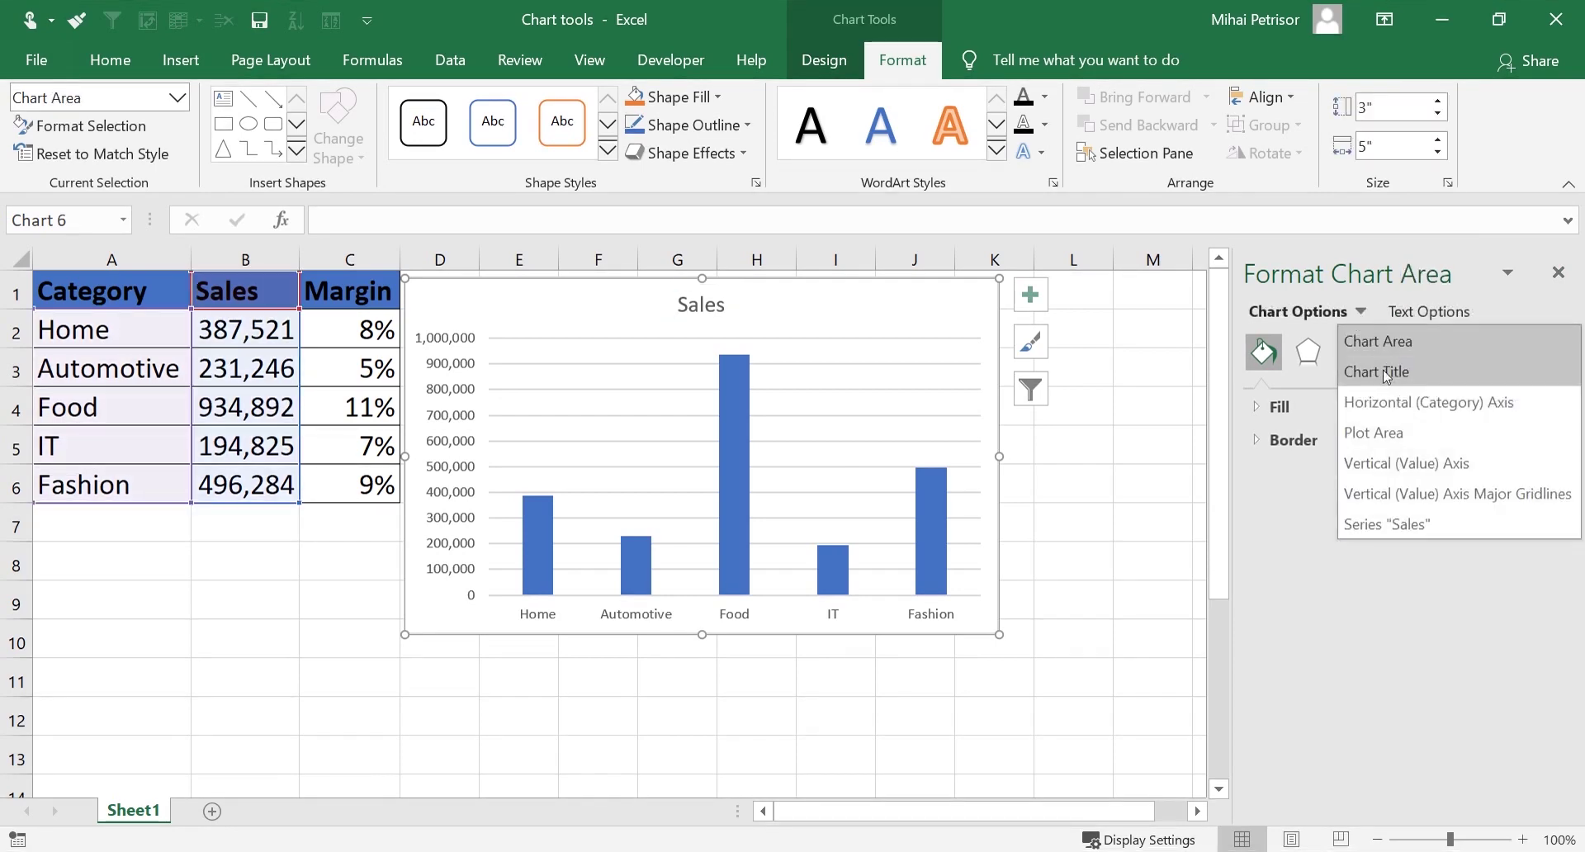
pyautogui.click(1399, 403)
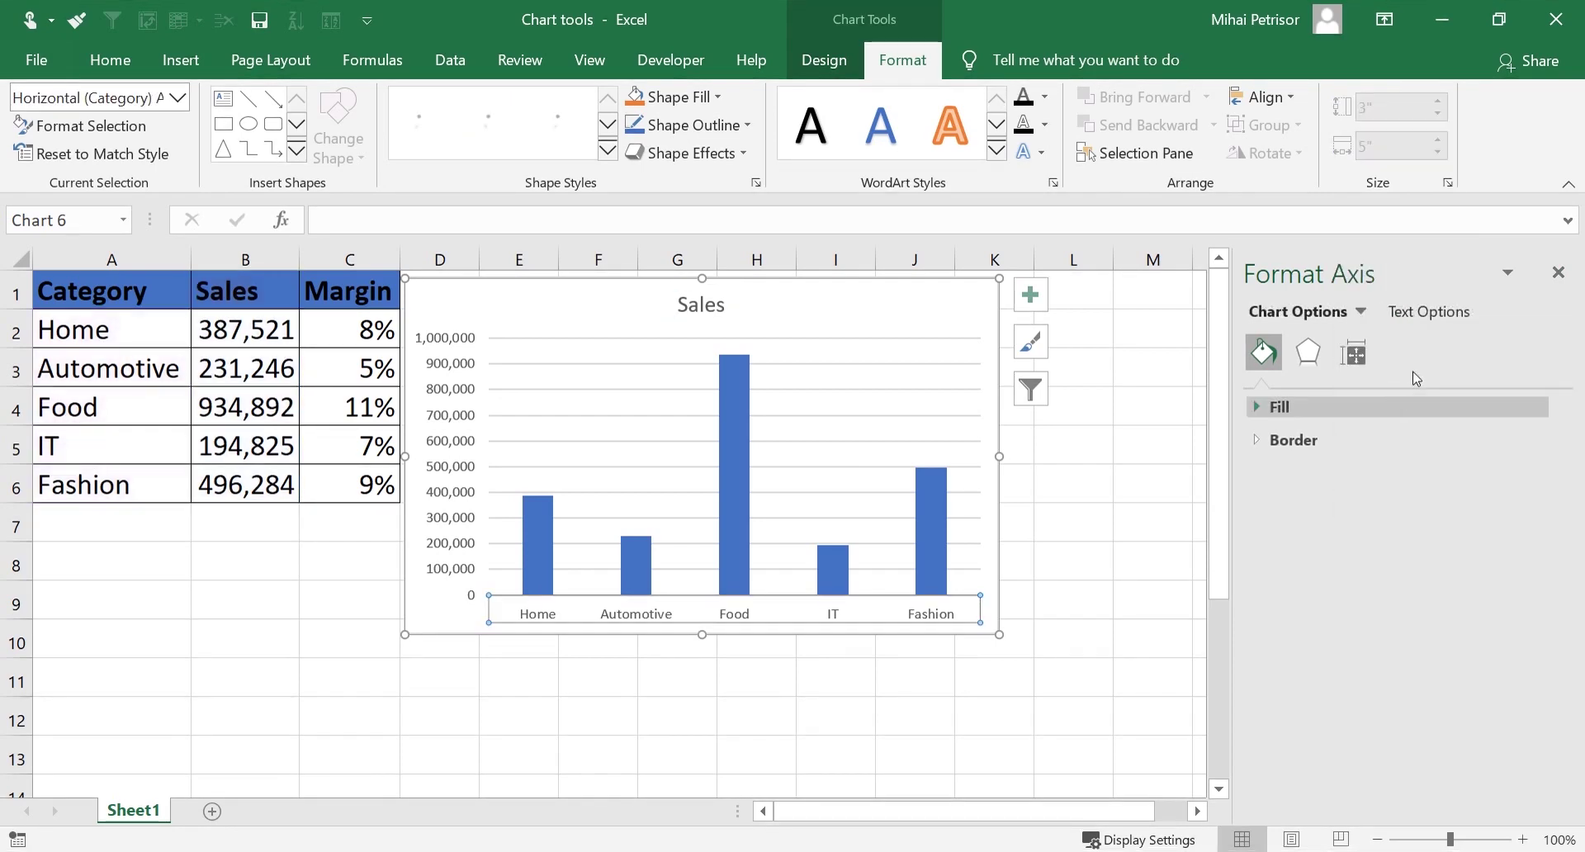
pyautogui.click(1353, 312)
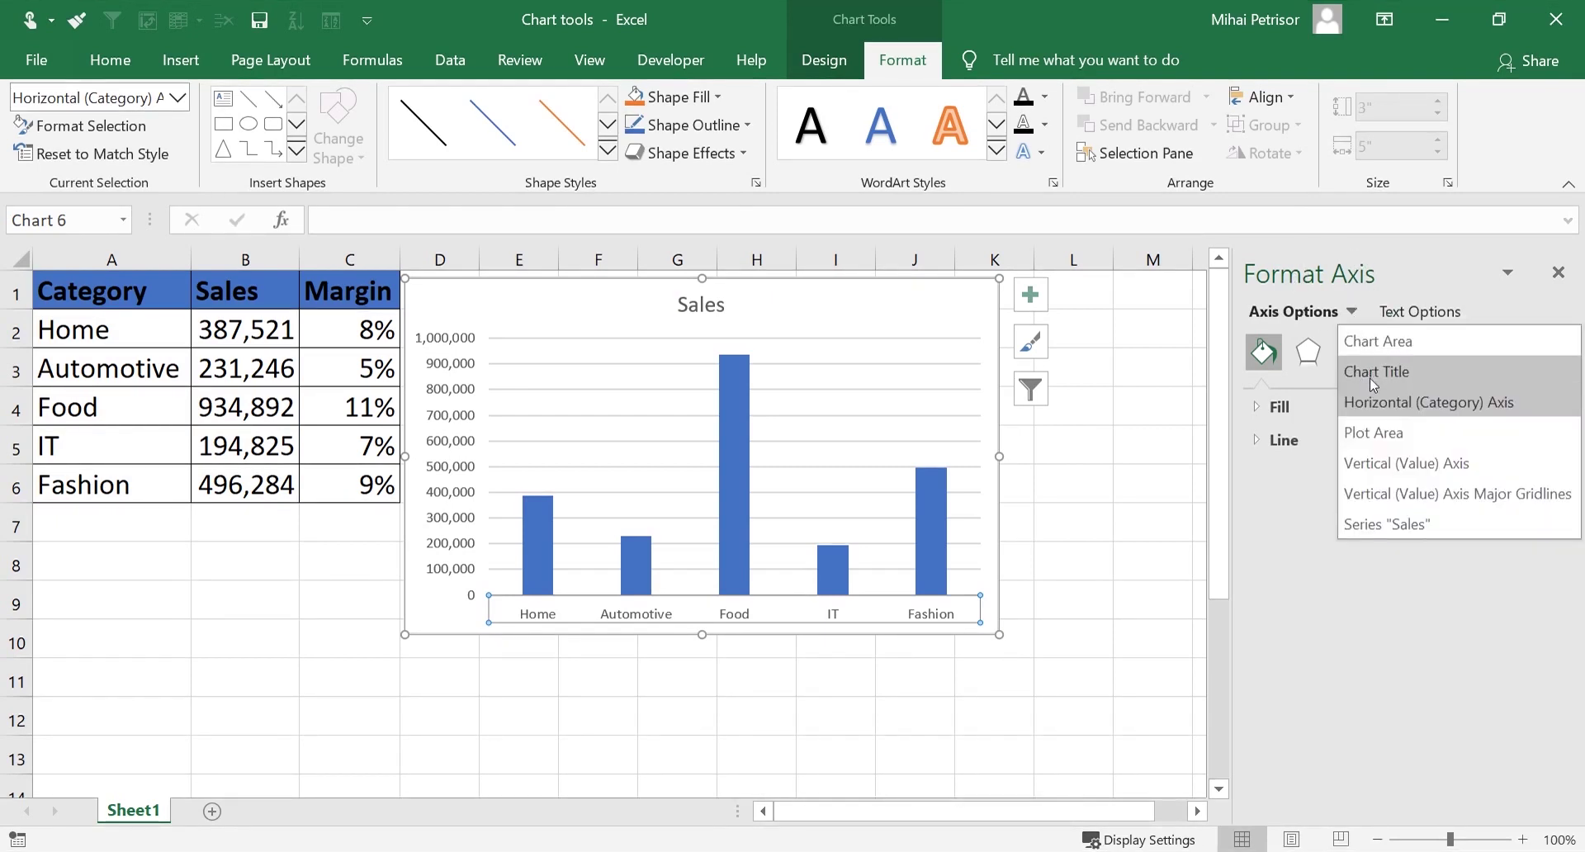
pyautogui.click(1370, 431)
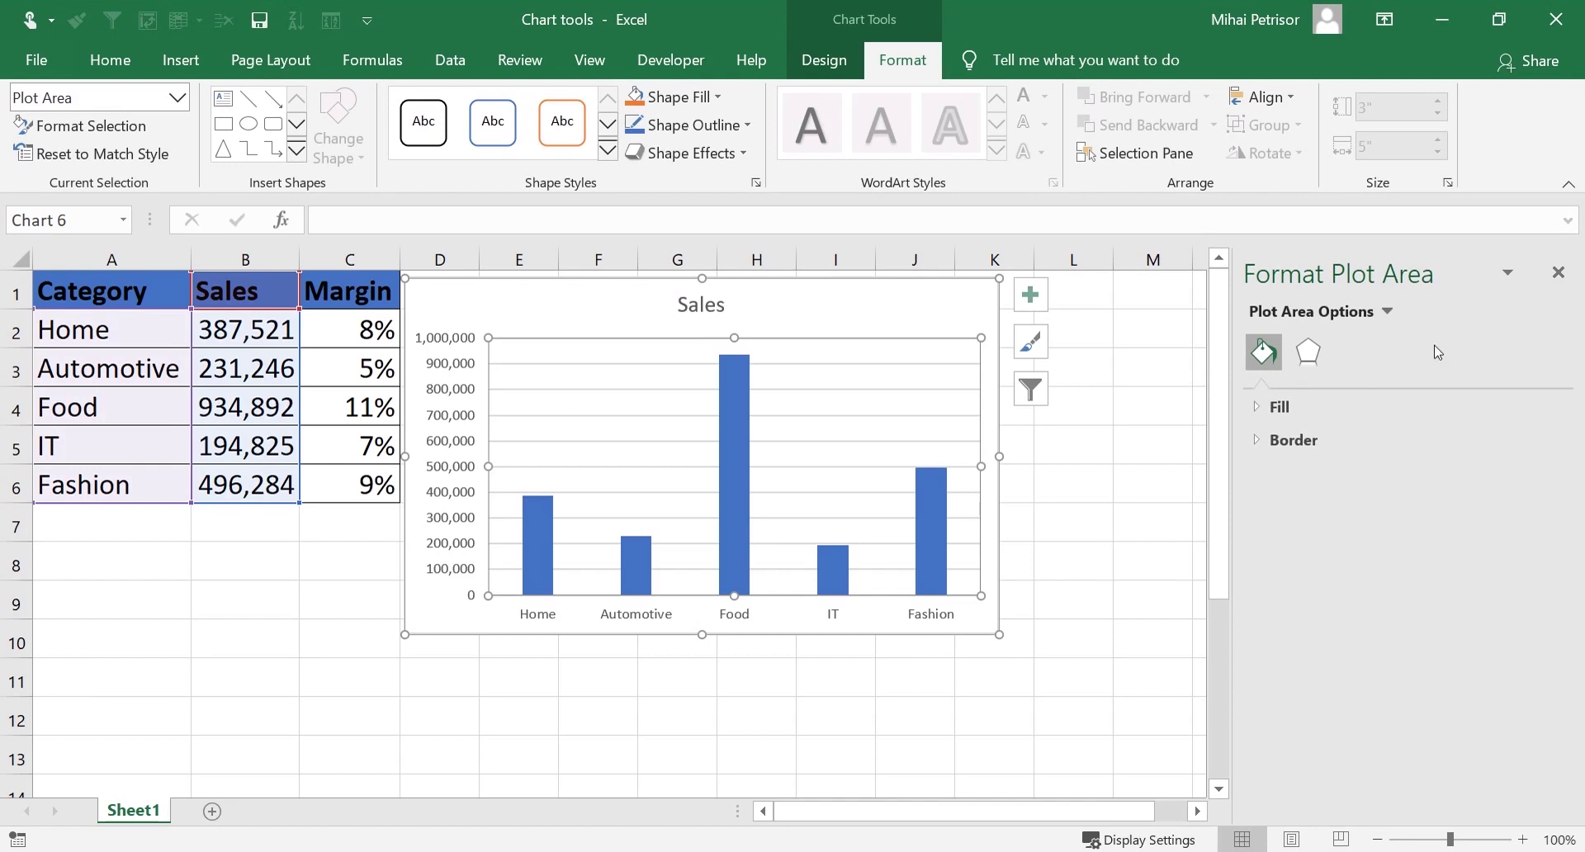
# Try a solid fill on the chart title, view its colour choices, and set the title to No fill
pyautogui.click(1387, 311)
pyautogui.click(1400, 371)
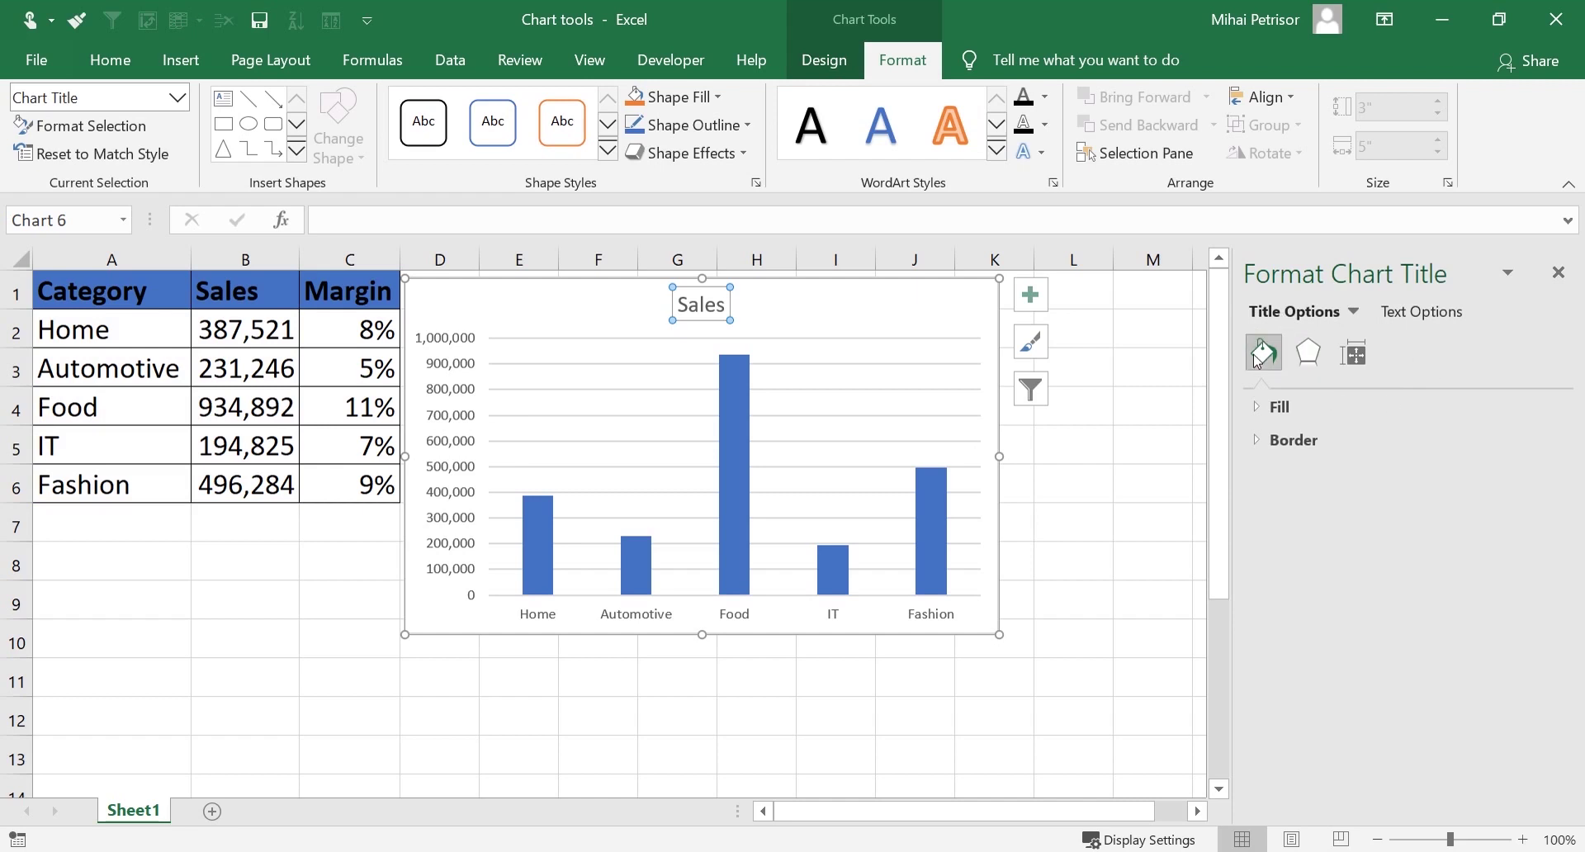
pyautogui.click(1276, 407)
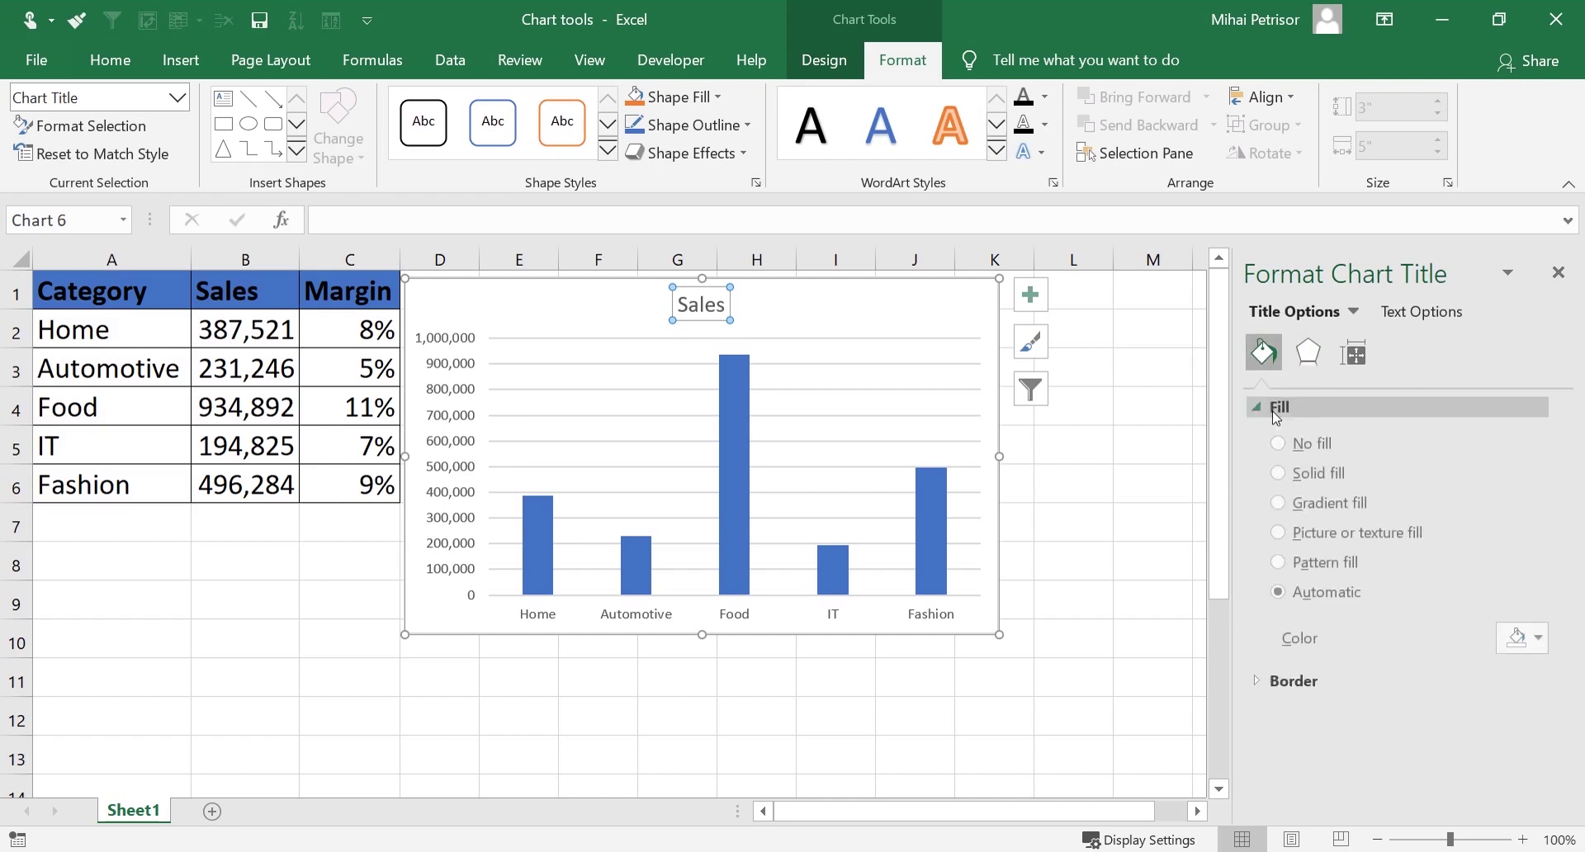
pyautogui.click(1281, 476)
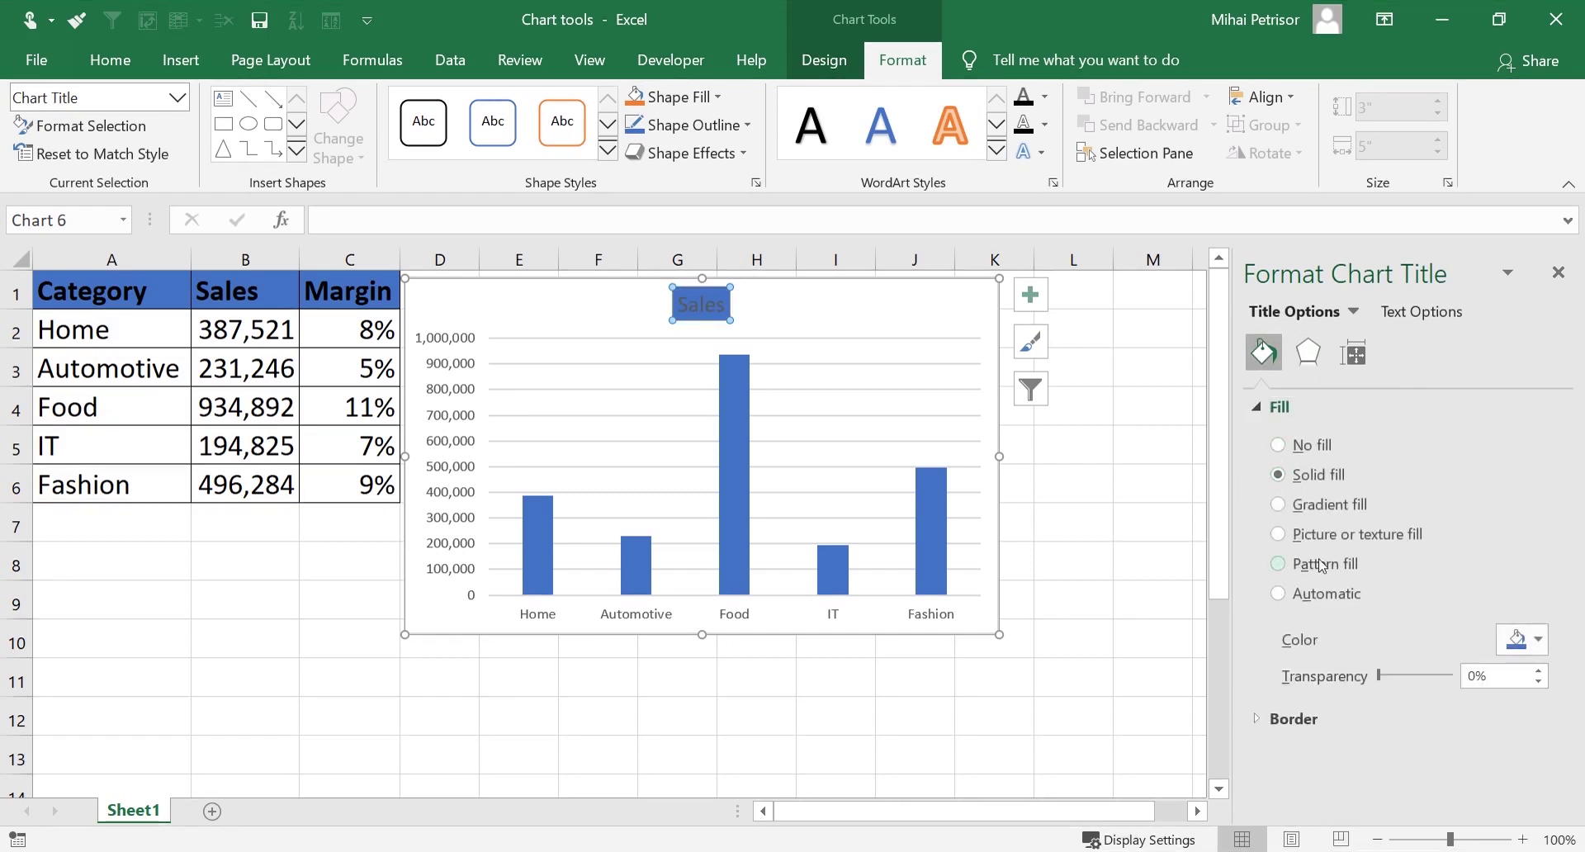
pyautogui.click(1523, 639)
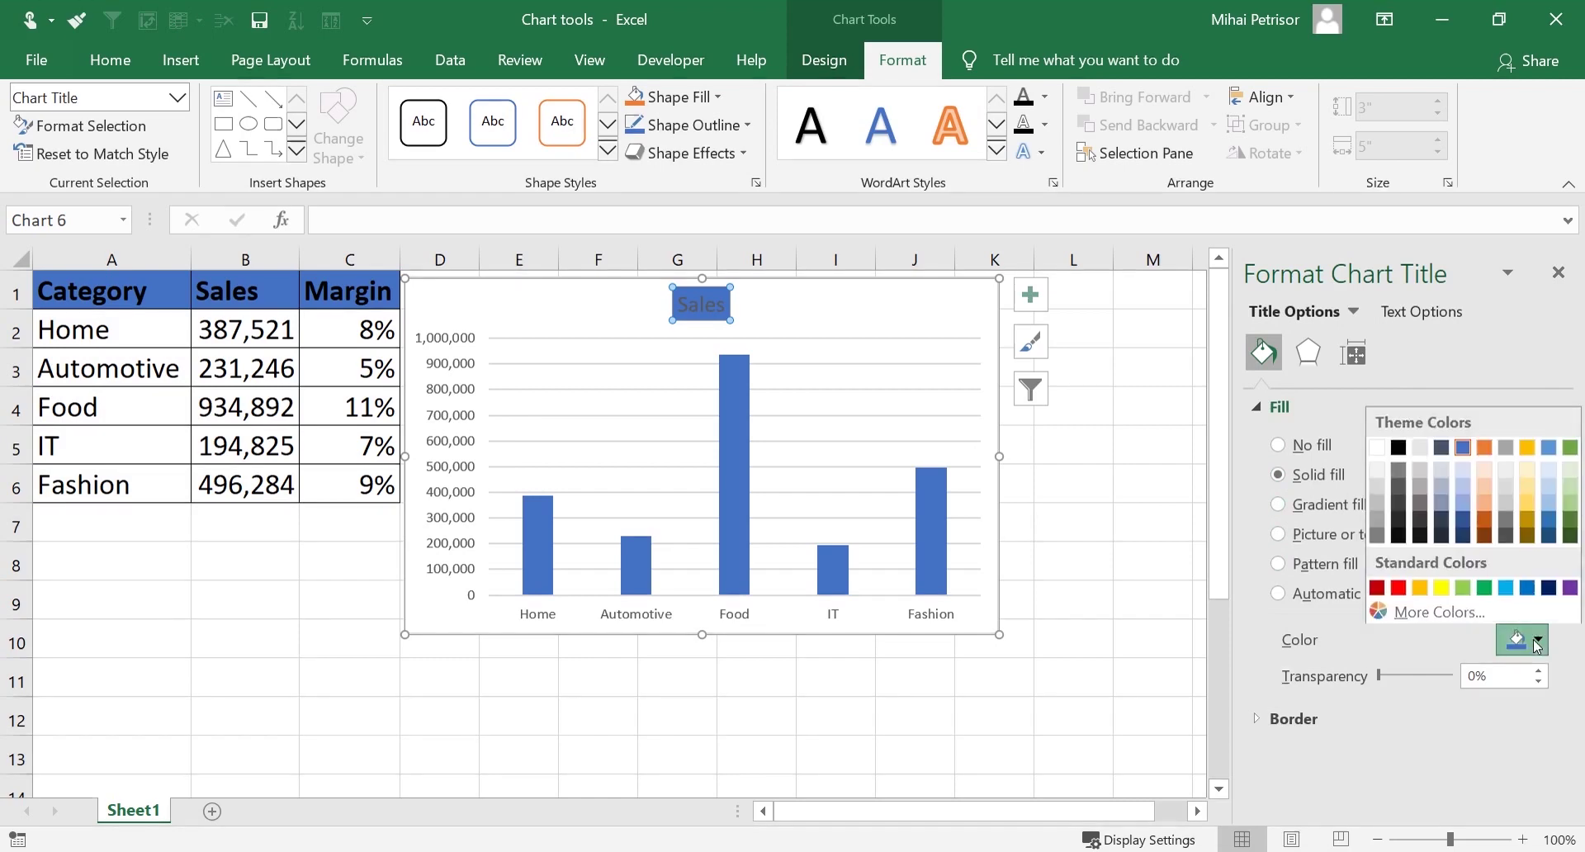
pyautogui.click(1281, 450)
pyautogui.click(1278, 446)
# Try a solid line border on the chart title, review its line settings, and set the border to No line
pyautogui.click(1323, 642)
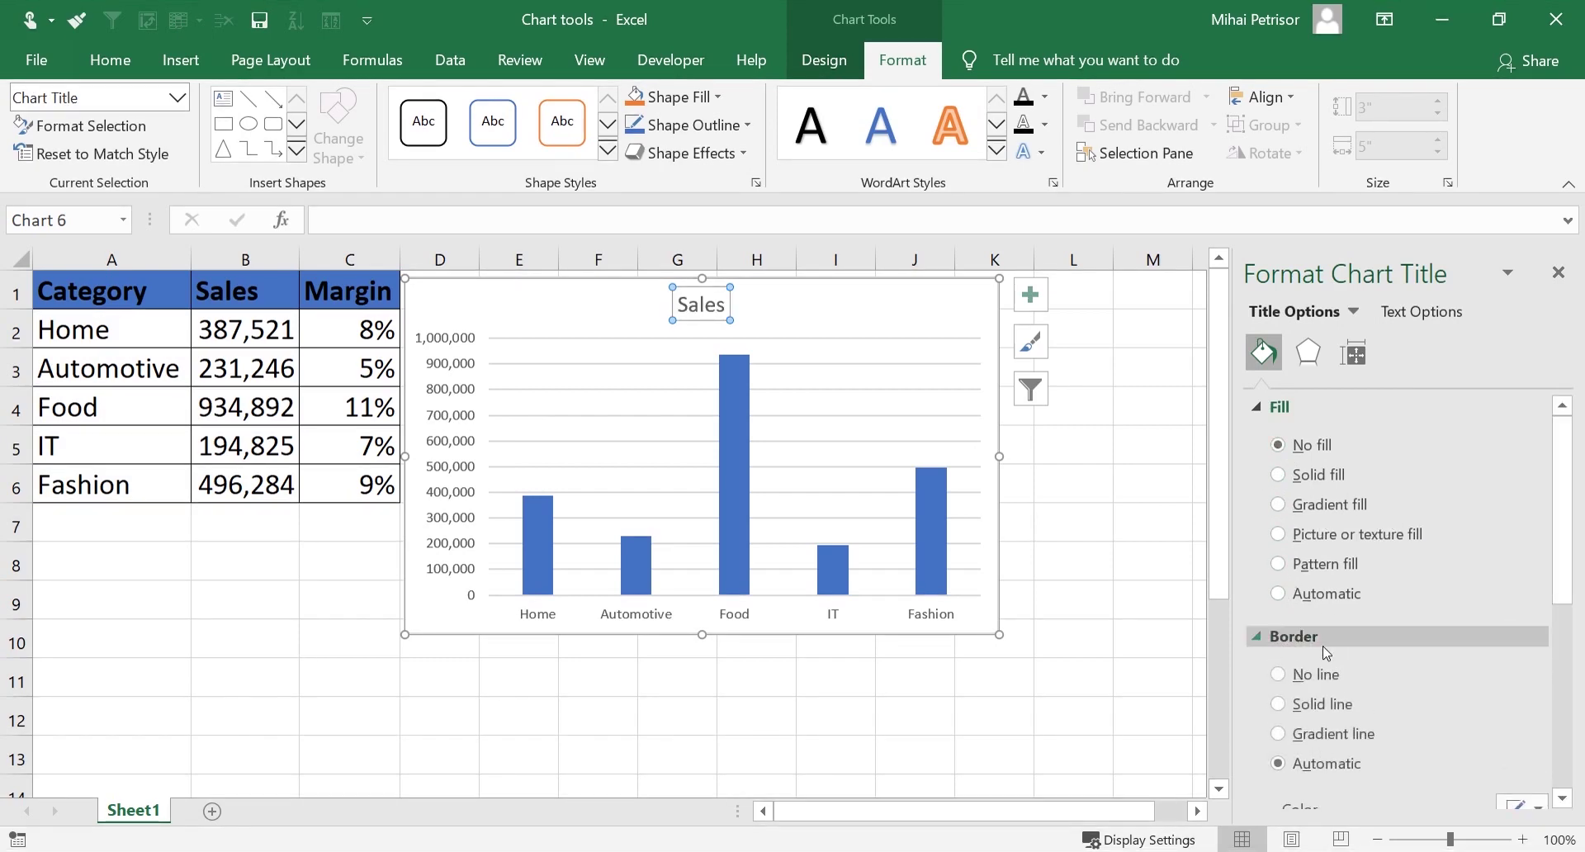
pyautogui.click(1320, 703)
pyautogui.scroll(-1, 1337, 726)
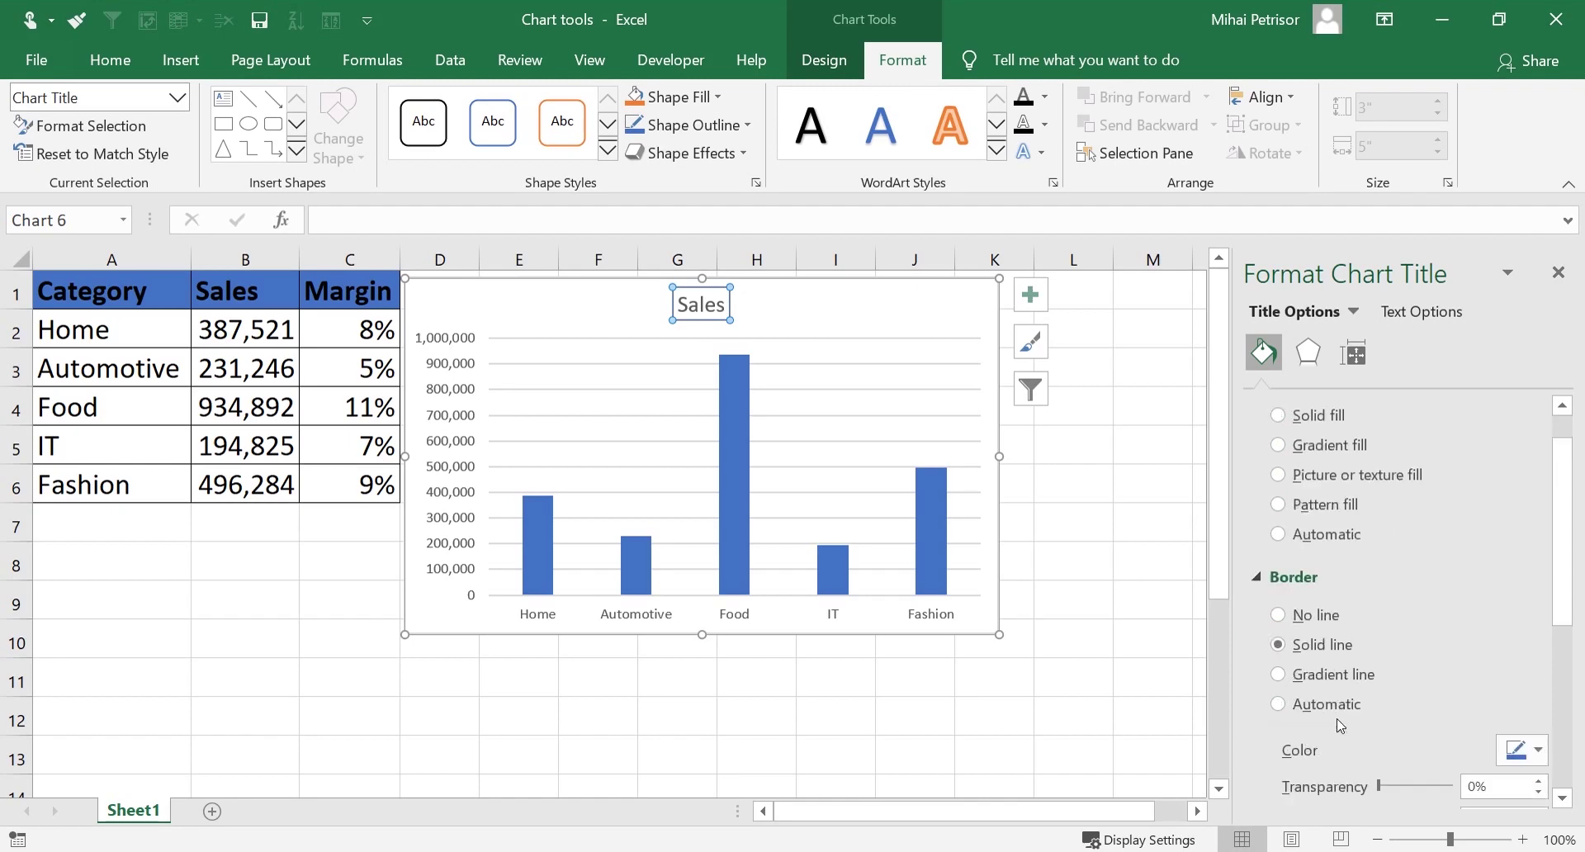
pyautogui.moveTo(1551, 537); pyautogui.dragTo(1537, 639)
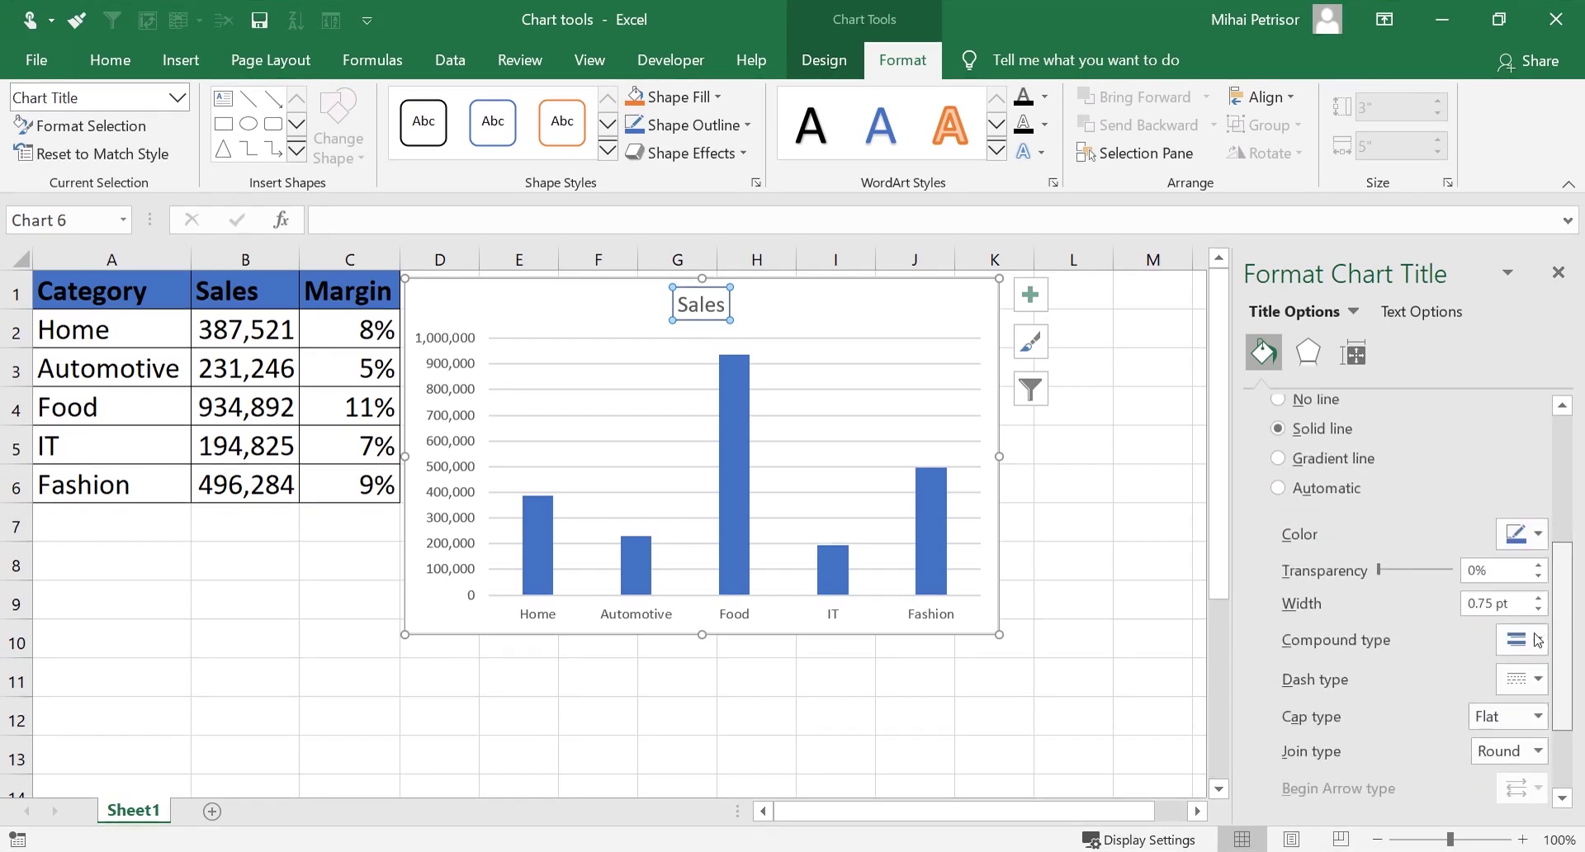
pyautogui.scroll(1, 1278, 487)
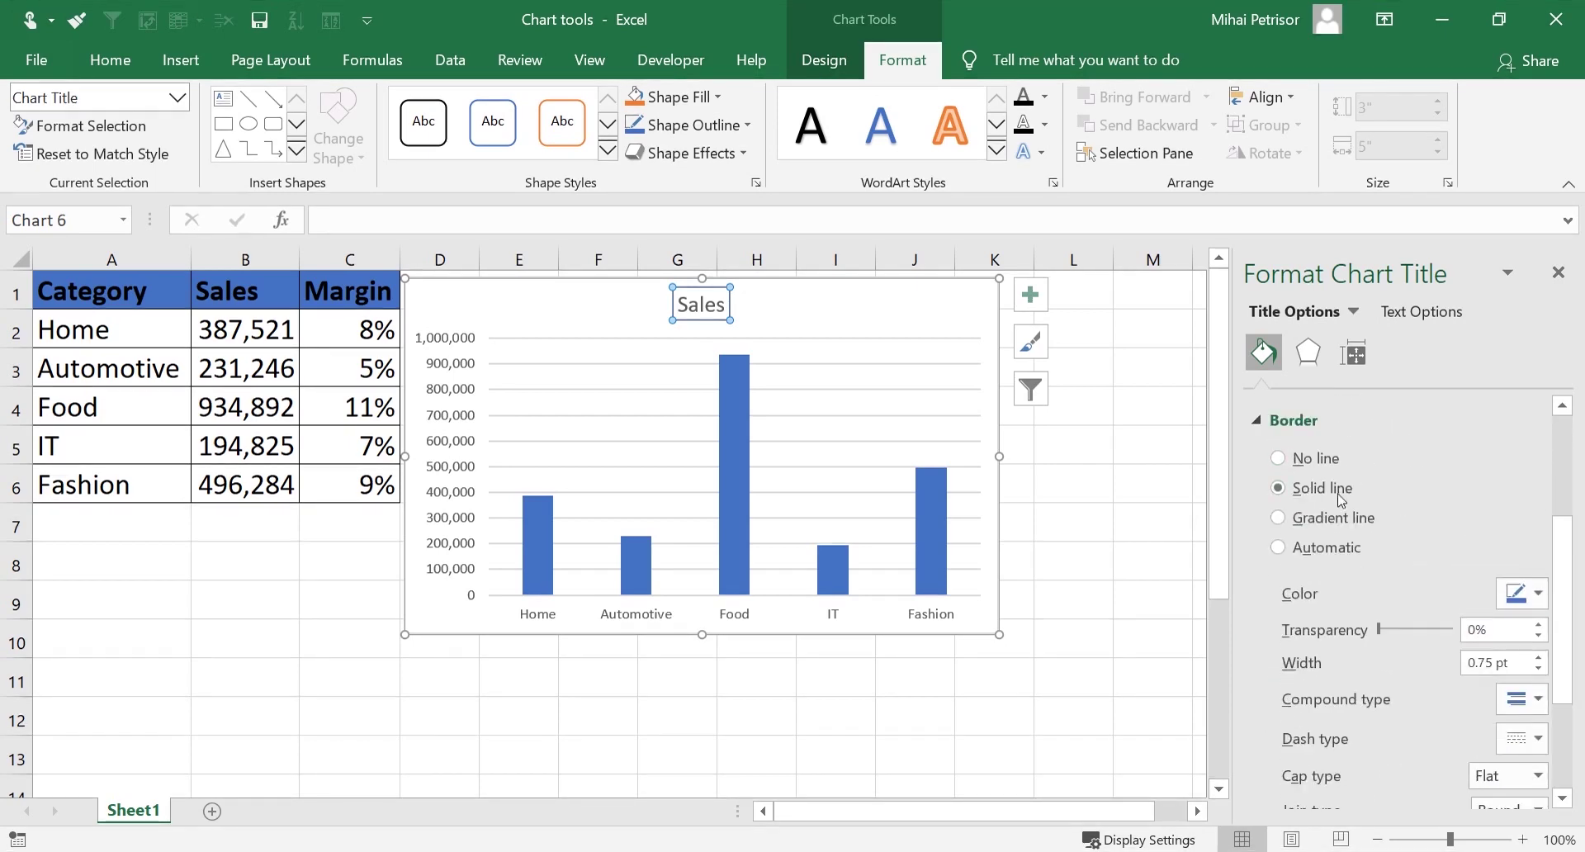
pyautogui.click(1278, 459)
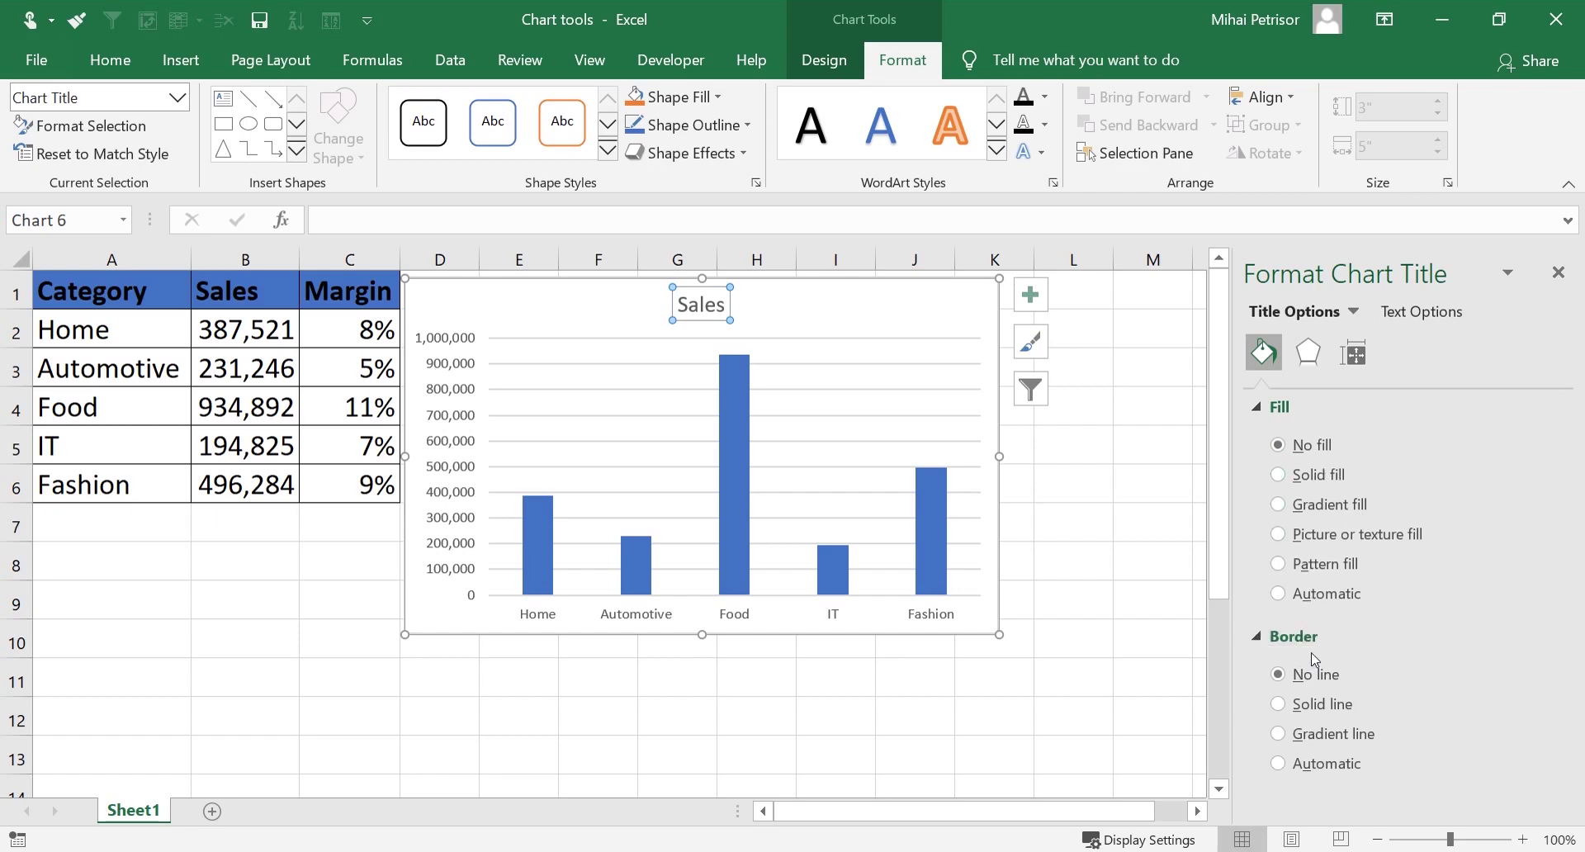
# Examine the Shadow and Glow effect settings for the chart title
pyautogui.click(1312, 363)
pyautogui.click(1300, 407)
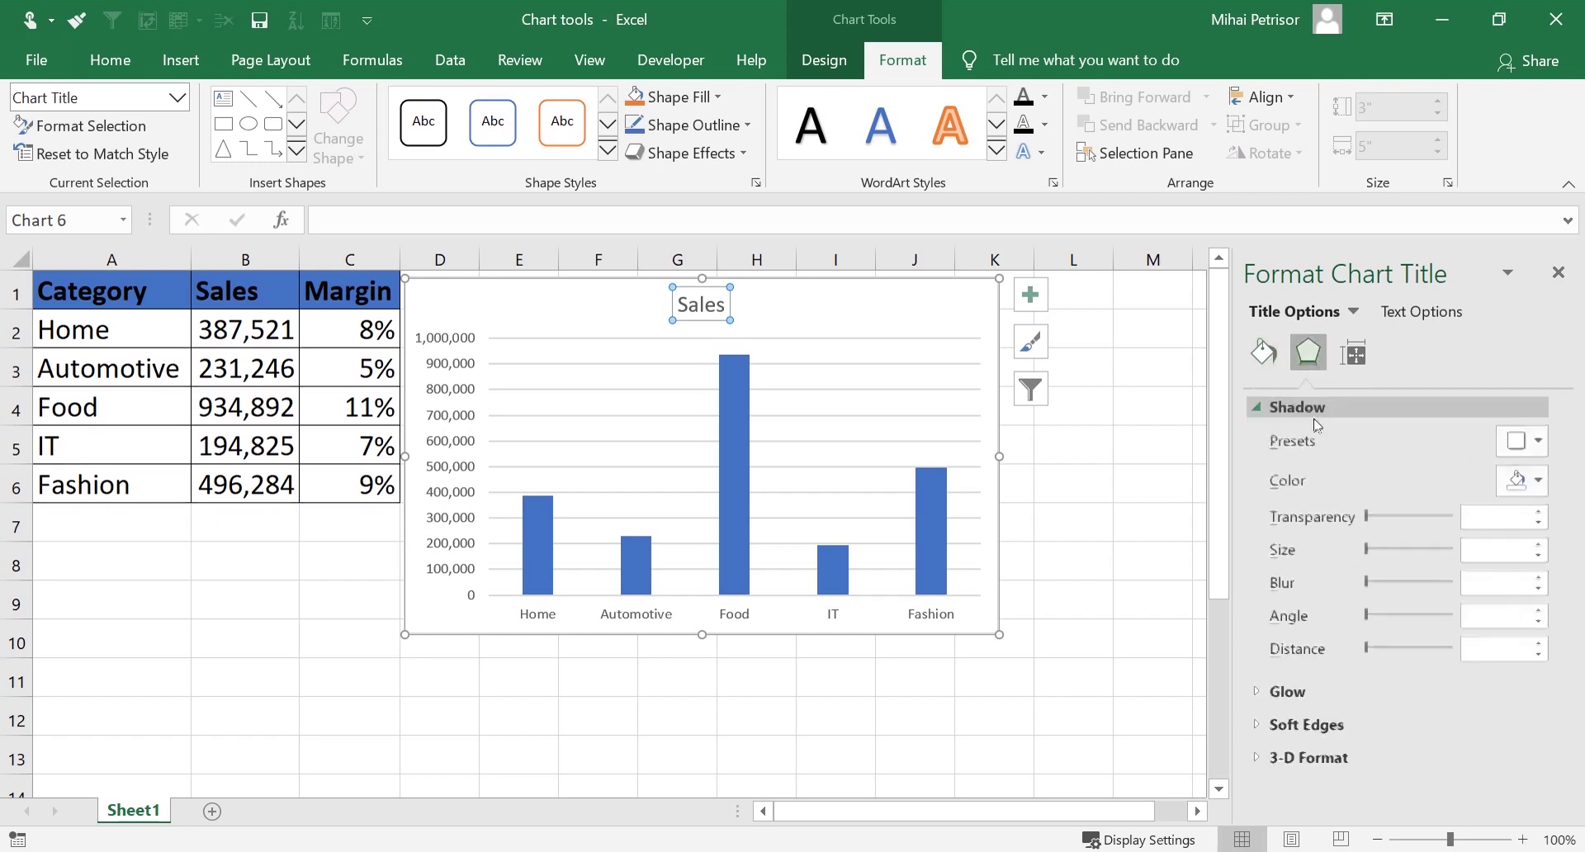
pyautogui.click(1287, 691)
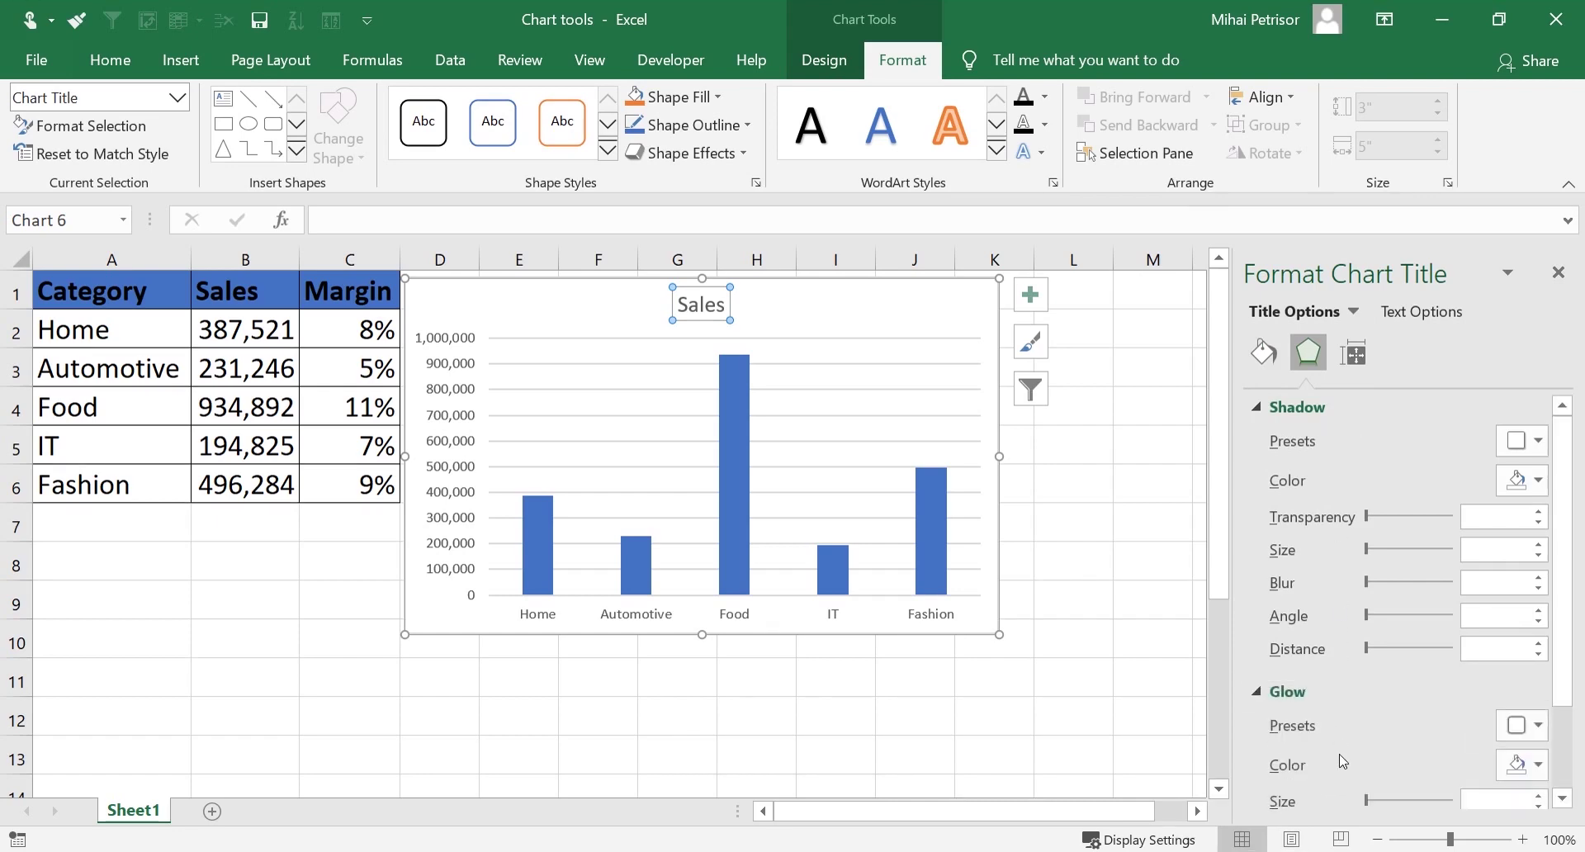
pyautogui.scroll(-1, 1296, 415)
pyautogui.click(1295, 409)
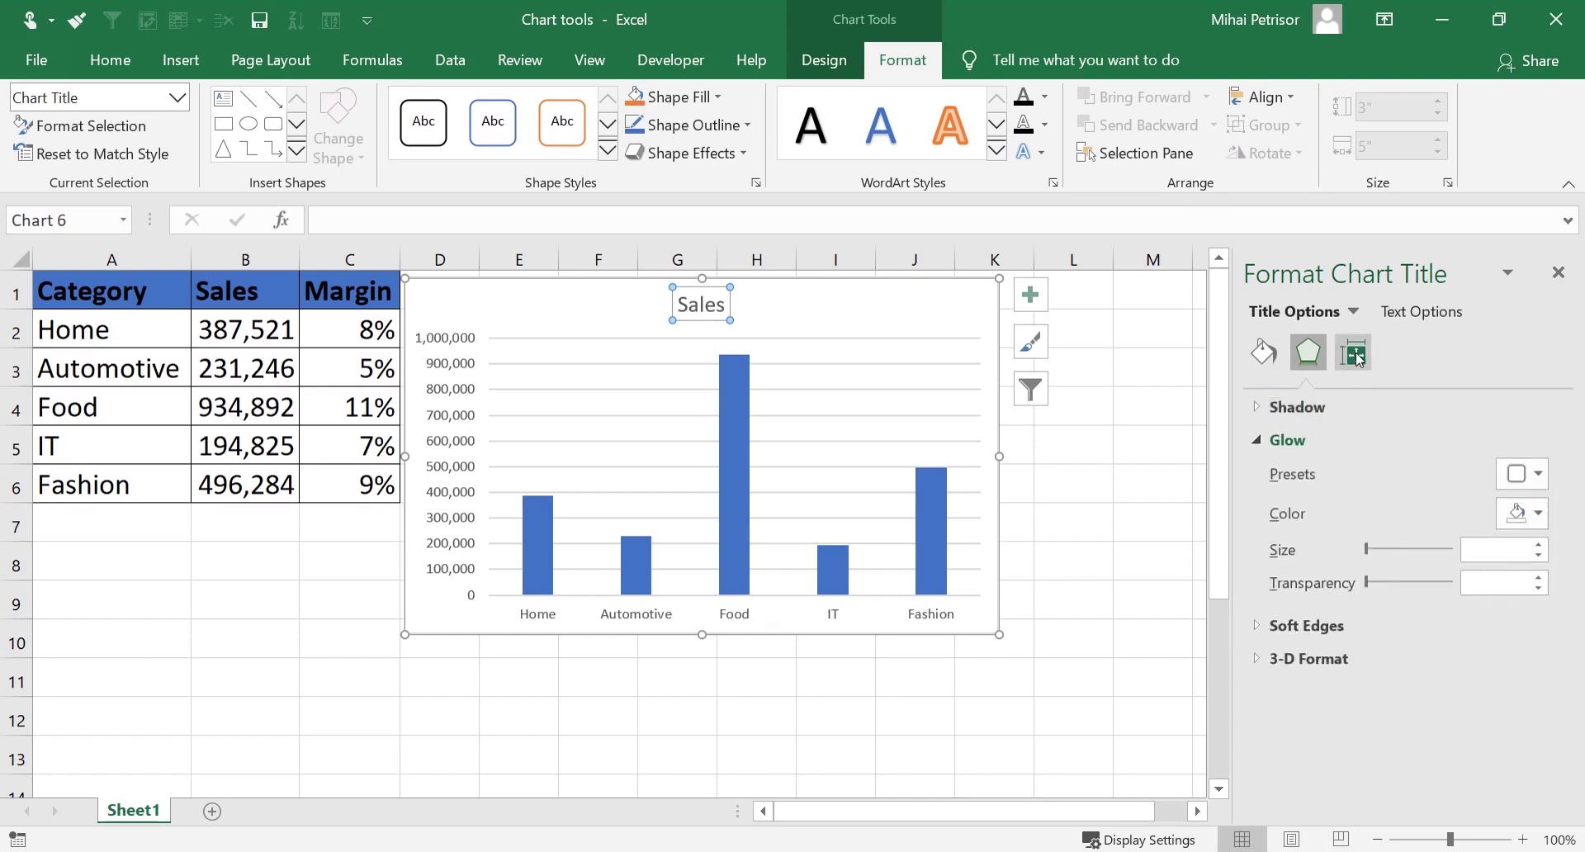
# Examine the chart title's alignment settings, including the vertical alignment and text direction choices
pyautogui.click(1354, 355)
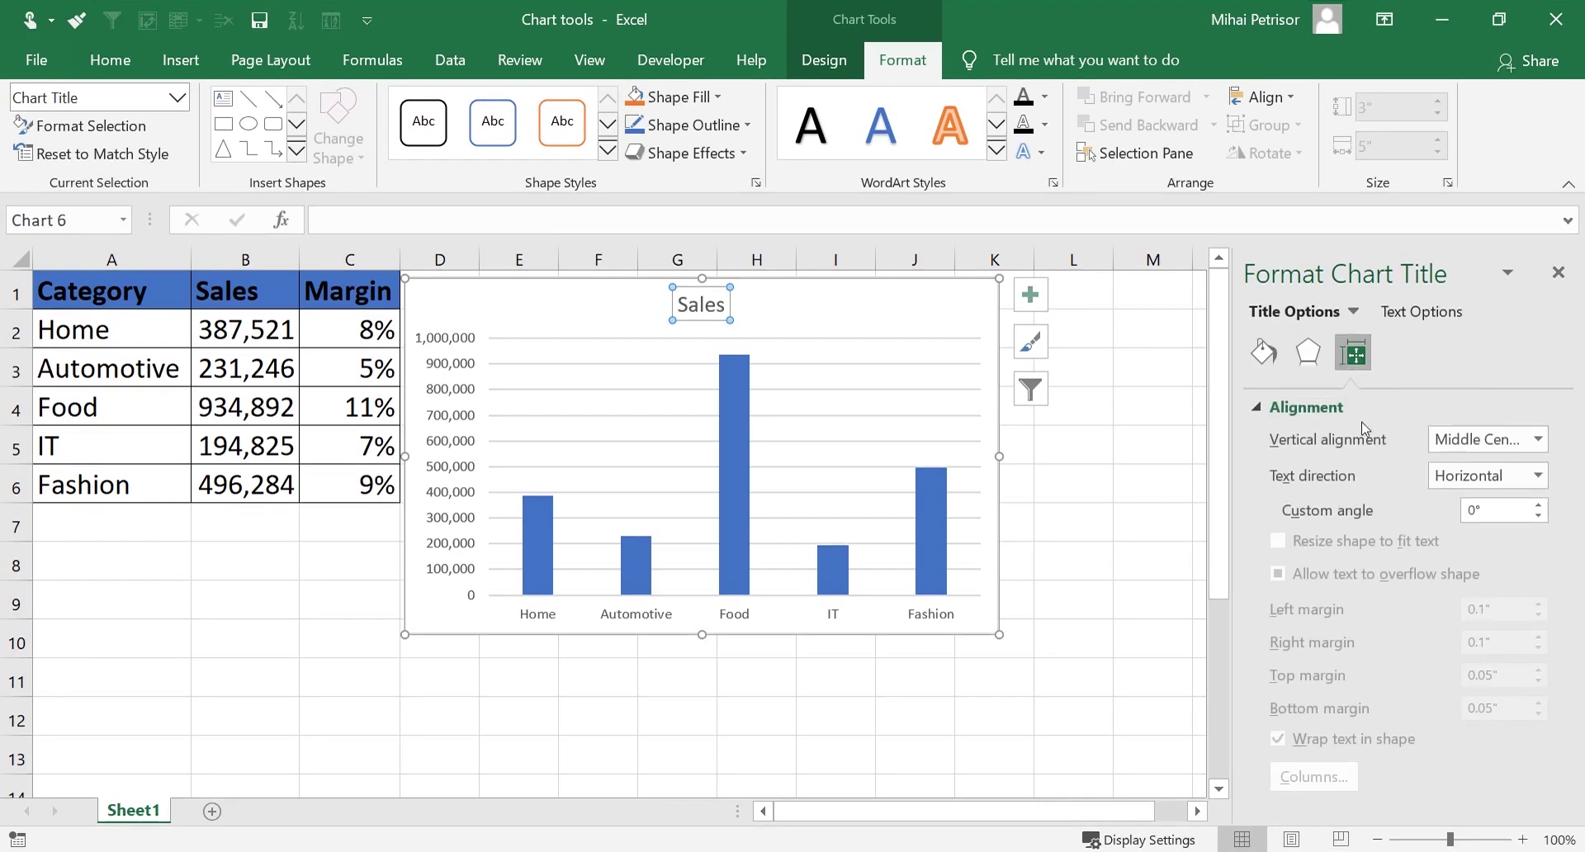
pyautogui.click(1545, 446)
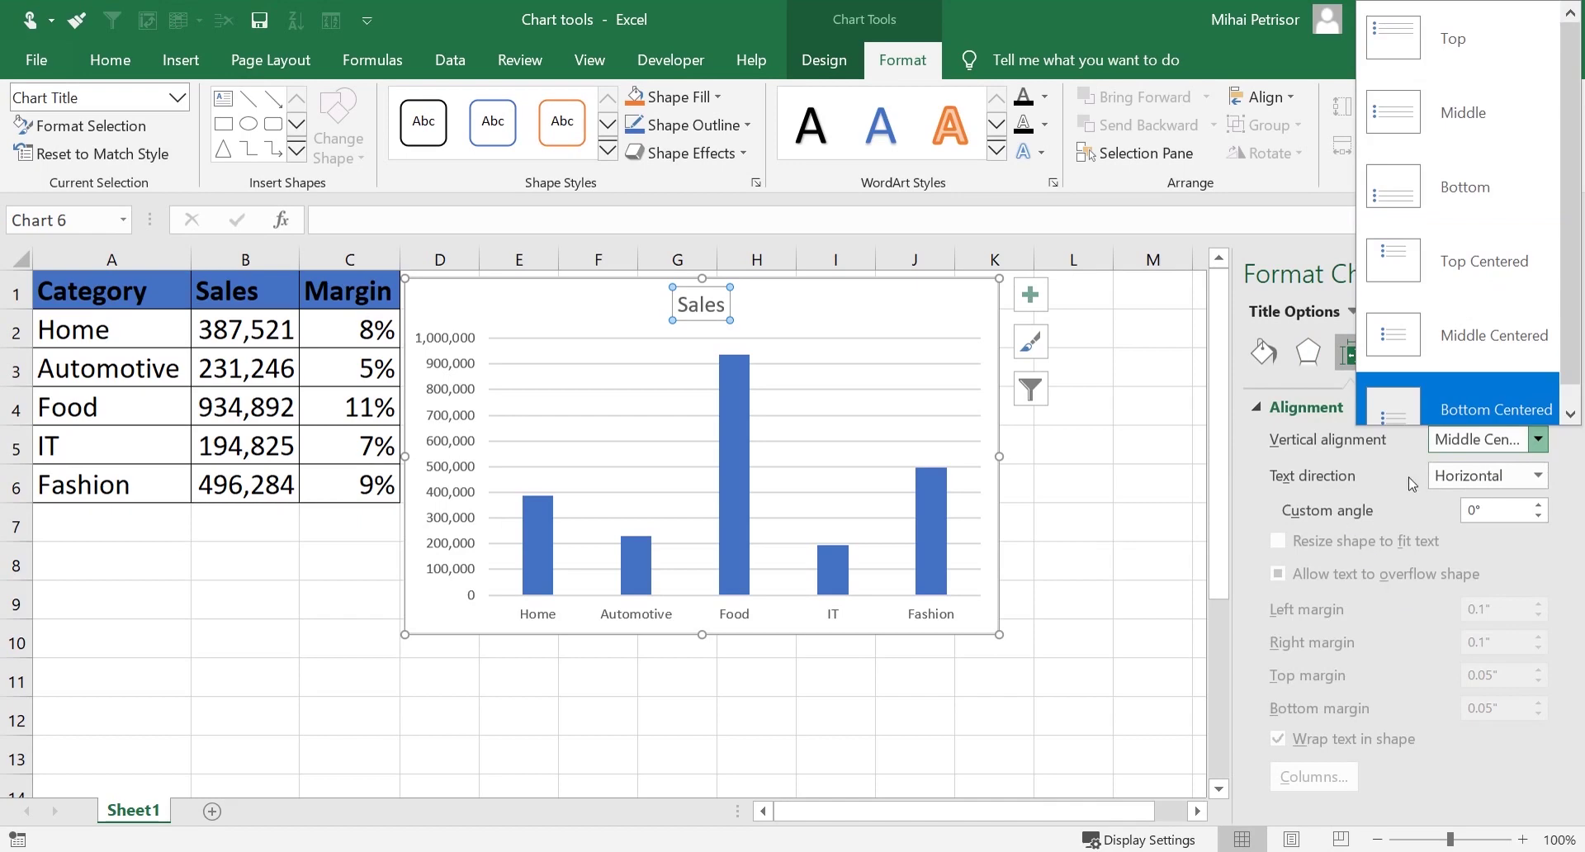
pyautogui.click(1483, 475)
pyautogui.click(1492, 485)
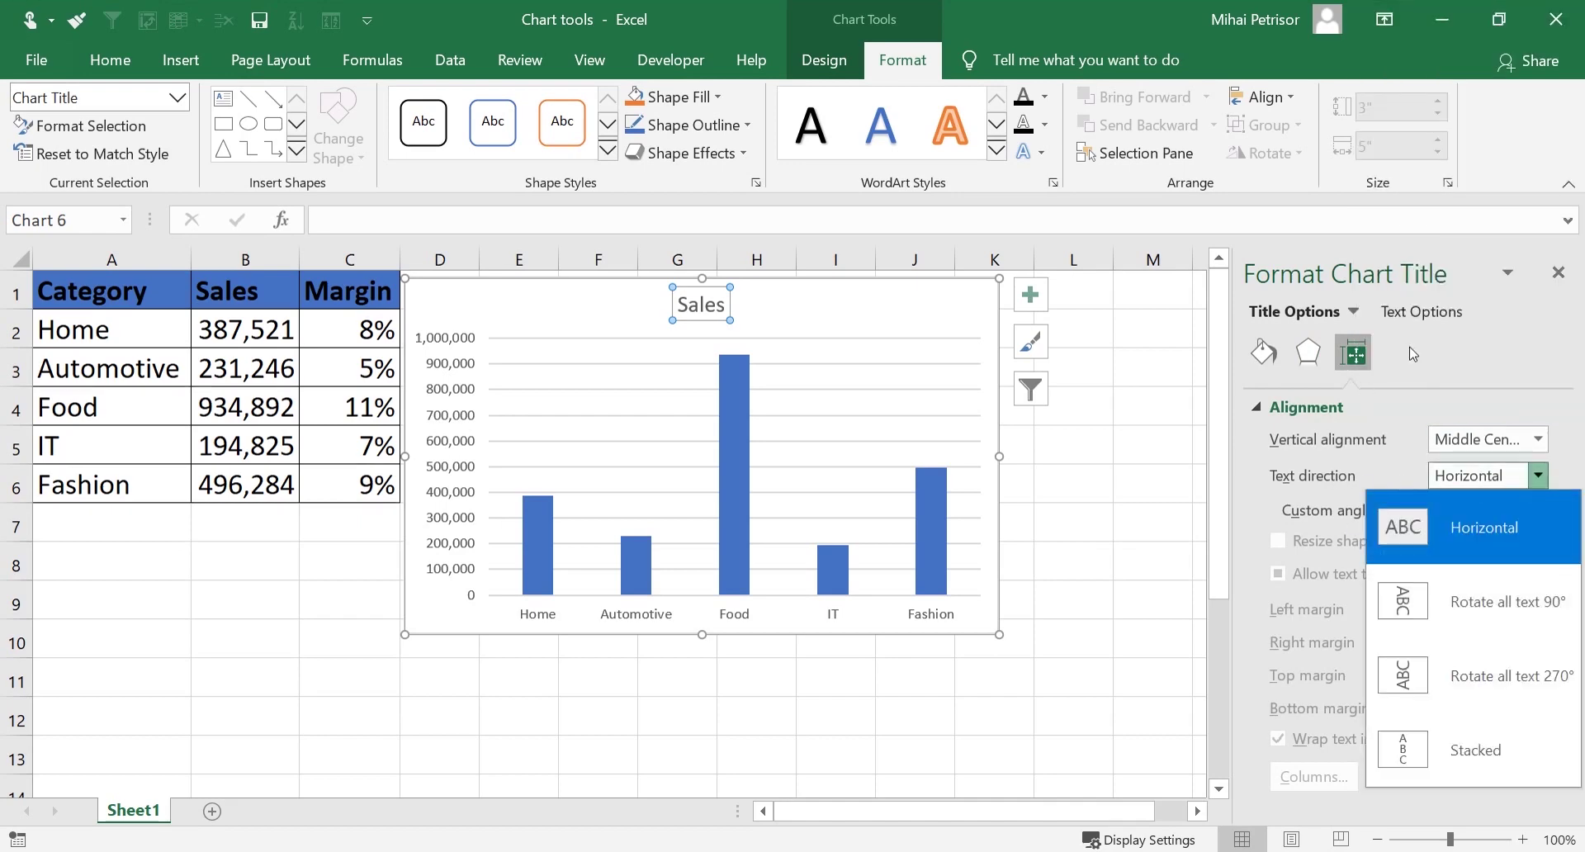
pyautogui.click(1356, 357)
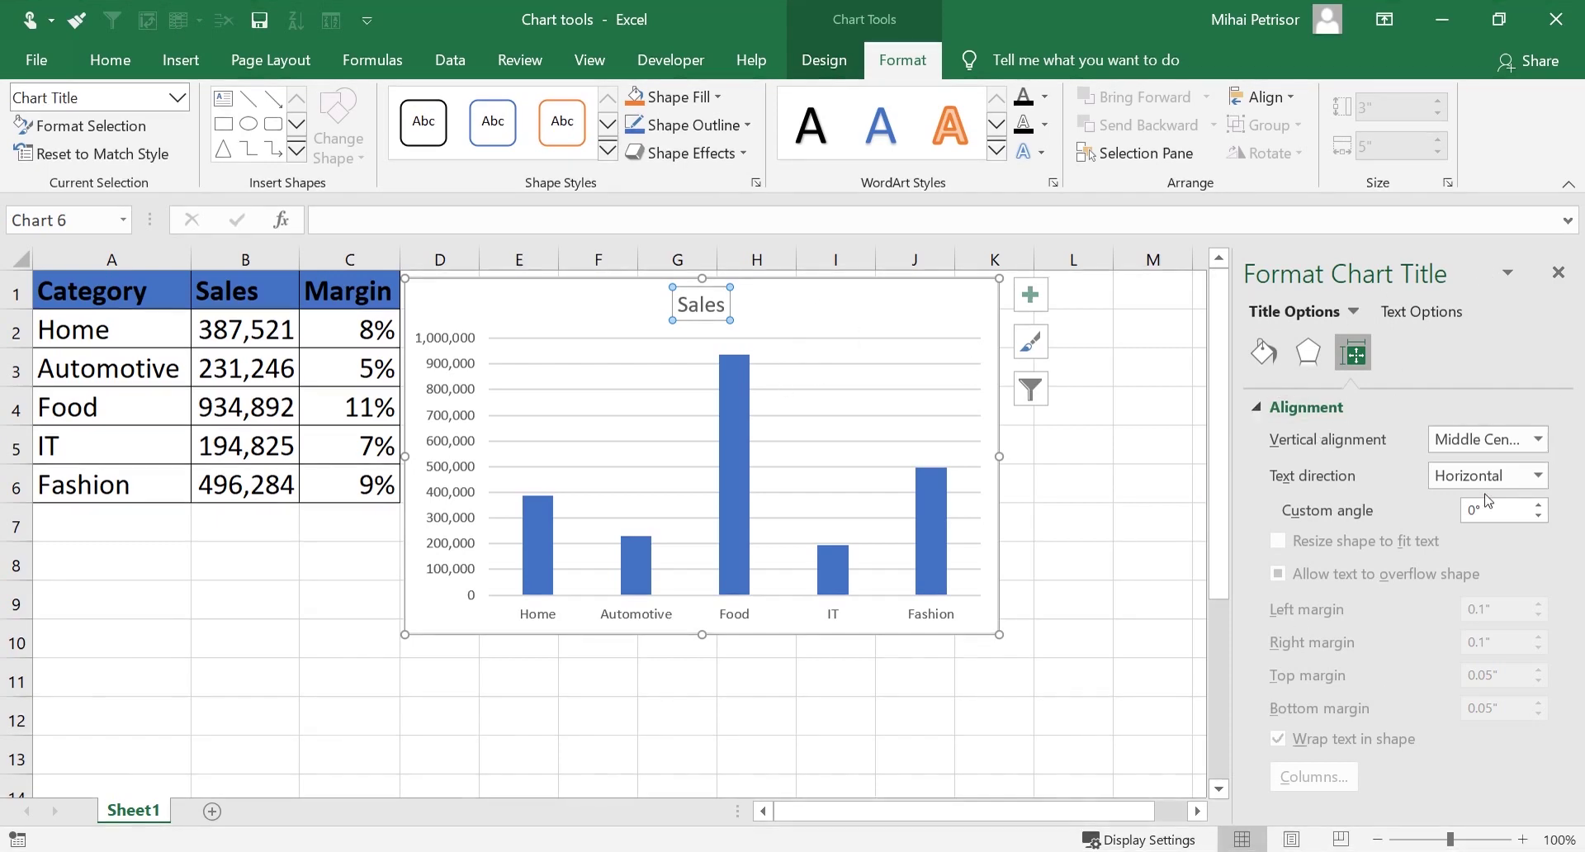
# Examine the vertical axis options, including bounds, units, horizontal axis crossing and the display units choices
pyautogui.click(453, 395)
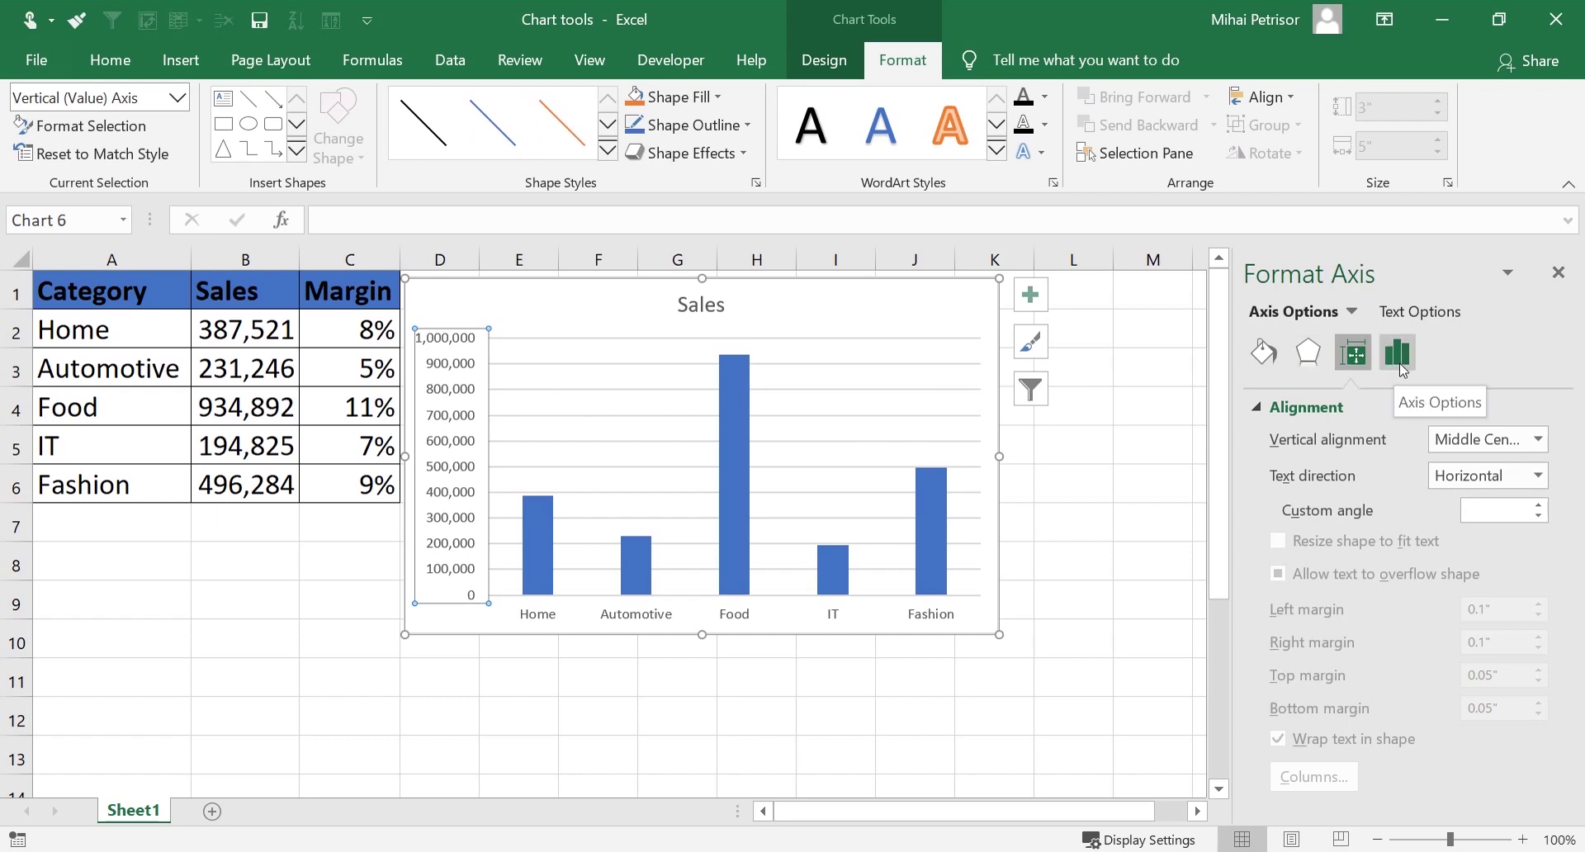
pyautogui.click(1401, 368)
pyautogui.click(1341, 413)
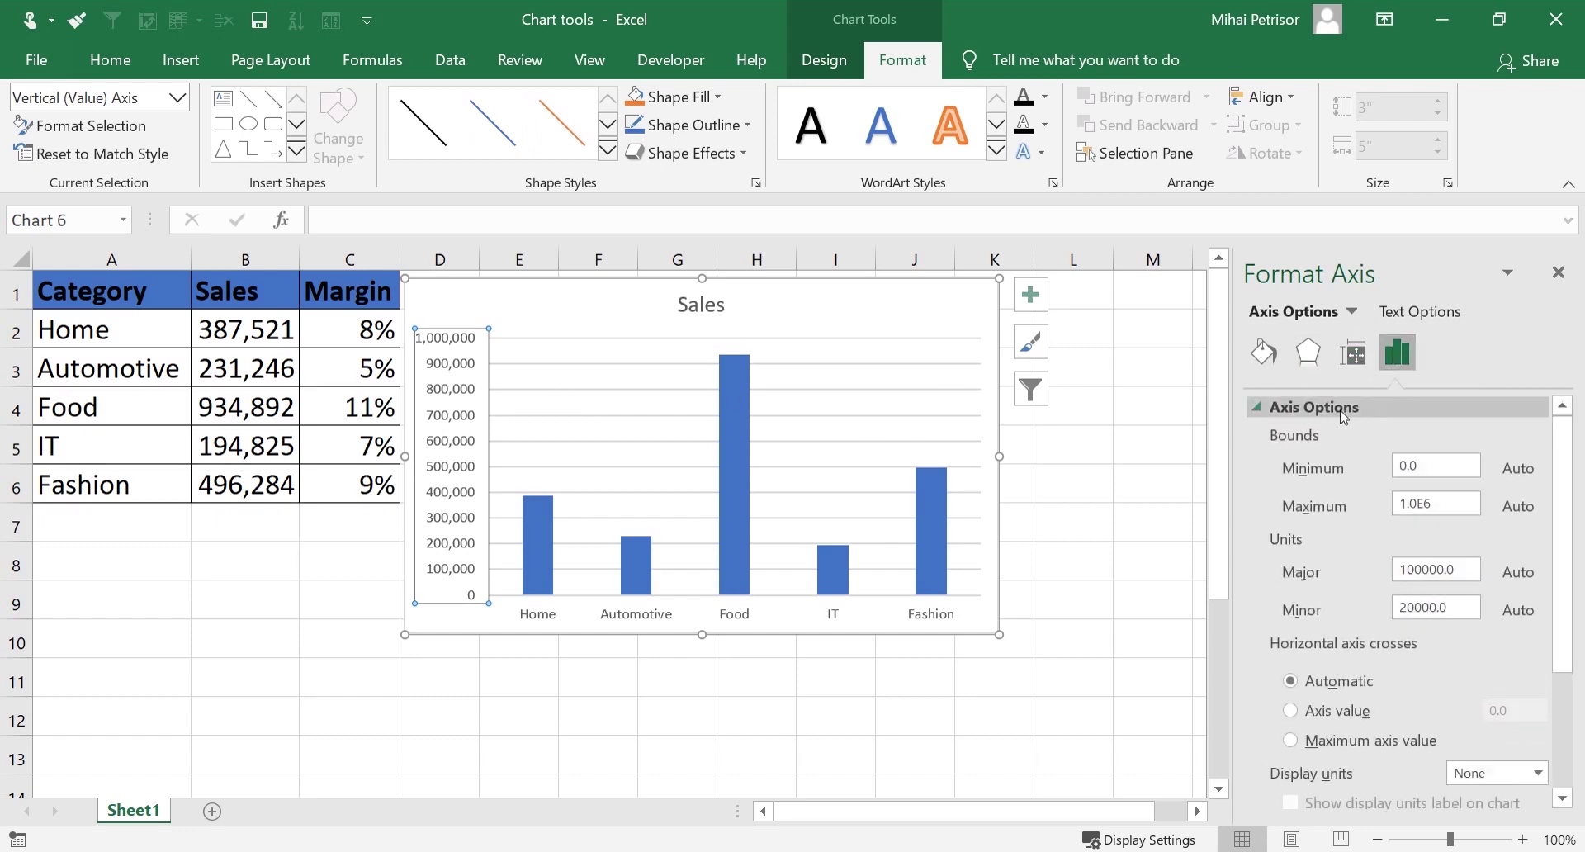
pyautogui.scroll(-1, 1371, 505)
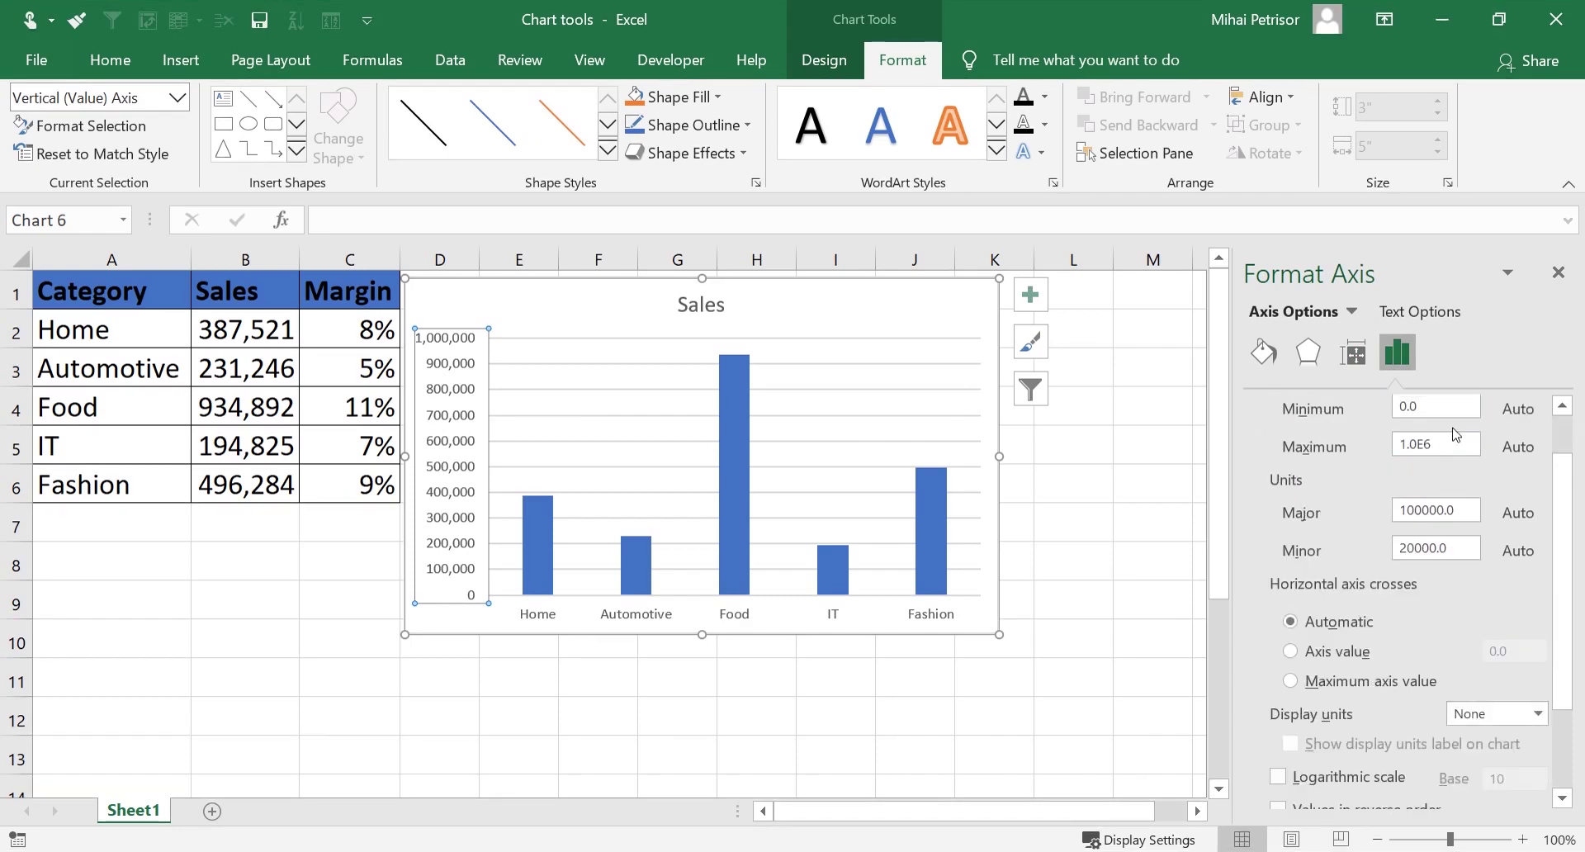
pyautogui.click(1455, 446)
pyautogui.scroll(-1, 1374, 501)
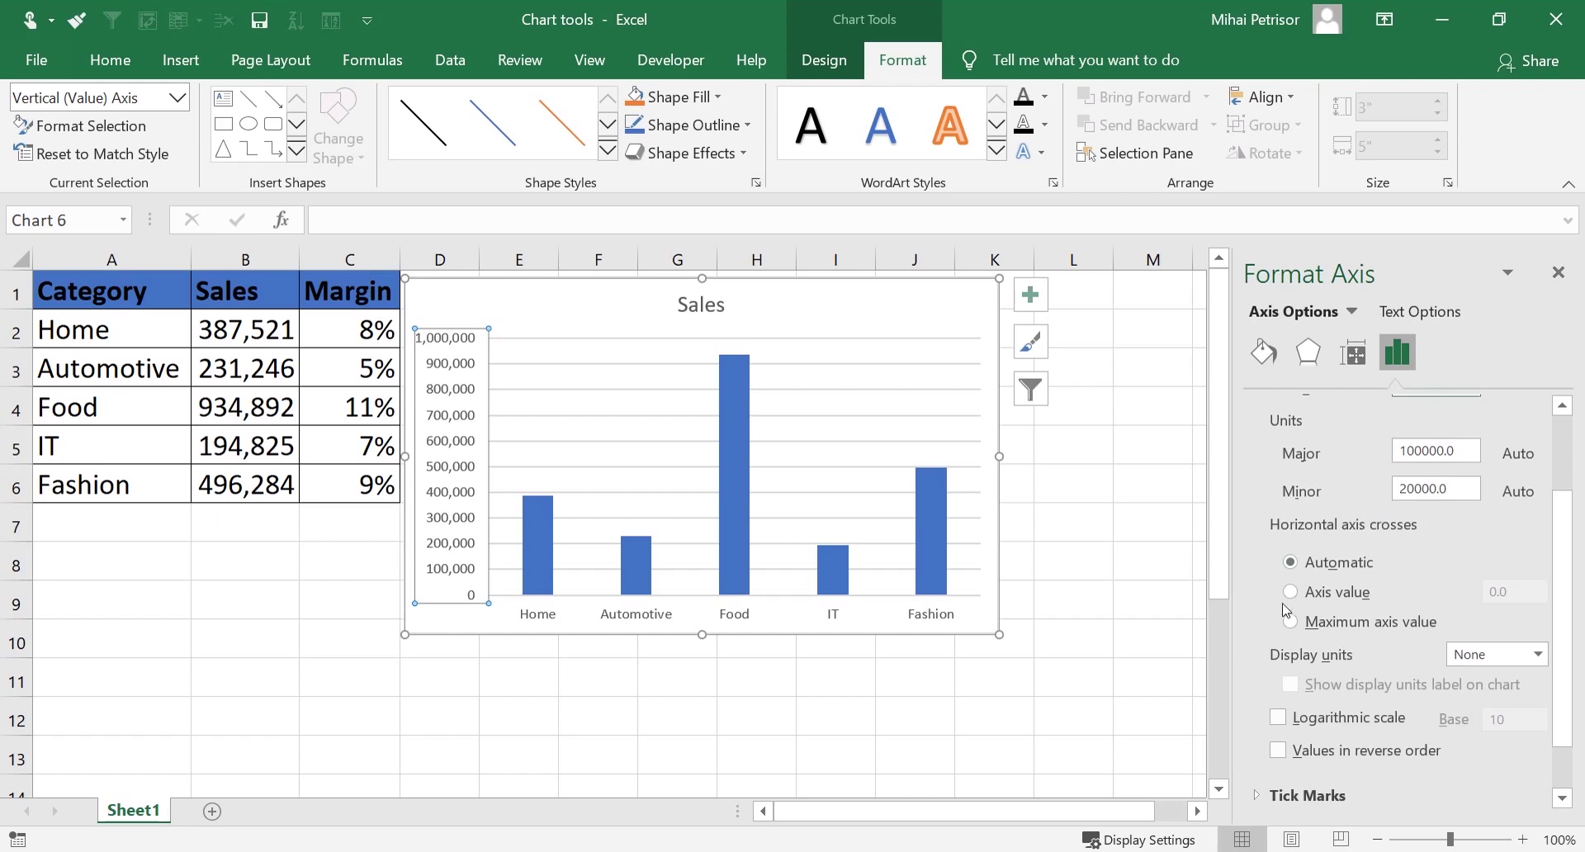
pyautogui.click(1533, 652)
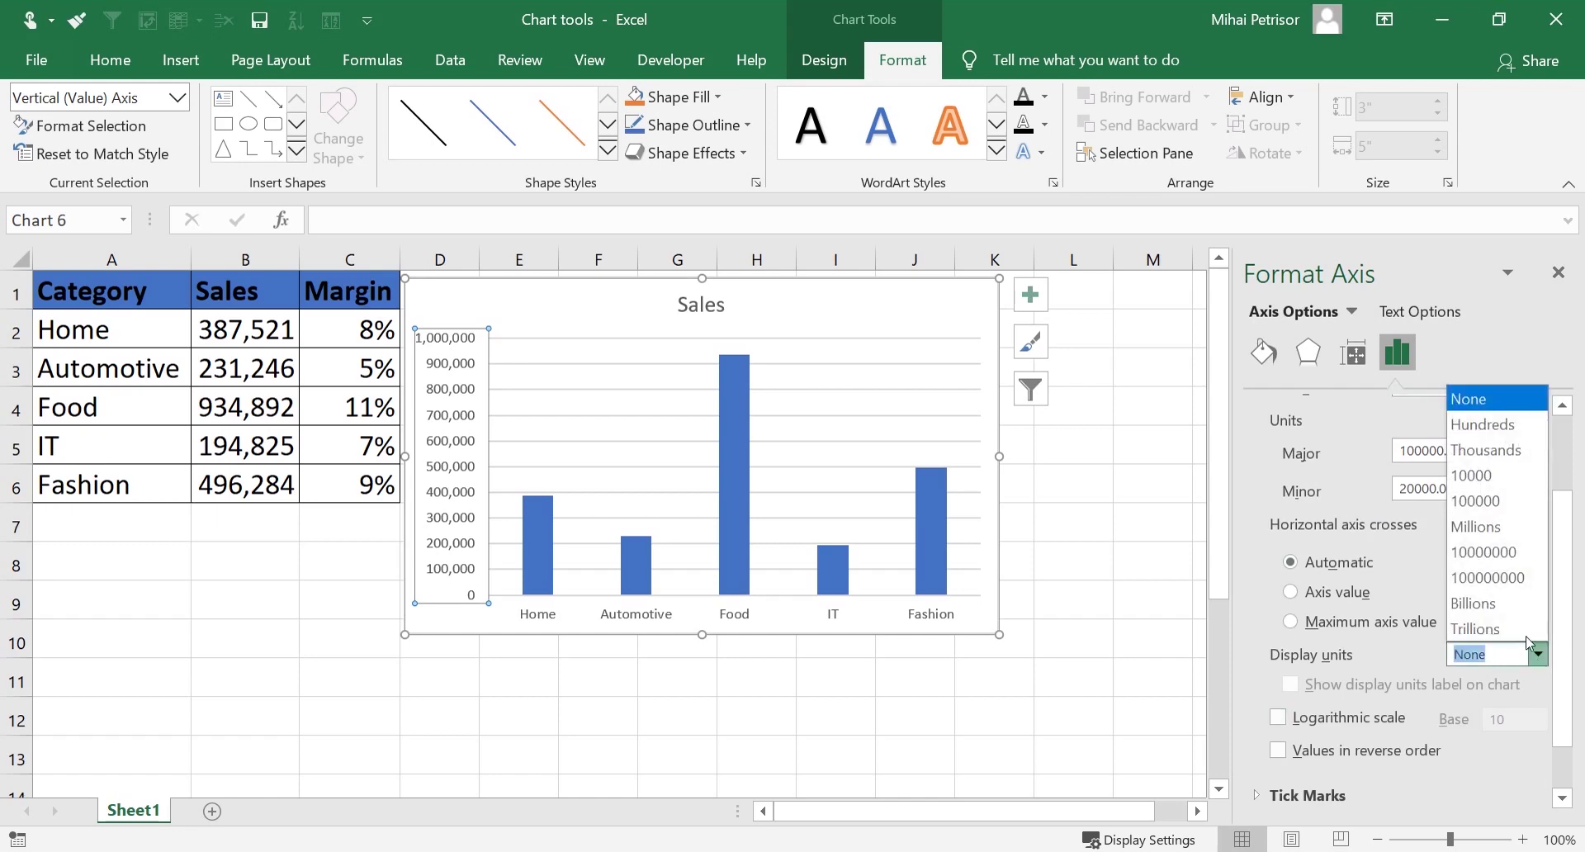
pyautogui.click(1507, 353)
pyautogui.scroll(-1, 1329, 710)
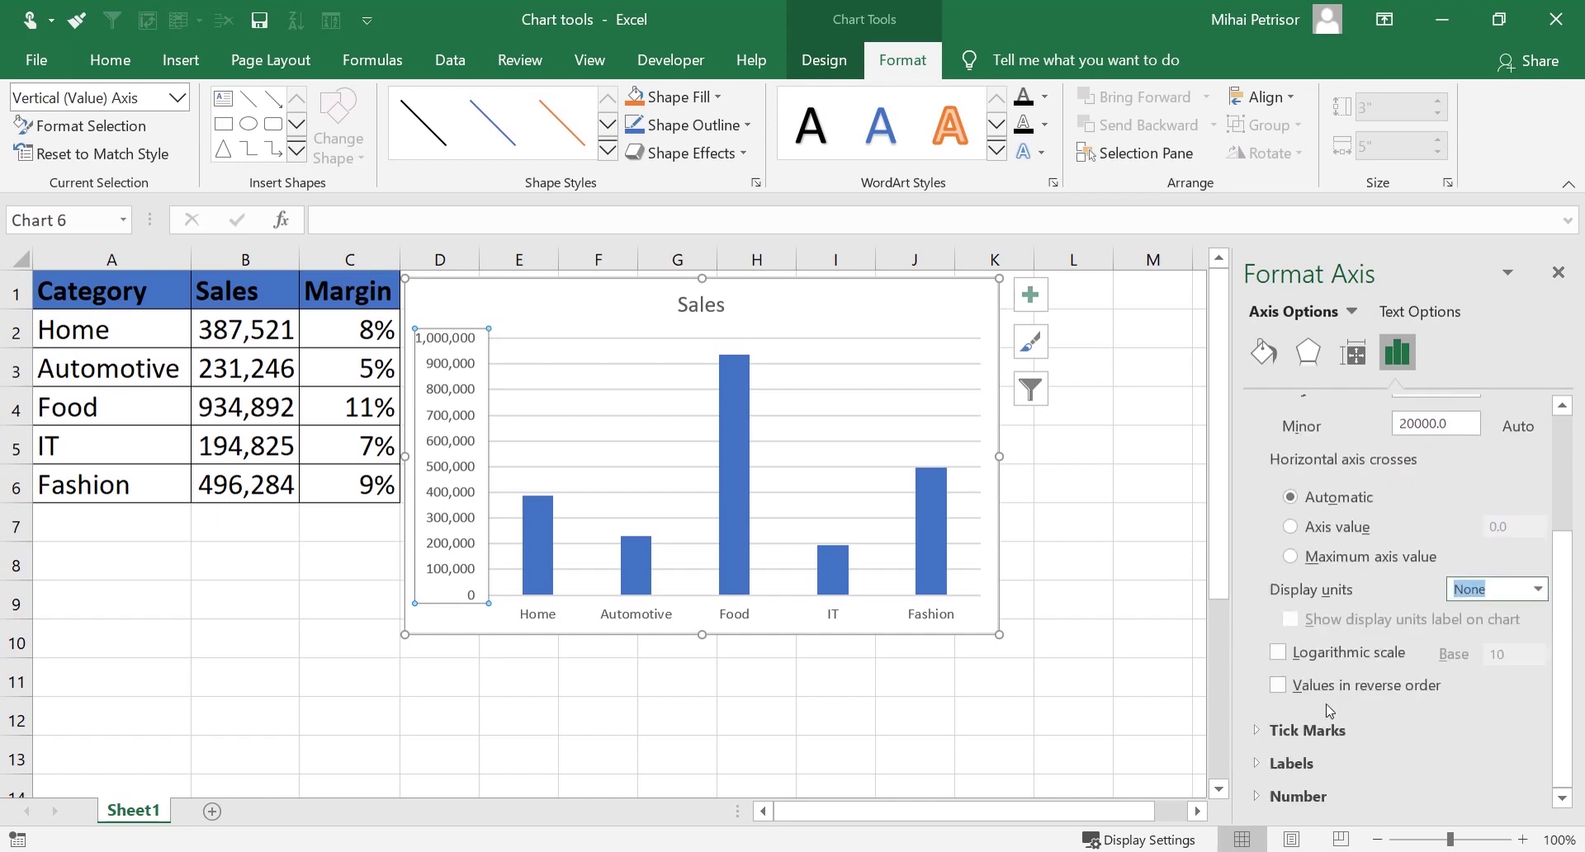
# Examine the vertical axis's label position and number format settings
pyautogui.click(1347, 763)
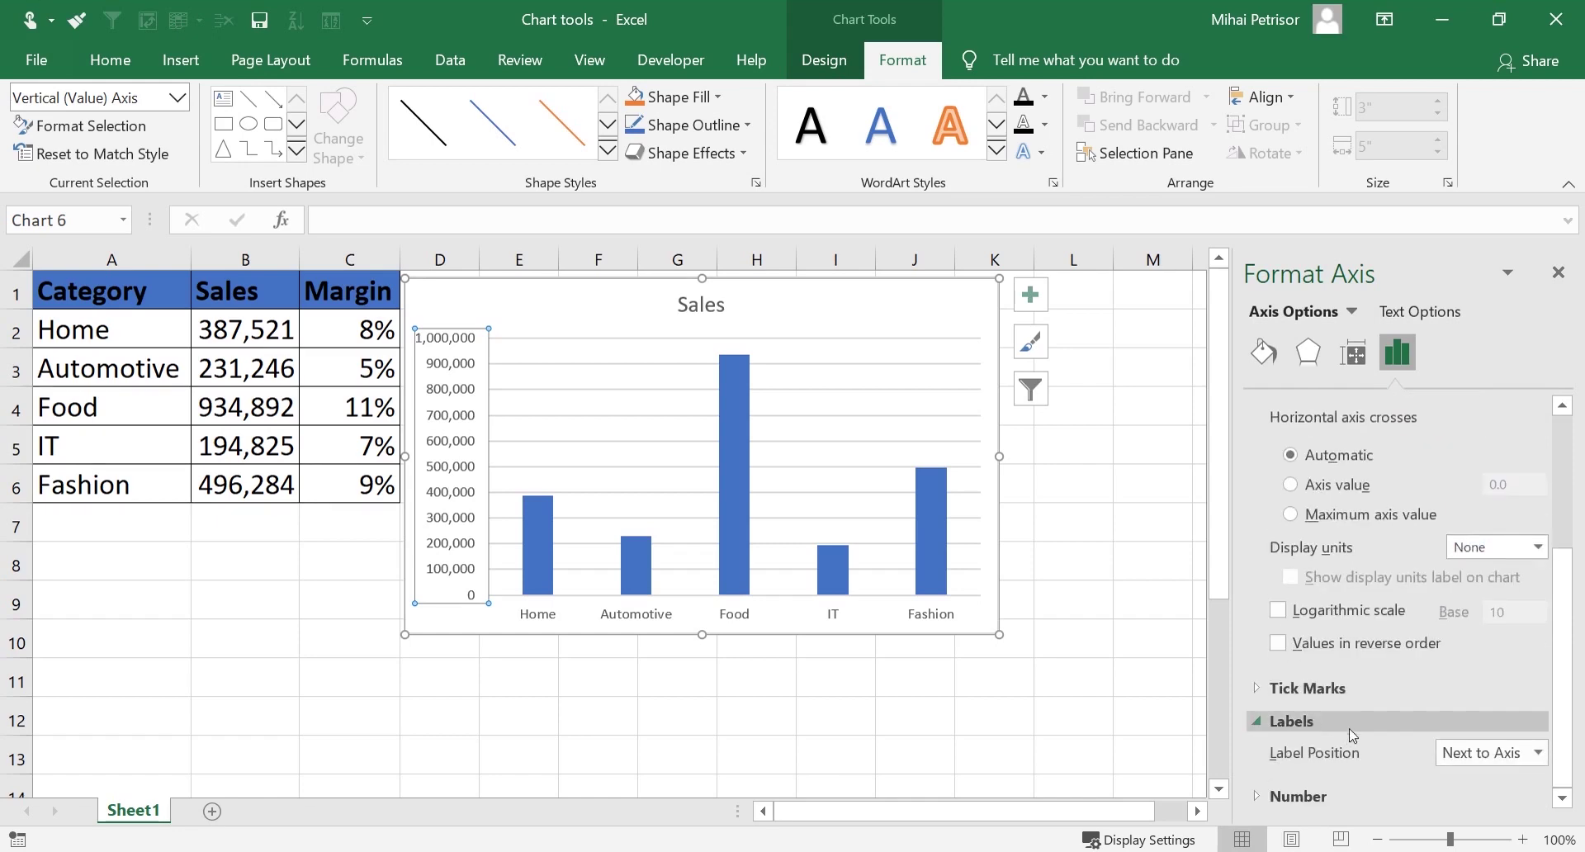
pyautogui.click(1344, 795)
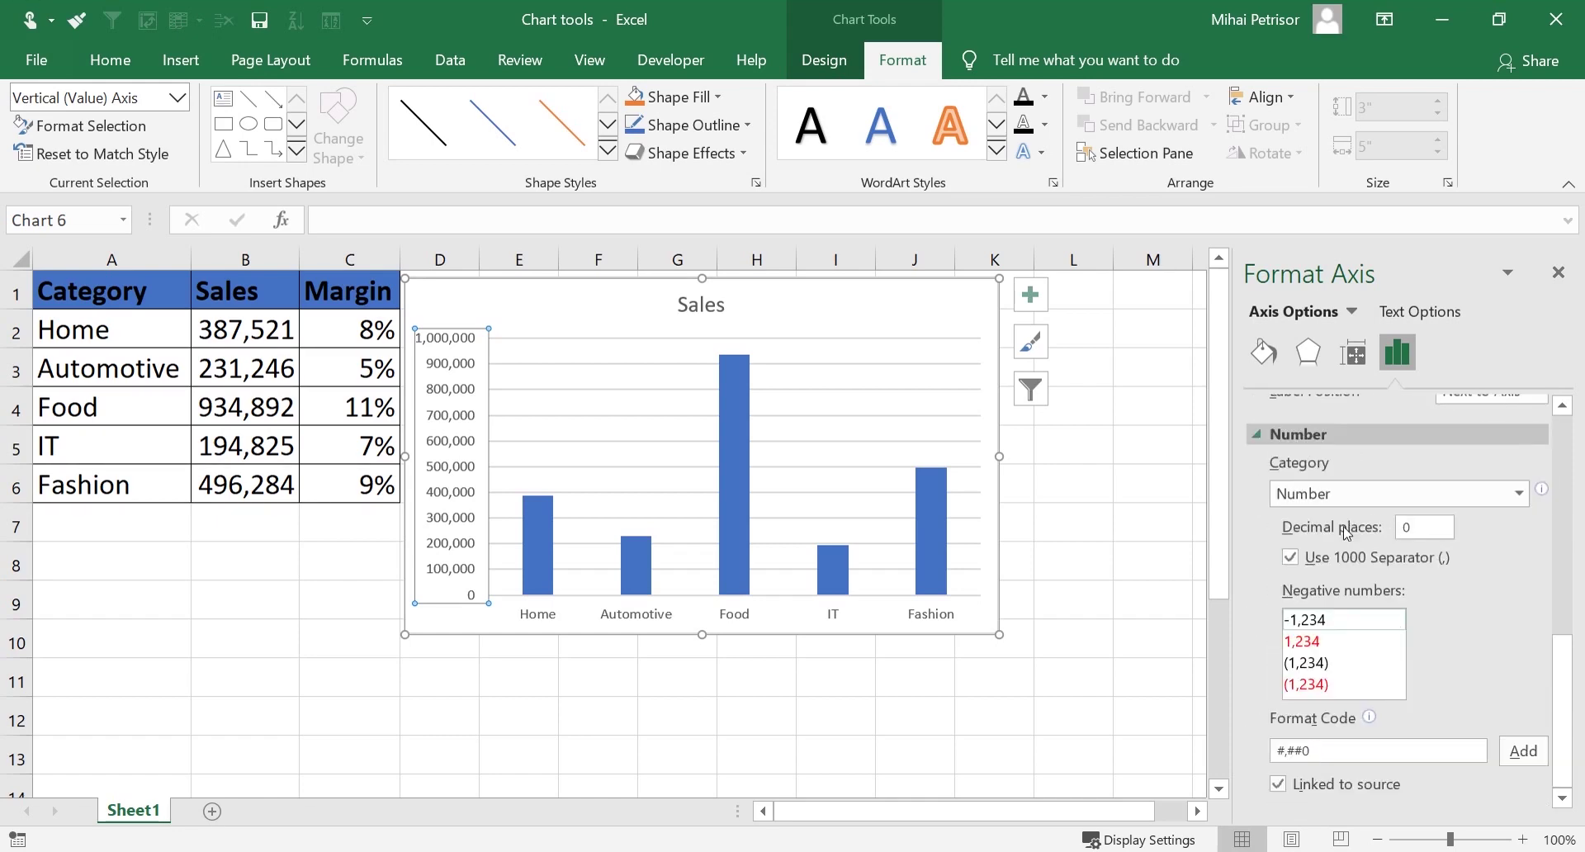
pyautogui.scroll(8, 1403, 495)
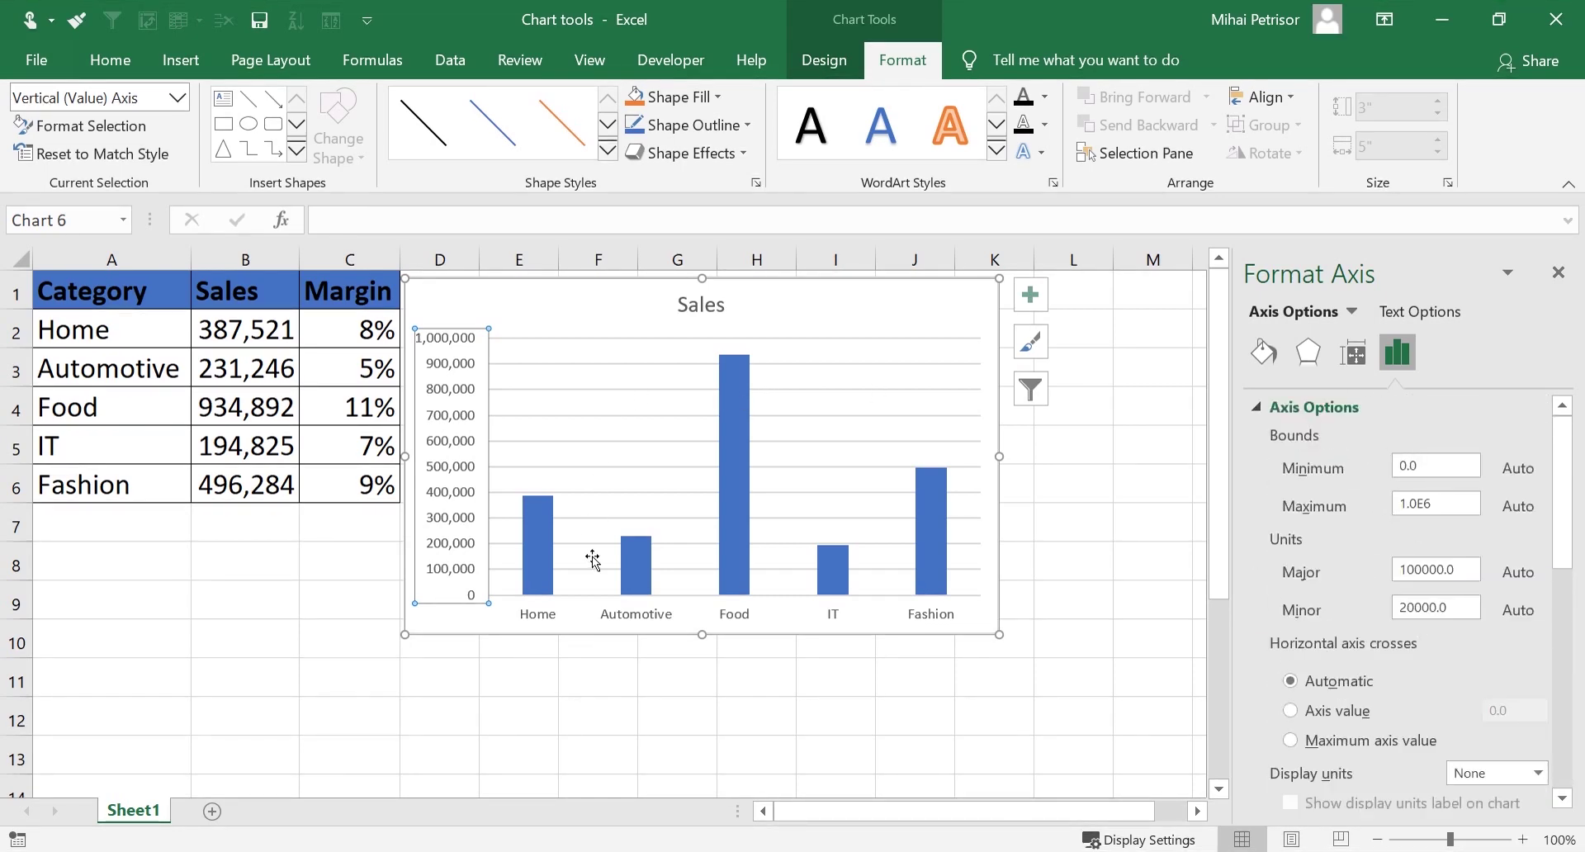
# Examine the Sales data series' overlap and gap width, effects and fill settings, and close the formatting pane
pyautogui.click(534, 533)
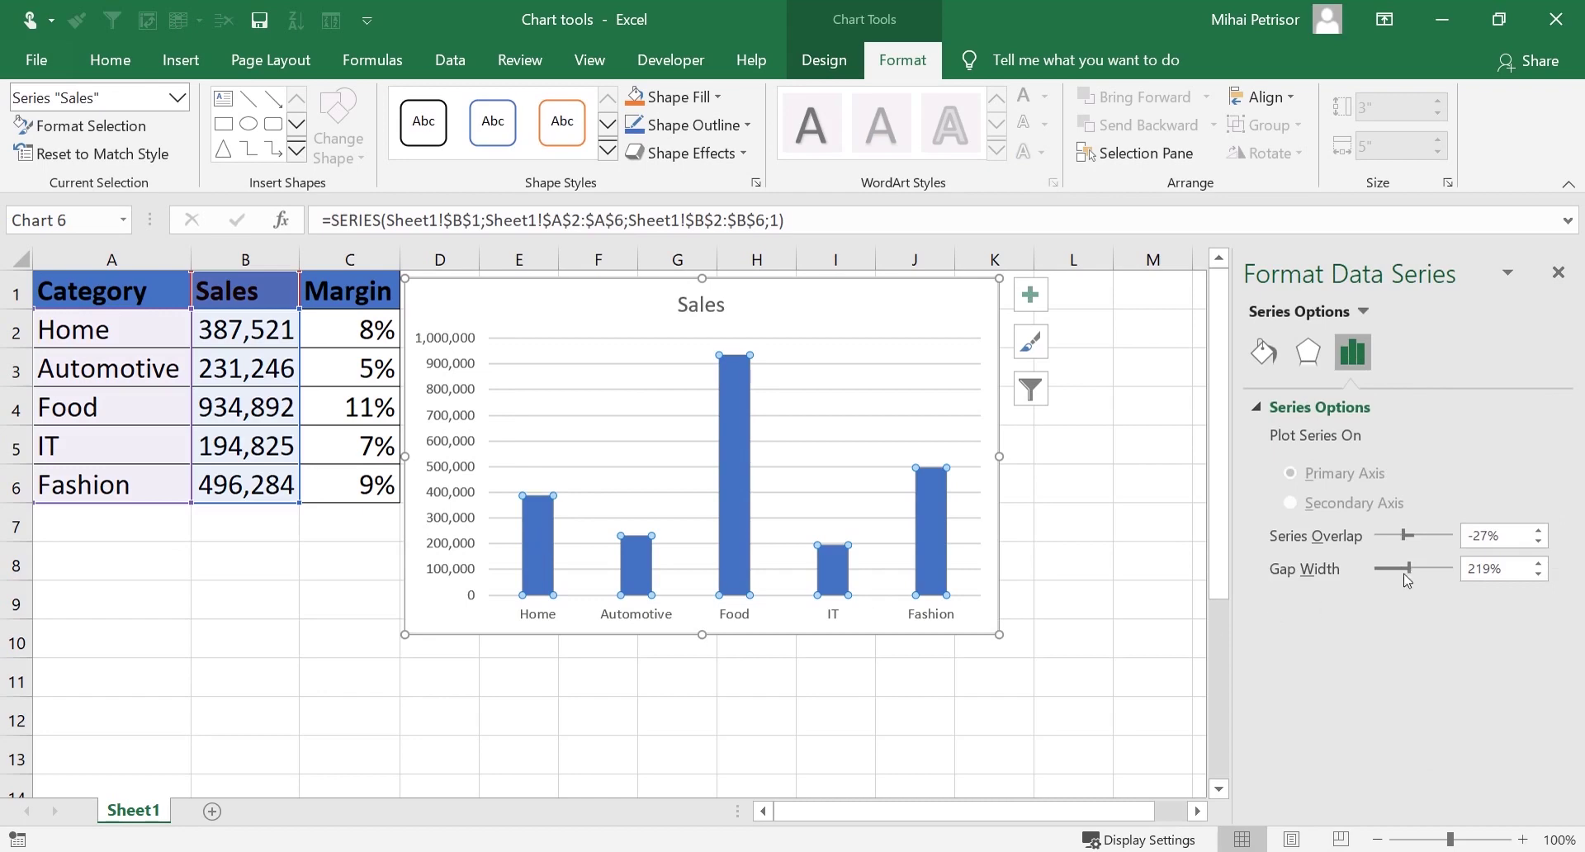
pyautogui.click(1311, 355)
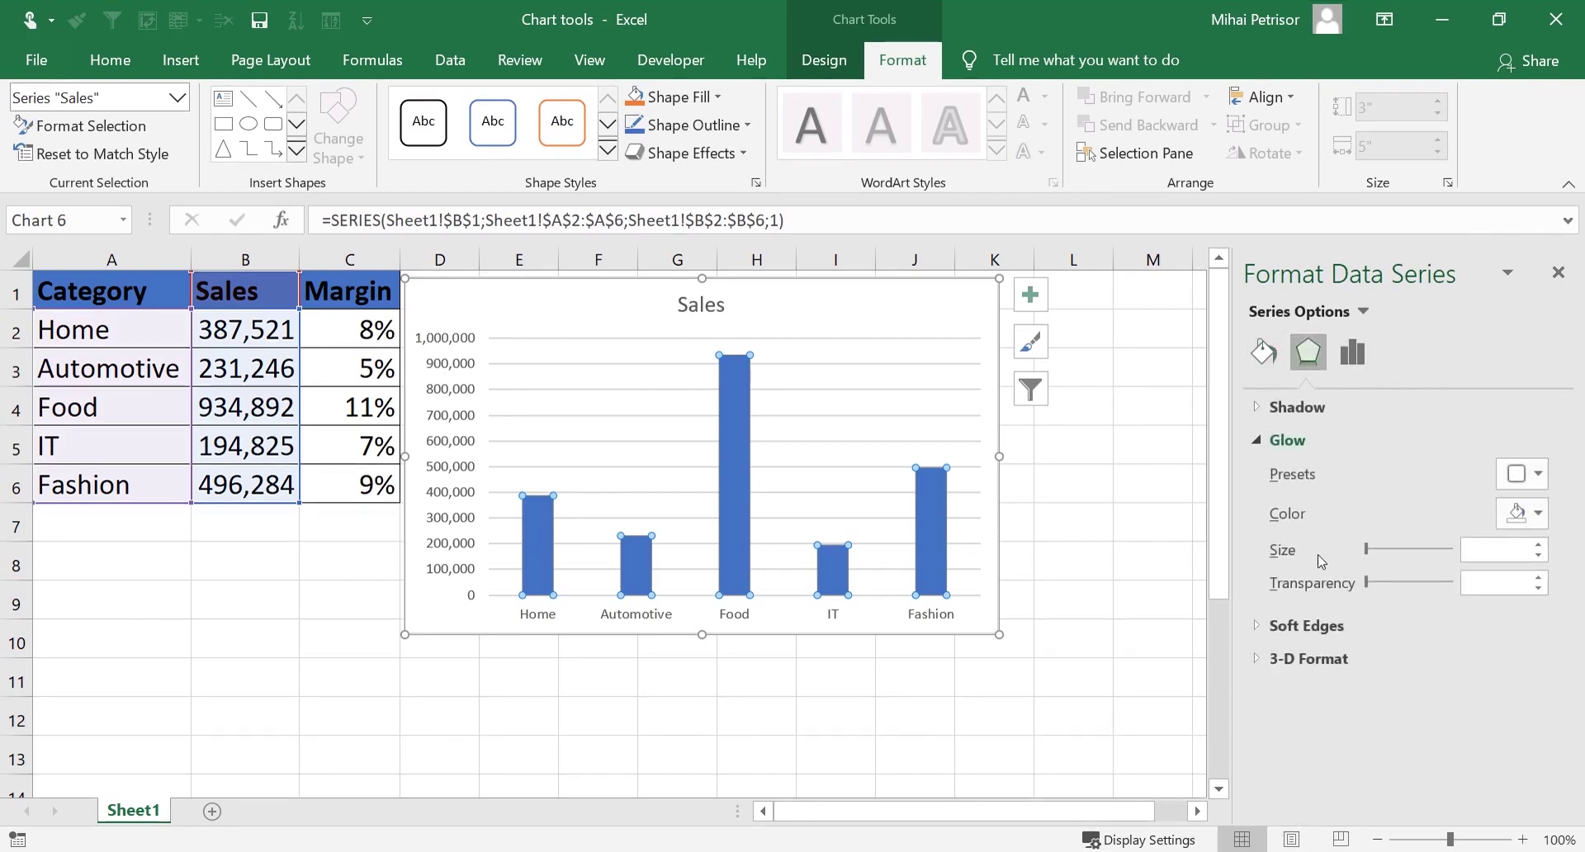
pyautogui.click(1353, 363)
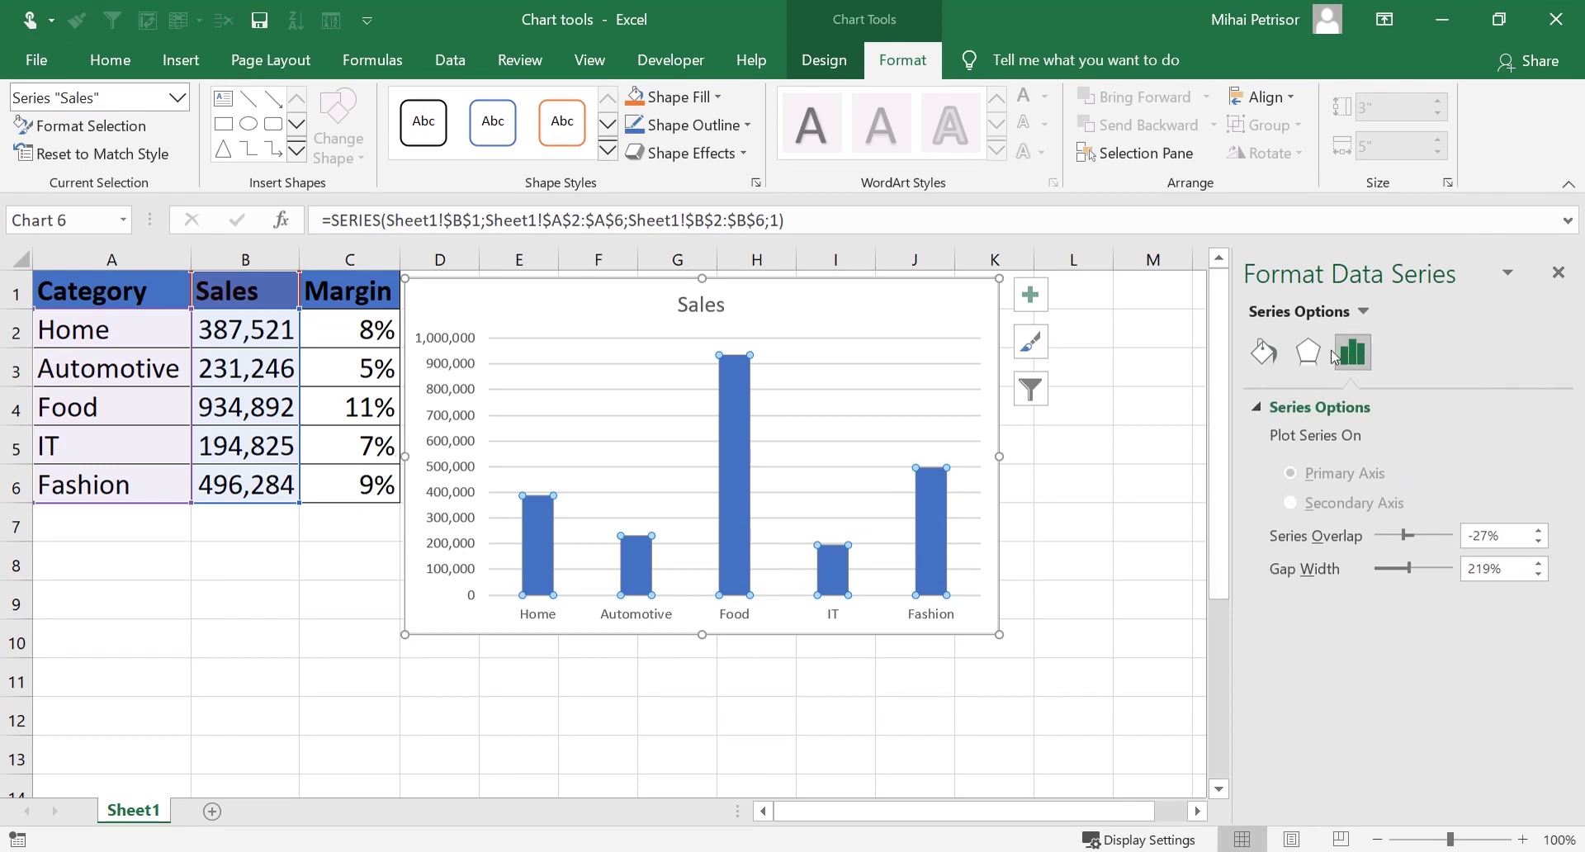
pyautogui.click(1264, 354)
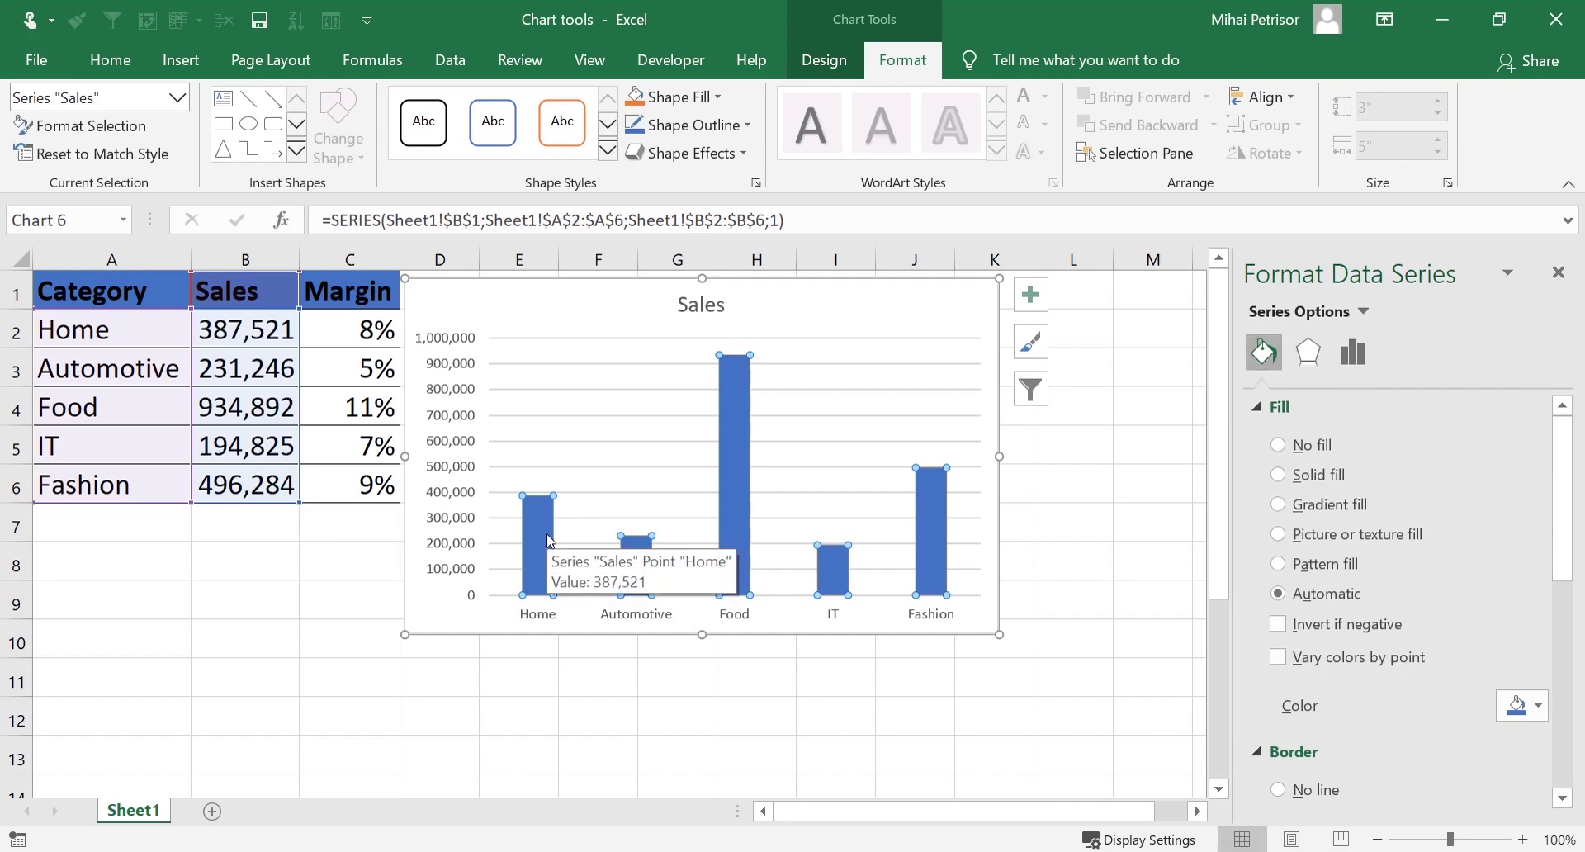
pyautogui.click(1558, 272)
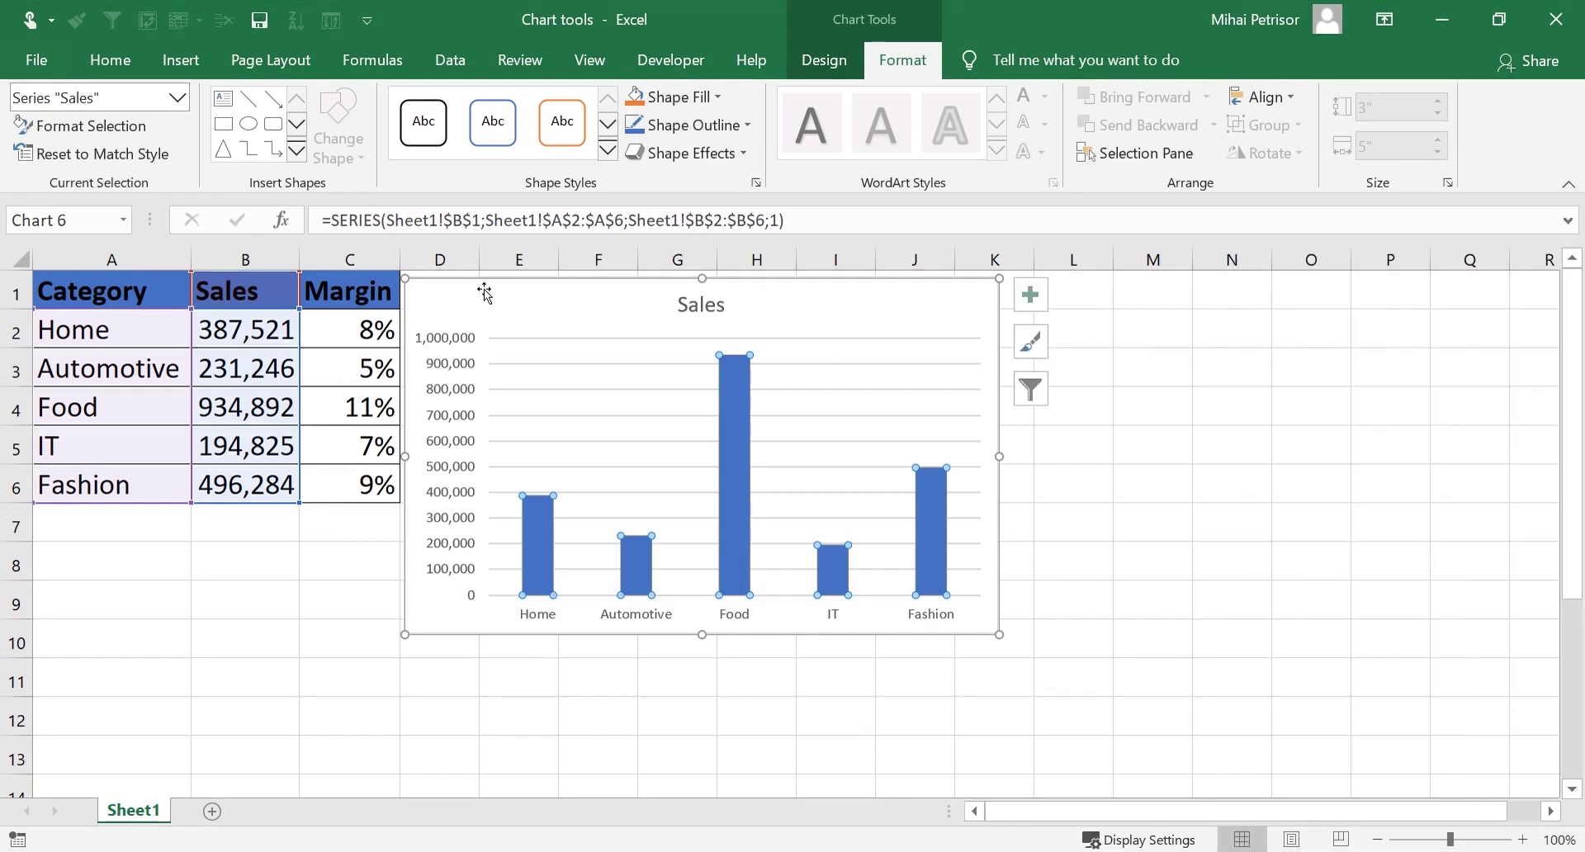
# Select the chart area, vertical axis and Sales series in turn, and view the commands offered for the series
pyautogui.click(490, 301)
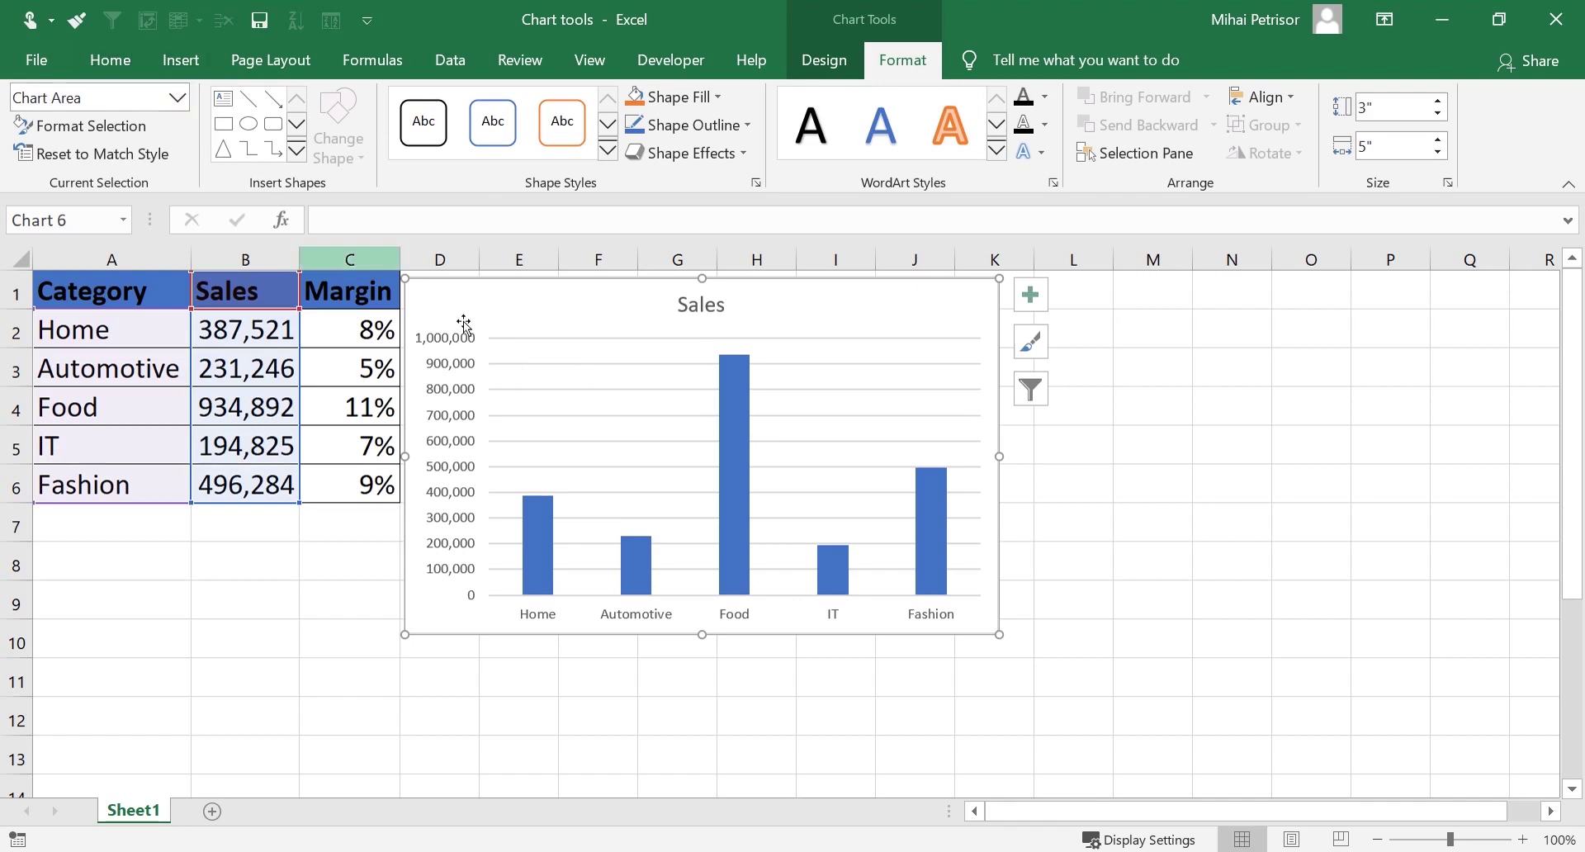
pyautogui.click(464, 368)
pyautogui.click(727, 446)
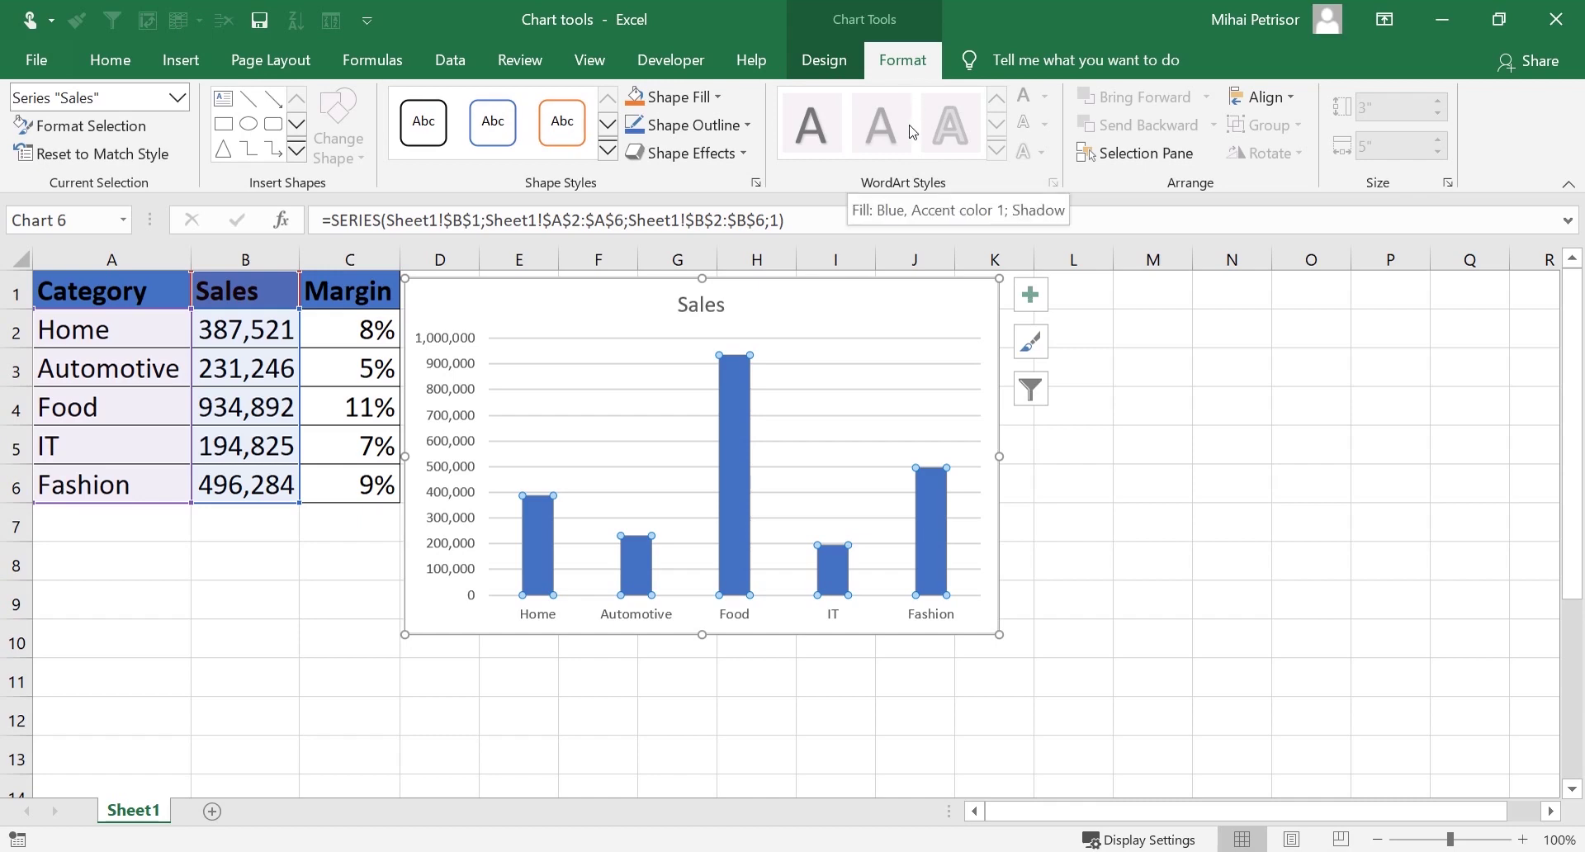
pyautogui.rightClick(496, 313)
pyautogui.rightClick(736, 426)
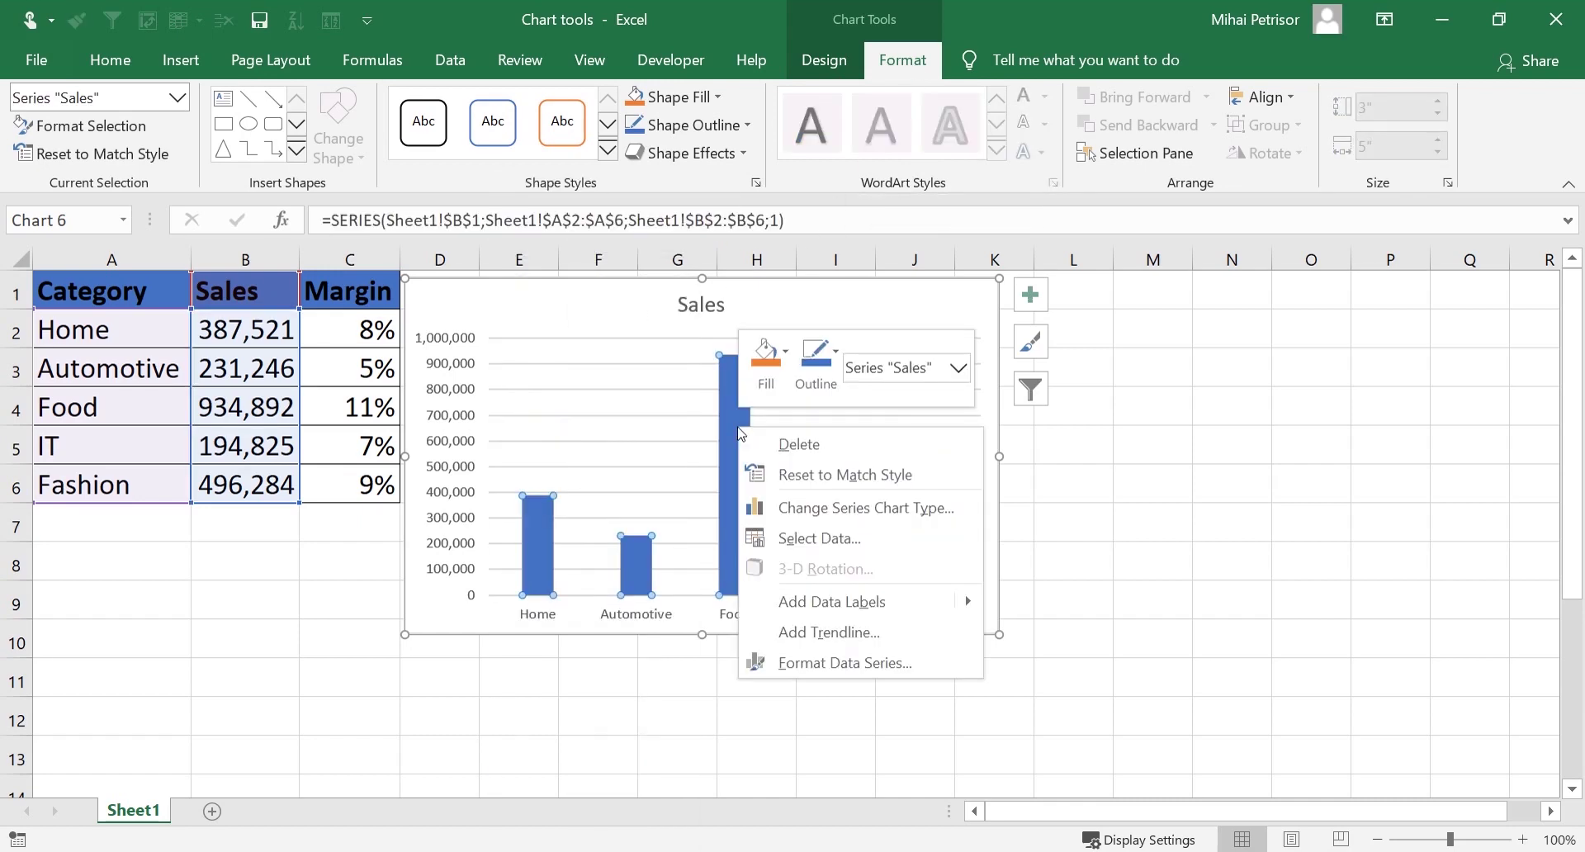
# Open the Format Axis settings for the vertical axis and look through its axis options
pyautogui.rightClick(450, 449)
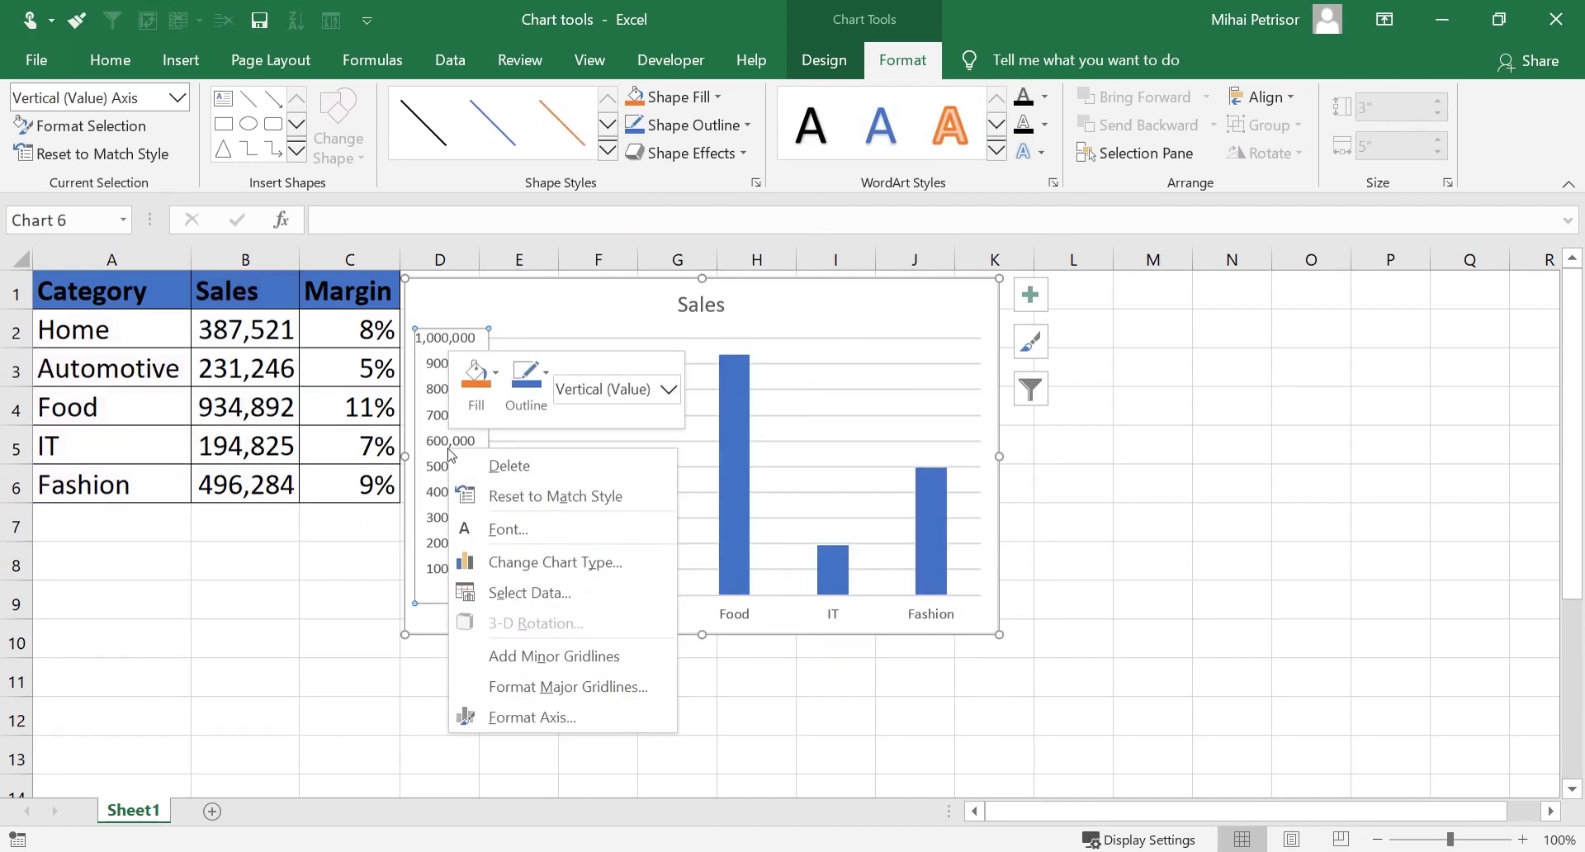
pyautogui.click(577, 715)
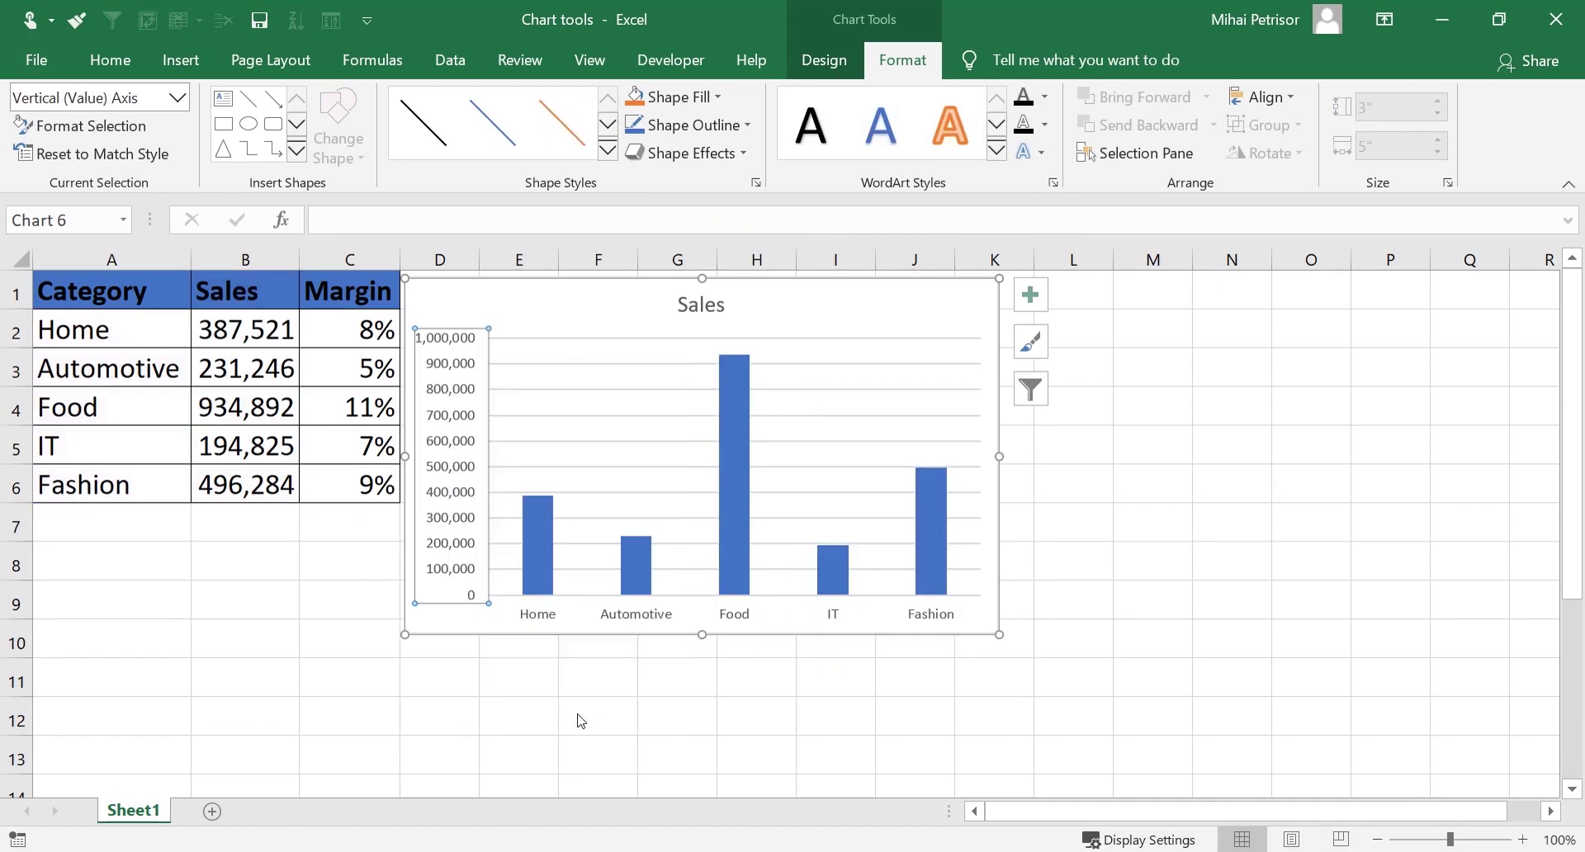
pyautogui.scroll(-5, 1444, 536)
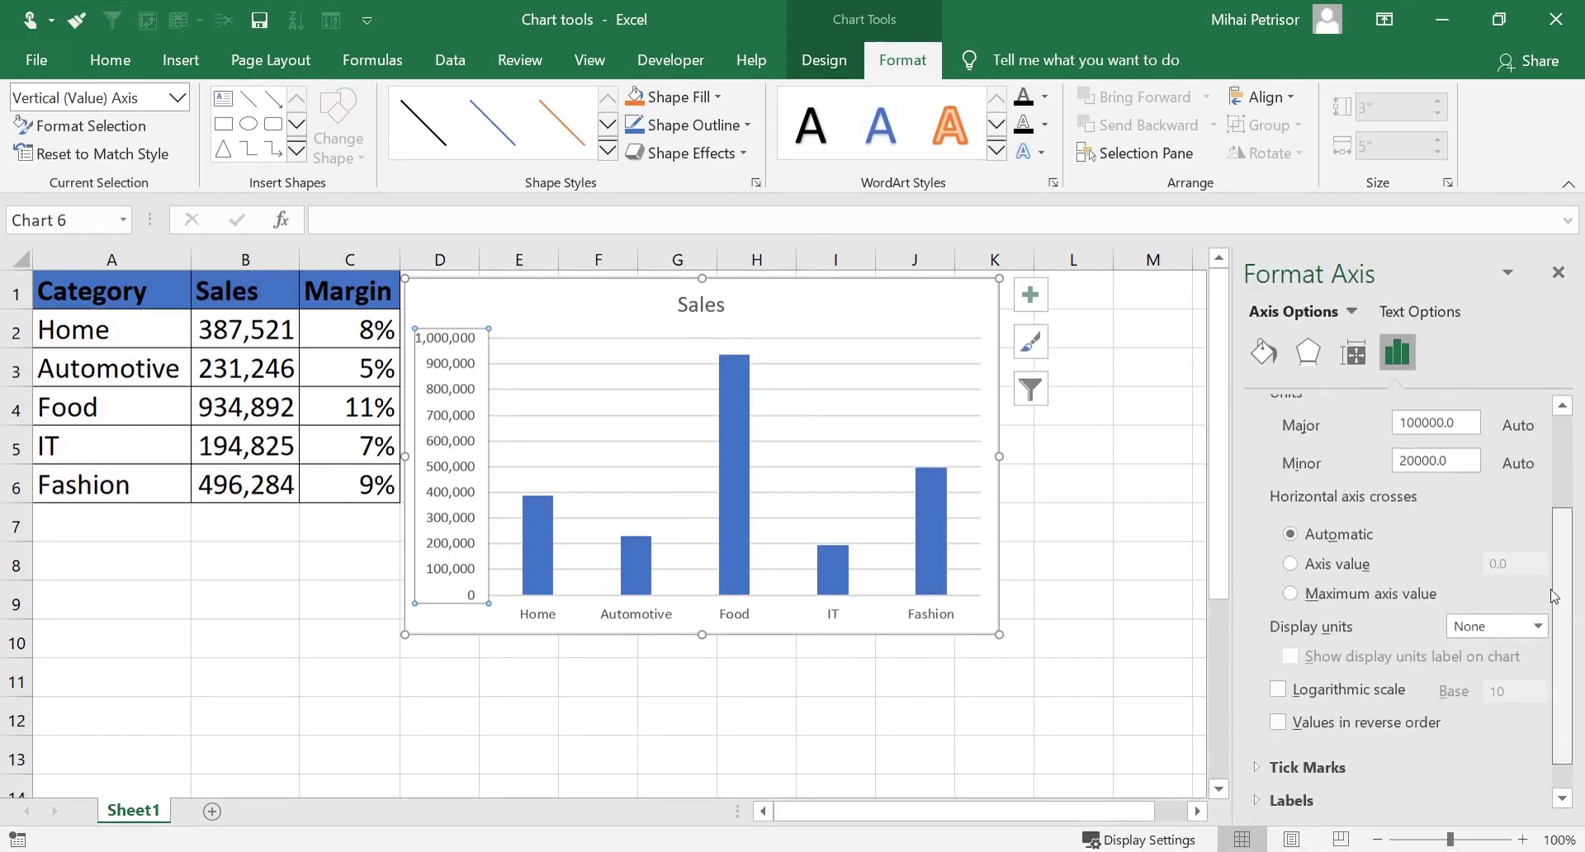
pyautogui.scroll(5, 1444, 537)
# Switch the formatting settings to the chart title and view its fill, border and effects options
pyautogui.click(1351, 312)
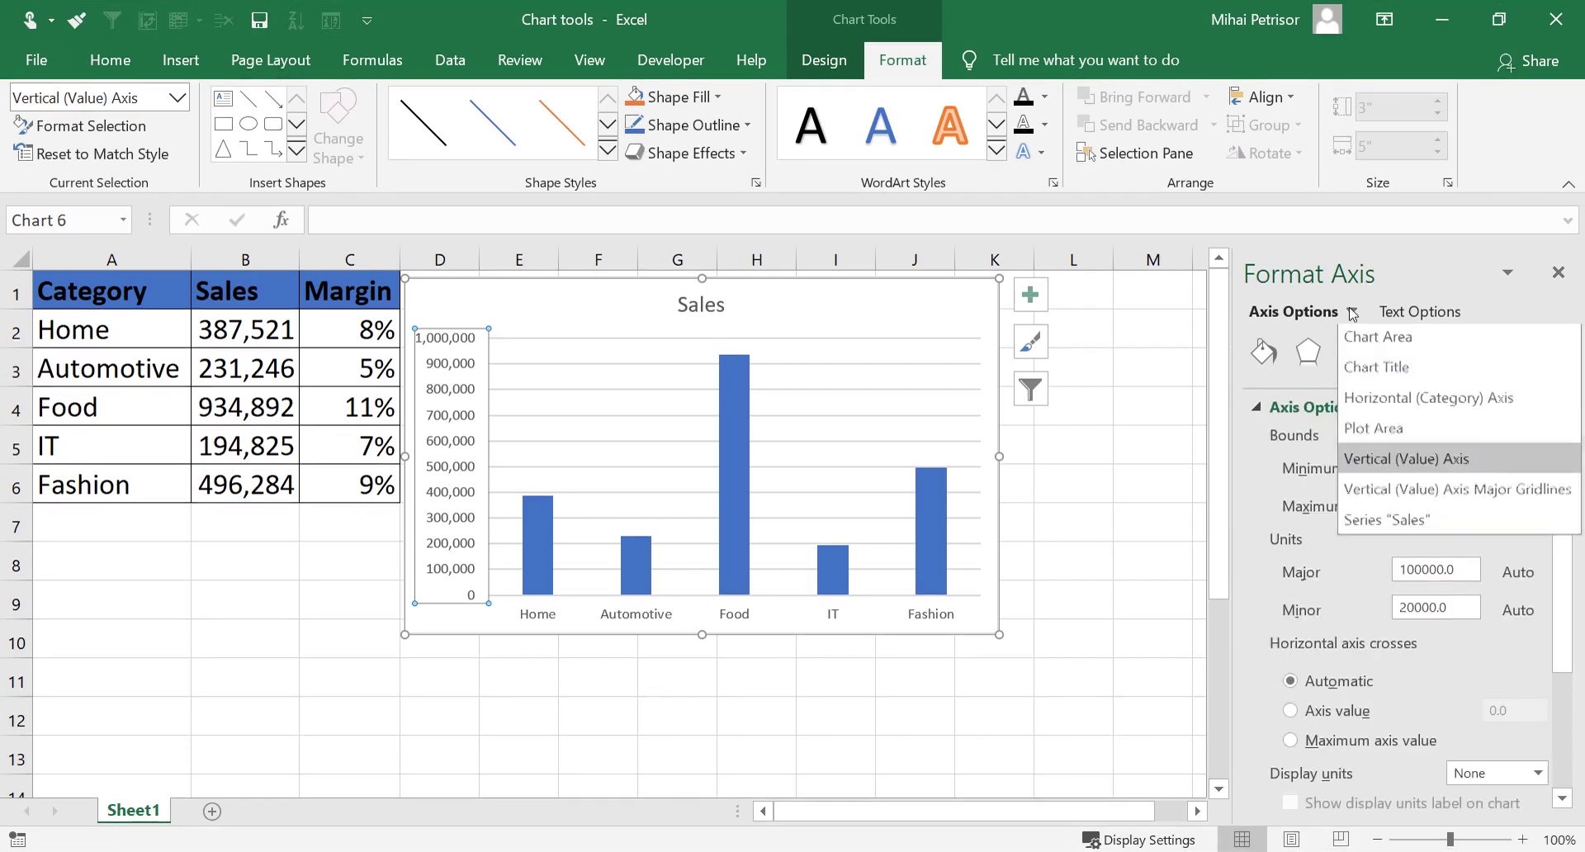
pyautogui.click(1369, 369)
pyautogui.click(1263, 353)
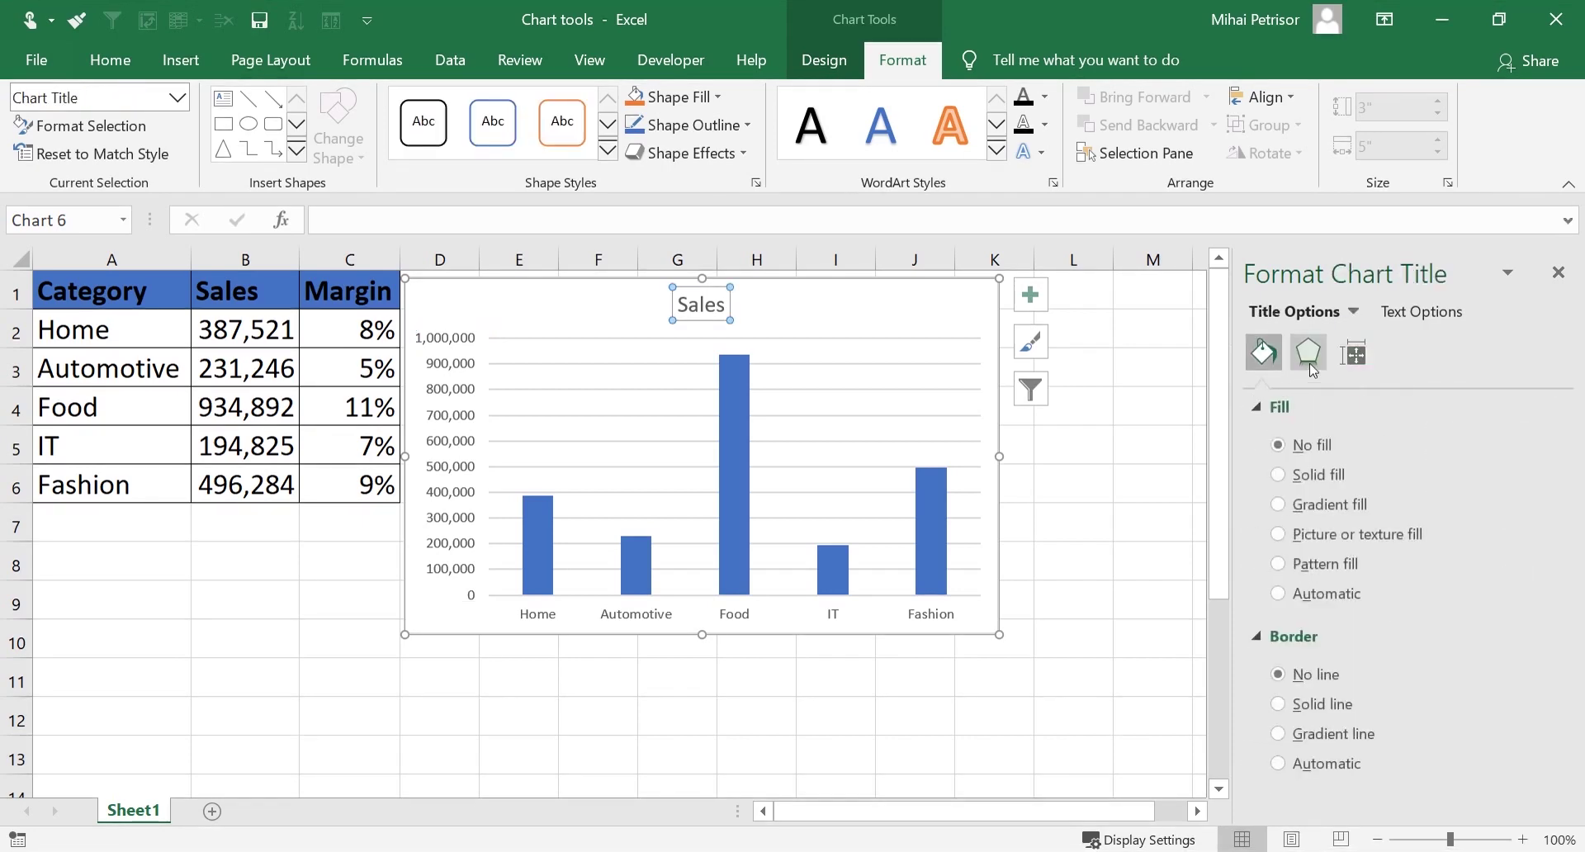
pyautogui.click(1310, 363)
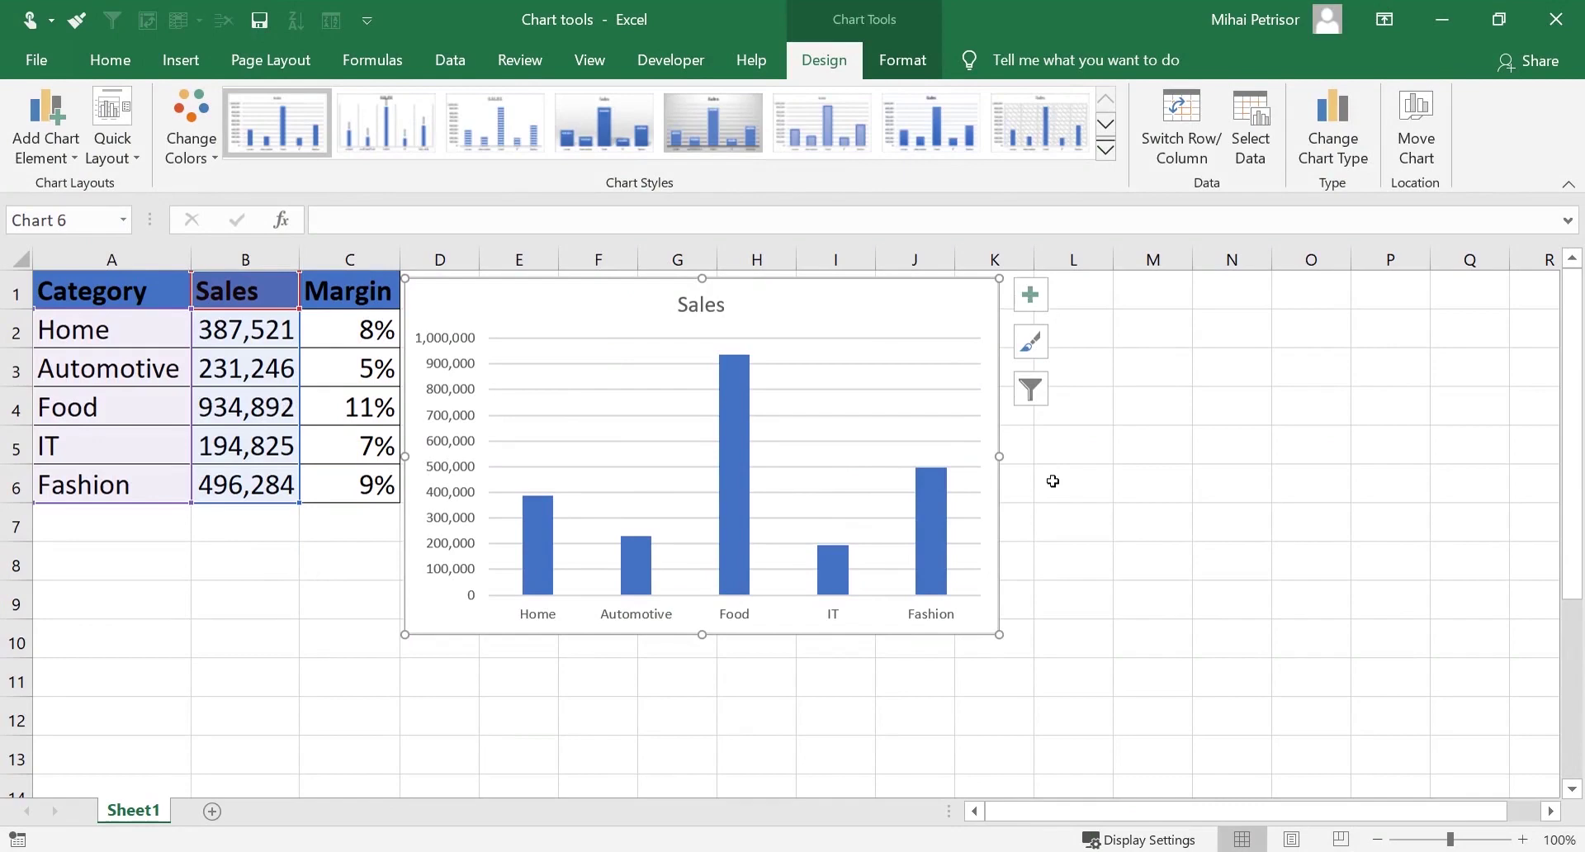
# Deselect the Sales chart and select it again to compare the available commands with and without the chart selected
pyautogui.click(1052, 482)
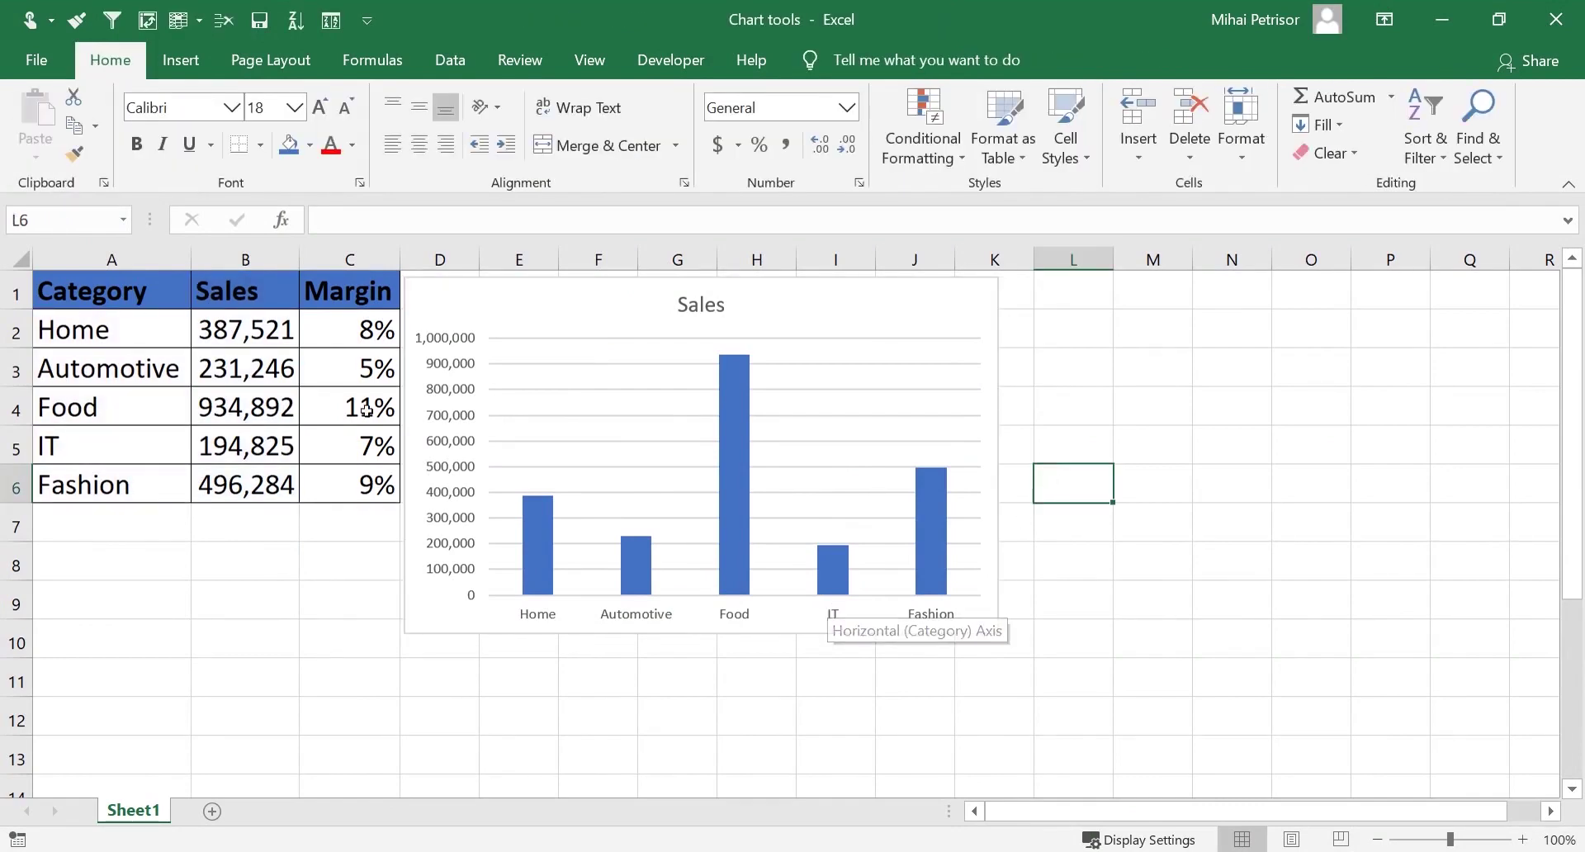
pyautogui.click(455, 311)
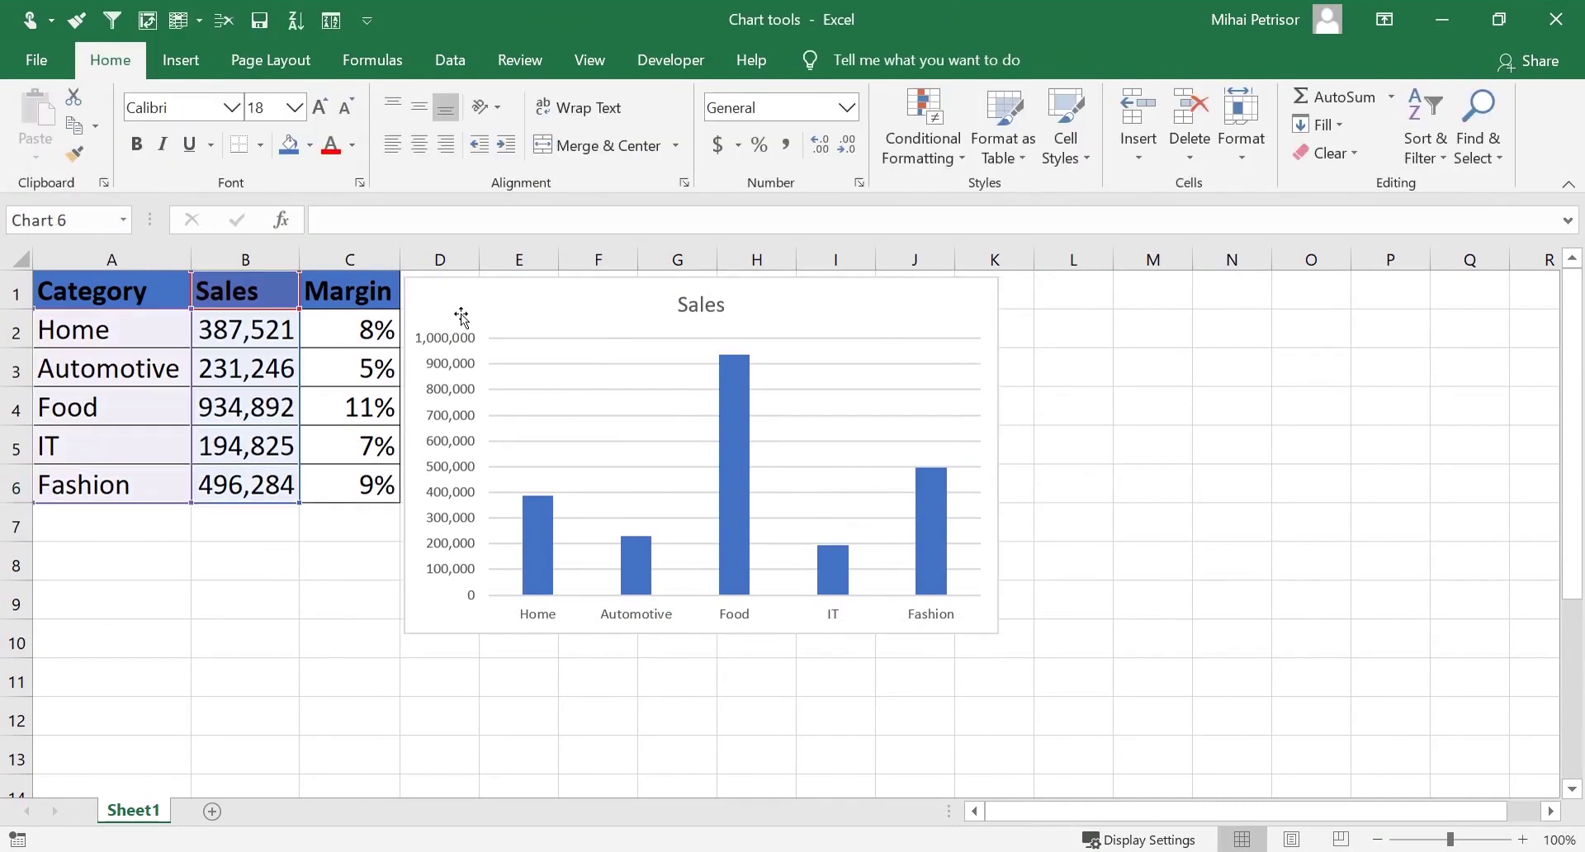
pyautogui.click(355, 631)
pyautogui.click(503, 317)
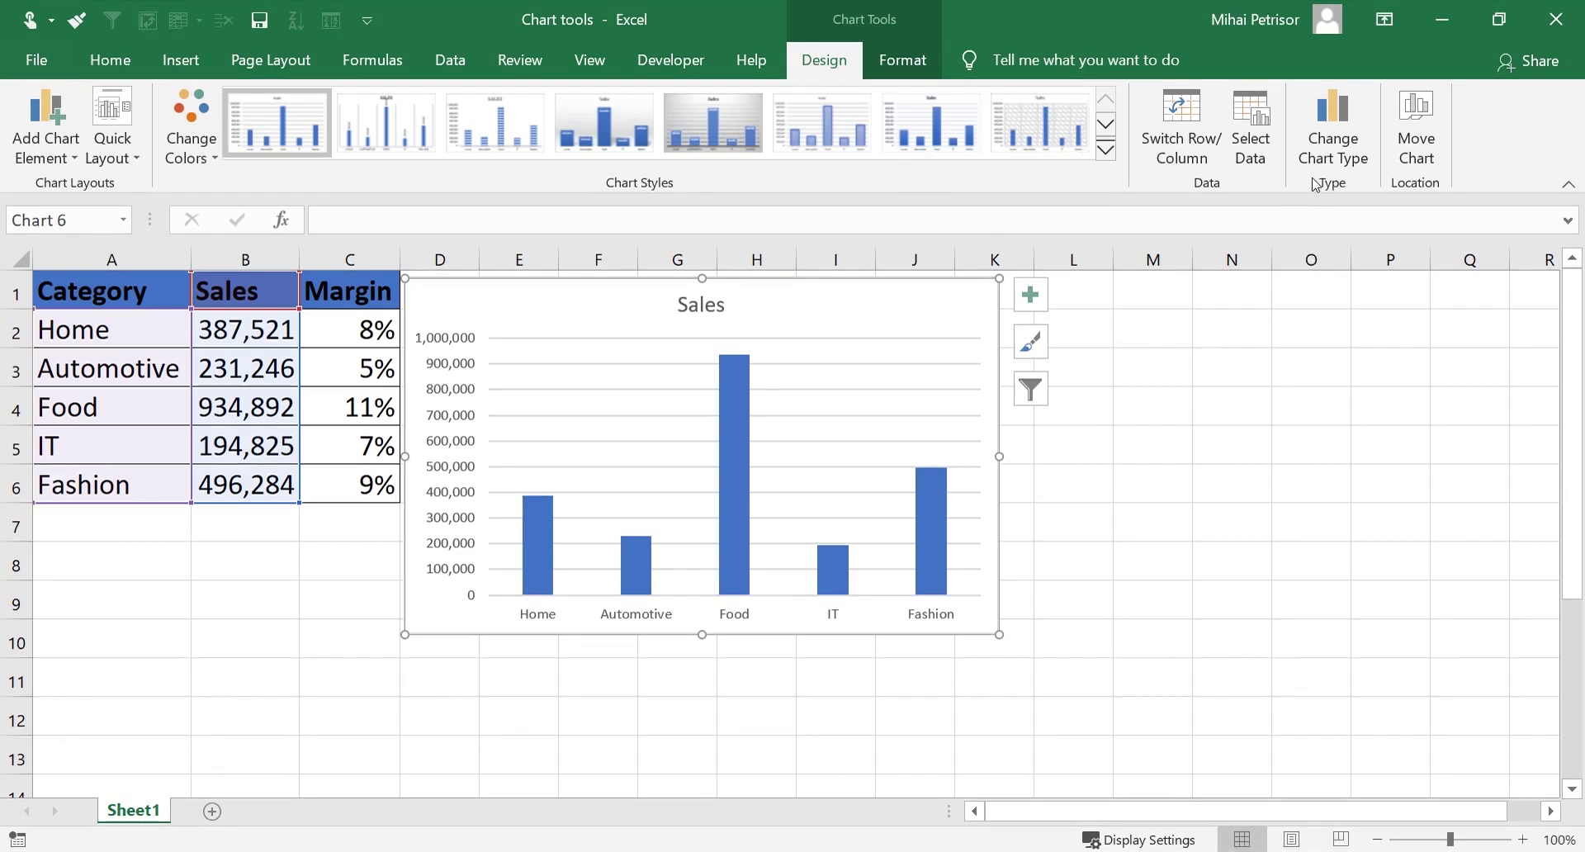
# Open the Change Chart Type choices for the Sales chart and move the dialog aside to reveal the chart
pyautogui.click(1343, 112)
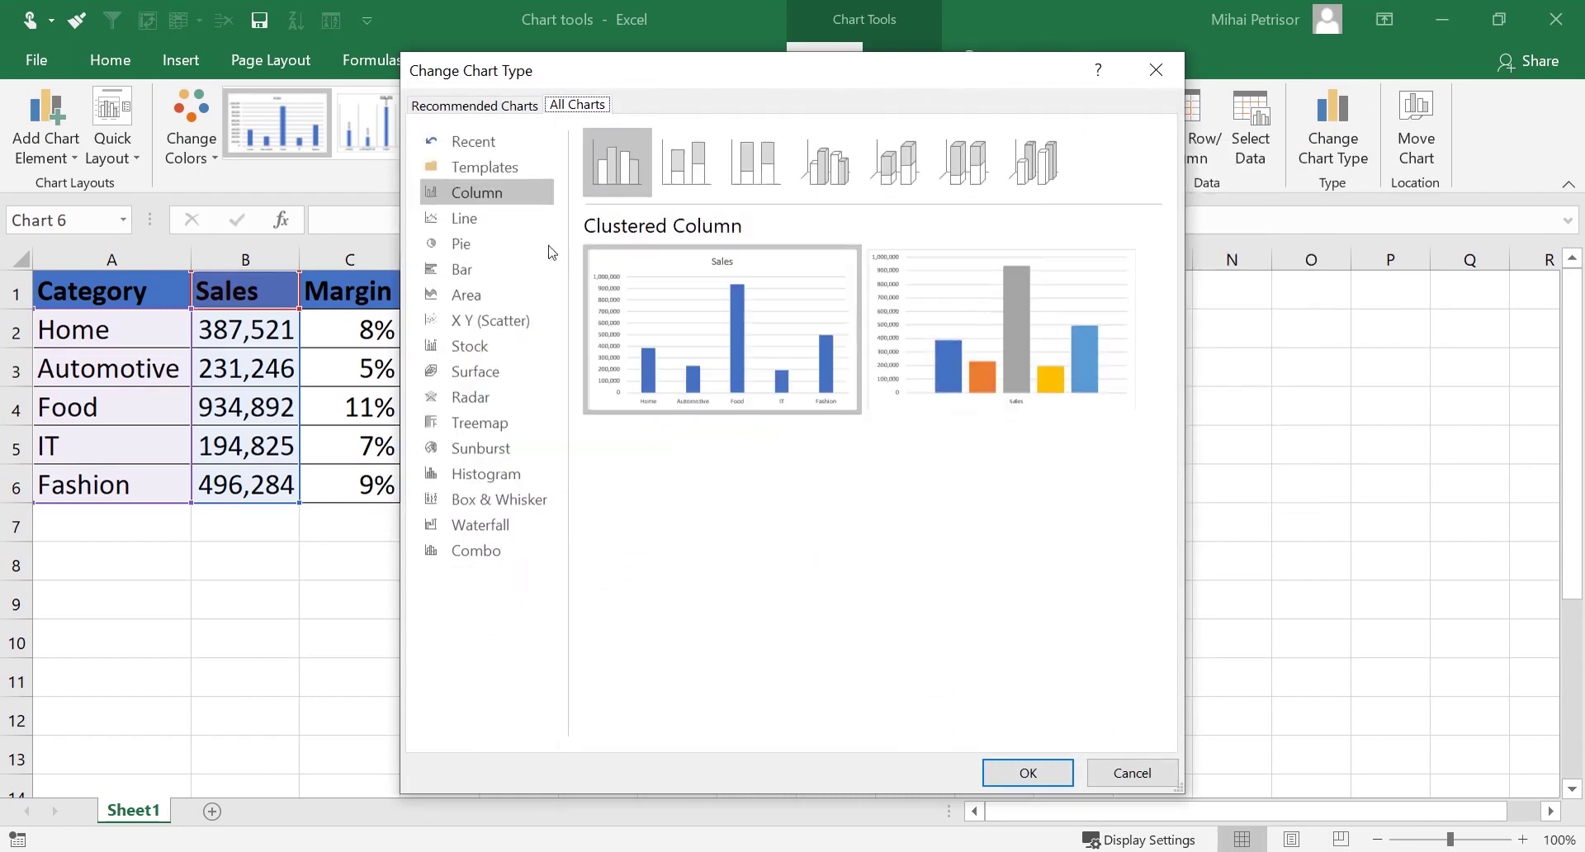
pyautogui.moveTo(583, 75); pyautogui.dragTo(522, 97)
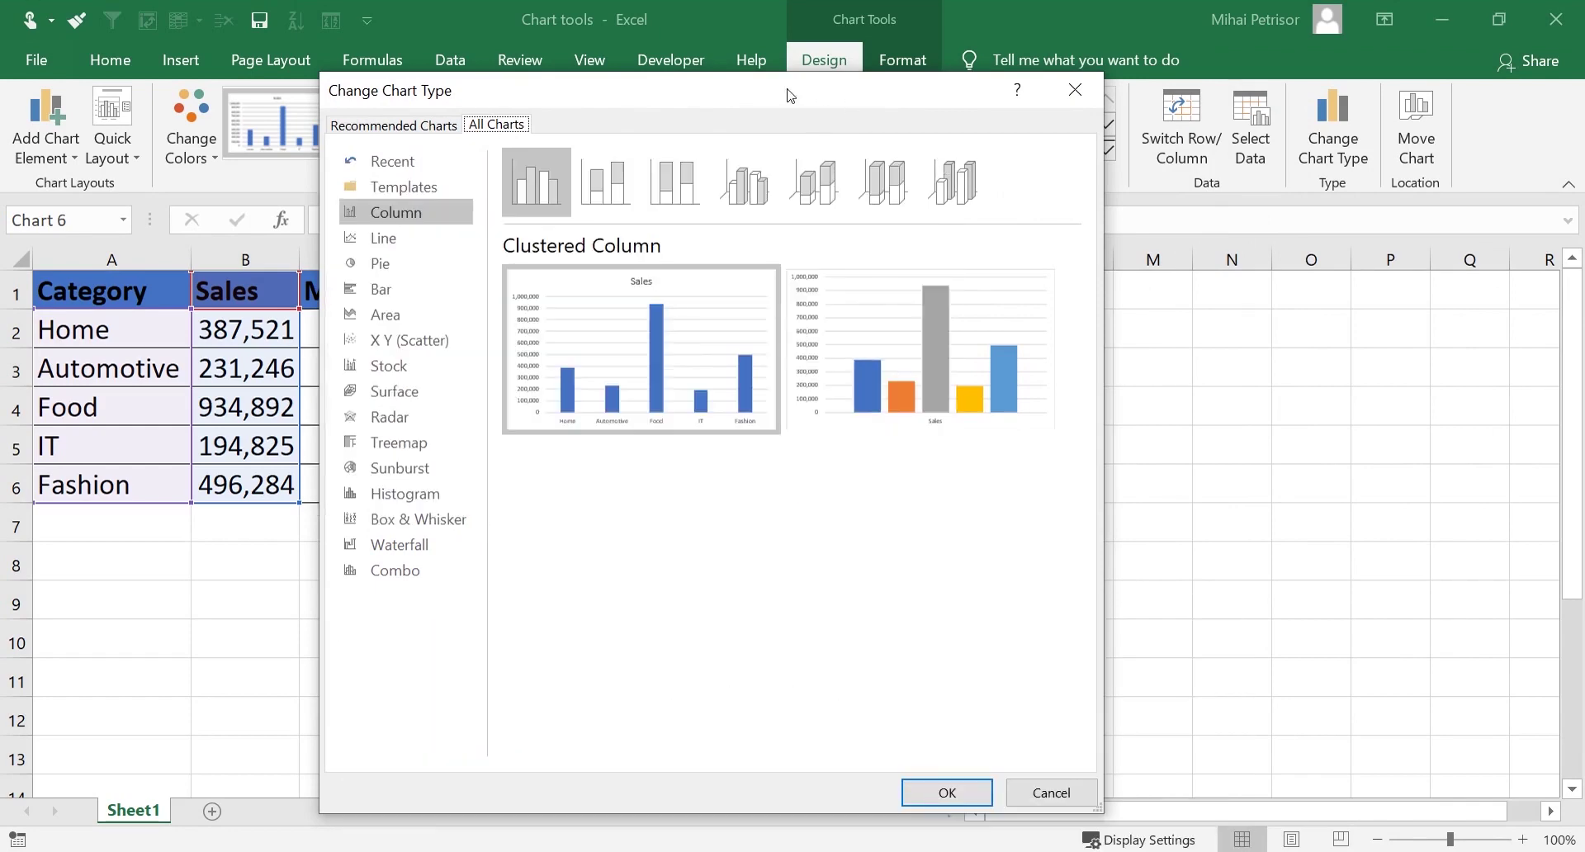
pyautogui.moveTo(785, 96); pyautogui.dragTo(1251, 97)
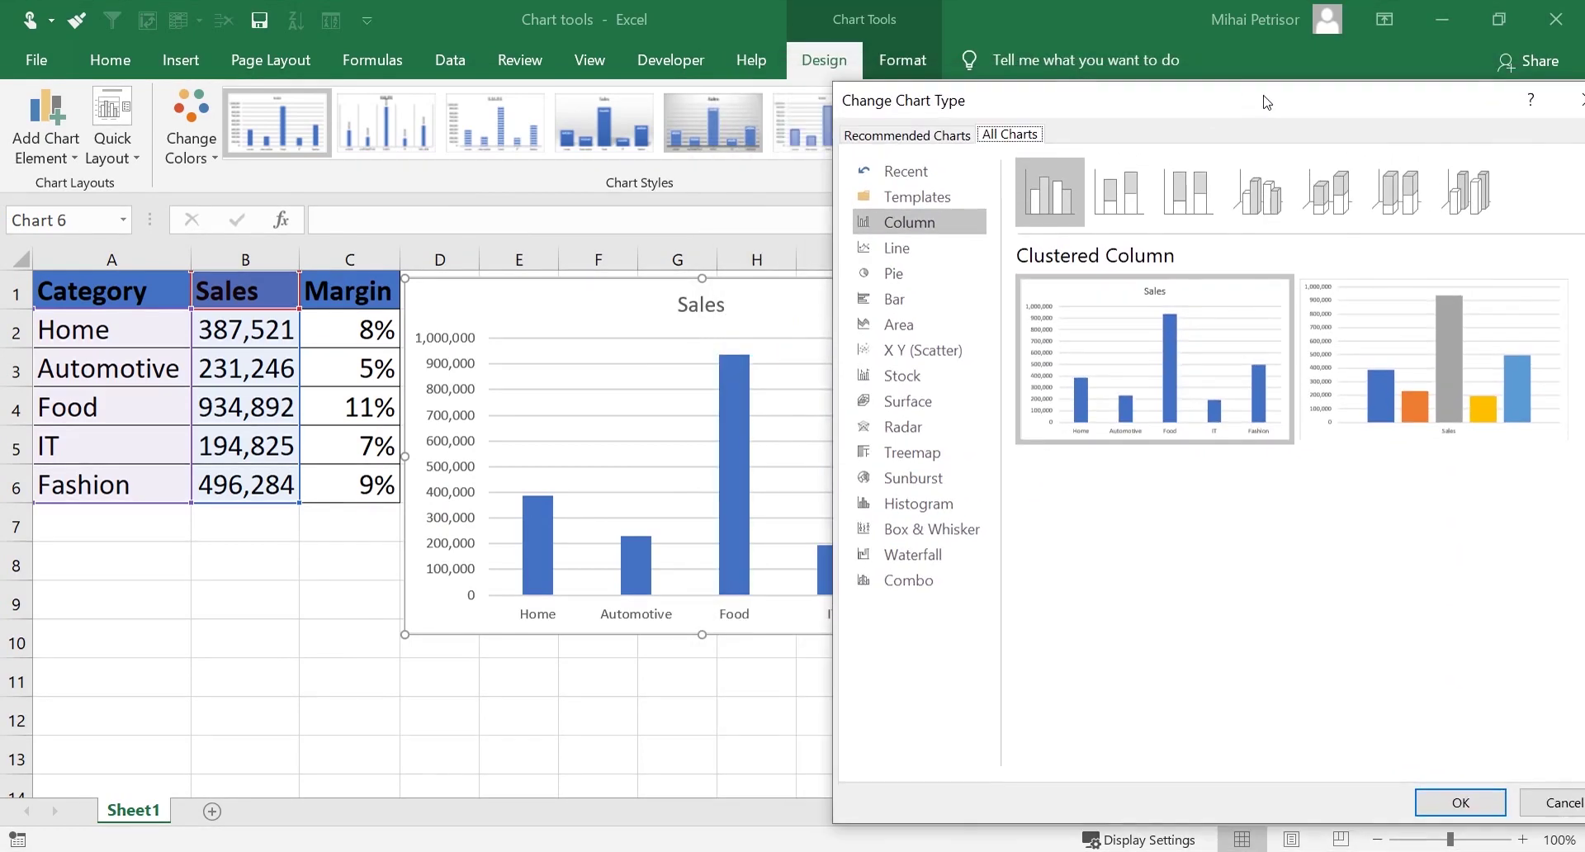
# Preview the Sales data as Line, Pie, Bar, Area and X Y (Scatter) charts
pyautogui.moveTo(1152, 303)
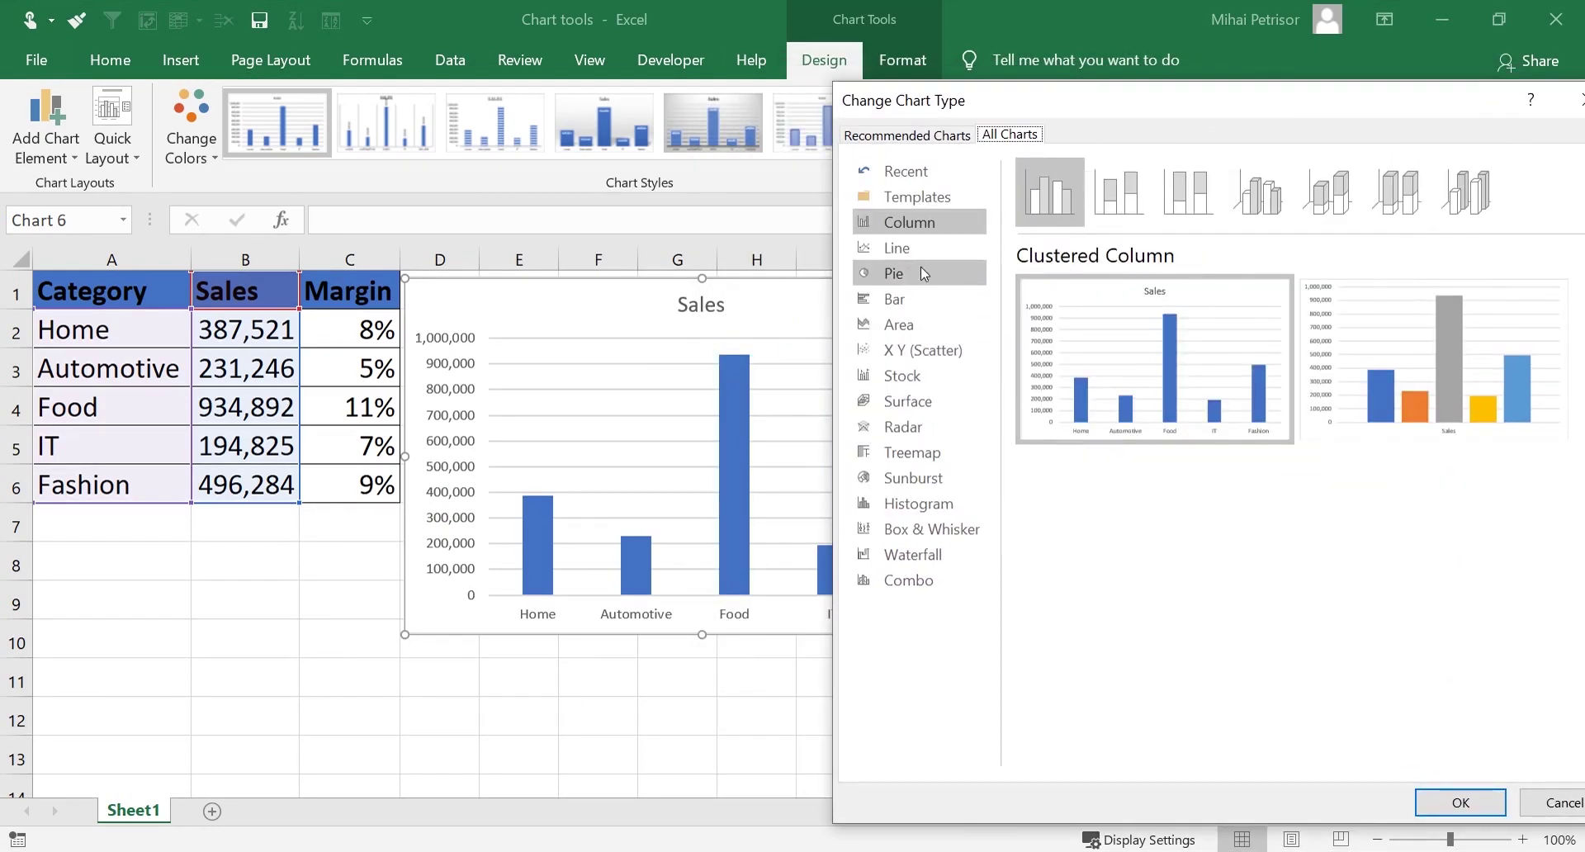
pyautogui.click(918, 260)
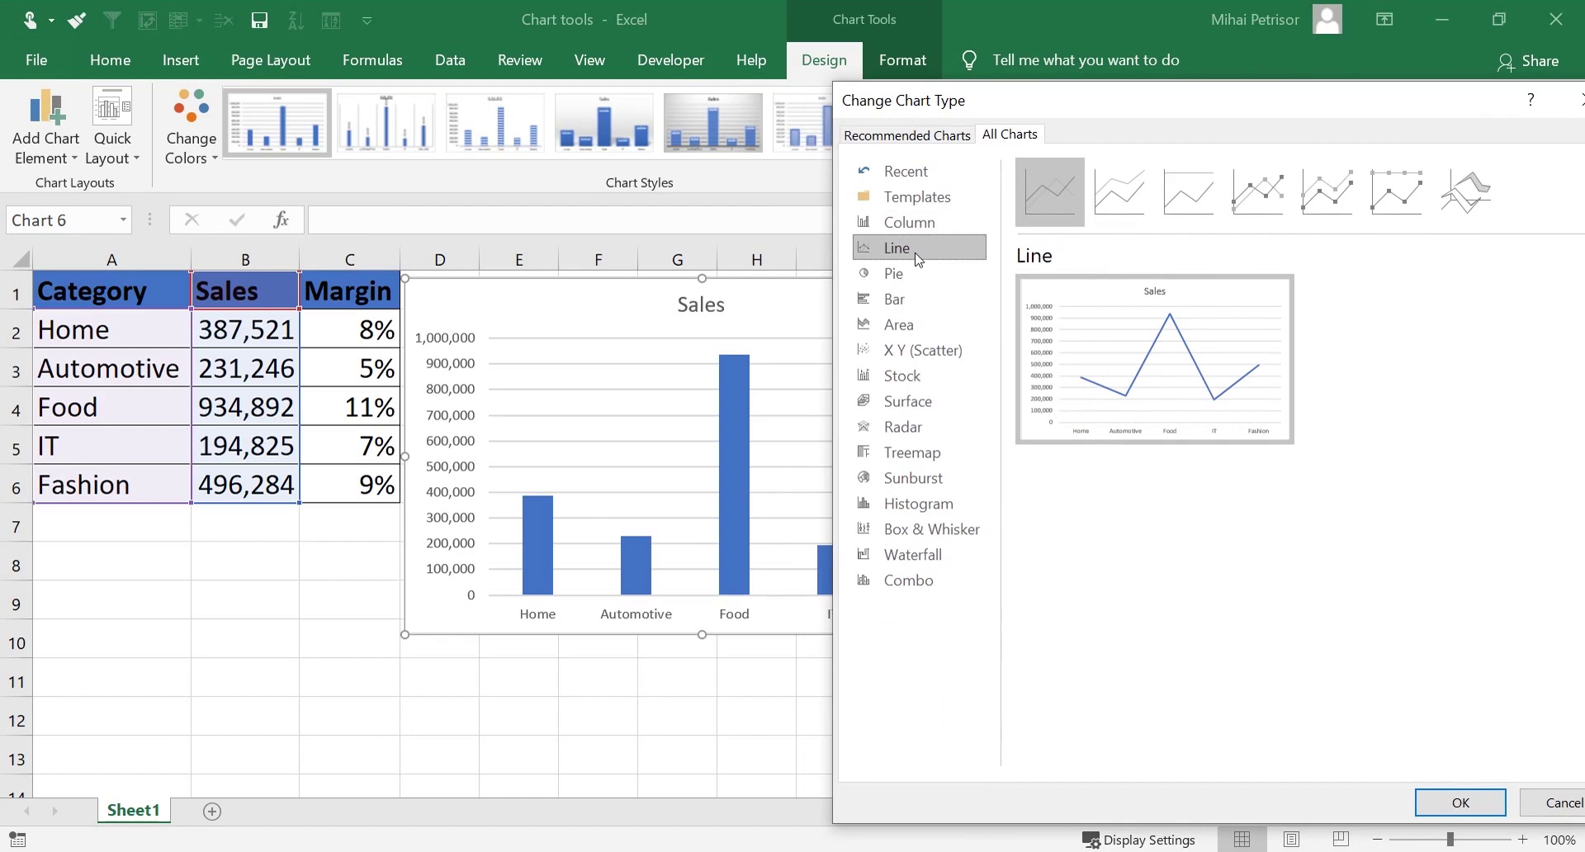
pyautogui.moveTo(1242, 353)
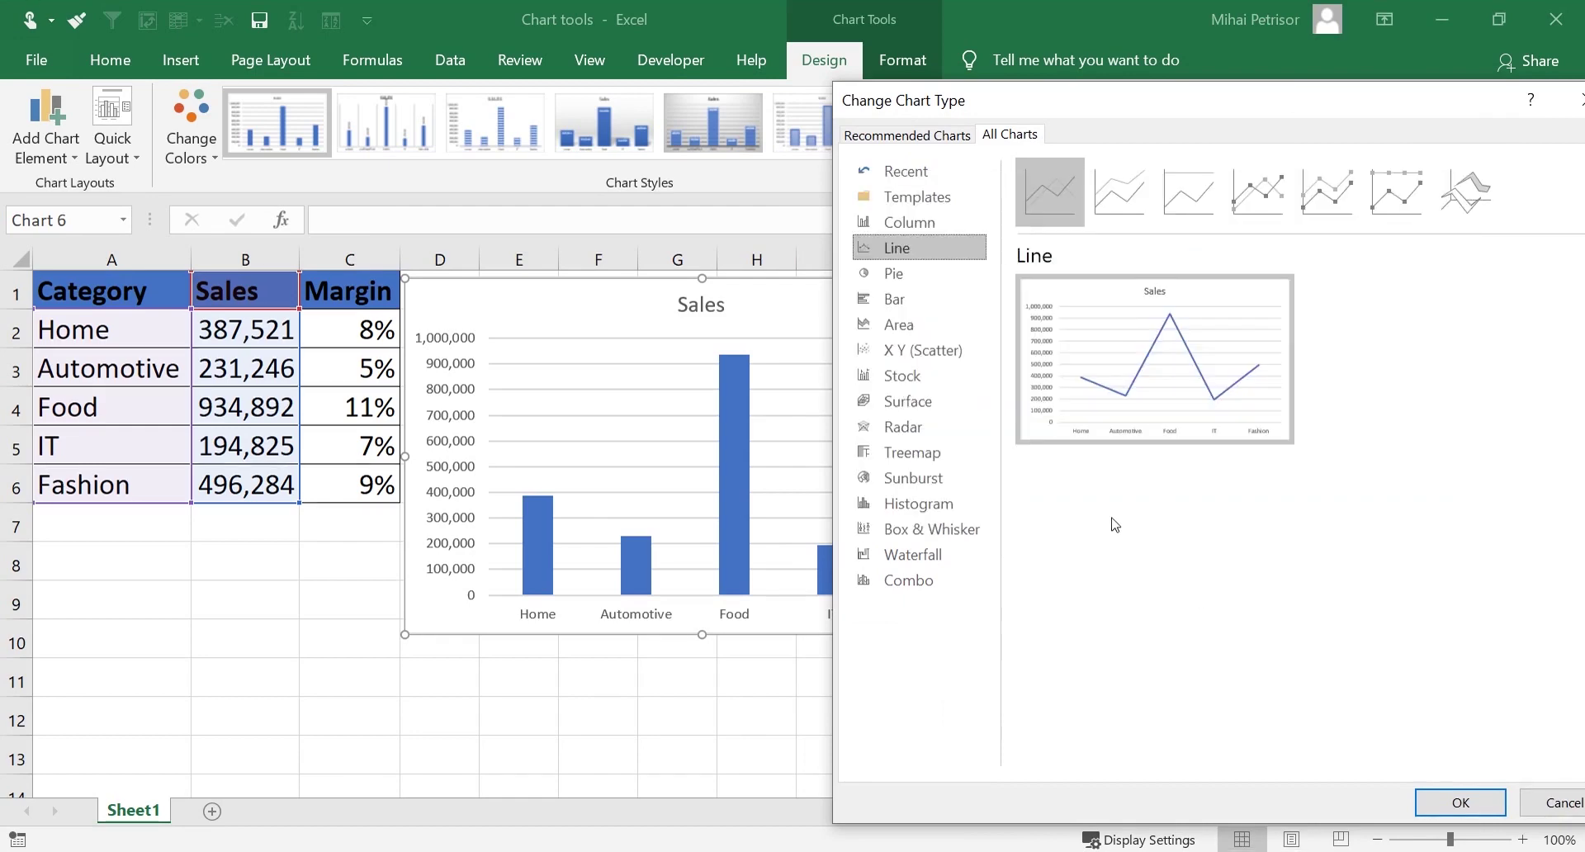
pyautogui.click(922, 276)
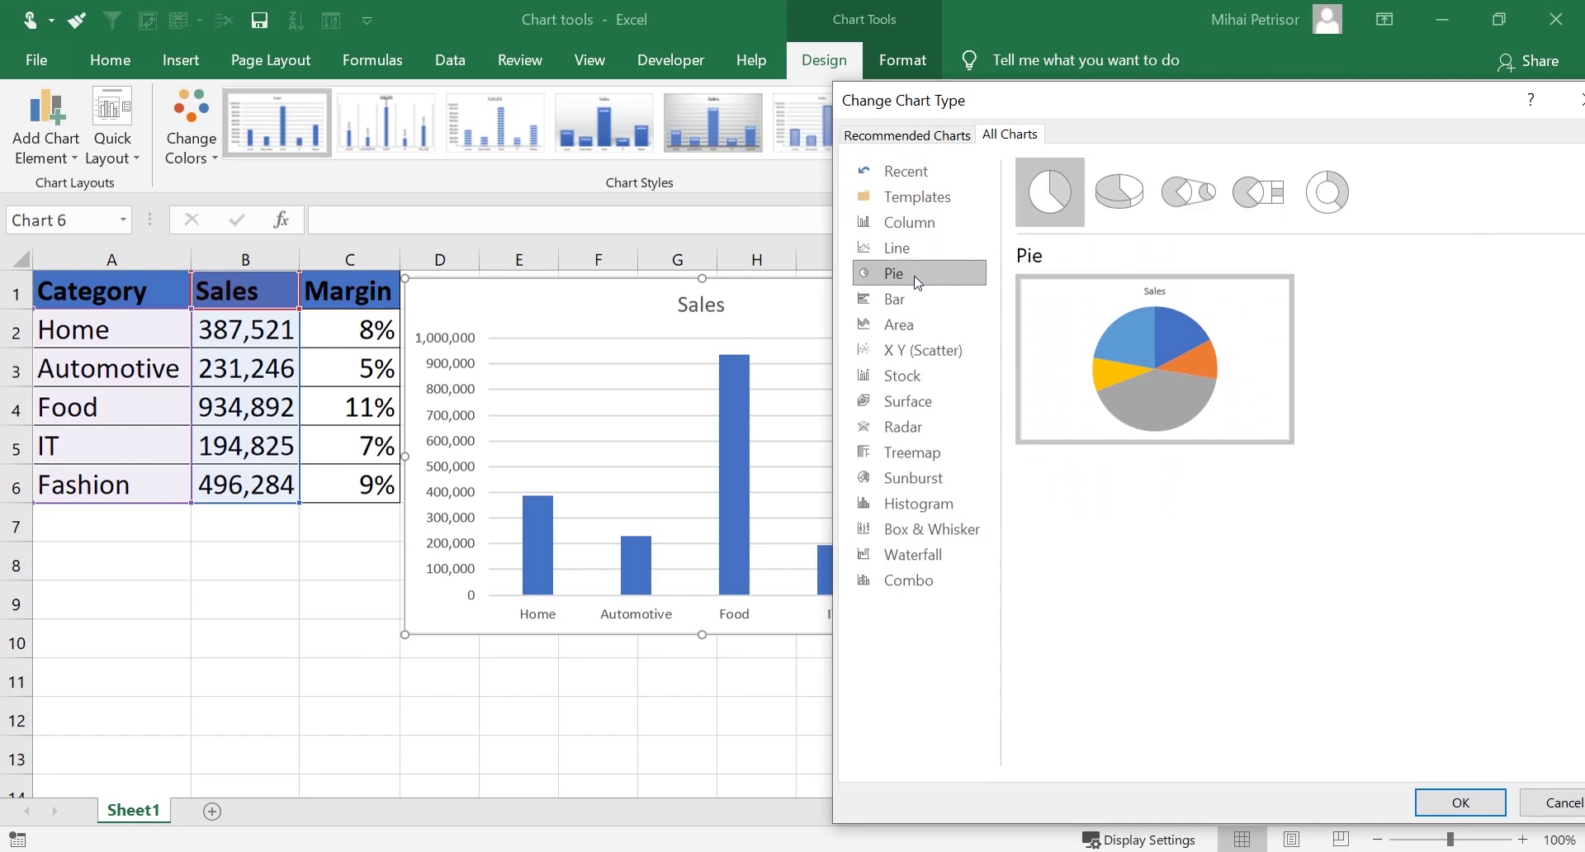
pyautogui.click(942, 309)
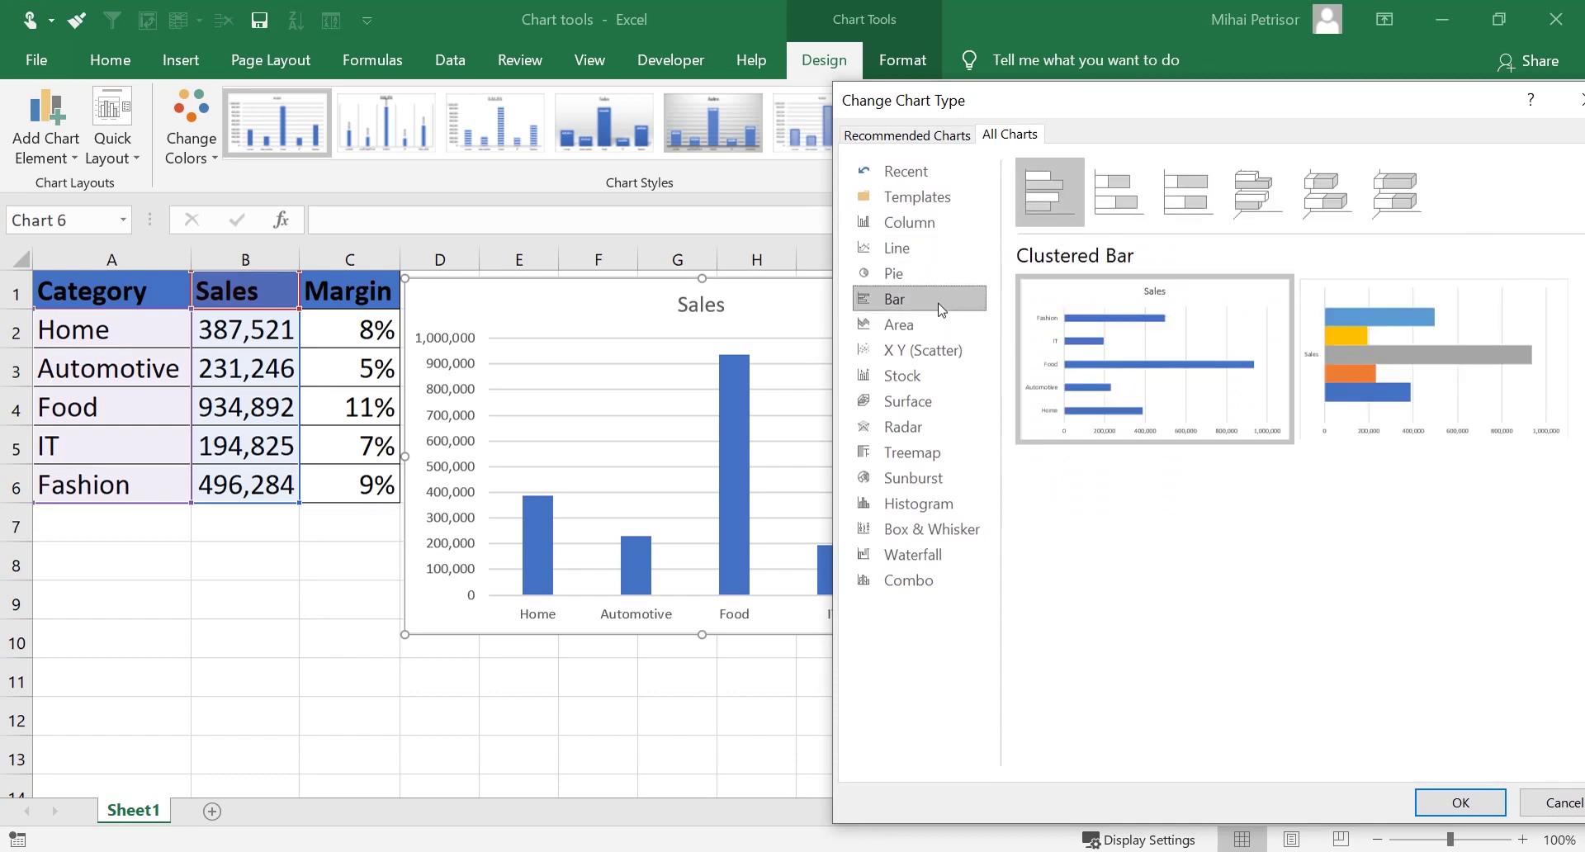
pyautogui.click(939, 325)
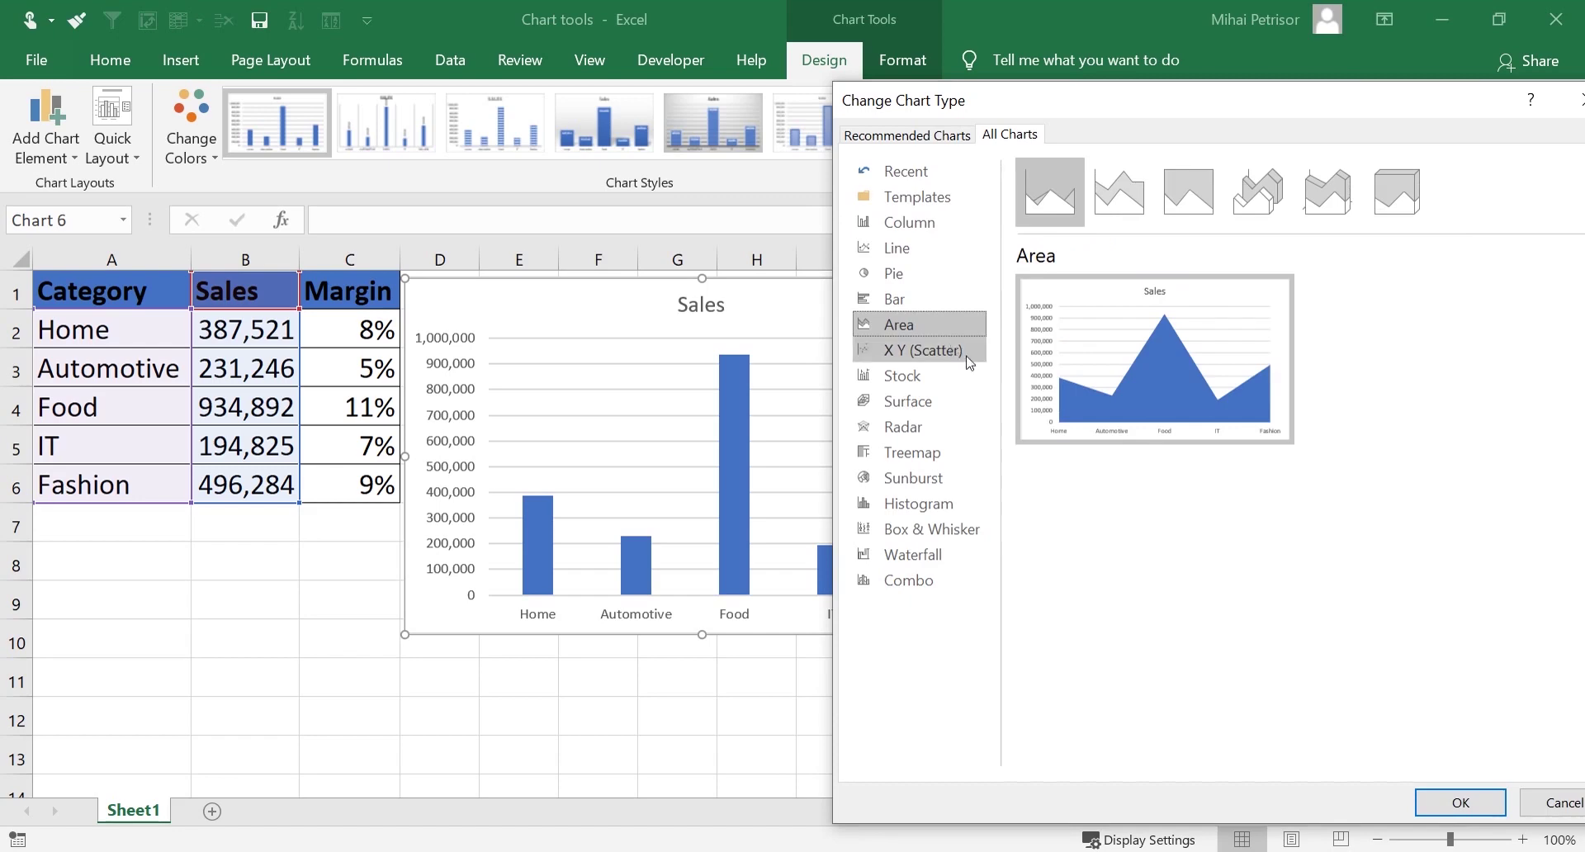
pyautogui.moveTo(1149, 357)
pyautogui.click(933, 352)
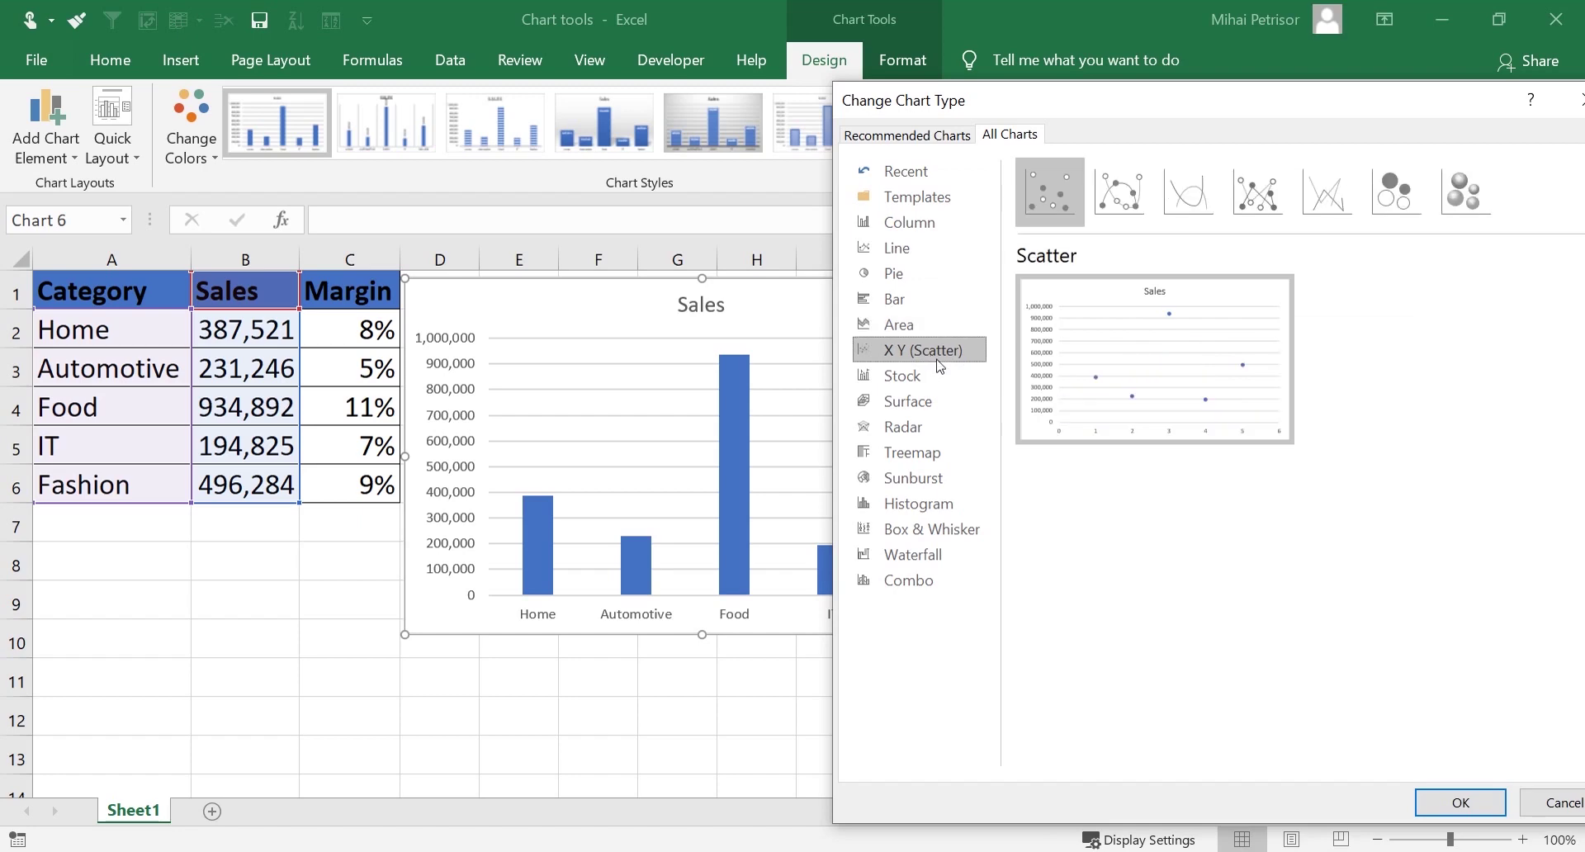
pyautogui.moveTo(1239, 367)
# View the Stock chart type and read the data requirements of its subtypes, including Open-High-Low-Close, Volume-Open-High-Low-Close and High-Low-Close
pyautogui.click(921, 382)
pyautogui.click(1122, 189)
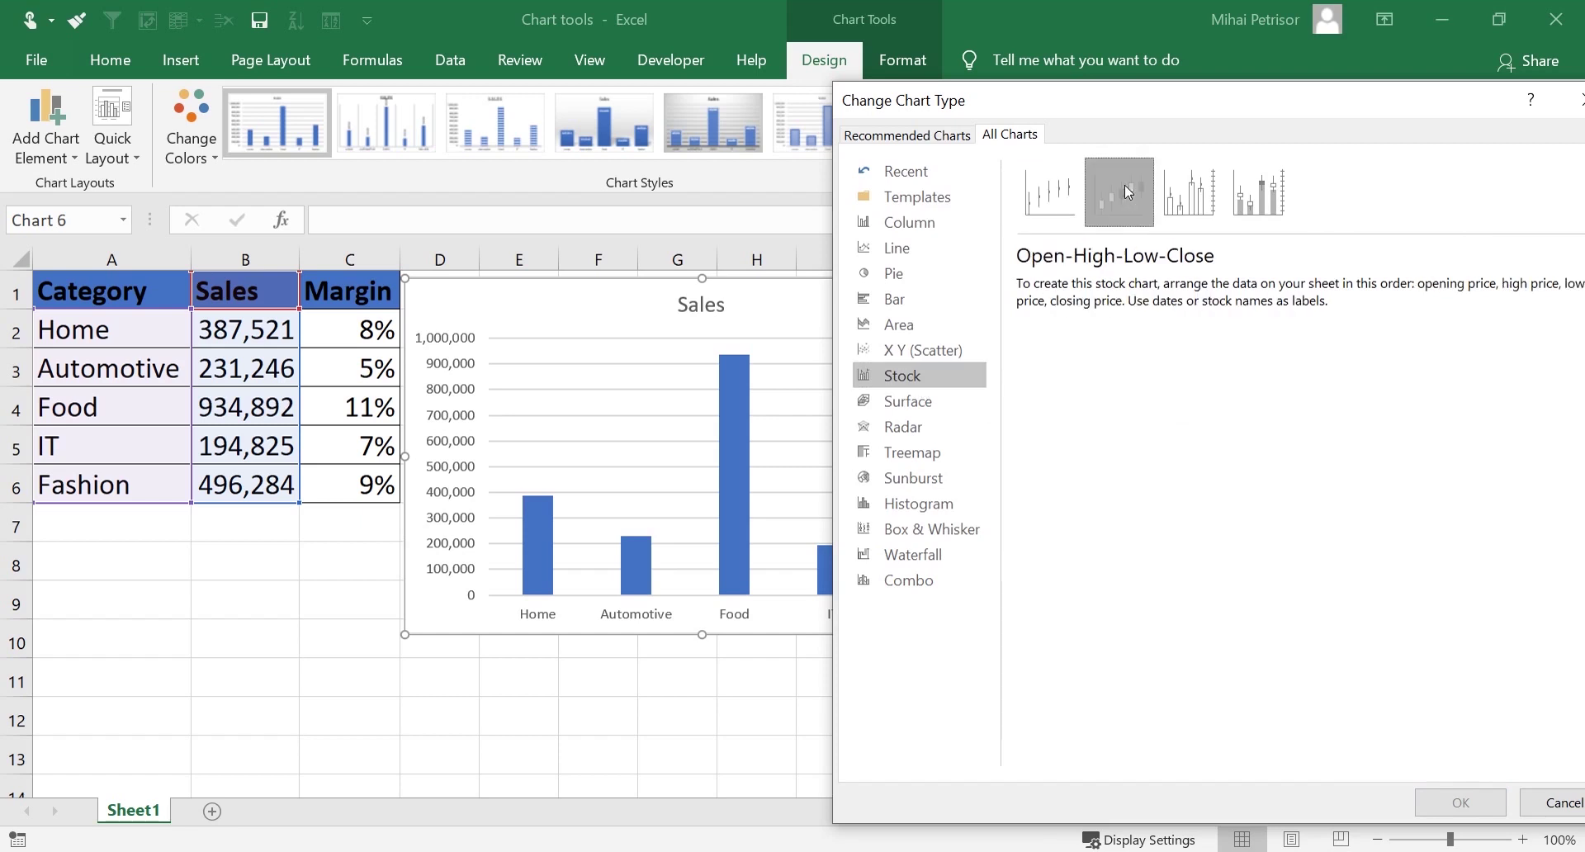
pyautogui.click(1189, 192)
pyautogui.click(1255, 202)
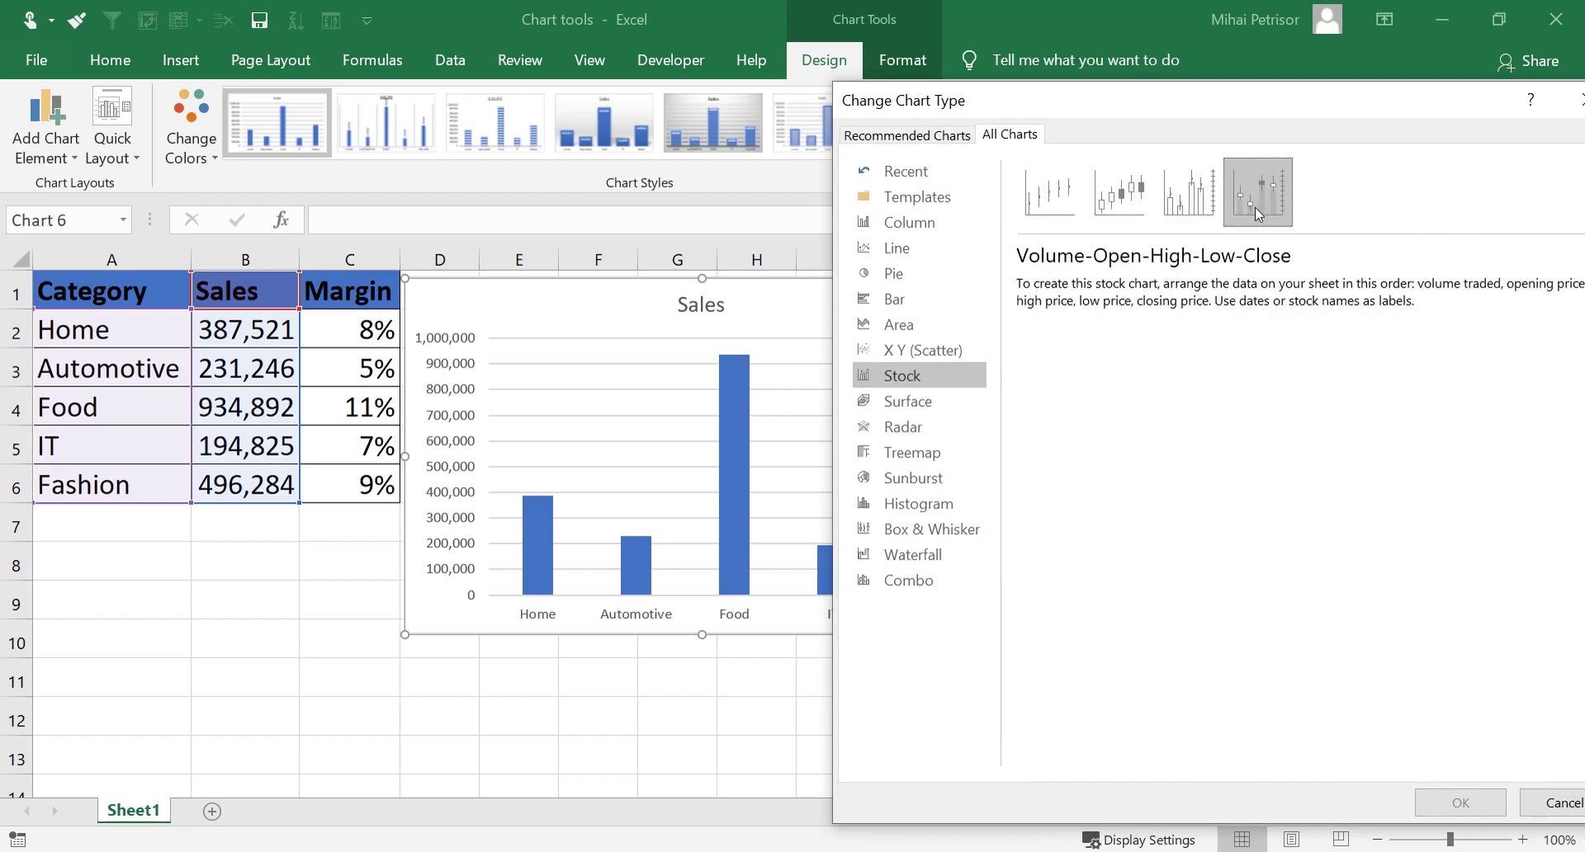
pyautogui.click(1063, 190)
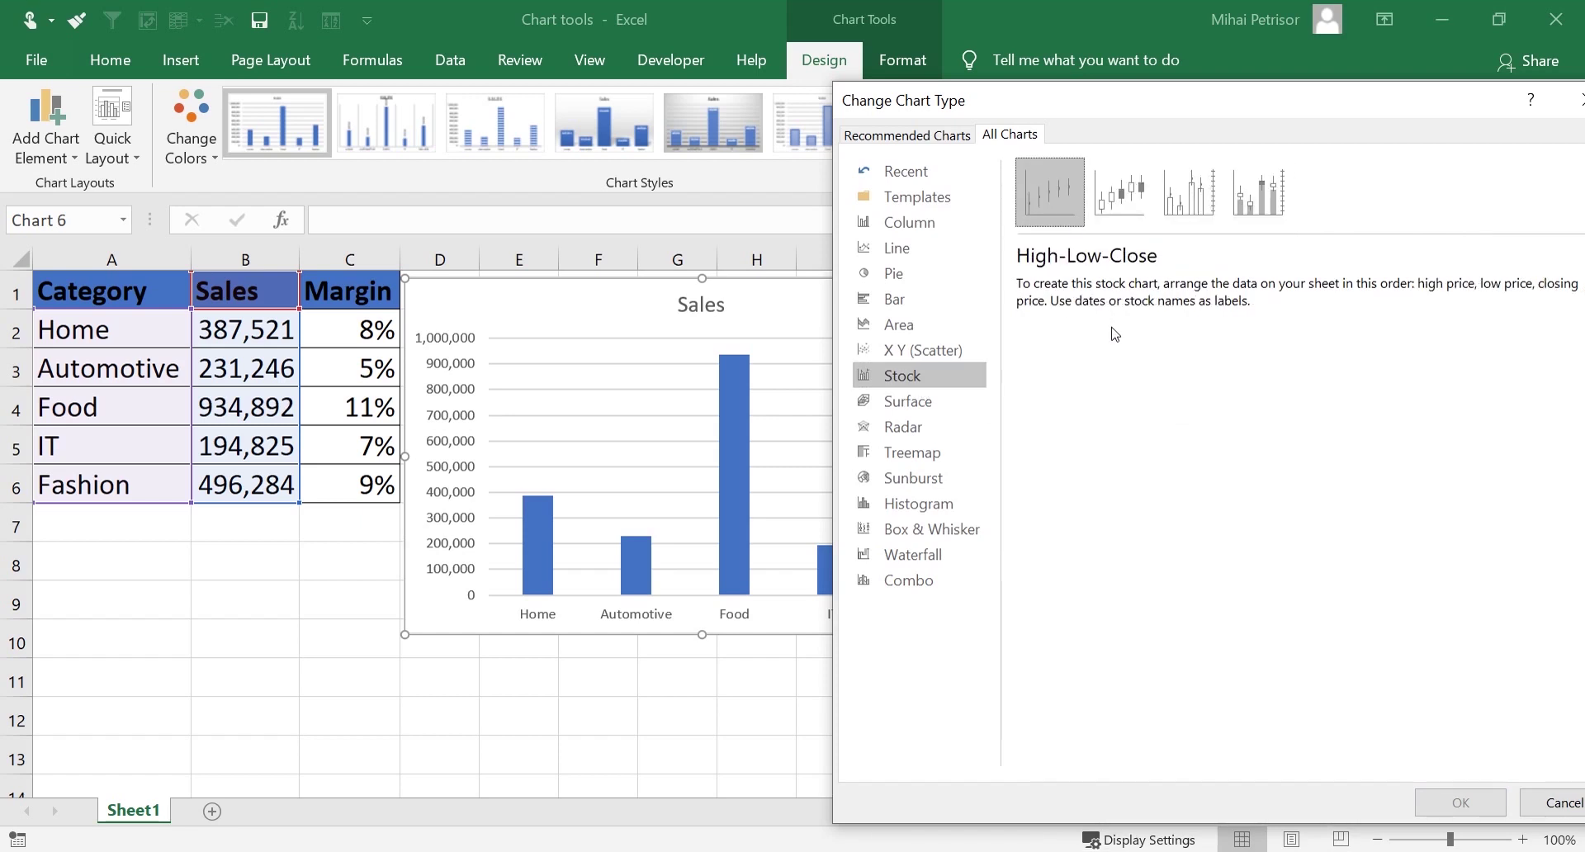
# View the Surface chart requirements, and preview the Sales data as Radar and Treemap charts, enlarging the Treemap preview
pyautogui.click(948, 404)
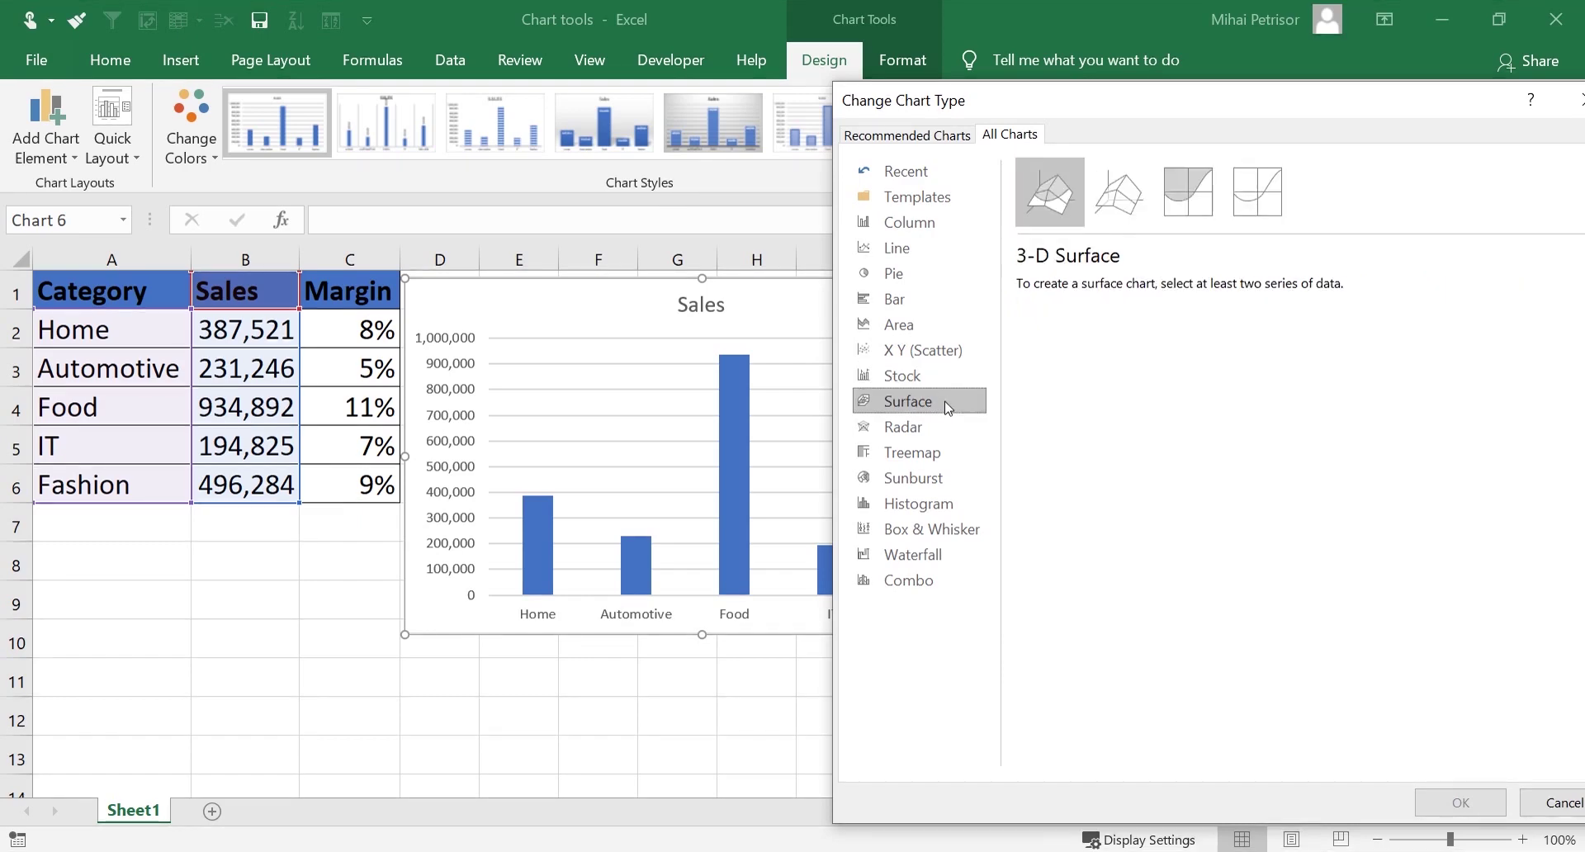
pyautogui.click(945, 426)
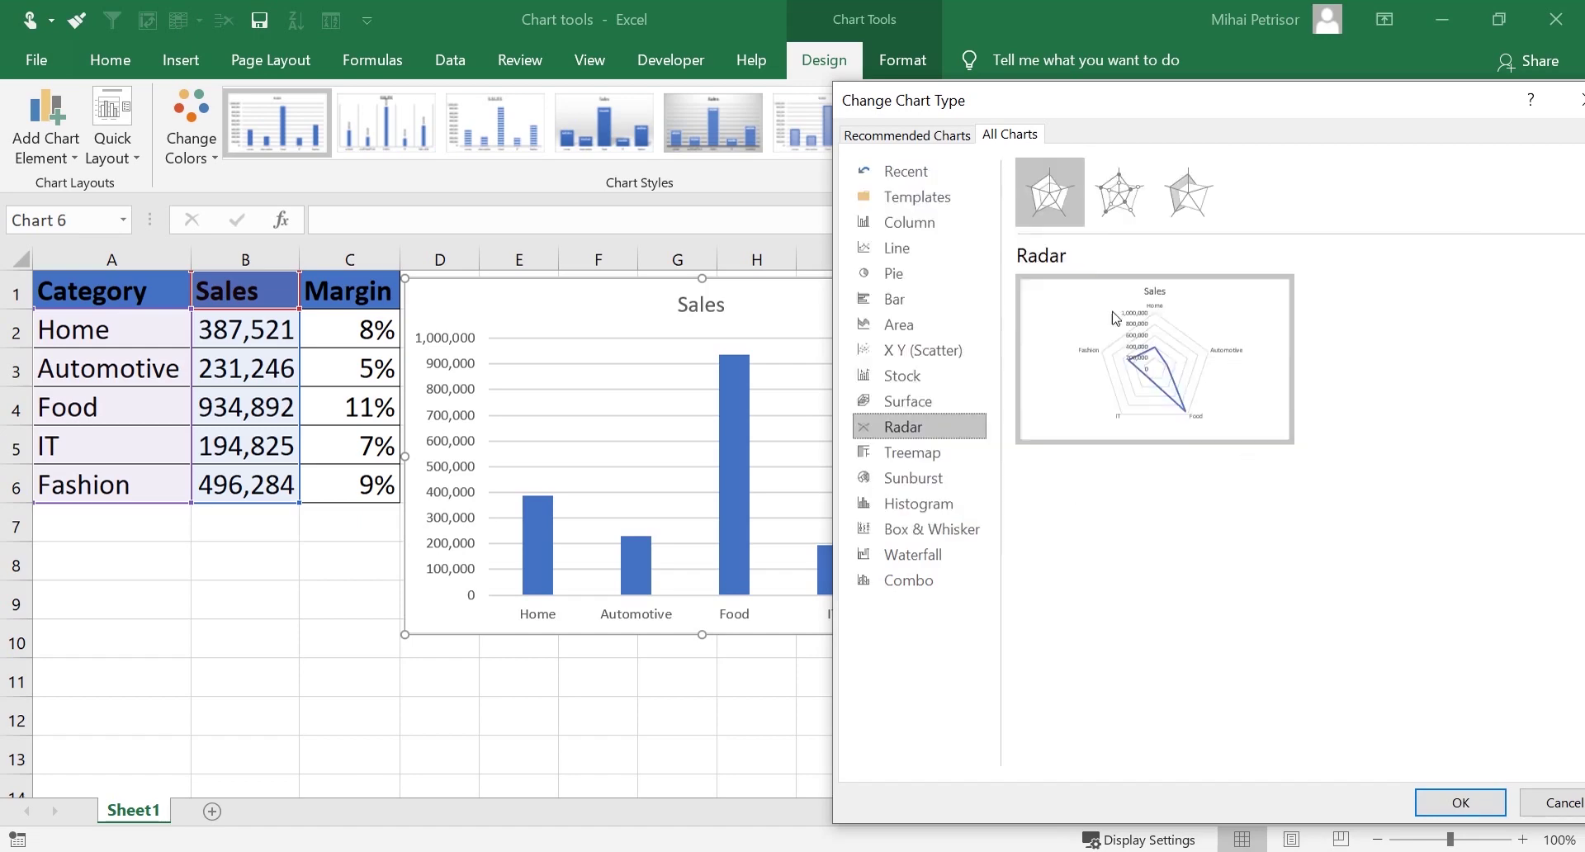
pyautogui.click(964, 459)
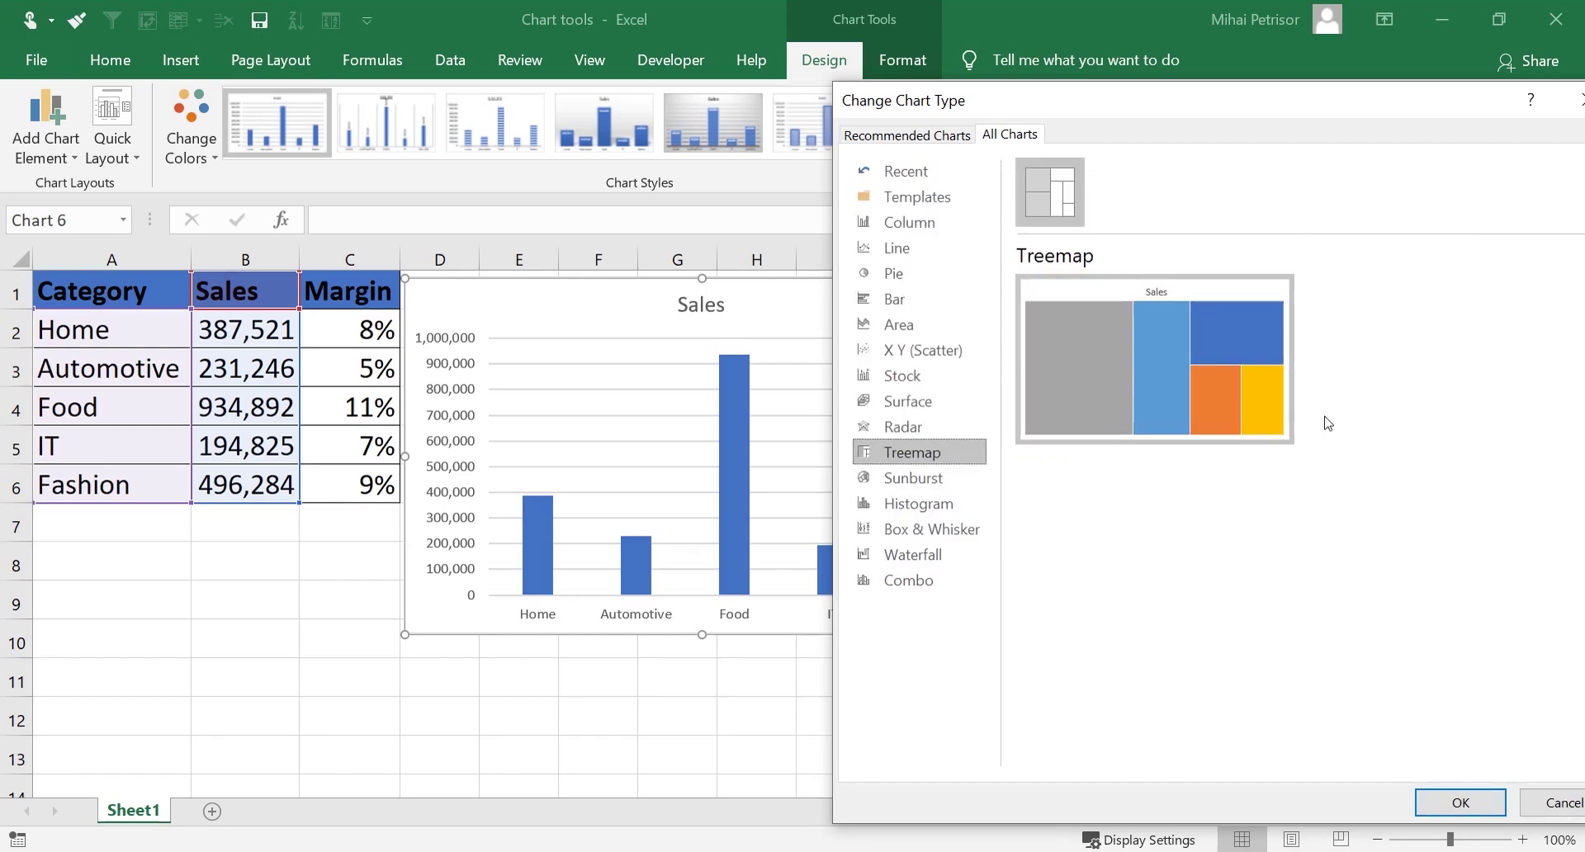
pyautogui.moveTo(1268, 397)
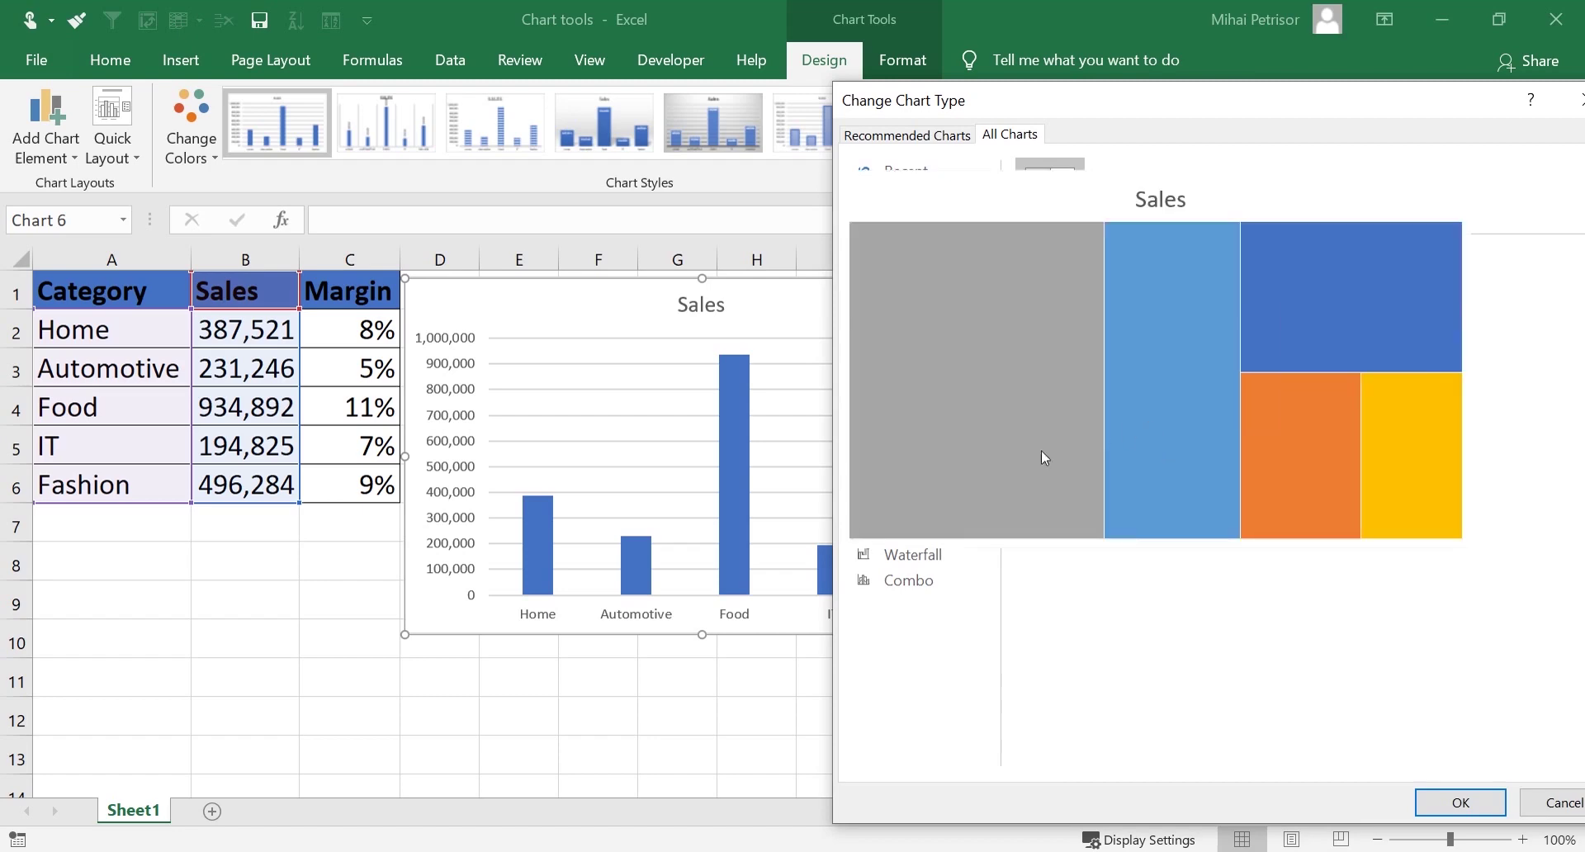
# Preview the Sunburst, Histogram, Waterfall, Combo, Column and Line types for the Sales chart, and close the chart type settings without applying one
pyautogui.click(957, 473)
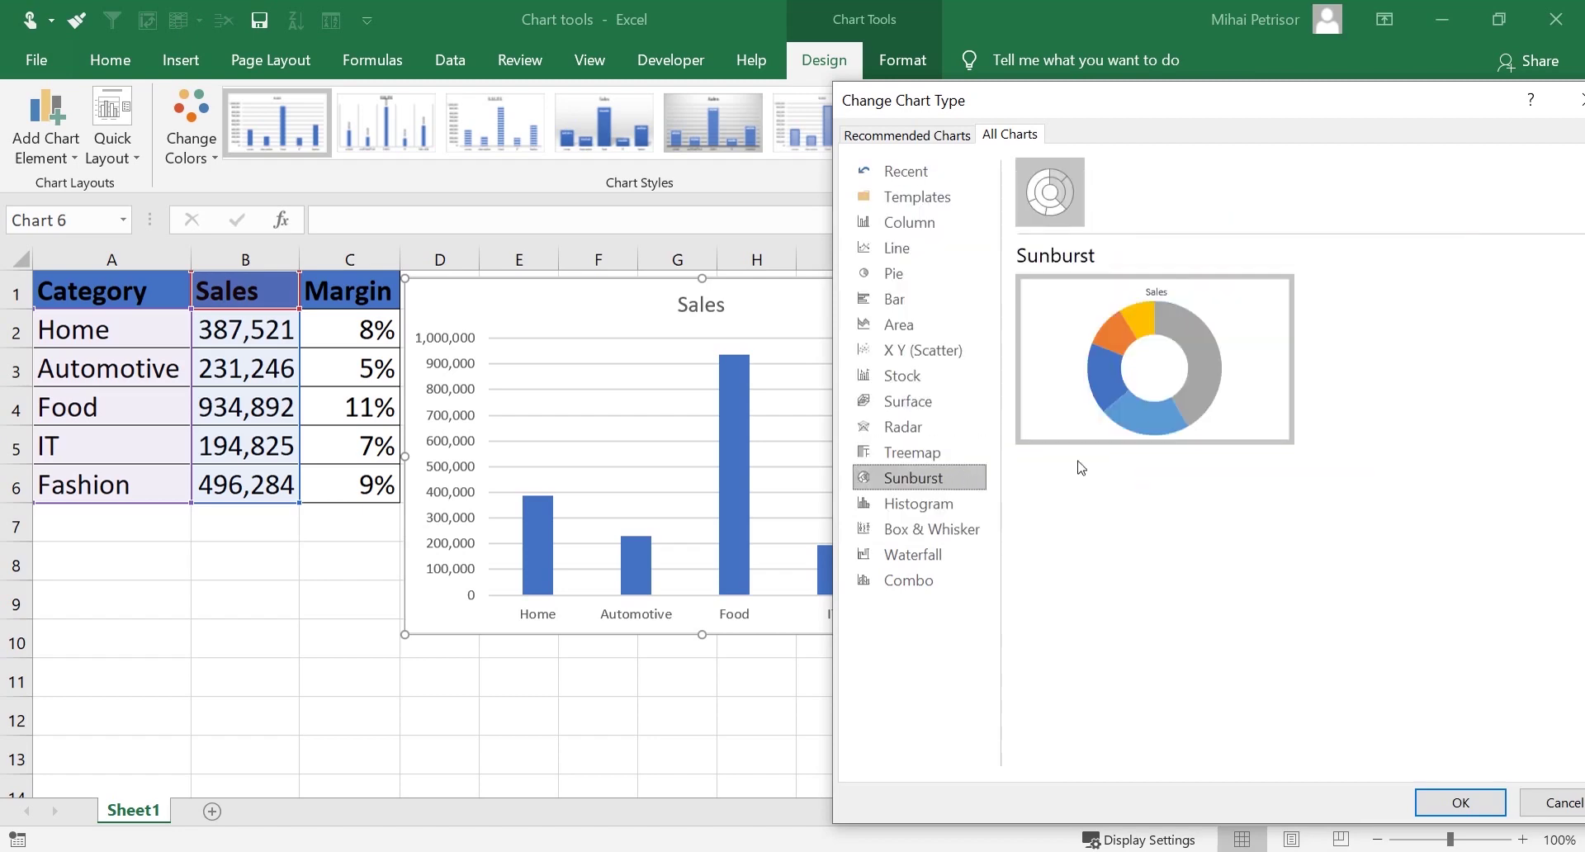
pyautogui.click(959, 503)
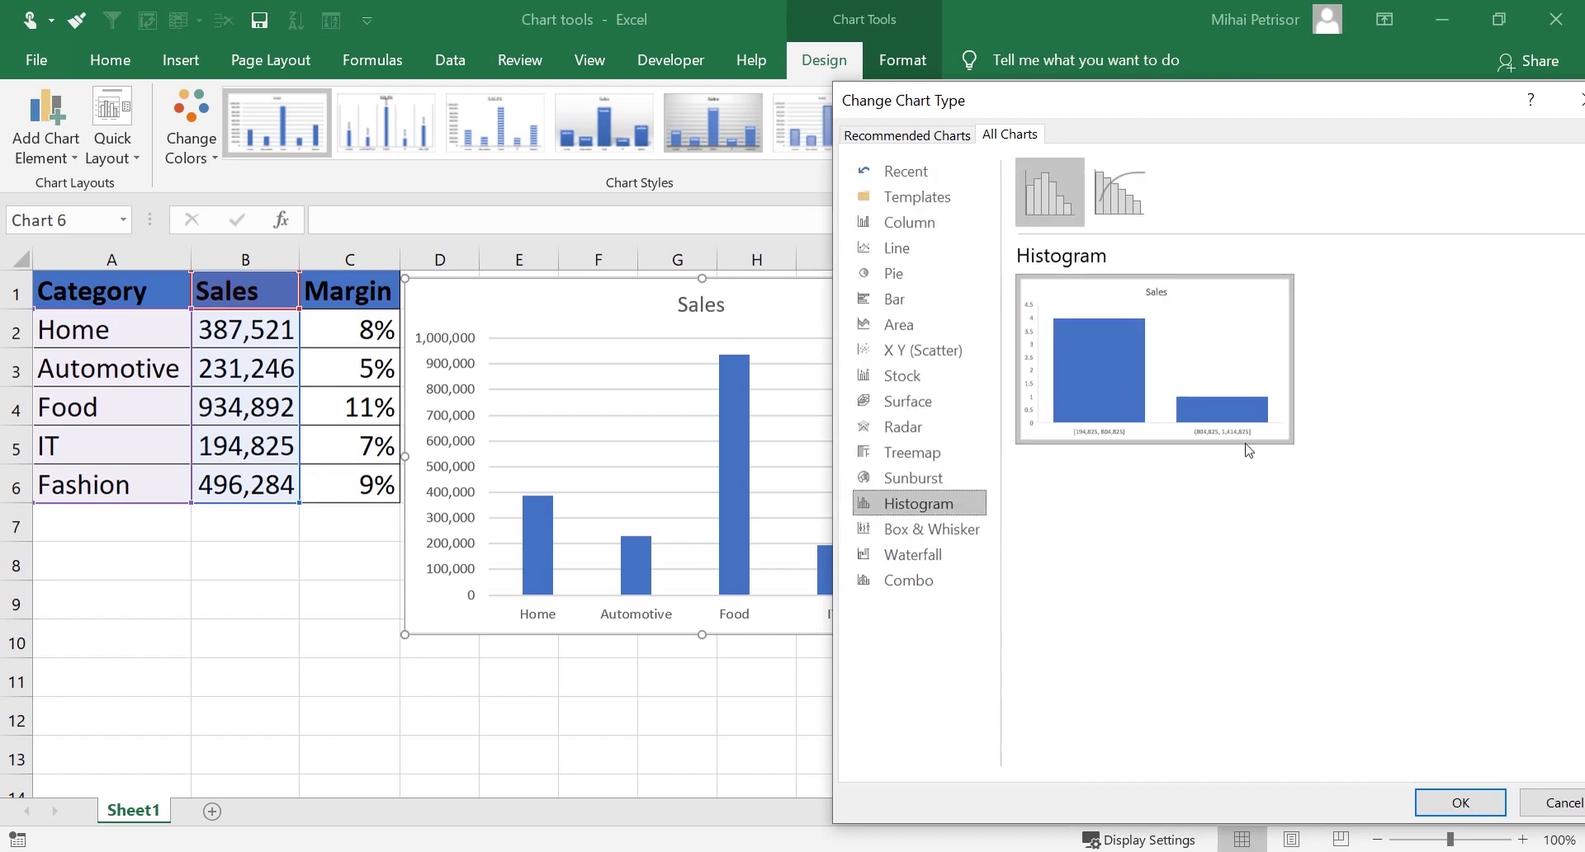
pyautogui.moveTo(1243, 420)
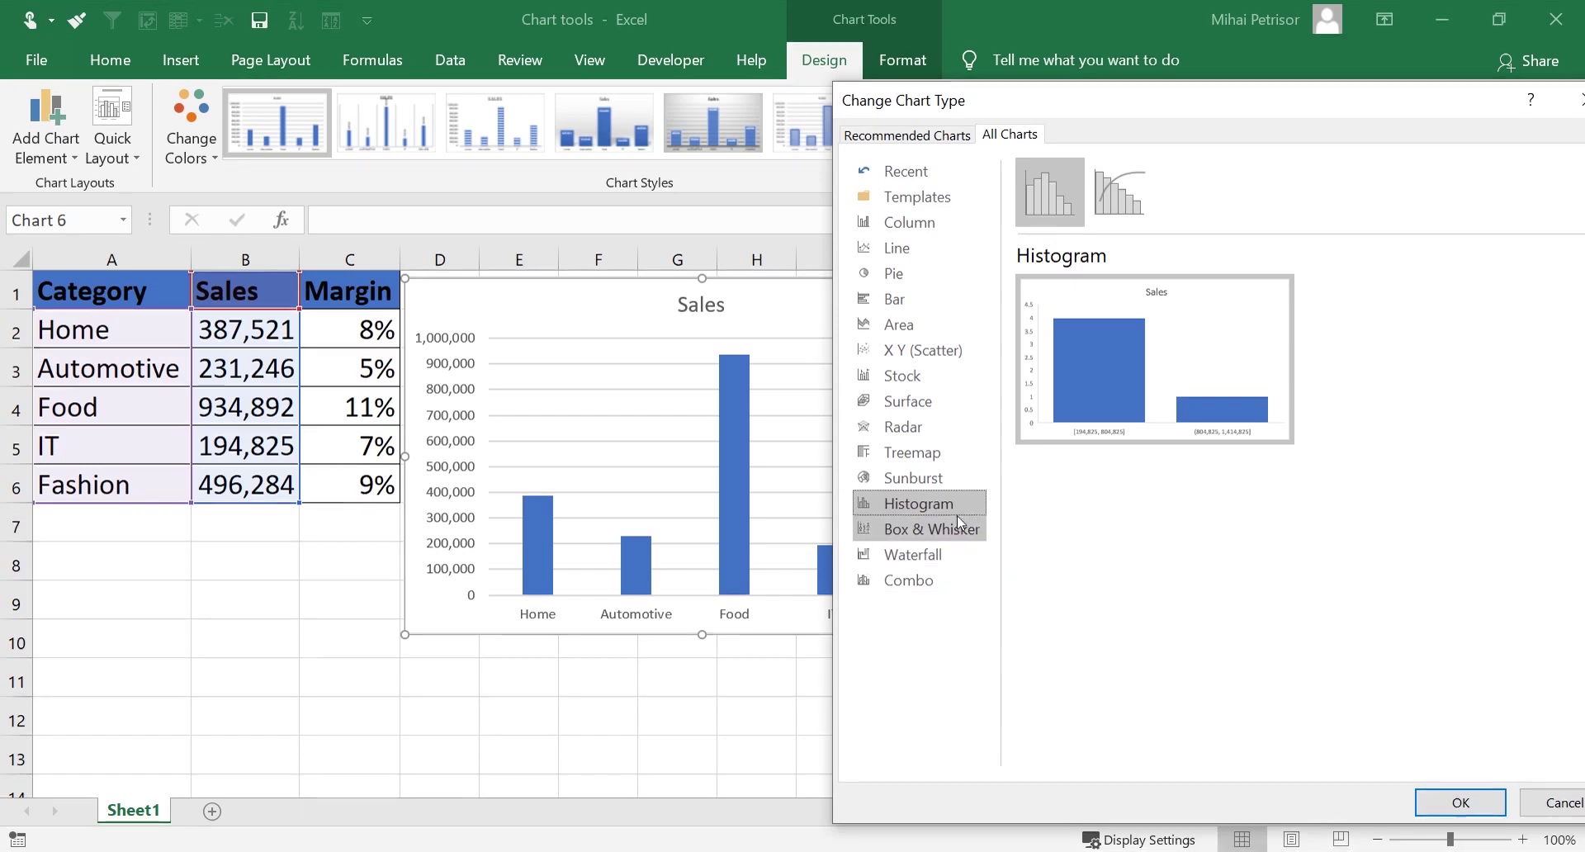
pyautogui.click(943, 550)
pyautogui.click(938, 572)
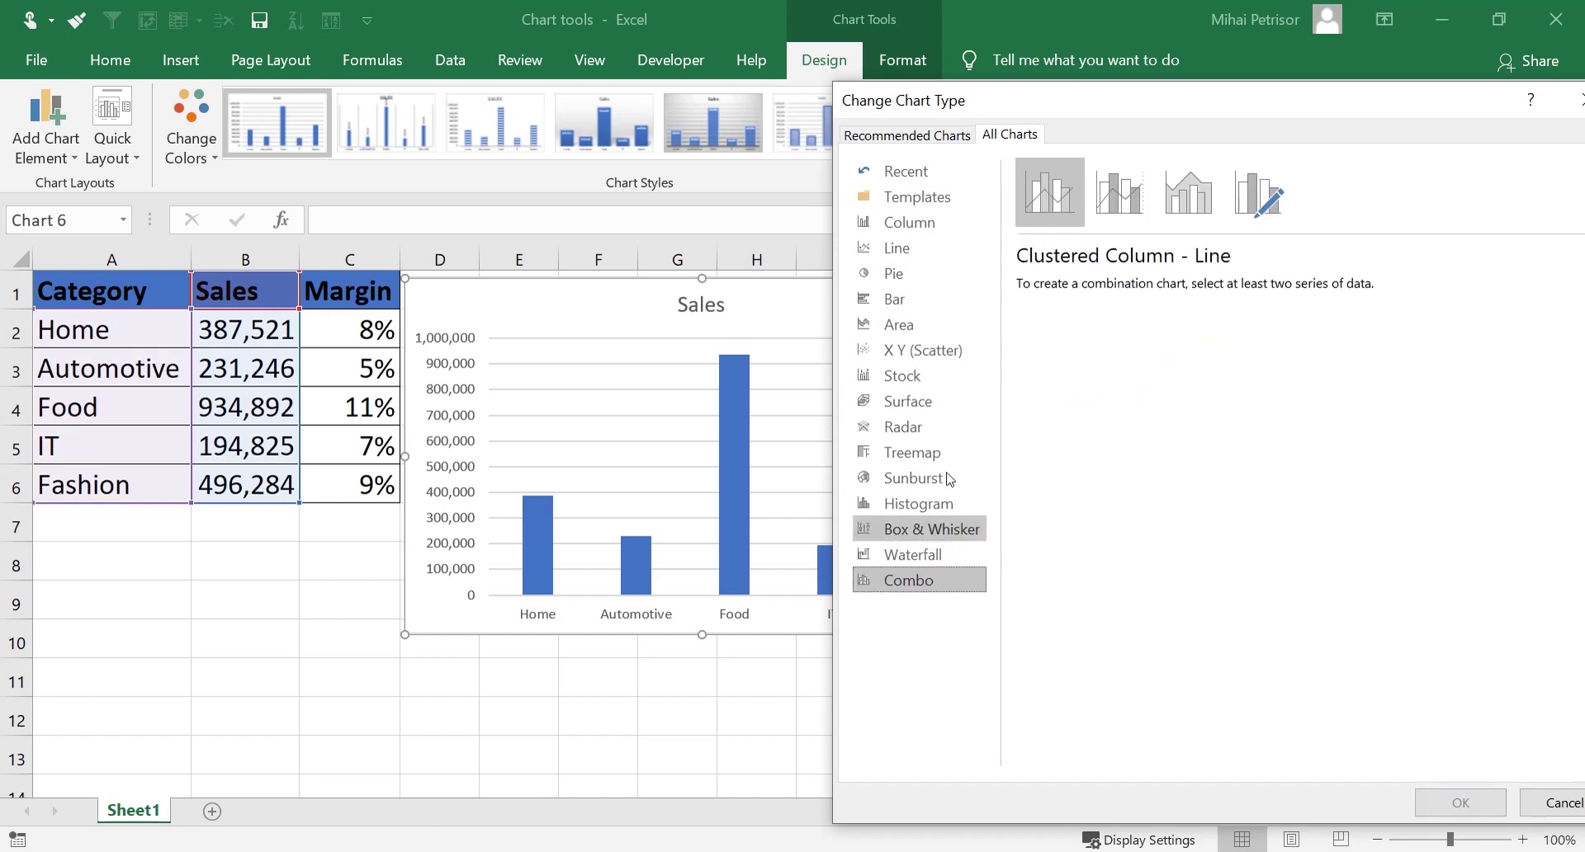
pyautogui.click(936, 222)
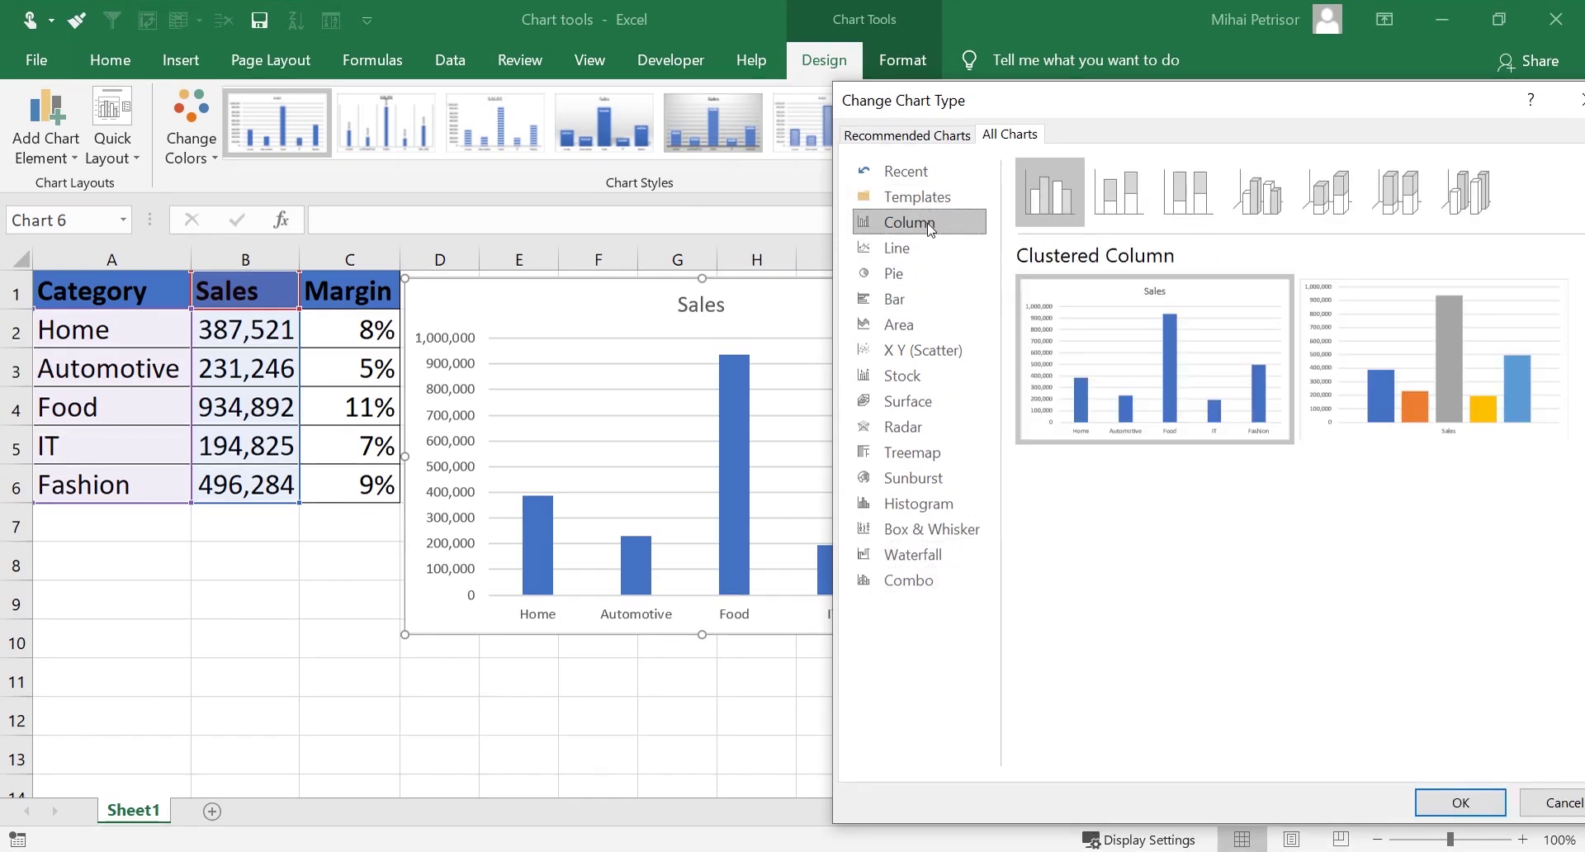
pyautogui.click(943, 249)
pyautogui.moveTo(1249, 103); pyautogui.dragTo(761, 80)
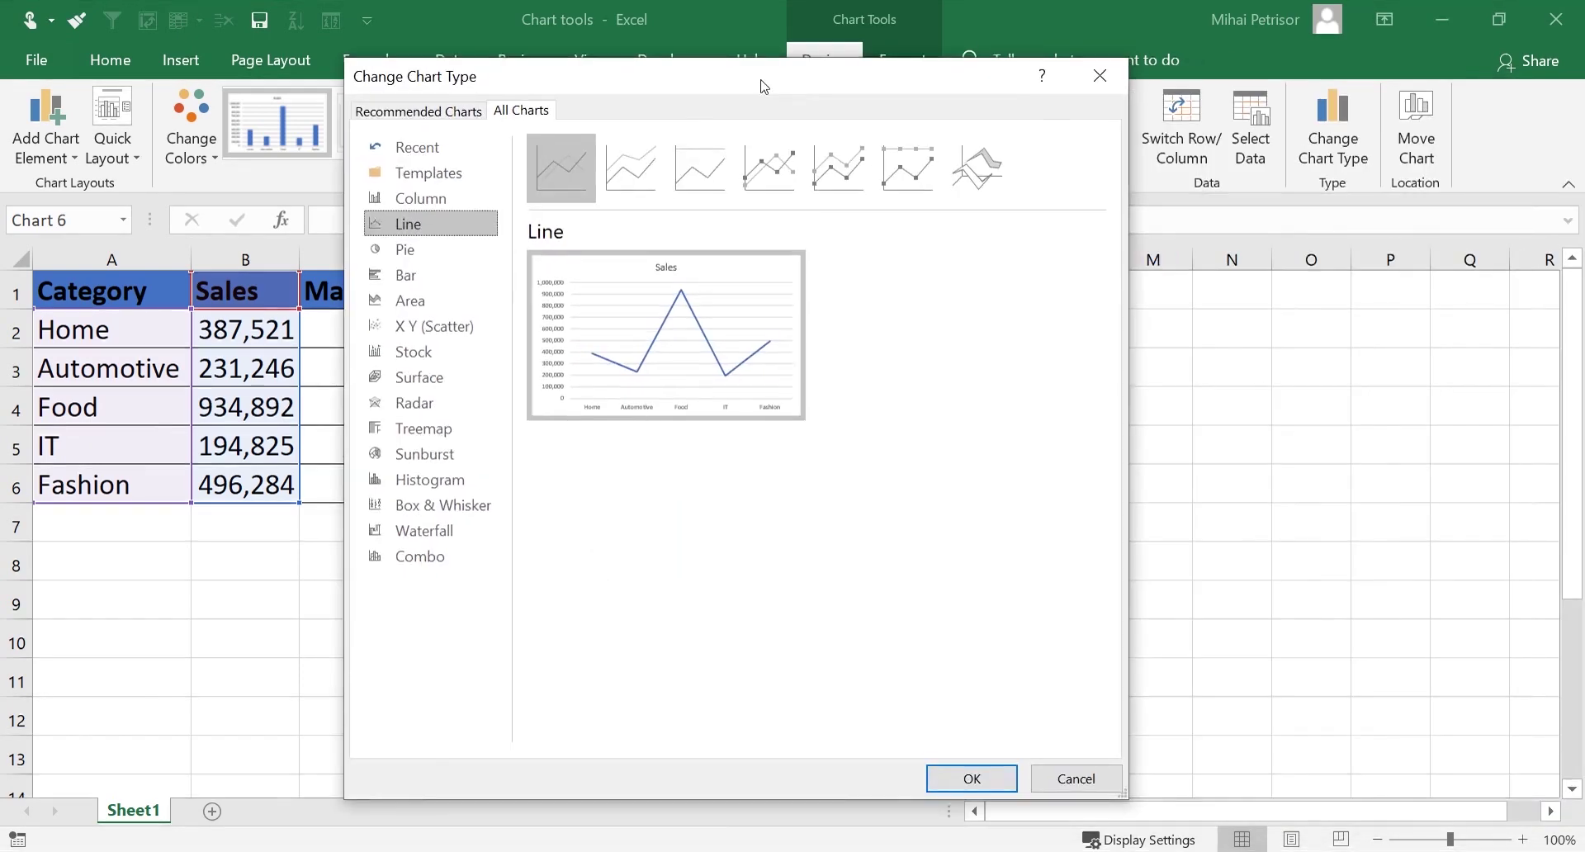
pyautogui.click(1100, 75)
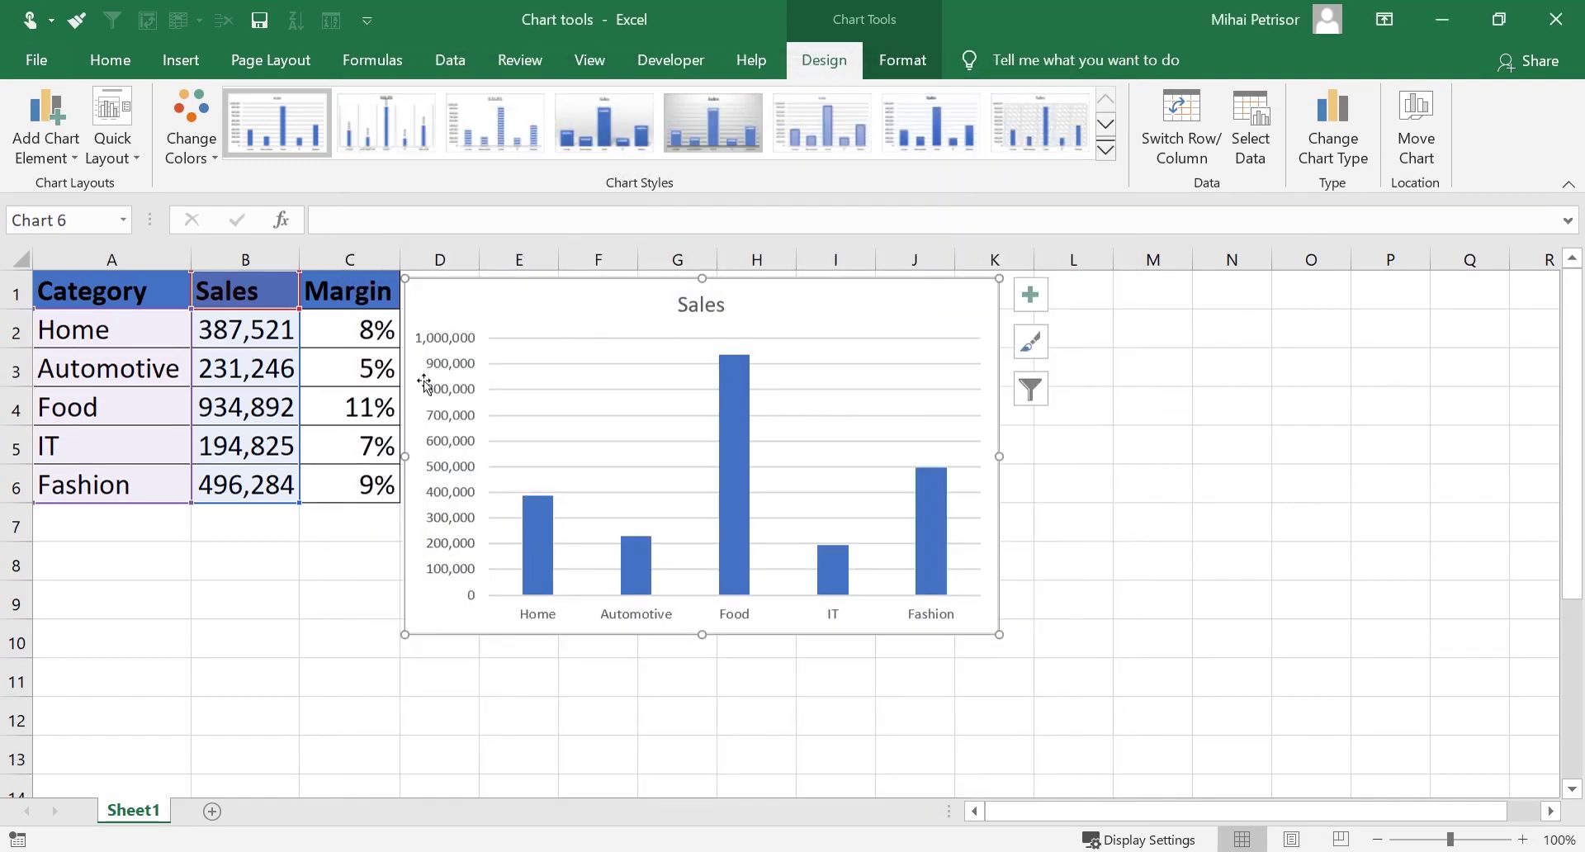
# Open the chart type settings for the whole Sales chart and close them without changing the type
pyautogui.click(1346, 576)
pyautogui.click(838, 357)
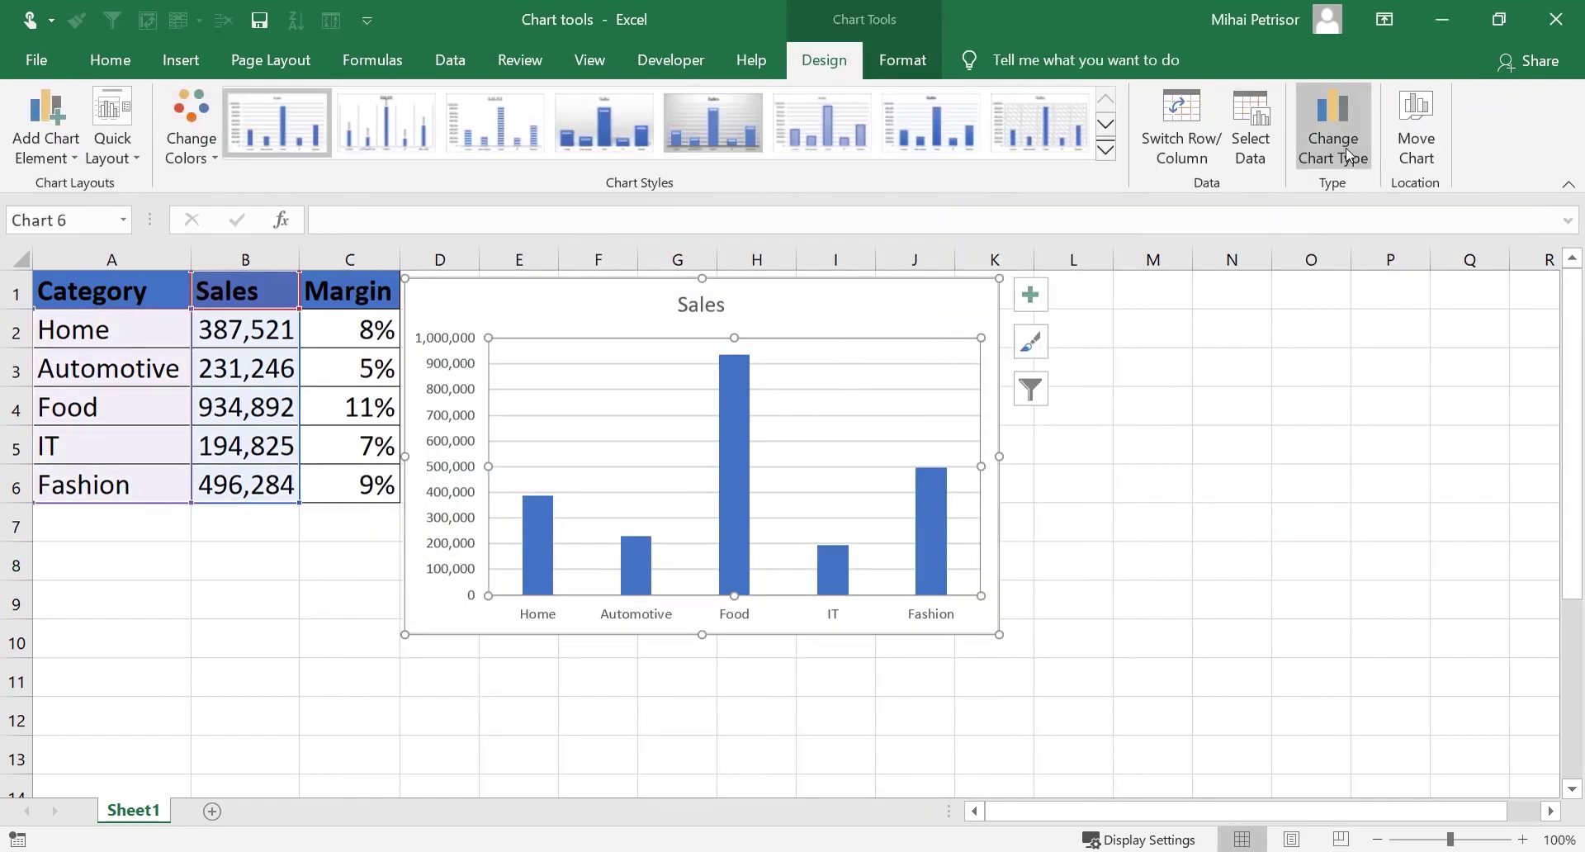
pyautogui.rightClick(468, 311)
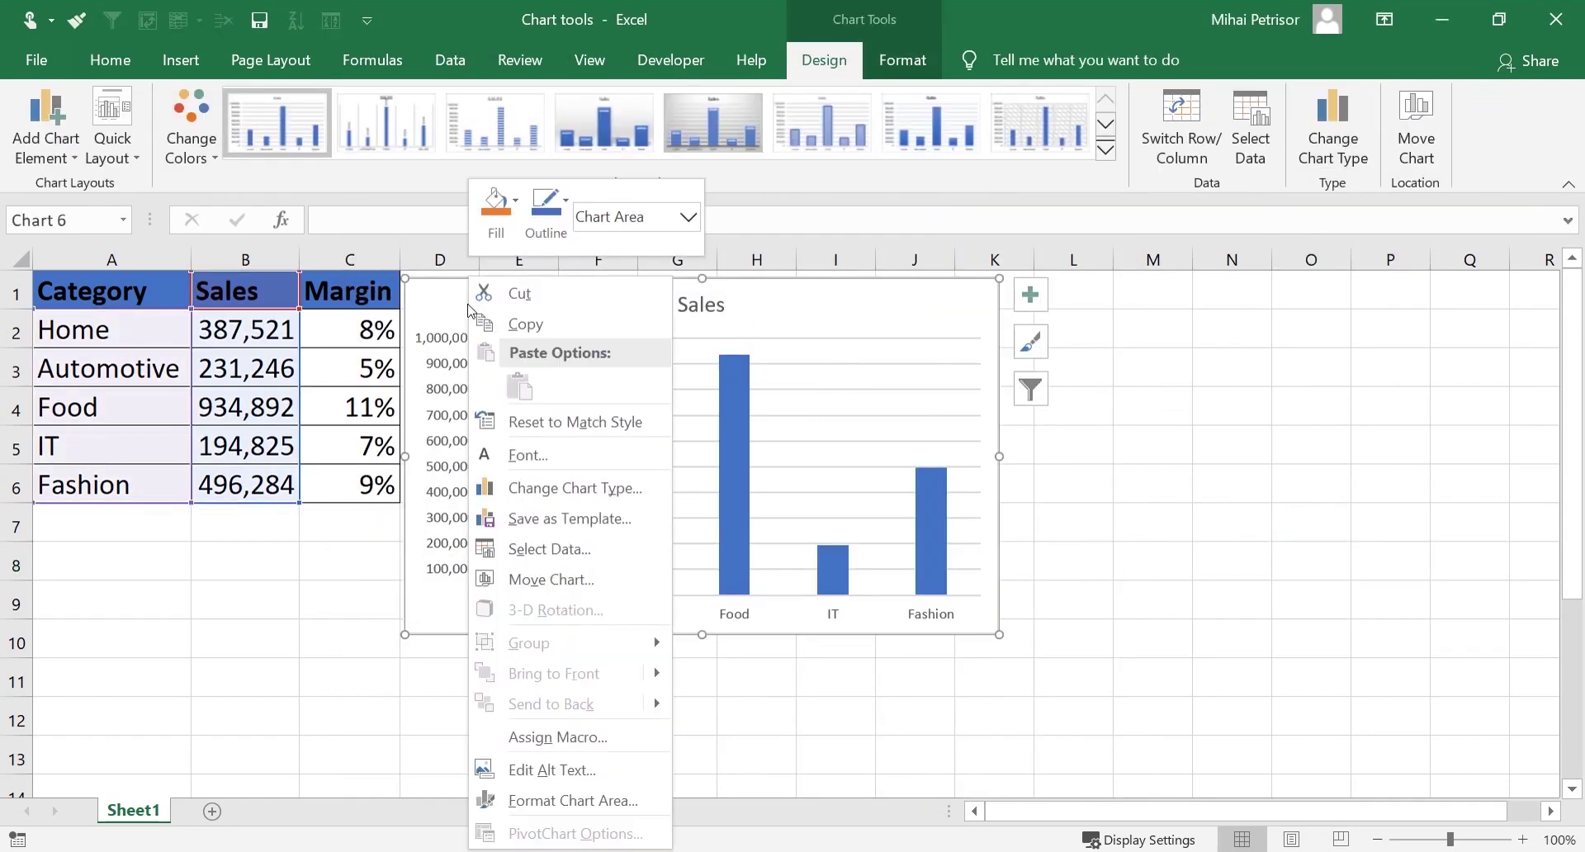
pyautogui.click(529, 487)
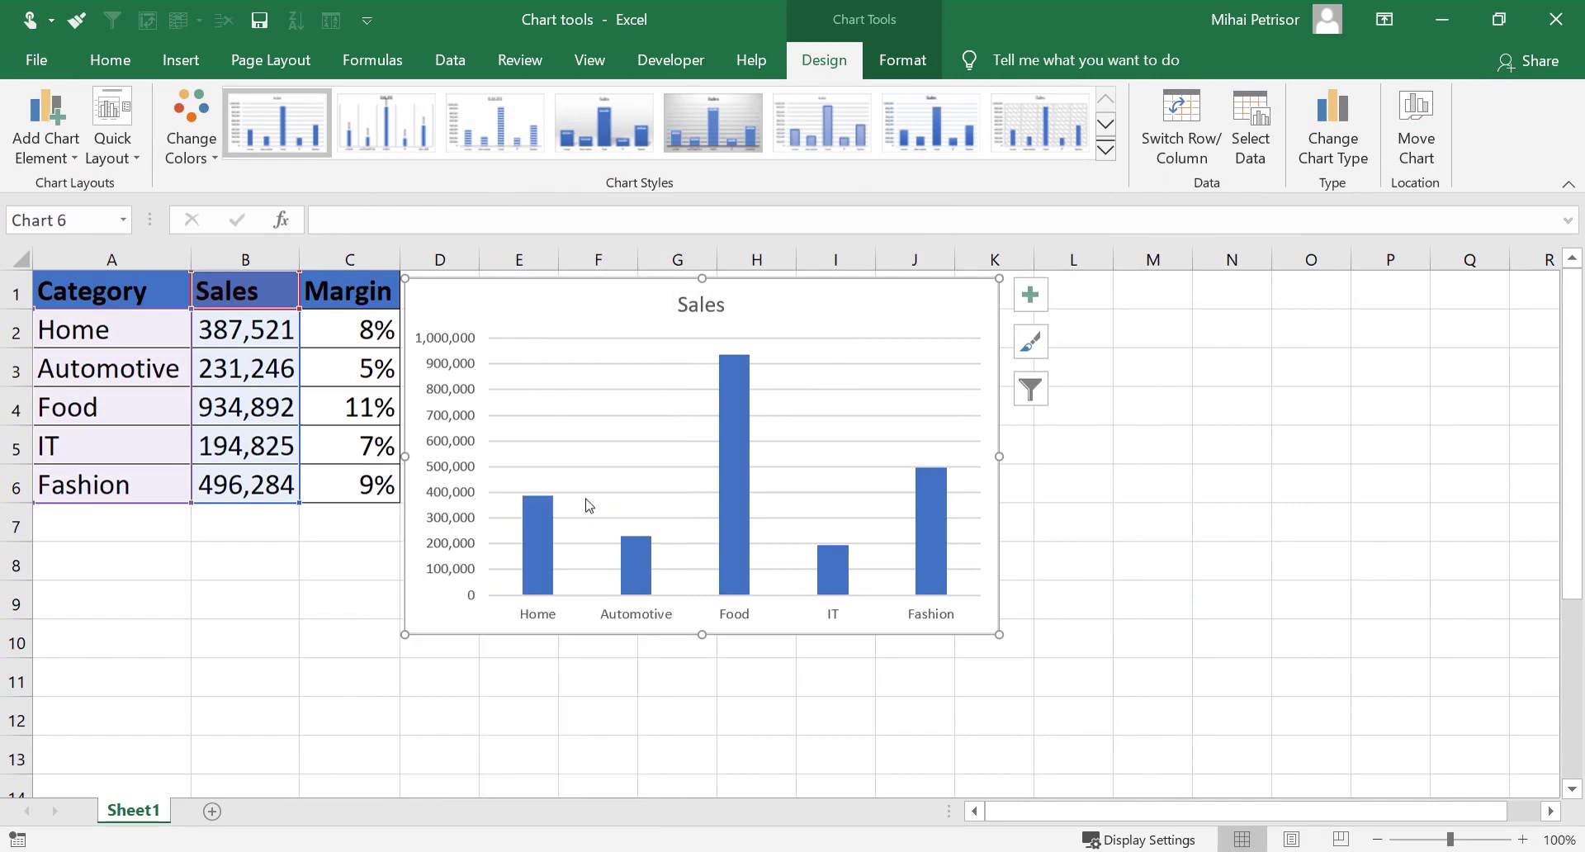
pyautogui.moveTo(712, 74); pyautogui.dragTo(610, 47)
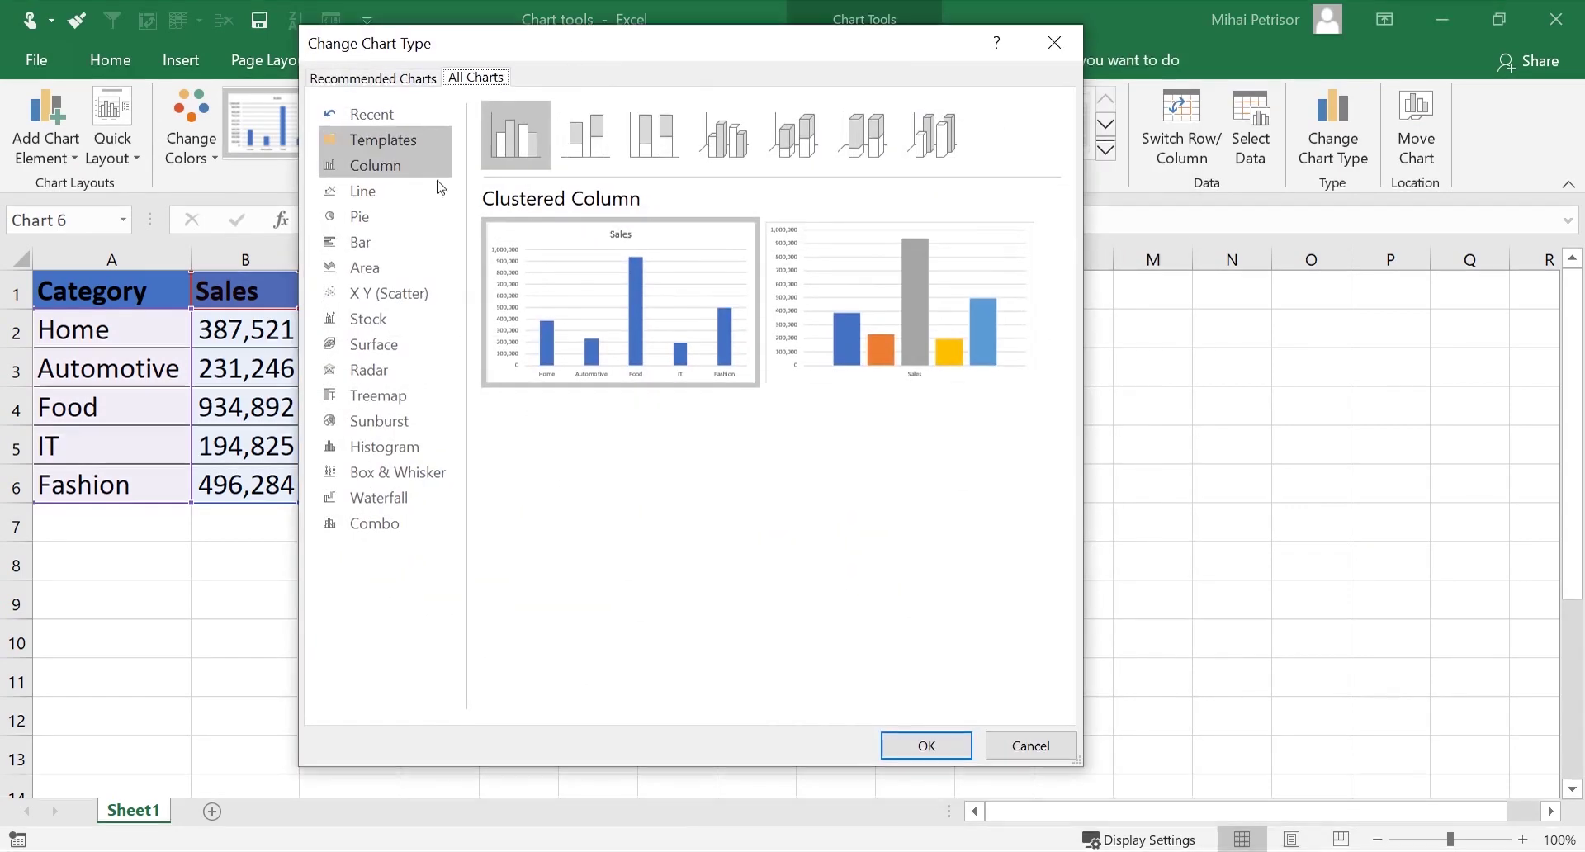
pyautogui.click(1054, 43)
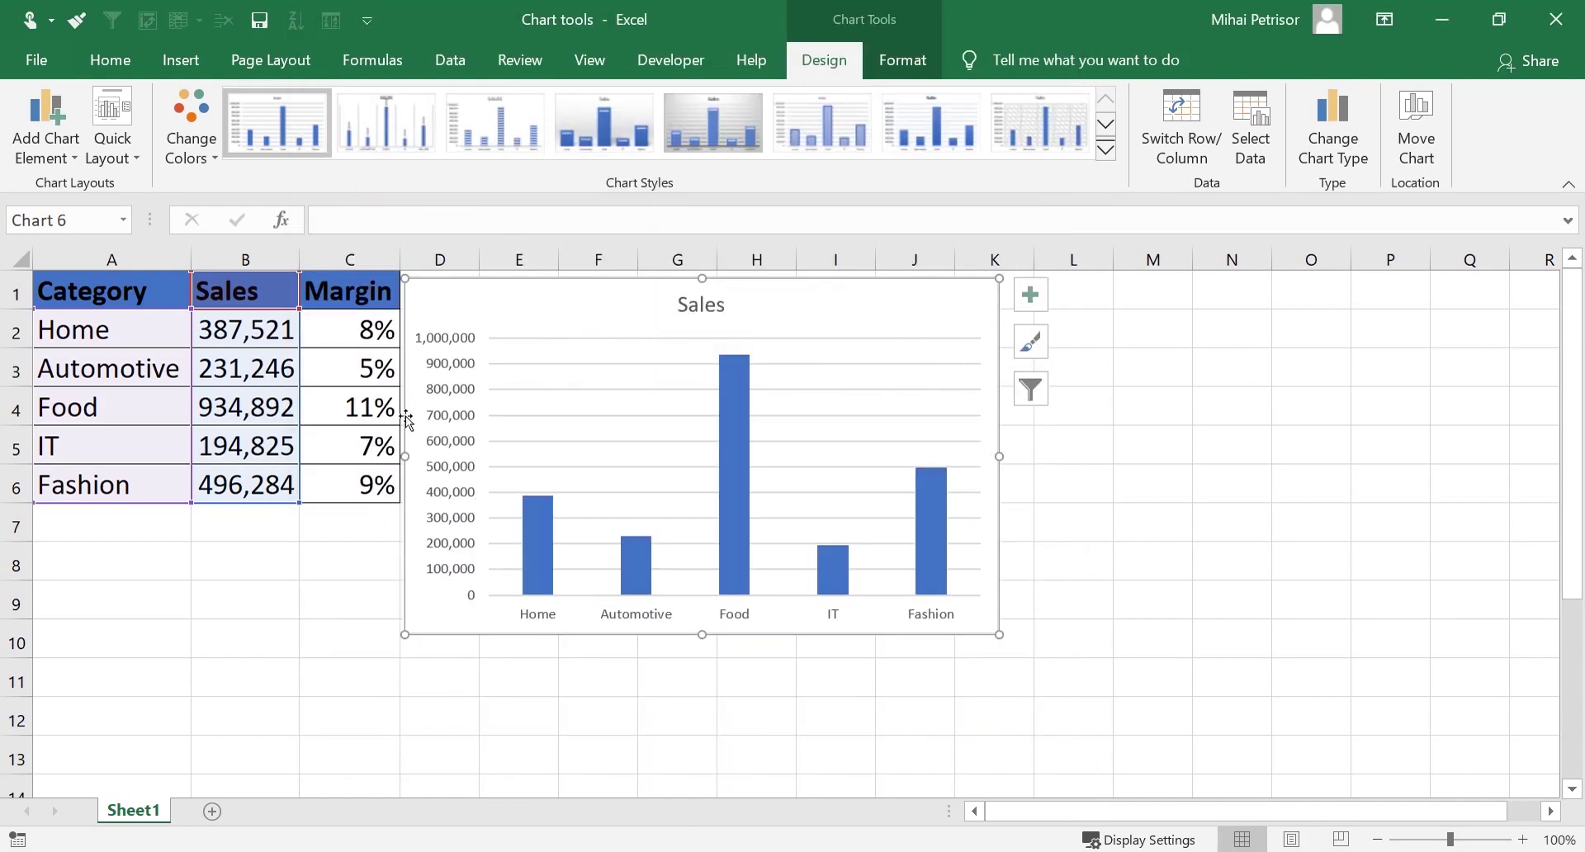
pyautogui.moveTo(541, 566)
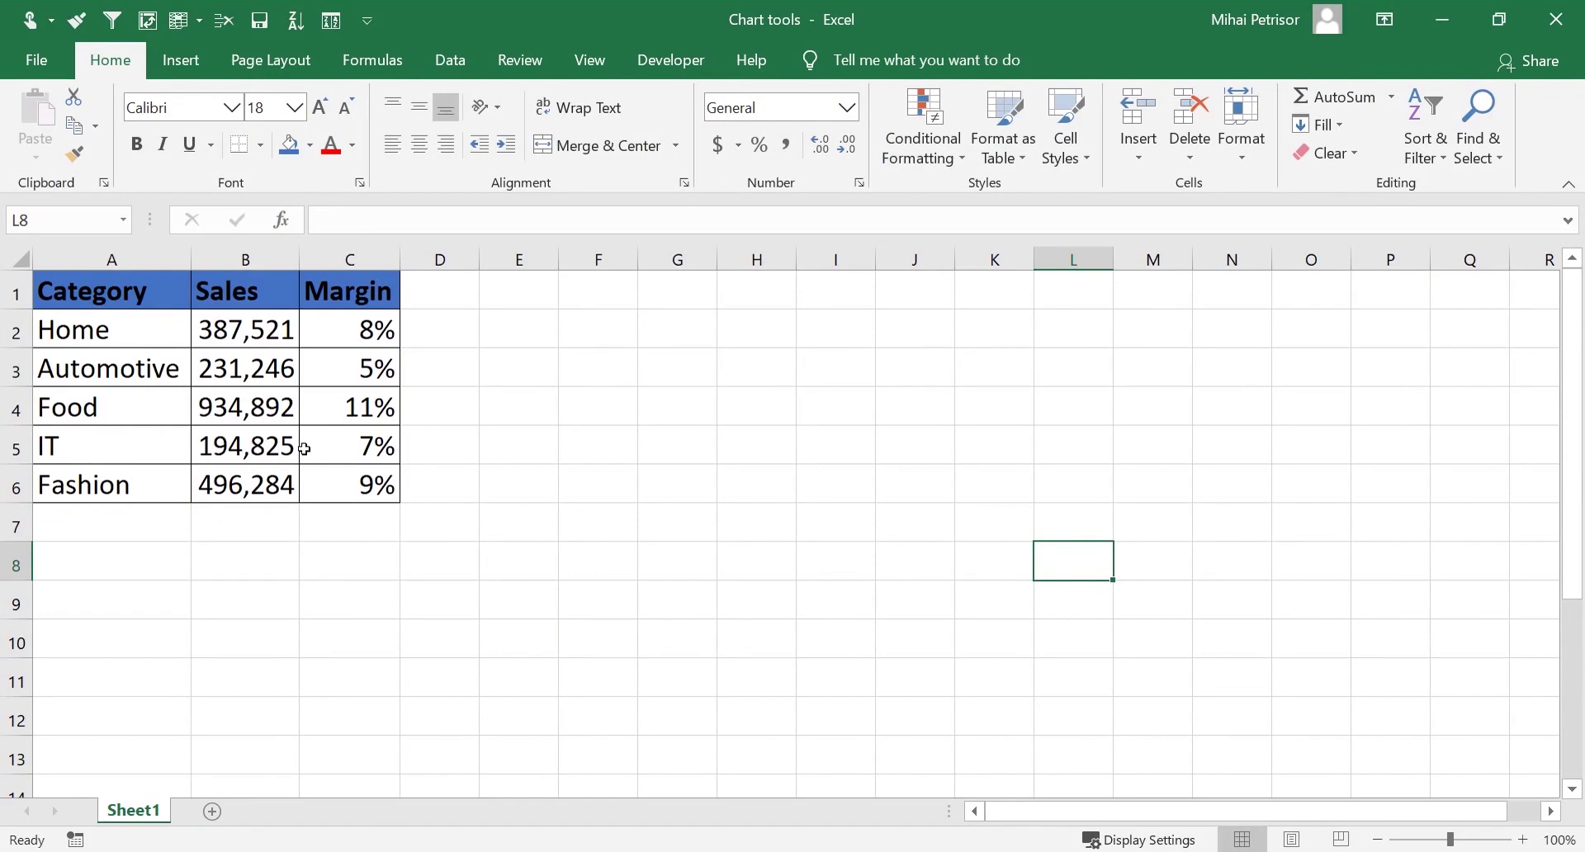
# Insert a 2-D clustered column chart from the Category, Sales and Margin table and place it directly beside the table
pyautogui.click(278, 369)
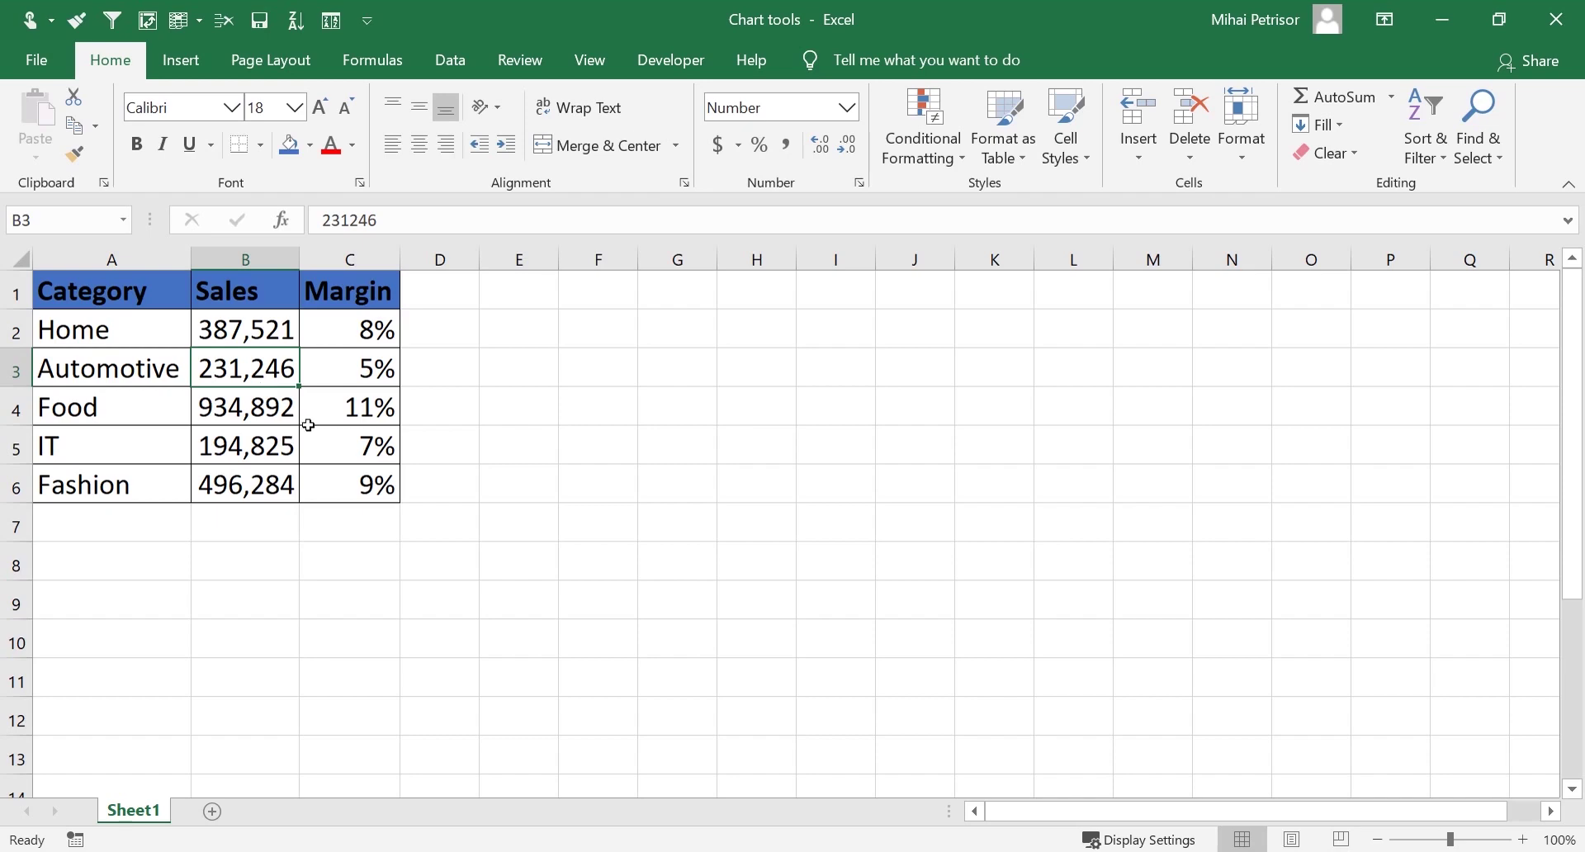
pyautogui.click(172, 331)
pyautogui.click(337, 408)
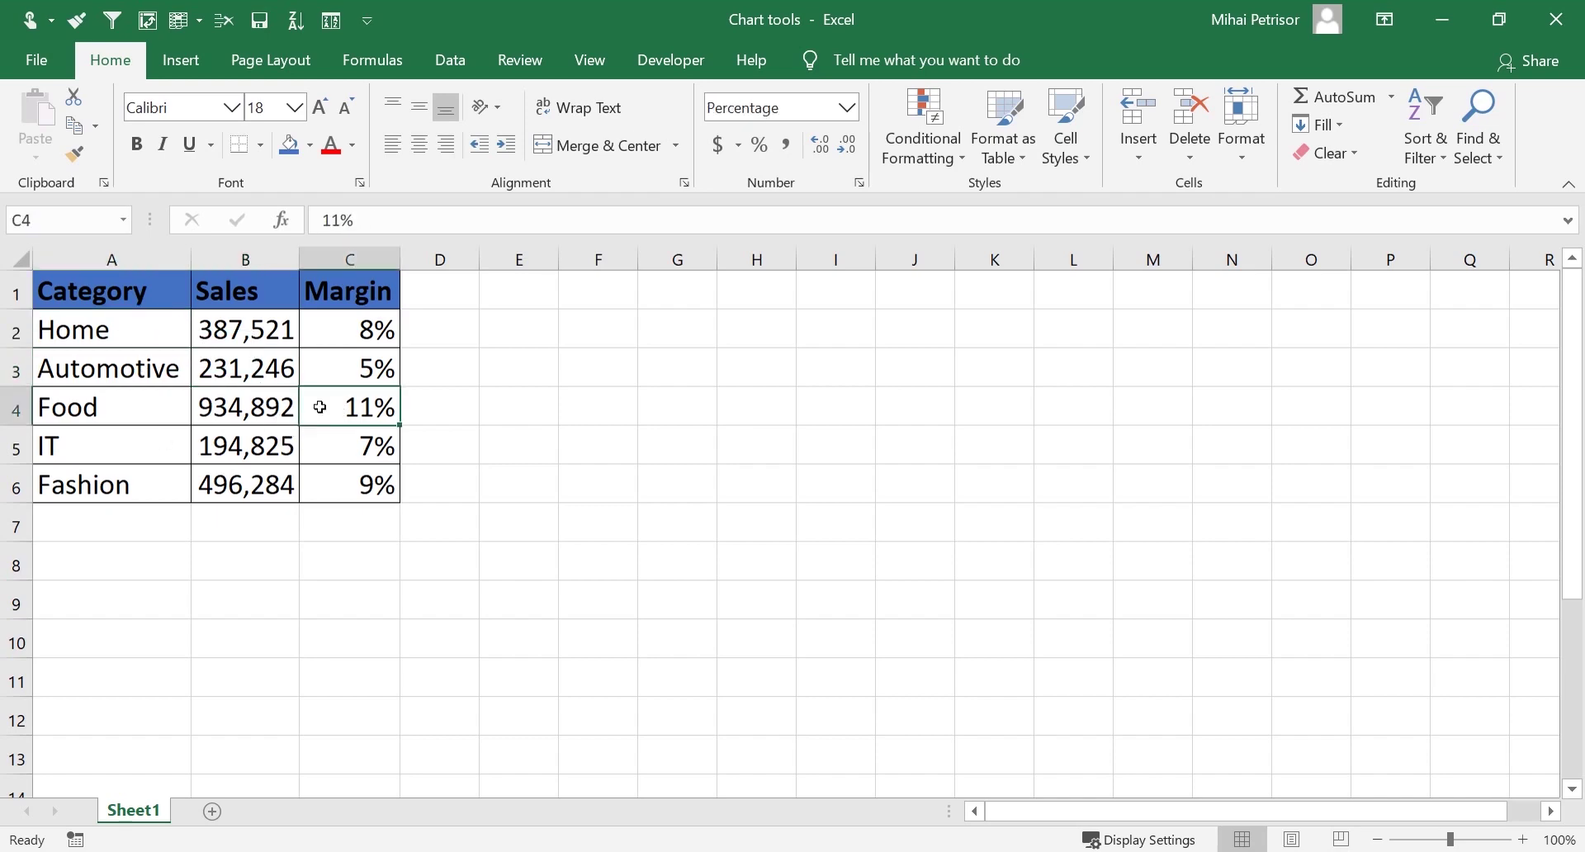
pyautogui.click(181, 60)
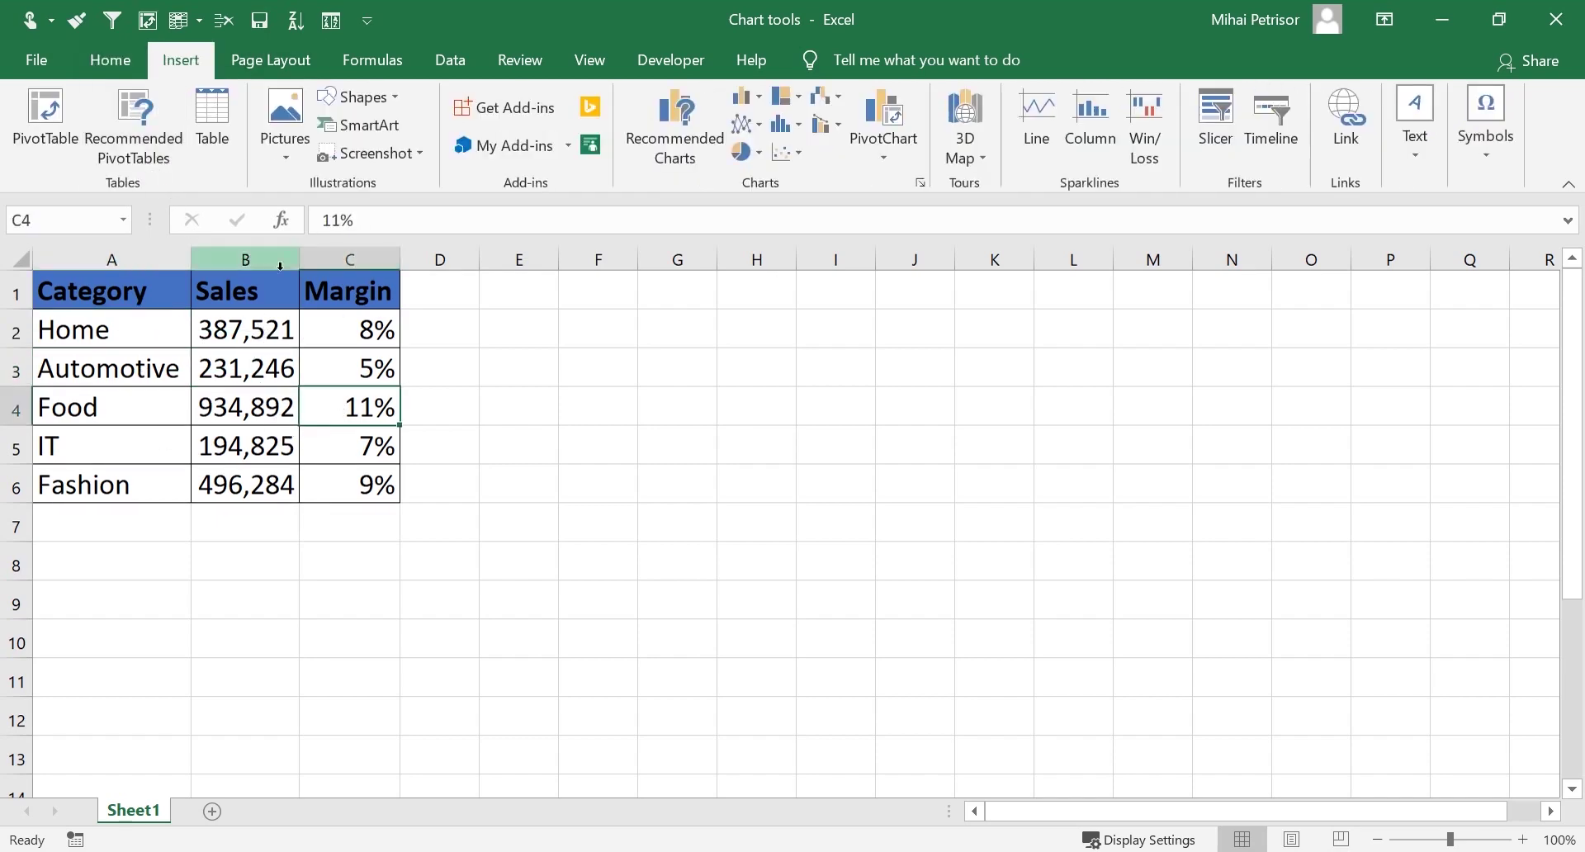
pyautogui.click(747, 95)
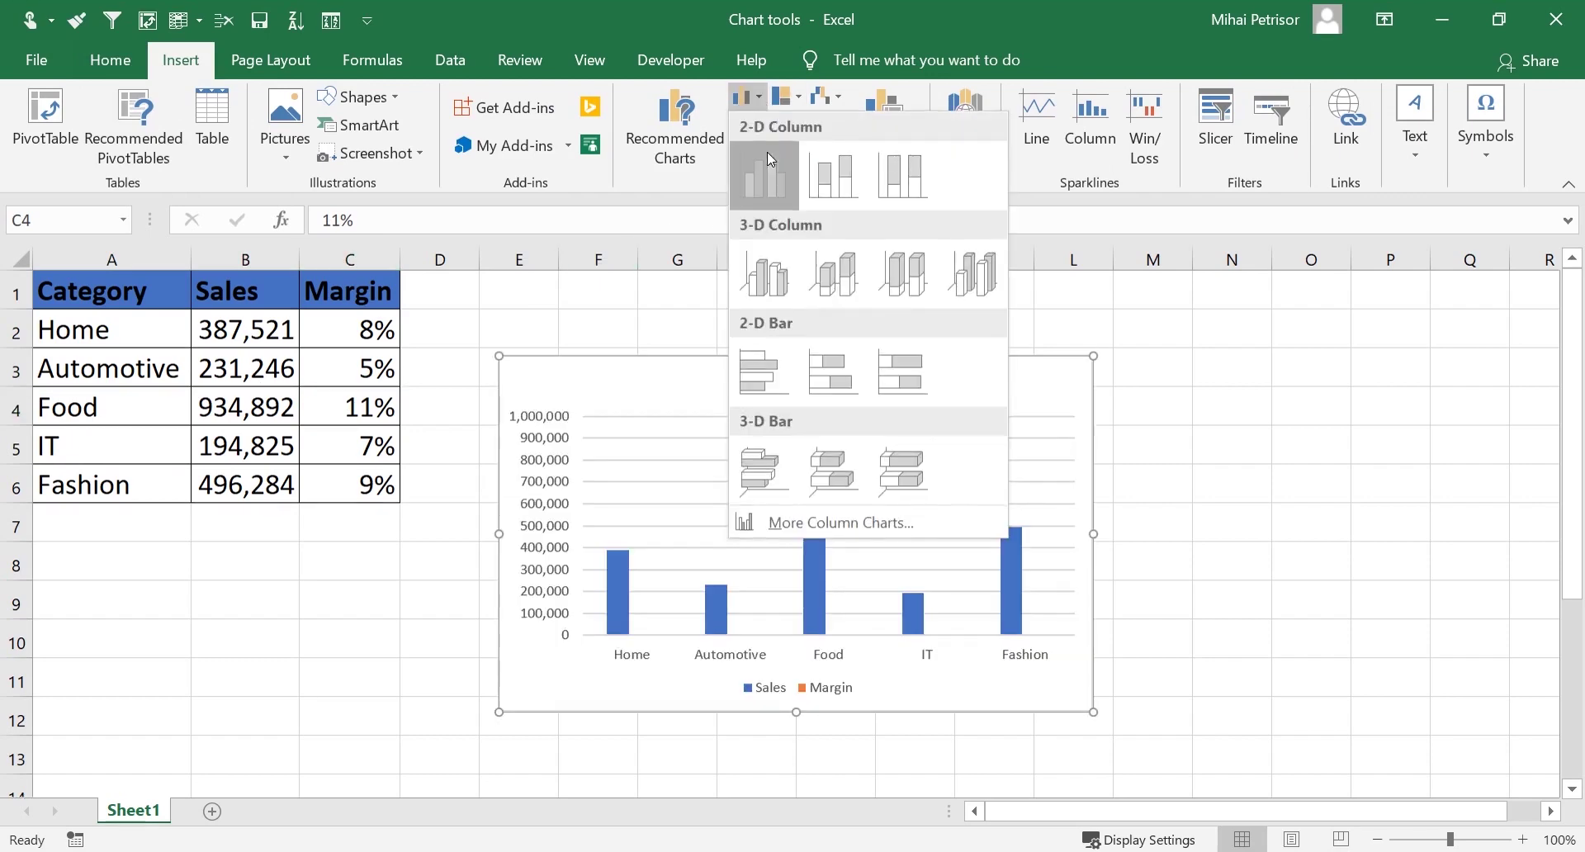
pyautogui.click(766, 152)
pyautogui.moveTo(716, 353); pyautogui.dragTo(607, 280)
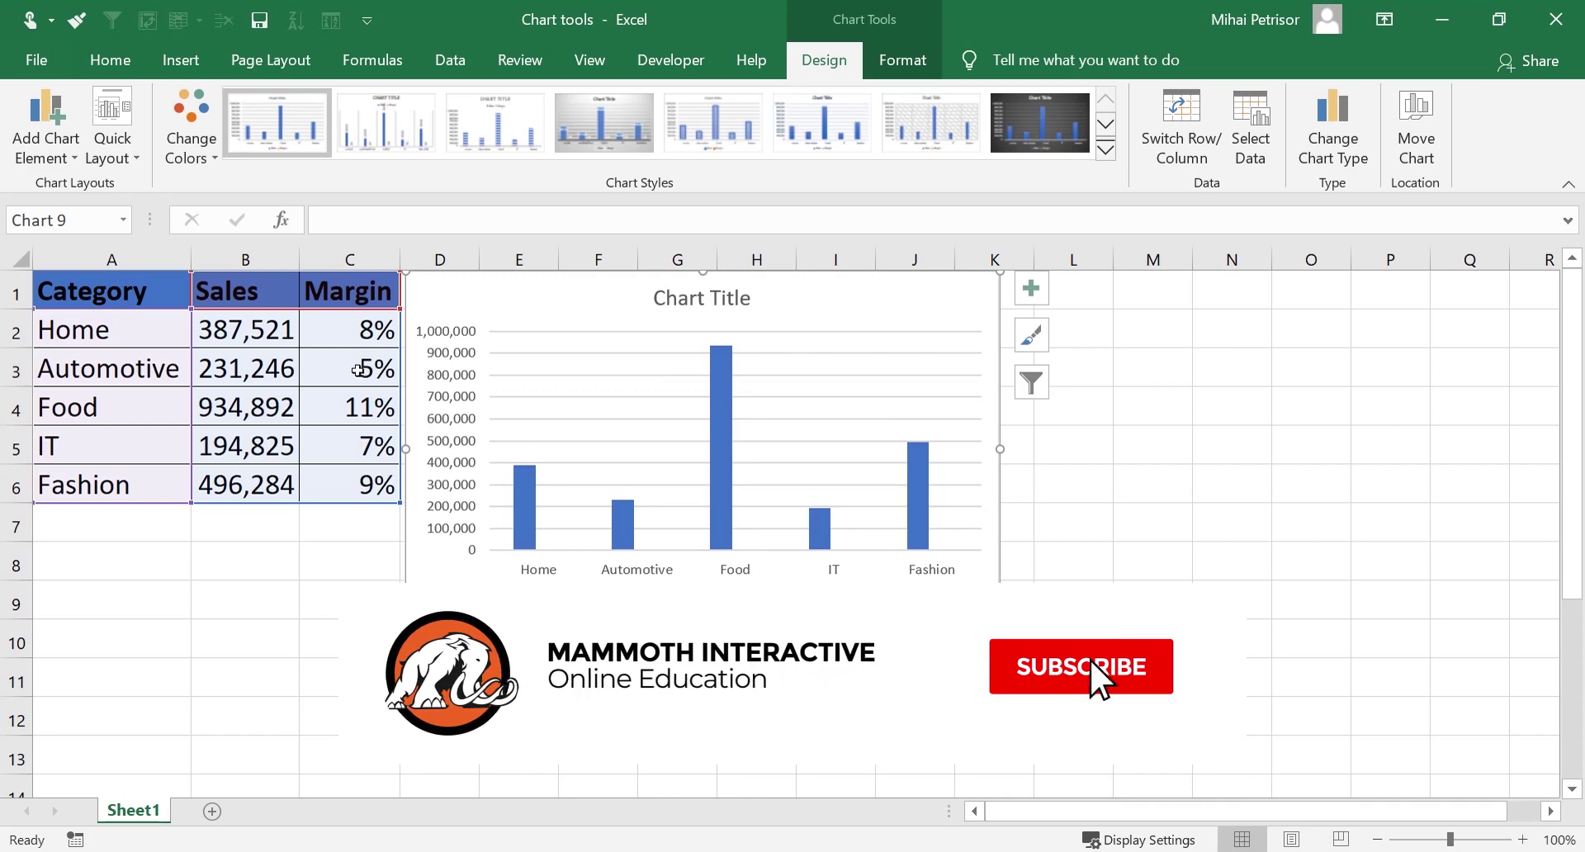
# Examine how the Sales and Margin series are plotted against the chart's single value axis
pyautogui.click(313, 294)
pyautogui.click(290, 292)
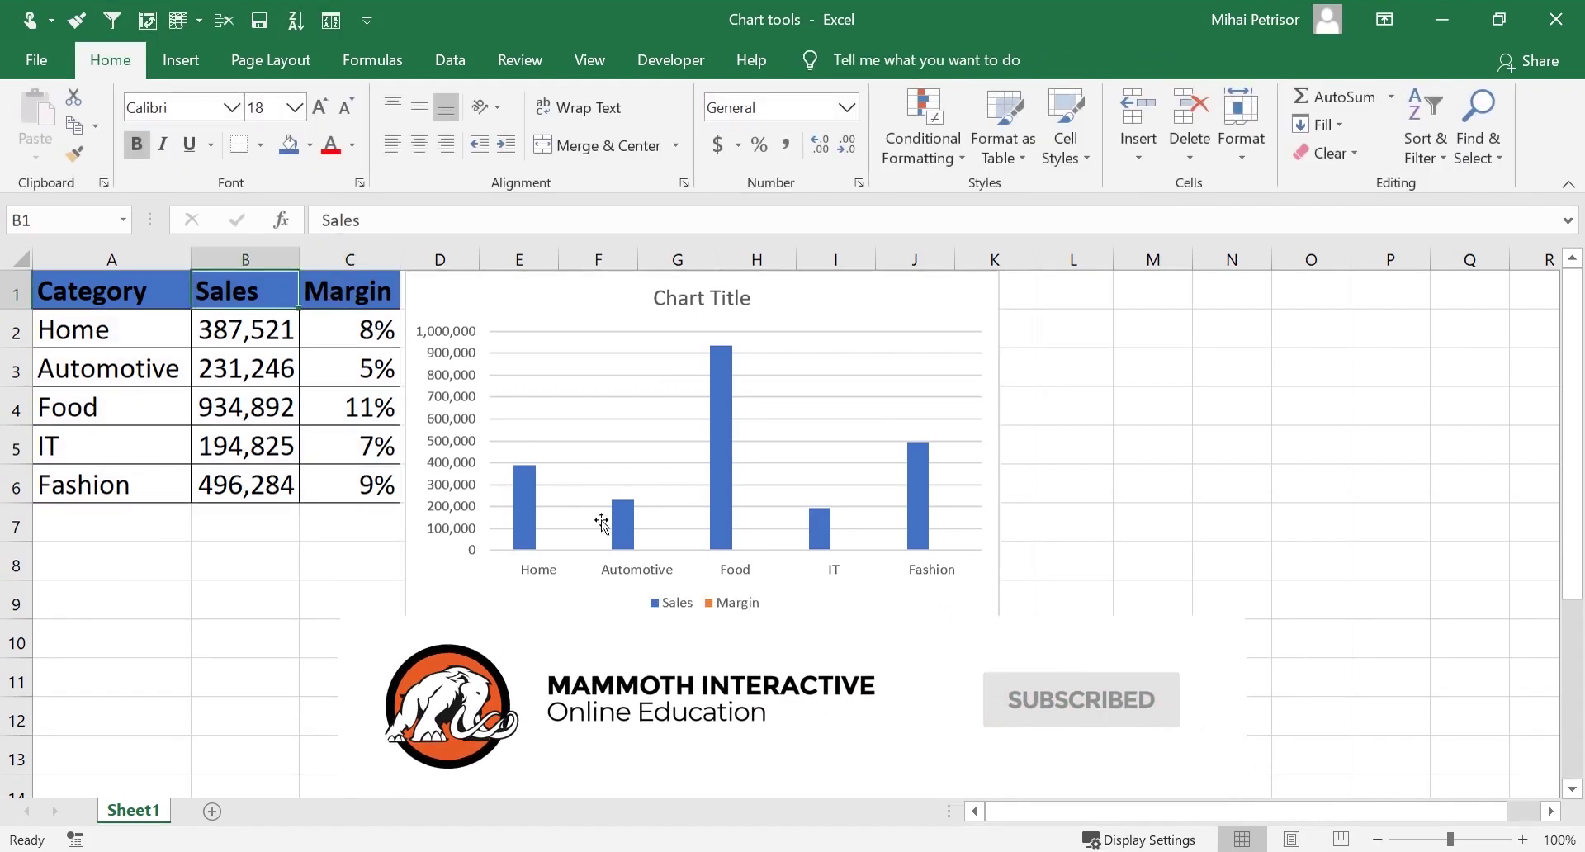
pyautogui.click(620, 532)
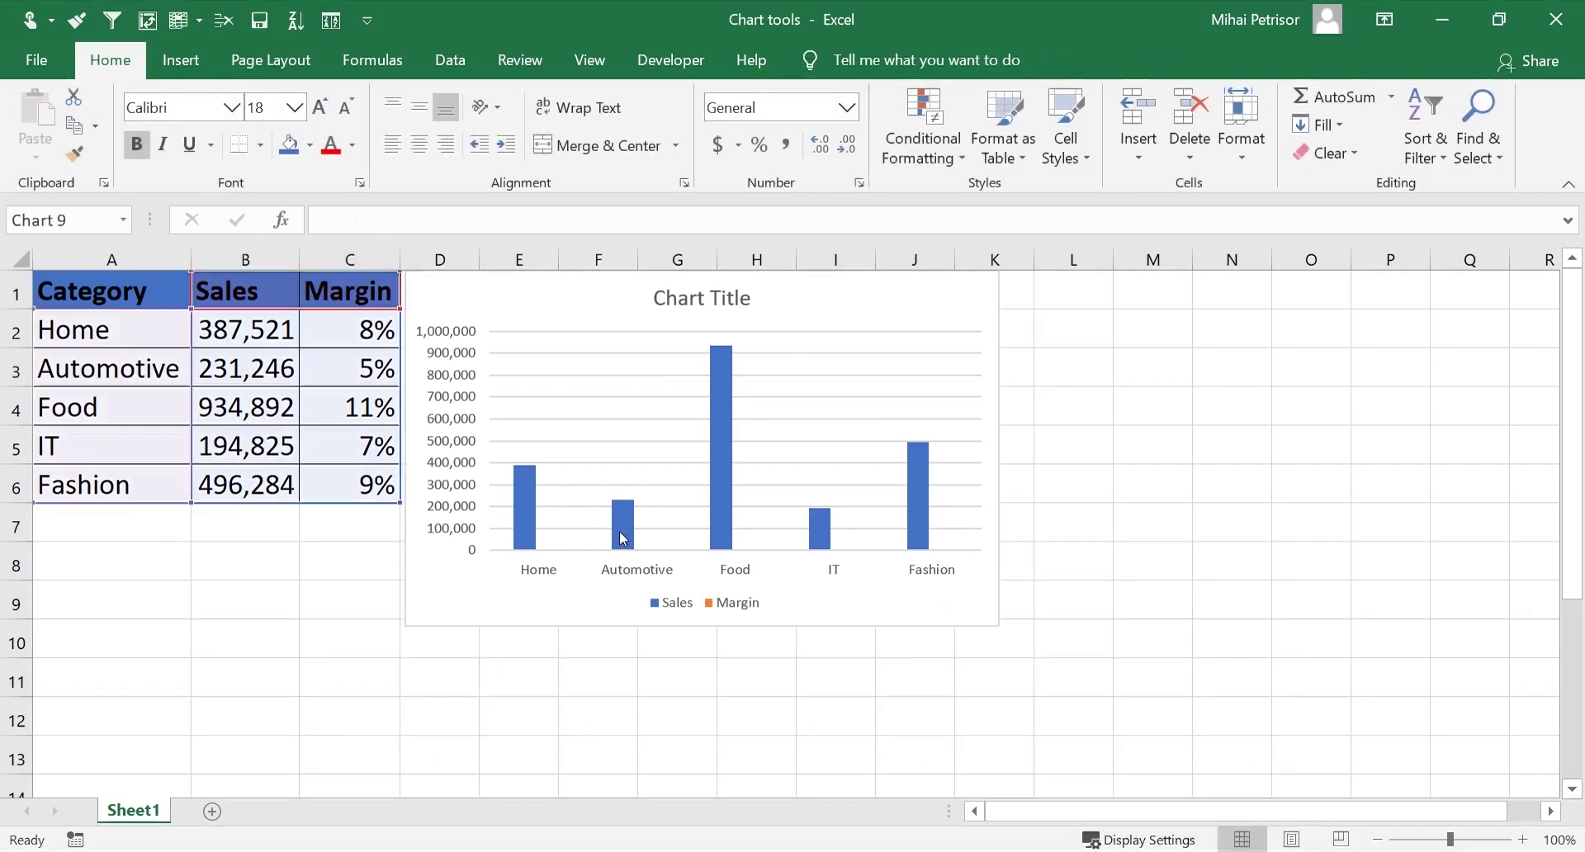
pyautogui.click(825, 323)
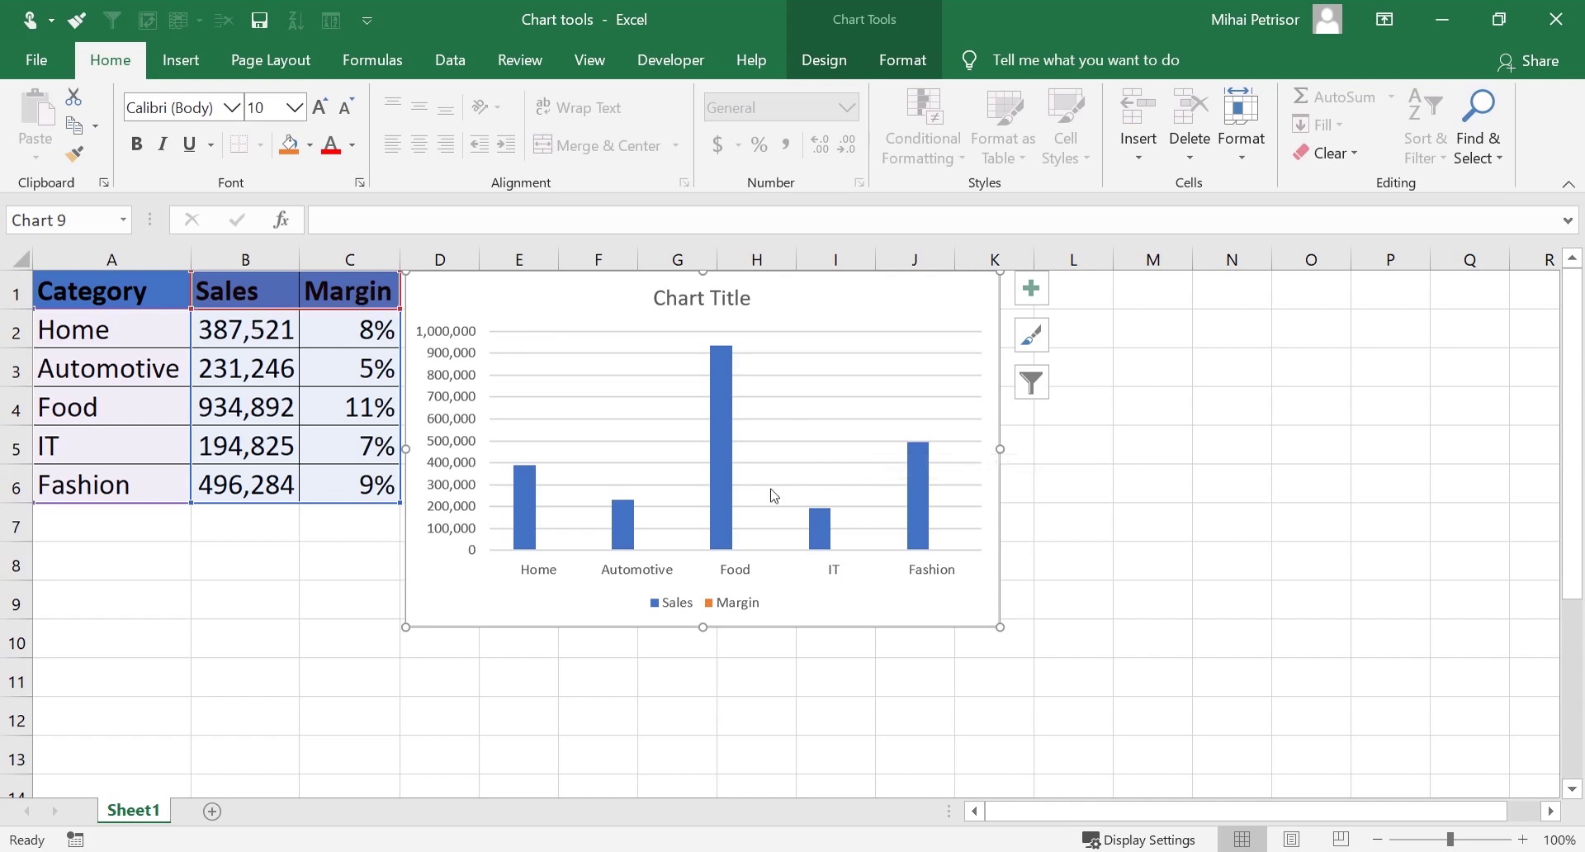
pyautogui.moveTo(712, 374)
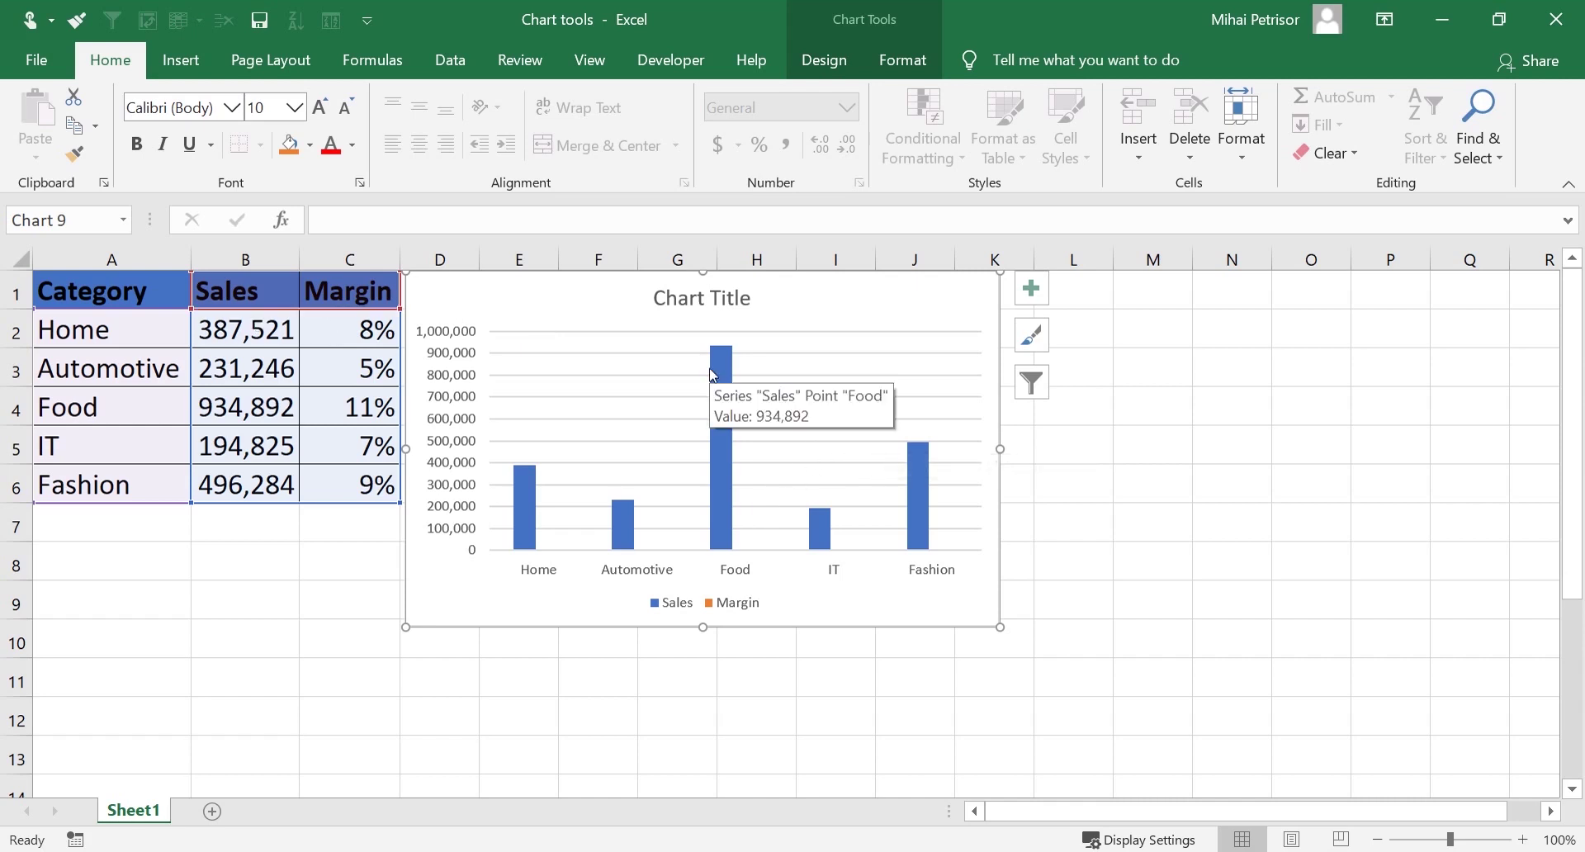
pyautogui.click(476, 393)
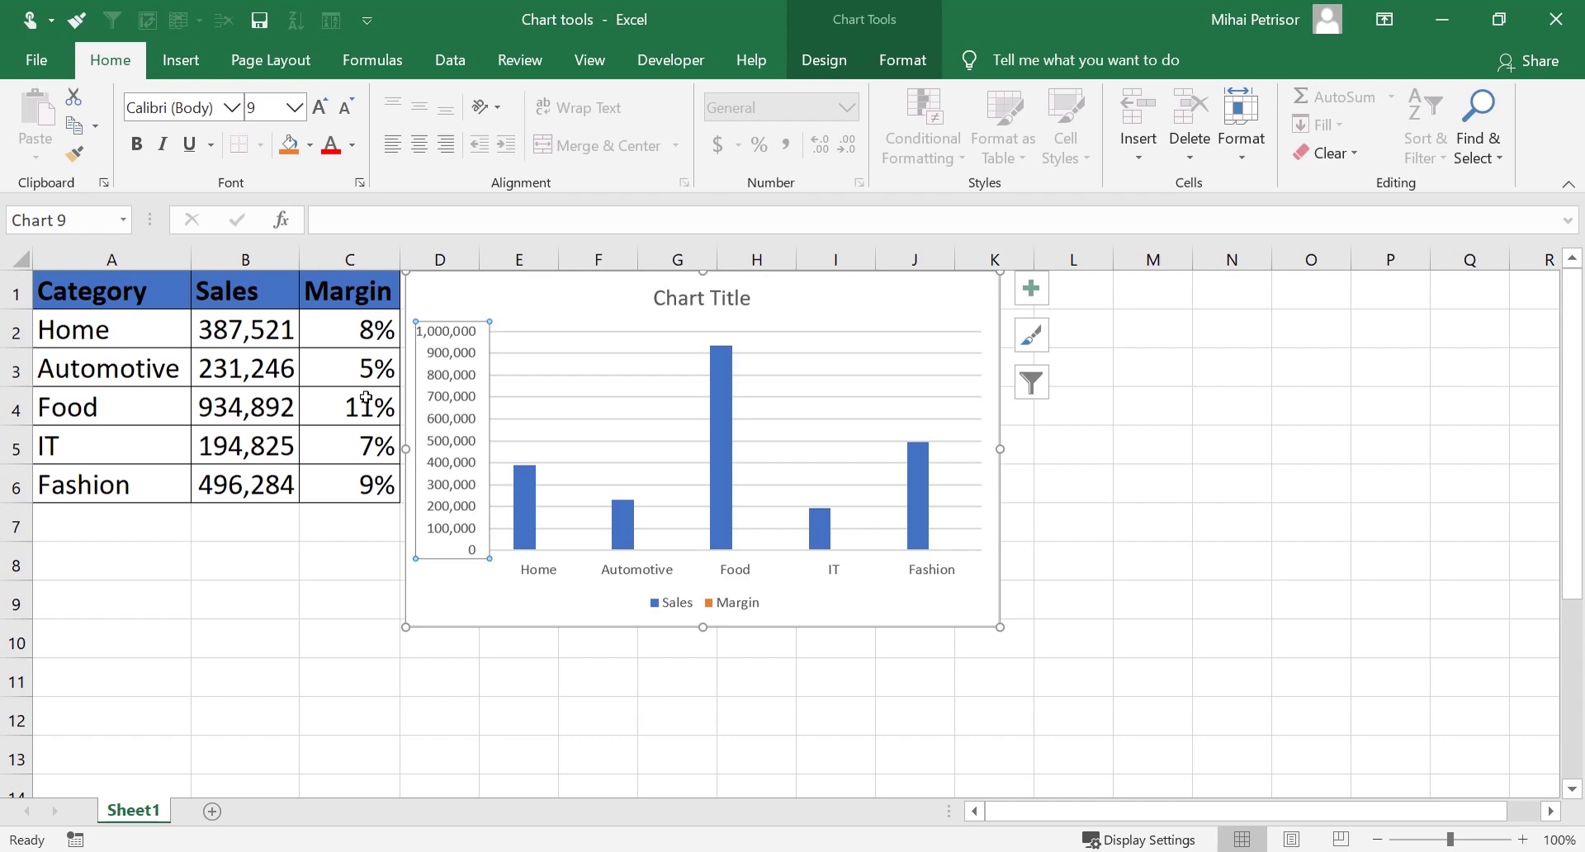
pyautogui.moveTo(548, 601); pyautogui.dragTo(555, 304)
# Change the chart to a combo with Sales as clustered columns and Margin as a line on the secondary axis
pyautogui.rightClick(627, 293)
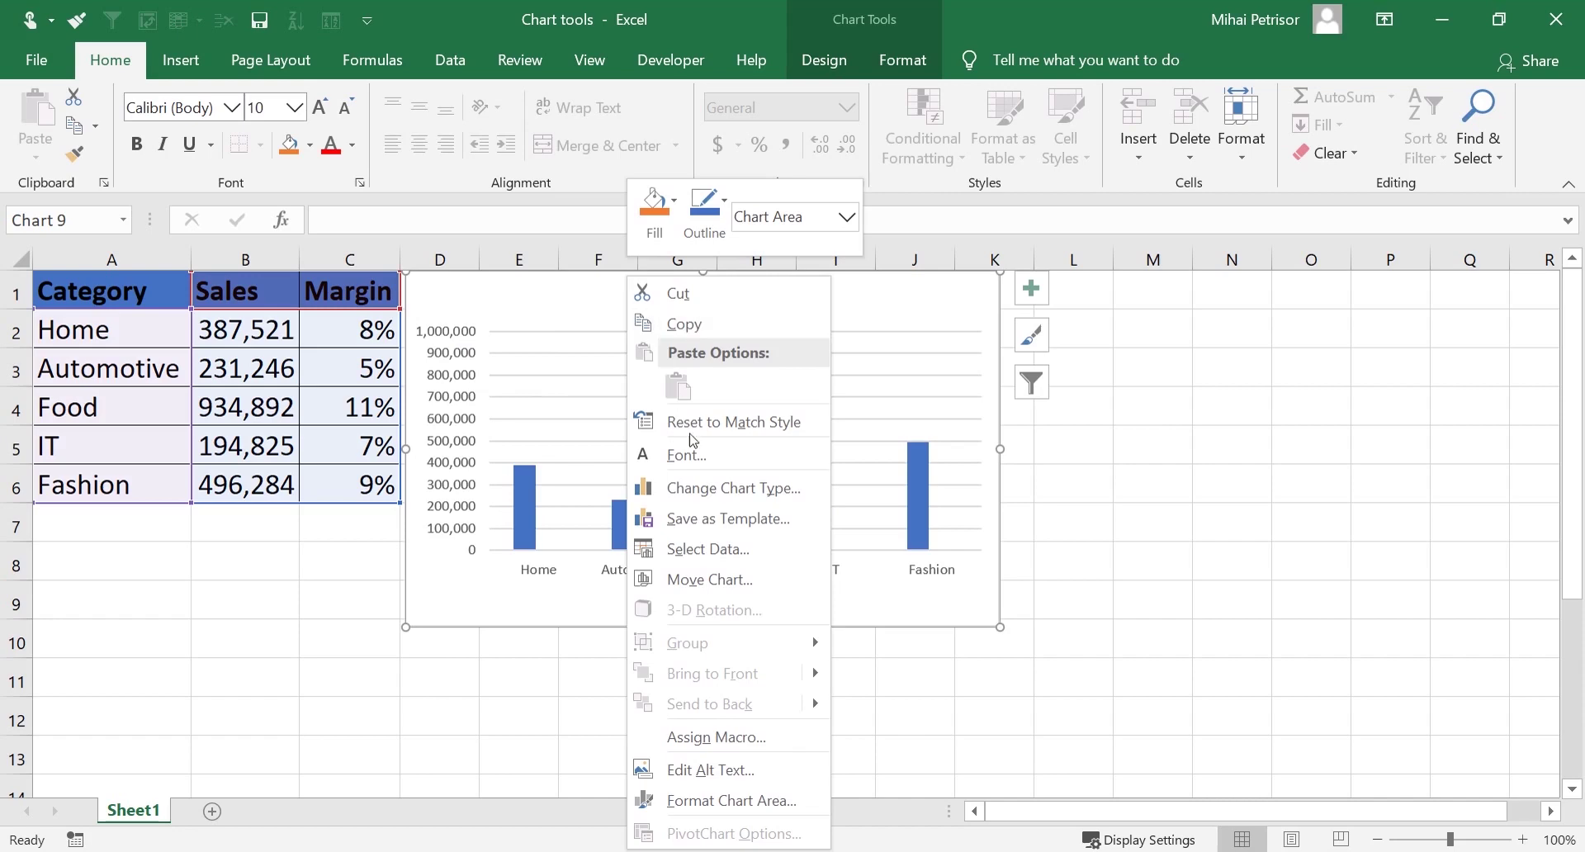
pyautogui.click(729, 487)
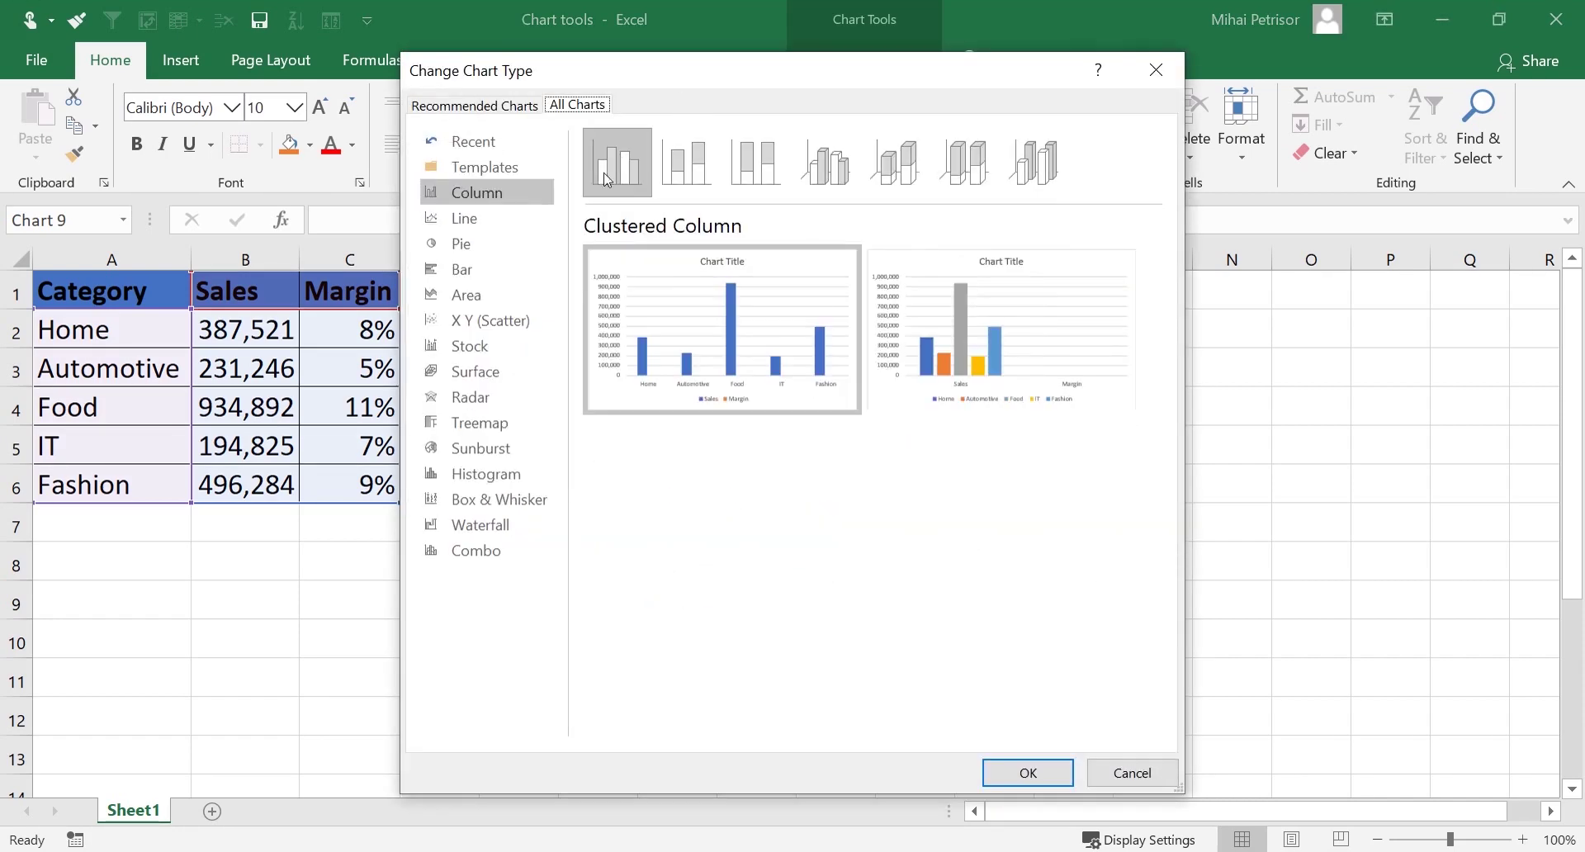
pyautogui.click(493, 543)
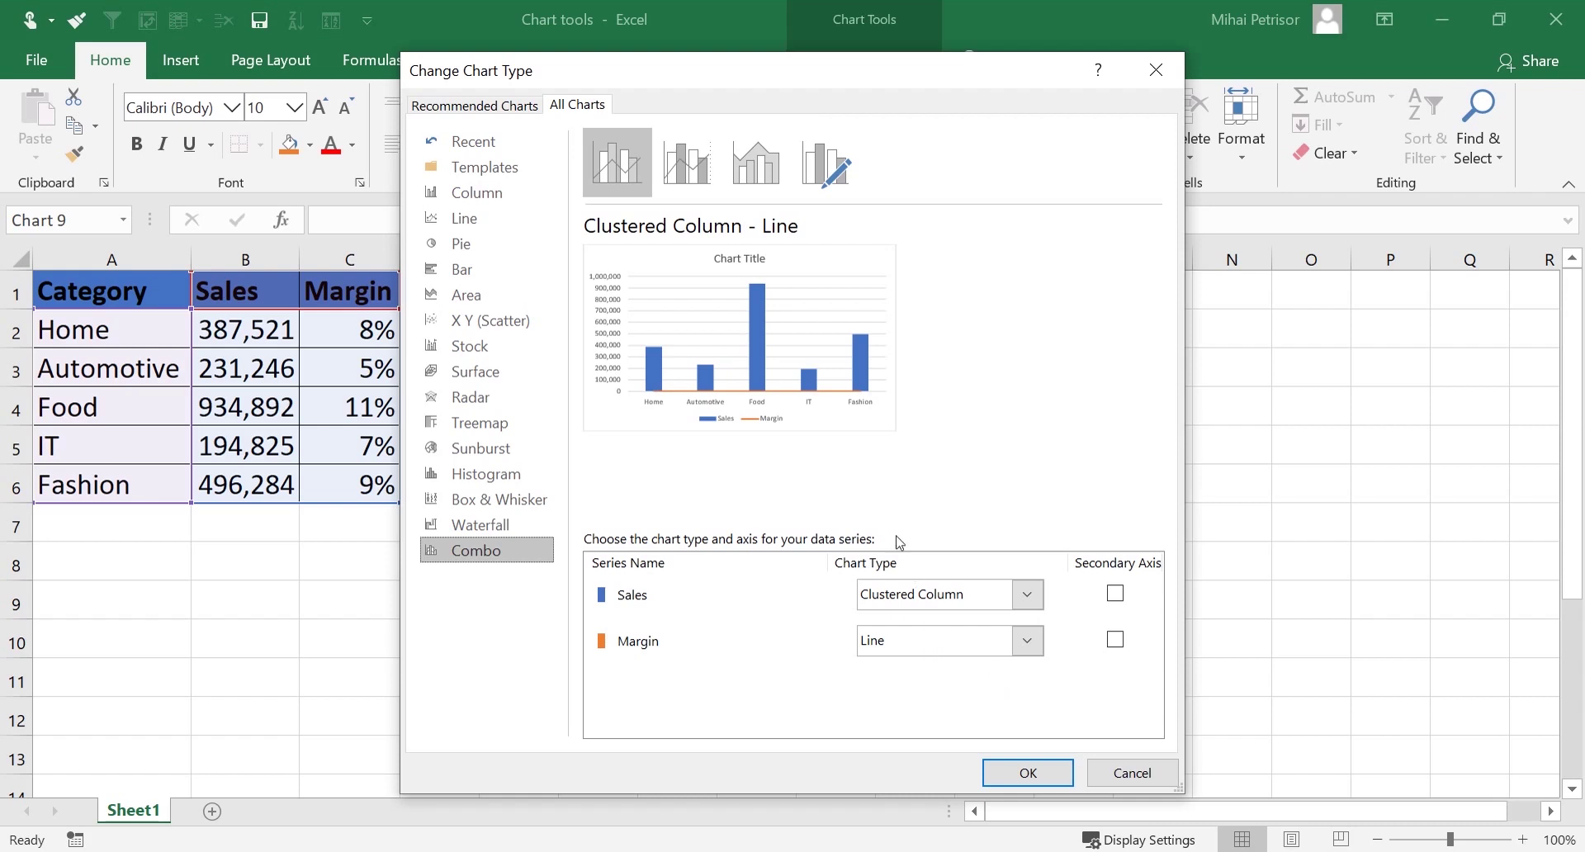
pyautogui.click(1114, 640)
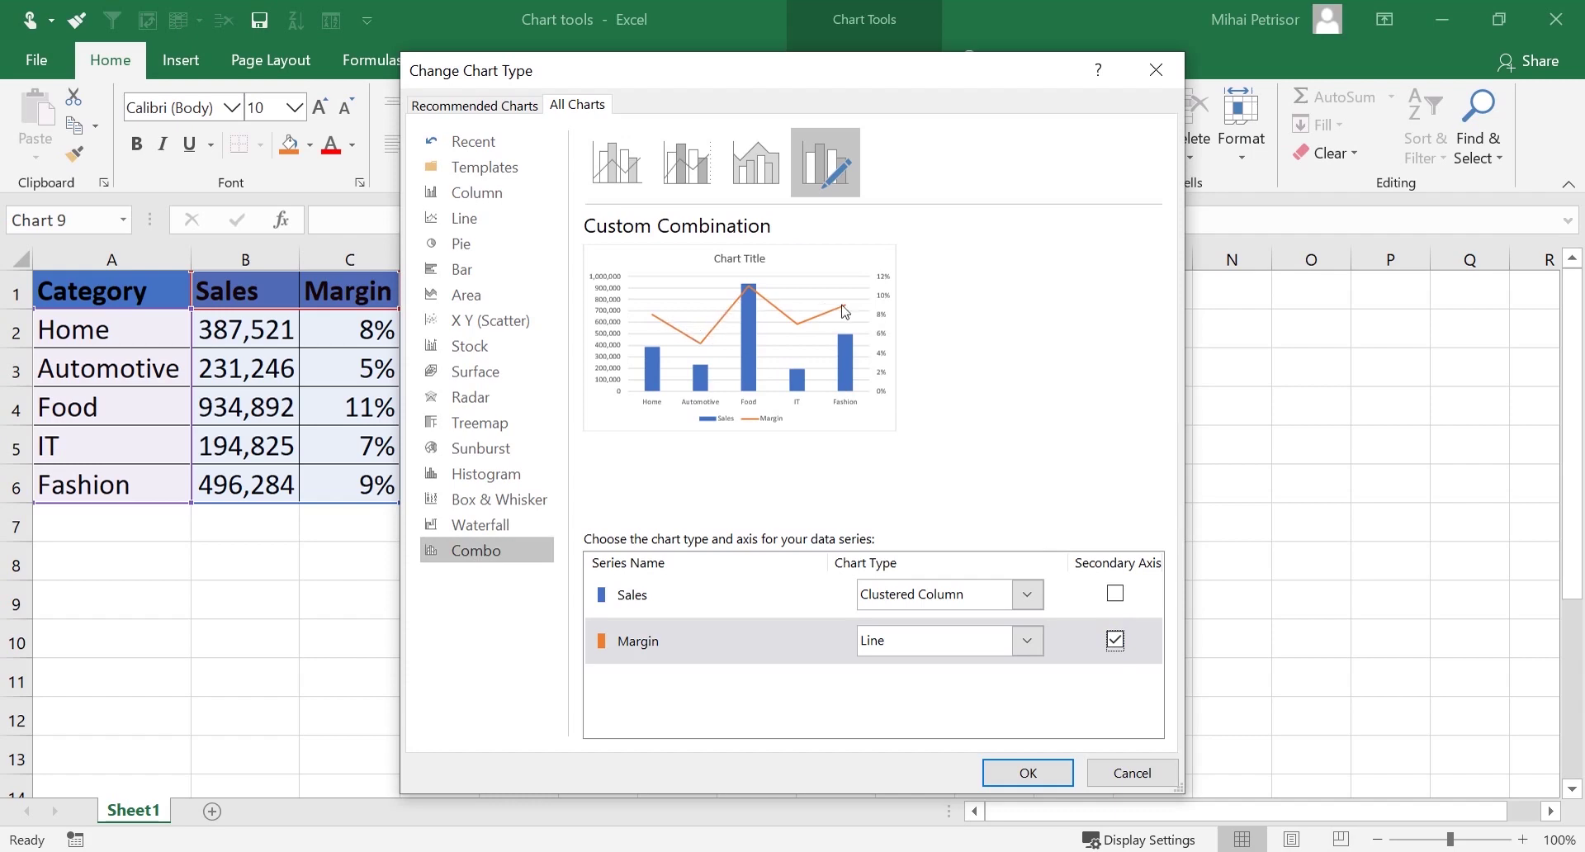
pyautogui.click(1027, 772)
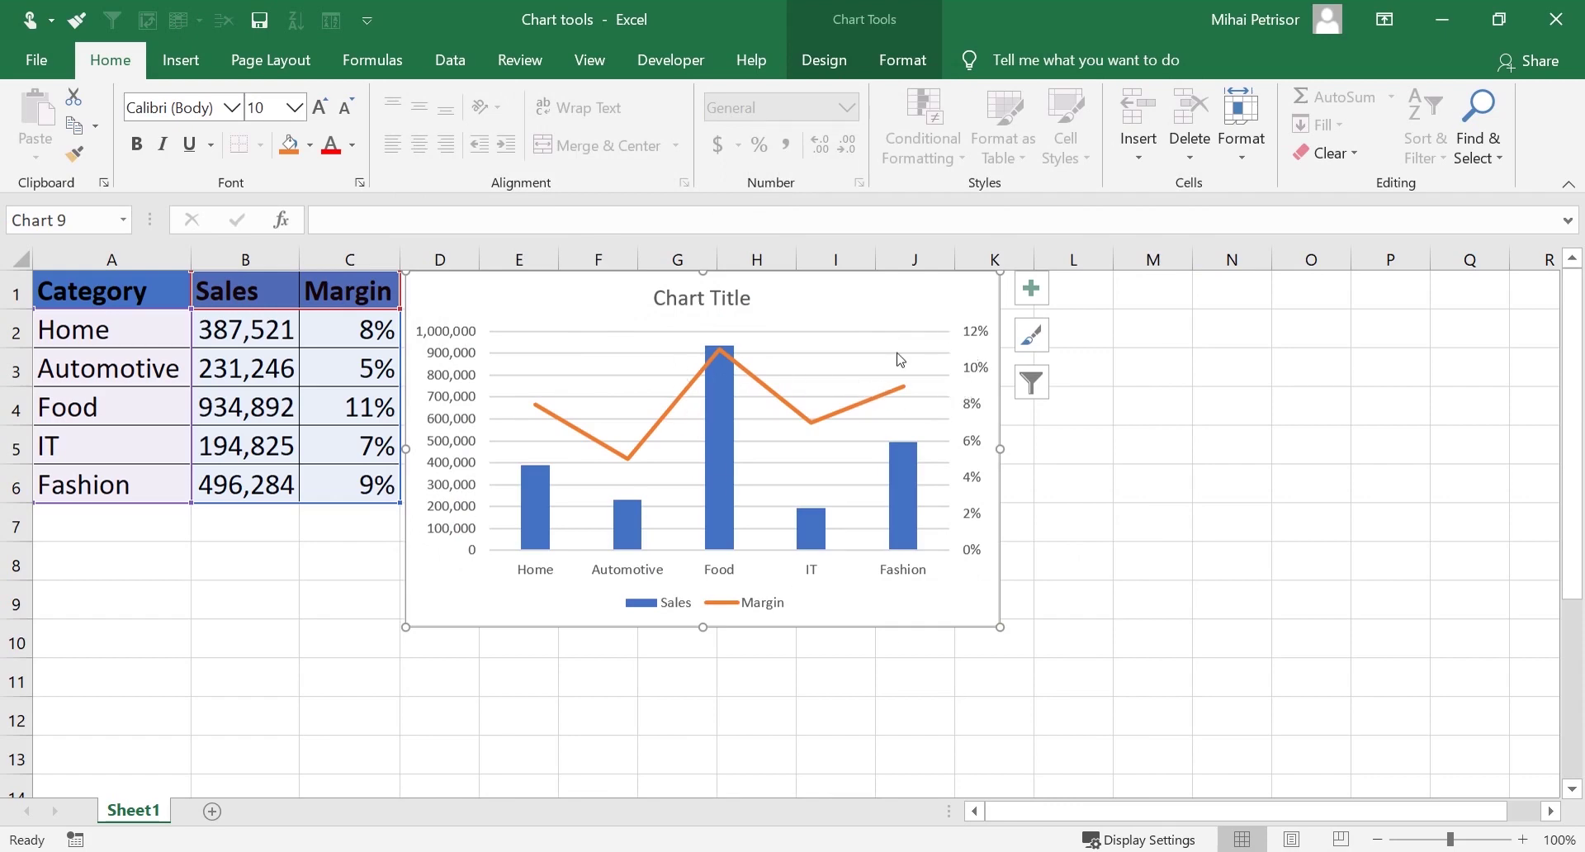
# Examine the combo chart's primary value axis, Sales columns and secondary percentage axis
pyautogui.click(459, 368)
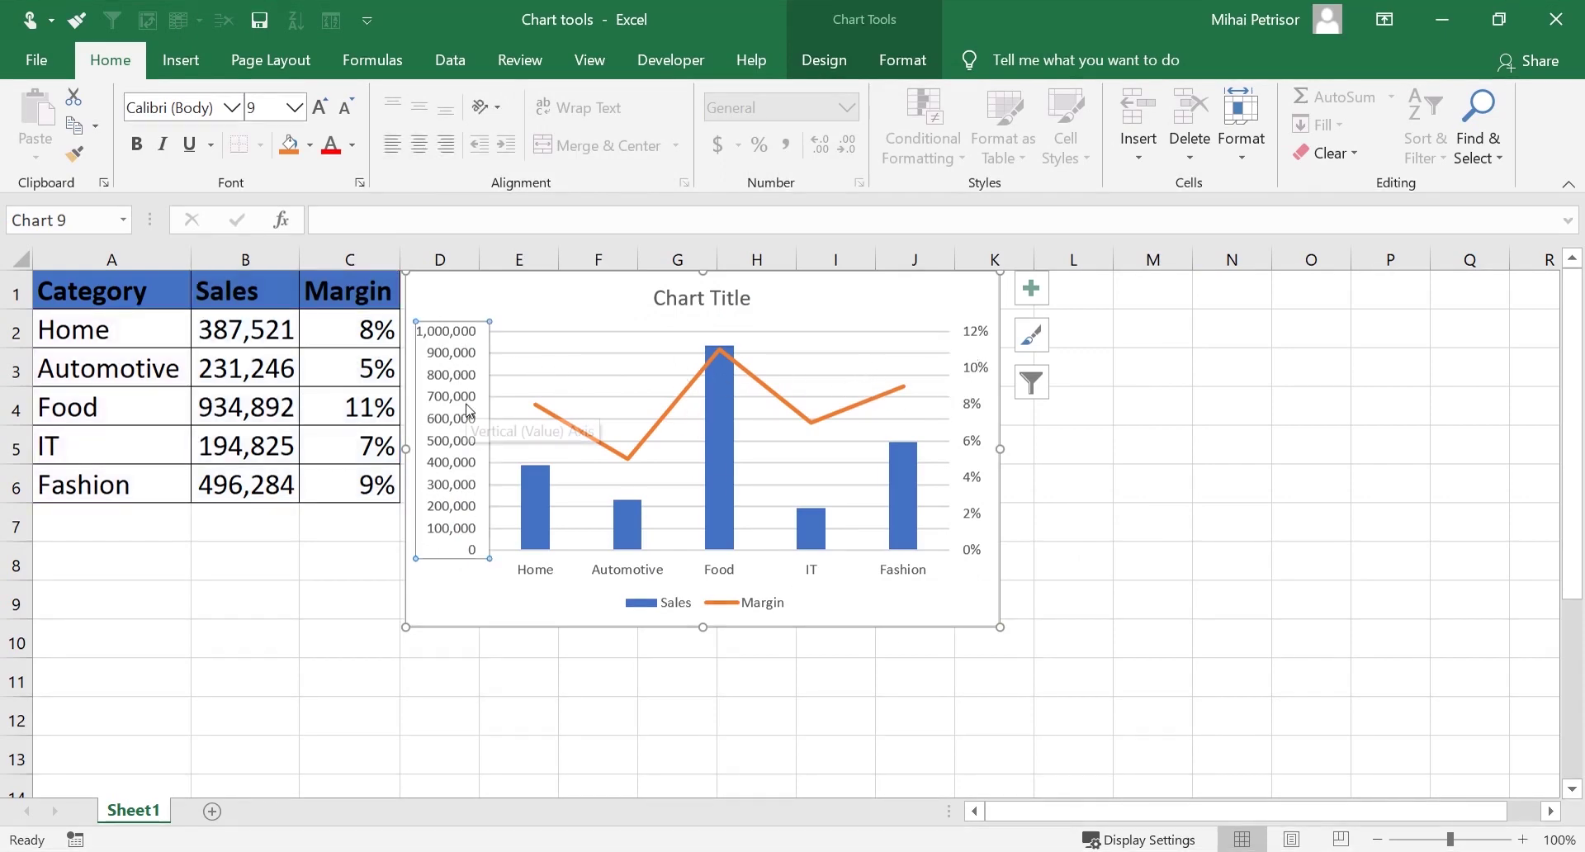
pyautogui.click(540, 505)
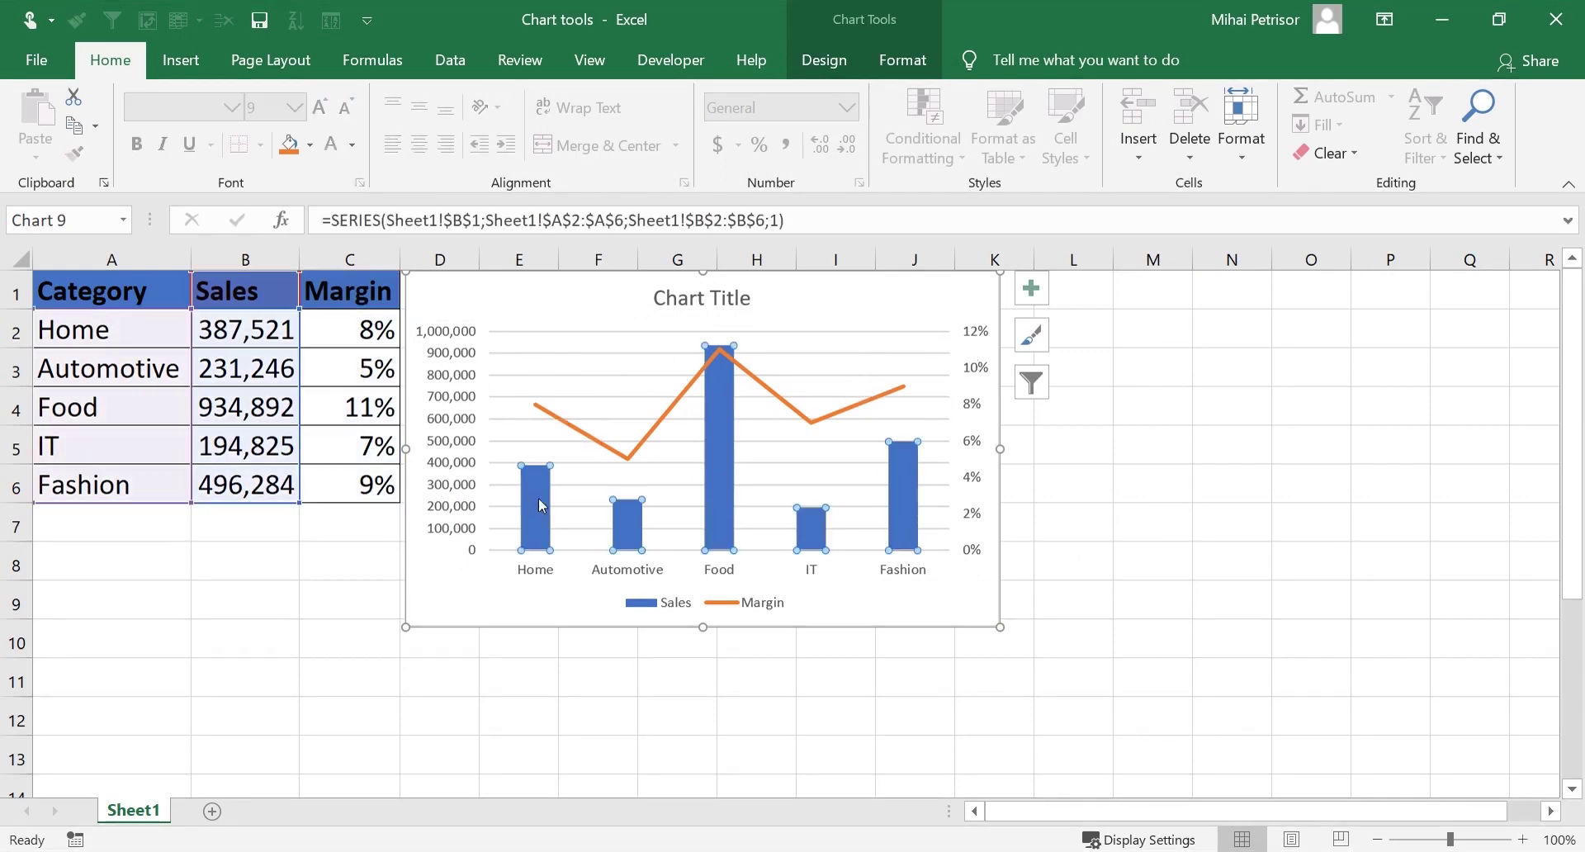
pyautogui.click(456, 363)
pyautogui.click(967, 384)
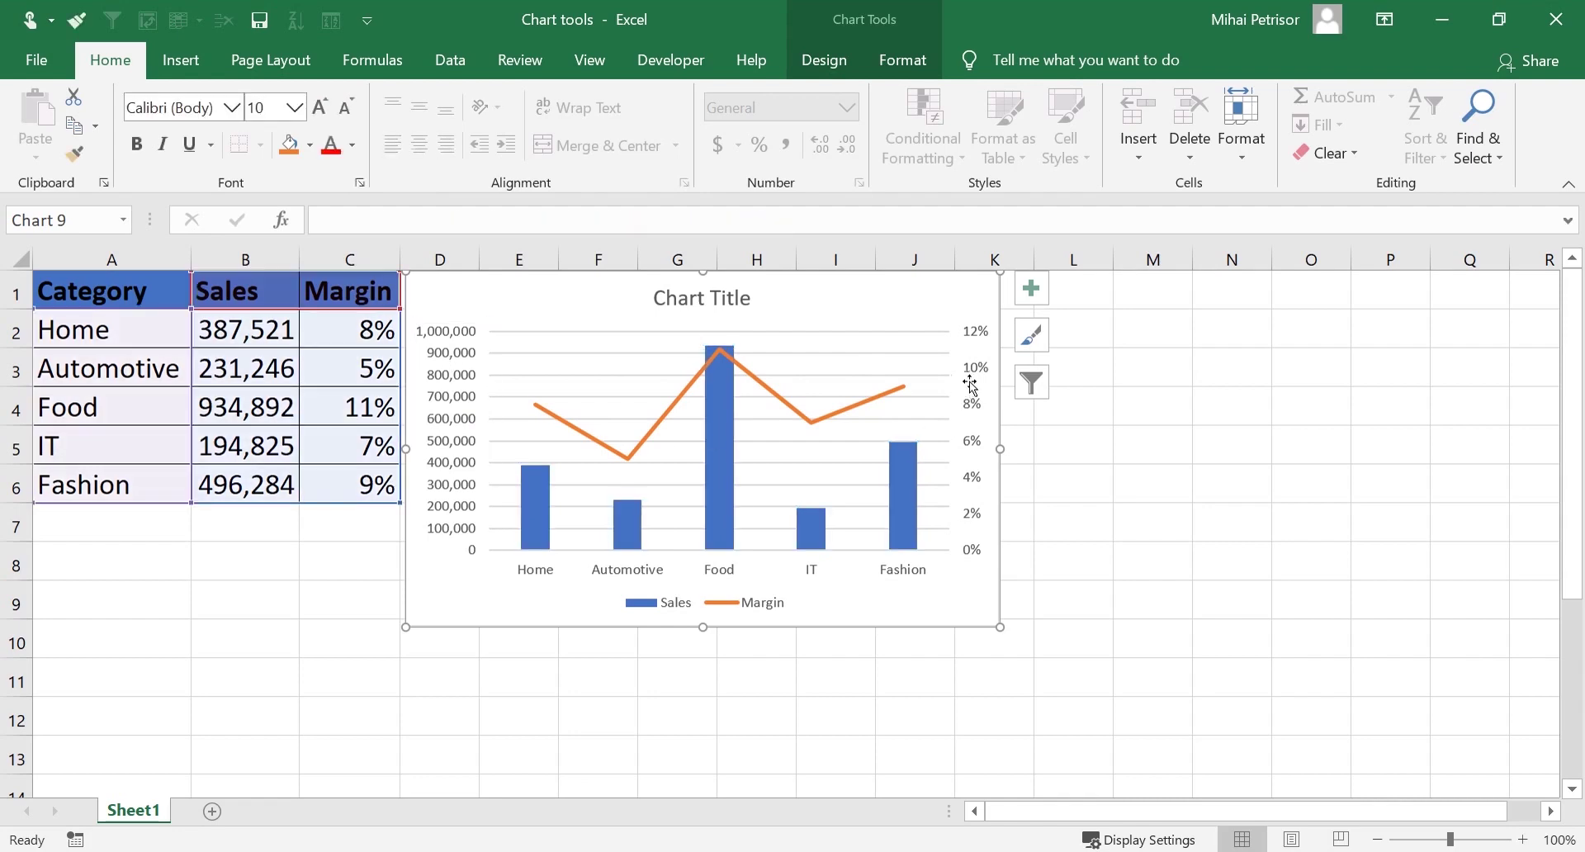
pyautogui.click(968, 384)
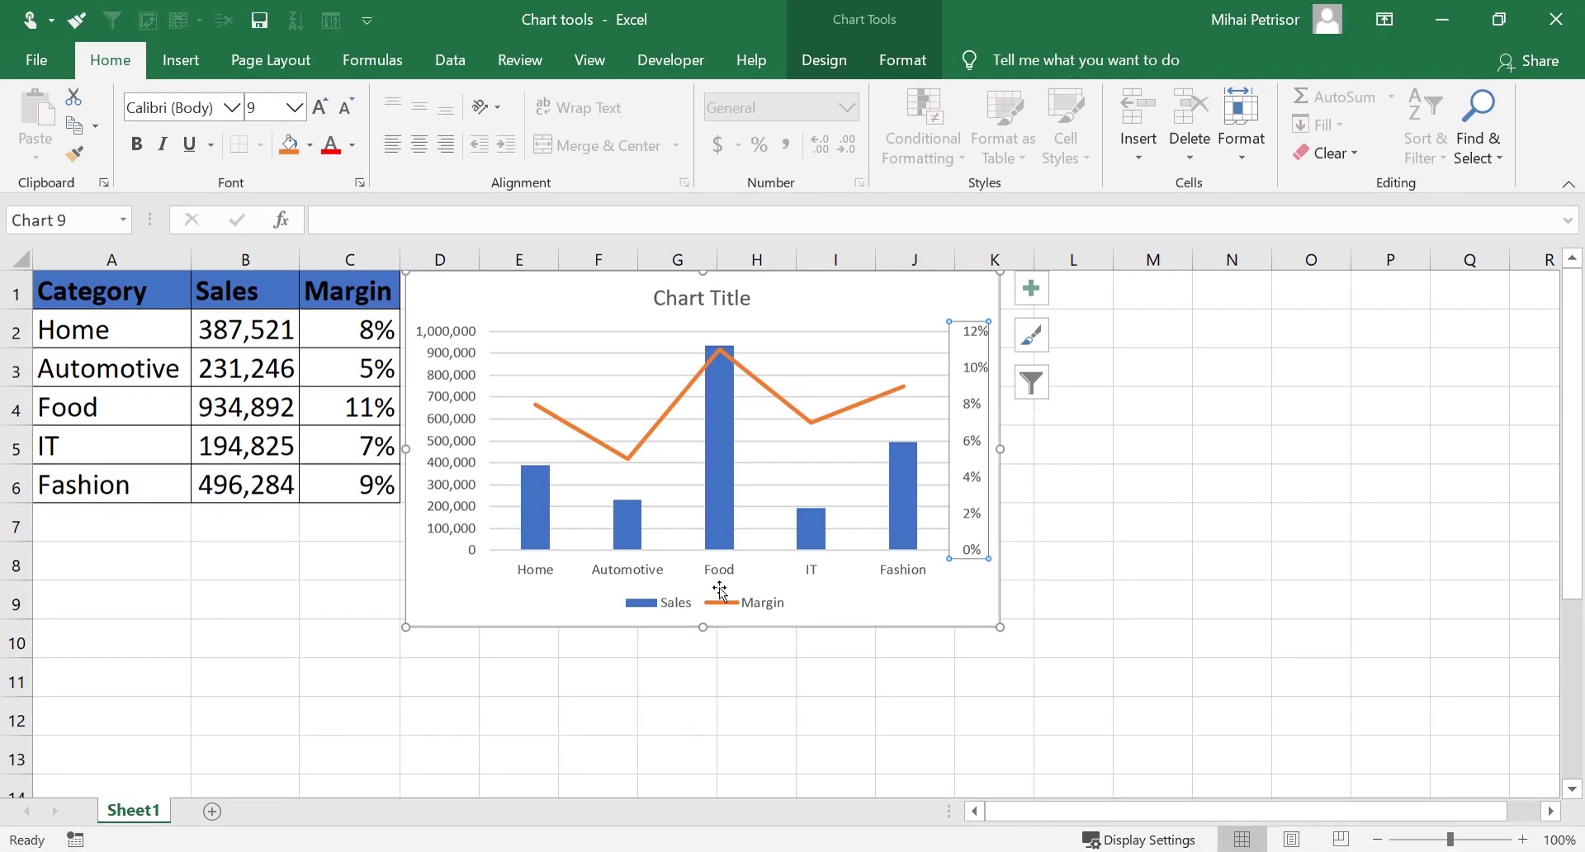
pyautogui.moveTo(718, 468)
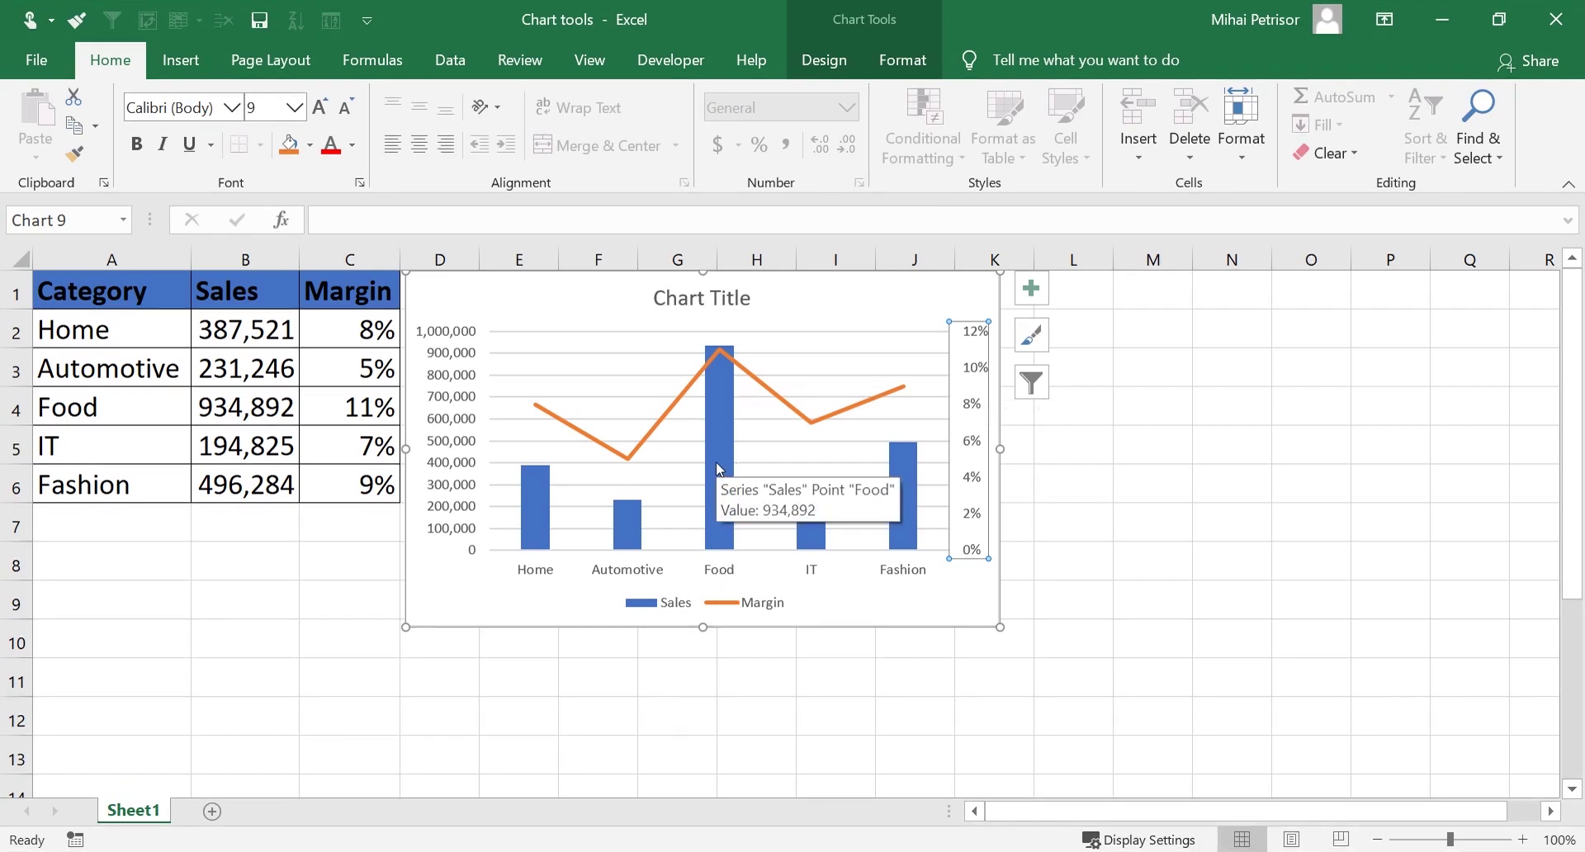
pyautogui.click(718, 468)
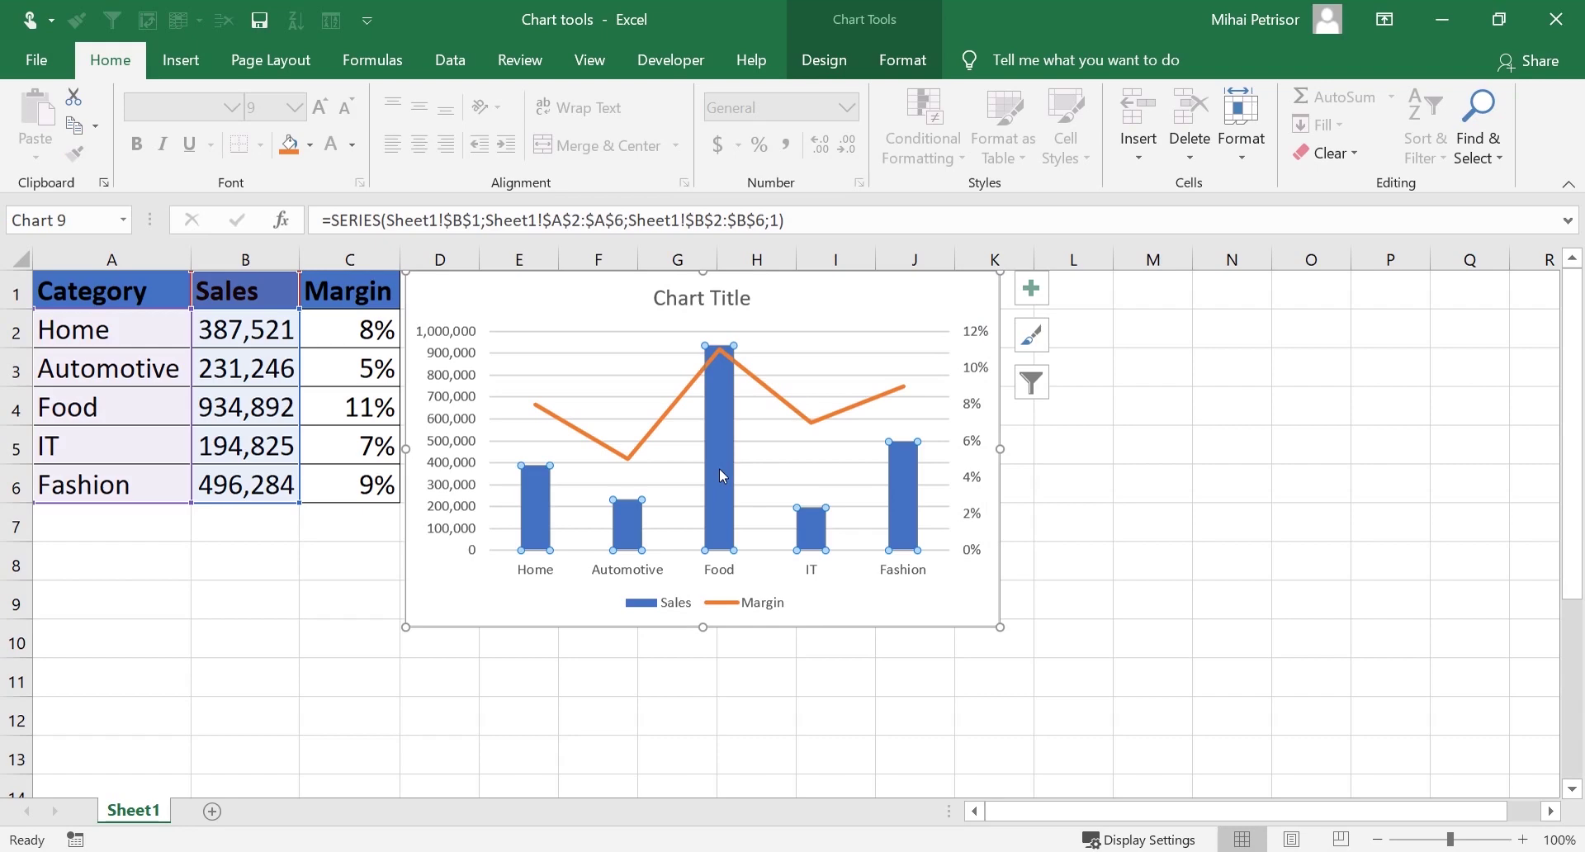
pyautogui.click(958, 606)
pyautogui.click(569, 698)
pyautogui.click(573, 299)
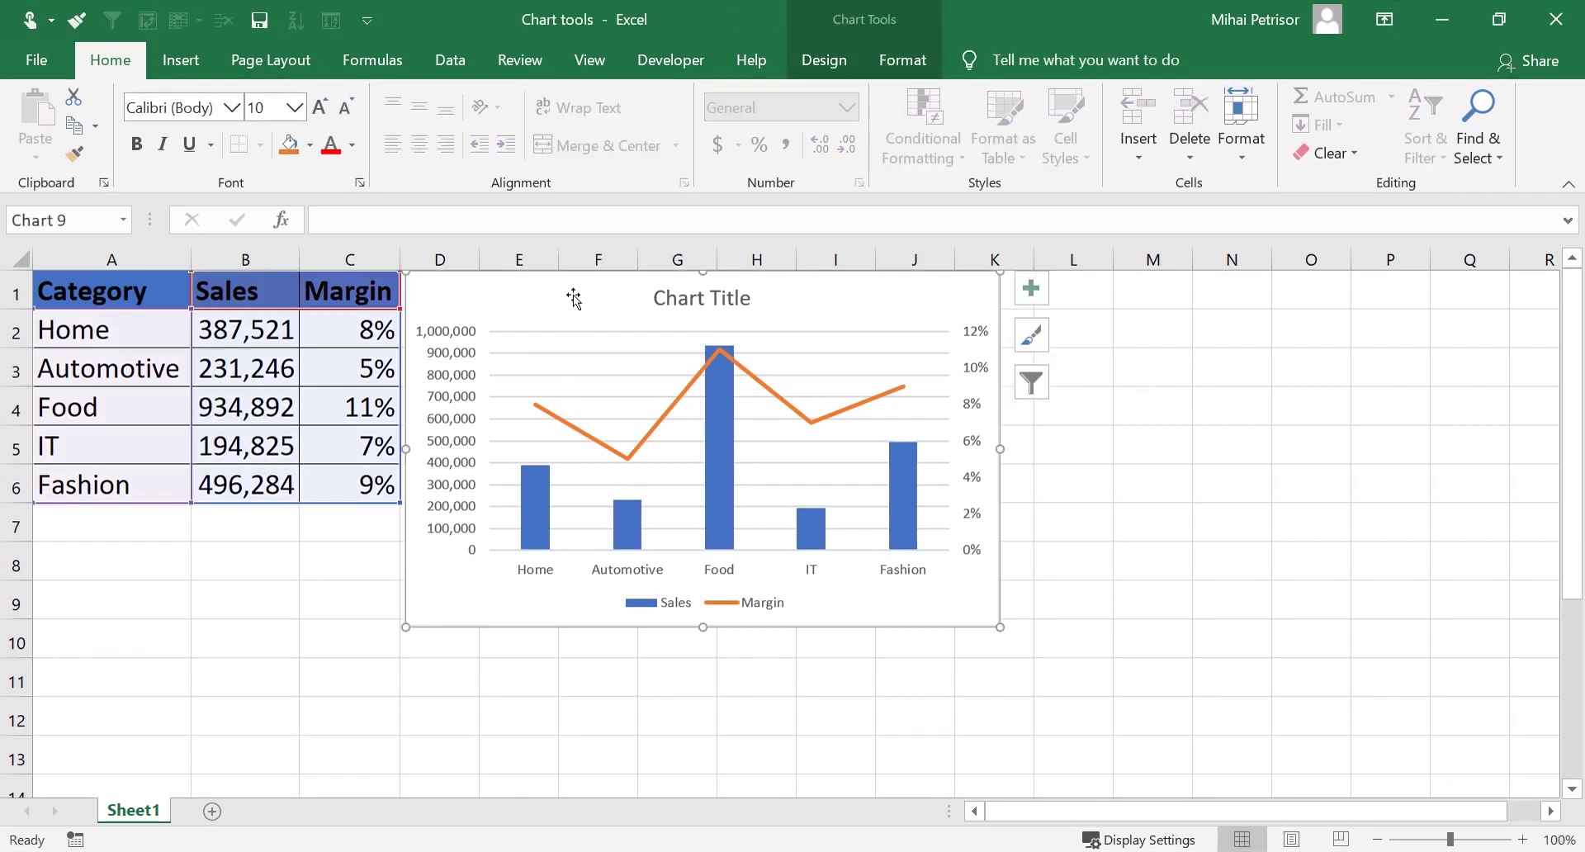
# Replace the combo chart with a new 2-D clustered column chart of the table and place it directly beside the table
pyautogui.press('Delete')
pyautogui.click(333, 377)
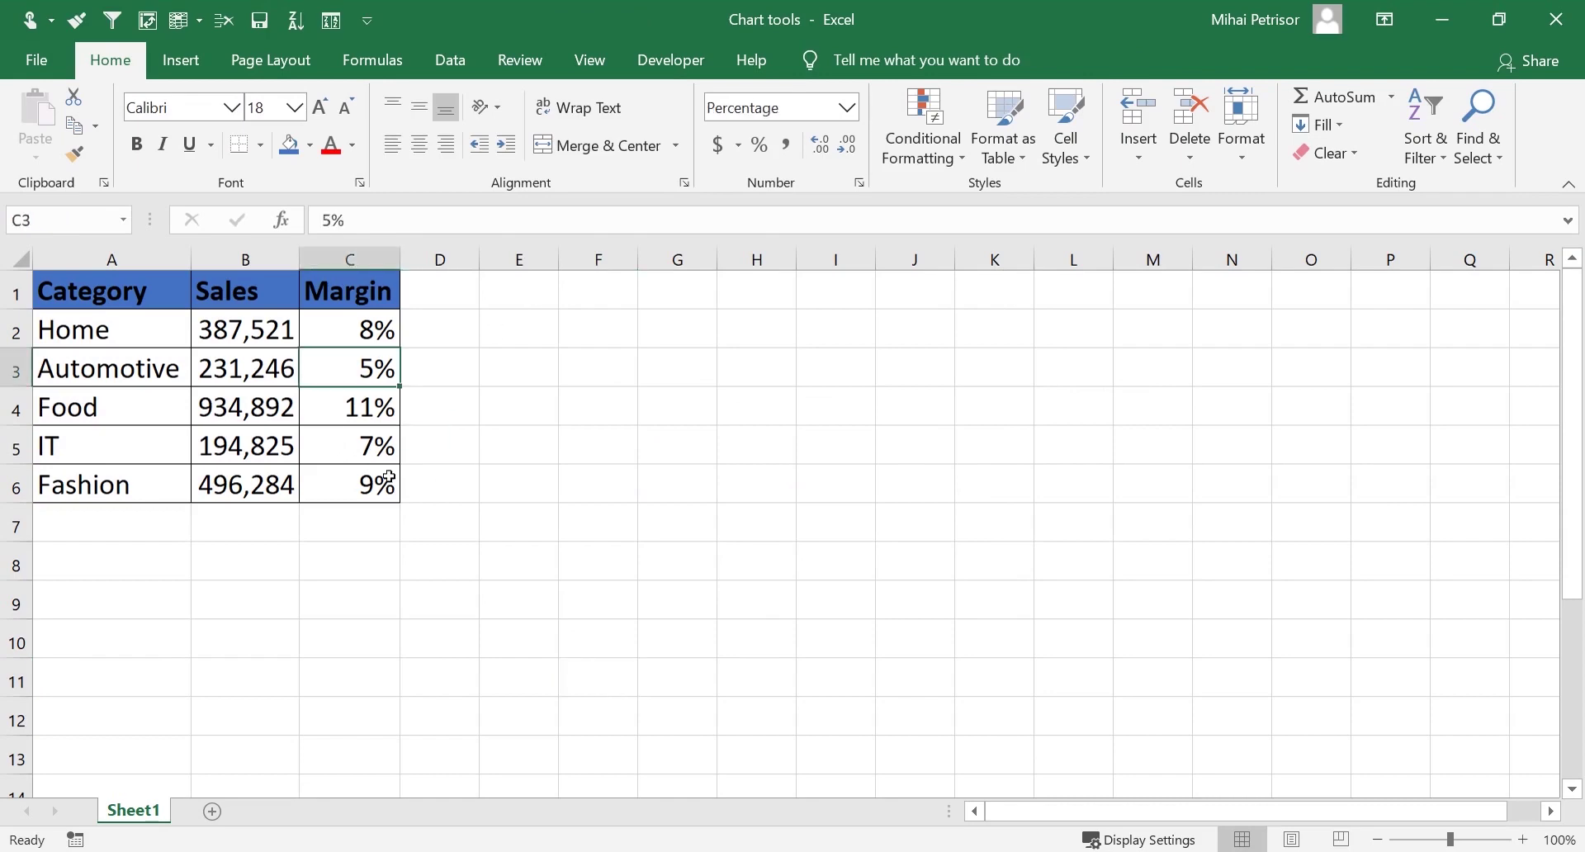
pyautogui.click(179, 59)
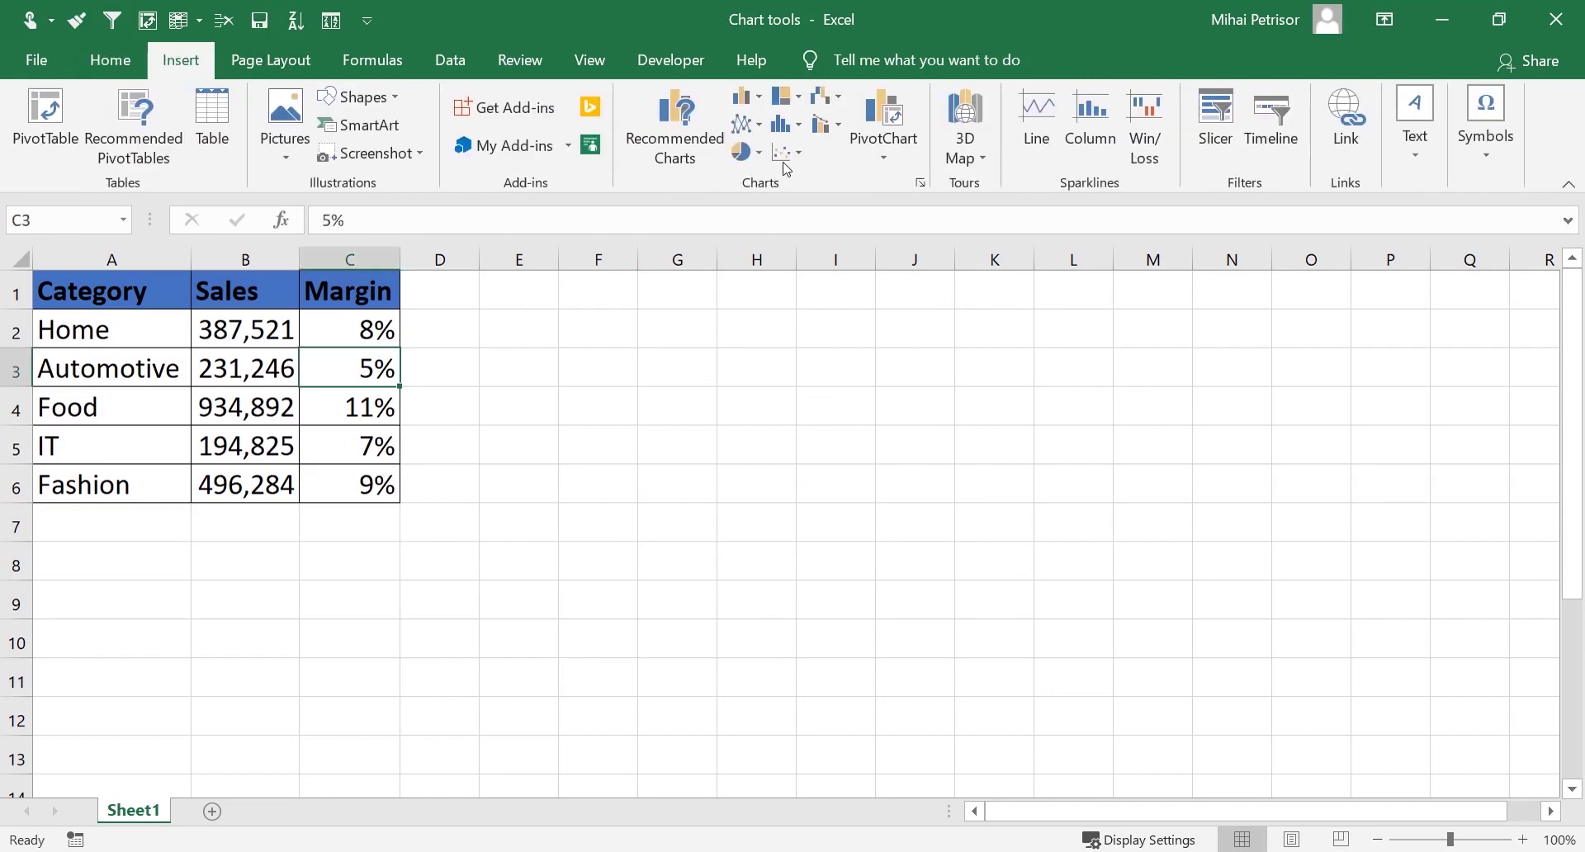
pyautogui.click(761, 101)
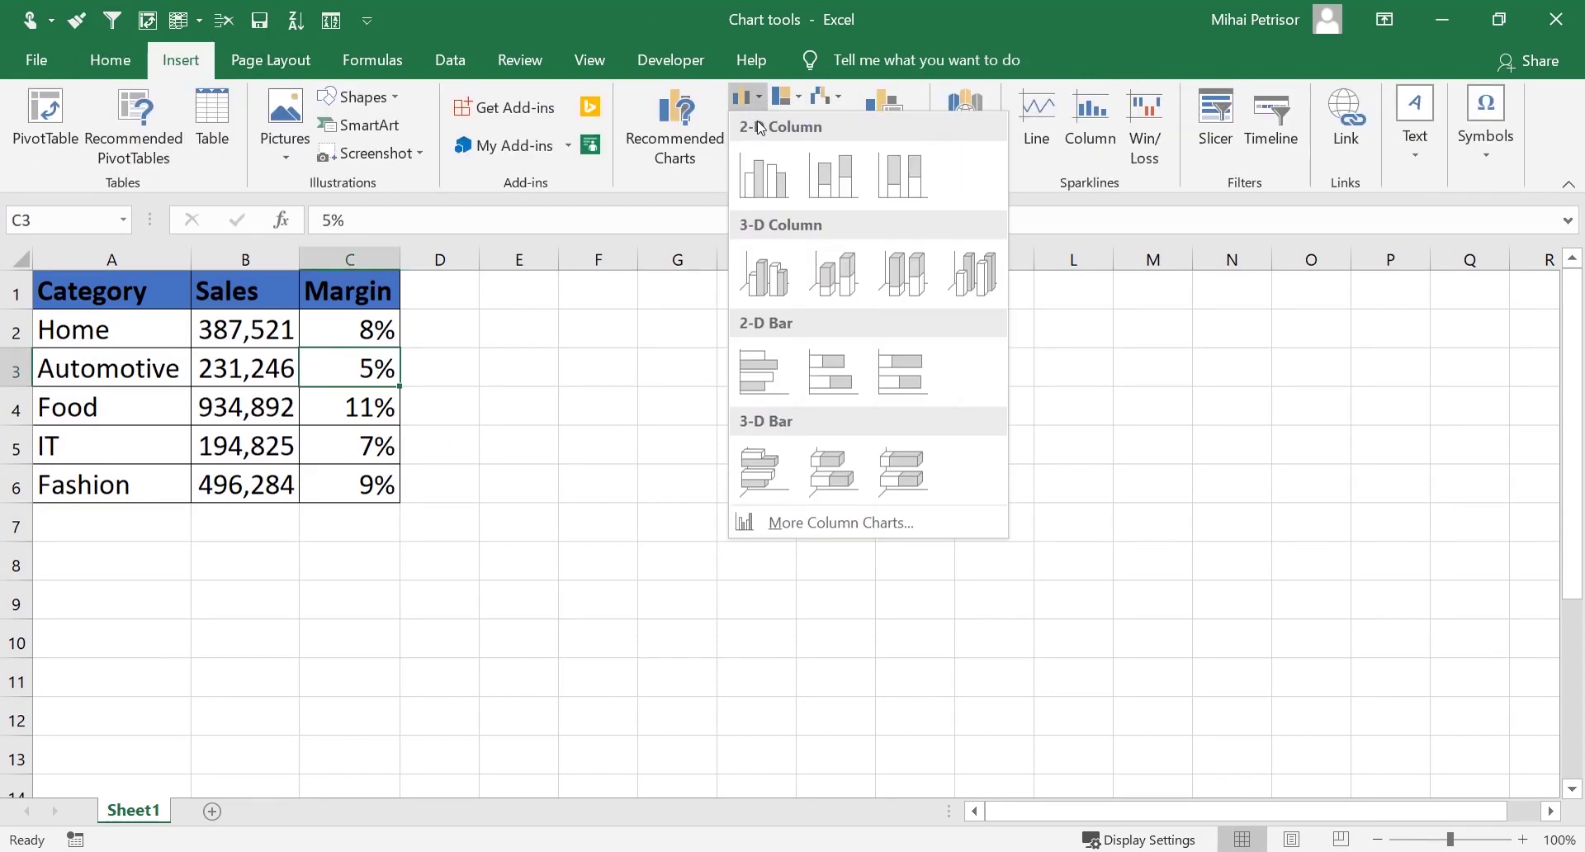
pyautogui.click(759, 175)
pyautogui.click(818, 695)
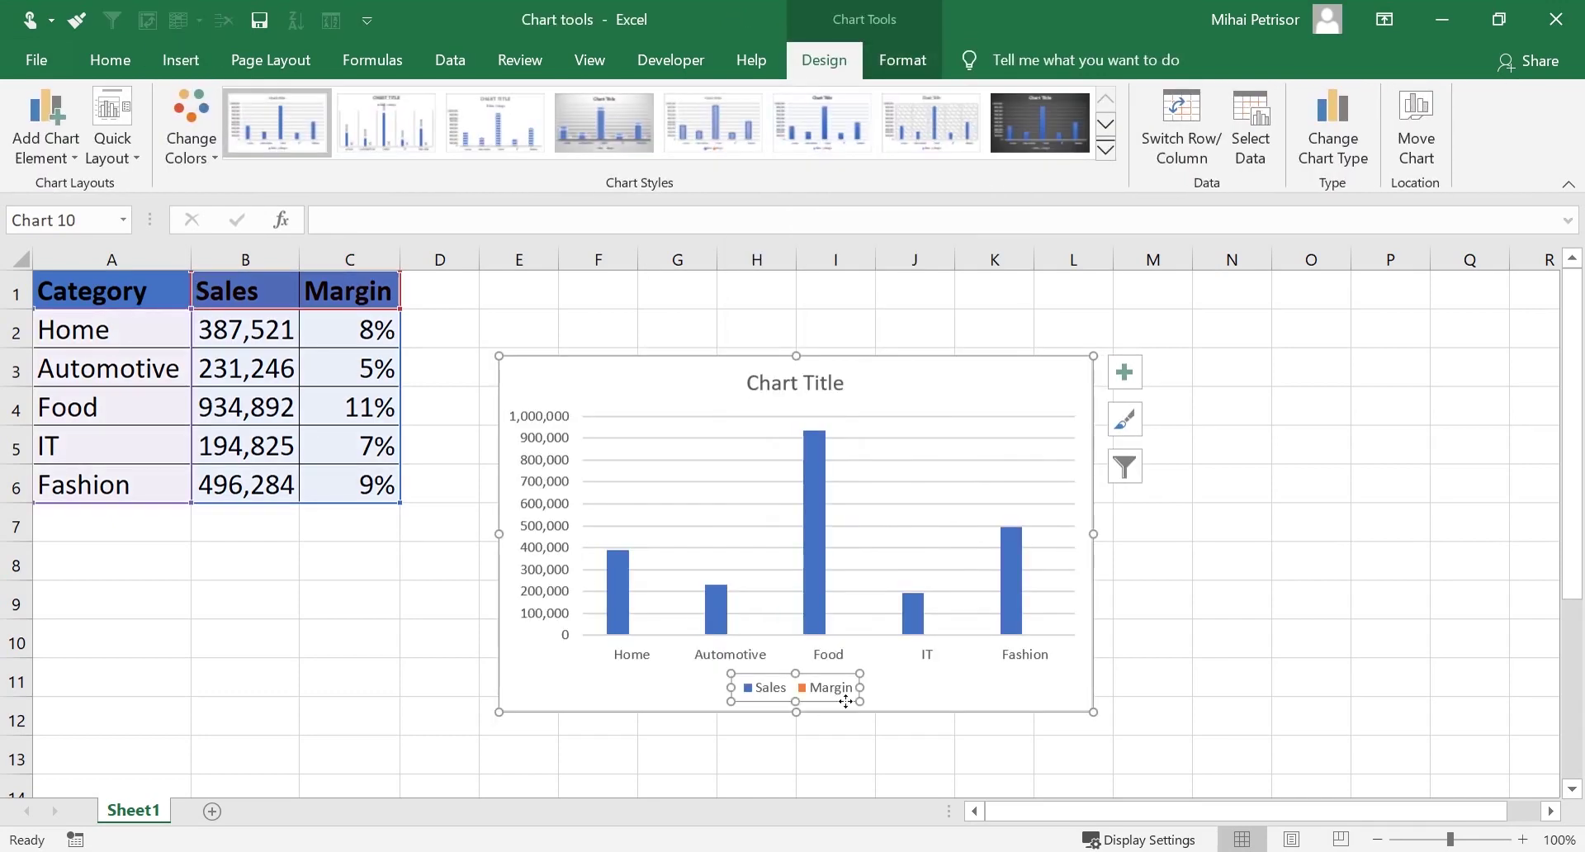
pyautogui.click(828, 687)
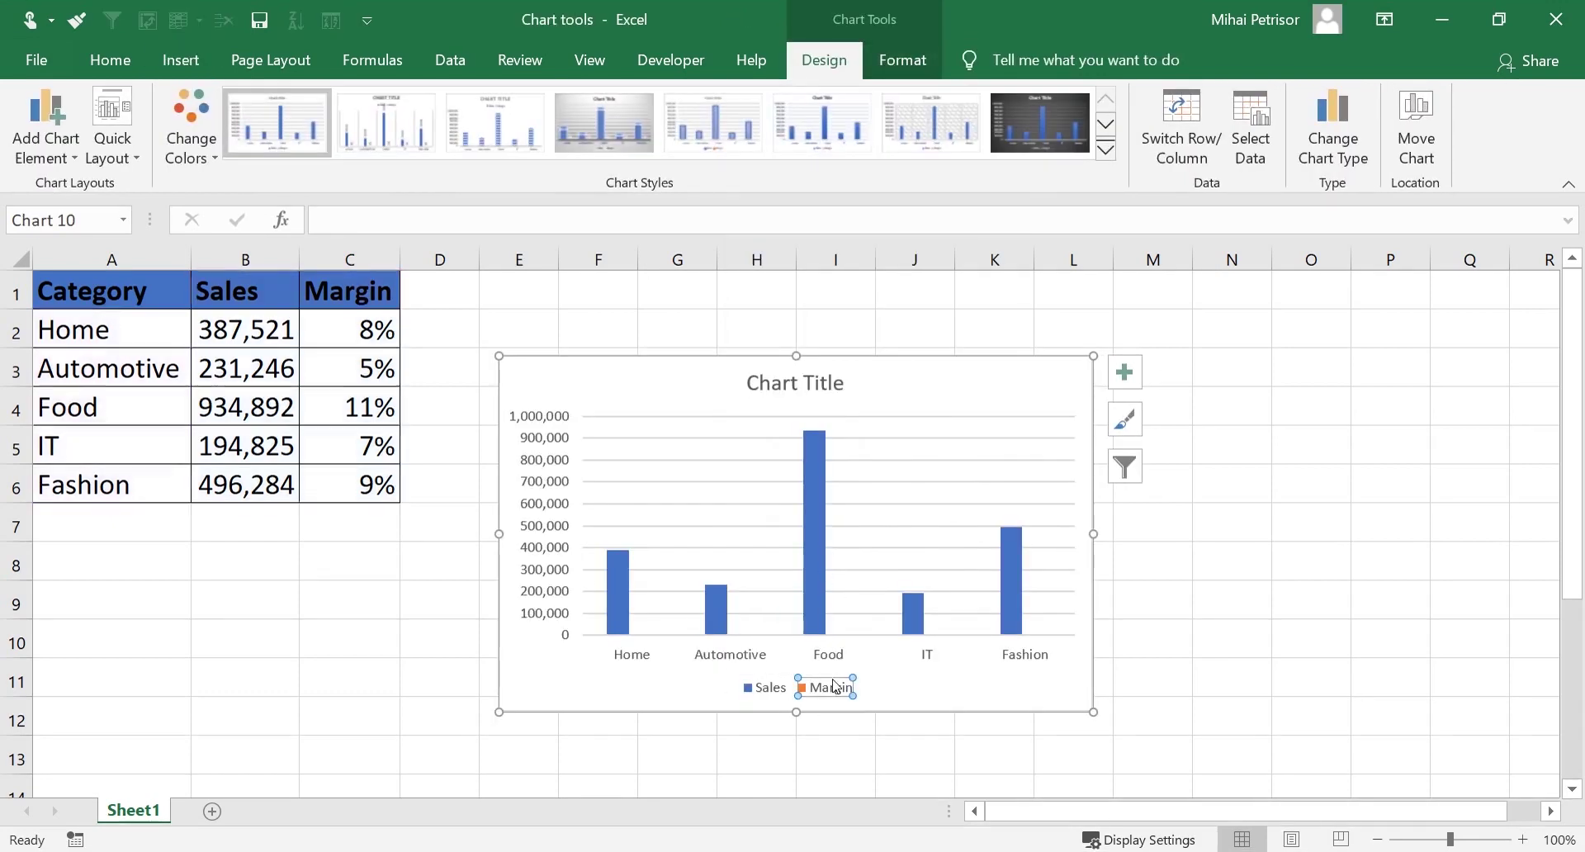
pyautogui.click(824, 507)
pyautogui.moveTo(912, 361); pyautogui.dragTo(830, 280)
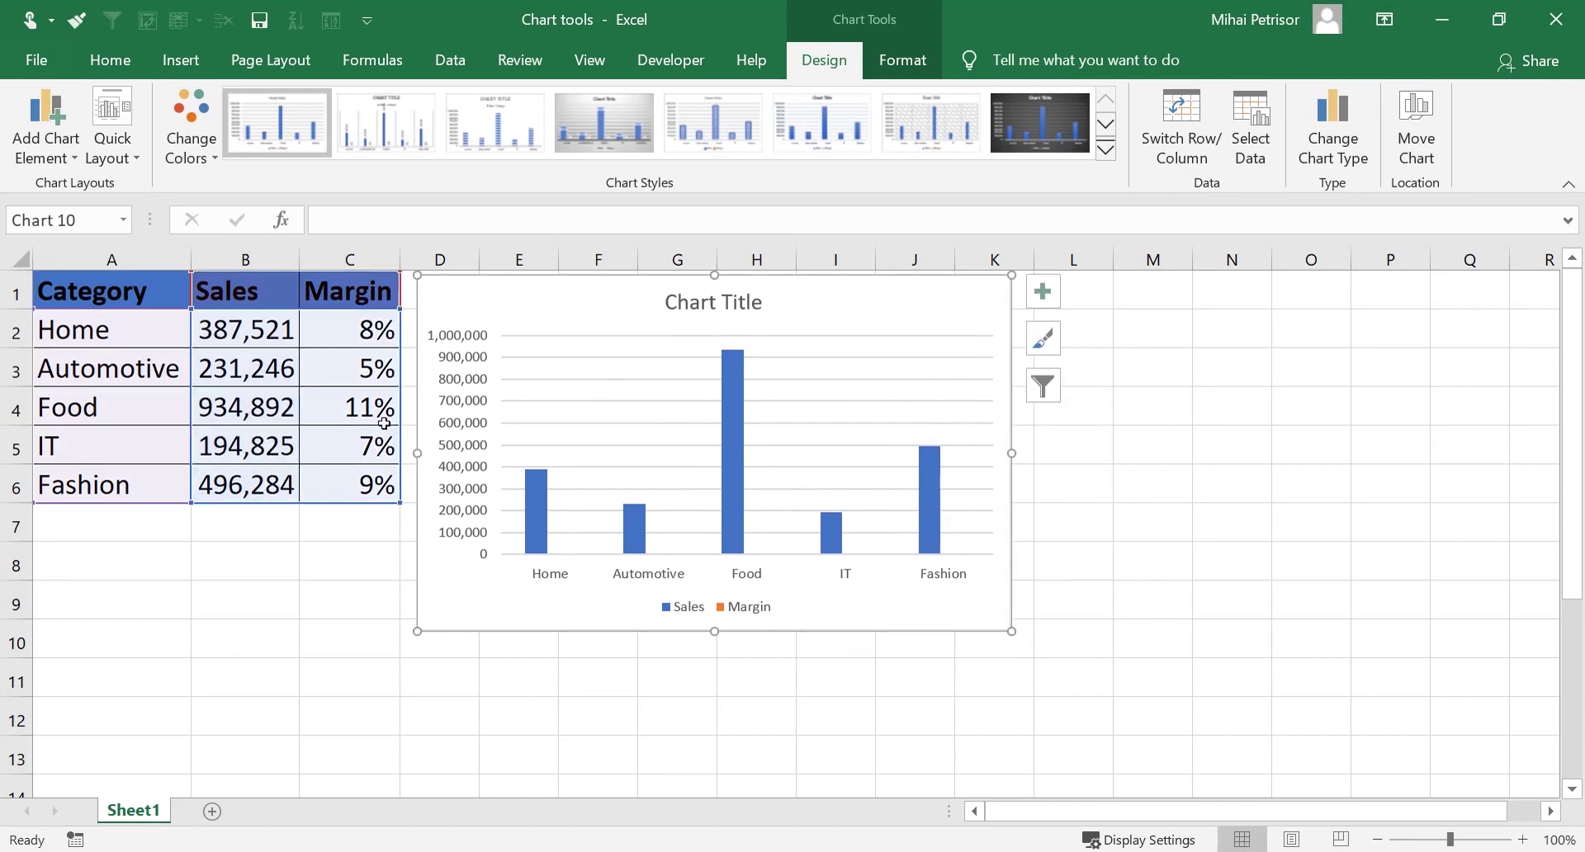
# Remove the Margin series from the chart's data source
pyautogui.rightClick(618, 315)
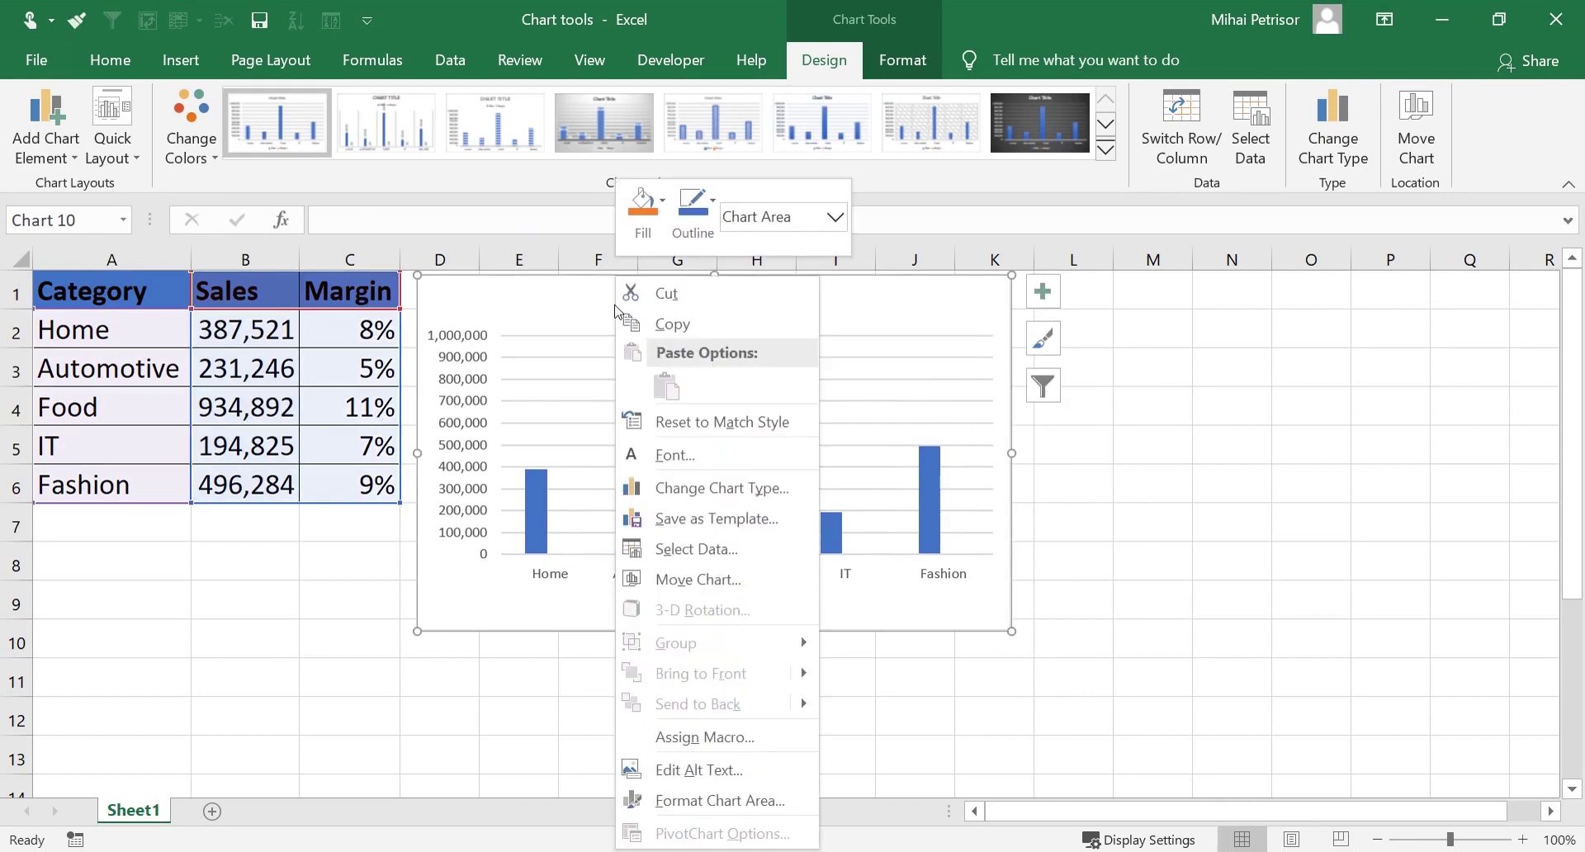
pyautogui.click(727, 555)
pyautogui.click(627, 494)
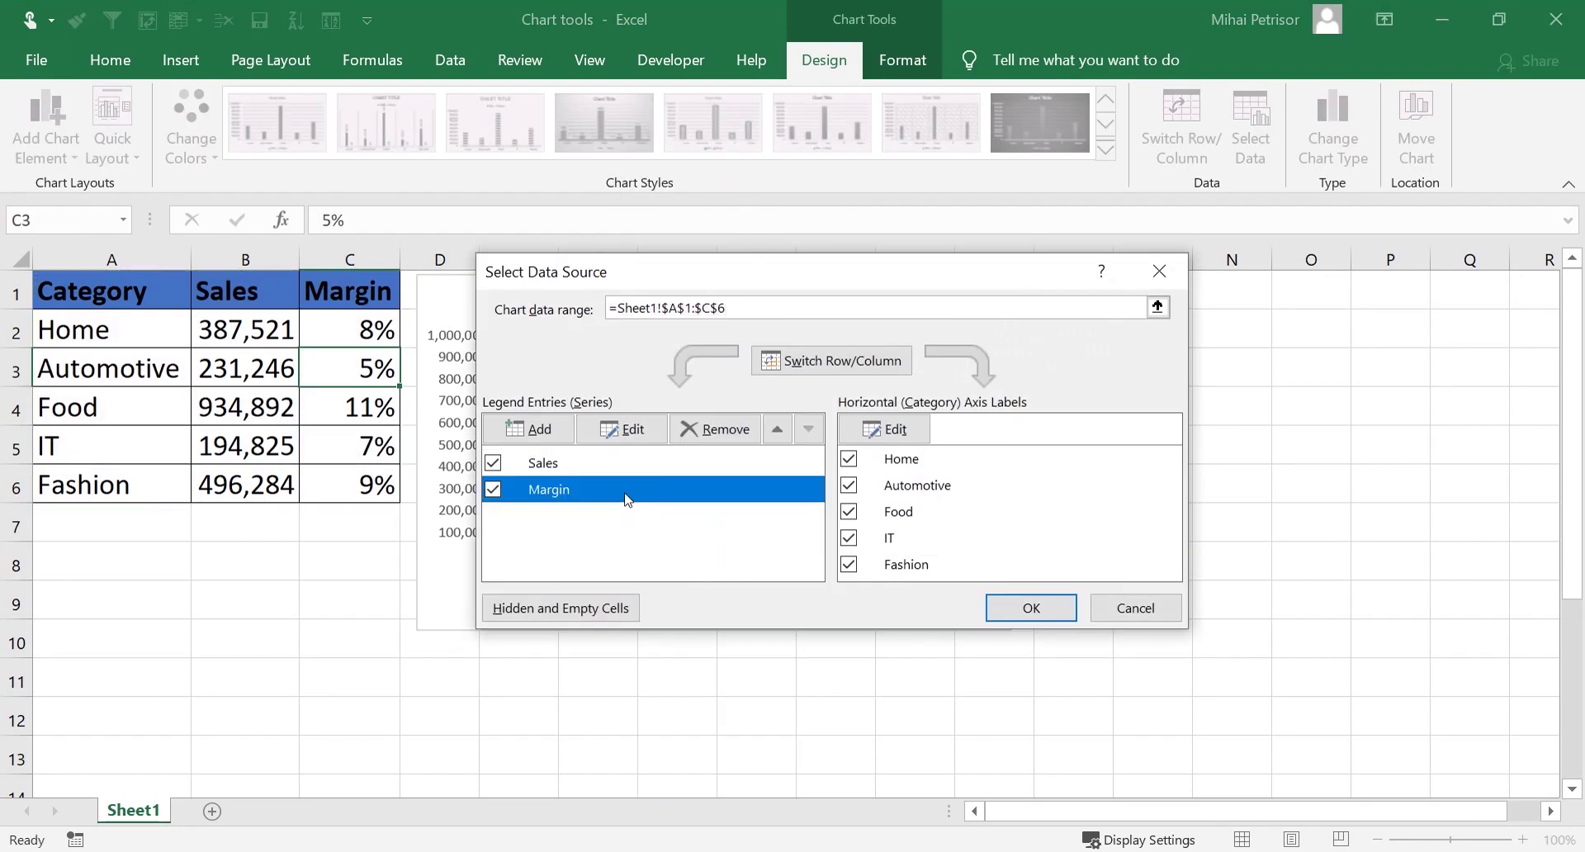
pyautogui.click(711, 433)
pyautogui.moveTo(837, 278)
pyautogui.mouseDown()
pyautogui.moveTo(1111, 688)
pyautogui.moveTo(1330, 378)
pyautogui.moveTo(1420, 561)
pyautogui.moveTo(1084, 367)
pyautogui.moveTo(854, 290)
pyautogui.moveTo(809, 311)
pyautogui.moveTo(809, 359)
pyautogui.moveTo(808, 310)
pyautogui.moveTo(831, 303)
pyautogui.mouseUp()
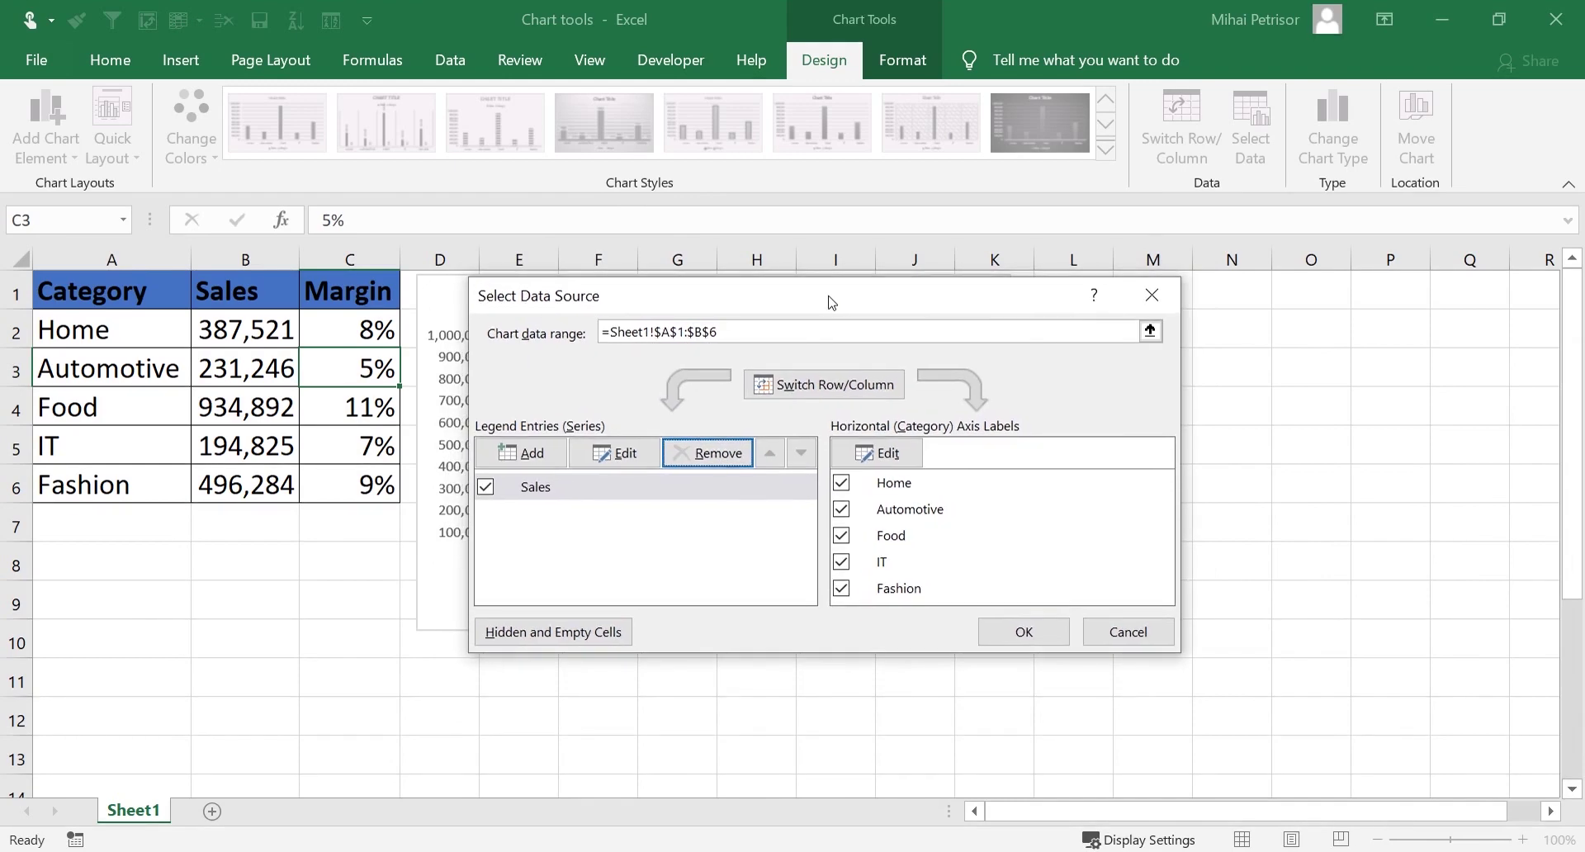
# Add a data series to the chart with its name from cell C1 and its values from C2:C6
pyautogui.click(548, 459)
pyautogui.moveTo(864, 358); pyautogui.dragTo(960, 305)
pyautogui.click(813, 373)
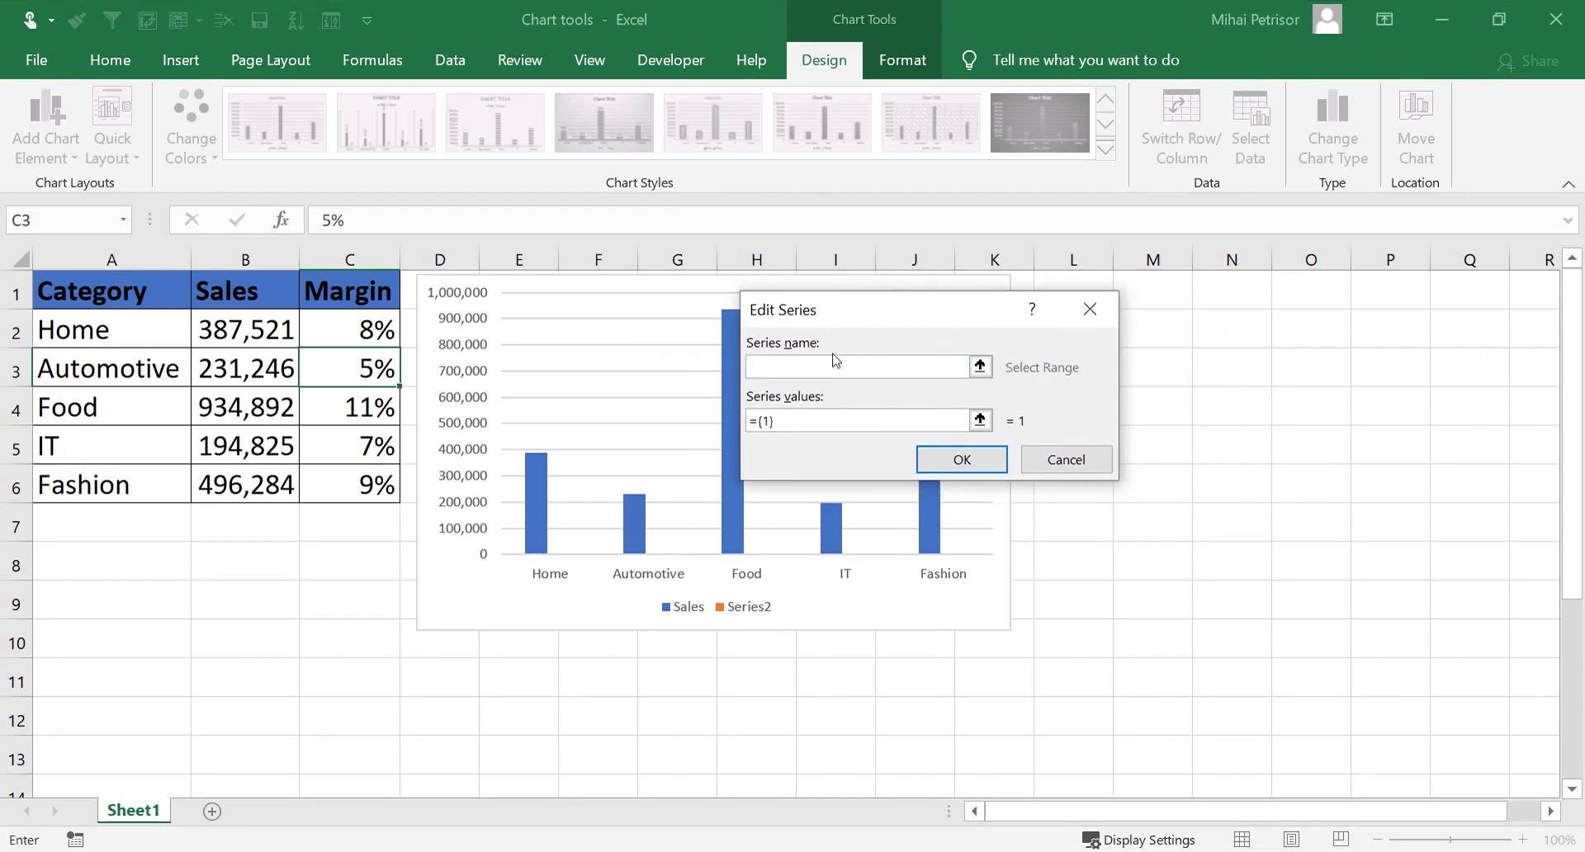
pyautogui.click(346, 296)
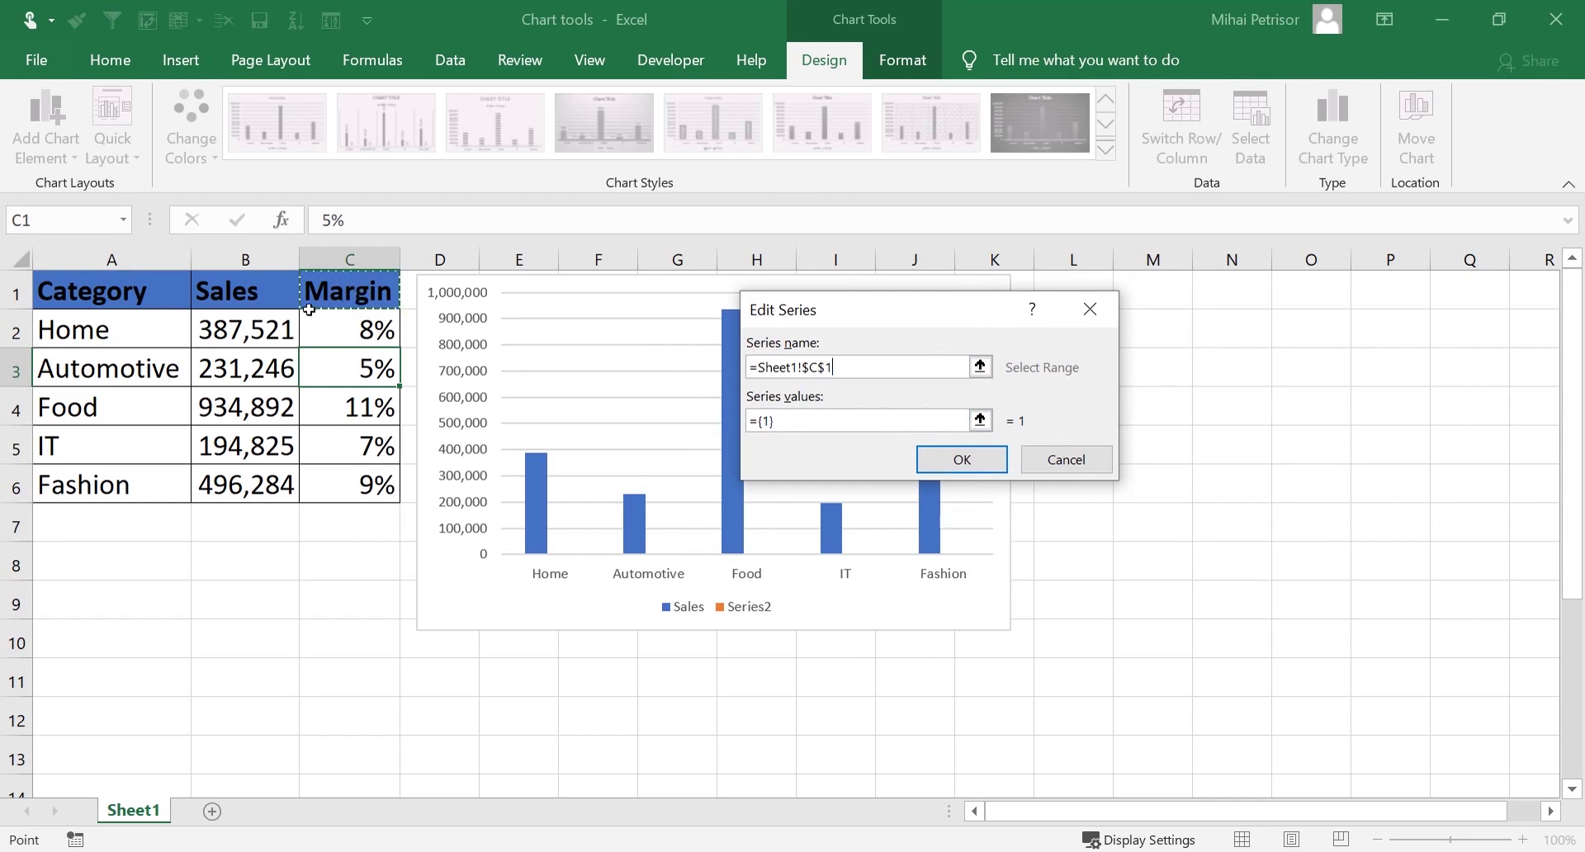
pyautogui.click(807, 421)
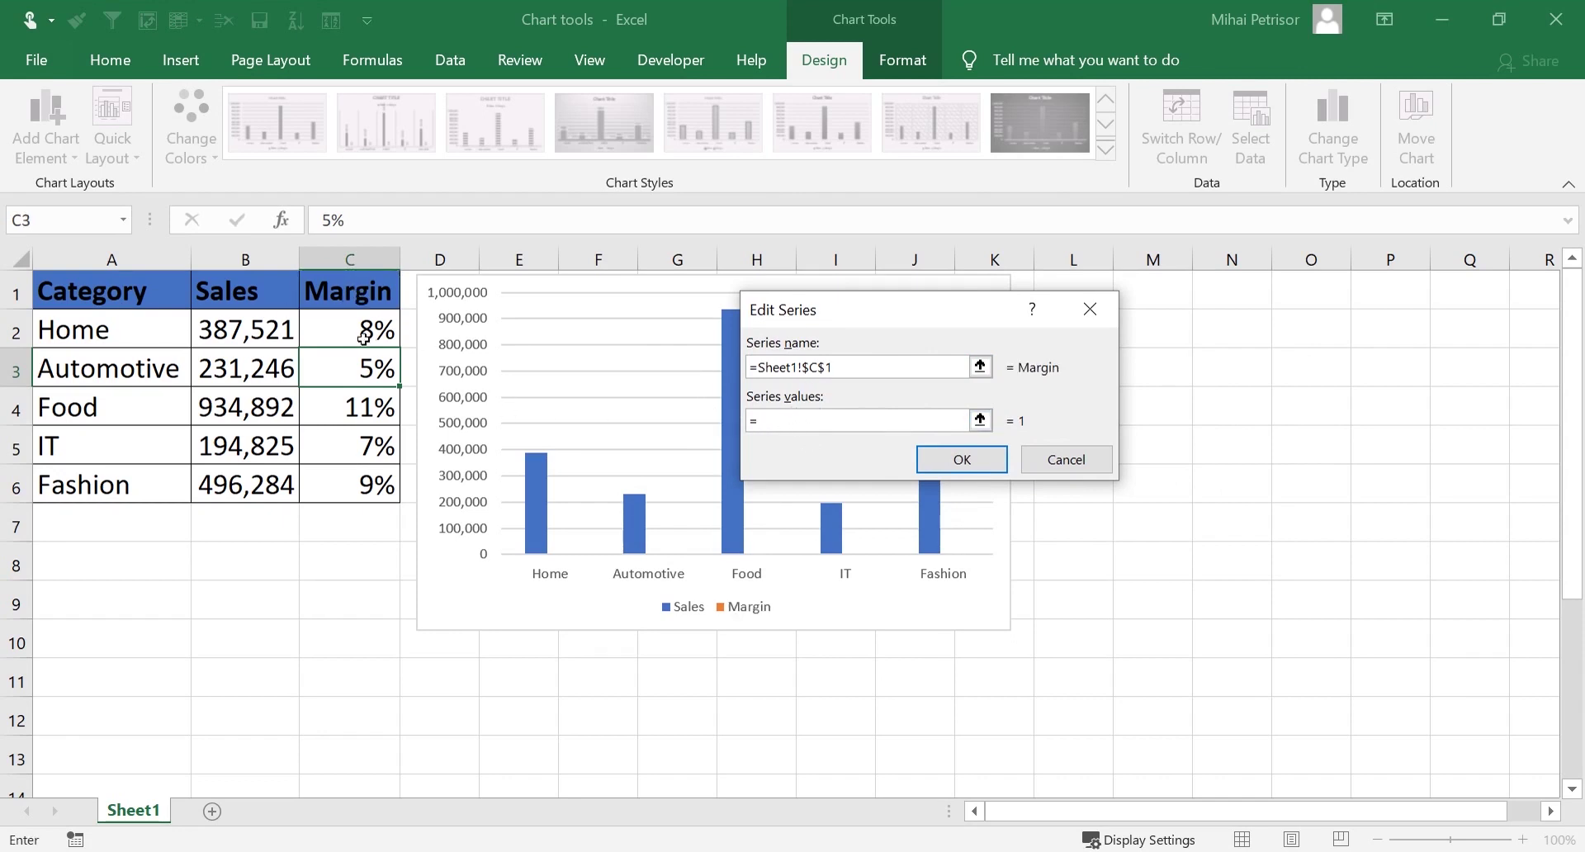
pyautogui.moveTo(364, 339); pyautogui.dragTo(364, 485)
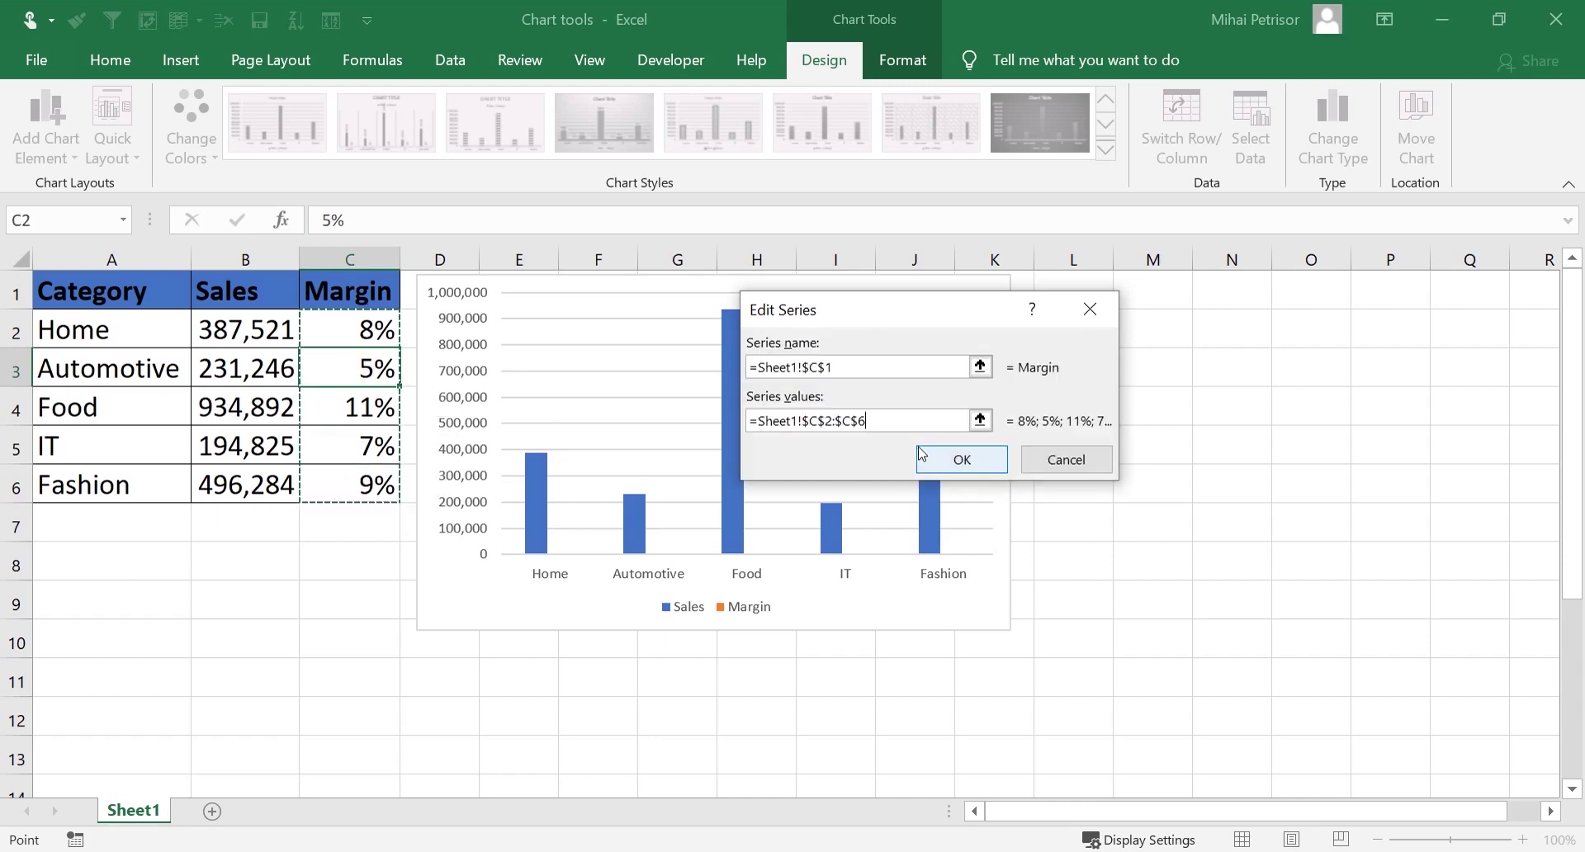
pyautogui.click(962, 460)
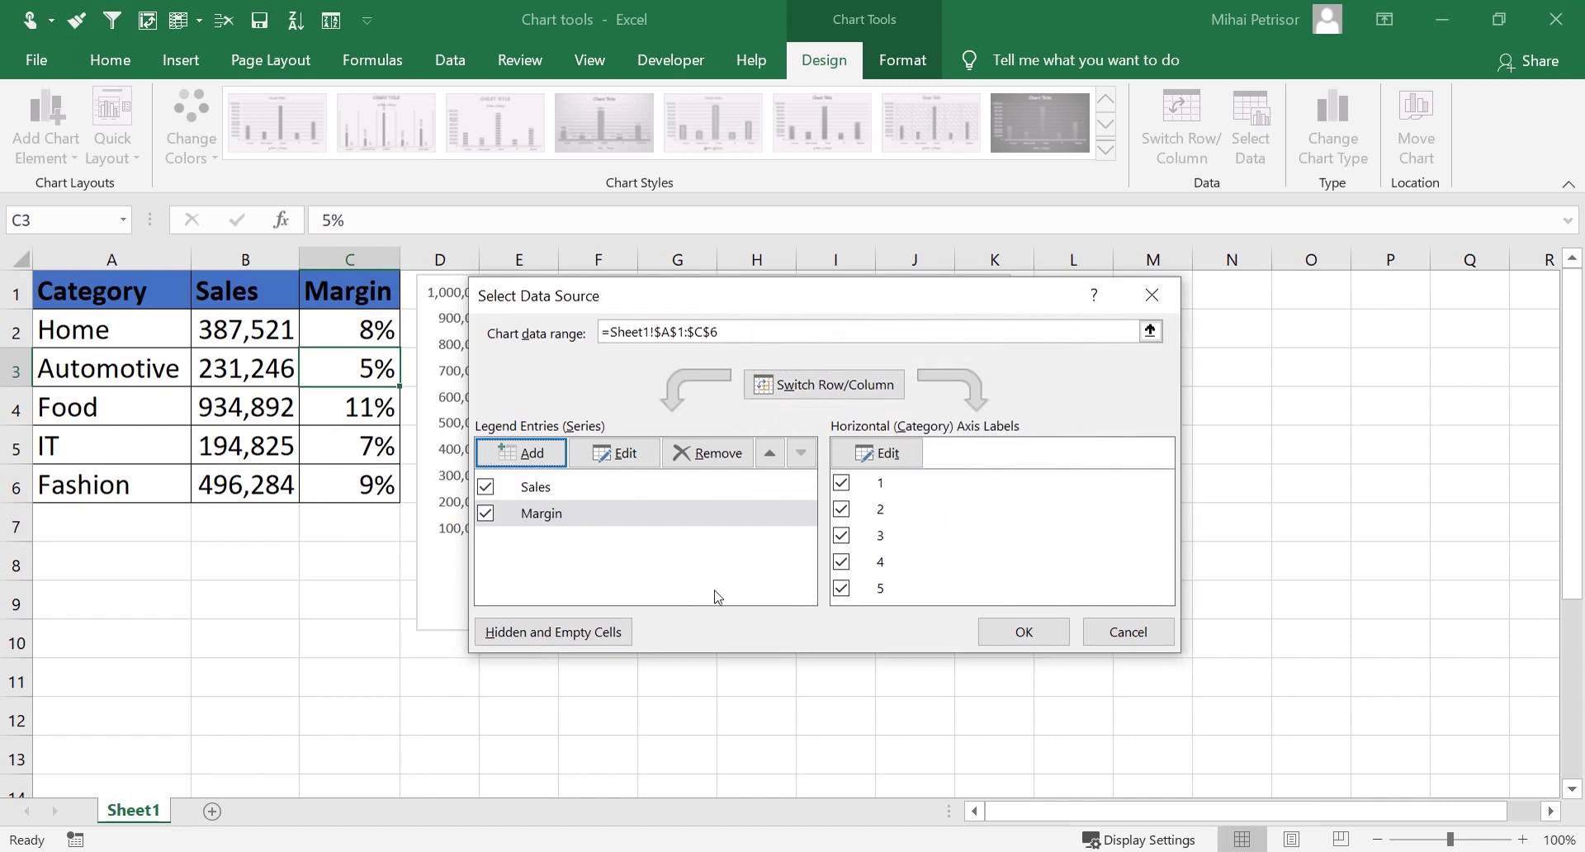
# Set the chart's horizontal axis labels to the category names in A2:A6 and apply the data source changes
pyautogui.click(877, 453)
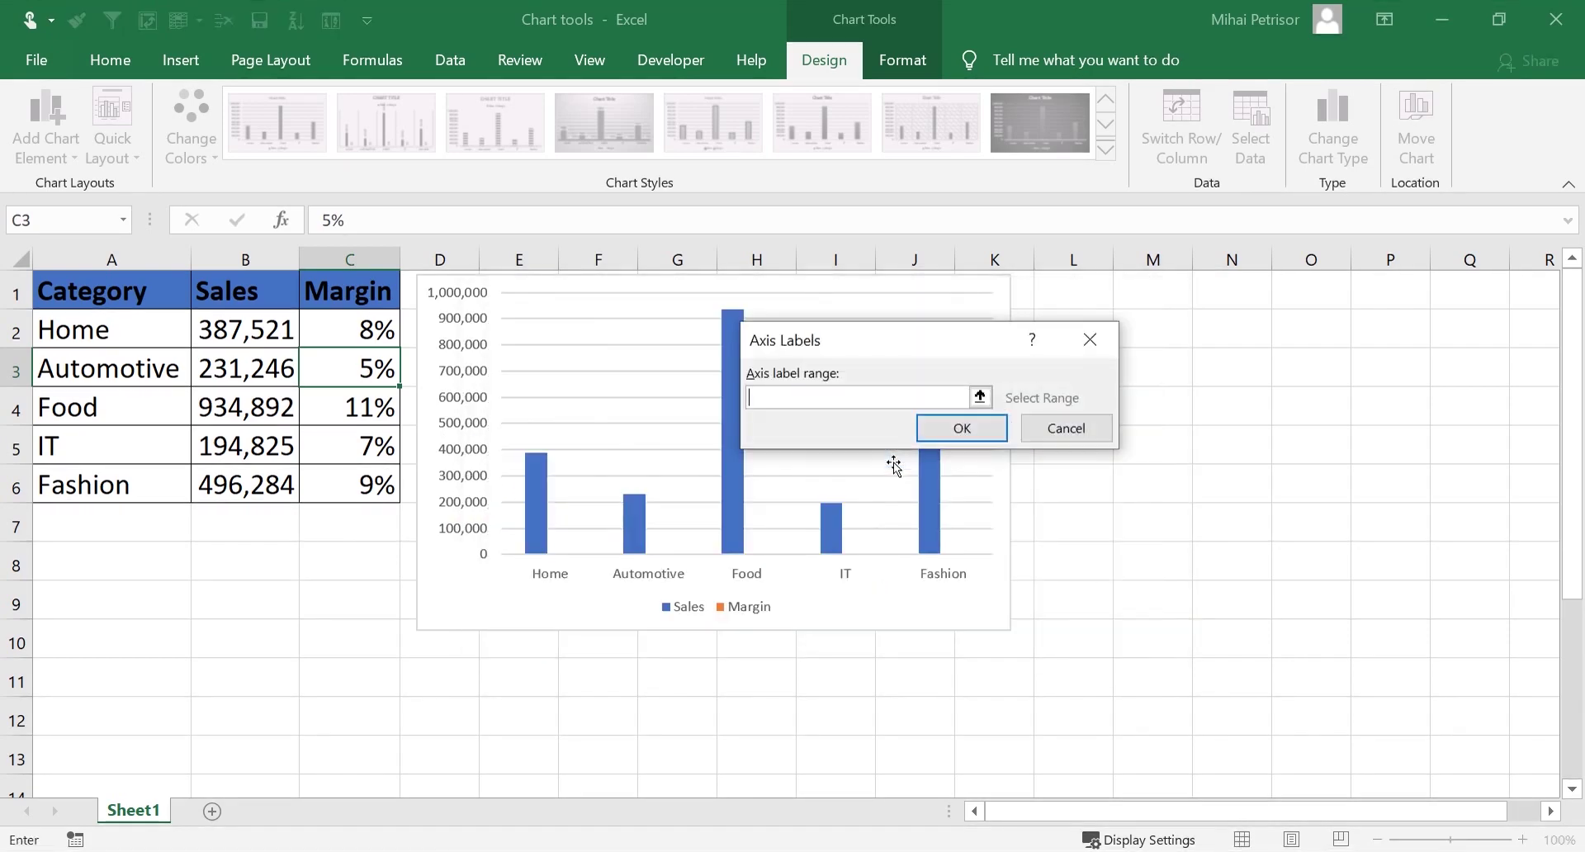
pyautogui.click(979, 397)
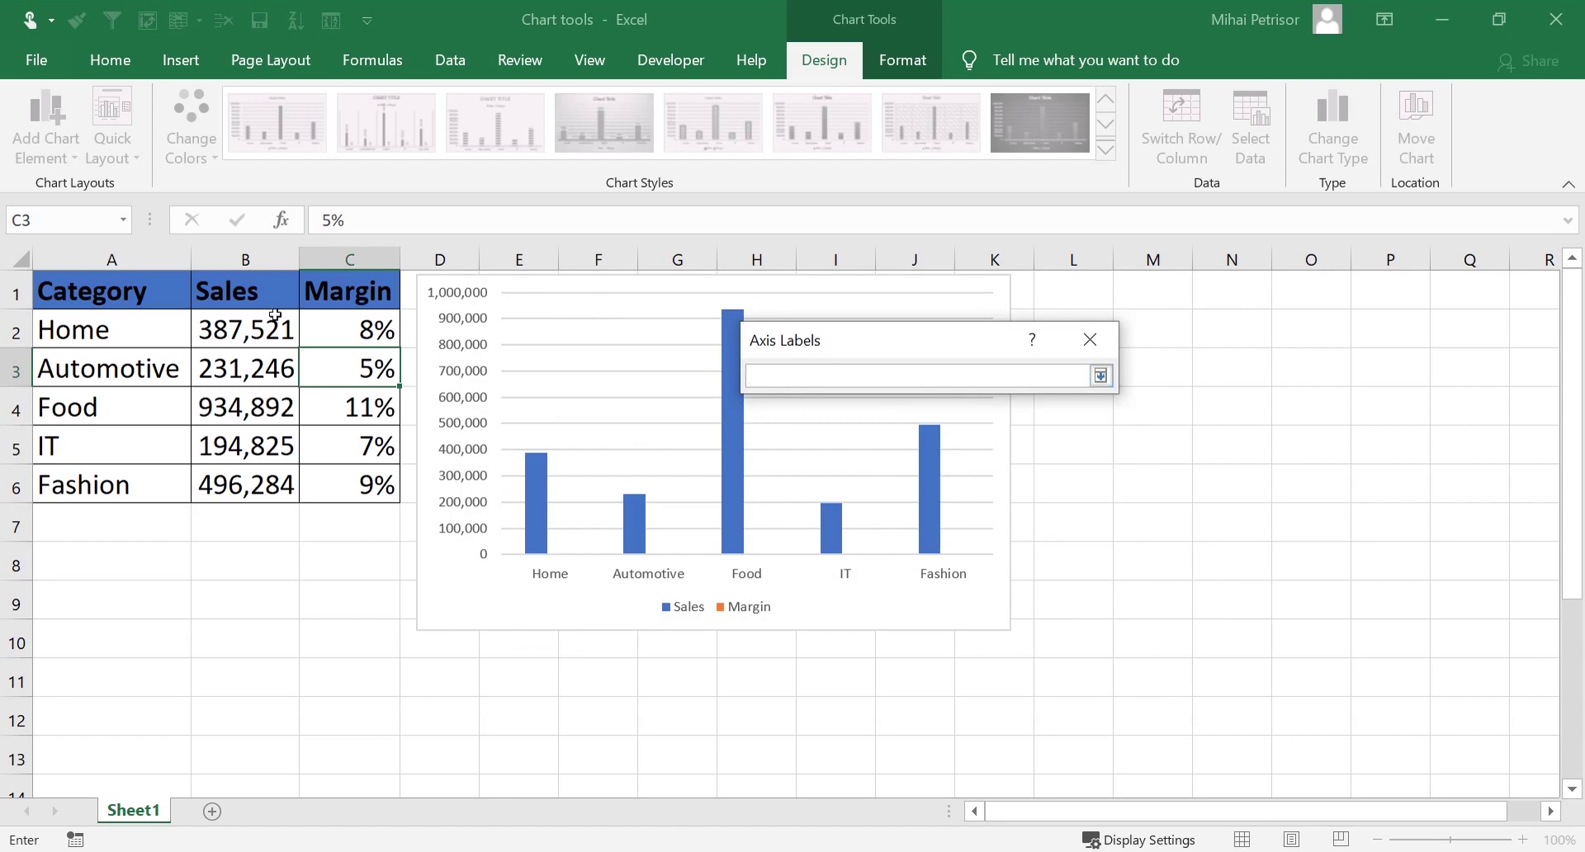
pyautogui.moveTo(161, 324); pyautogui.dragTo(151, 389)
pyautogui.moveTo(142, 484); pyautogui.dragTo(142, 484)
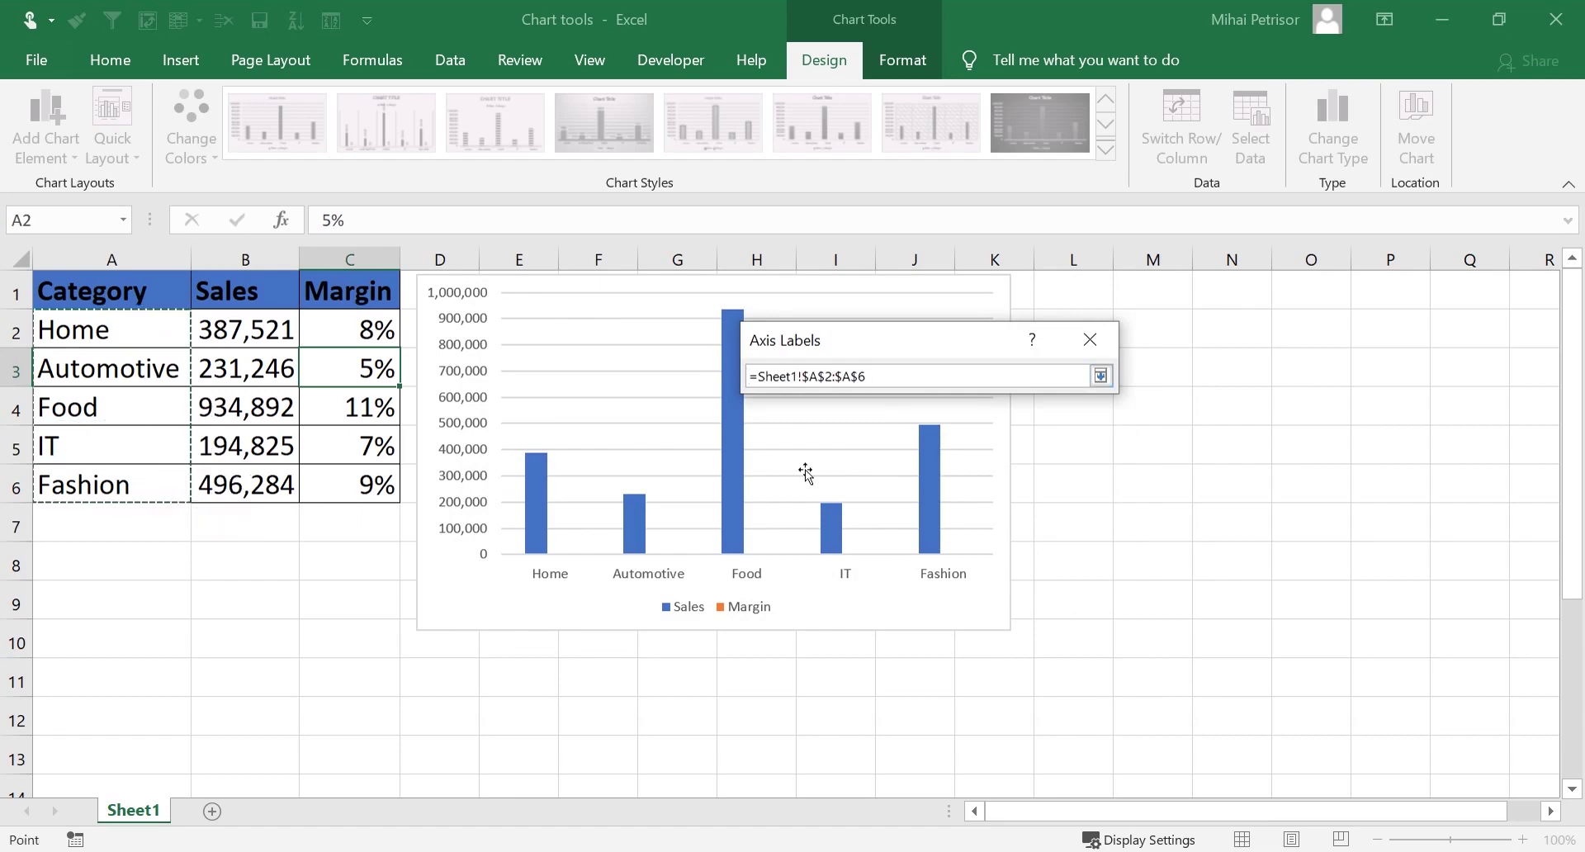
pyautogui.click(1100, 375)
pyautogui.click(957, 429)
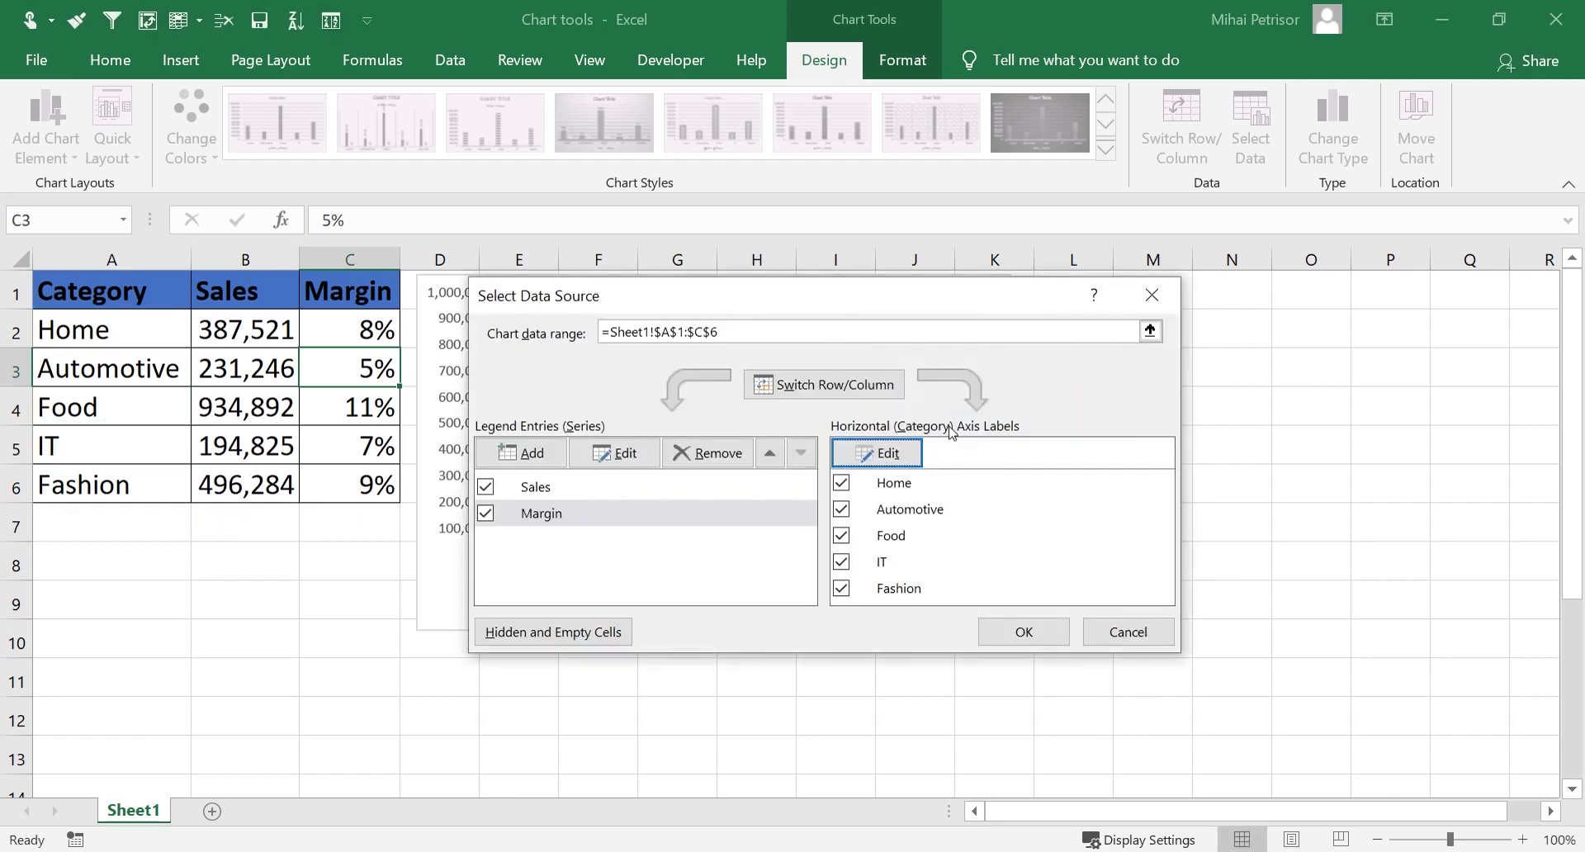
pyautogui.click(1024, 632)
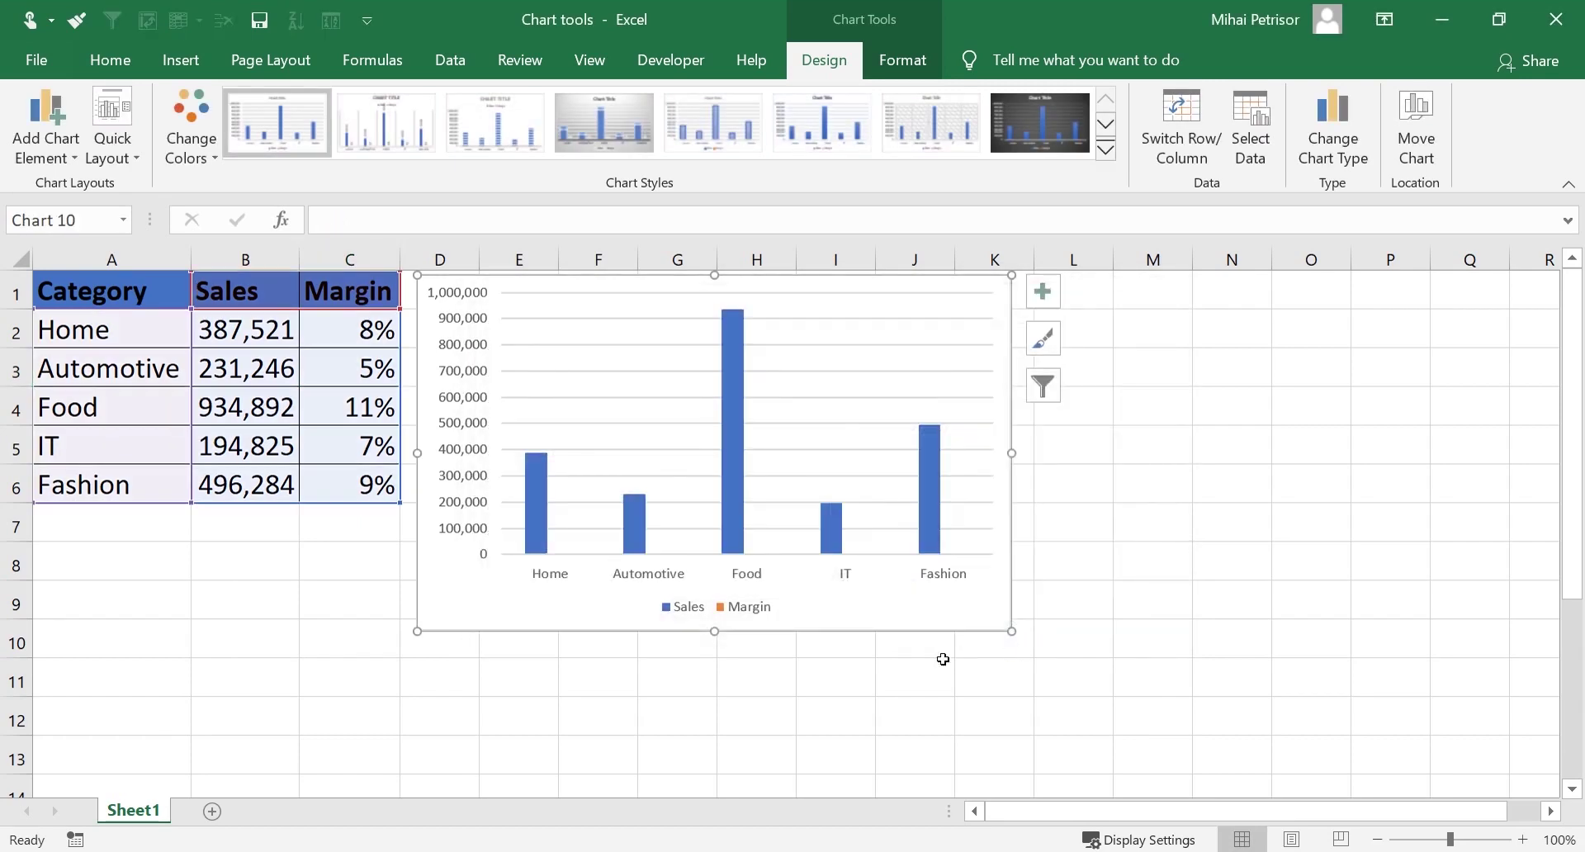
# Plot the Margin series on the secondary axis through its data series formatting
pyautogui.click(756, 610)
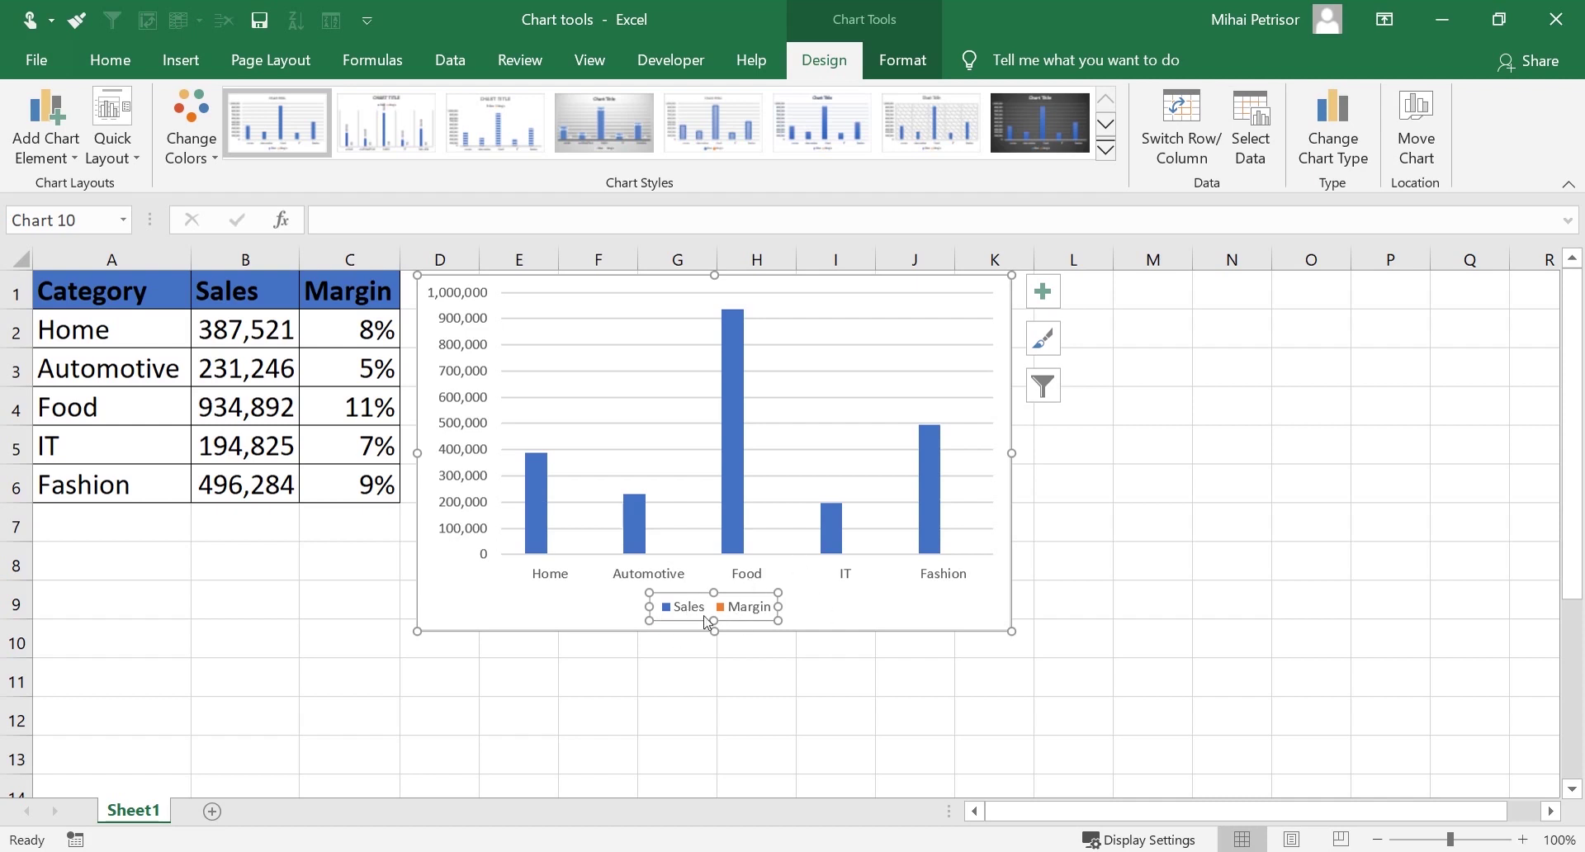
pyautogui.click(637, 526)
pyautogui.rightClick(637, 527)
pyautogui.click(756, 767)
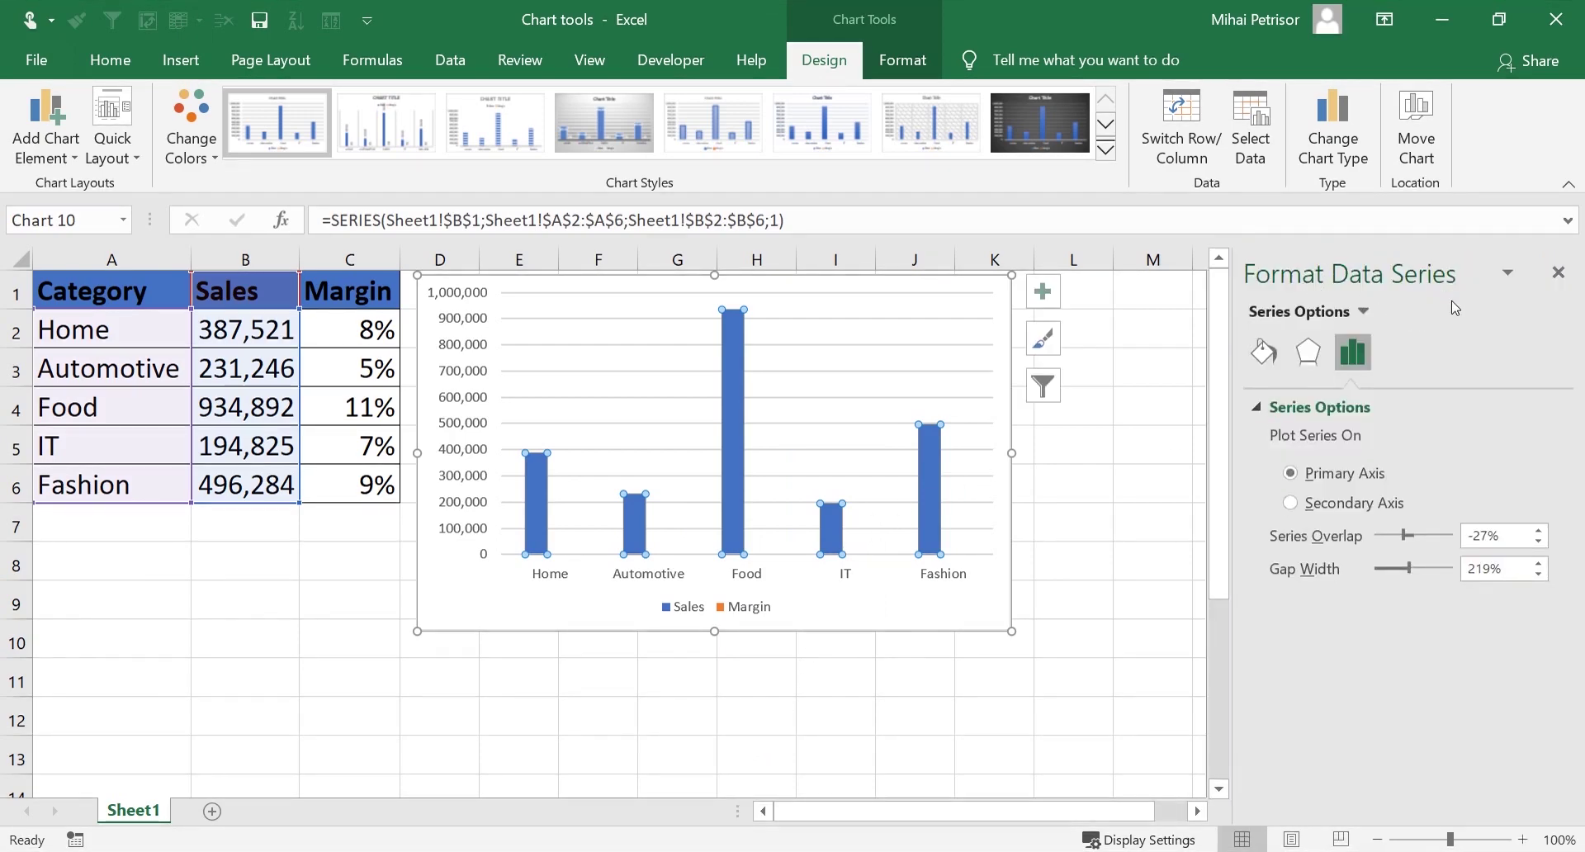
pyautogui.click(1364, 312)
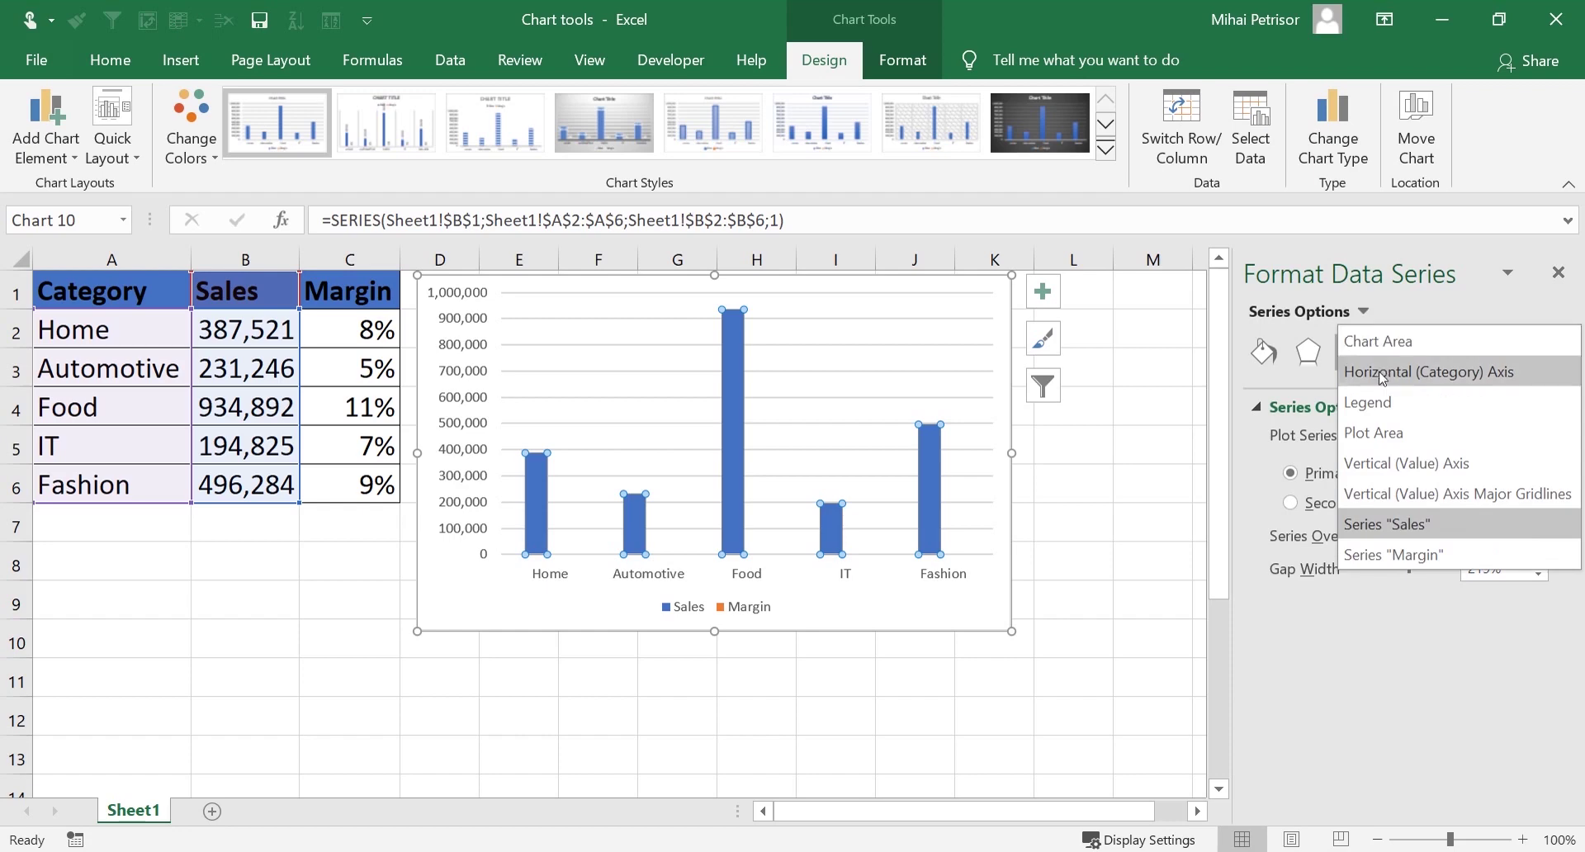
pyautogui.click(1395, 556)
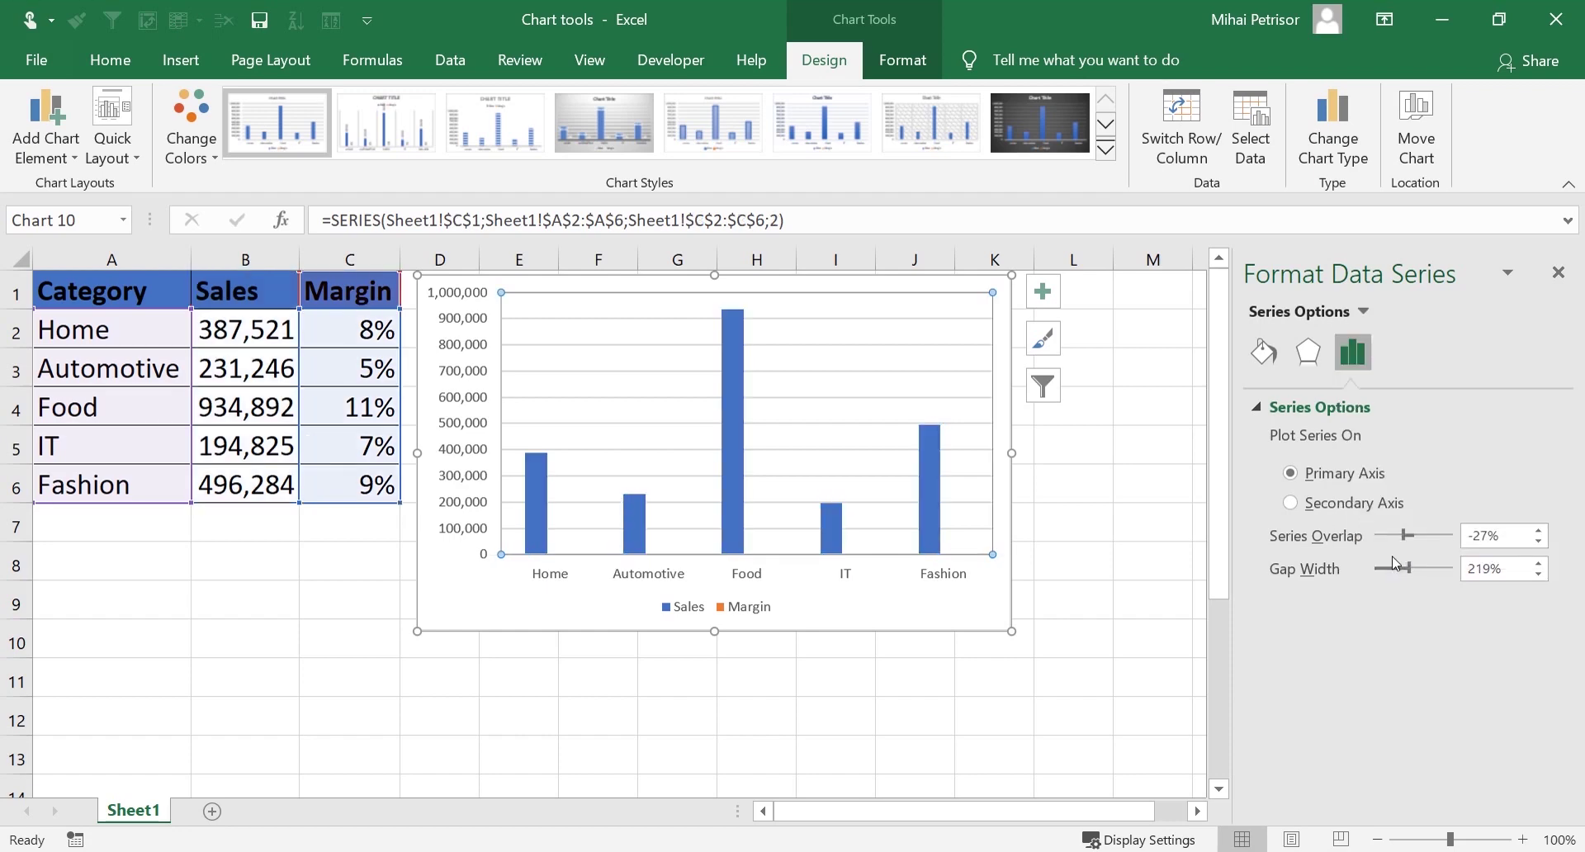
pyautogui.click(1292, 505)
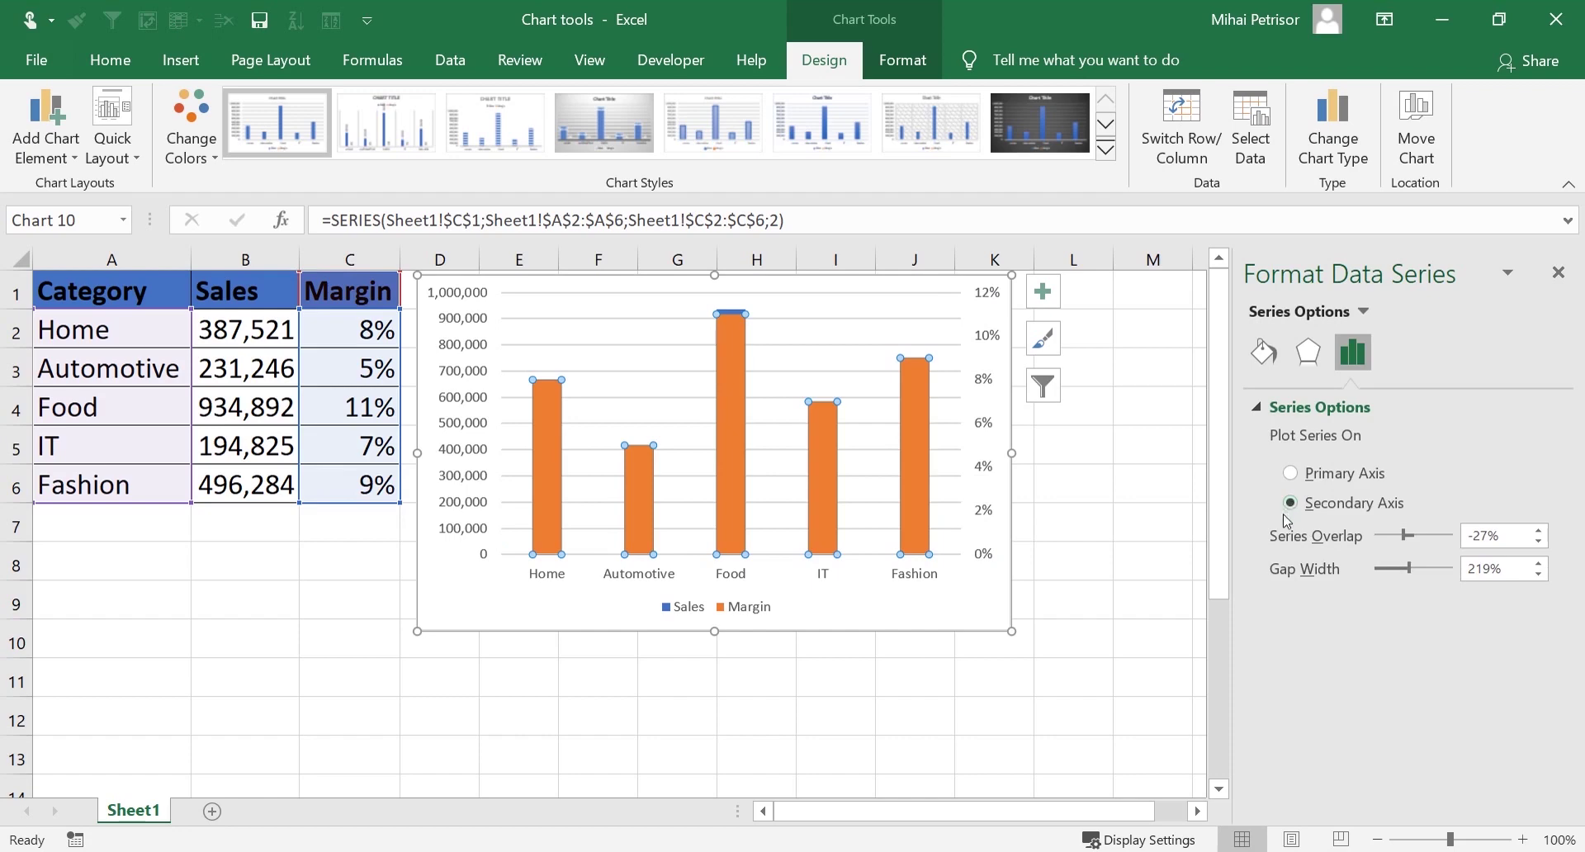
pyautogui.click(1558, 273)
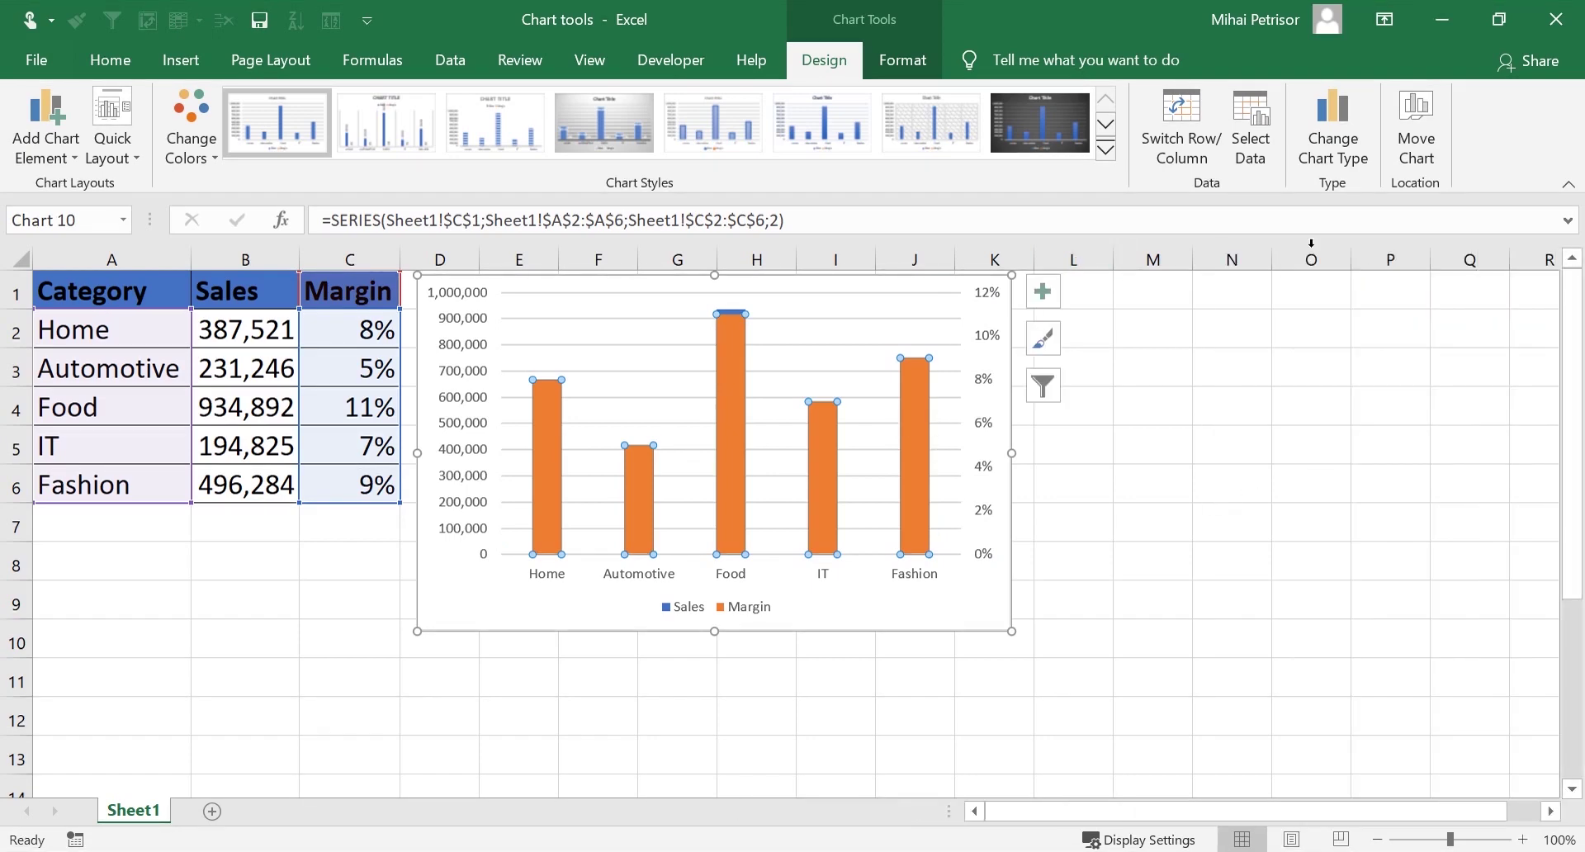
# Change the Margin series to a Line chart type, keeping Sales as clustered columns
pyautogui.click(1348, 138)
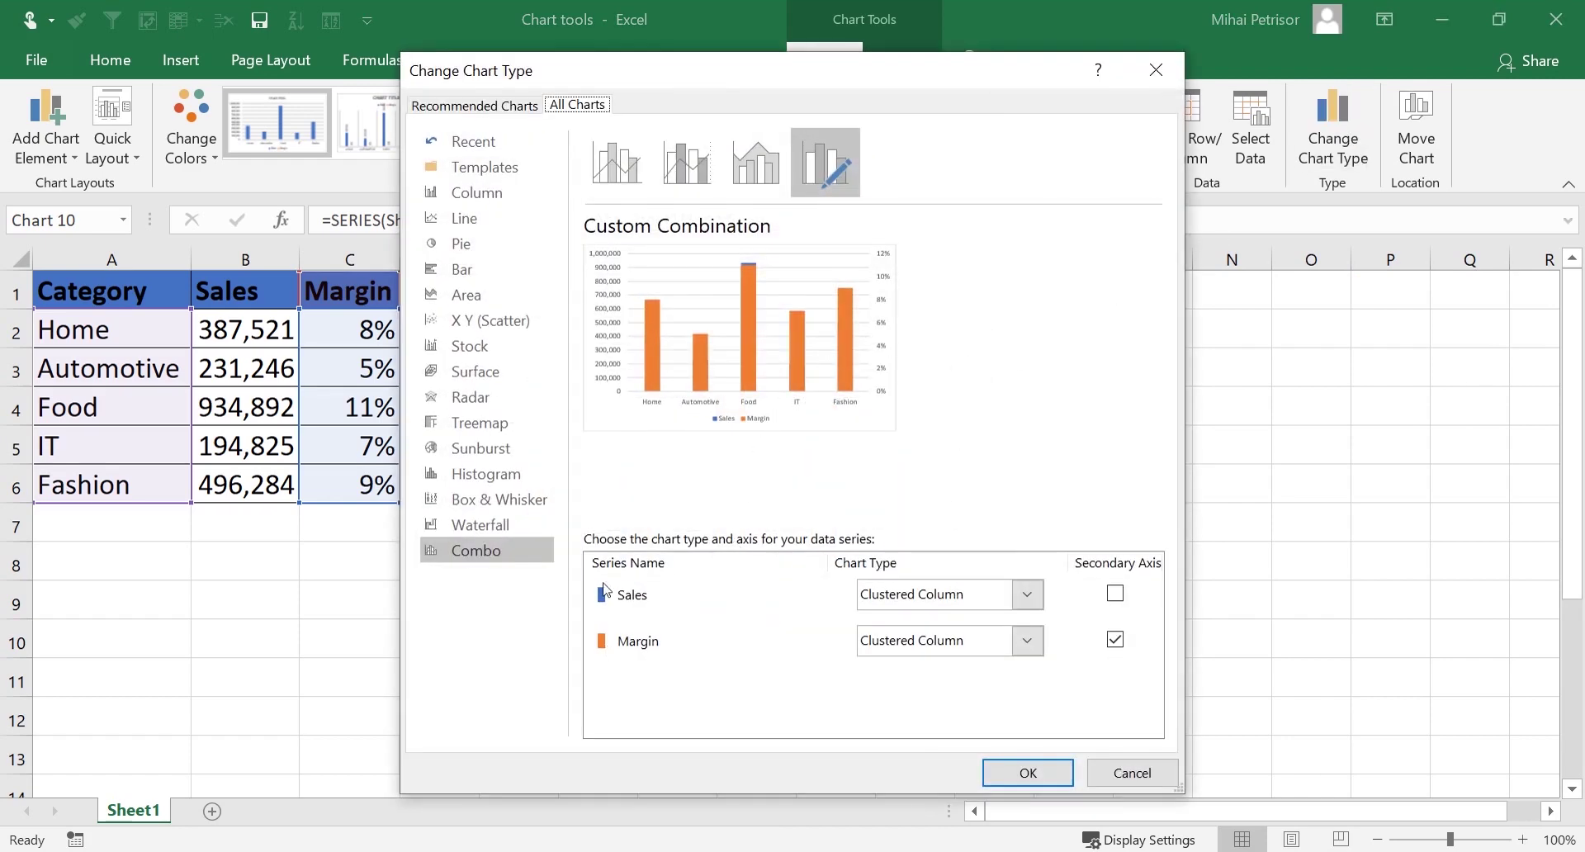
pyautogui.click(1026, 644)
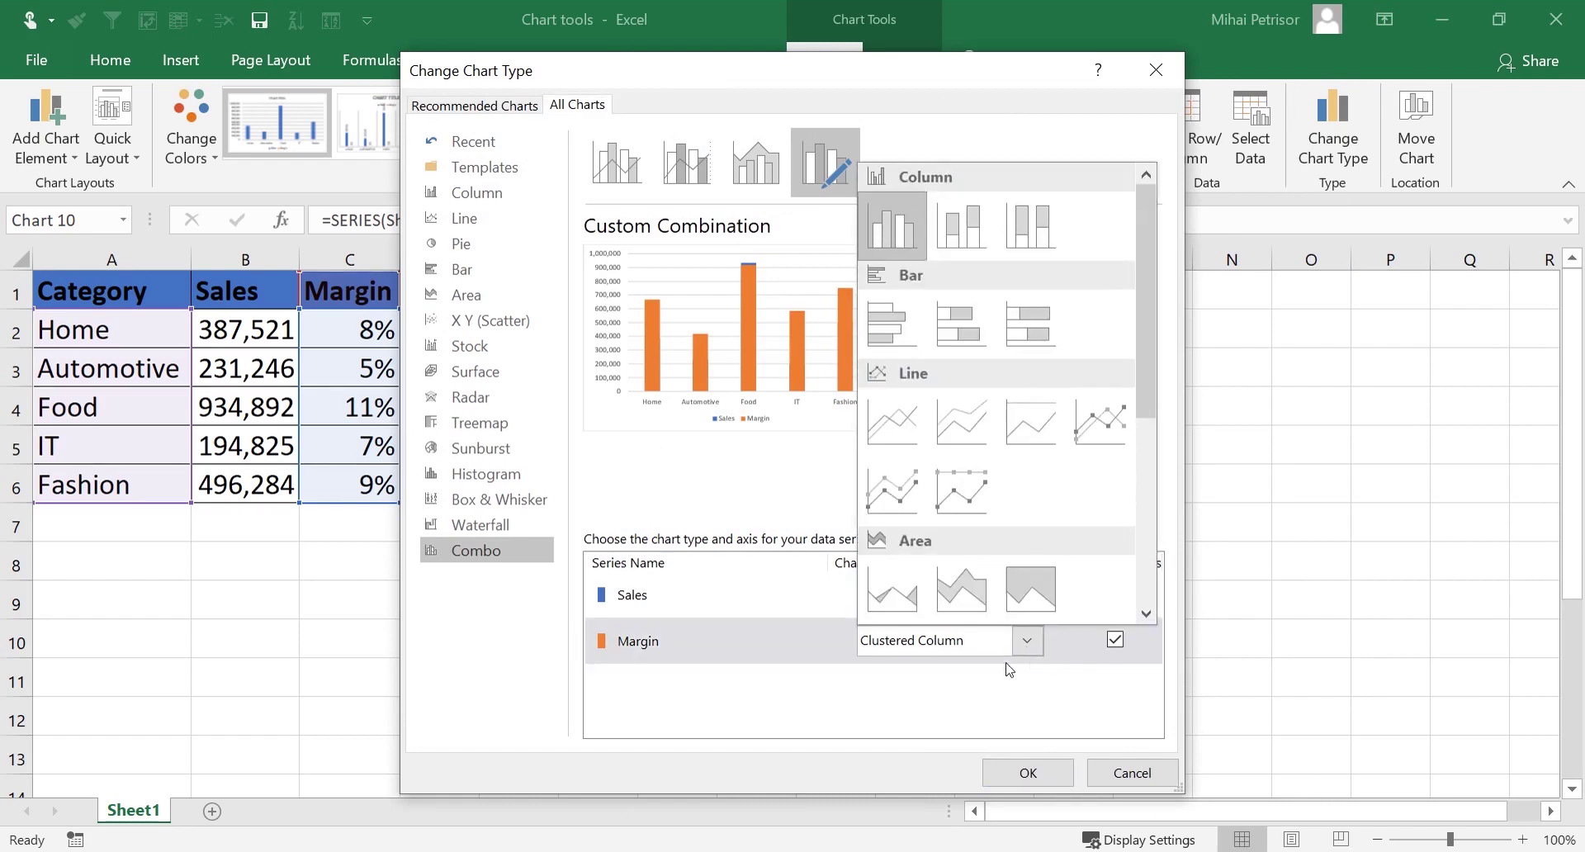
pyautogui.click(892, 421)
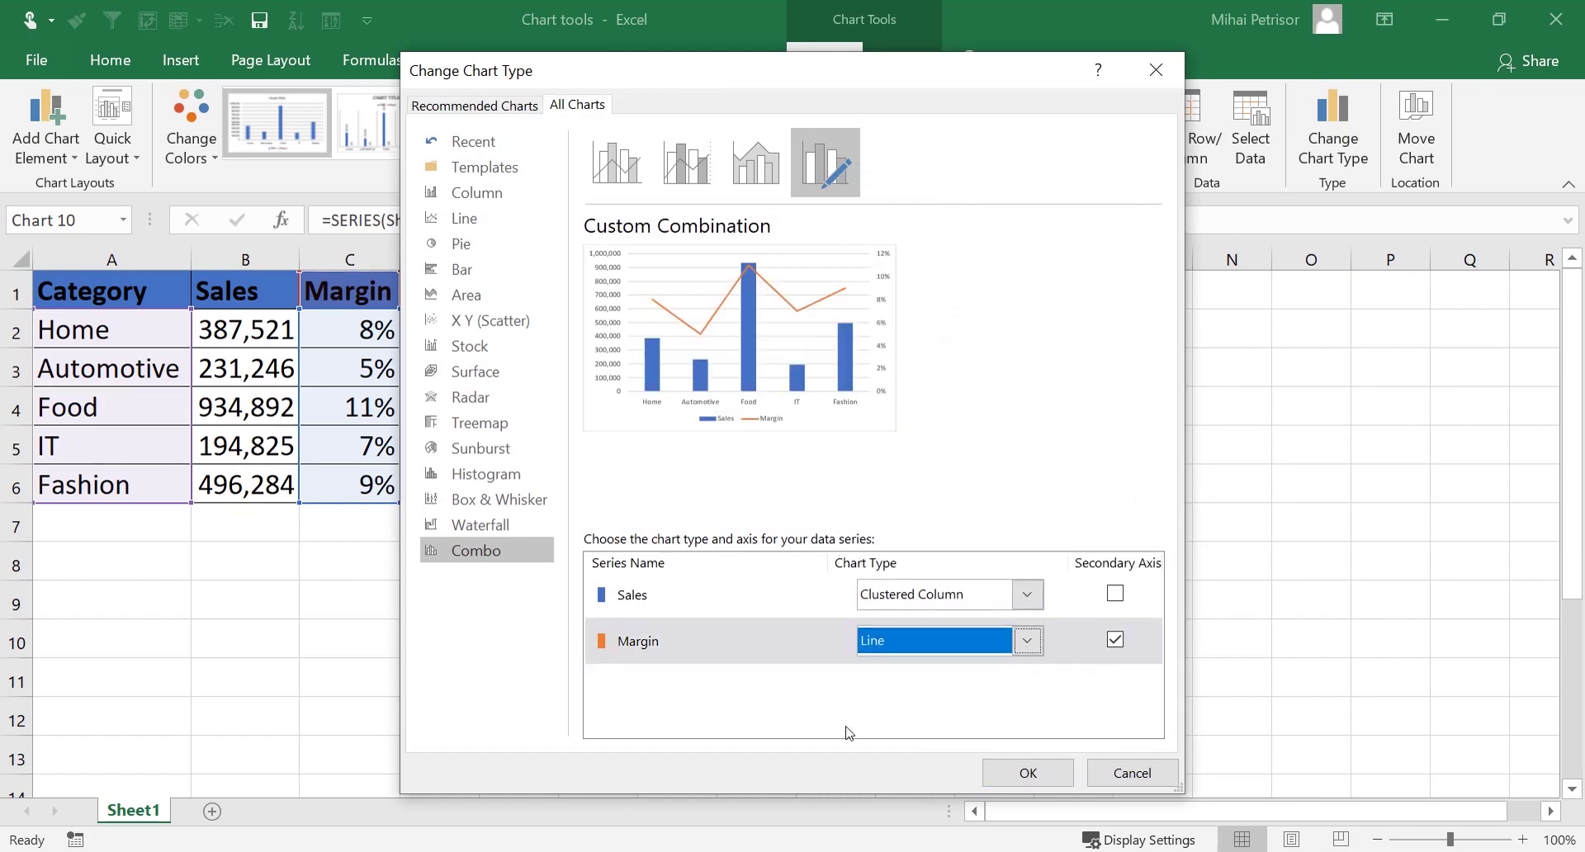
pyautogui.click(1028, 772)
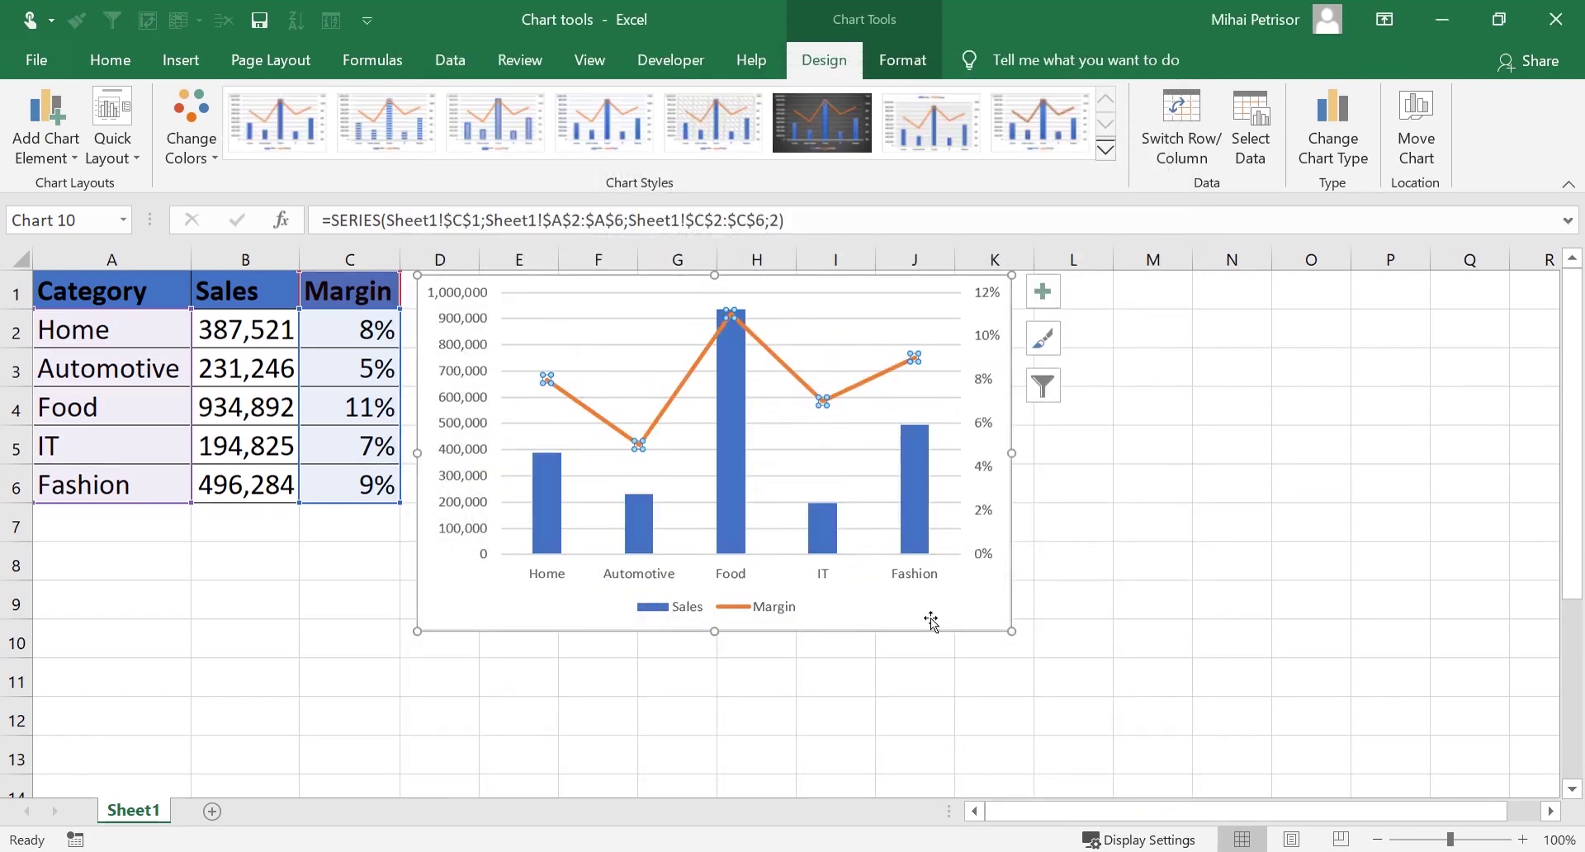
pyautogui.click(931, 621)
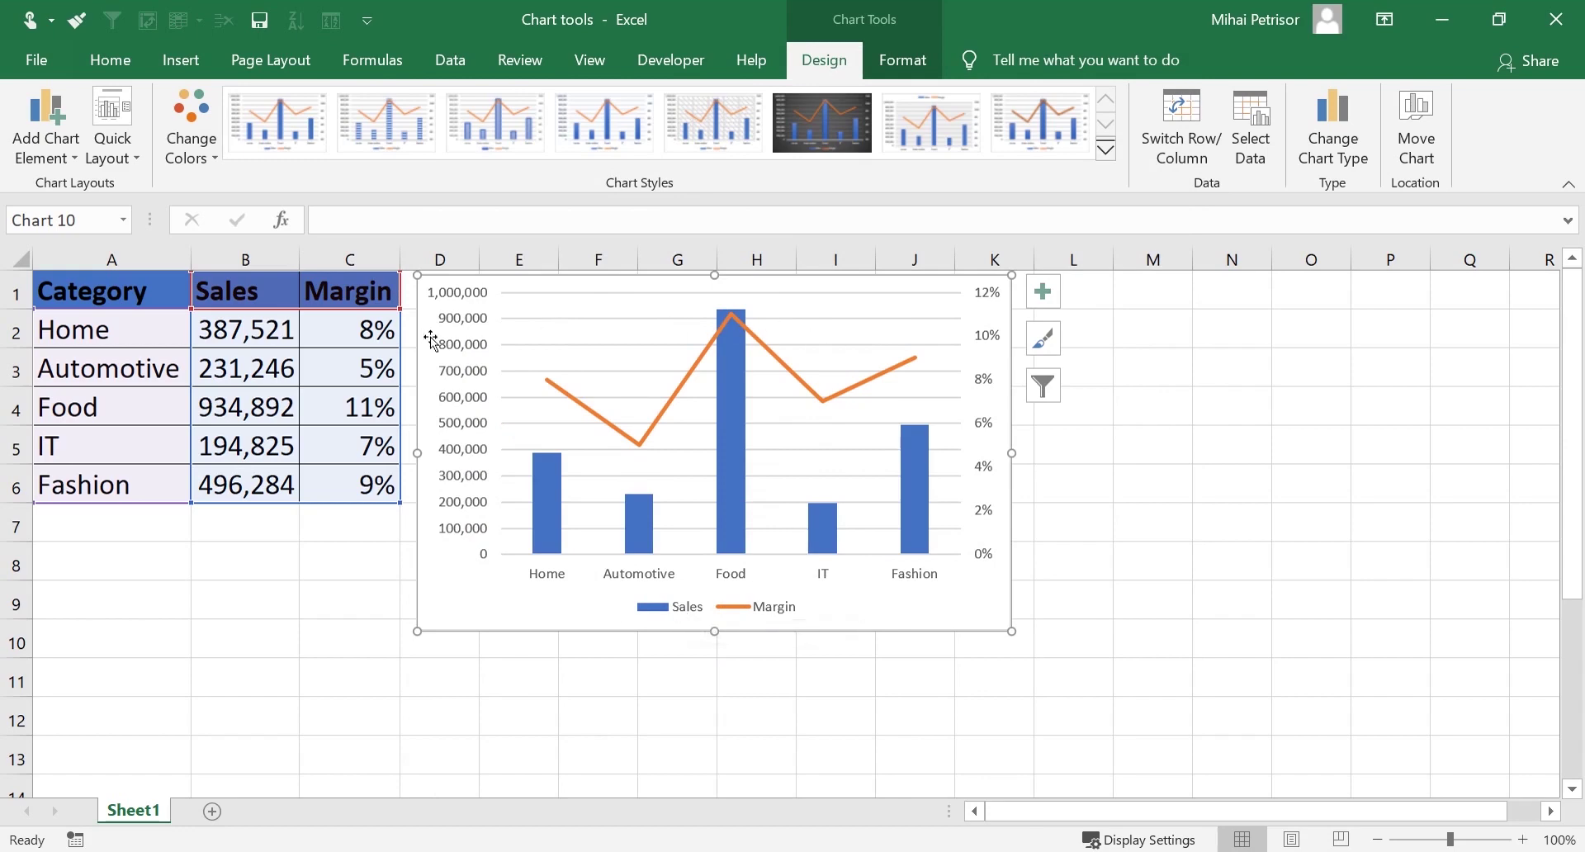
# Add a chart title above the Sales and Margin combo chart
pyautogui.click(46, 128)
pyautogui.moveTo(97, 217)
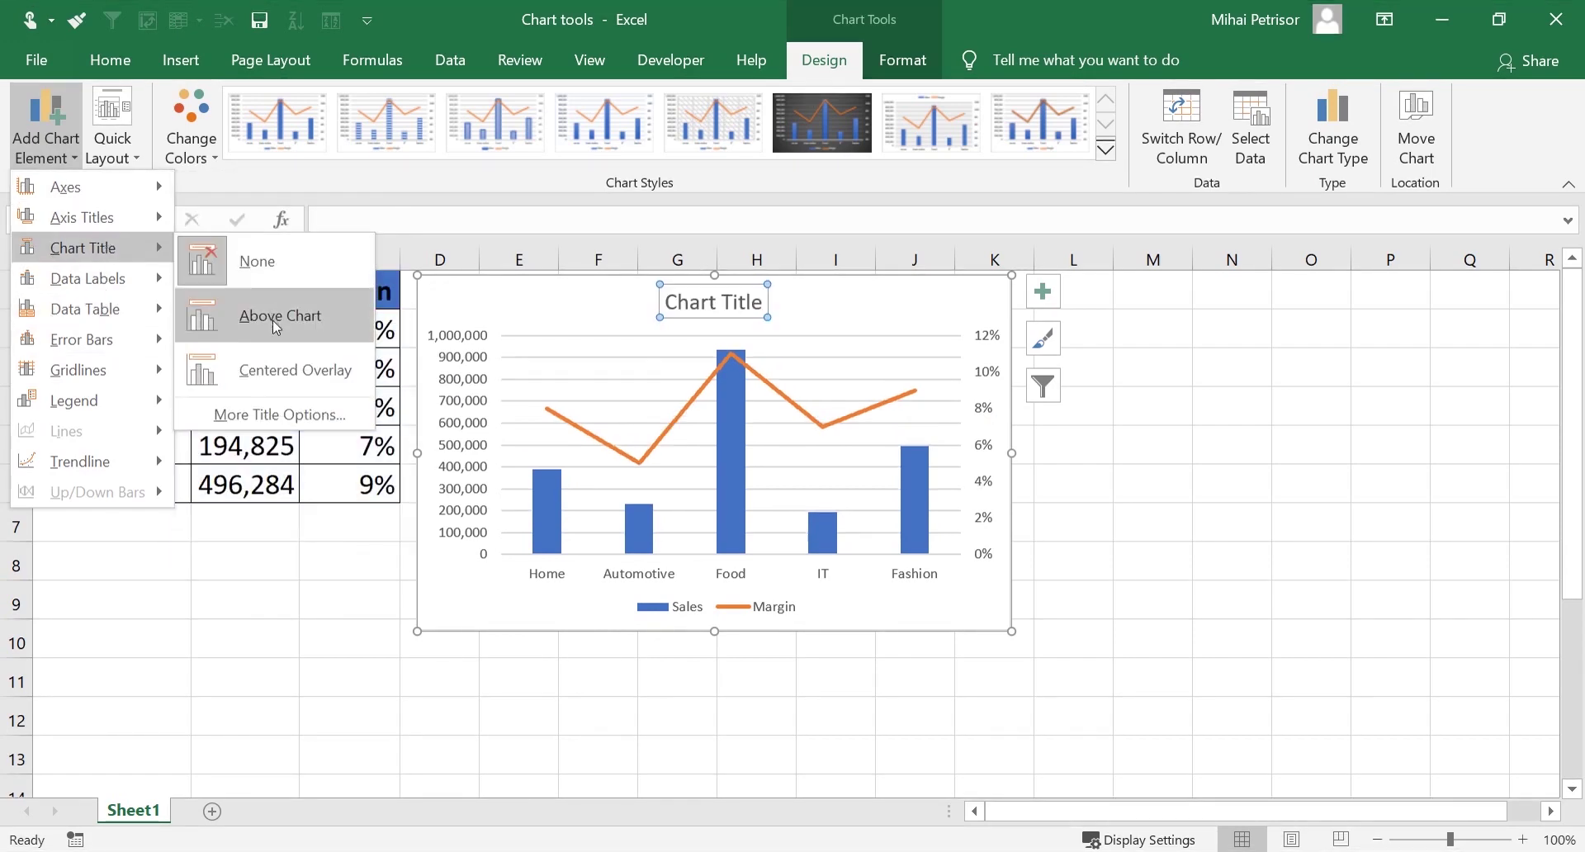
pyautogui.click(276, 327)
# Replace the placeholder chart title with "Sales vs Margin" and deselect the chart
pyautogui.doubleClick(661, 298)
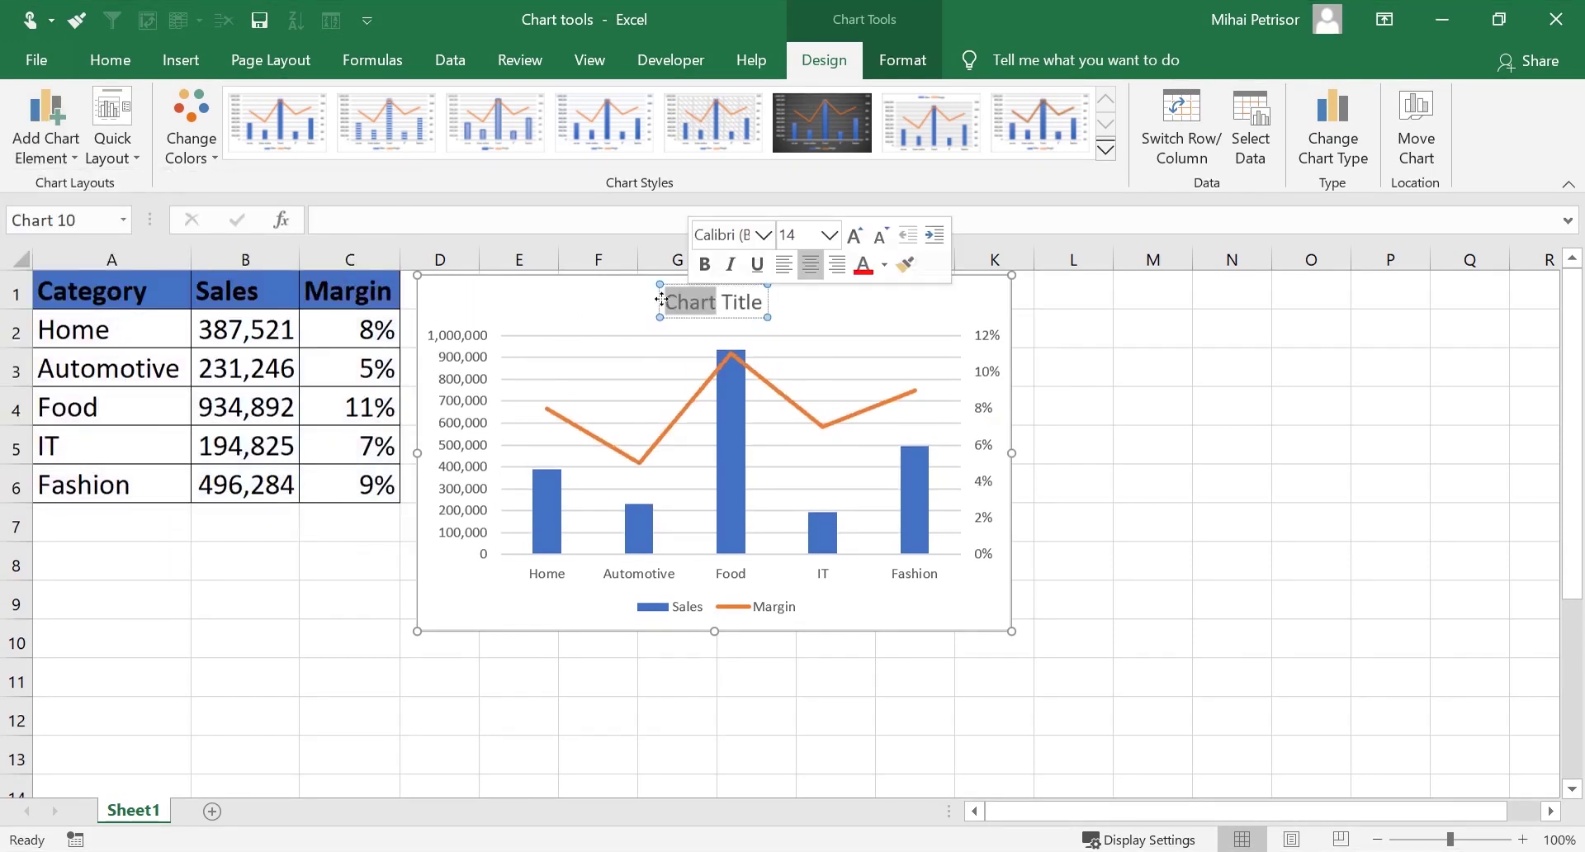
pyautogui.click(733, 307)
pyautogui.moveTo(759, 303); pyautogui.dragTo(662, 304)
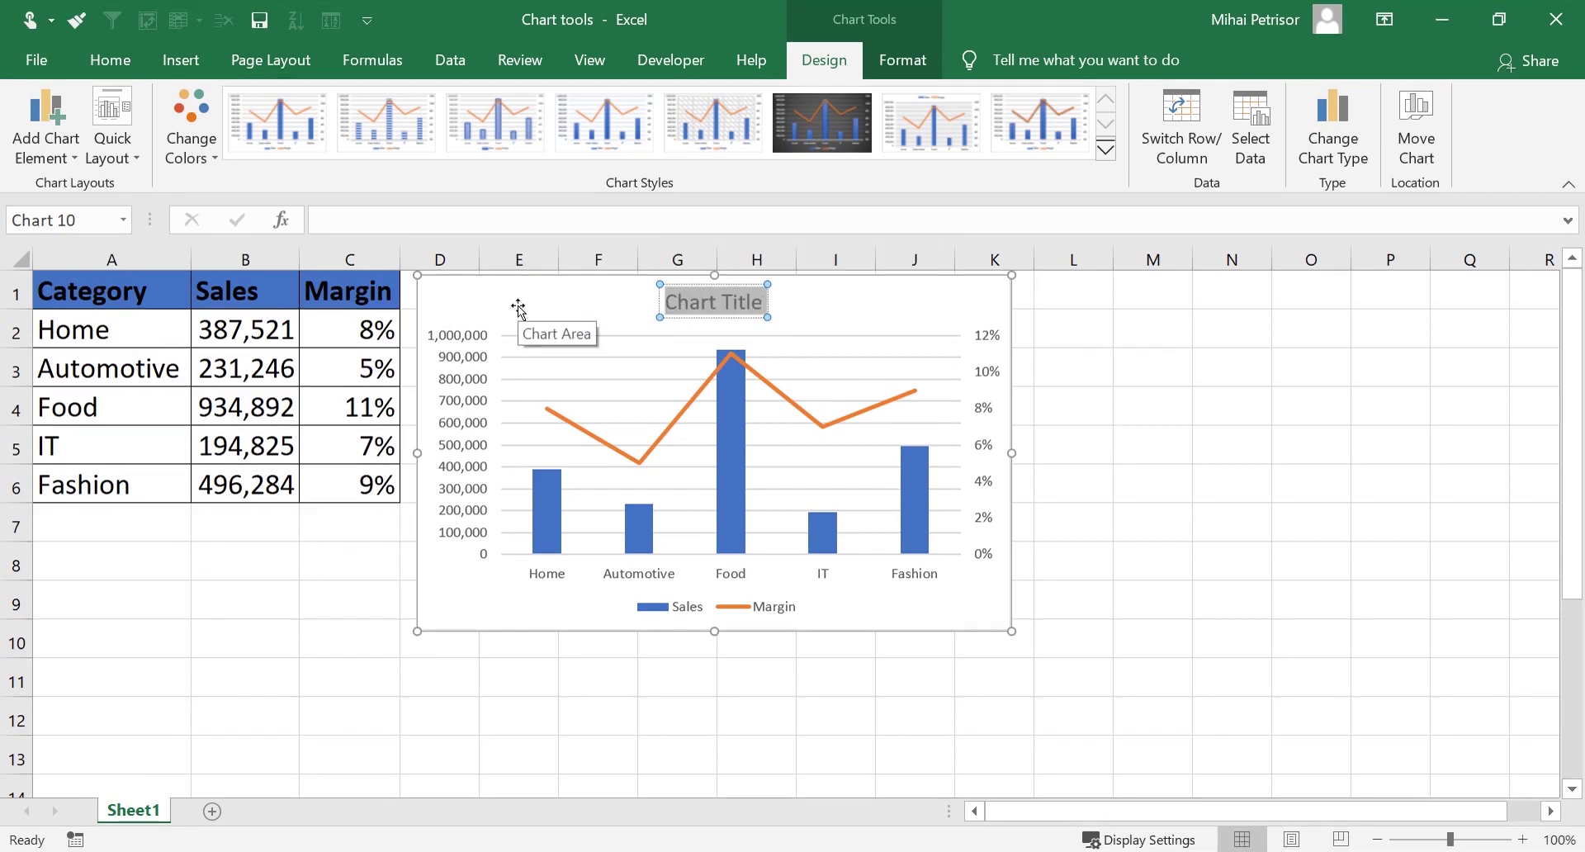
pyautogui.write('Sales')
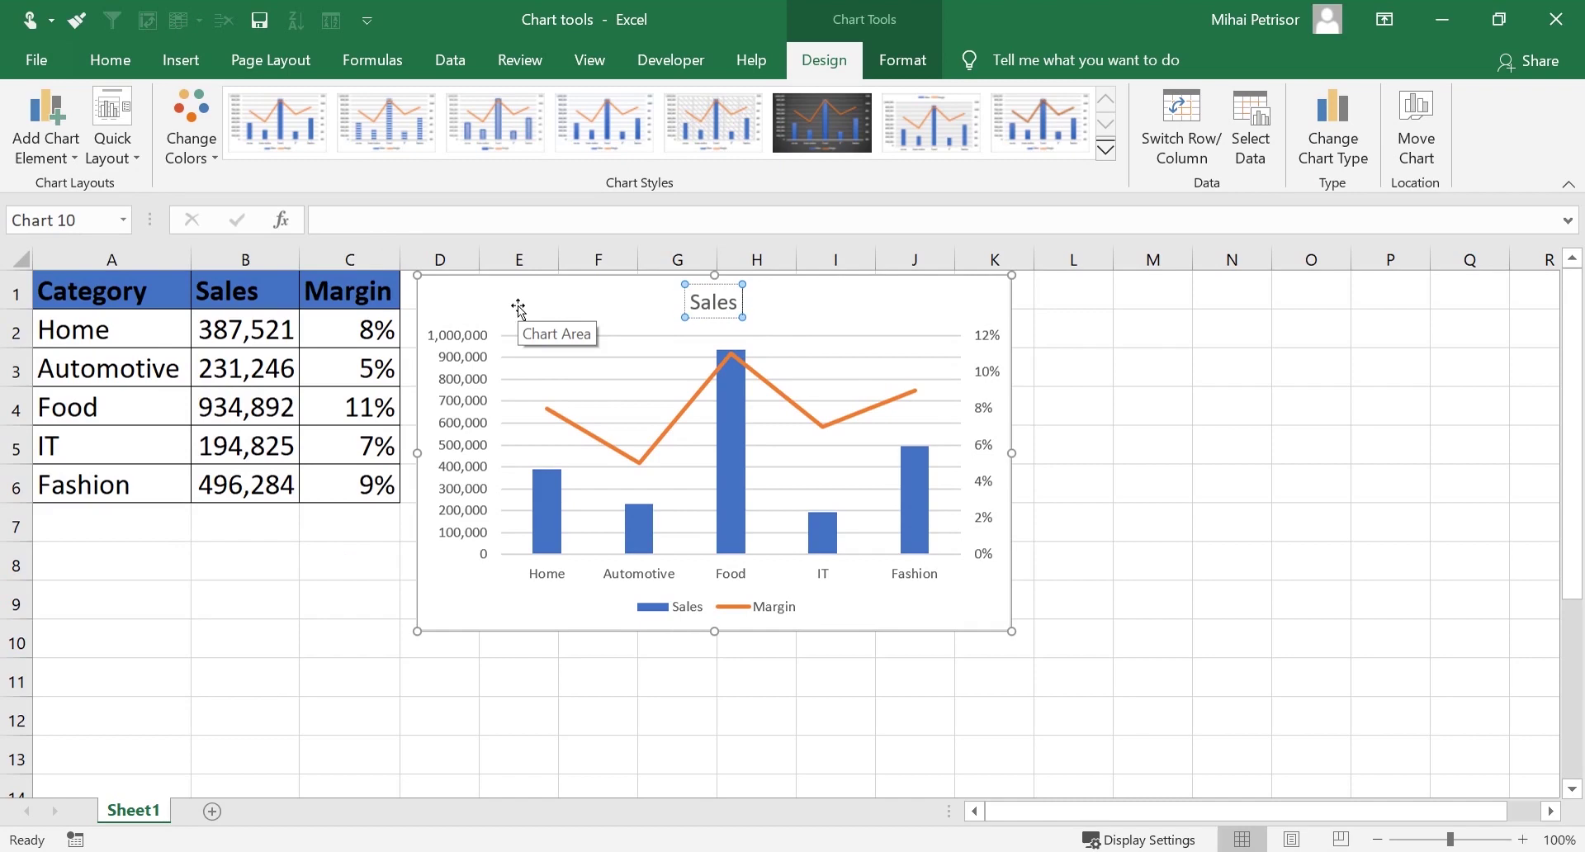
pyautogui.write(' vs Marh')
pyautogui.press('BackSpace')
pyautogui.write('g')
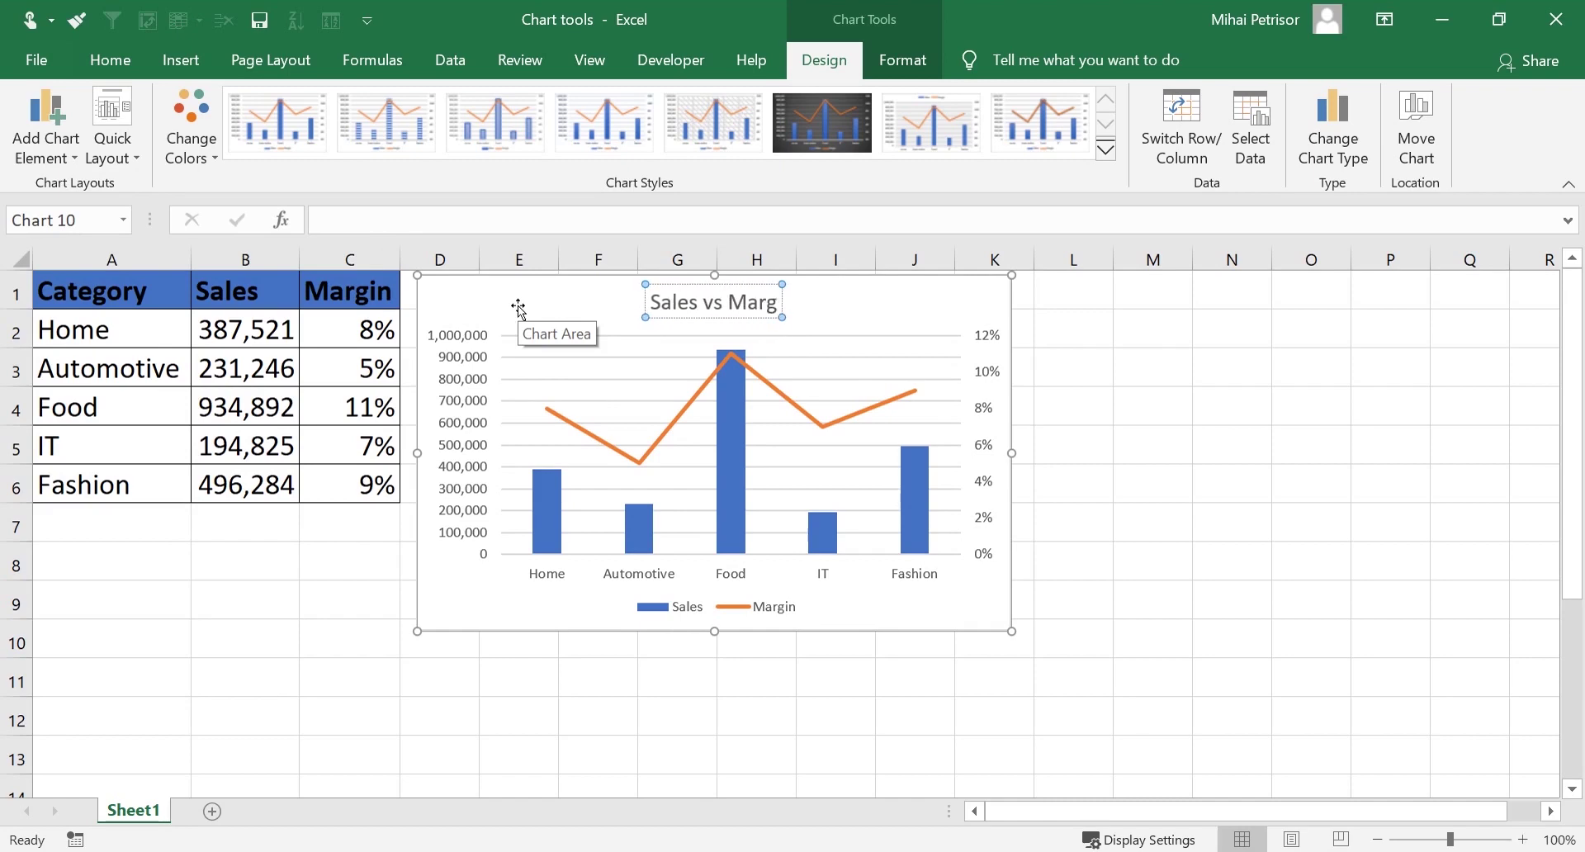
pyautogui.write('in')
pyautogui.click(1310, 522)
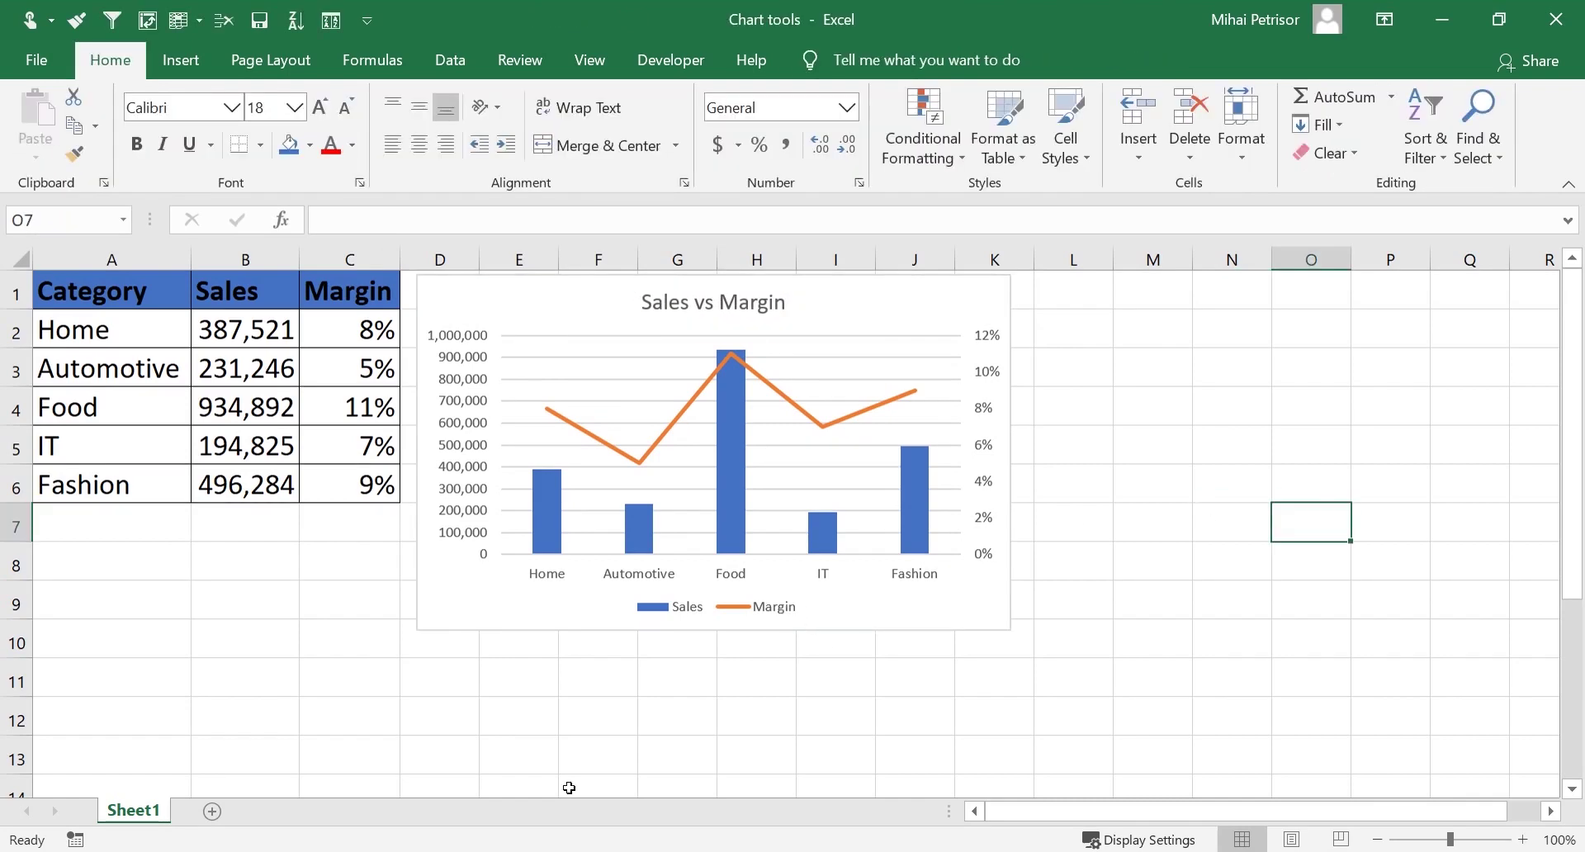
pyautogui.click(914, 317)
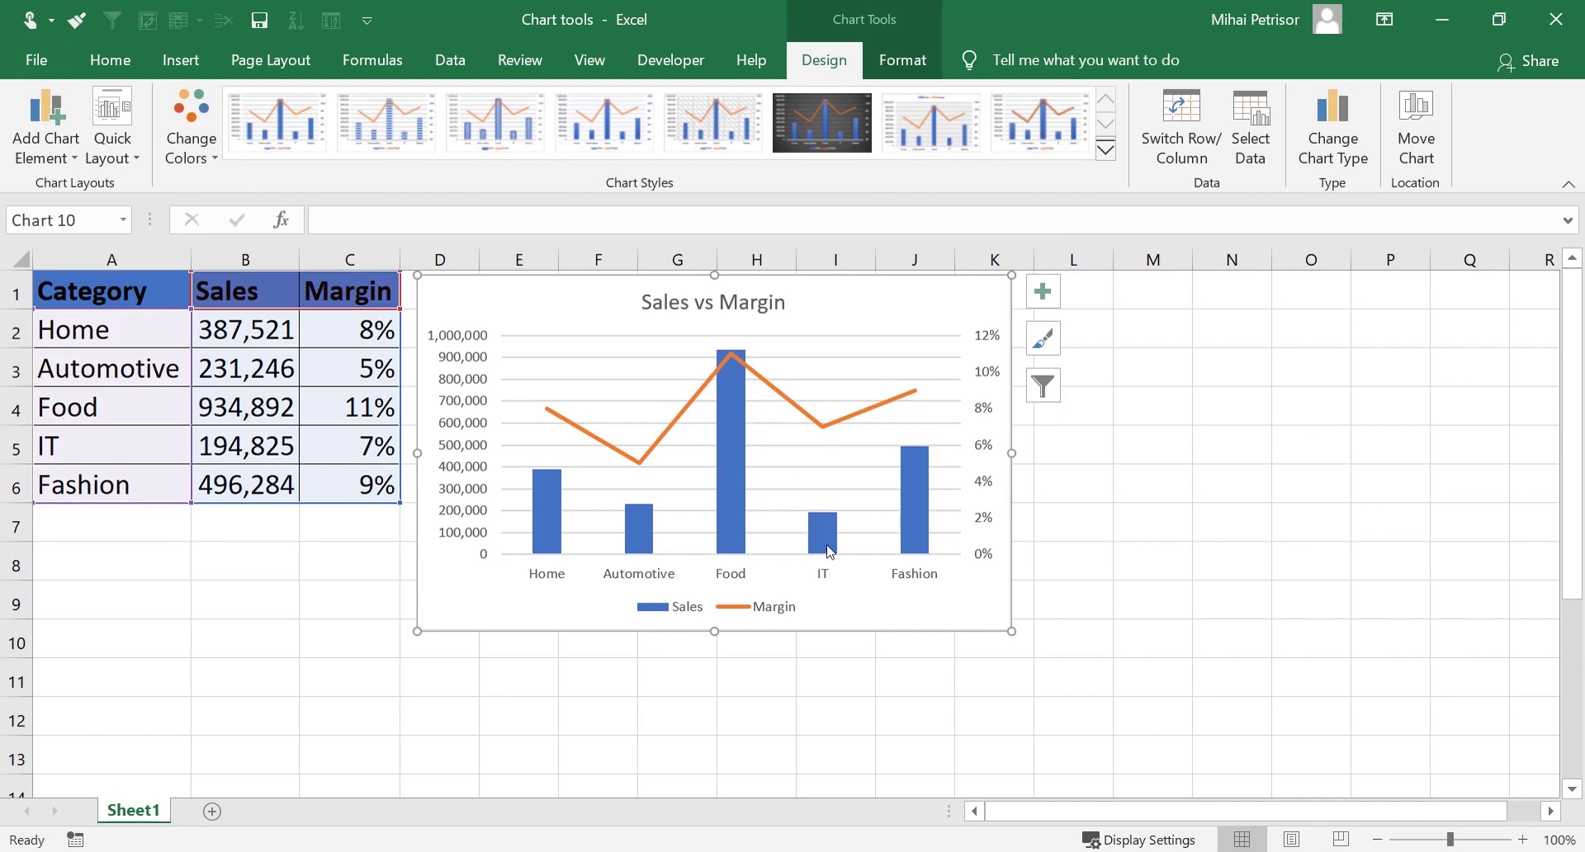
pyautogui.moveTo(829, 552)
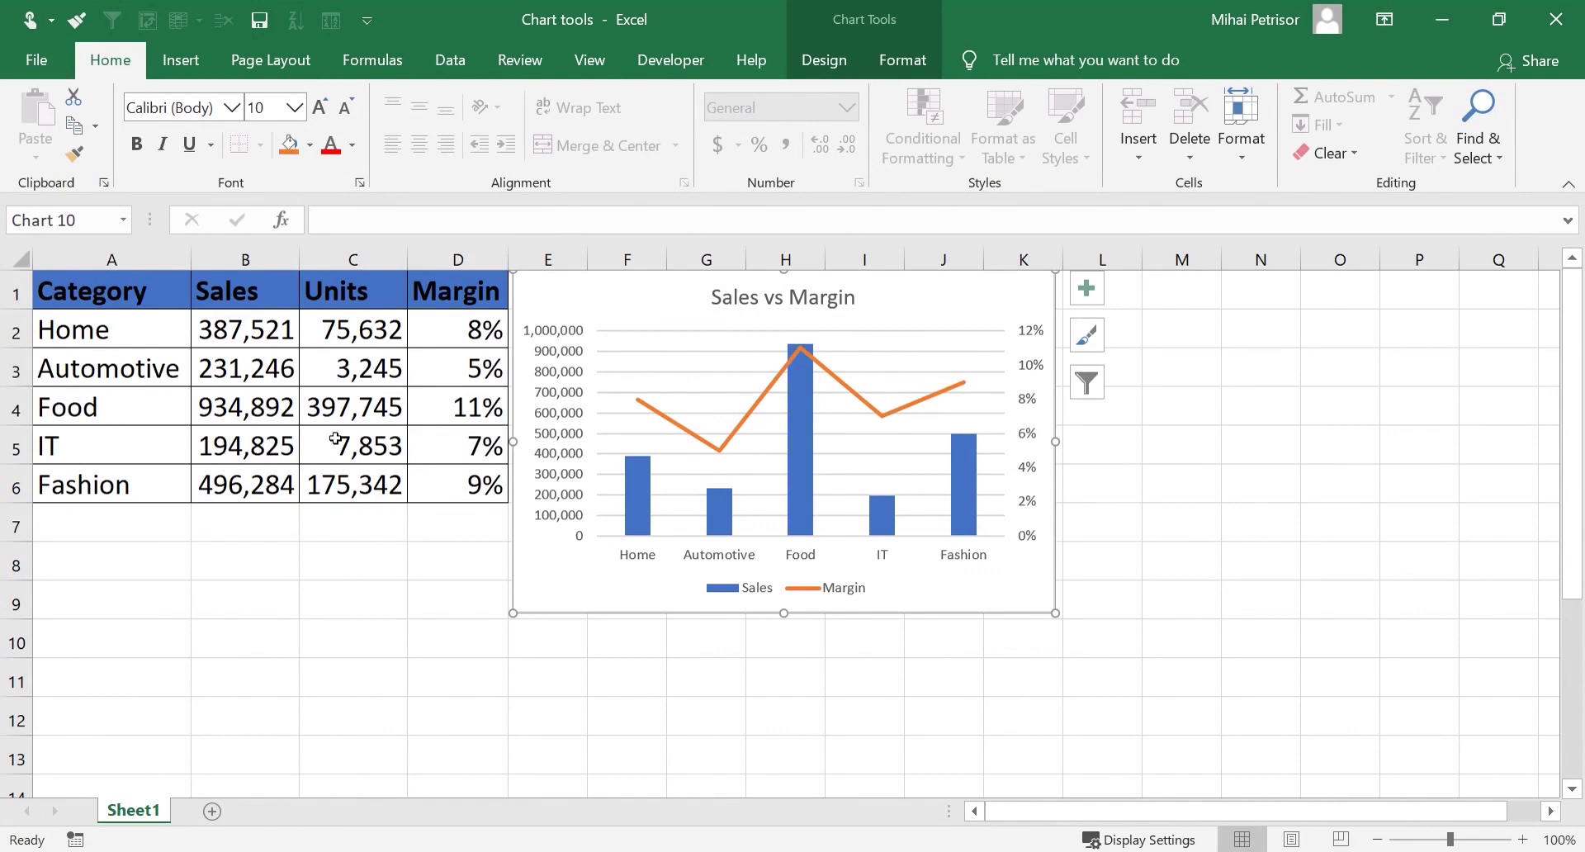
pyautogui.click(387, 324)
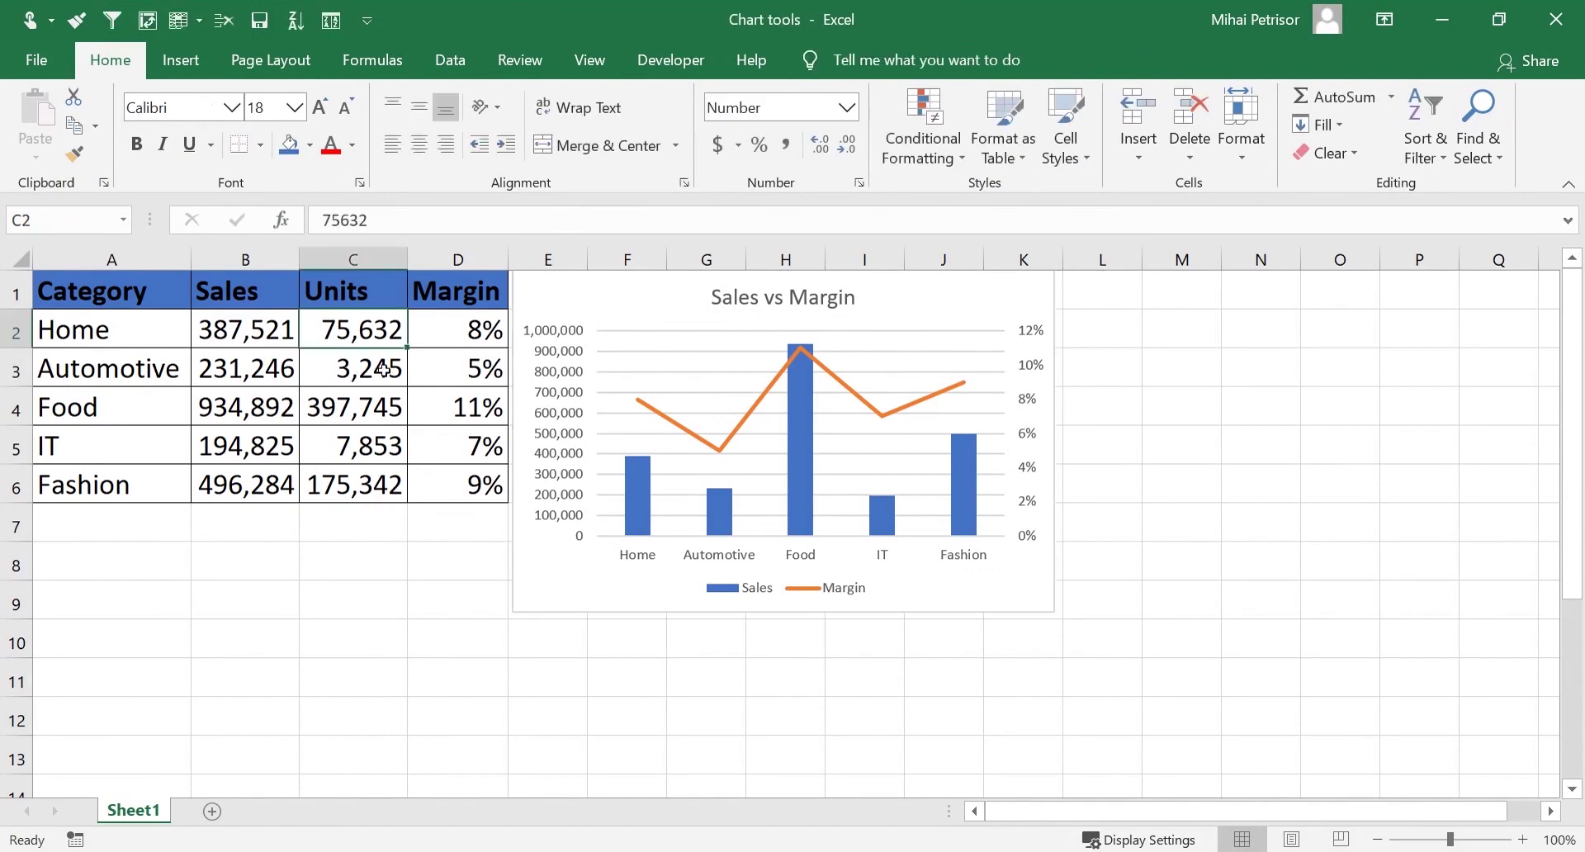
pyautogui.click(231, 334)
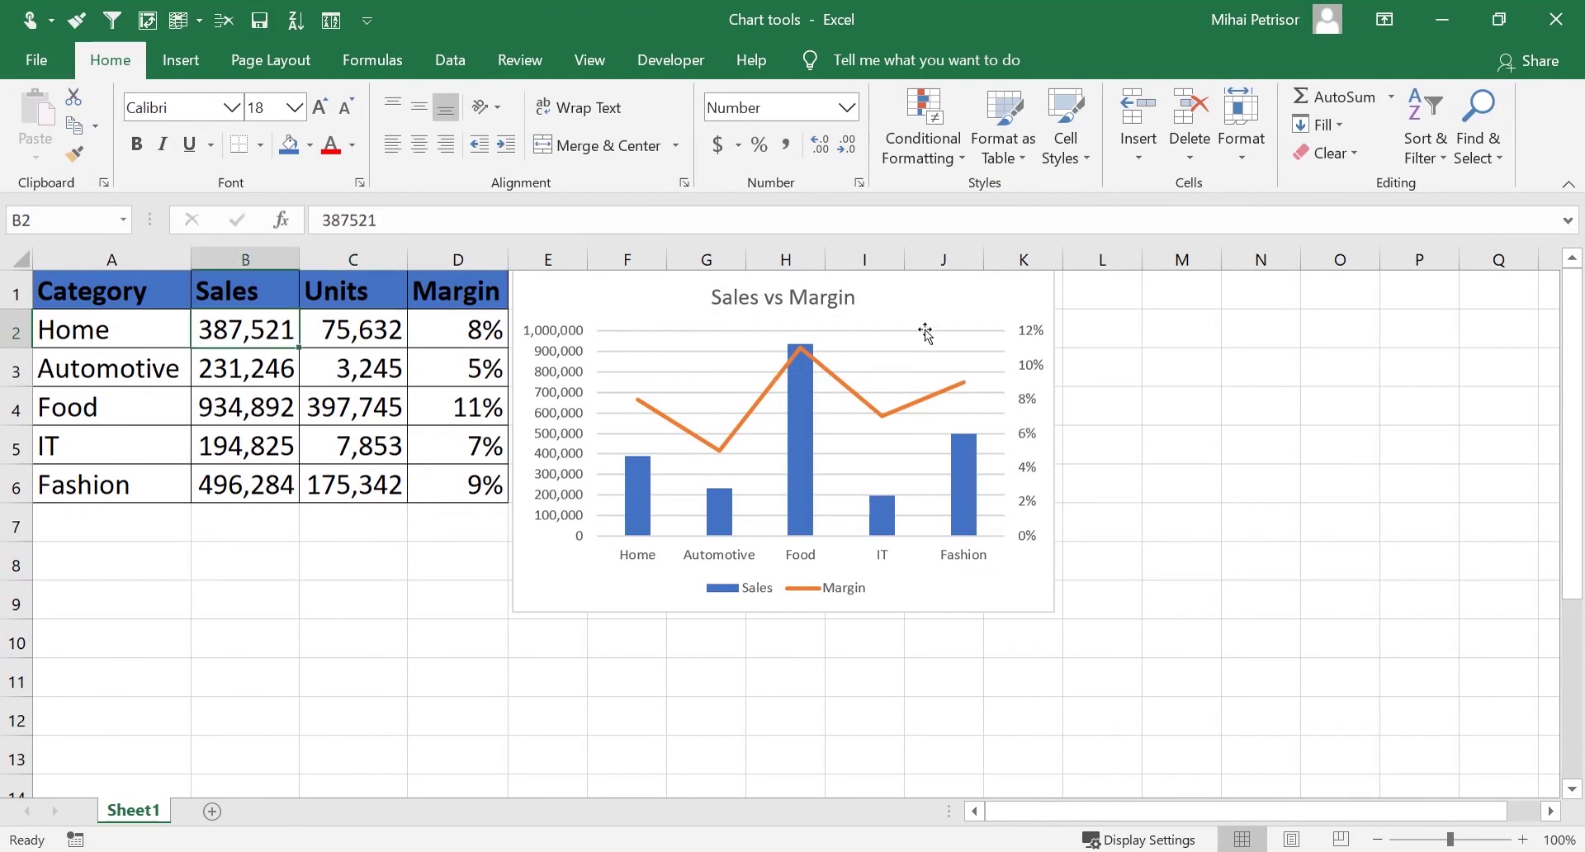
# Open the chart area's formatting options and bring up the fill and border settings of the Sales columns
pyautogui.click(929, 301)
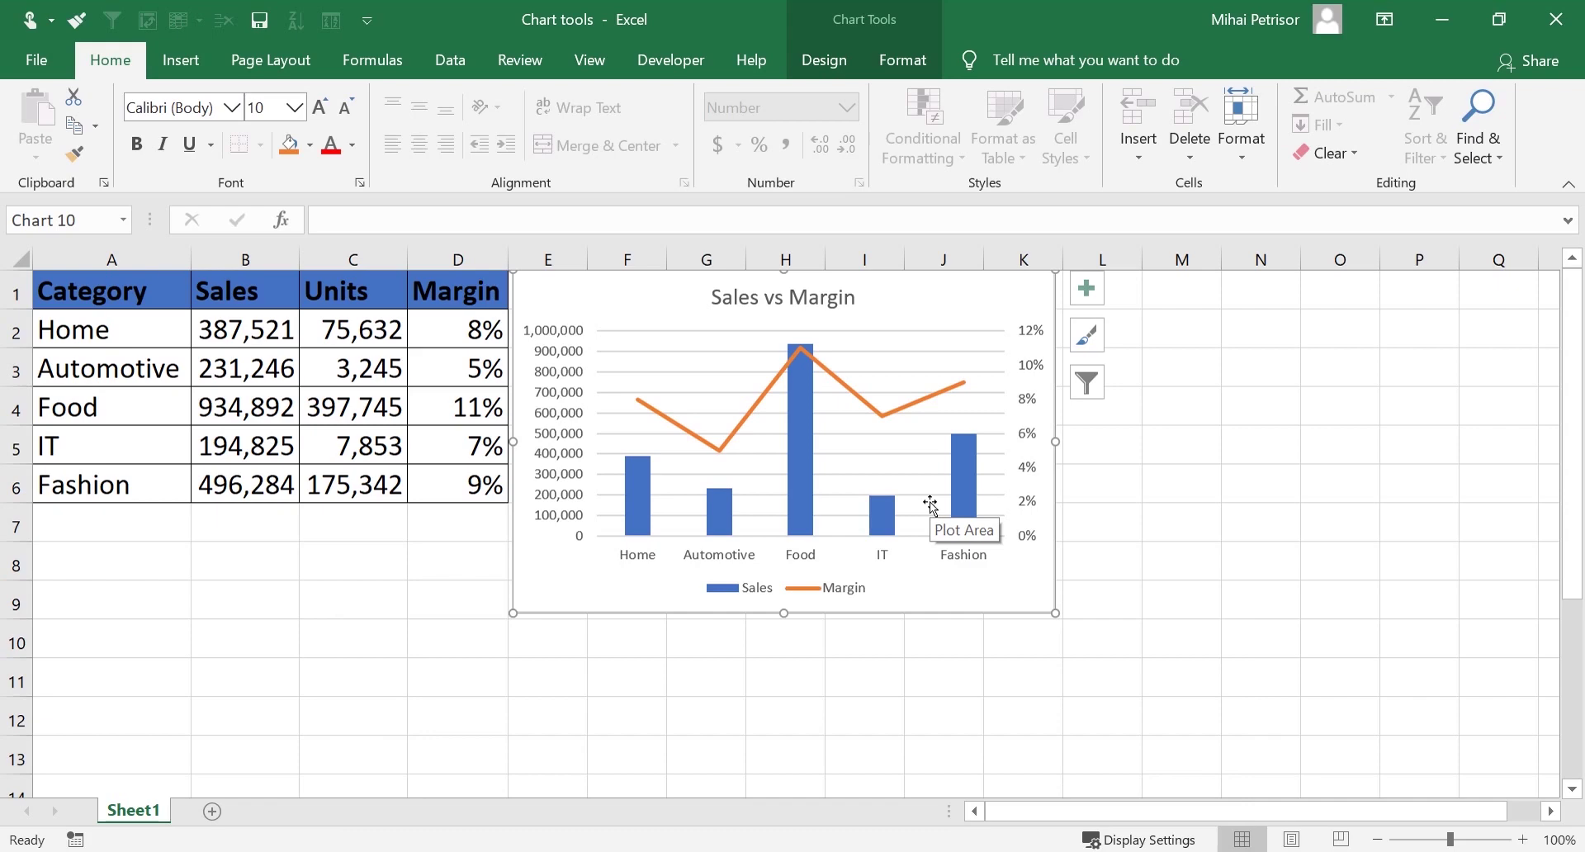
pyautogui.rightClick(938, 312)
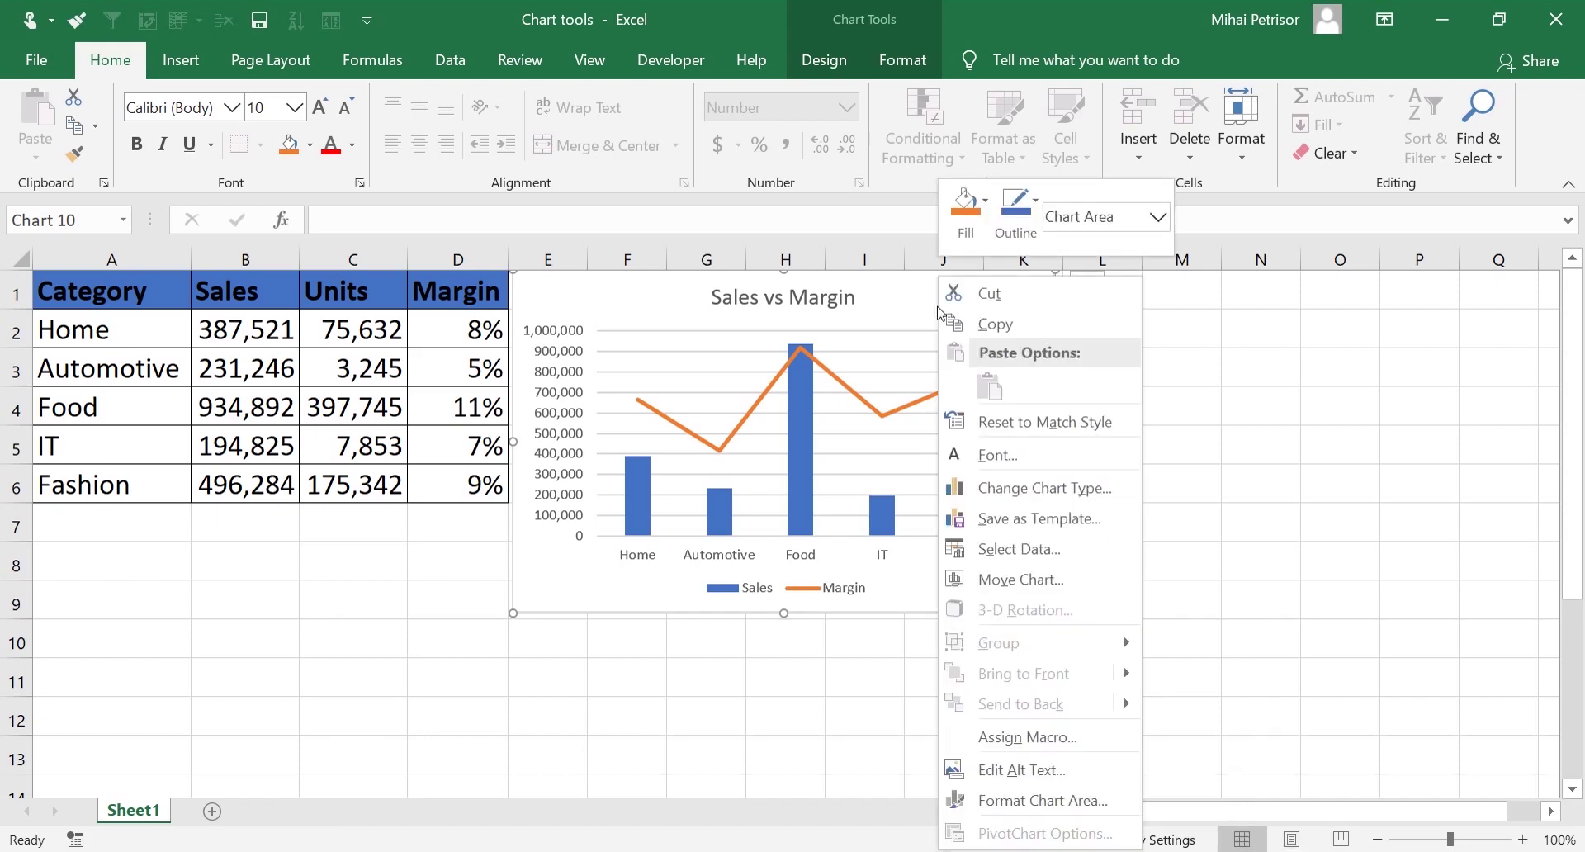
pyautogui.click(893, 302)
pyautogui.rightClick(893, 302)
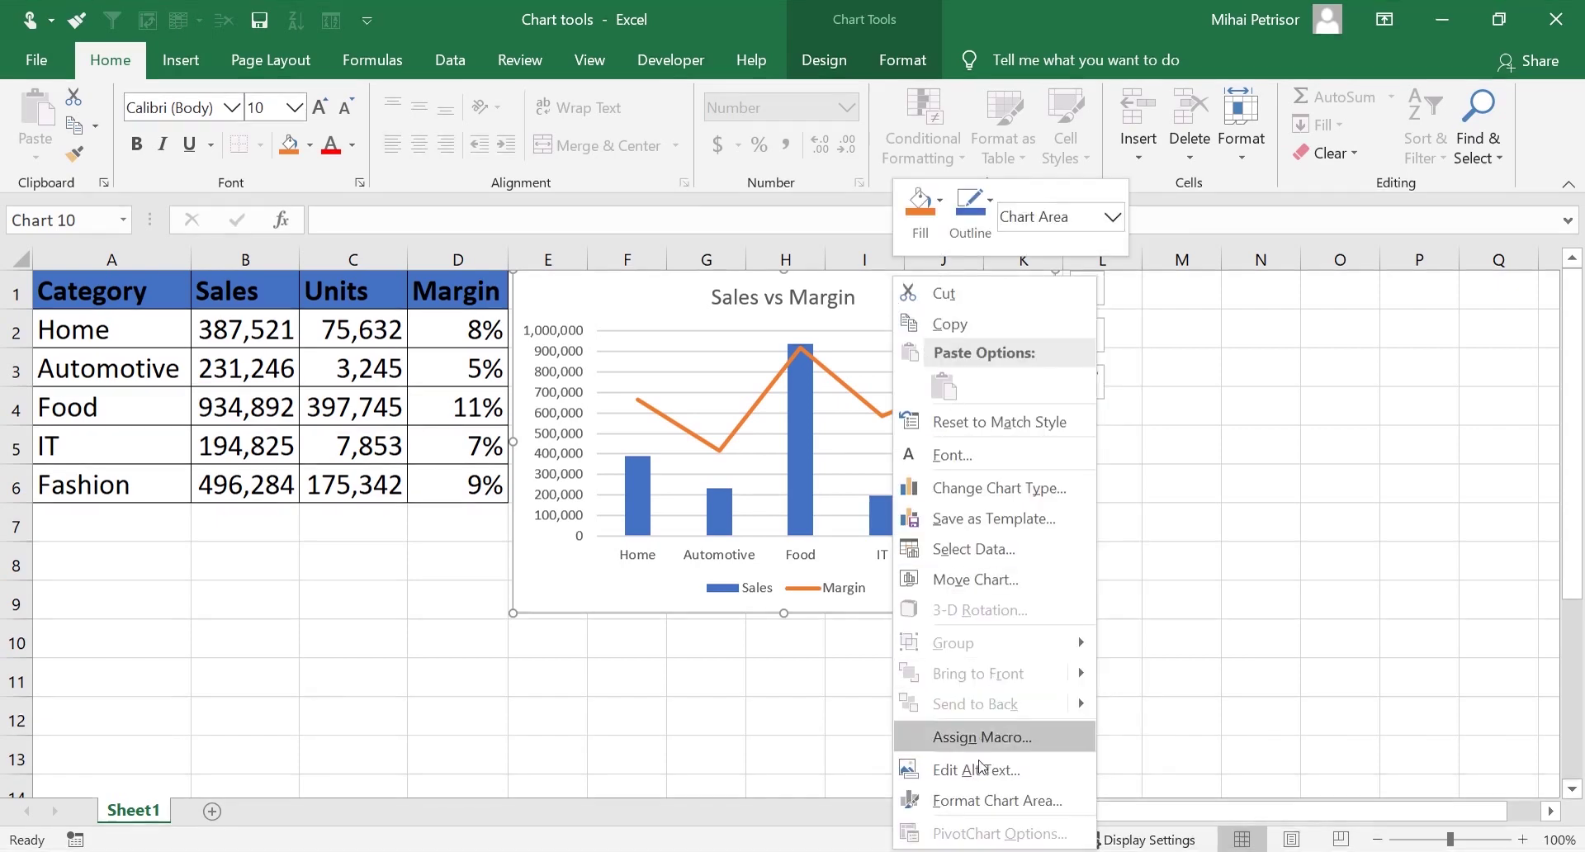
pyautogui.click(980, 805)
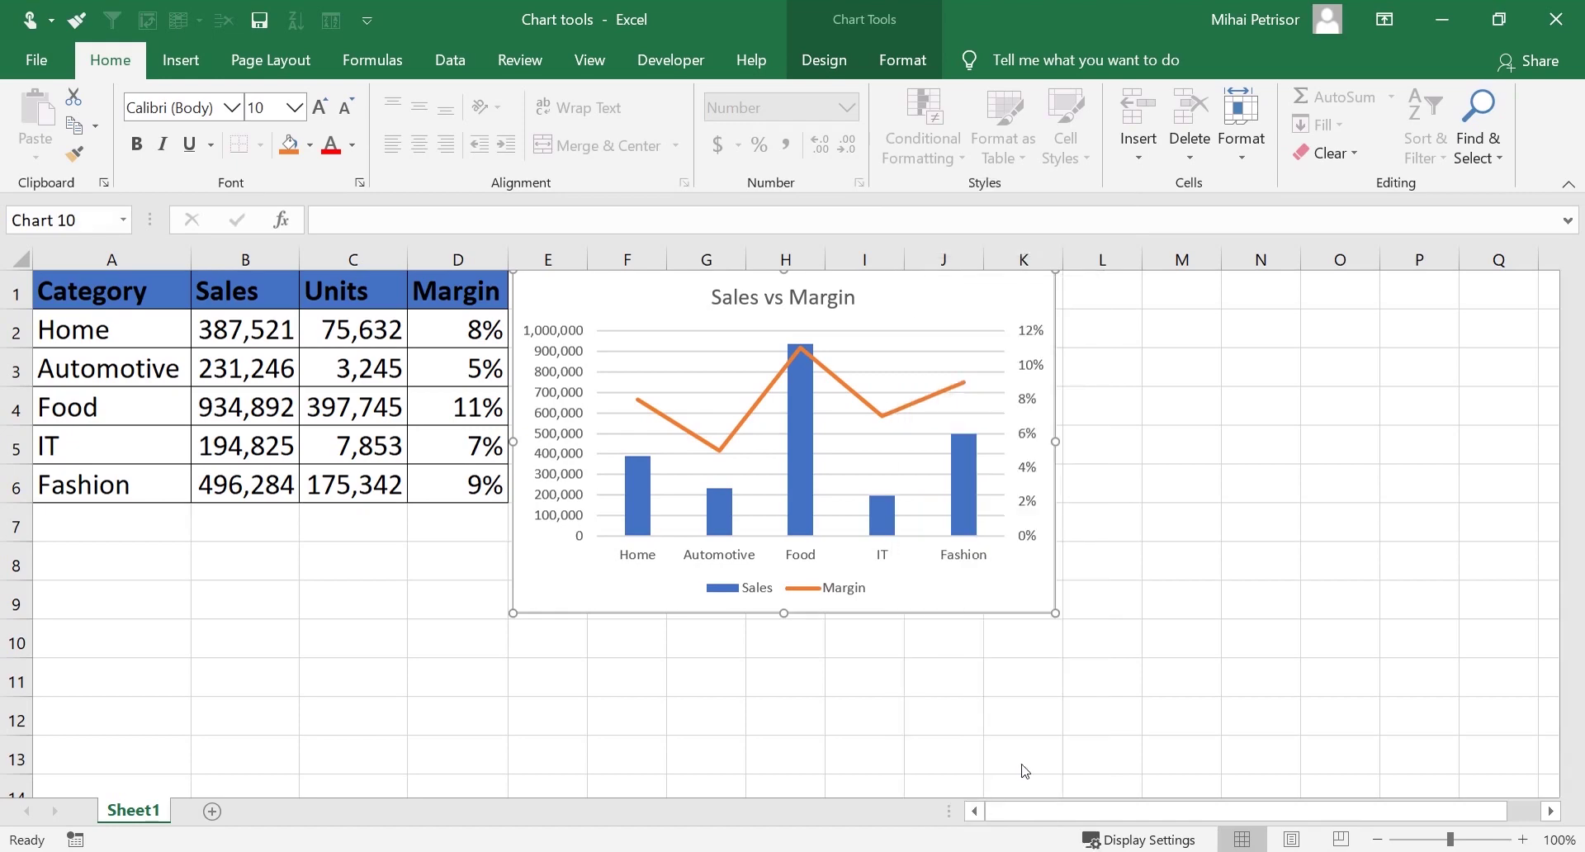
pyautogui.click(813, 460)
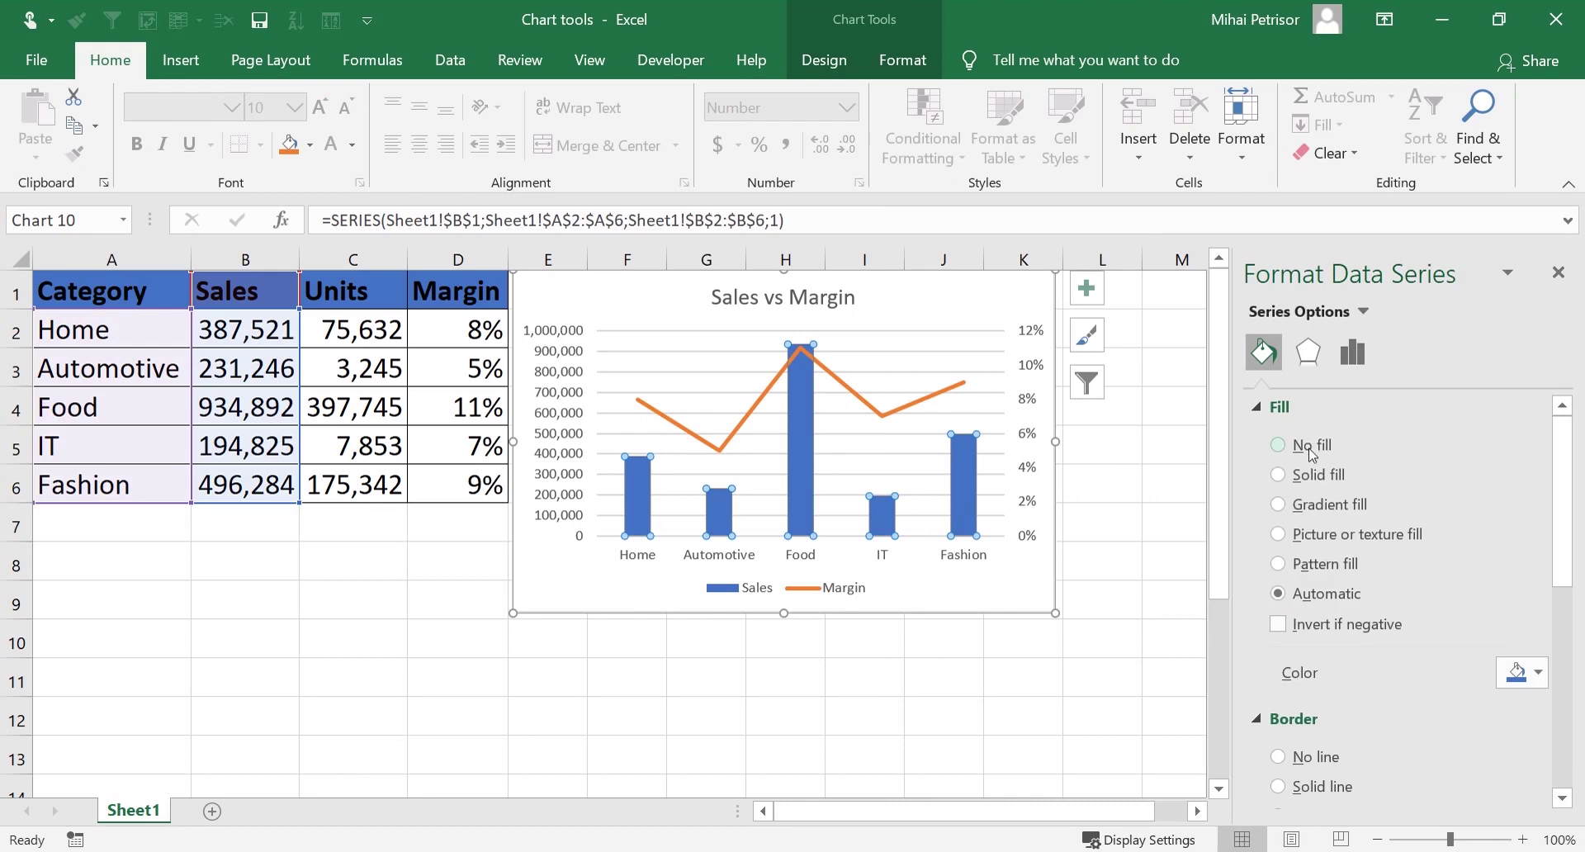
pyautogui.scroll(-3, 1564, 631)
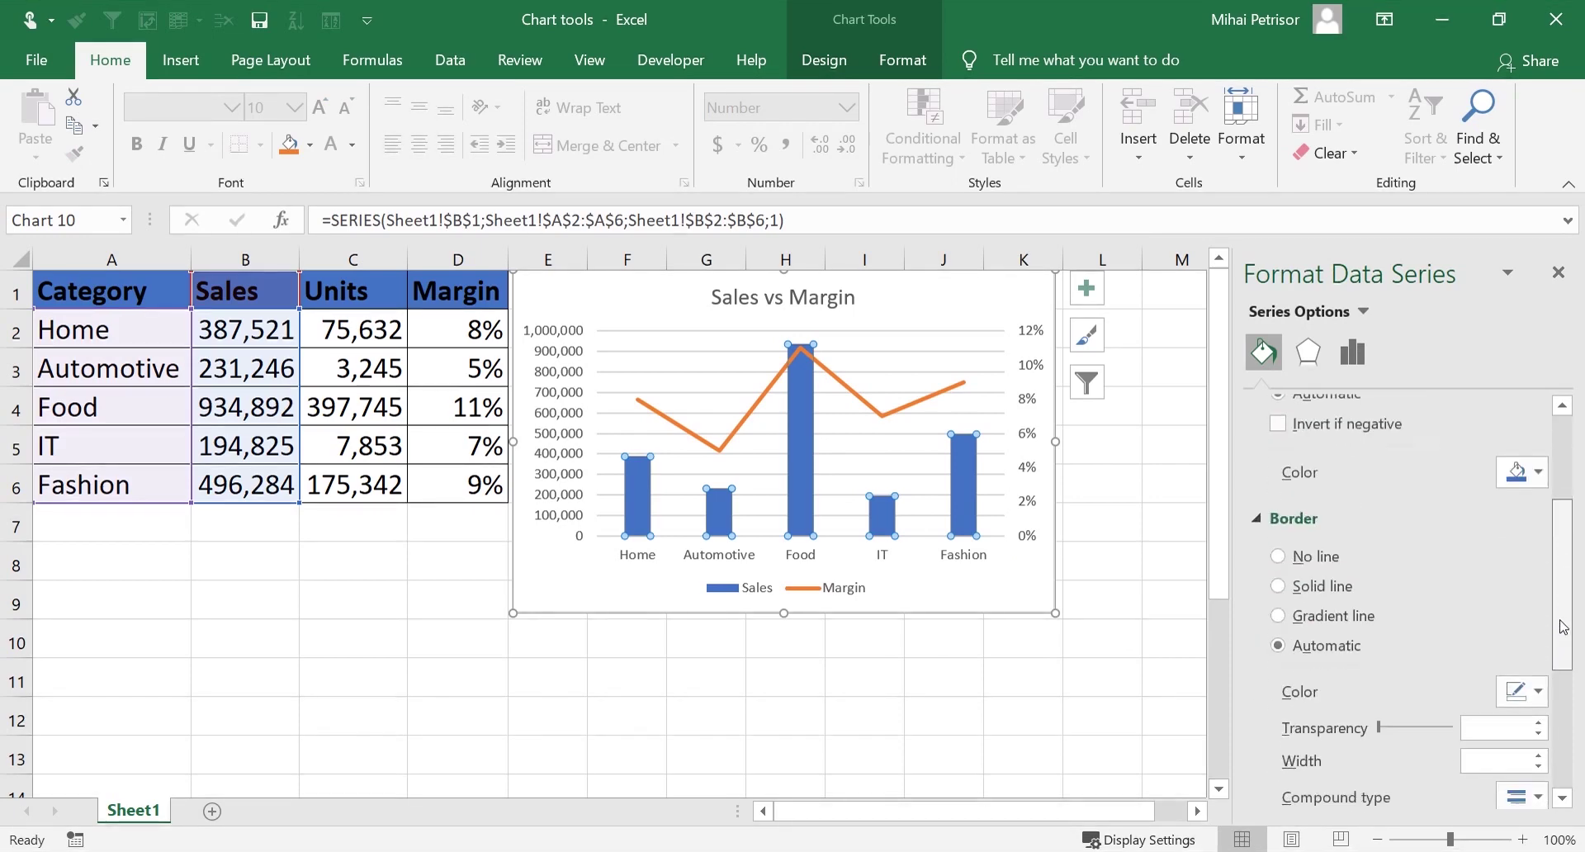
pyautogui.scroll(-4, 1562, 627)
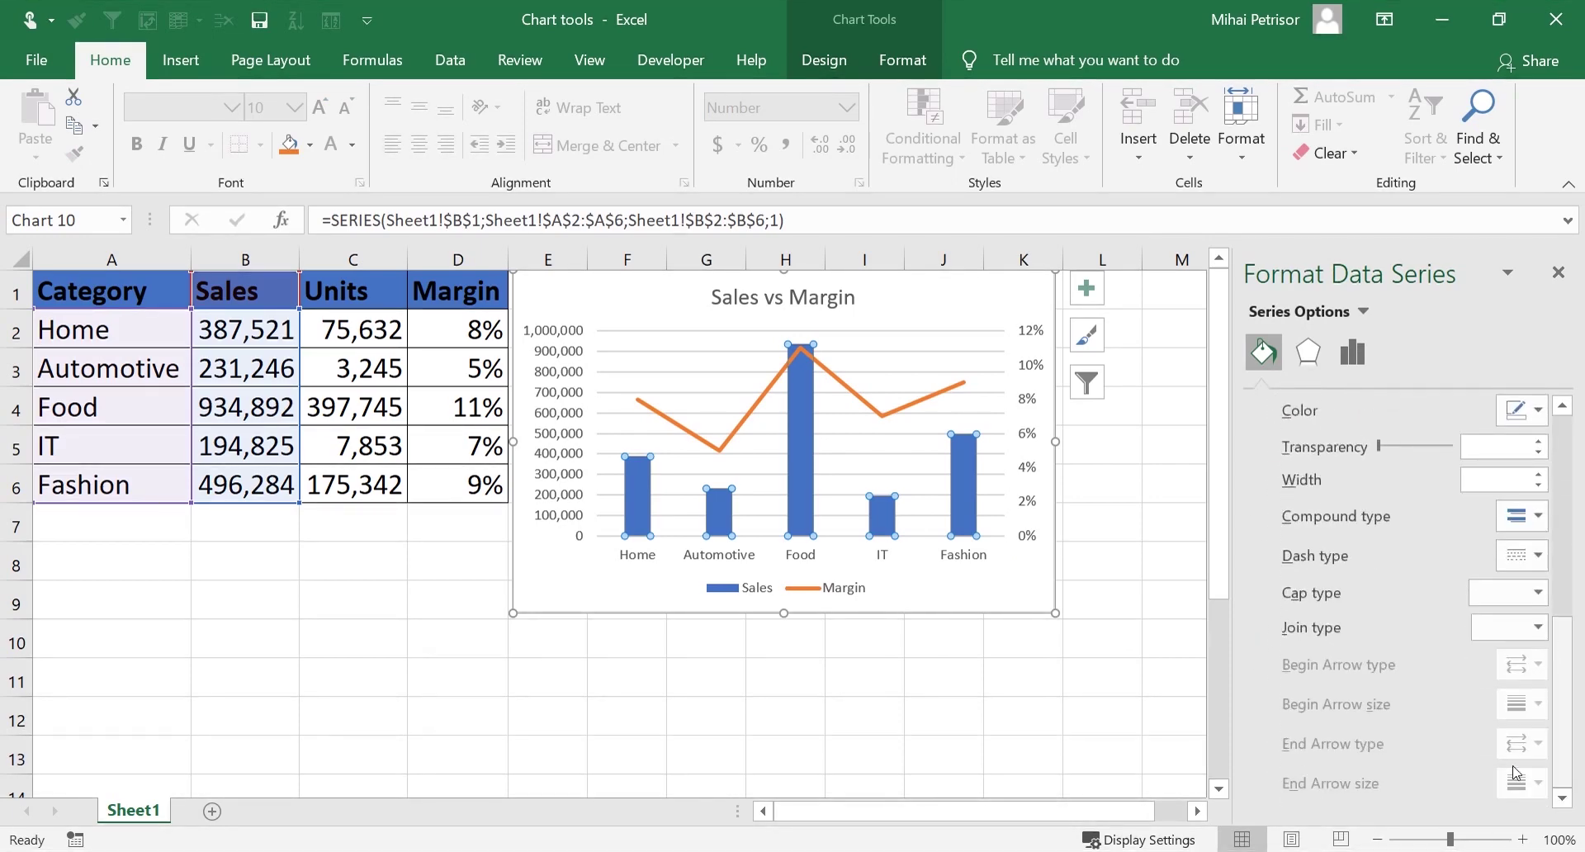
# Format the Margin line with a 2 pt width and the standard light blue colour
pyautogui.click(899, 409)
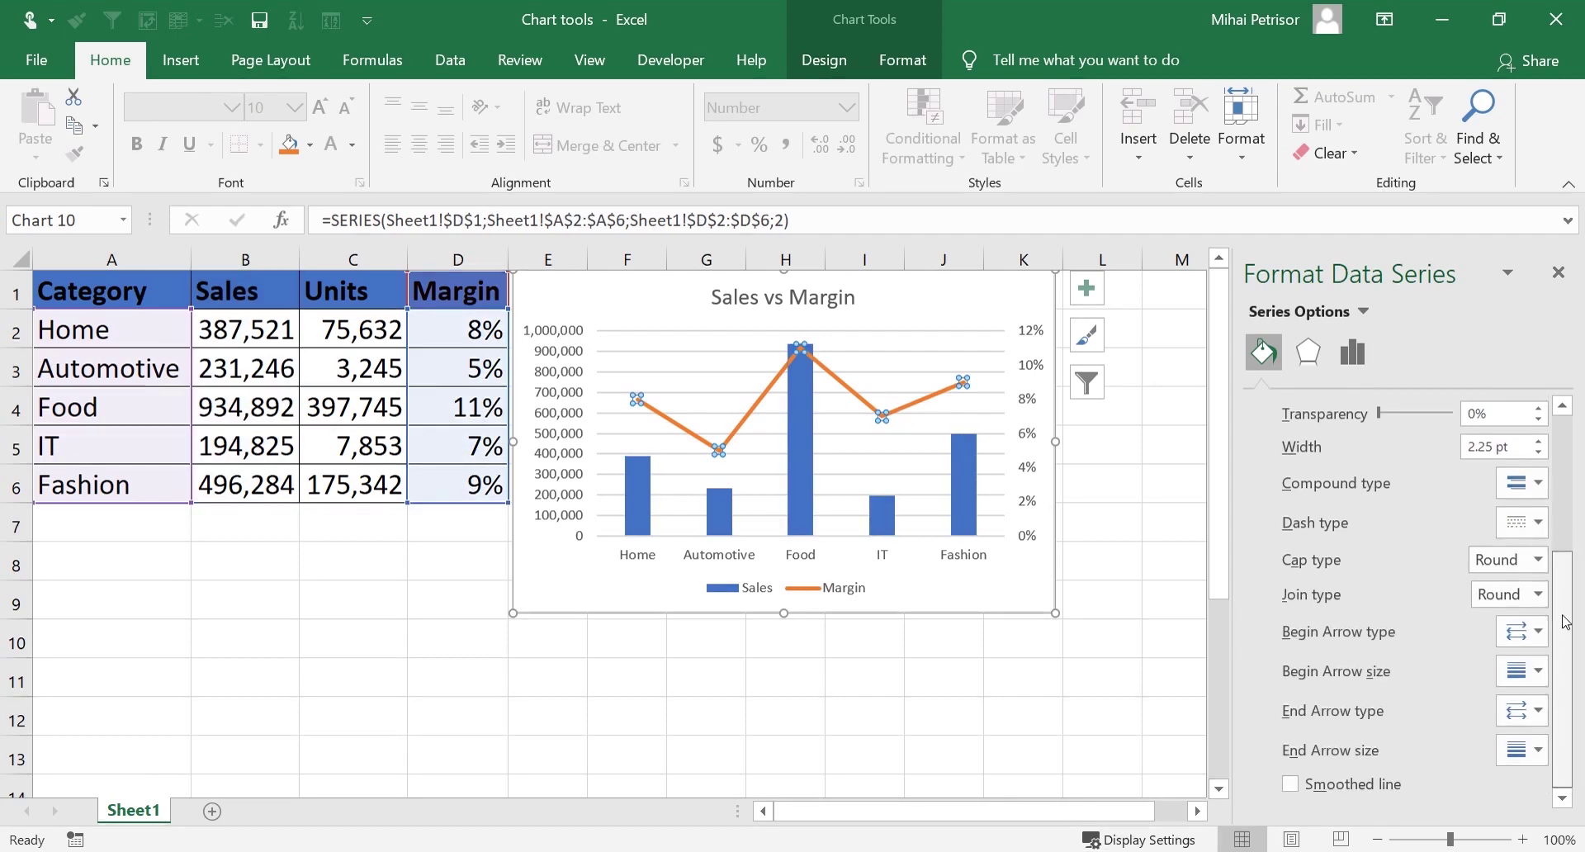
pyautogui.scroll(3, 1570, 578)
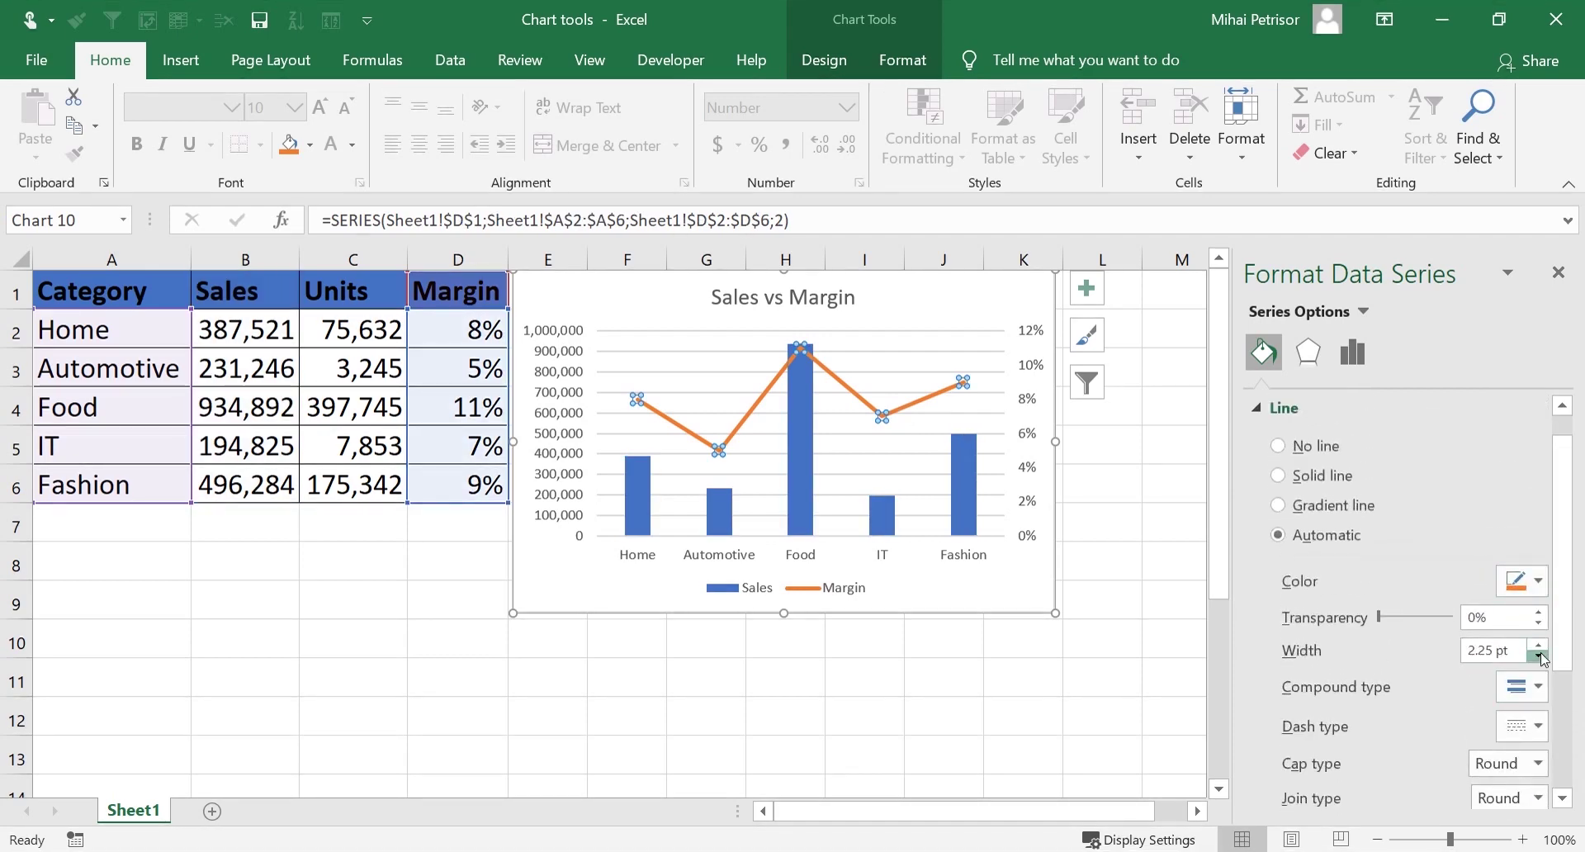
pyautogui.click(1538, 656)
pyautogui.click(1538, 581)
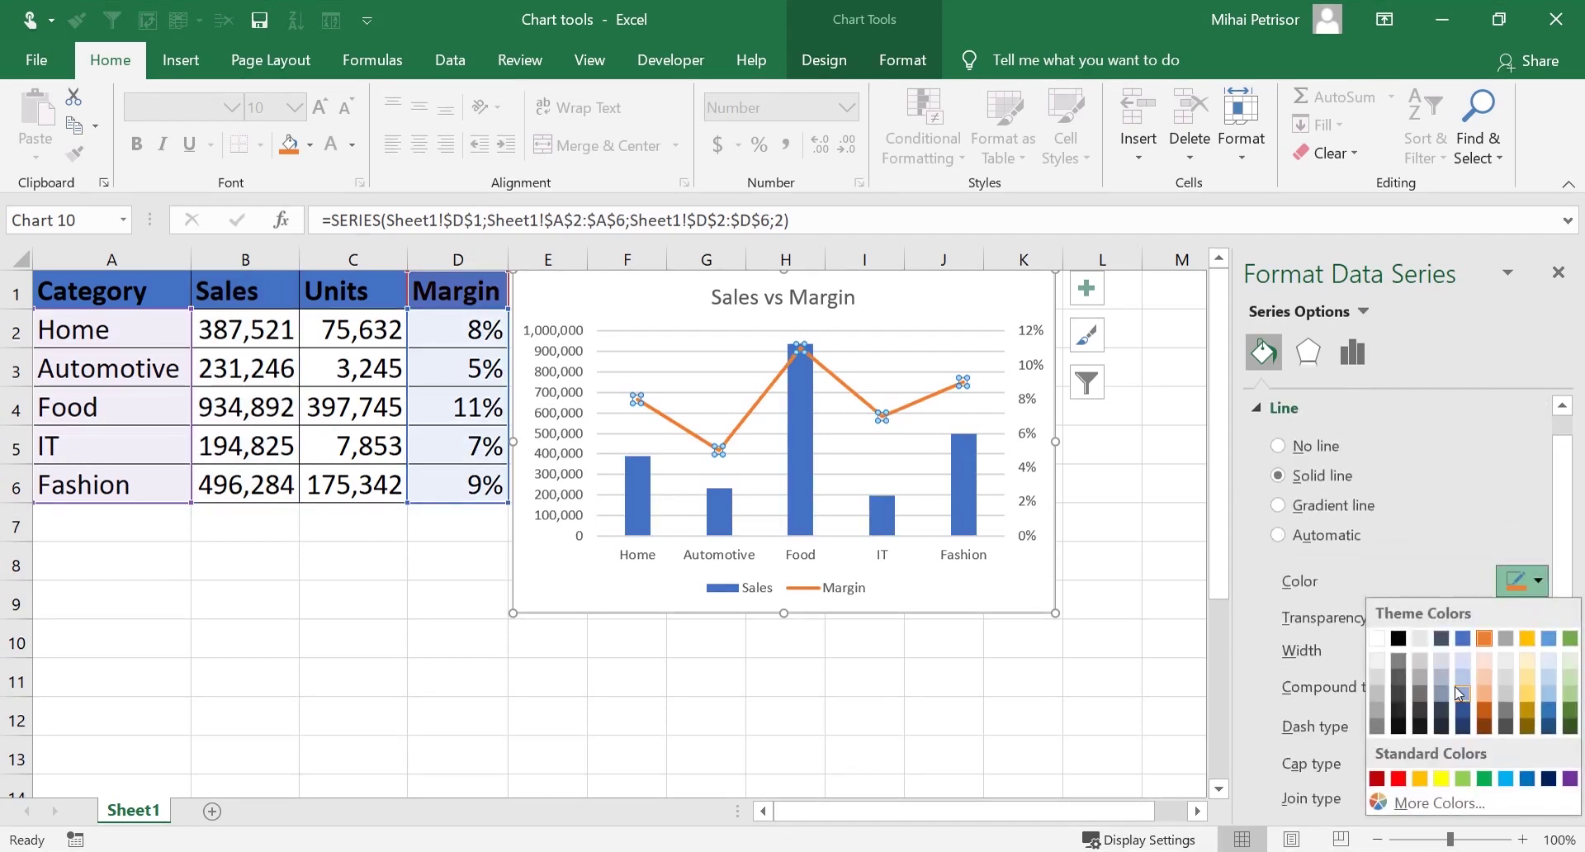
pyautogui.click(1505, 778)
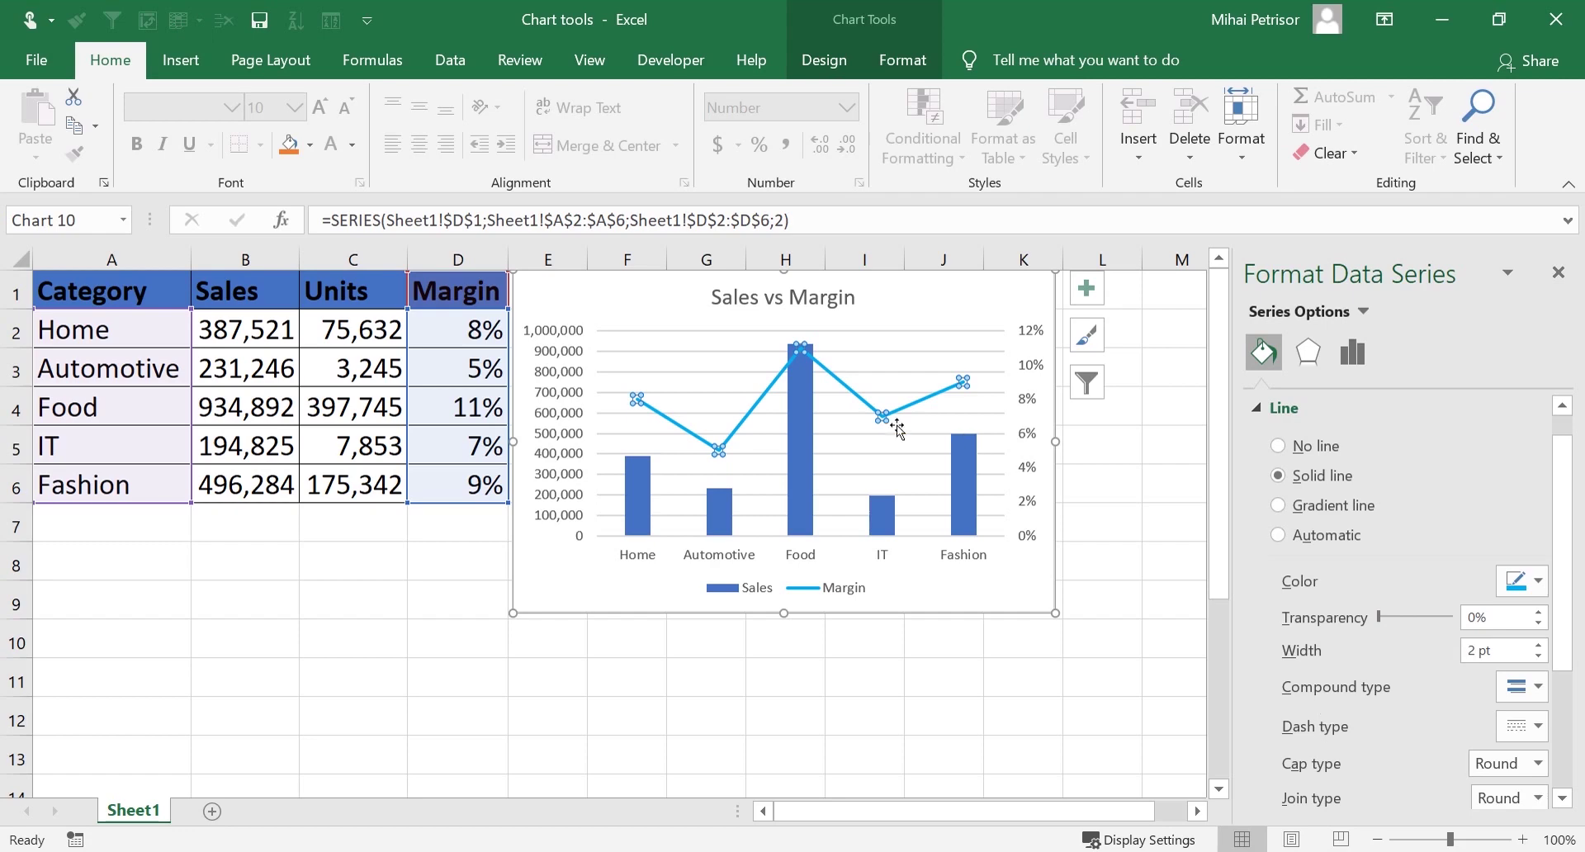
# Give the Sales columns a solid-line border 1.25 pt wide and close the formatting pane
pyautogui.click(810, 442)
pyautogui.moveTo(1555, 507); pyautogui.dragTo(1555, 610)
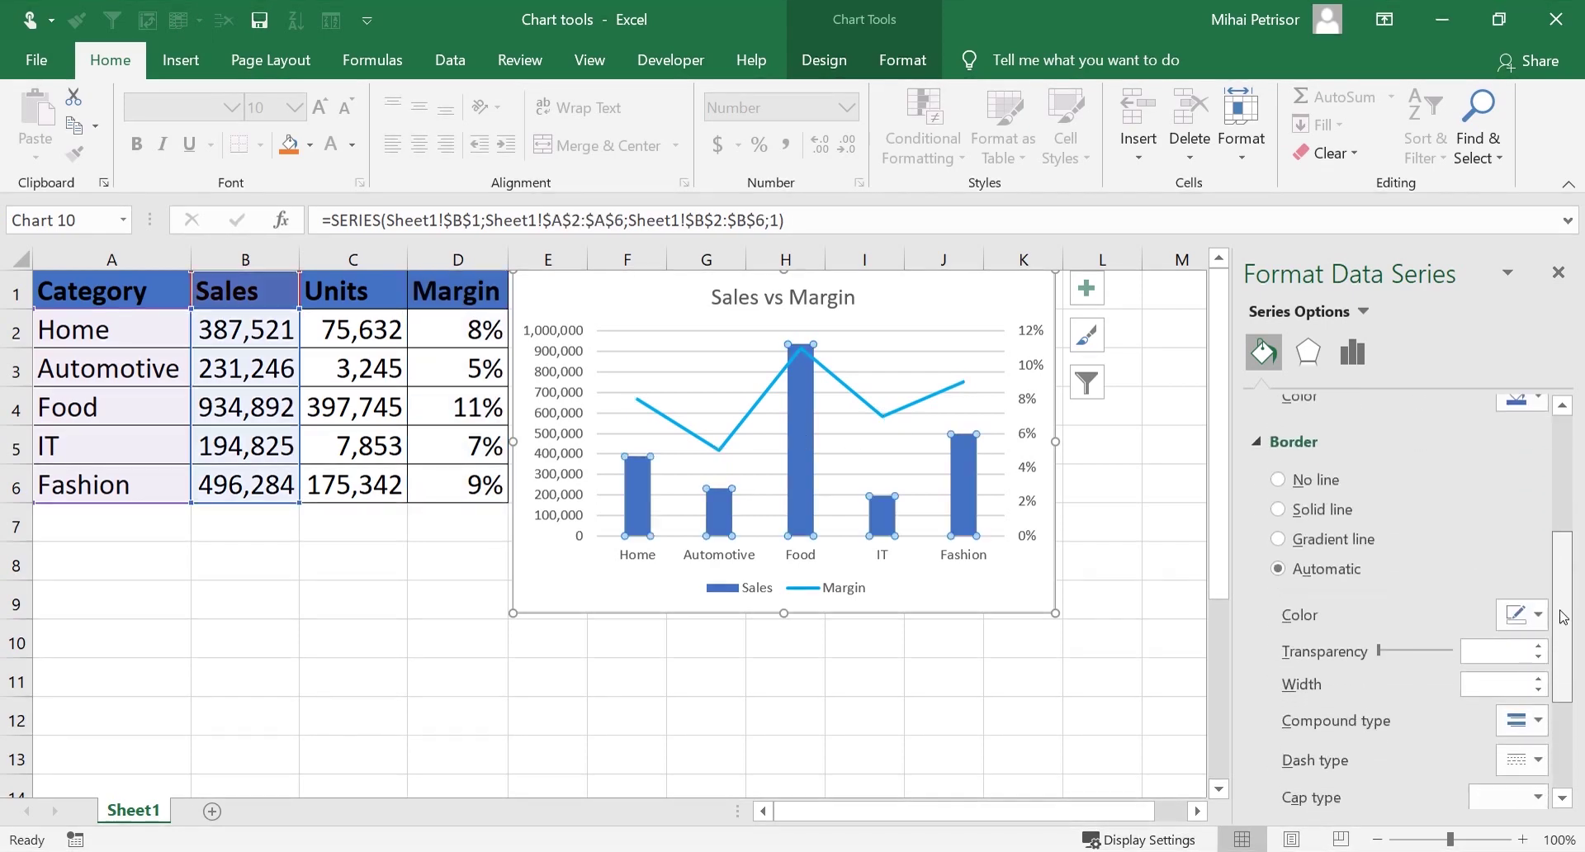
pyautogui.click(1279, 510)
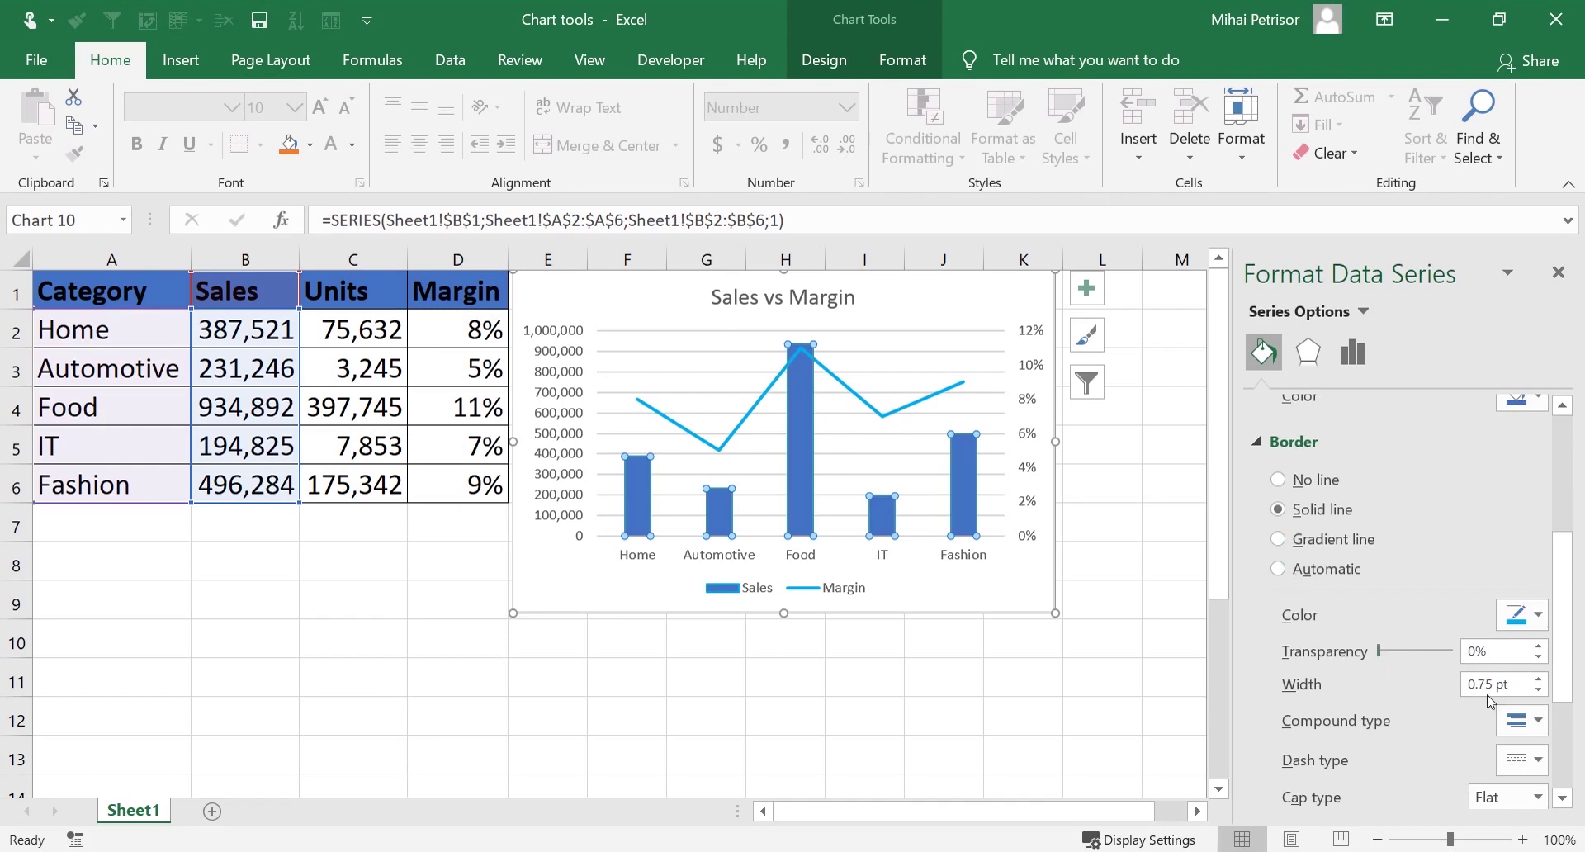
pyautogui.click(1537, 678)
pyautogui.click(1537, 679)
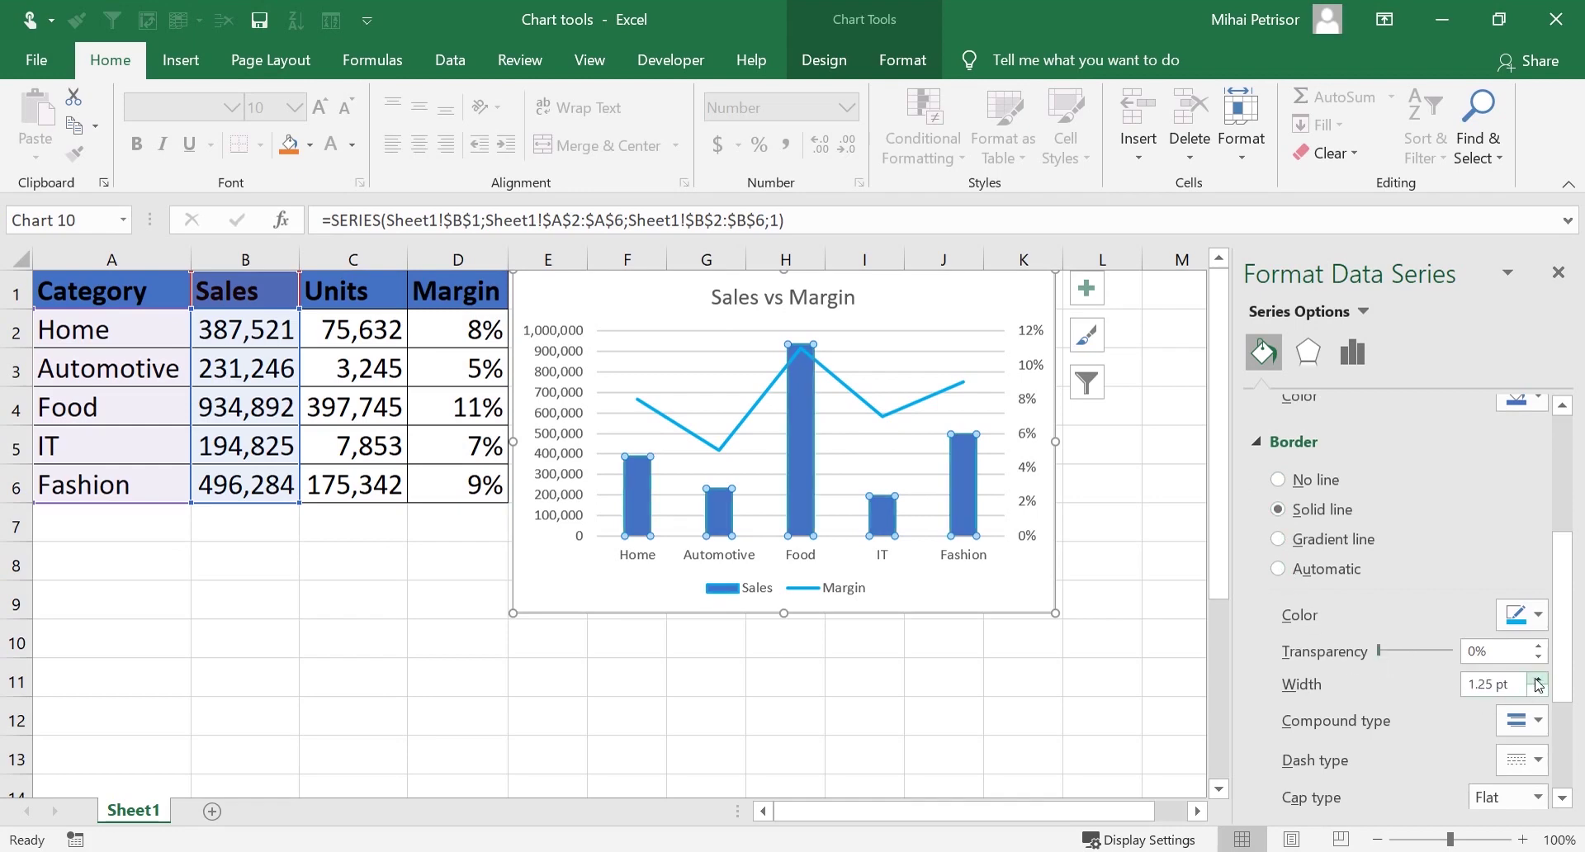
pyautogui.moveTo(1550, 566); pyautogui.dragTo(1552, 450)
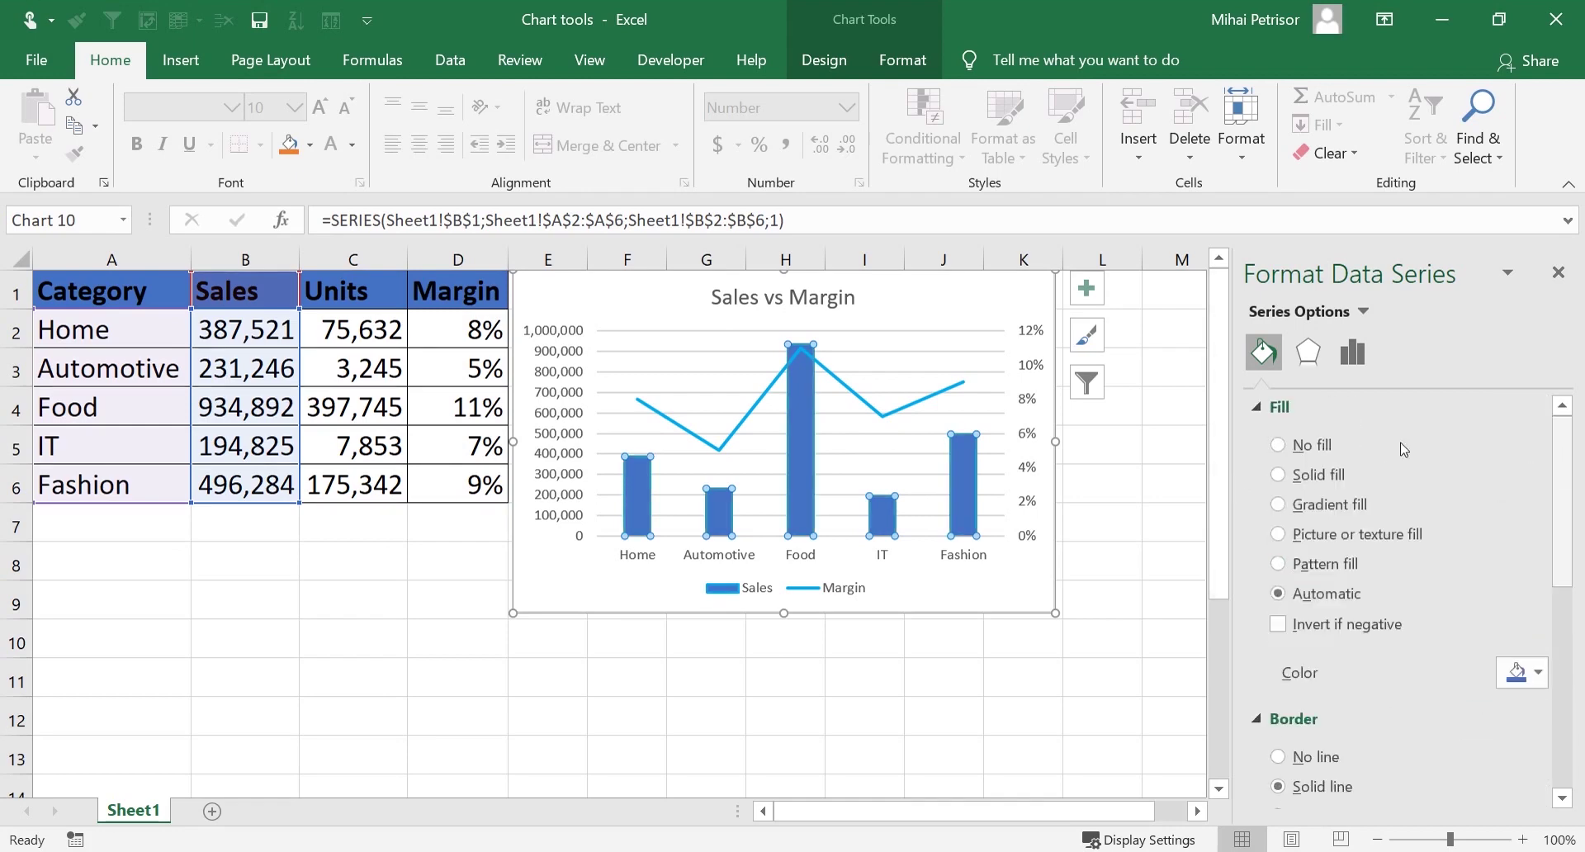
pyautogui.click(904, 310)
pyautogui.click(1557, 274)
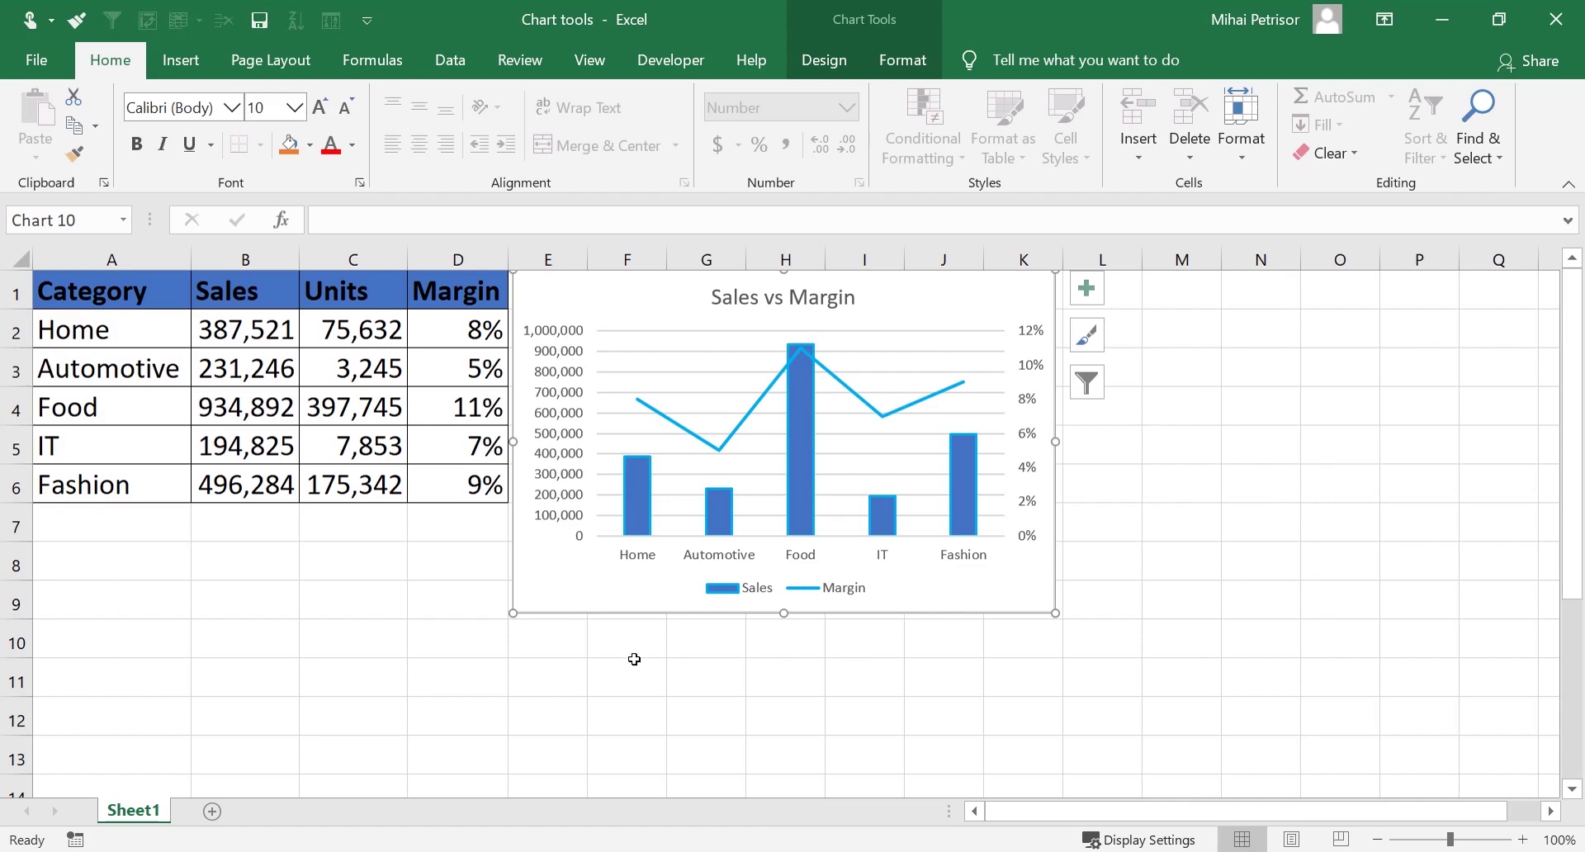
# Save the formatted combo chart as a chart template named Sales
pyautogui.rightClick(598, 299)
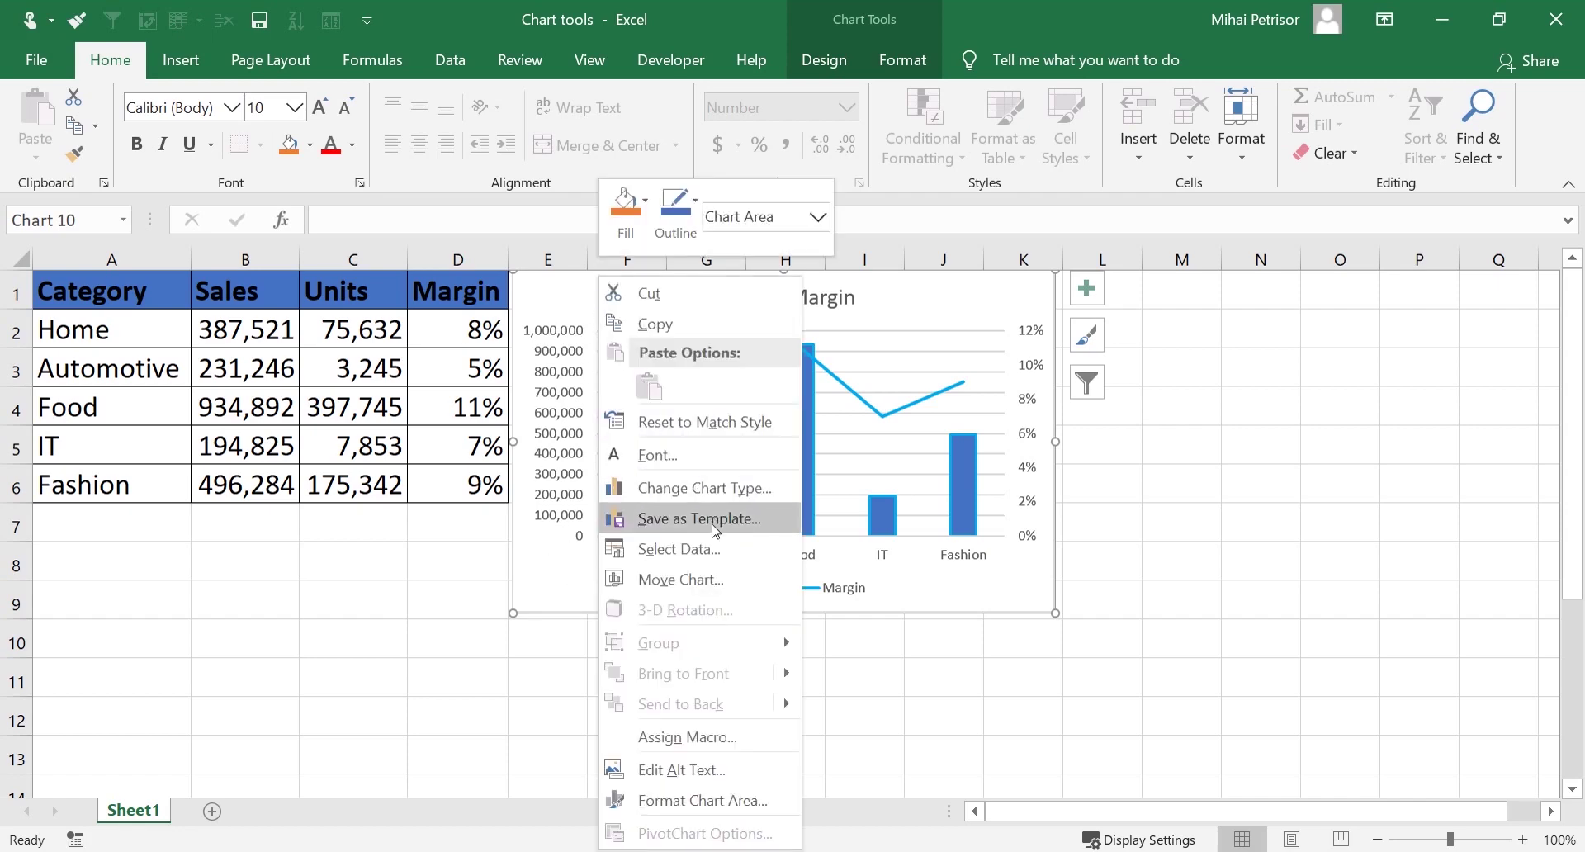
pyautogui.click(700, 518)
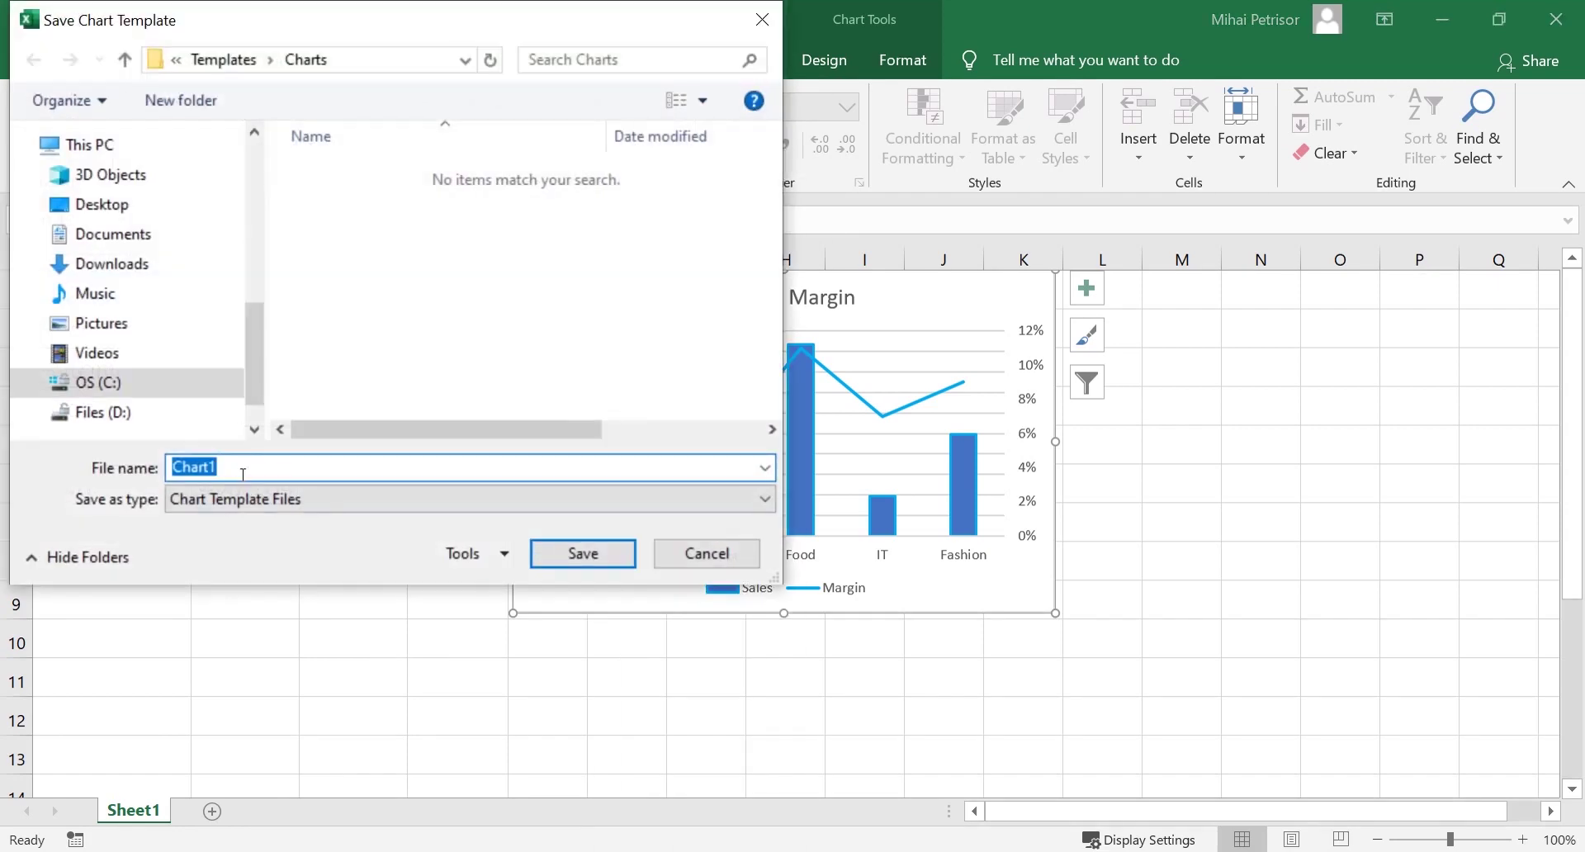
pyautogui.write('Sales')
pyautogui.press('Return')
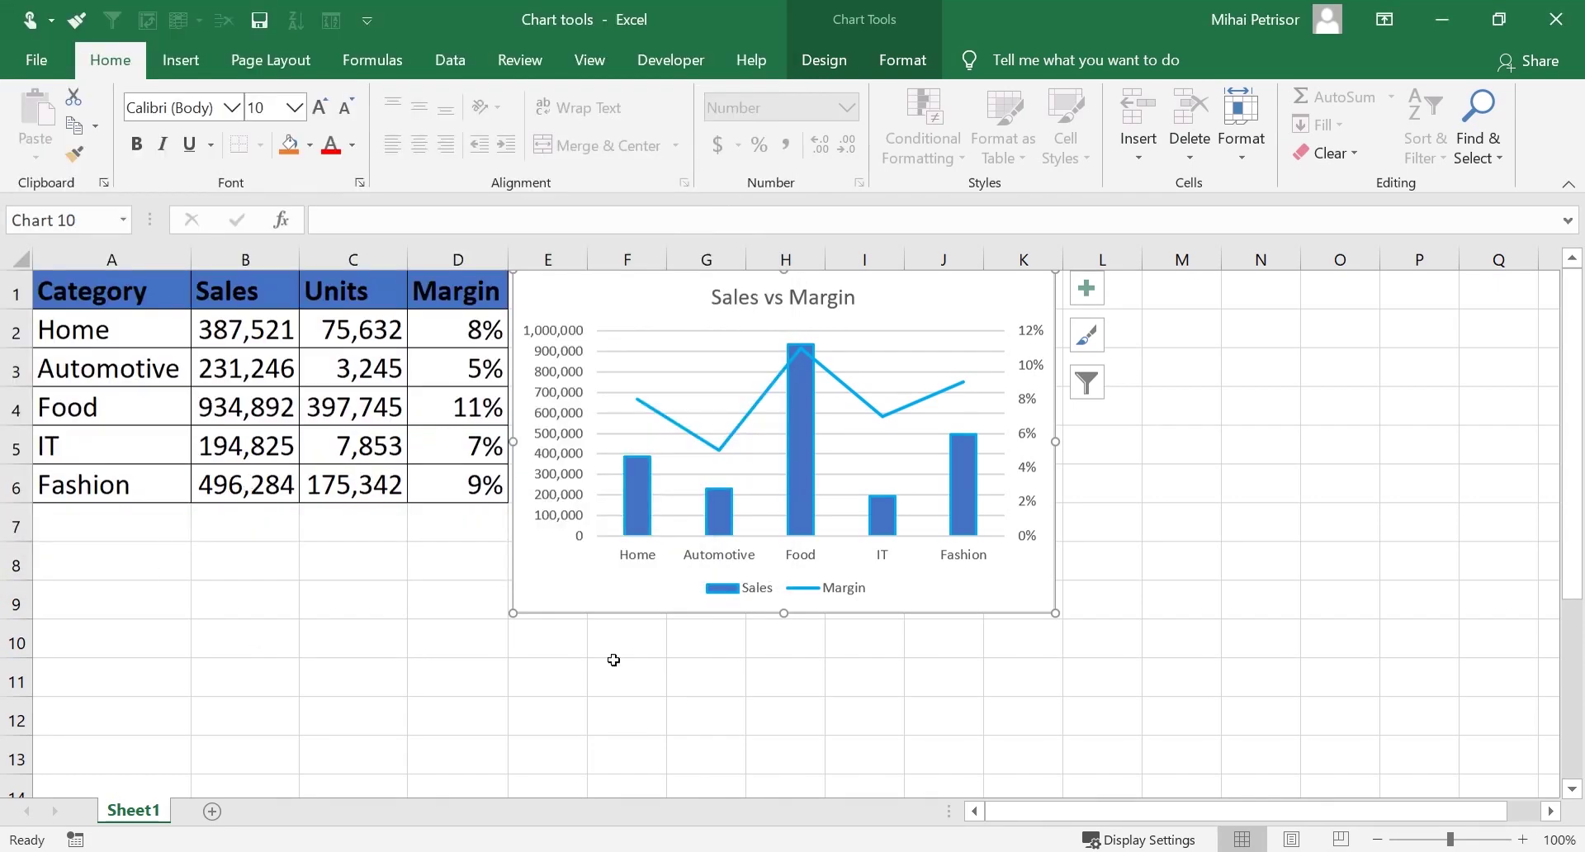
pyautogui.click(504, 643)
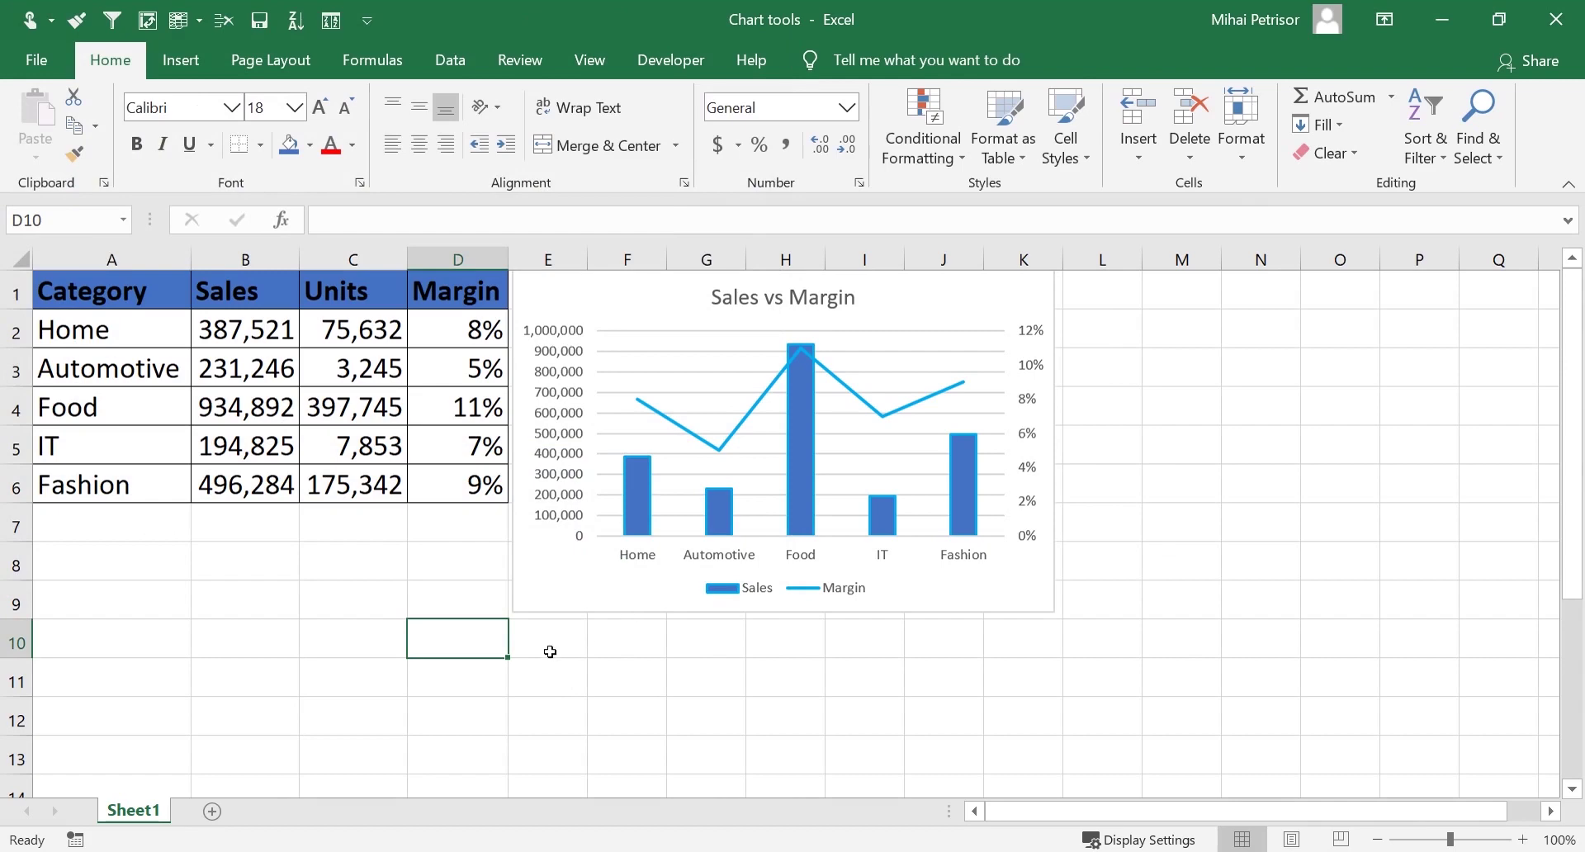
pyautogui.click(1074, 726)
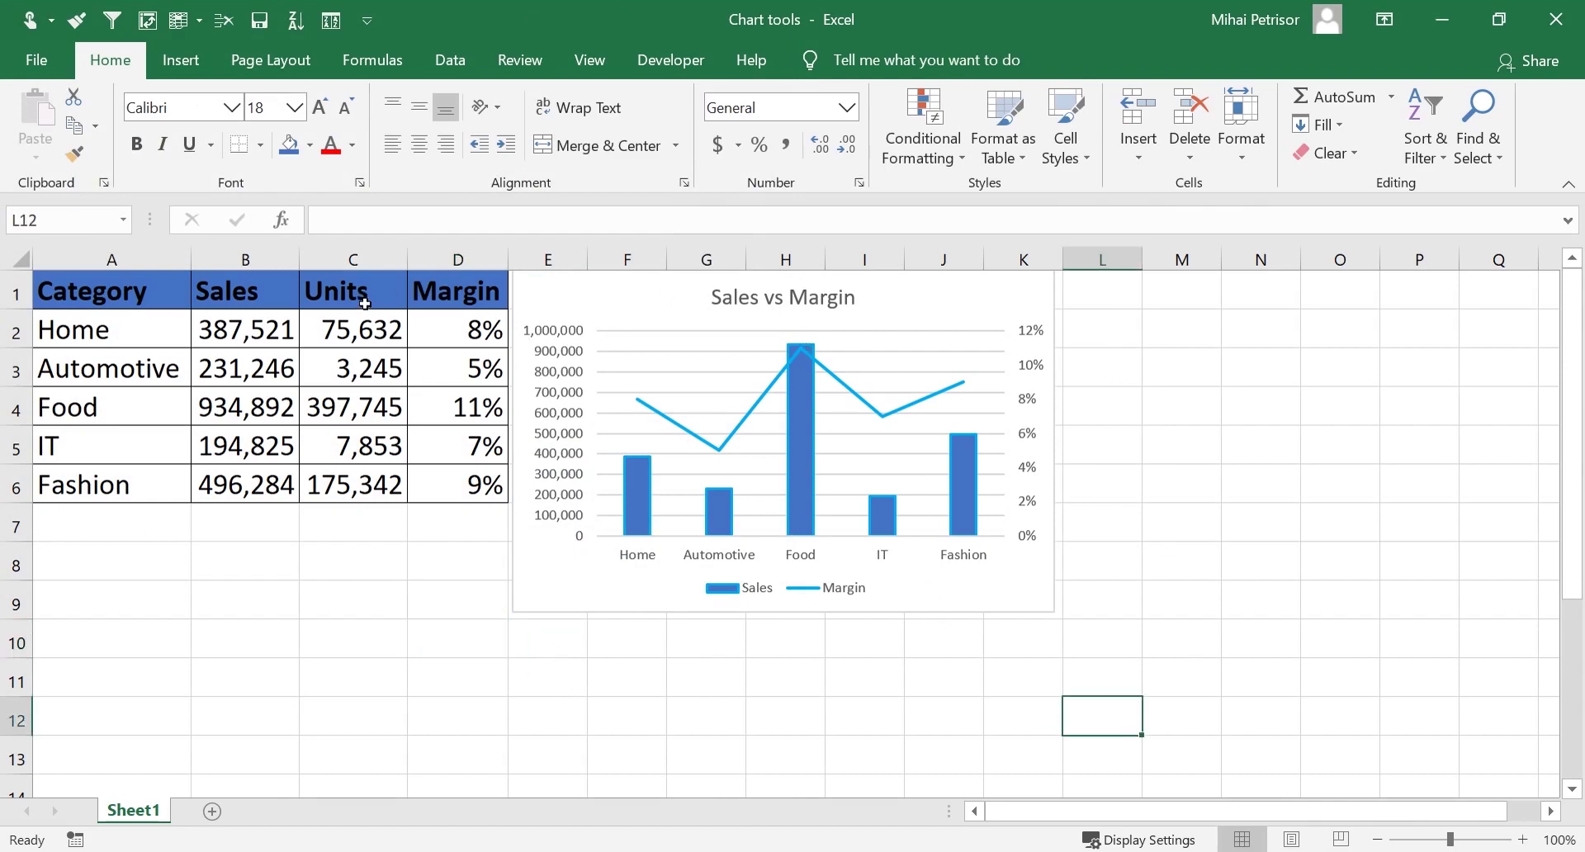
pyautogui.click(386, 554)
pyautogui.click(262, 330)
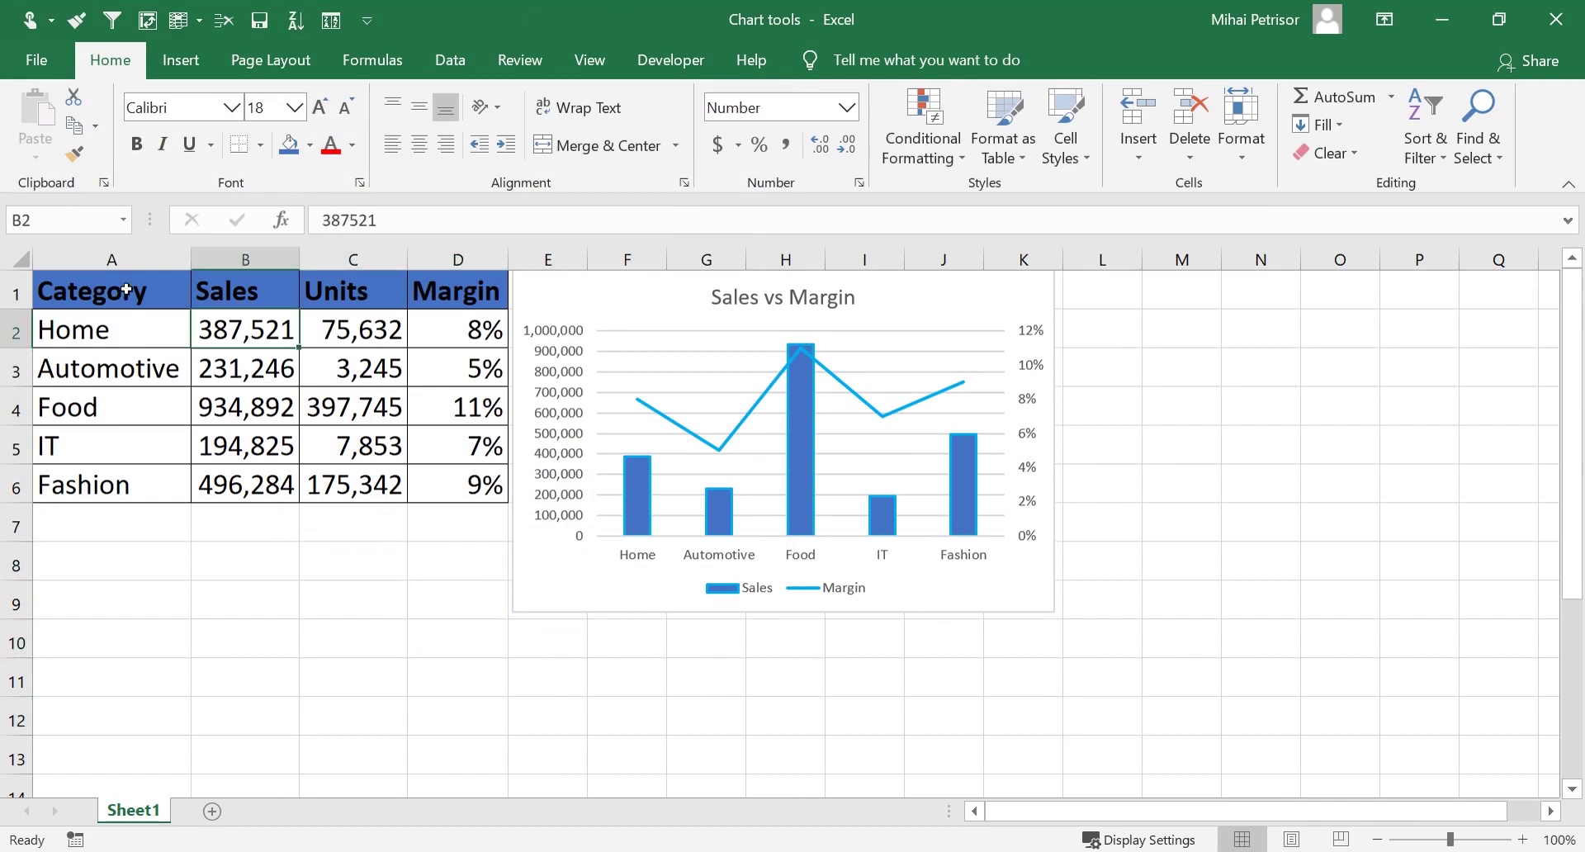
pyautogui.moveTo(127, 290); pyautogui.dragTo(128, 481)
pyautogui.click(255, 491)
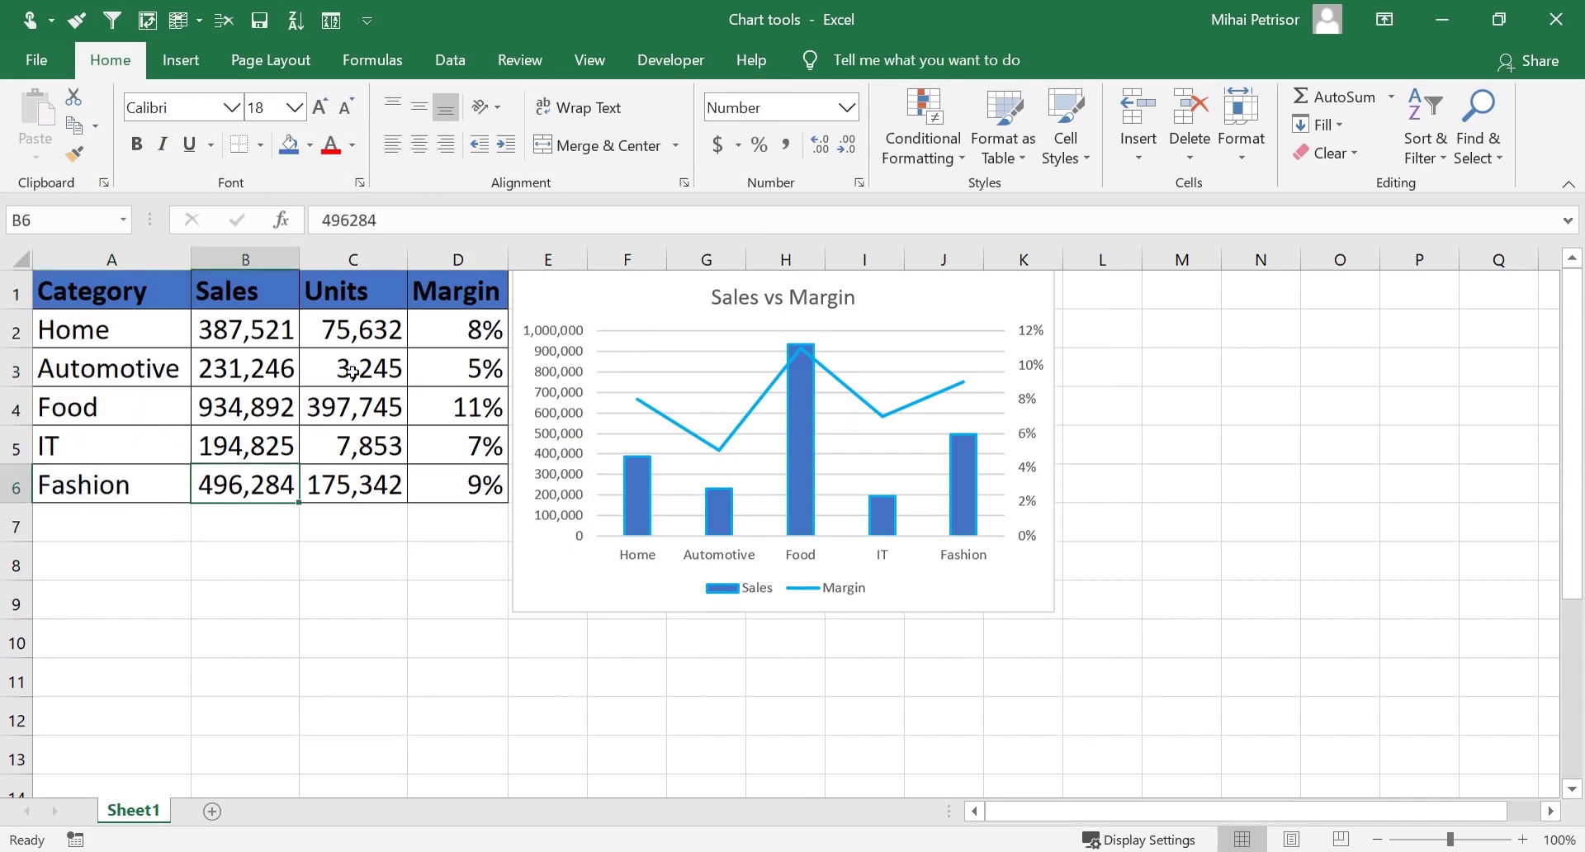
# Select the Category, Units and Margin data with their headers, leaving out the Sales column, as the source for a new chart
pyautogui.moveTo(164, 294); pyautogui.dragTo(206, 486)
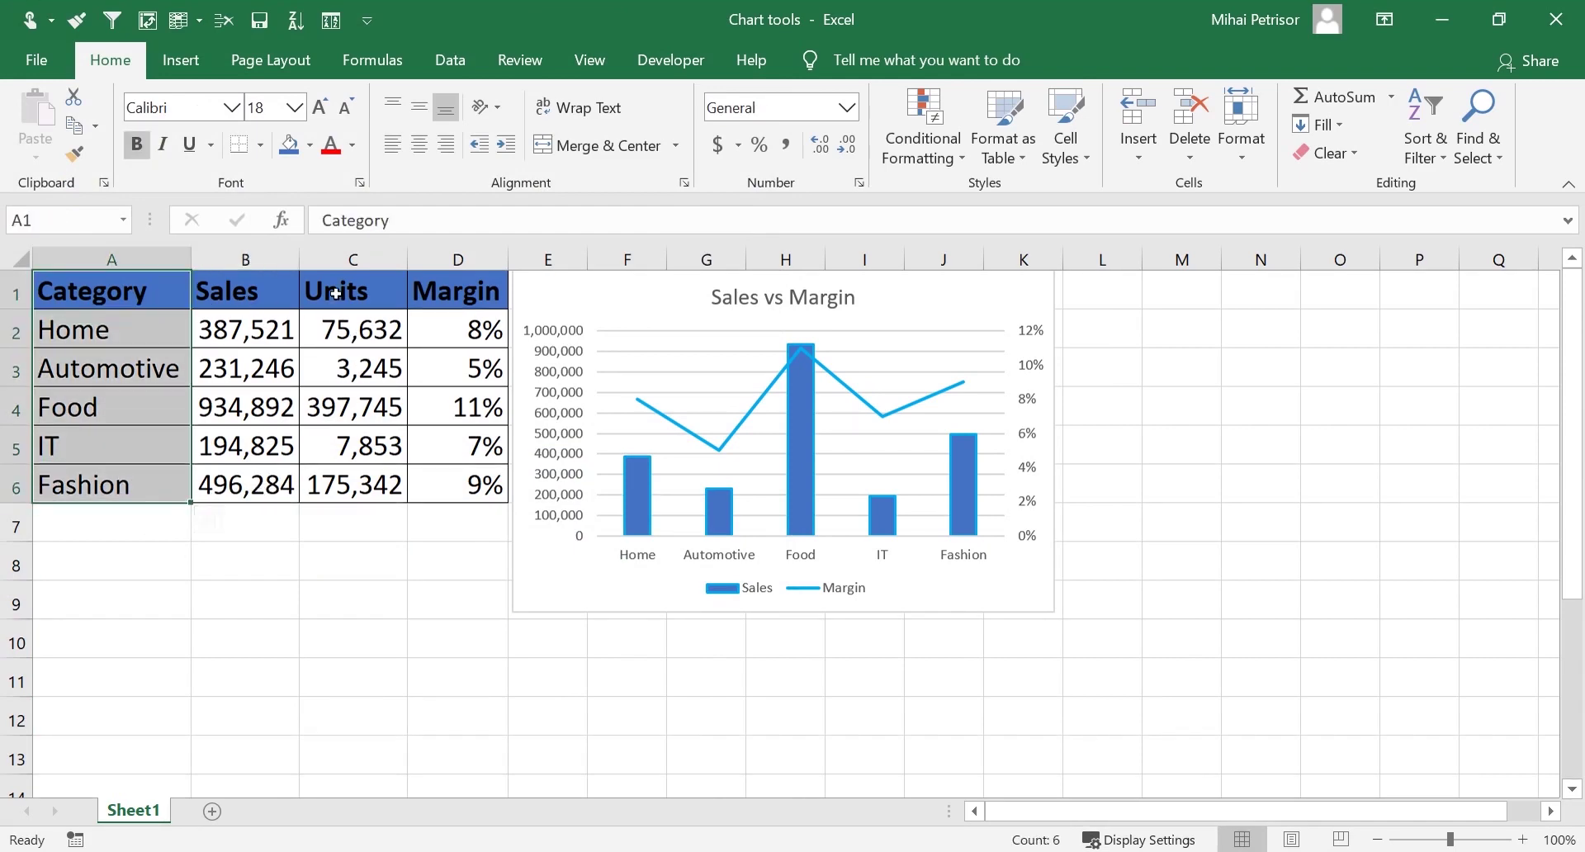
pyautogui.keyDown('ctrl'); pyautogui.moveTo(336, 293); pyautogui.dragTo(355, 487); pyautogui.keyUp('ctrl')
pyautogui.keyDown('ctrl'); pyautogui.moveTo(463, 293); pyautogui.dragTo(466, 487); pyautogui.keyUp('ctrl')
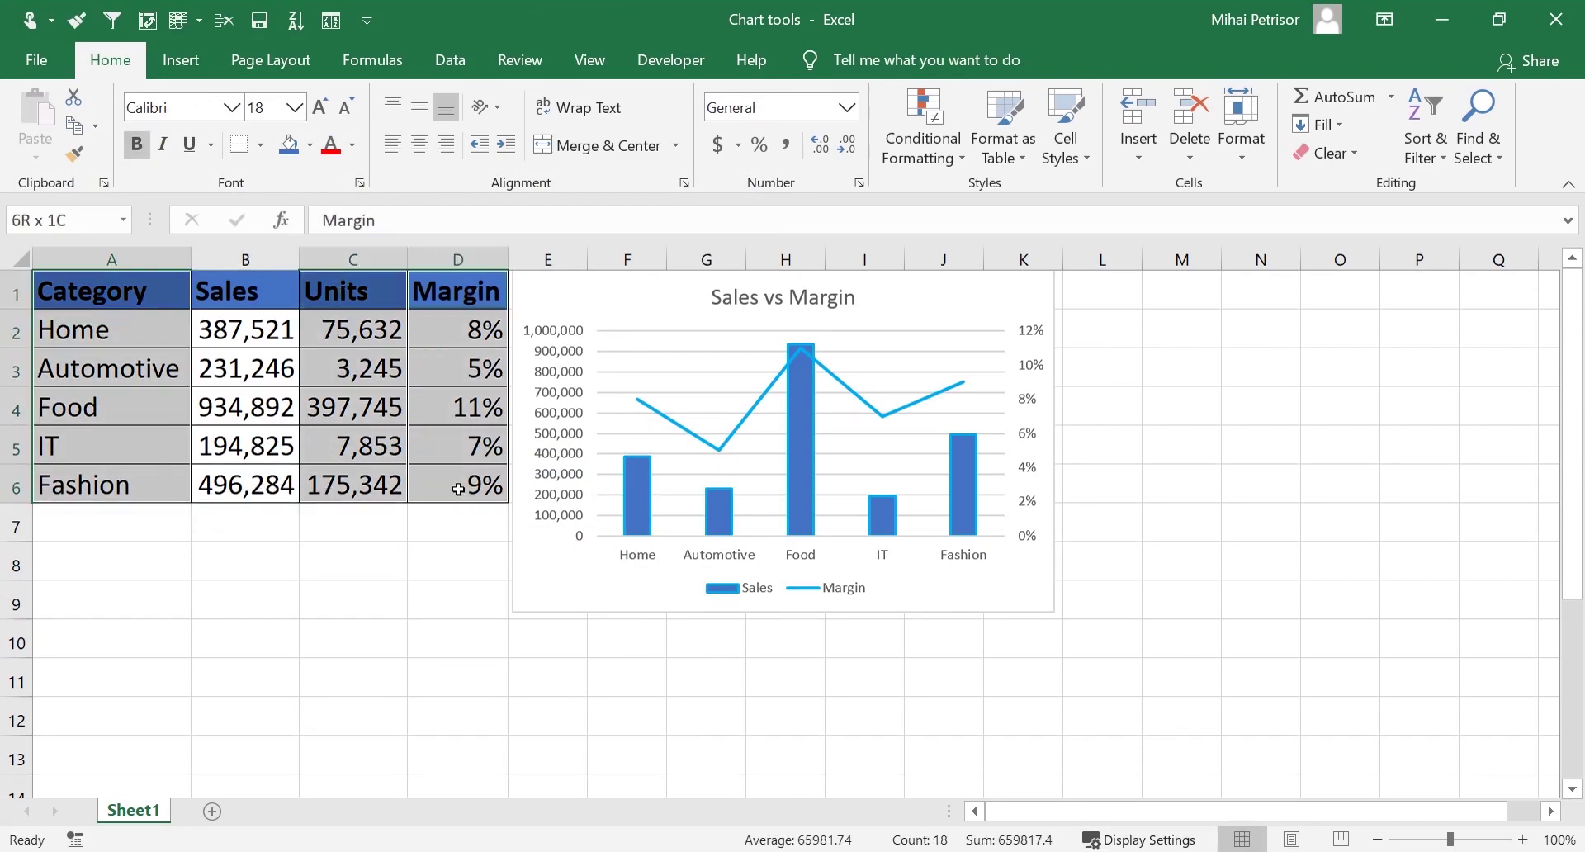
pyautogui.click(178, 60)
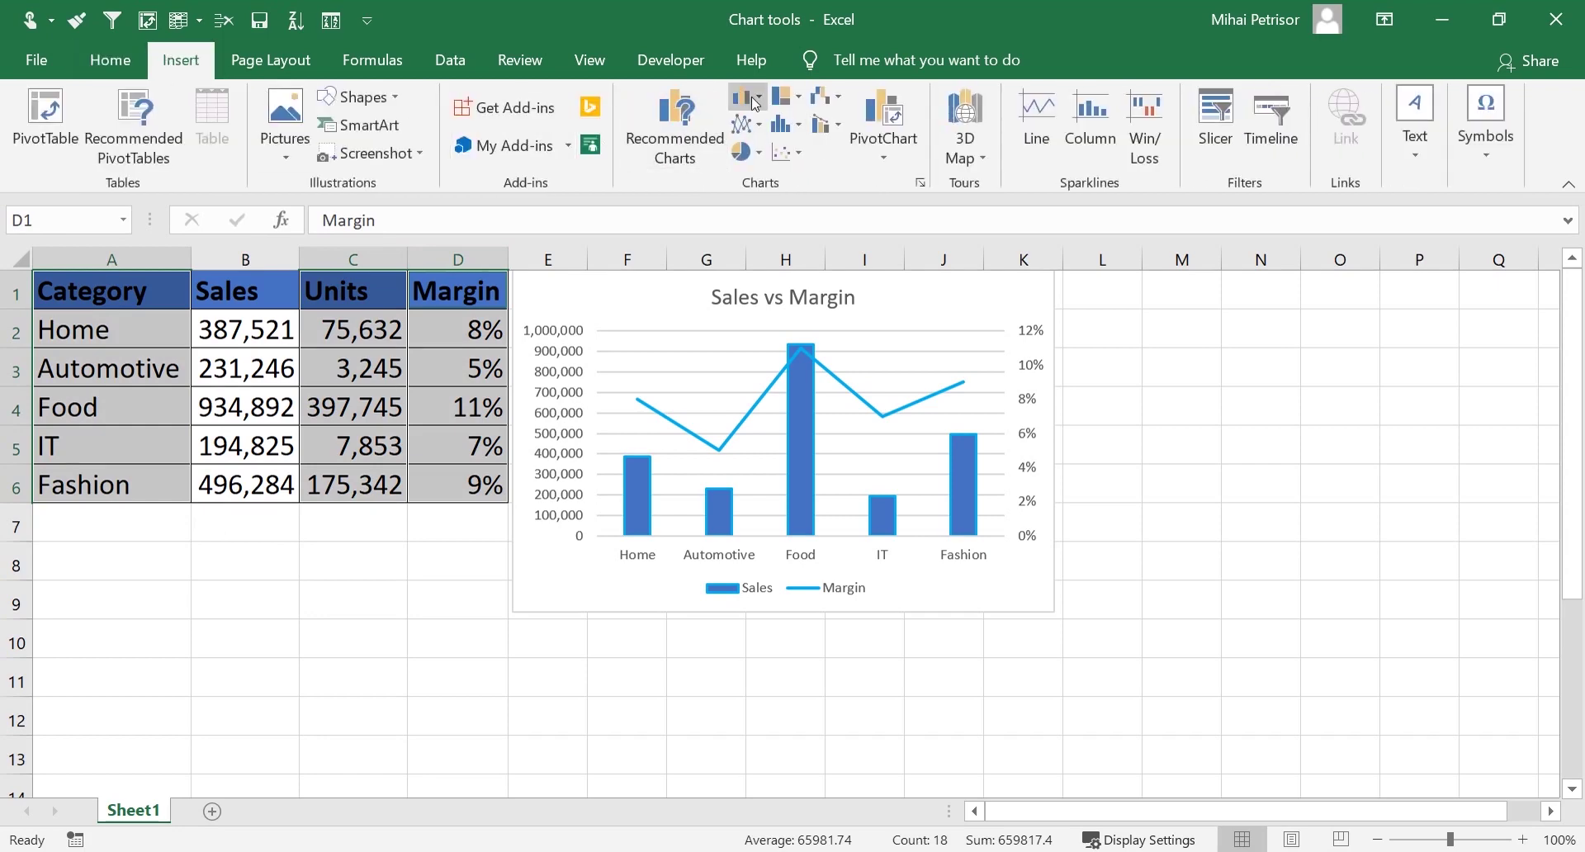
pyautogui.click(753, 99)
pyautogui.click(697, 106)
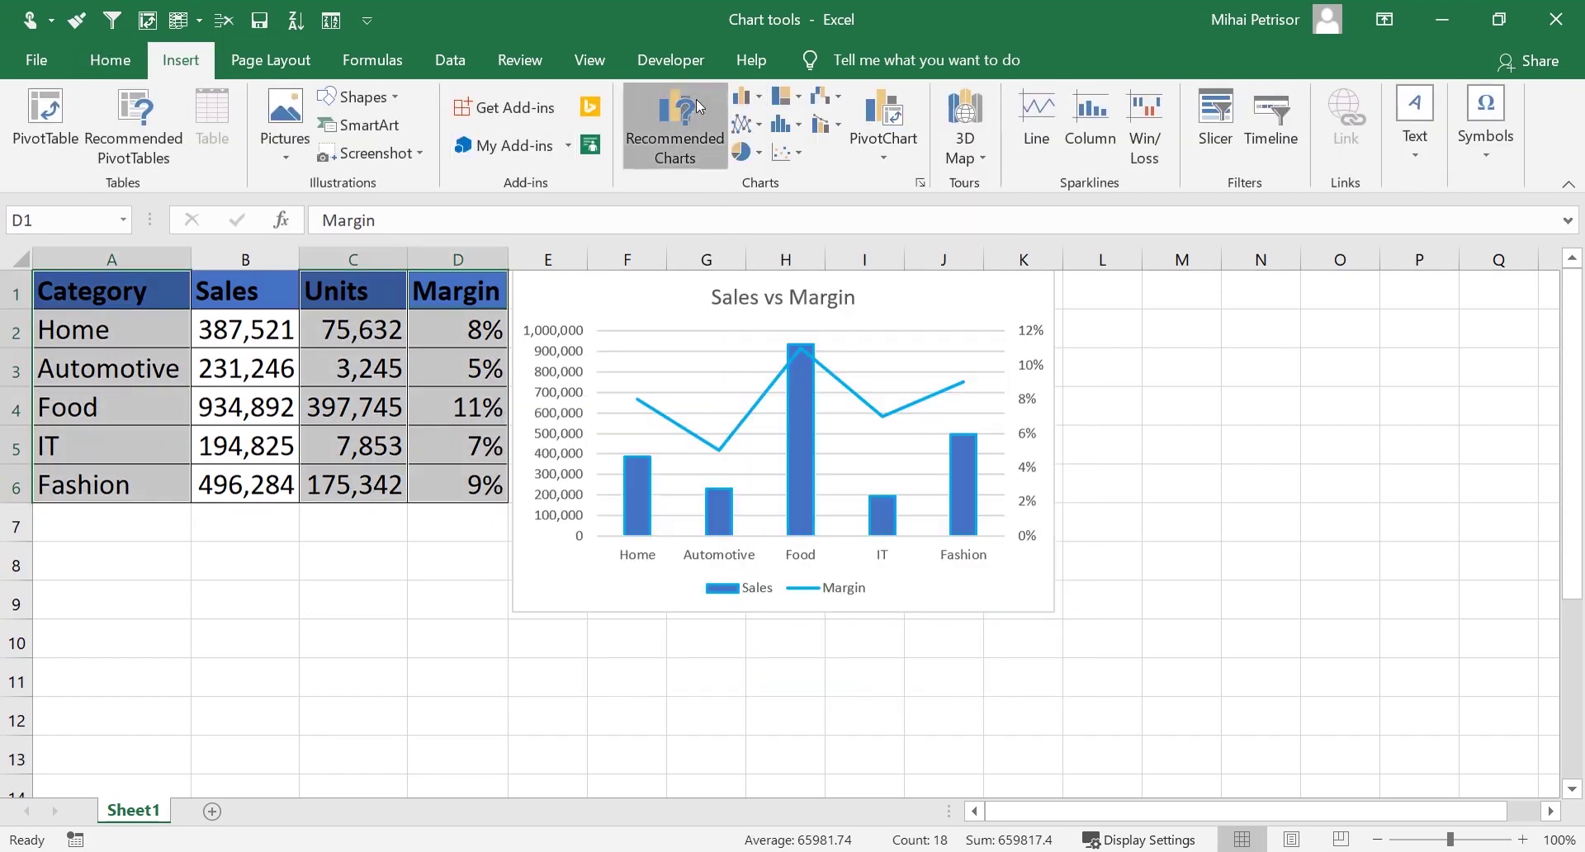
pyautogui.click(698, 106)
pyautogui.click(578, 106)
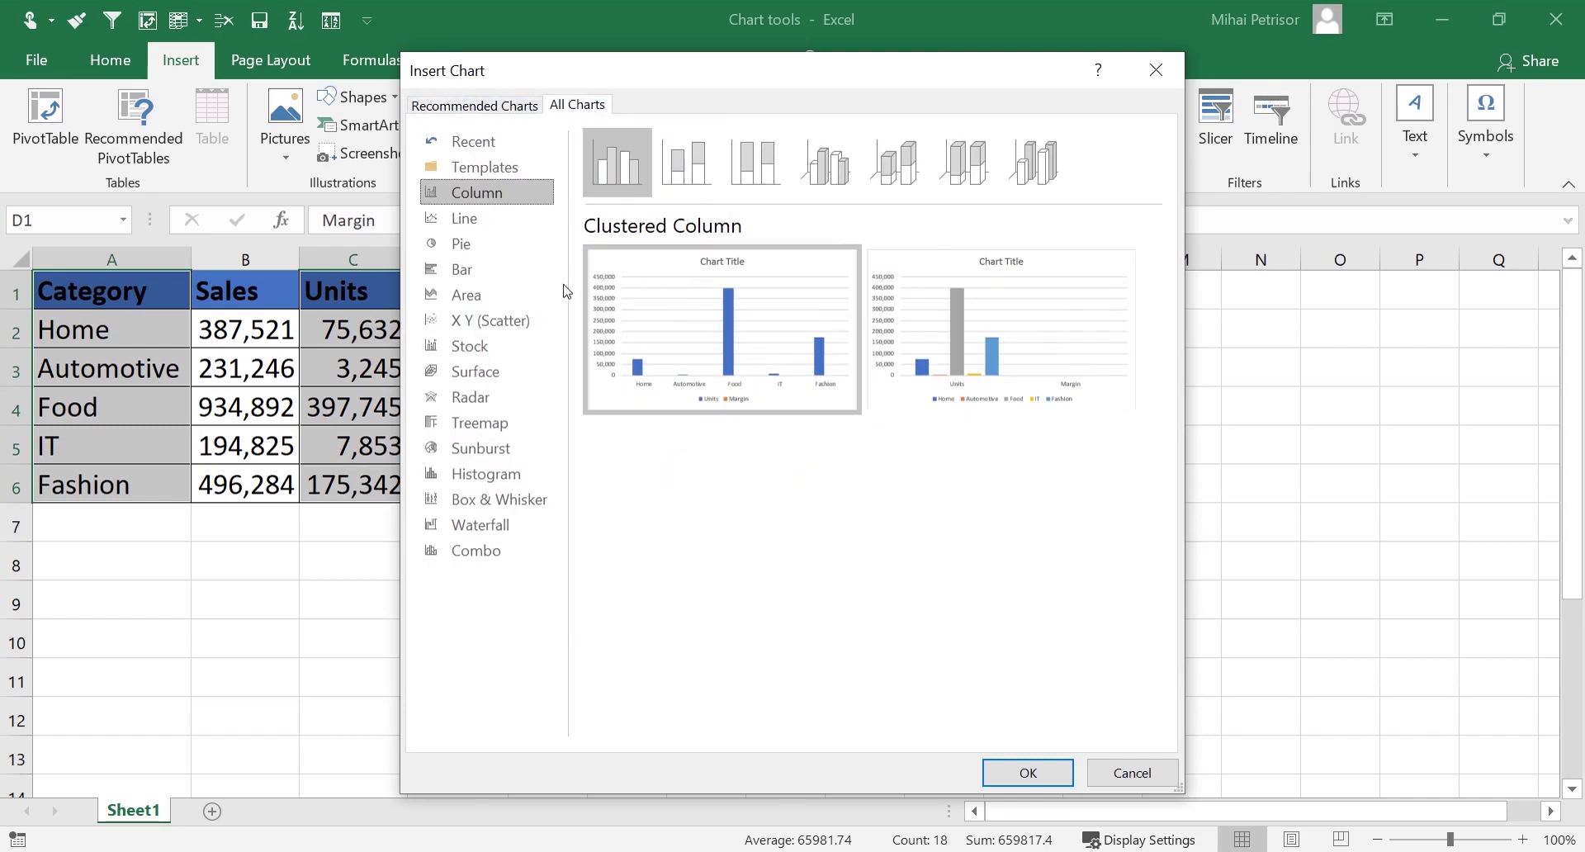
pyautogui.click(1164, 71)
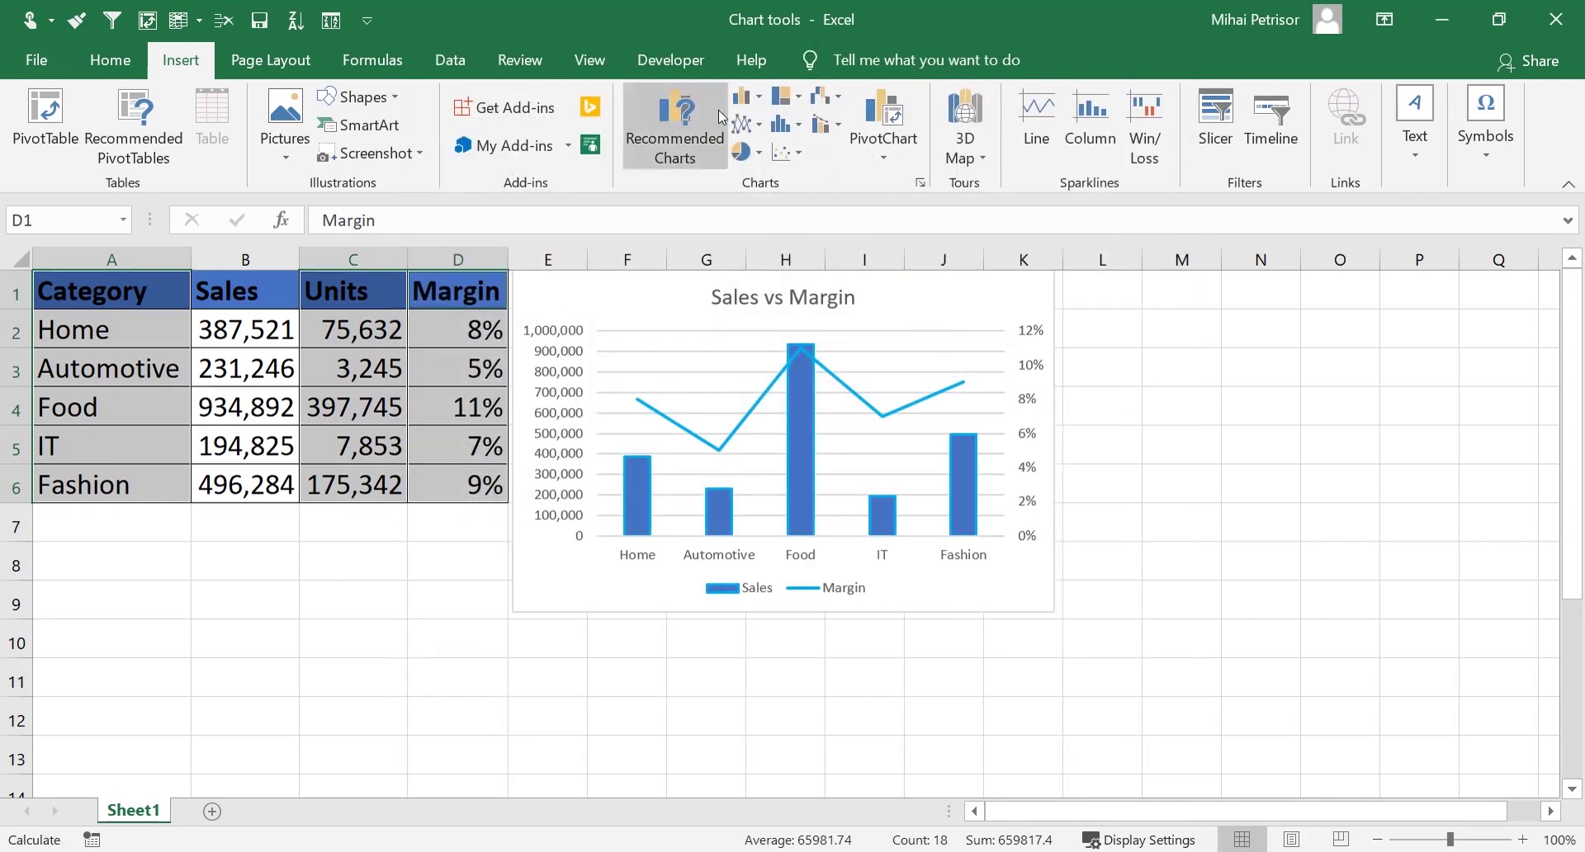
# Insert a clustered column chart of the Units and Margin data, shrink it and place it below the table
pyautogui.click(786, 97)
pyautogui.click(778, 177)
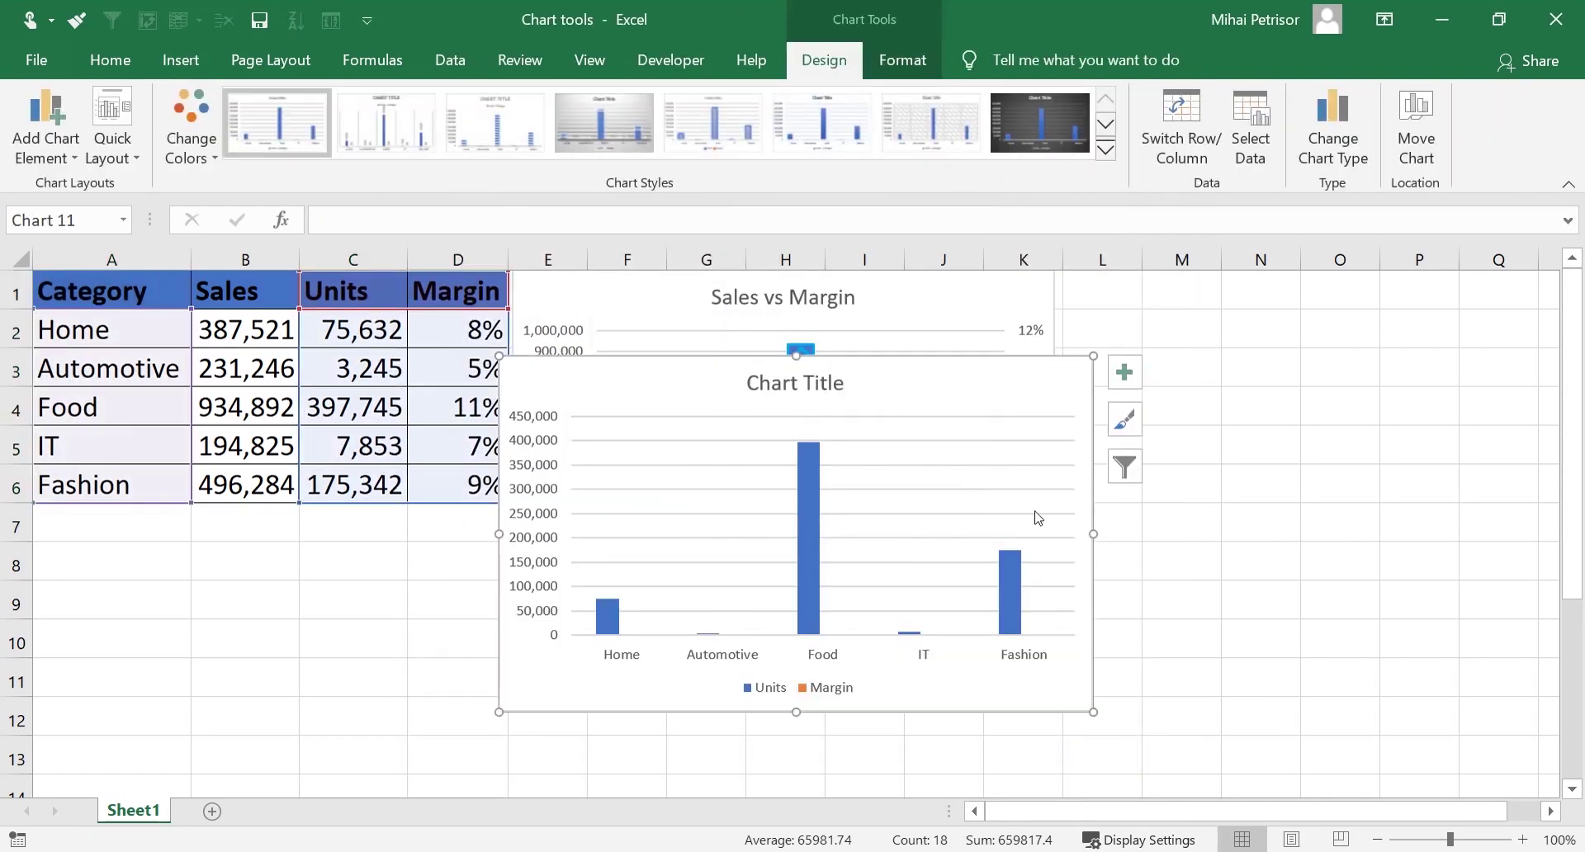
pyautogui.moveTo(1091, 708); pyautogui.dragTo(1004, 594)
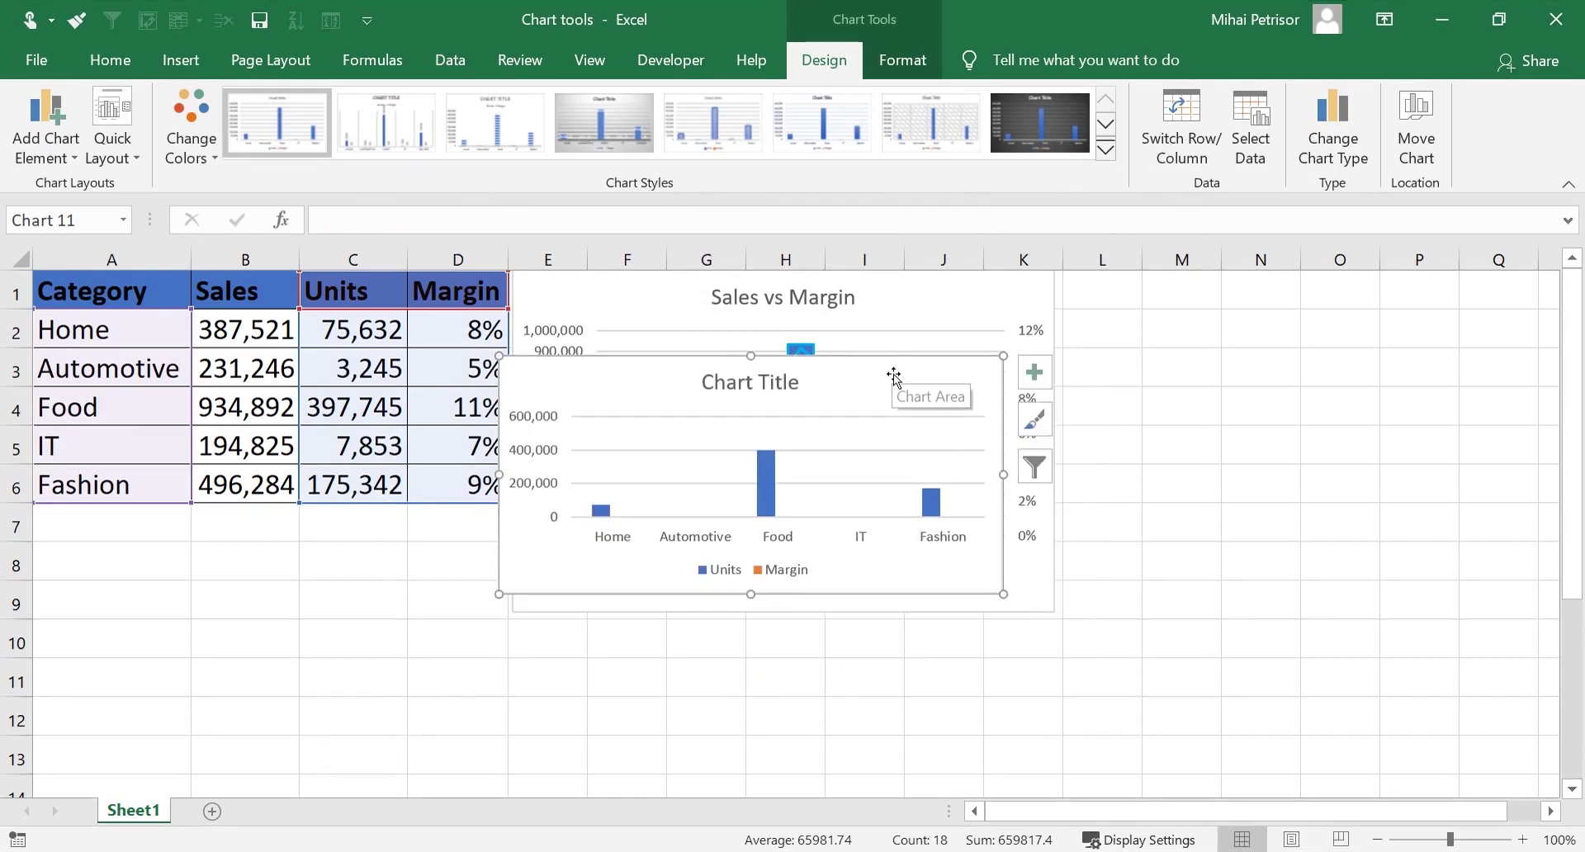
pyautogui.moveTo(835, 419)
pyautogui.mouseDown()
pyautogui.moveTo(789, 473)
pyautogui.moveTo(399, 541)
pyautogui.moveTo(410, 524)
pyautogui.moveTo(463, 528)
pyautogui.moveTo(434, 524)
pyautogui.moveTo(435, 541)
pyautogui.mouseUp()
# Apply the saved Sales chart template to the Units and Margin chart, align the chart directly under the table and enlarge it slightly
pyautogui.rightClick(402, 545)
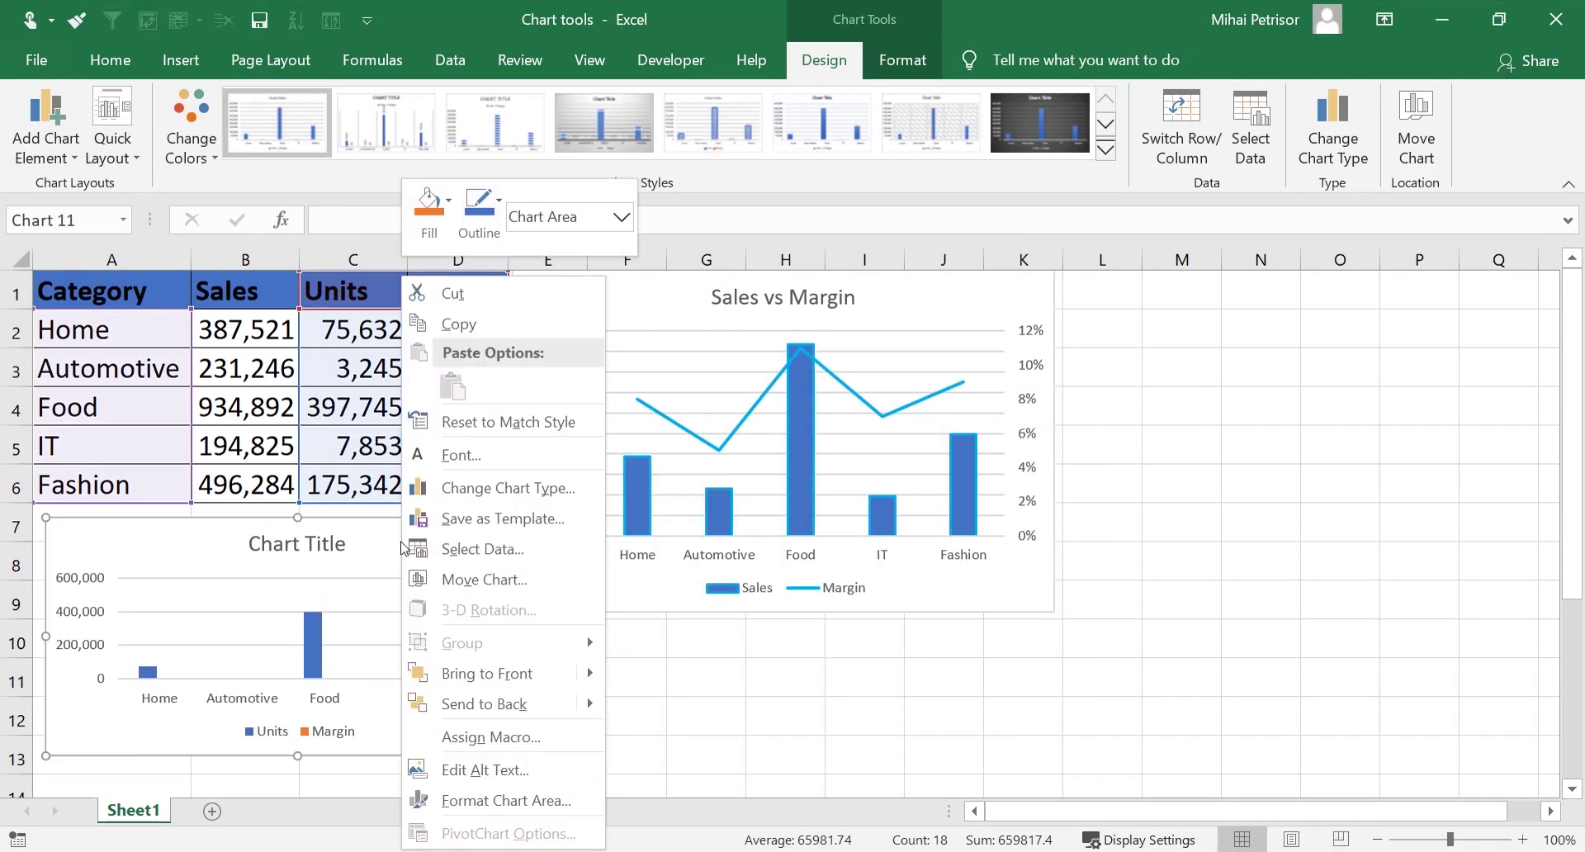
pyautogui.click(528, 488)
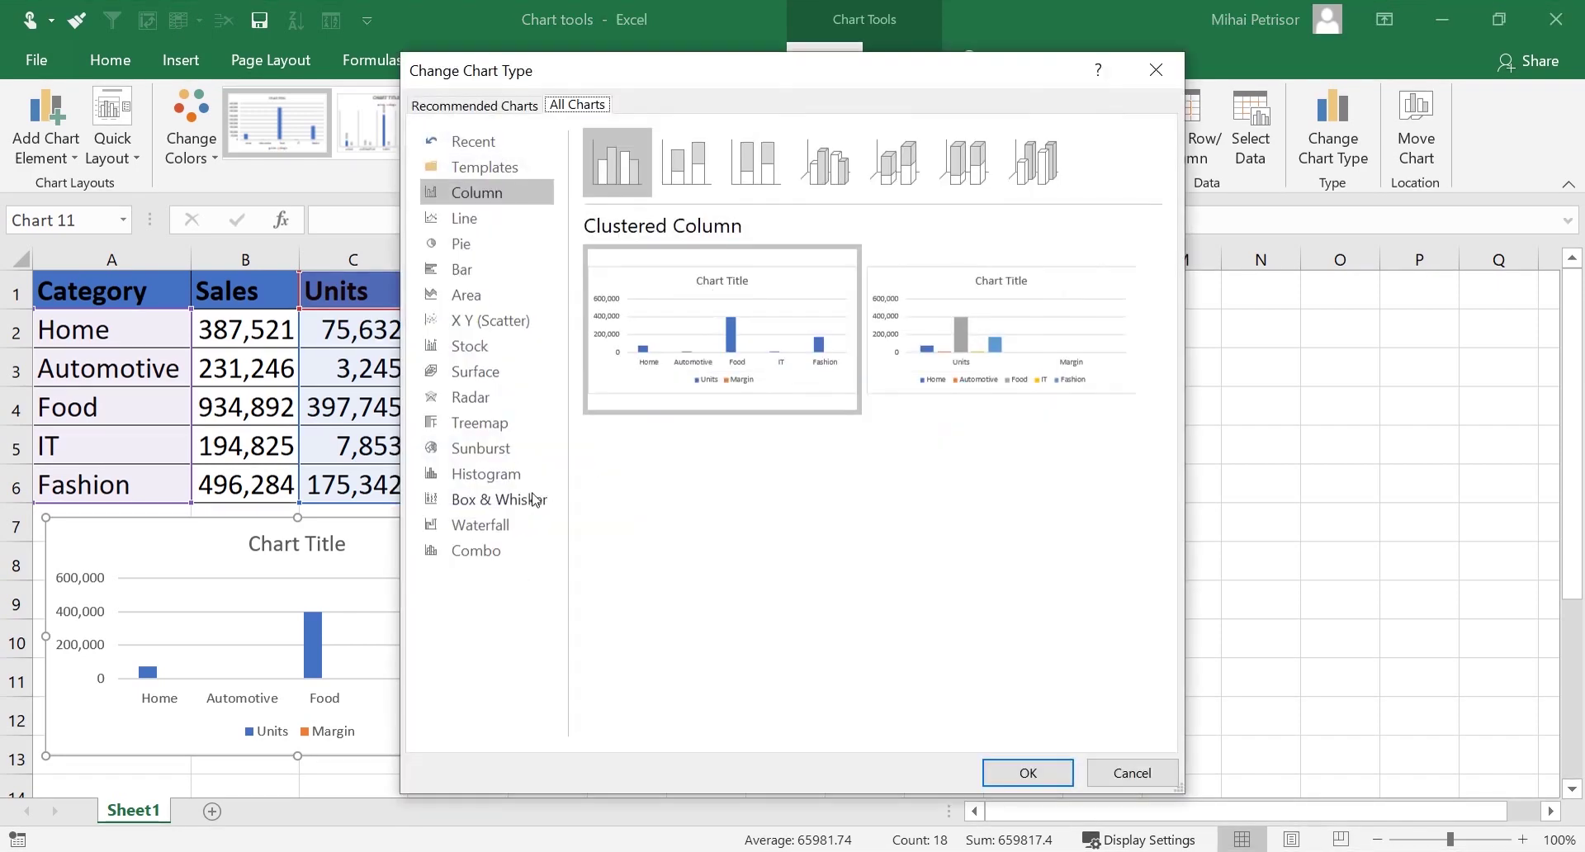
pyautogui.click(497, 171)
pyautogui.doubleClick(737, 295)
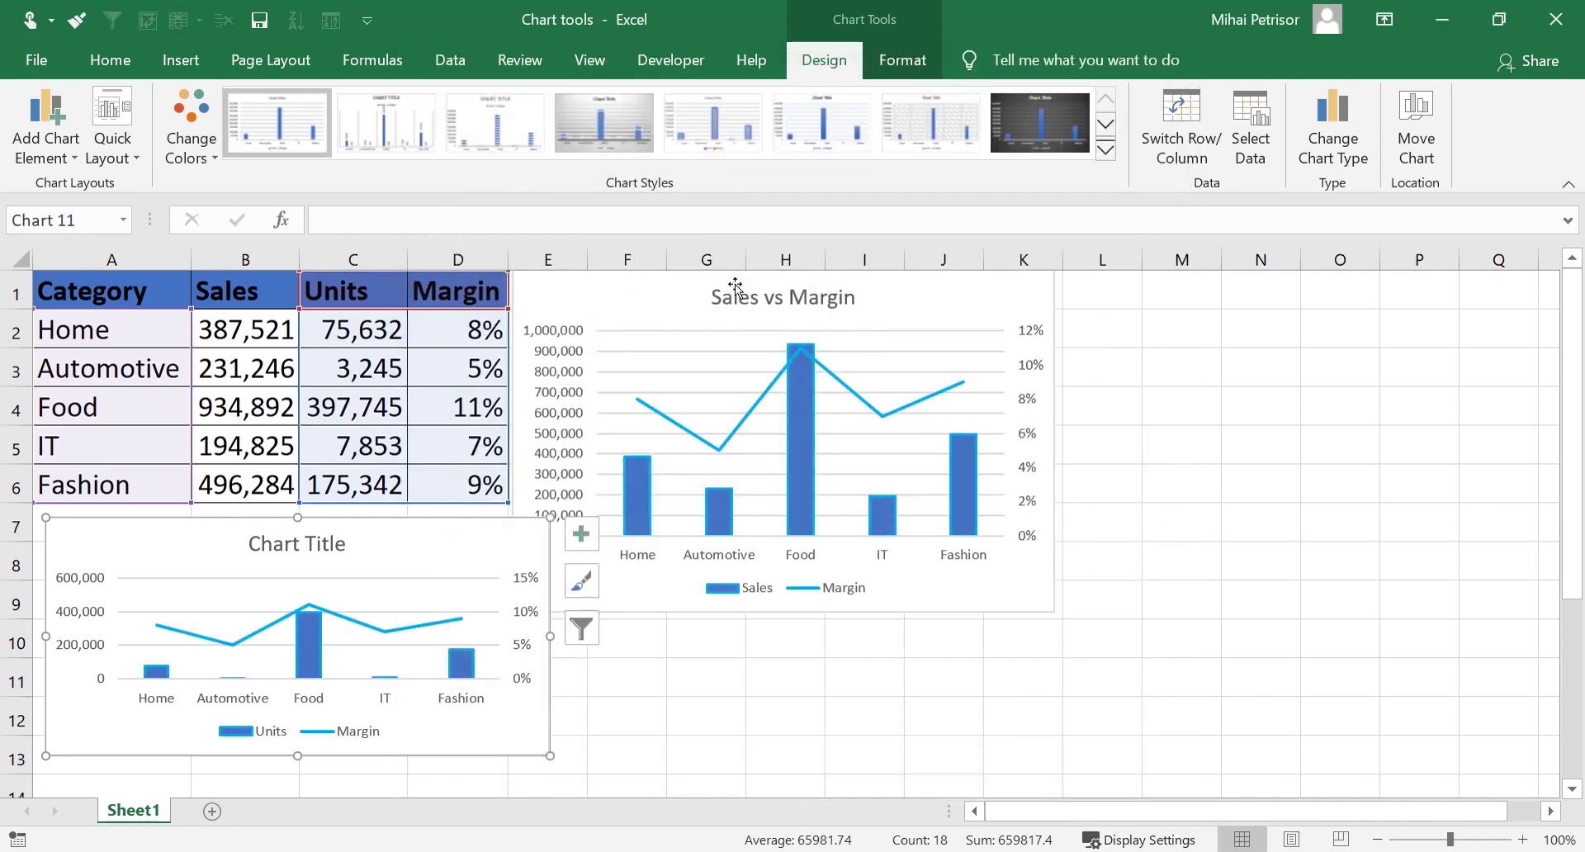
pyautogui.moveTo(409, 546)
pyautogui.mouseDown()
pyautogui.moveTo(726, 500)
pyautogui.moveTo(916, 520)
pyautogui.moveTo(875, 603)
pyautogui.moveTo(913, 584)
pyautogui.moveTo(388, 540)
pyautogui.mouseUp()
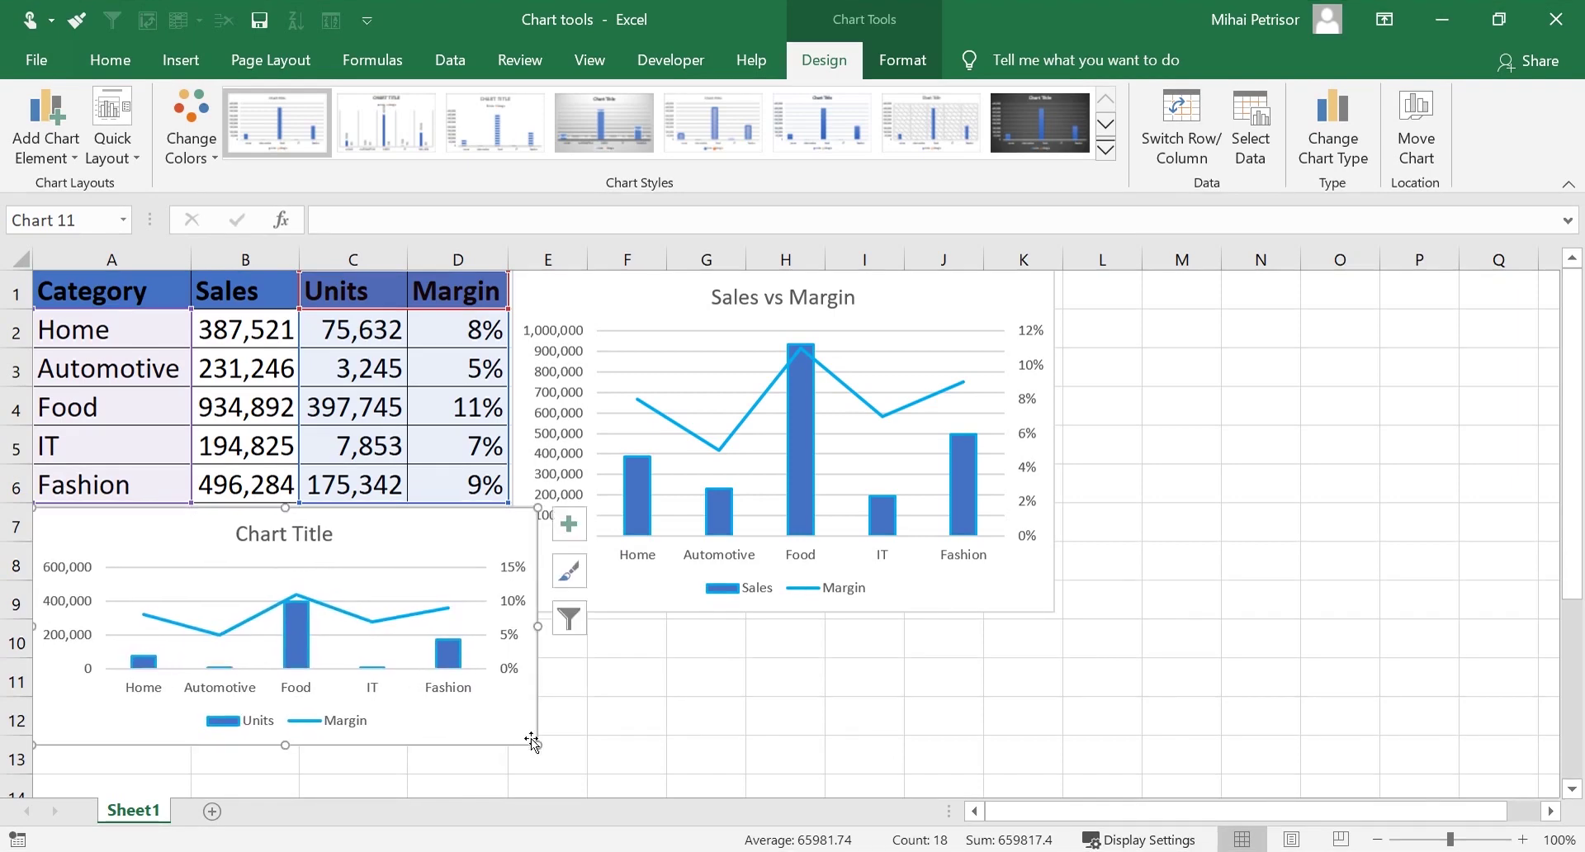
pyautogui.moveTo(533, 741); pyautogui.dragTo(573, 780)
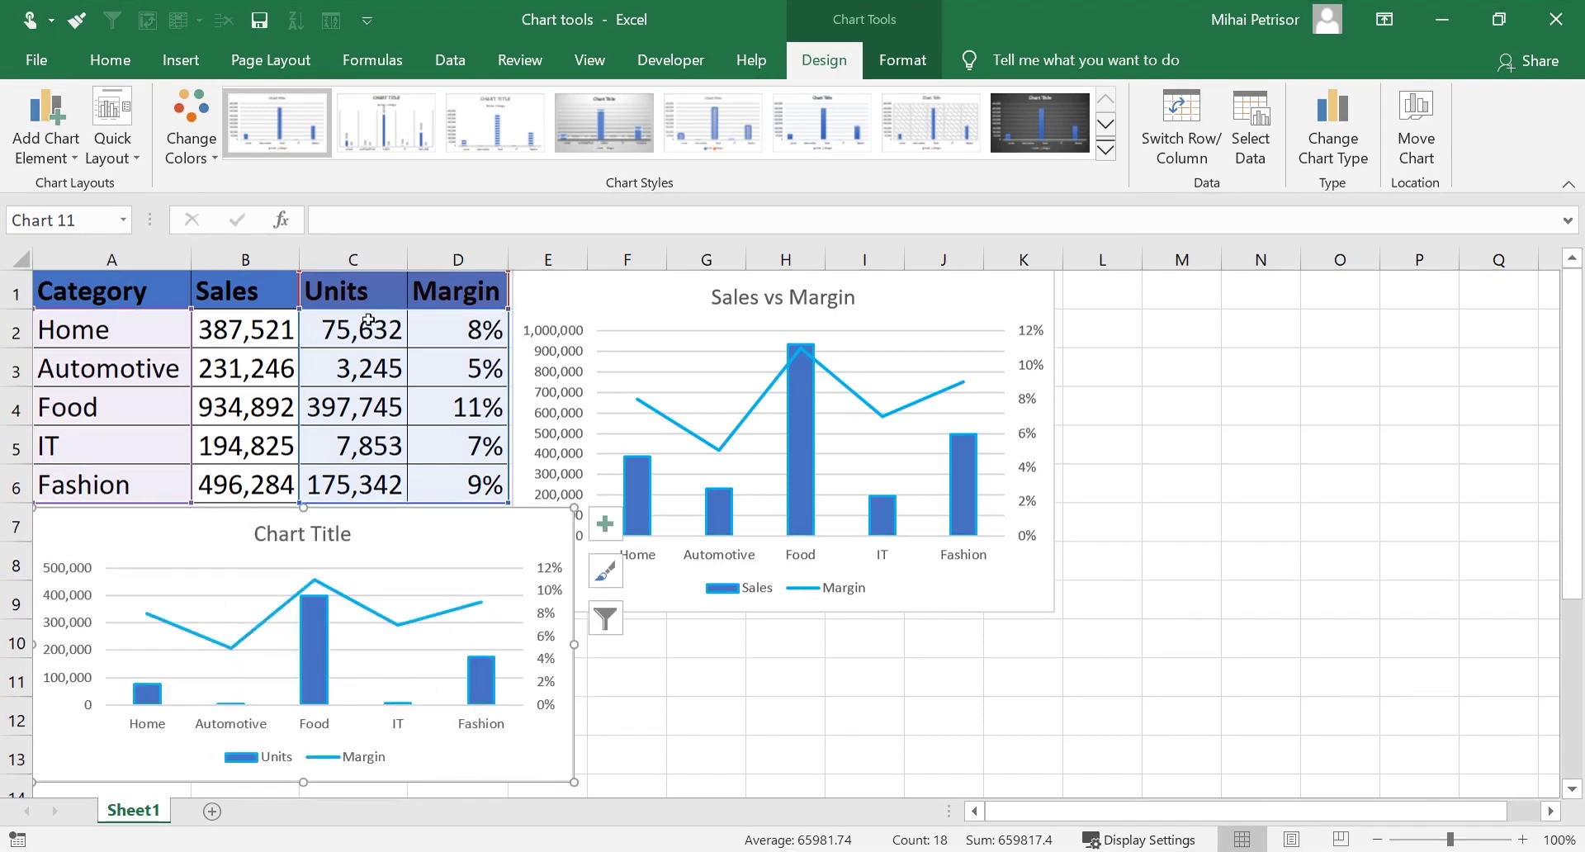
pyautogui.click(72, 604)
pyautogui.click(546, 520)
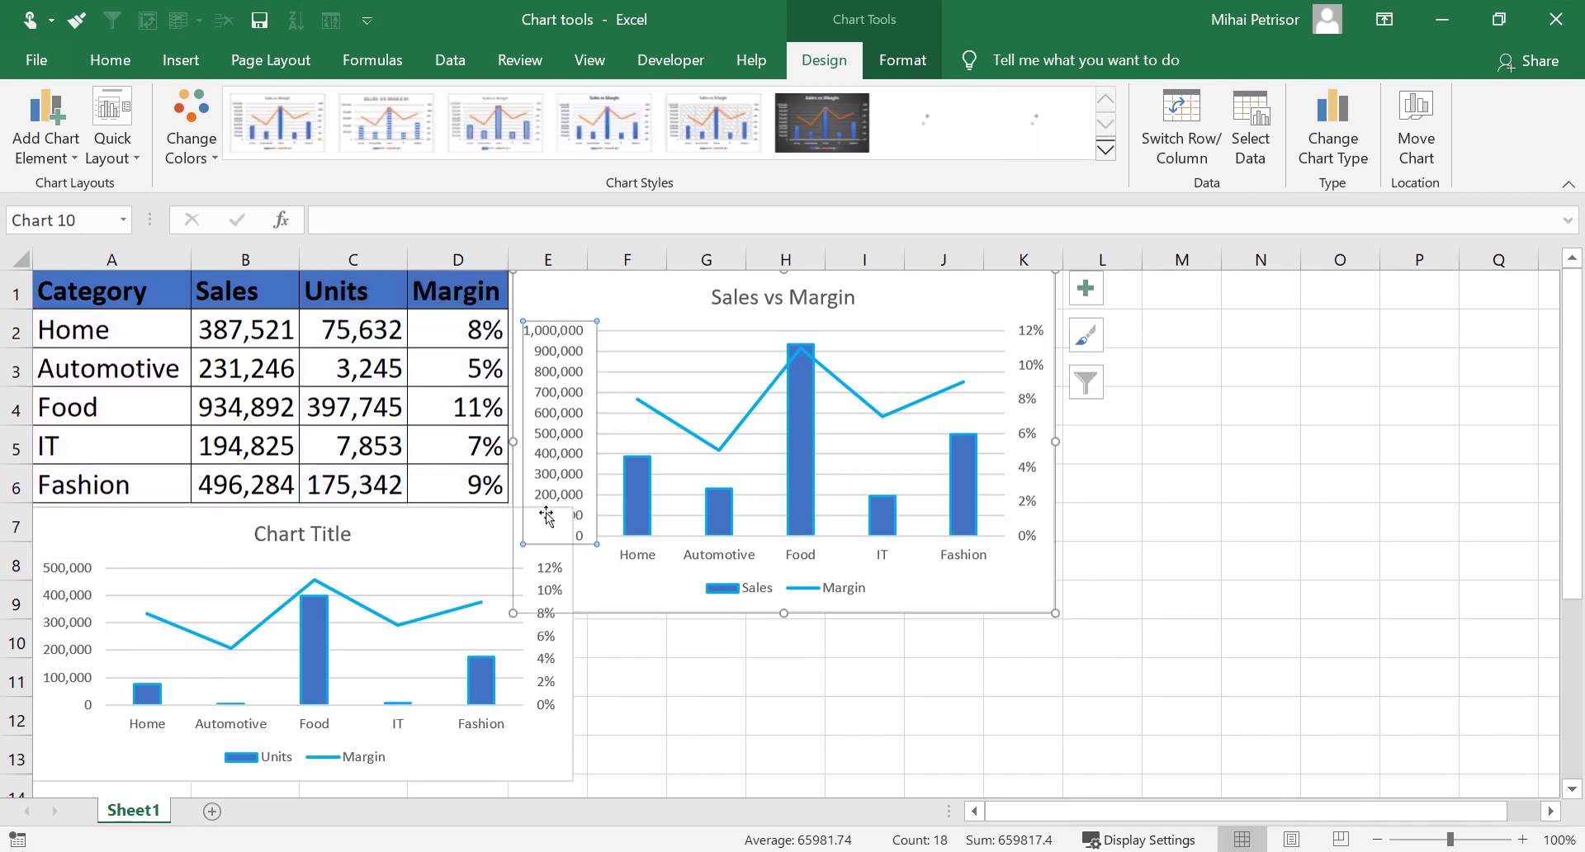
pyautogui.click(75, 579)
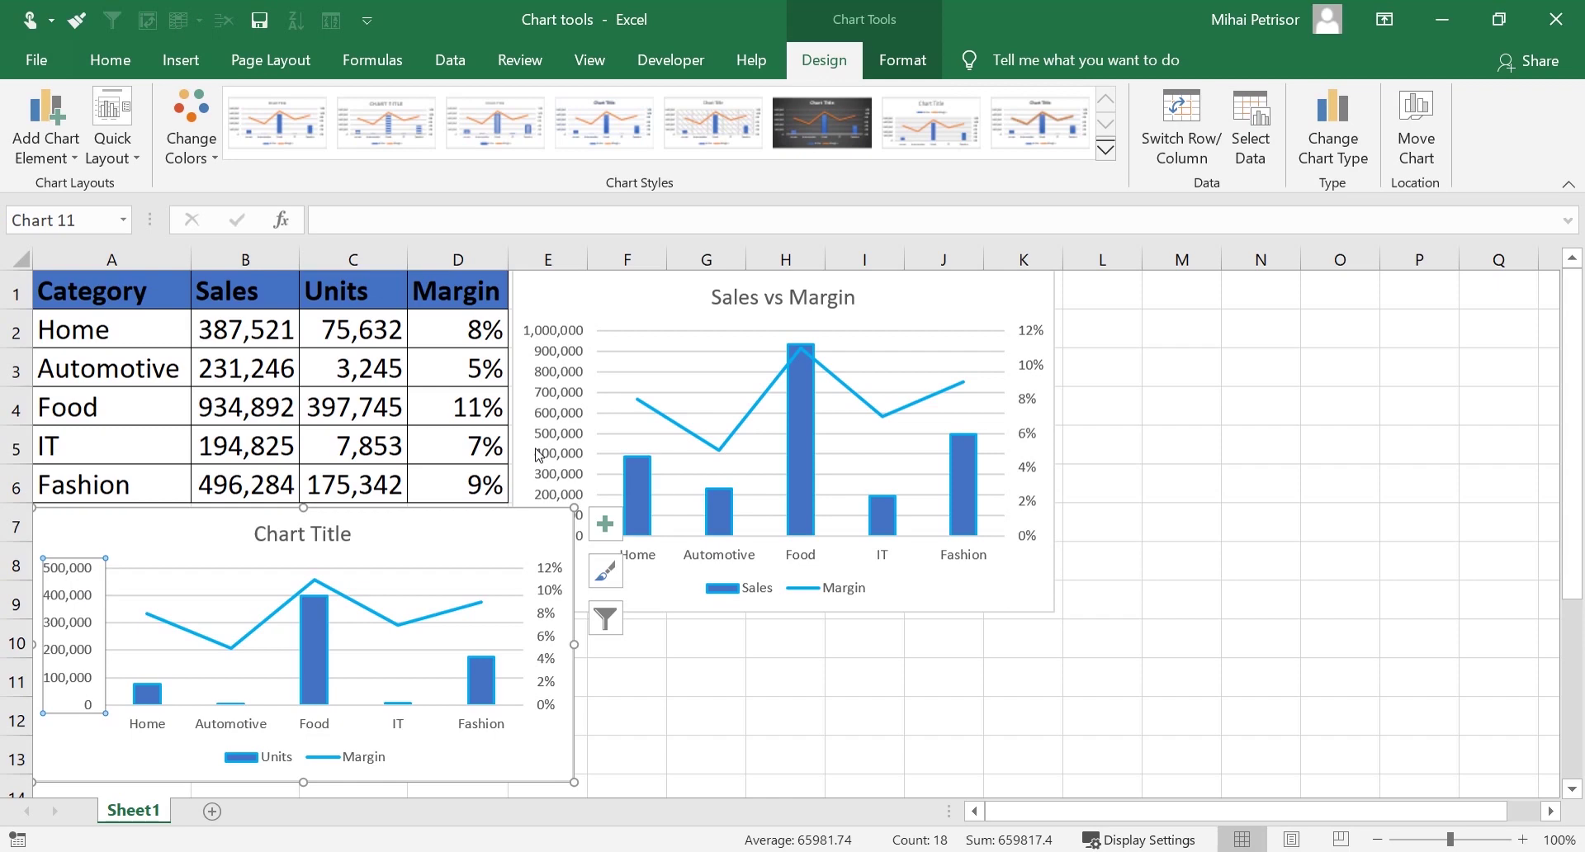
# Try a minimum bound of 10000 on the primary vertical axis of the Sales vs Margin chart and reset it to automatic
pyautogui.click(544, 404)
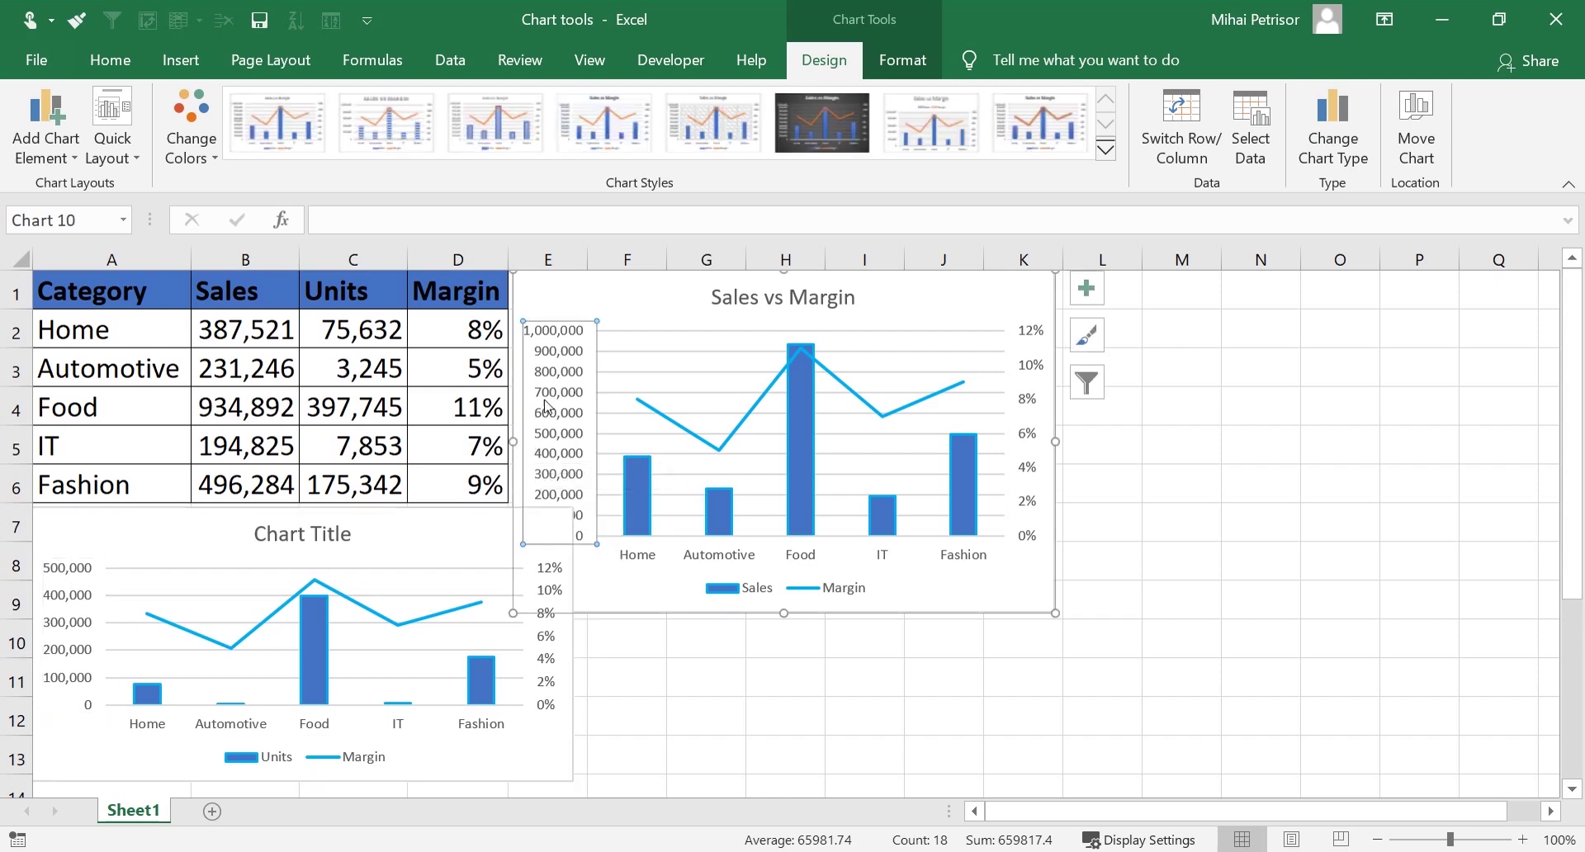
pyautogui.rightClick(545, 404)
pyautogui.click(654, 636)
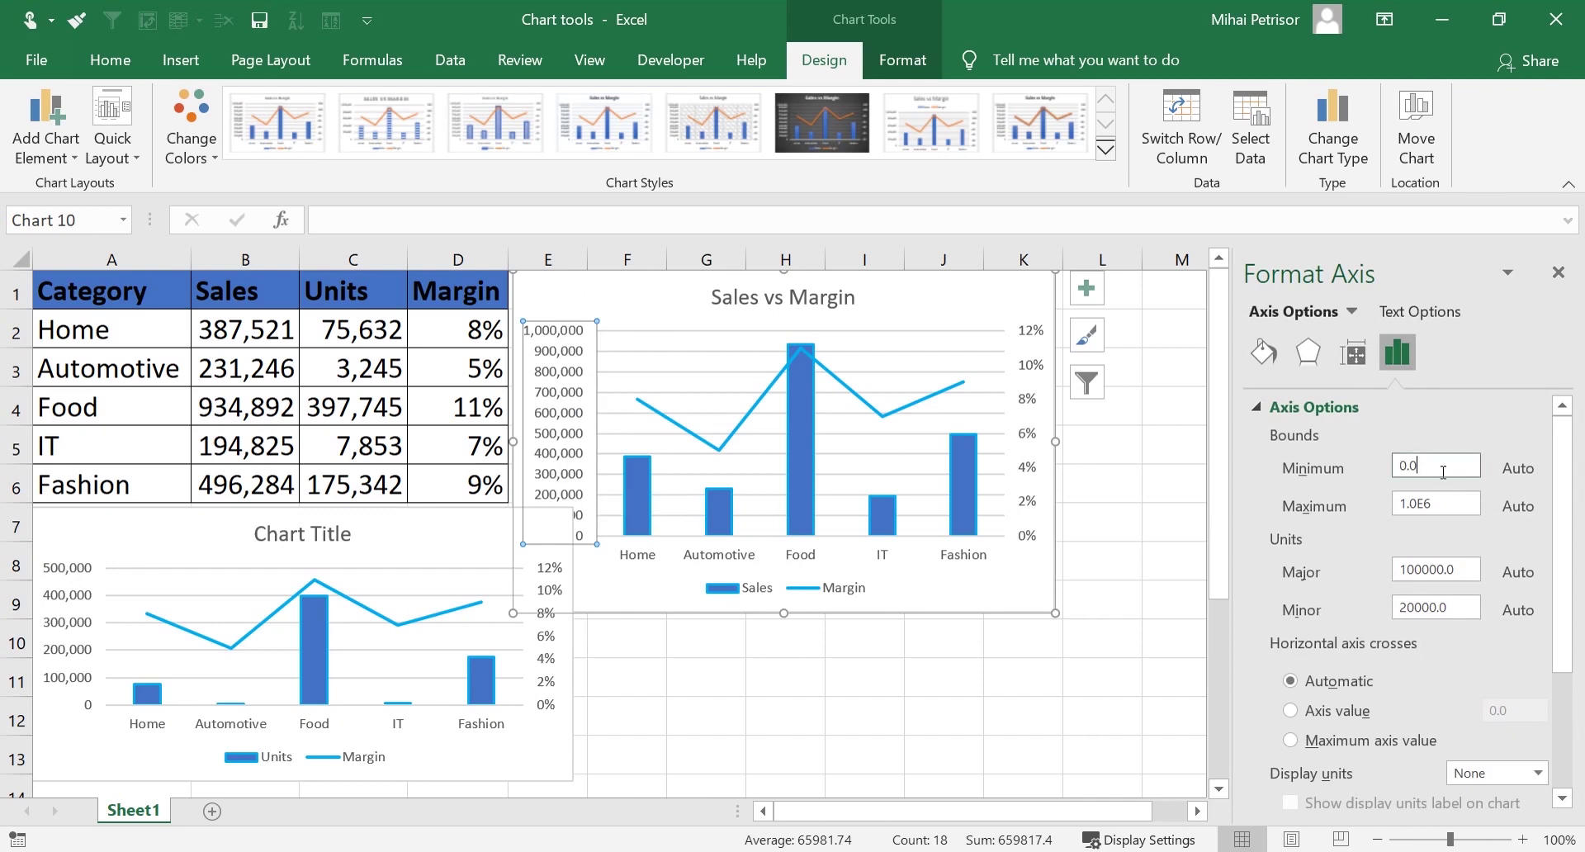
pyautogui.click(1450, 502)
pyautogui.click(1428, 465)
pyautogui.hotkey('shift', 'Tab')
pyautogui.click(1450, 502)
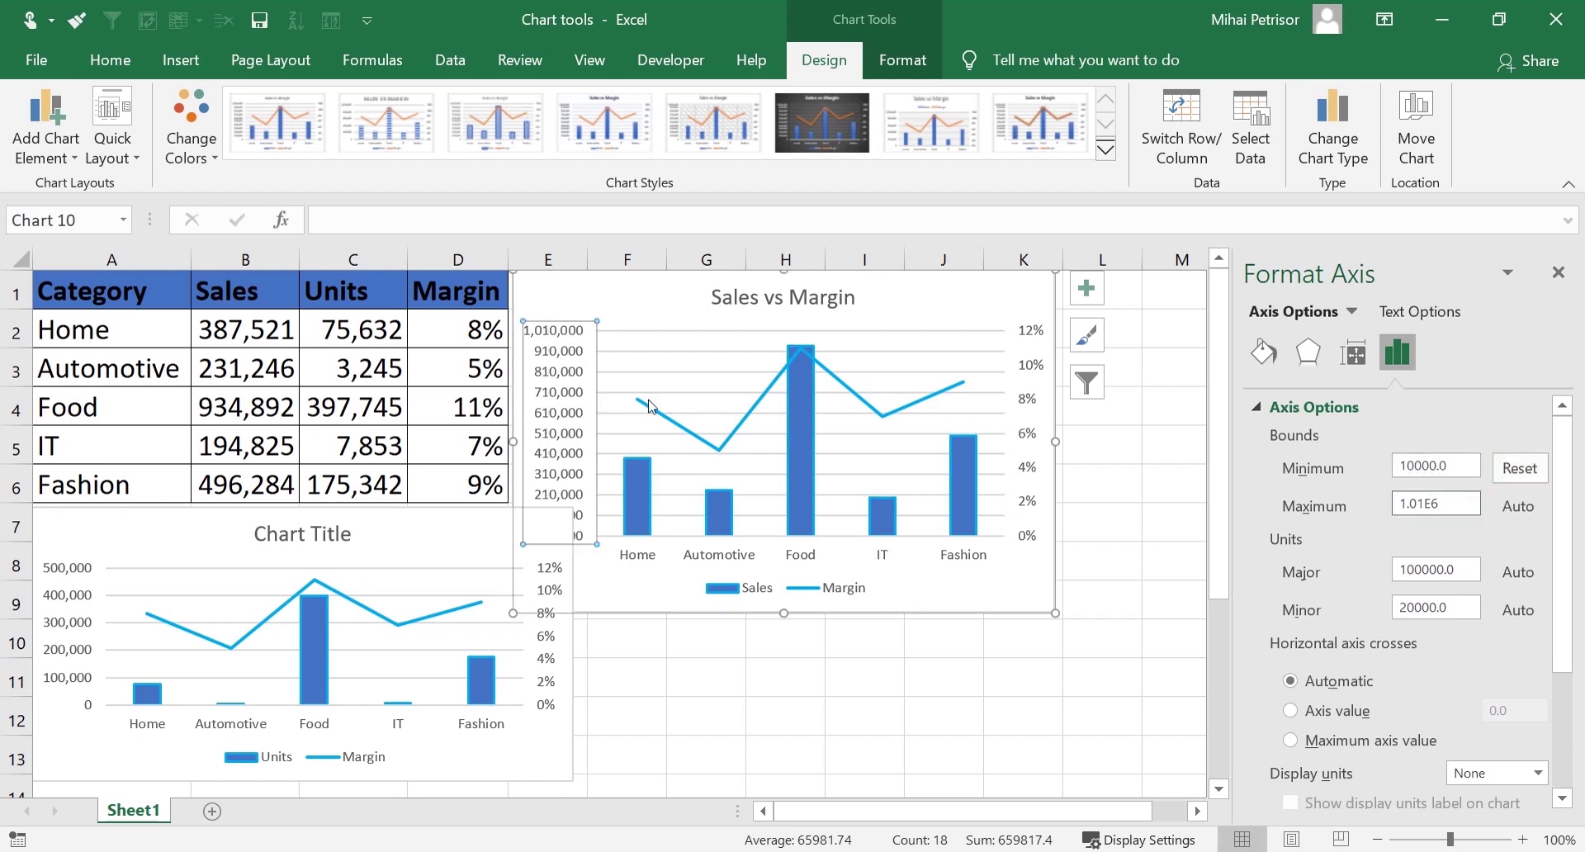
pyautogui.click(1518, 468)
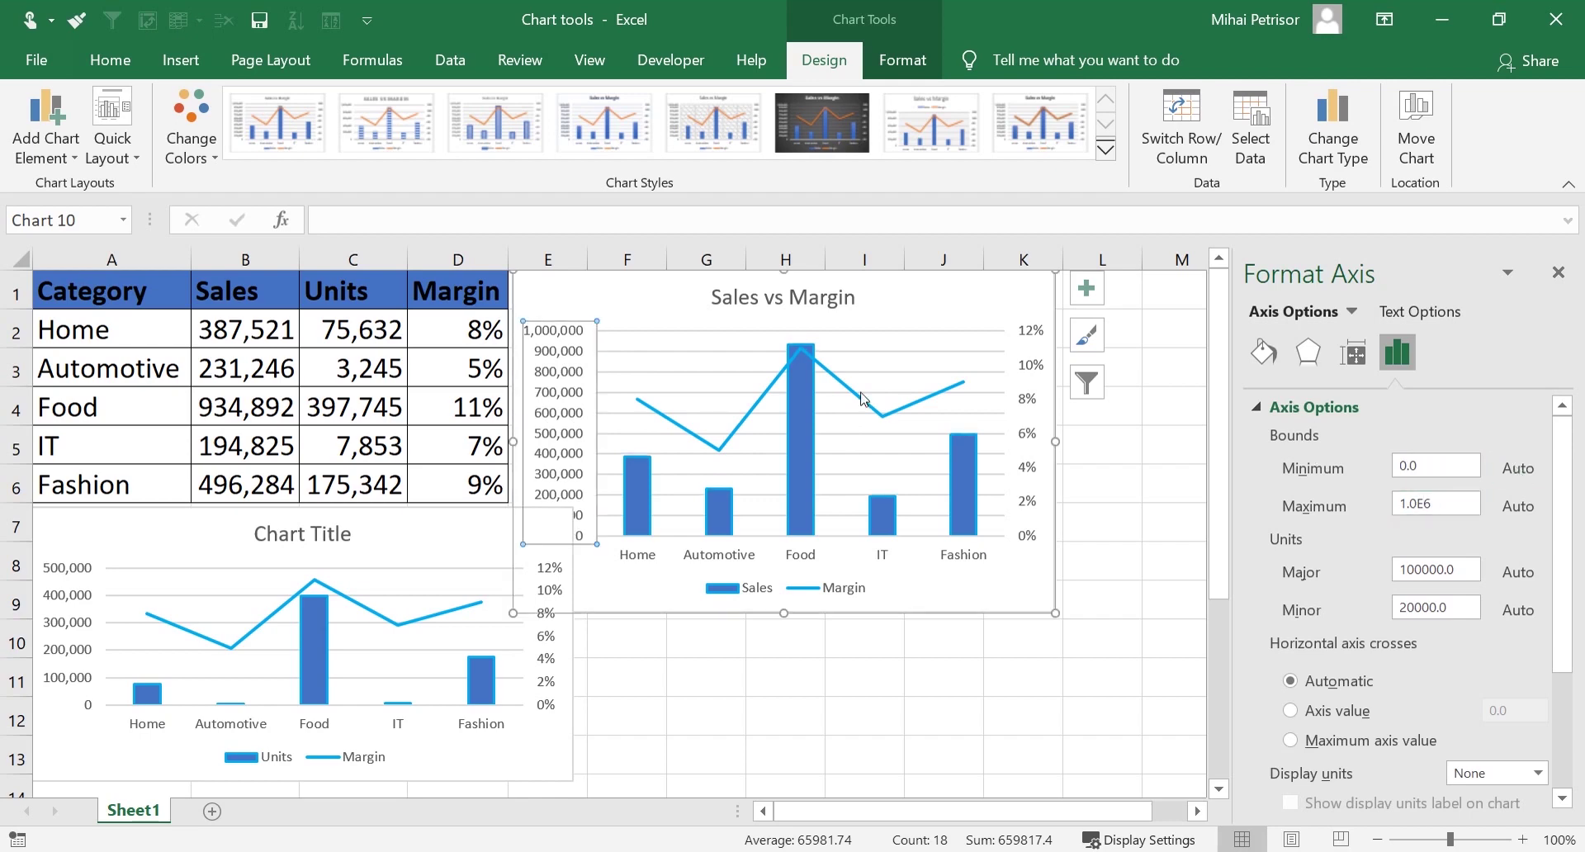
pyautogui.click(1556, 271)
# Move the Units and Margin chart over the lower part of the Sales vs Margin chart and enlarge it slightly
pyautogui.click(259, 535)
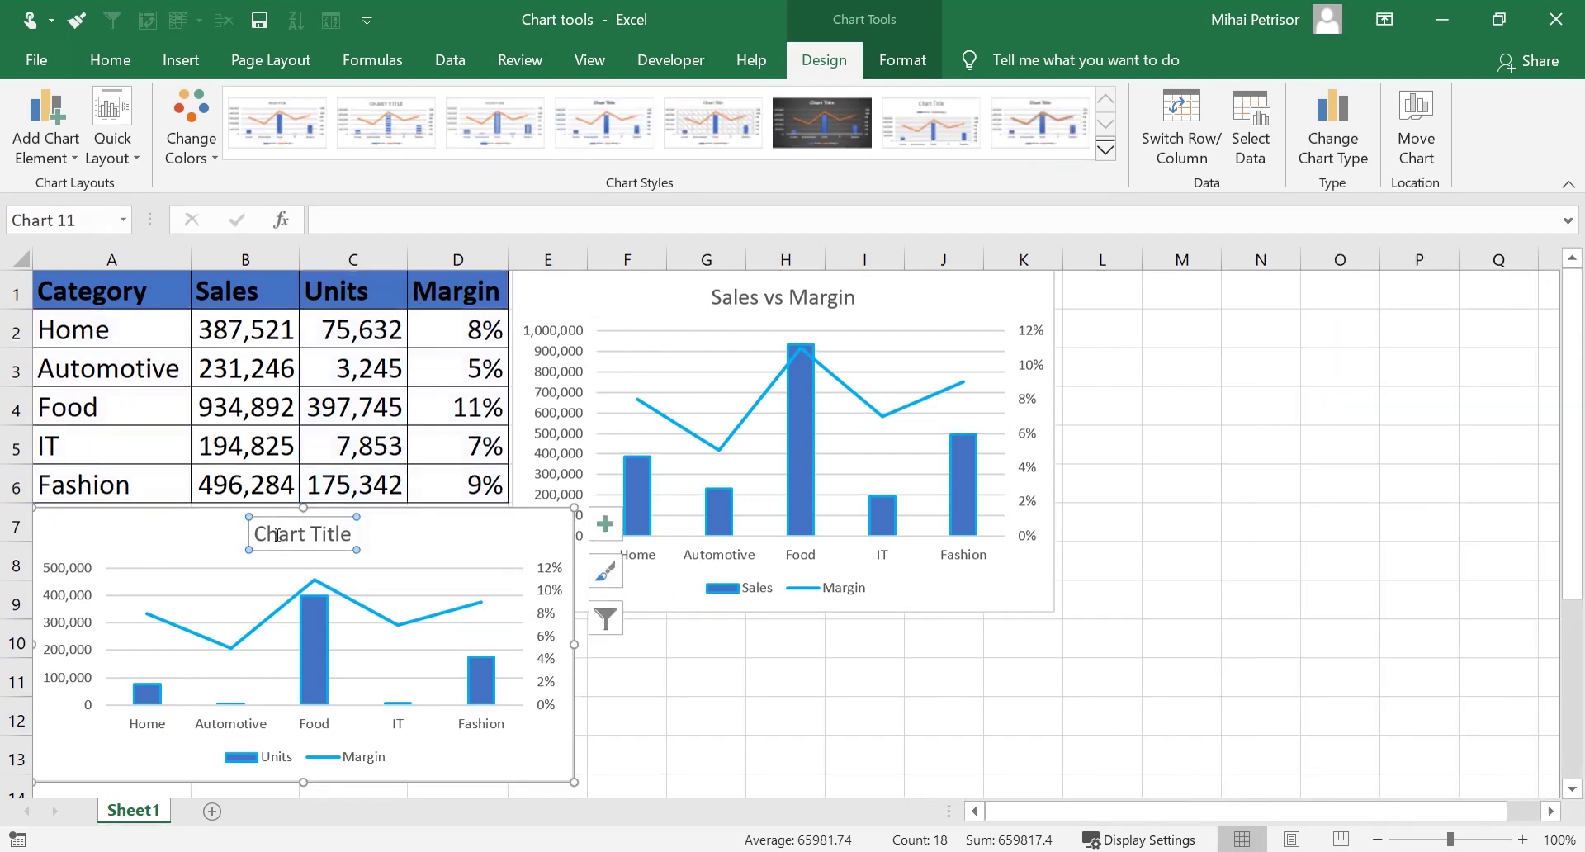
pyautogui.click(628, 709)
pyautogui.click(431, 524)
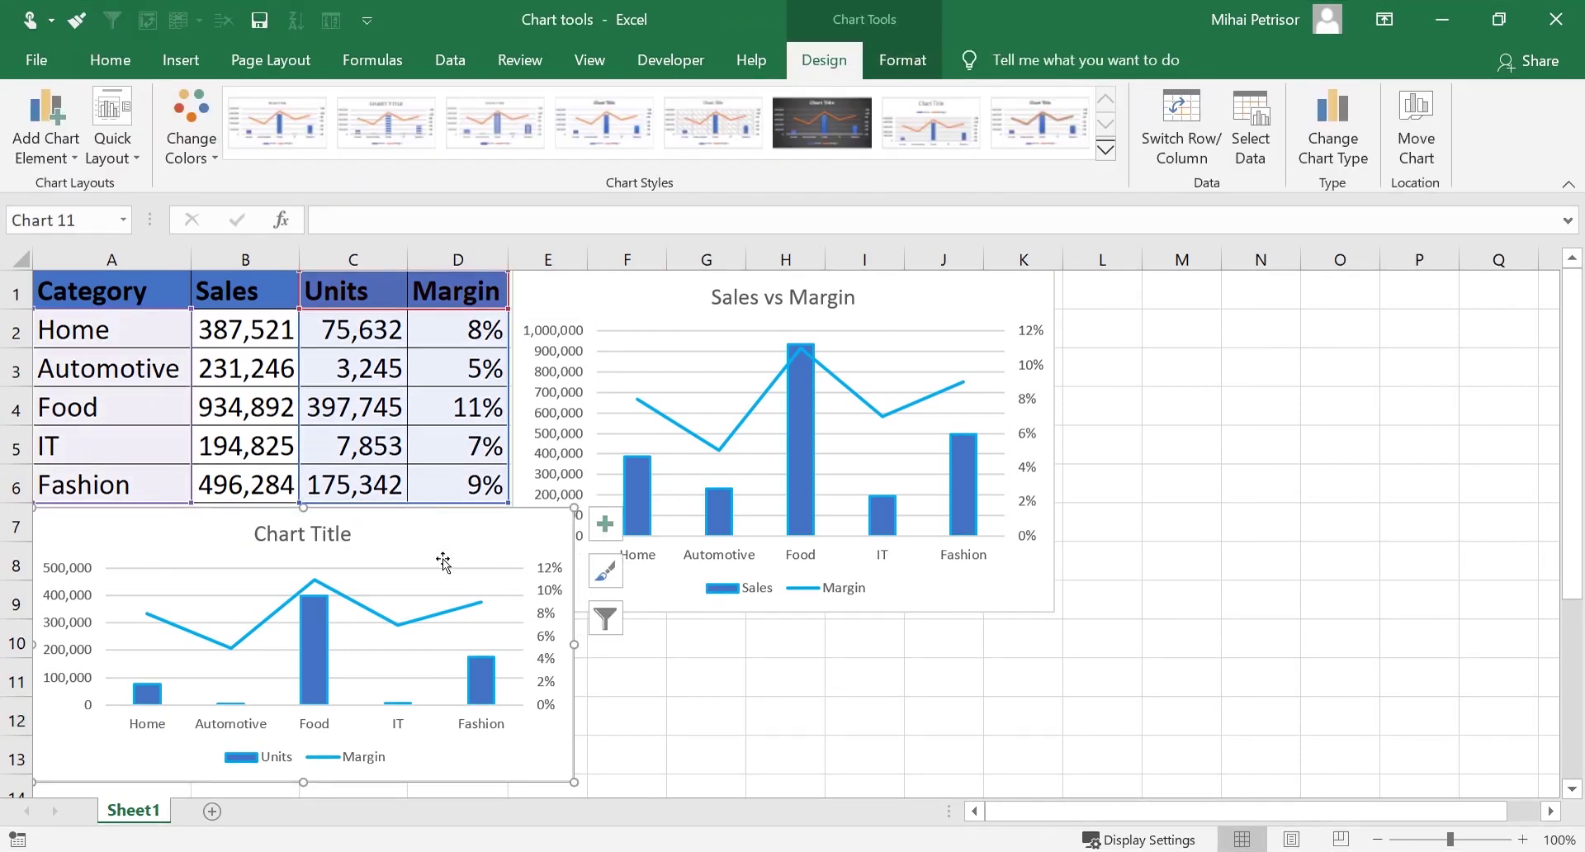
pyautogui.moveTo(443, 567); pyautogui.dragTo(907, 504)
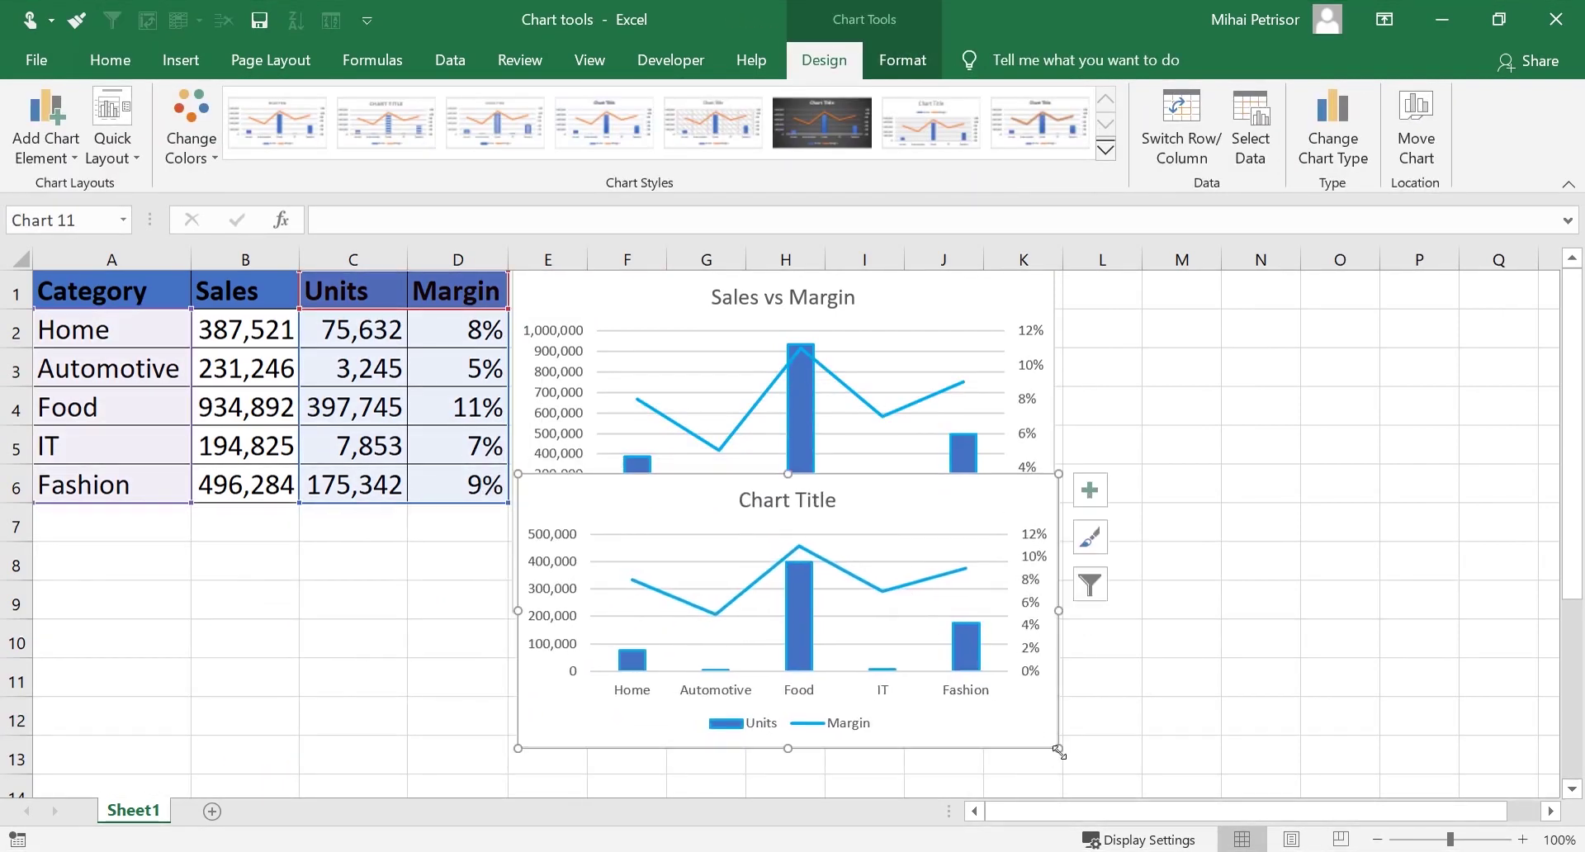
pyautogui.moveTo(1058, 749); pyautogui.dragTo(1073, 779)
# Apply the first inner shadow preset to the Units columns and close the formatting pane
pyautogui.click(815, 633)
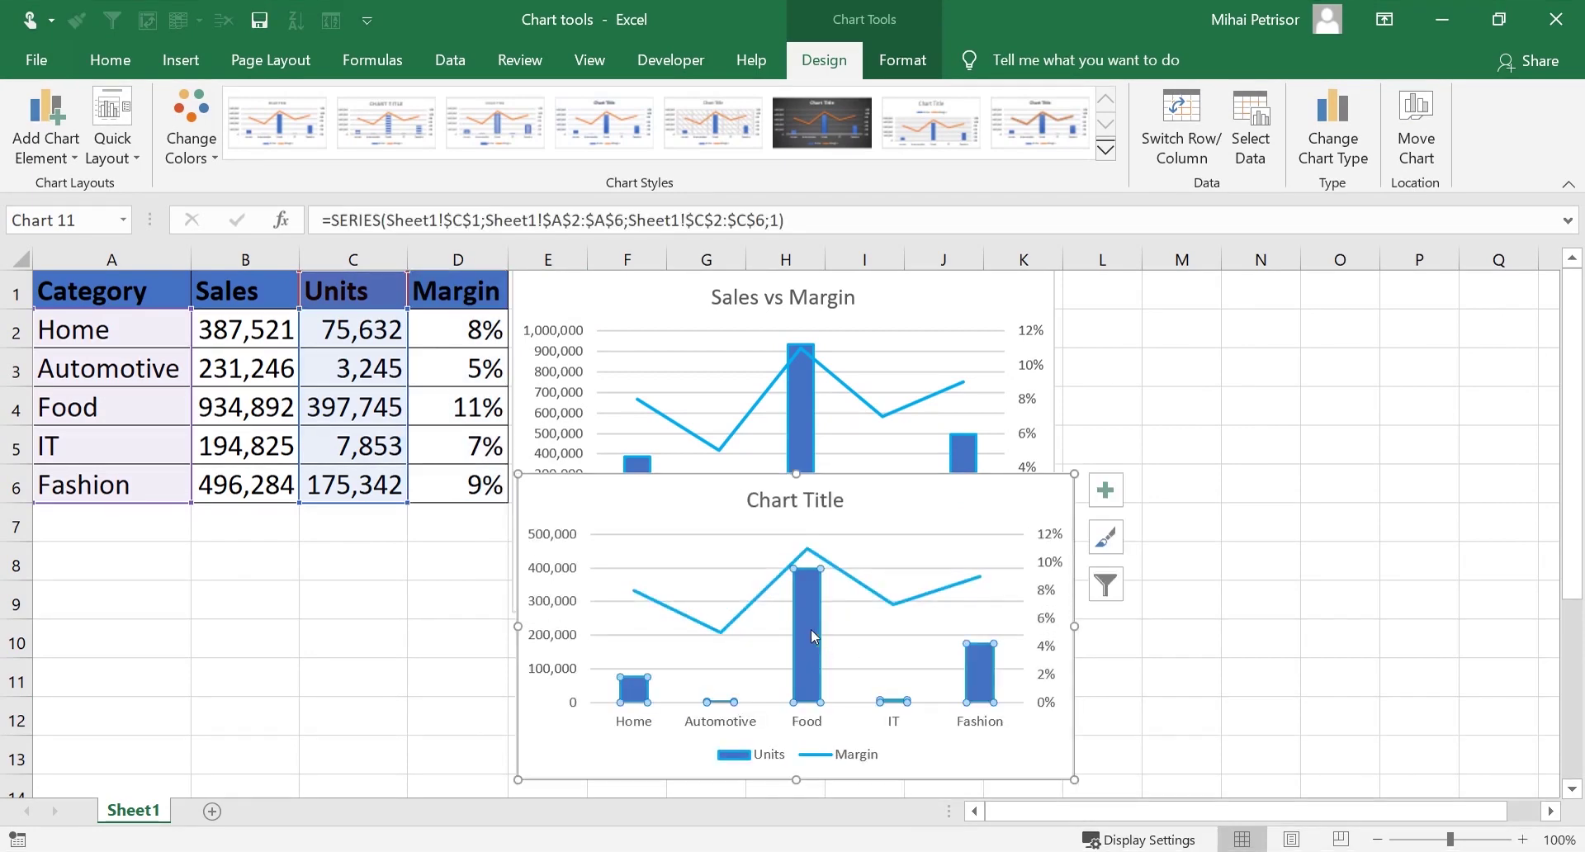
pyautogui.rightClick(804, 617)
pyautogui.click(859, 605)
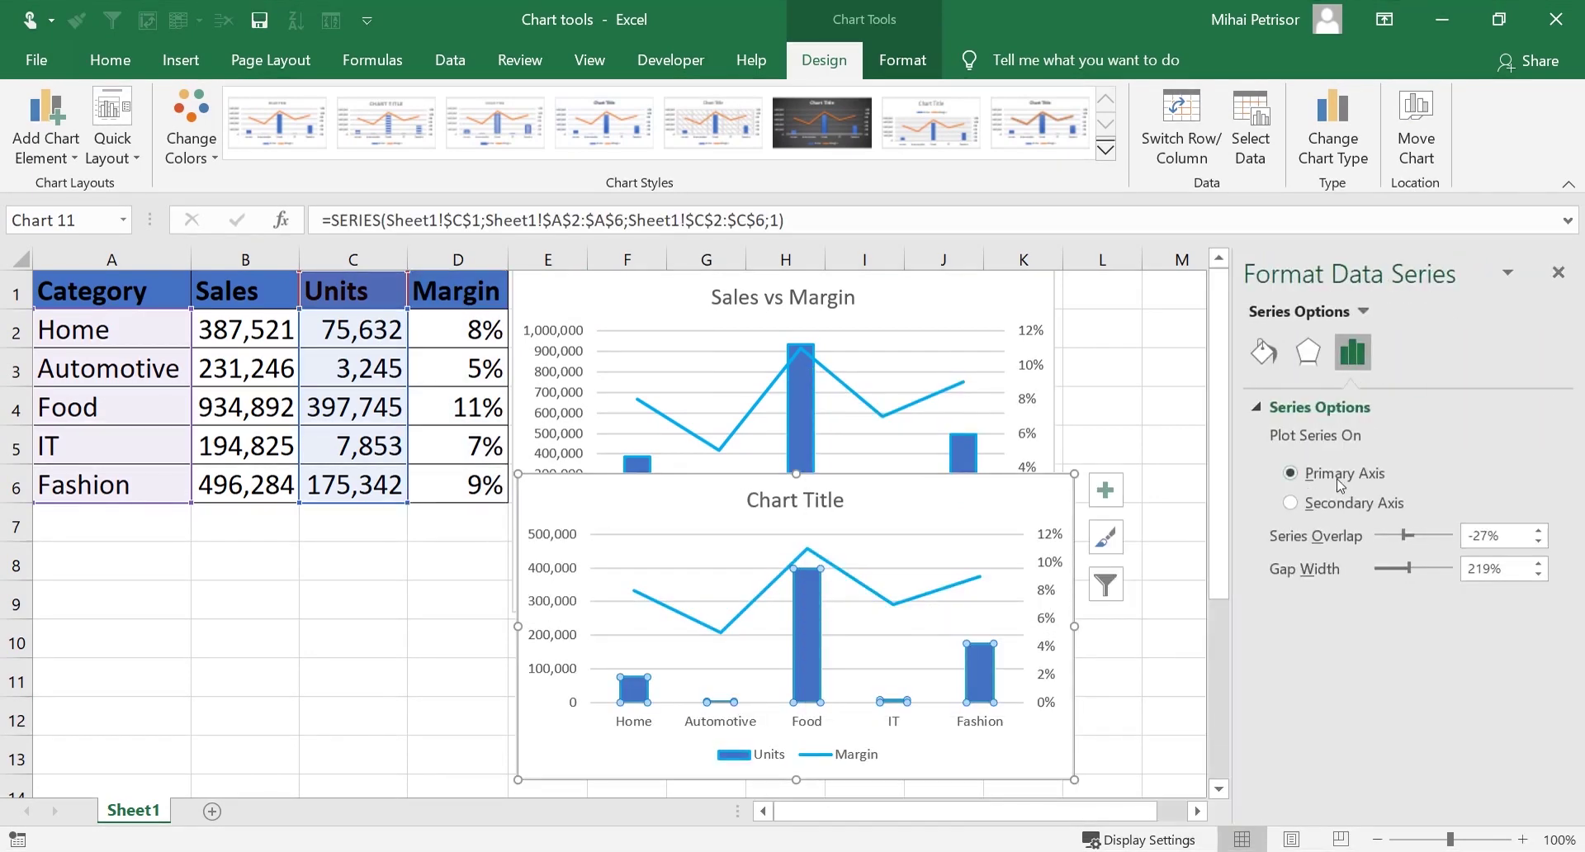
pyautogui.click(1263, 352)
pyautogui.click(1304, 348)
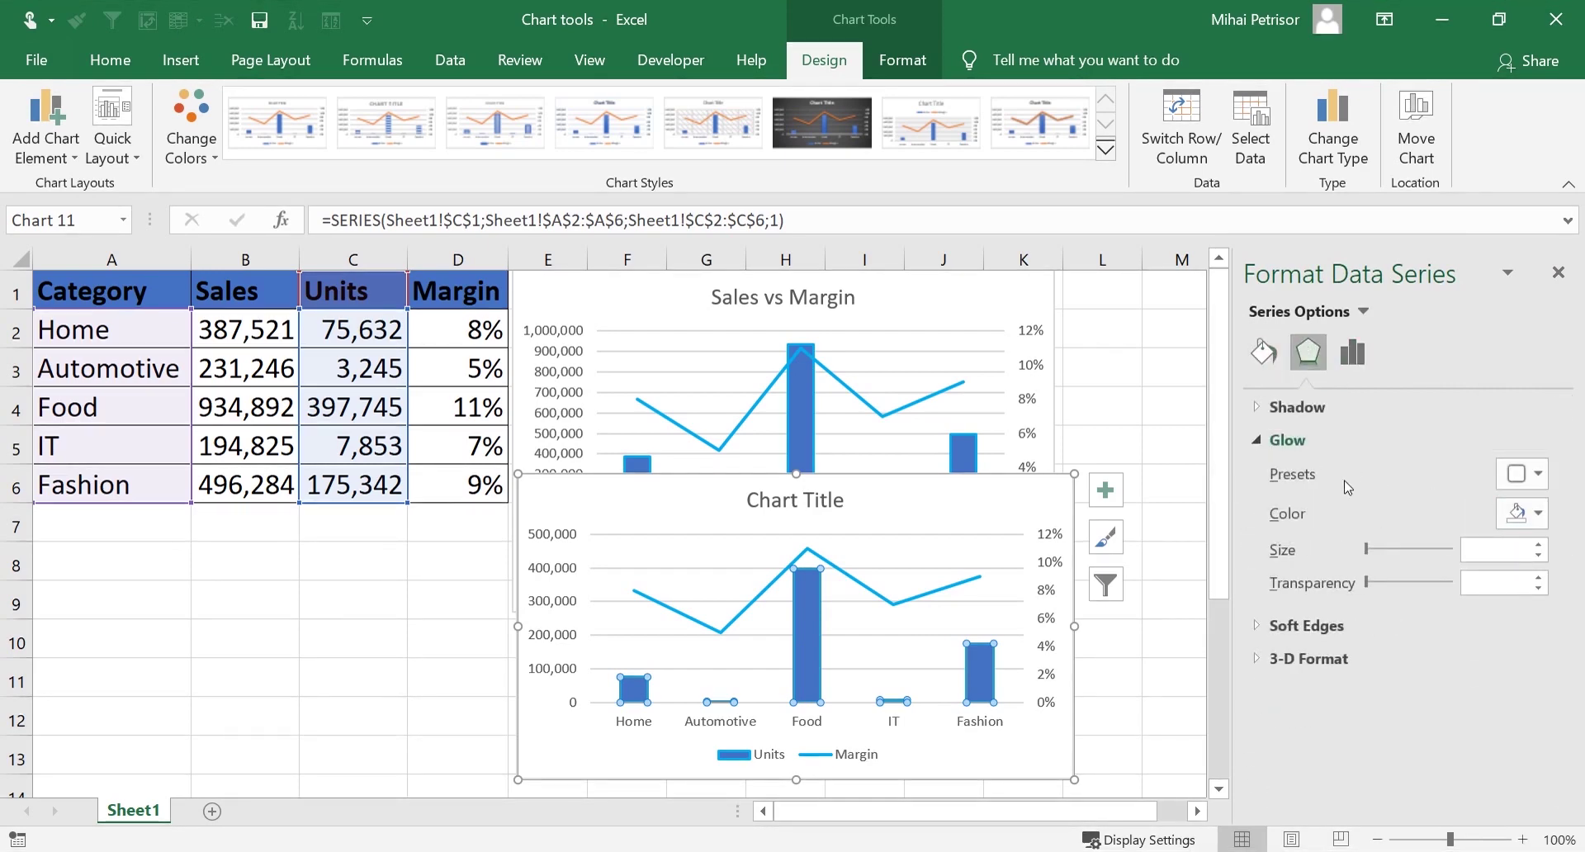
pyautogui.click(1320, 406)
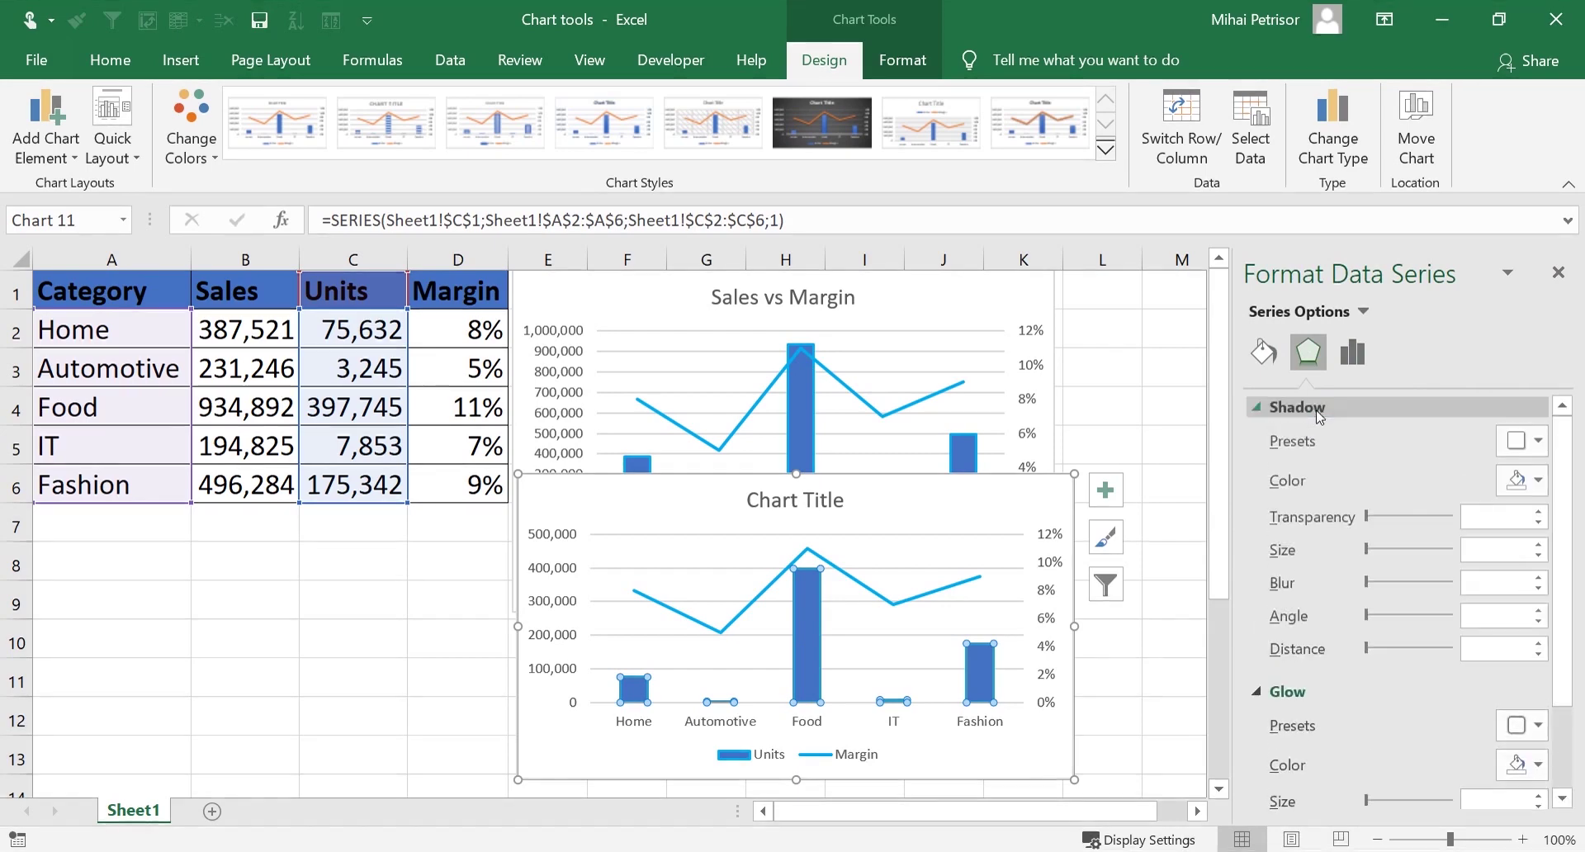
pyautogui.click(1537, 441)
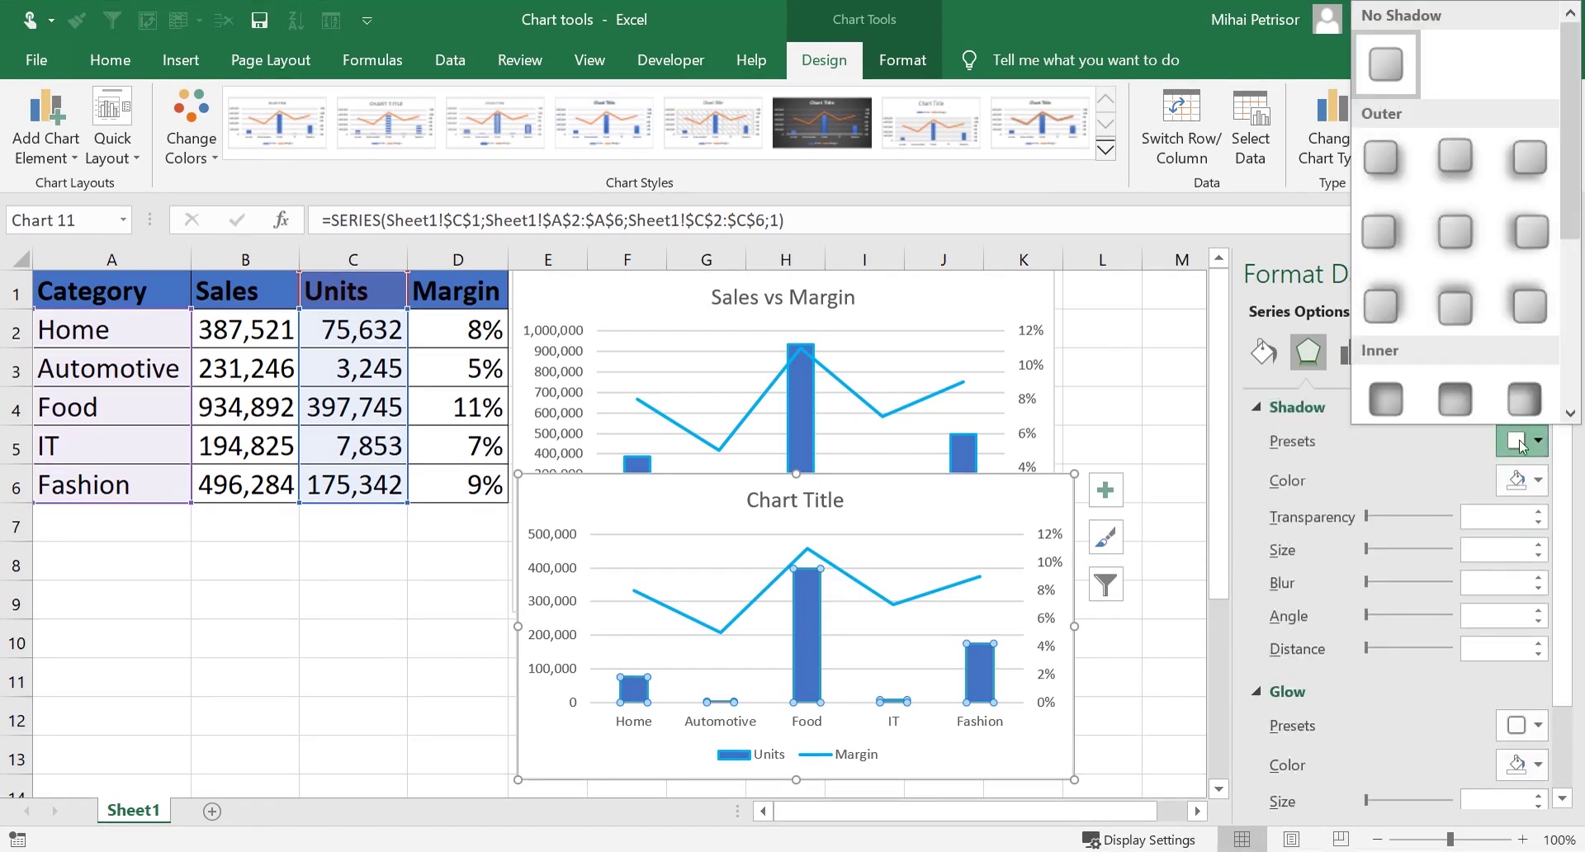
pyautogui.click(1384, 399)
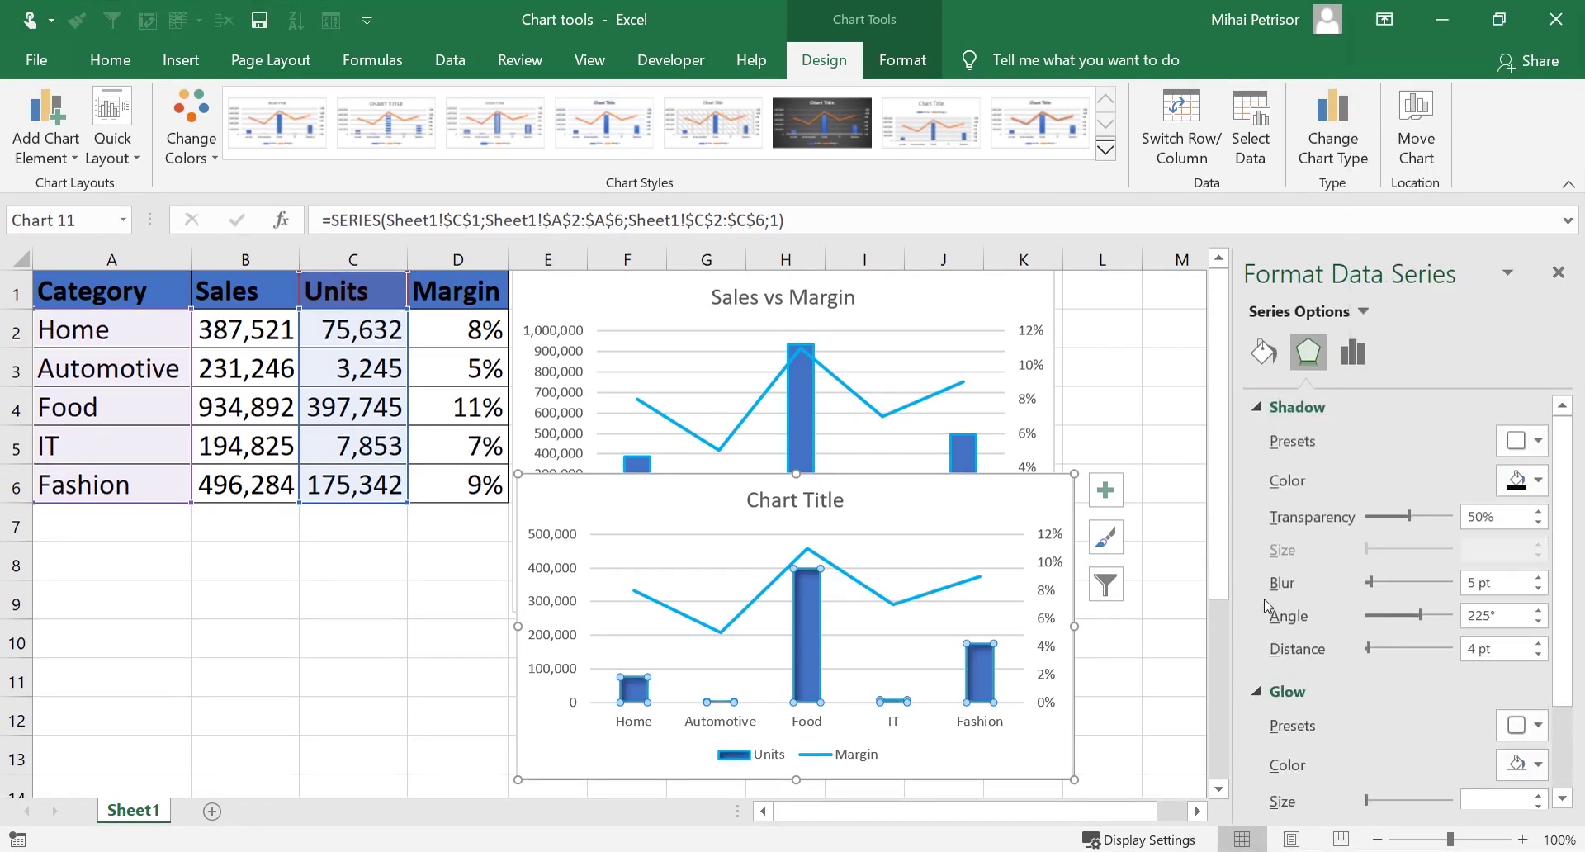
pyautogui.click(948, 524)
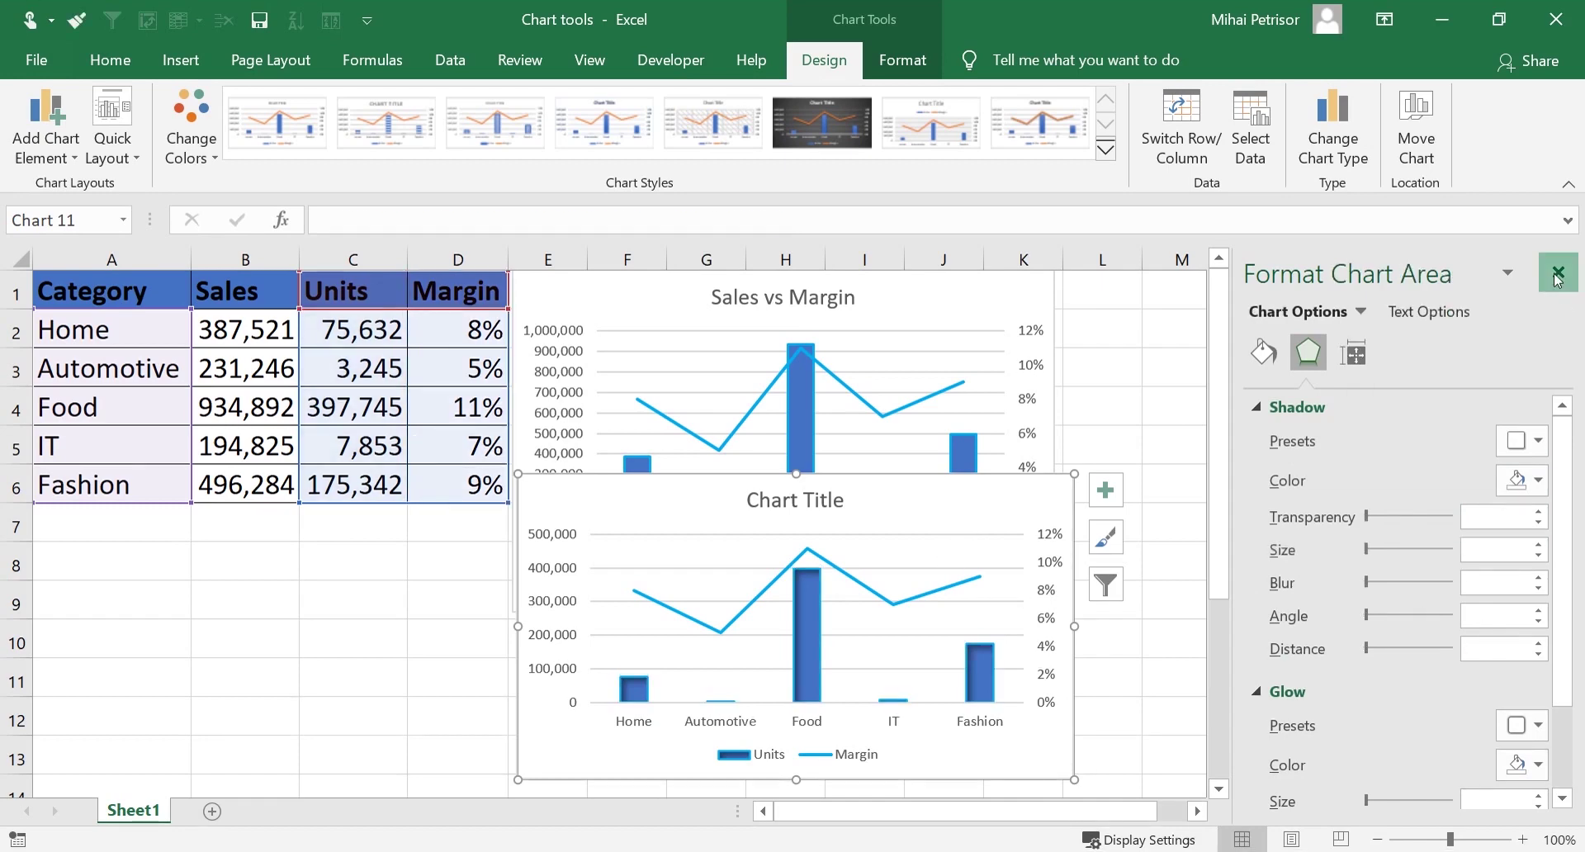
pyautogui.click(1556, 273)
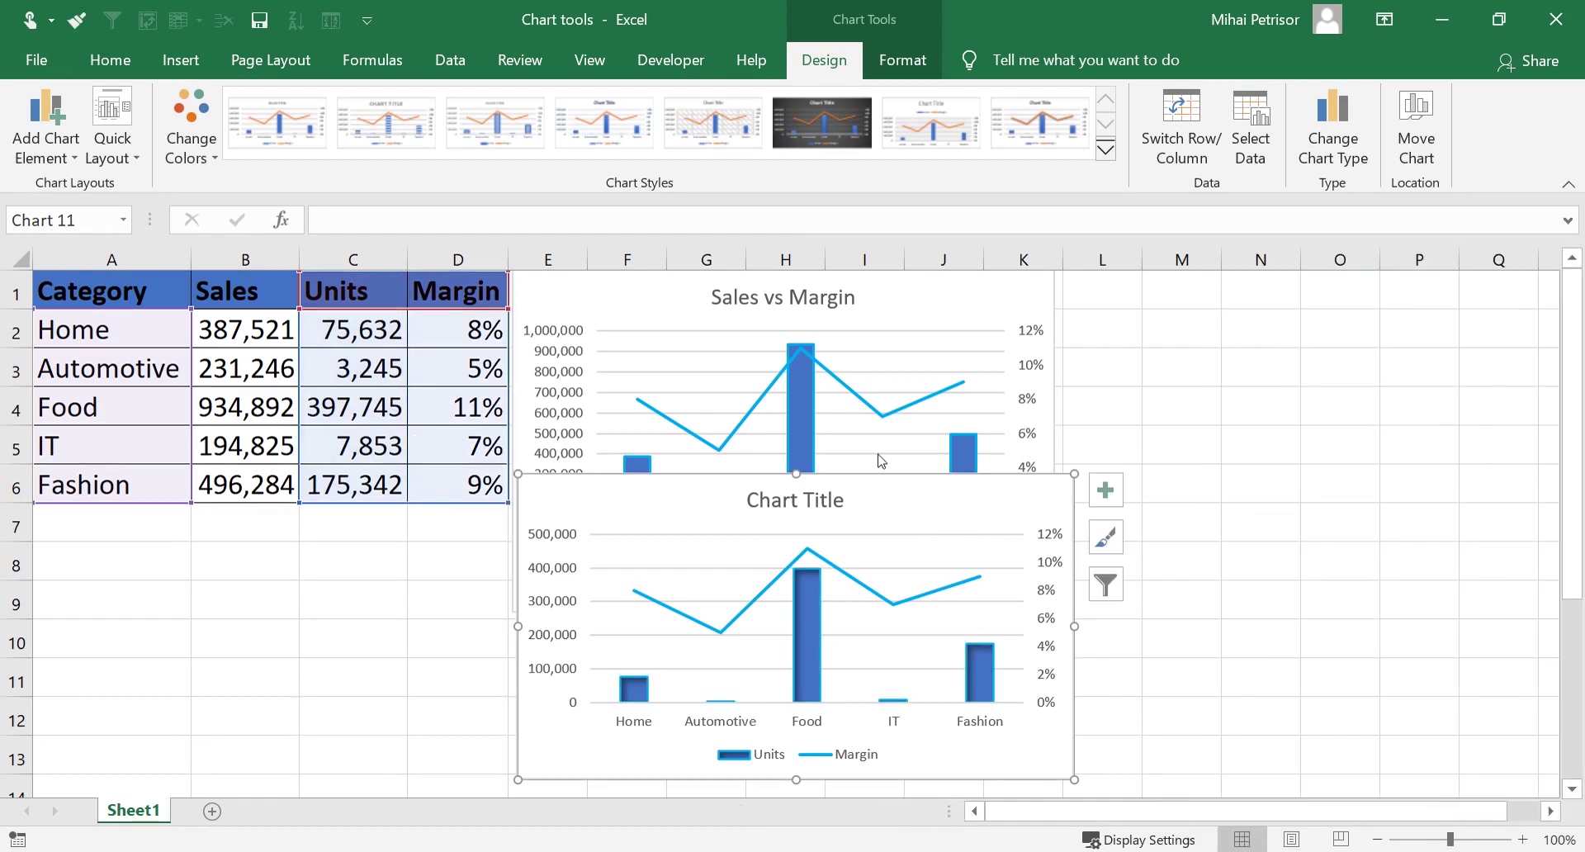
# Save the restyled Units and Margin chart as a template, replacing the existing Sales template, and nudge the chart up slightly
pyautogui.rightClick(914, 501)
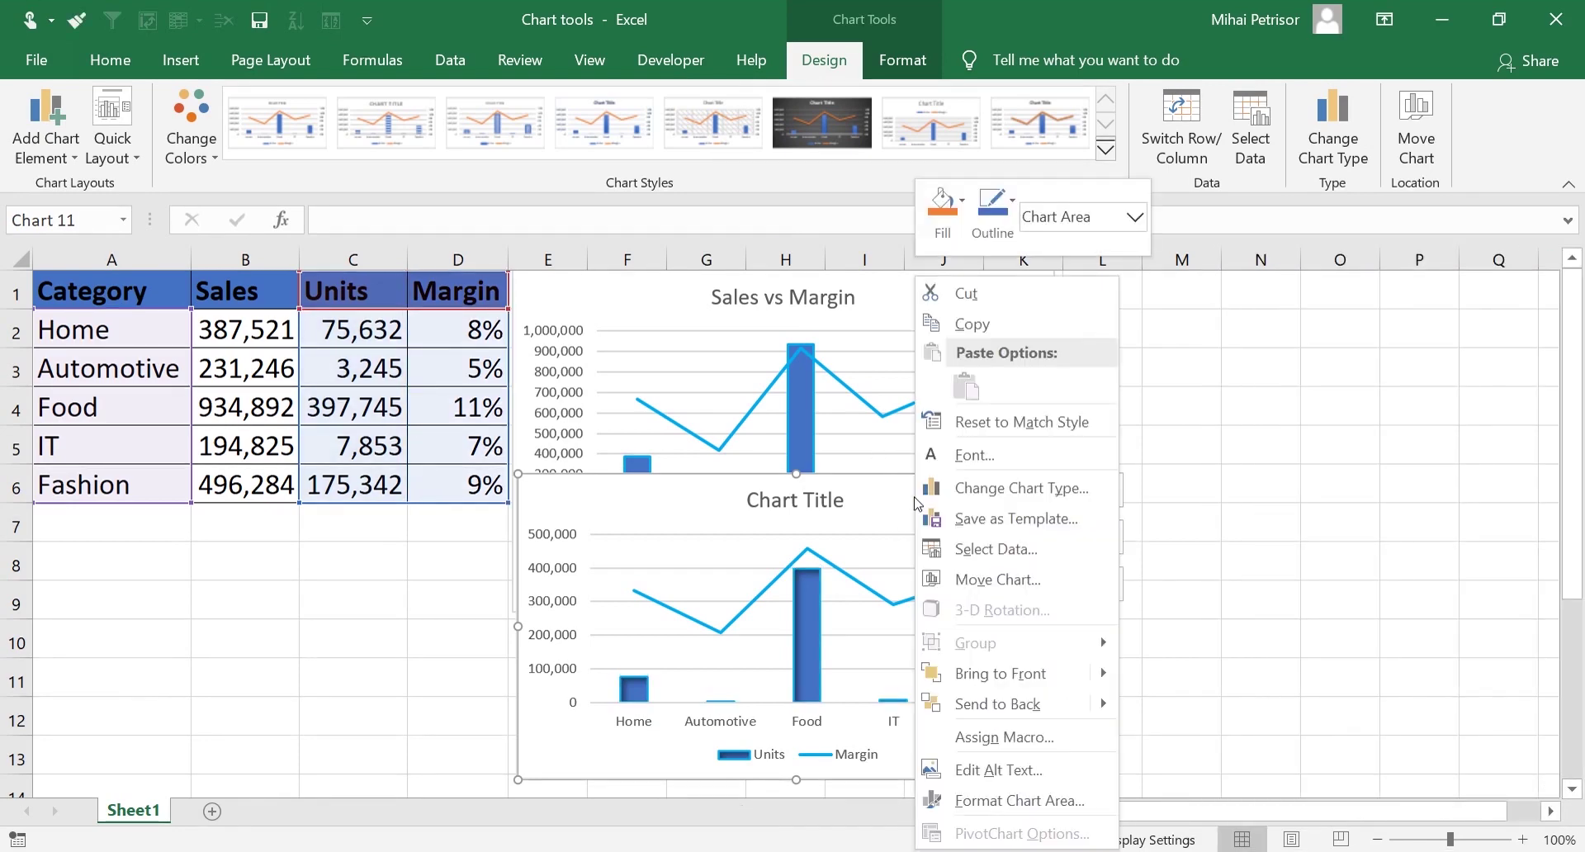
pyautogui.click(1052, 518)
pyautogui.click(351, 188)
pyautogui.press('Return')
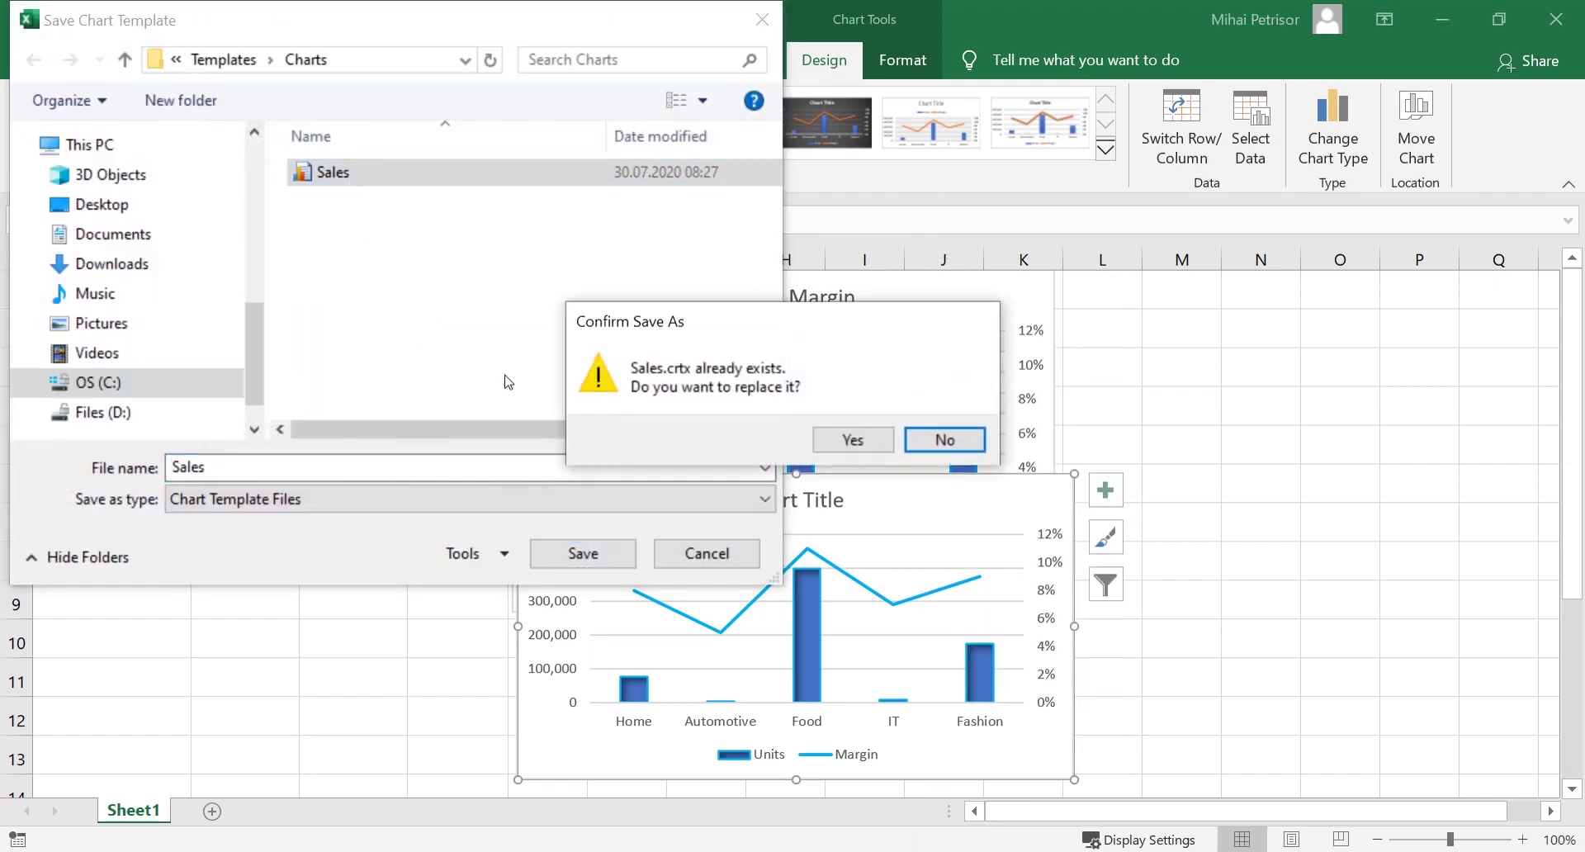
pyautogui.click(854, 442)
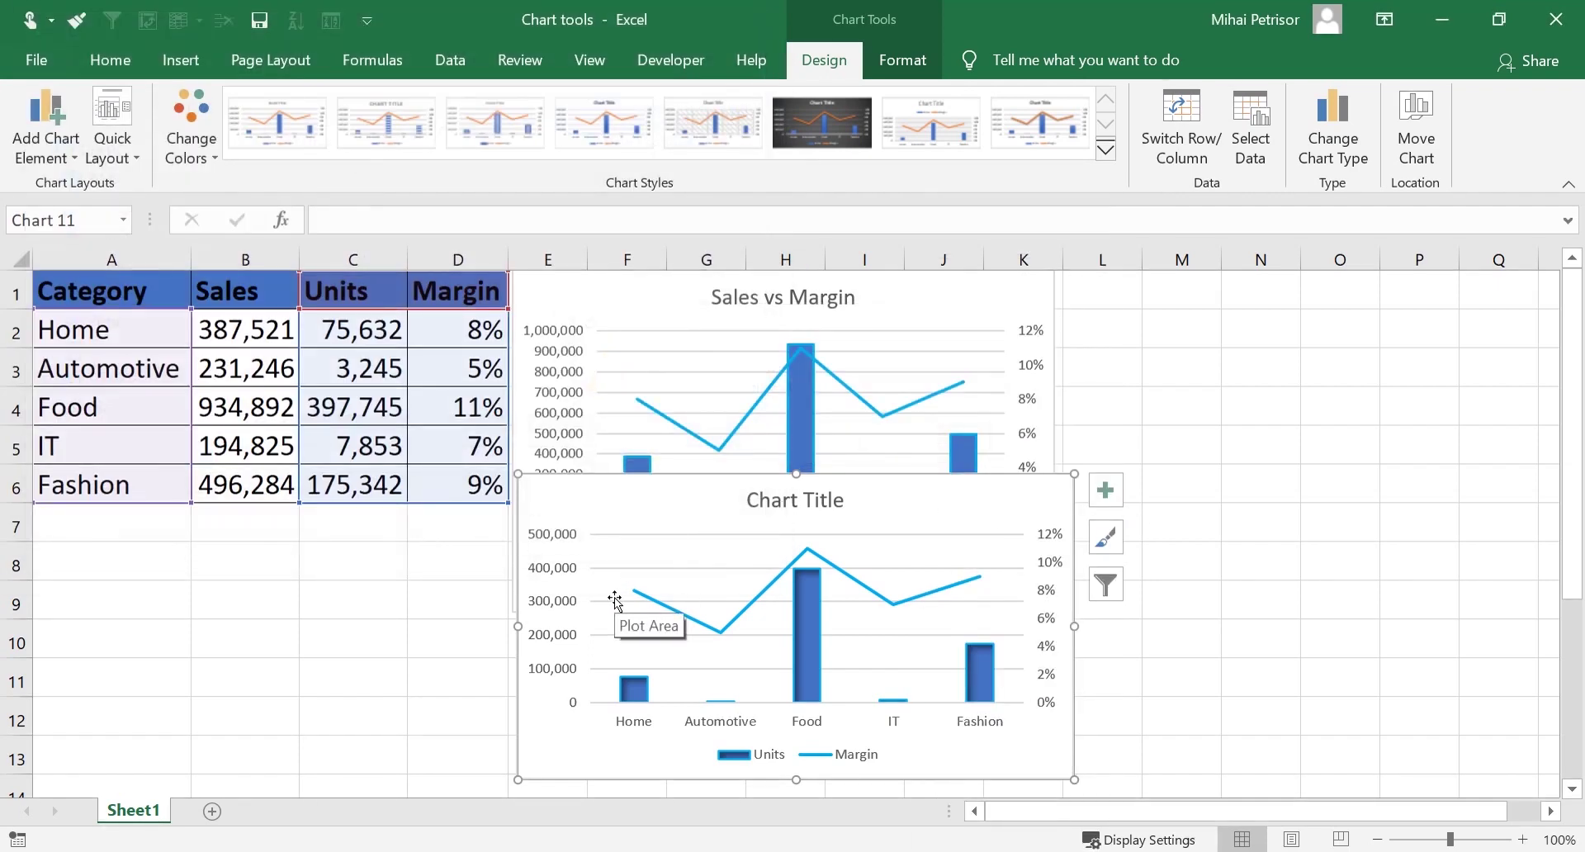
pyautogui.press('Escape')
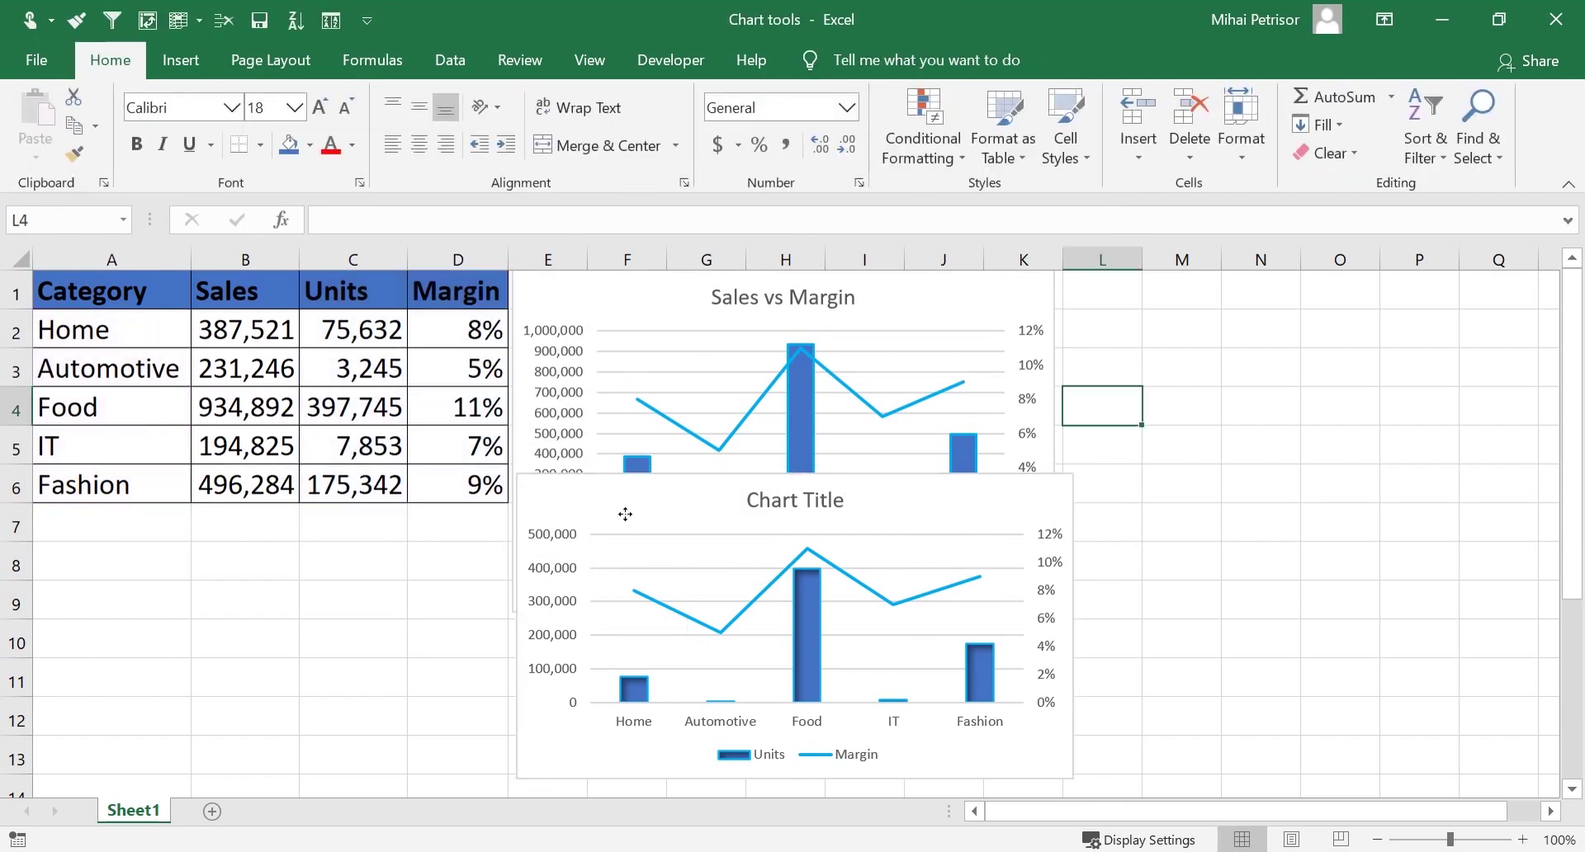
pyautogui.moveTo(627, 508); pyautogui.dragTo(664, 481)
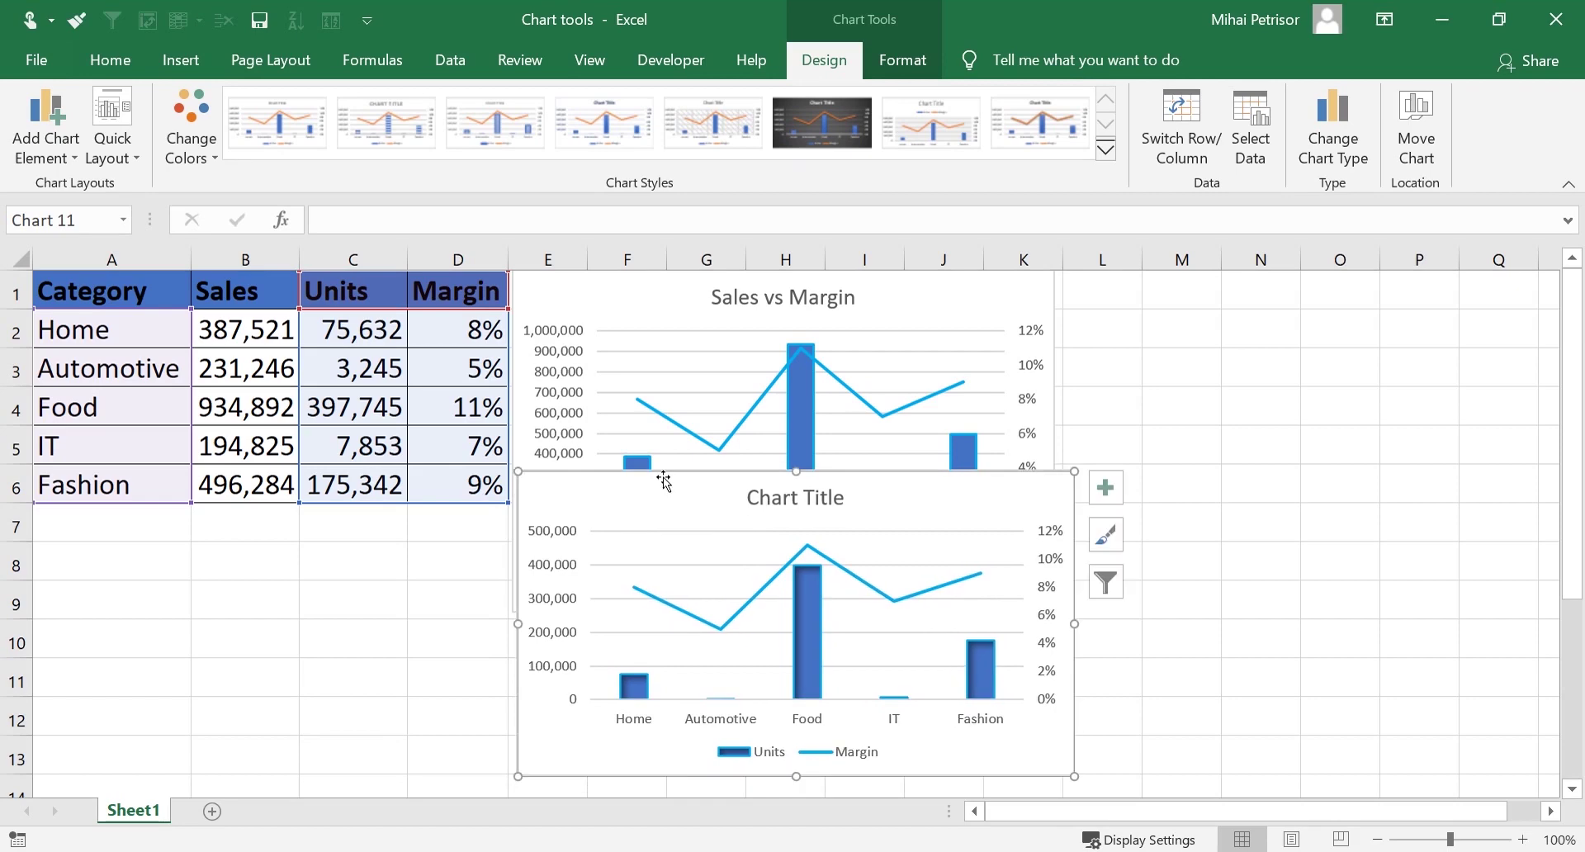
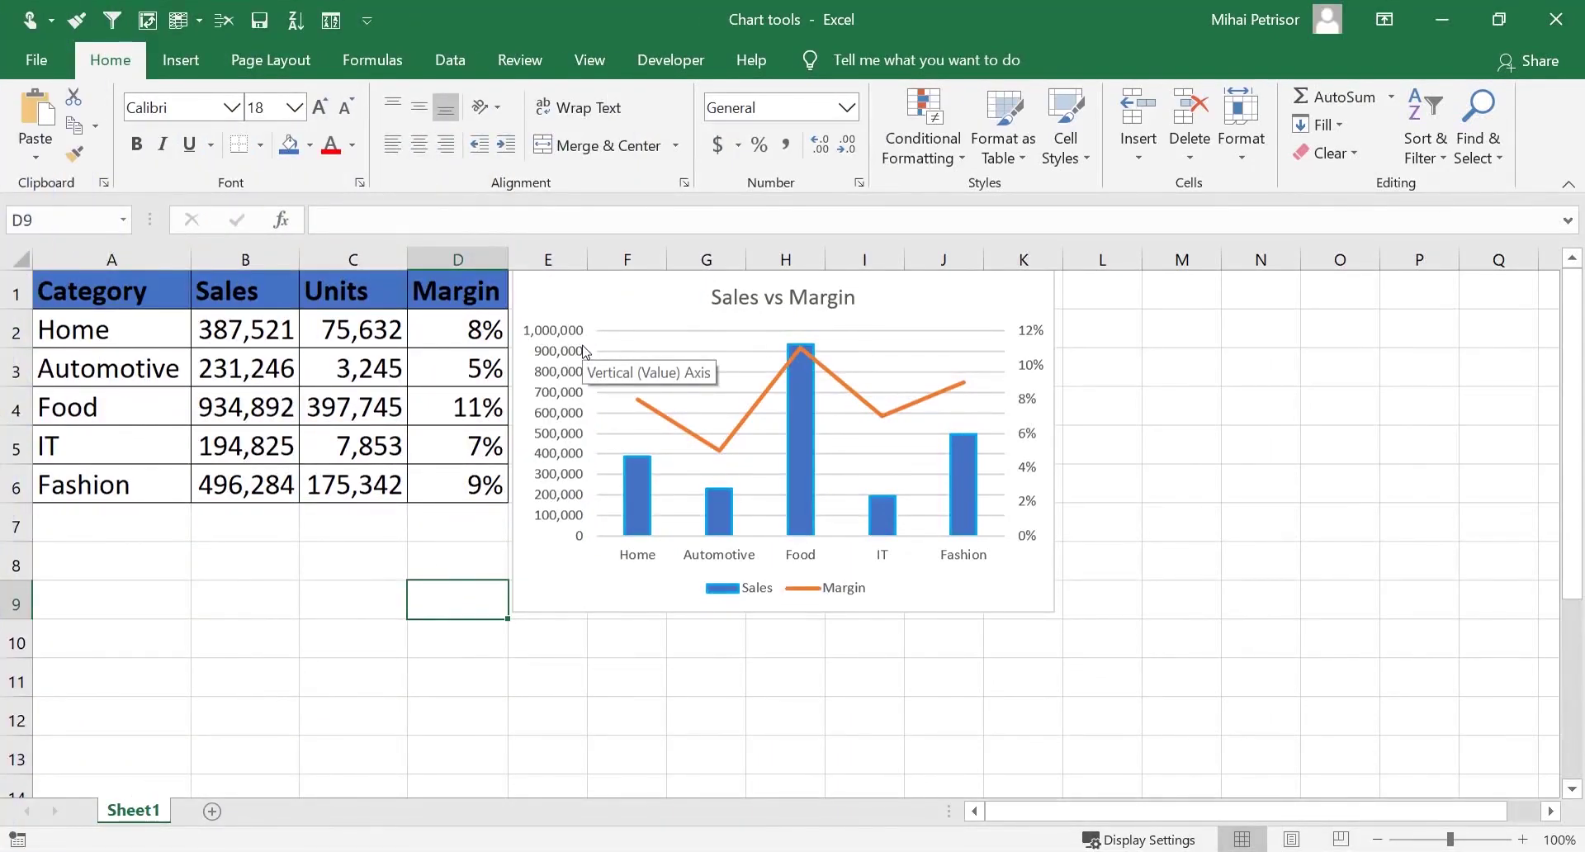
# Select the Sales vs Margin chart's gridlines and review the chart elements that can be added, including the data label positions
pyautogui.click(340, 332)
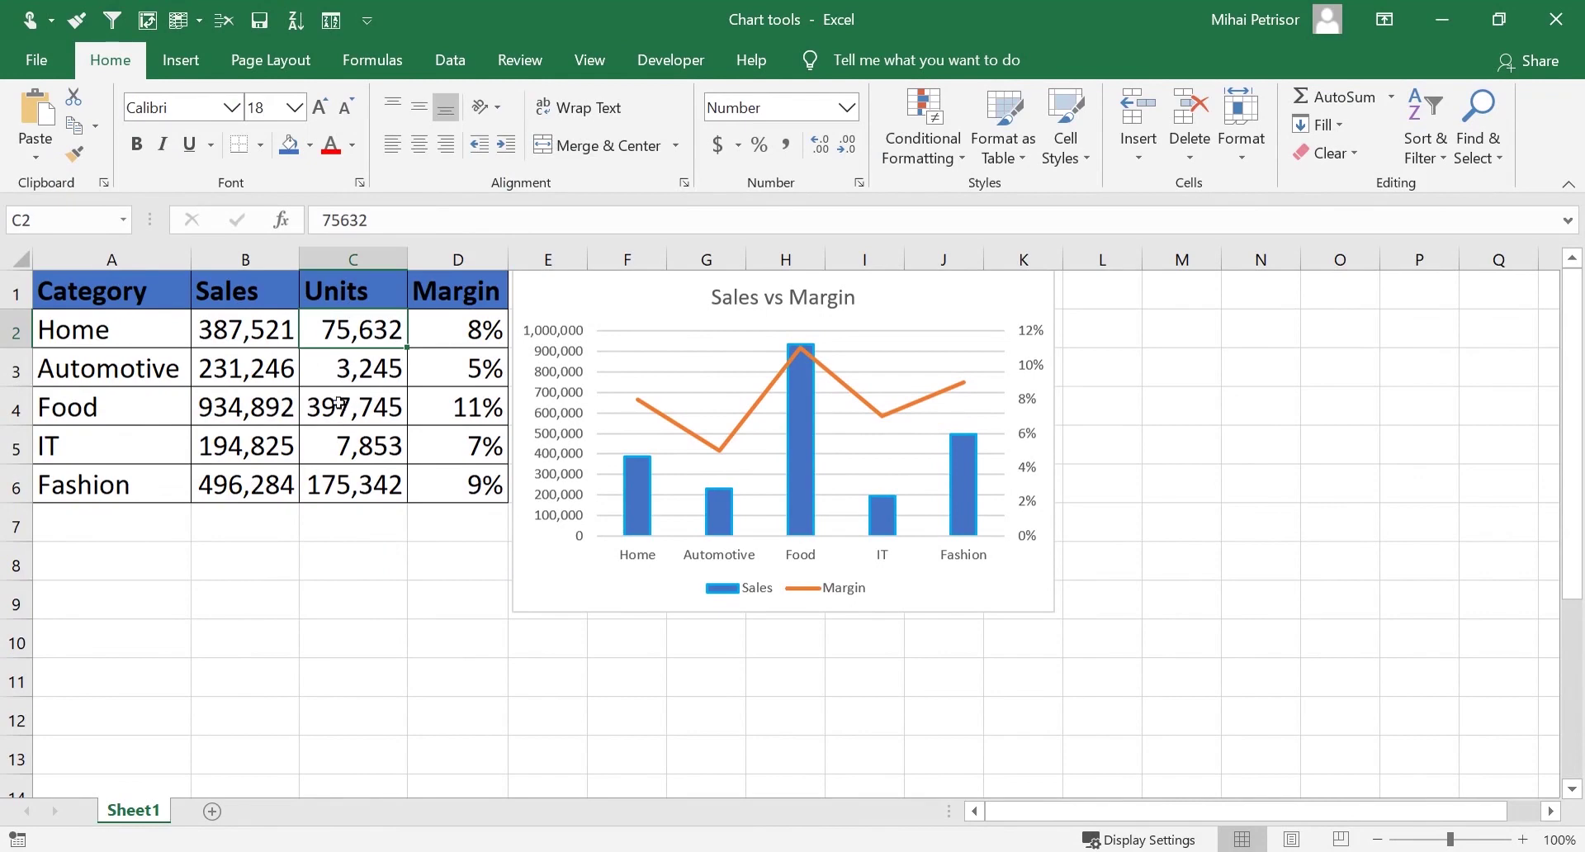
pyautogui.click(194, 365)
pyautogui.click(586, 346)
pyautogui.click(852, 66)
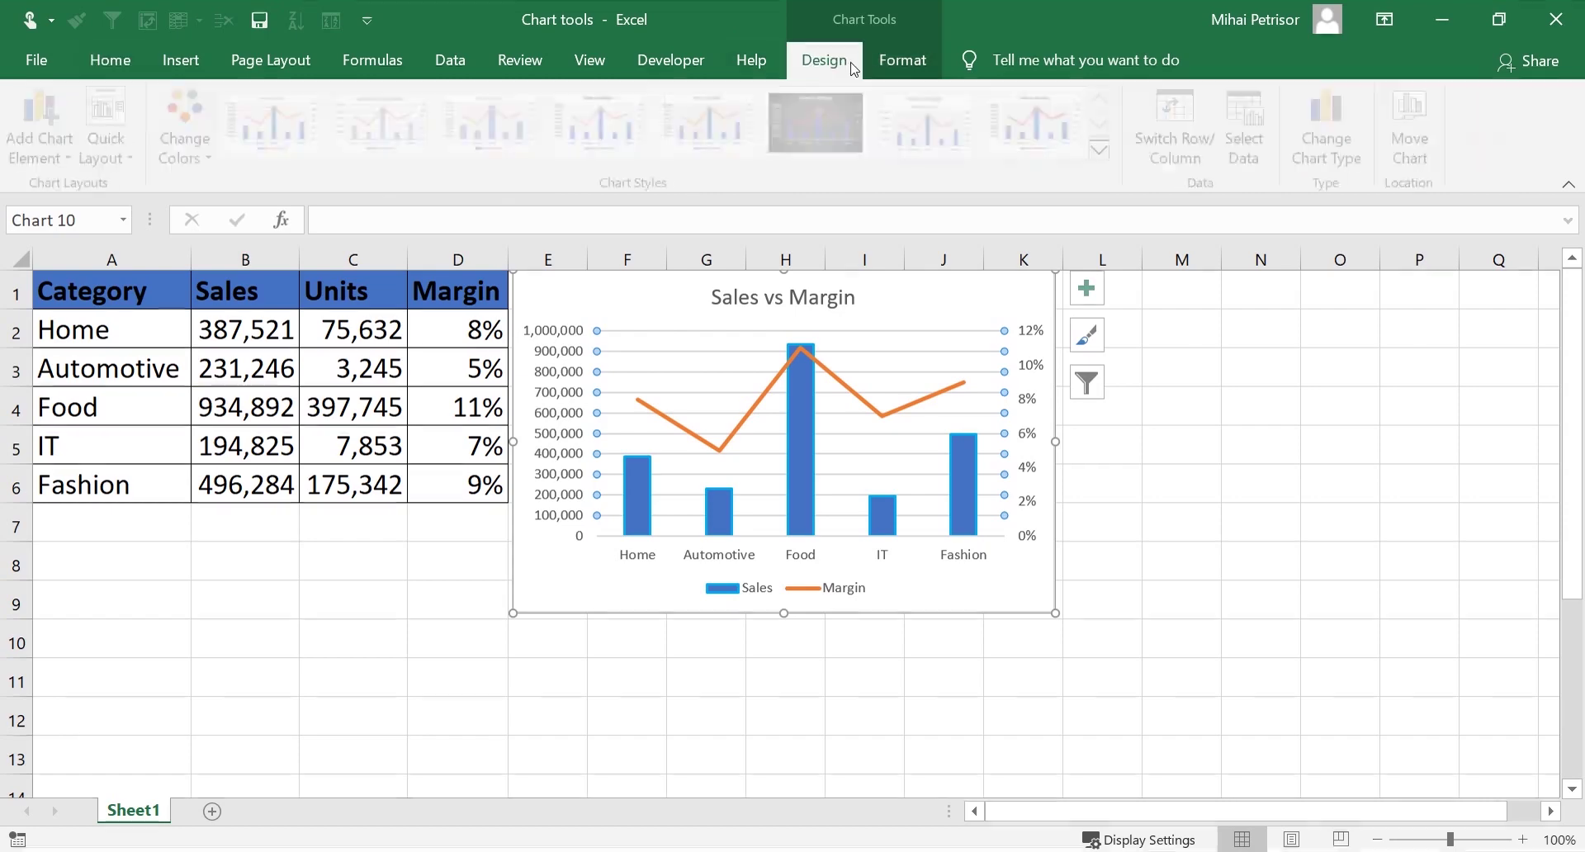
pyautogui.click(66, 157)
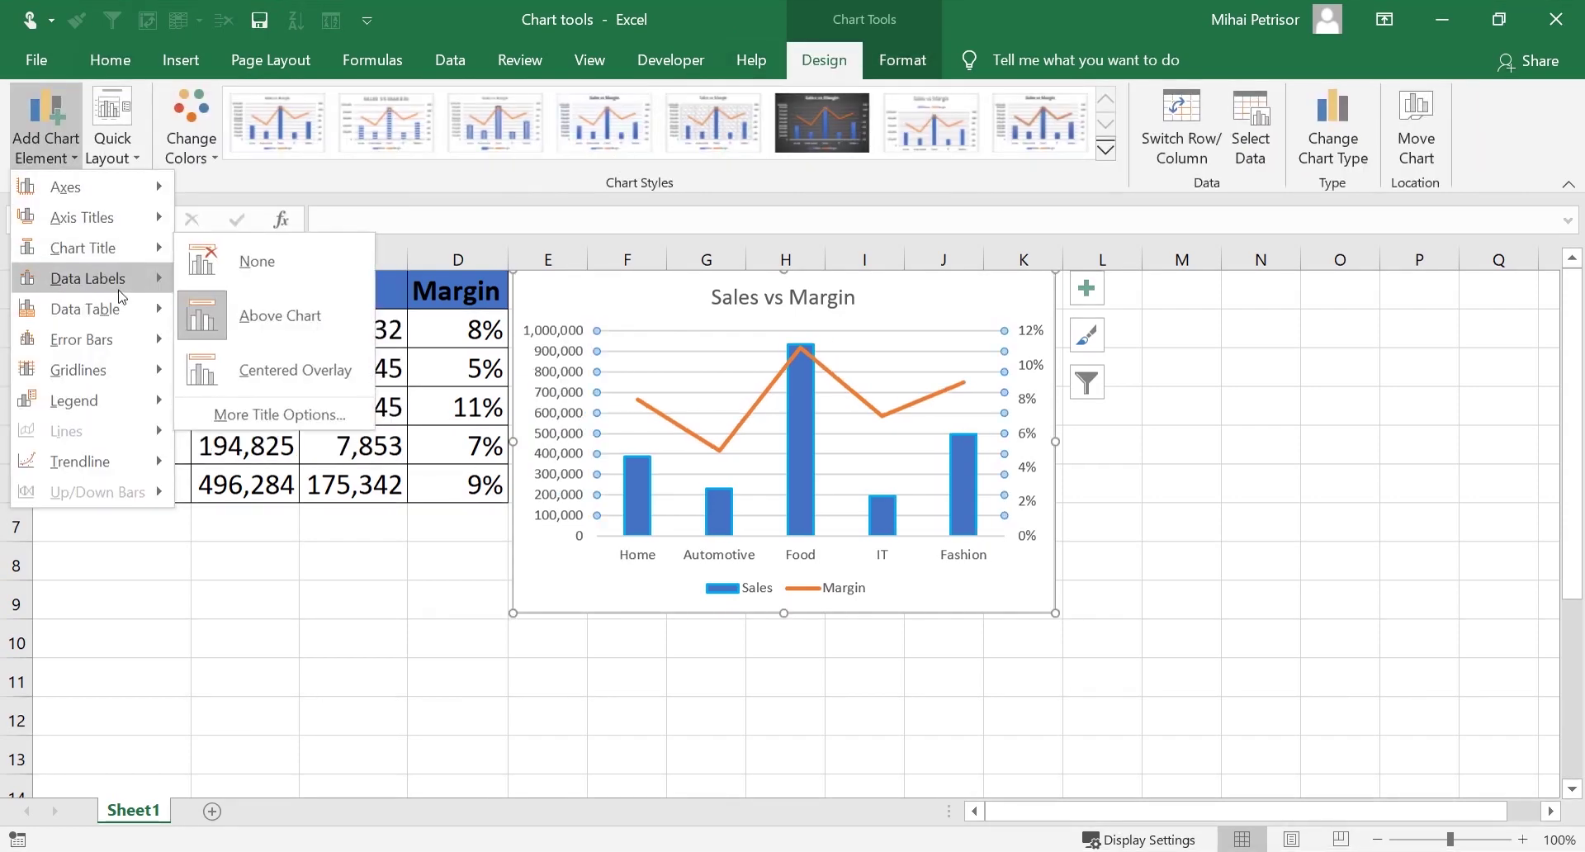
pyautogui.moveTo(106, 196)
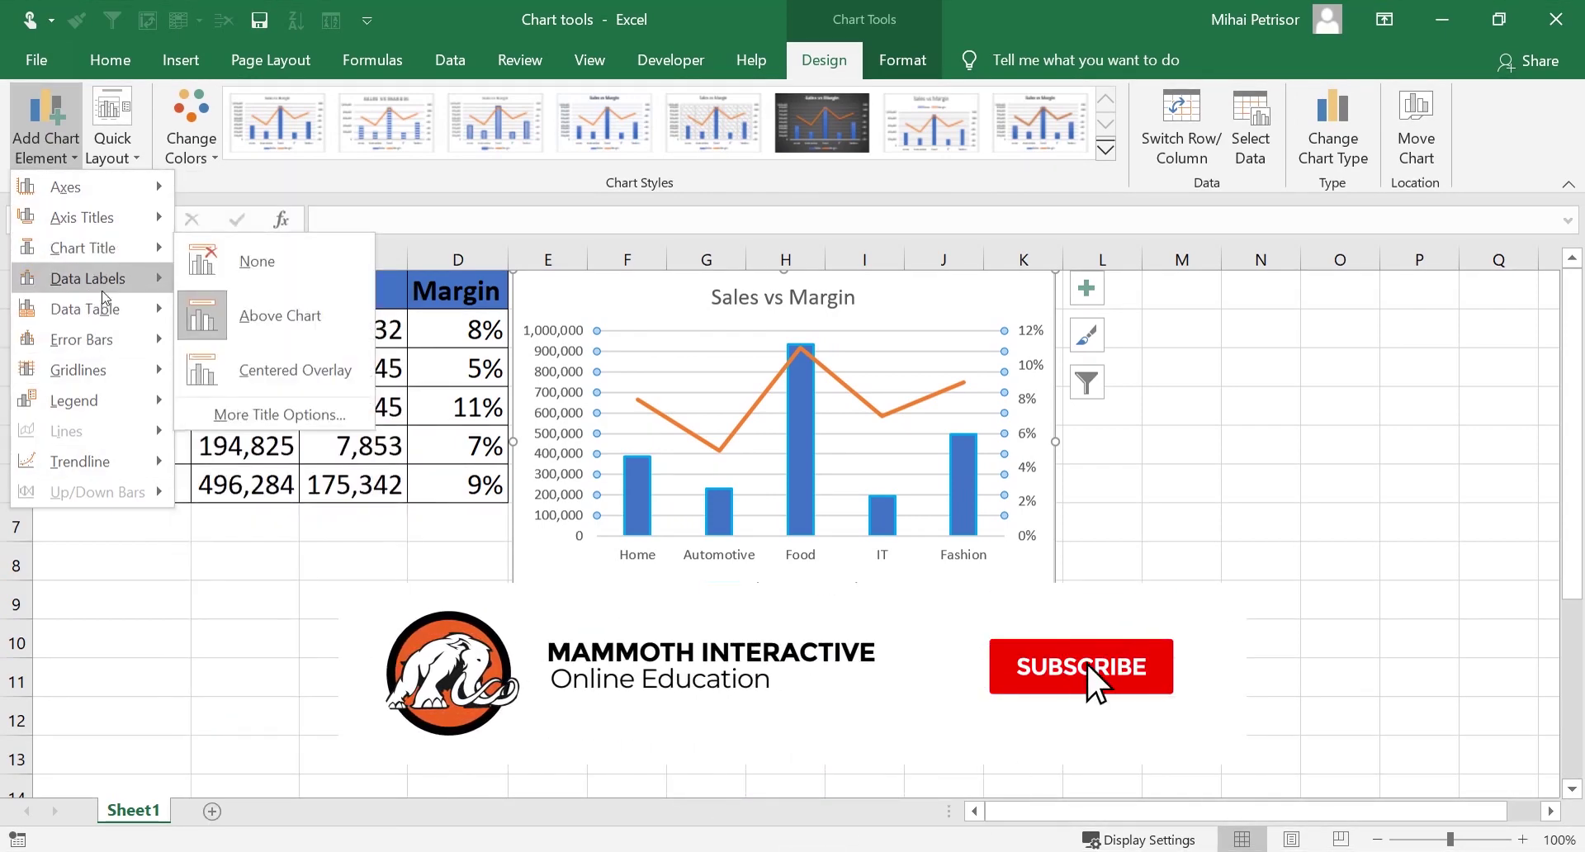
pyautogui.moveTo(103, 285)
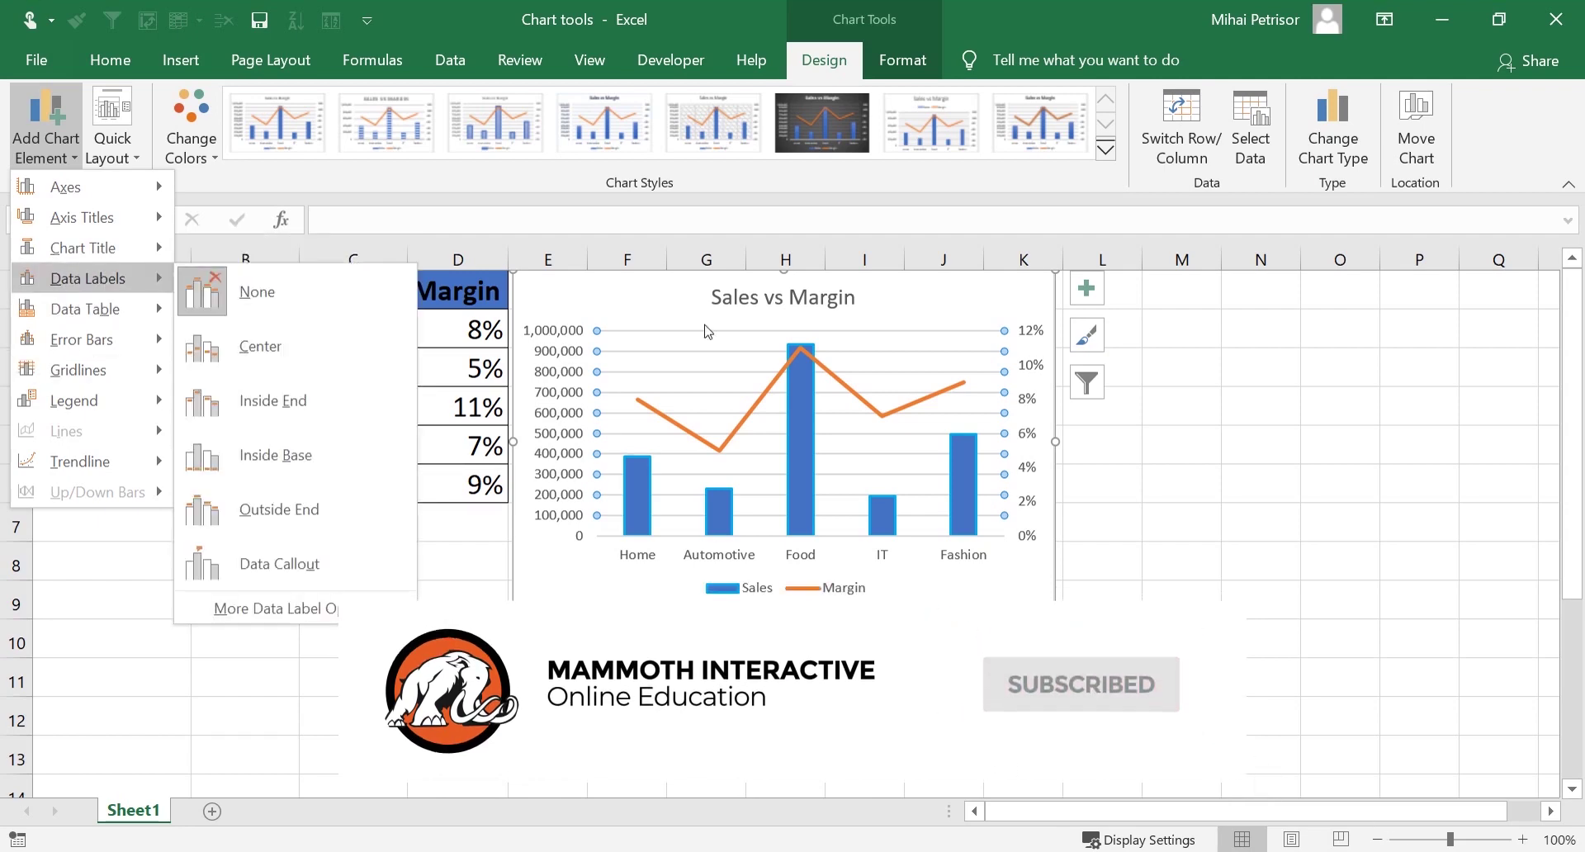
pyautogui.click(925, 69)
pyautogui.click(824, 61)
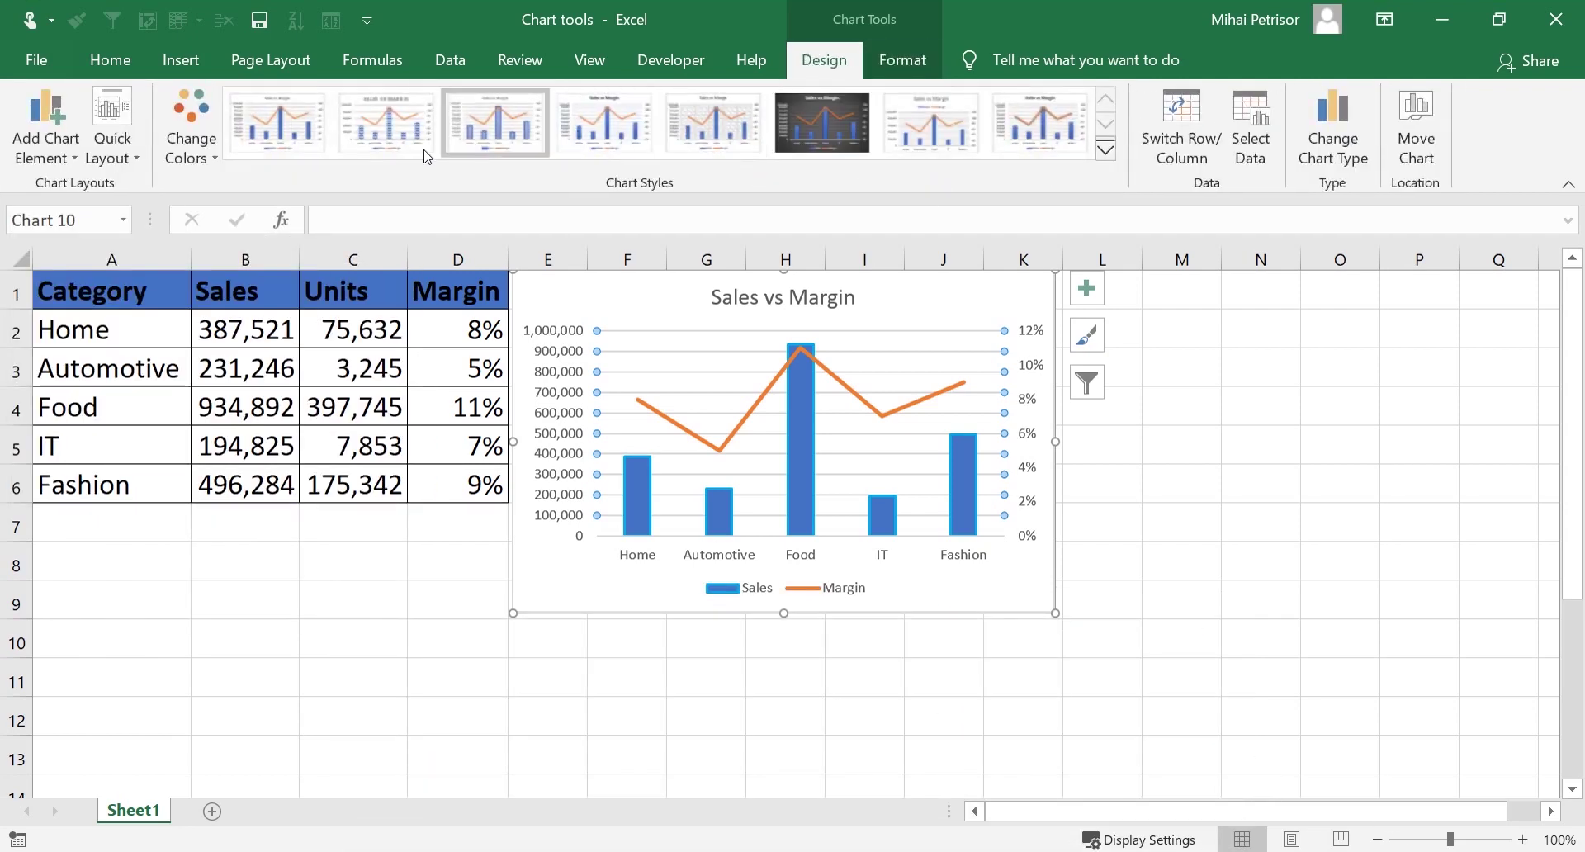
# Look through the quick layouts and the color options for the Sales vs Margin chart
pyautogui.click(139, 159)
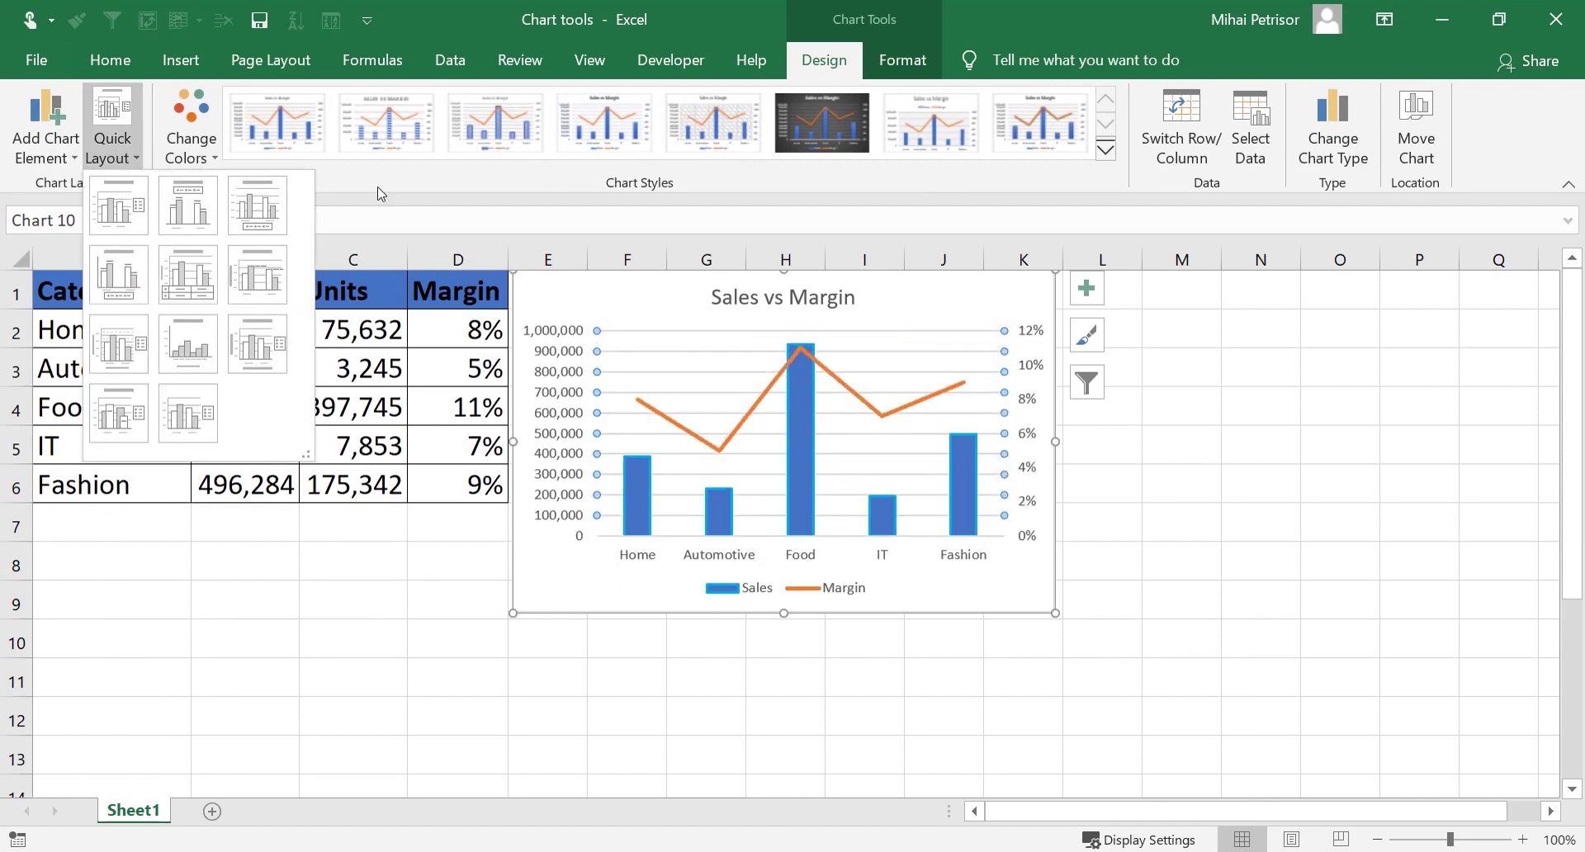
pyautogui.press('Escape')
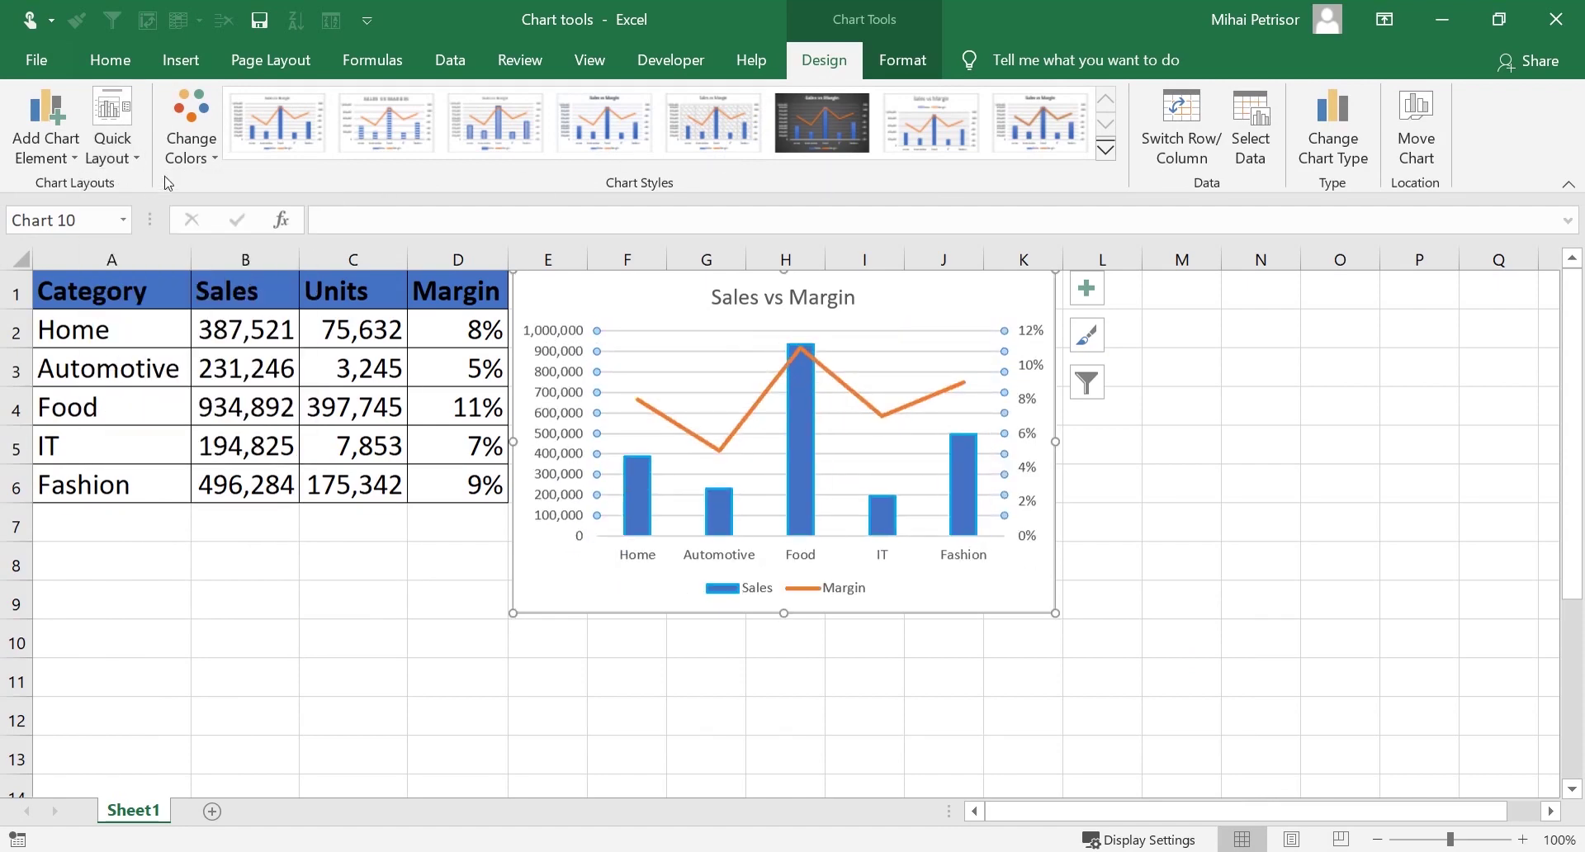
pyautogui.click(201, 159)
# Try several chart styles on the Sales vs Margin chart and apply the second style, with the uppercase title and striped columns
pyautogui.click(608, 180)
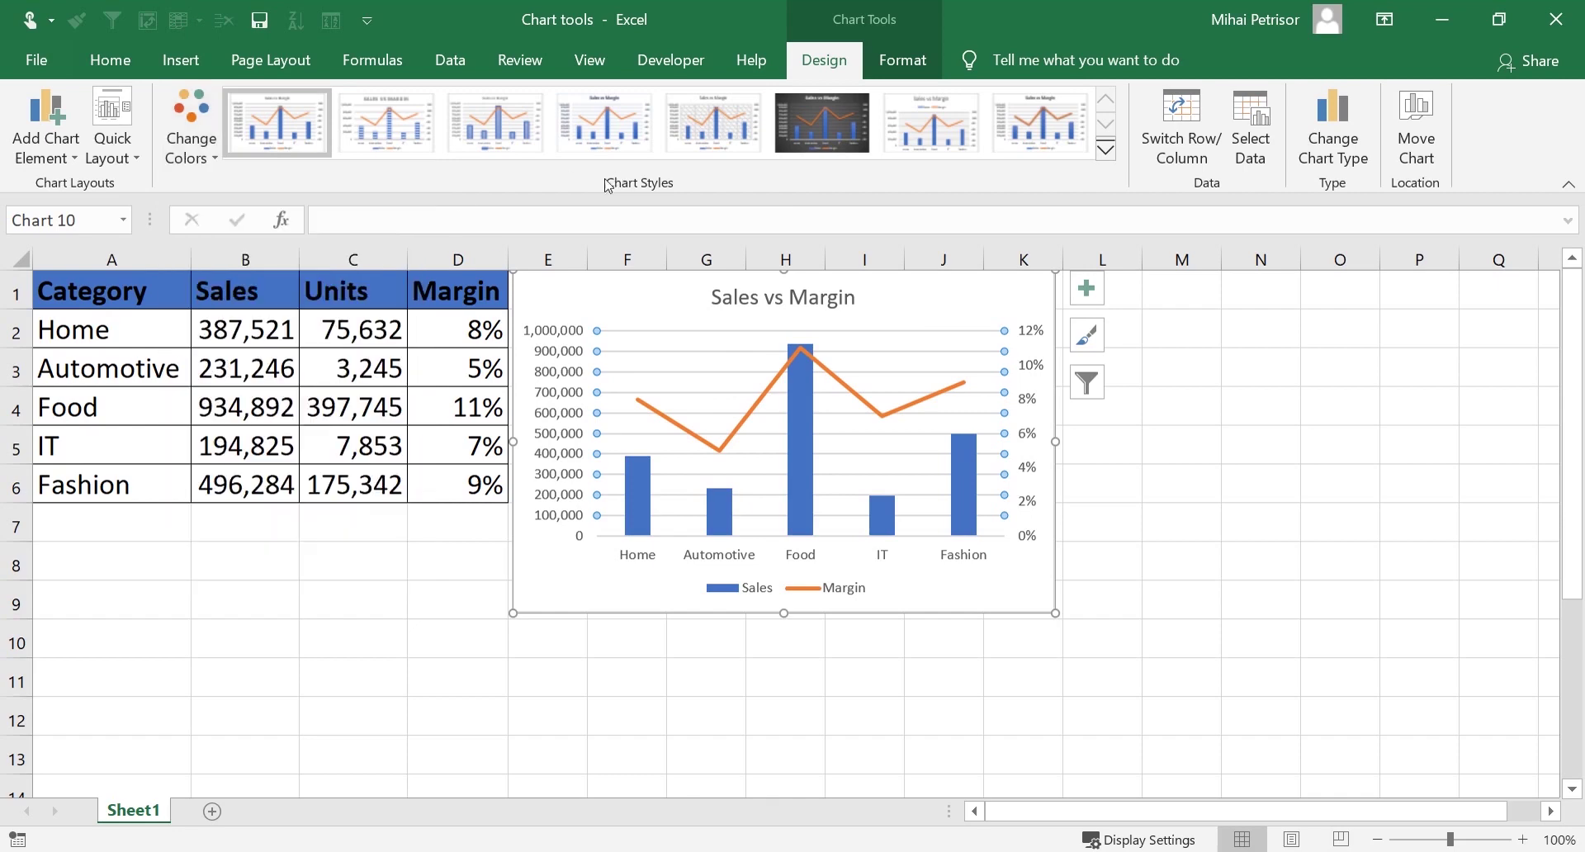
pyautogui.click(406, 156)
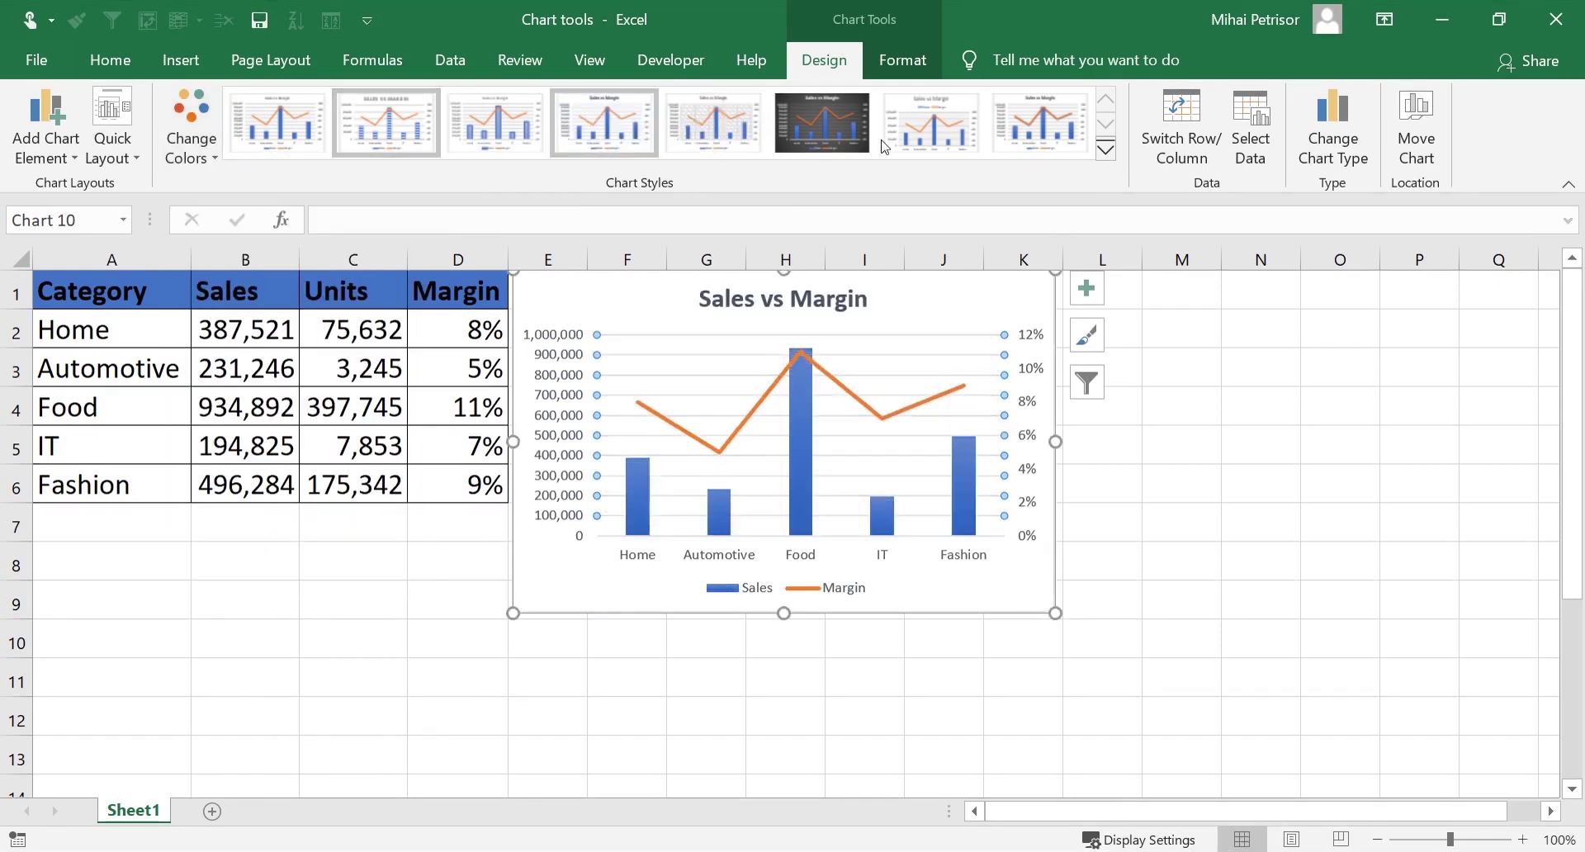
pyautogui.click(1109, 151)
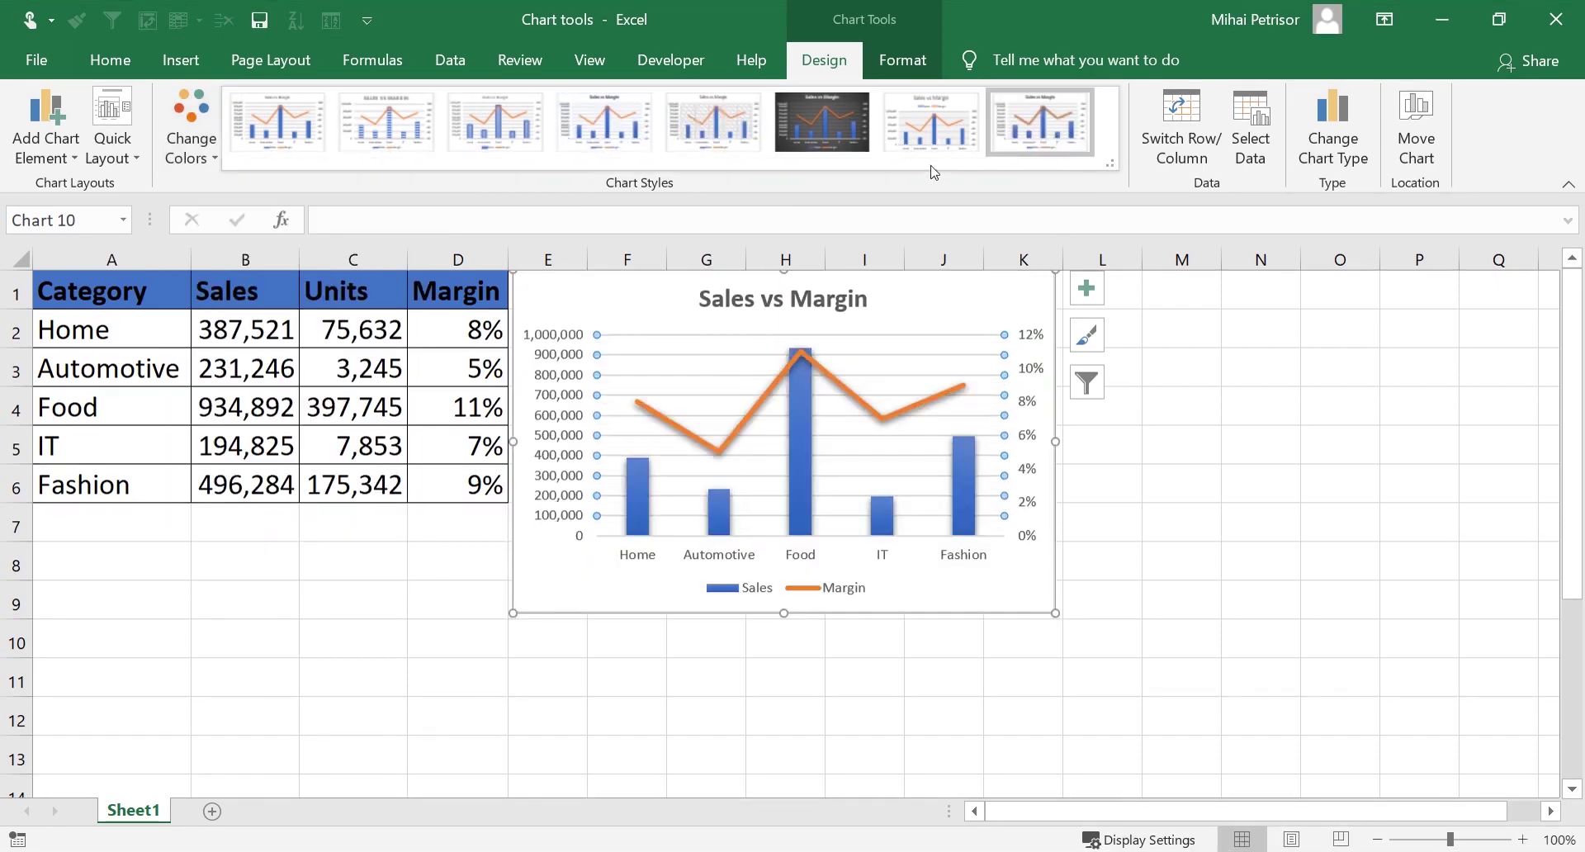
pyautogui.click(395, 138)
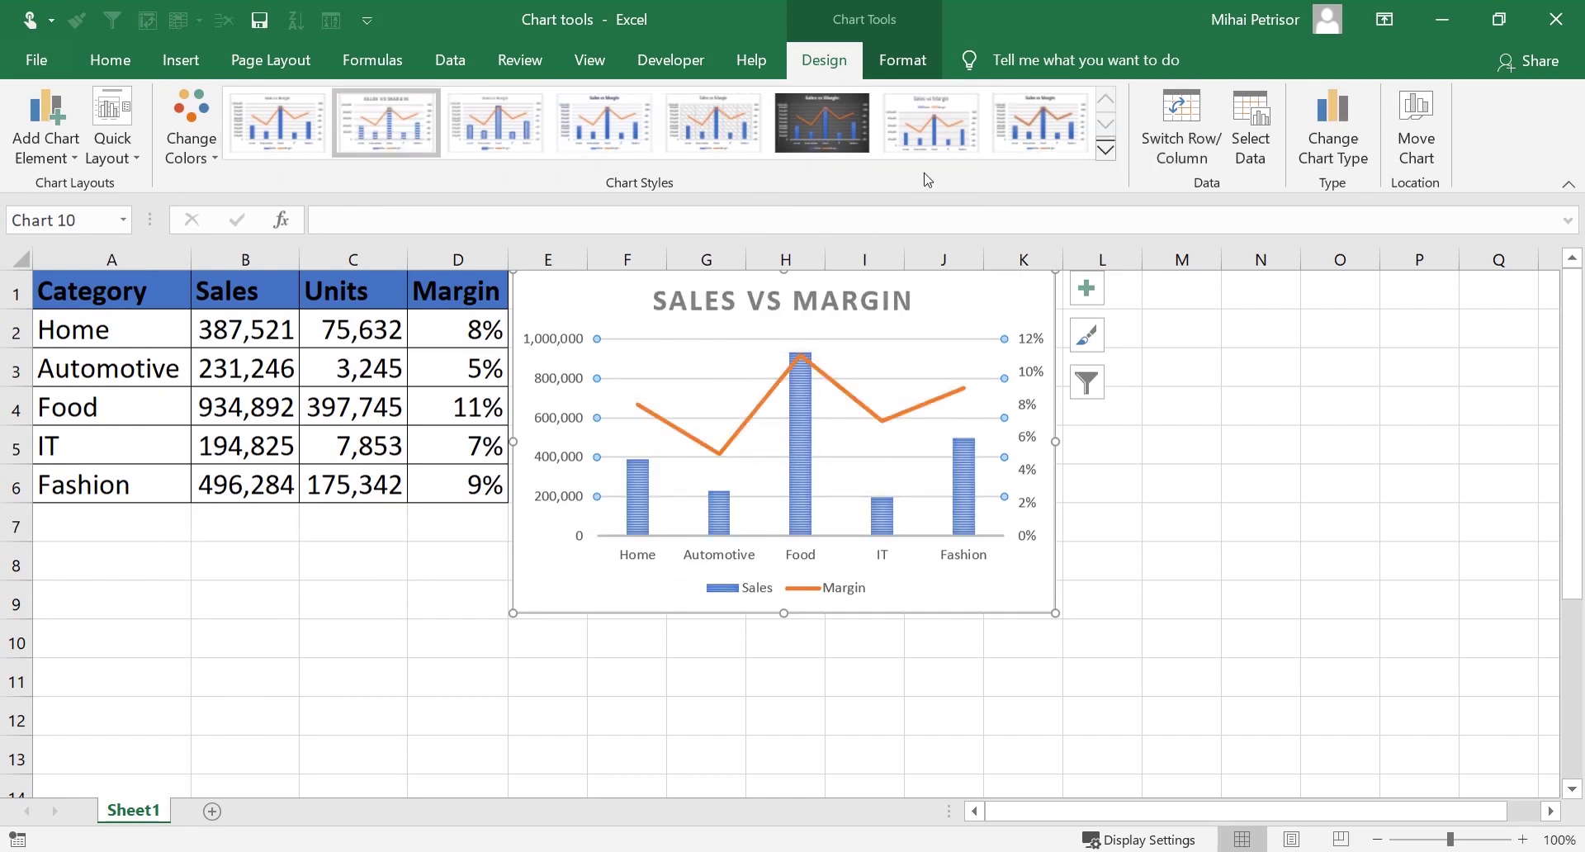
# Select the Sales vs Margin chart's series, legend and gridlines one after another to examine the formatting tools for each
pyautogui.click(902, 60)
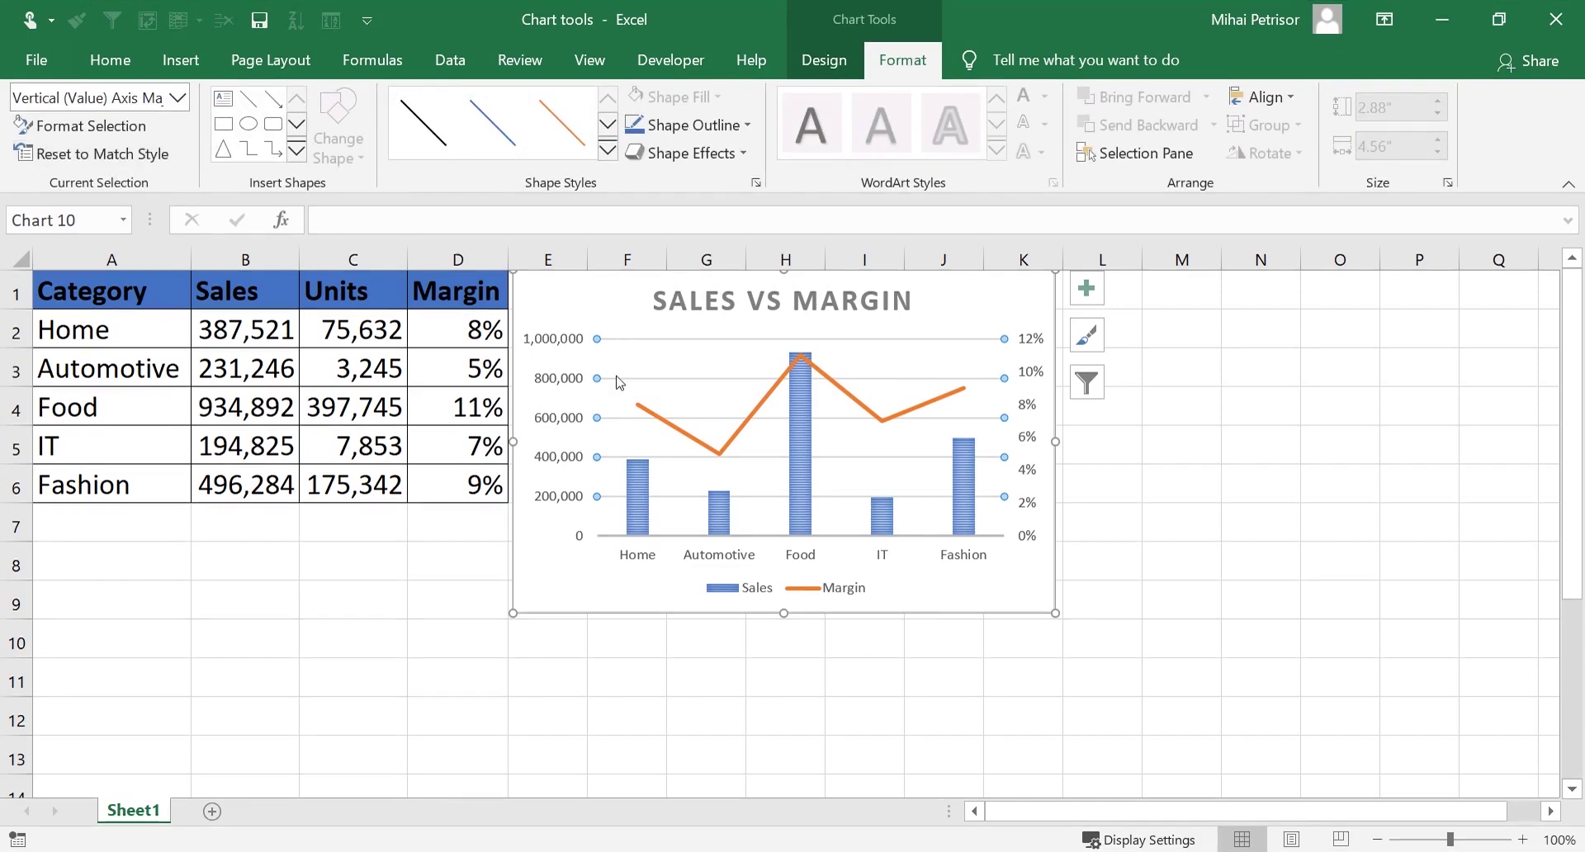
pyautogui.click(809, 472)
pyautogui.click(861, 405)
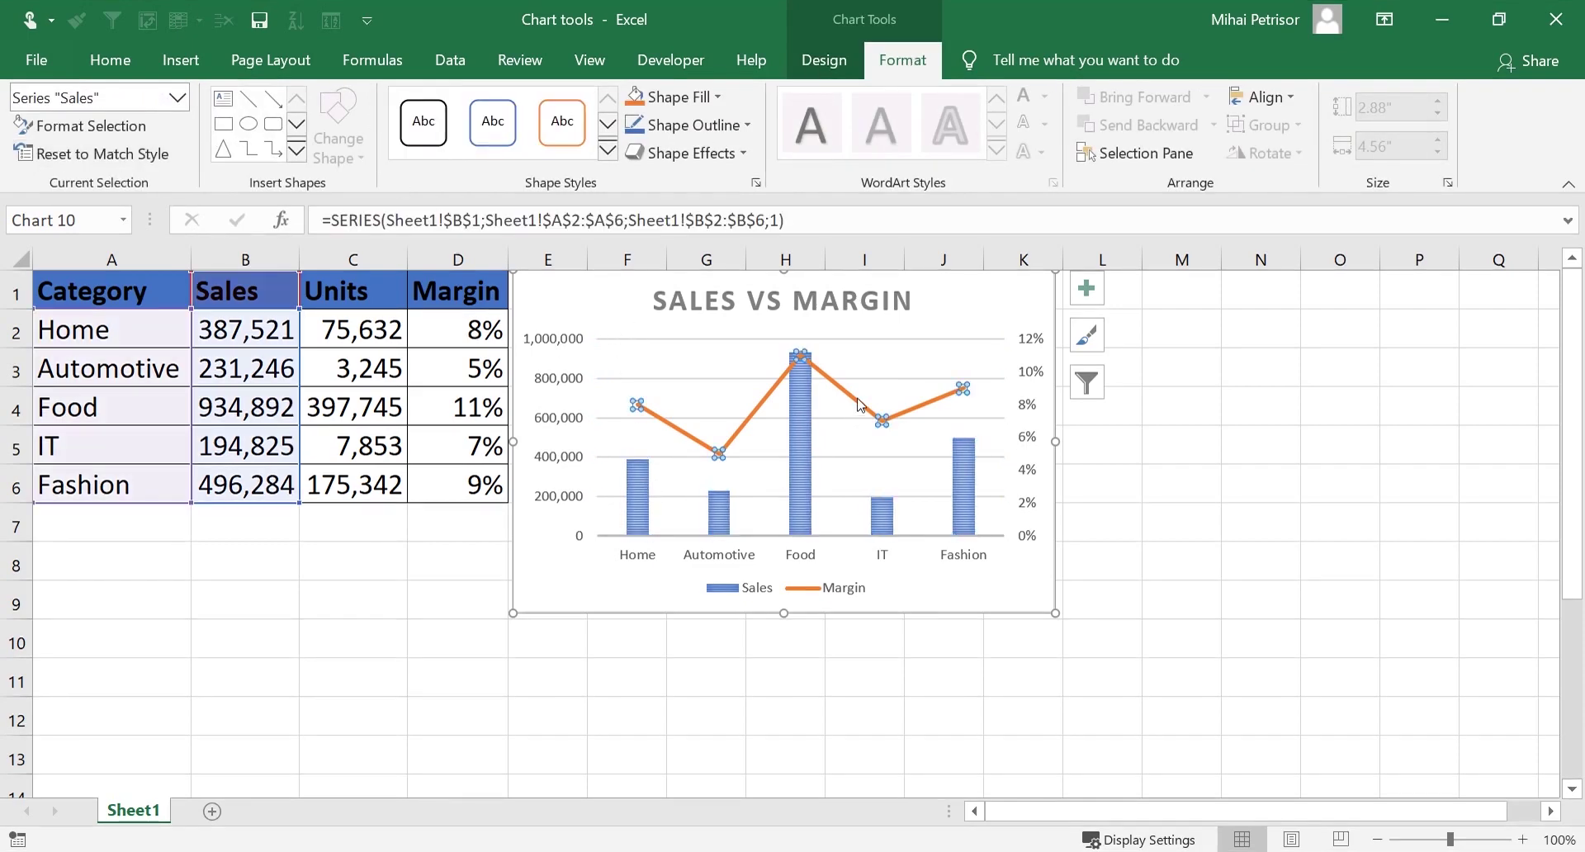
pyautogui.click(969, 494)
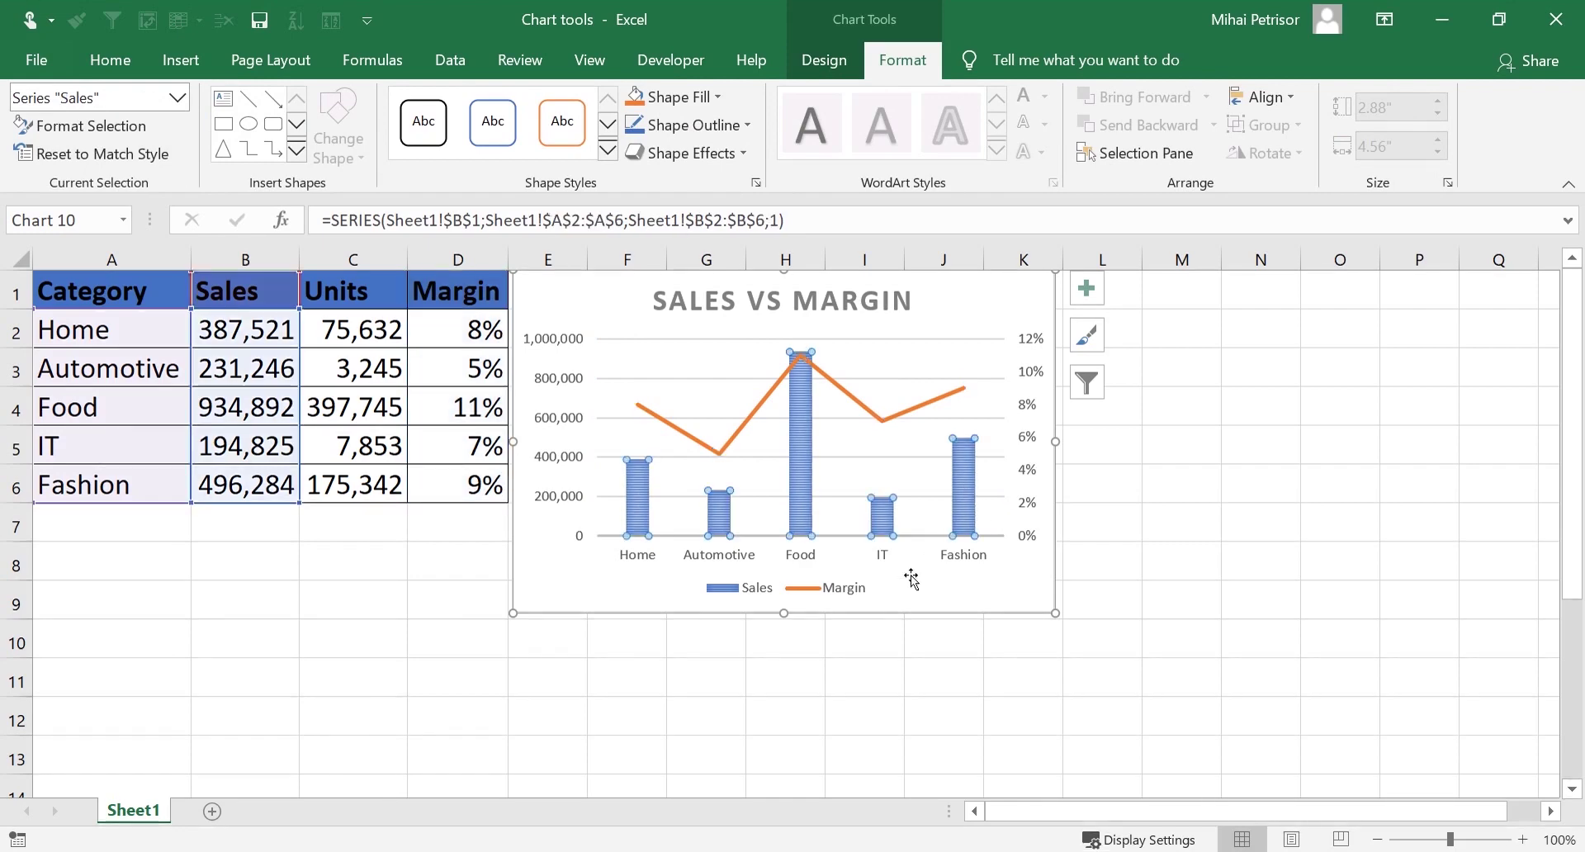
pyautogui.click(750, 591)
pyautogui.click(865, 341)
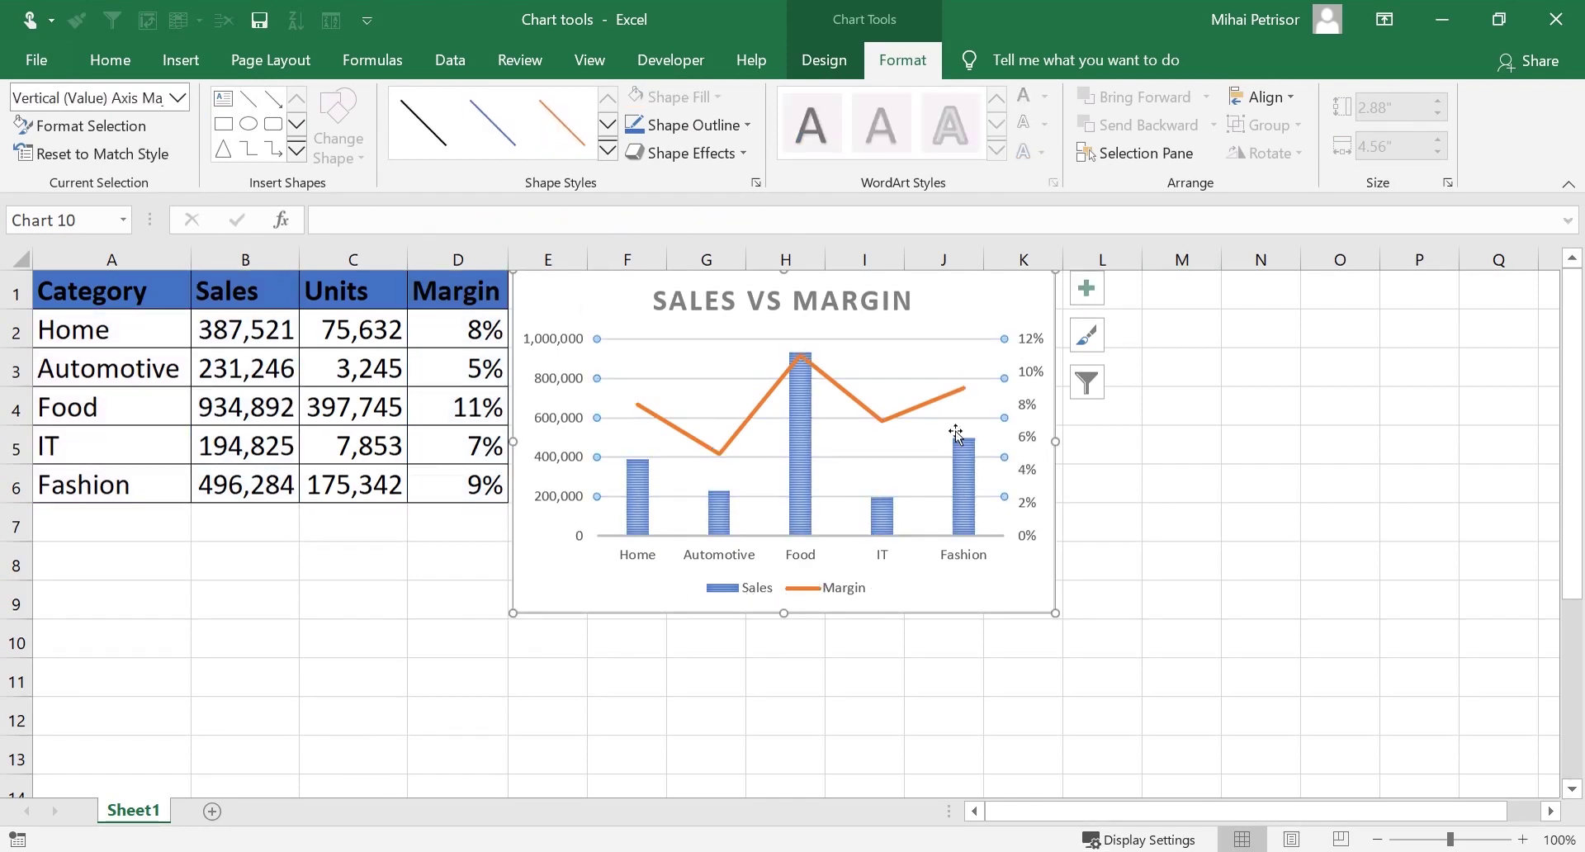
# Review the chart area's fill and border options and the Margin series' line options, and close the formatting pane
pyautogui.rightClick(961, 287)
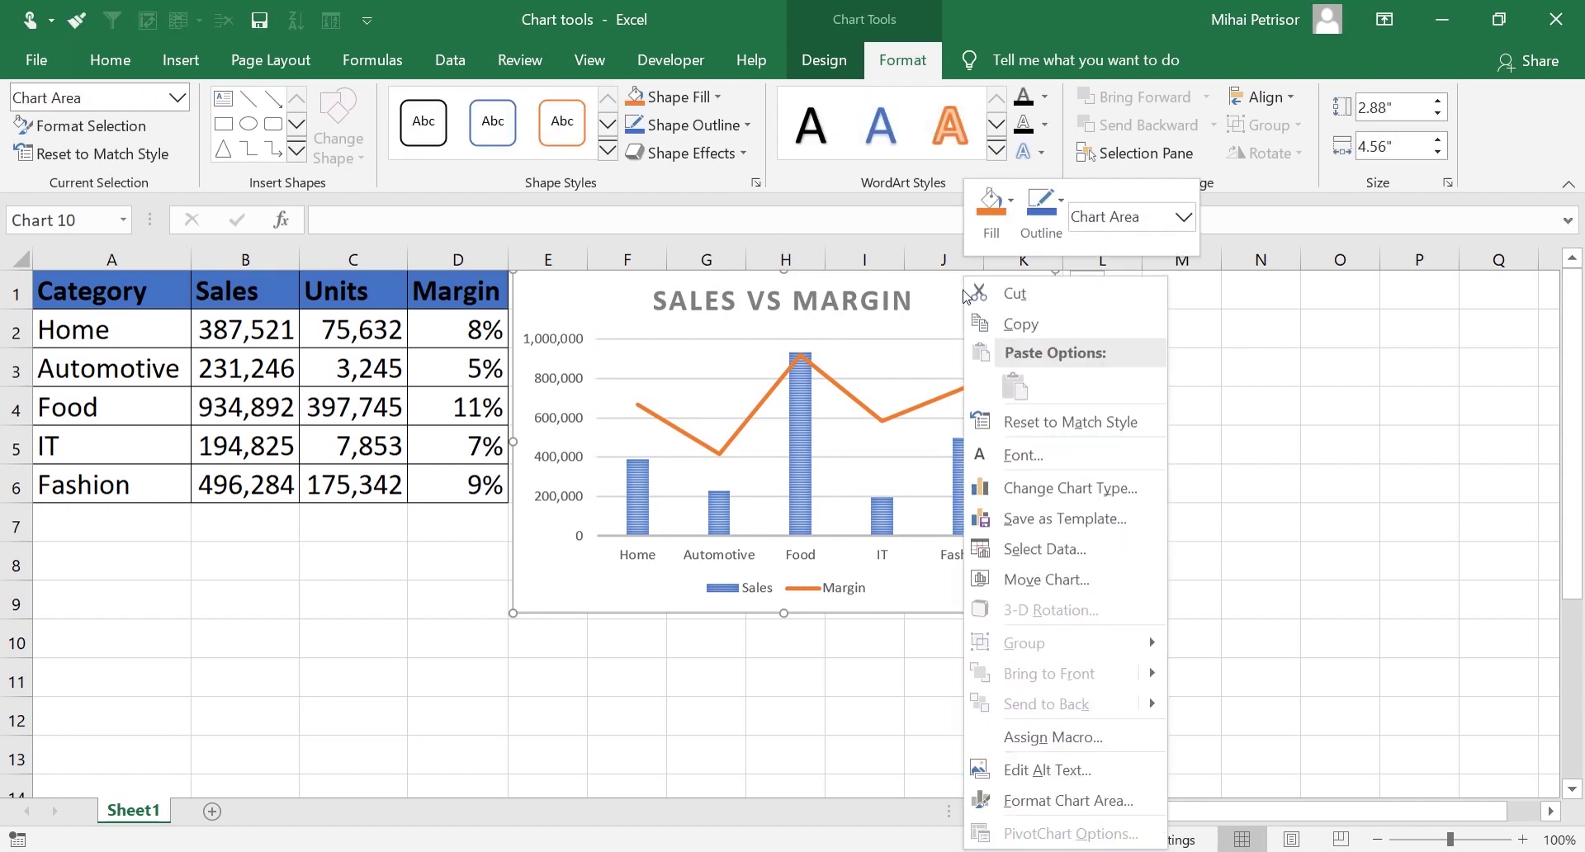
pyautogui.click(1010, 786)
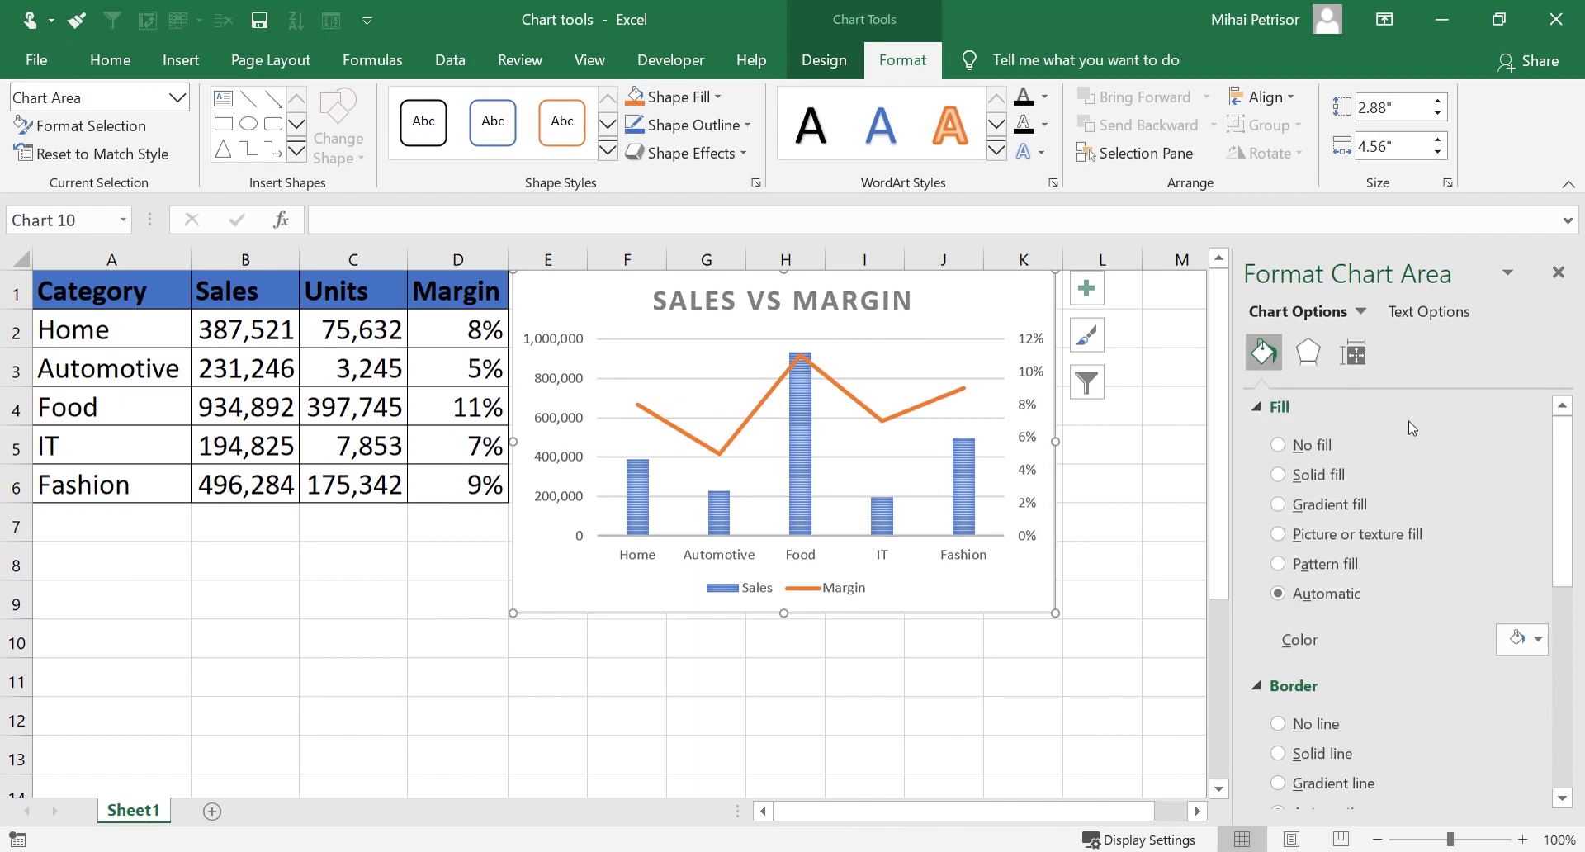
pyautogui.scroll(-3, 1564, 479)
pyautogui.scroll(3, 1564, 479)
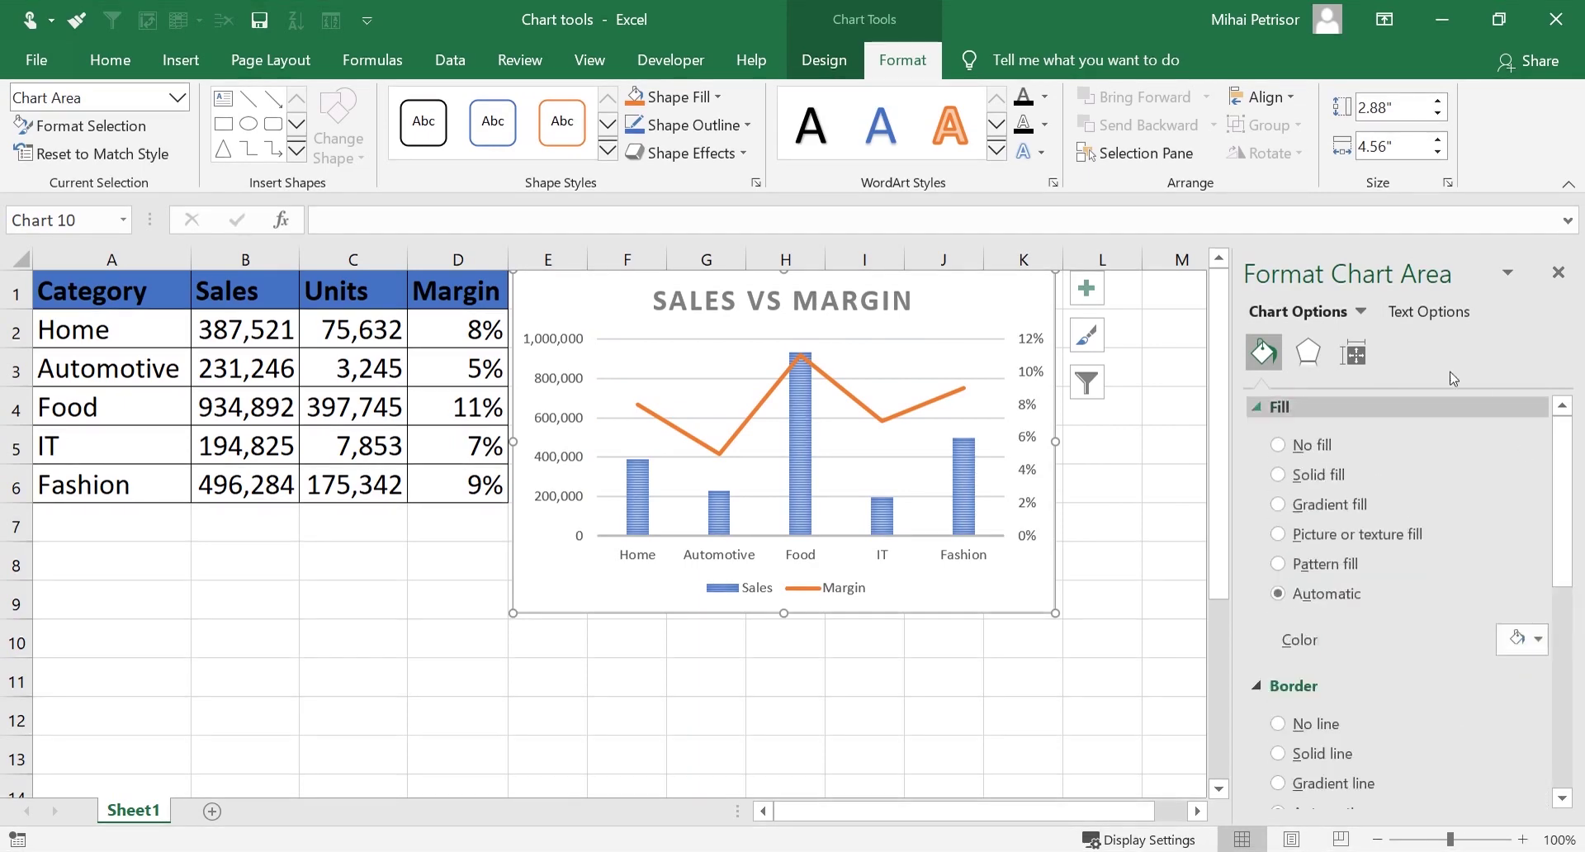
pyautogui.click(1360, 311)
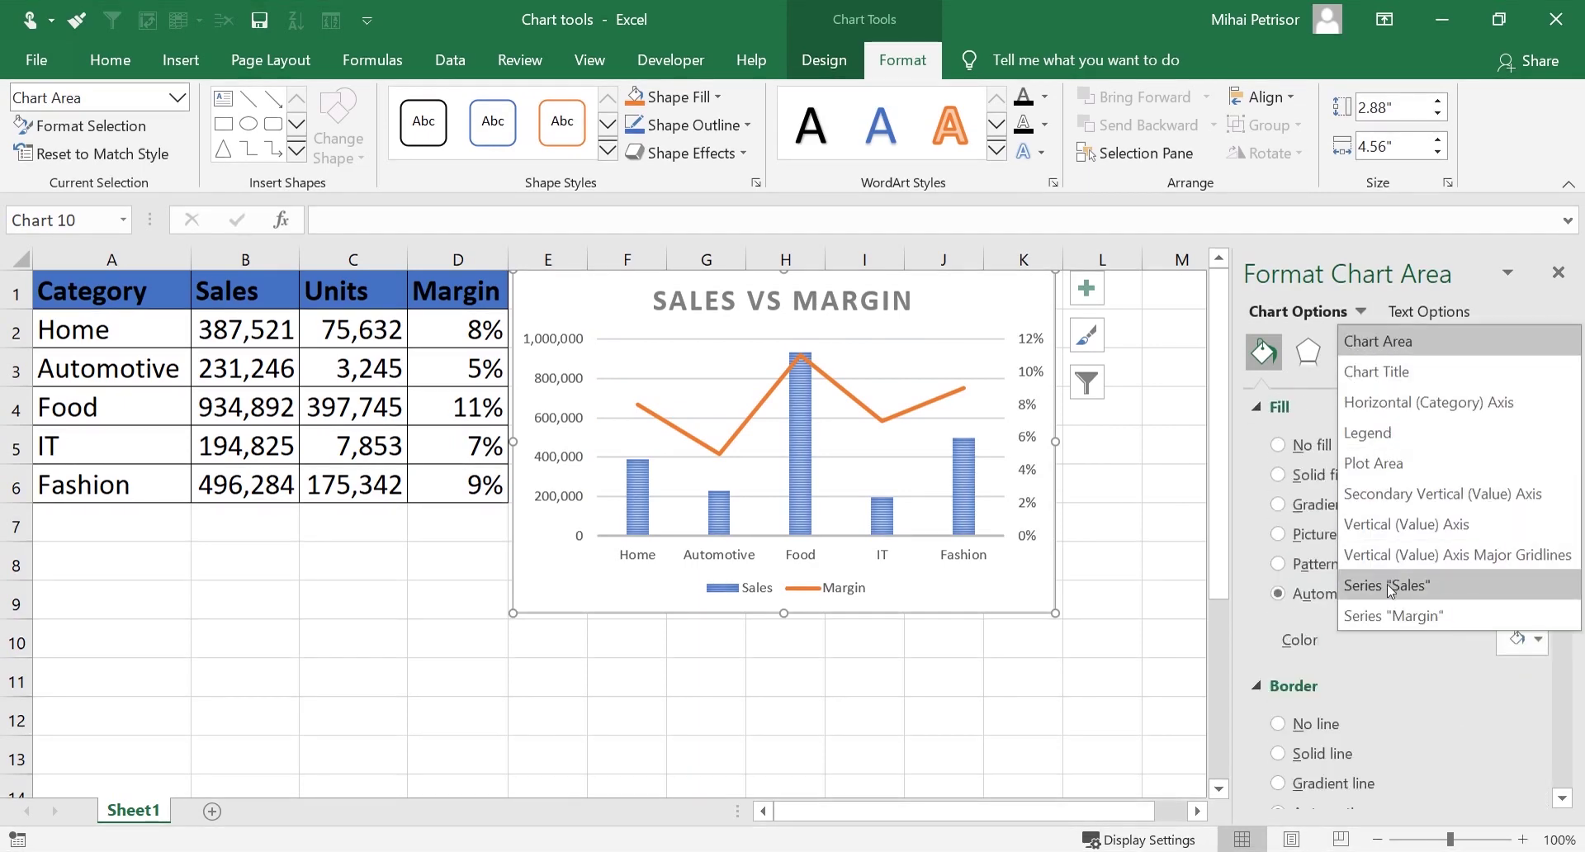
pyautogui.click(1393, 615)
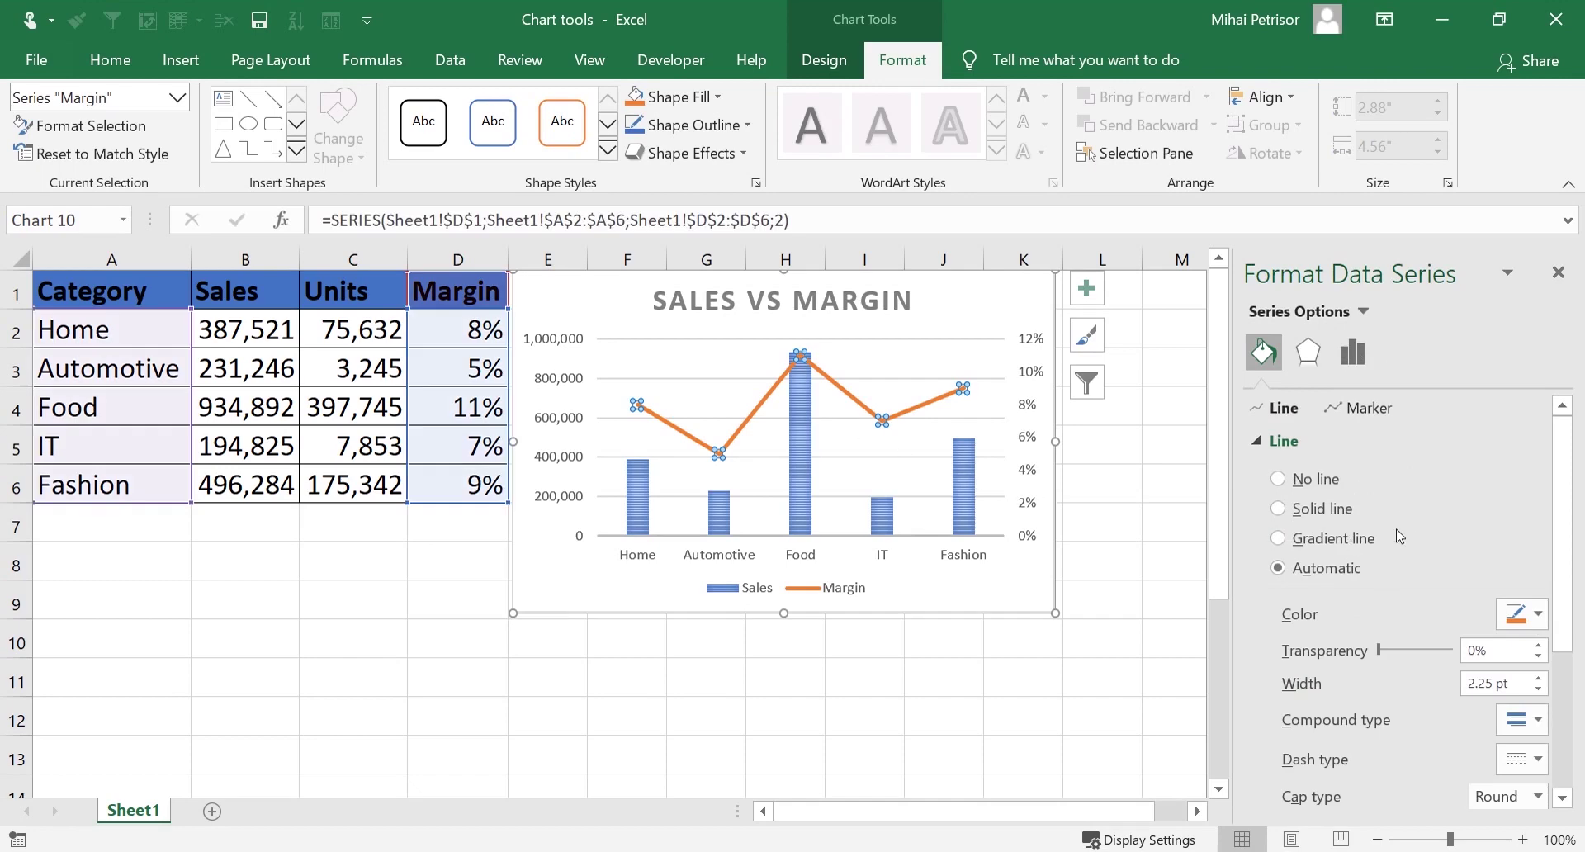
pyautogui.click(374, 555)
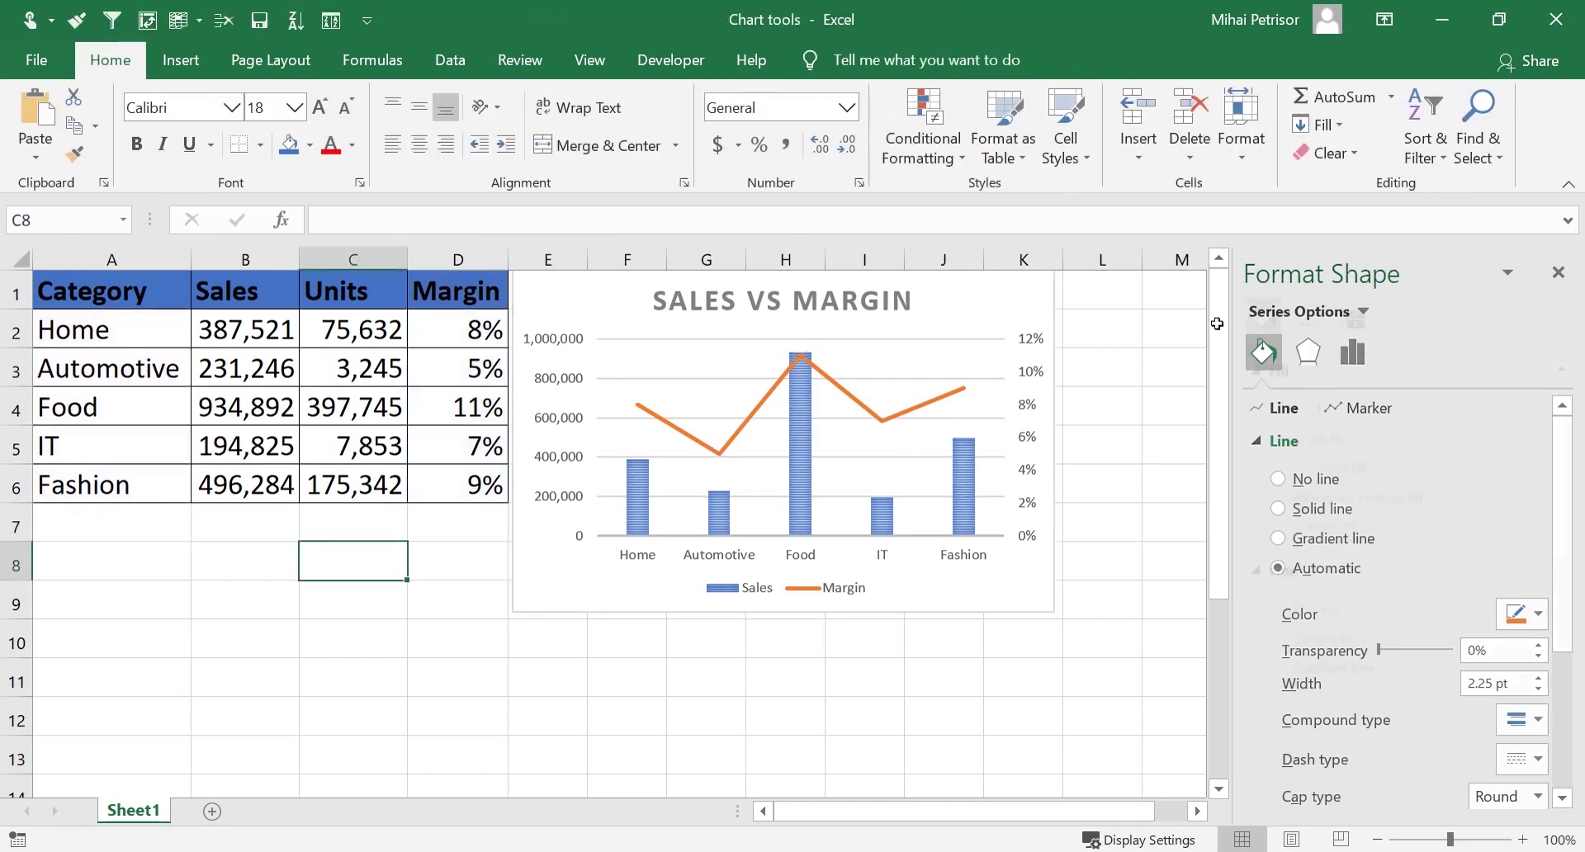
pyautogui.click(1558, 274)
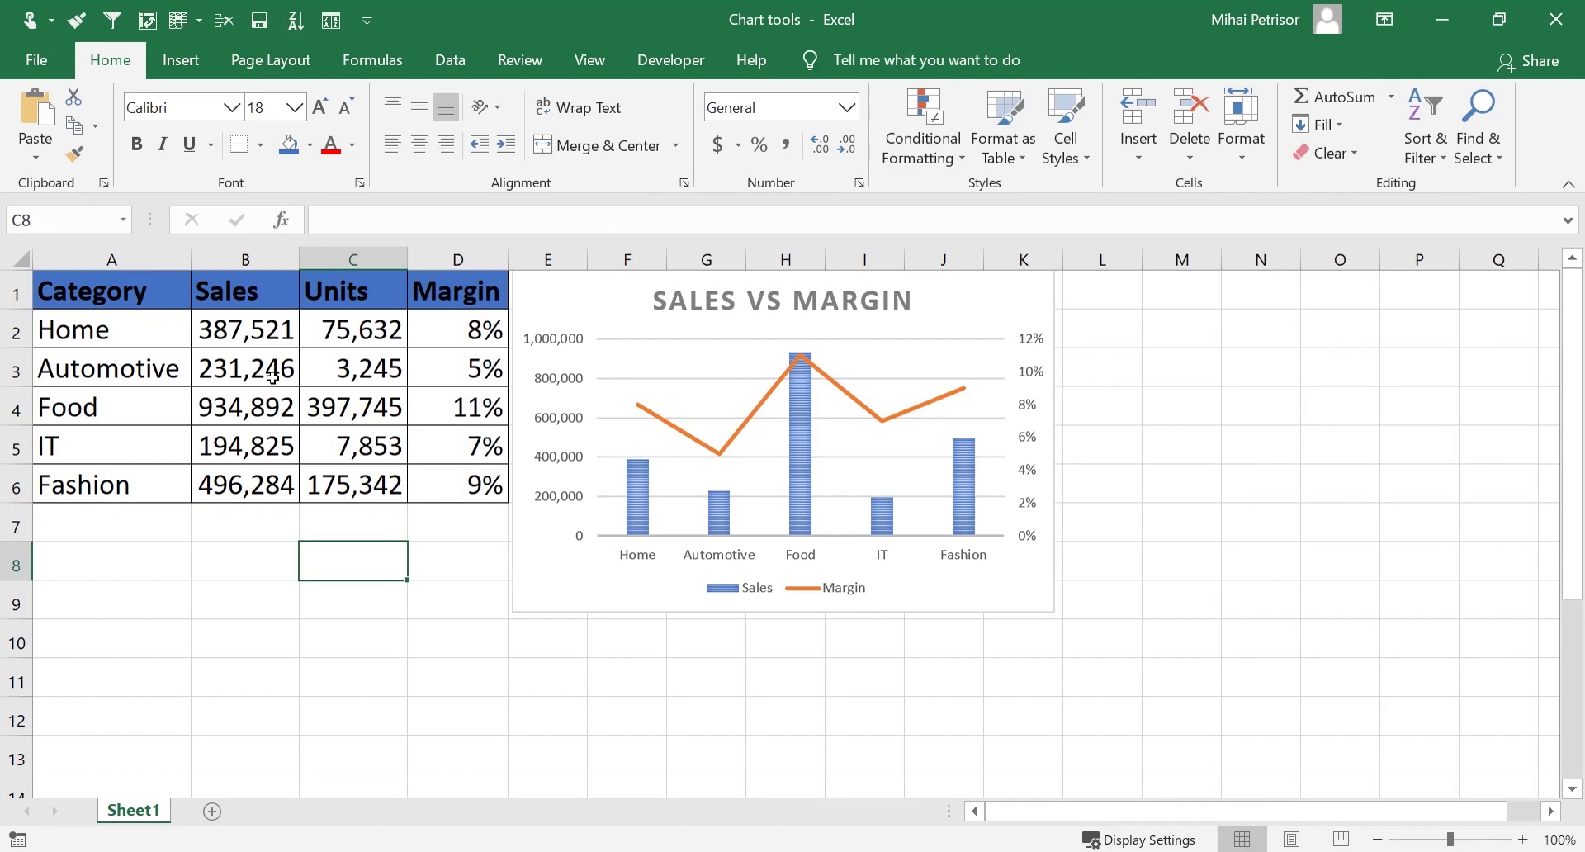
# Check the combo chart type and secondary axis settings of the Sales and Margin series, and leave them without applying changes
pyautogui.click(763, 396)
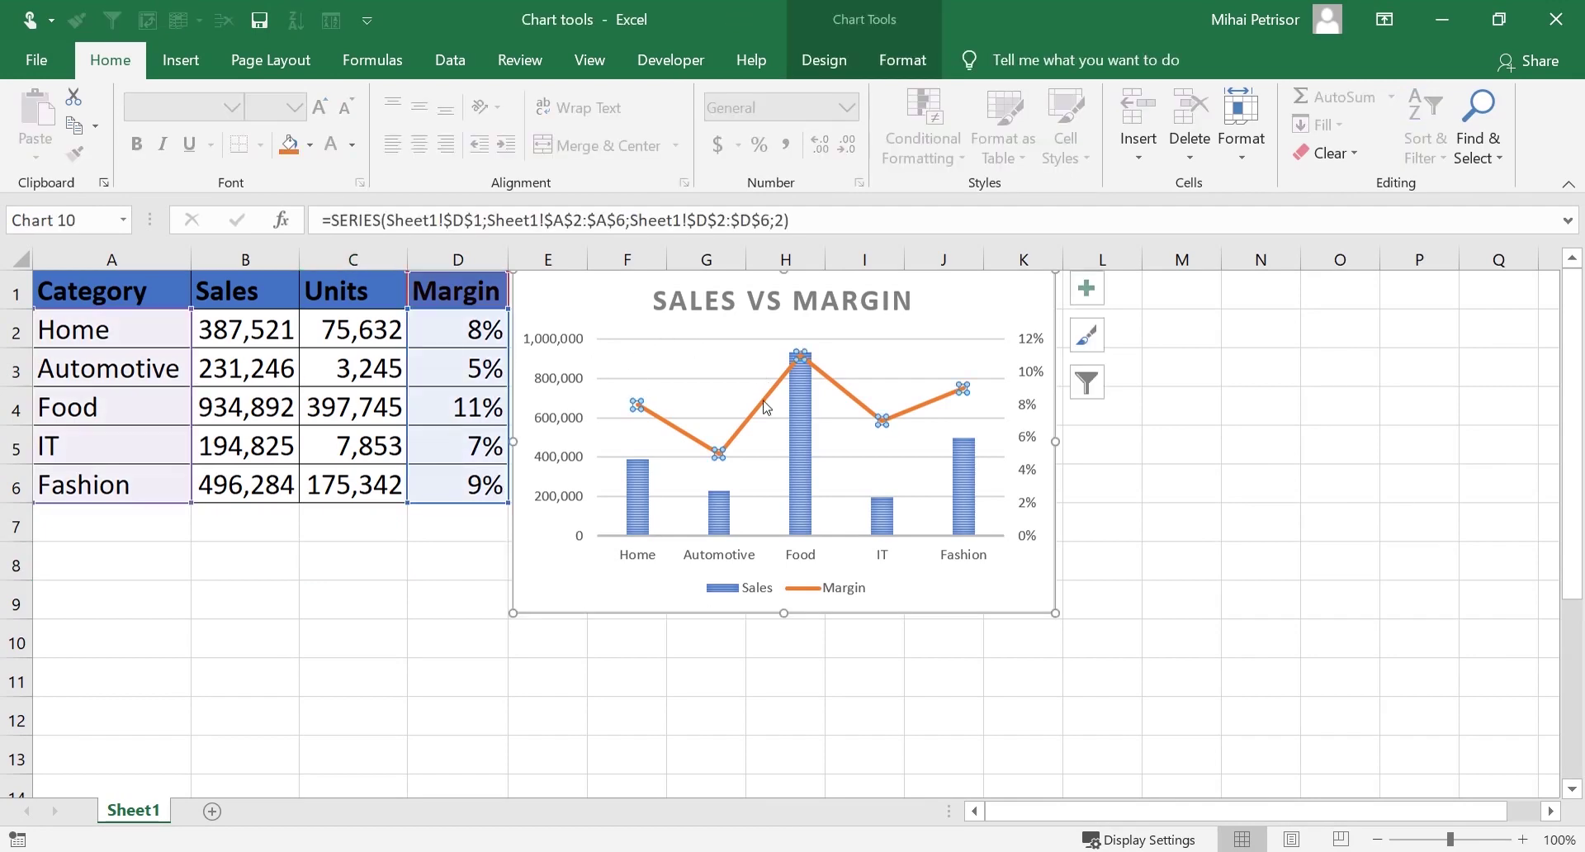
pyautogui.rightClick(915, 409)
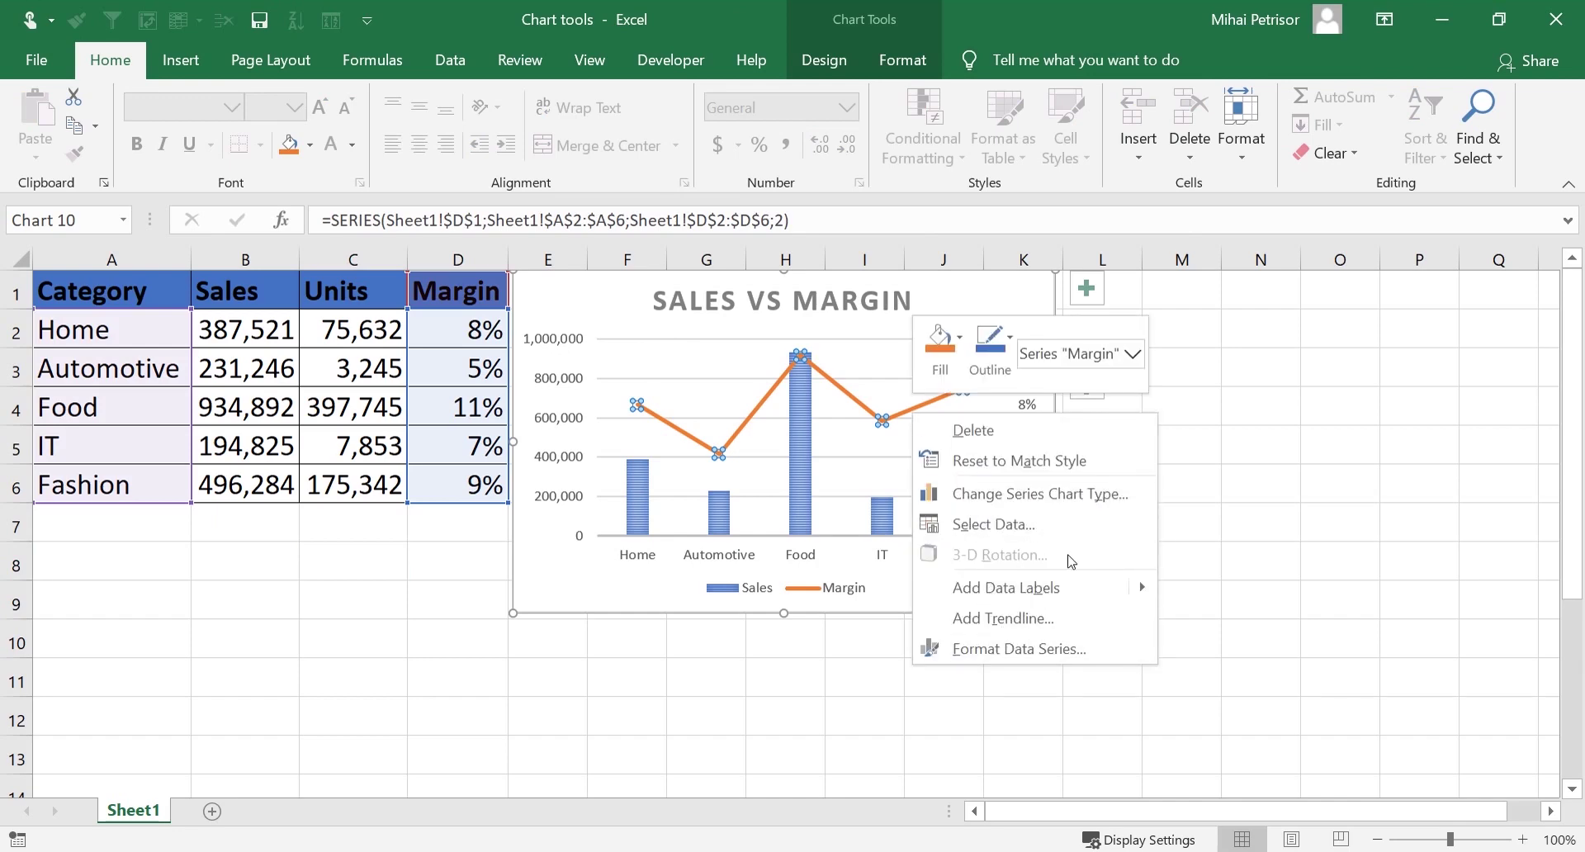
pyautogui.click(907, 370)
pyautogui.rightClick(879, 327)
pyautogui.click(924, 488)
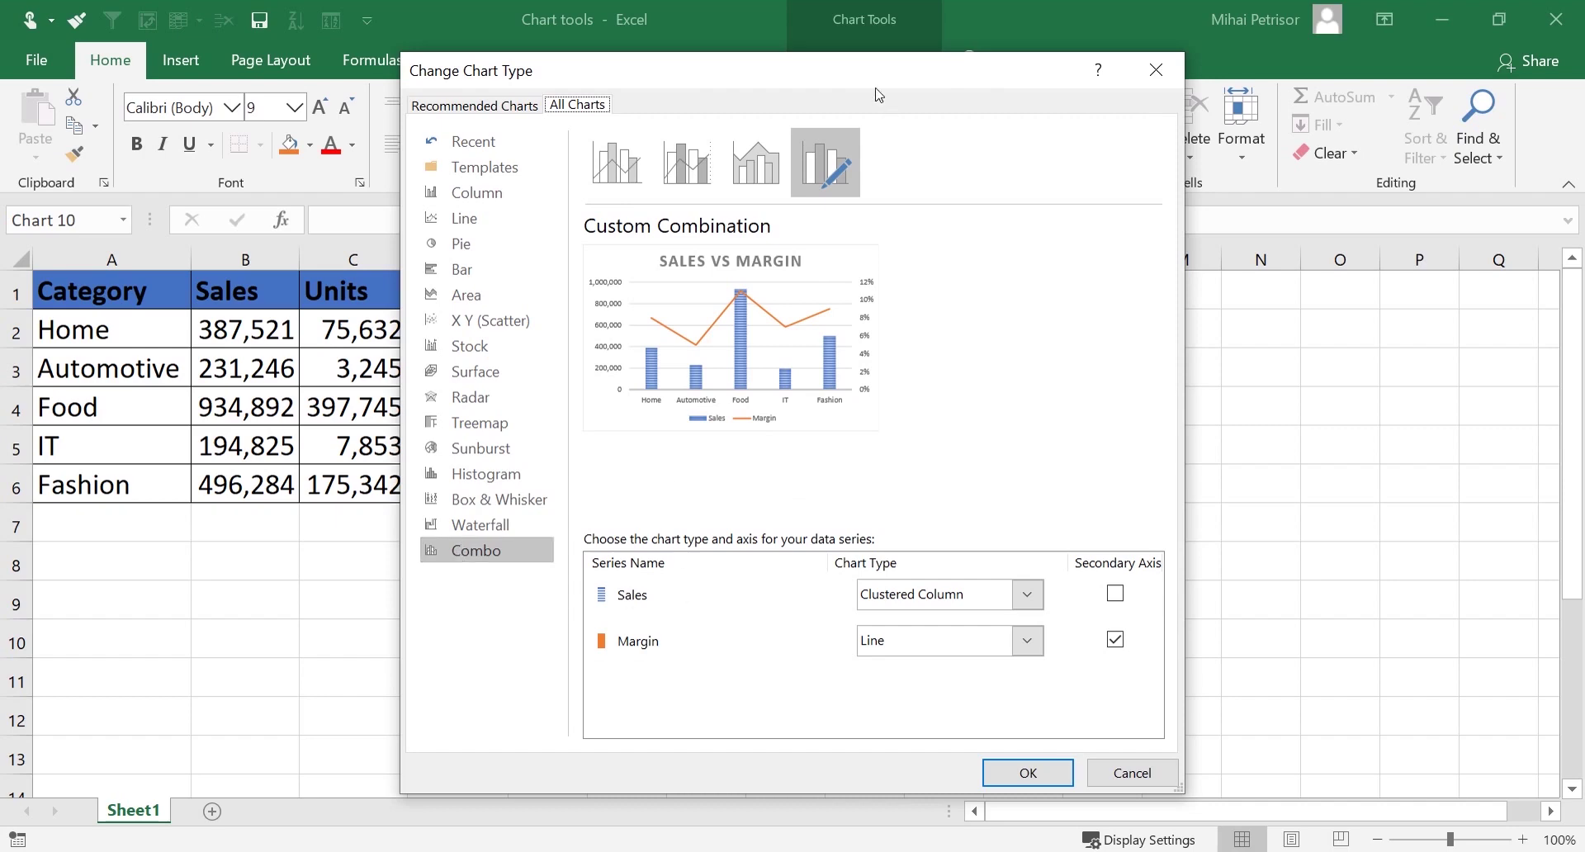
pyautogui.moveTo(863, 77); pyautogui.dragTo(799, 51)
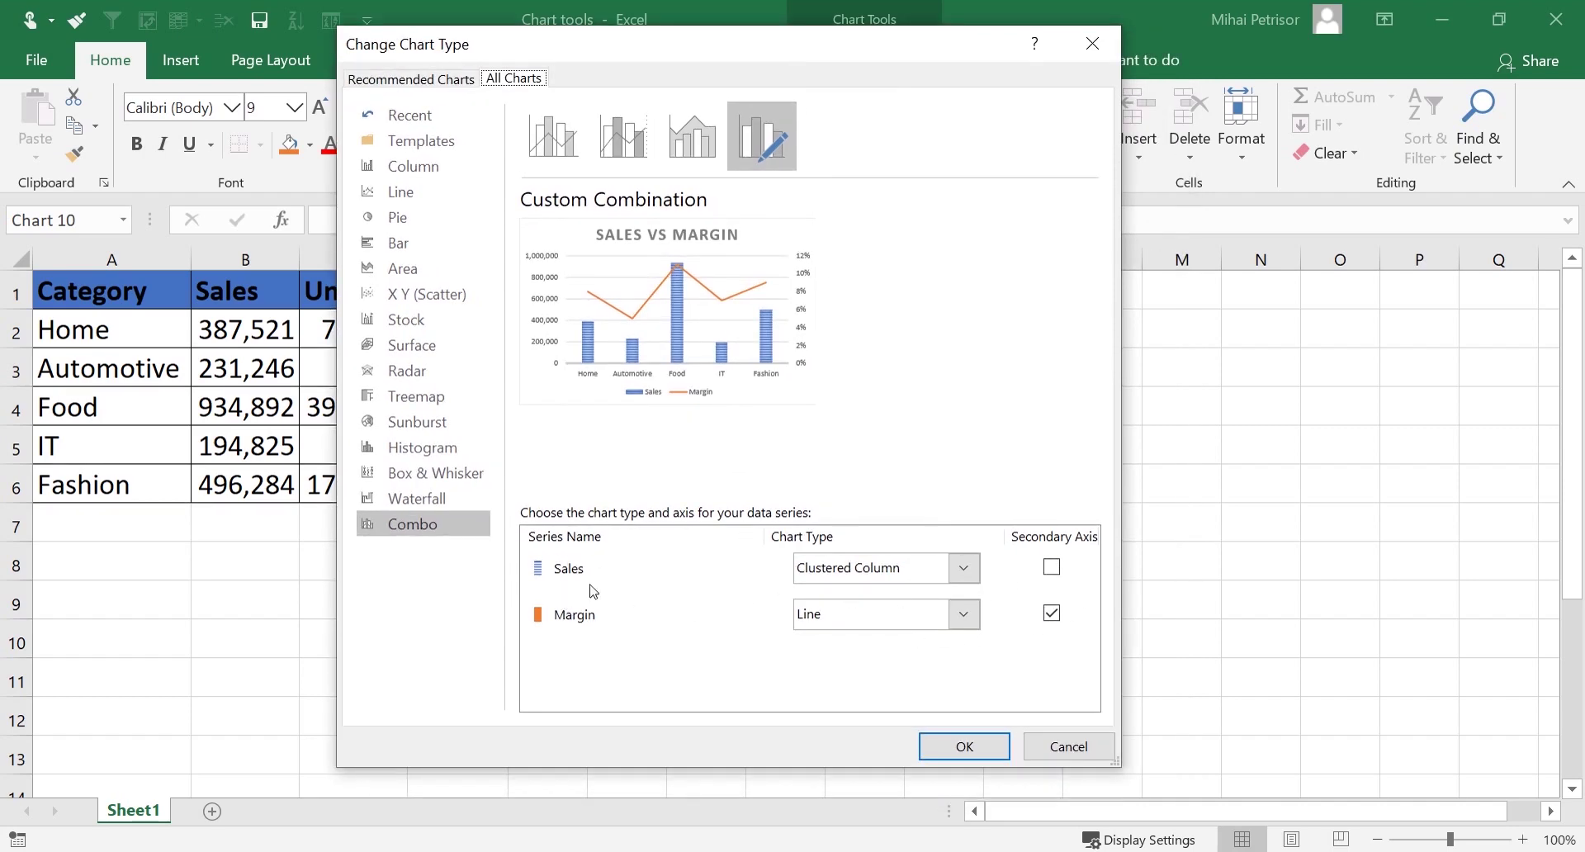
pyautogui.click(1060, 746)
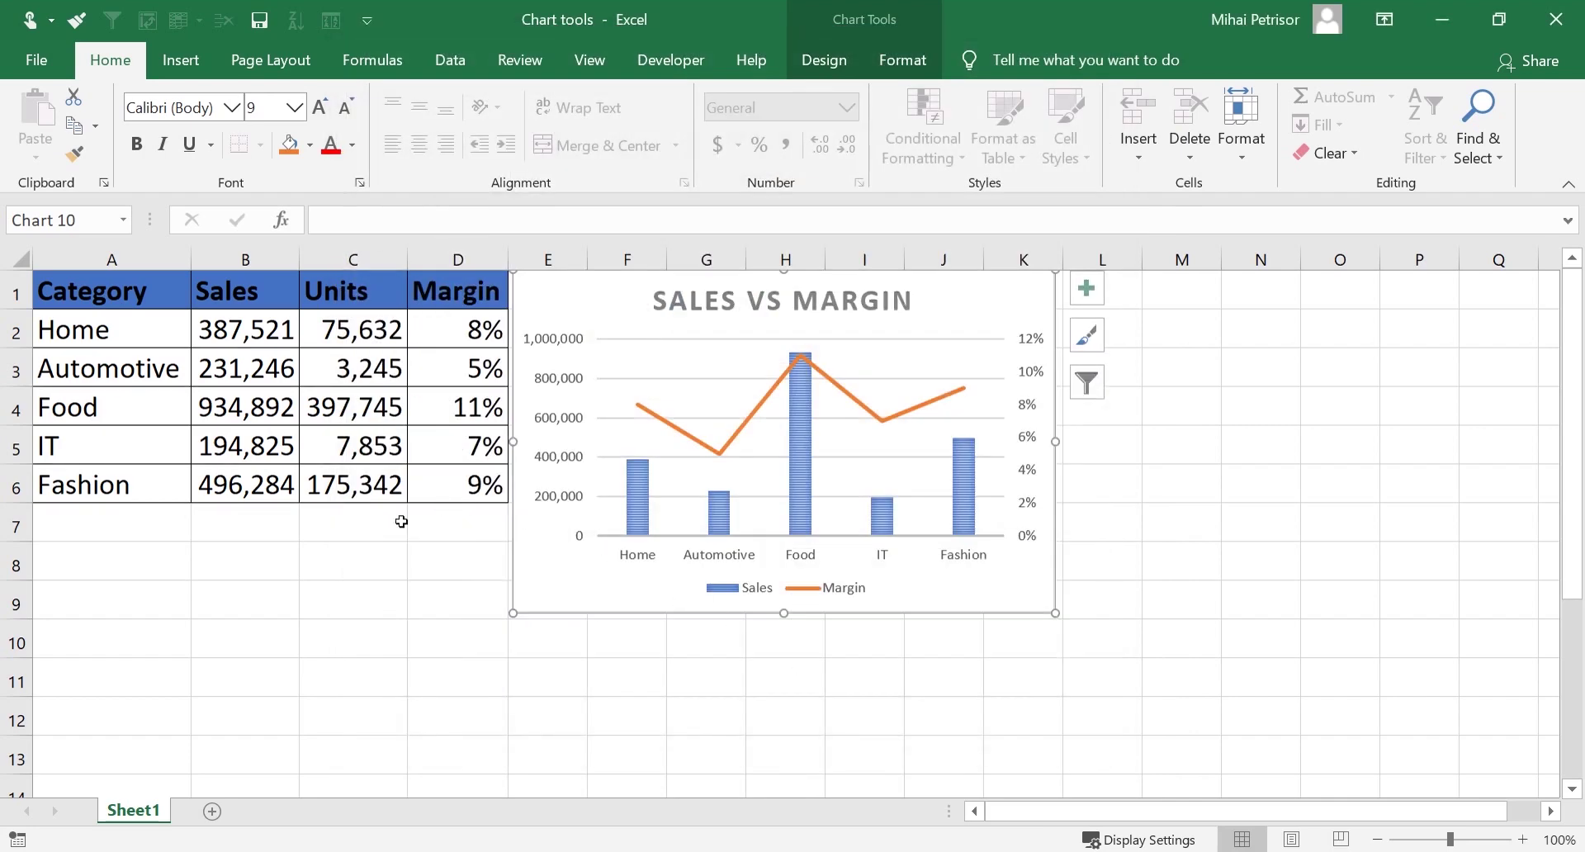
# Check which axis the Margin series is plotted on by going from the chart area's formatting to the series options
pyautogui.click(372, 533)
pyautogui.click(362, 369)
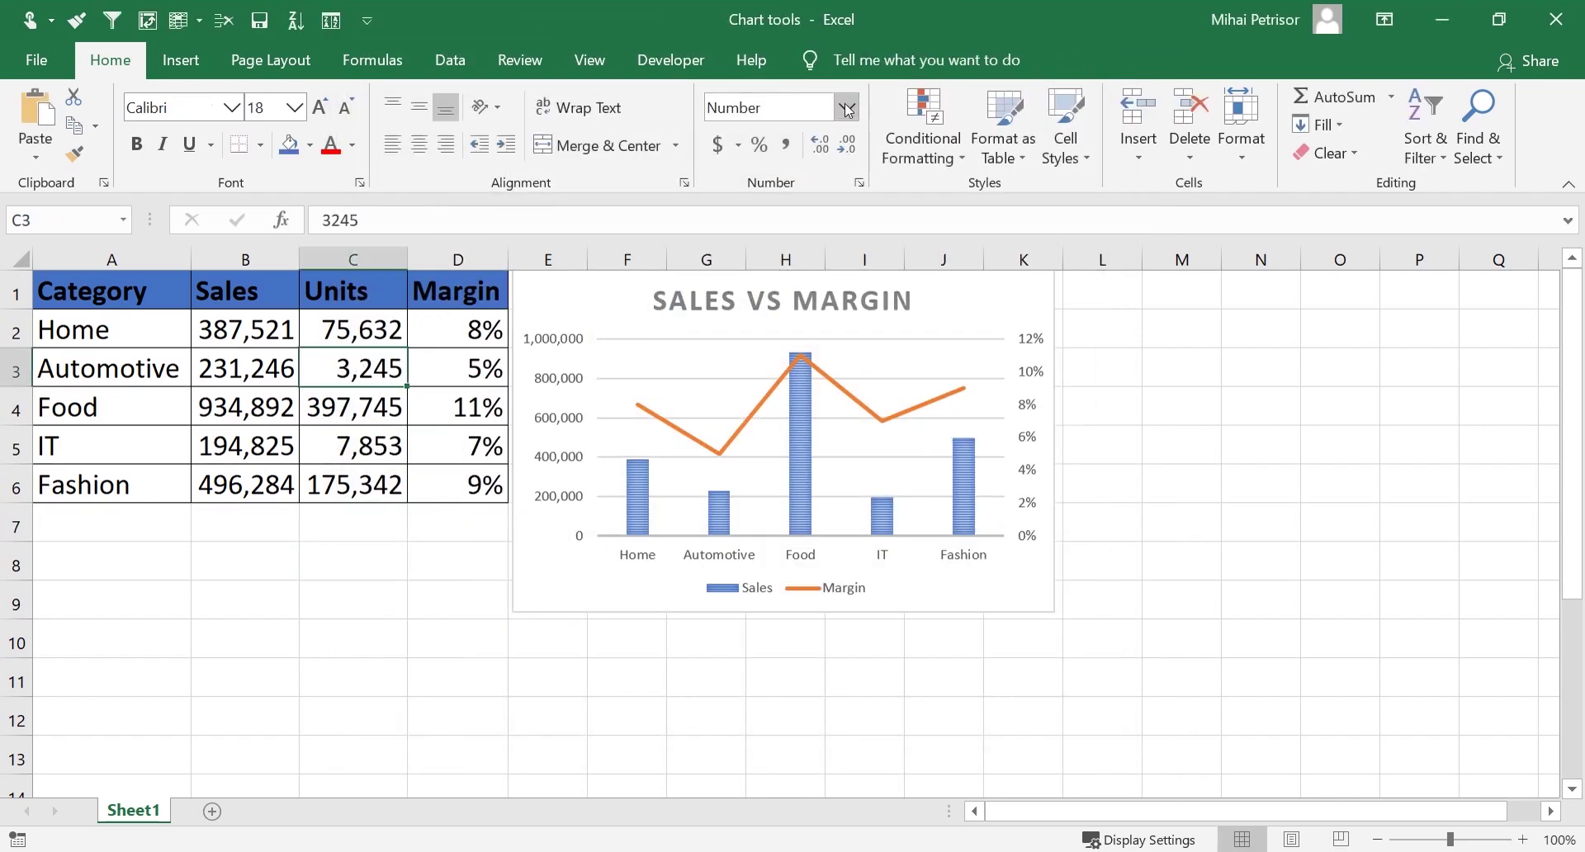
pyautogui.rightClick(561, 290)
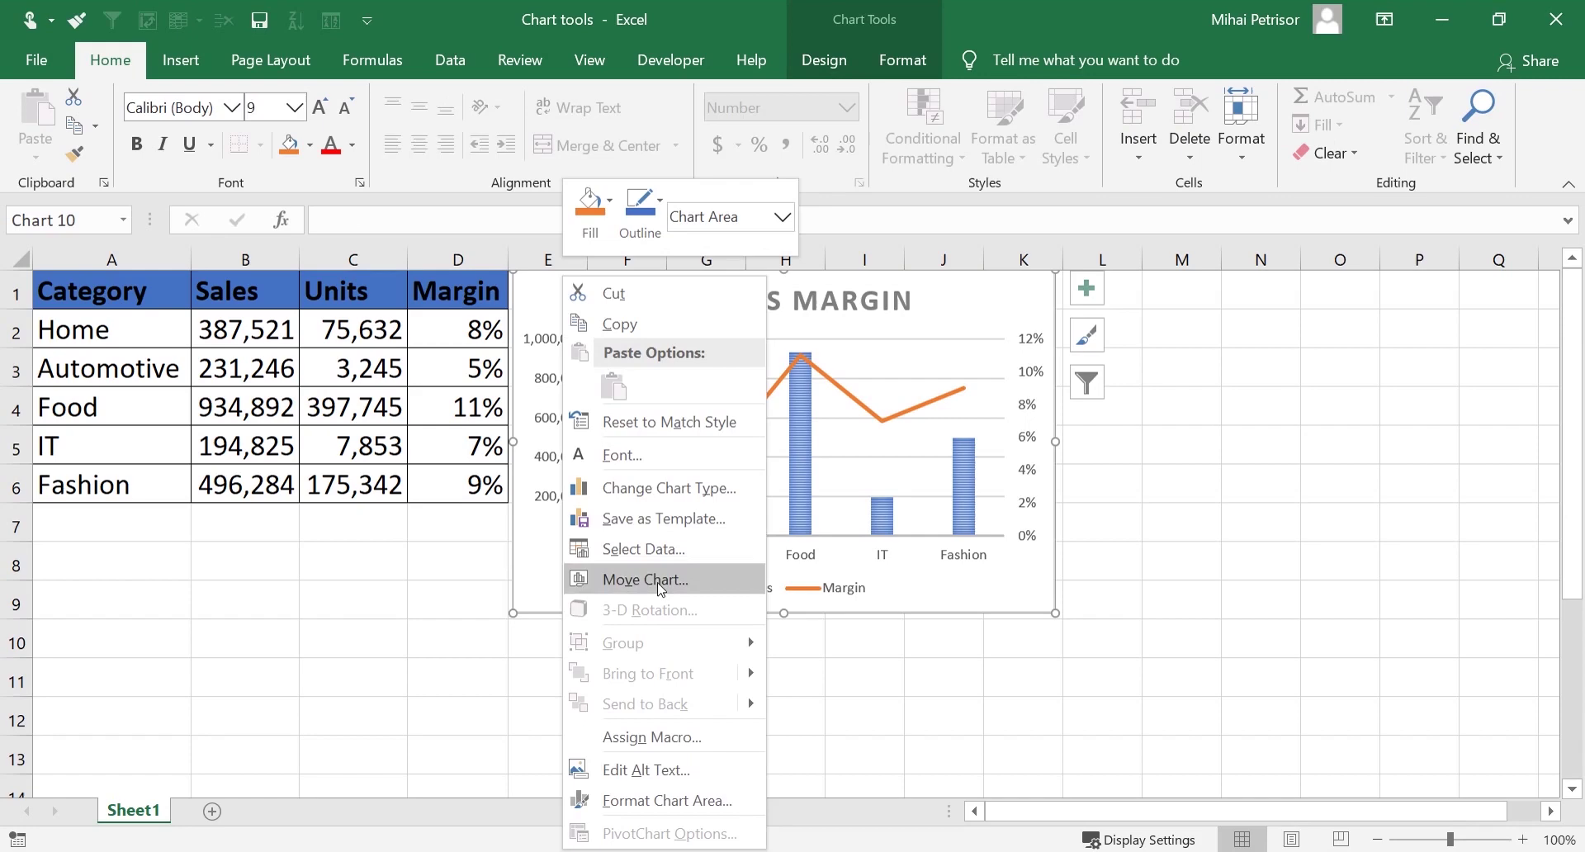
pyautogui.click(645, 798)
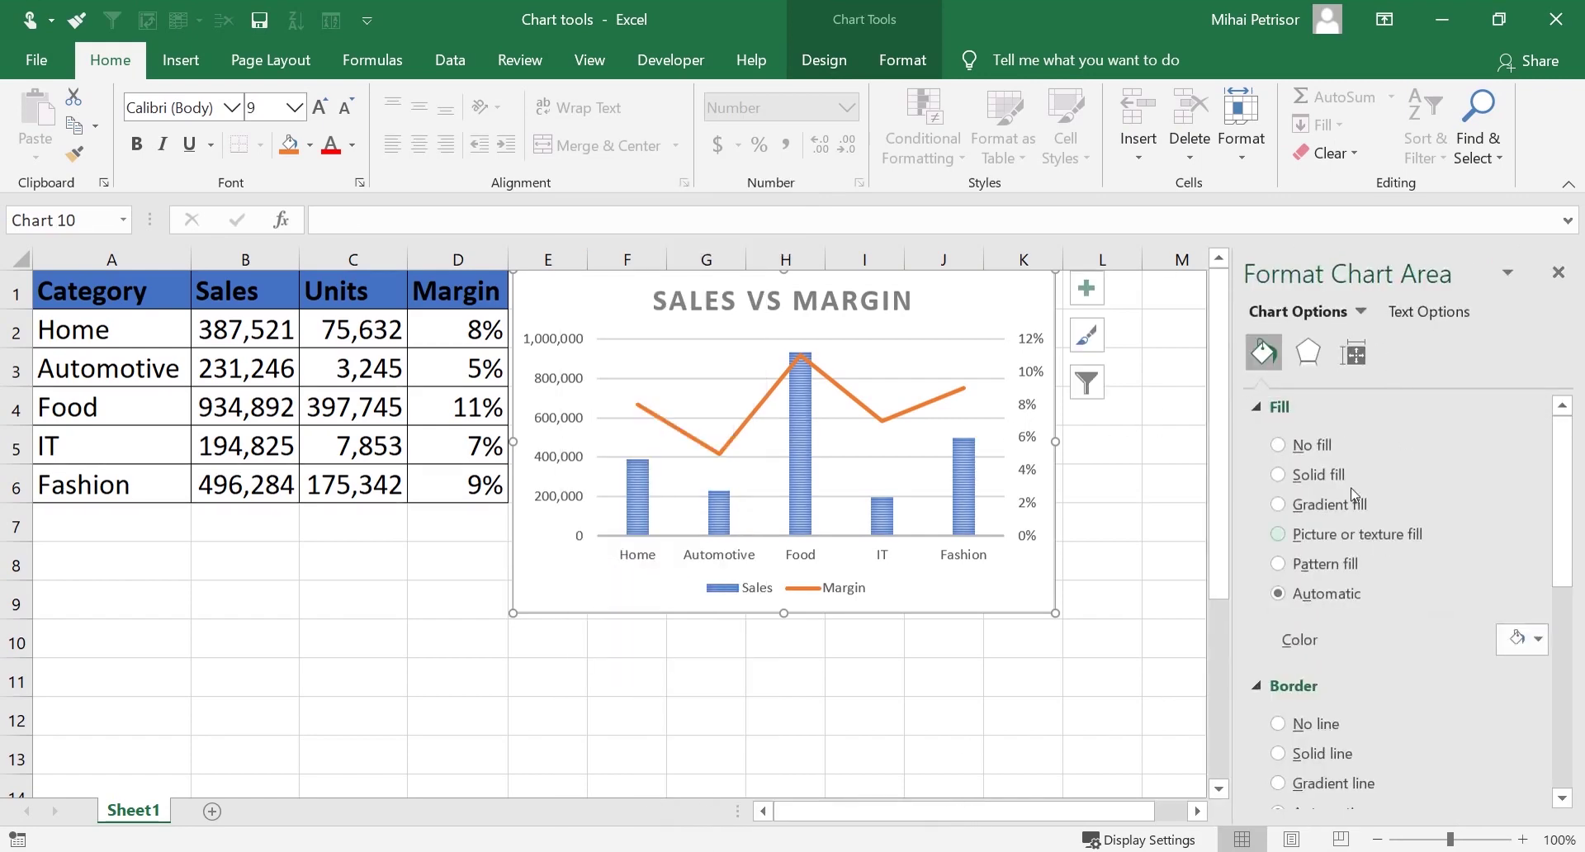
pyautogui.click(1360, 314)
pyautogui.click(1320, 708)
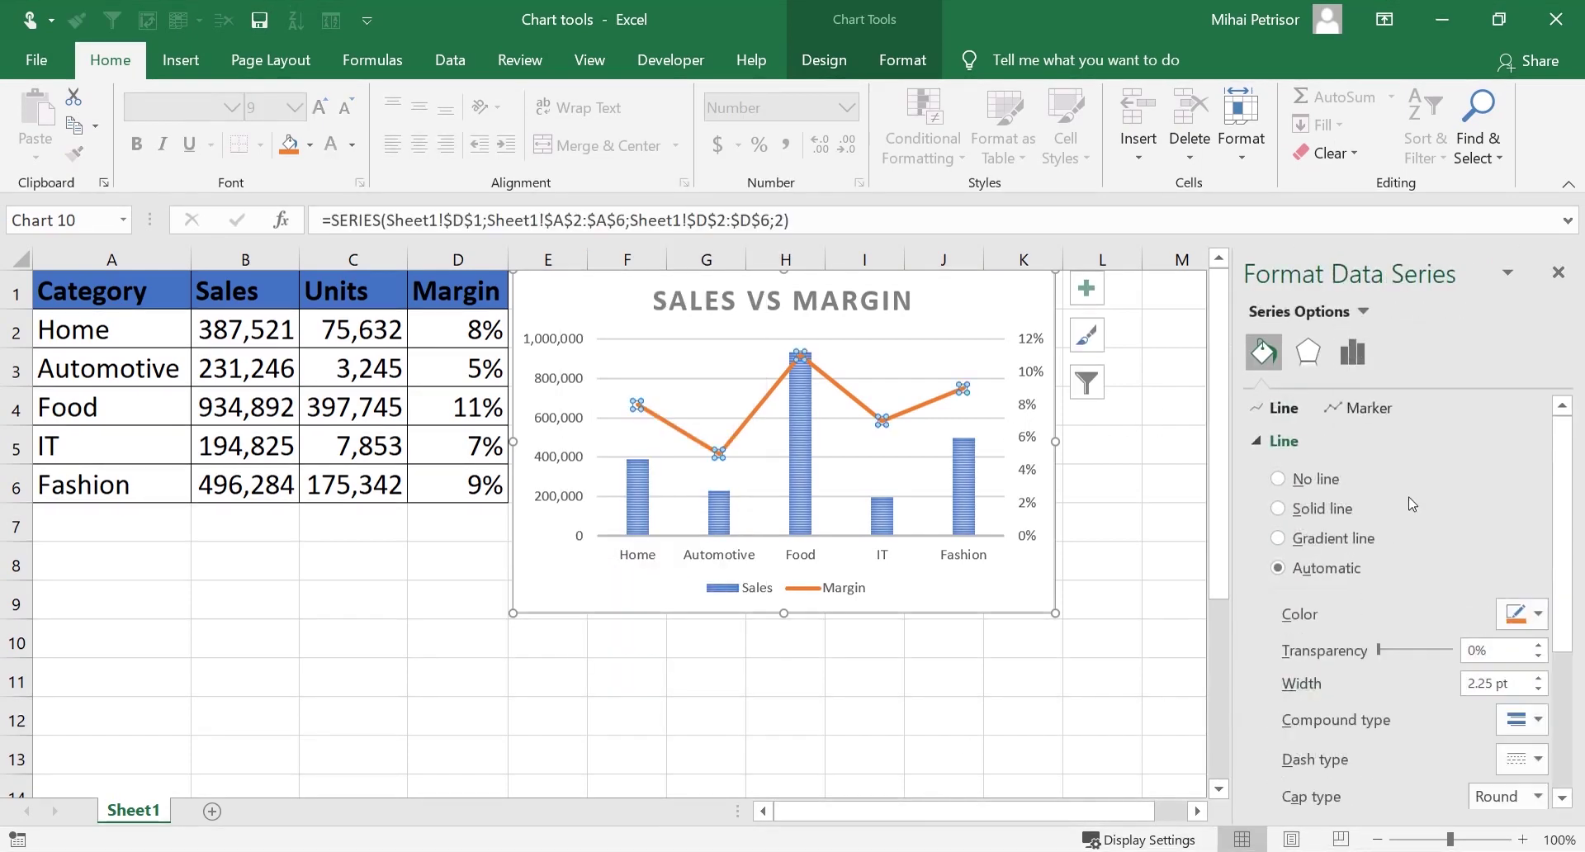
pyautogui.click(1349, 361)
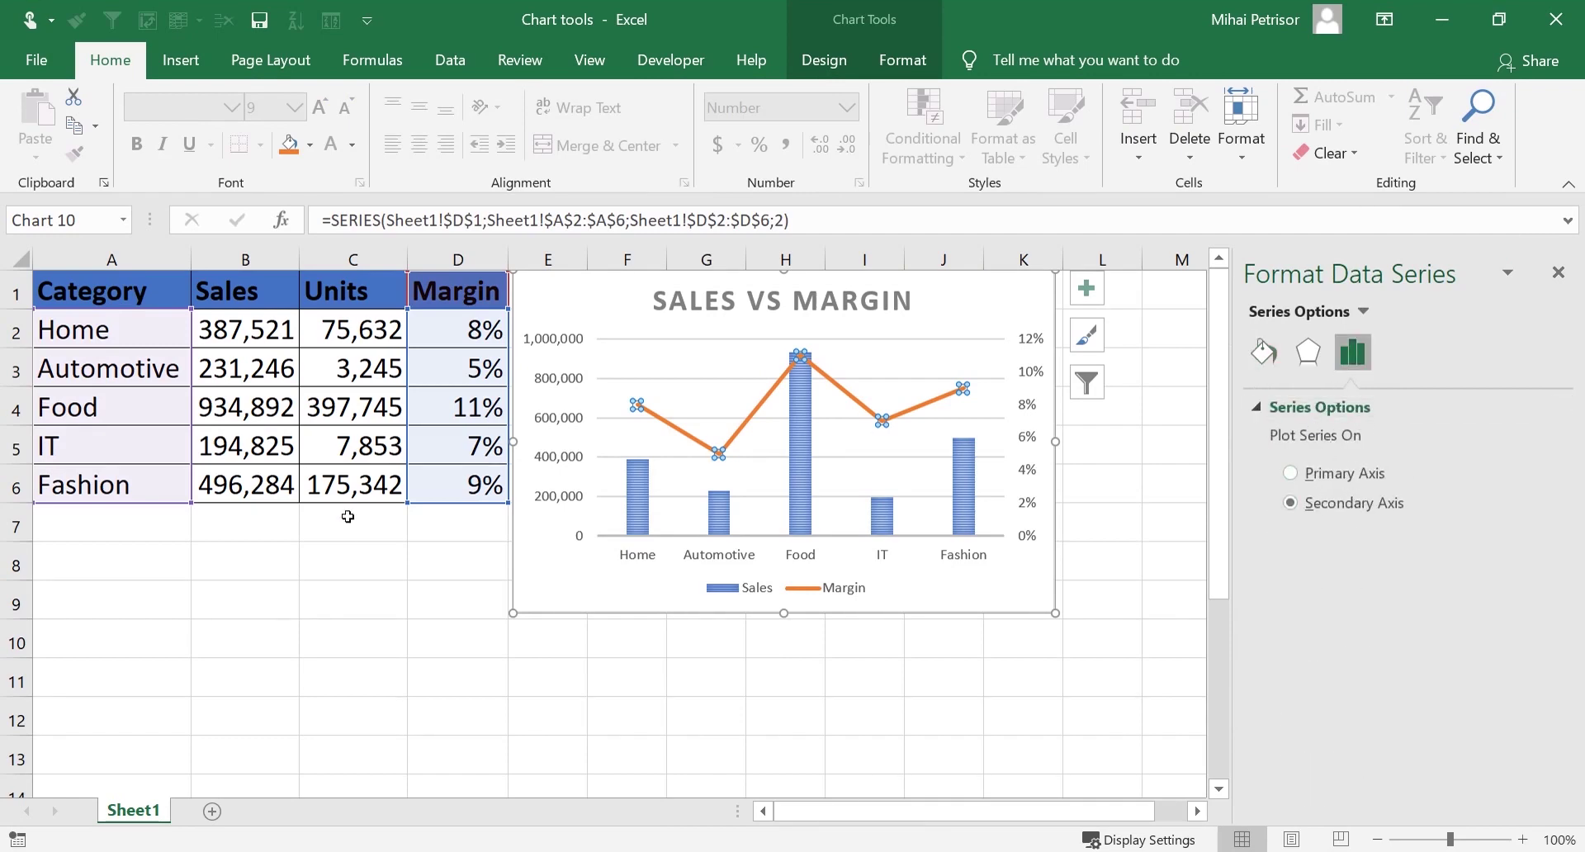
pyautogui.click(1558, 272)
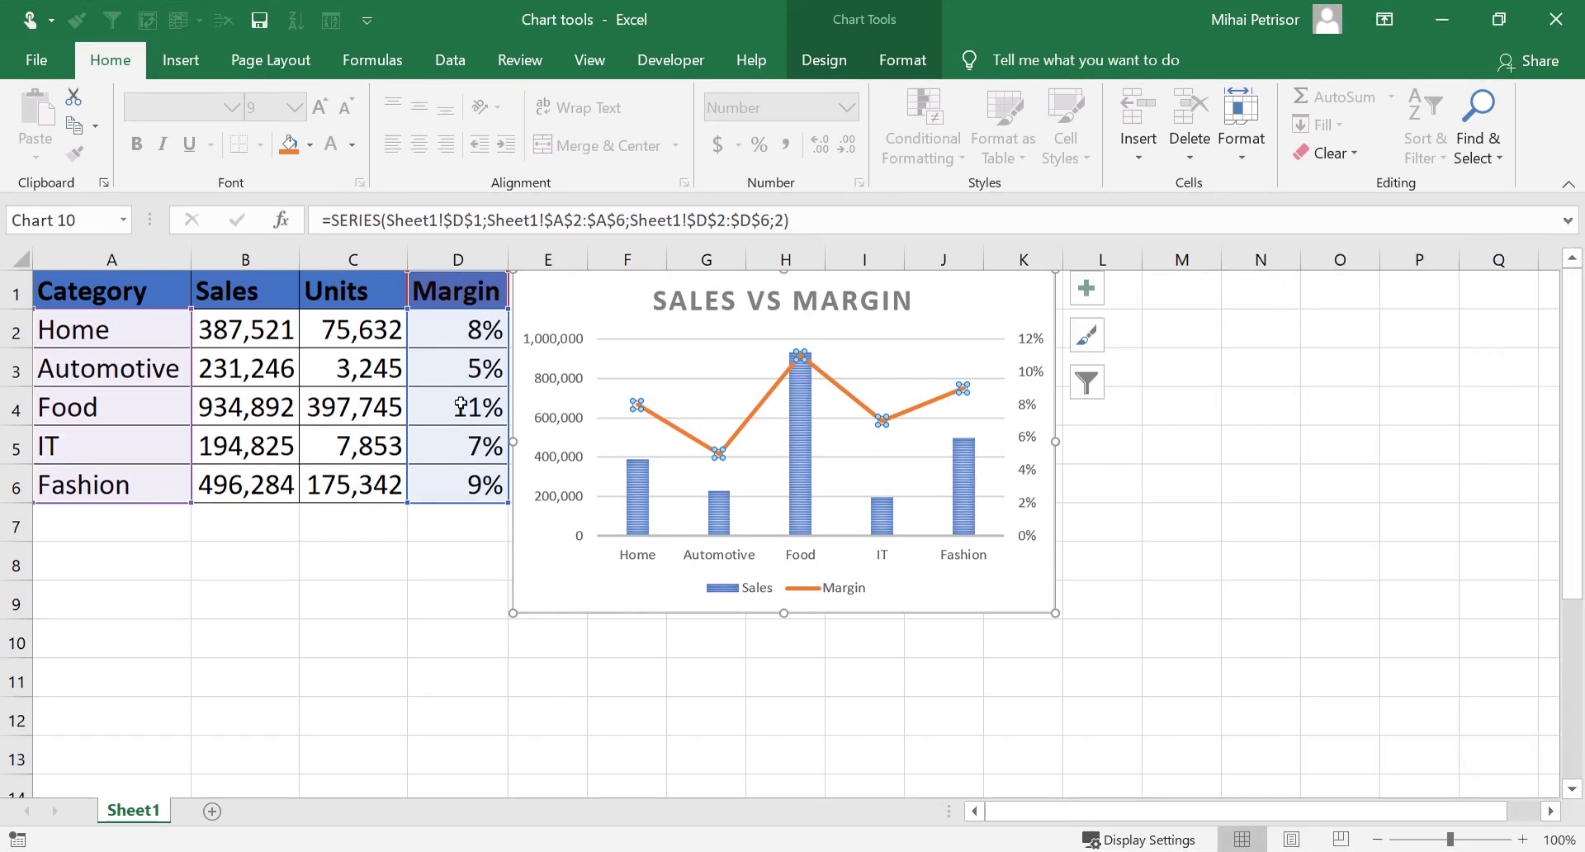
# Review the Sales vs Margin chart's design tools and its option for saving the chart as a template
pyautogui.click(415, 553)
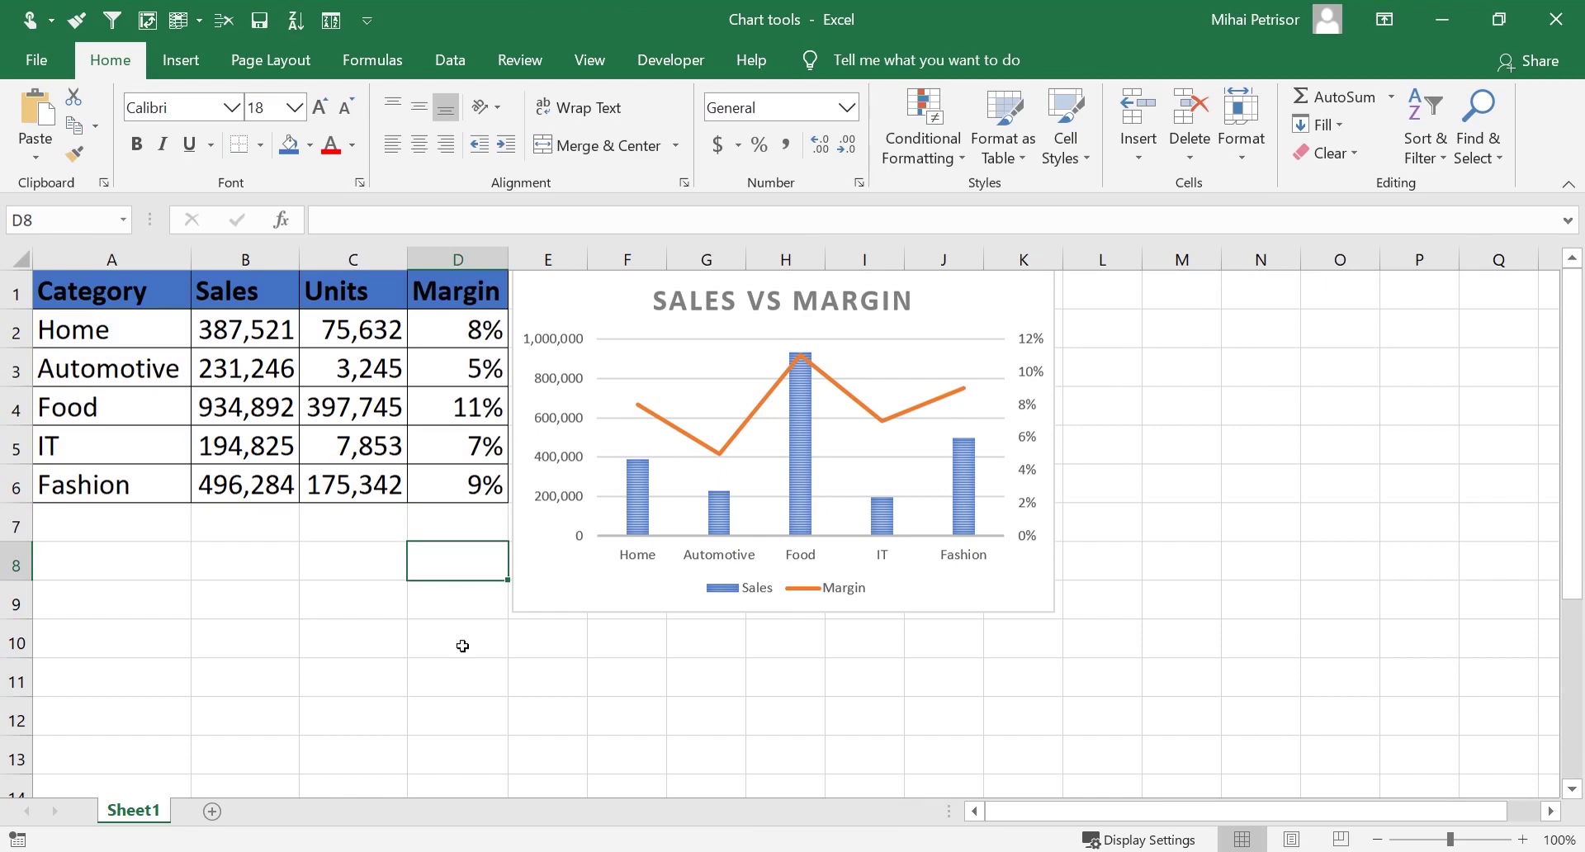
pyautogui.click(619, 297)
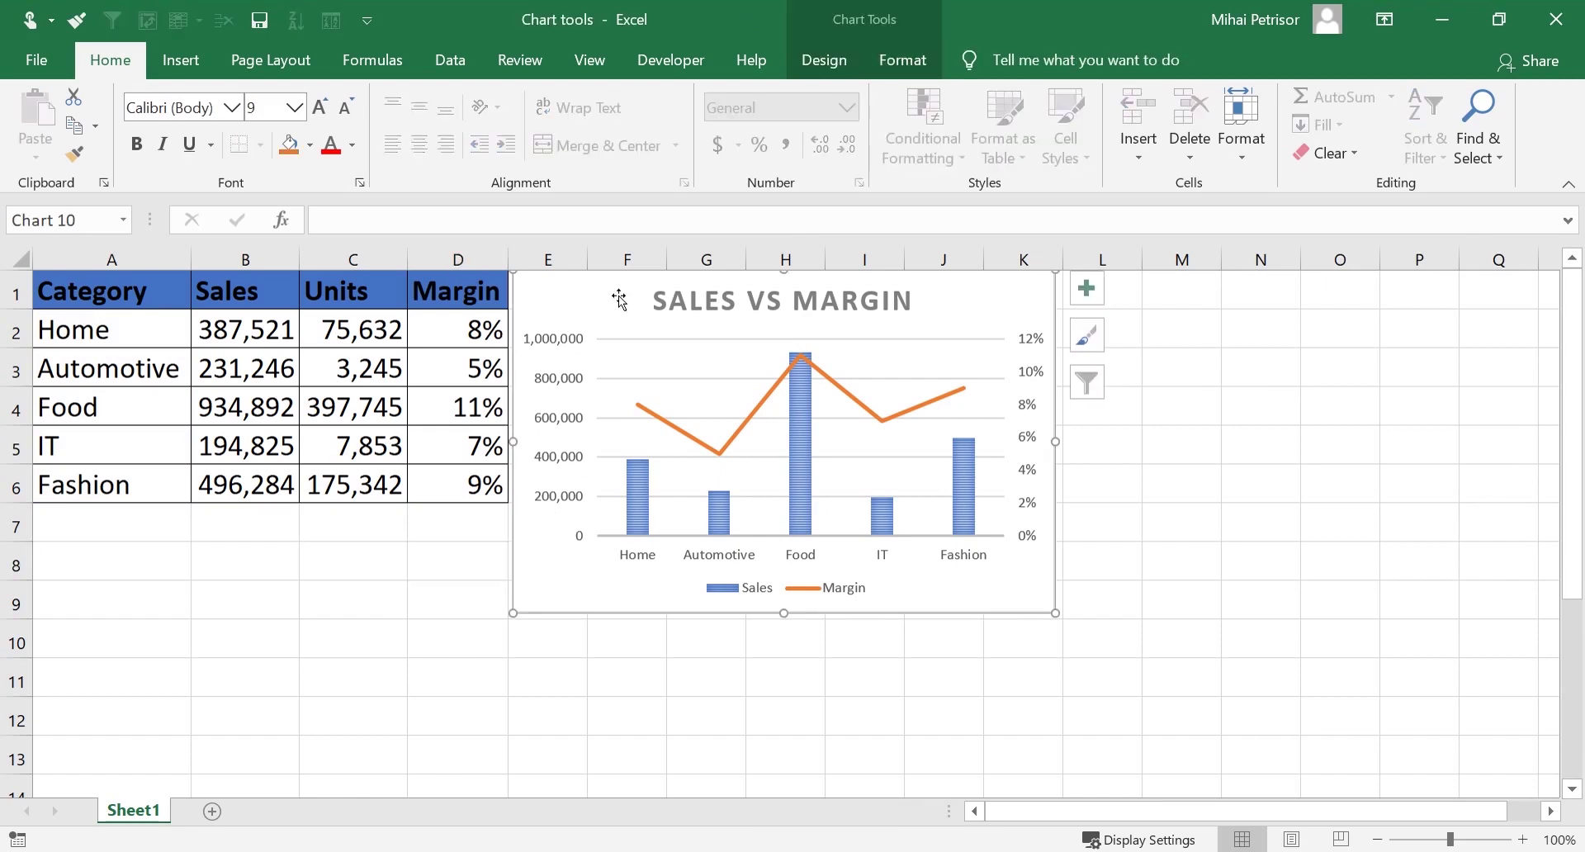
pyautogui.click(824, 64)
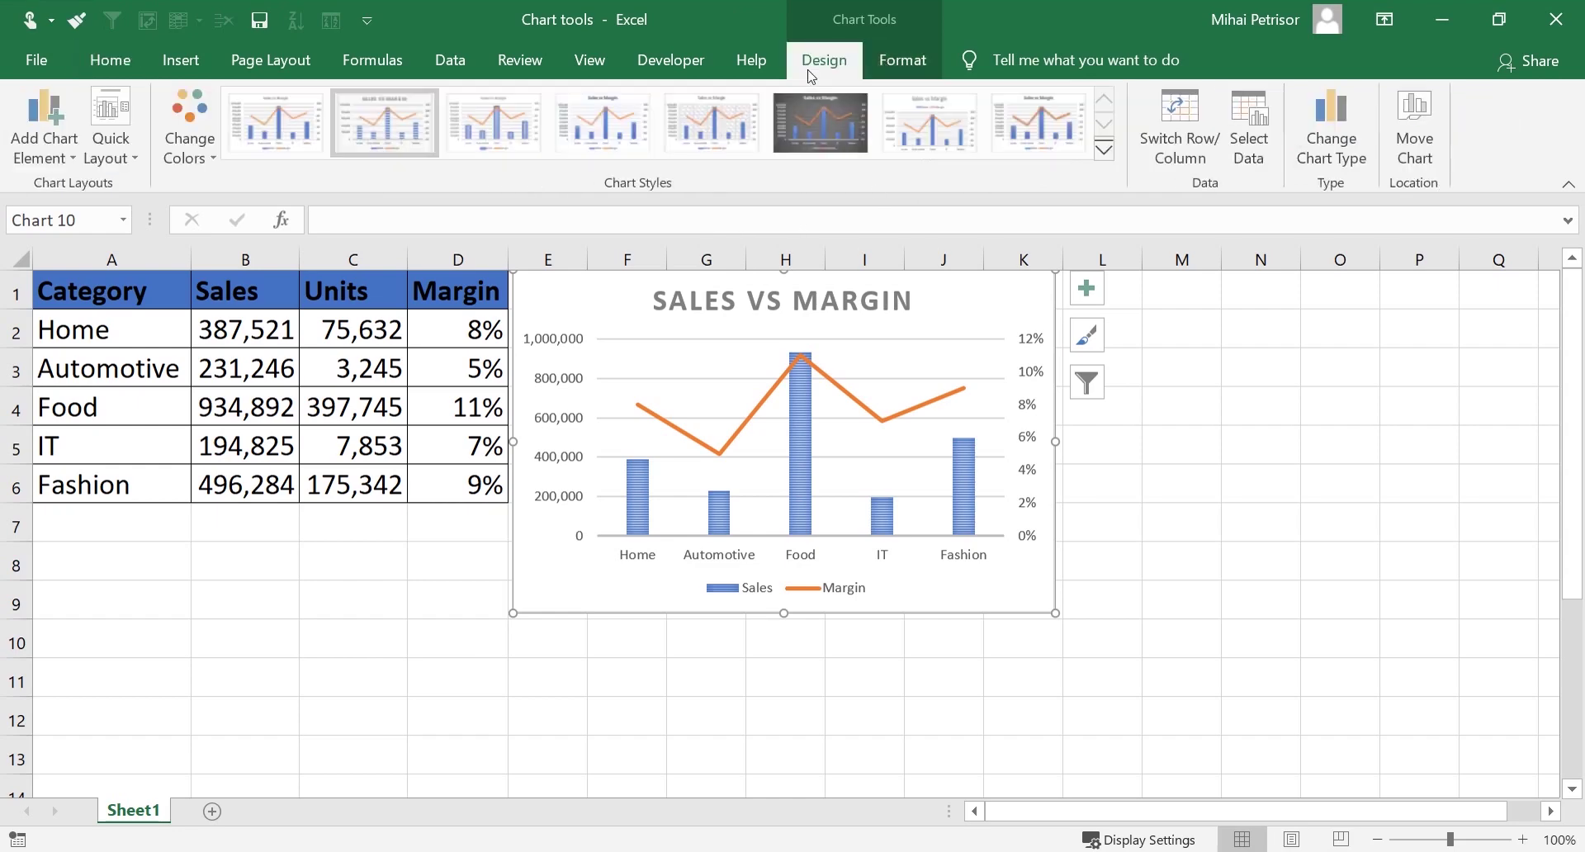
pyautogui.rightClick(586, 285)
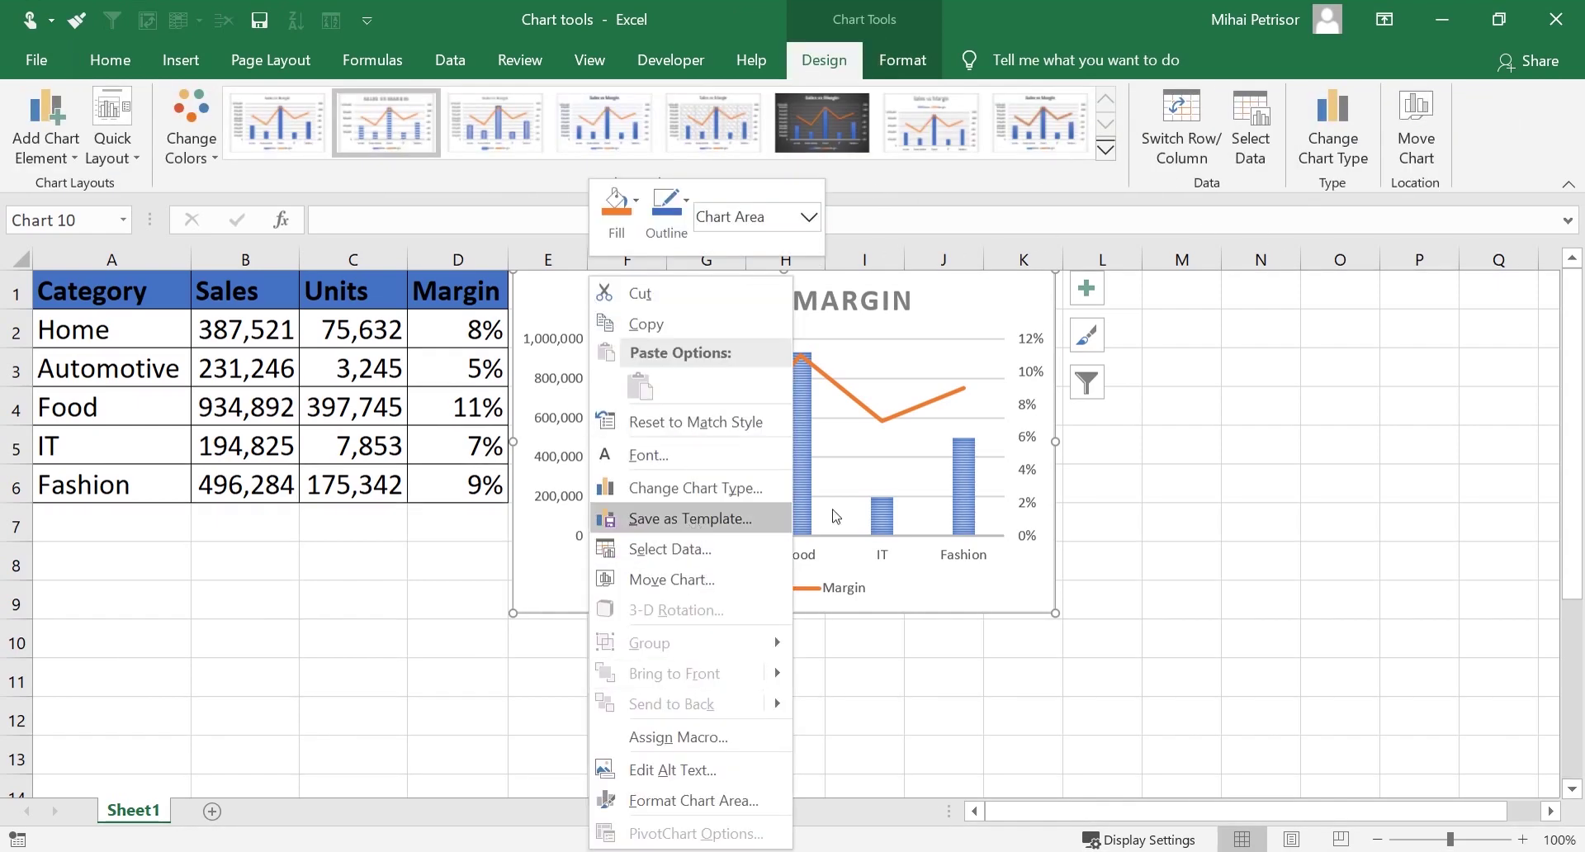
# Look up the saved chart templates among all chart types for the Sales vs Margin chart, and leave without applying one
pyautogui.click(1354, 145)
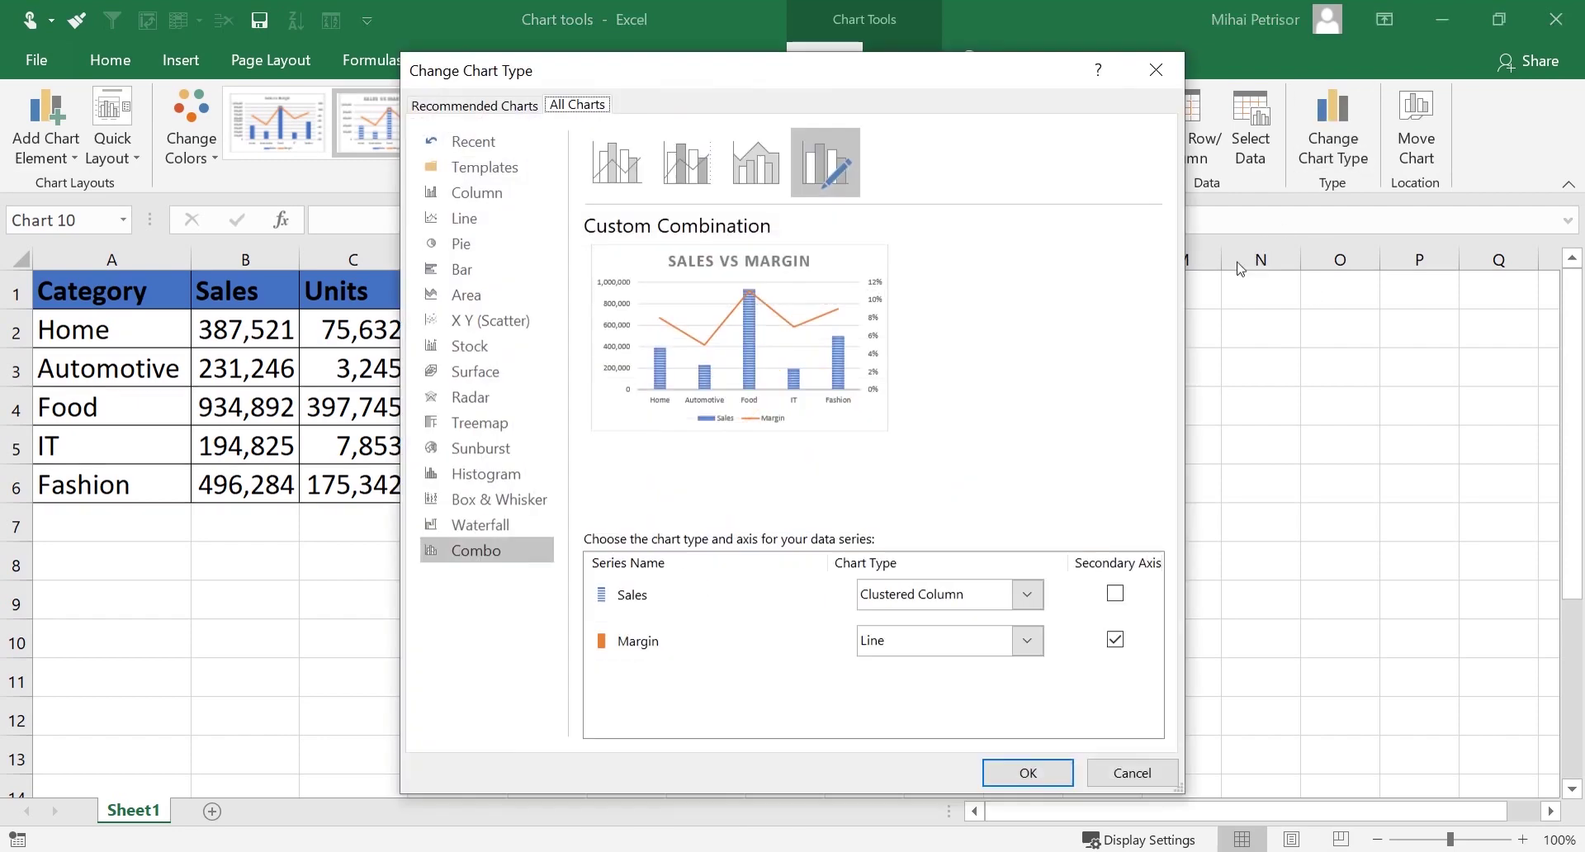
pyautogui.click(515, 110)
pyautogui.click(578, 106)
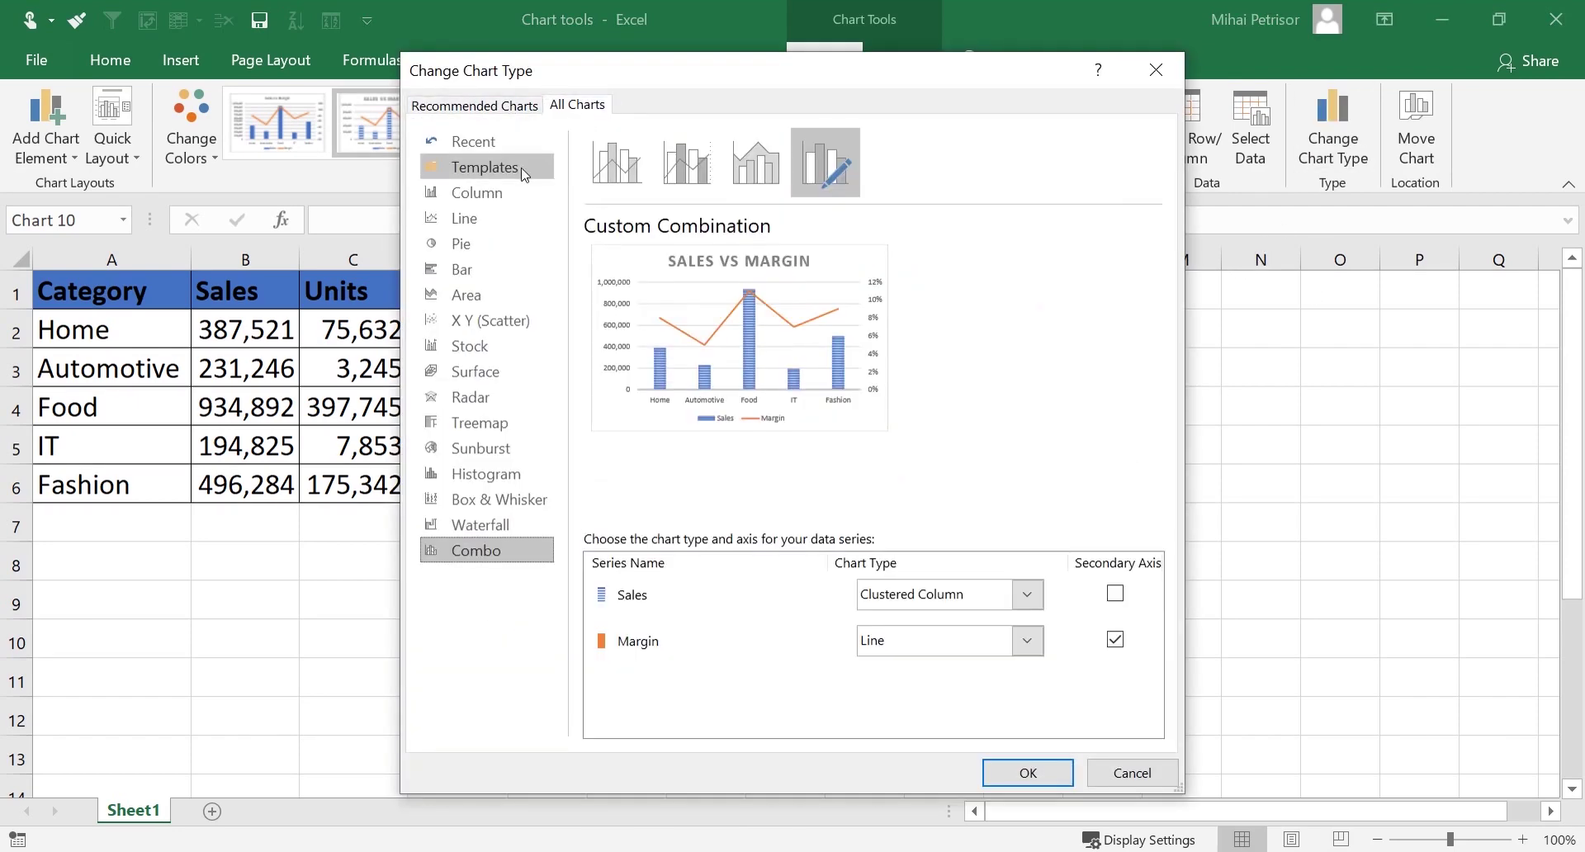
pyautogui.click(492, 171)
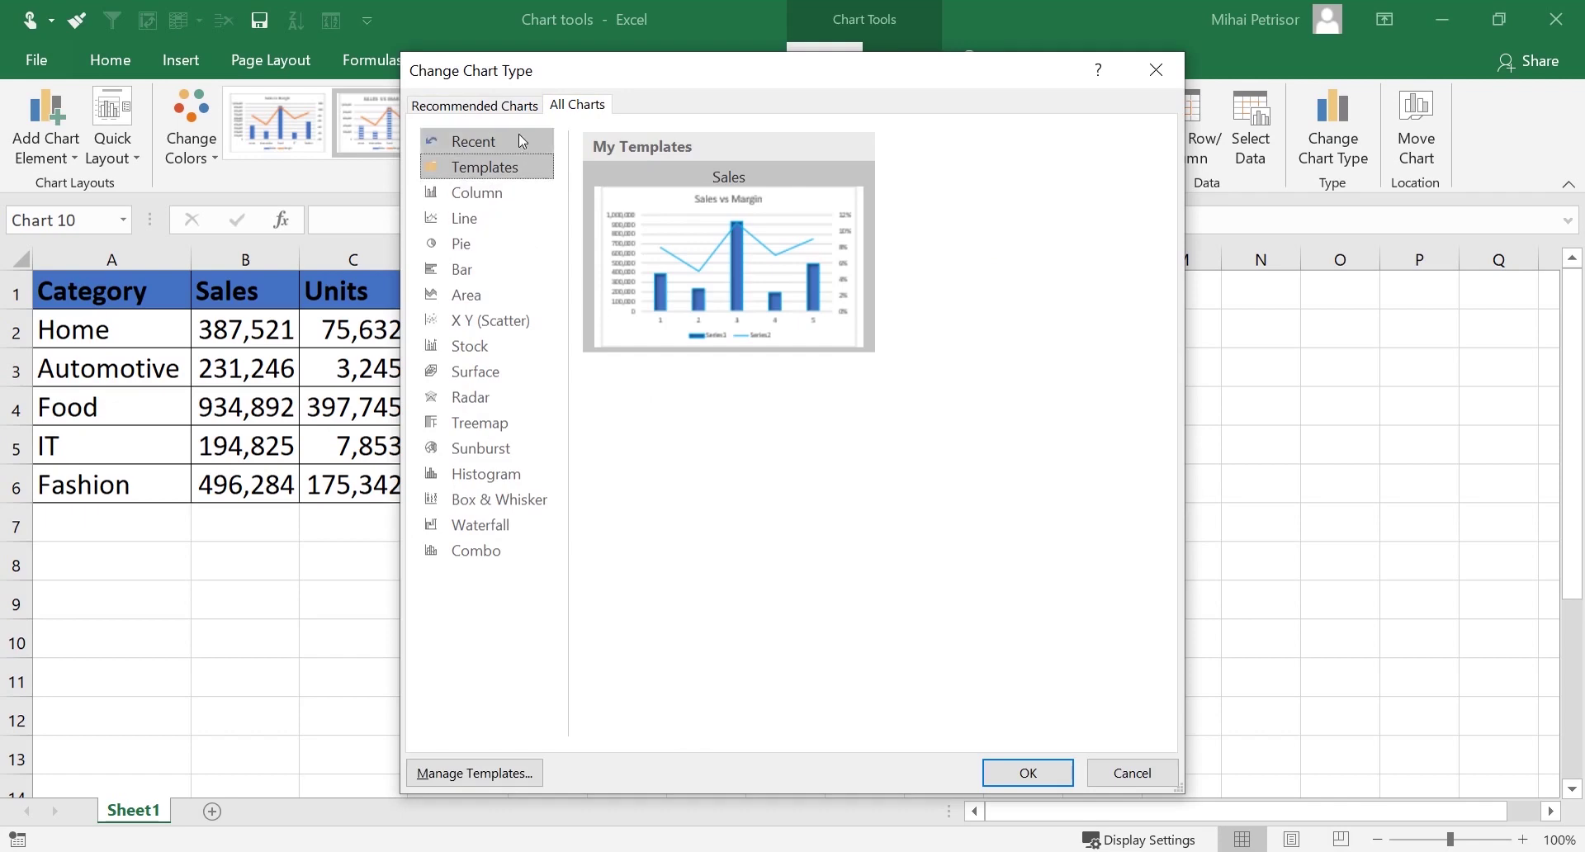
pyautogui.click(1118, 767)
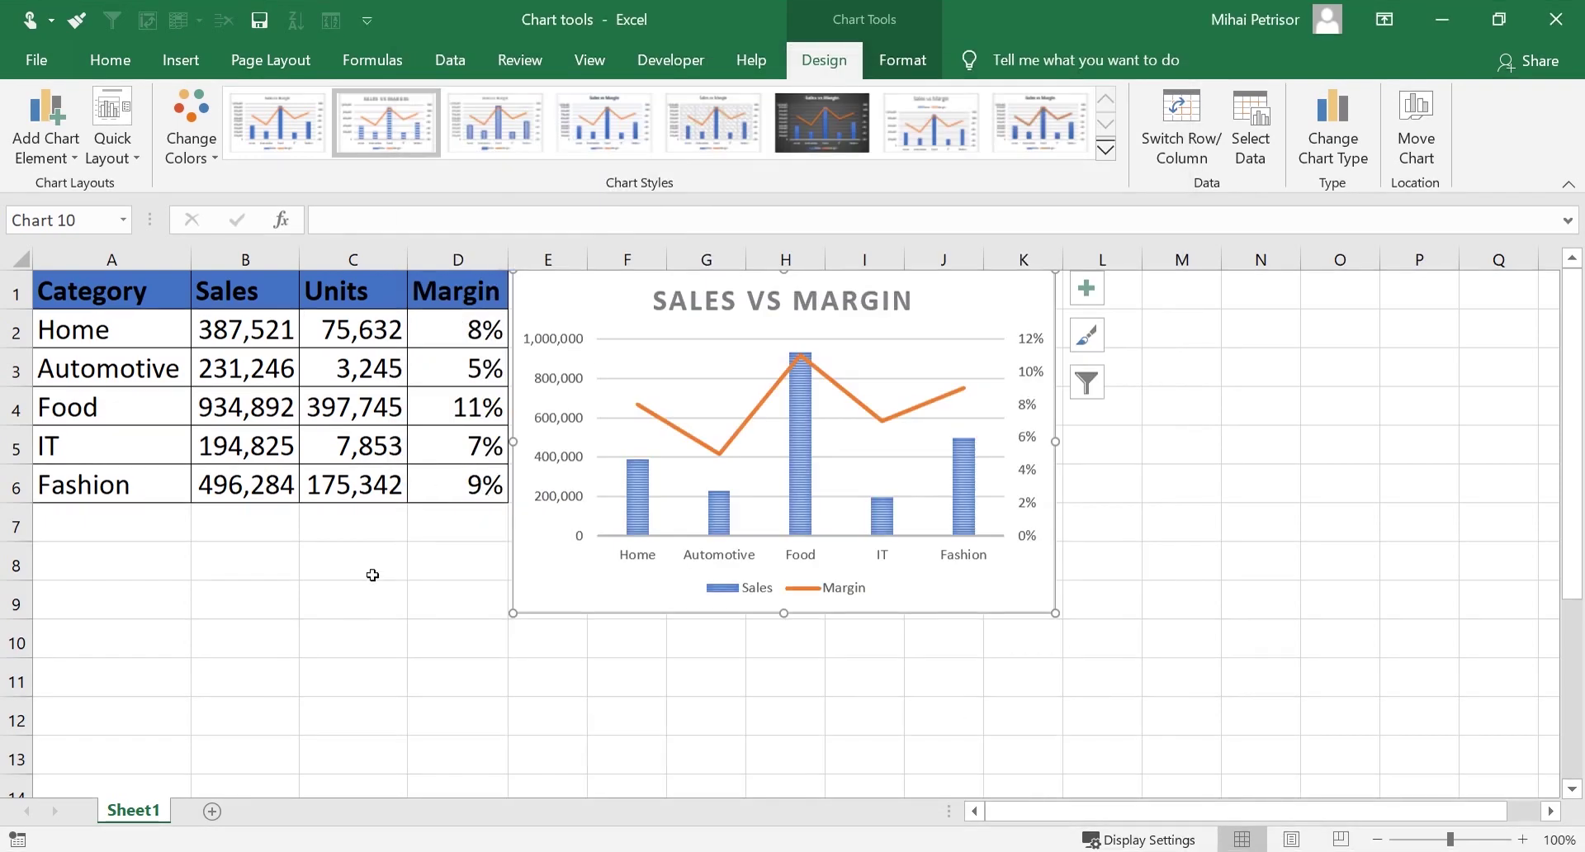
pyautogui.click(358, 605)
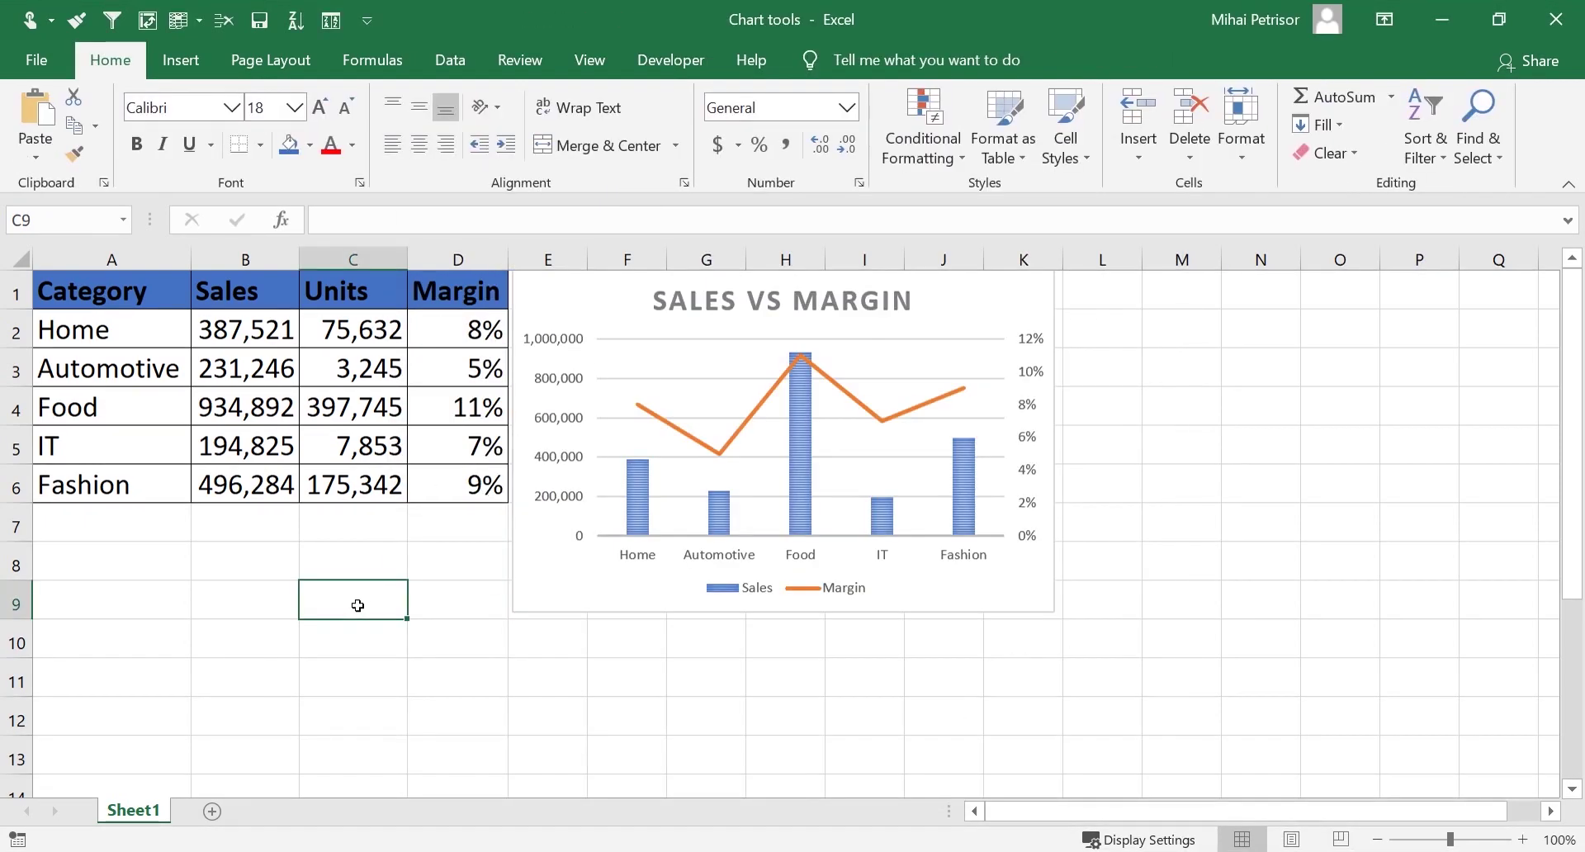
pyautogui.click(423, 532)
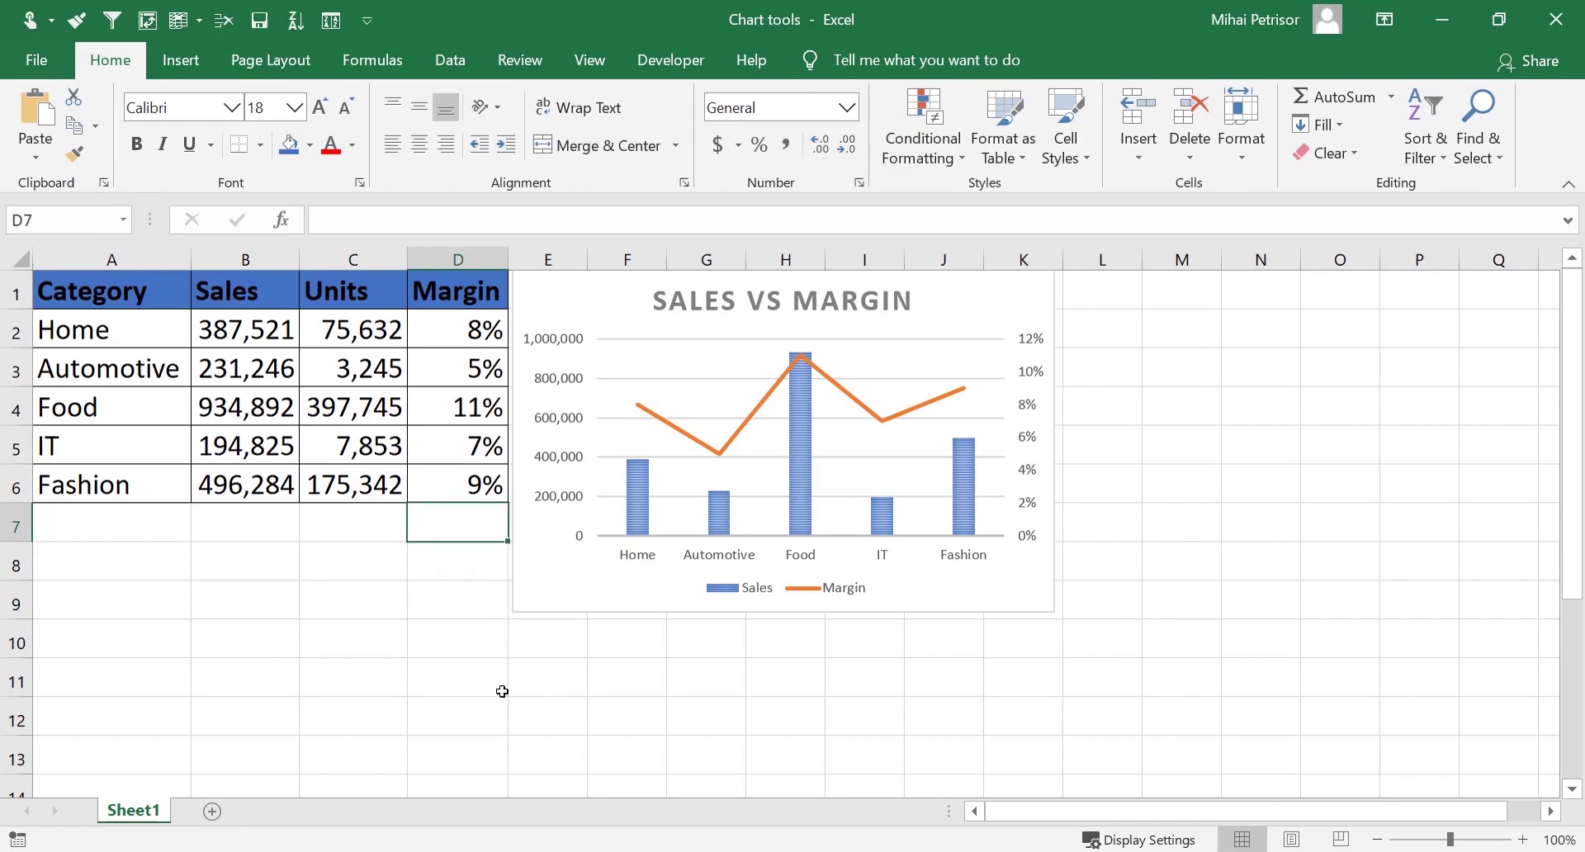
pyautogui.click(416, 643)
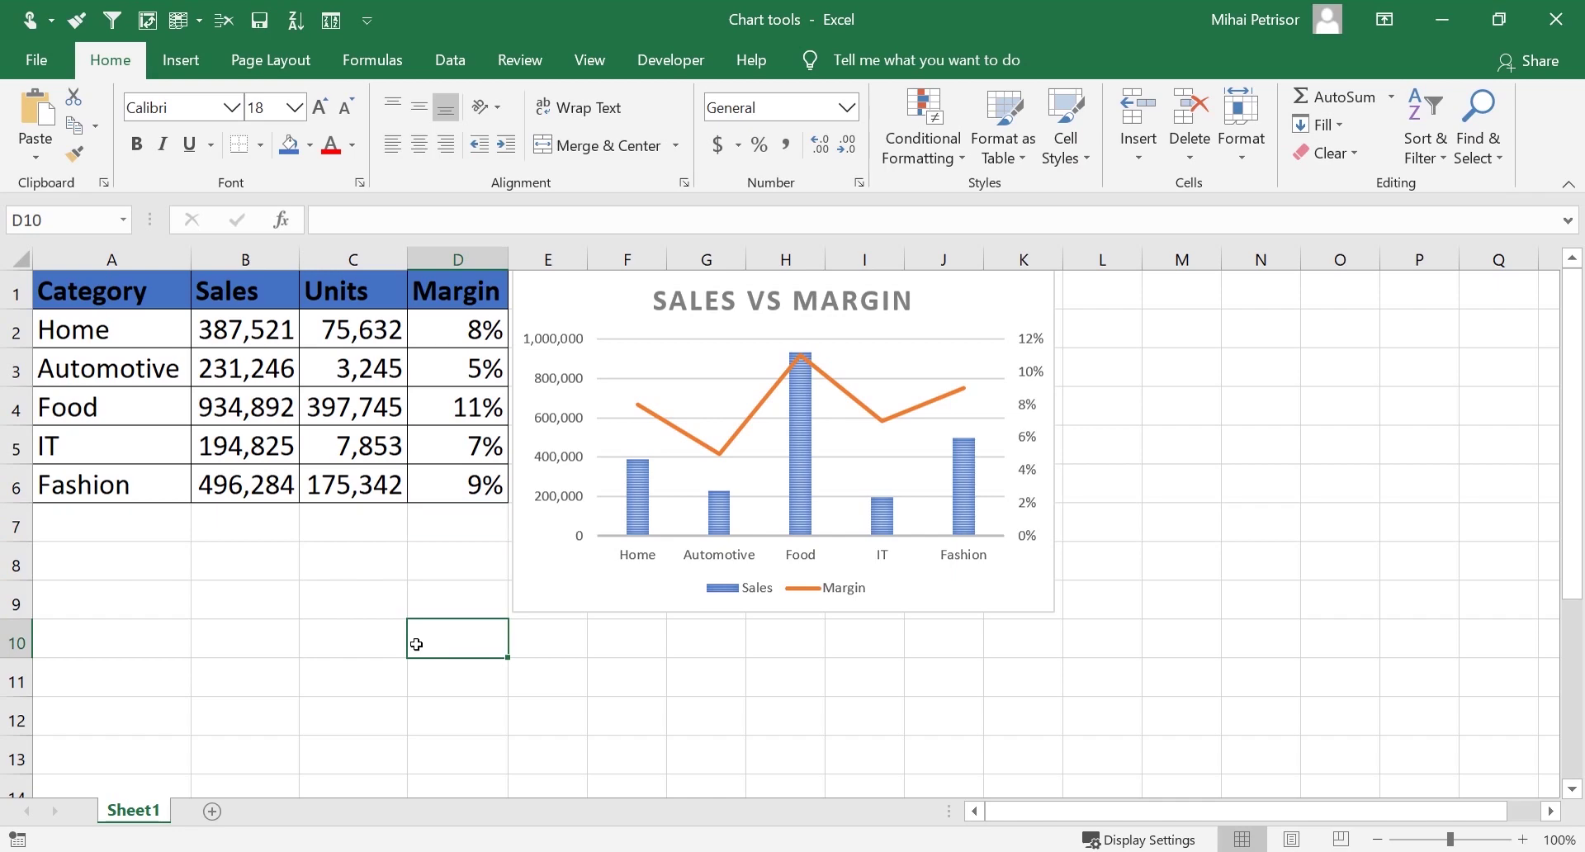
# Review the design and formatting tools available for the Sales vs Margin chart, and deselect the chart
pyautogui.click(631, 298)
pyautogui.click(824, 60)
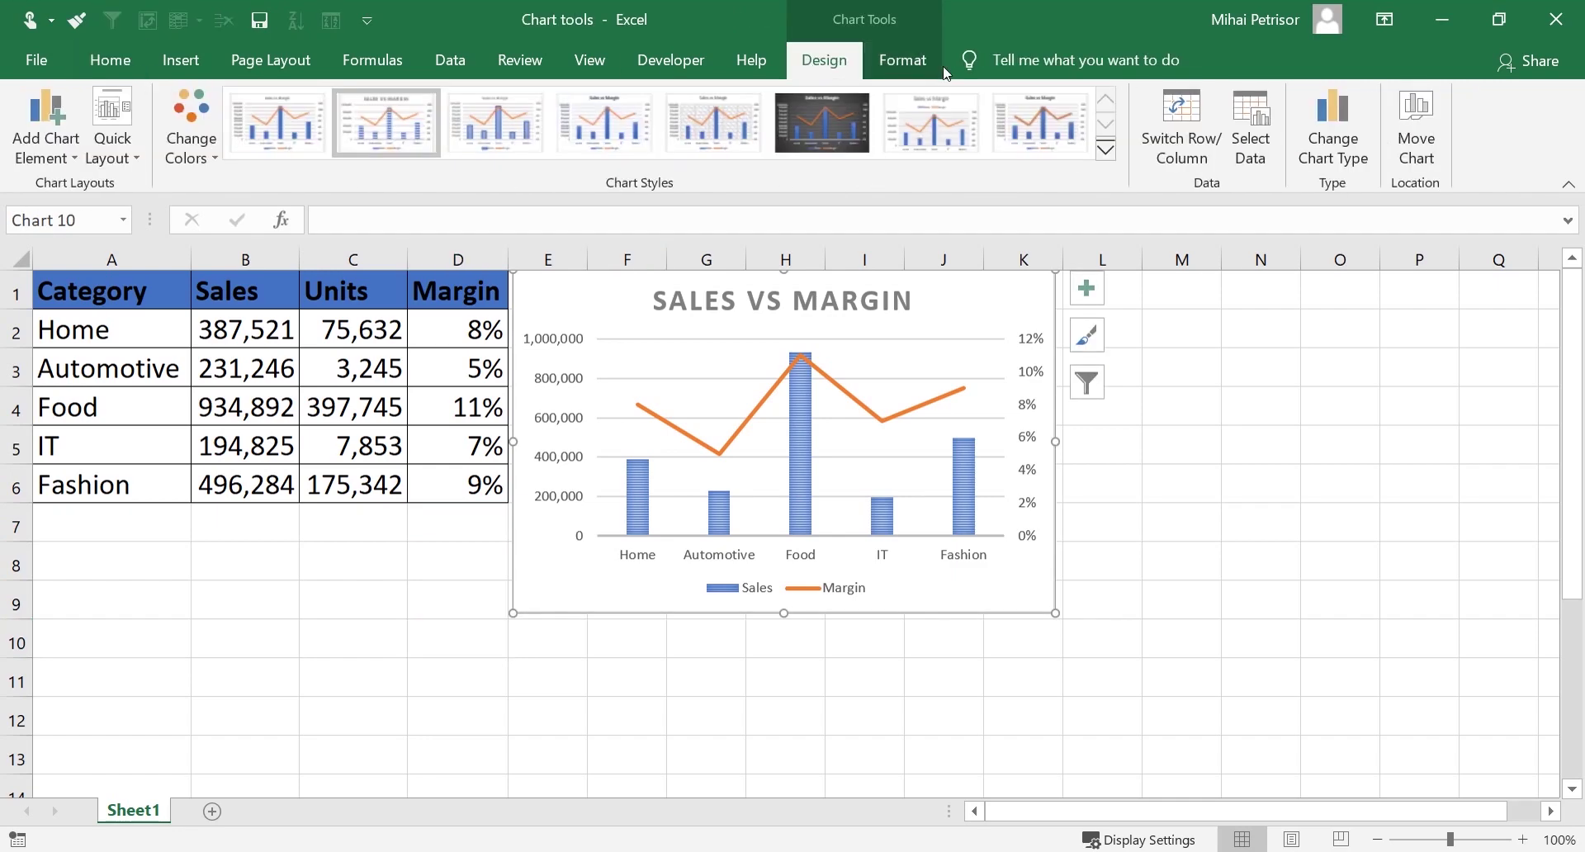
pyautogui.click(902, 59)
pyautogui.click(398, 530)
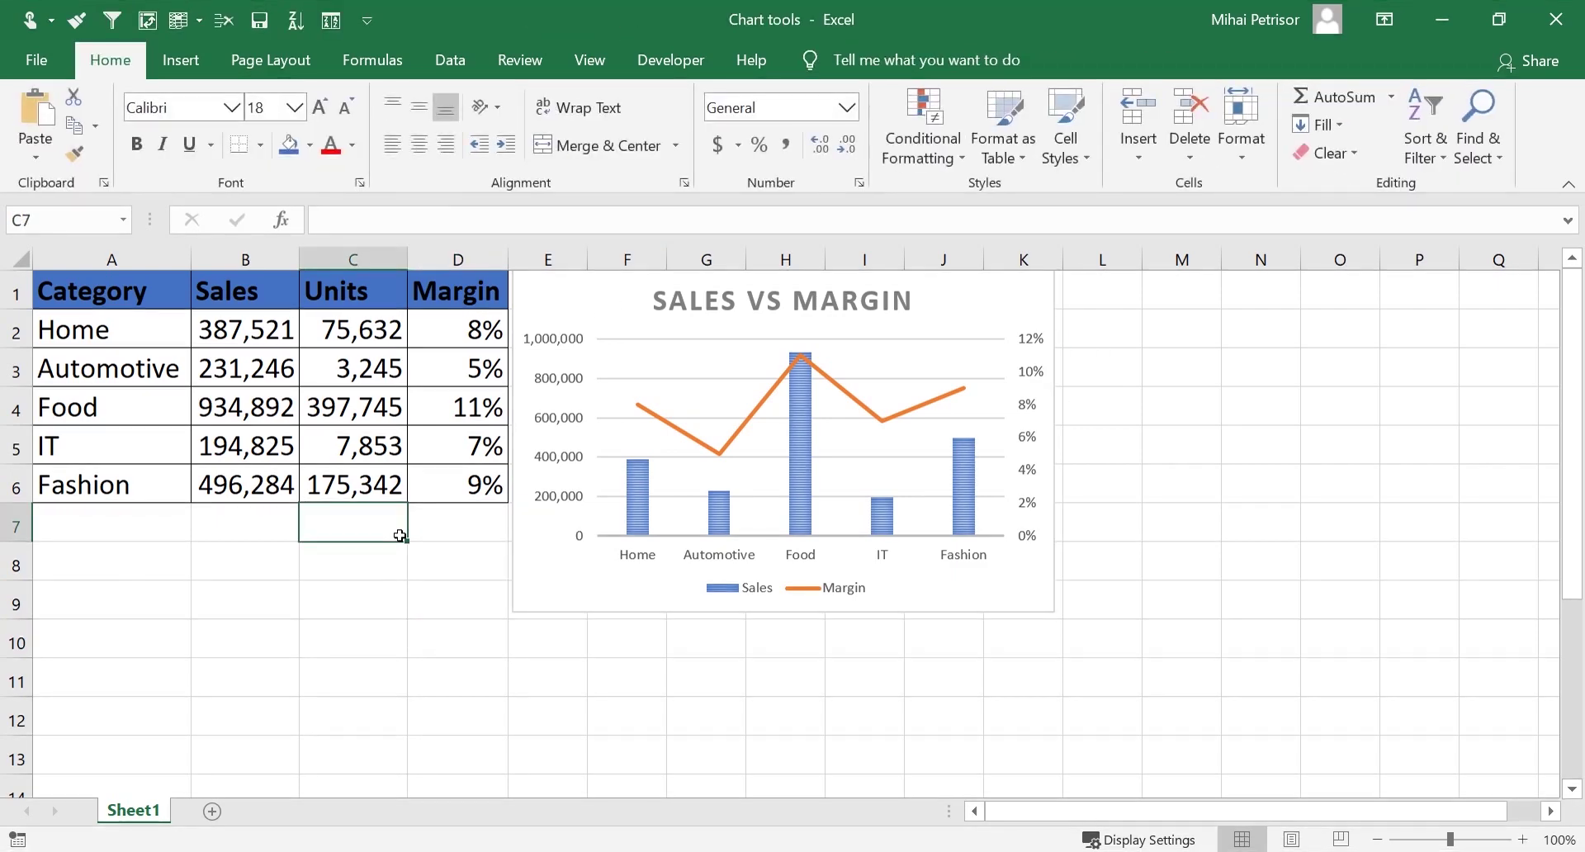
# Examine the custom combination settings of the Sales vs Margin chart, and close them without making changes
pyautogui.click(605, 324)
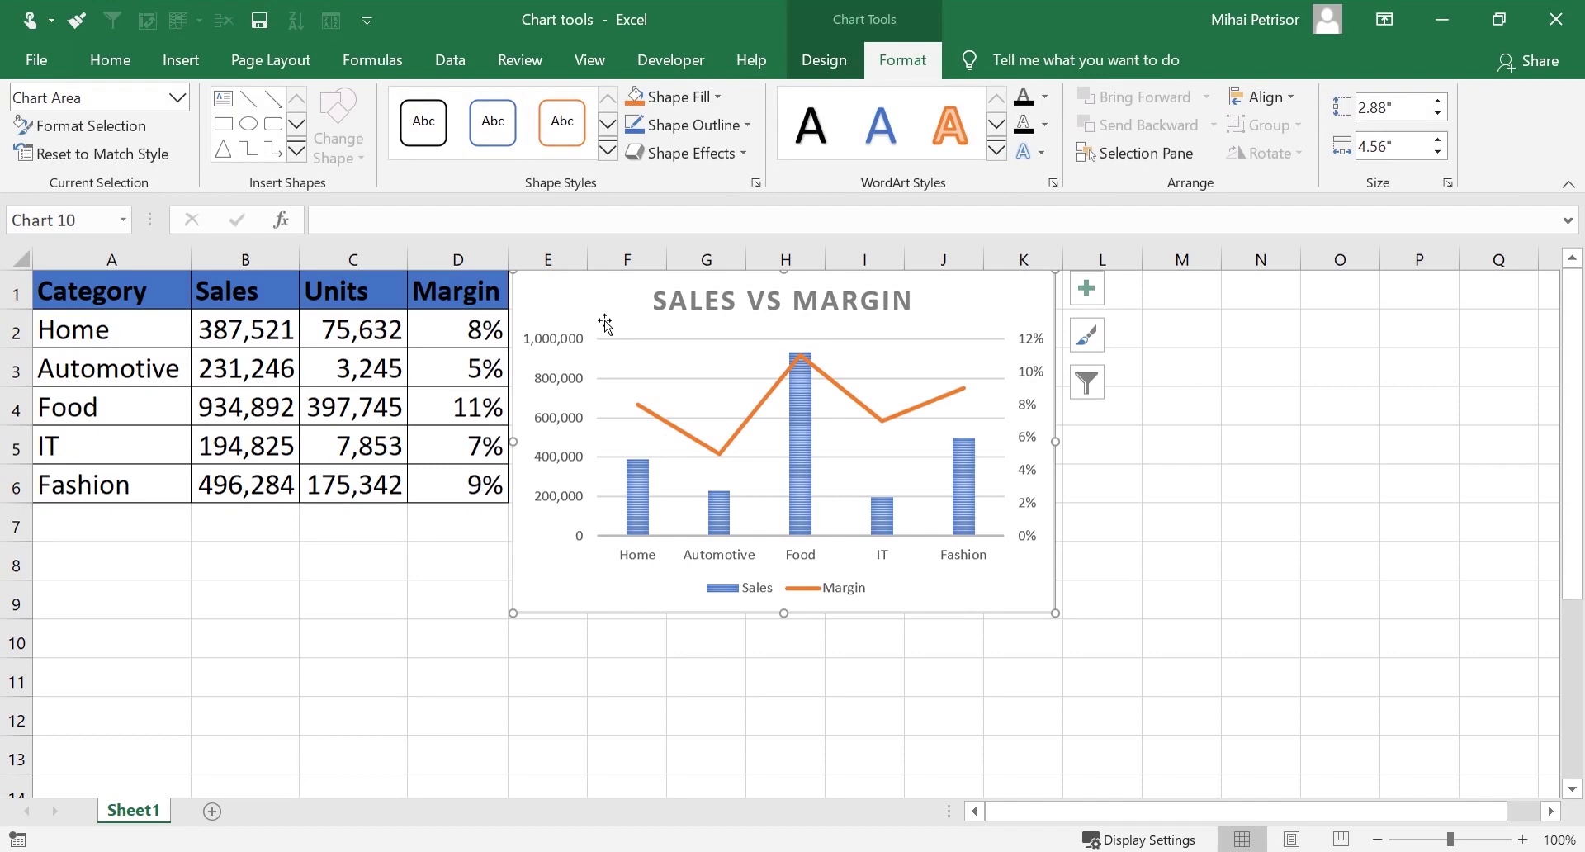
pyautogui.click(823, 60)
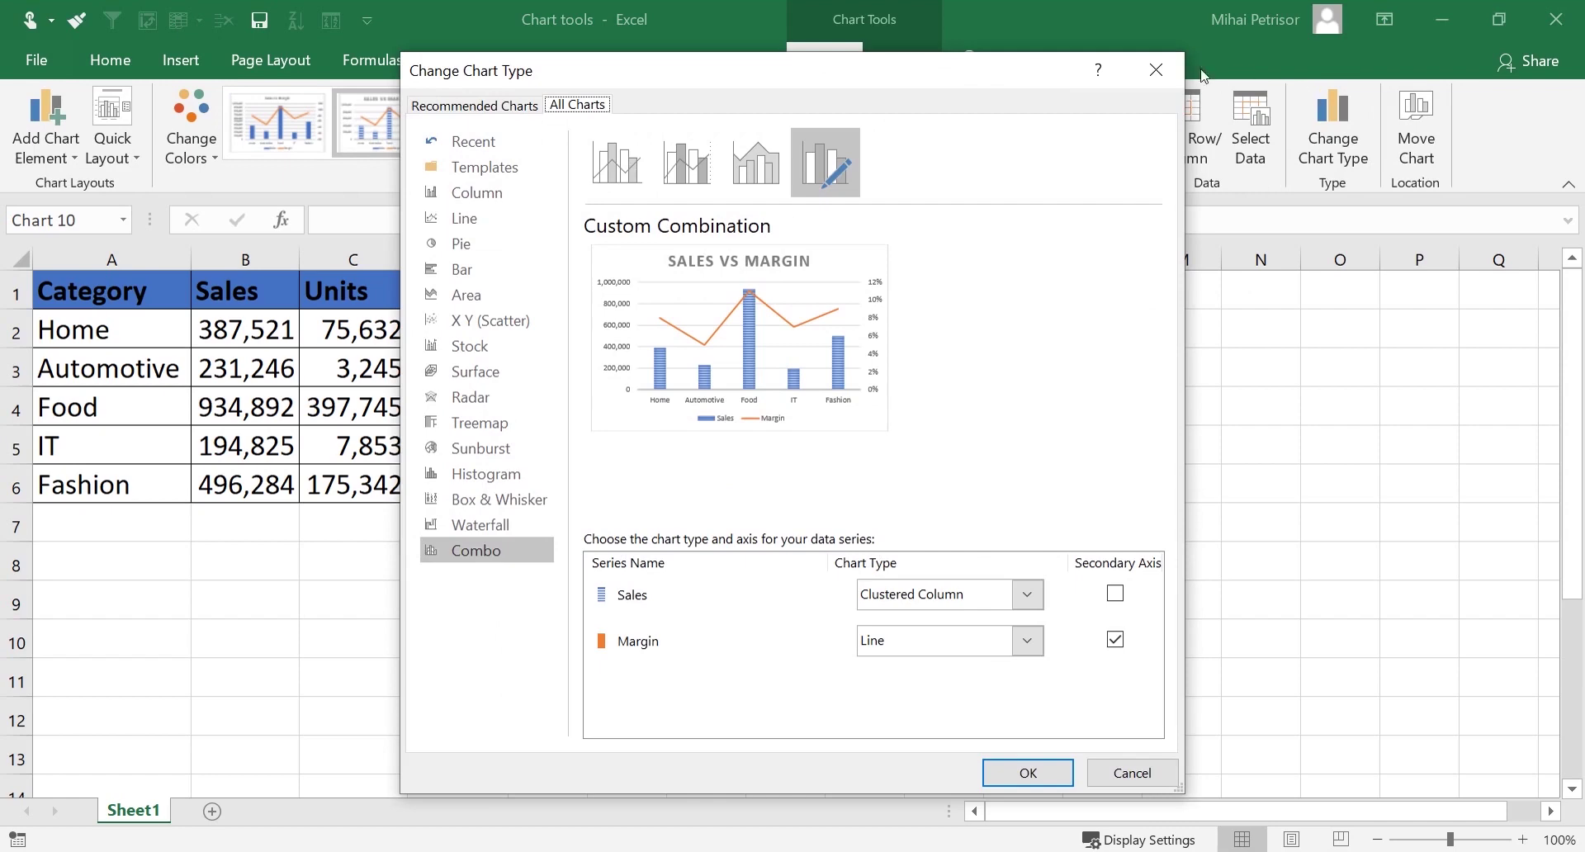
pyautogui.click(1160, 68)
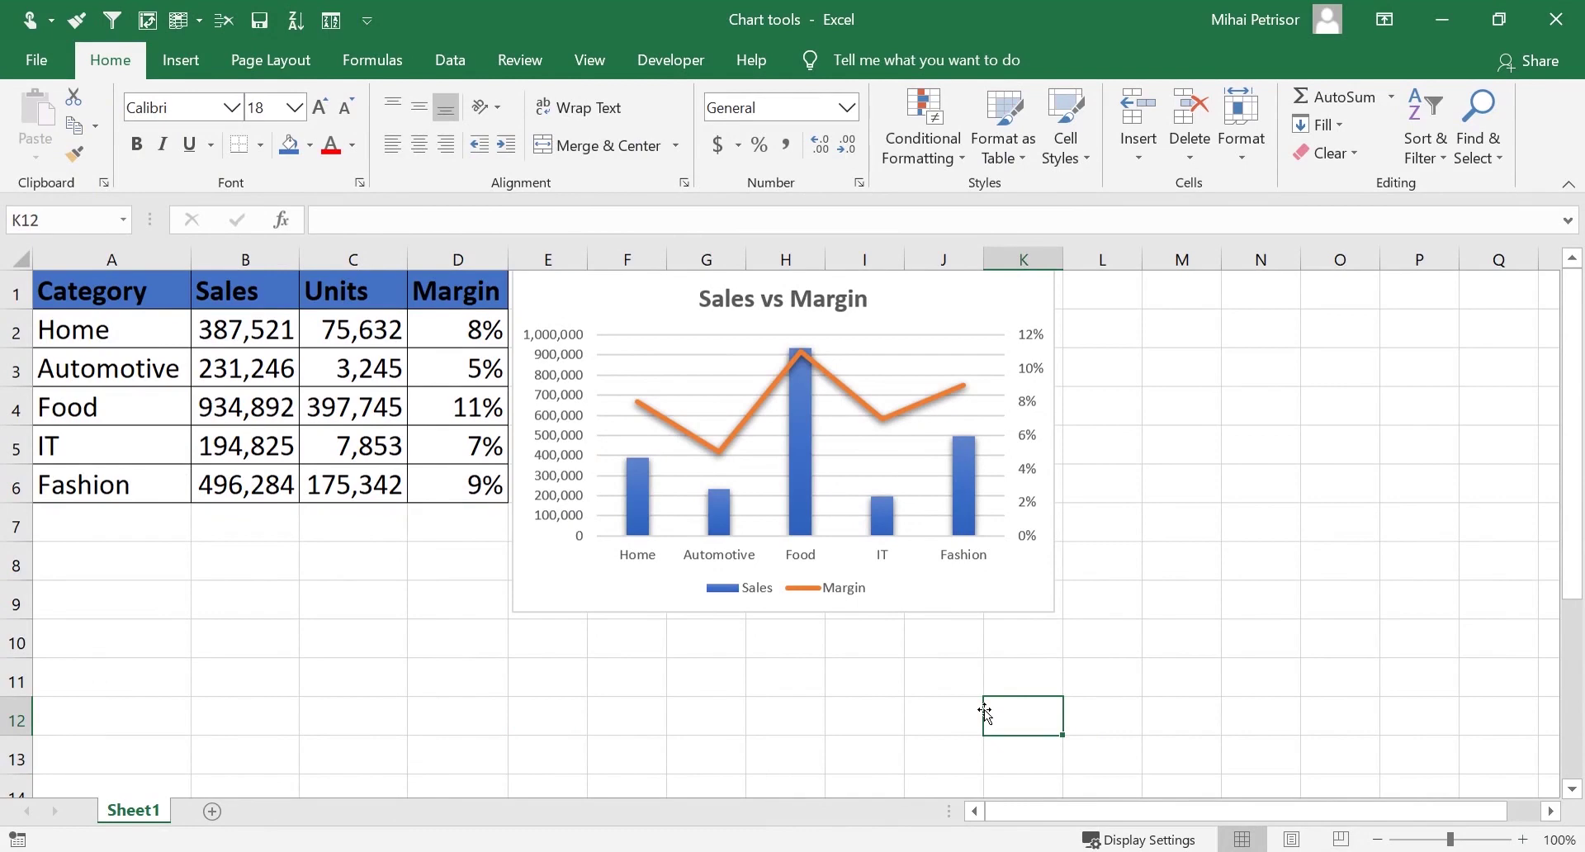
# Compare the Margin percentages in D2:D6 with the Margin line and secondary axis of the Sales vs Margin chart
pyautogui.click(660, 307)
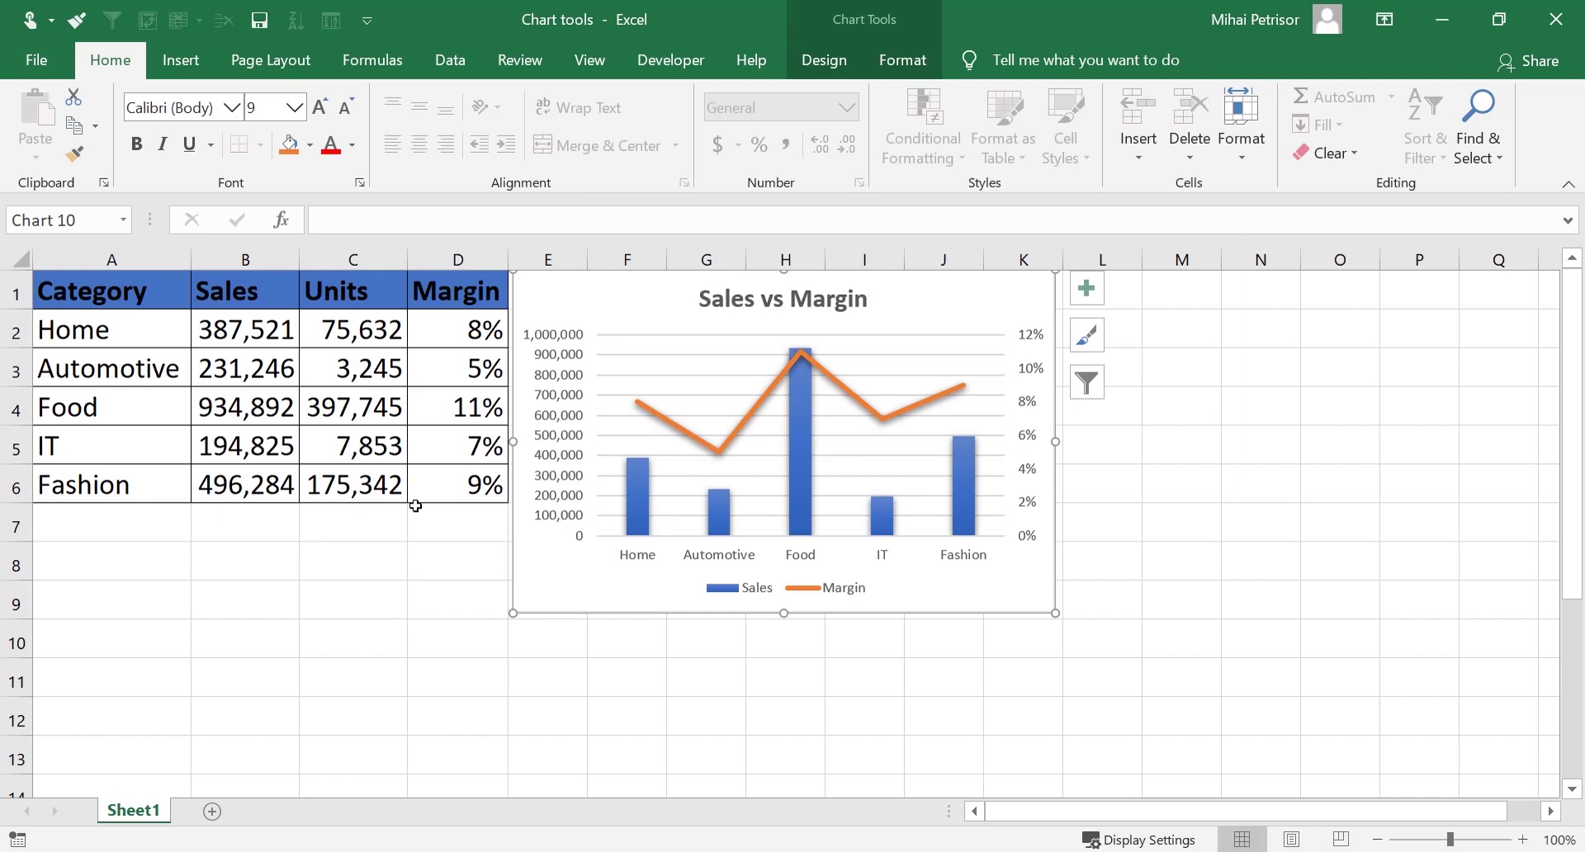
pyautogui.click(460, 322)
pyautogui.moveTo(455, 364); pyautogui.dragTo(499, 485)
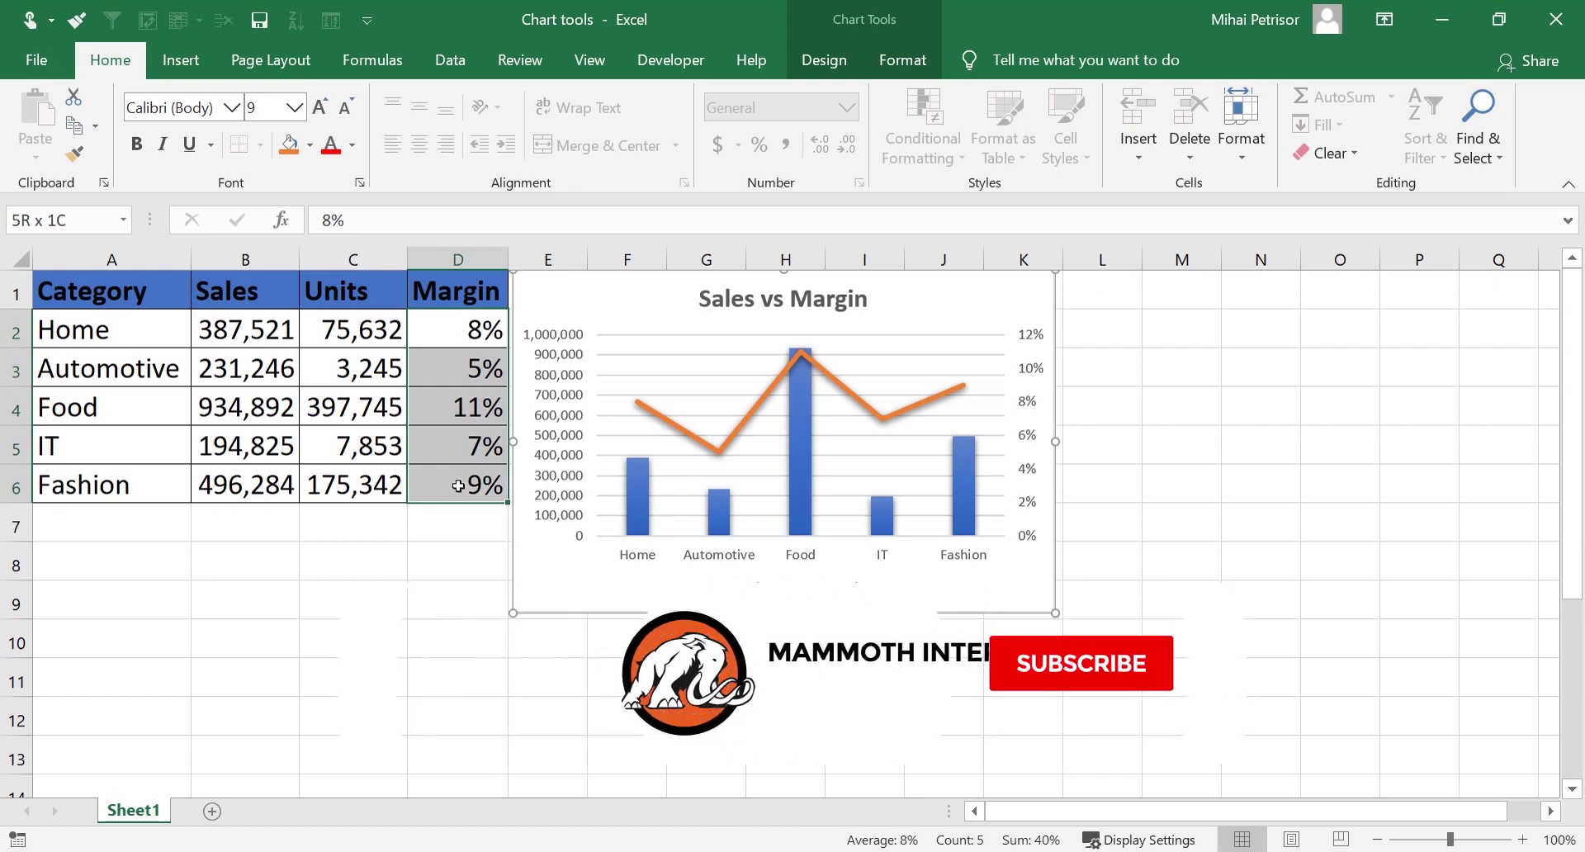
pyautogui.click(968, 371)
pyautogui.click(1024, 435)
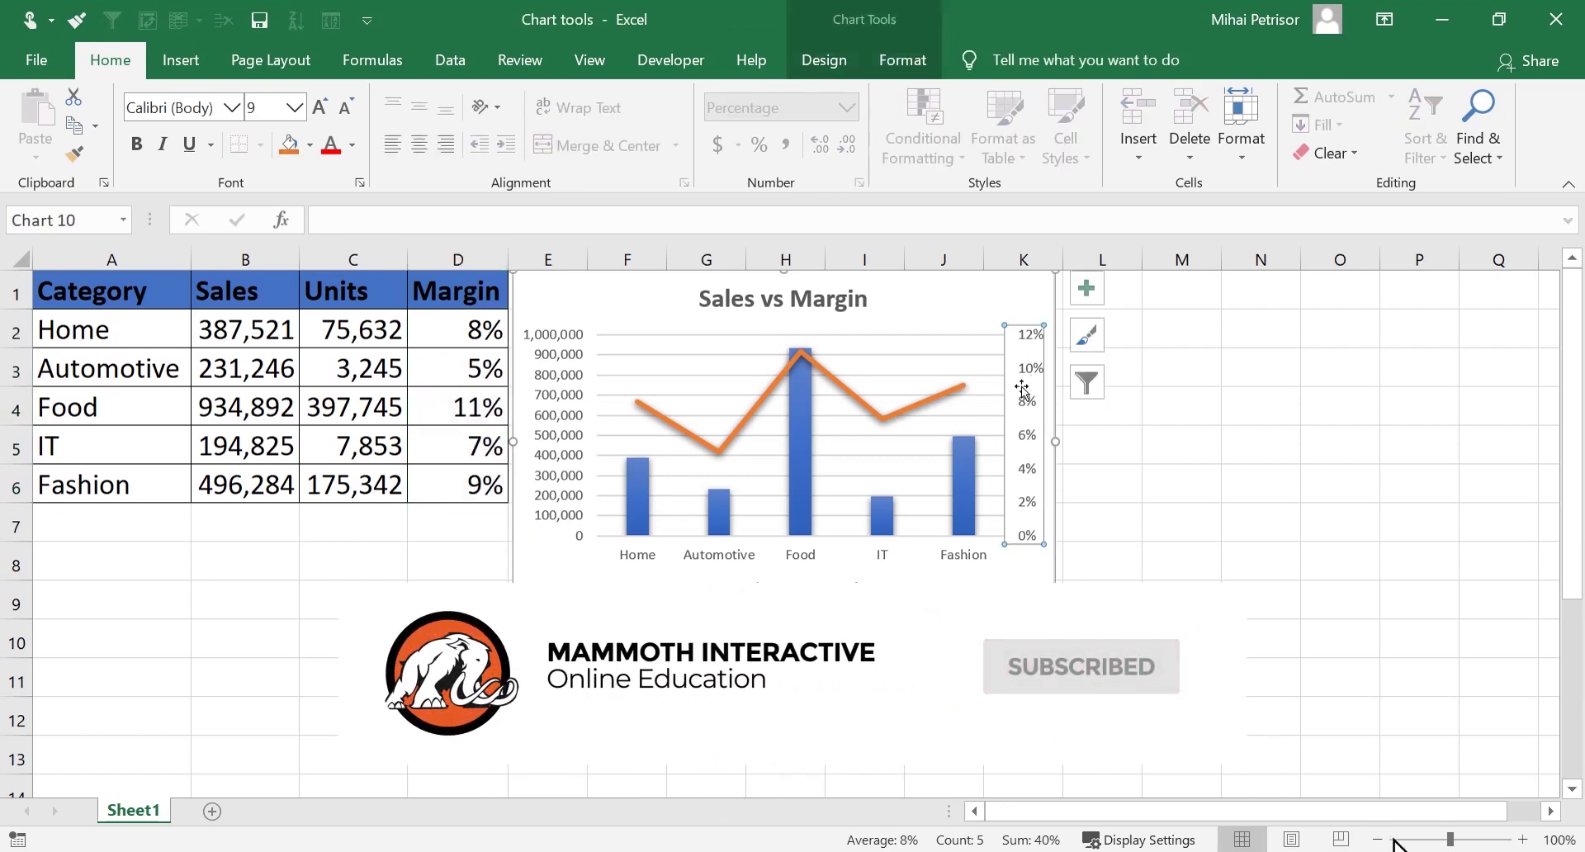
pyautogui.click(938, 302)
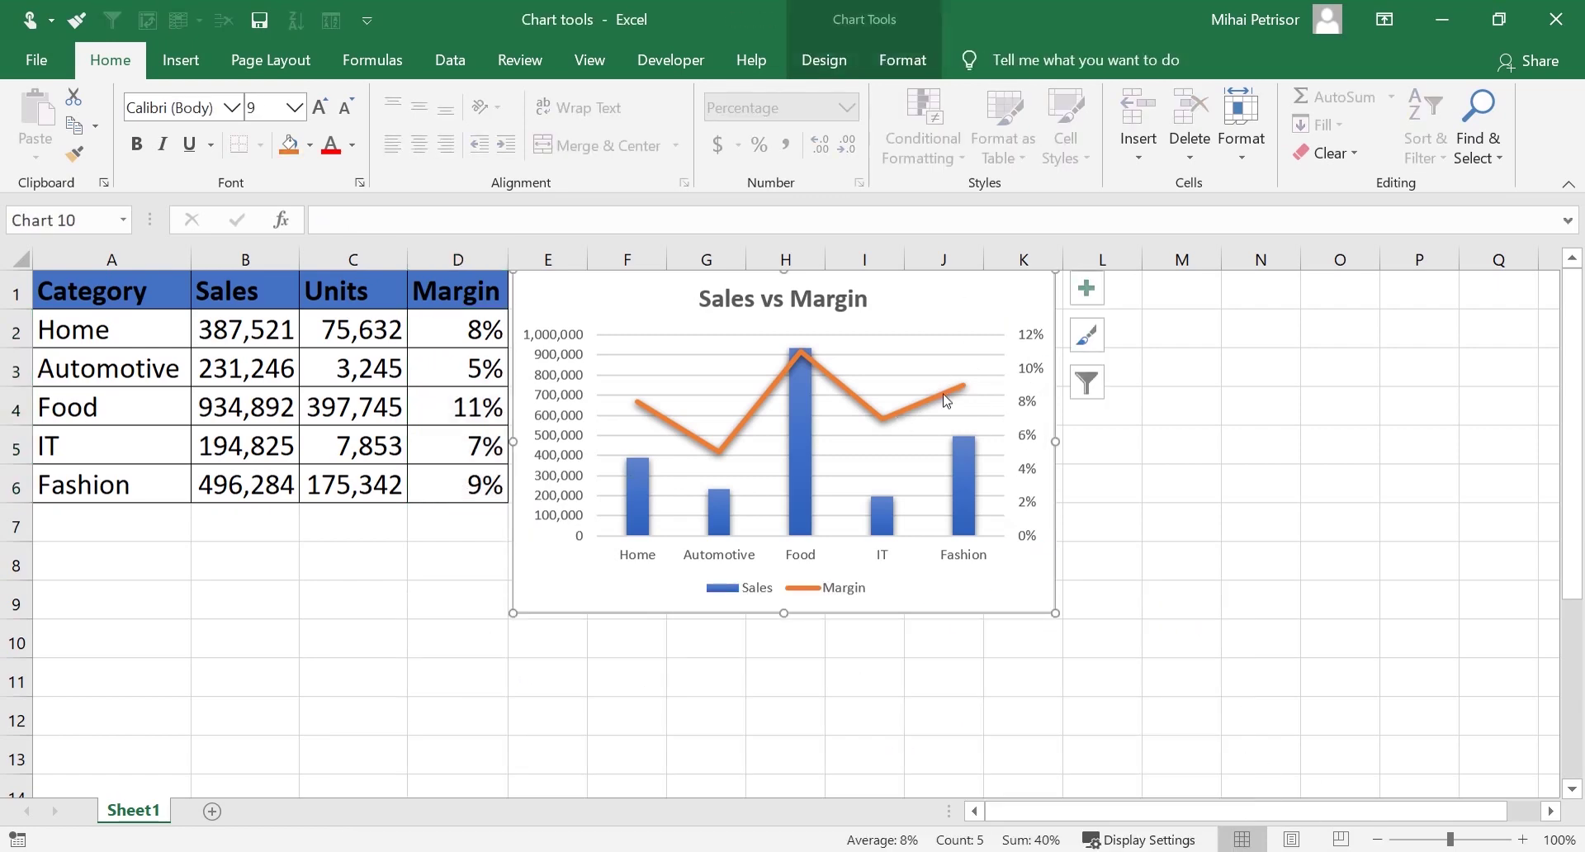
# Examine the chart's primary sales axis and secondary percentage axis one after the other, and deselect the chart
pyautogui.click(554, 381)
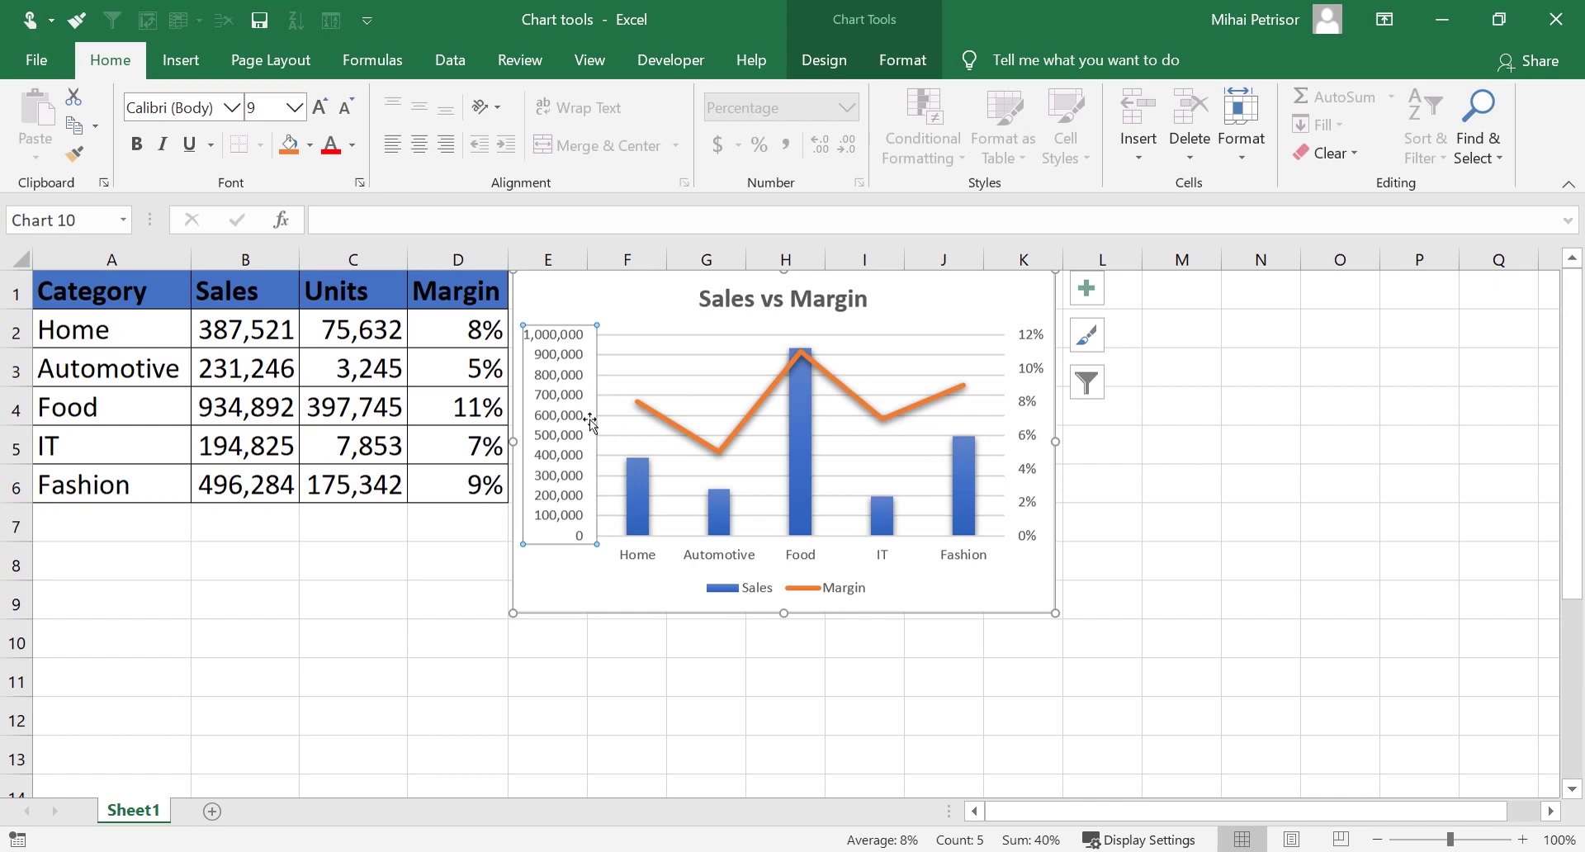
pyautogui.click(1044, 530)
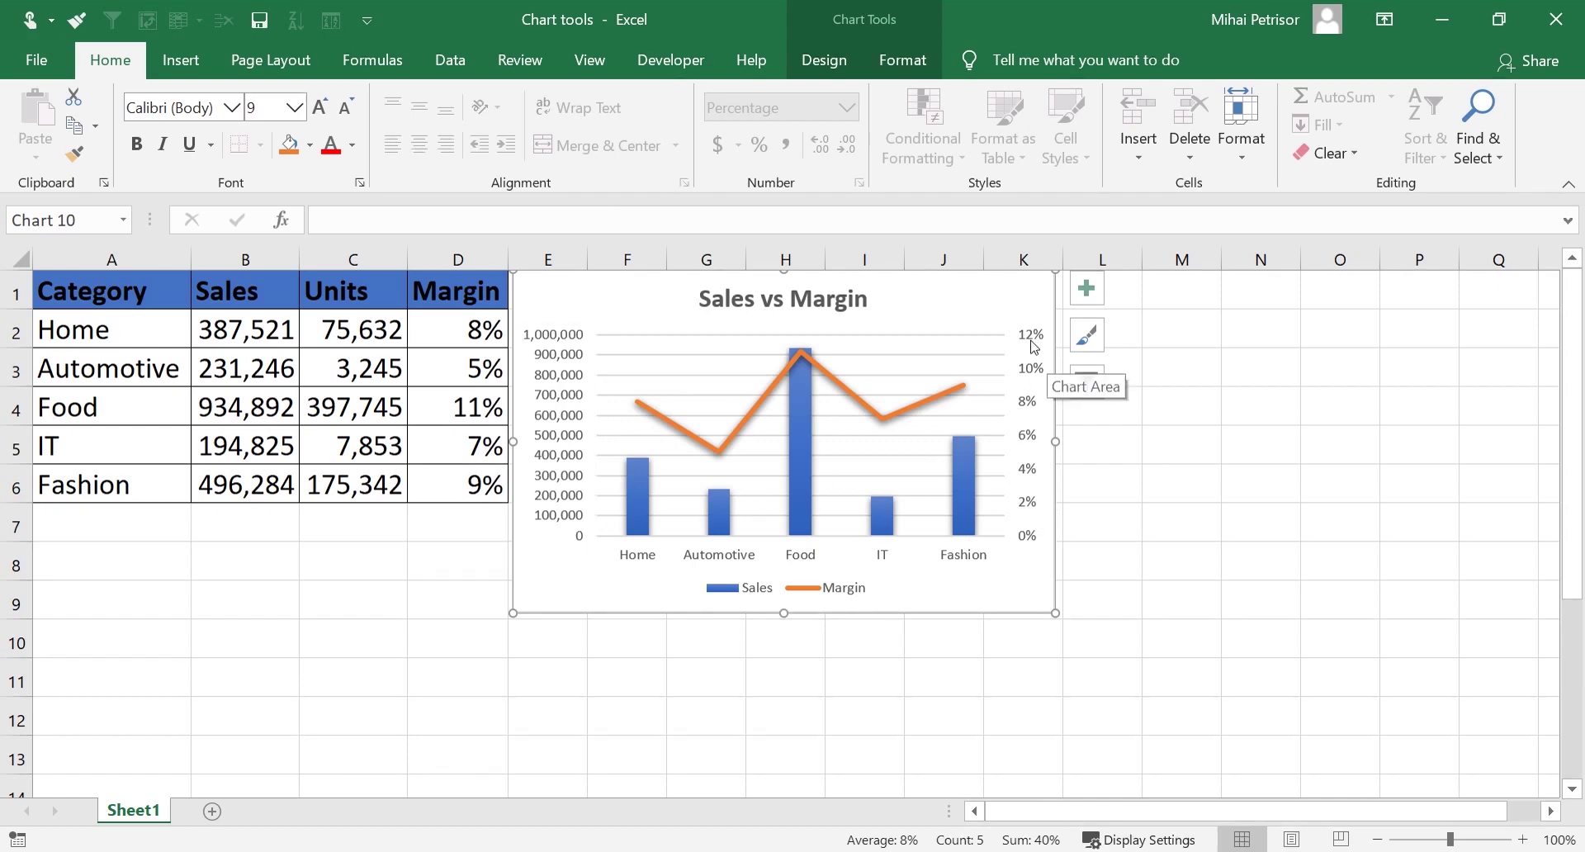
pyautogui.click(1037, 367)
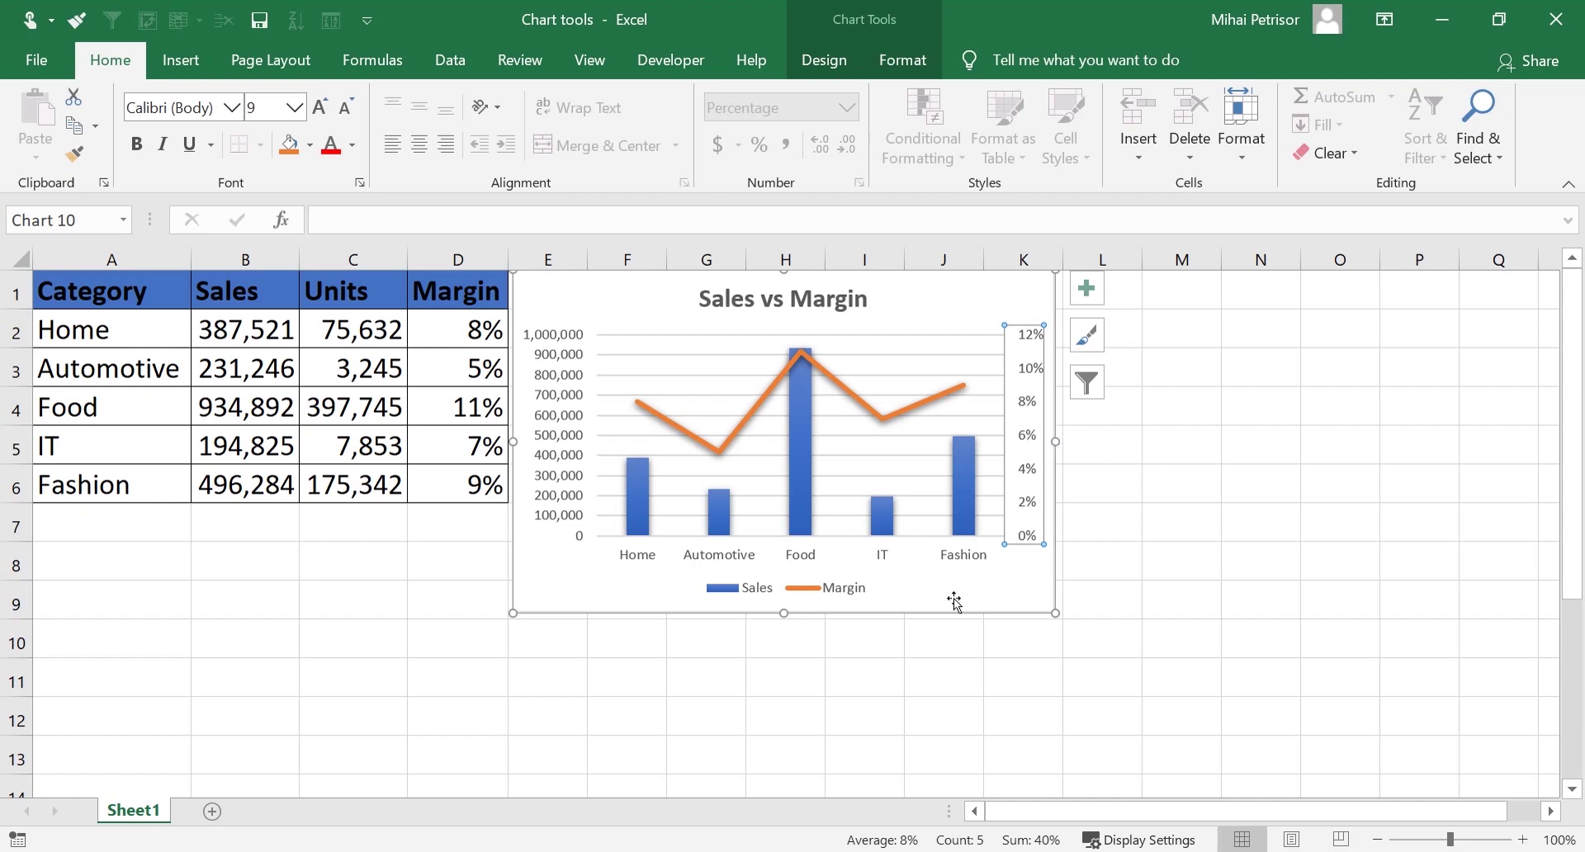
pyautogui.click(951, 664)
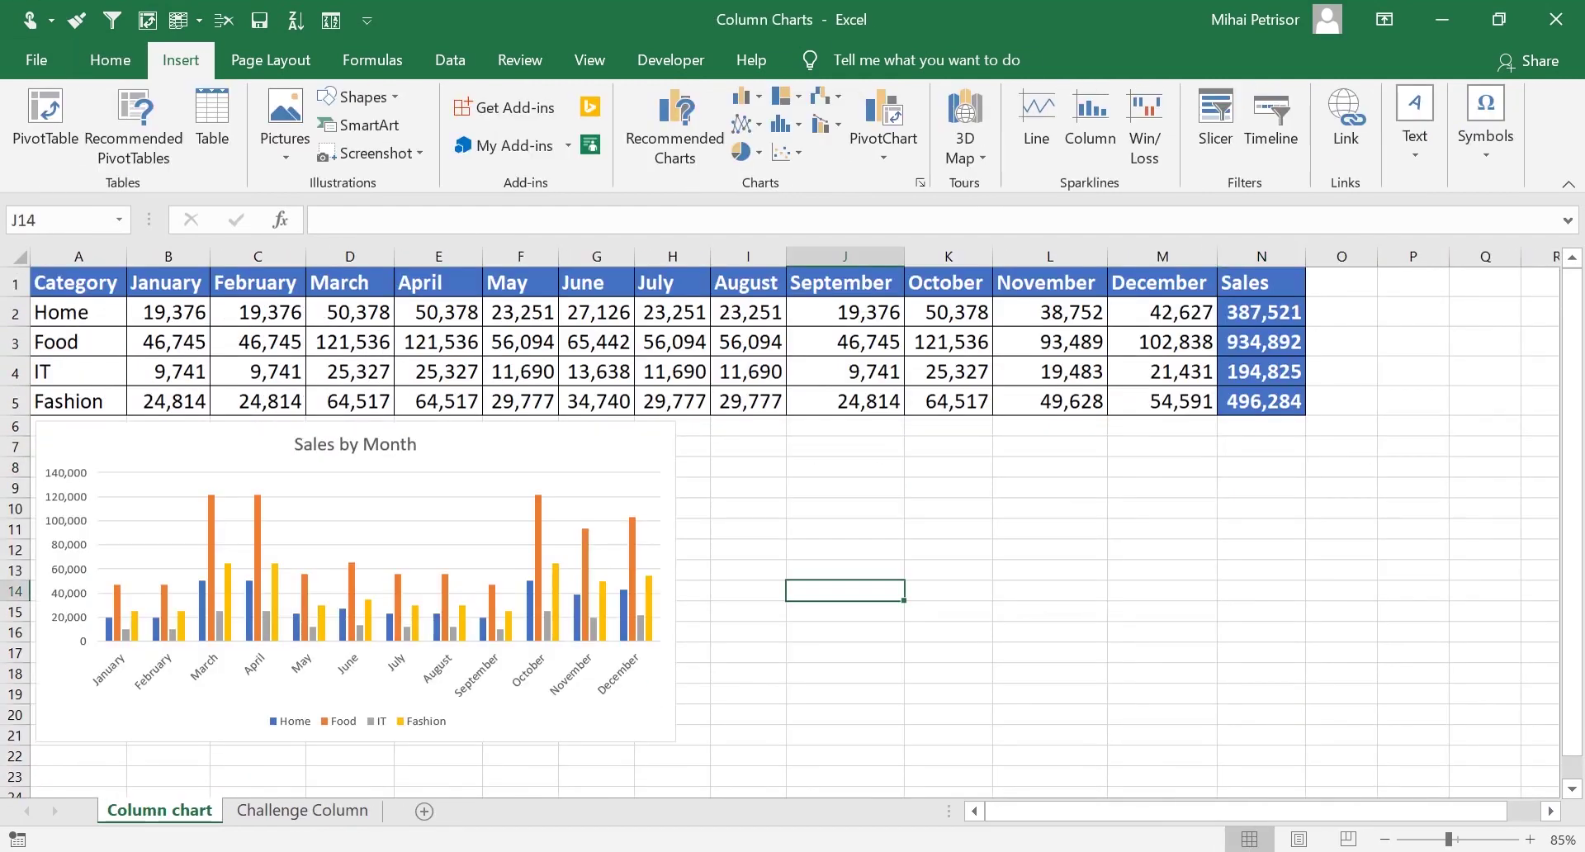
# Browse the recommended charts and all chart types for the monthly sales table in Column Charts, and close without inserting a chart
pyautogui.click(505, 351)
pyautogui.click(681, 147)
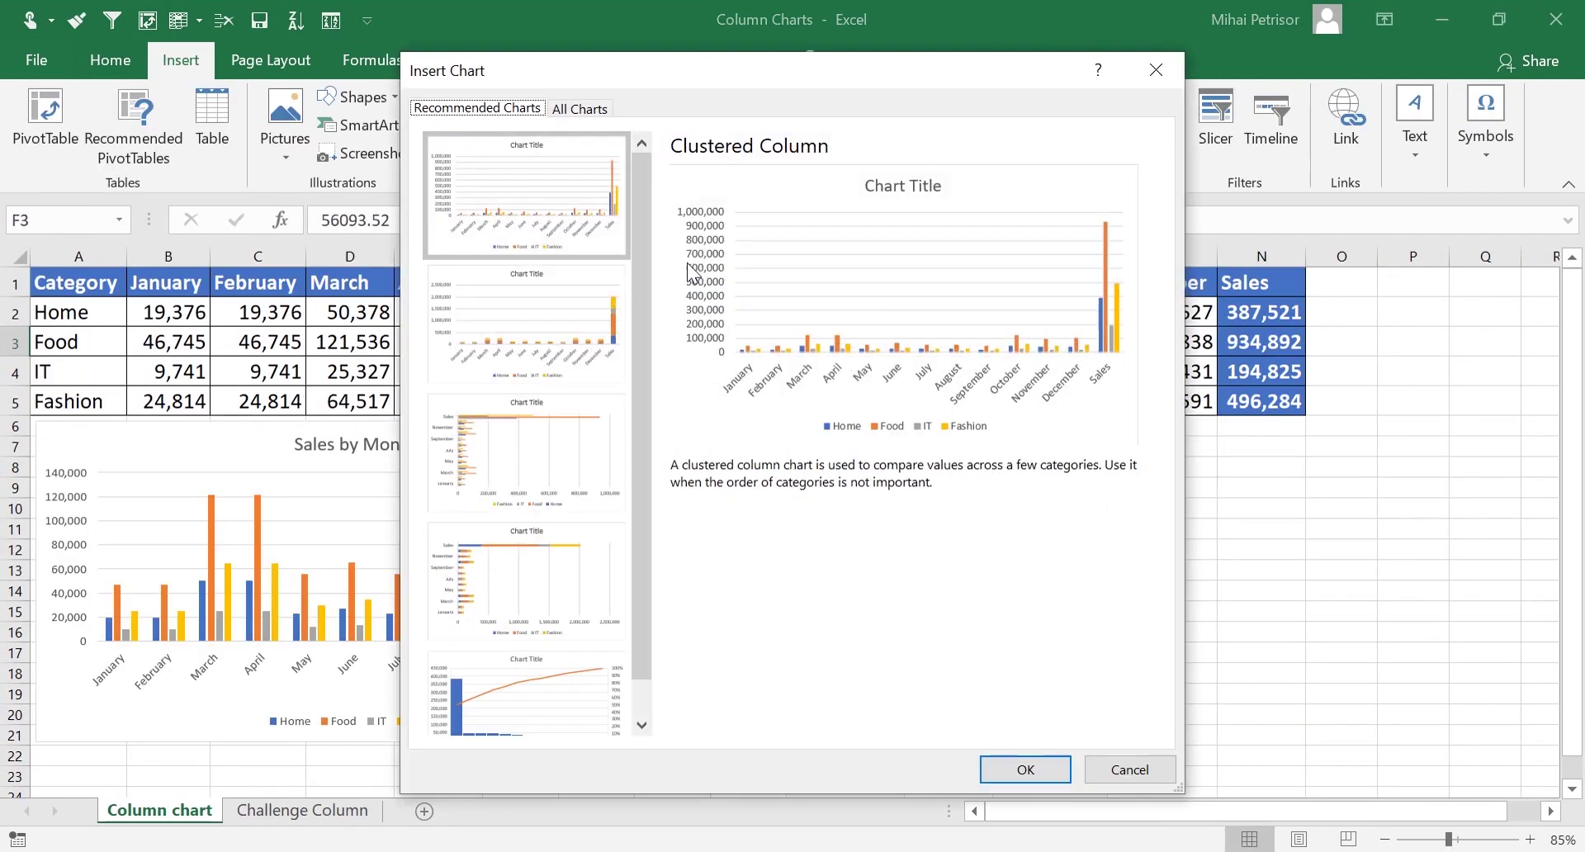
pyautogui.click(577, 108)
pyautogui.moveTo(652, 343)
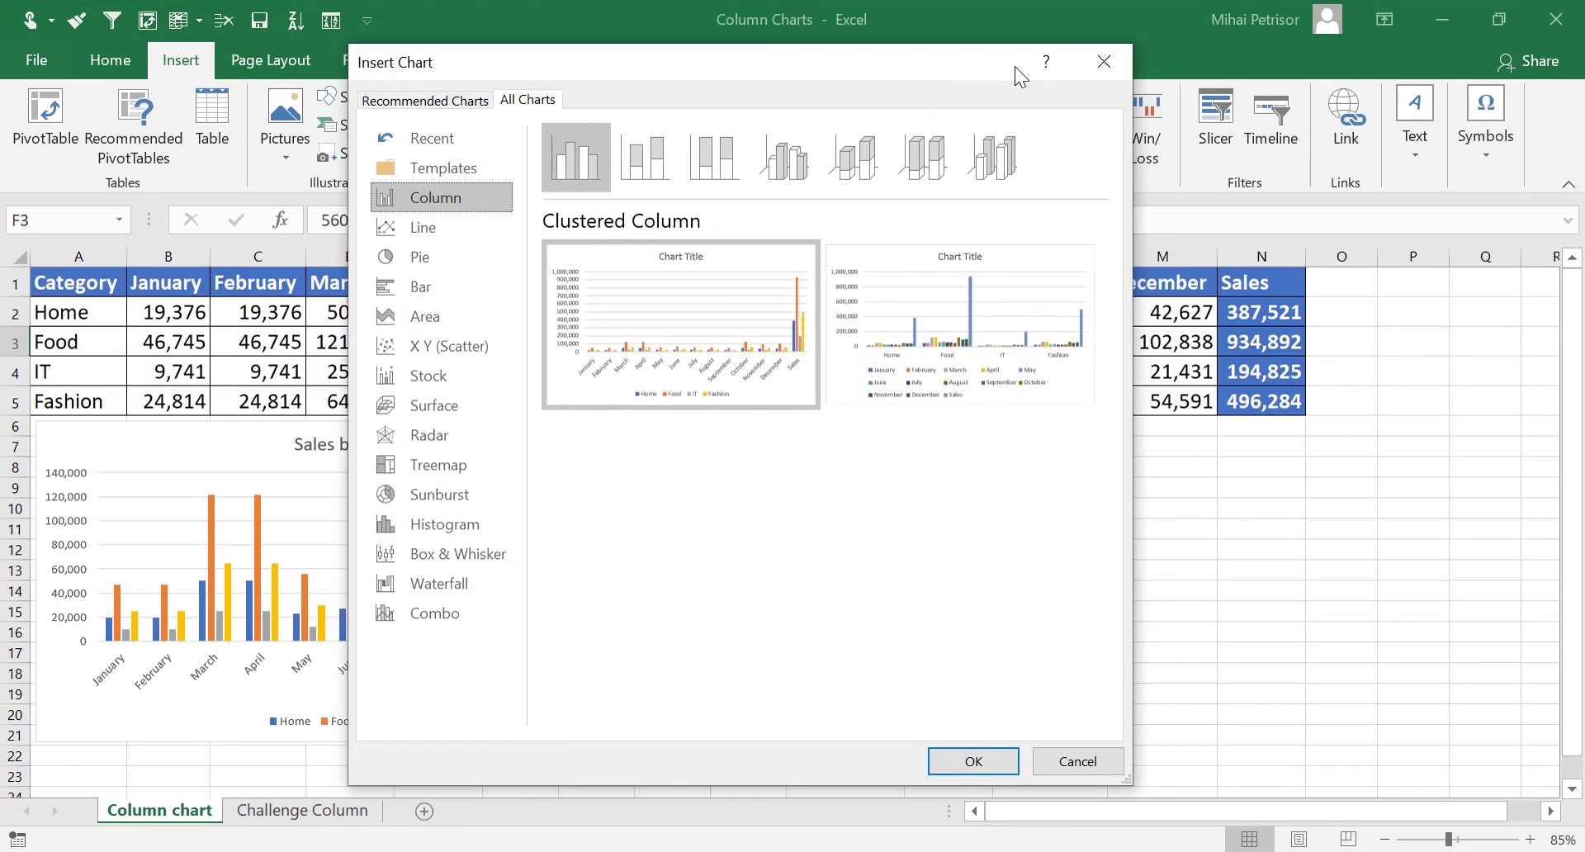
pyautogui.click(1110, 66)
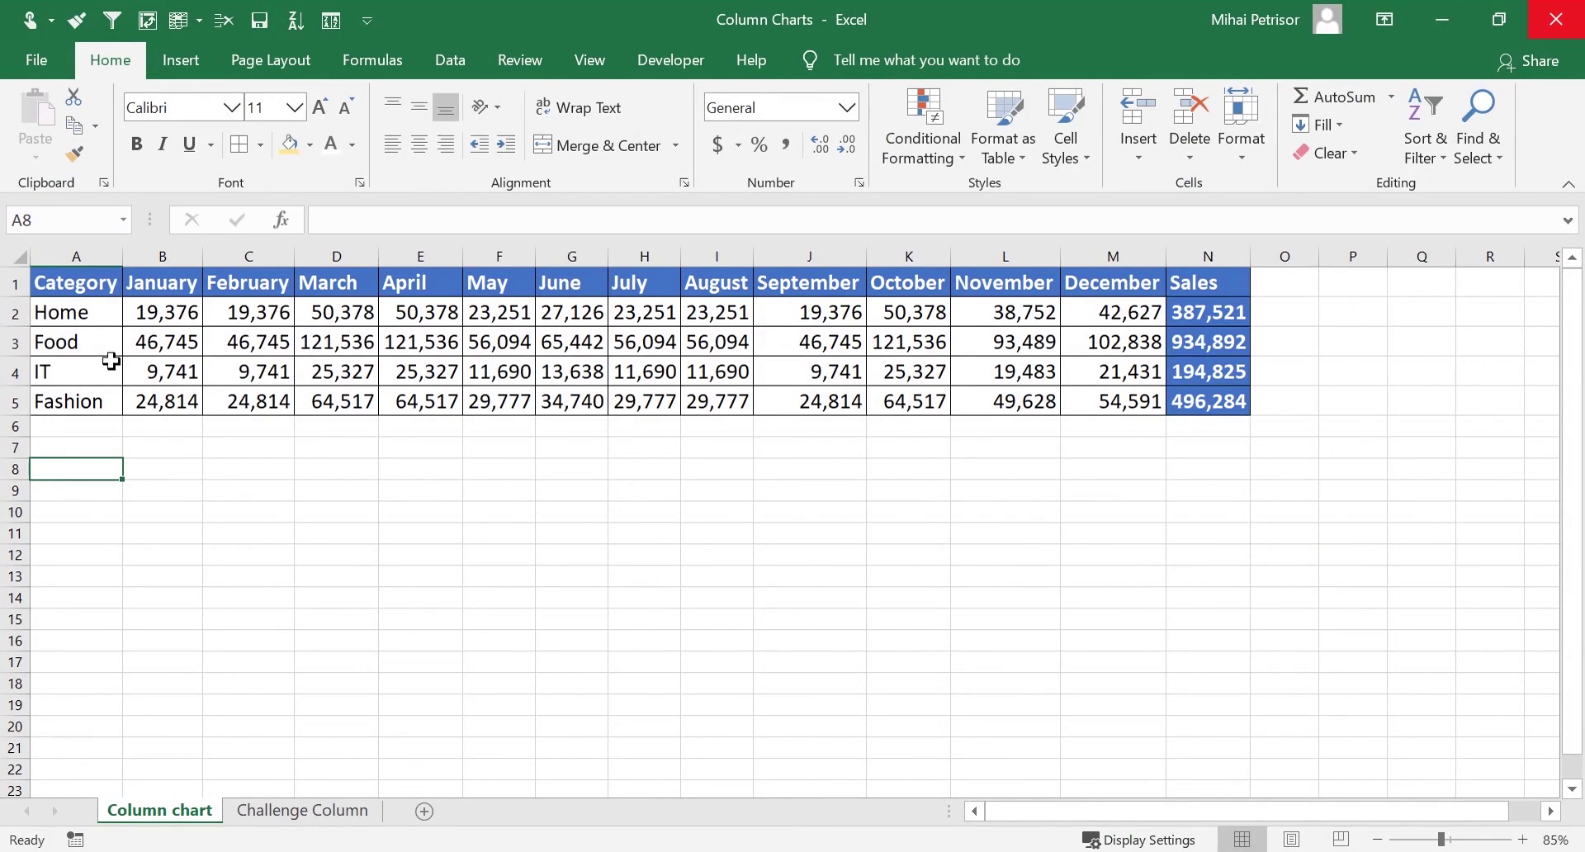
# Highlight the category names in A2:A5 of the monthly sales table to examine them, and clear the selection
pyautogui.click(102, 316)
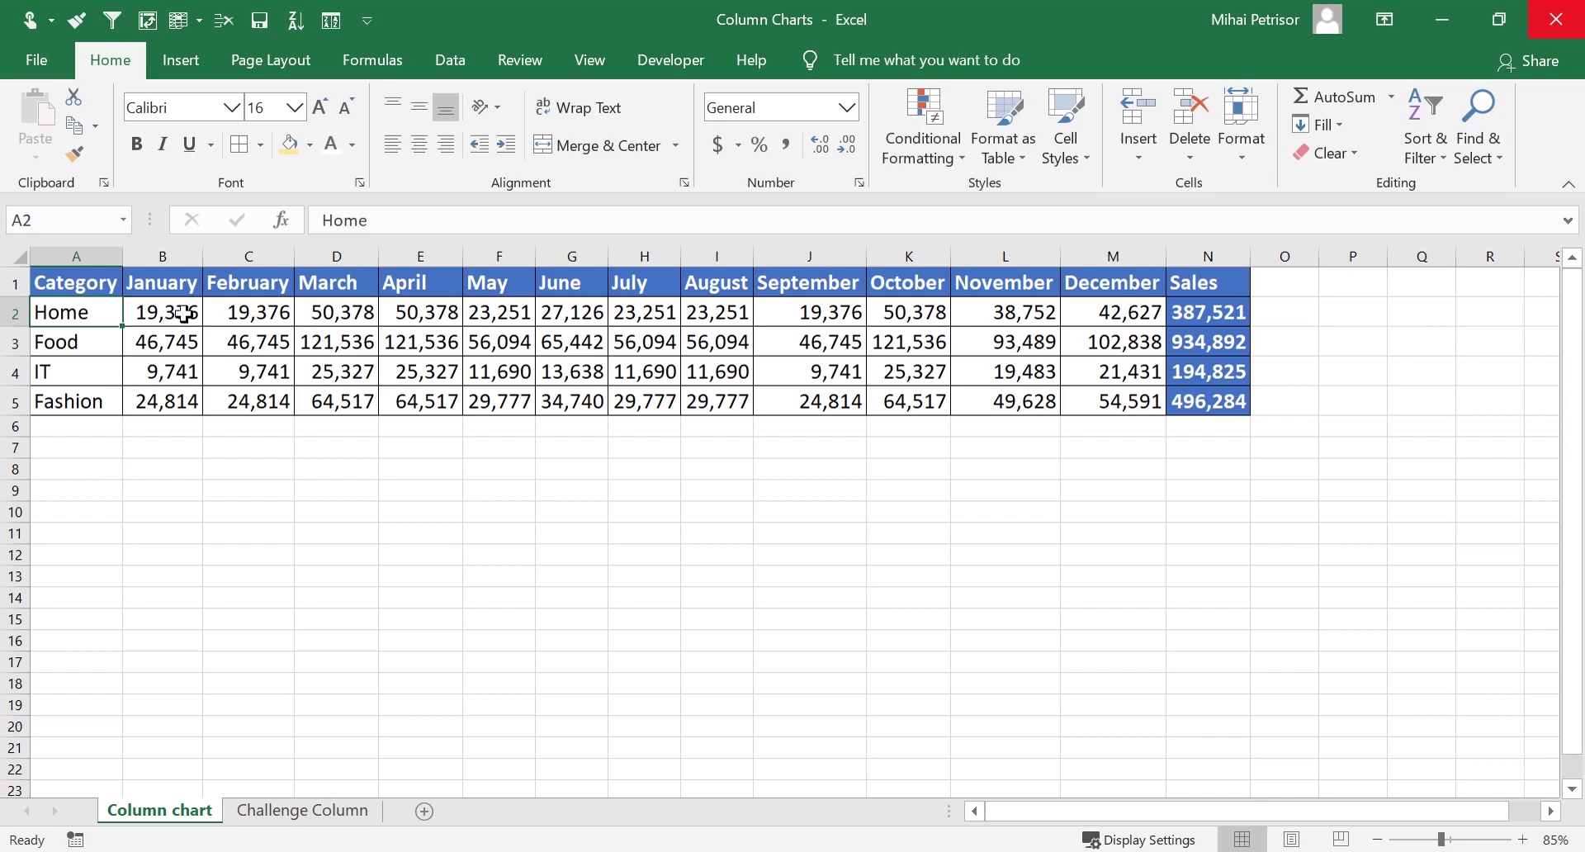
pyautogui.moveTo(89, 312); pyautogui.dragTo(94, 410)
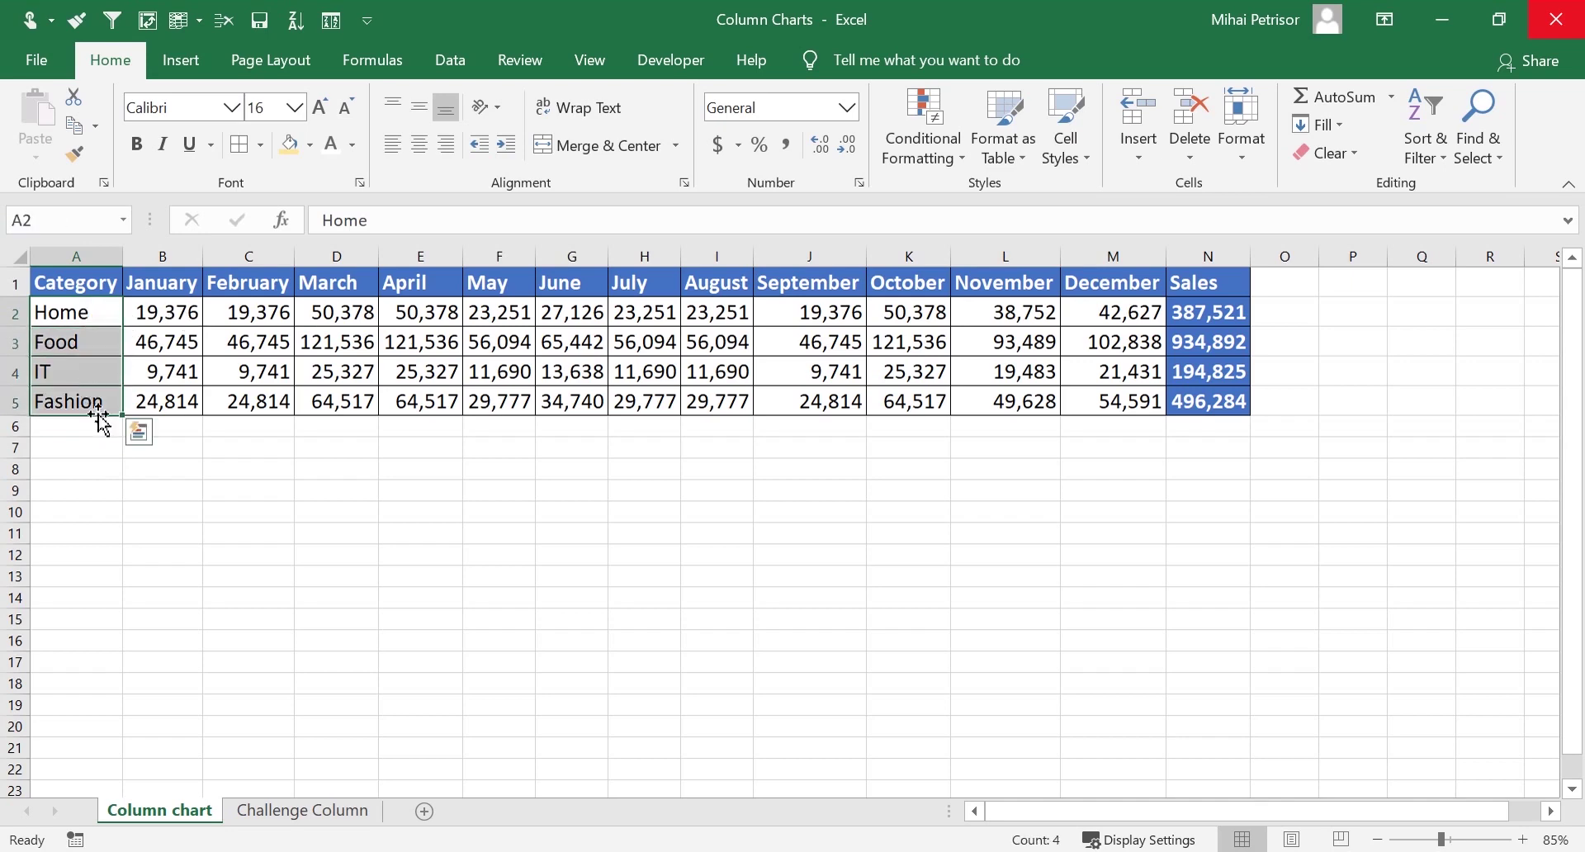
pyautogui.click(231, 467)
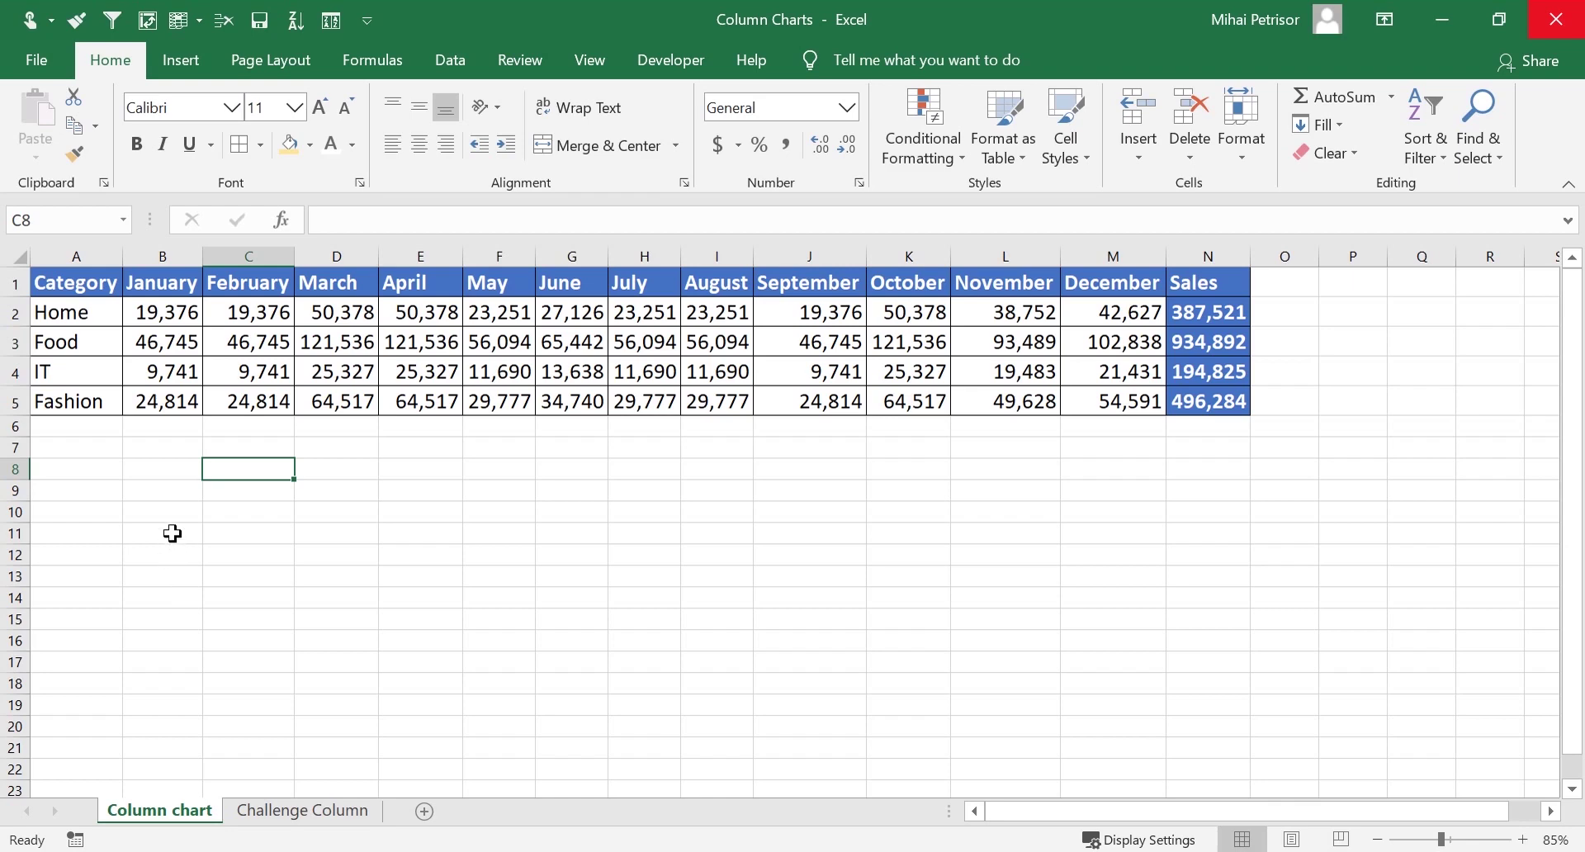
# Highlight the Home row and the Food row in turn to examine their monthly sales, and clear the selection
pyautogui.click(111, 310)
pyautogui.moveTo(112, 310); pyautogui.dragTo(1155, 327)
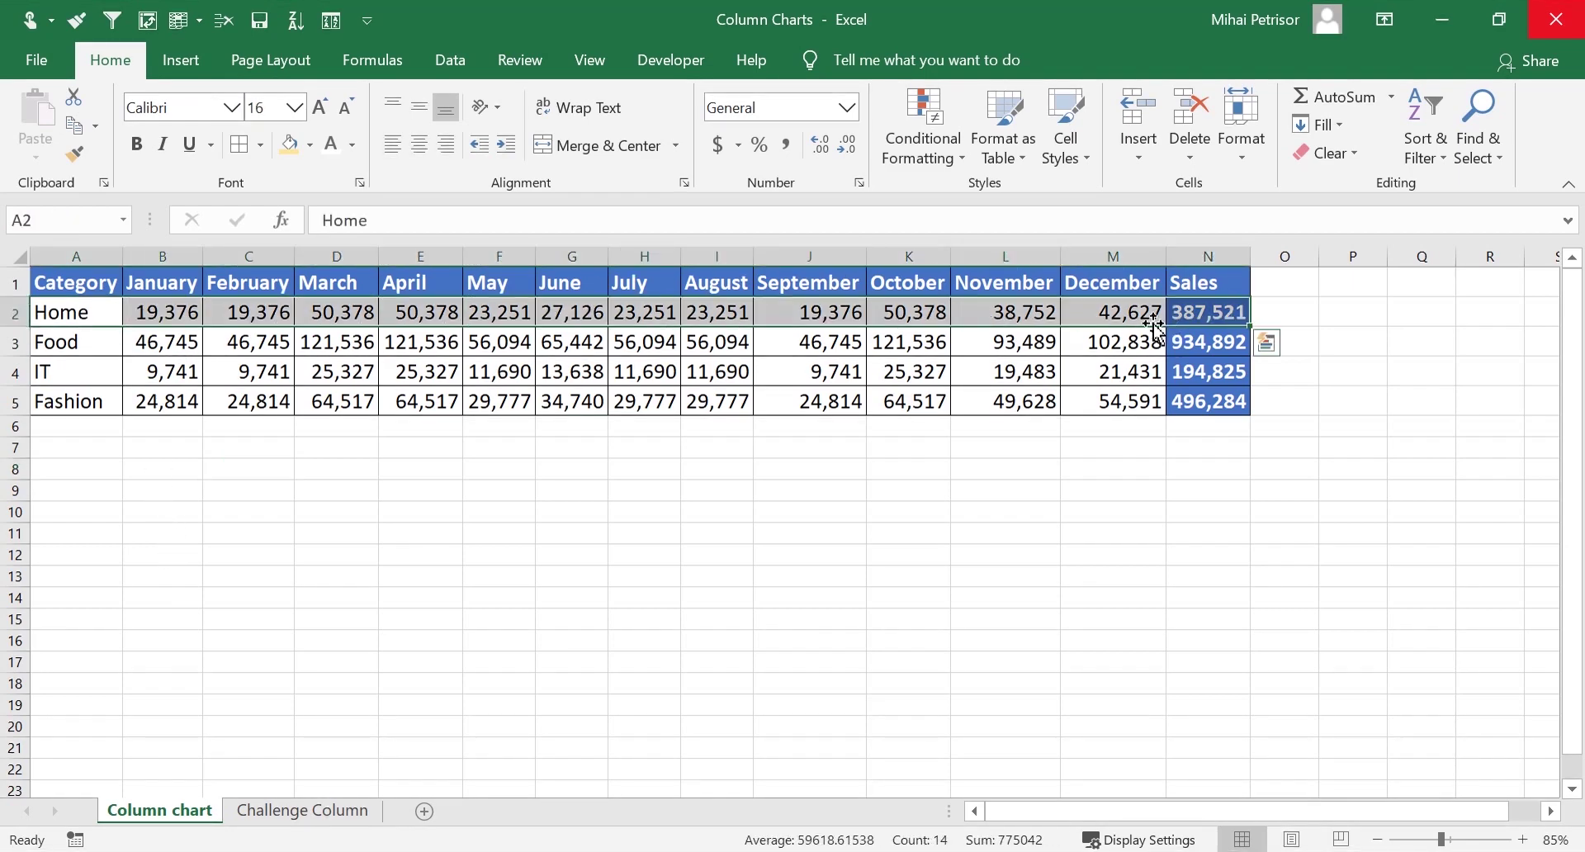
pyautogui.moveTo(104, 345); pyautogui.dragTo(1072, 347)
pyautogui.click(220, 487)
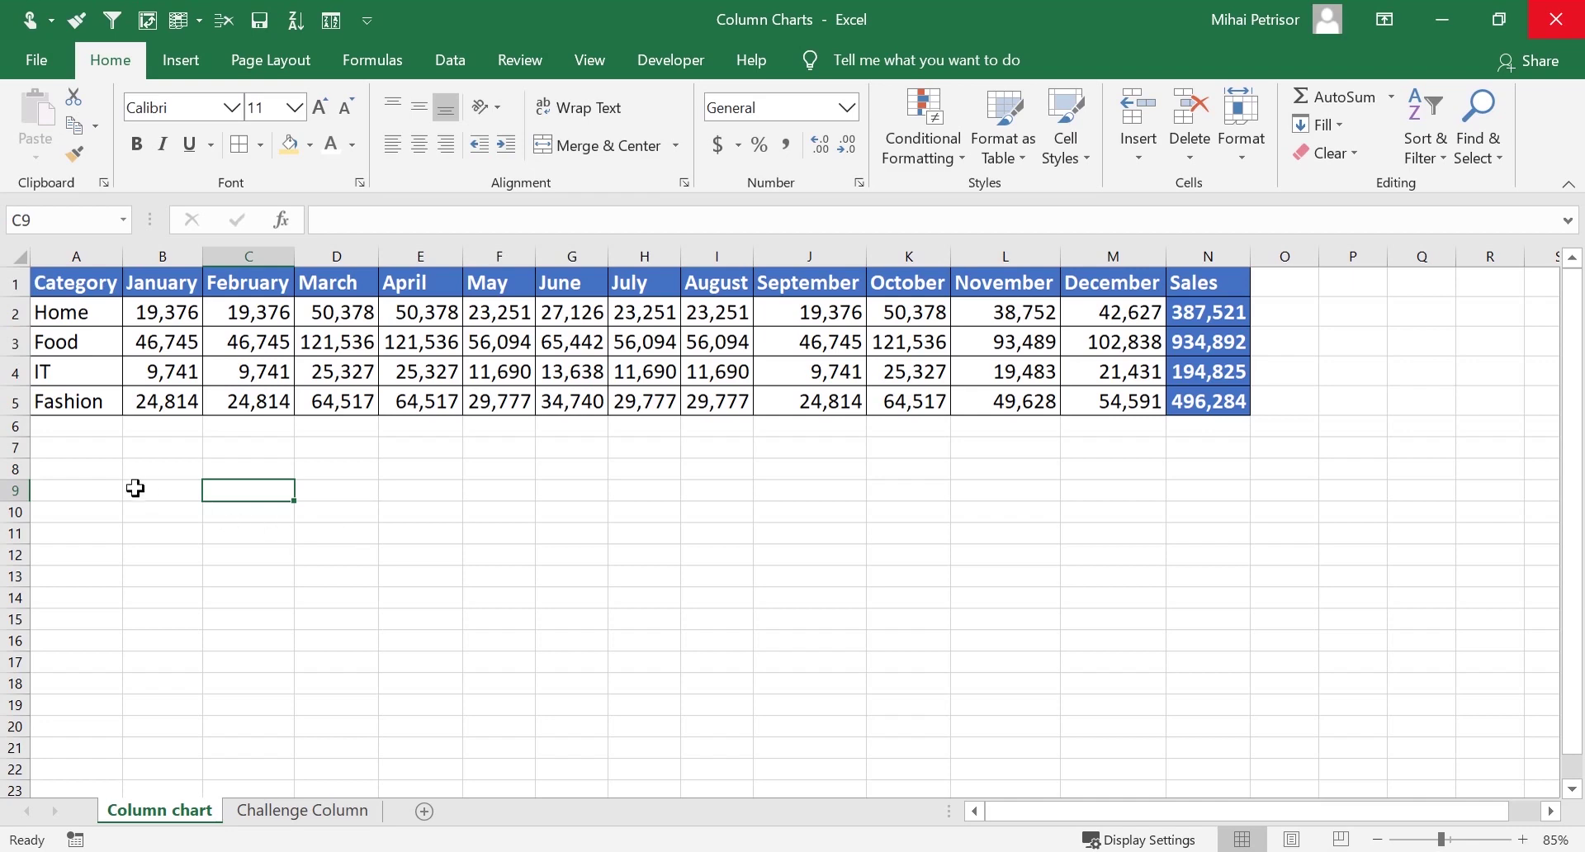
# Try to open the recommended charts with the empty cell A9 selected outside the table
pyautogui.click(107, 489)
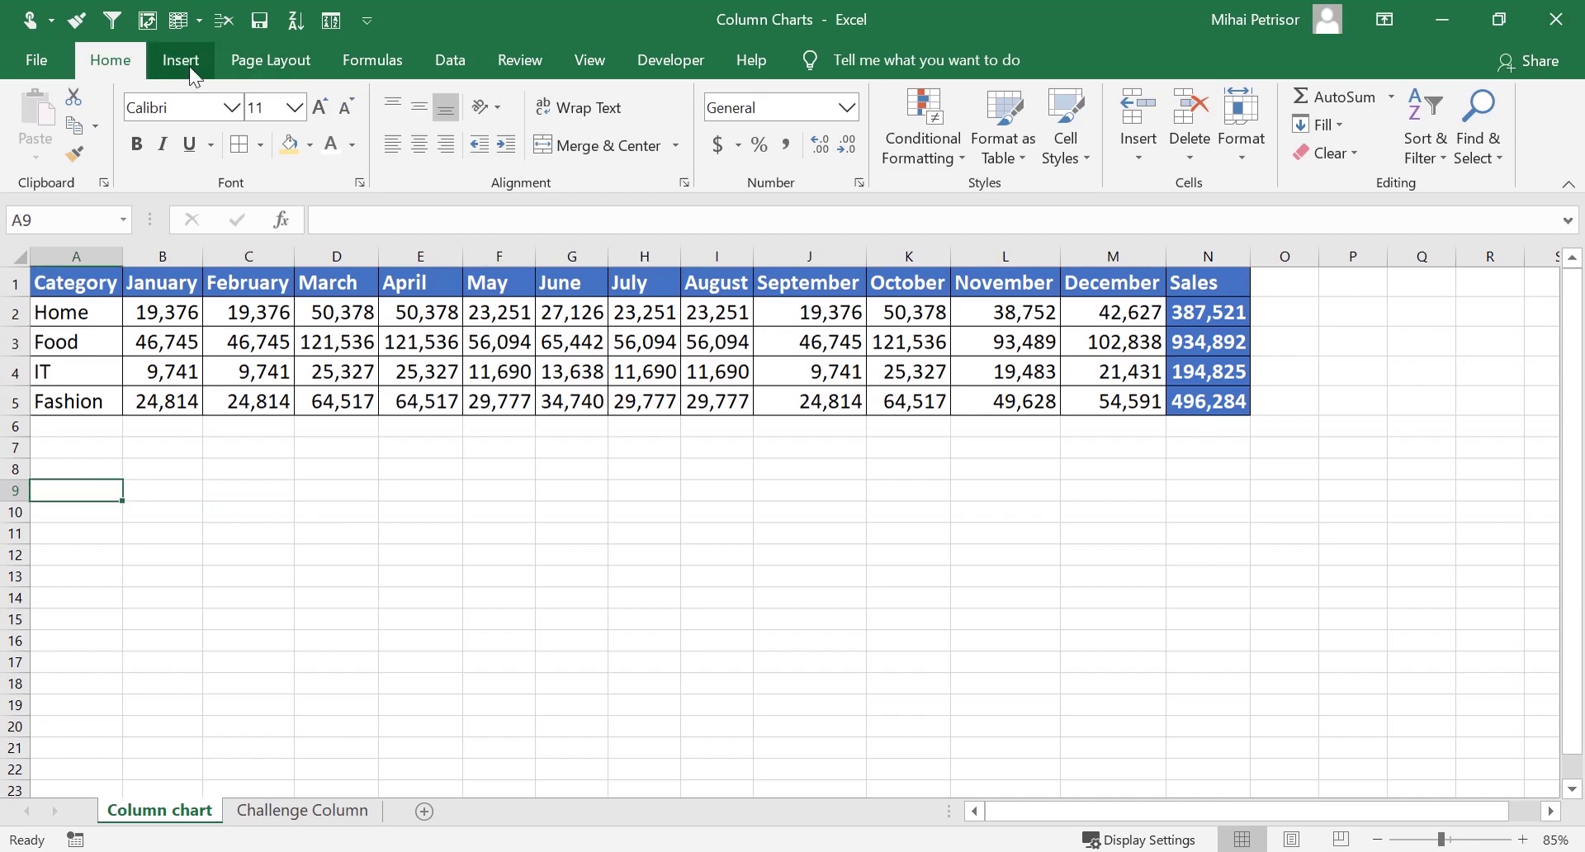
pyautogui.click(89, 533)
pyautogui.click(90, 491)
pyautogui.click(188, 61)
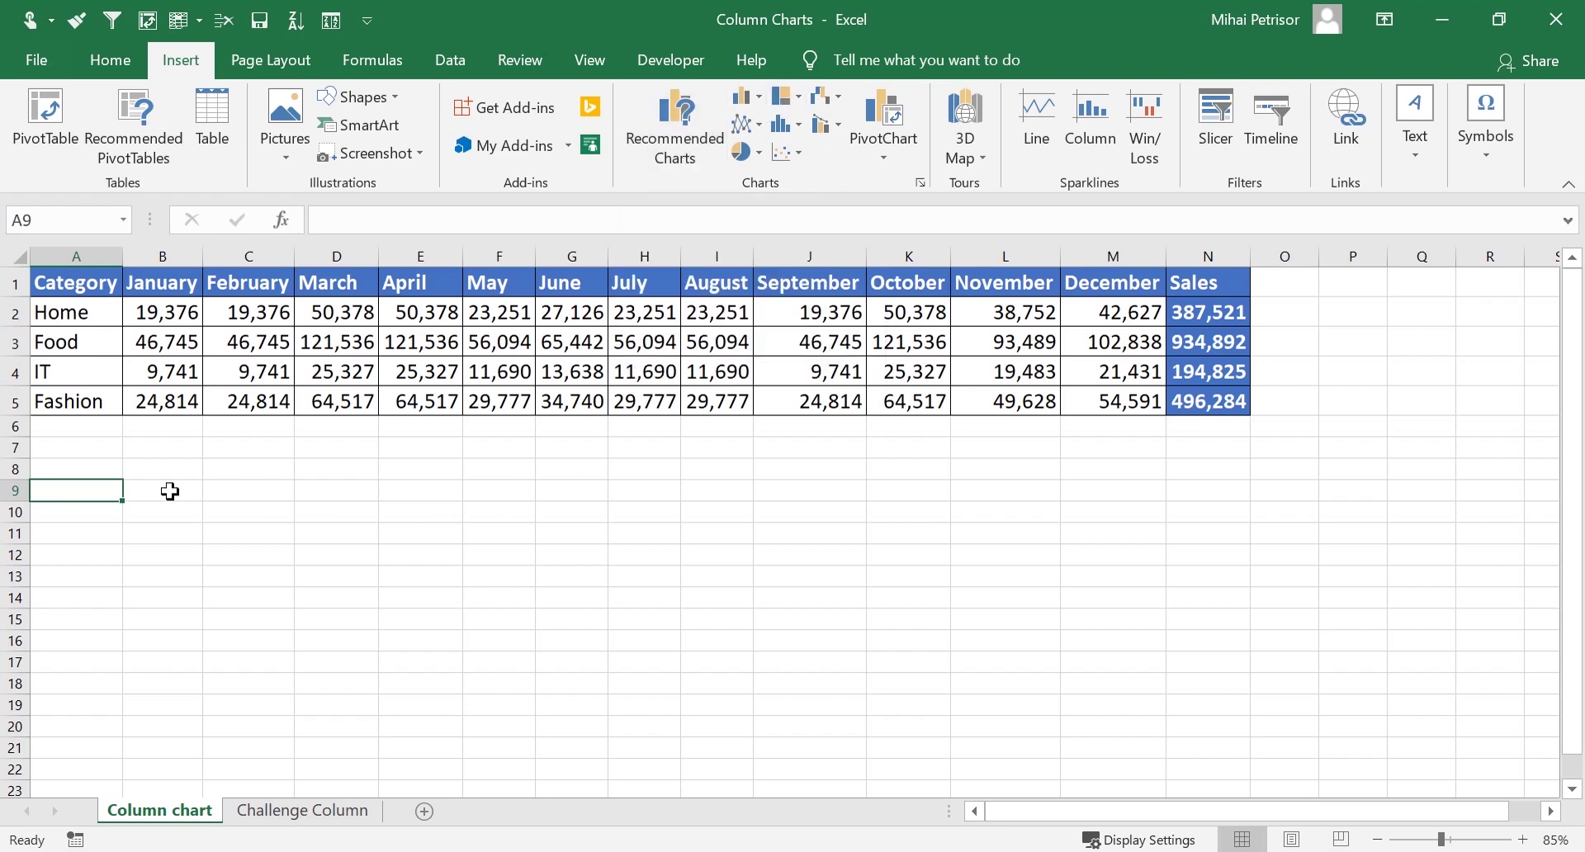
pyautogui.click(682, 127)
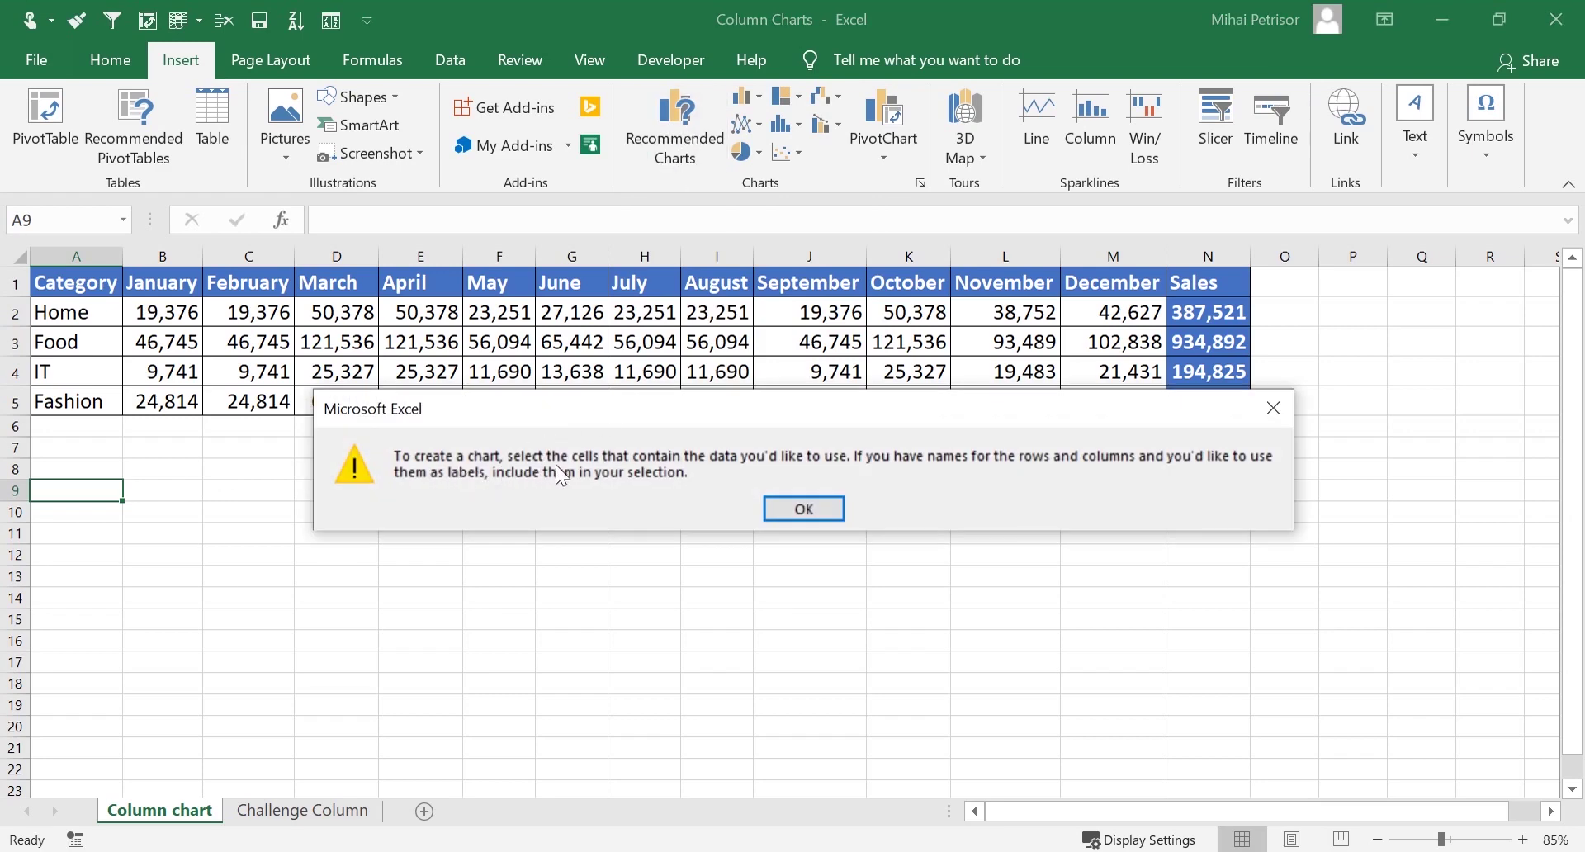
pyautogui.click(802, 509)
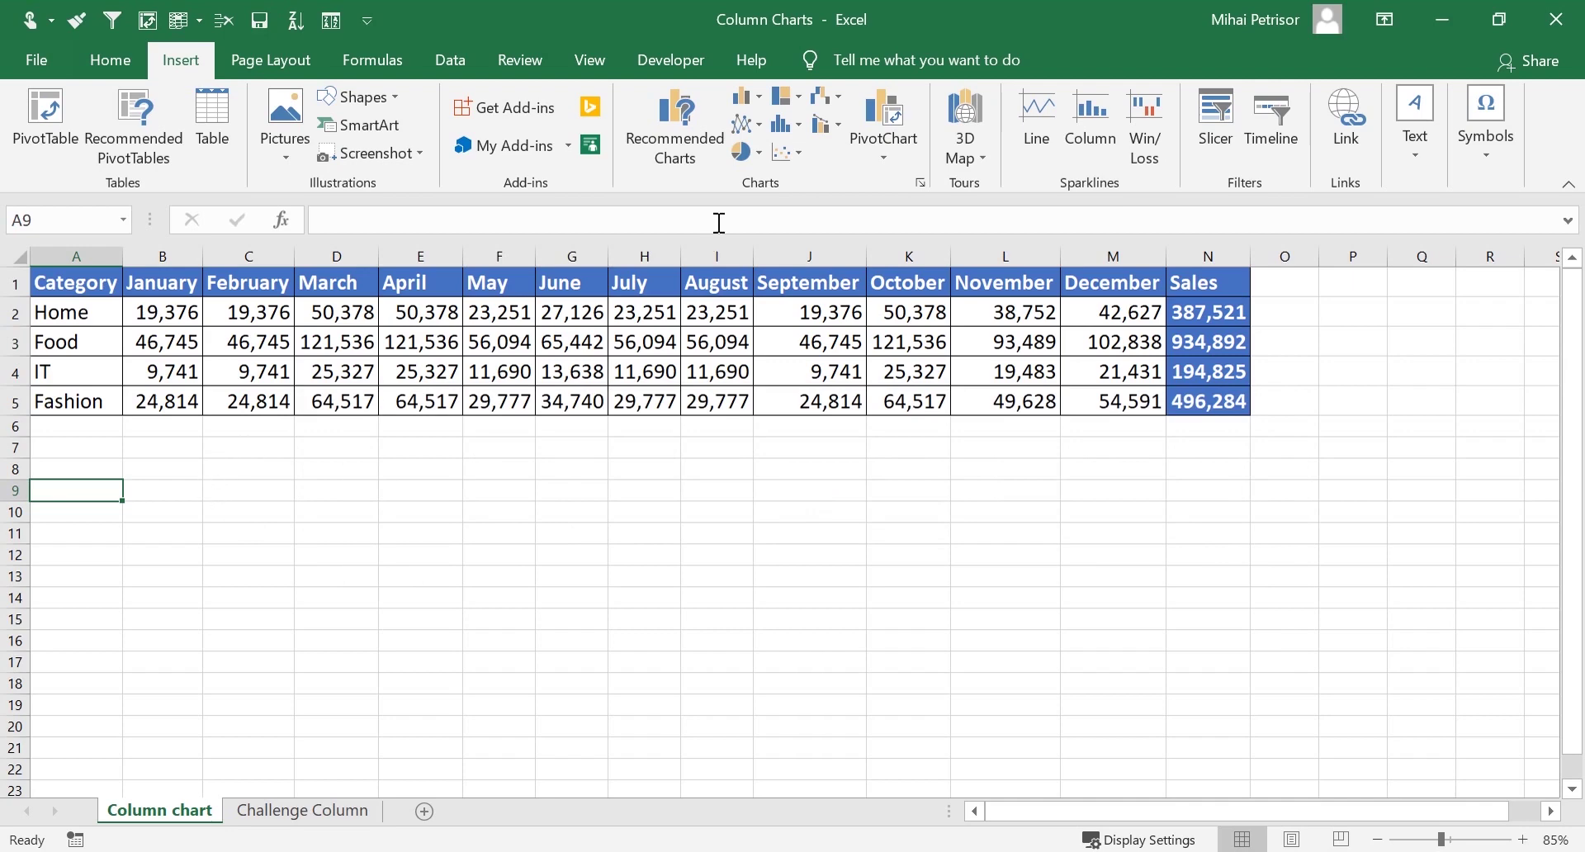
# View the recommended charts for the whole table from cell D3, and close them without inserting a chart
pyautogui.click(331, 340)
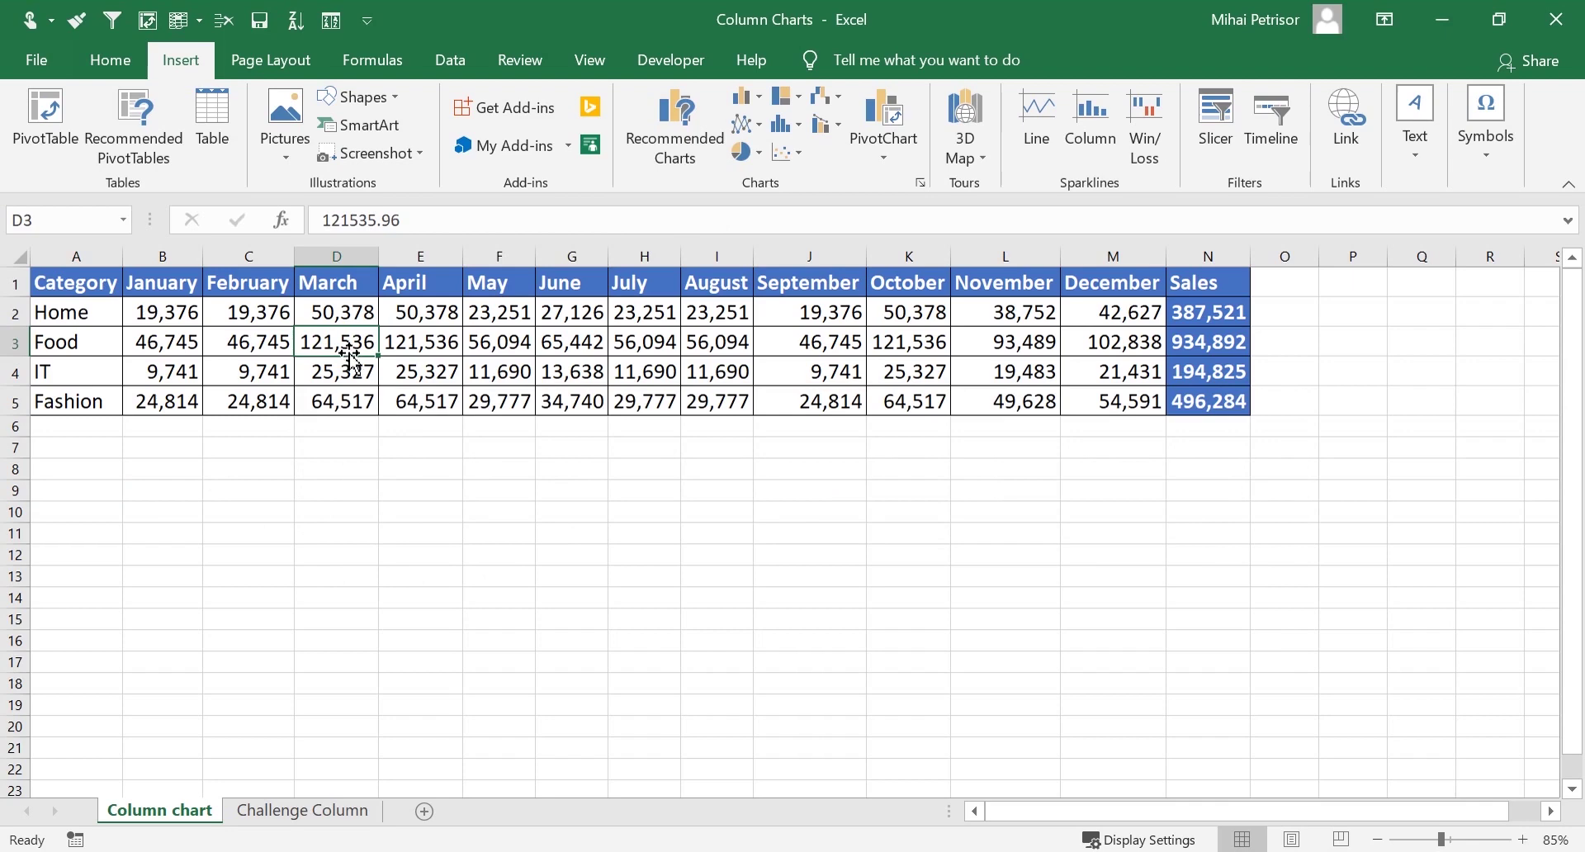
pyautogui.click(672, 132)
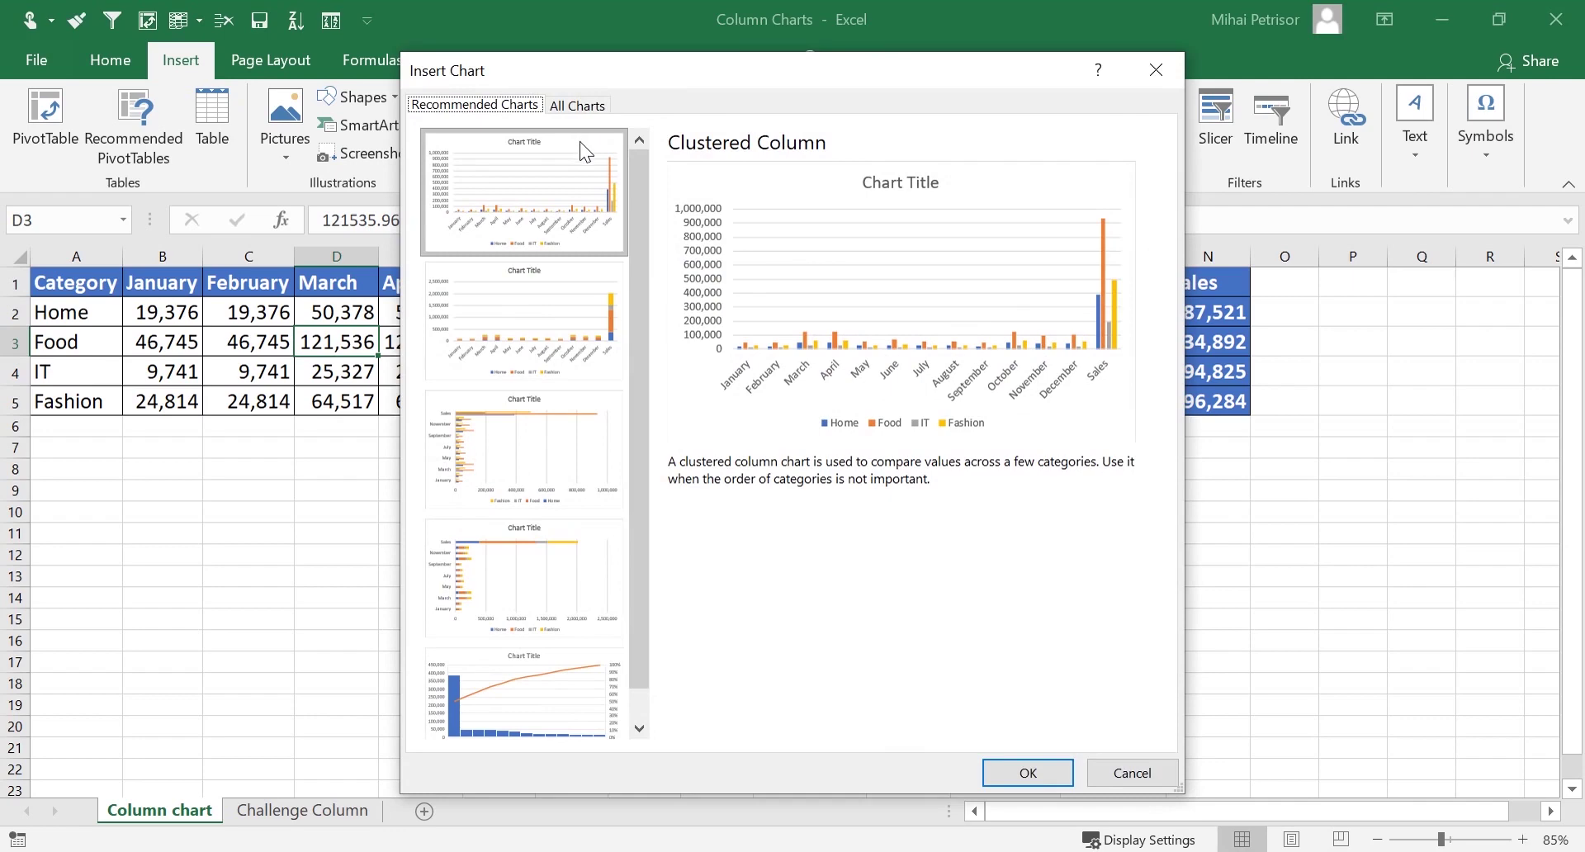
pyautogui.press('Escape')
pyautogui.click(259, 507)
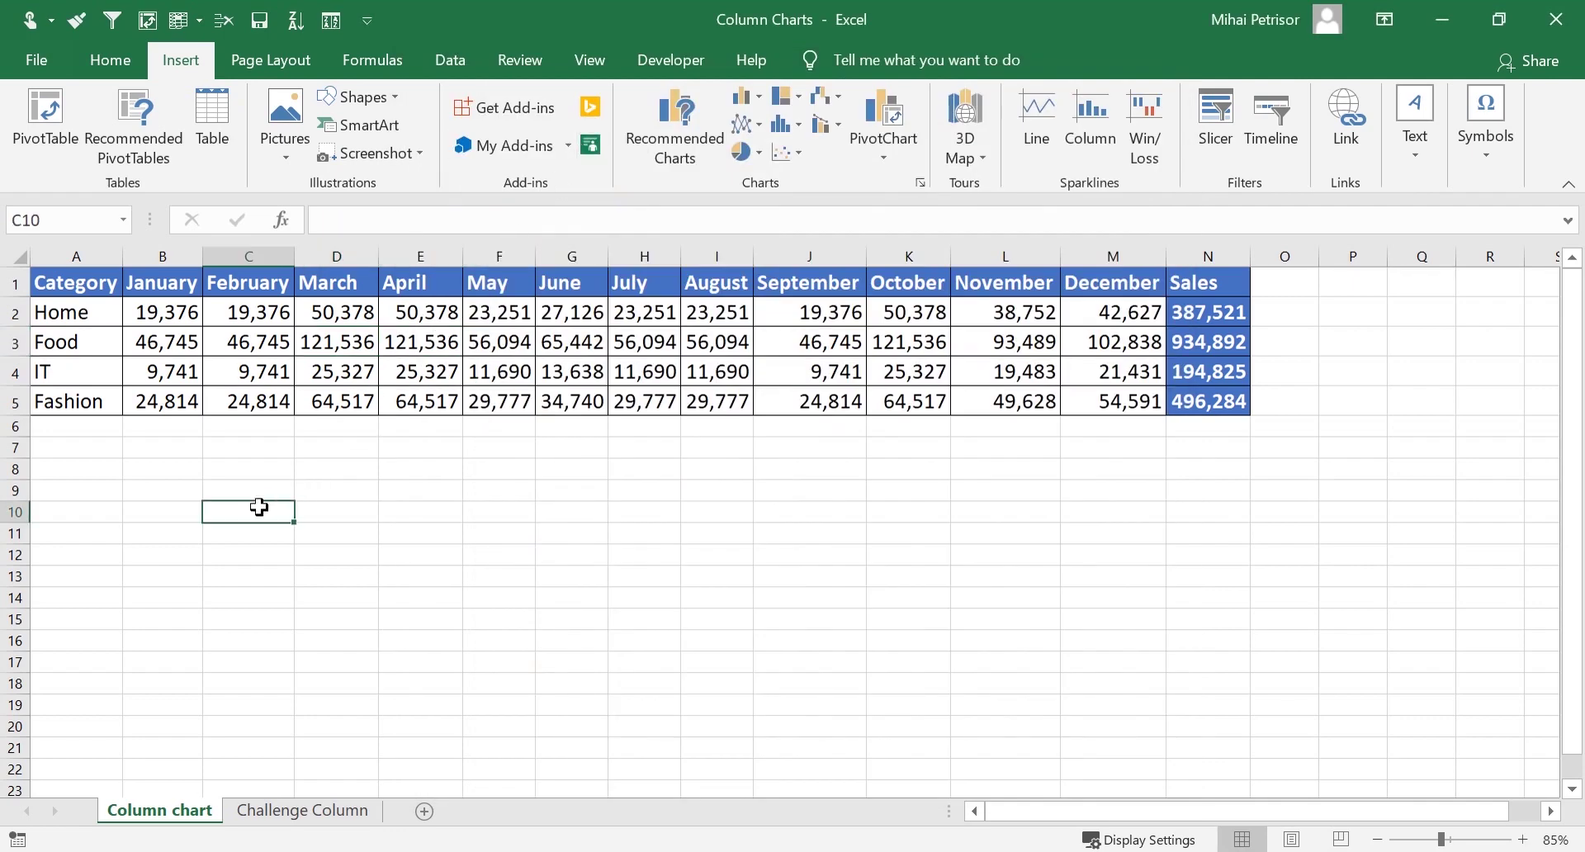
# Insert a blank 2-D clustered column chart from the empty cell A9 and place it beneath the table
pyautogui.click(96, 490)
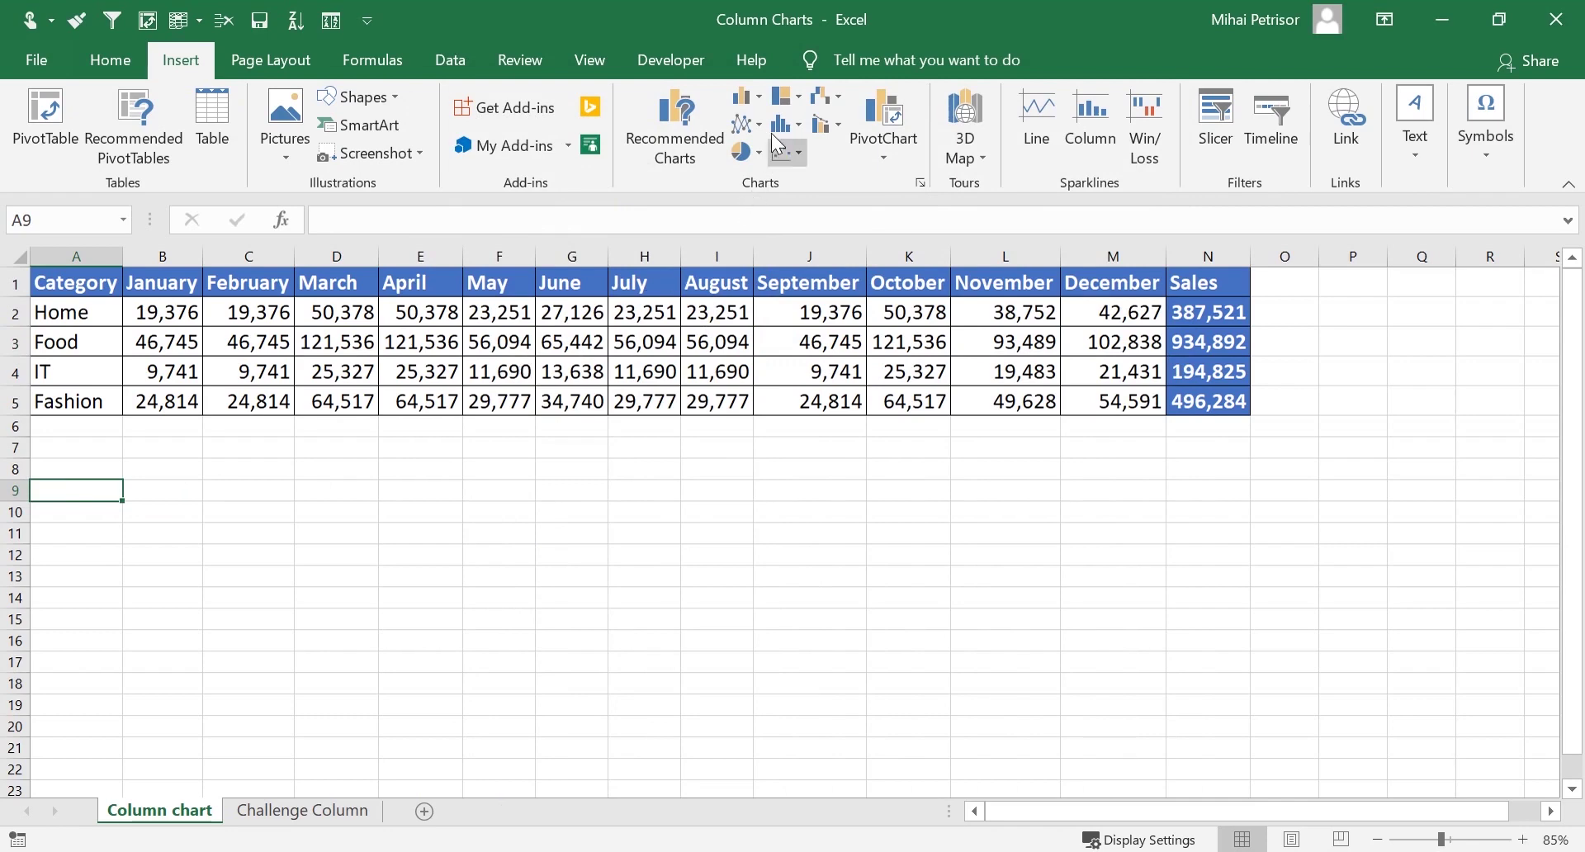
pyautogui.click(149, 532)
pyautogui.click(85, 493)
pyautogui.click(761, 97)
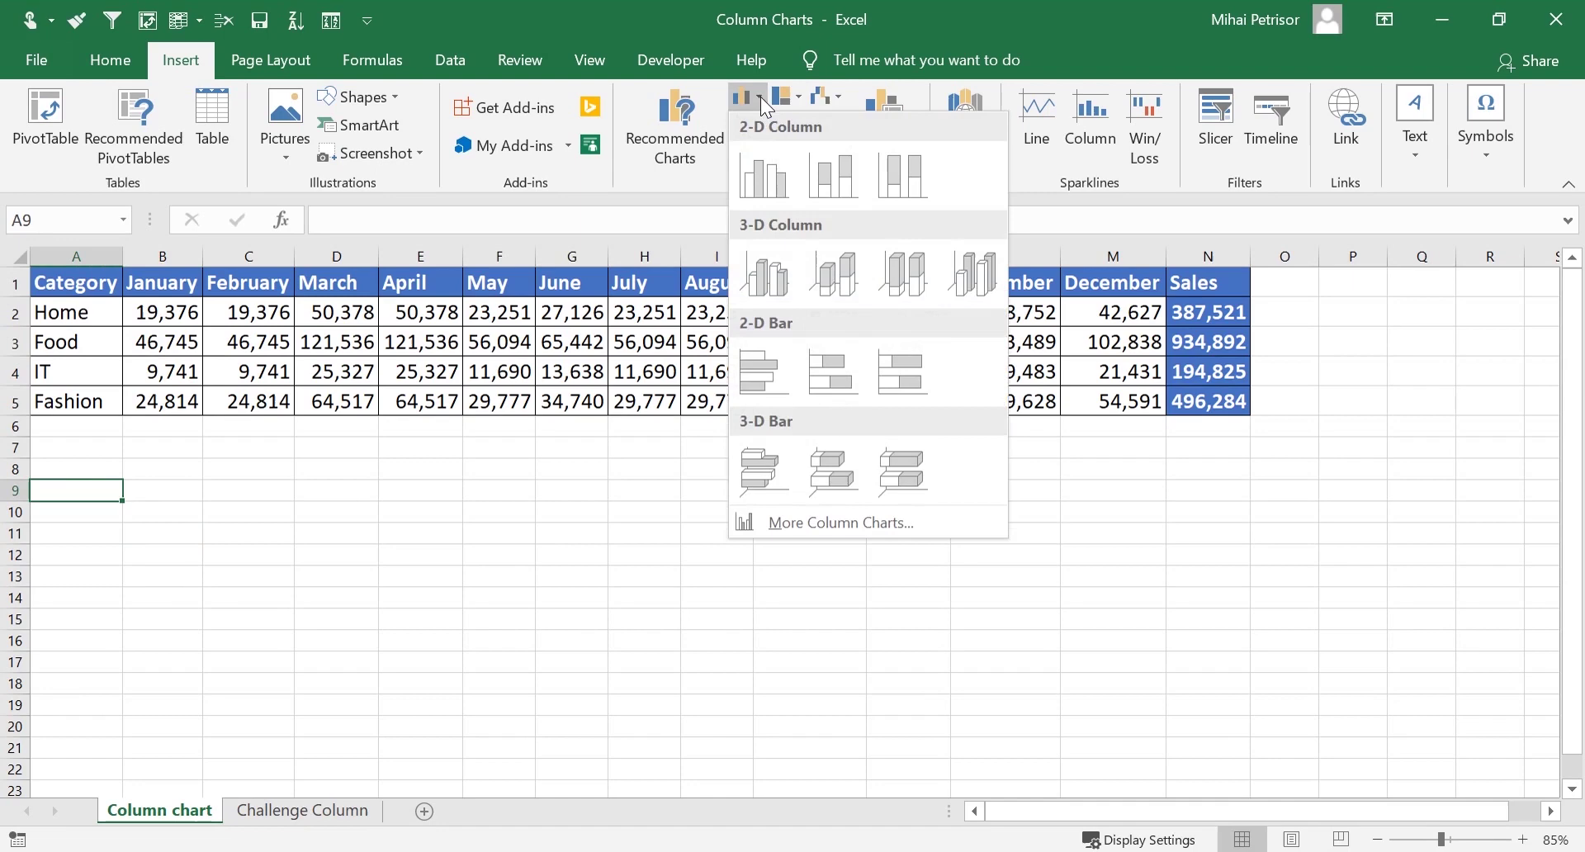
pyautogui.click(771, 165)
pyautogui.moveTo(883, 467); pyautogui.dragTo(397, 560)
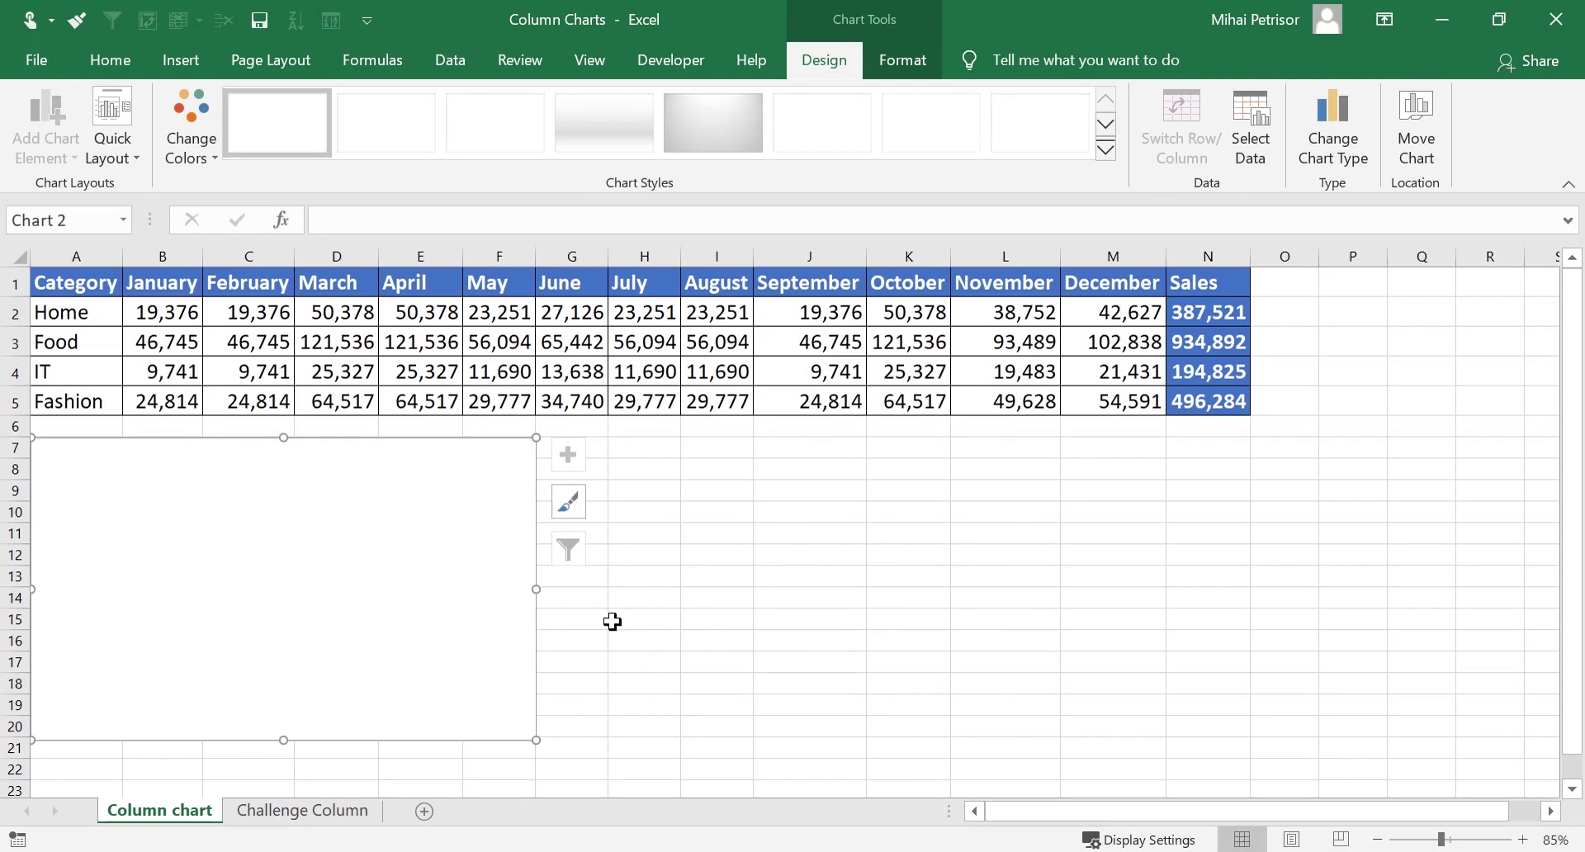
# Add a data series to the blank chart, named from cell A2 (Home) with values from B2:M2
pyautogui.rightClick(251, 531)
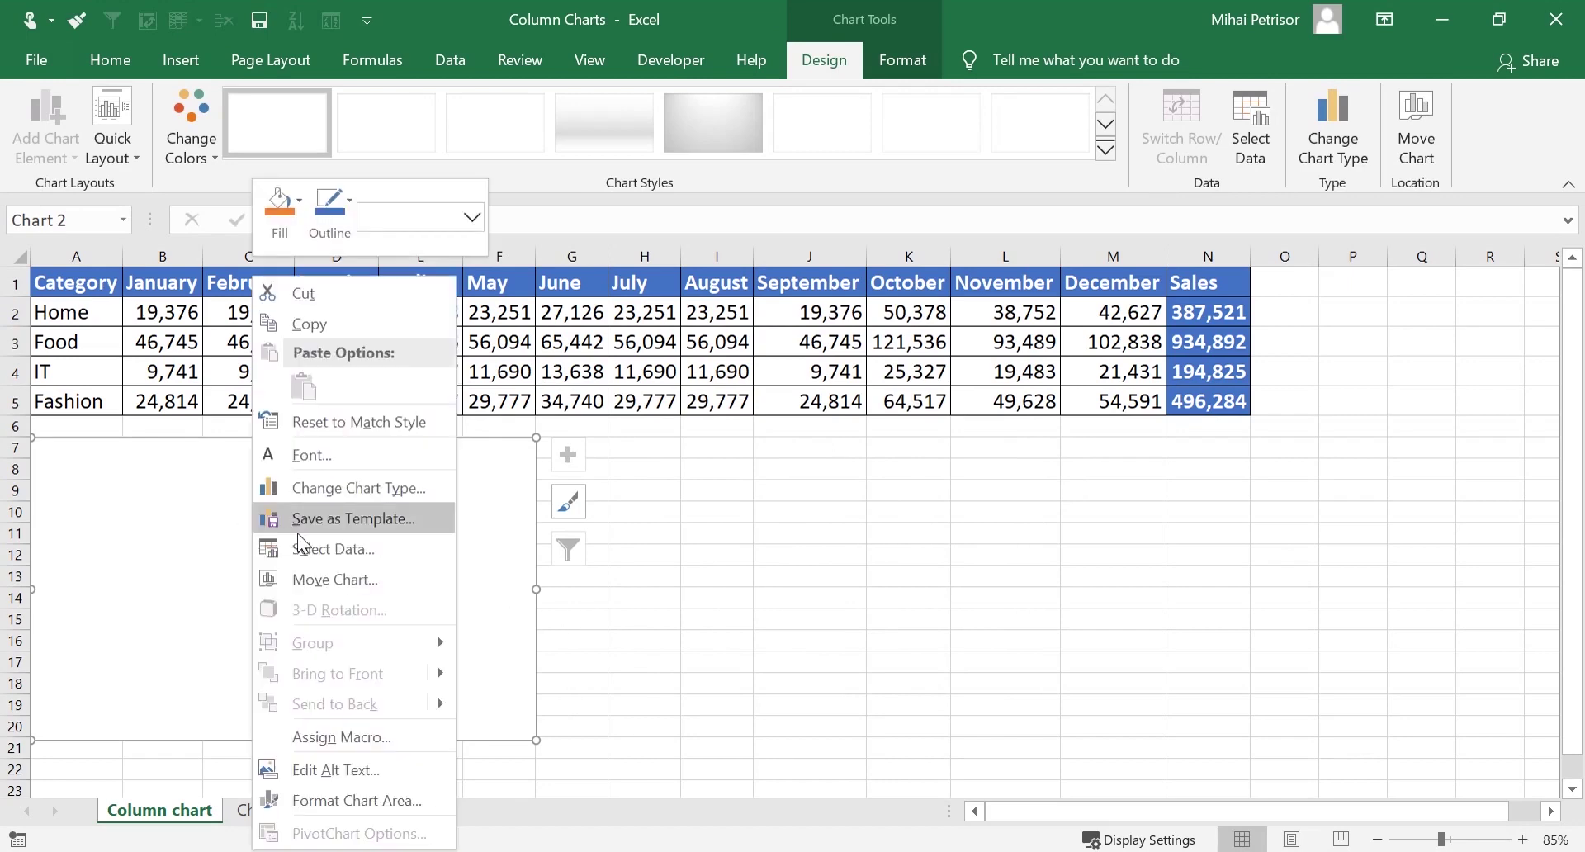
pyautogui.click(313, 549)
pyautogui.moveTo(782, 298); pyautogui.dragTo(834, 337)
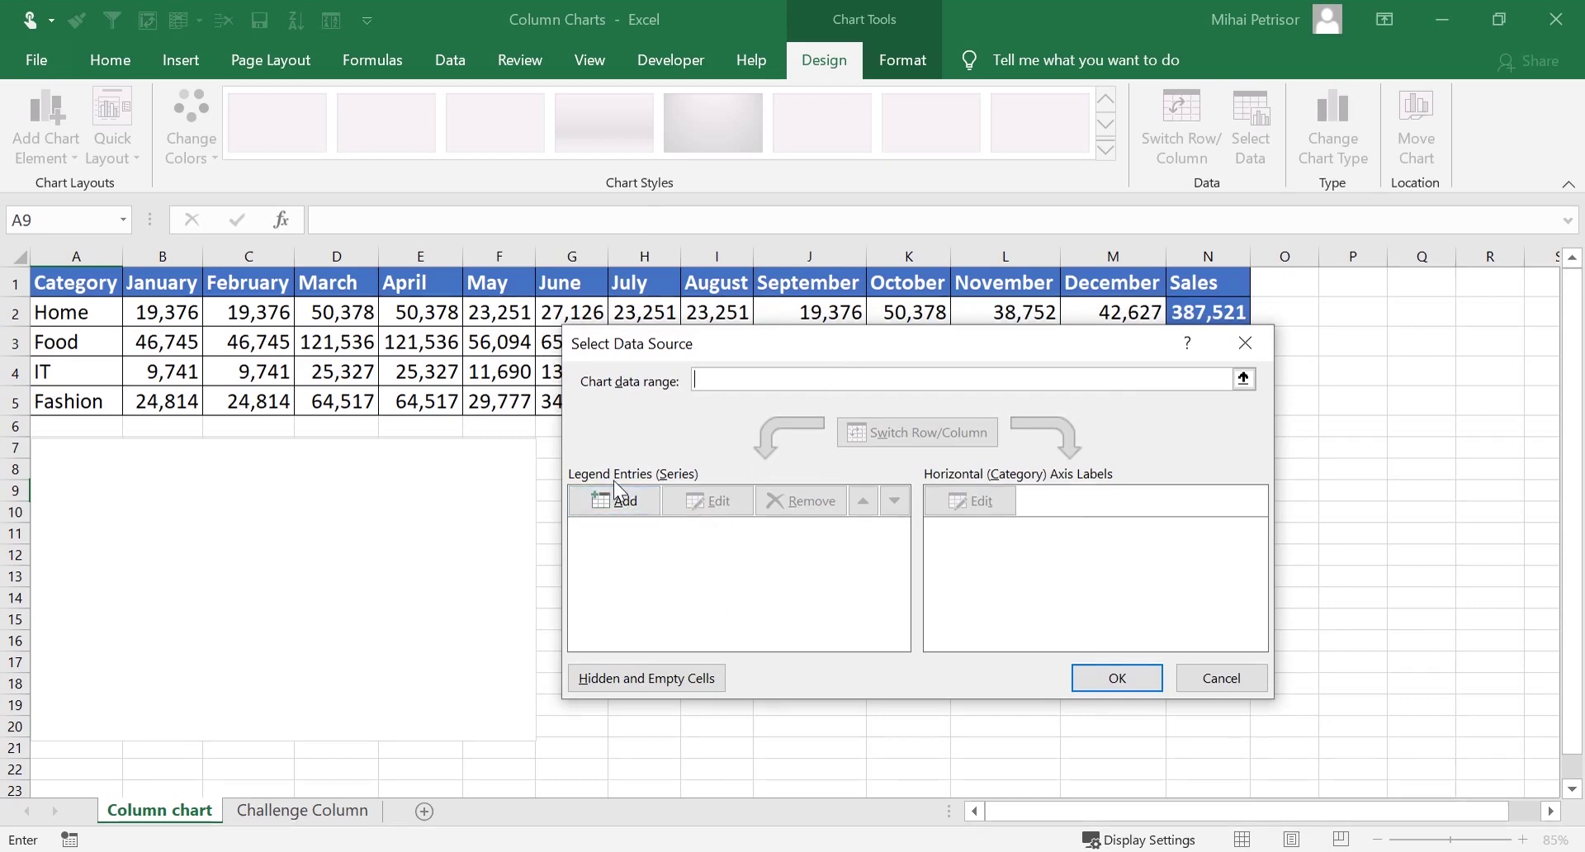
pyautogui.click(641, 496)
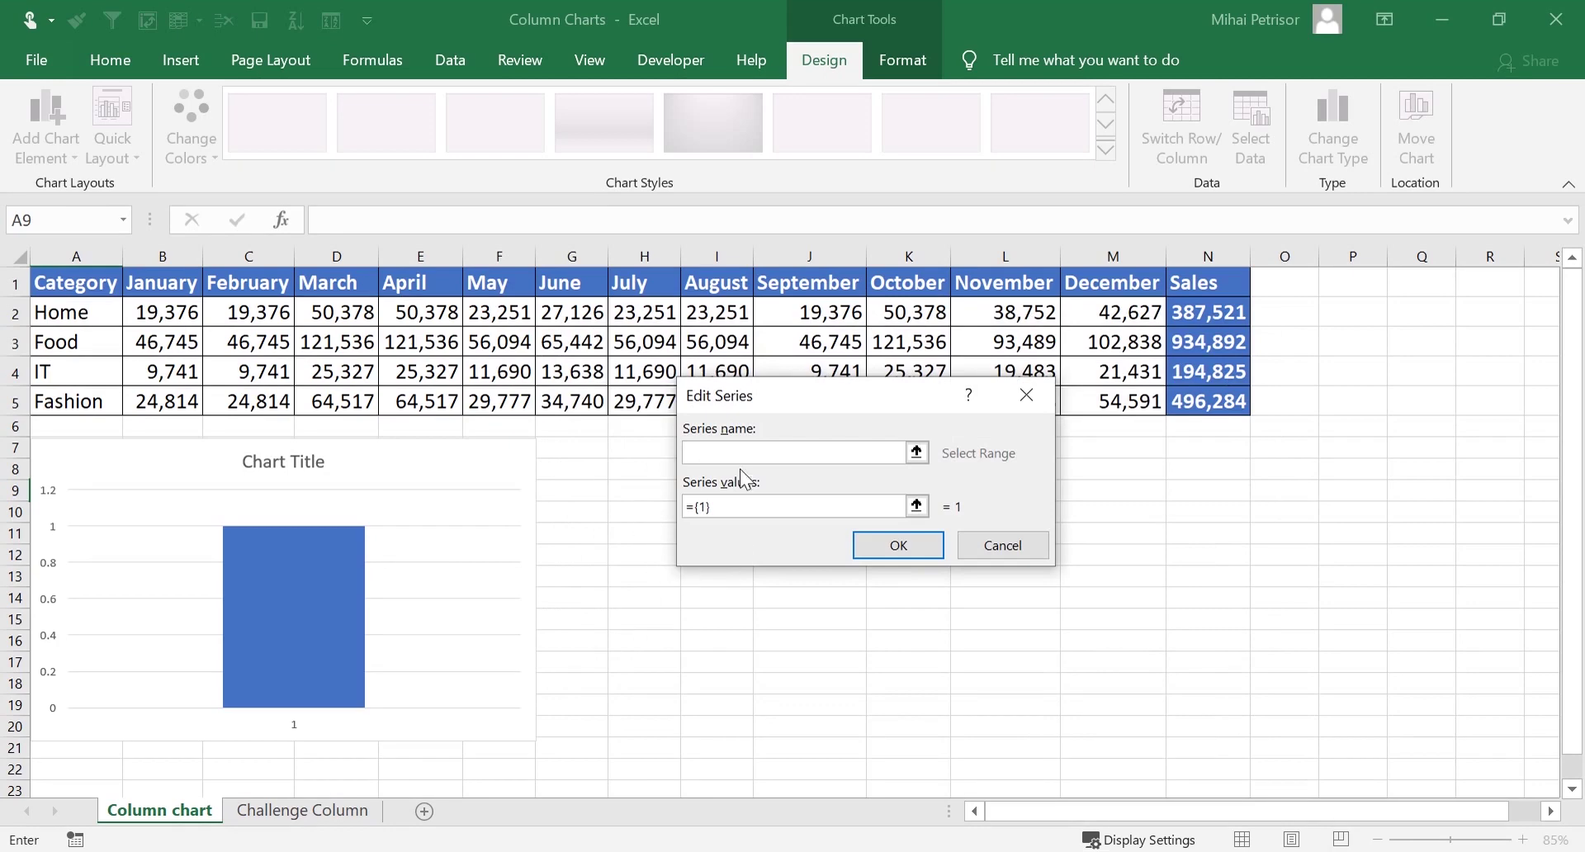
pyautogui.click(88, 312)
pyautogui.click(771, 505)
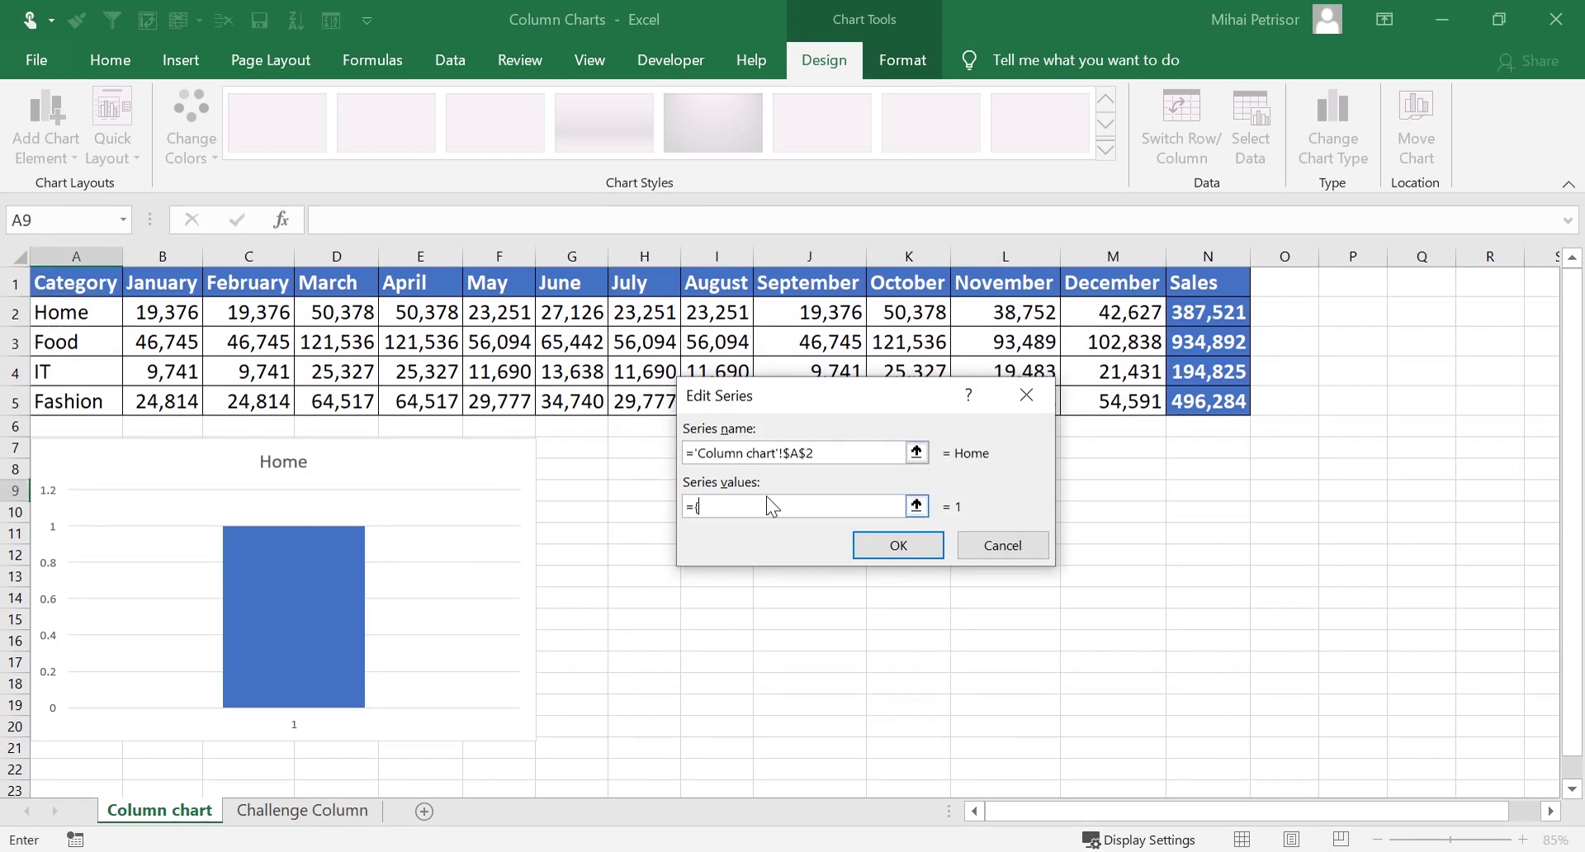
pyautogui.moveTo(165, 314); pyautogui.dragTo(1090, 314)
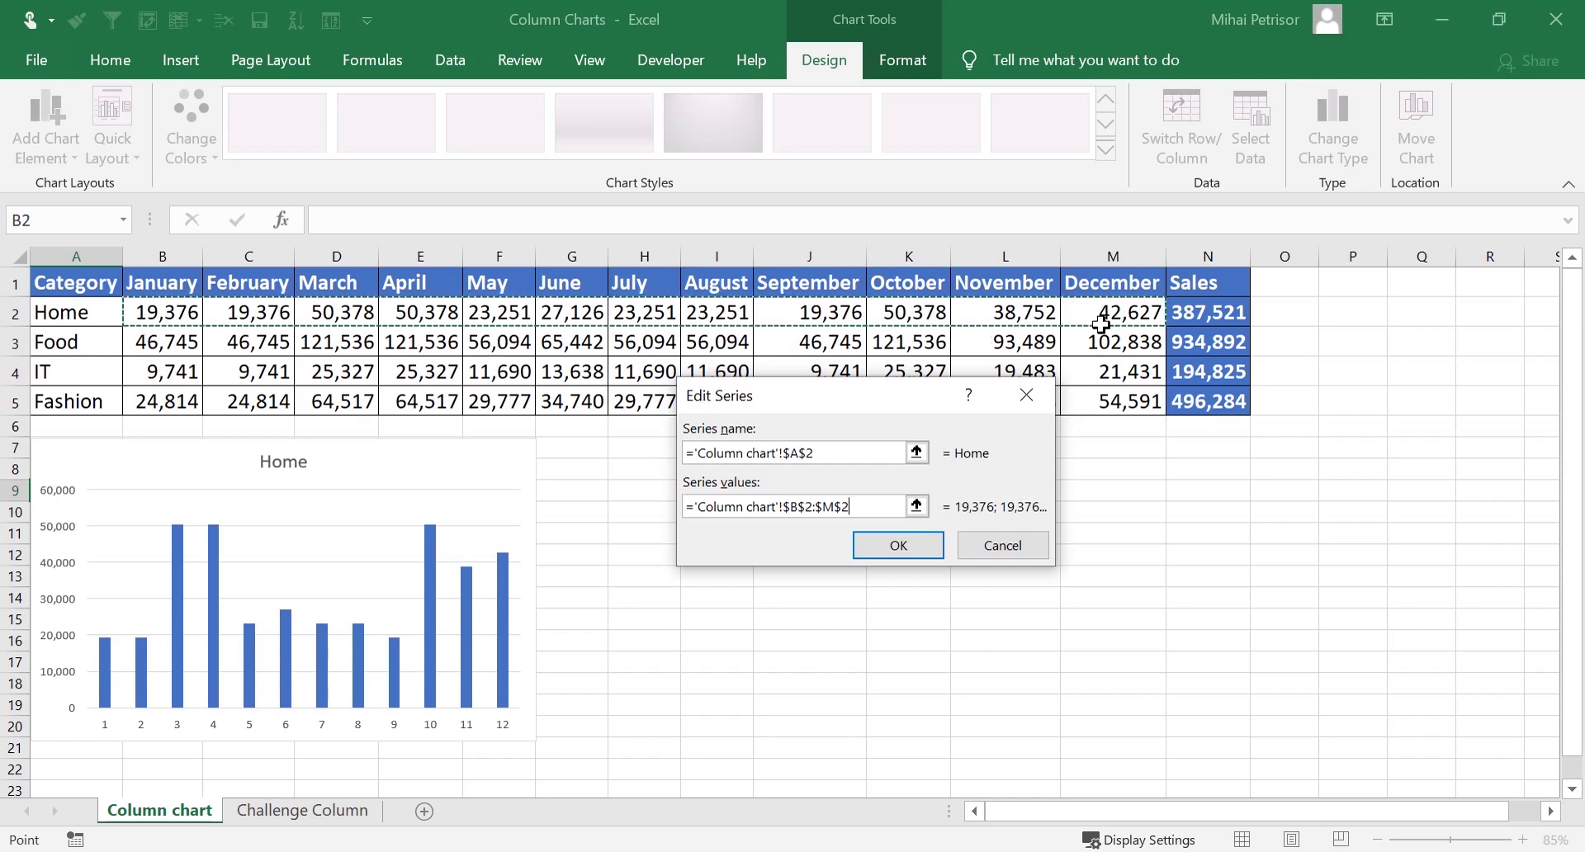
pyautogui.click(892, 544)
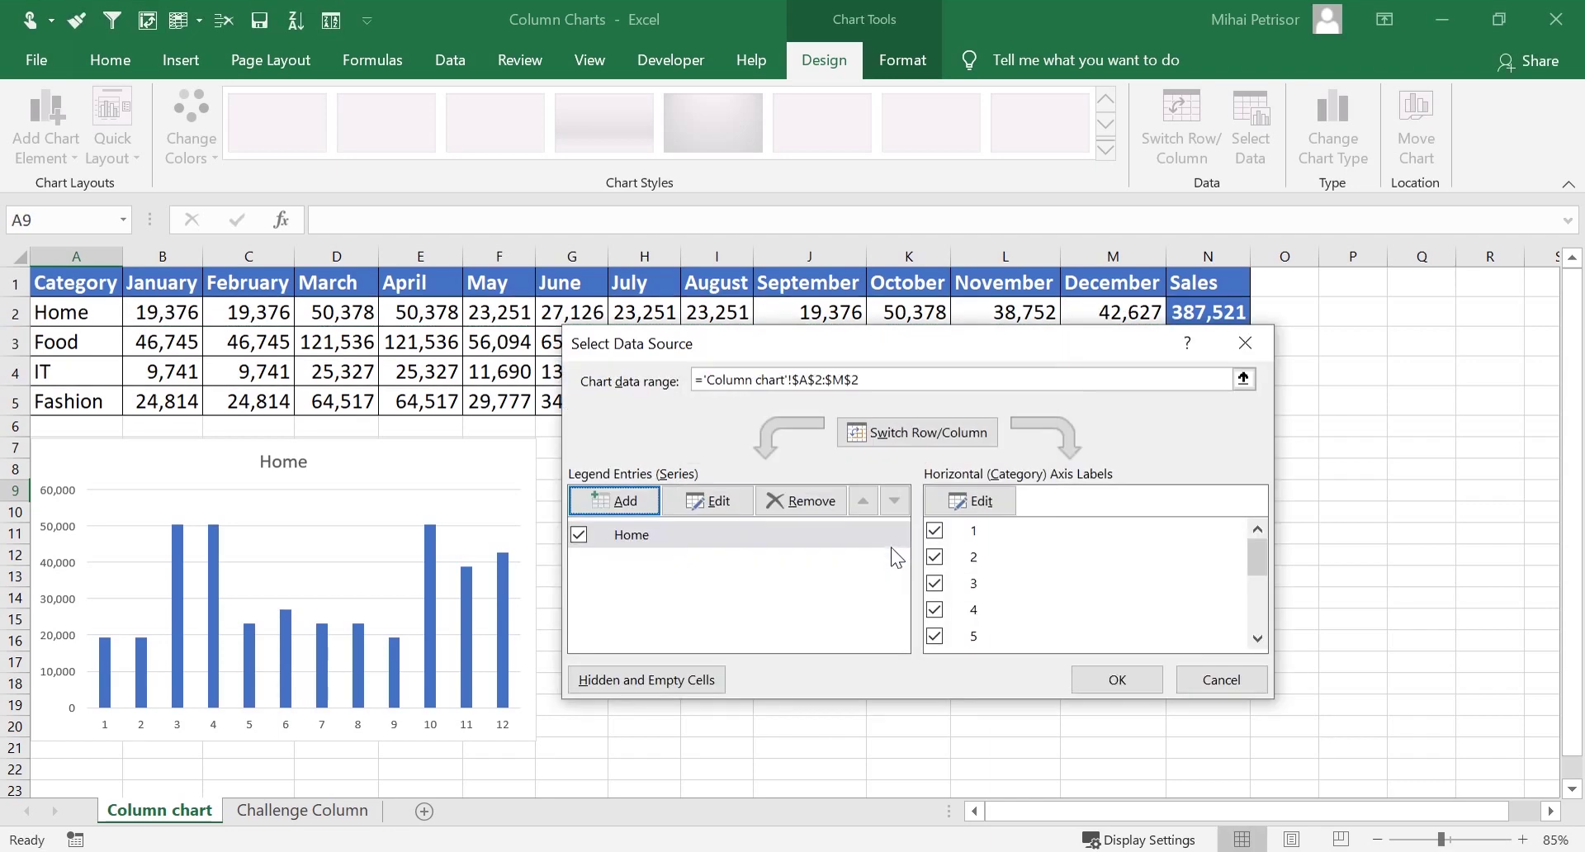
# Add a second chart series named from cell A3 (Food) with values from B3:M3
pyautogui.click(621, 502)
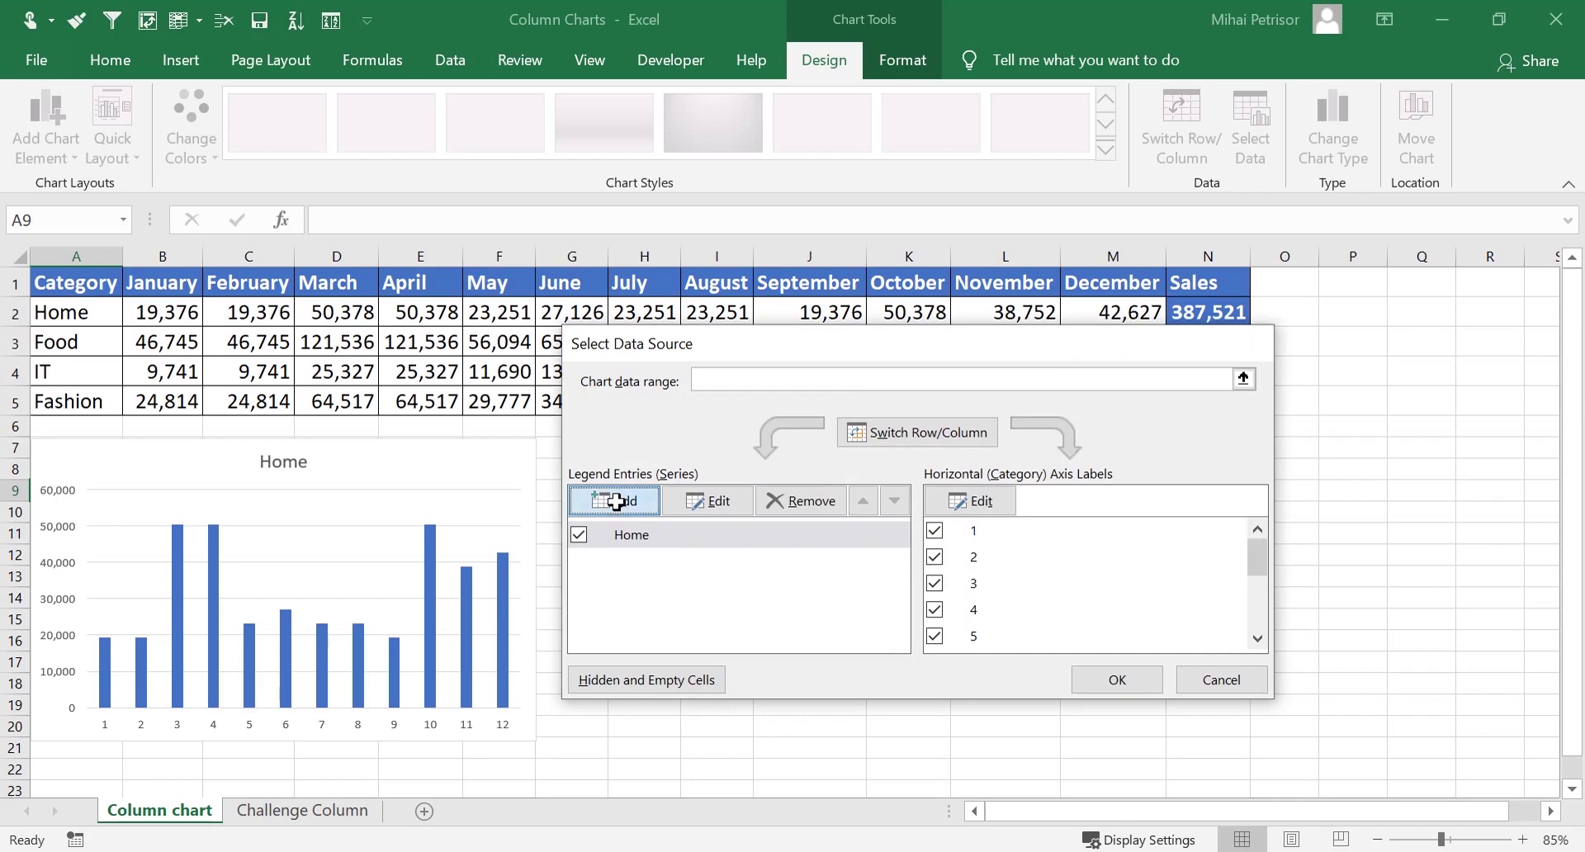
pyautogui.click(116, 352)
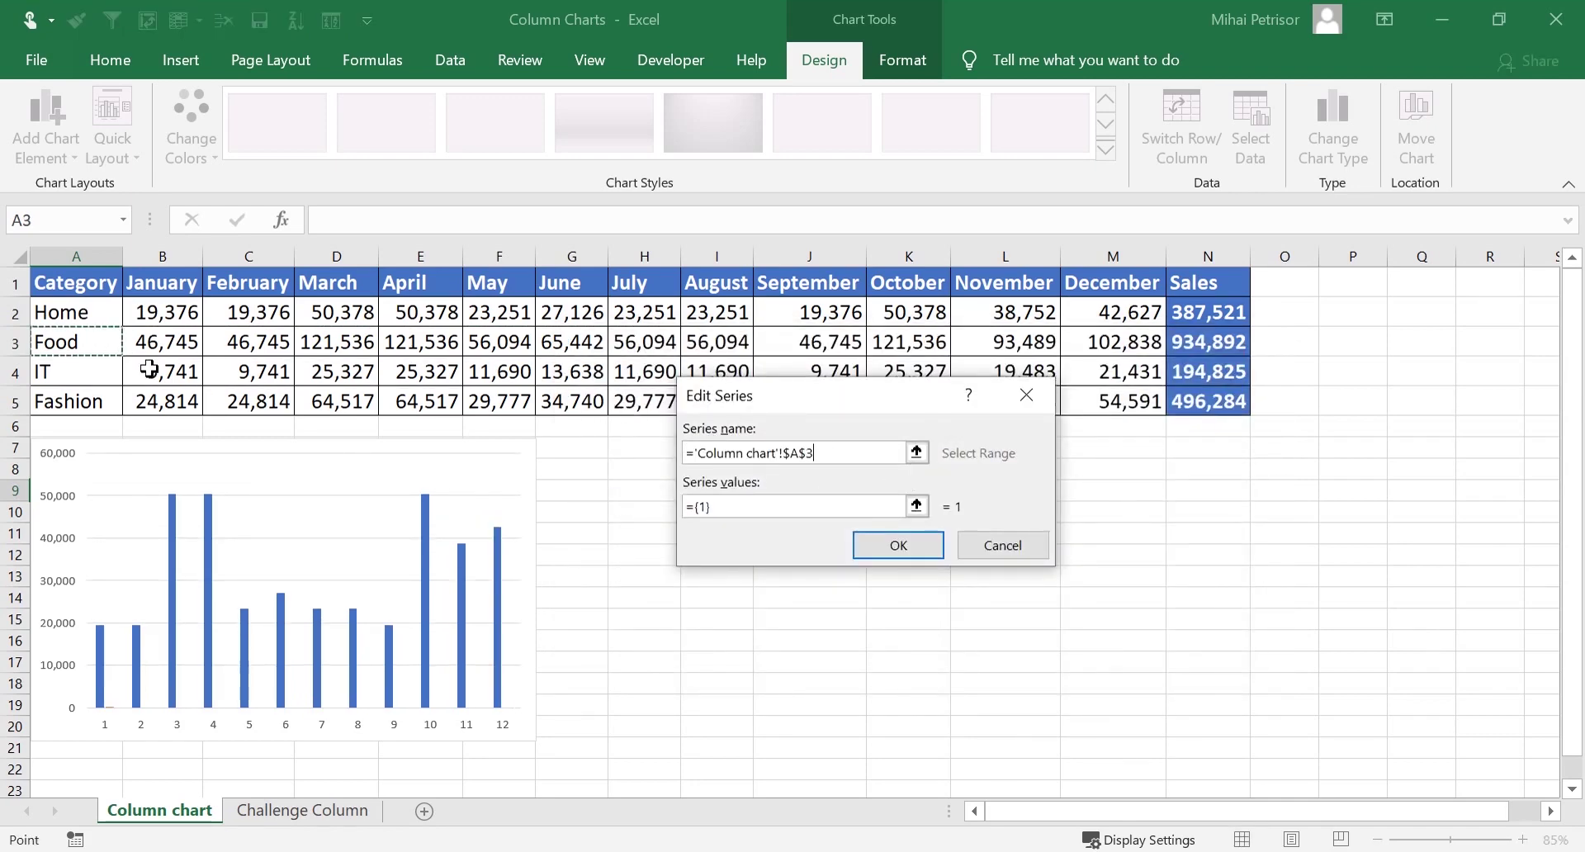
pyautogui.click(757, 507)
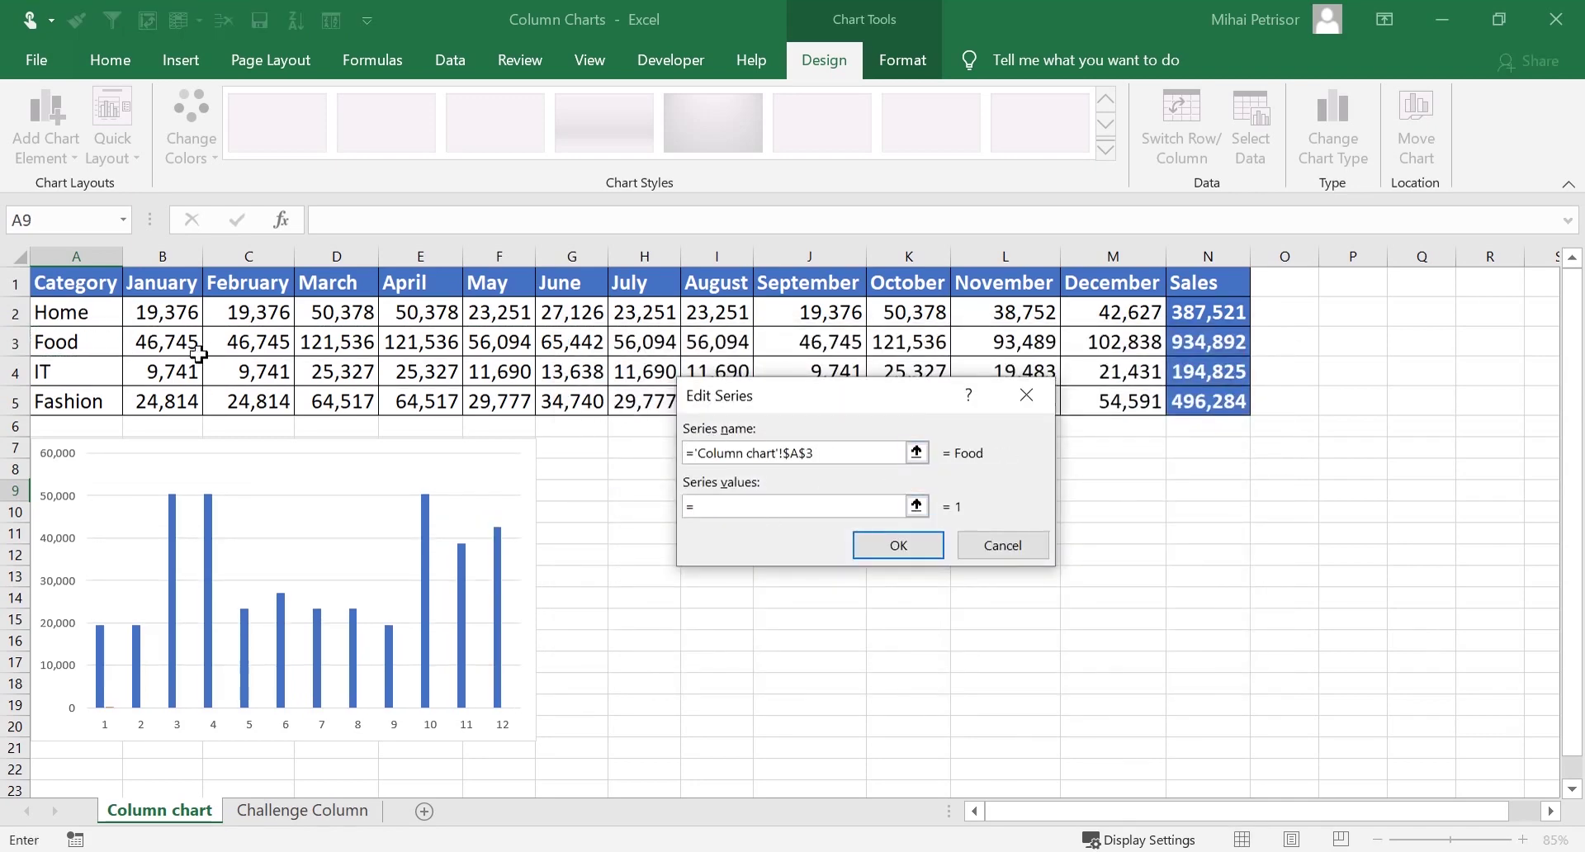
pyautogui.moveTo(198, 354); pyautogui.dragTo(1108, 354)
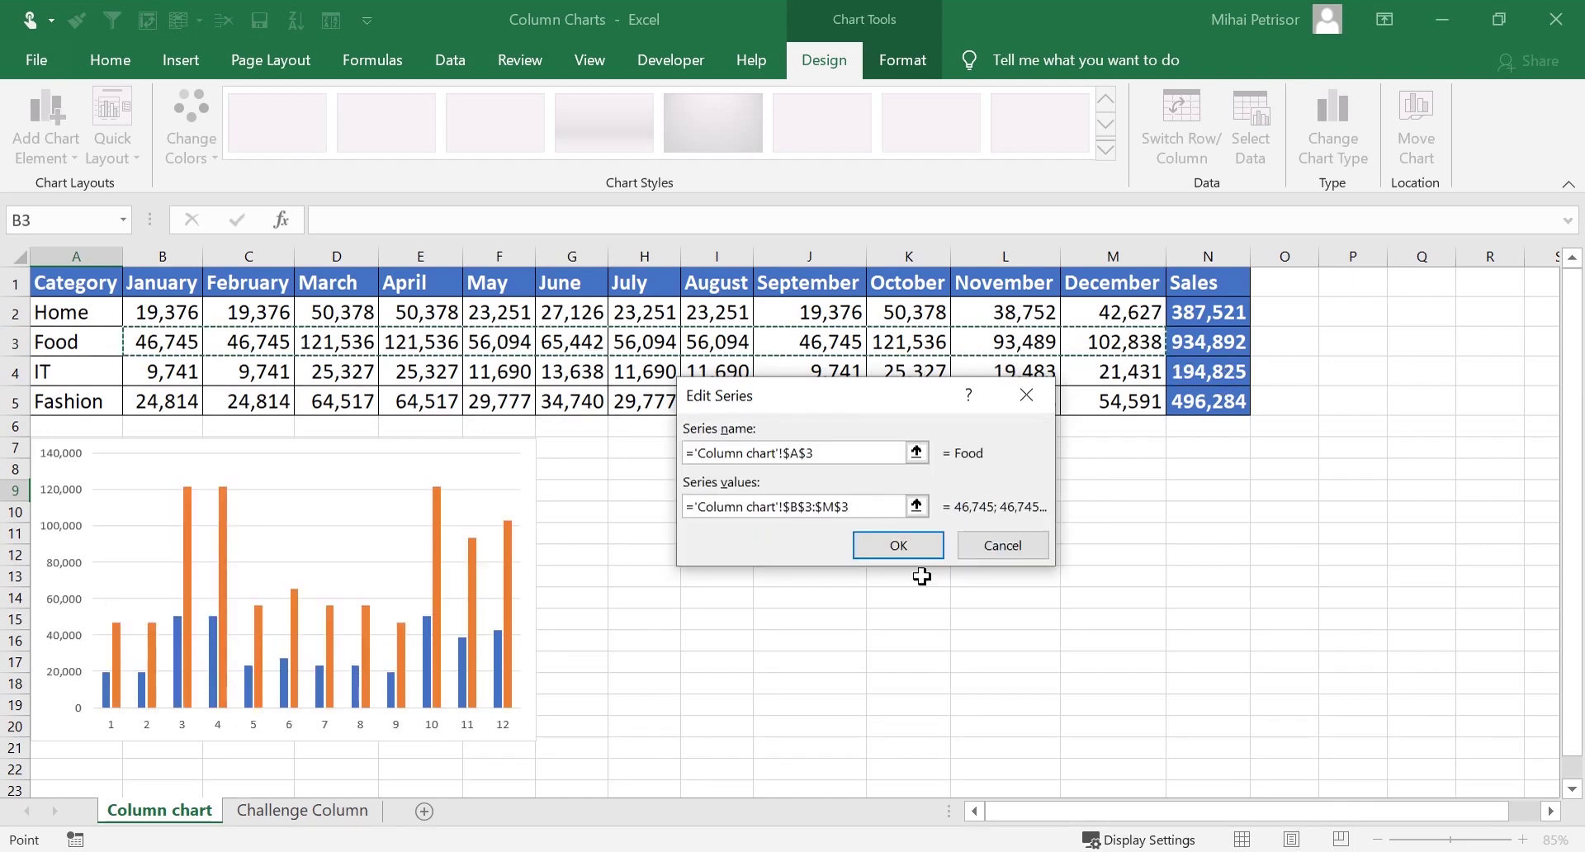
pyautogui.click(893, 542)
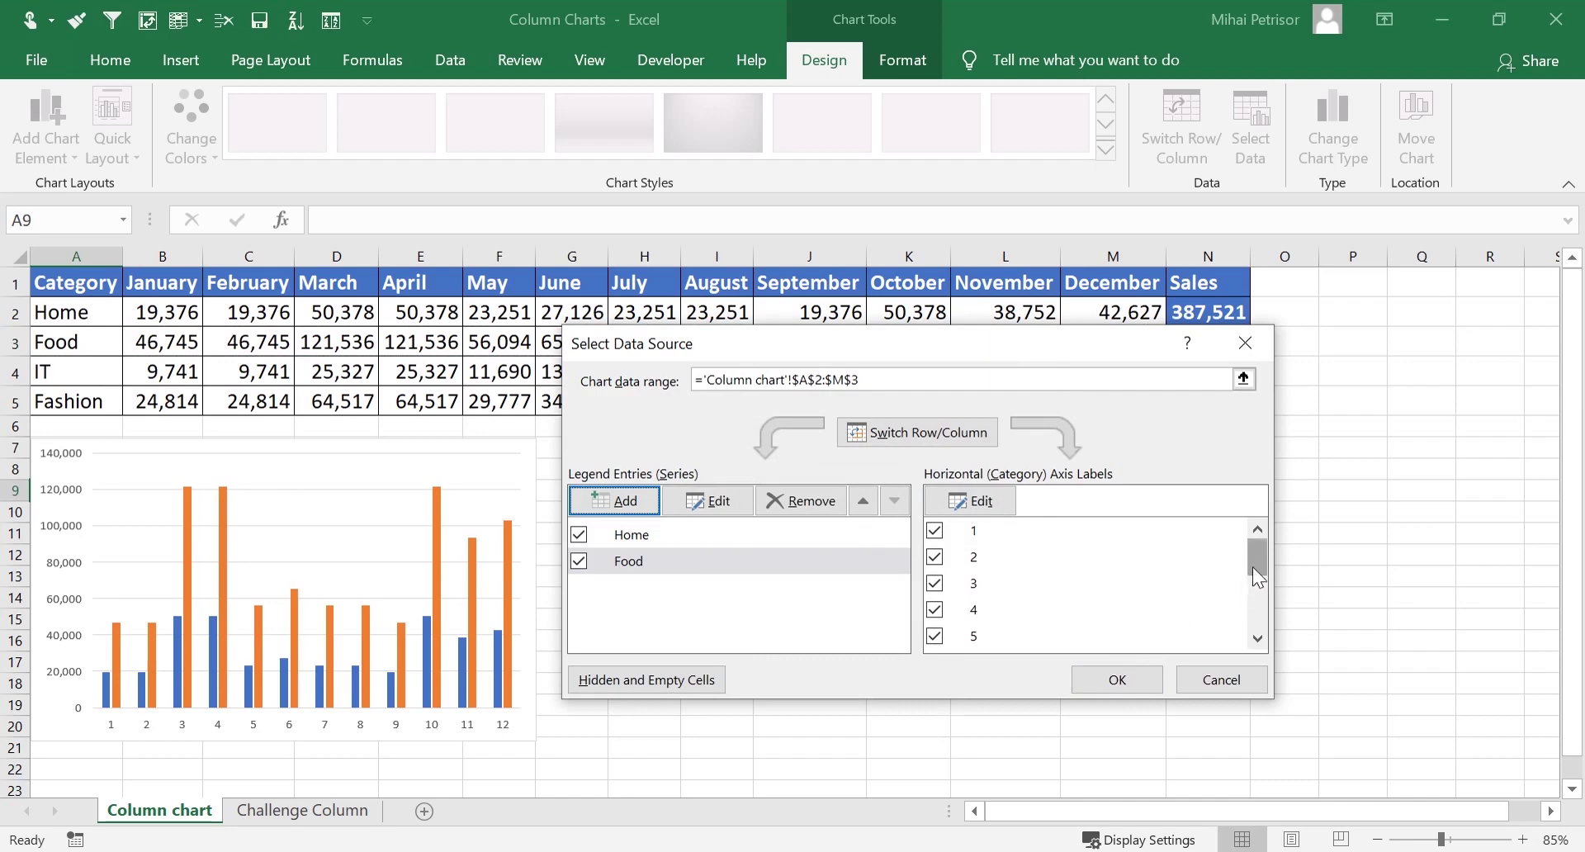
# Set the chart's horizontal axis labels to the month names in B1:M1 and apply the data source
pyautogui.moveTo(1251, 566)
pyautogui.mouseDown()
pyautogui.moveTo(1255, 626)
pyautogui.moveTo(1264, 563)
pyautogui.mouseUp()
pyautogui.click(973, 500)
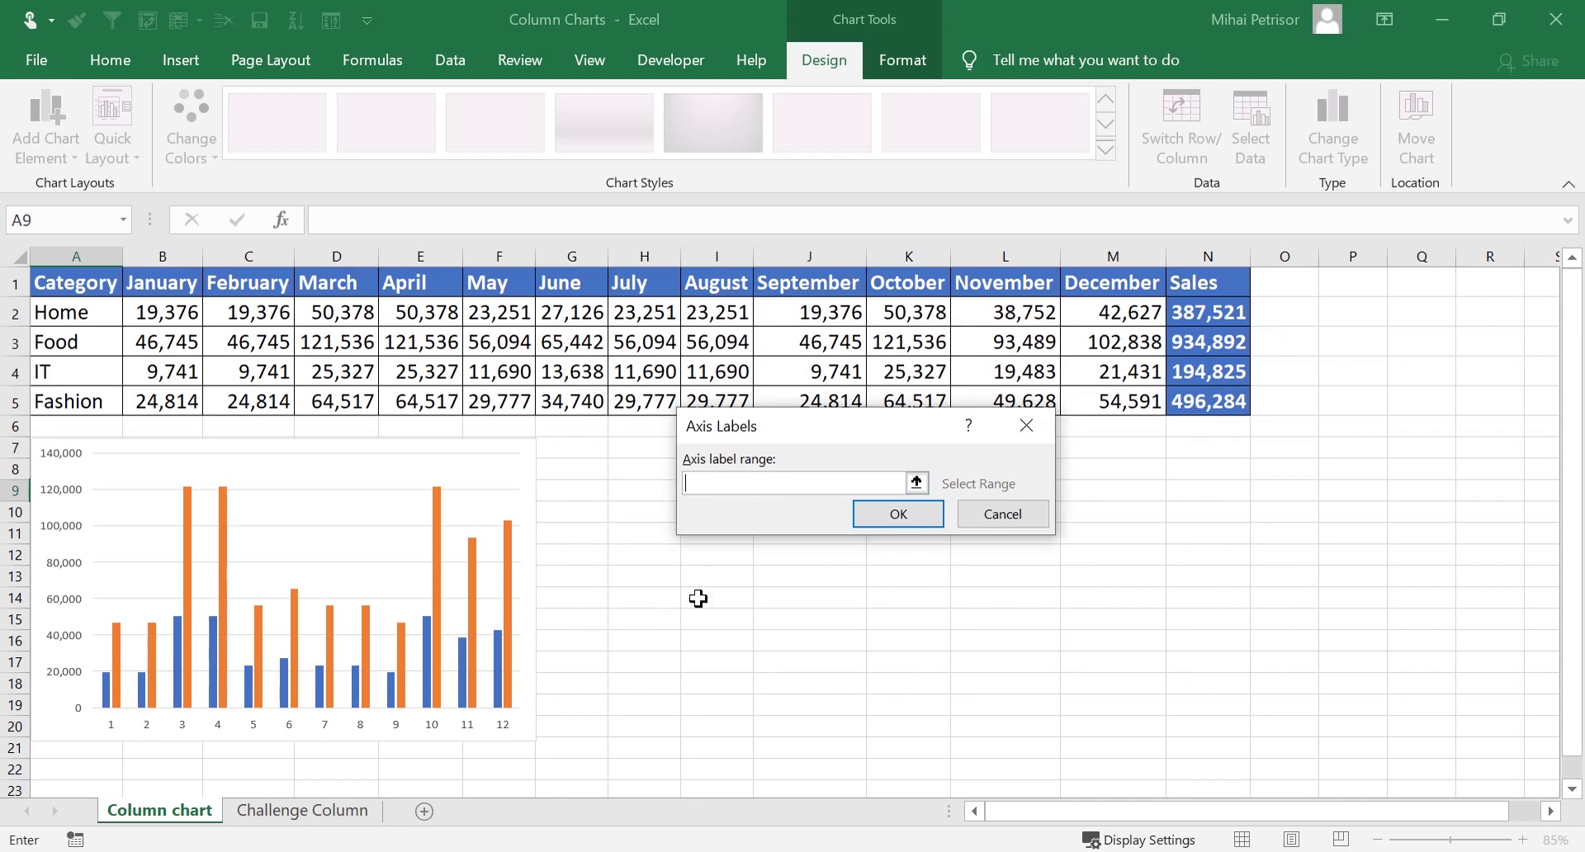
pyautogui.moveTo(165, 281); pyautogui.dragTo(1127, 282)
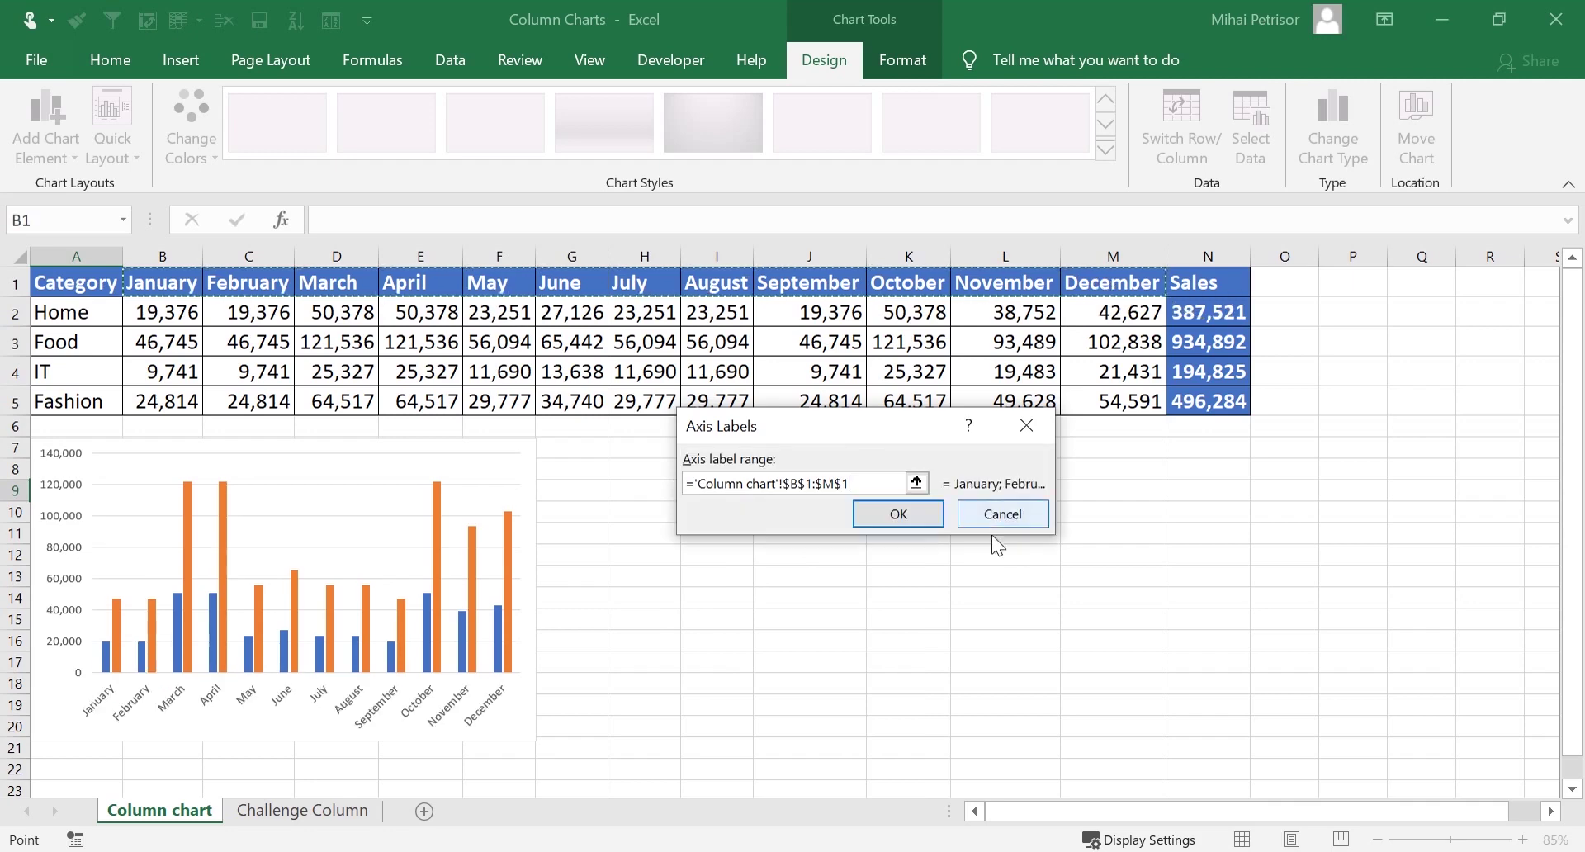
pyautogui.click(908, 511)
pyautogui.click(1075, 686)
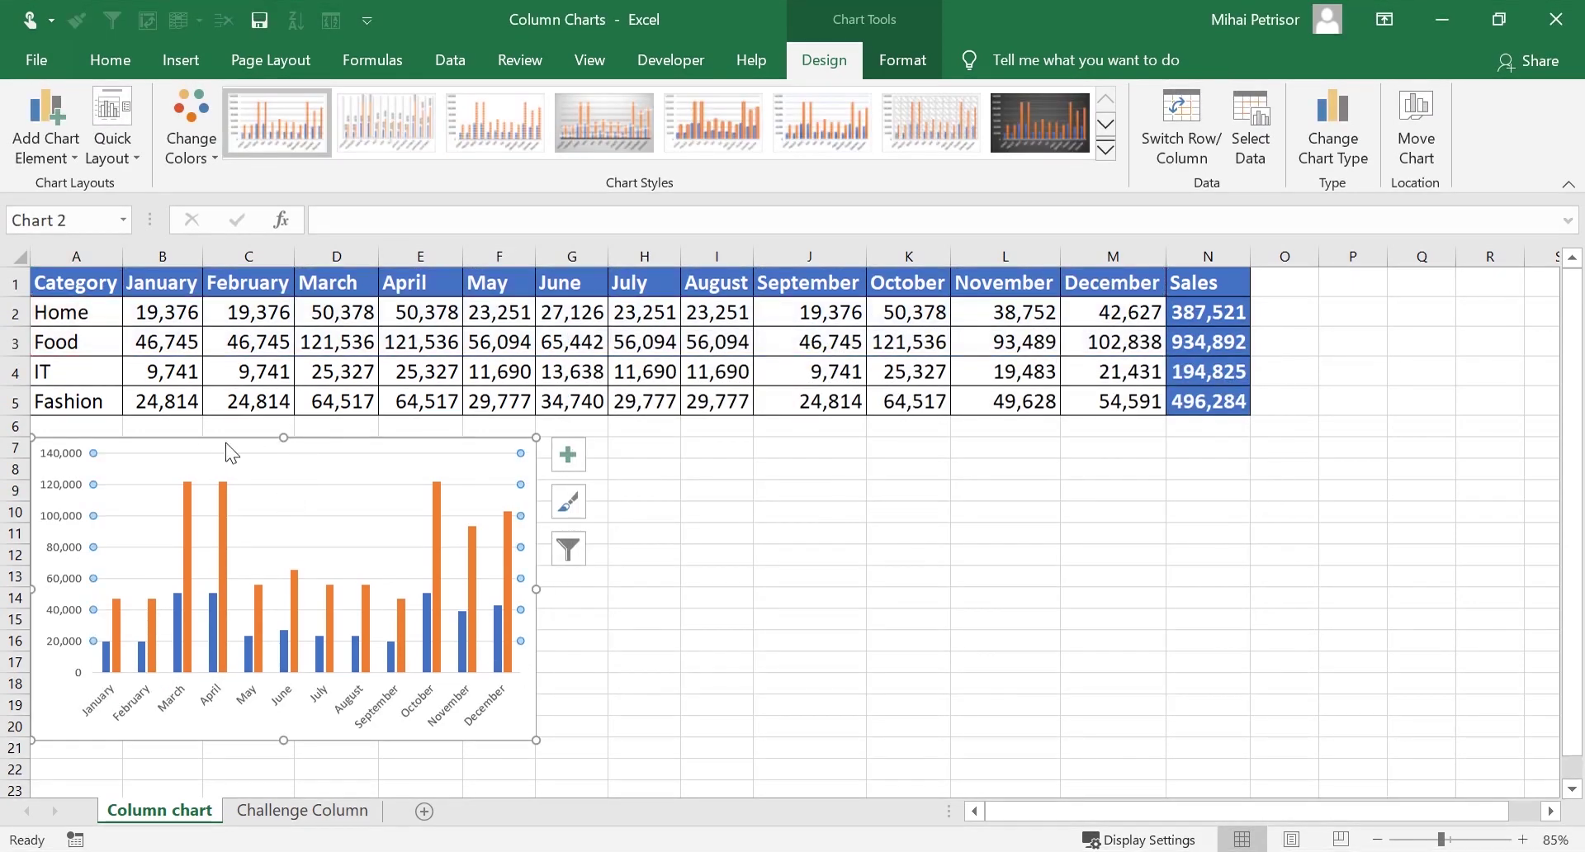
# Nudge the manually built Home and Food column chart slightly, and delete it from the sheet
pyautogui.click(784, 682)
pyautogui.click(111, 456)
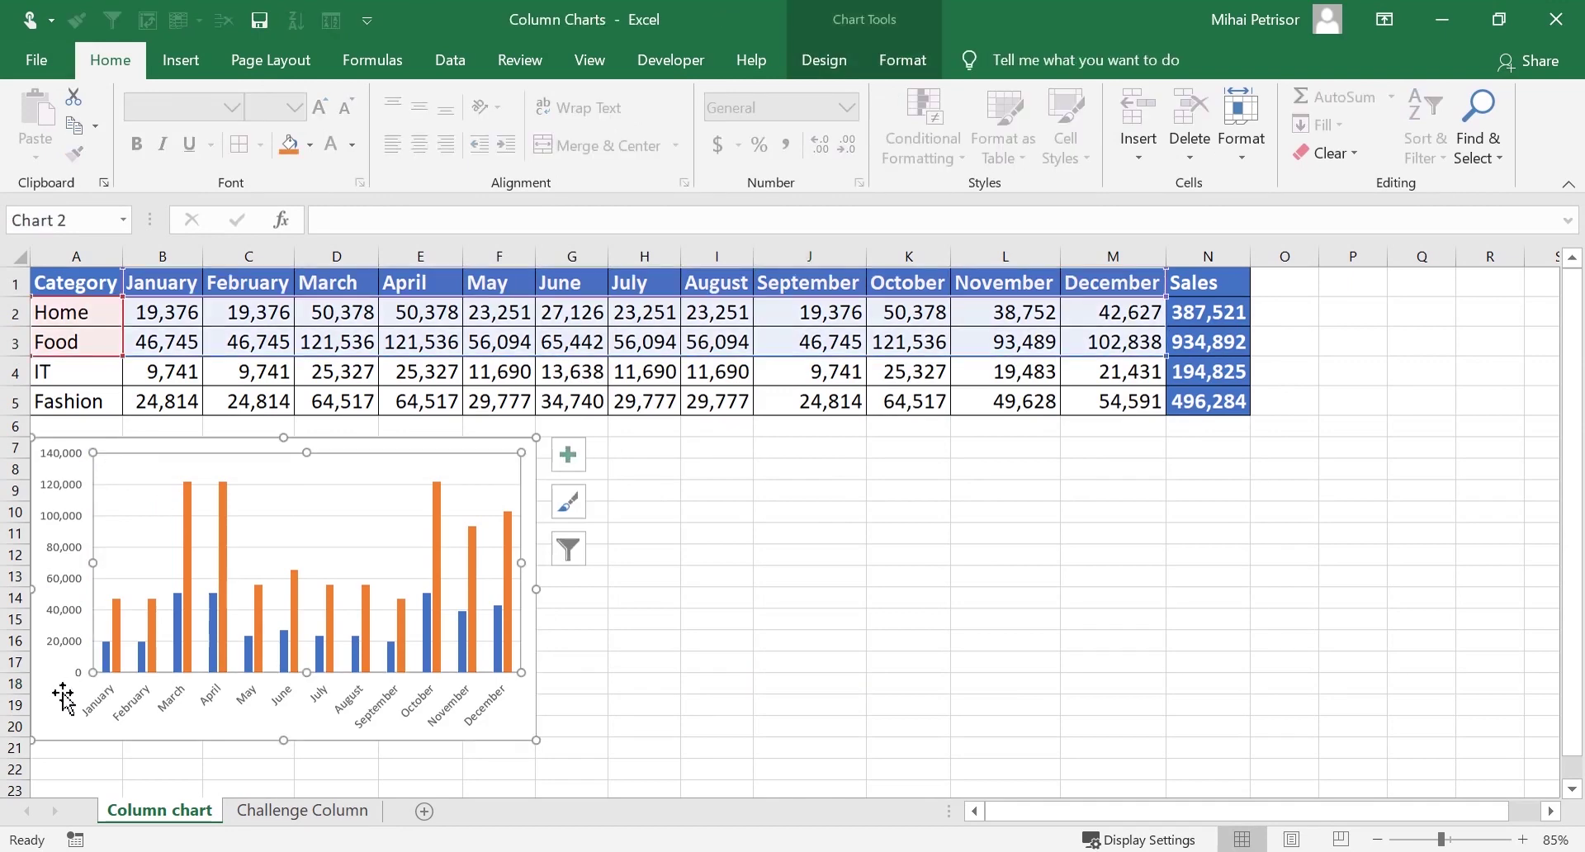
pyautogui.moveTo(63, 696)
pyautogui.mouseDown()
pyautogui.moveTo(91, 682)
pyautogui.moveTo(86, 704)
pyautogui.mouseUp()
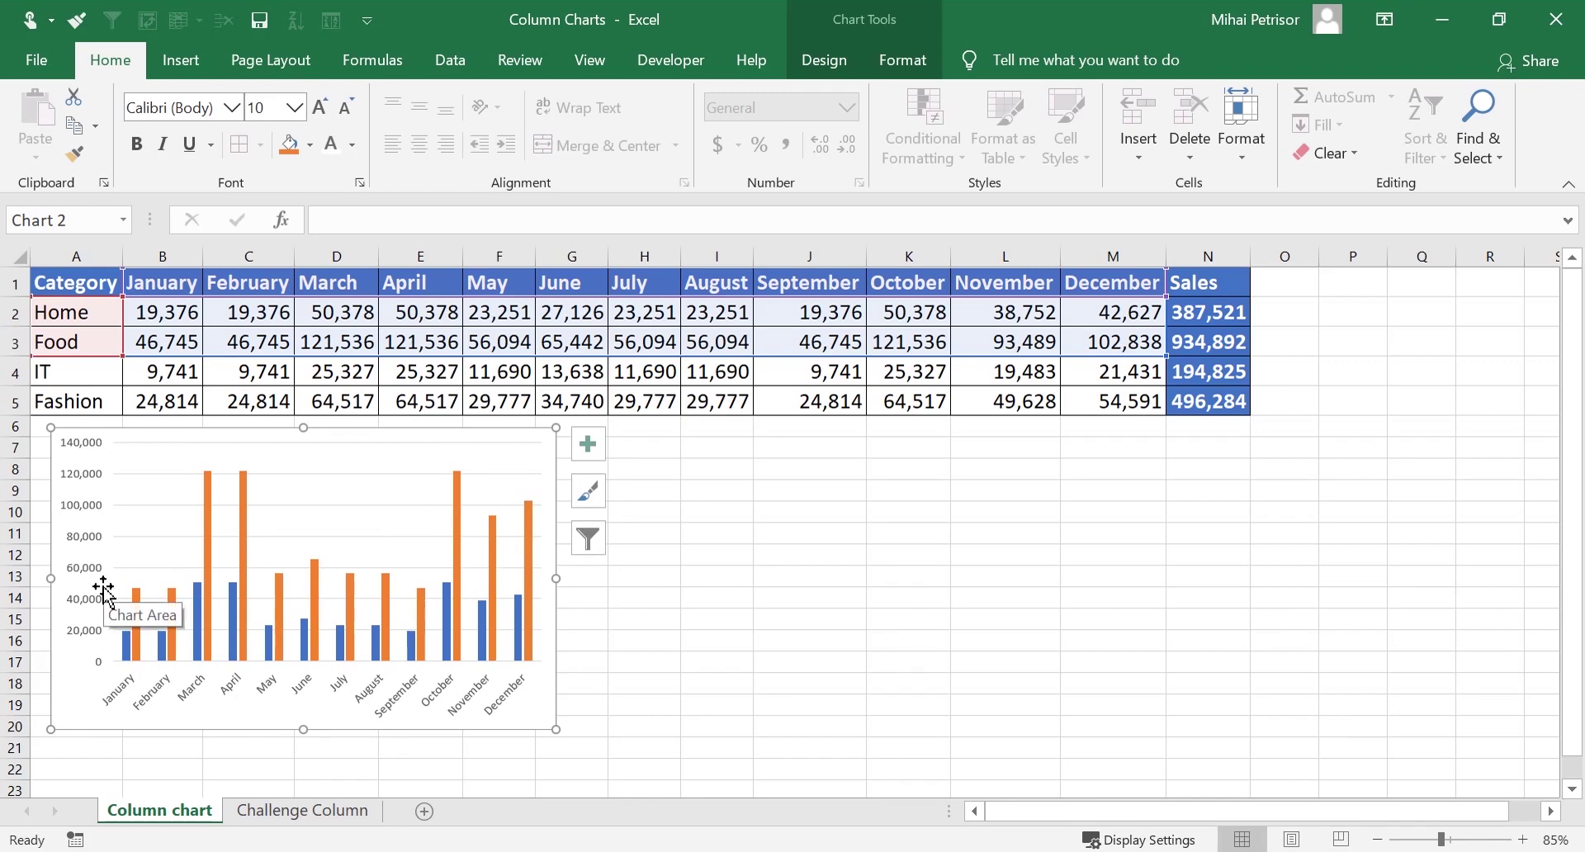
pyautogui.moveTo(142, 596)
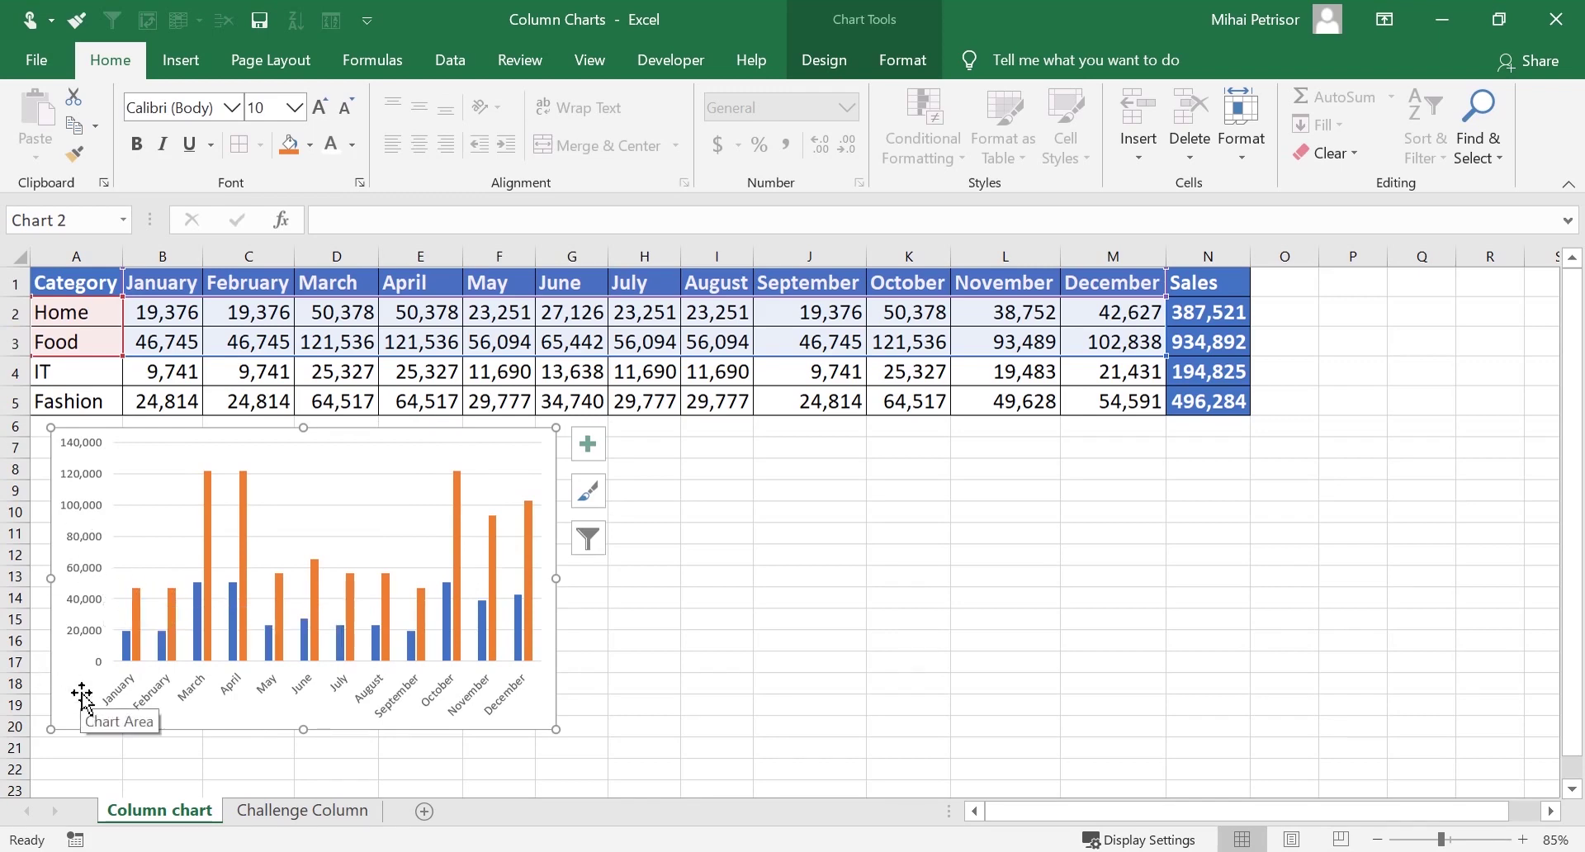
pyautogui.press('Delete')
pyautogui.click(153, 577)
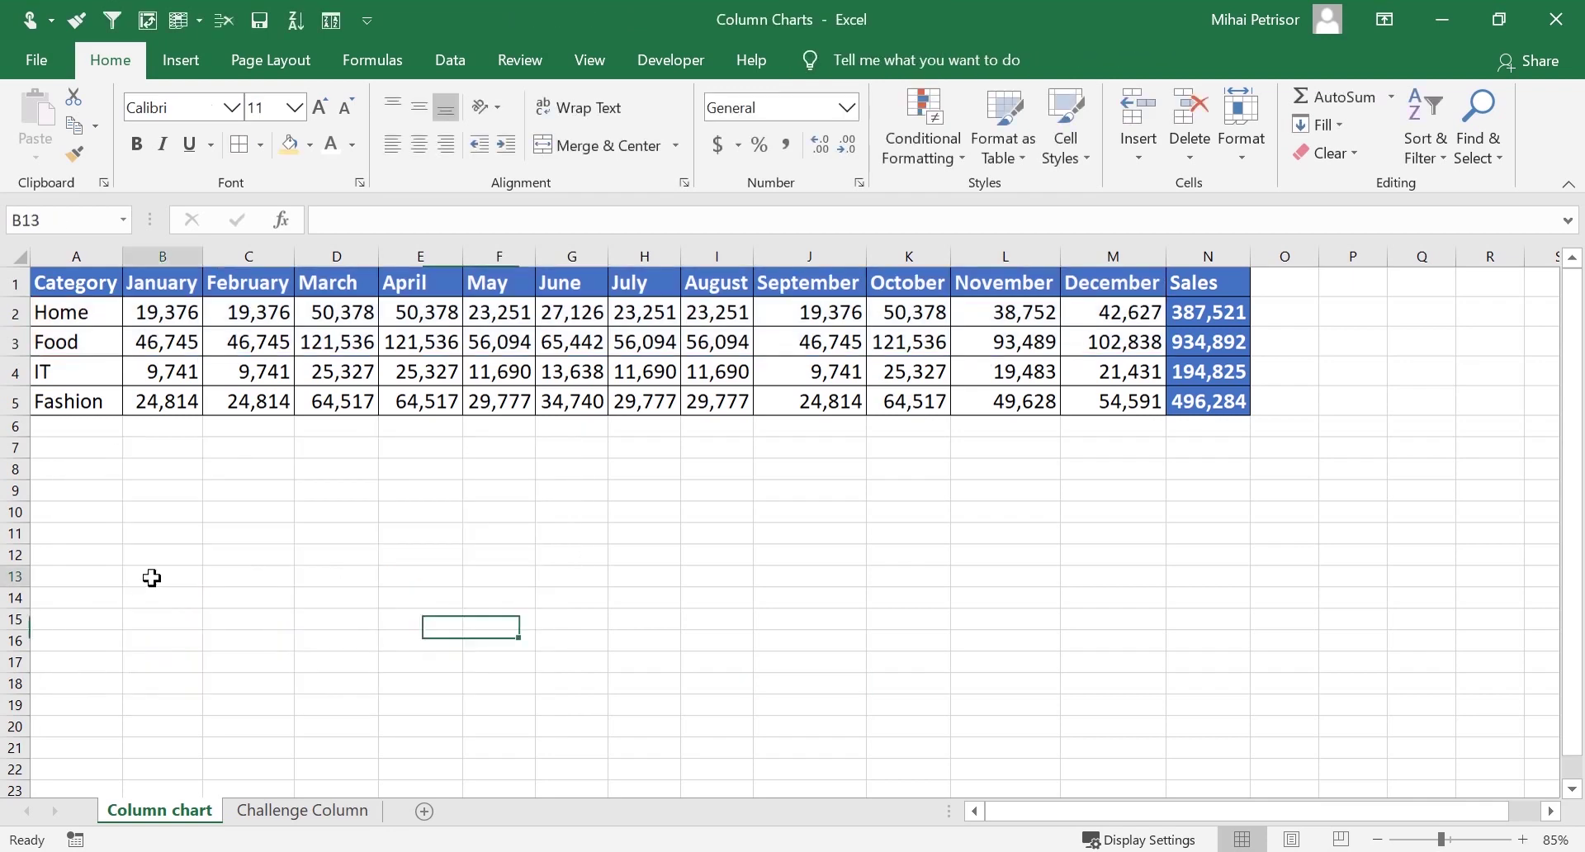
# Insert a 2-D clustered column chart from A1:M5, excluding the Sales totals, and place it enlarged beneath the table
pyautogui.moveTo(107, 291); pyautogui.dragTo(1086, 404)
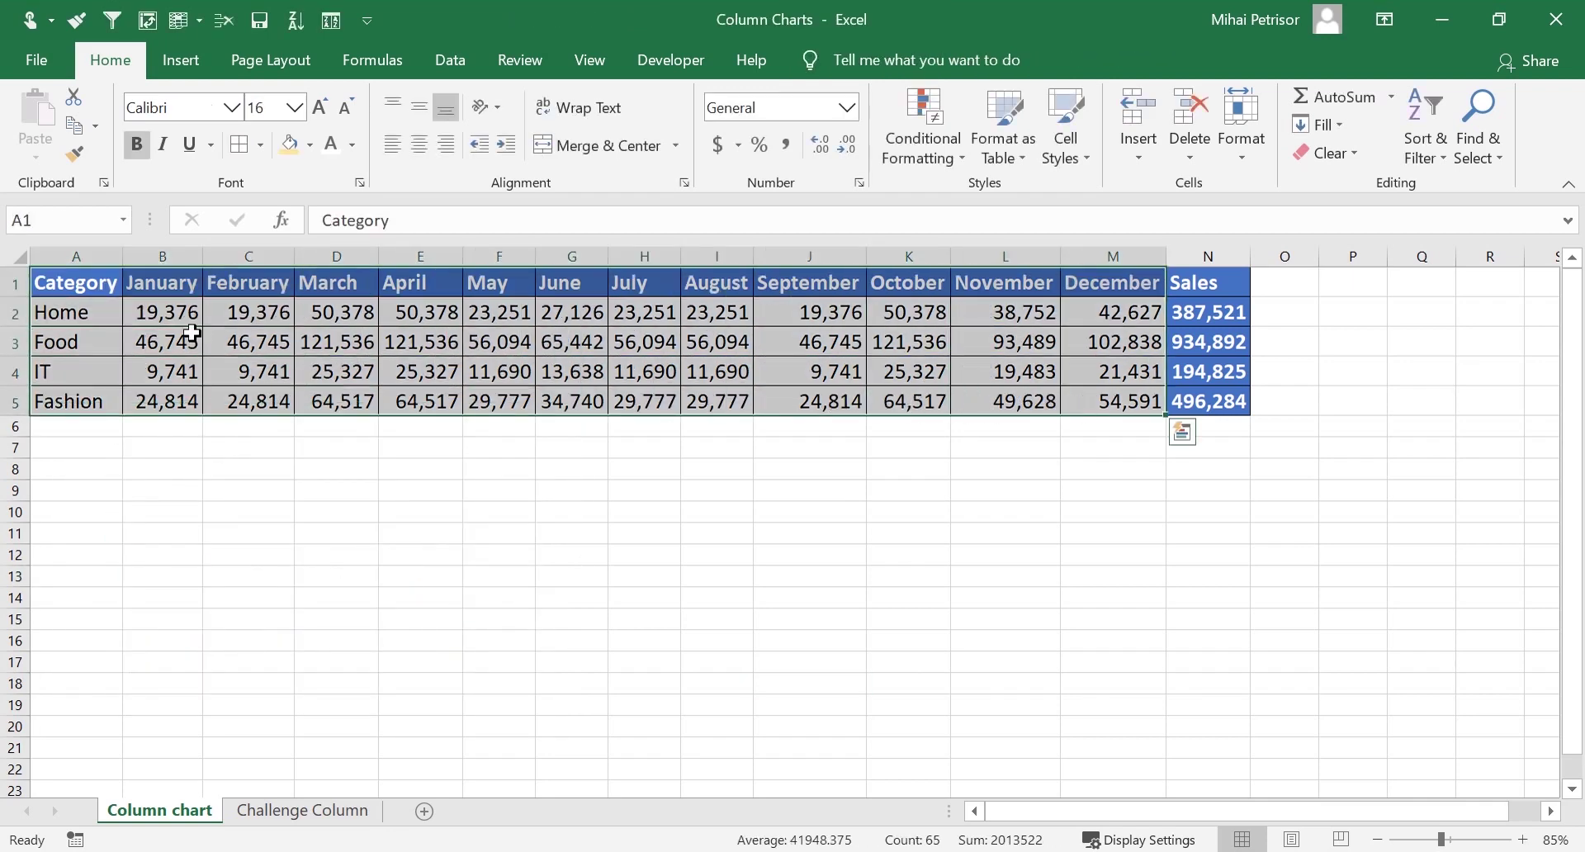
pyautogui.click(182, 60)
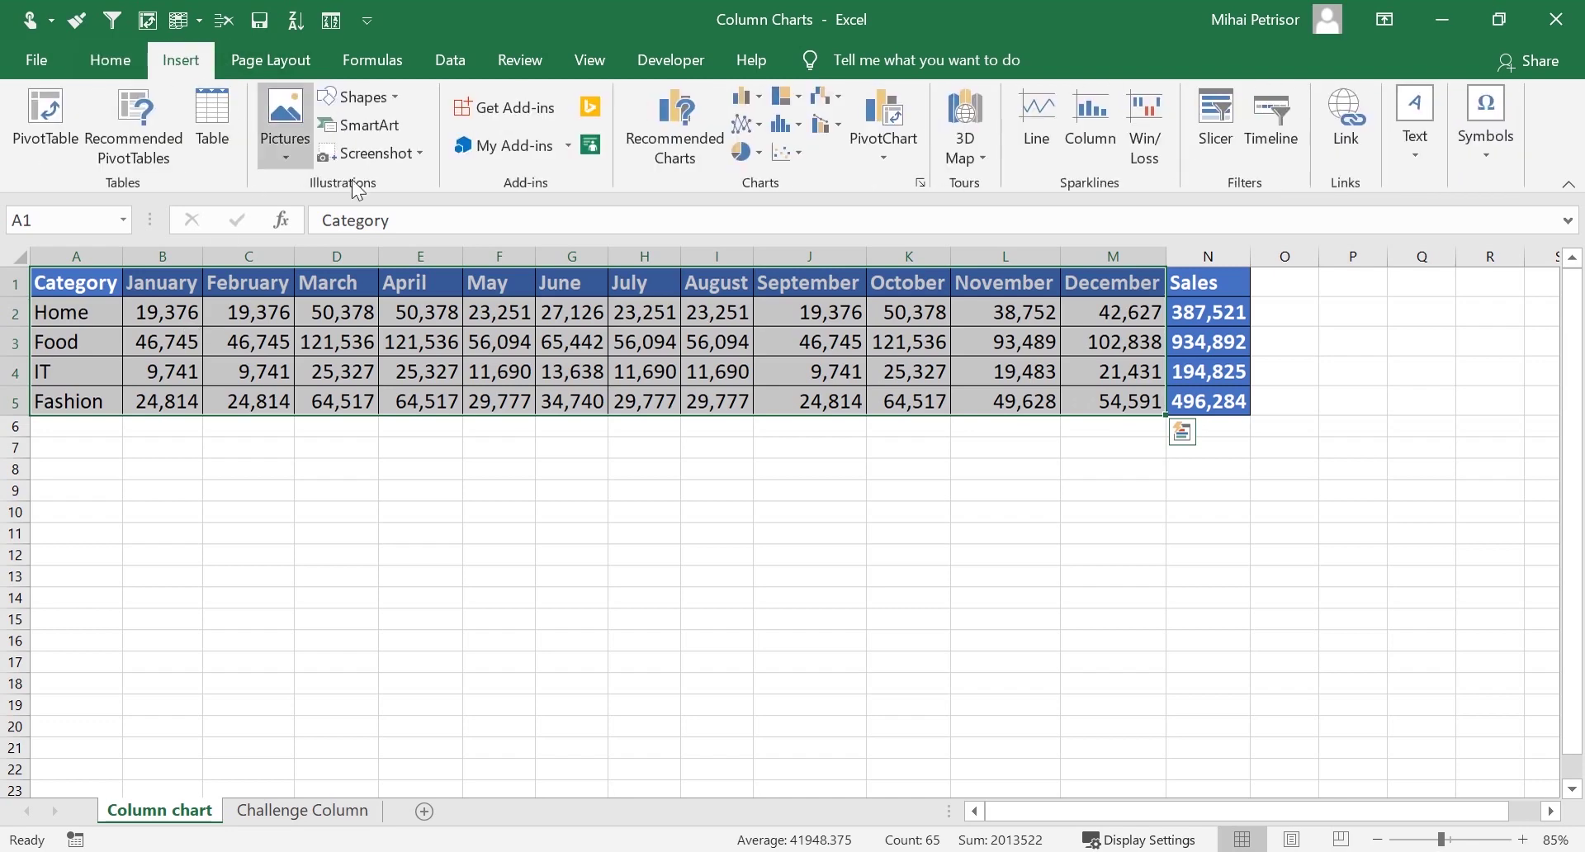
pyautogui.click(753, 98)
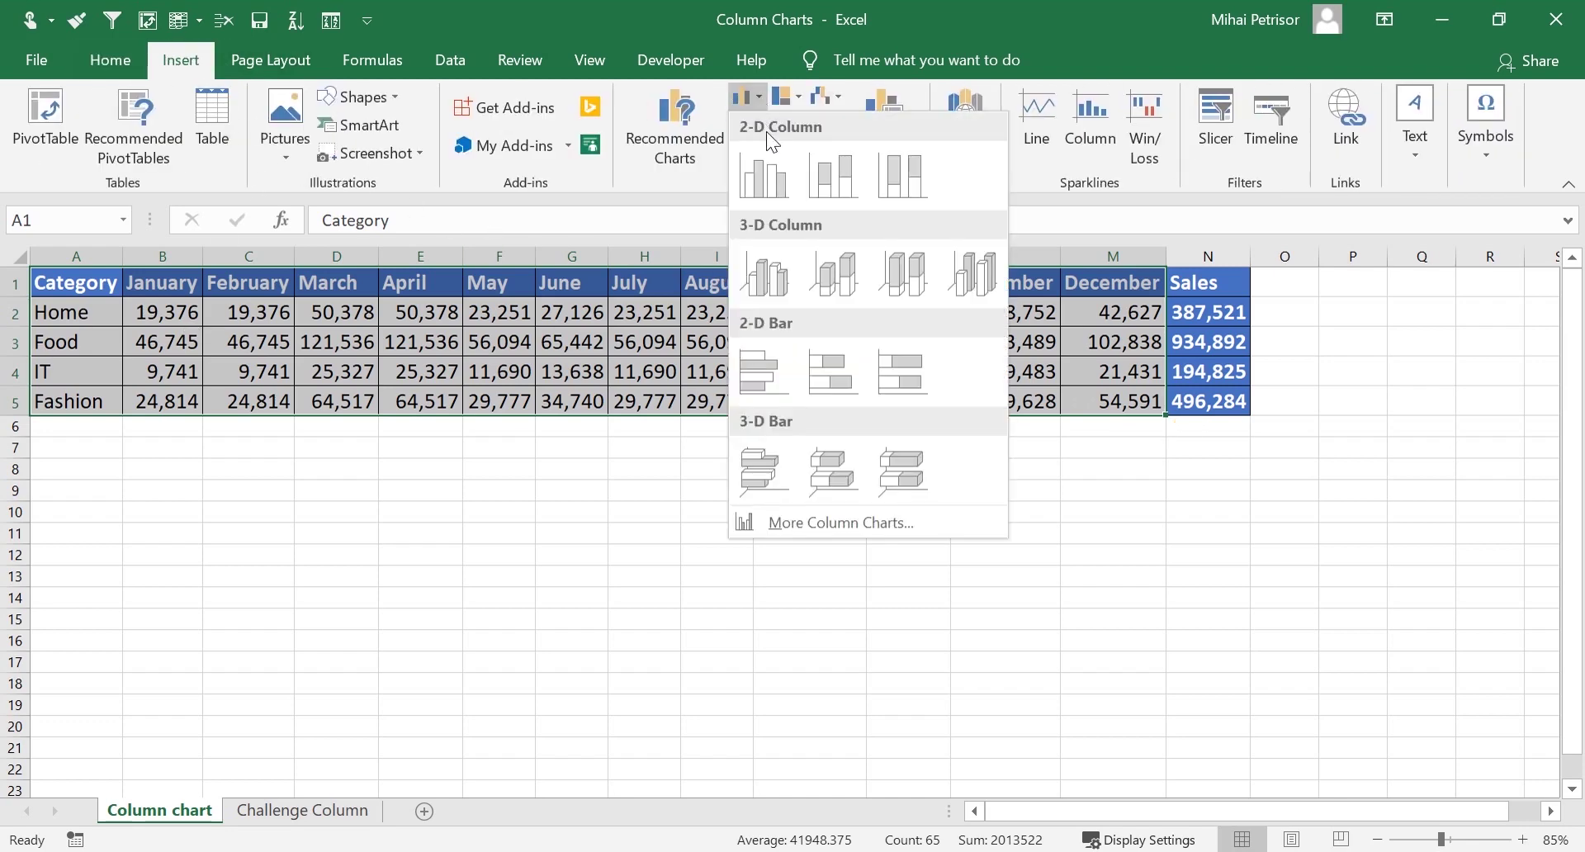
pyautogui.click(769, 161)
pyautogui.moveTo(844, 417); pyautogui.dragTo(337, 458)
pyautogui.moveTo(541, 723); pyautogui.dragTo(648, 753)
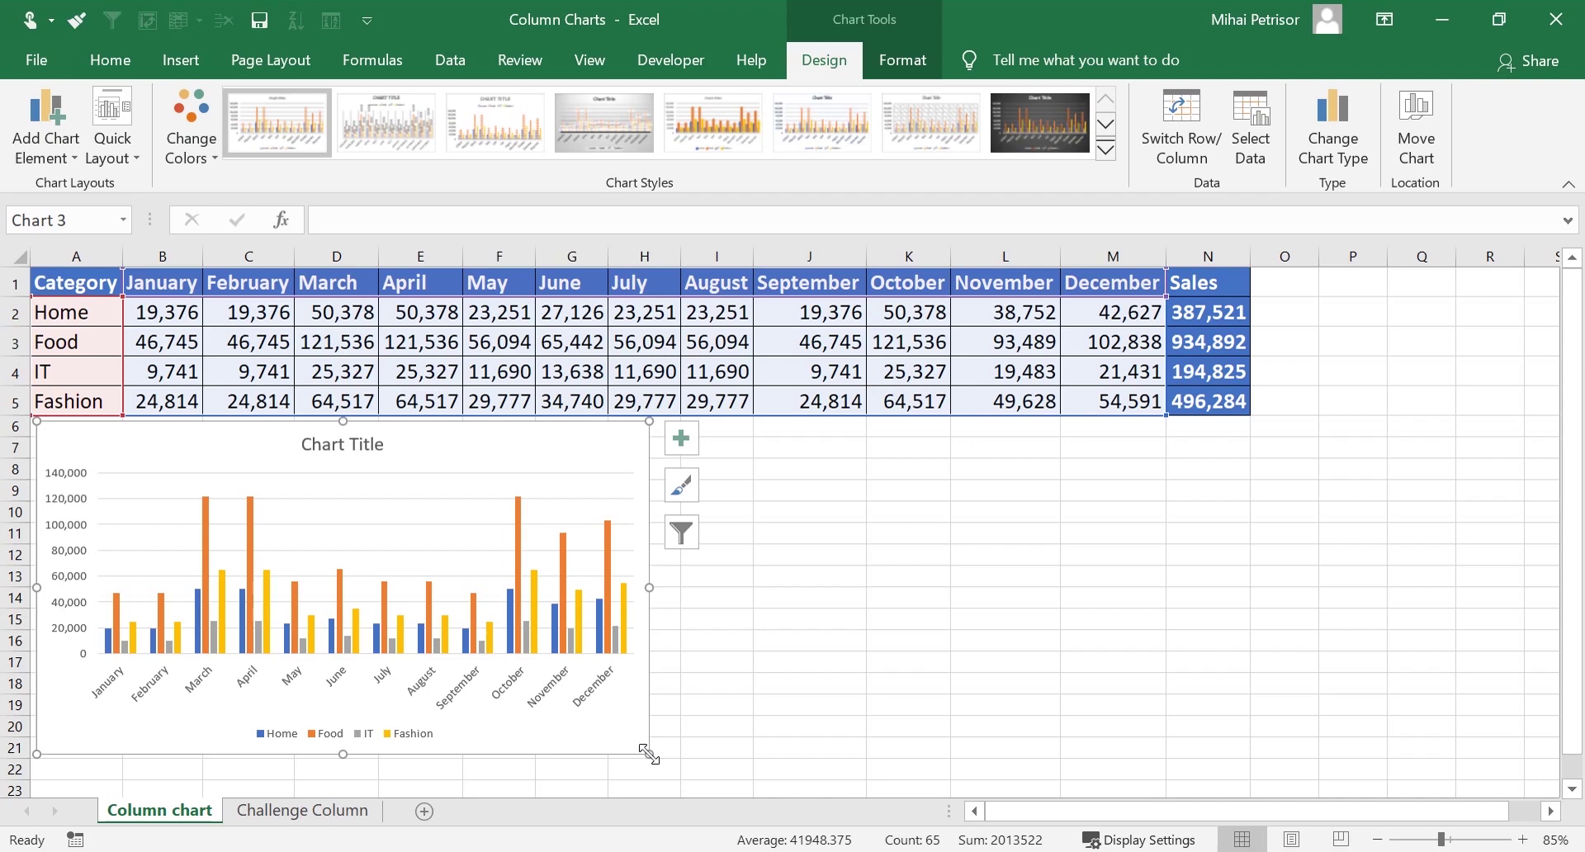
# Replace the column chart's placeholder title with "Sales by Month"
pyautogui.click(336, 447)
pyautogui.tripleClick(337, 447)
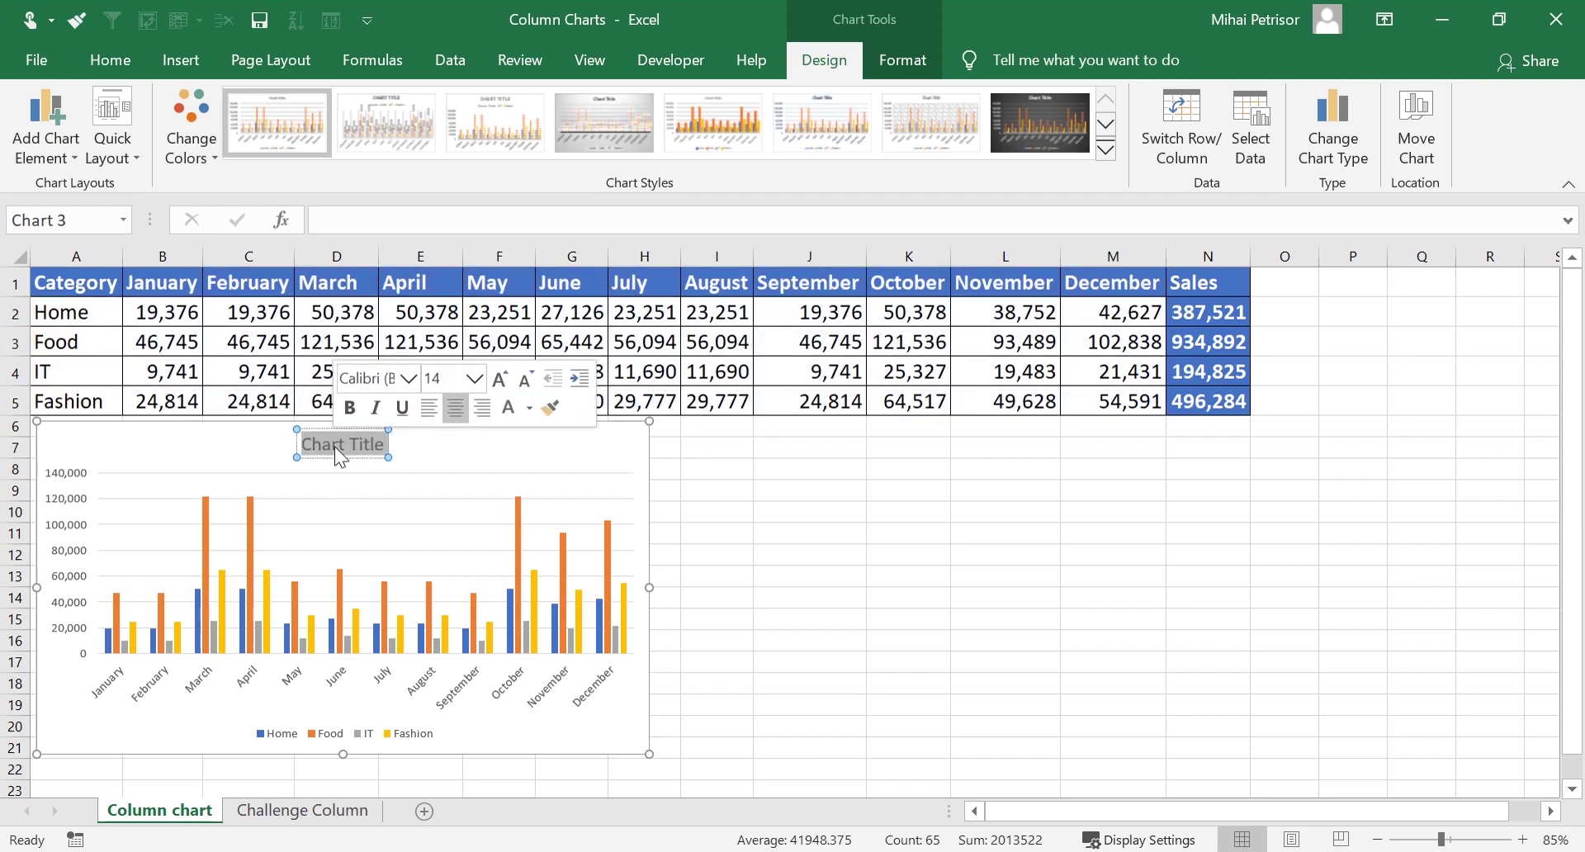
pyautogui.write('Sales')
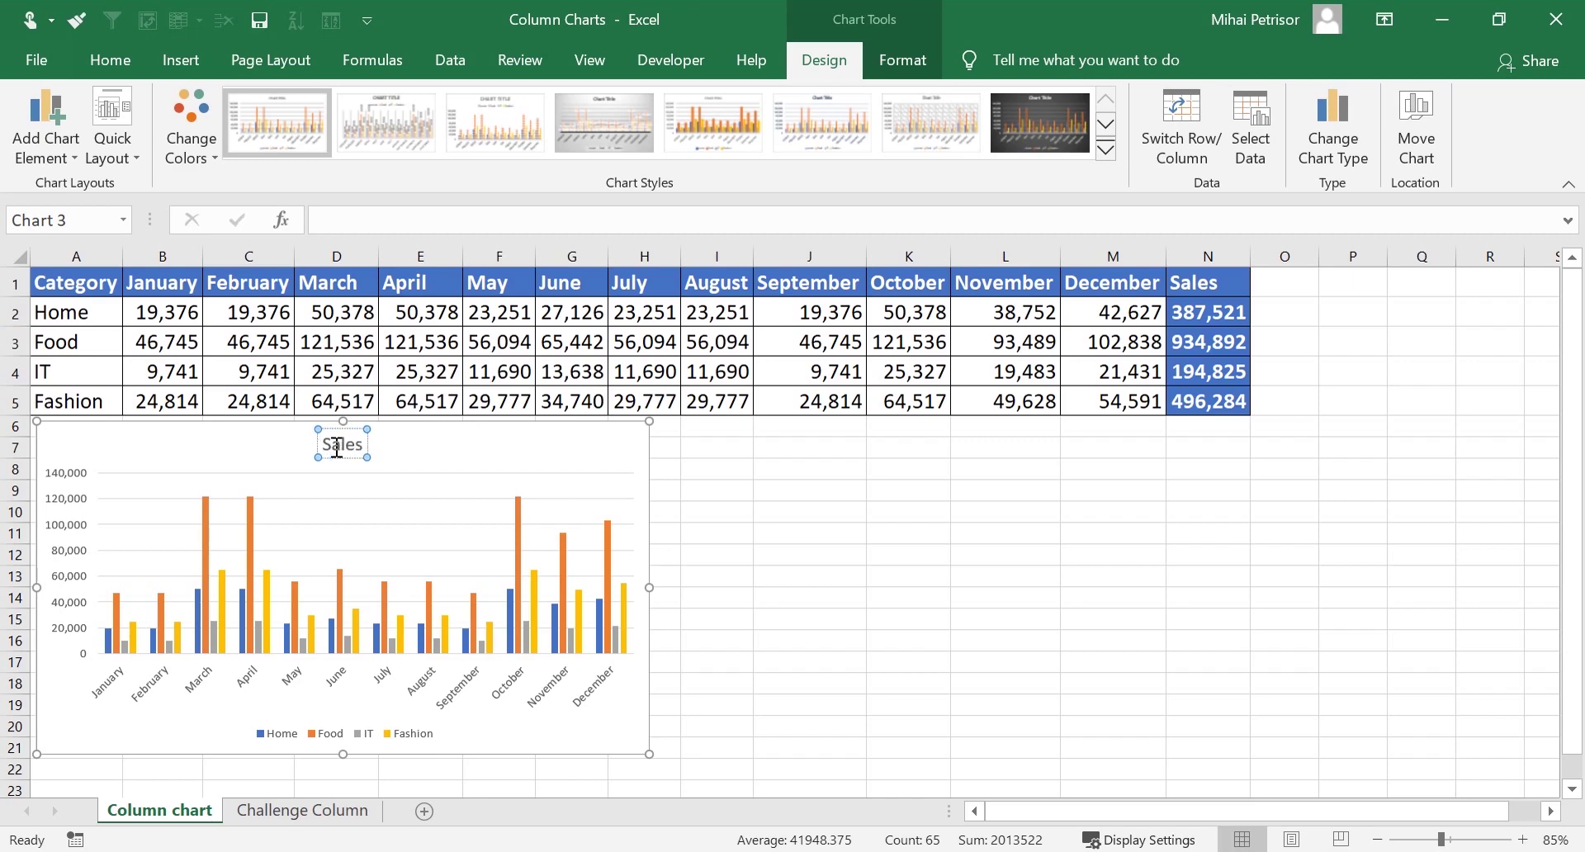
pyautogui.write(' by MOnth')
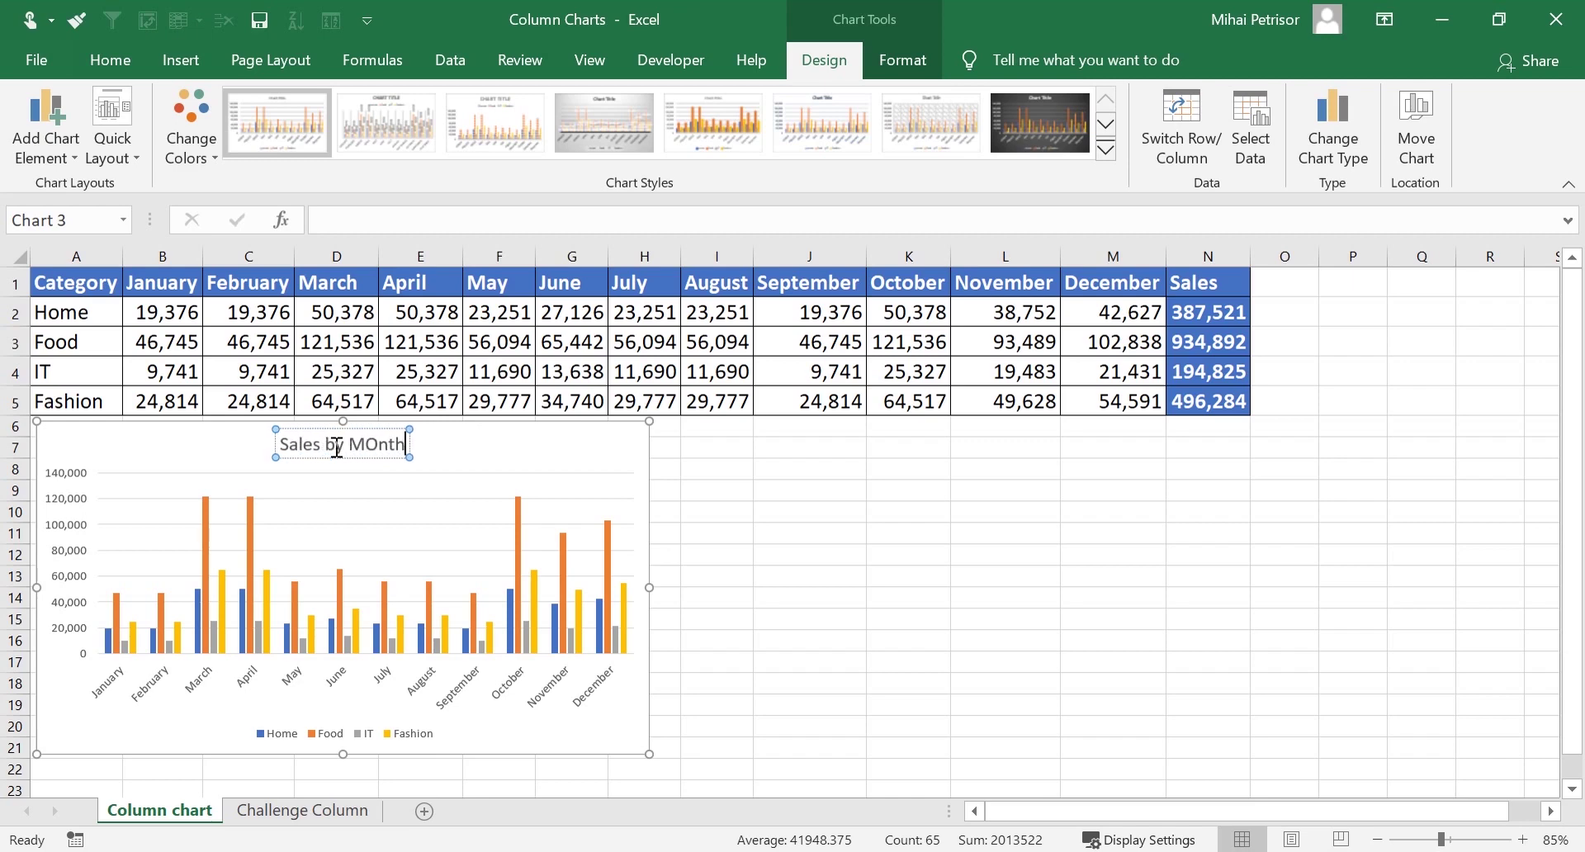
pyautogui.press('BackSpace')
pyautogui.press('BackSpace')
pyautogui.press('BackSpace')
pyautogui.press('BackSpace')
pyautogui.write('onth')
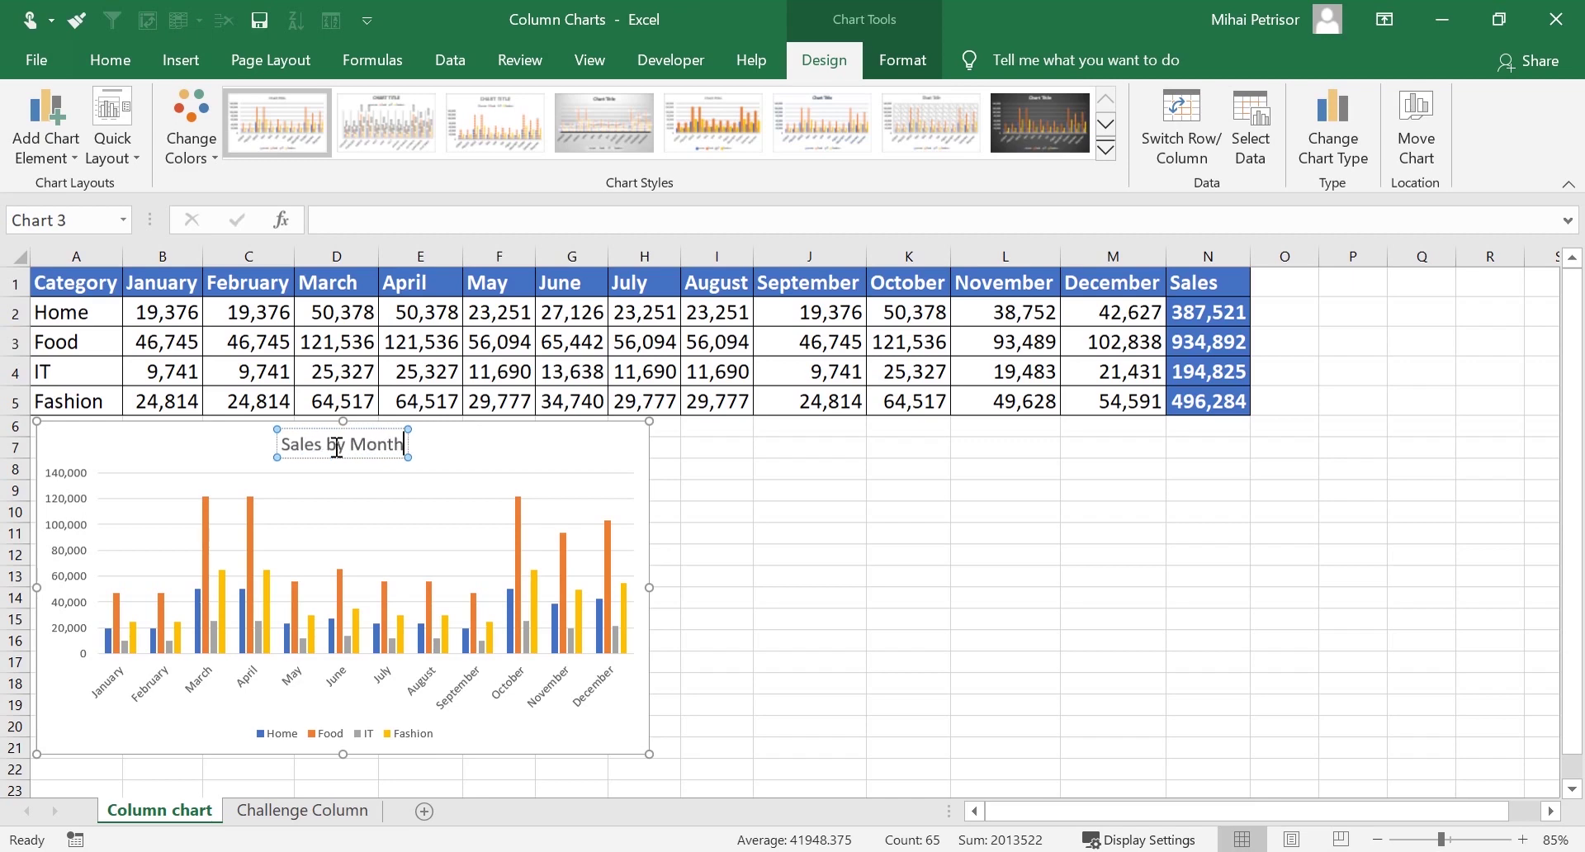
pyautogui.click(428, 460)
# Examine the chart's plot area, value axis and category series, and compare them with the monthly sales in the source table
pyautogui.click(354, 657)
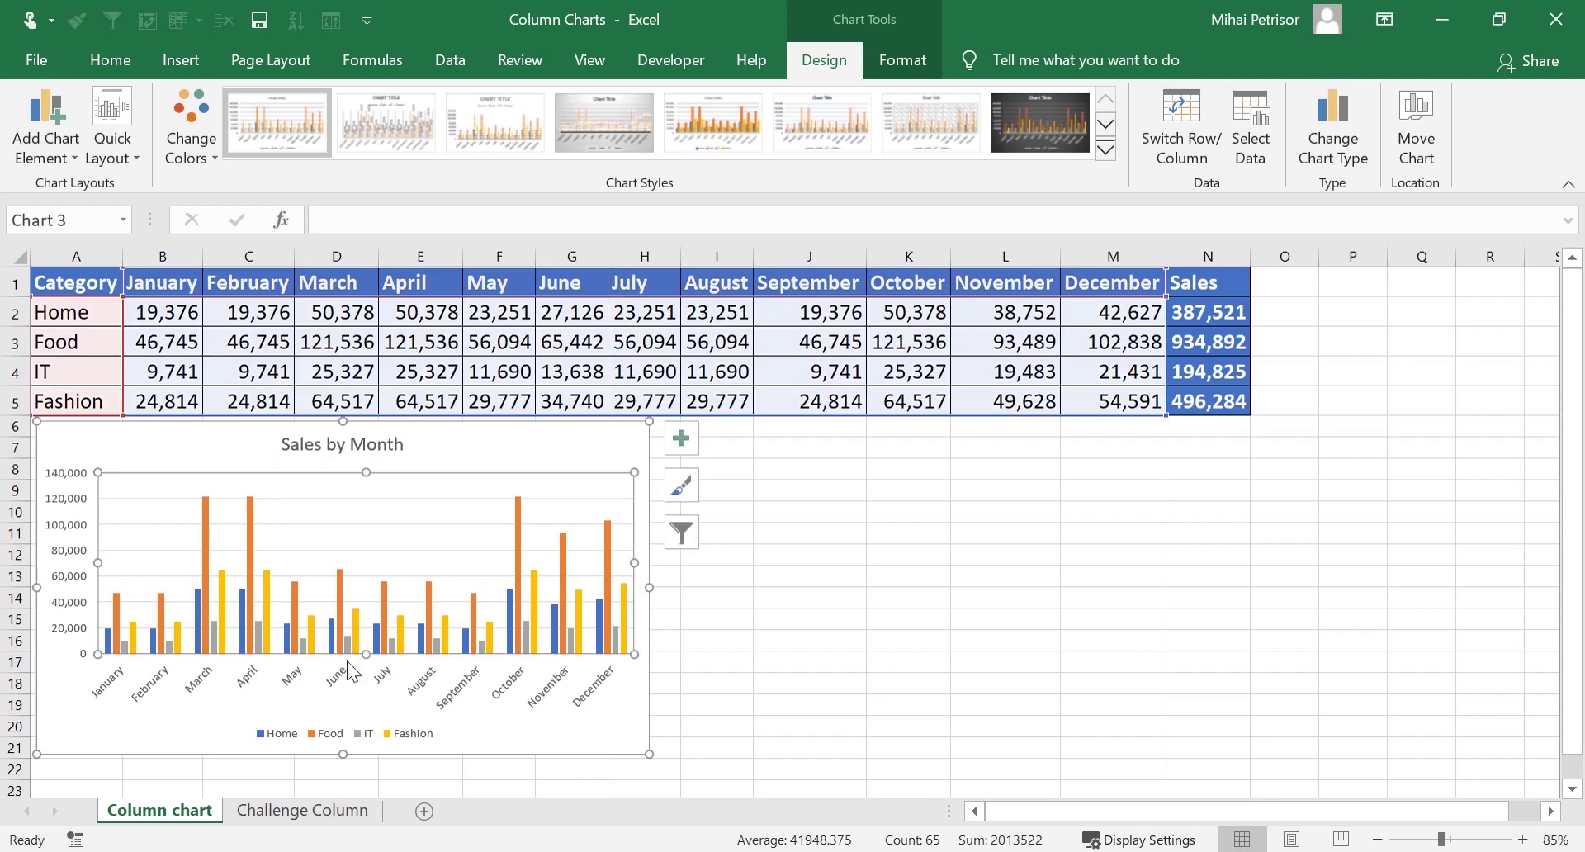
pyautogui.click(72, 529)
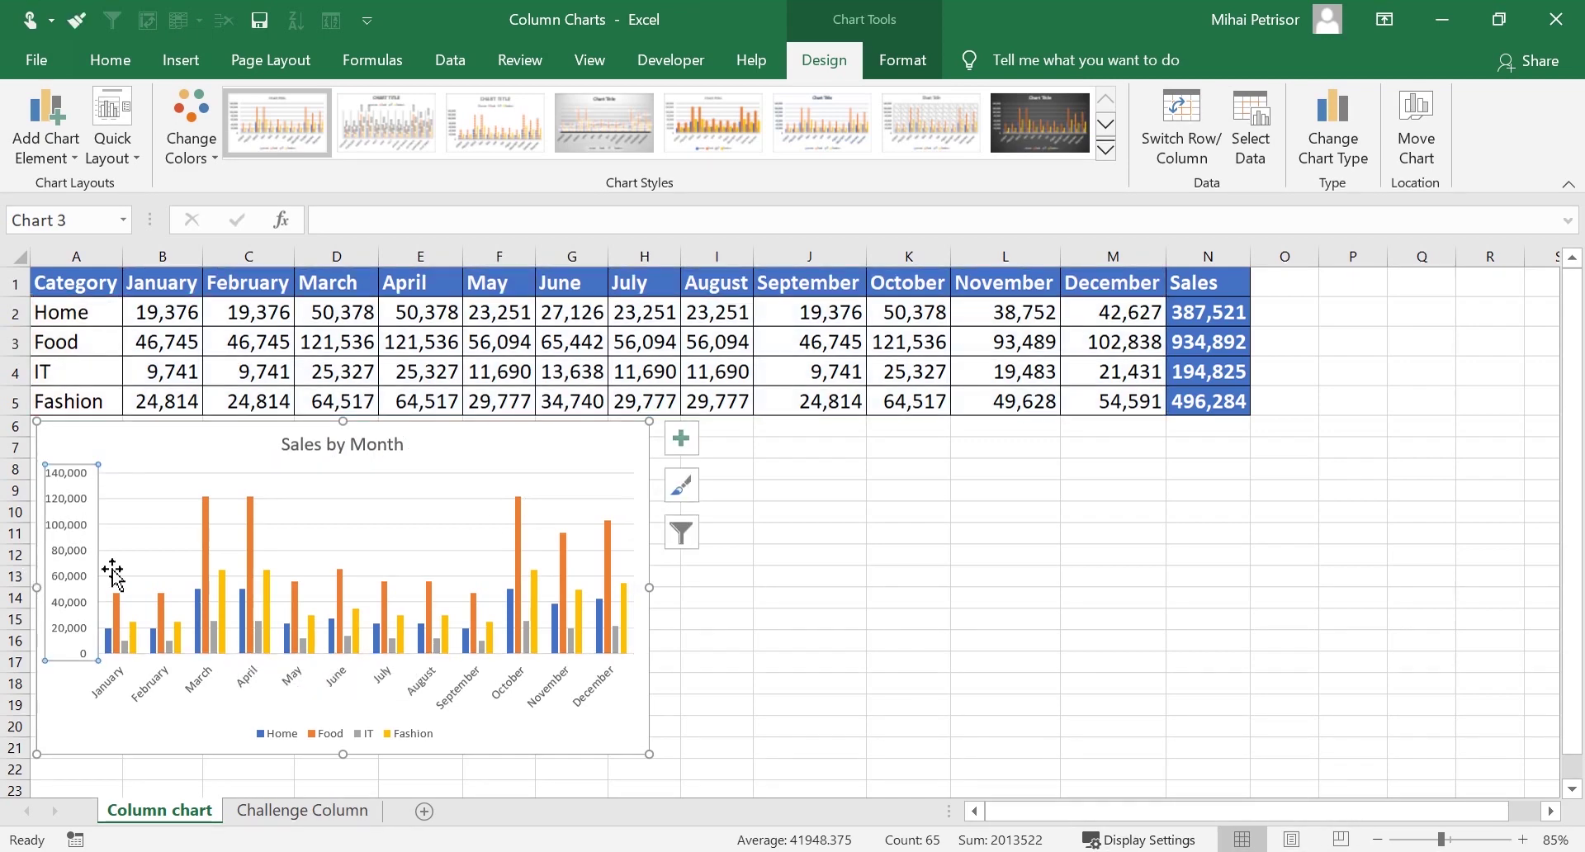
pyautogui.click(254, 611)
pyautogui.click(495, 720)
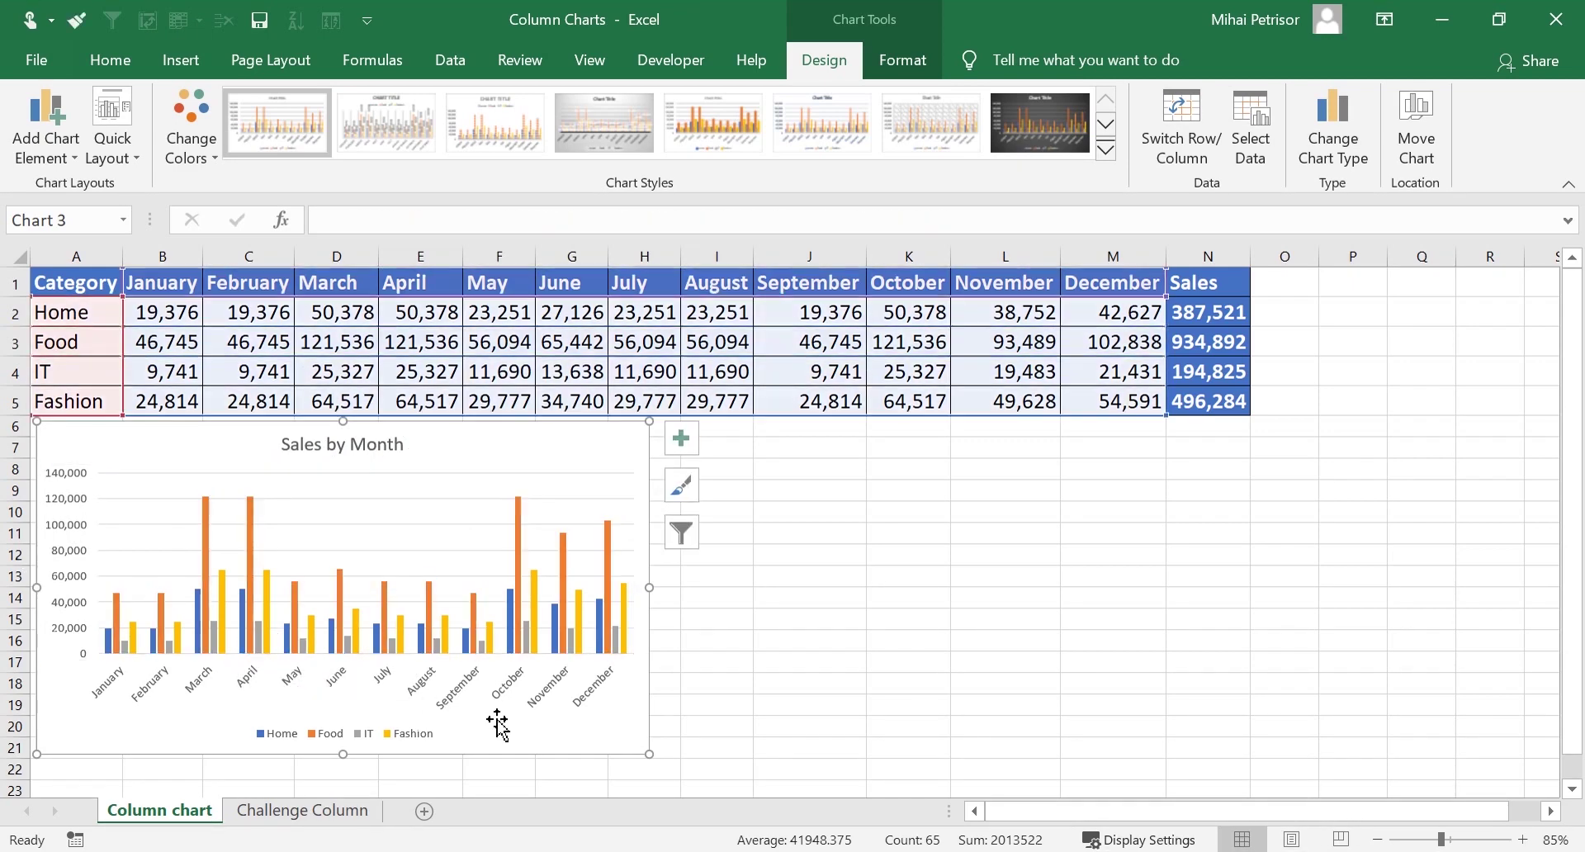
pyautogui.click(119, 656)
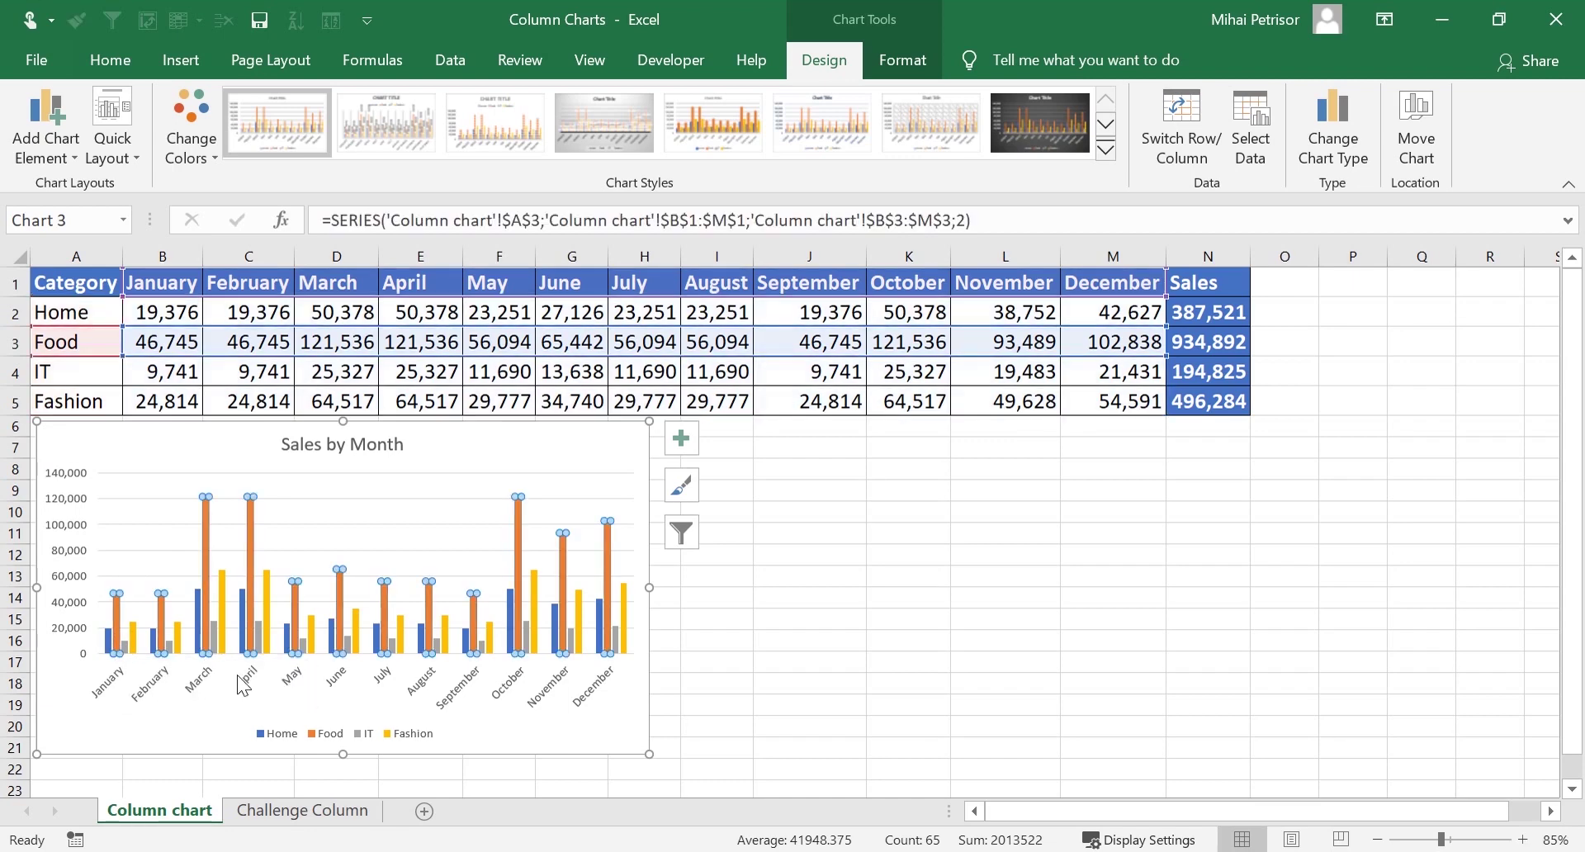
pyautogui.click(759, 643)
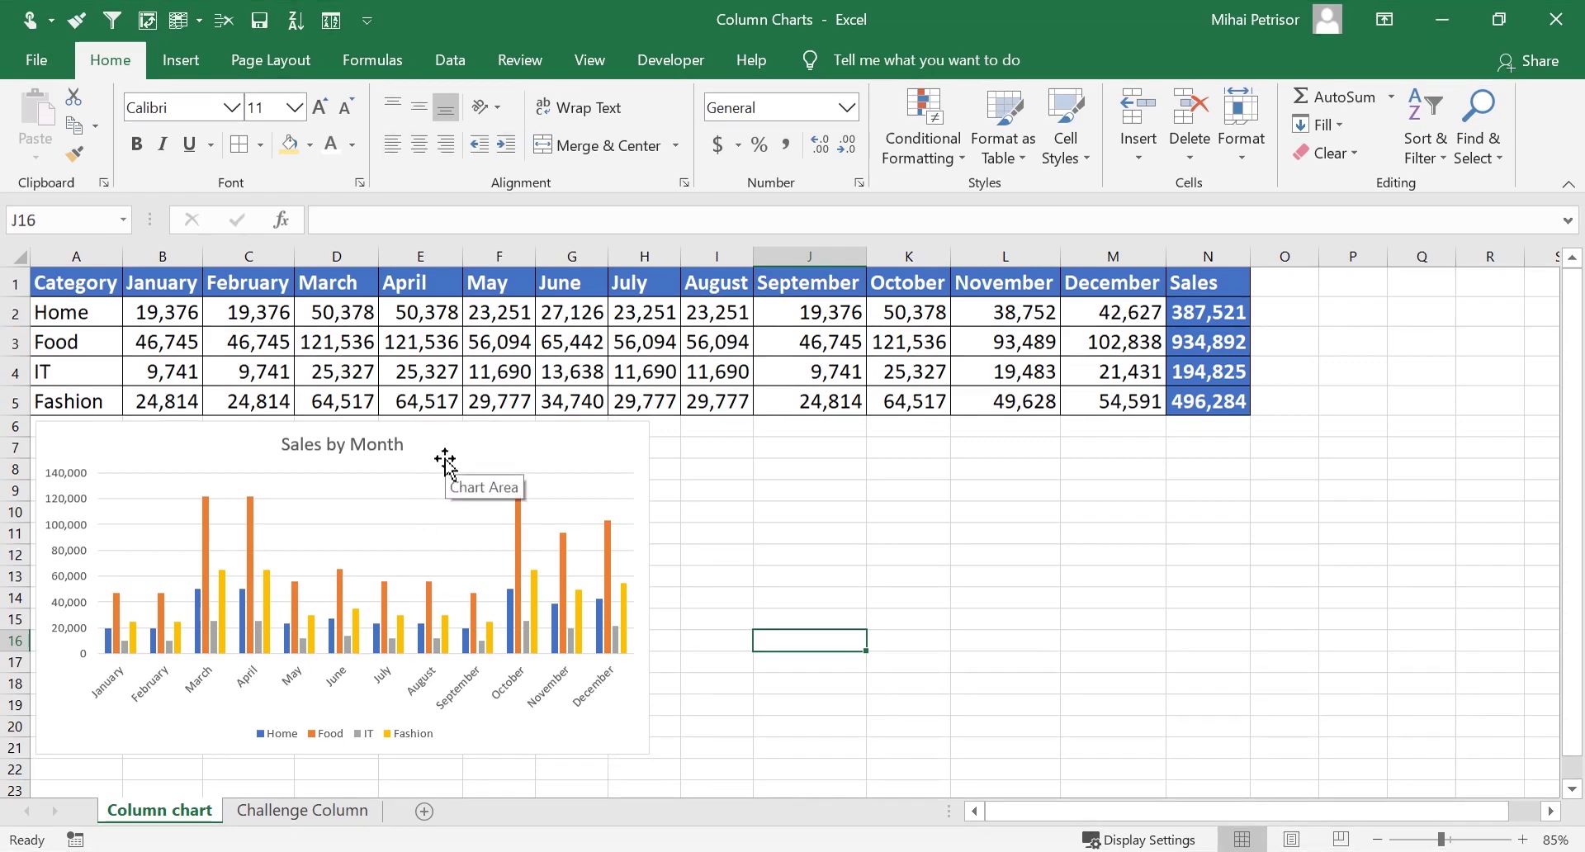
pyautogui.click(106, 313)
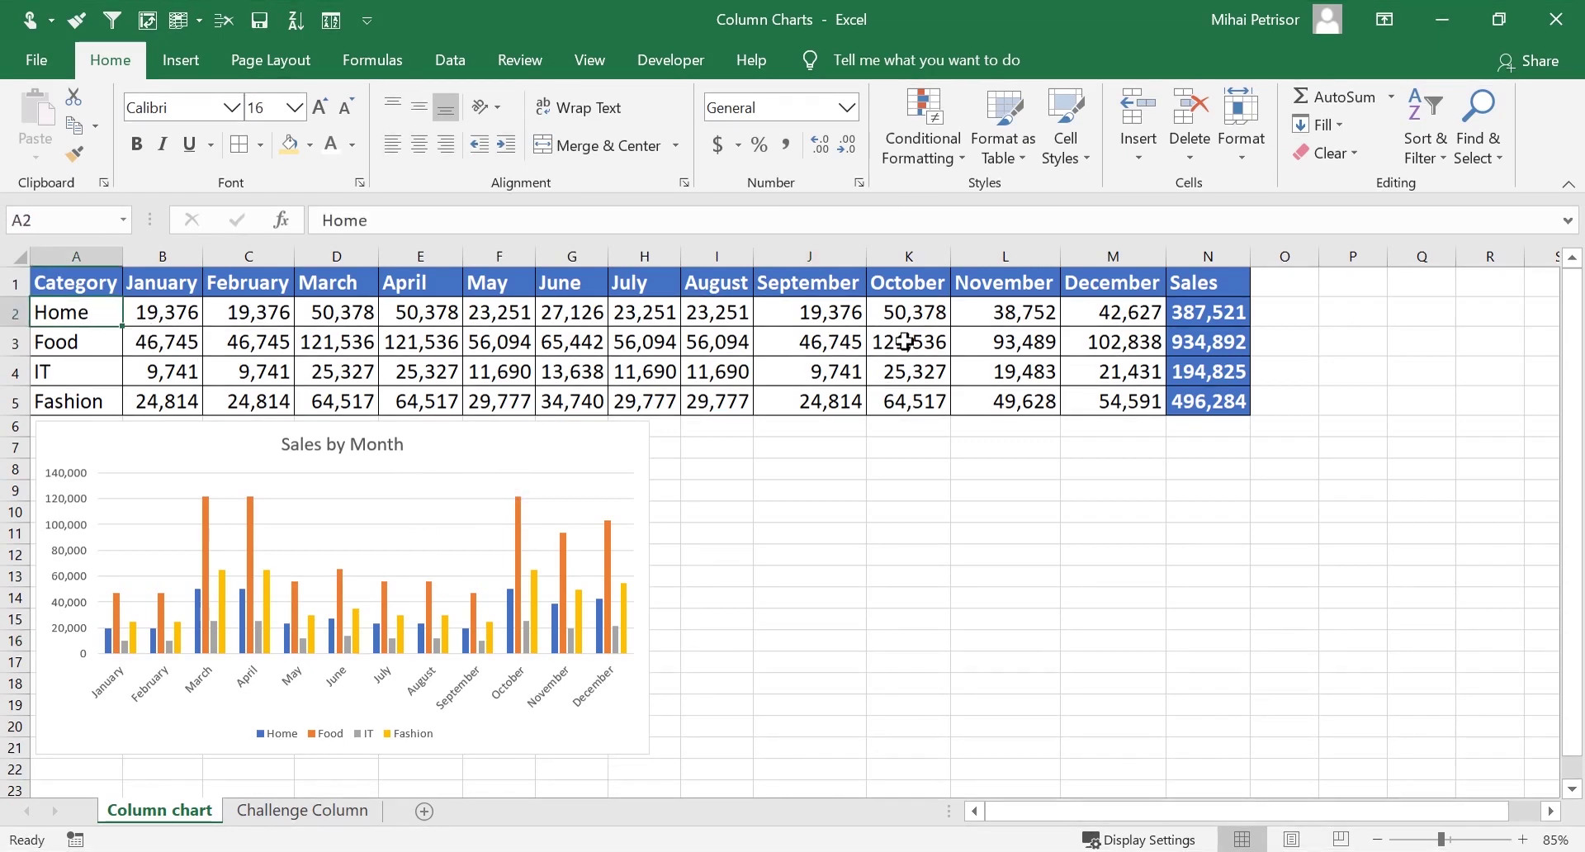
pyautogui.click(1136, 309)
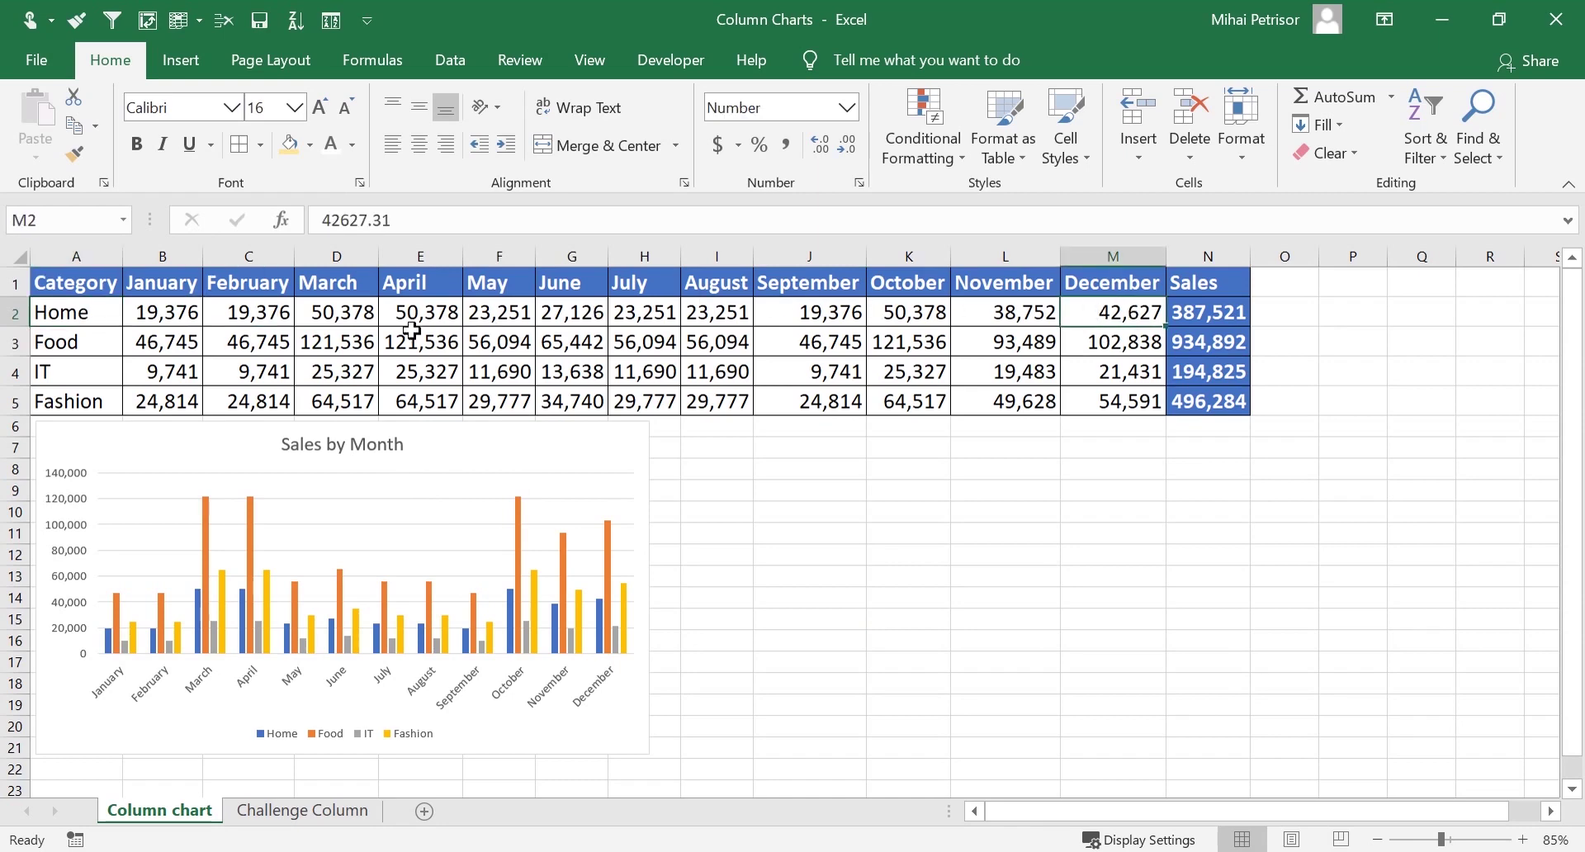
pyautogui.click(310, 343)
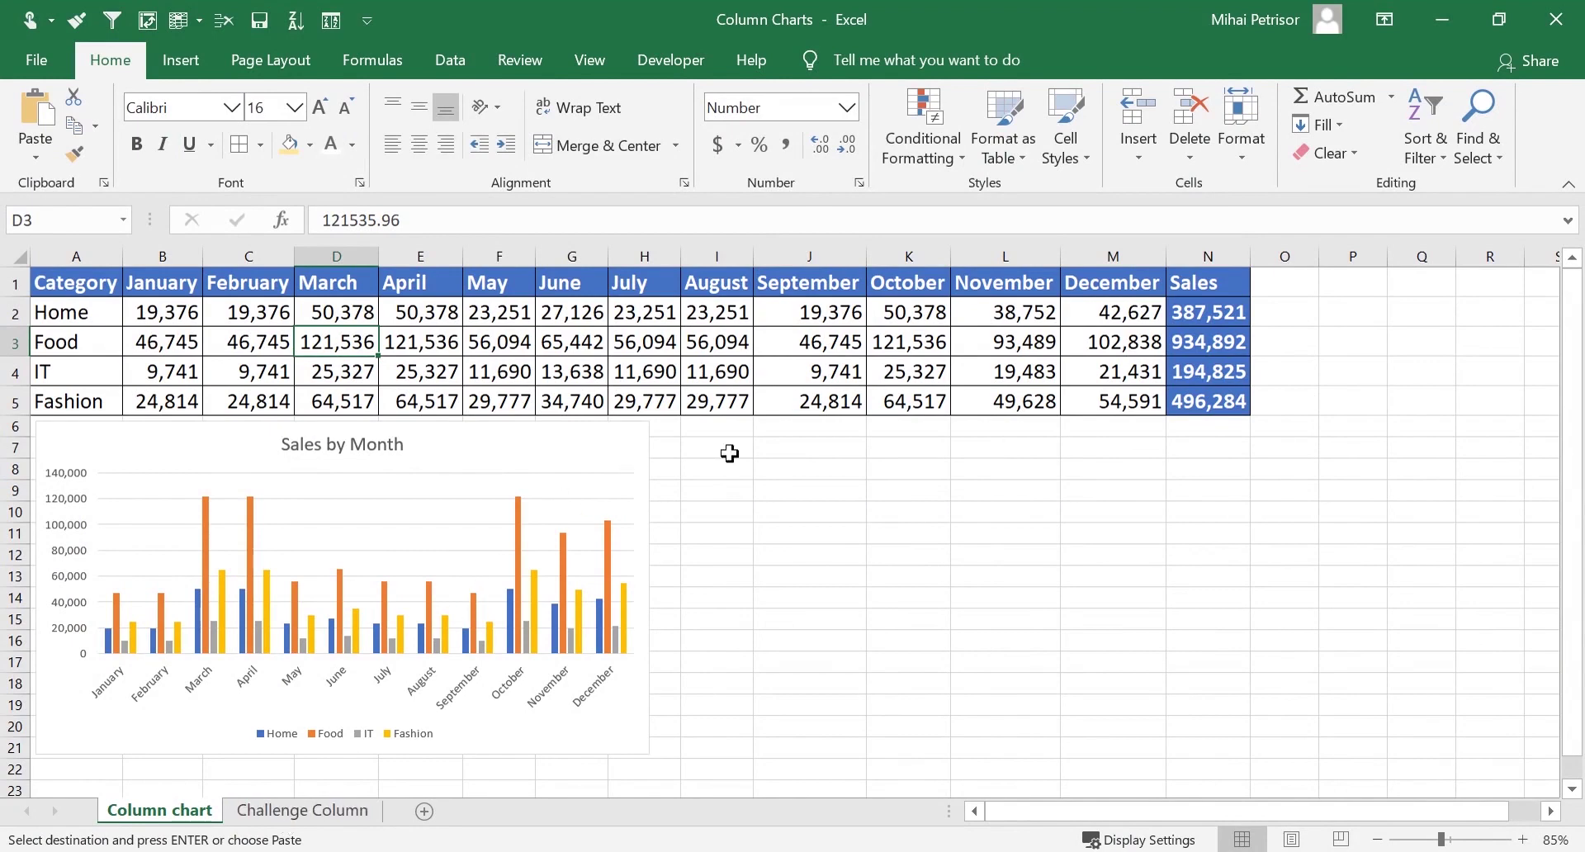
# Open the Challenge Column sheet and examine the IT product names, month headers and monthly sales values
pyautogui.click(304, 812)
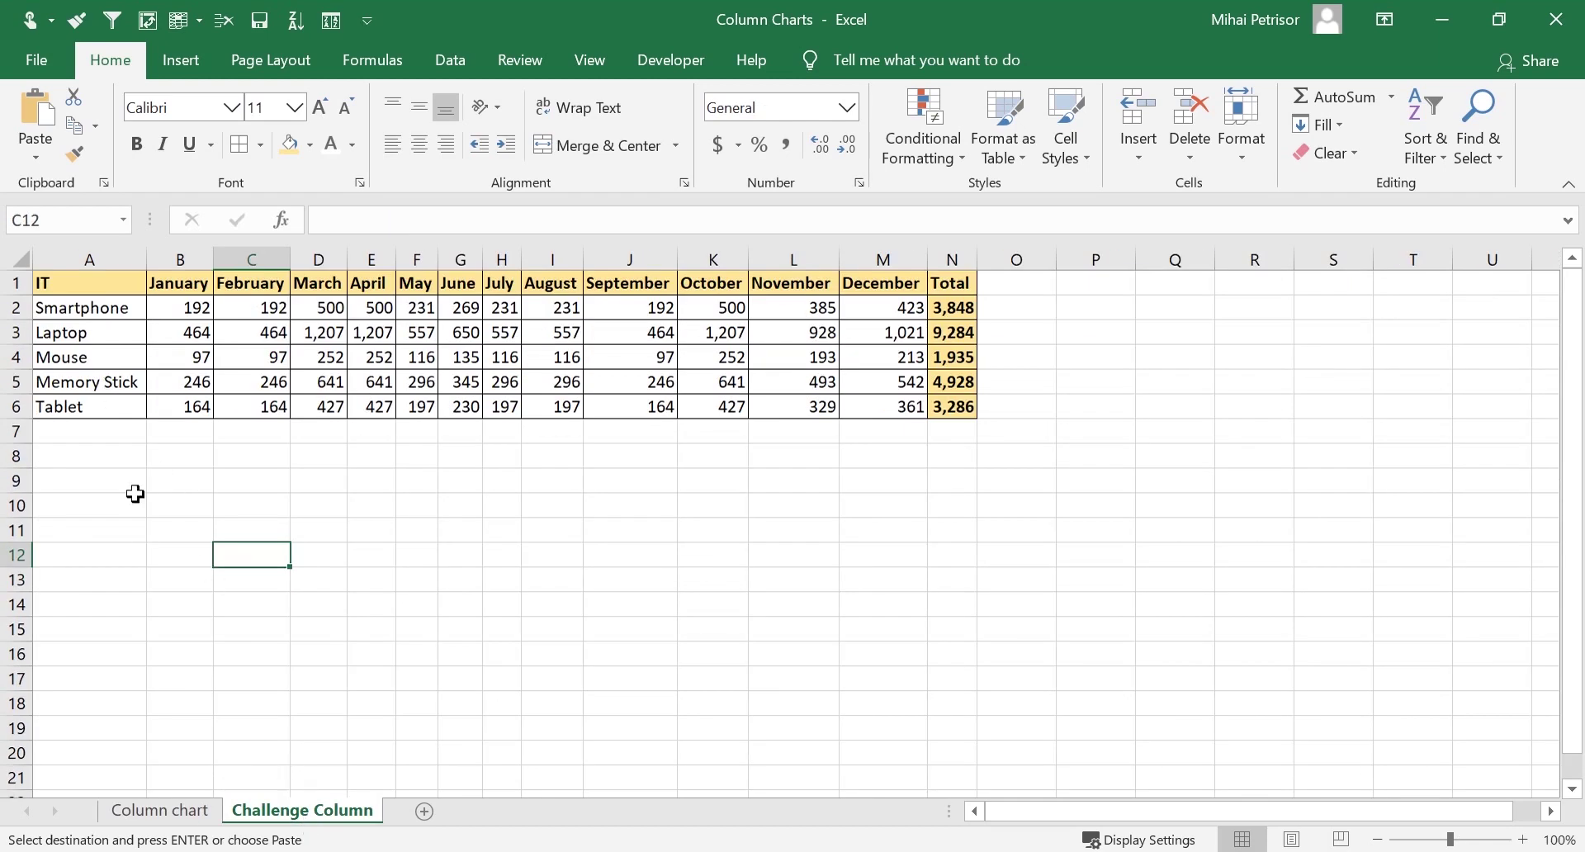
pyautogui.click(153, 555)
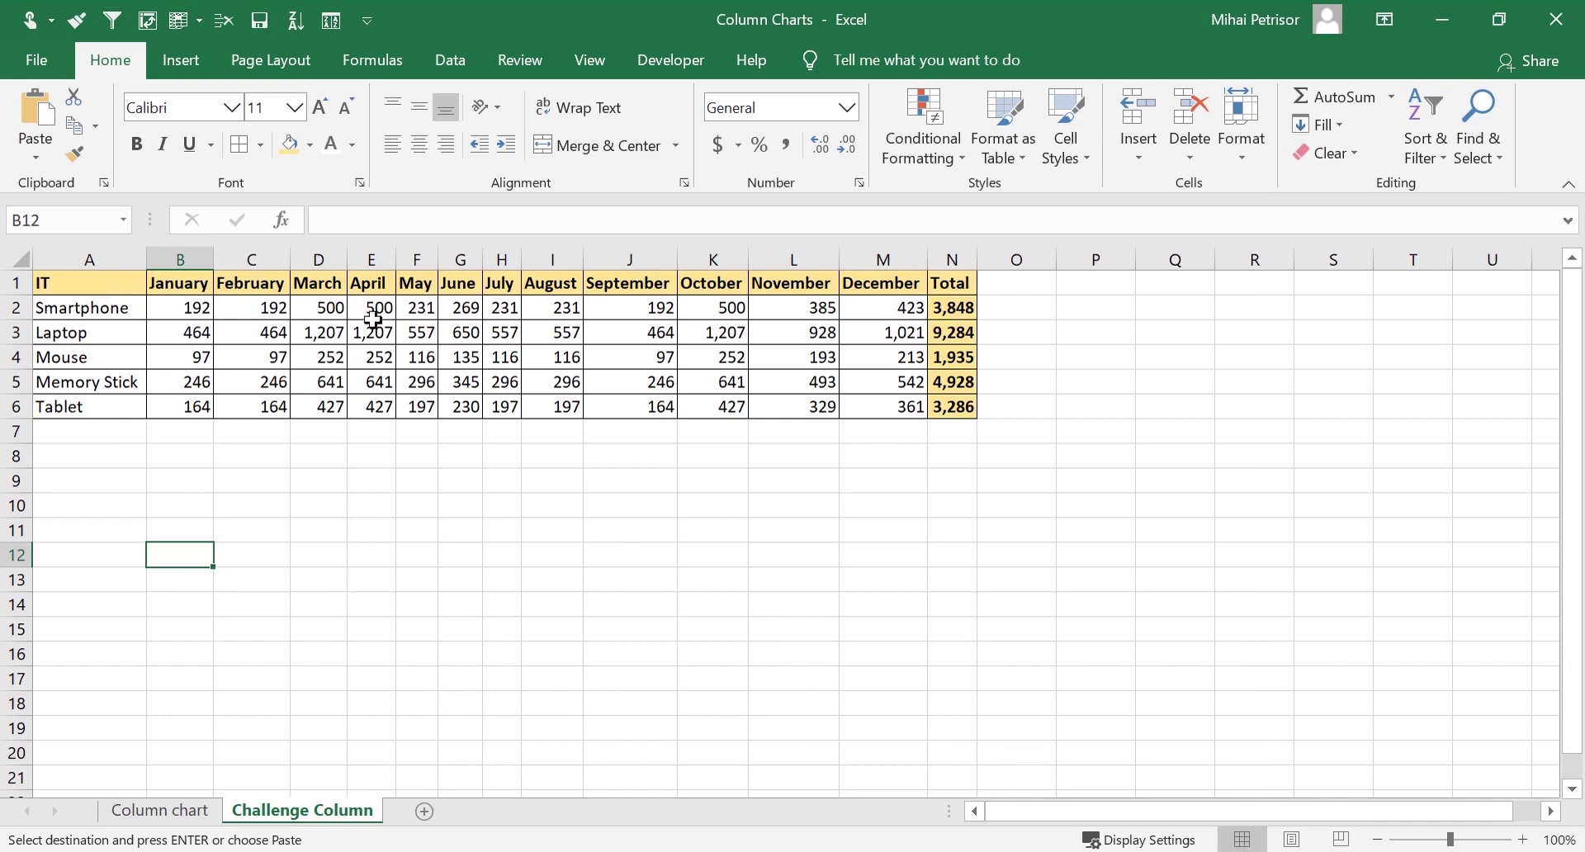
pyautogui.click(186, 314)
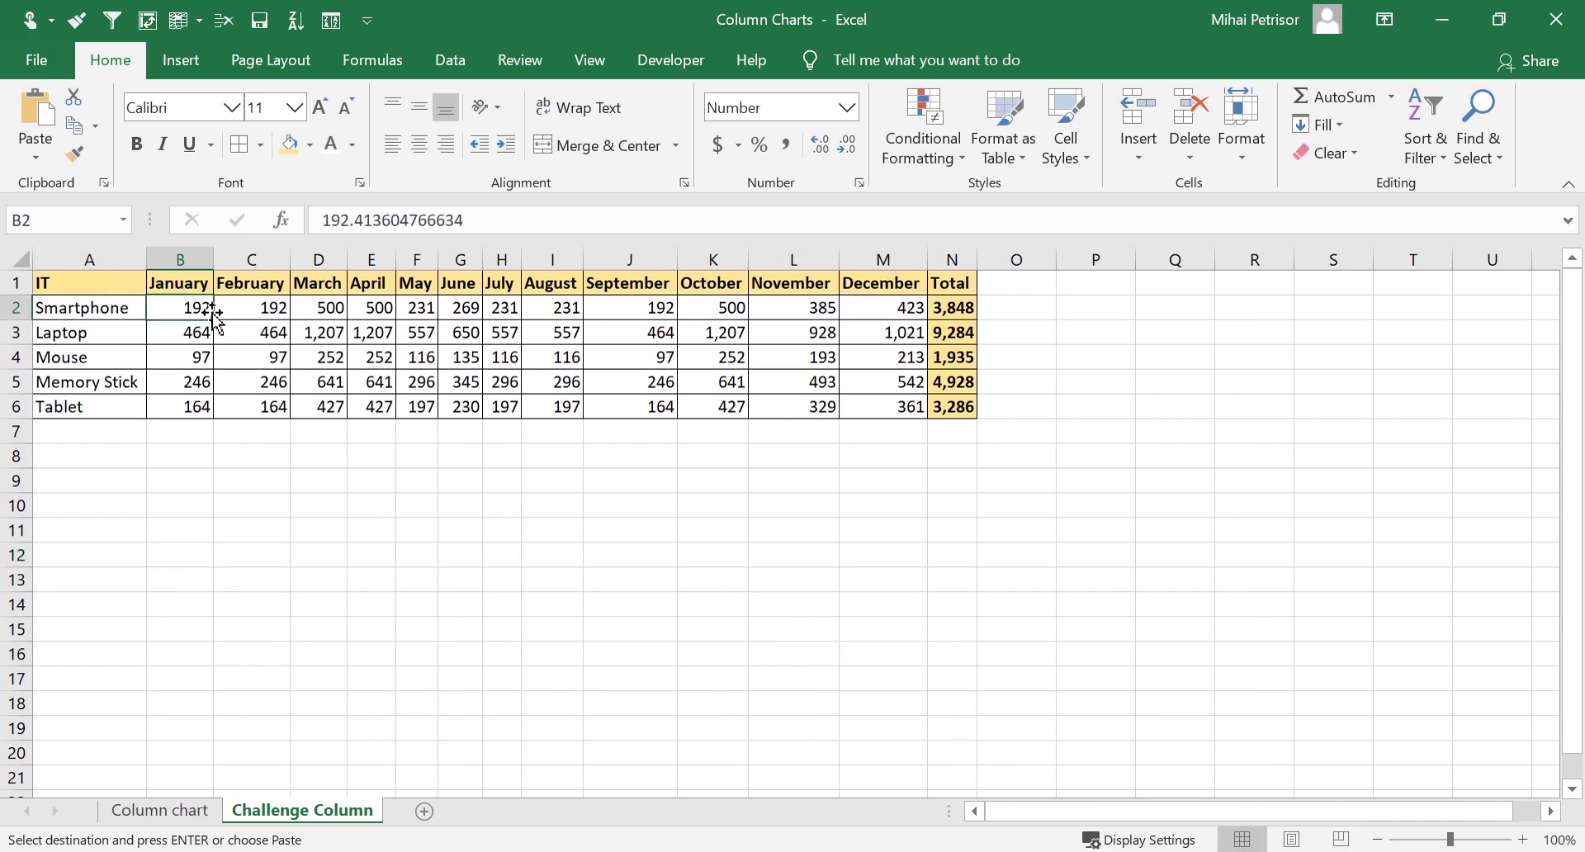
pyautogui.moveTo(213, 312); pyautogui.dragTo(874, 309)
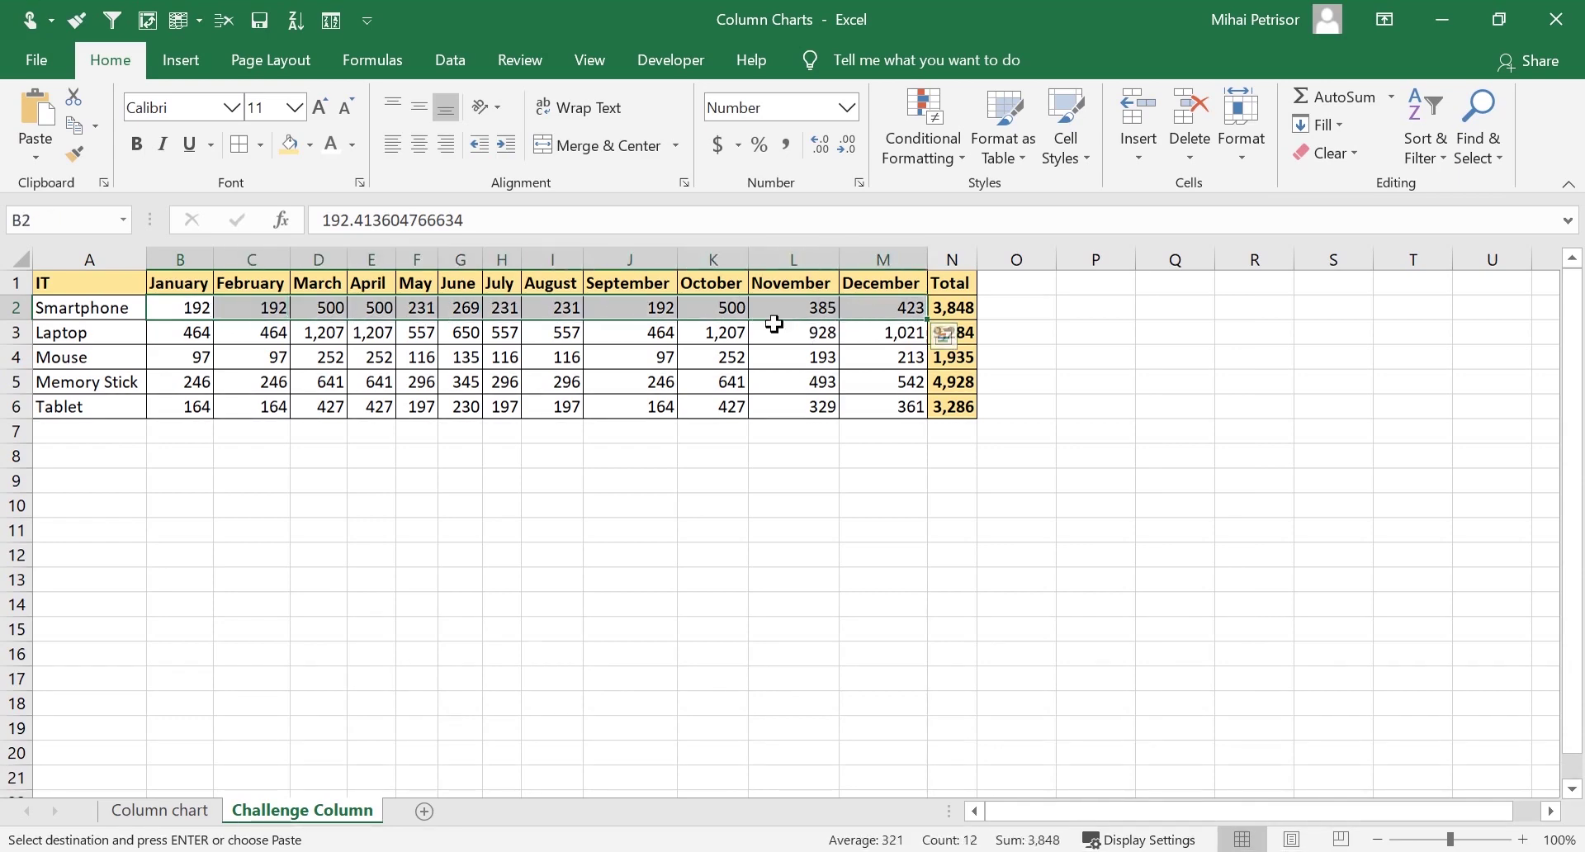
pyautogui.click(193, 309)
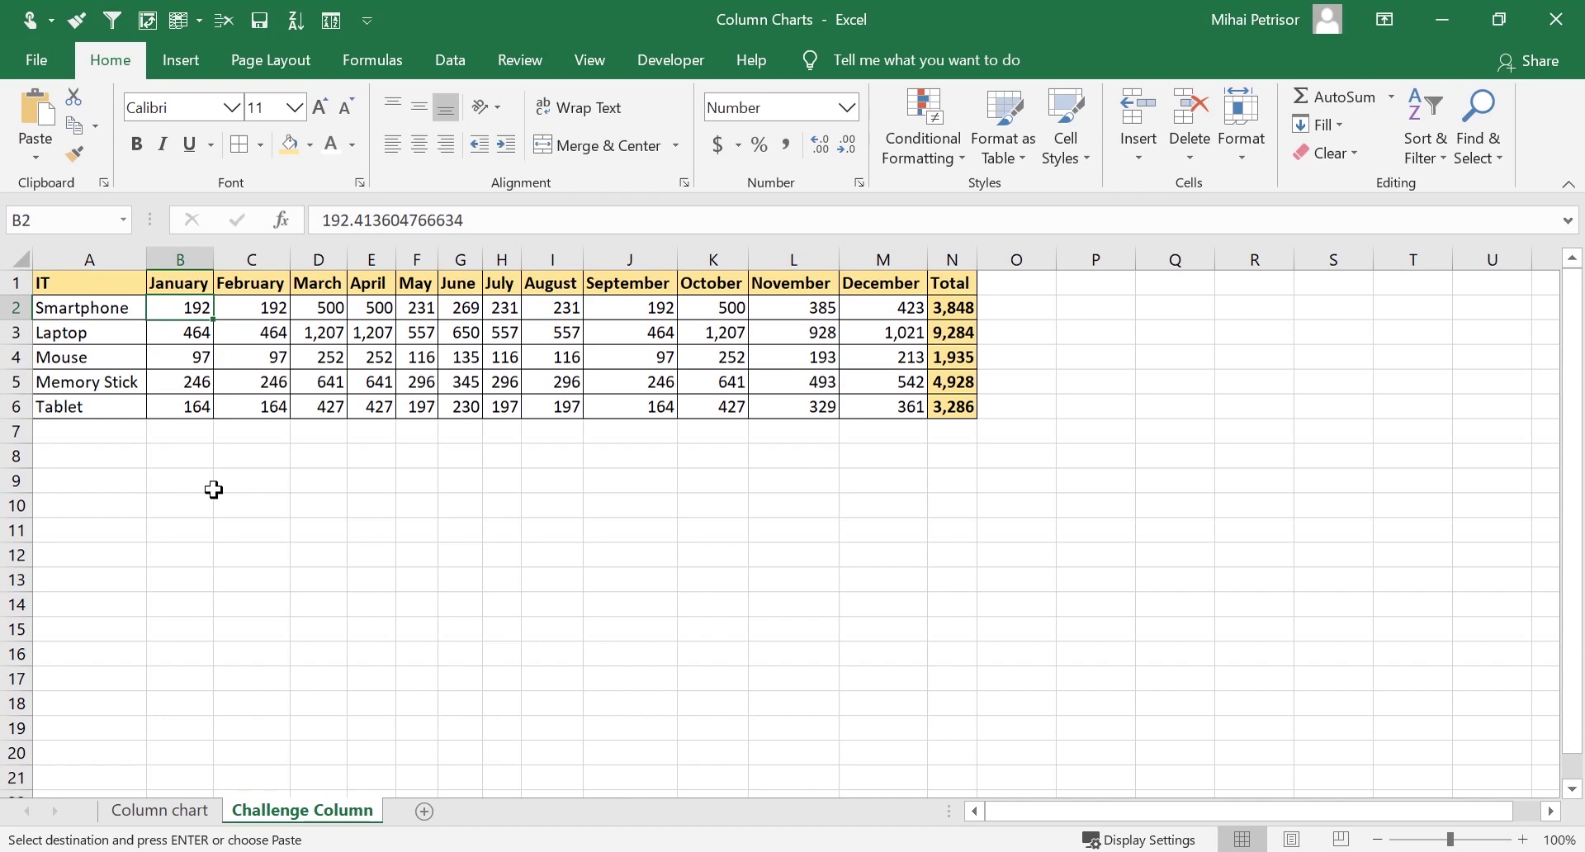
pyautogui.moveTo(102, 308); pyautogui.dragTo(107, 401)
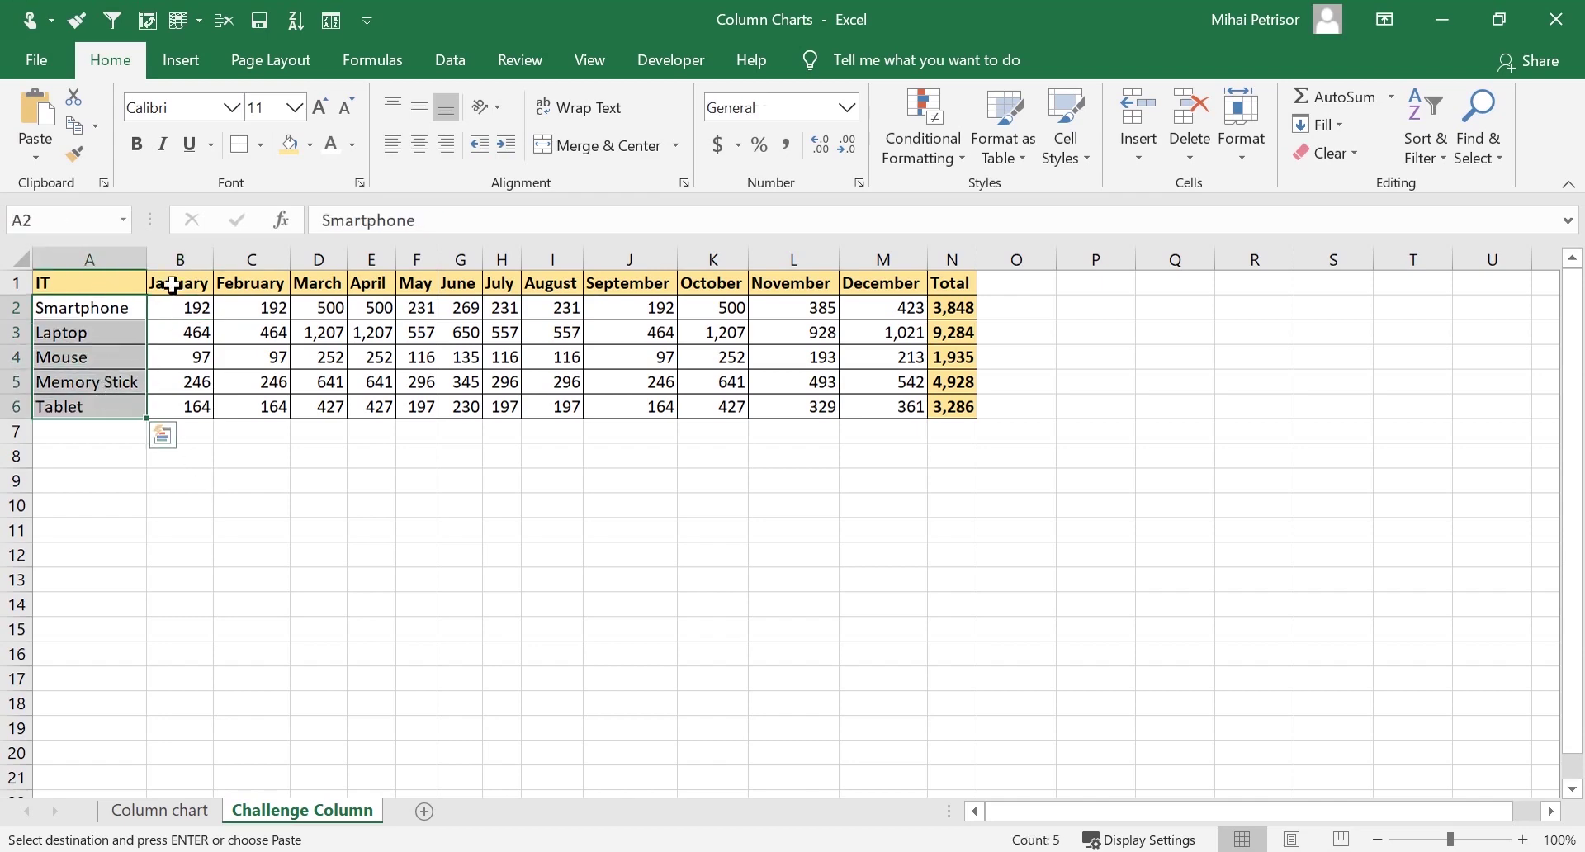
pyautogui.moveTo(175, 285); pyautogui.dragTo(877, 285)
pyautogui.click(555, 380)
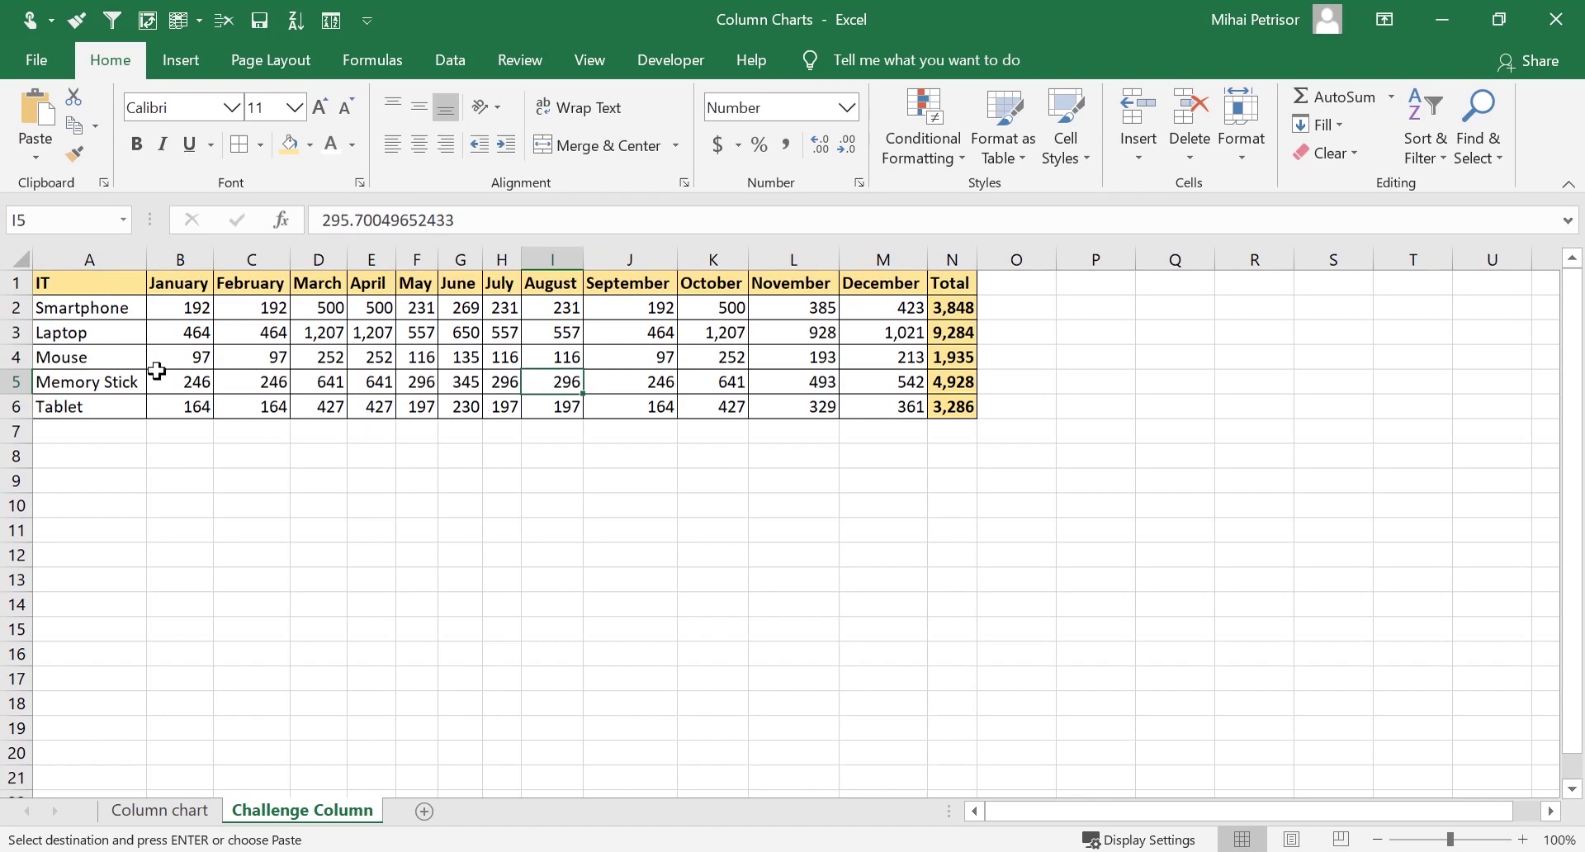
pyautogui.click(307, 382)
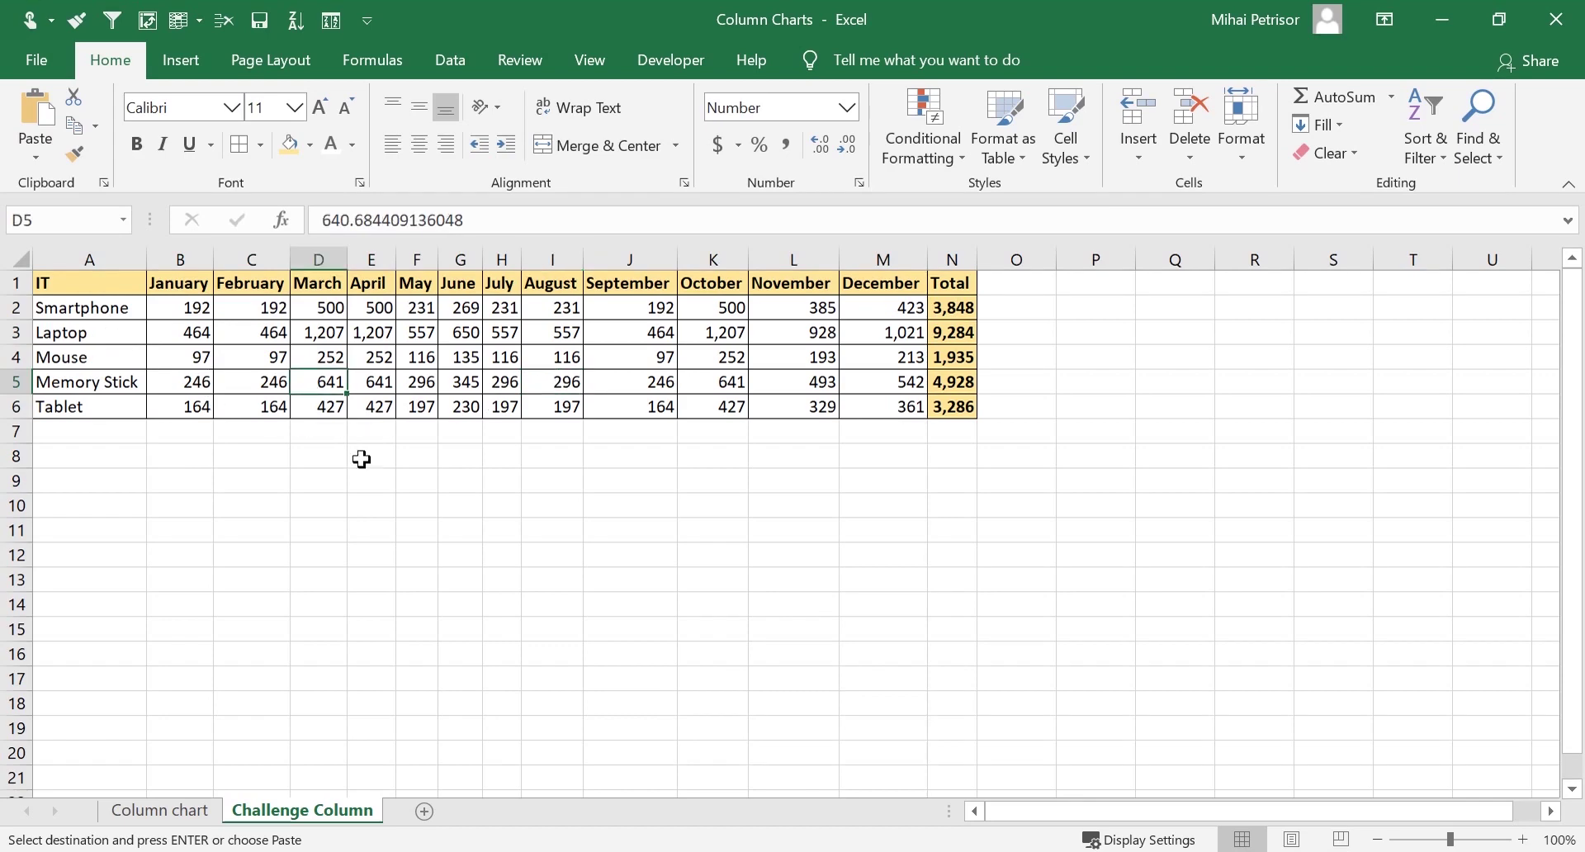
# Review the challenge's chart source range A1:M6, without the Total column, and the individual IT products in A2:A6
pyautogui.click(375, 502)
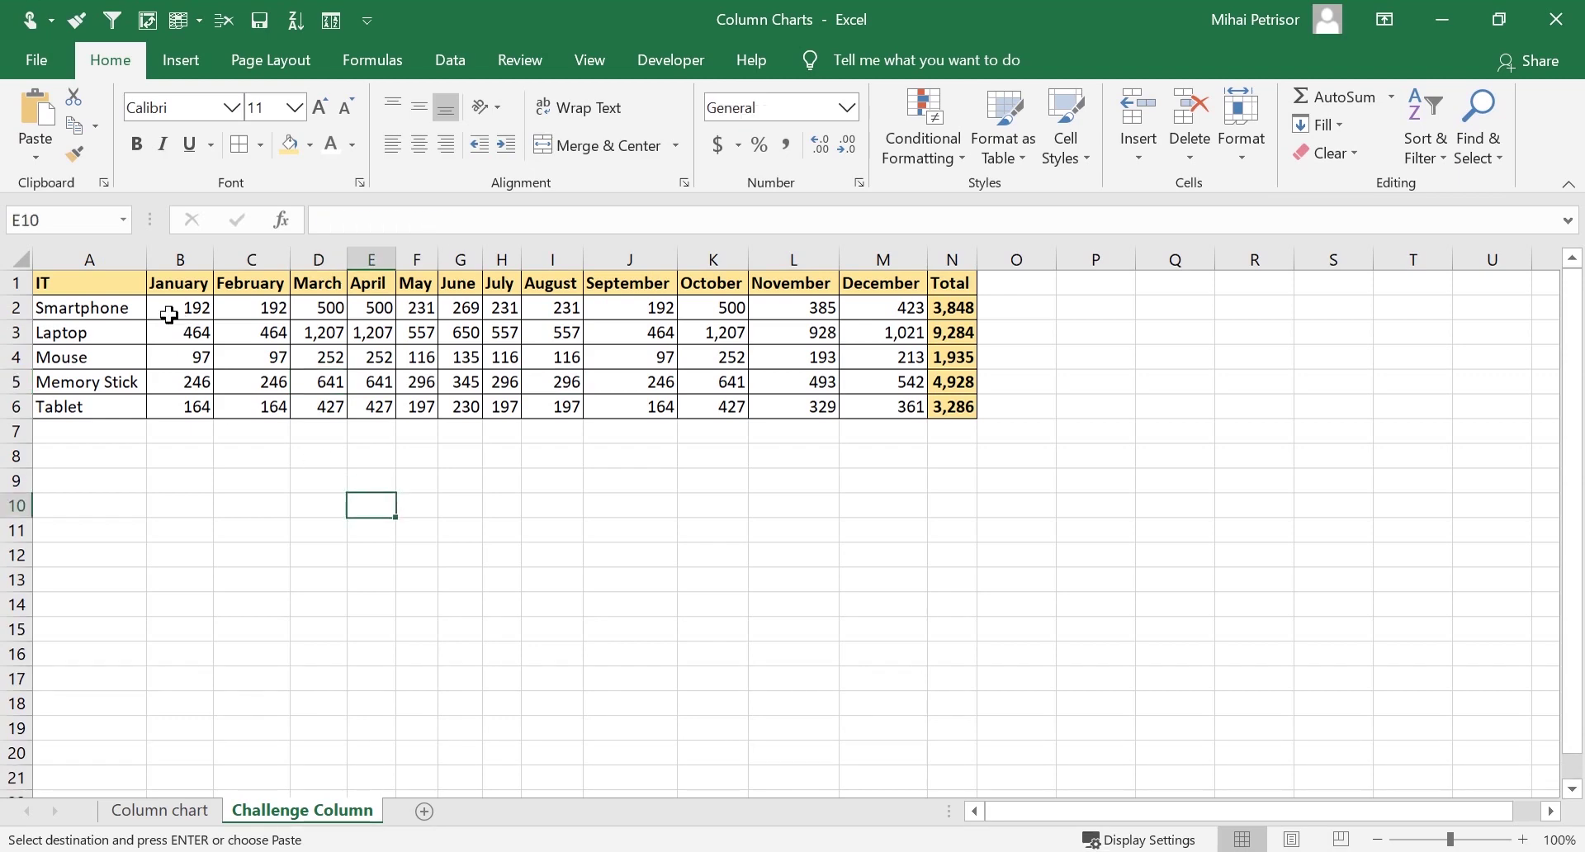
pyautogui.moveTo(129, 284); pyautogui.dragTo(908, 400)
pyautogui.click(753, 505)
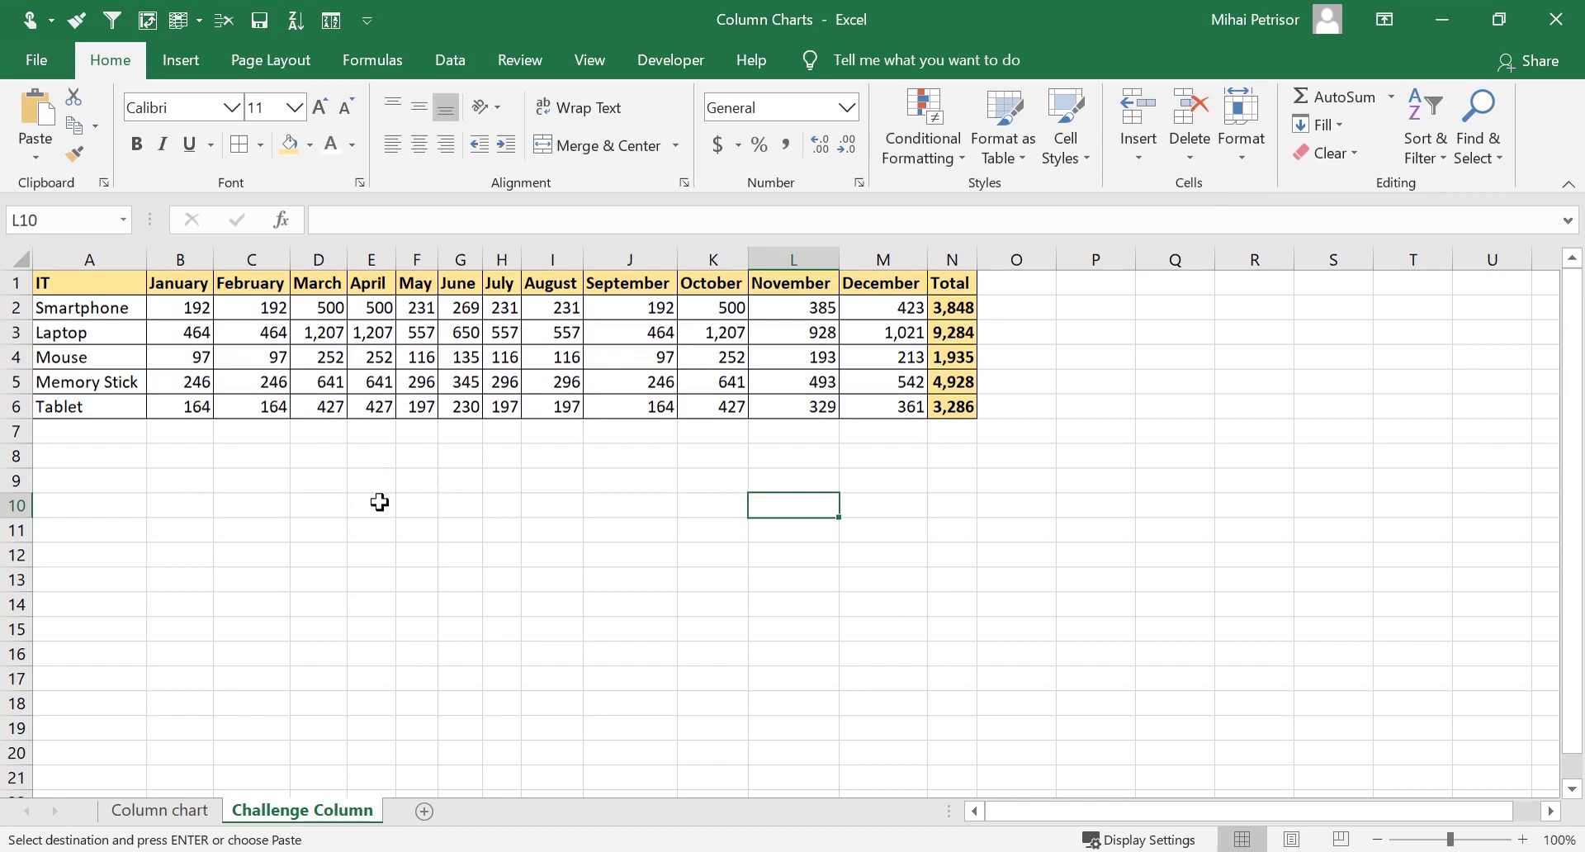
pyautogui.moveTo(109, 311); pyautogui.dragTo(117, 408)
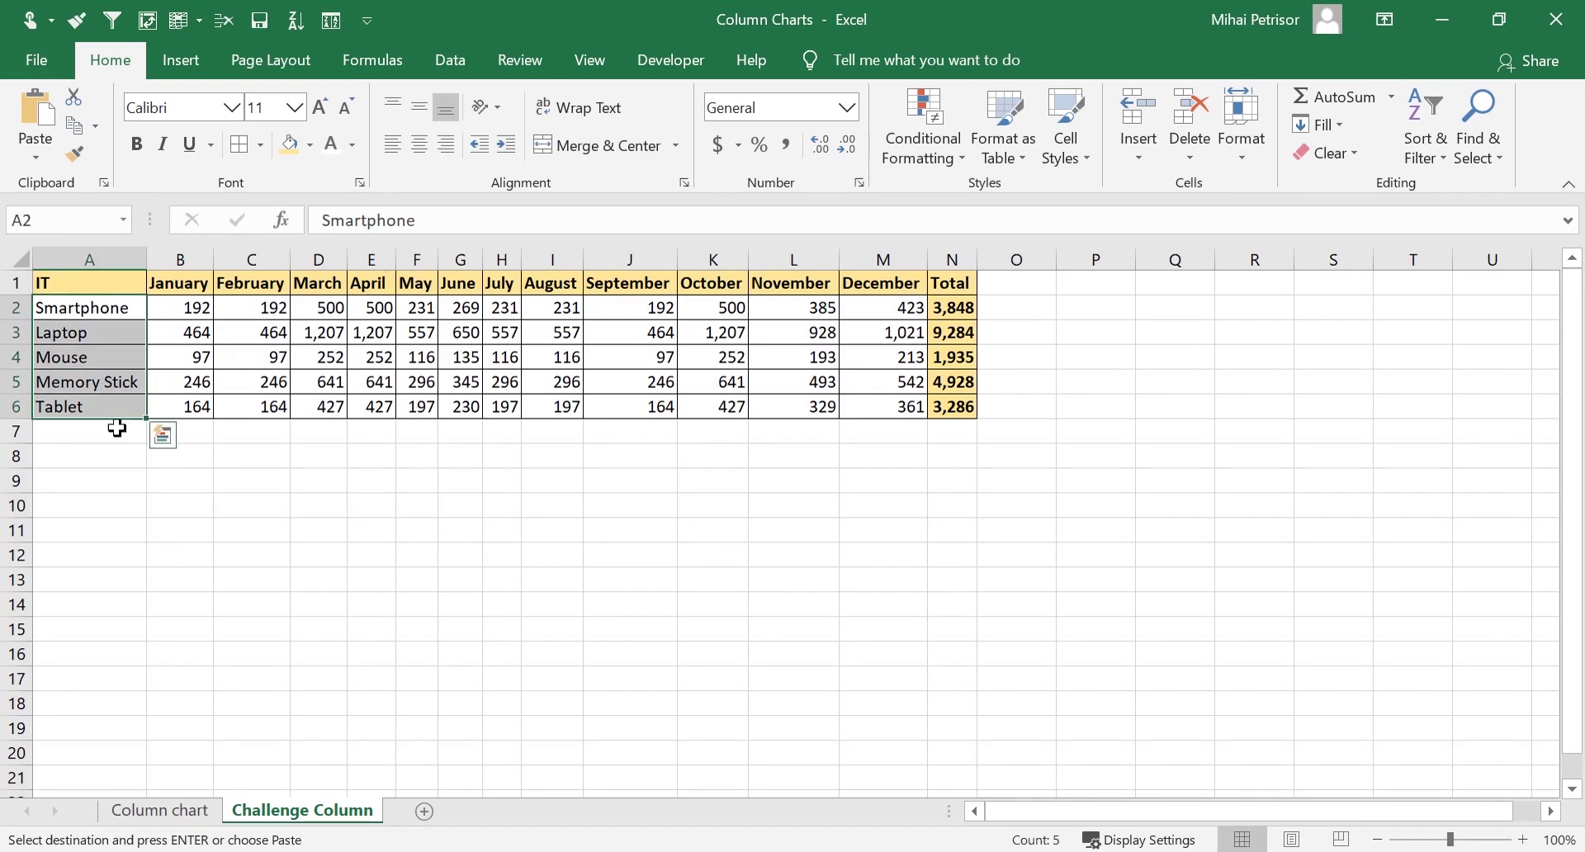
pyautogui.click(168, 544)
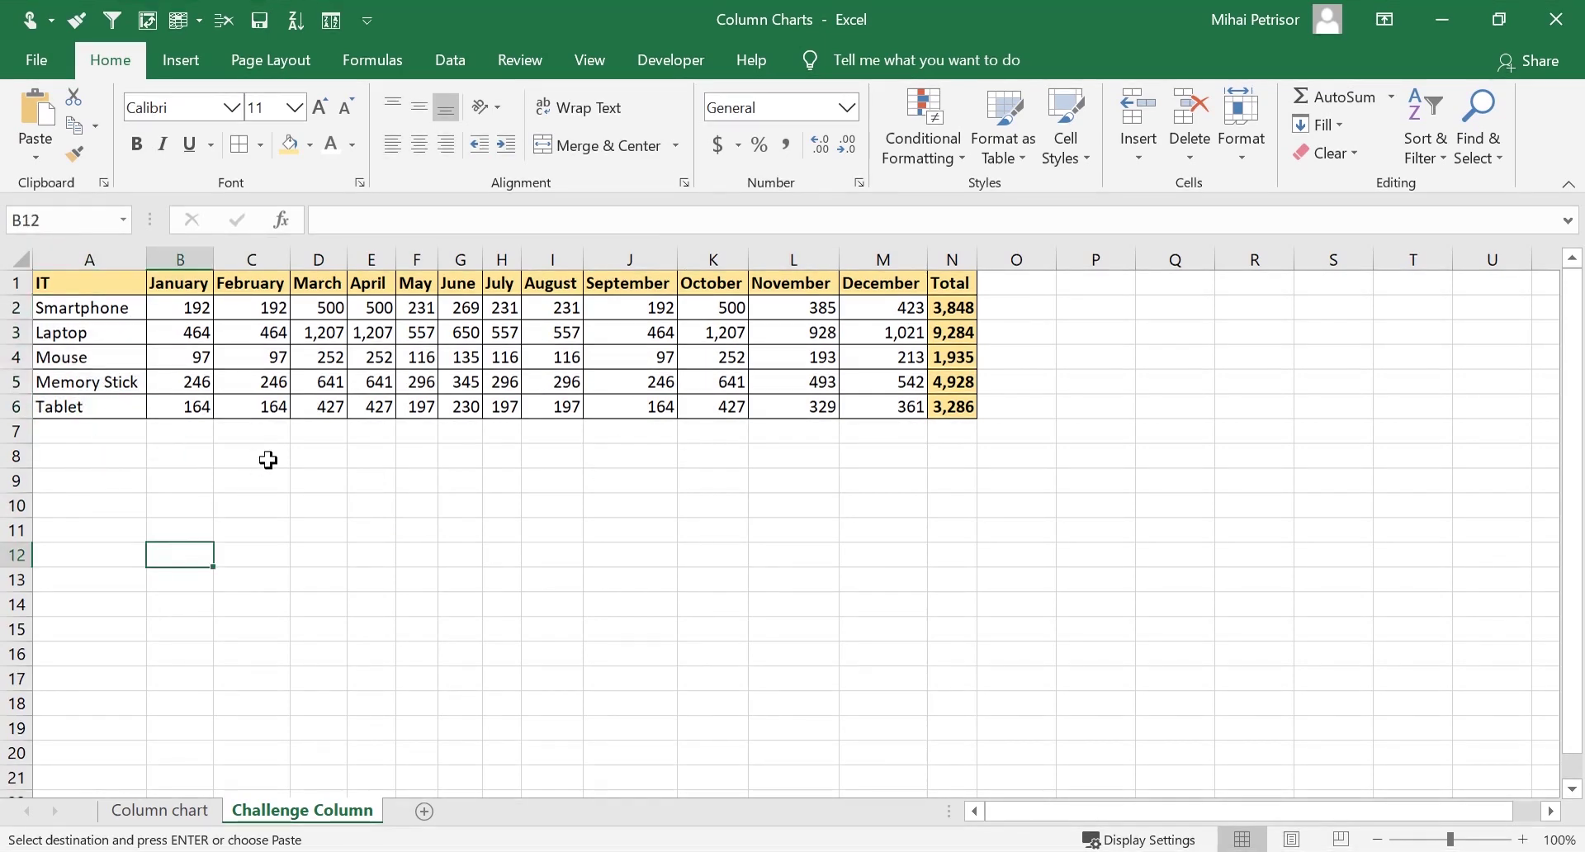
pyautogui.click(127, 334)
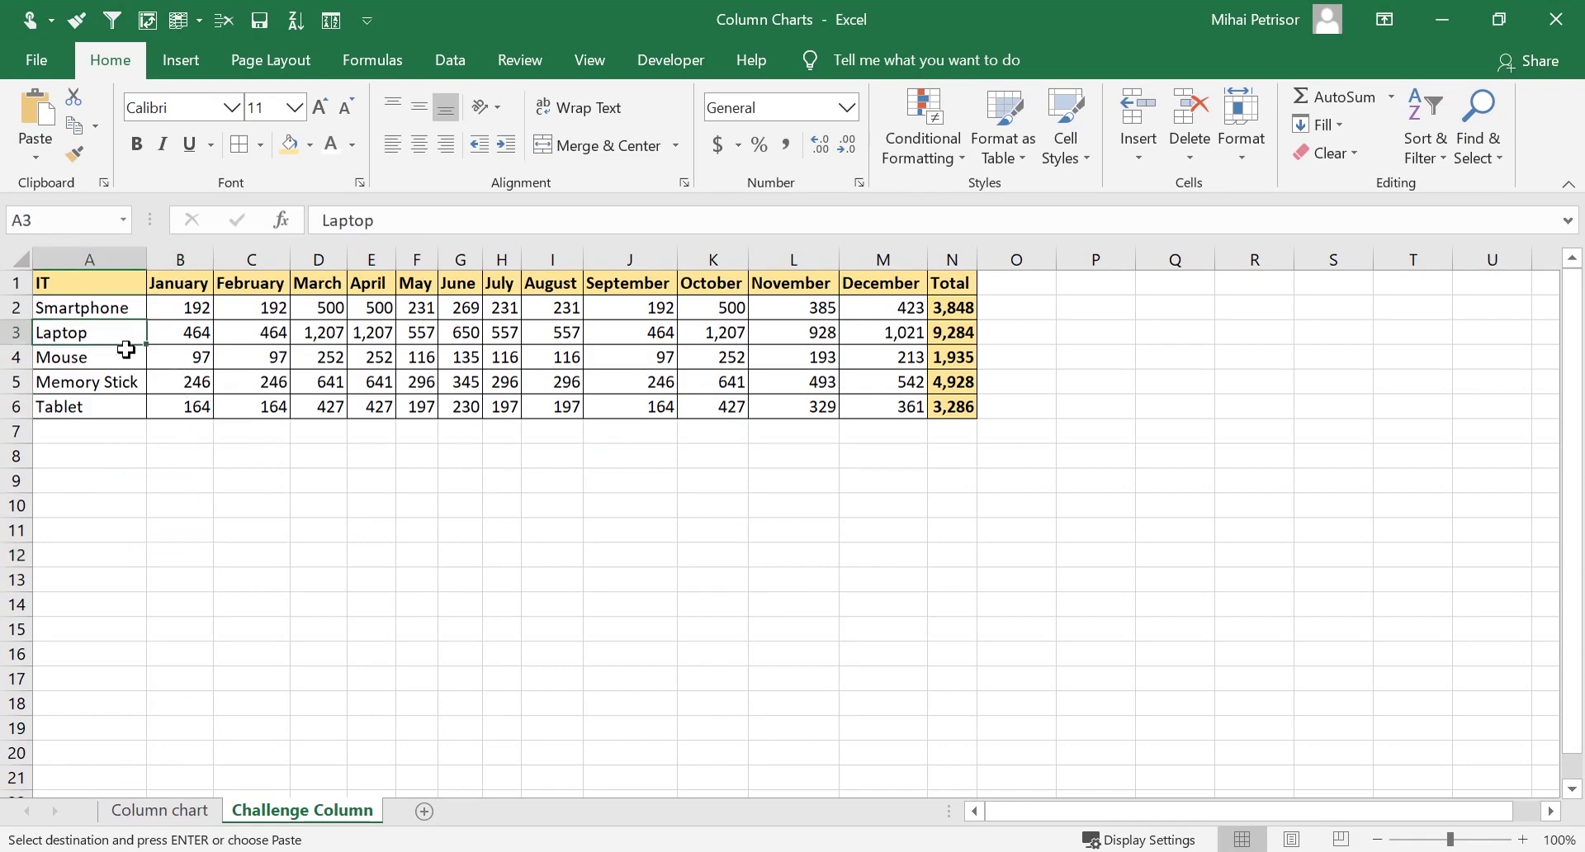
pyautogui.click(125, 359)
pyautogui.click(125, 377)
pyautogui.click(154, 460)
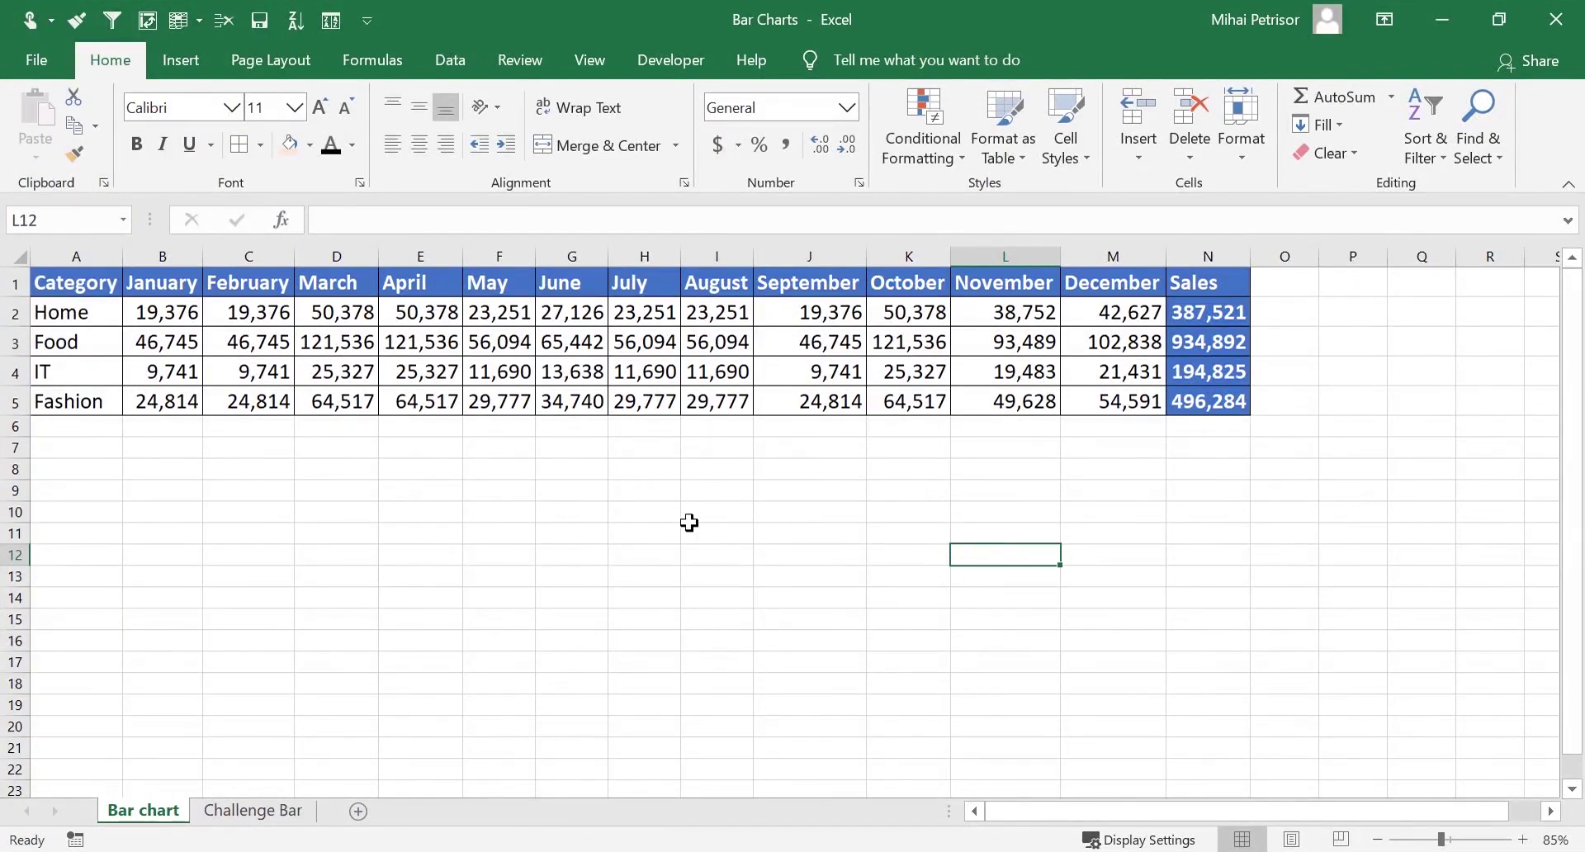
# From an empty cell in the Bar chart sheet, insert a blank 2-D clustered bar chart and place it beneath the table
pyautogui.click(445, 509)
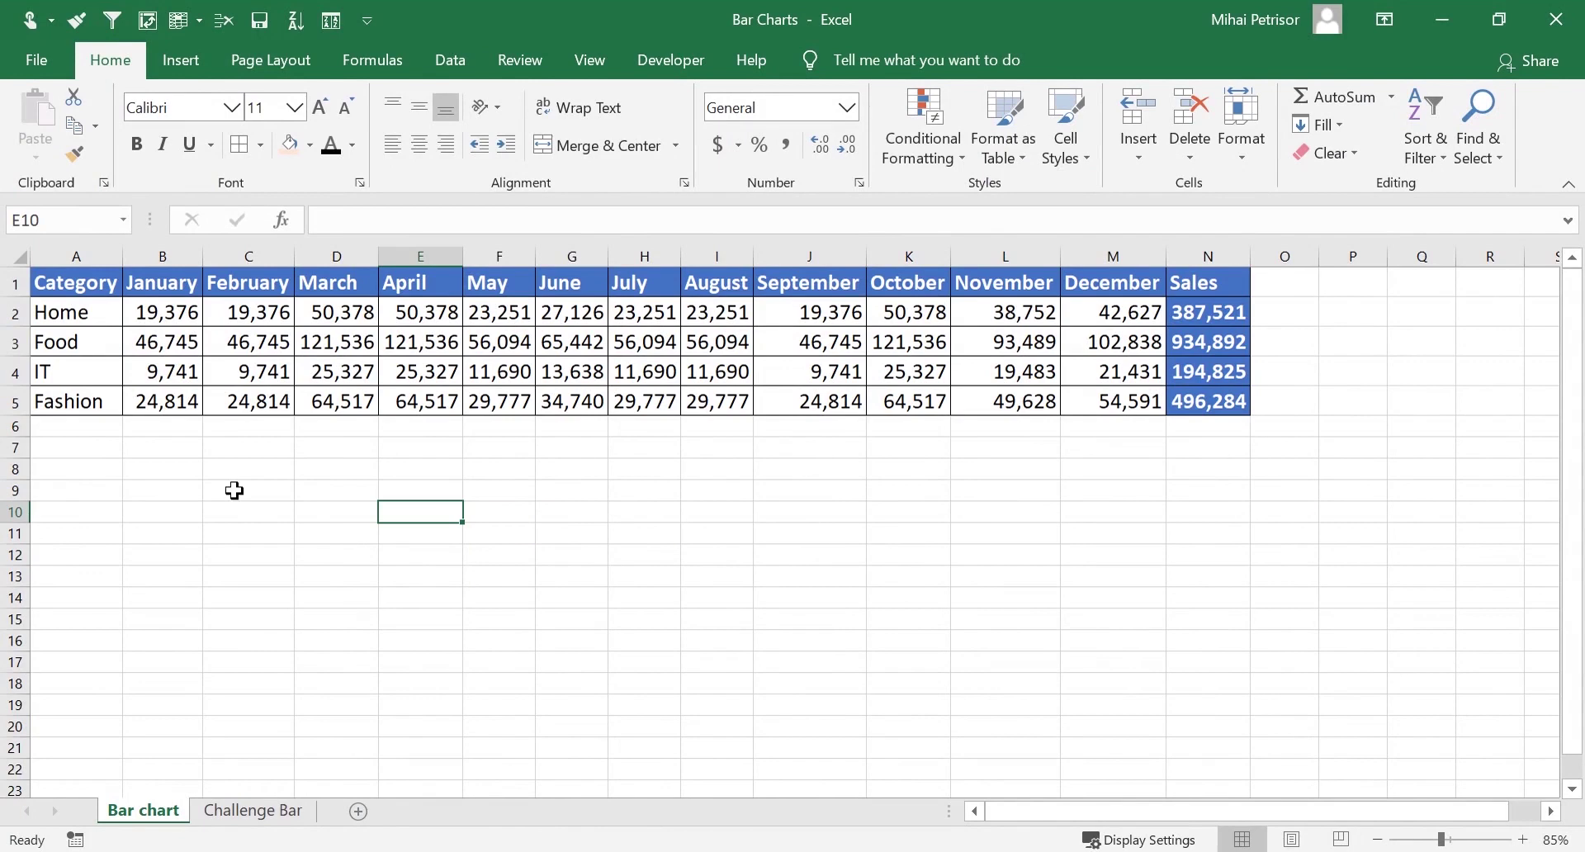
pyautogui.click(168, 347)
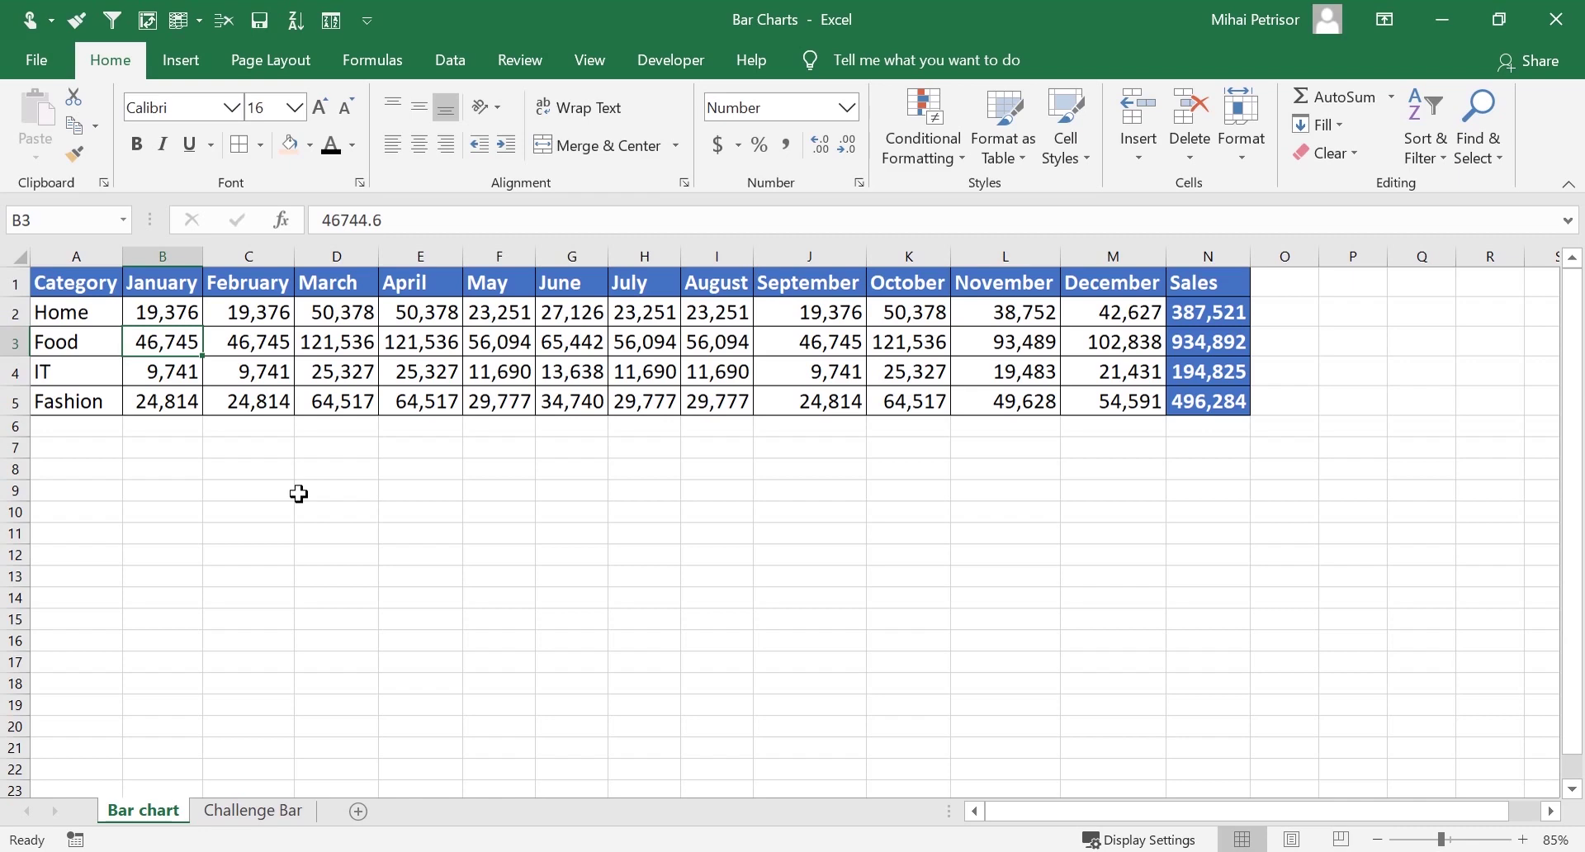
pyautogui.click(113, 465)
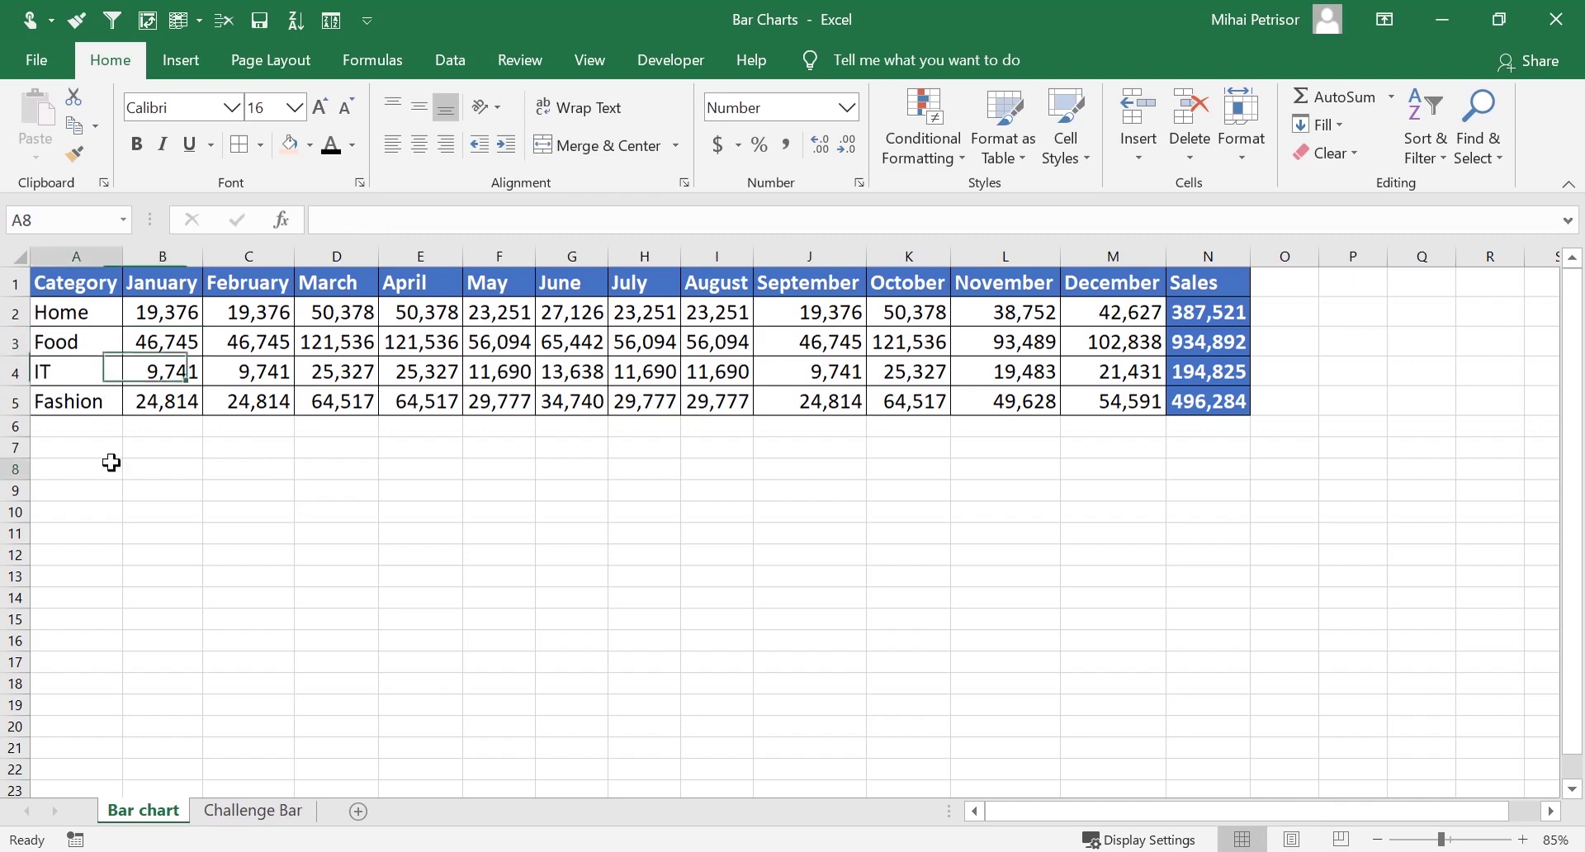
pyautogui.click(96, 490)
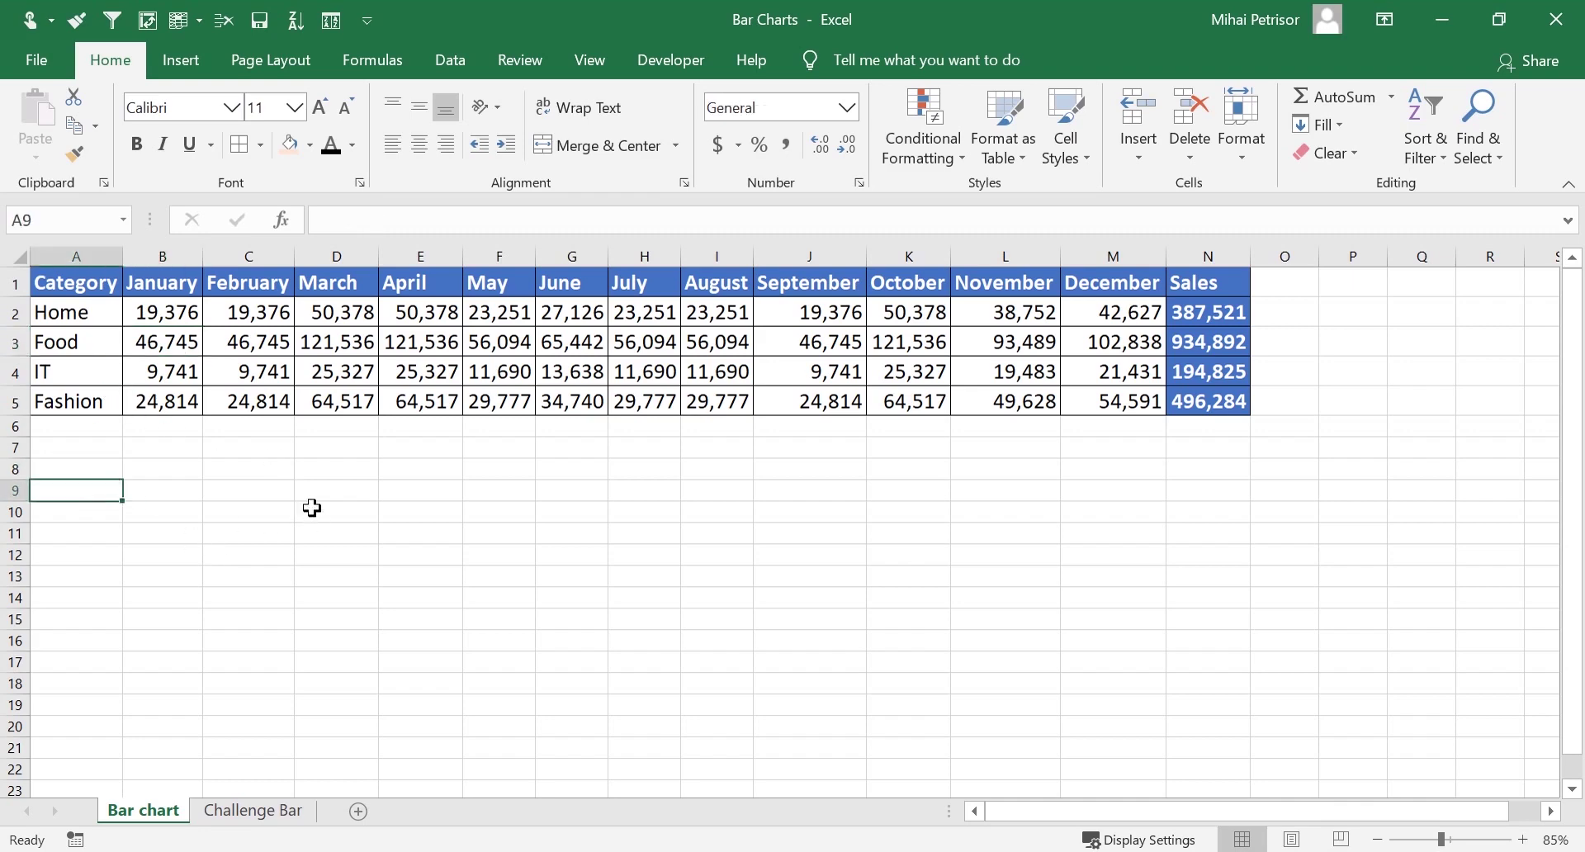
pyautogui.press('Down')
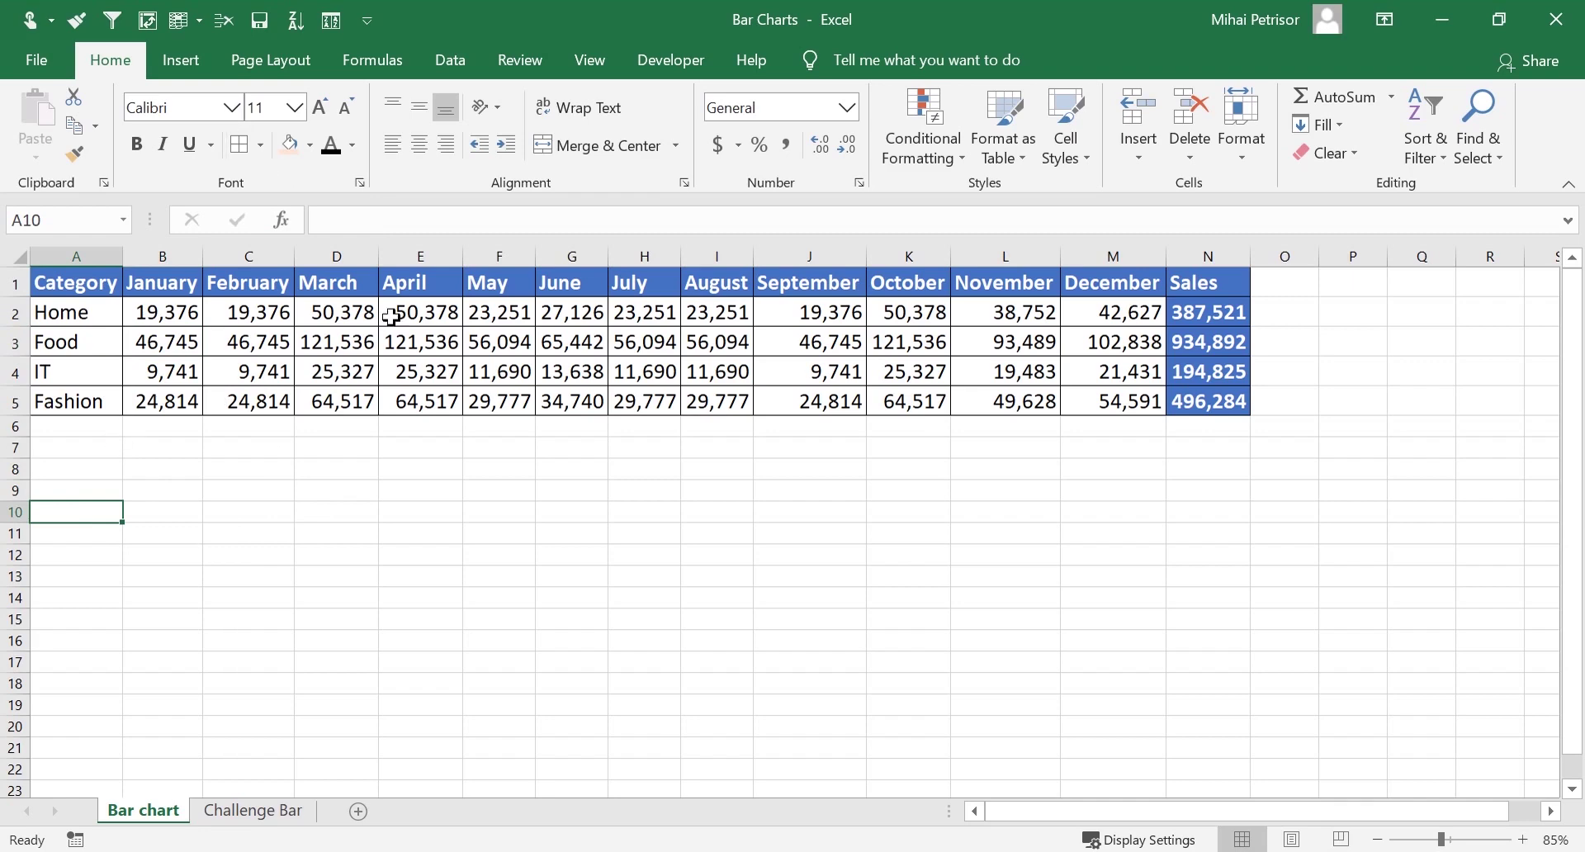
pyautogui.click(184, 61)
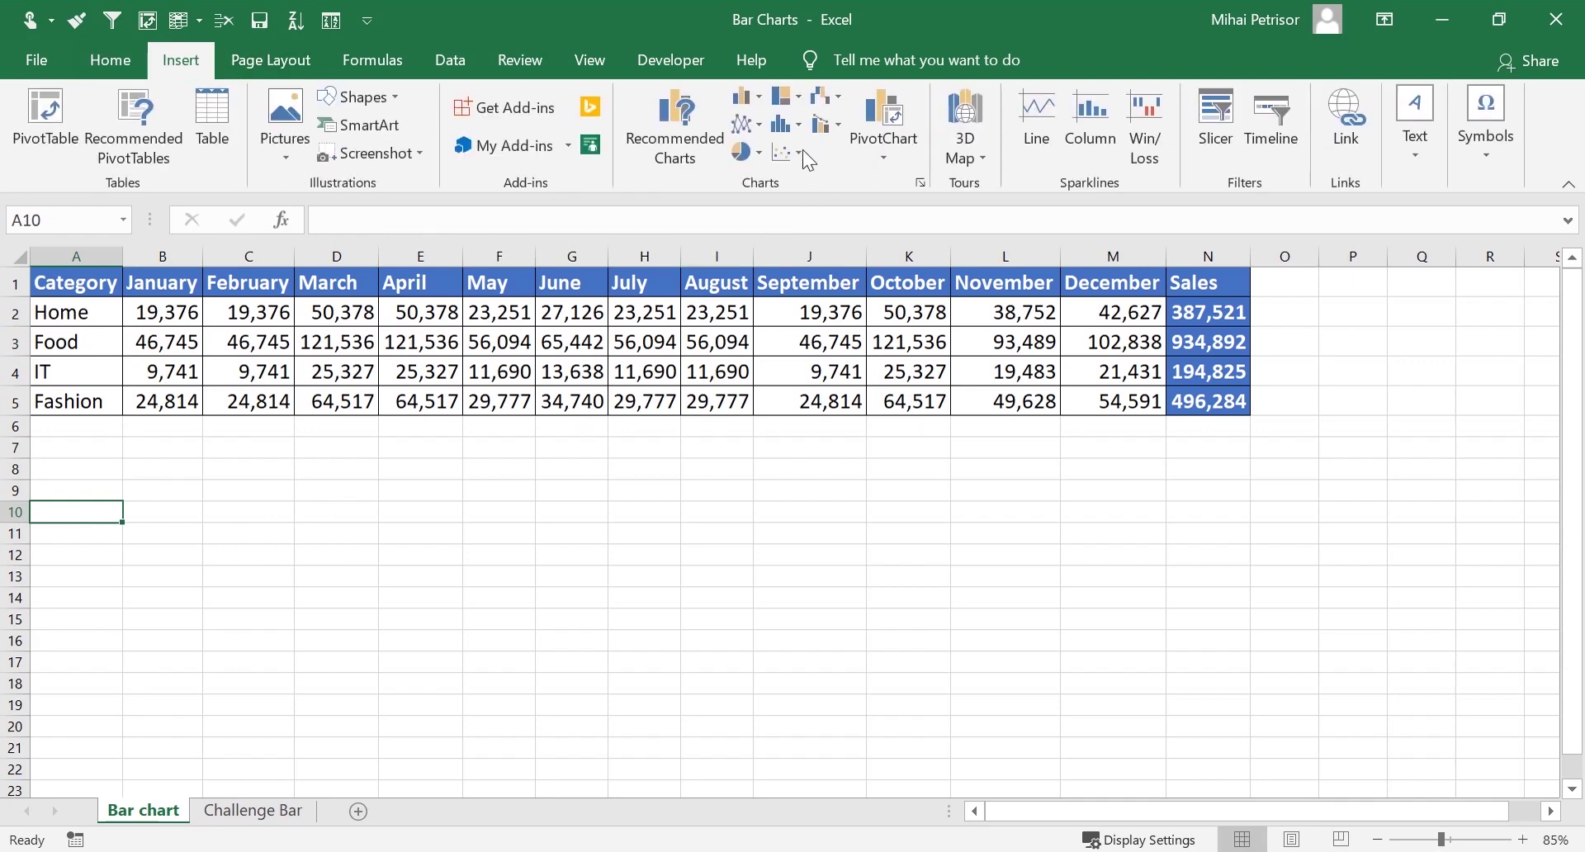
pyautogui.click(757, 97)
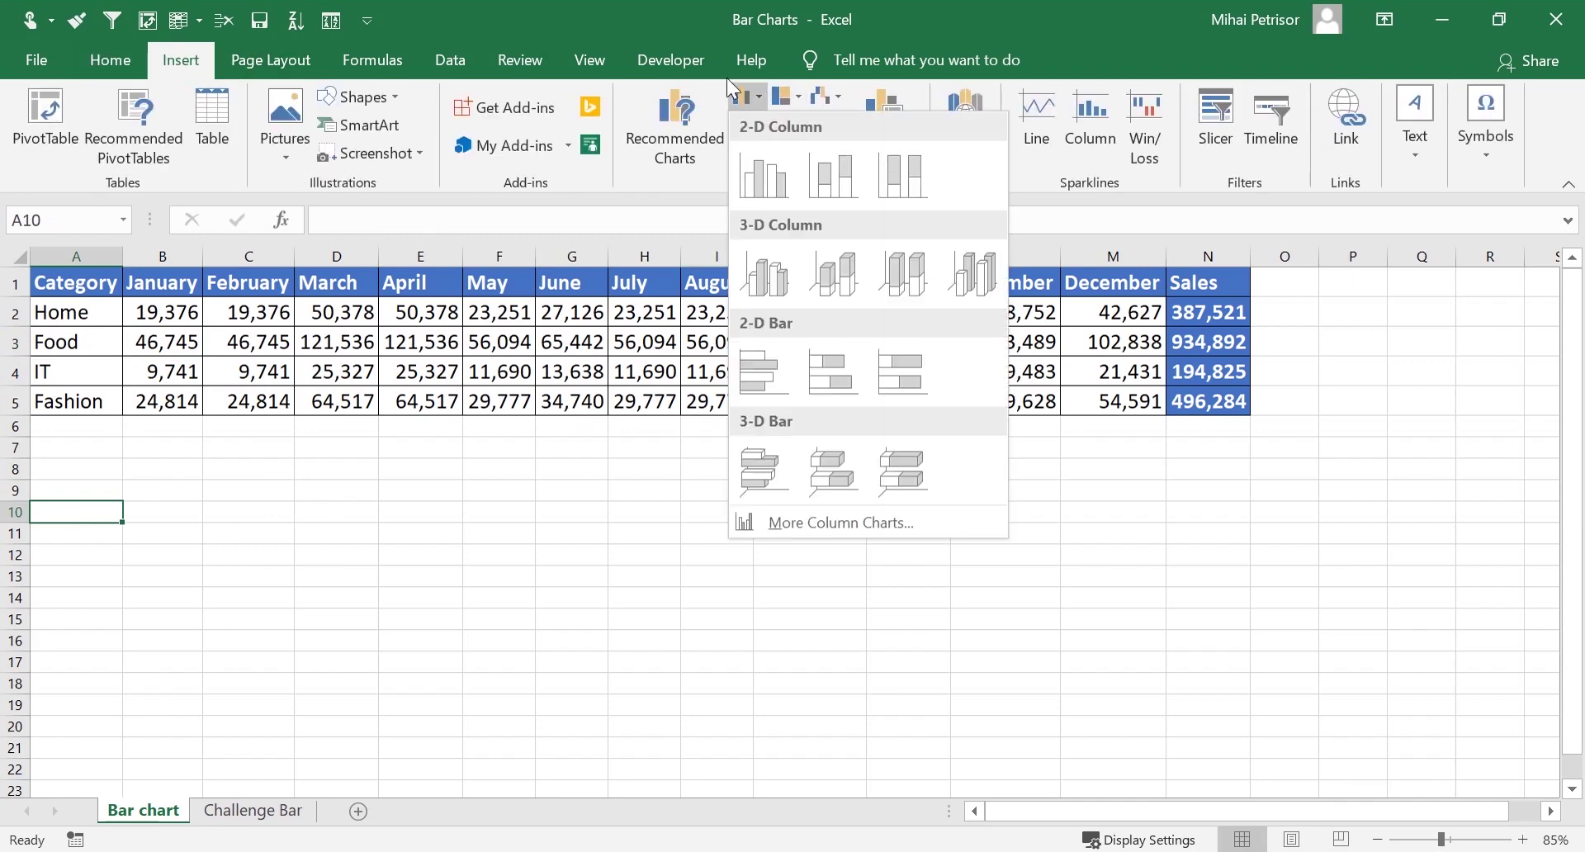
pyautogui.click(778, 359)
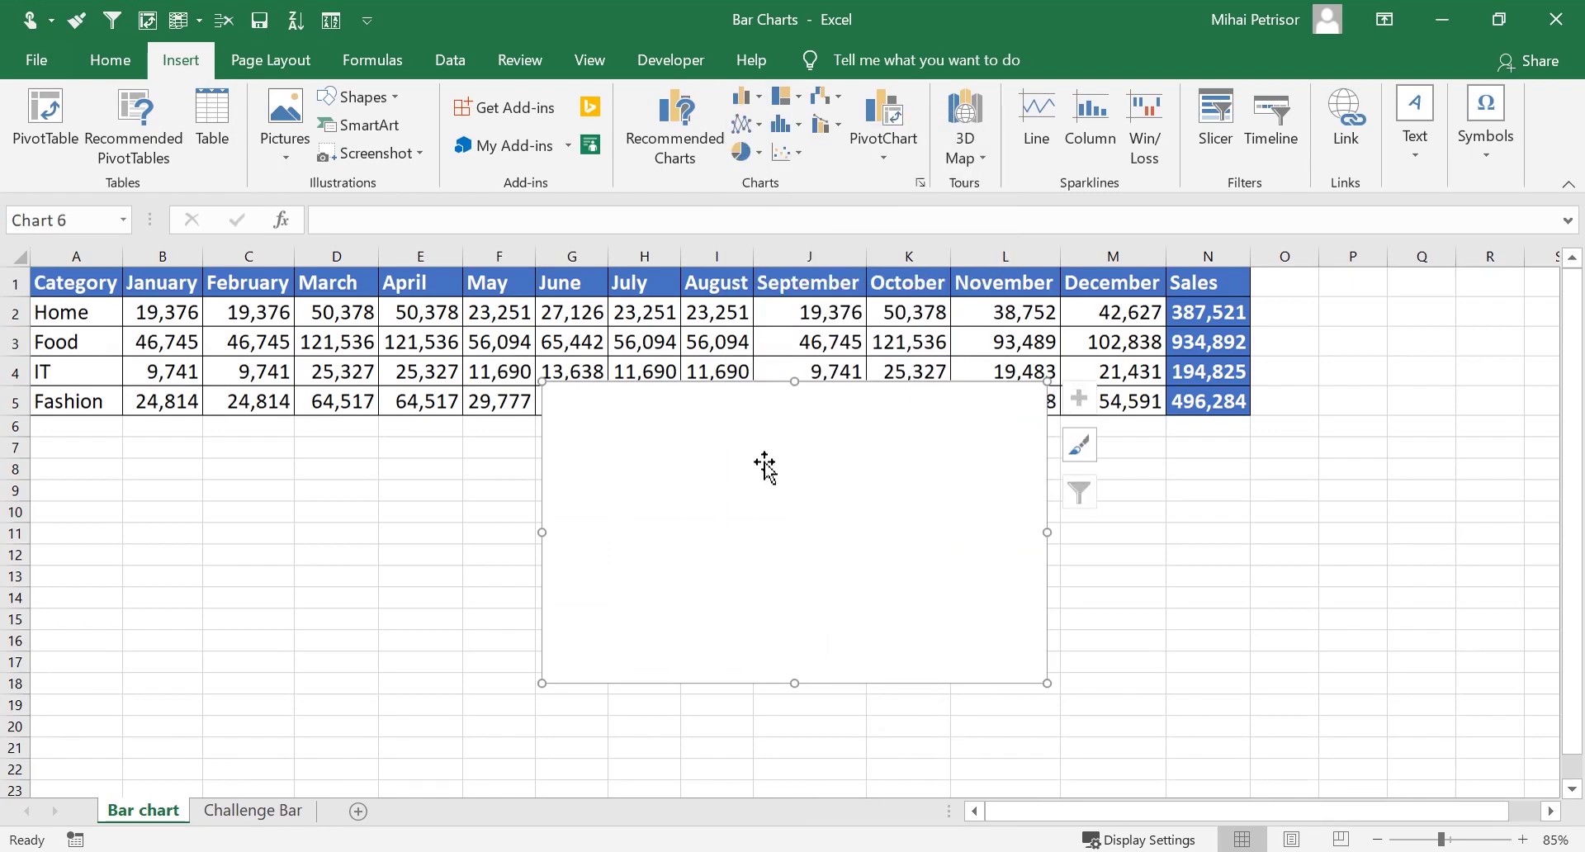
pyautogui.moveTo(760, 470); pyautogui.dragTo(292, 501)
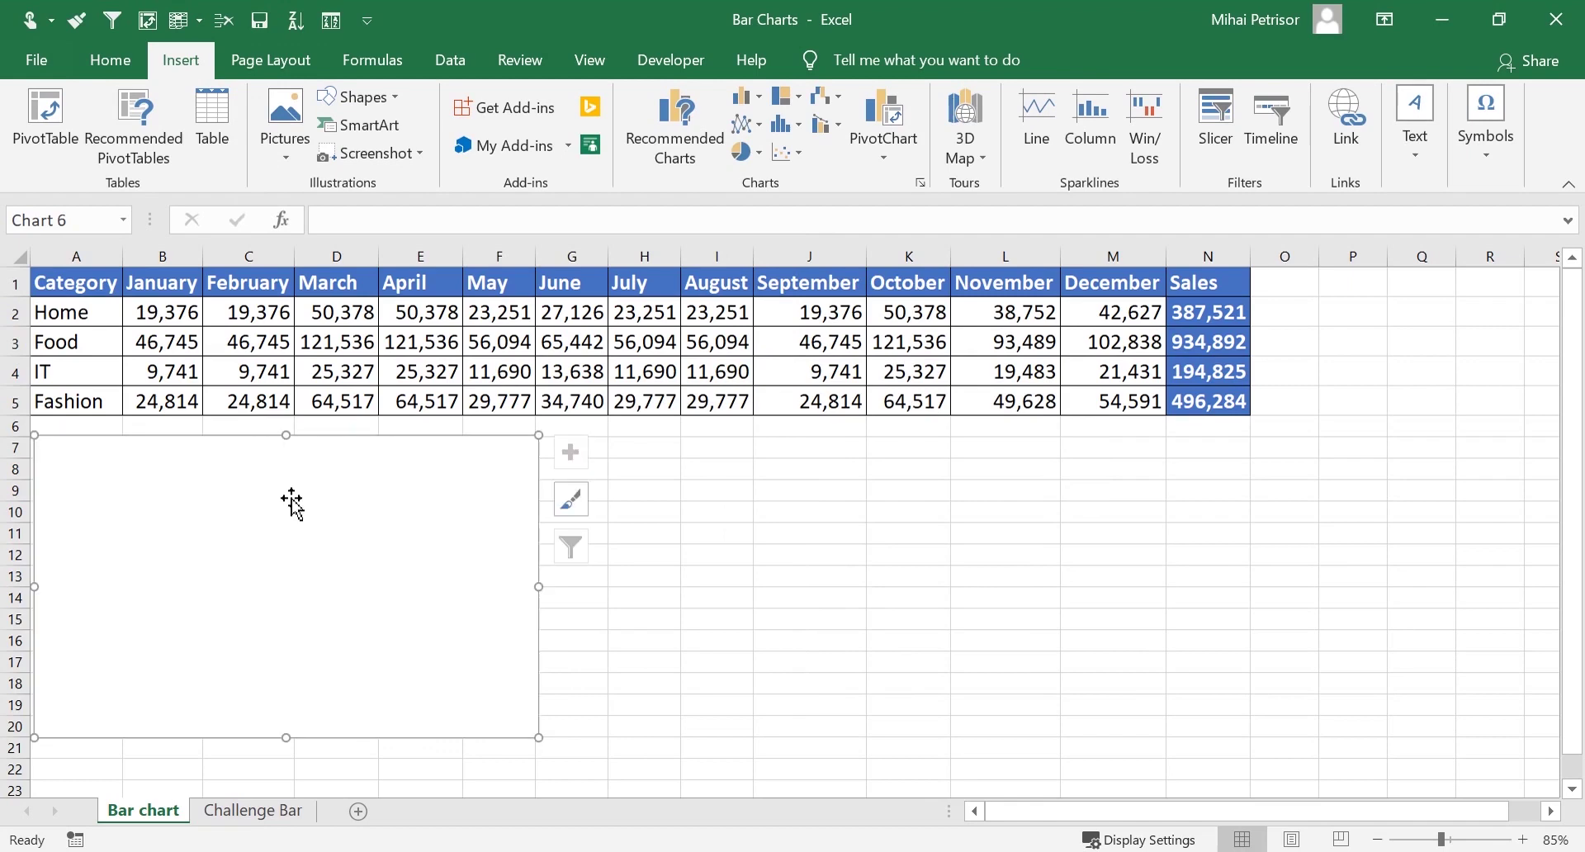
# Add a data series named "Sales by Category" to the blank bar chart, with the Sales totals in N2:N5 as values
pyautogui.rightClick(366, 515)
pyautogui.click(445, 548)
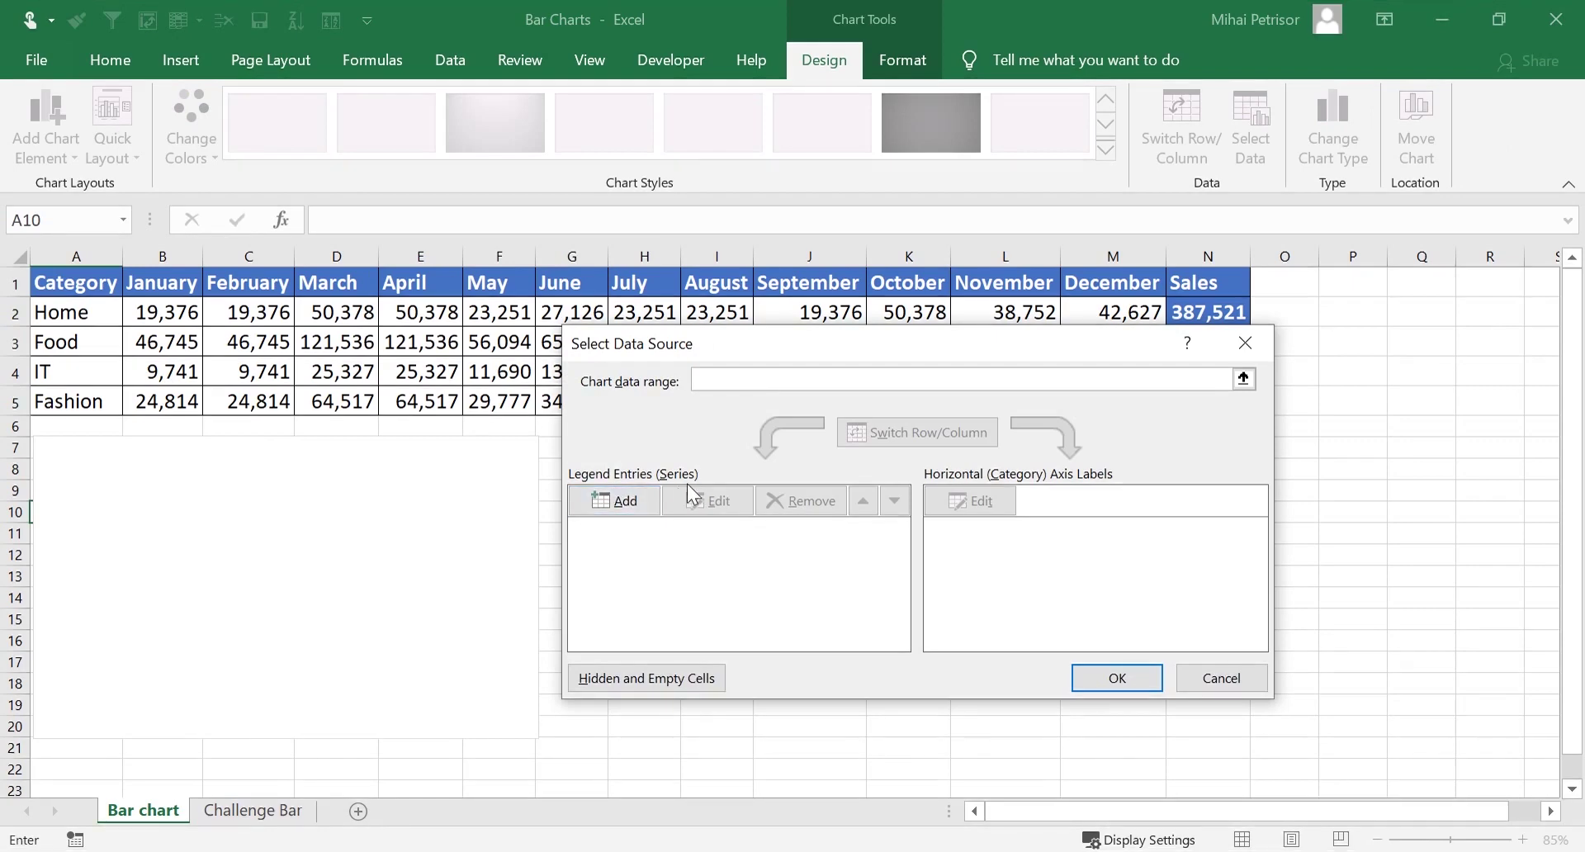
pyautogui.click(658, 501)
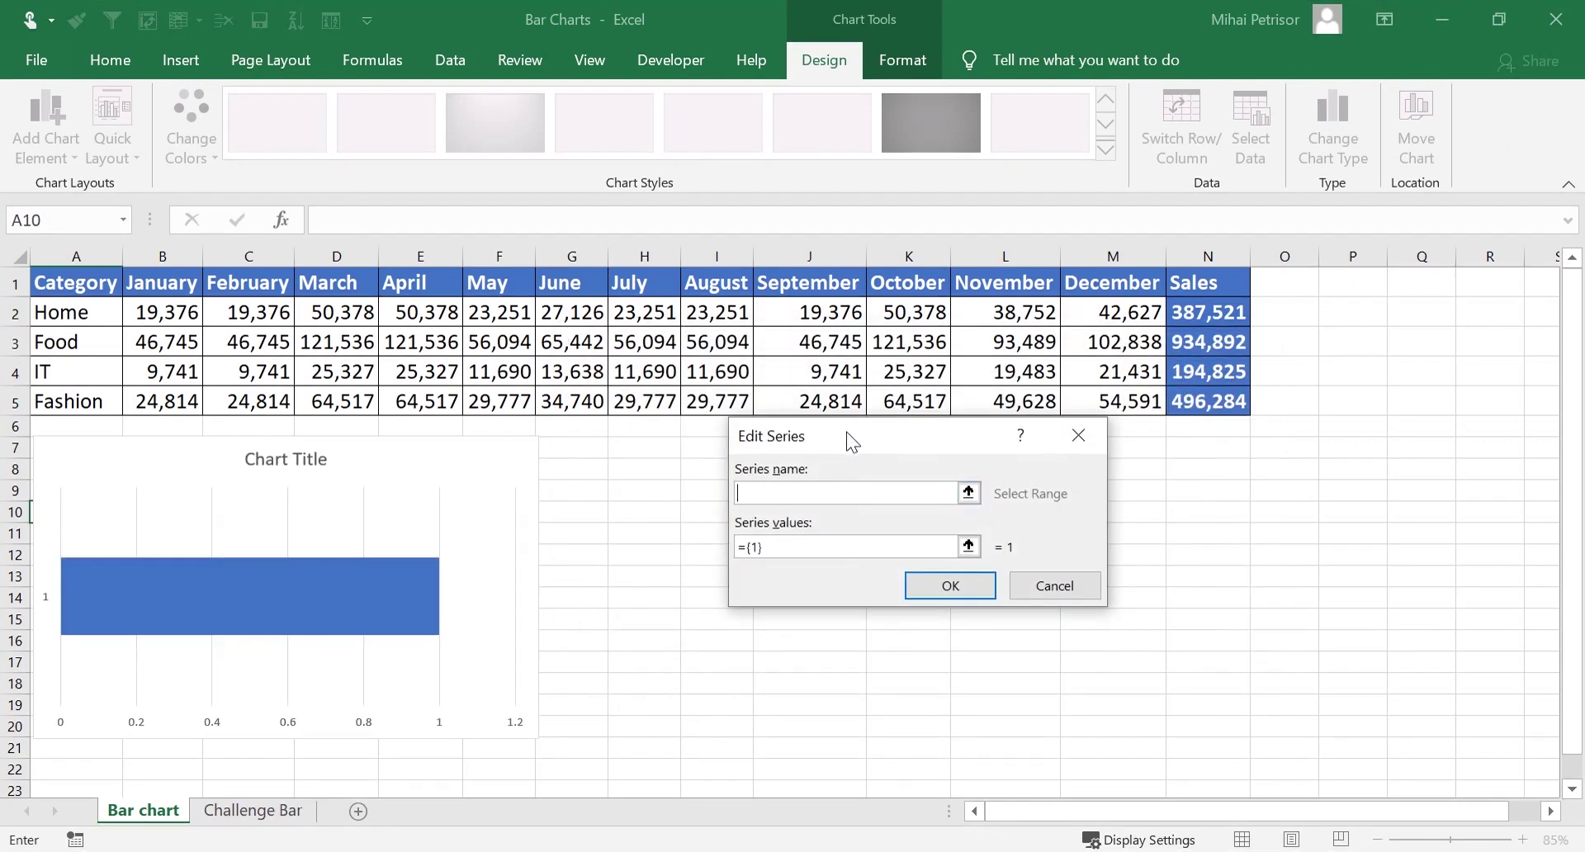
pyautogui.moveTo(848, 442); pyautogui.dragTo(707, 462)
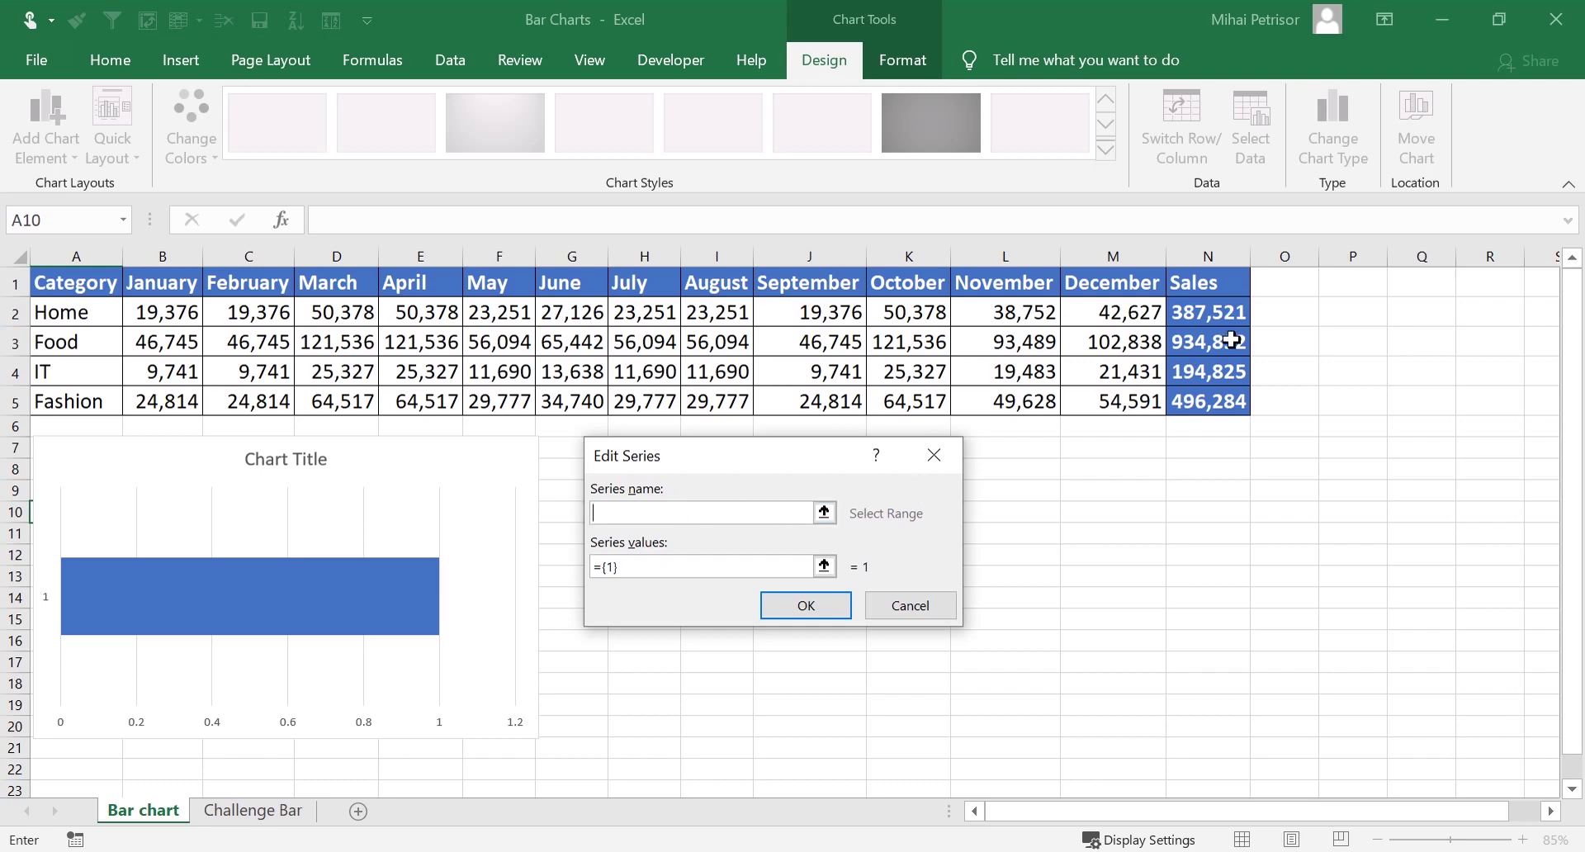
pyautogui.click(1219, 286)
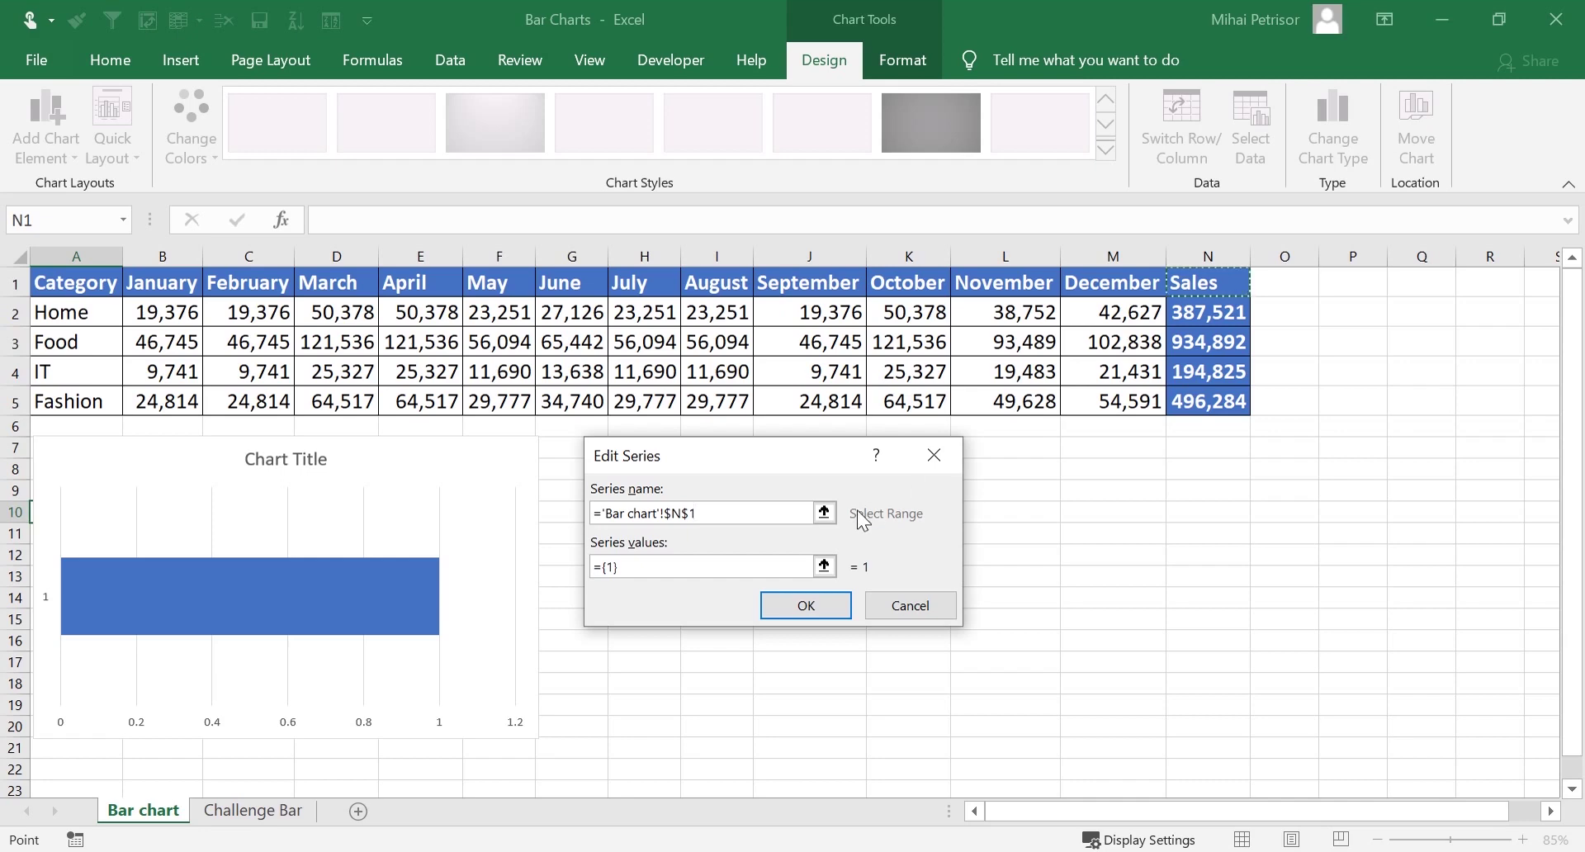
pyautogui.moveTo(760, 513); pyautogui.dragTo(548, 495)
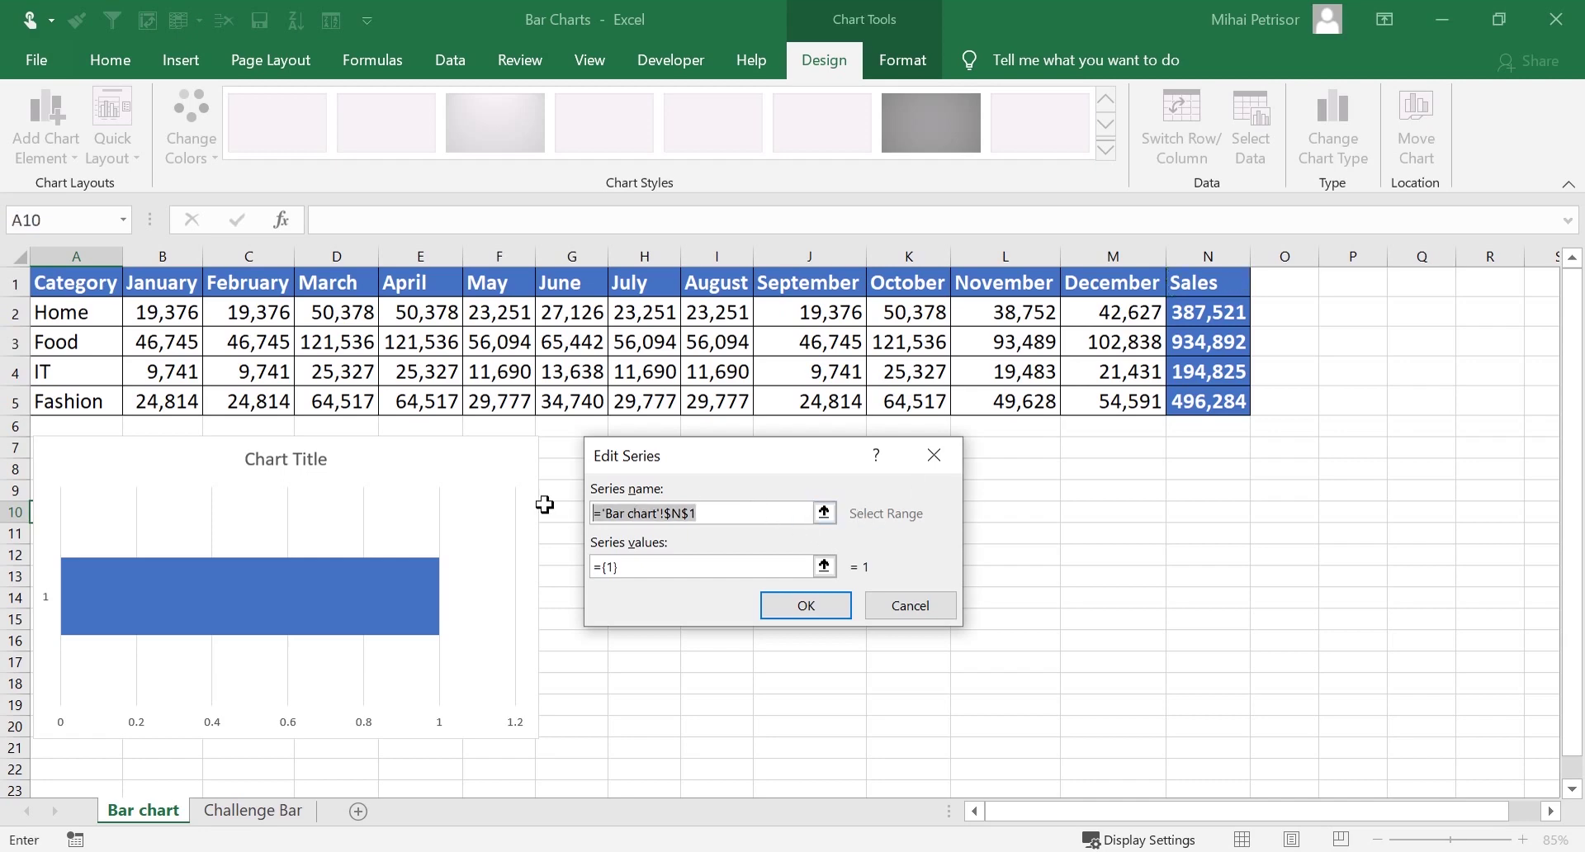
pyautogui.write('Sales by Category')
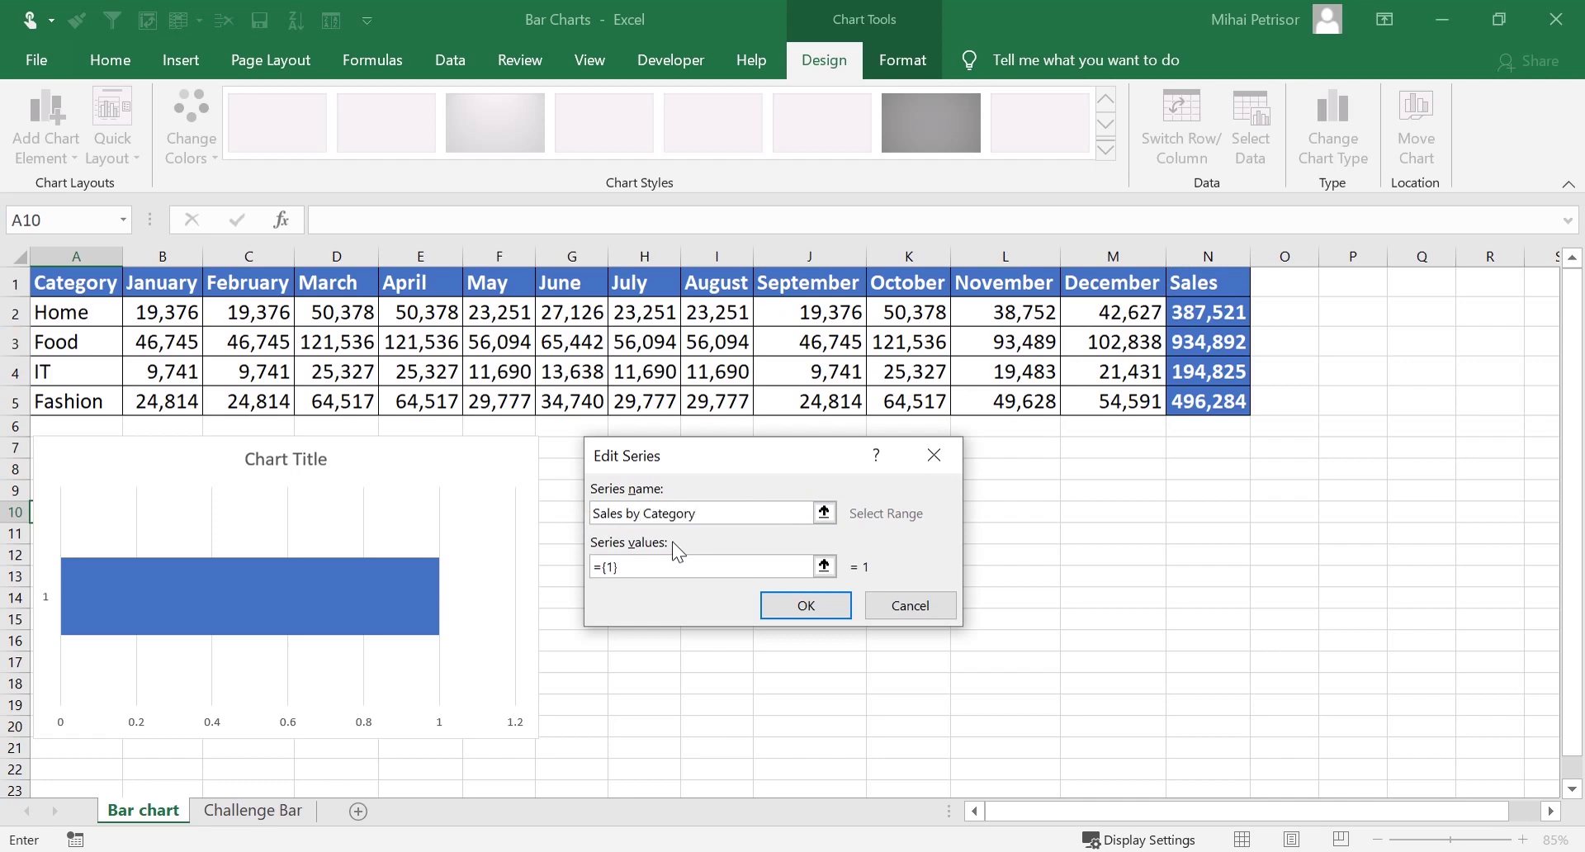
pyautogui.click(670, 565)
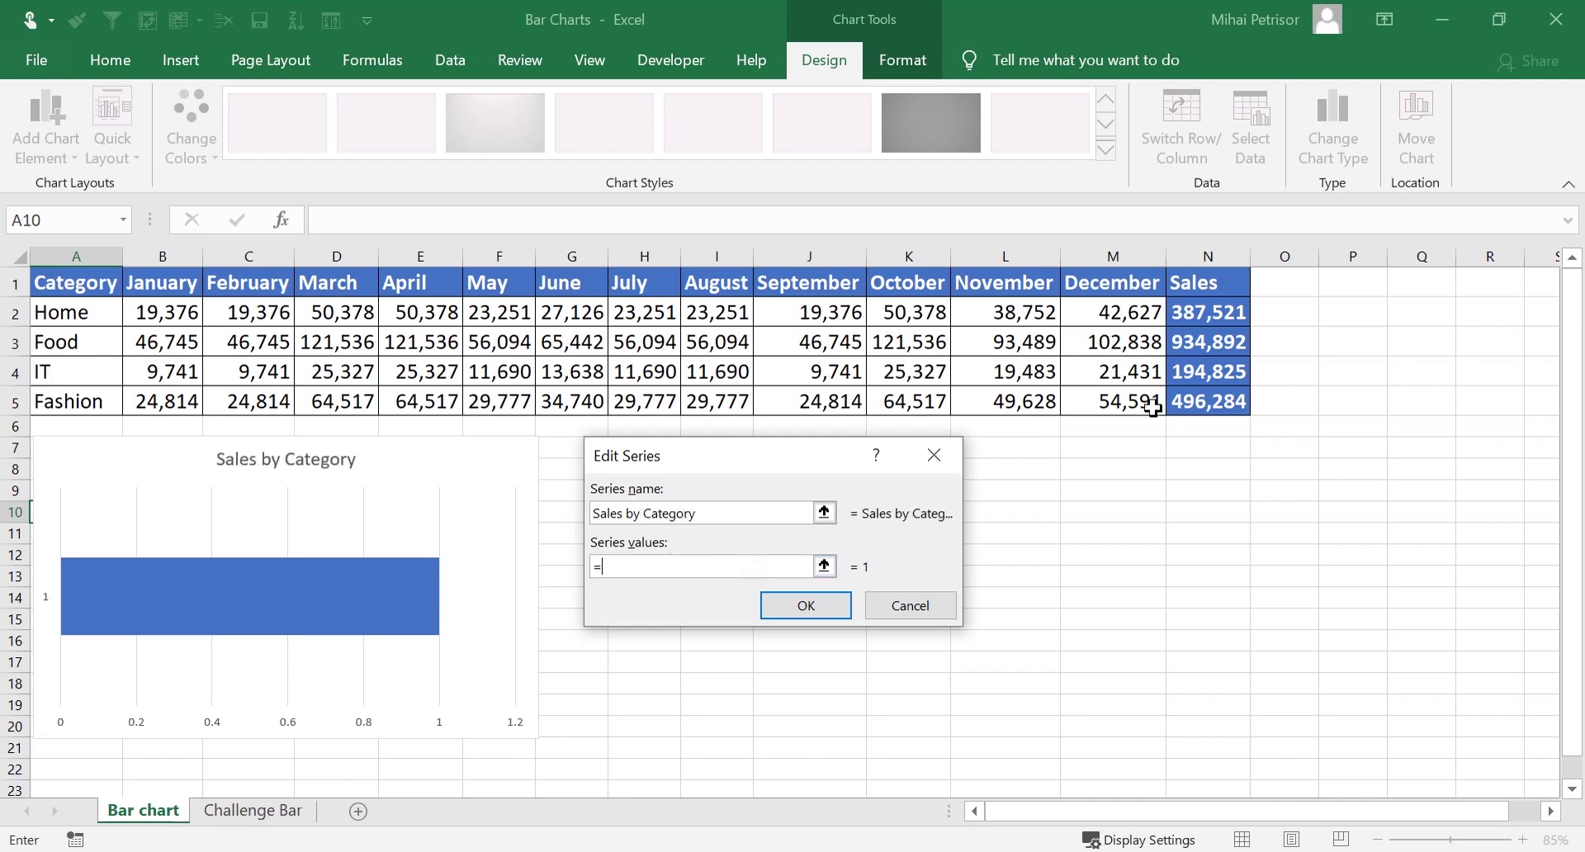
pyautogui.moveTo(1206, 312); pyautogui.dragTo(1206, 395)
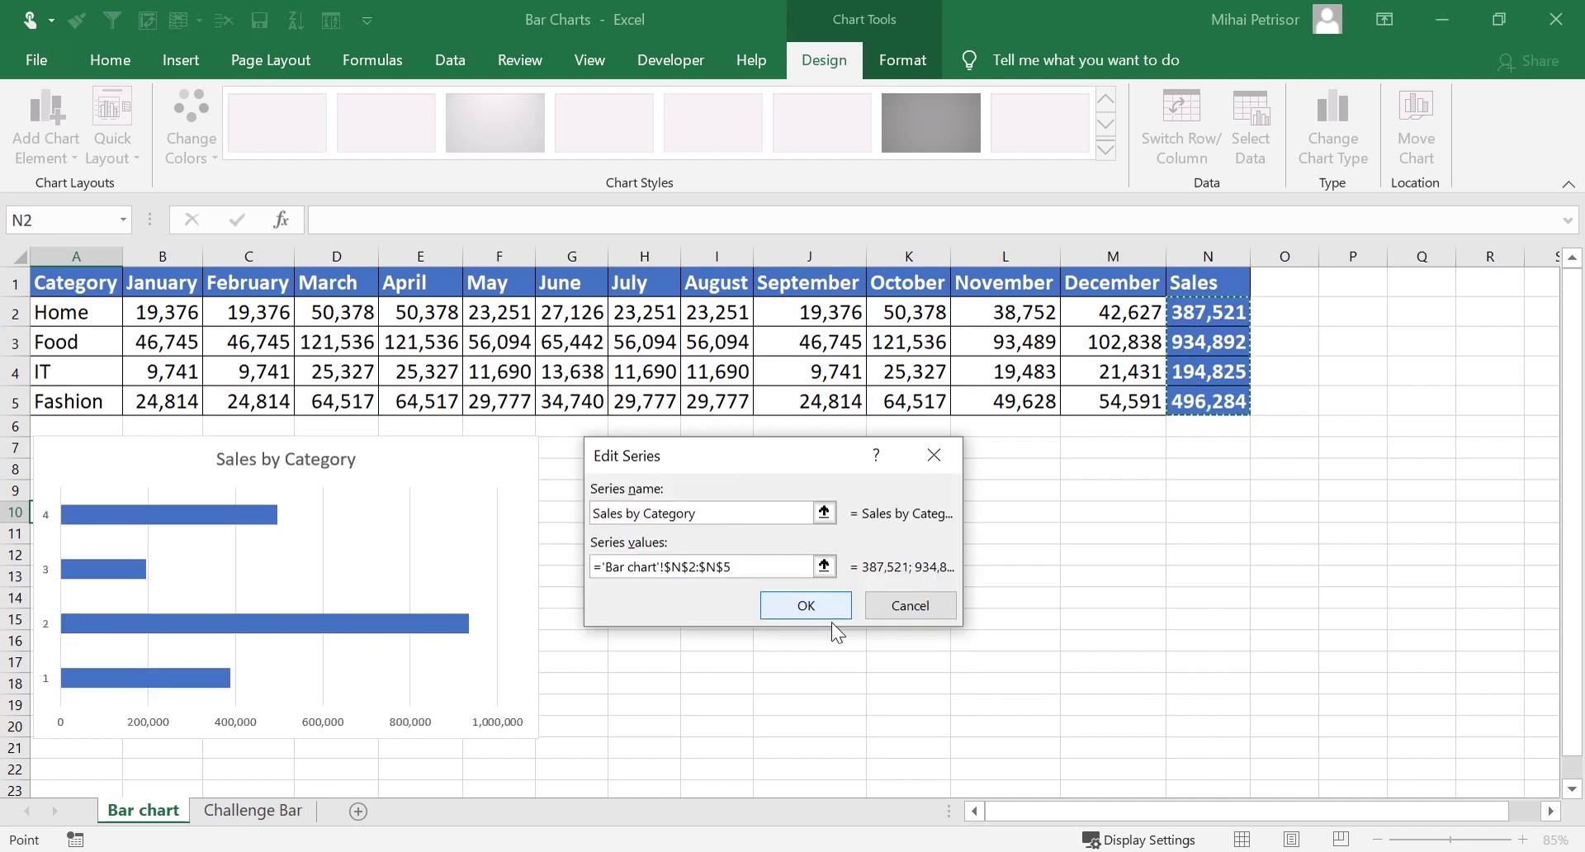
pyautogui.click(803, 609)
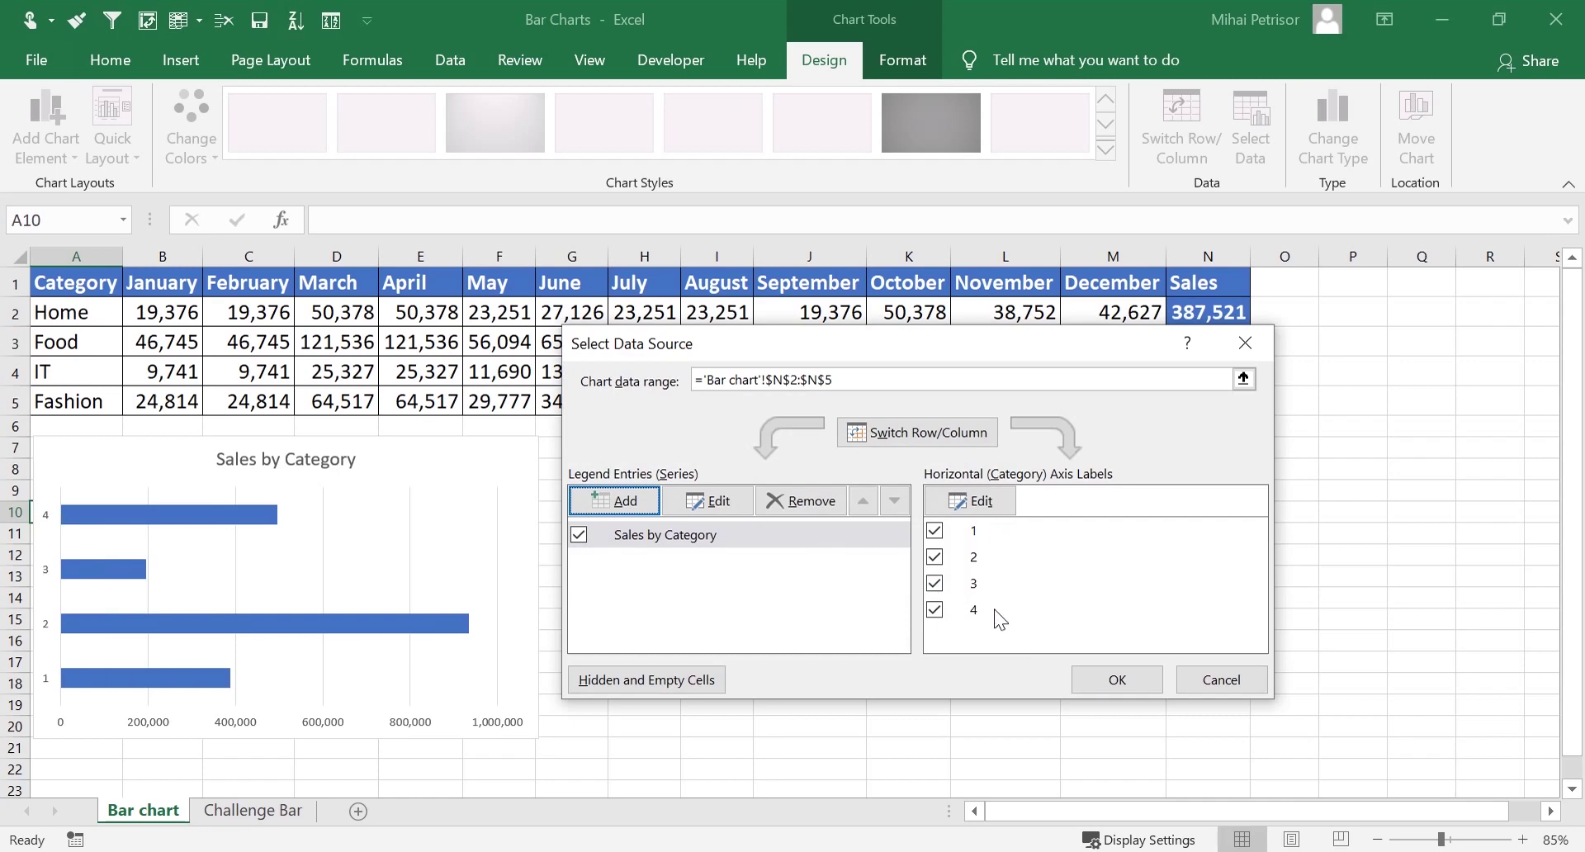
# Use the category names in A2:A5 as the chart's axis labels, and shift the chart slightly beneath the table
pyautogui.click(975, 500)
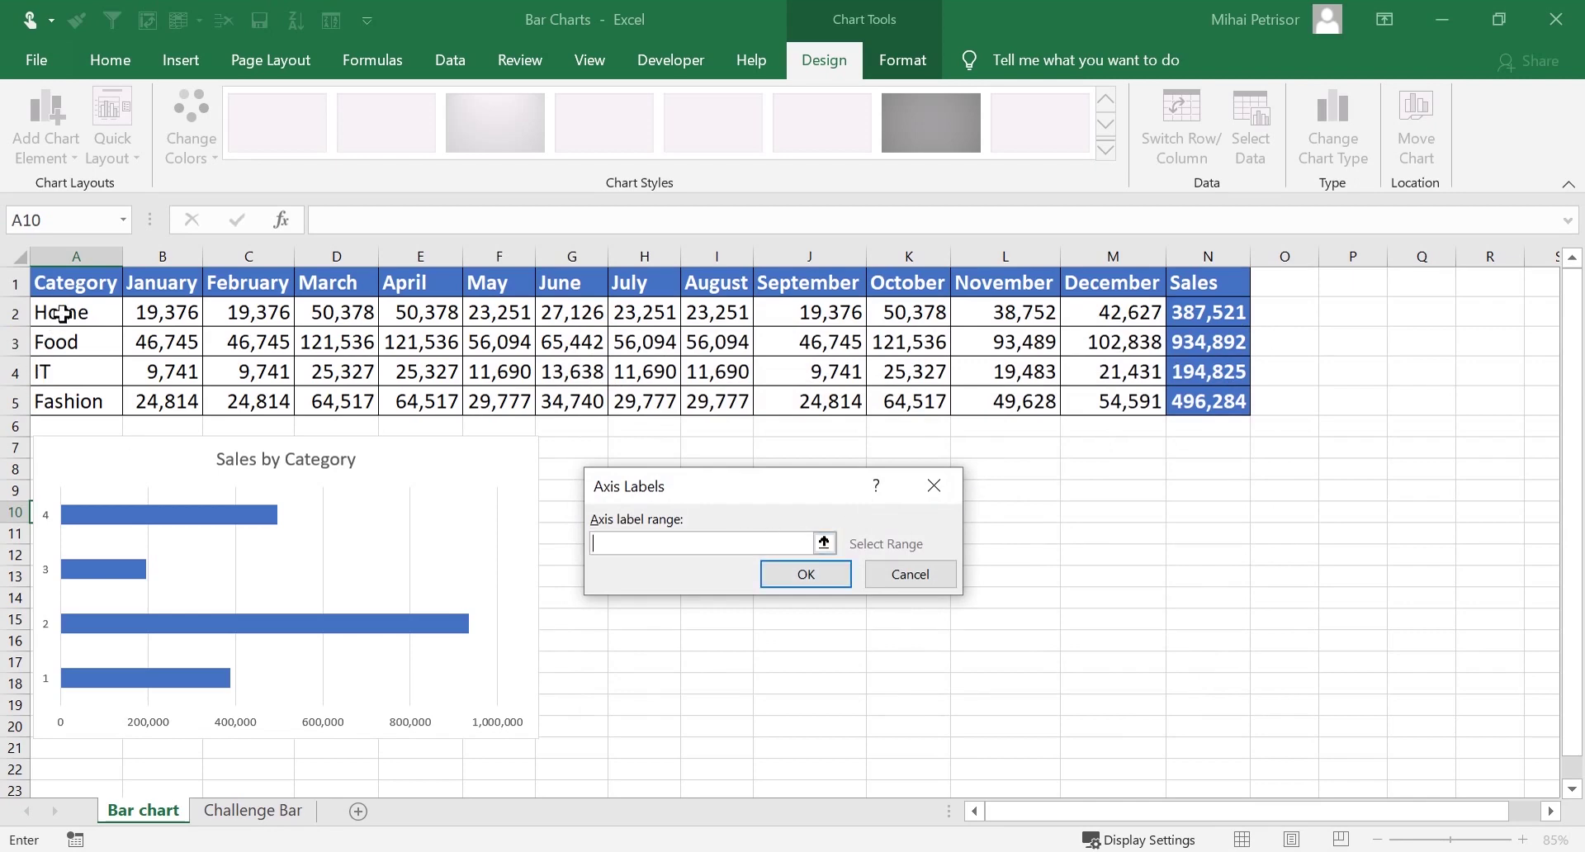
pyautogui.moveTo(61, 315); pyautogui.dragTo(62, 398)
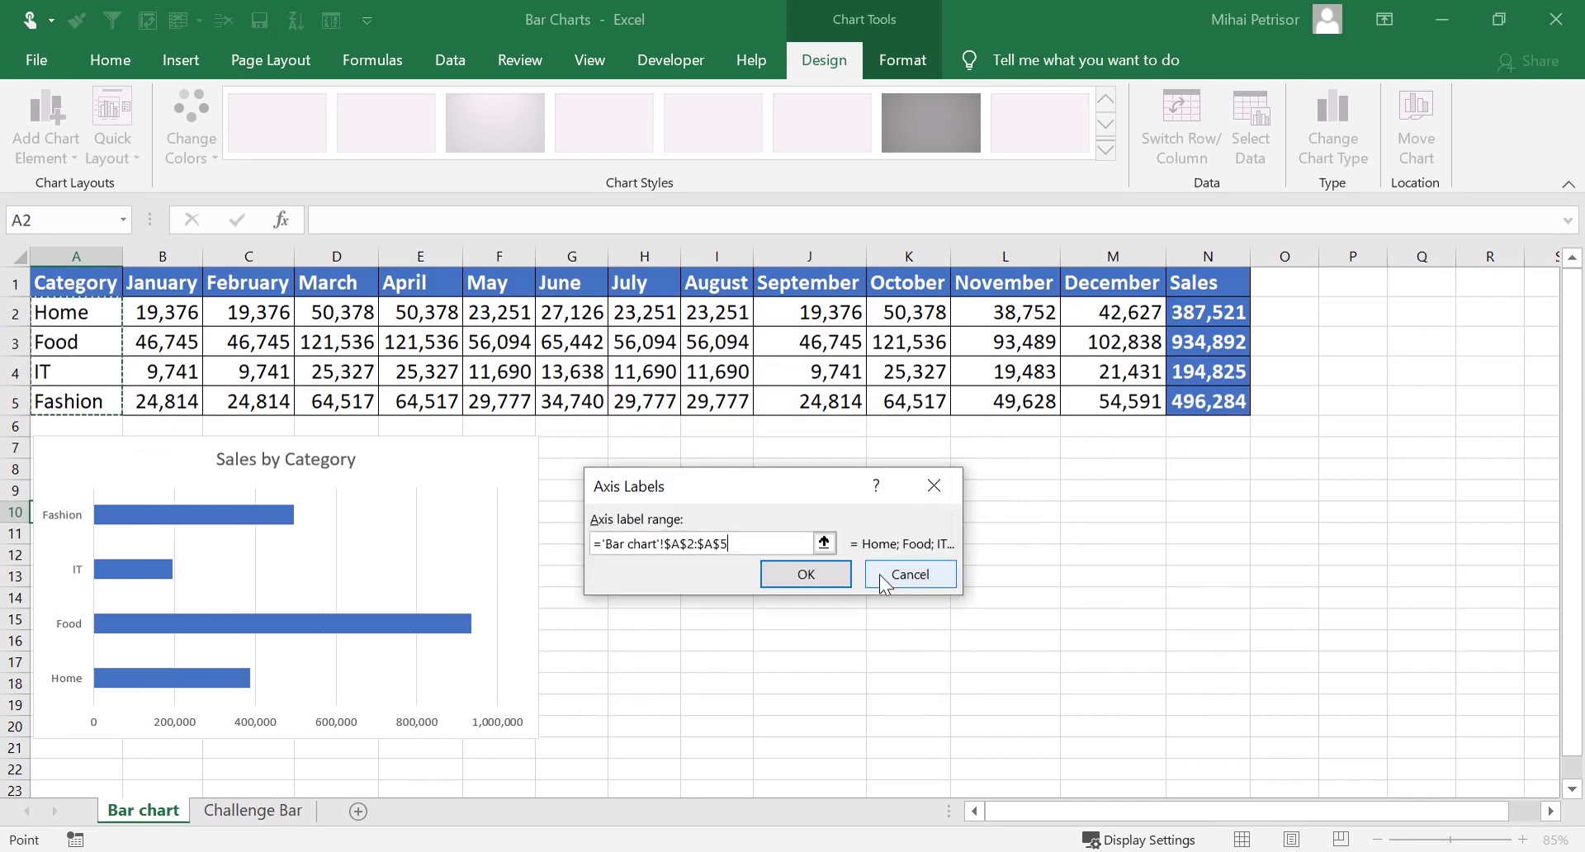
pyautogui.click(803, 574)
pyautogui.click(1118, 679)
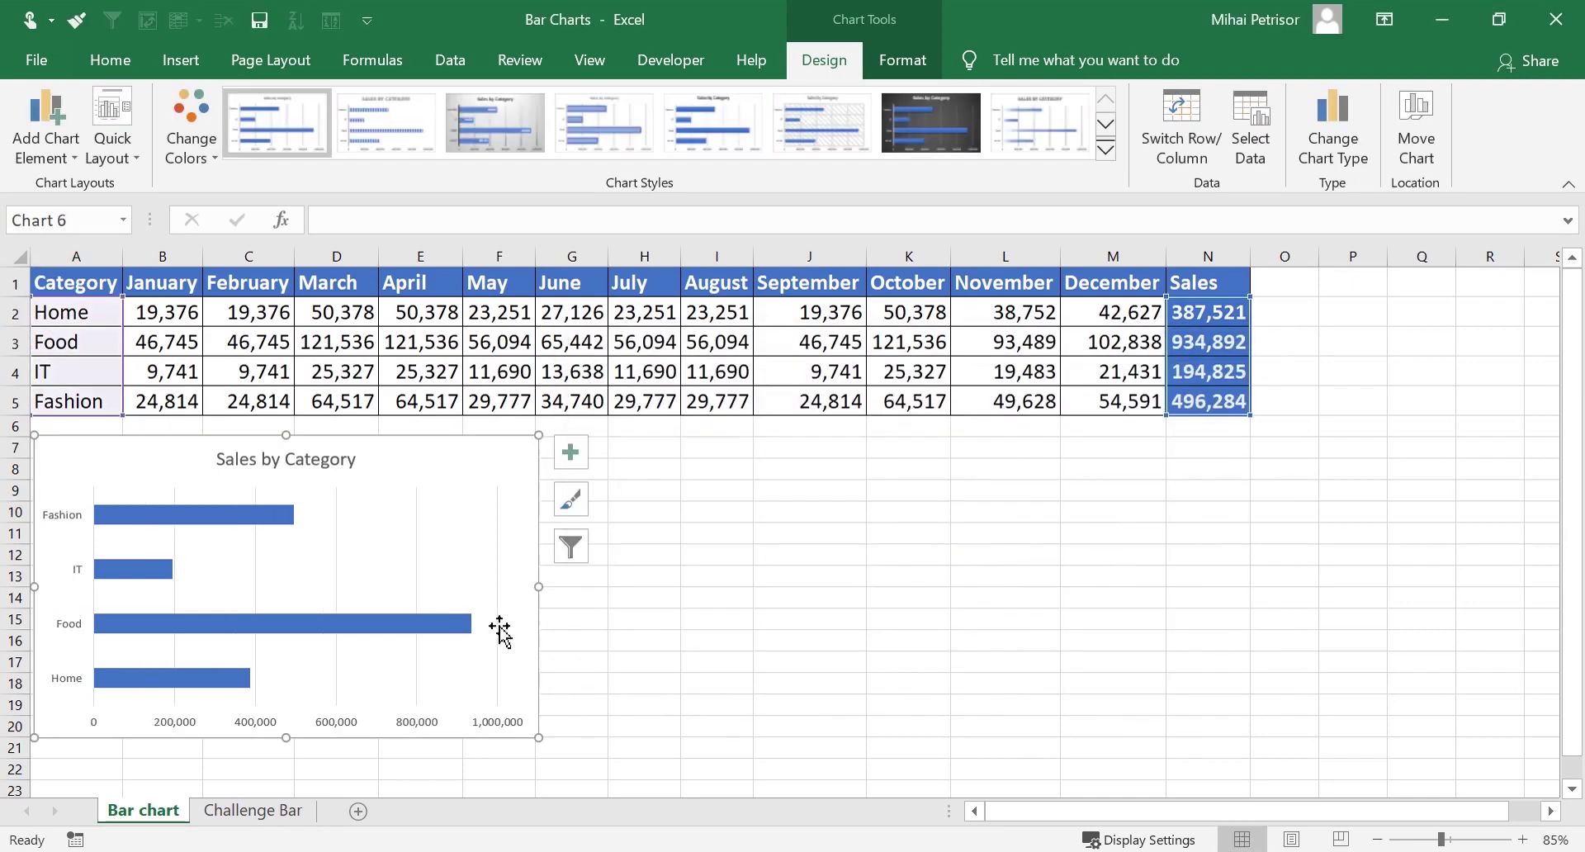
pyautogui.moveTo(413, 449); pyautogui.dragTo(429, 442)
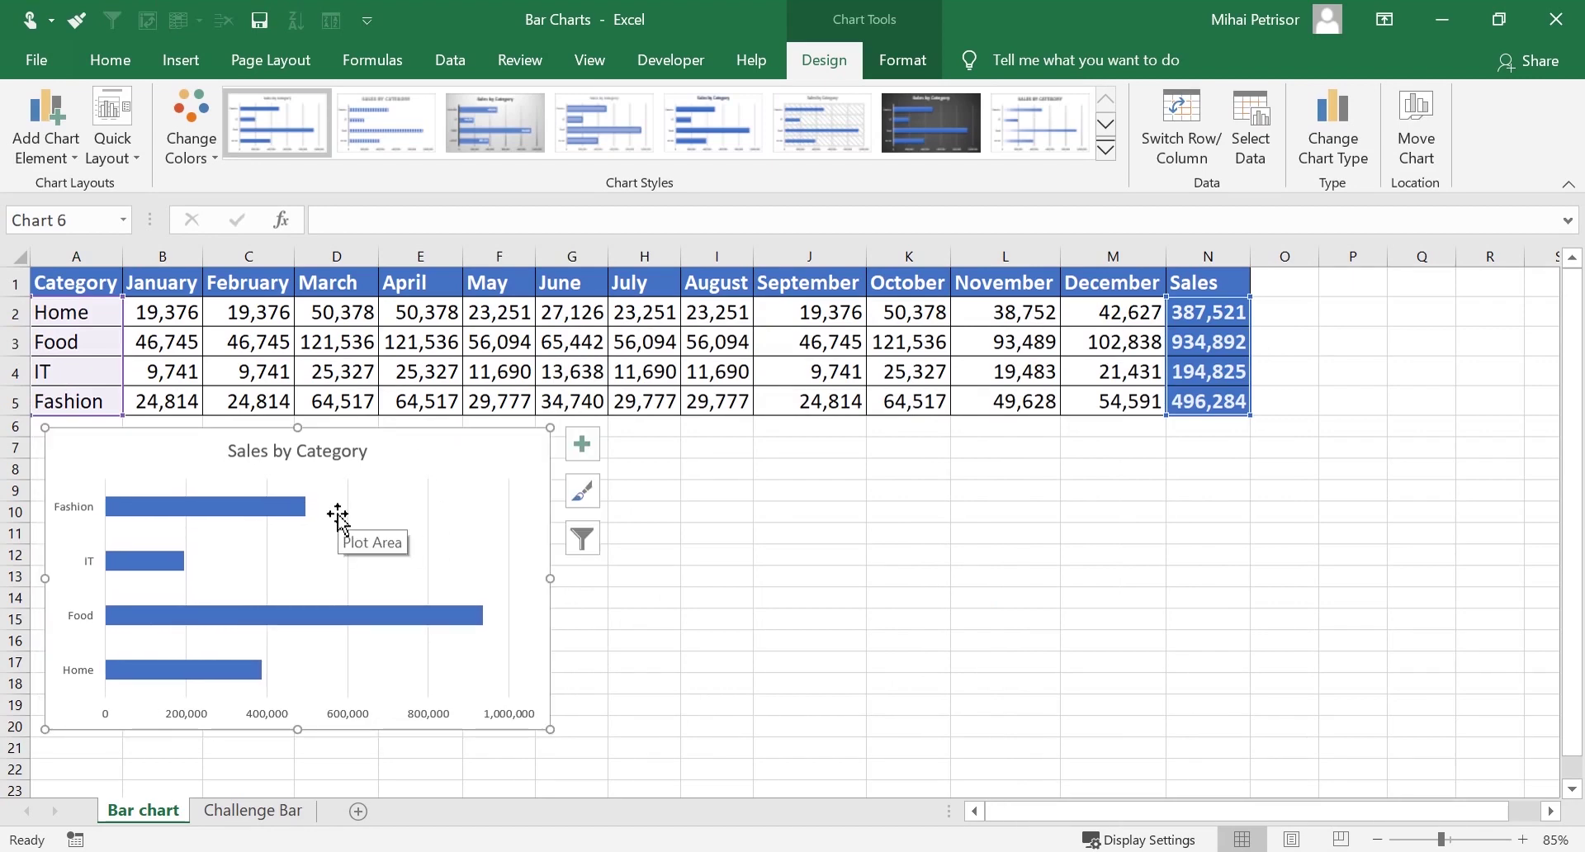
pyautogui.click(693, 650)
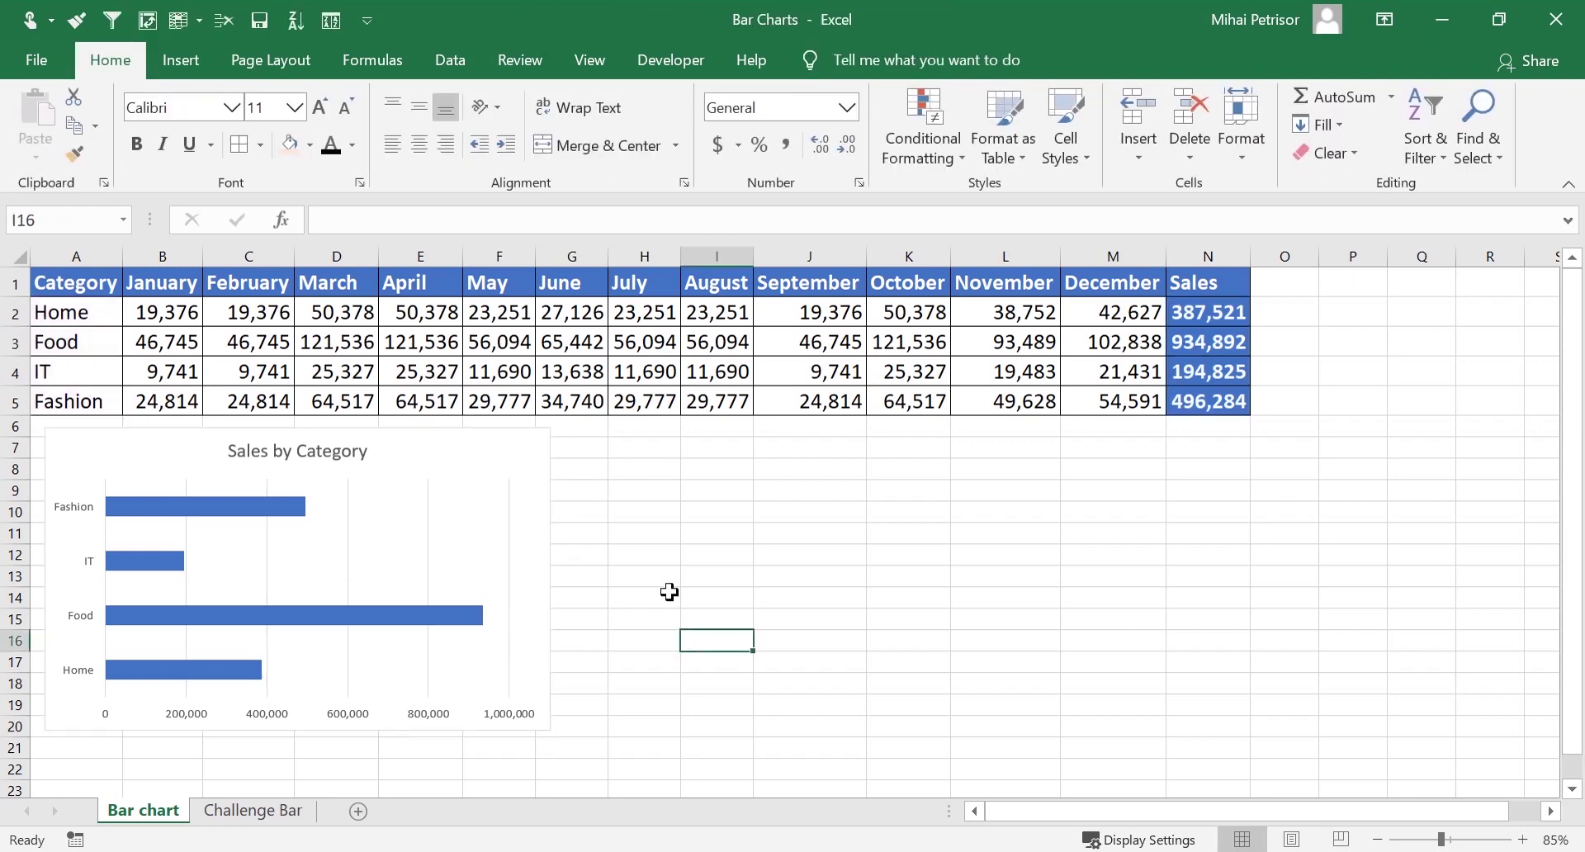
# Insert a second 2-D clustered bar chart from A1:A5 and N1:N5, and place it beside the first chart
pyautogui.click(652, 538)
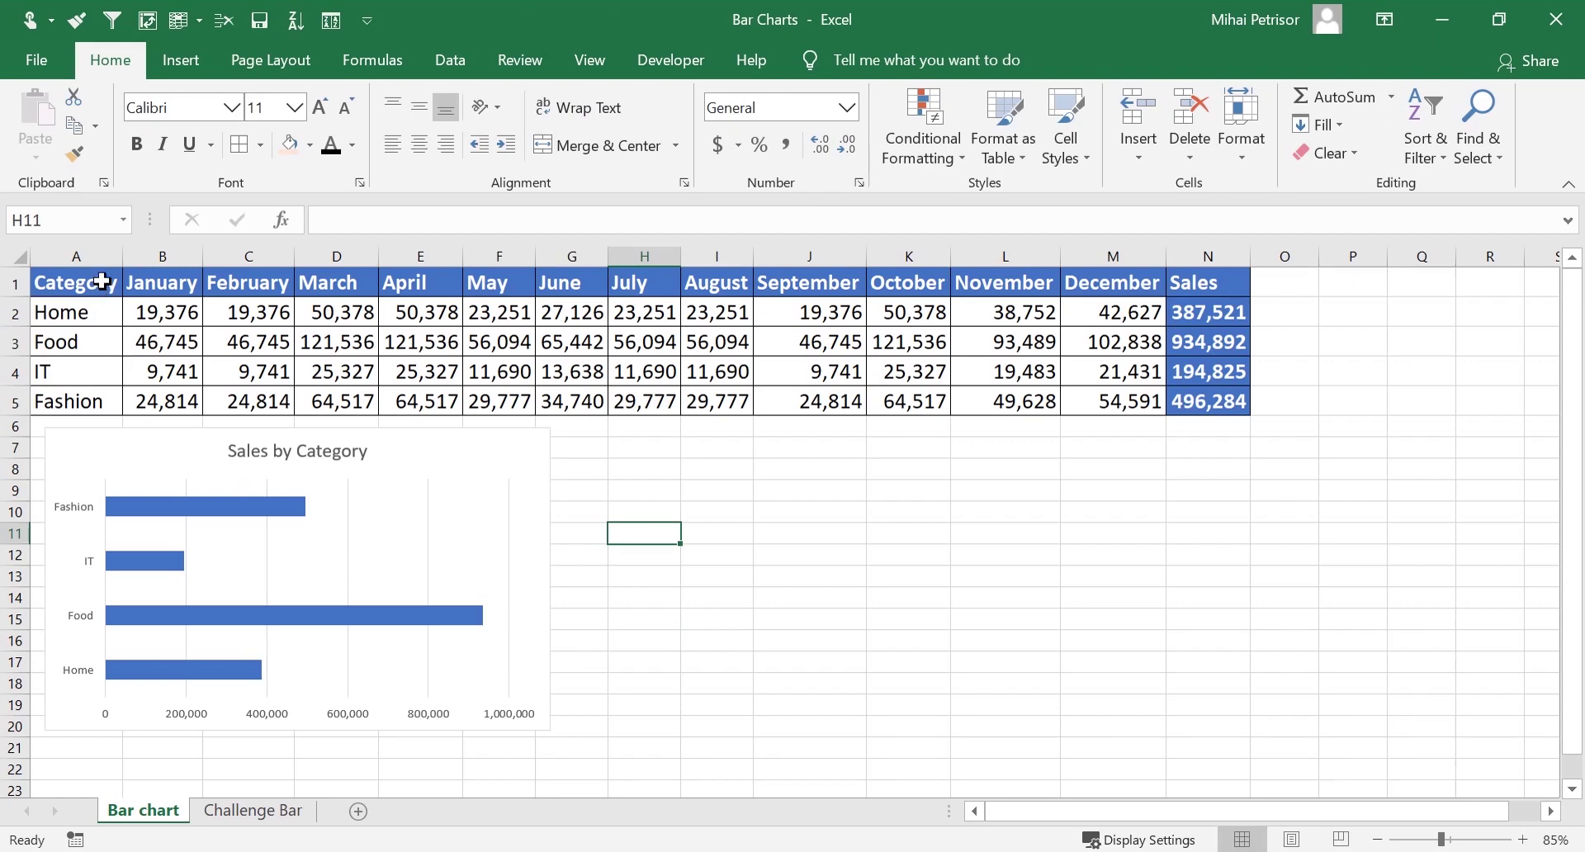
pyautogui.moveTo(102, 281); pyautogui.dragTo(110, 401)
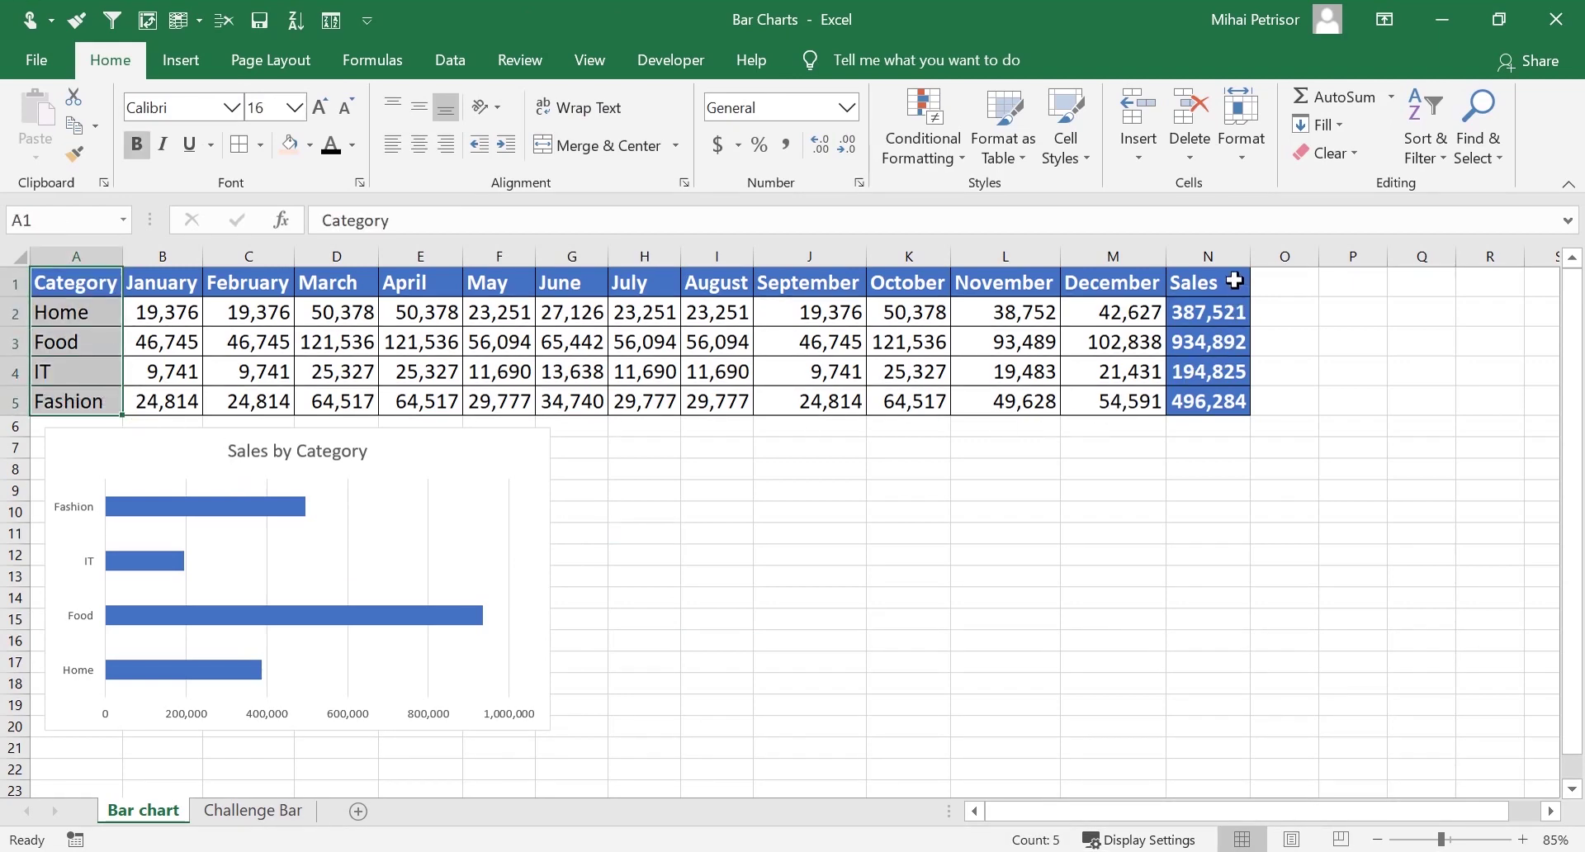
pyautogui.moveTo(1226, 281); pyautogui.dragTo(1223, 394)
pyautogui.click(180, 60)
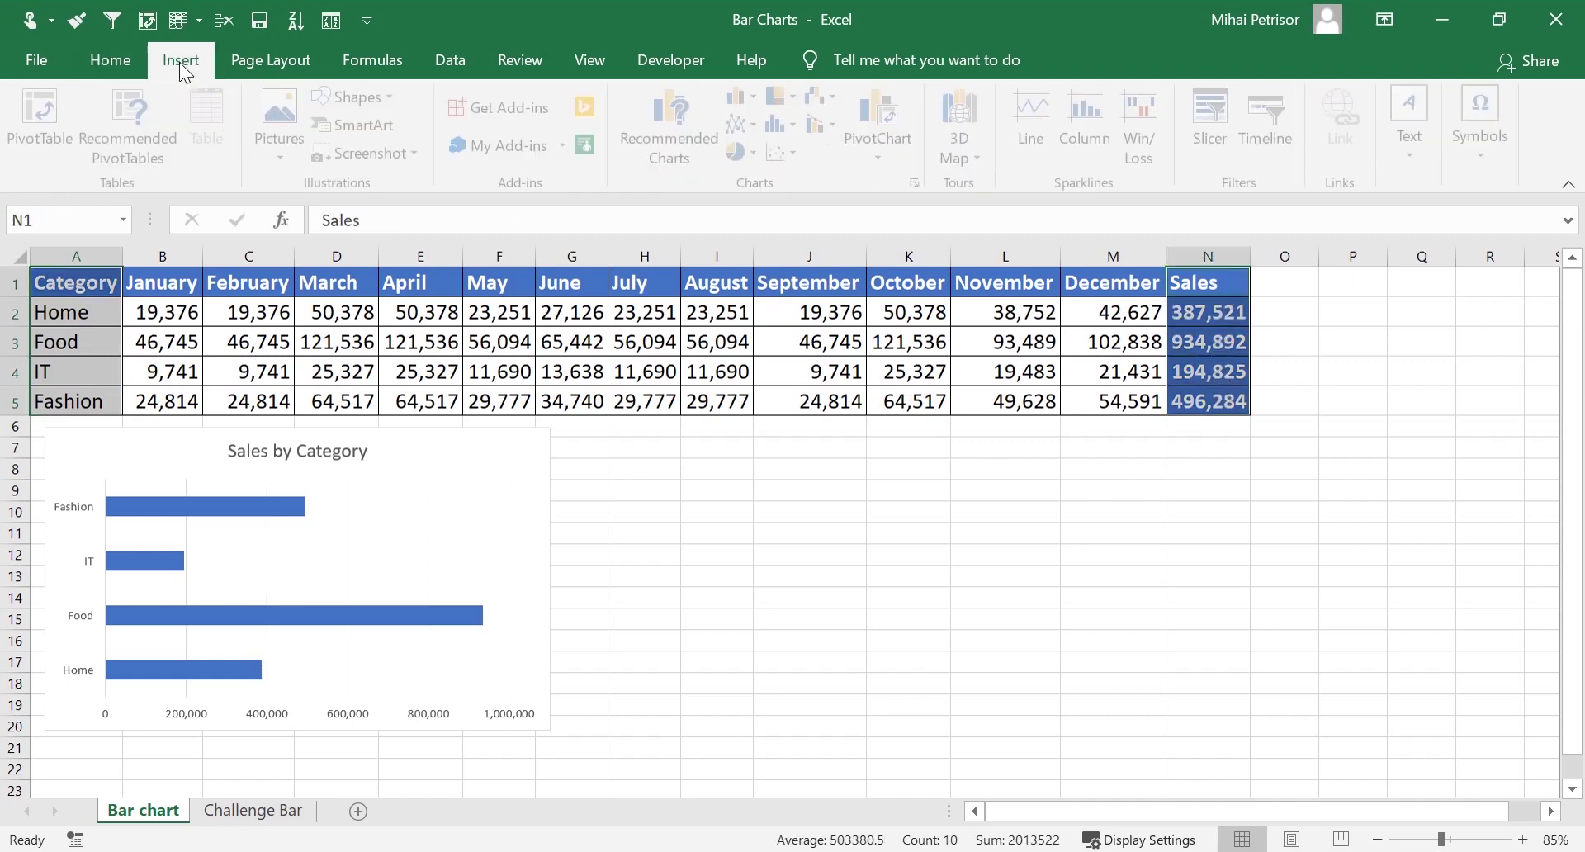
pyautogui.click(766, 96)
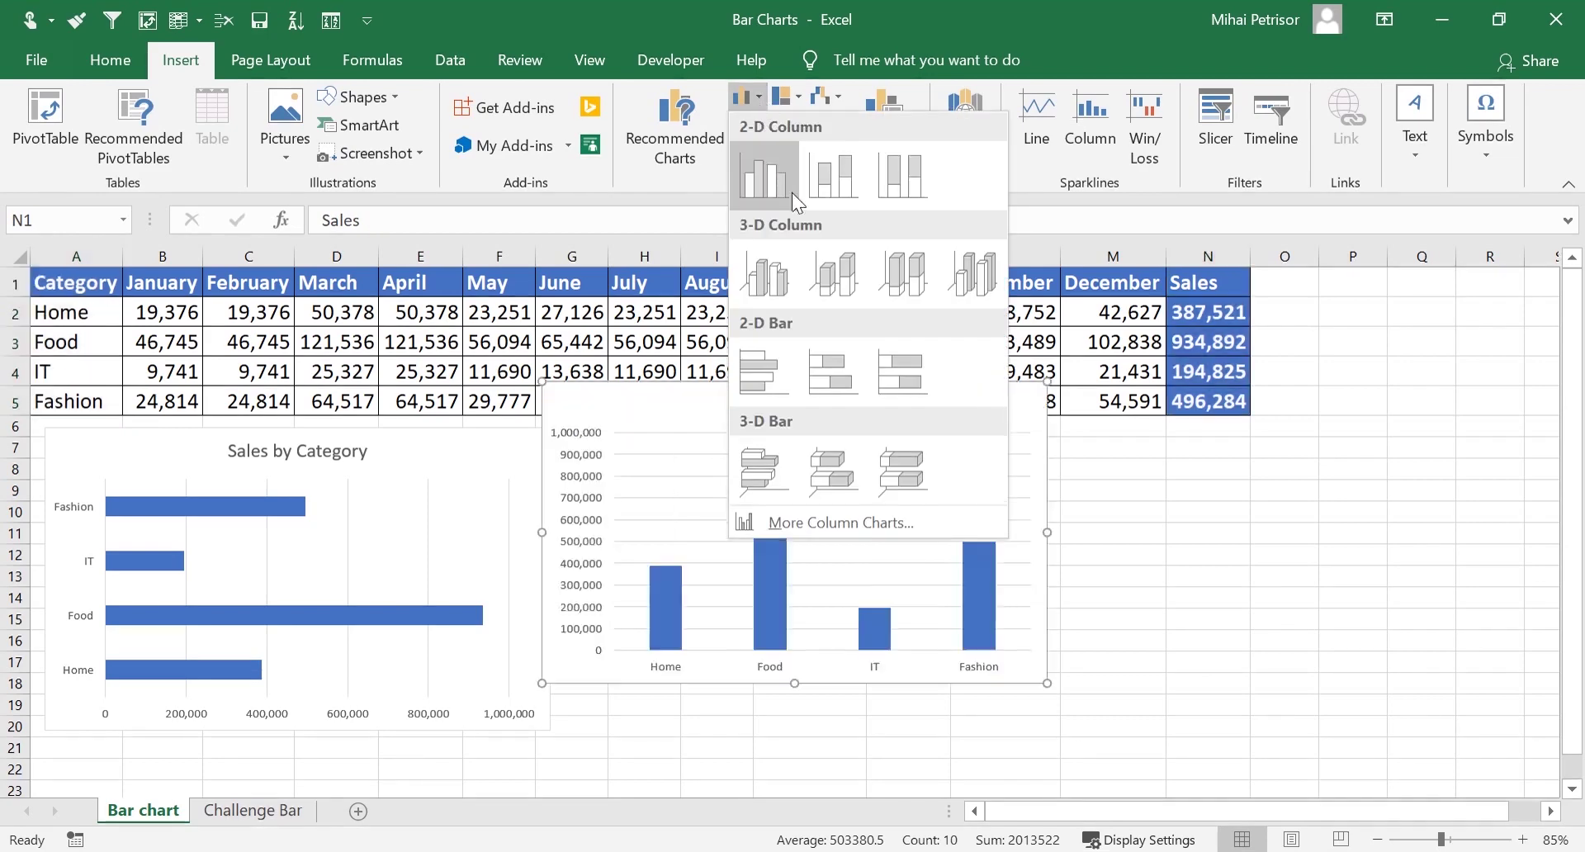
pyautogui.click(771, 370)
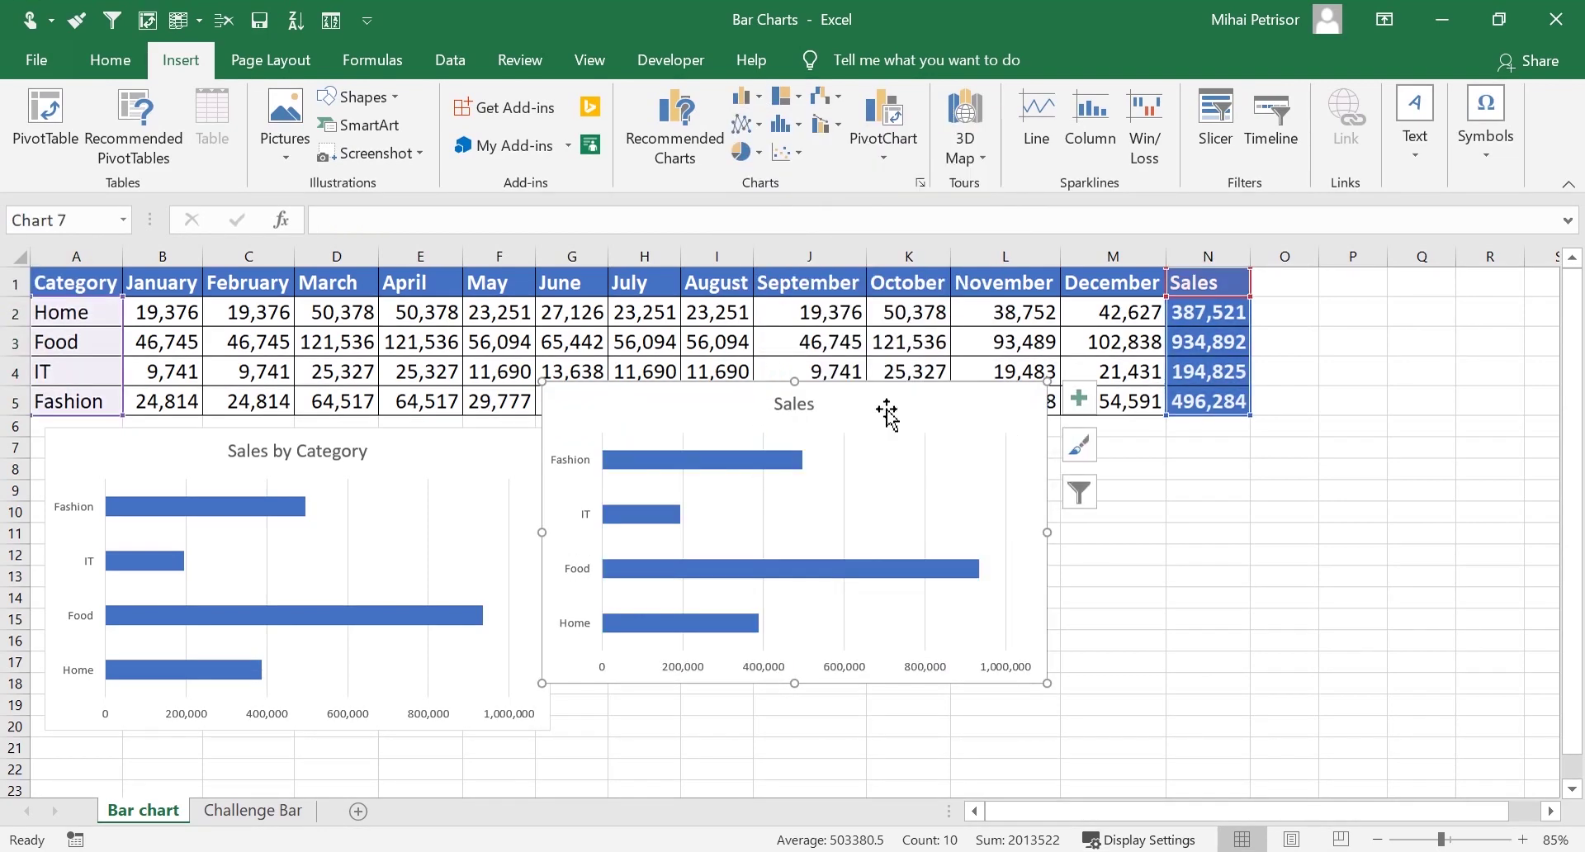
pyautogui.moveTo(884, 390); pyautogui.dragTo(912, 450)
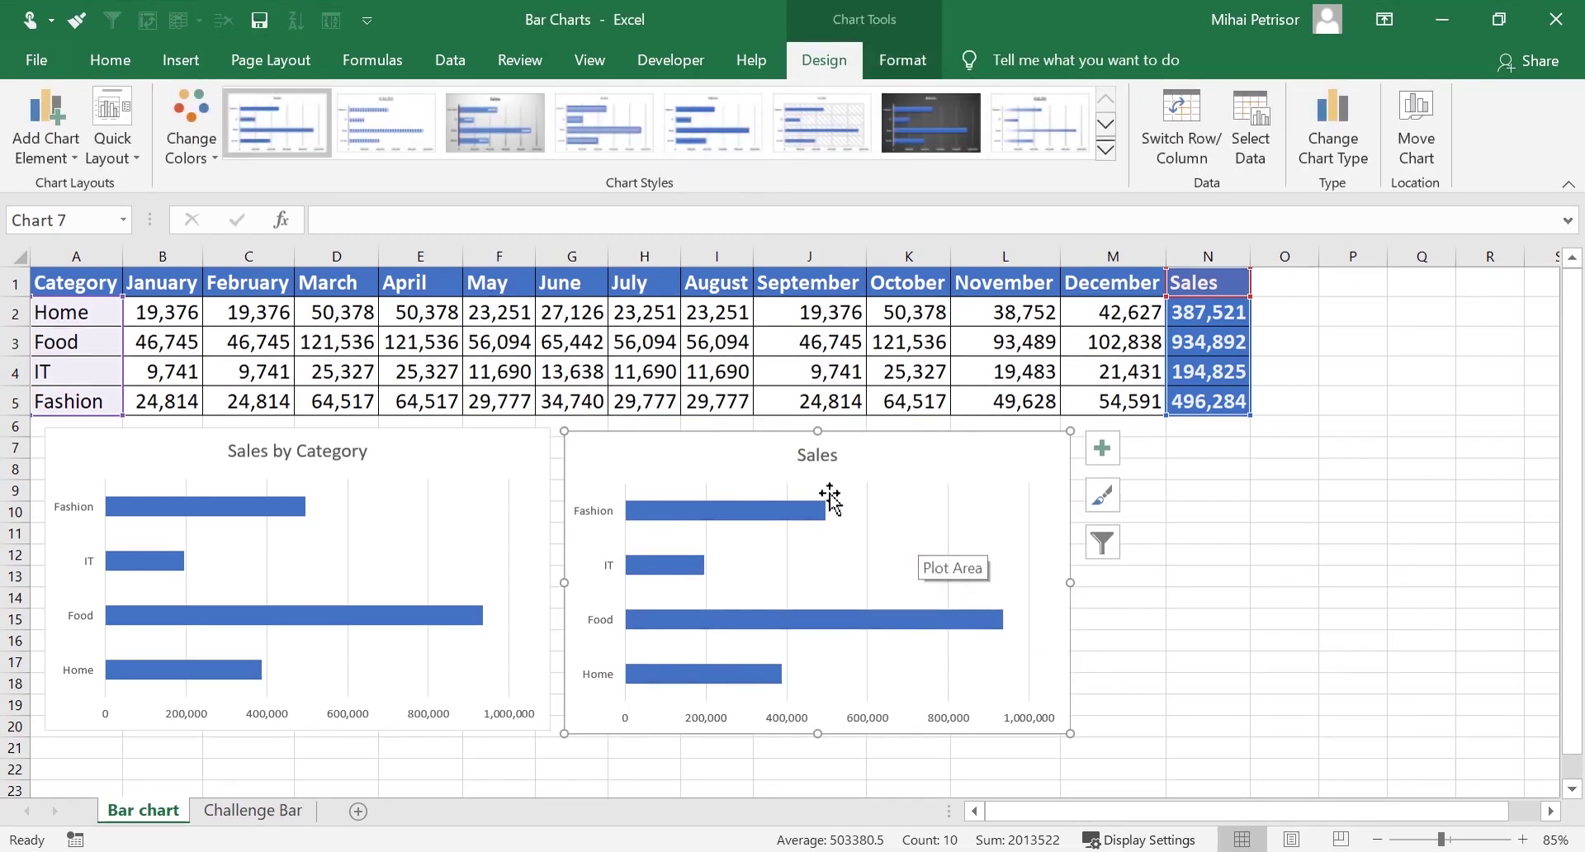
# Change the second bar chart's title to "Sales by category"
pyautogui.click(819, 454)
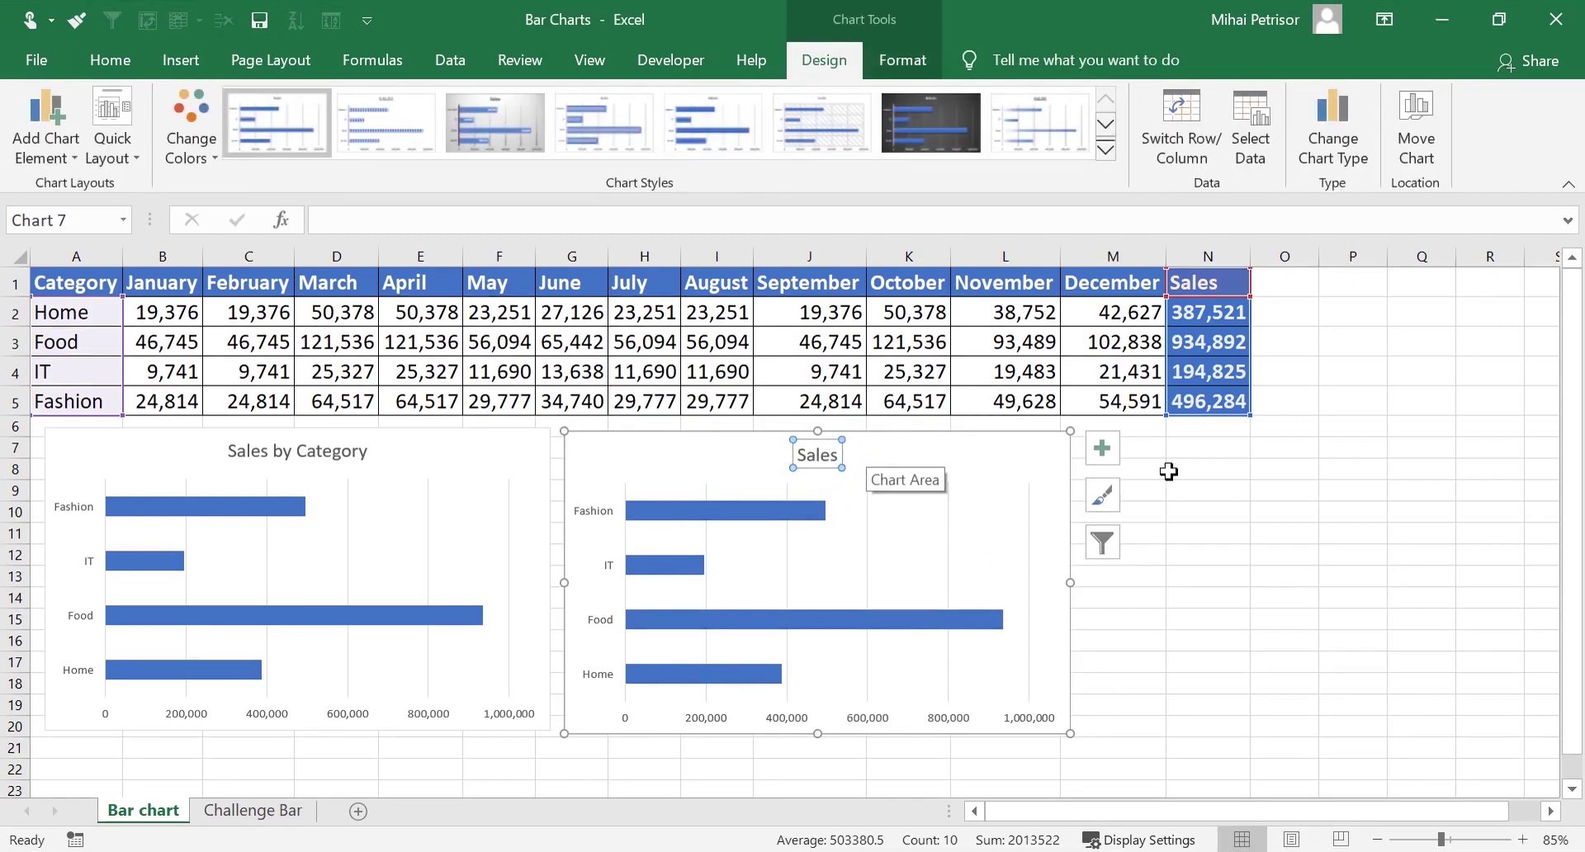
pyautogui.click(1344, 556)
pyautogui.click(818, 452)
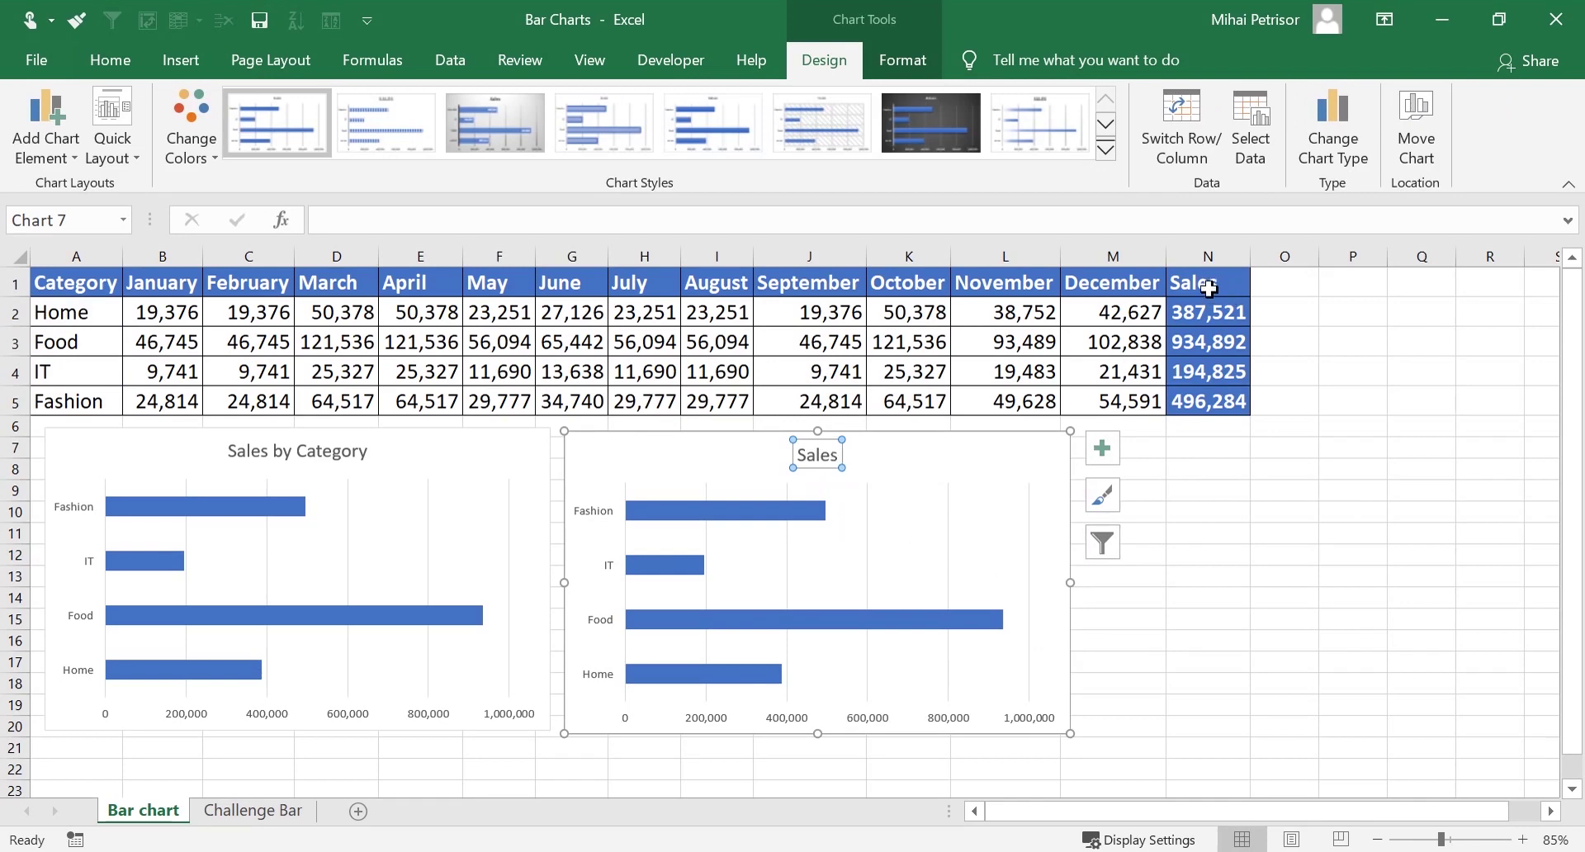
pyautogui.click(830, 459)
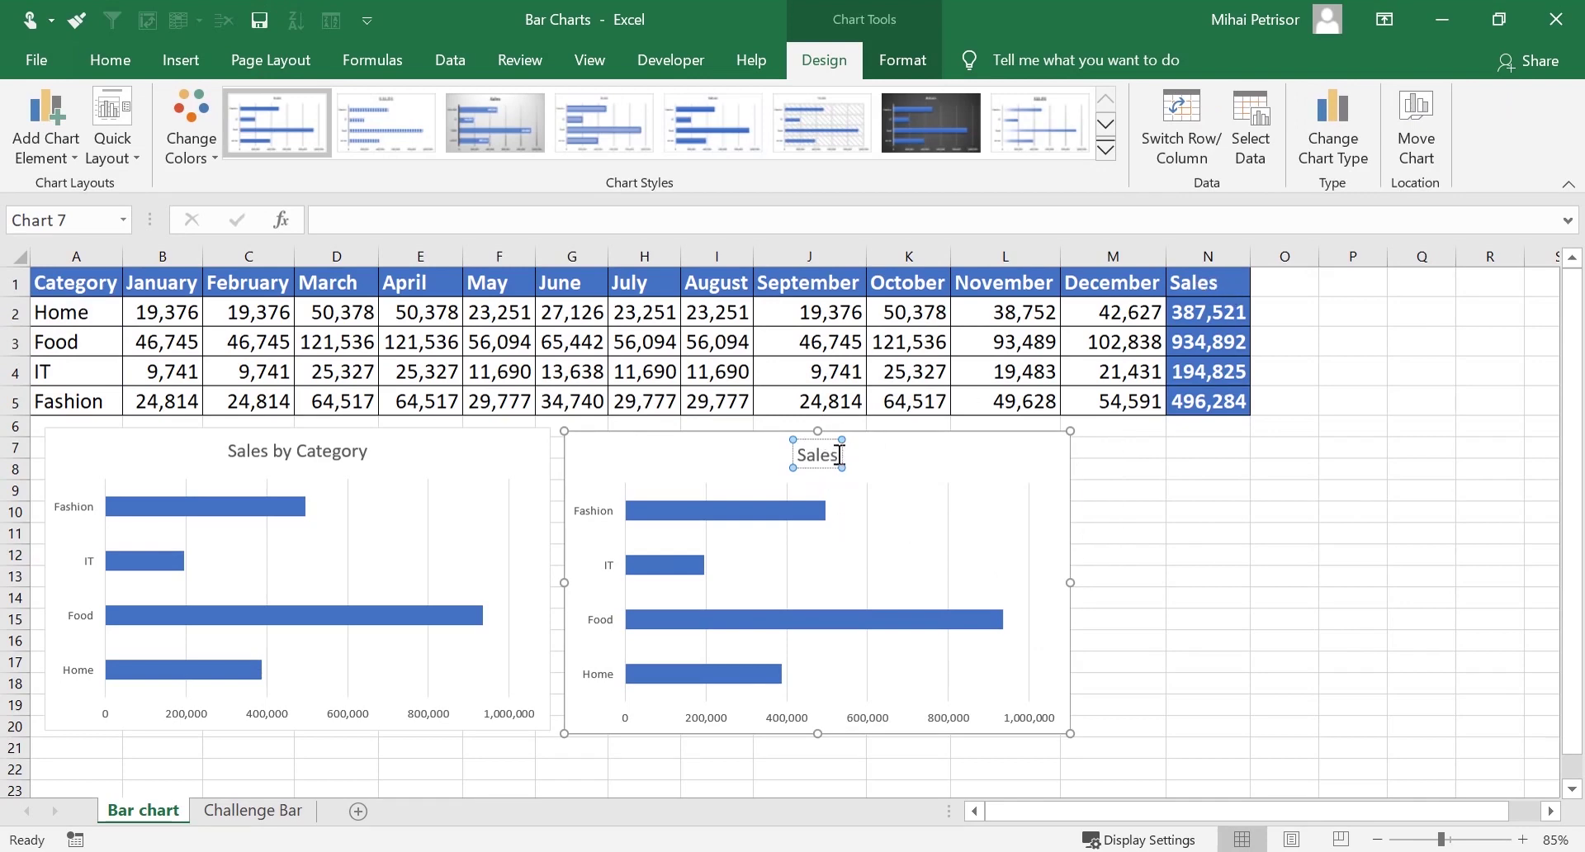
pyautogui.write('b')
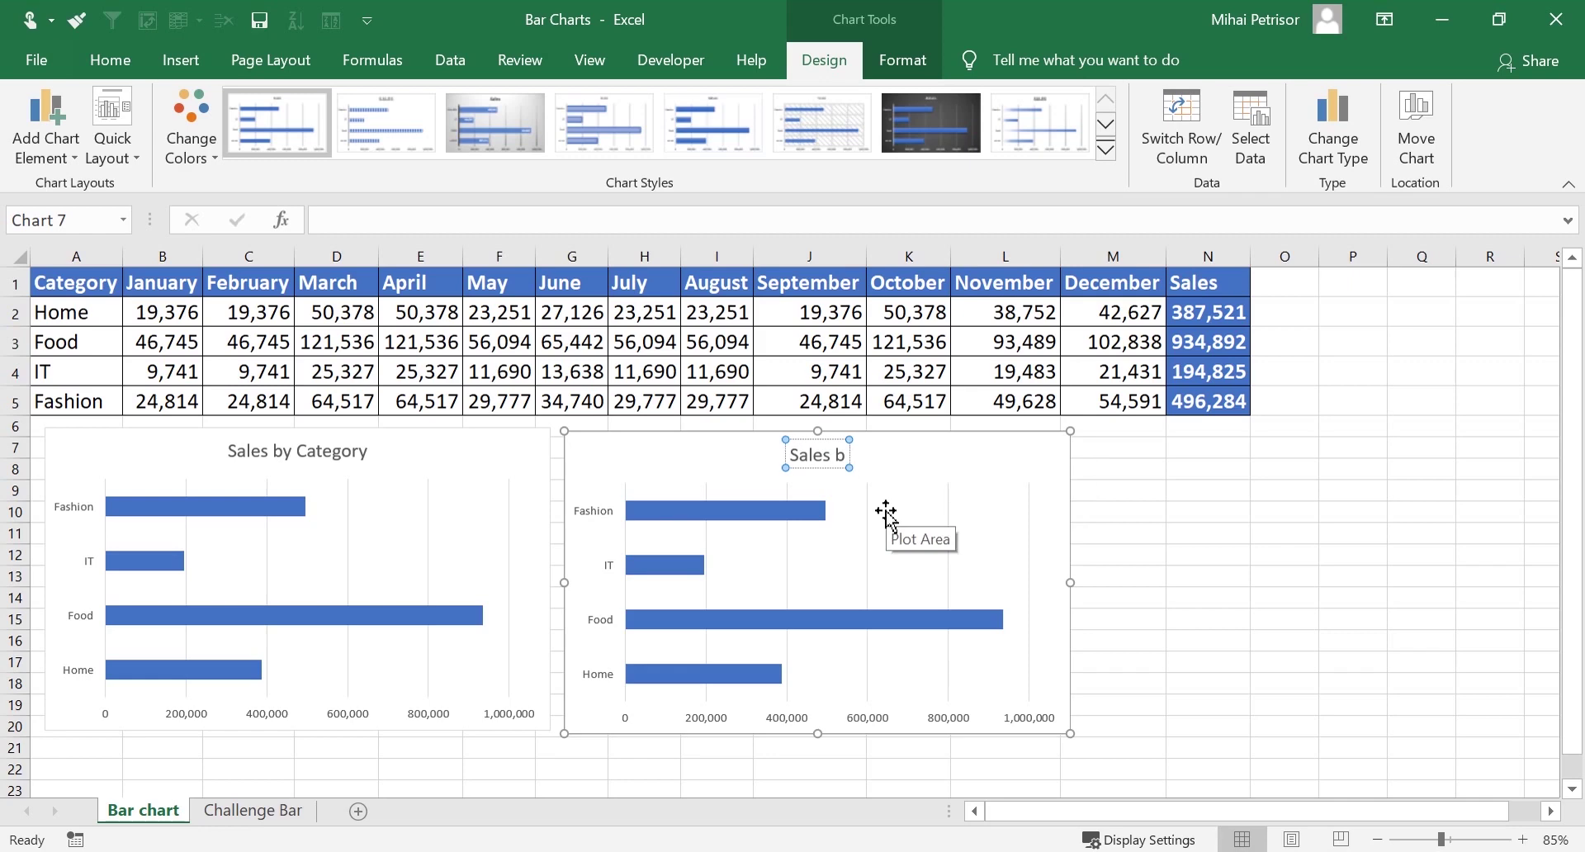
pyautogui.write('y category')
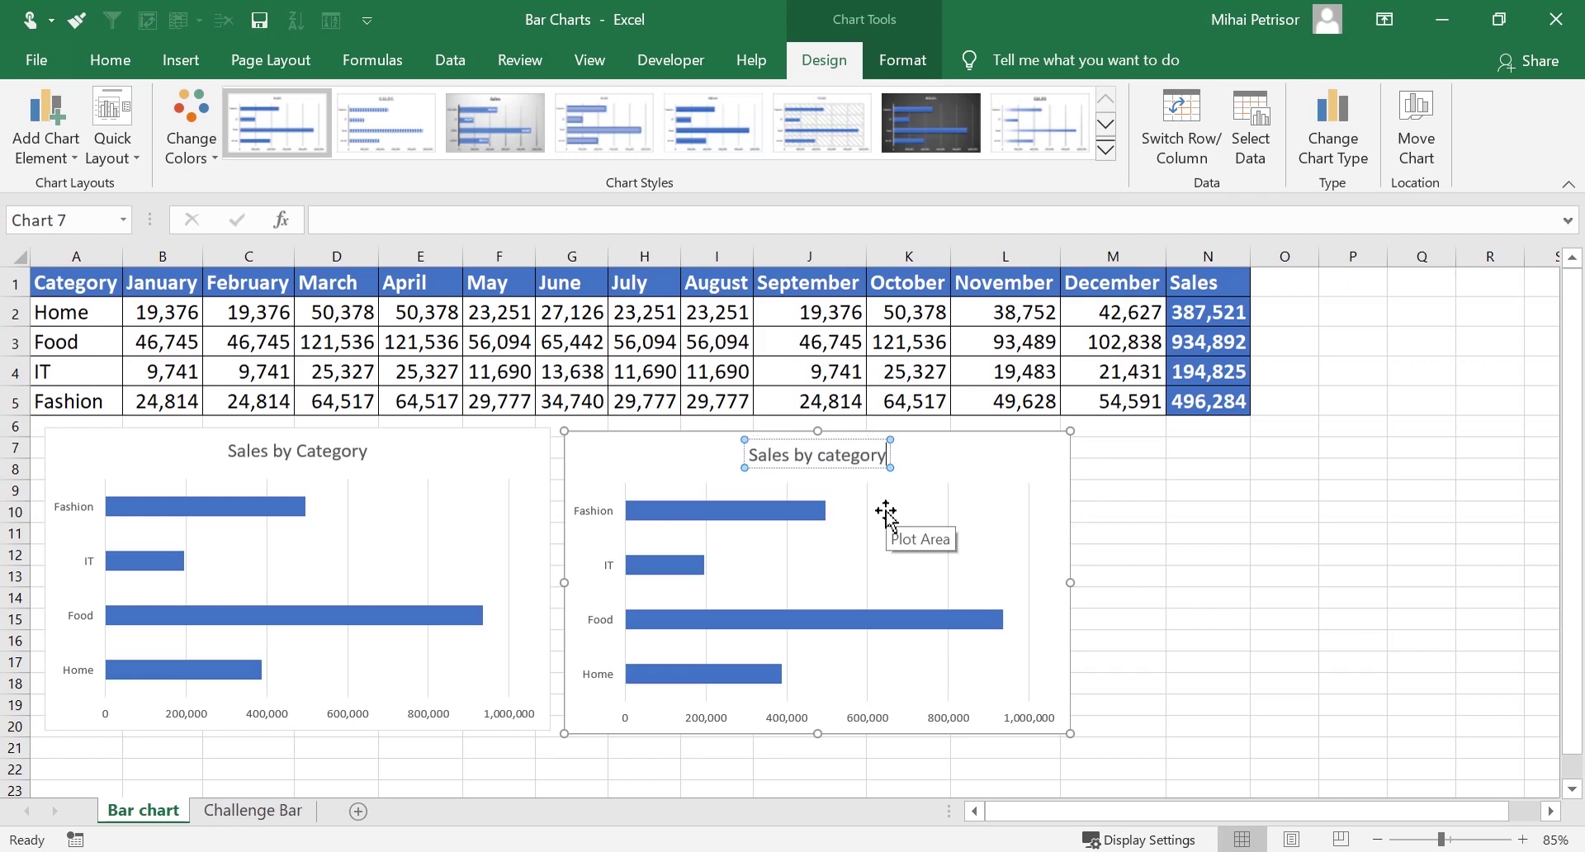
pyautogui.click(1121, 556)
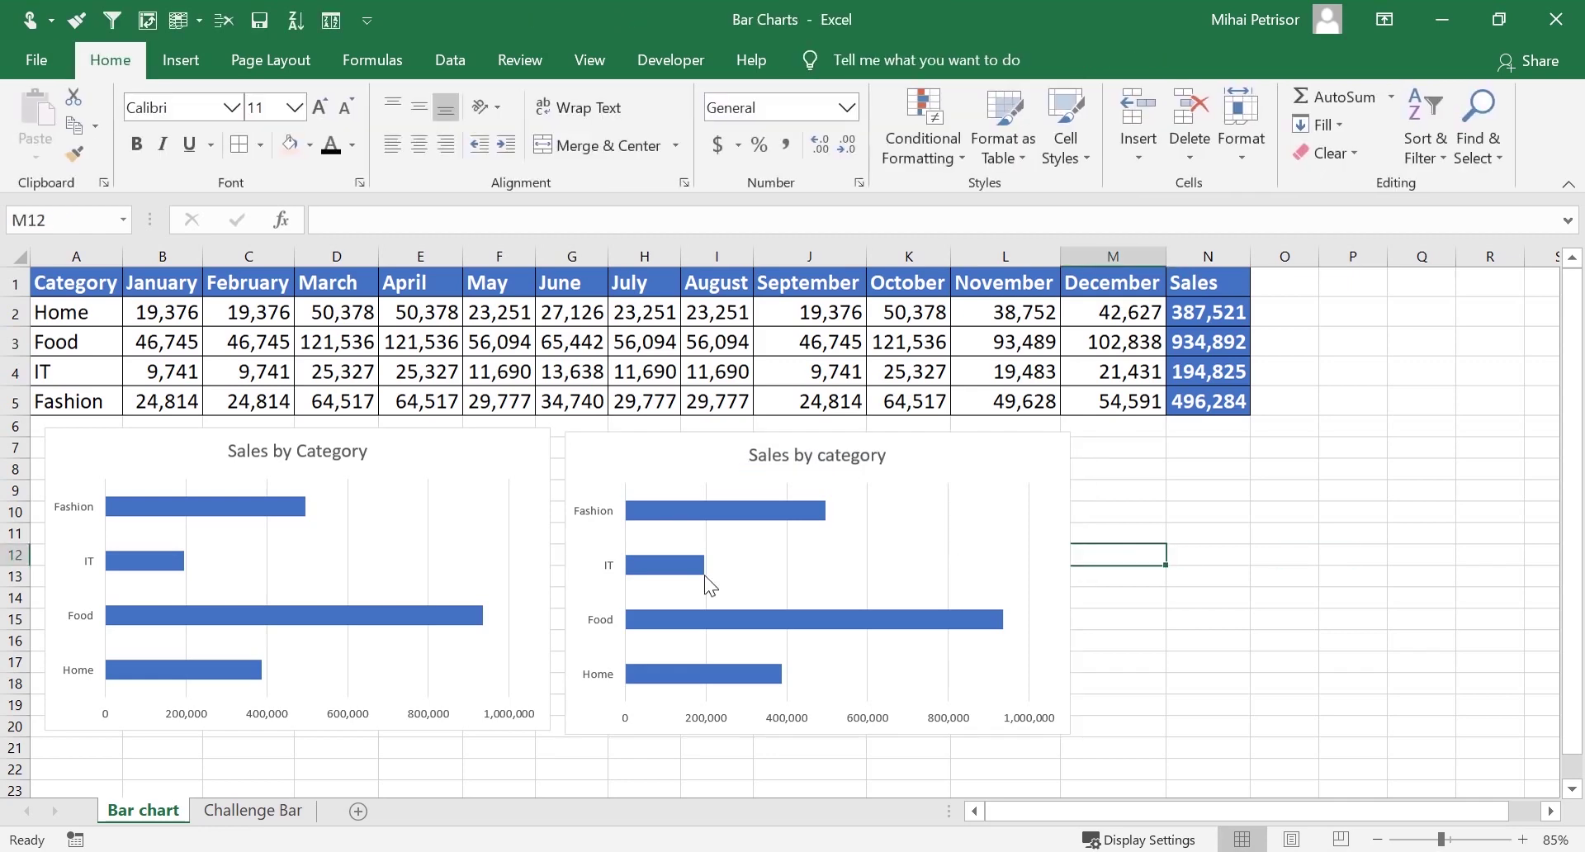
# Make the value axis labels of both bar charts bold with a font size of 10
pyautogui.click(714, 625)
pyautogui.click(714, 722)
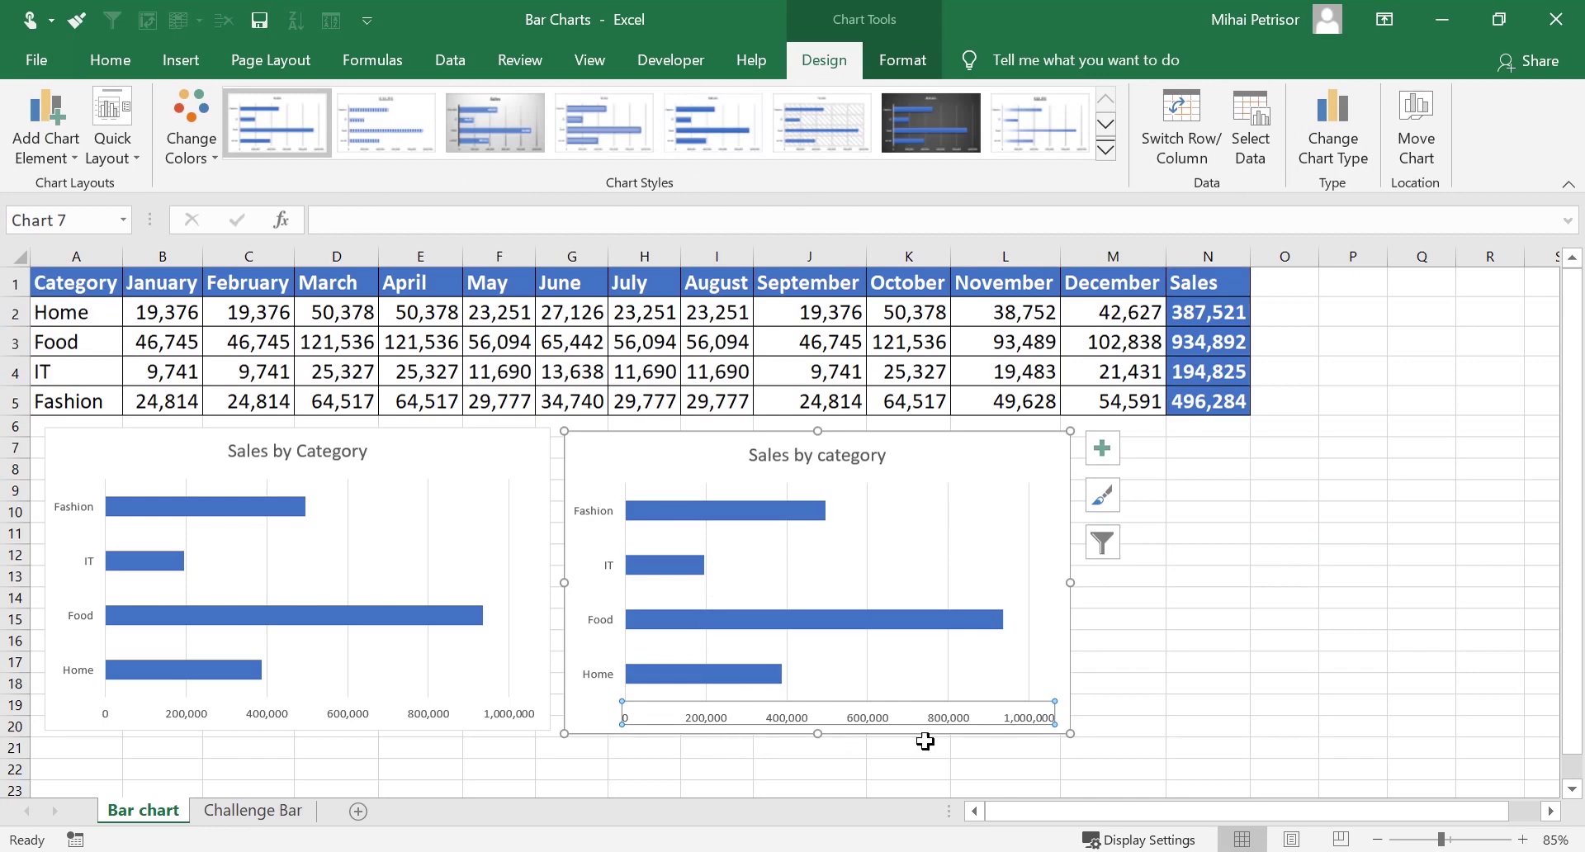
pyautogui.click(115, 65)
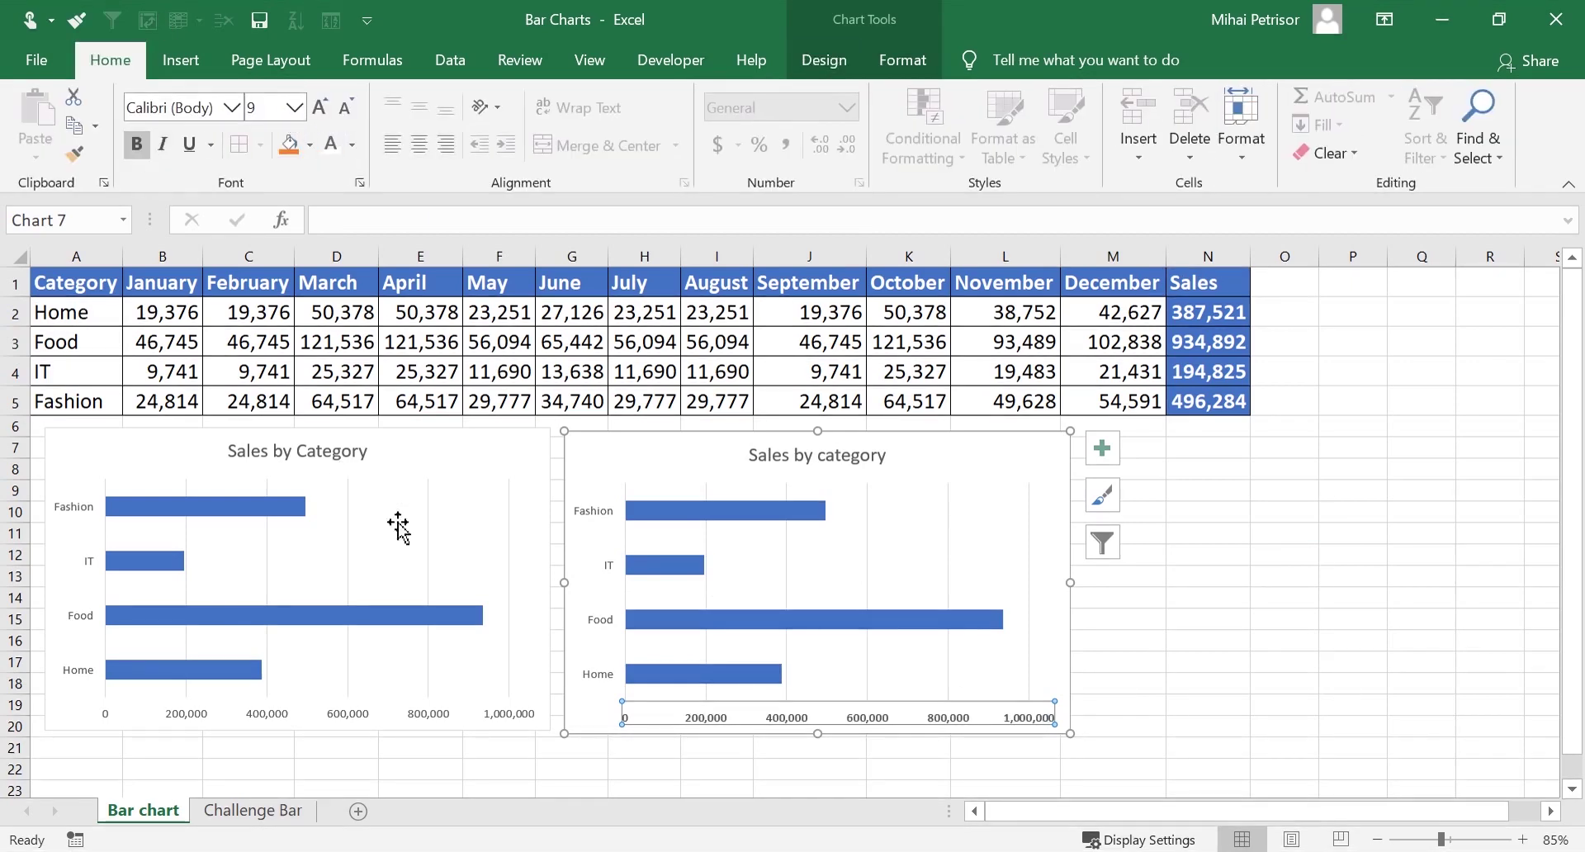
pyautogui.click(320, 105)
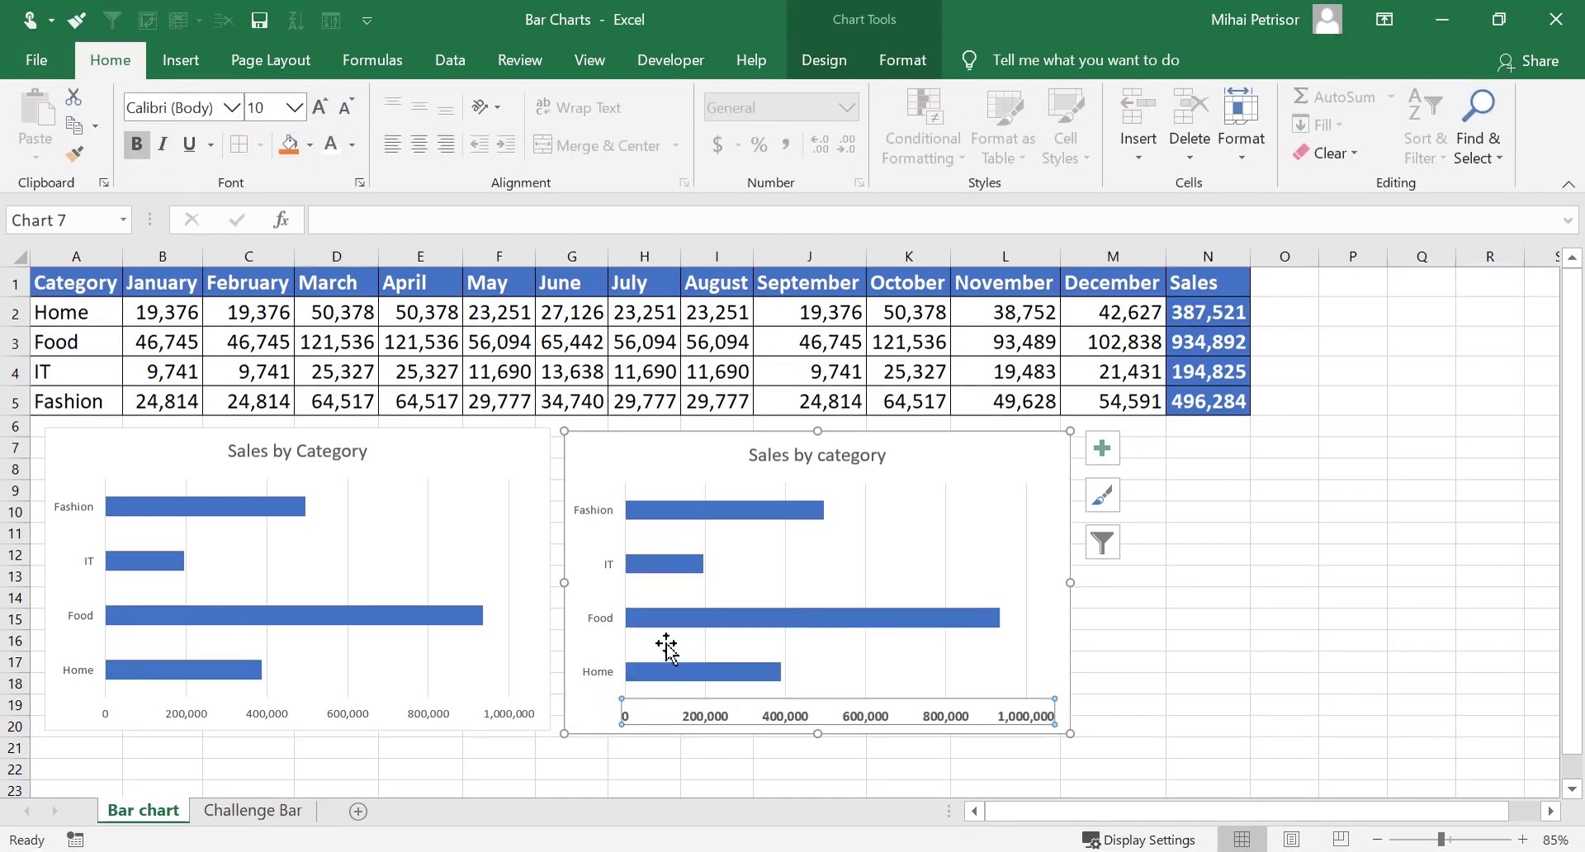
pyautogui.click(348, 713)
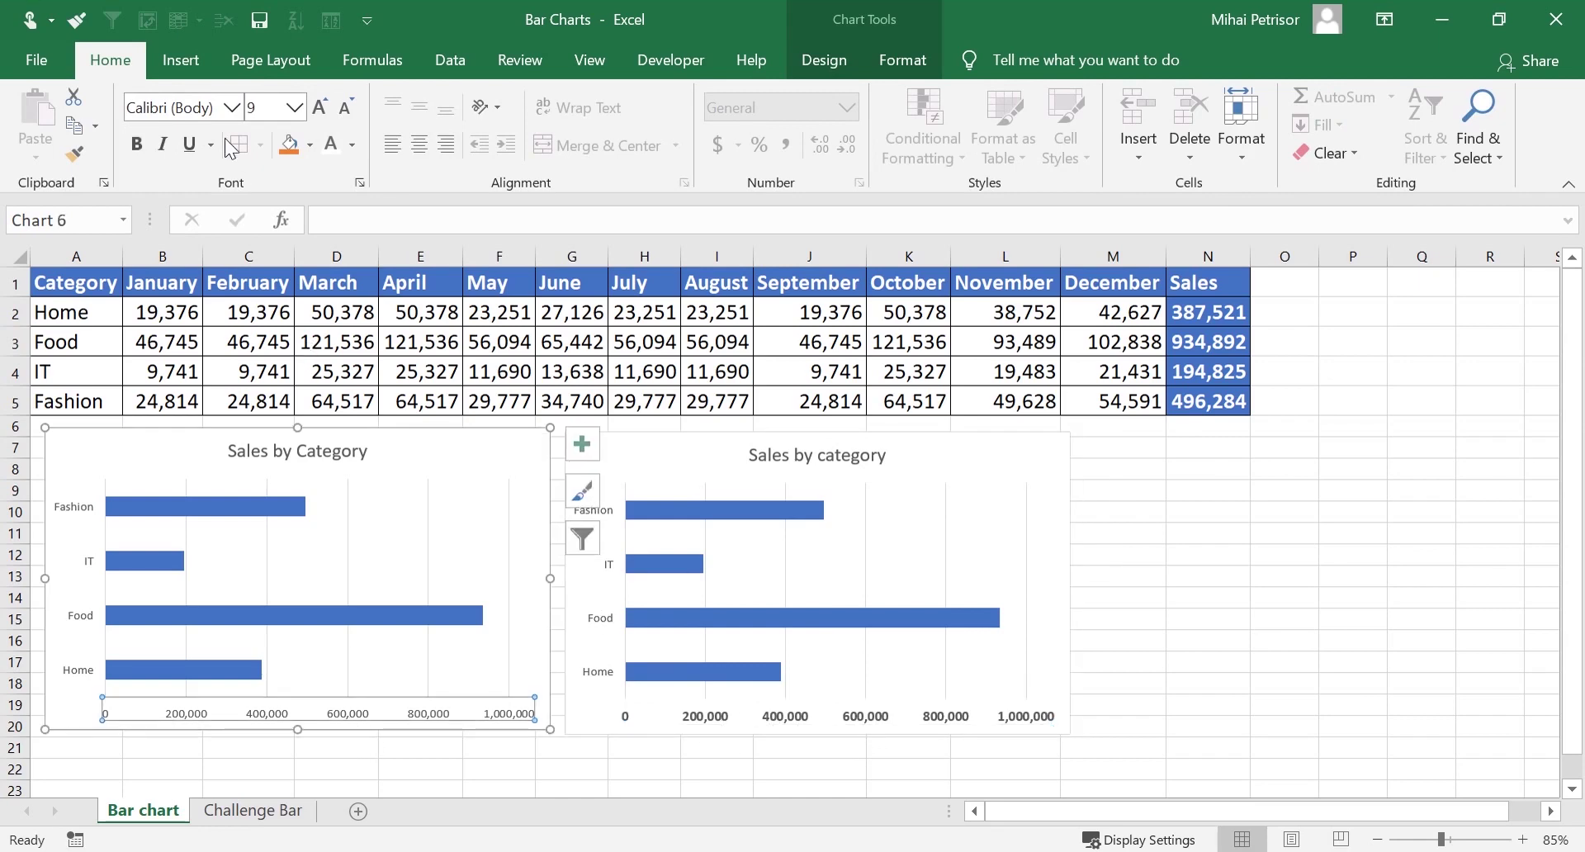
pyautogui.click(320, 106)
pyautogui.click(136, 144)
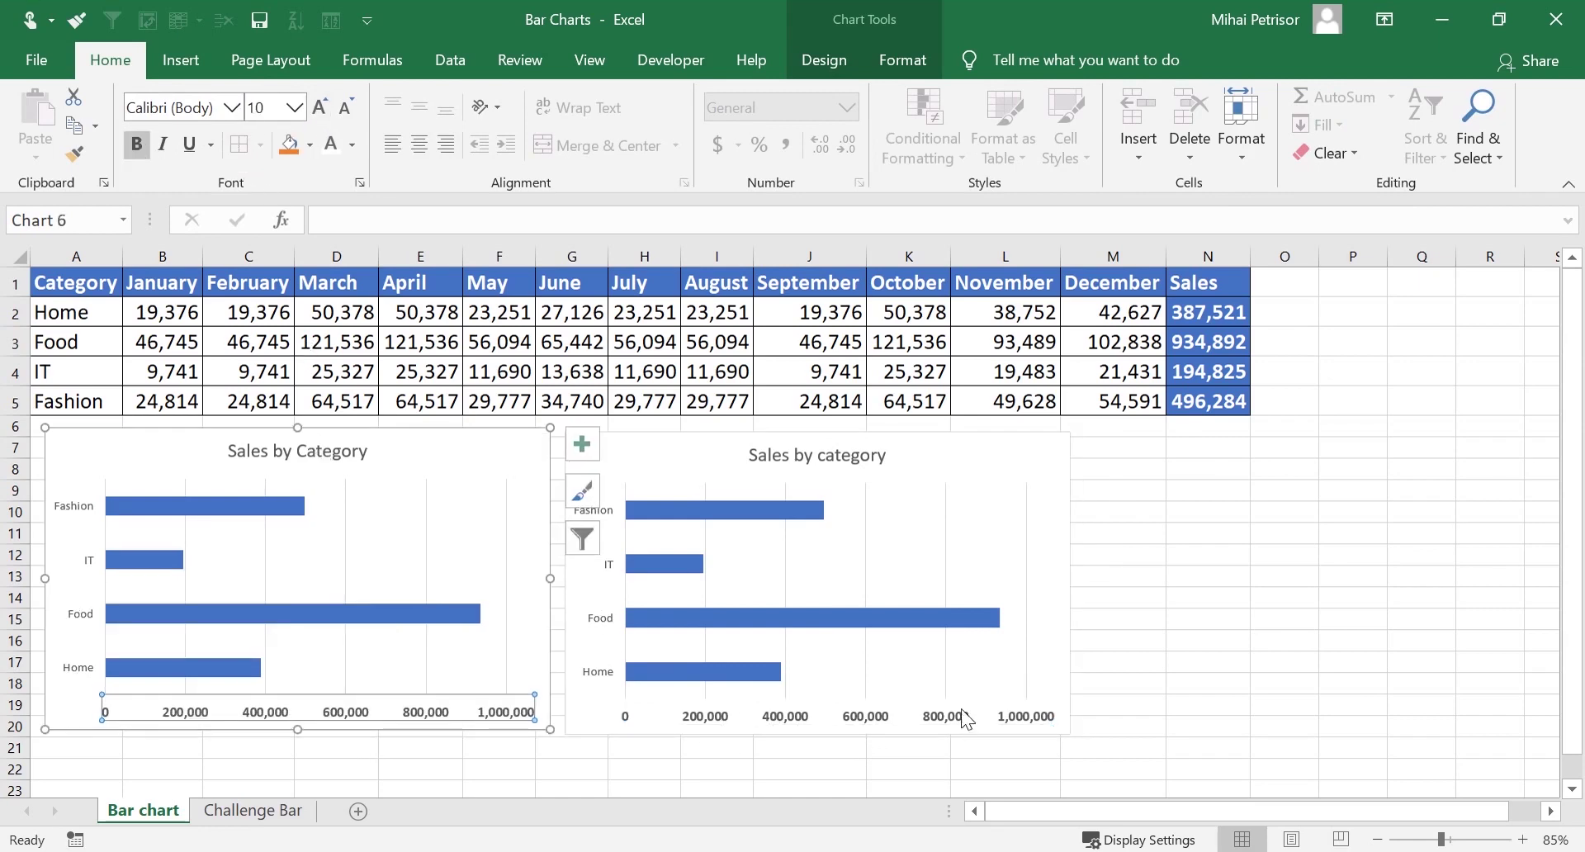
# Thicken the second chart's bars by setting the data series gap width to 66%, and close the formatting pane
pyautogui.click(928, 620)
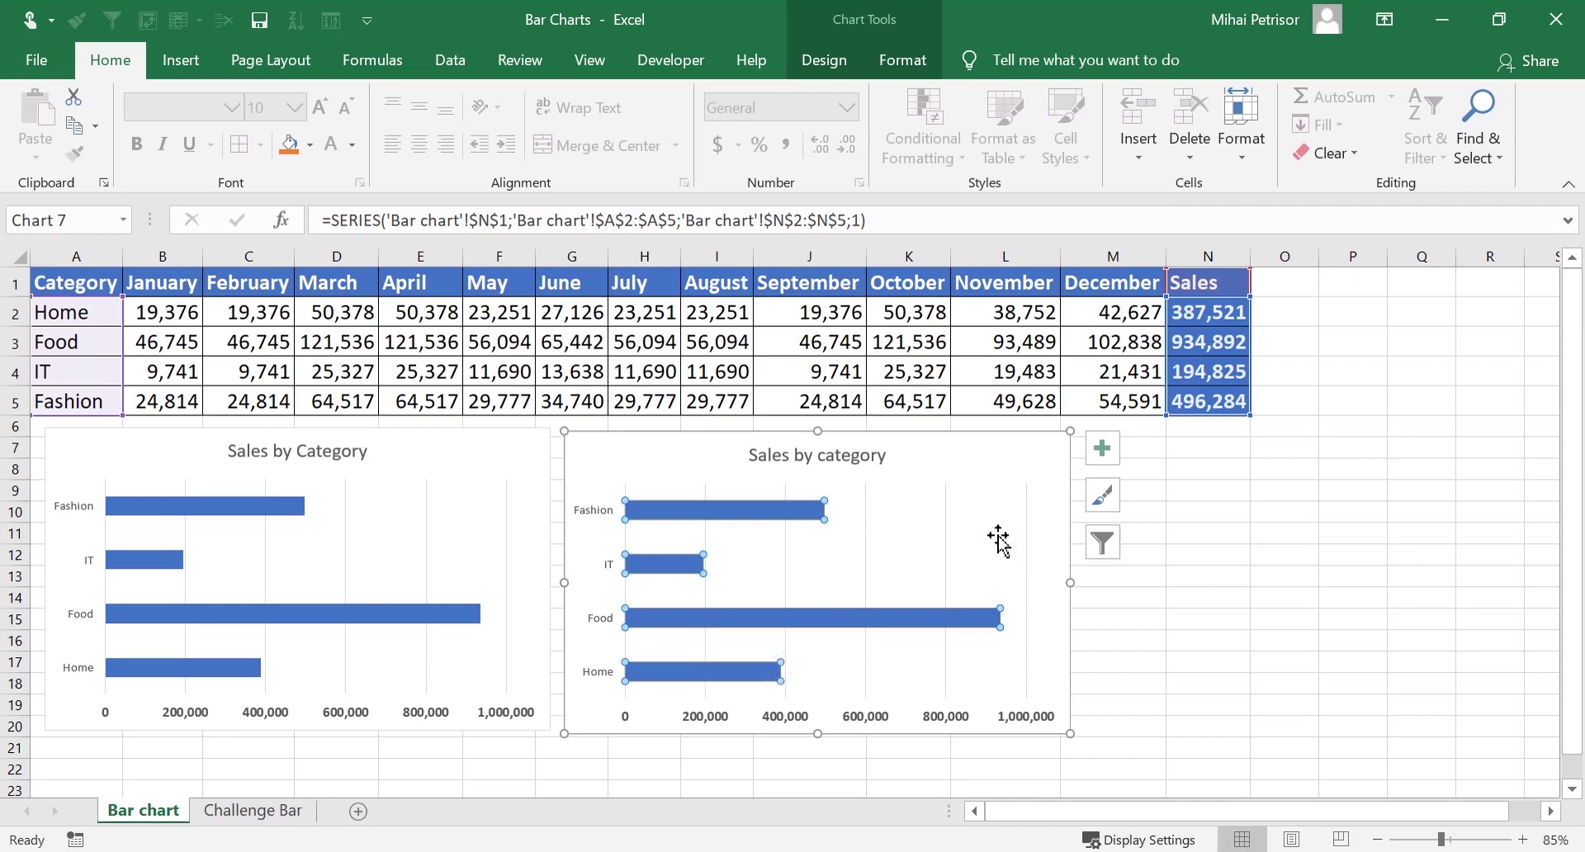
pyautogui.rightClick(953, 512)
pyautogui.click(839, 615)
pyautogui.click(782, 616)
pyautogui.rightClick(782, 616)
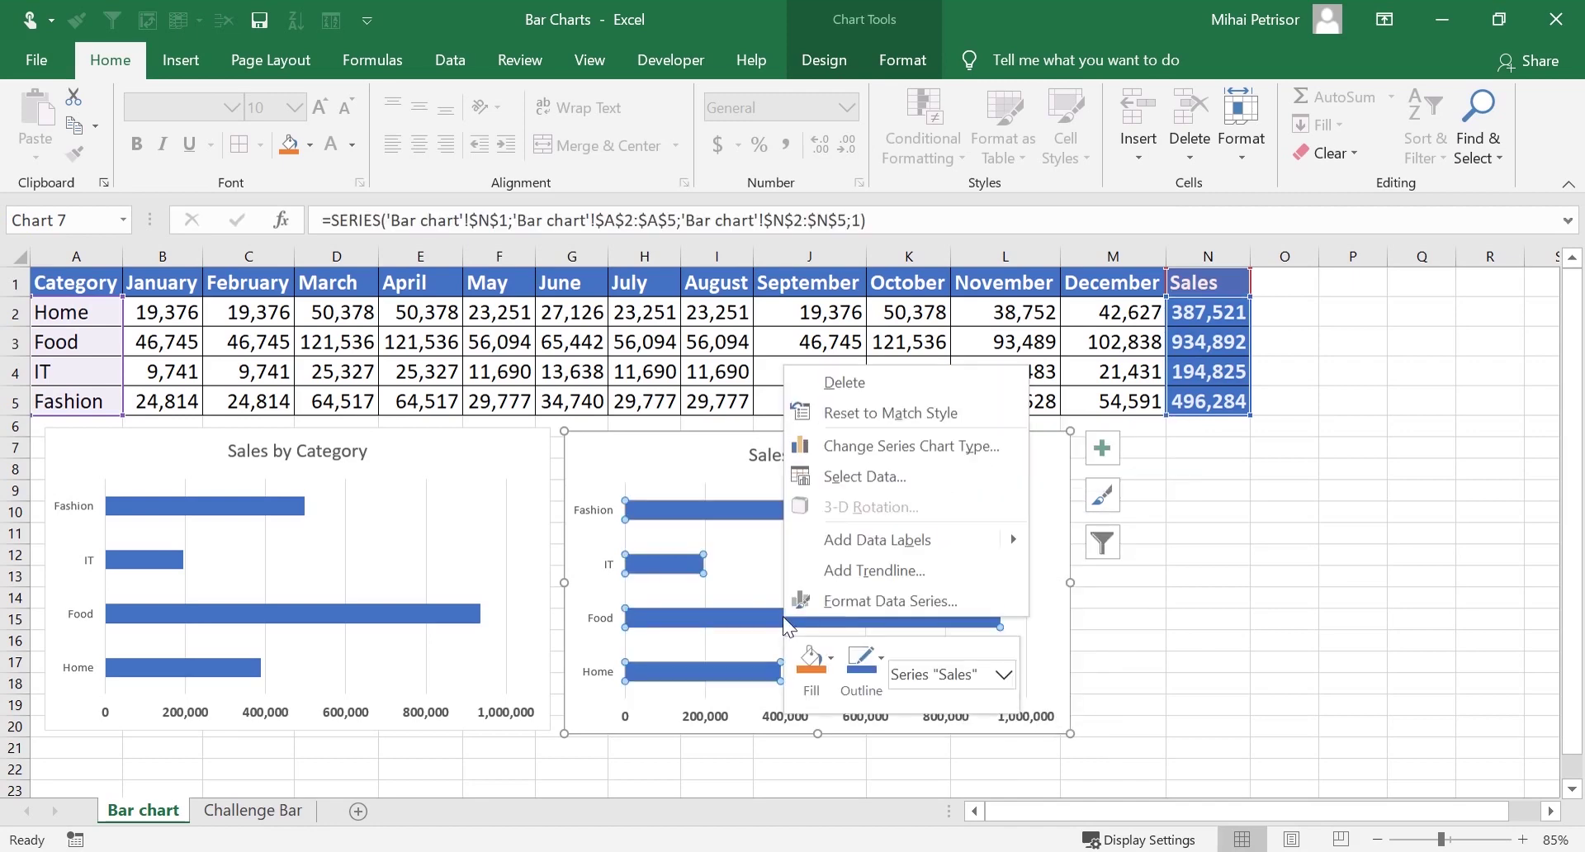
pyautogui.click(883, 601)
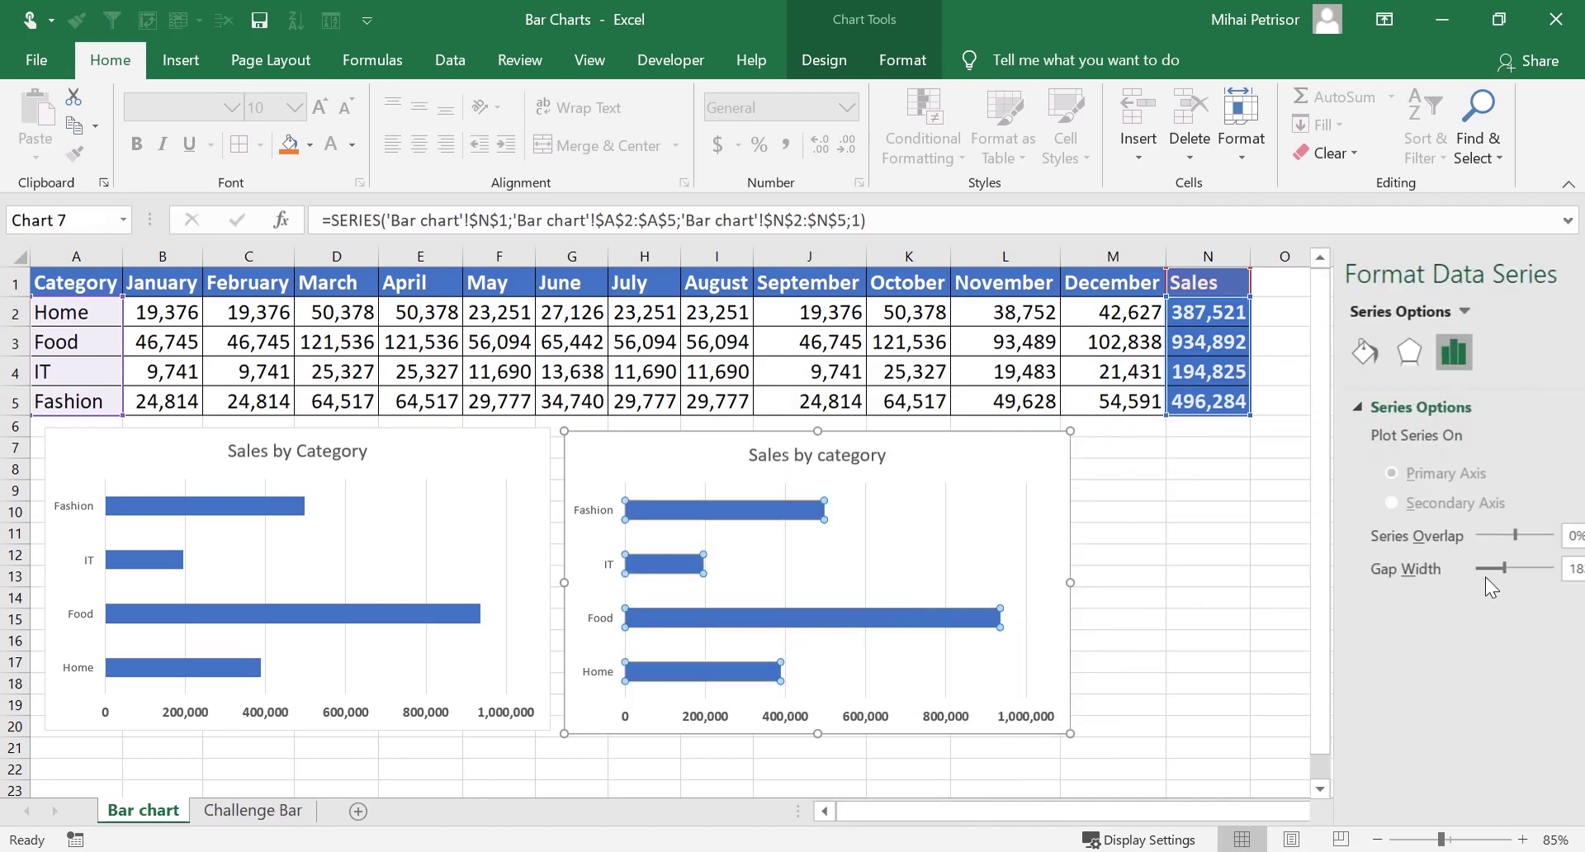
pyautogui.moveTo(1400, 568); pyautogui.dragTo(1376, 570)
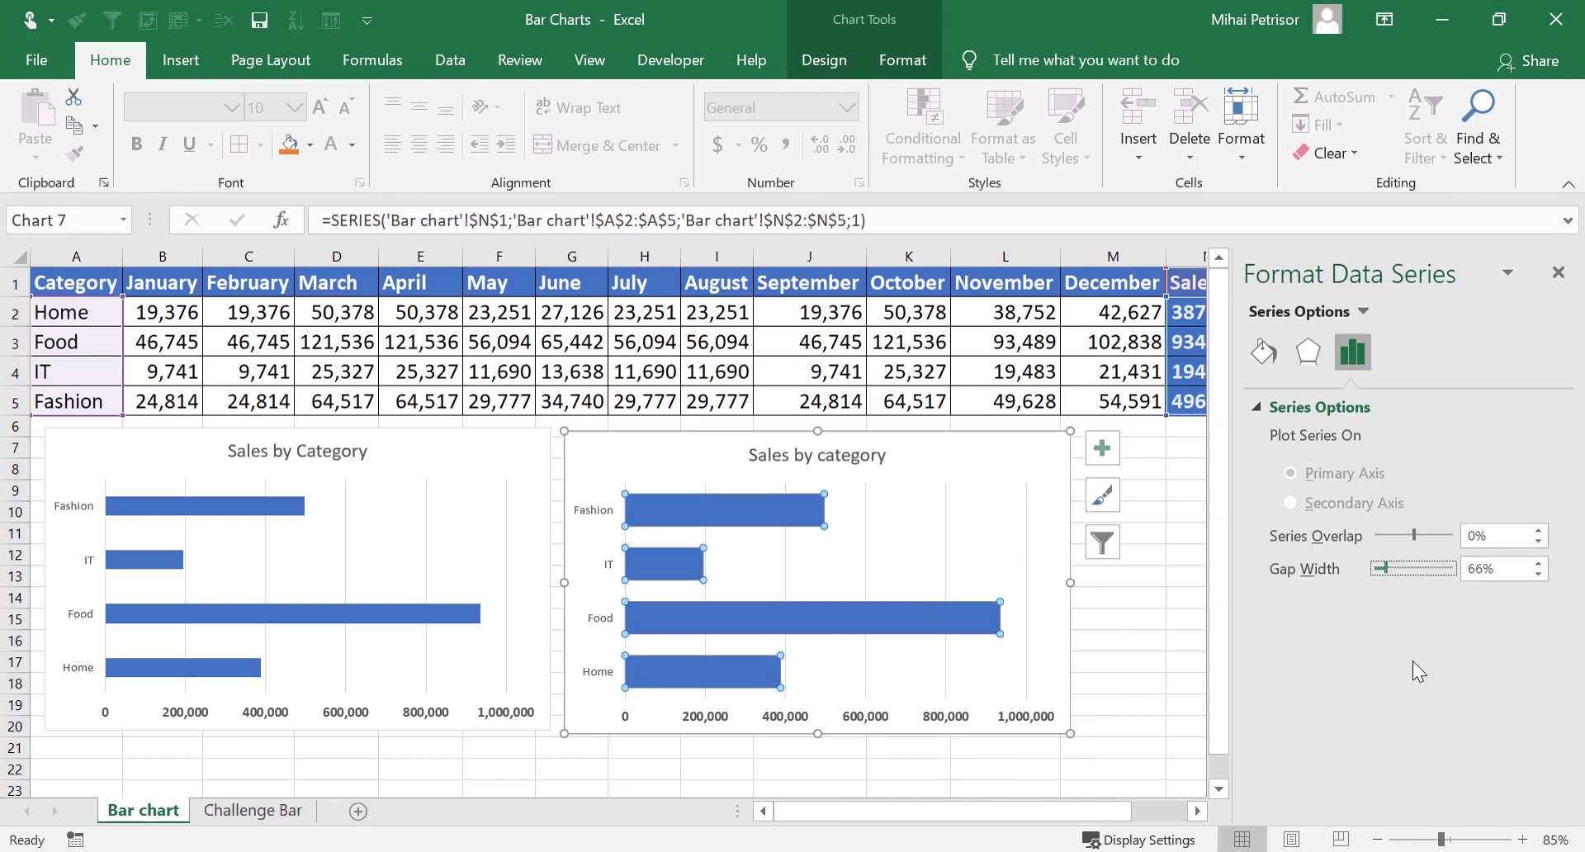
pyautogui.click(1151, 637)
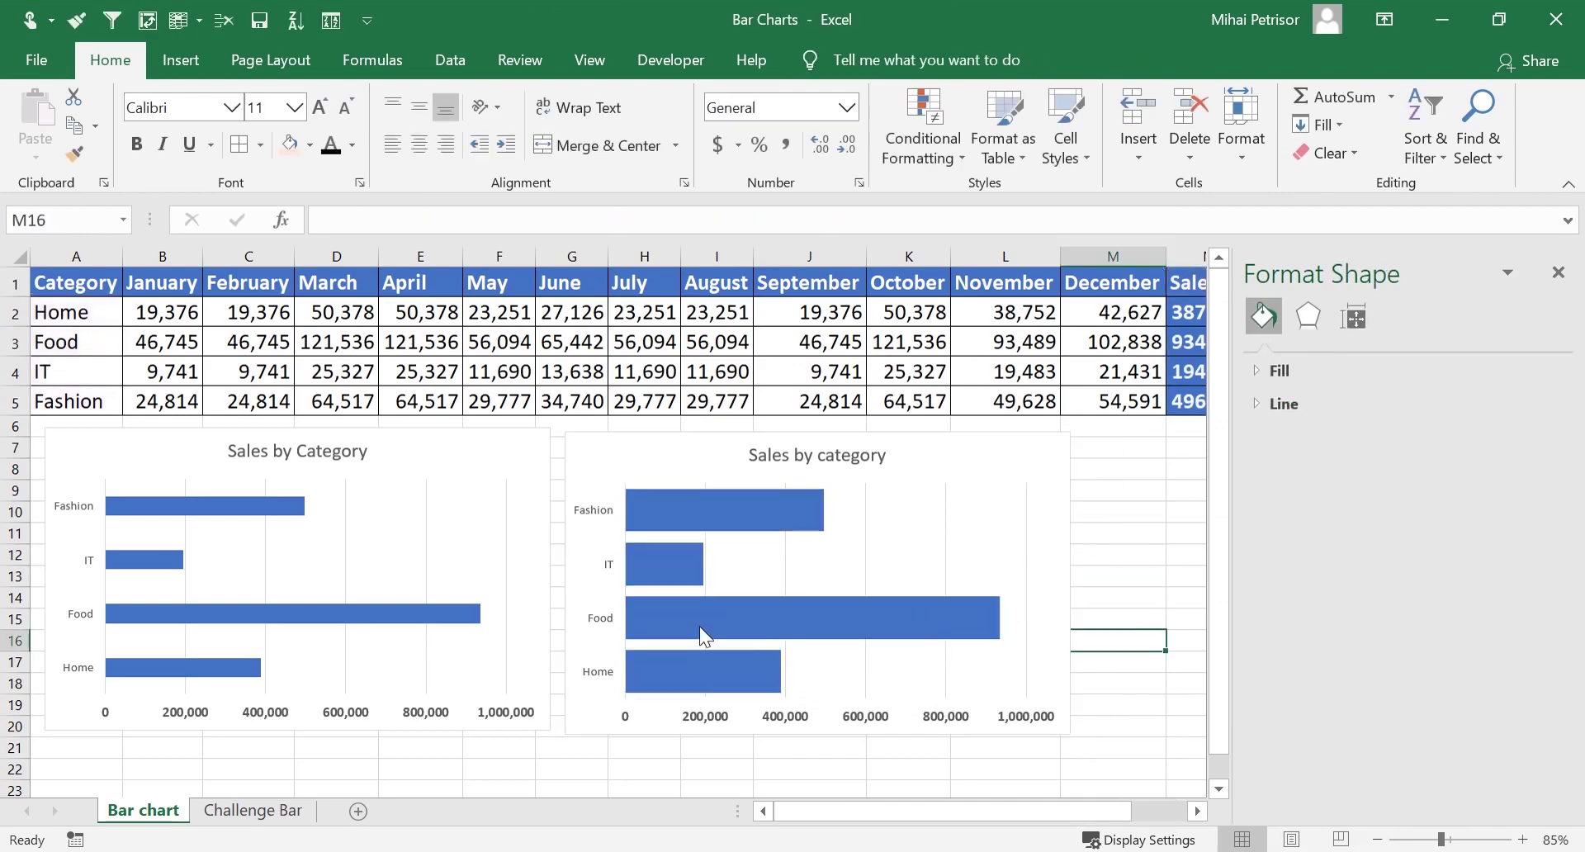
pyautogui.click(1560, 270)
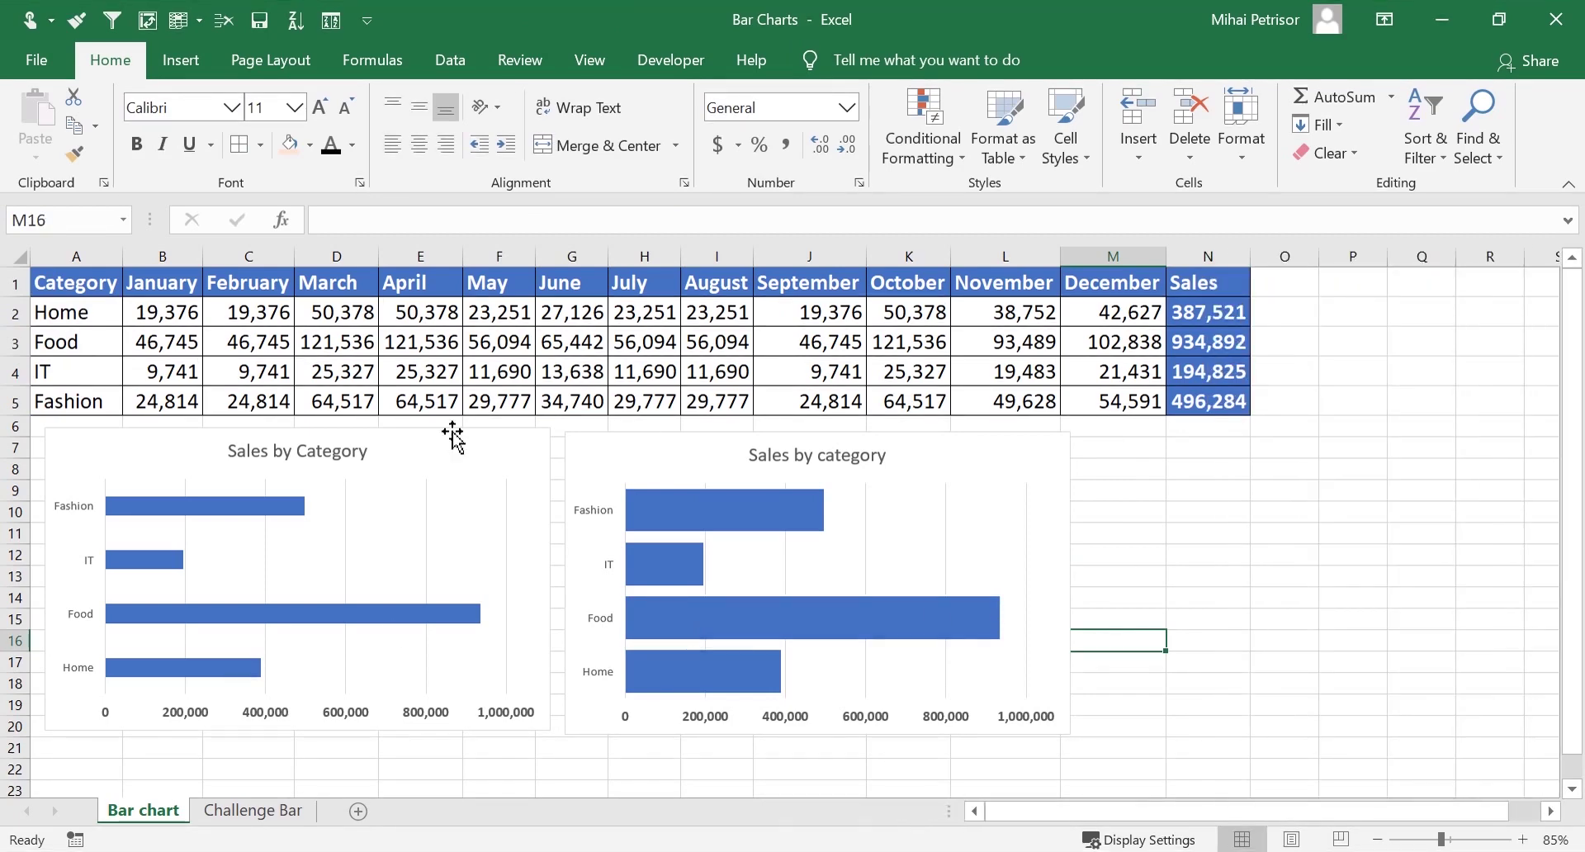
pyautogui.click(1181, 470)
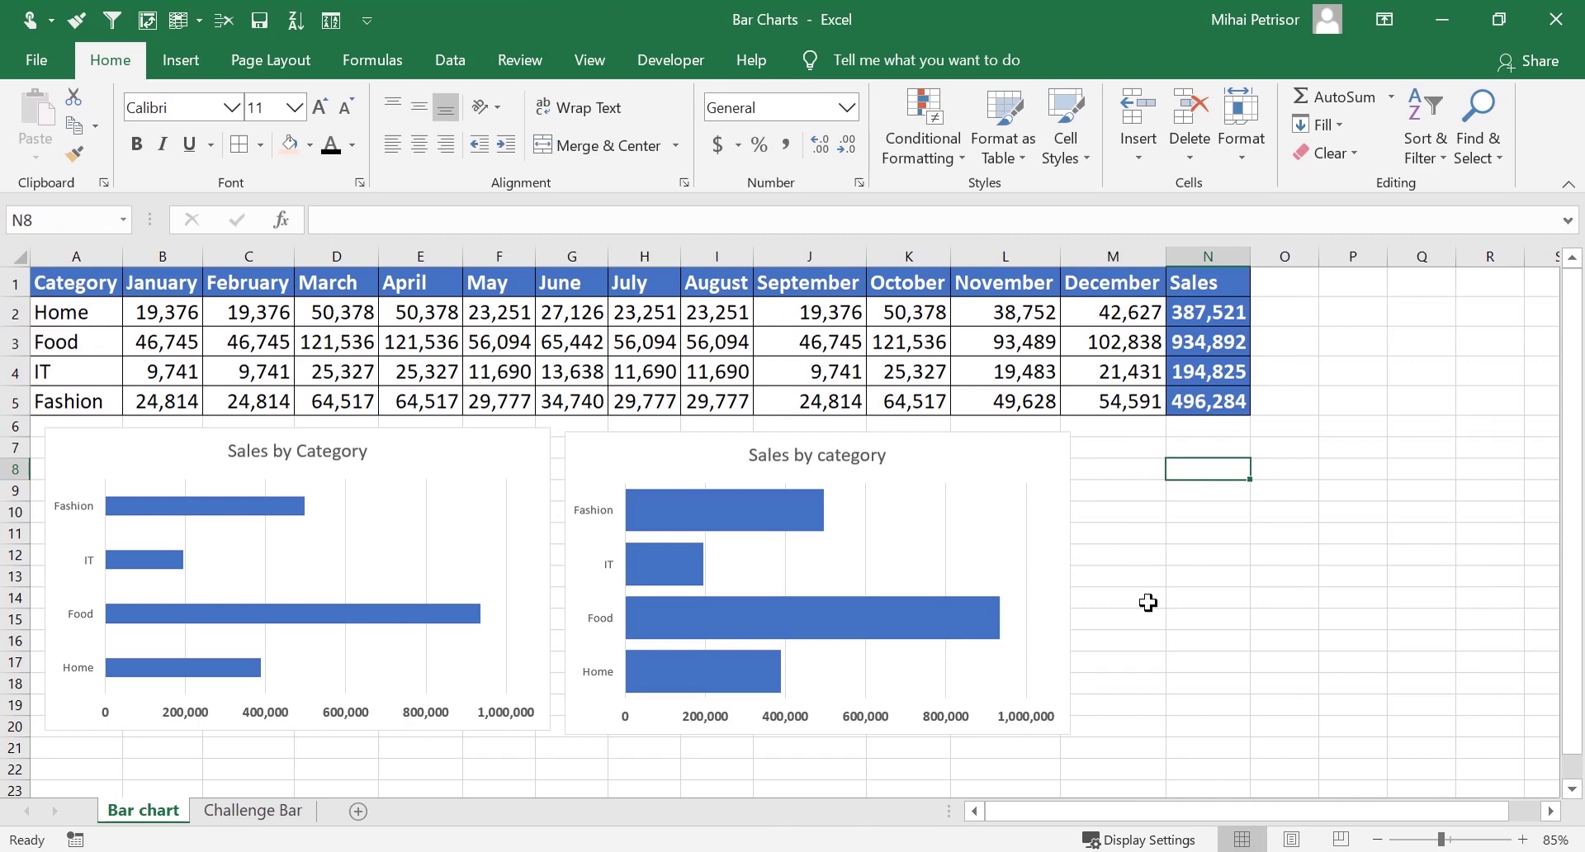